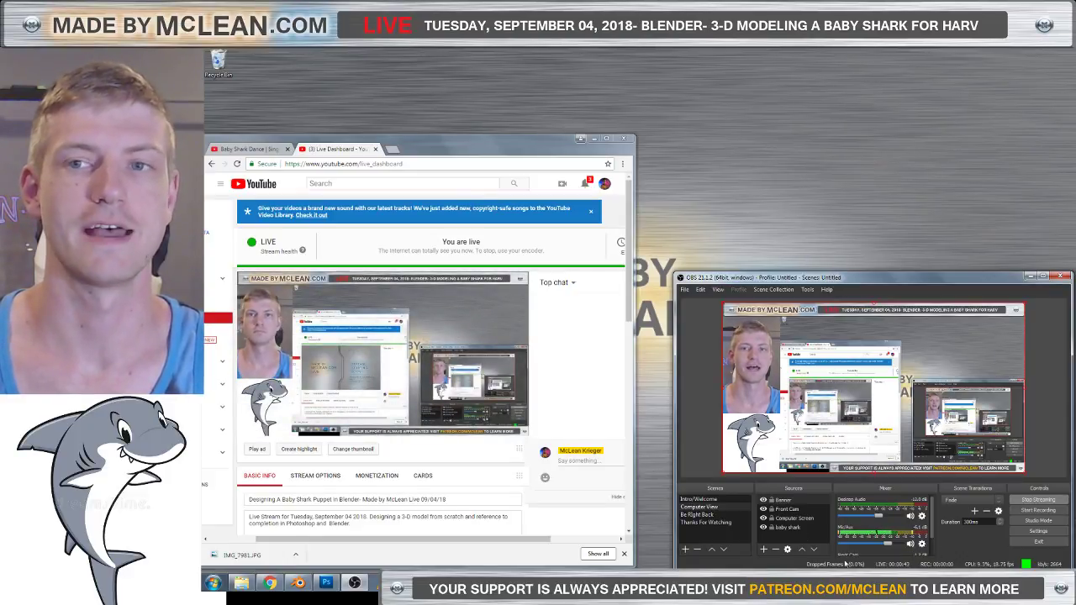
Check the system volume, then minimize the YouTube live dashboard window.
{"action": "left_click", "coordinate": [1030, 591]}
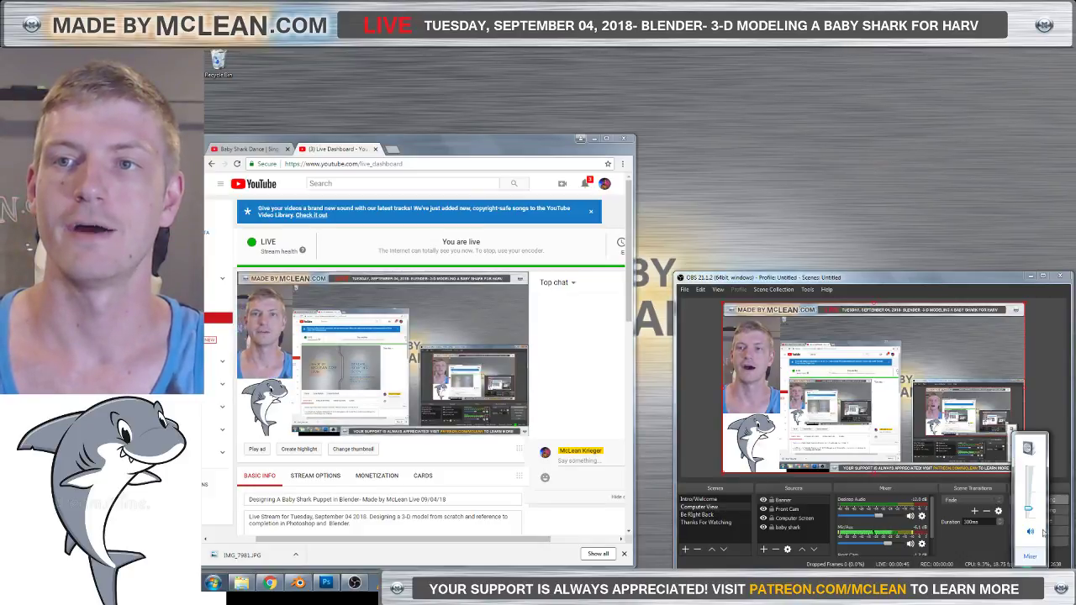
{"action": "key", "text": "Escape"}
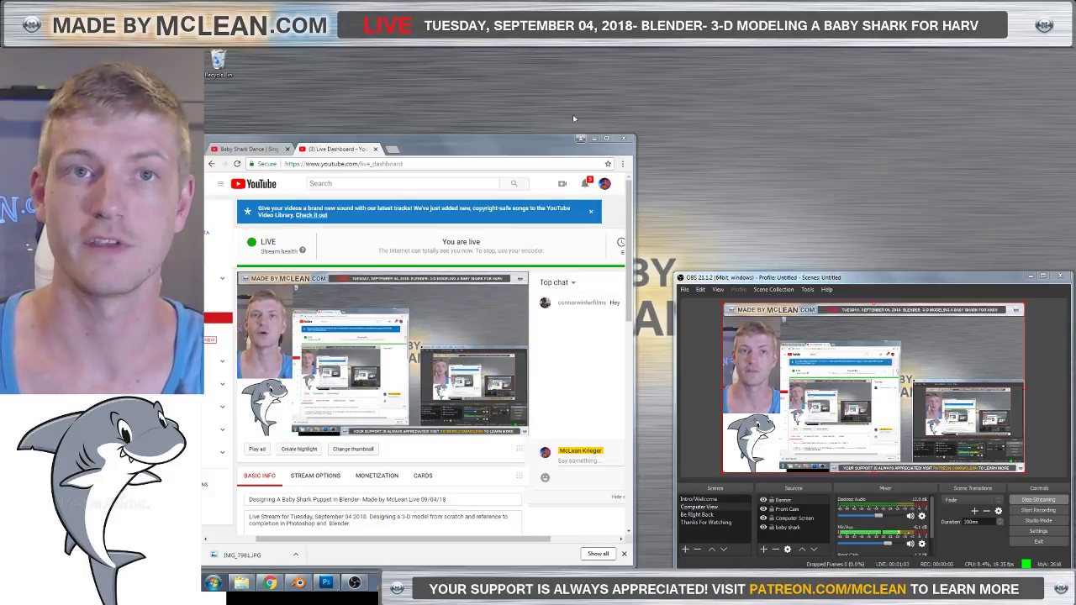
{"action": "left_click", "coordinate": [594, 138]}
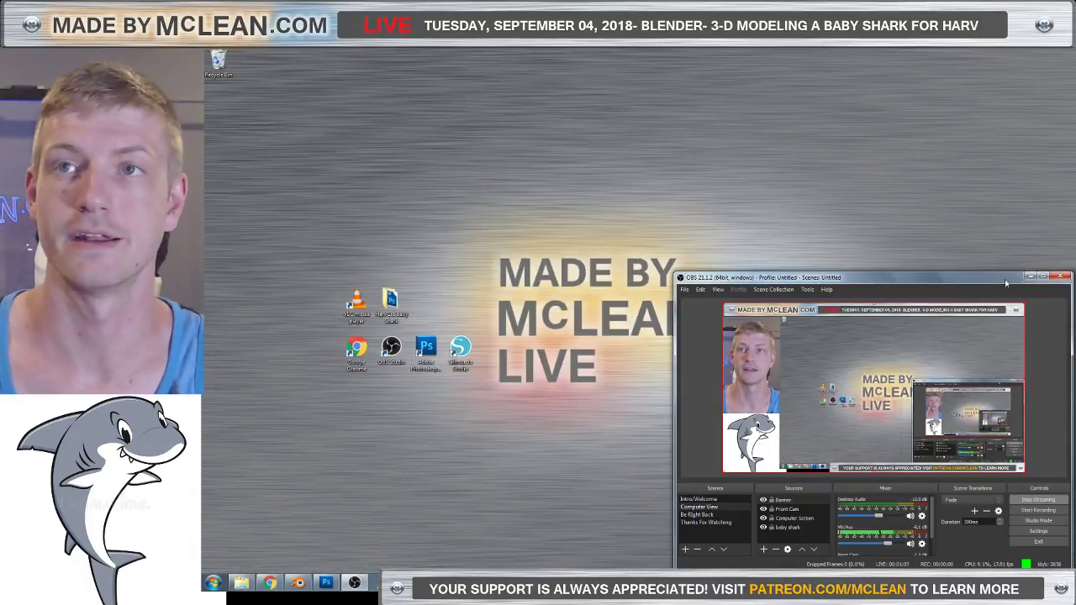
Minimize OBS, bring up the cartoon shark image in Photo Viewer, and restore the YouTube dashboard.
{"action": "left_click", "coordinate": [1030, 276]}
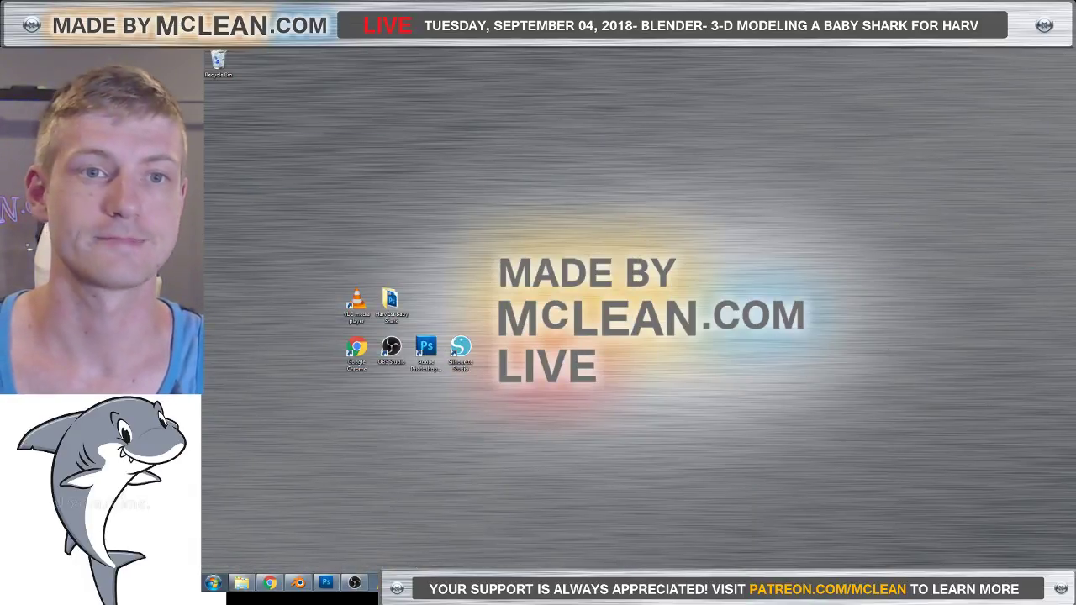
{"action": "mouse_move", "coordinate": [410, 584]}
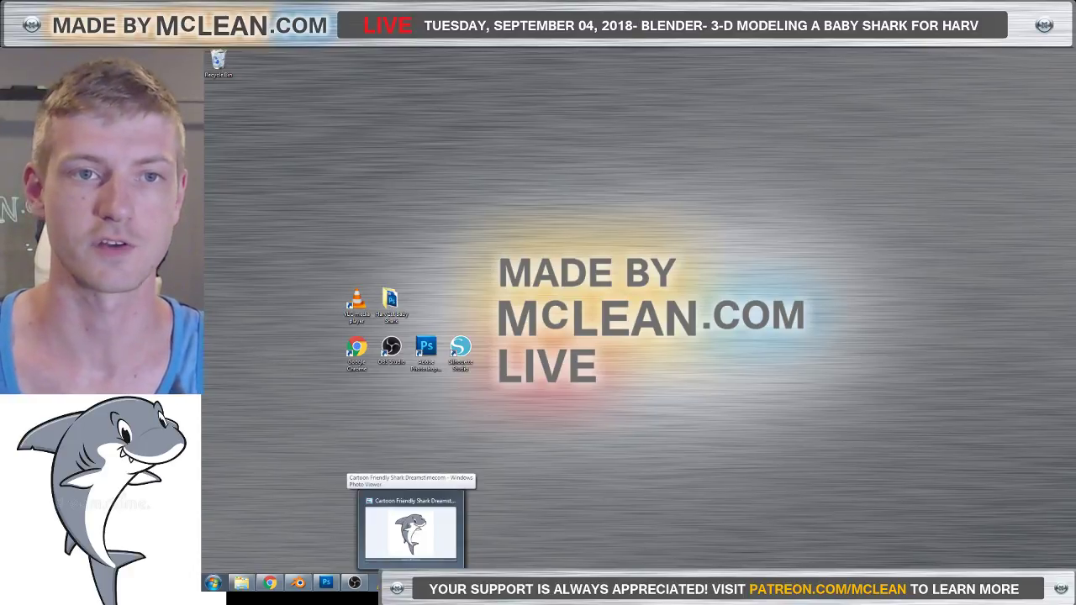
{"action": "left_click", "coordinate": [411, 530]}
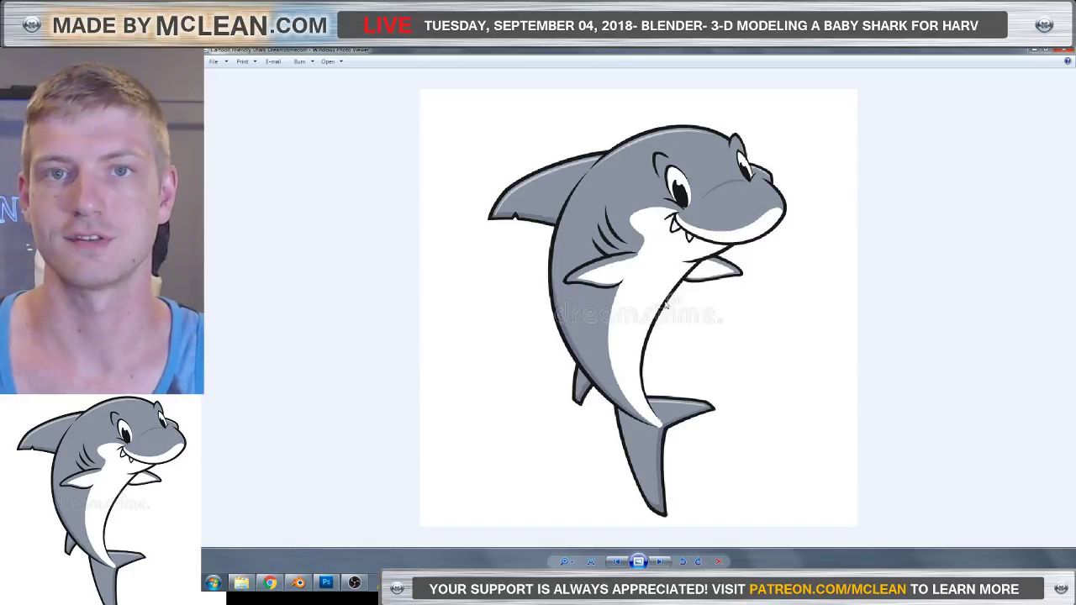
{"action": "left_click", "coordinate": [273, 584]}
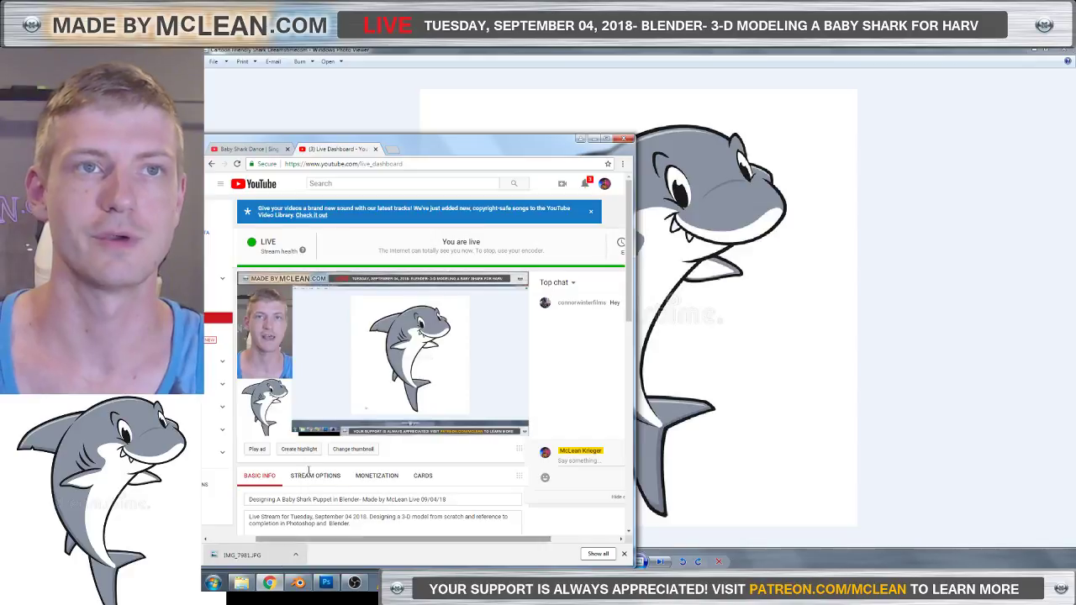
Play the Baby Shark Dance video full screen, then pause it and return to the shark image.
{"action": "left_click", "coordinate": [261, 150]}
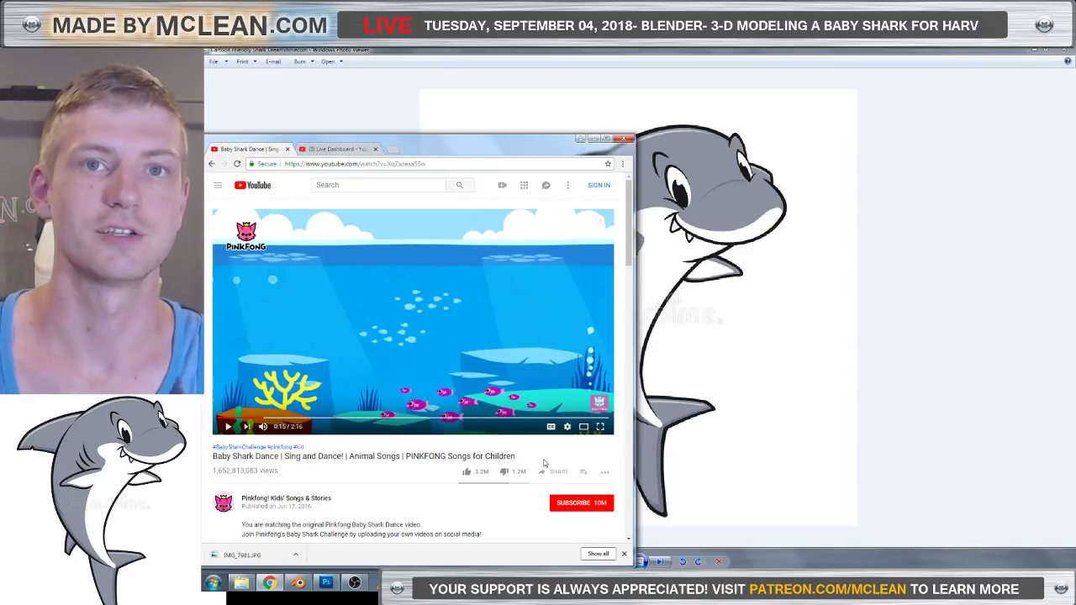
{"action": "left_click", "coordinate": [600, 427]}
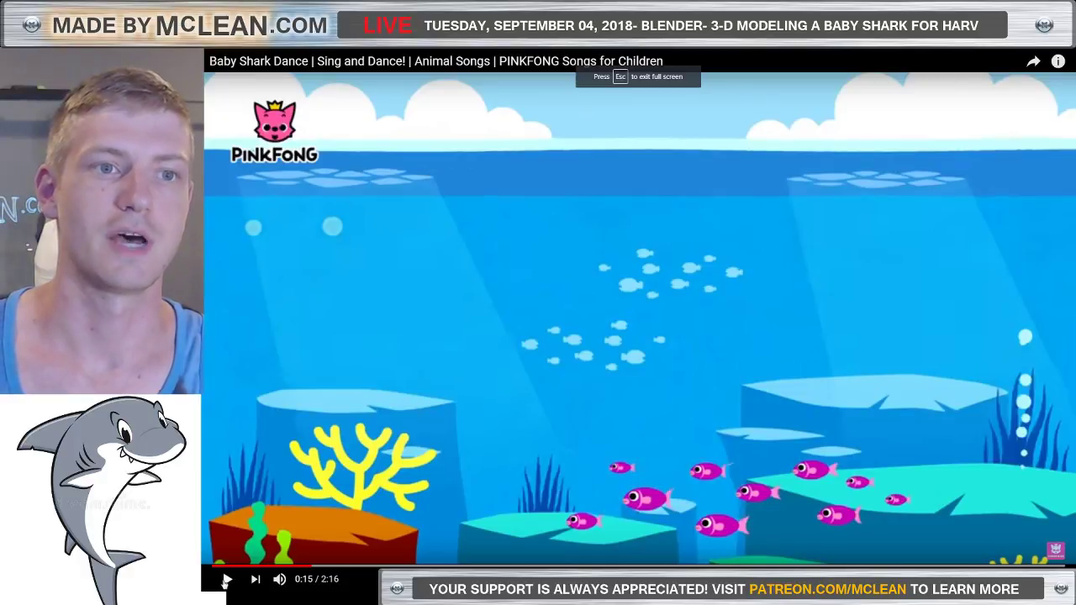
{"action": "left_click", "coordinate": [226, 580]}
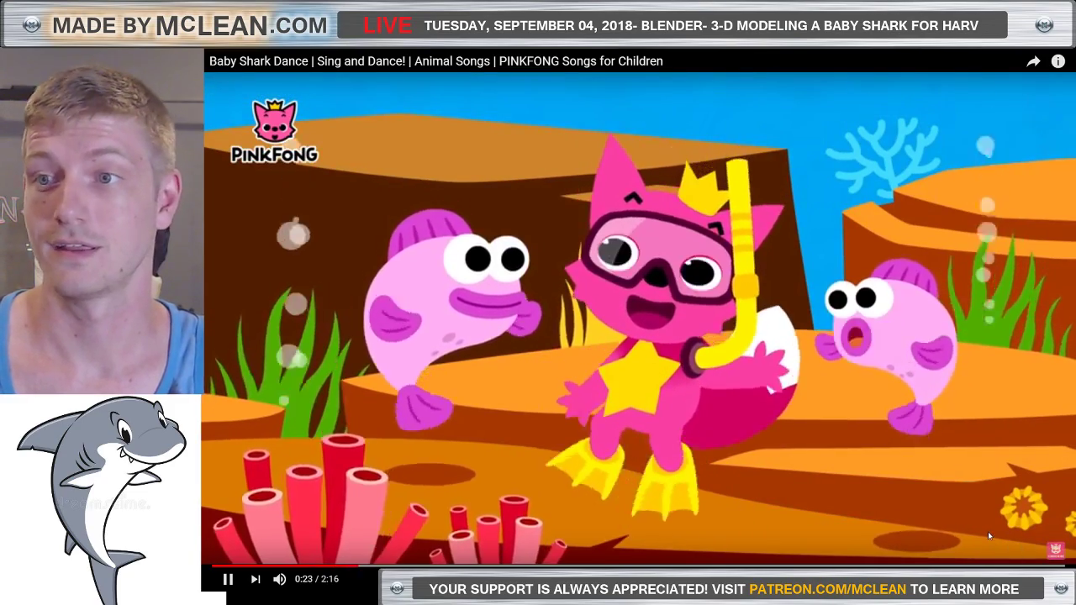
{"action": "left_click", "coordinate": [1051, 578]}
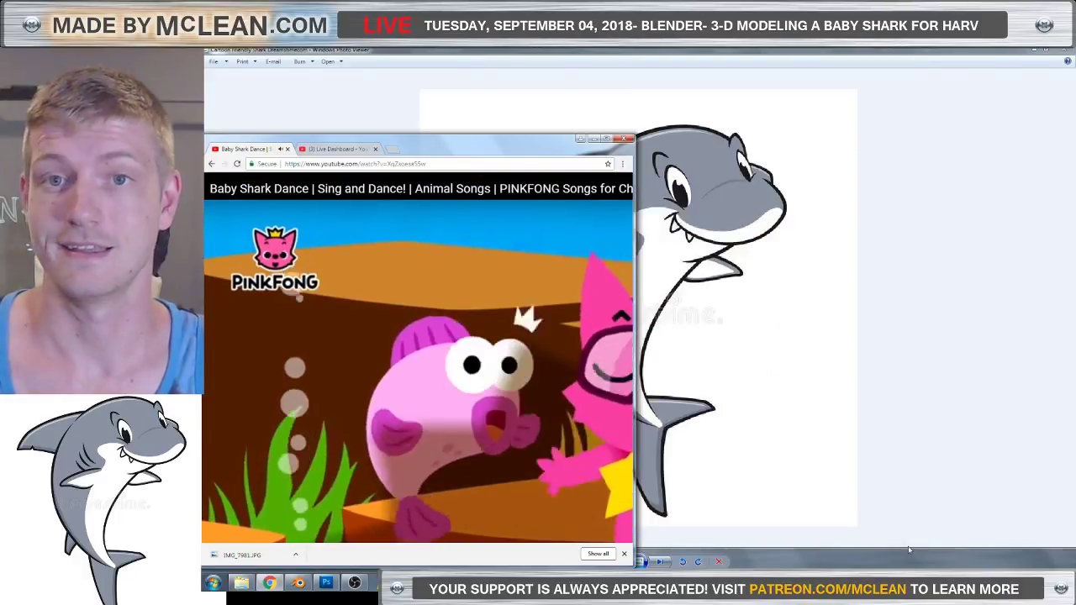
{"action": "key", "text": "alt+Tab"}
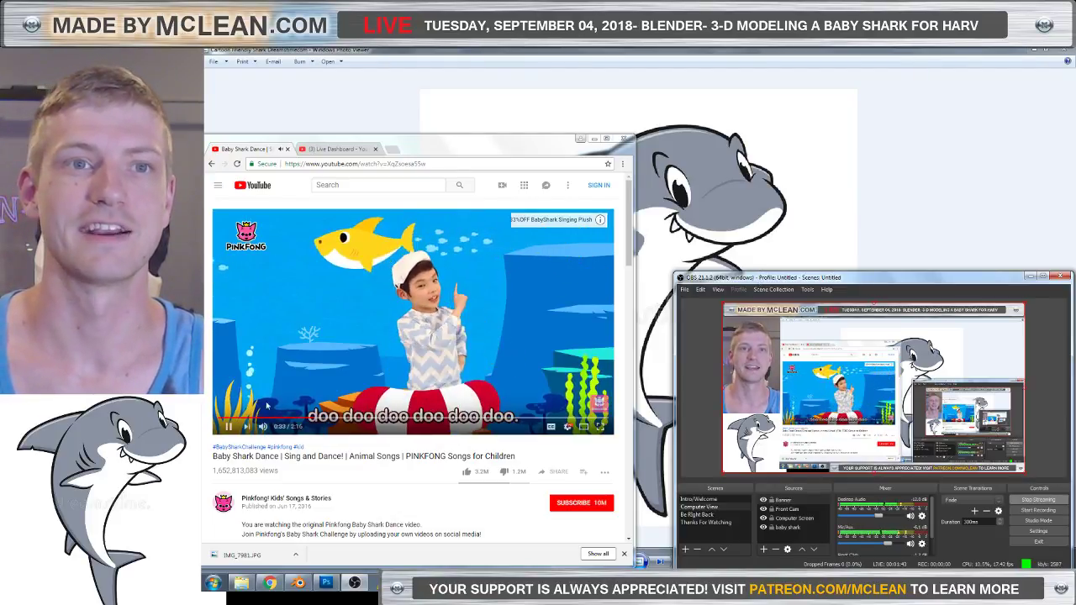
{"action": "left_click", "coordinate": [227, 428]}
{"action": "left_click", "coordinate": [788, 225]}
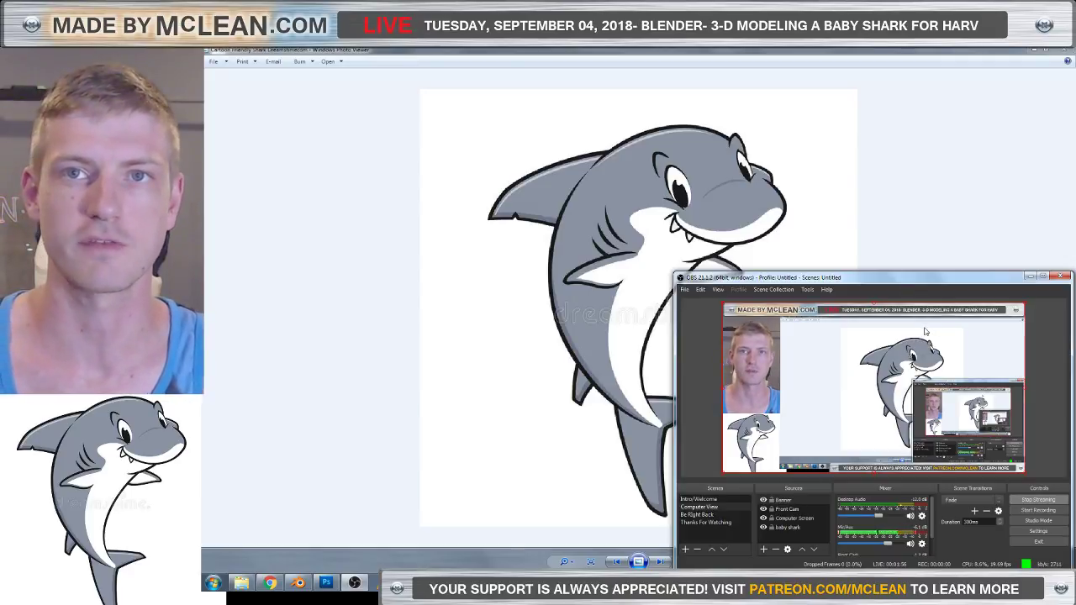
Minimize OBS and page forward through the reference photos to the cartoon shark drawing.
{"action": "left_click", "coordinate": [1030, 277]}
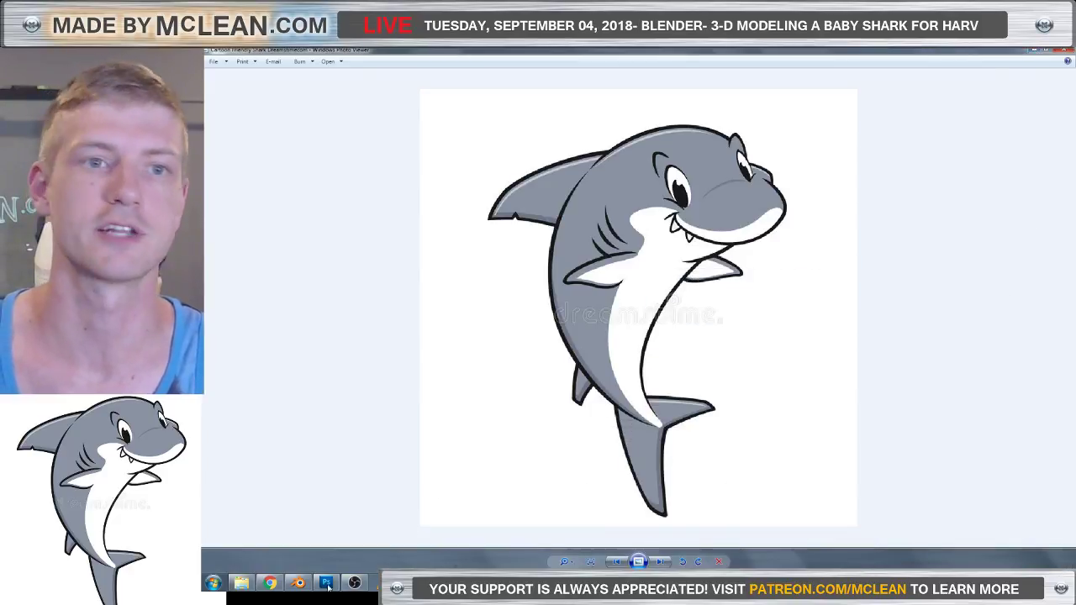
{"action": "left_click", "coordinate": [662, 562]}
{"action": "left_click", "coordinate": [661, 561]}
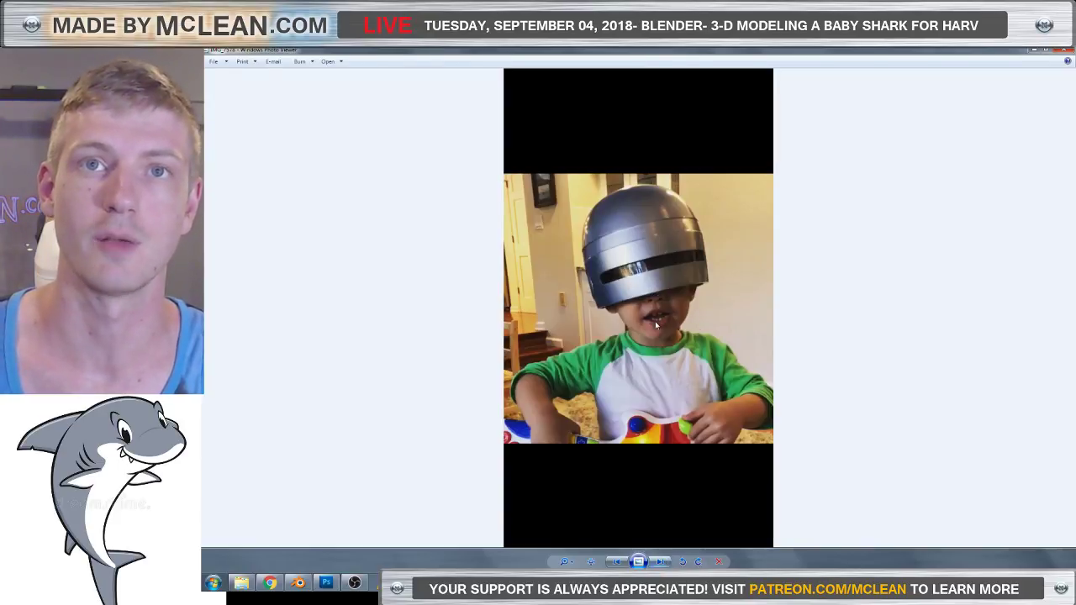
{"action": "scroll", "coordinate": [654, 321], "scroll_direction": "up", "scroll_amount": 3}
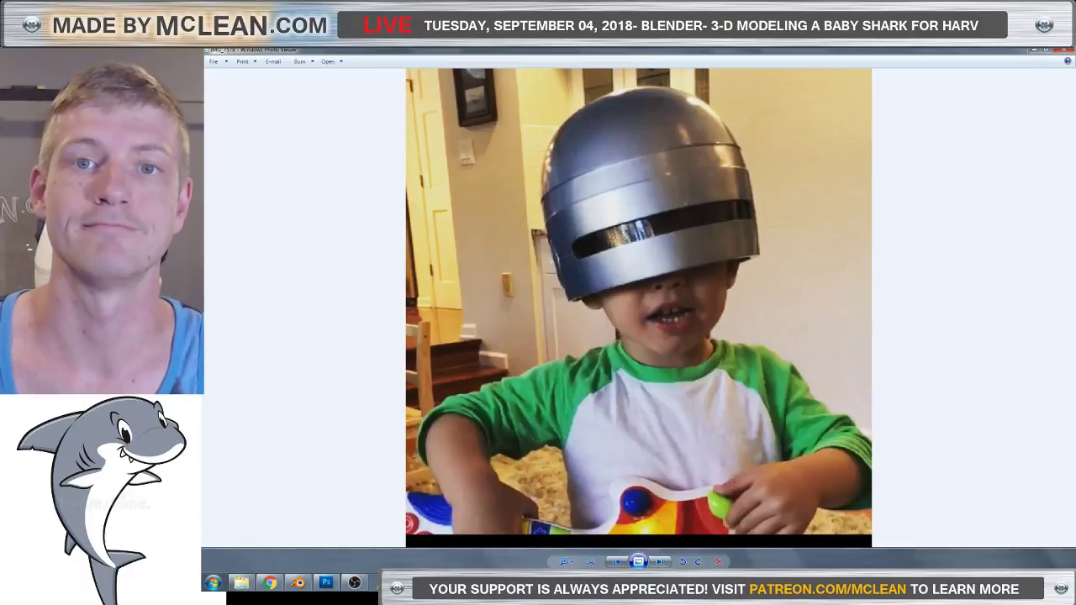
{"action": "left_click", "coordinate": [660, 561]}
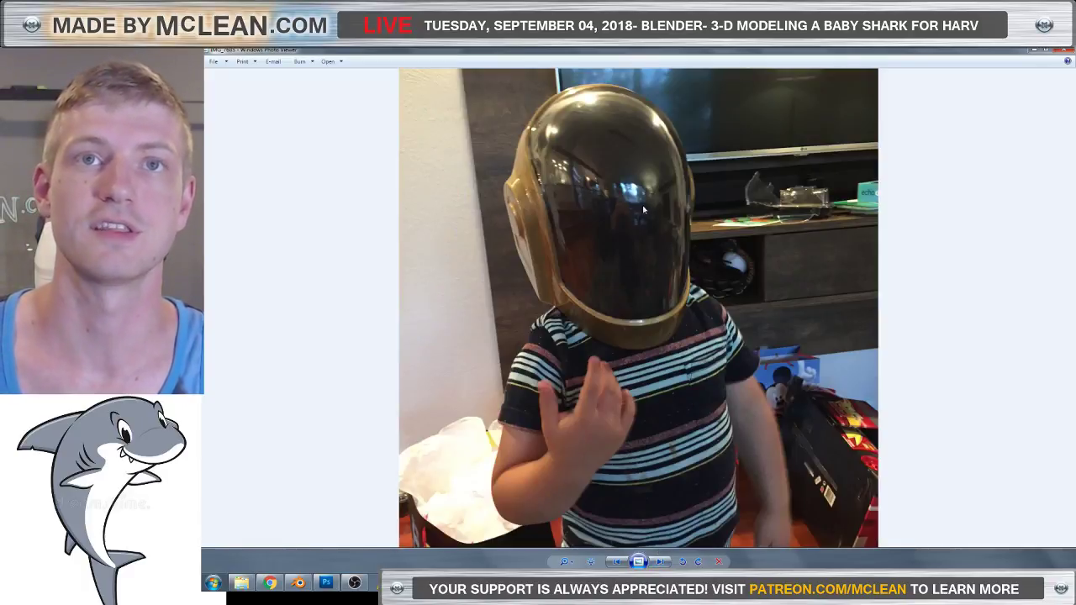
{"action": "left_click", "coordinate": [660, 561]}
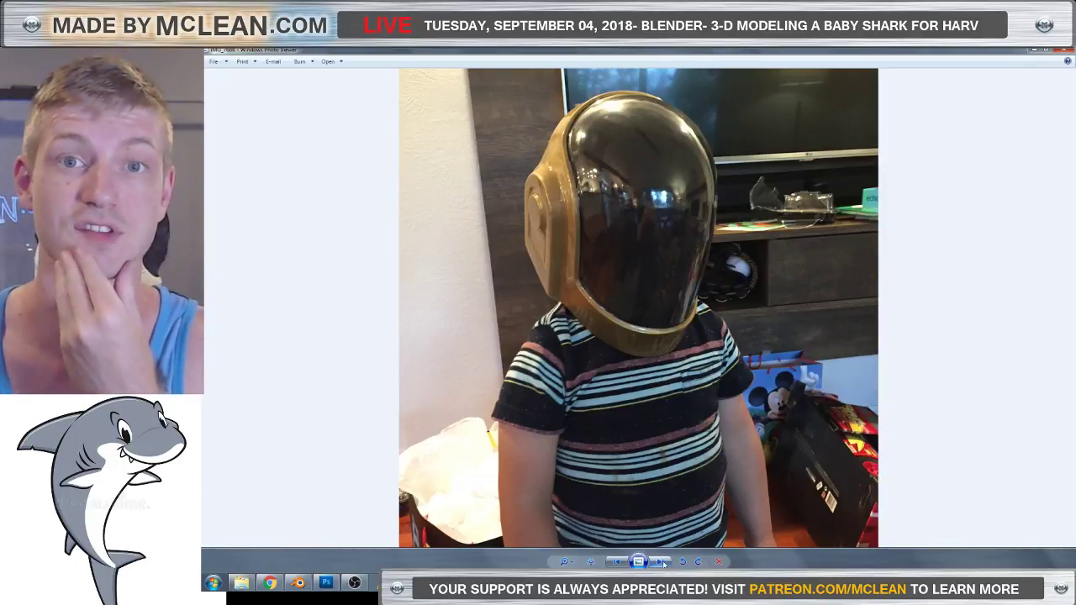
{"action": "left_click", "coordinate": [661, 561]}
{"action": "left_click", "coordinate": [662, 562]}
Page back and forth among the diaper, shark and gold-helmet photos, then minimize Photo Viewer.
{"action": "left_click", "coordinate": [618, 561]}
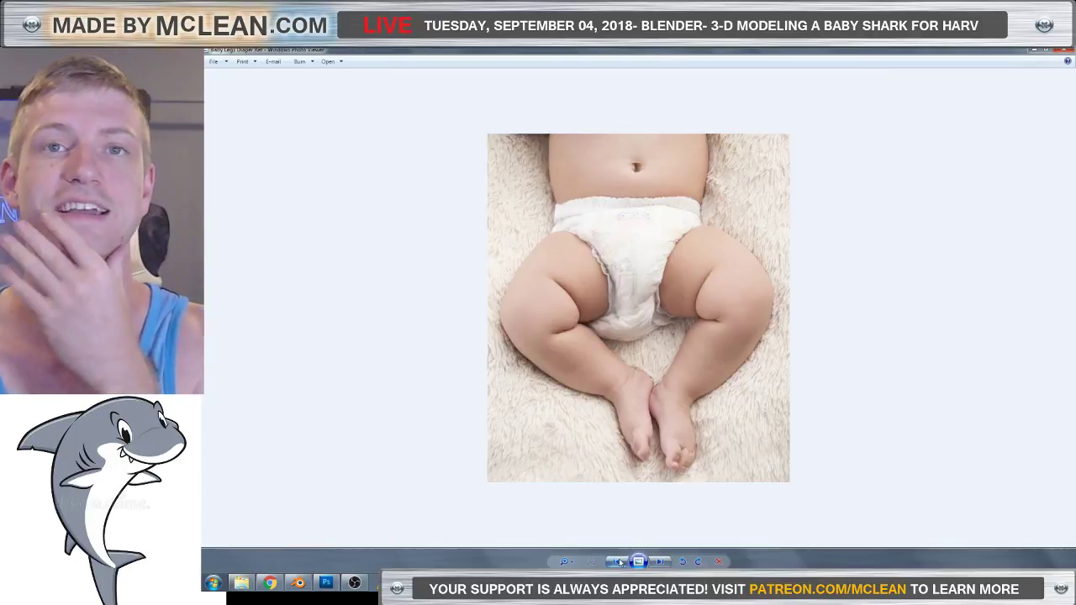
{"action": "left_click", "coordinate": [661, 562]}
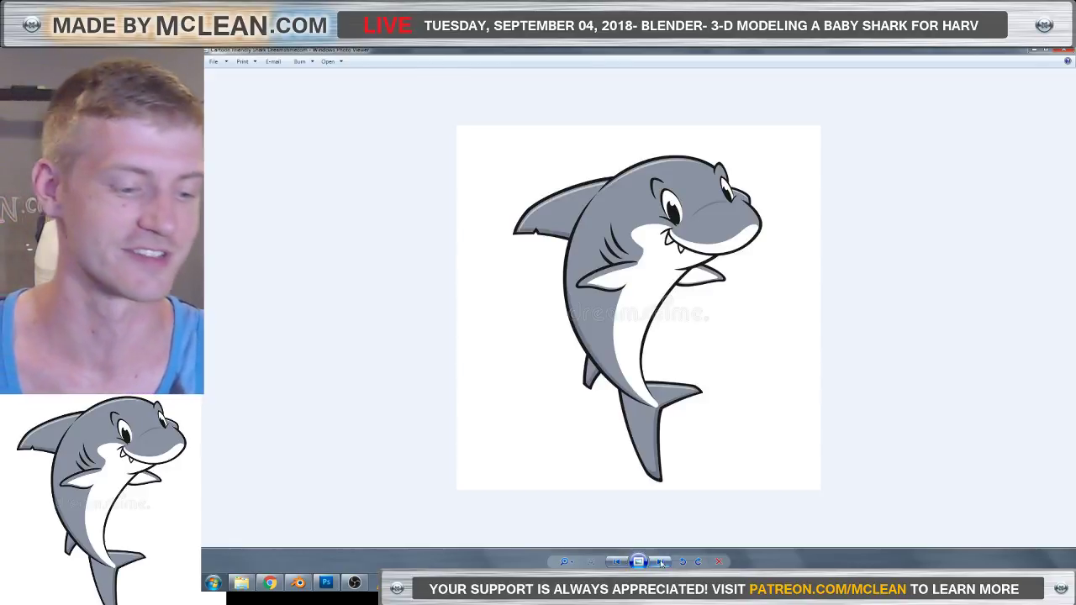
{"action": "left_click", "coordinate": [662, 561]}
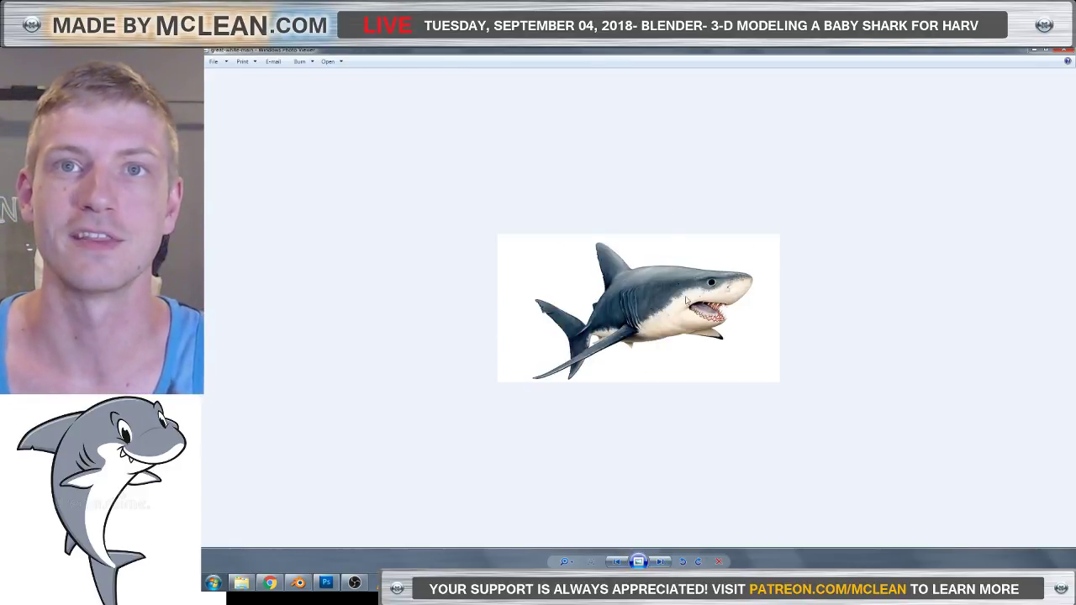
{"action": "left_click", "coordinate": [619, 562]}
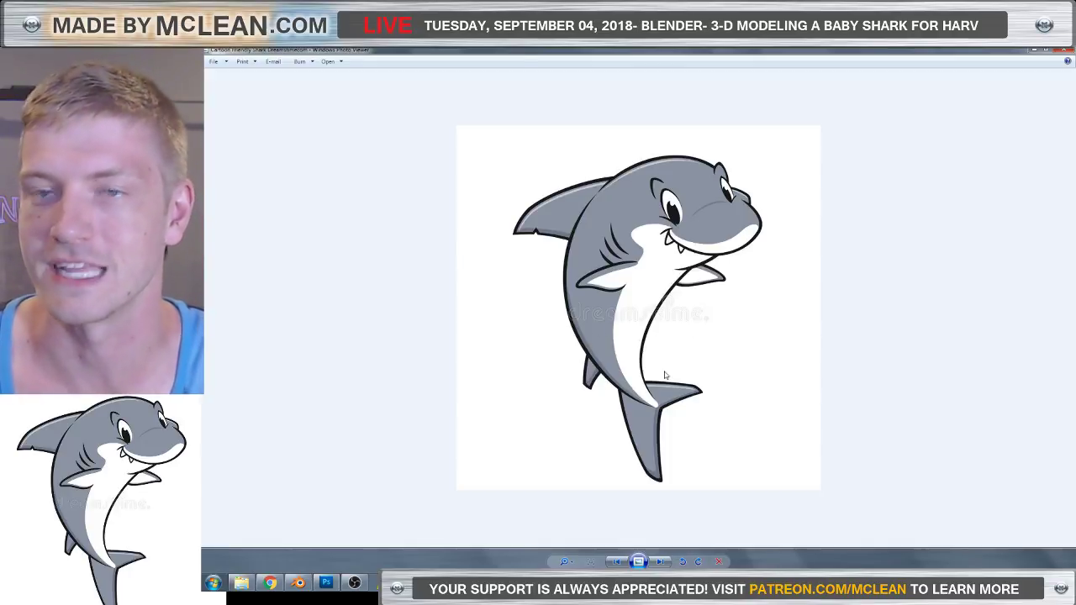
{"action": "left_click", "coordinate": [617, 561]}
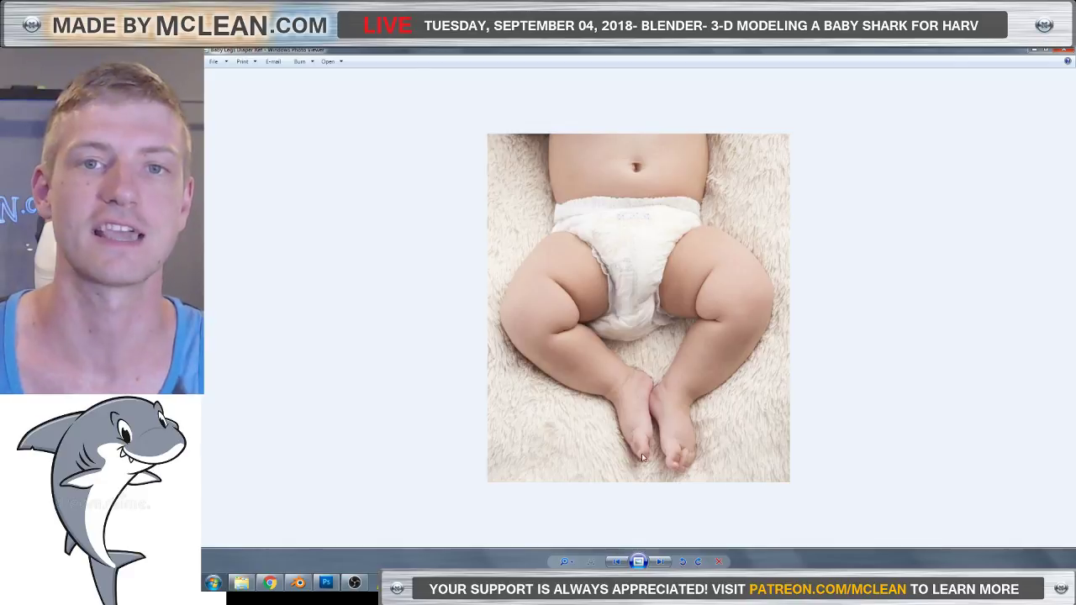
{"action": "left_click", "coordinate": [659, 560]}
{"action": "left_click", "coordinate": [658, 561]}
{"action": "left_click", "coordinate": [659, 561]}
{"action": "left_click", "coordinate": [659, 560]}
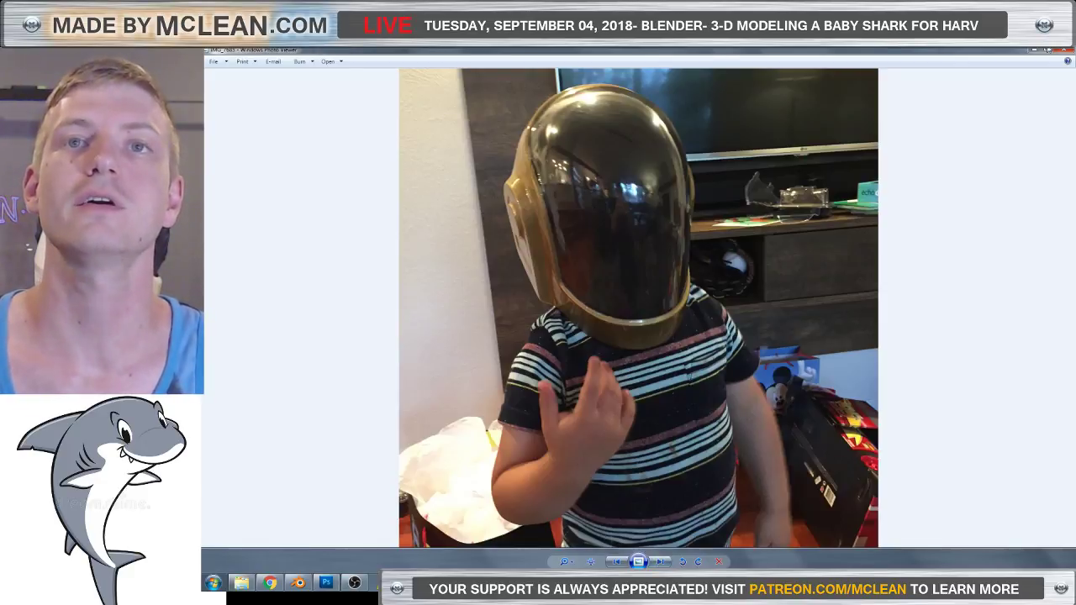
{"action": "left_click", "coordinate": [1033, 51]}
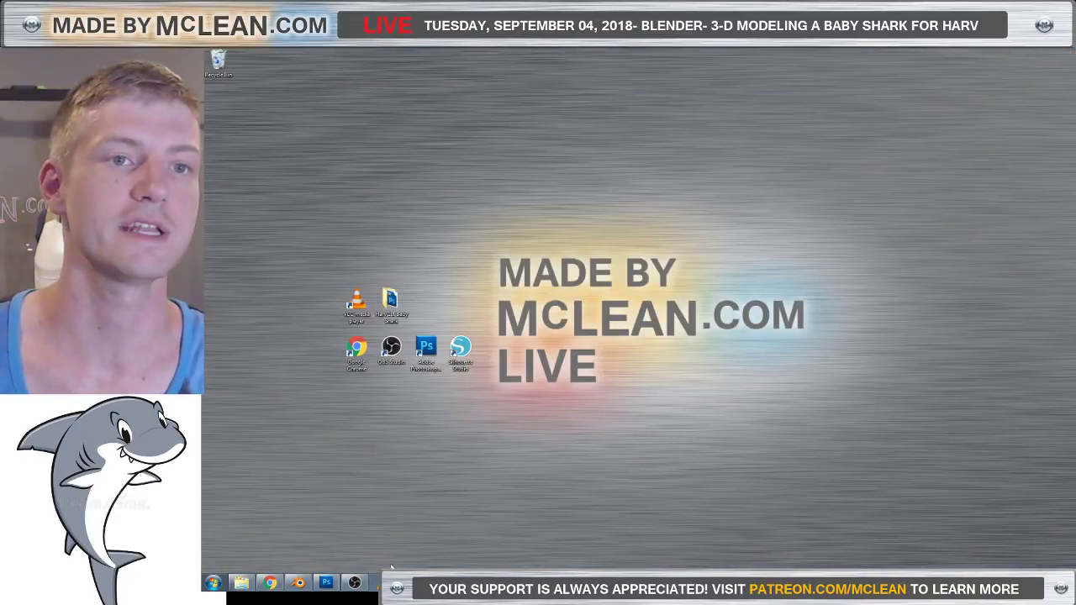
Restore Photoshop and zoom IMG_7981.JPG out to about 44% so the whole sketch photo shows.
{"action": "left_click", "coordinate": [331, 586]}
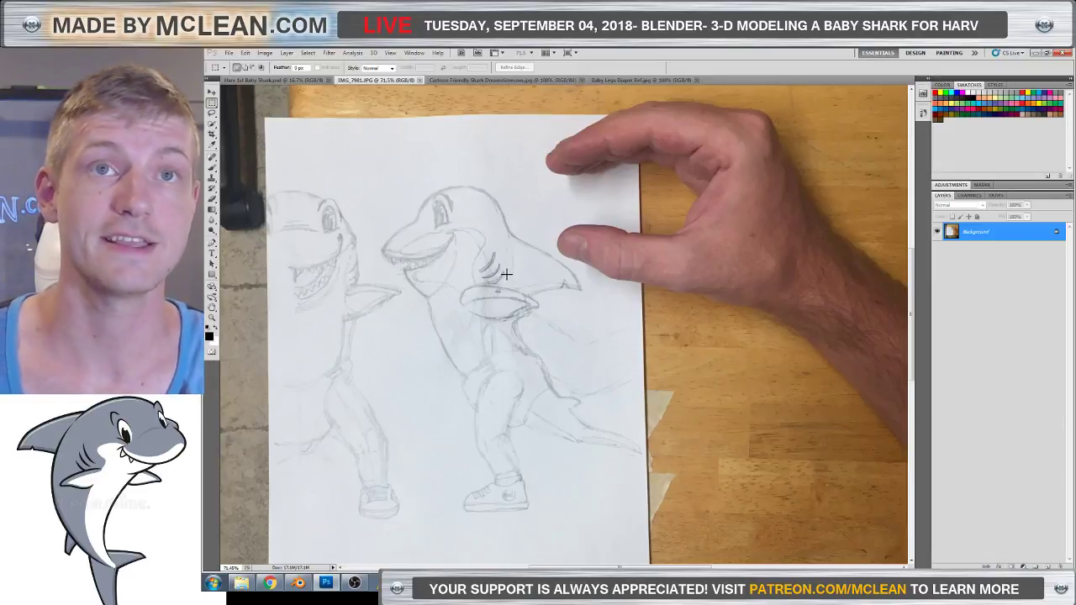
{"action": "scroll", "coordinate": [506, 273], "scroll_direction": "up", "scroll_amount": 1, "text": "alt"}
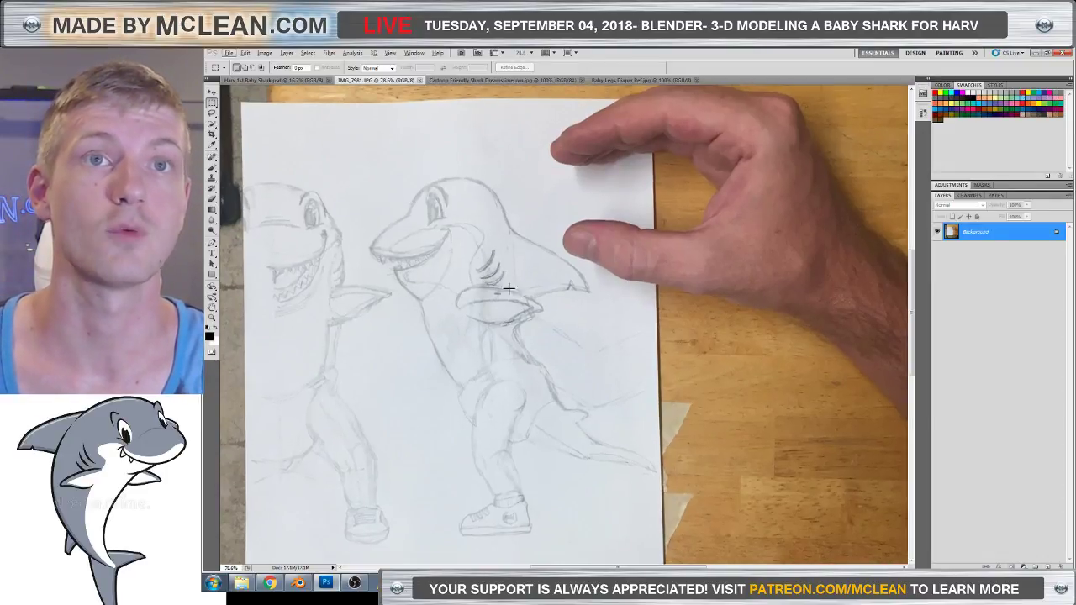
{"action": "scroll", "coordinate": [509, 289], "scroll_direction": "down", "scroll_amount": 2}
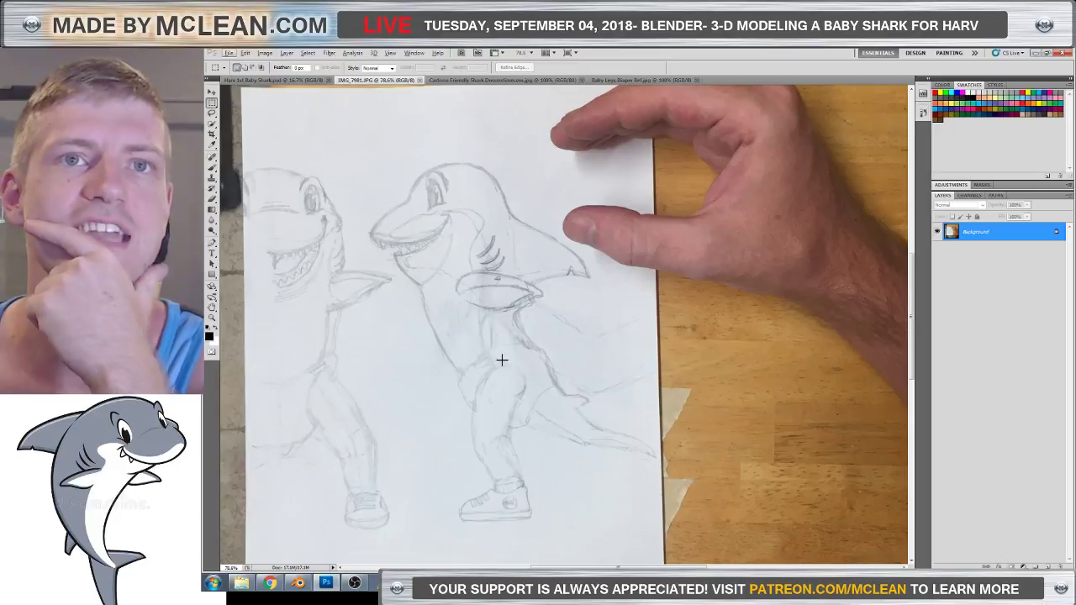
{"action": "scroll", "coordinate": [697, 130], "scroll_direction": "up", "scroll_amount": 3}
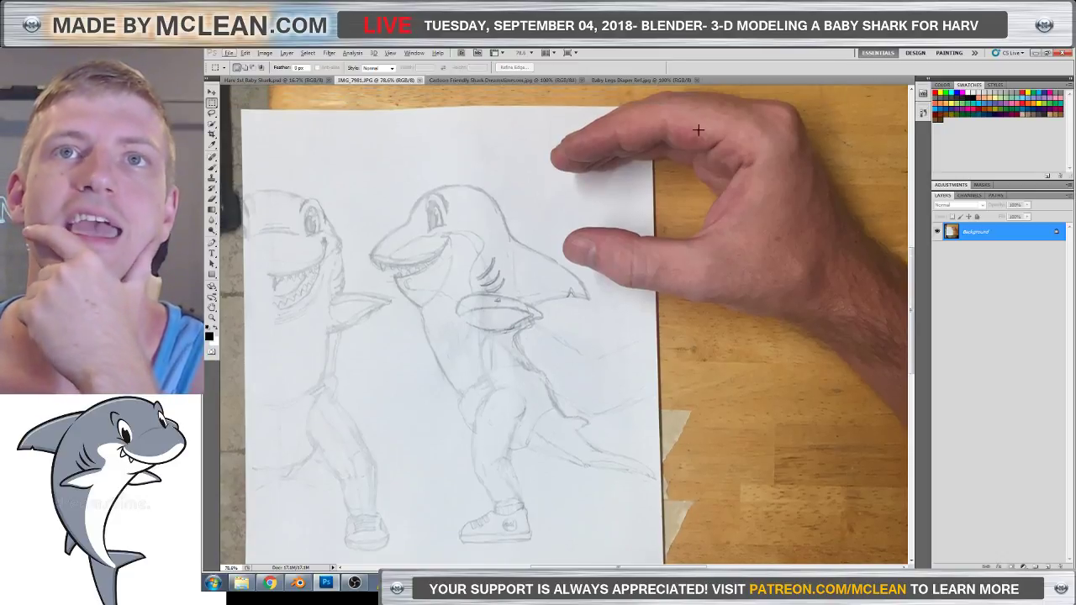
{"action": "scroll", "coordinate": [756, 235], "scroll_direction": "up", "scroll_amount": 3}
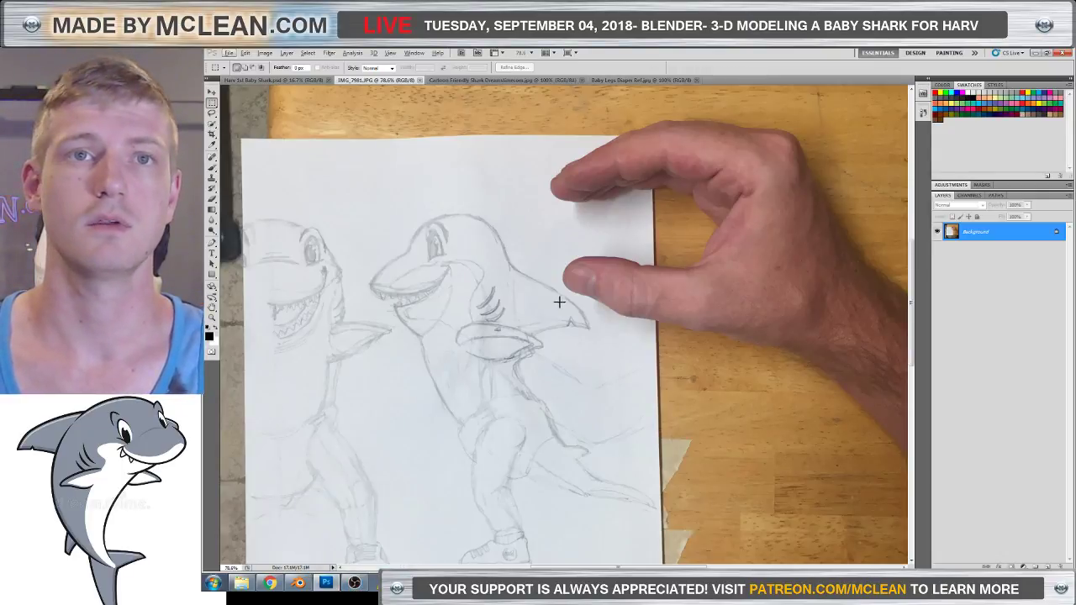
{"action": "scroll", "coordinate": [656, 245], "scroll_direction": "down", "scroll_amount": 2}
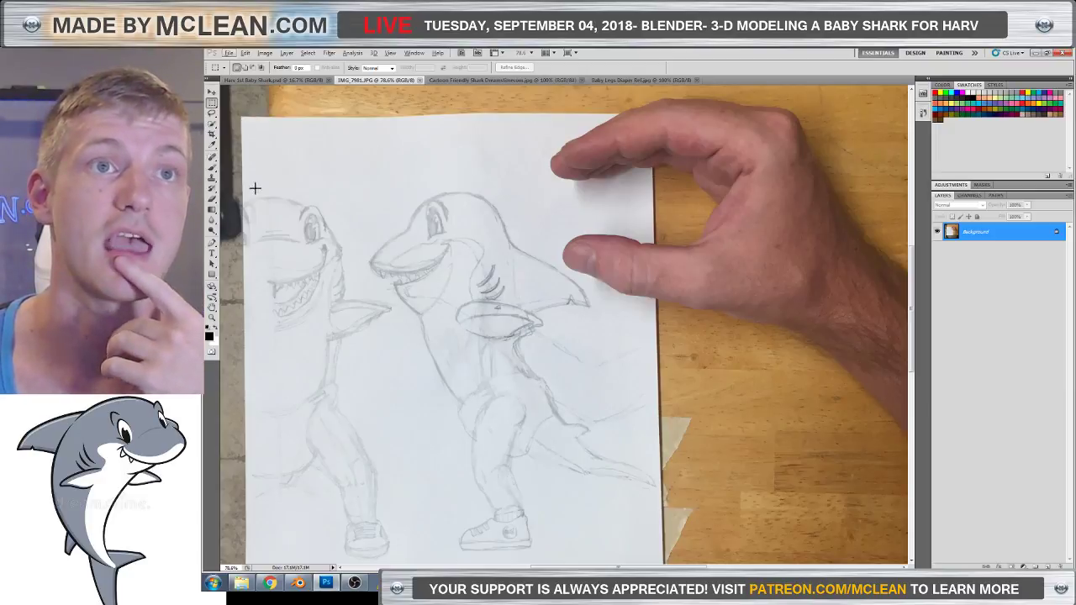
{"action": "scroll", "coordinate": [252, 185], "scroll_direction": "down", "scroll_amount": 5}
{"action": "scroll", "coordinate": [252, 309], "scroll_direction": "down", "scroll_amount": 2}
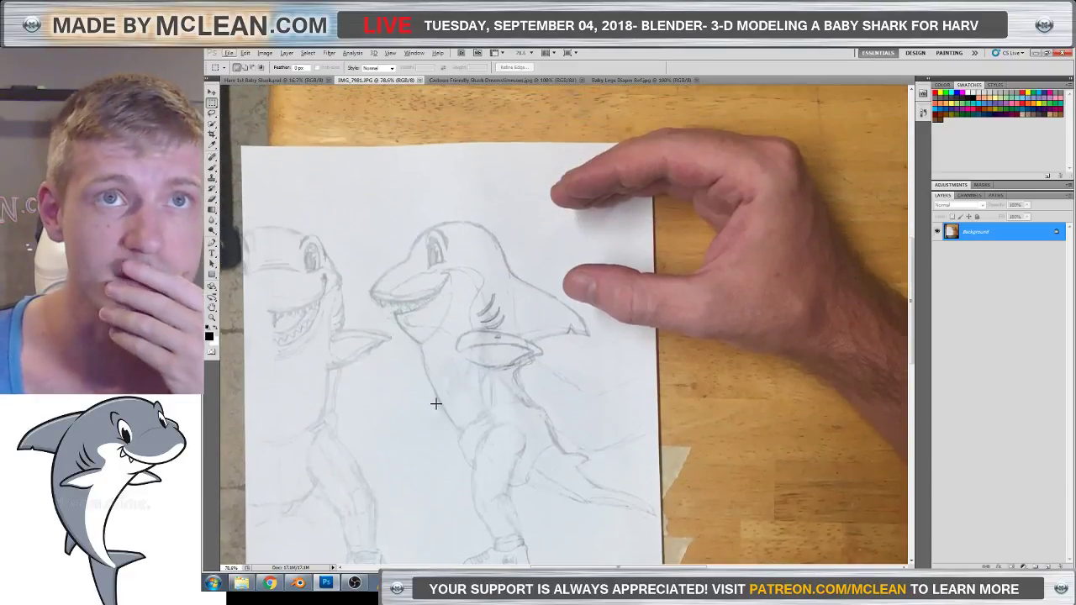
{"action": "scroll", "coordinate": [454, 370], "scroll_direction": "down", "scroll_amount": 3}
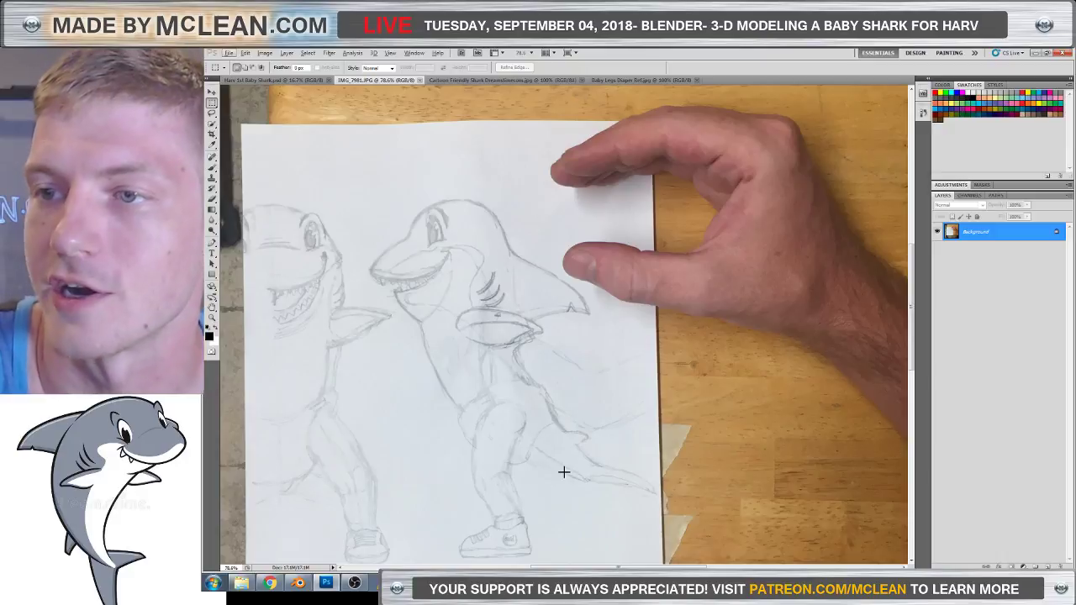
{"action": "scroll", "coordinate": [605, 156], "scroll_direction": "down", "scroll_amount": 2}
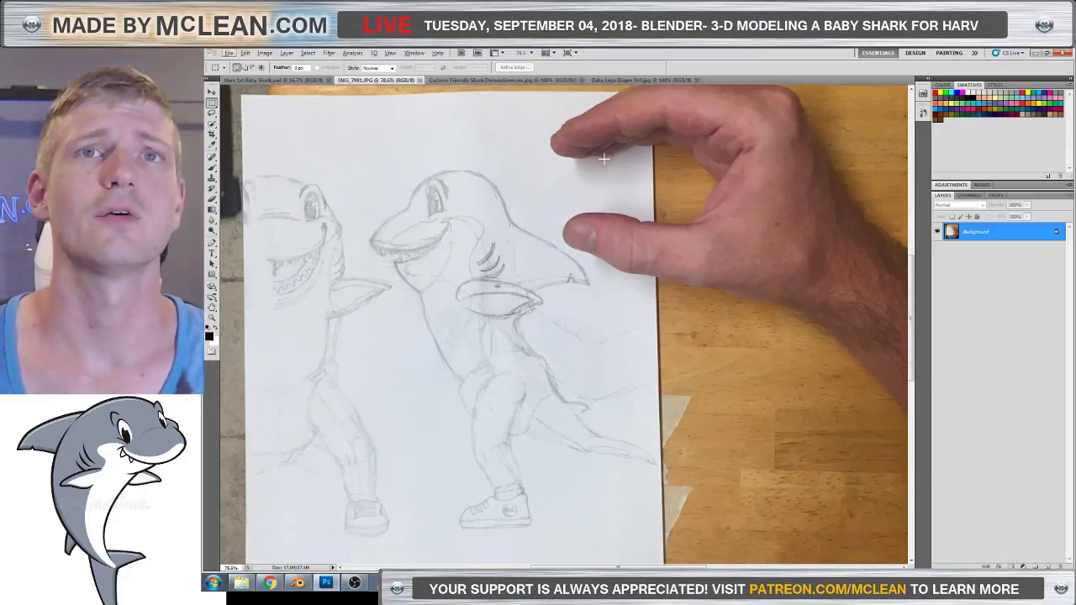
{"action": "scroll", "coordinate": [604, 160], "scroll_direction": "down", "scroll_amount": 4, "text": "alt"}
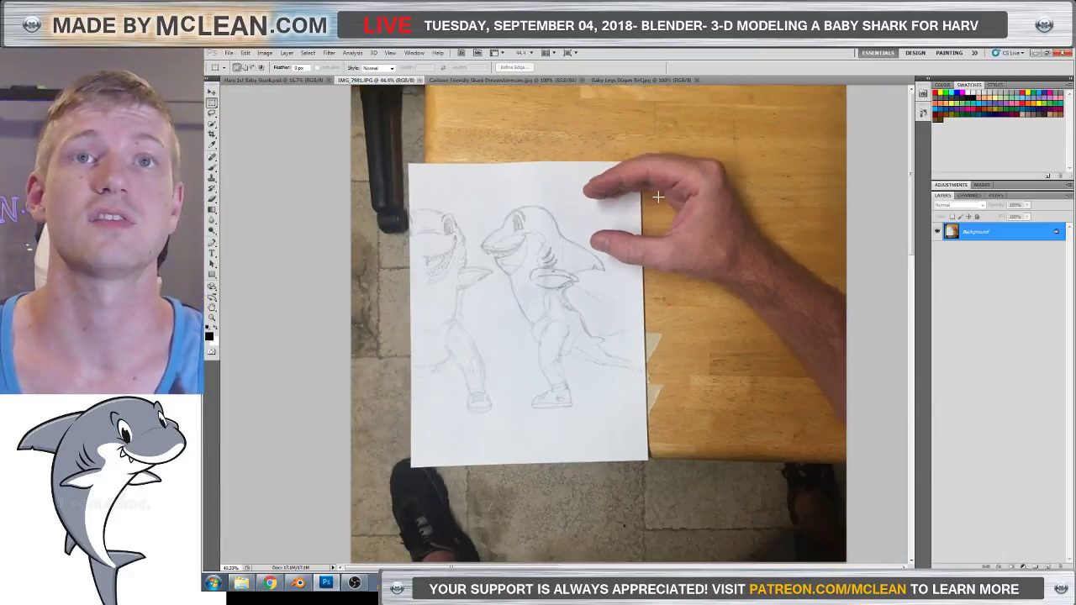
{"action": "scroll", "coordinate": [595, 223], "scroll_direction": "up", "scroll_amount": 1, "text": "alt"}
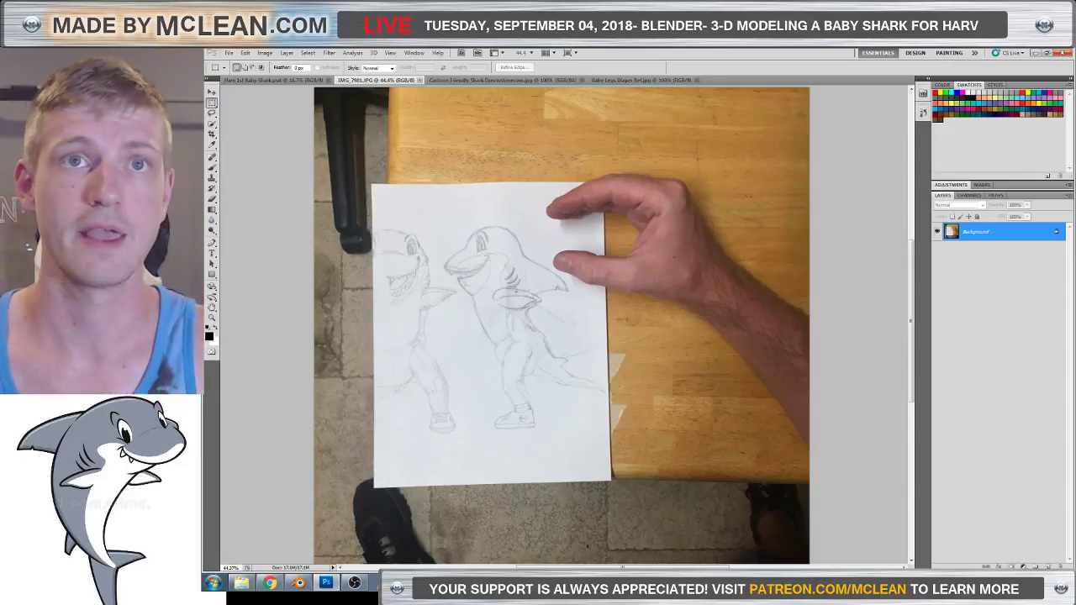
{"action": "scroll", "coordinate": [580, 261], "scroll_direction": "up", "scroll_amount": 1}
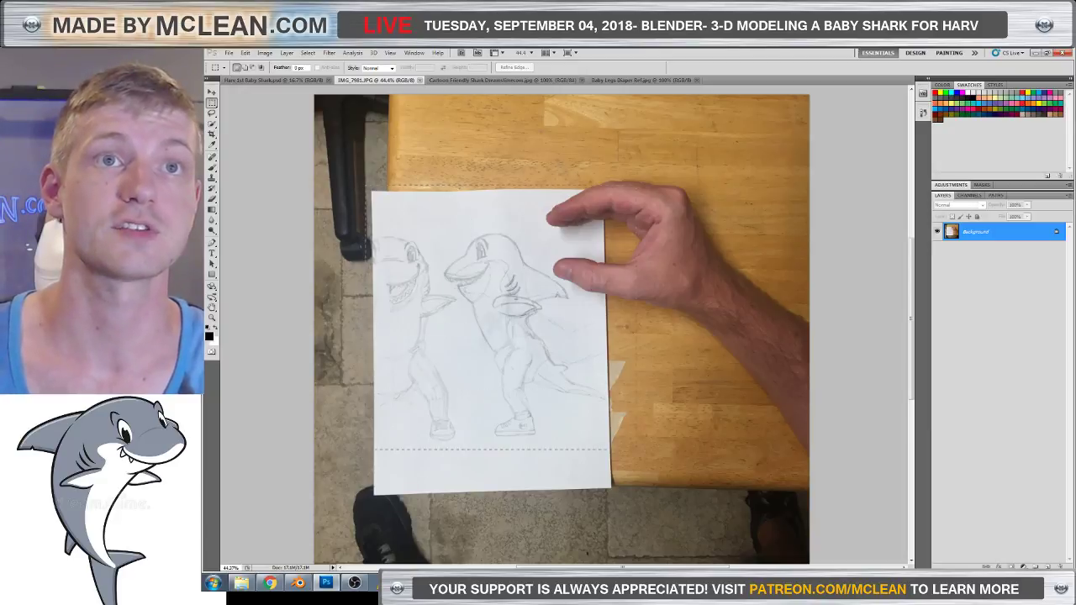
Draw a rectangular marquee selection around the sketch paper and table.
{"action": "left_click_drag", "start_coordinate": [765, 510], "coordinate": [796, 508]}
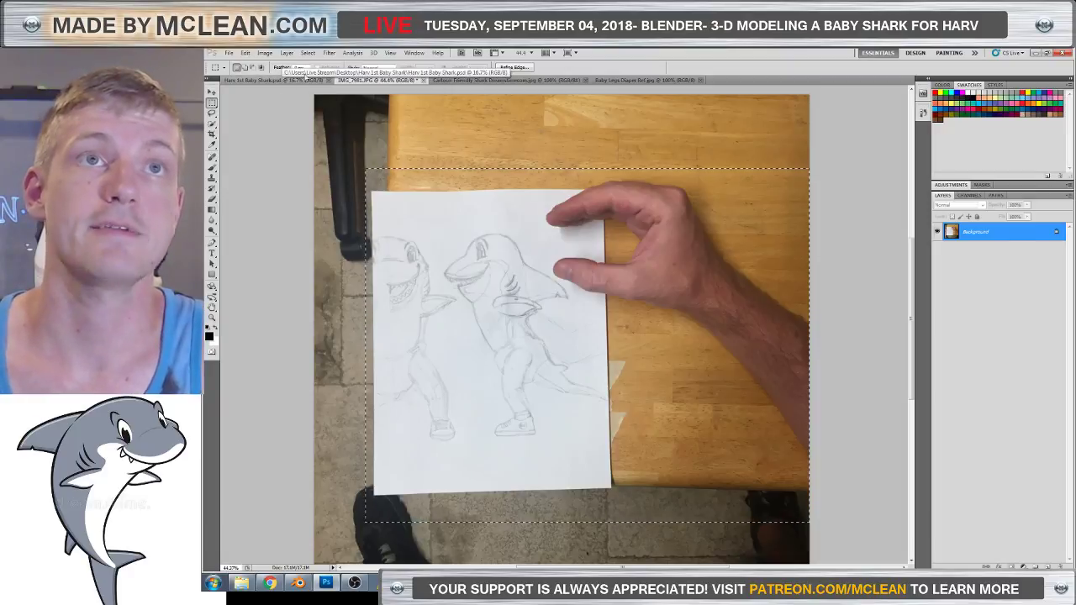
{"action": "key", "text": "alt"}
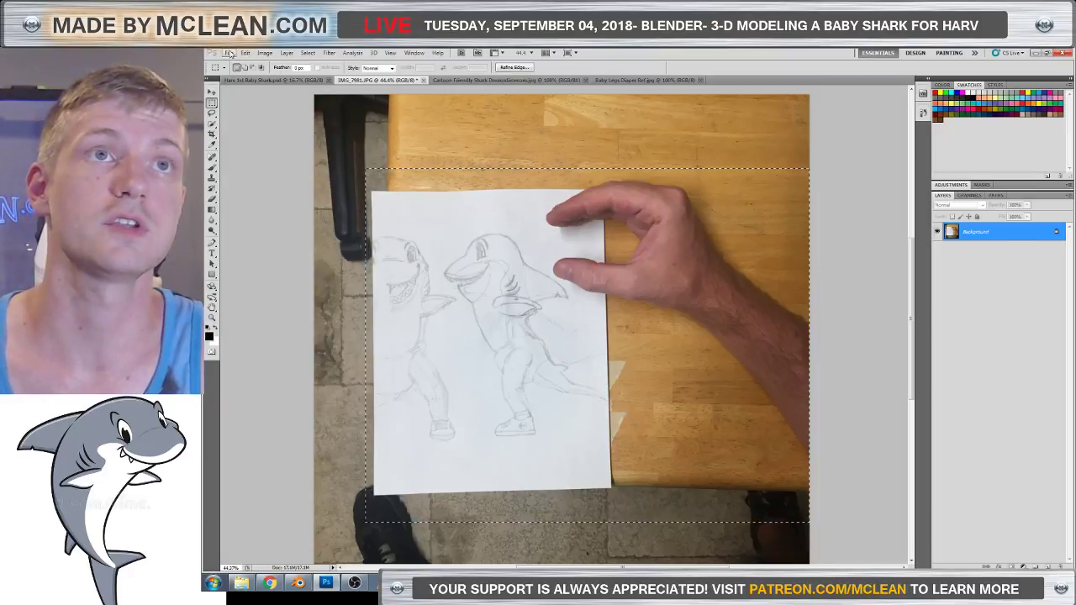
{"action": "key", "text": "f"}
{"action": "key", "text": "Escape"}
Try a new inch-based document, 40 × 30 inches at 149 resolution, then cancel it.
{"action": "key", "text": "ctrl+n"}
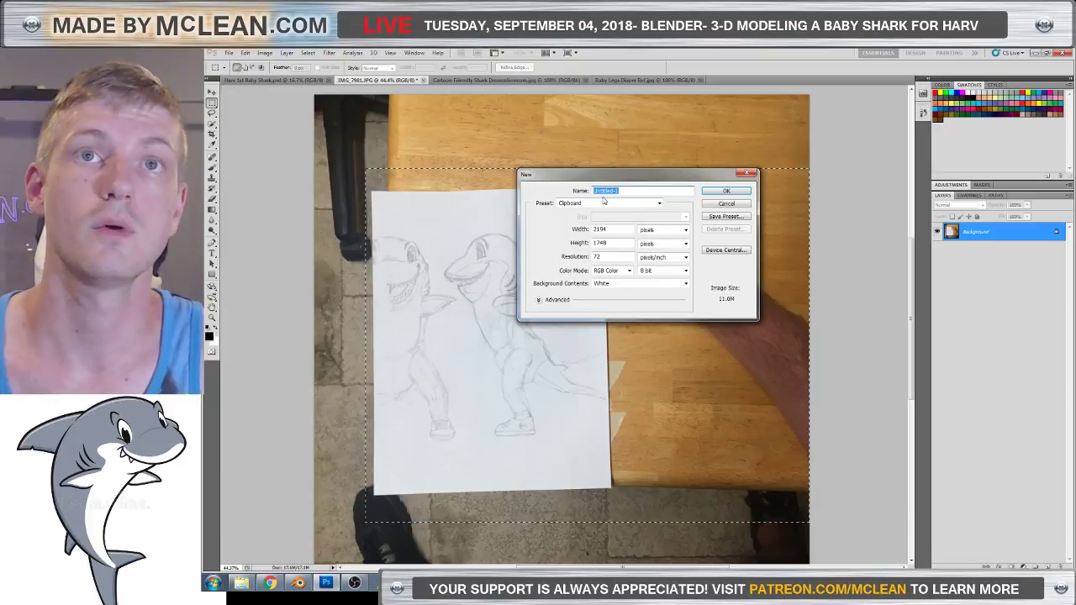
{"action": "left_click", "coordinate": [661, 229]}
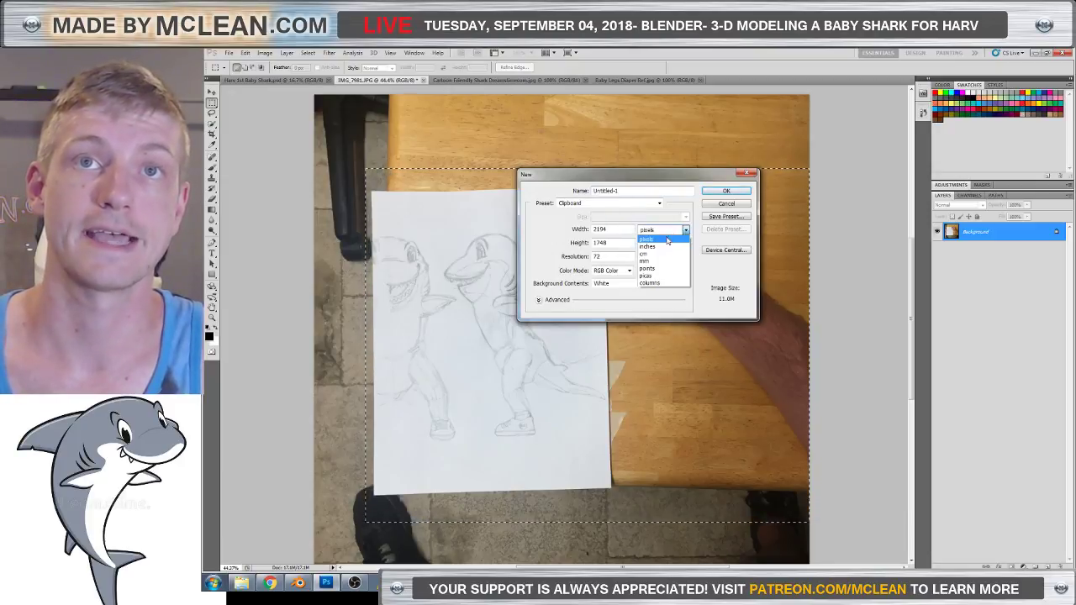
{"action": "left_click", "coordinate": [662, 244]}
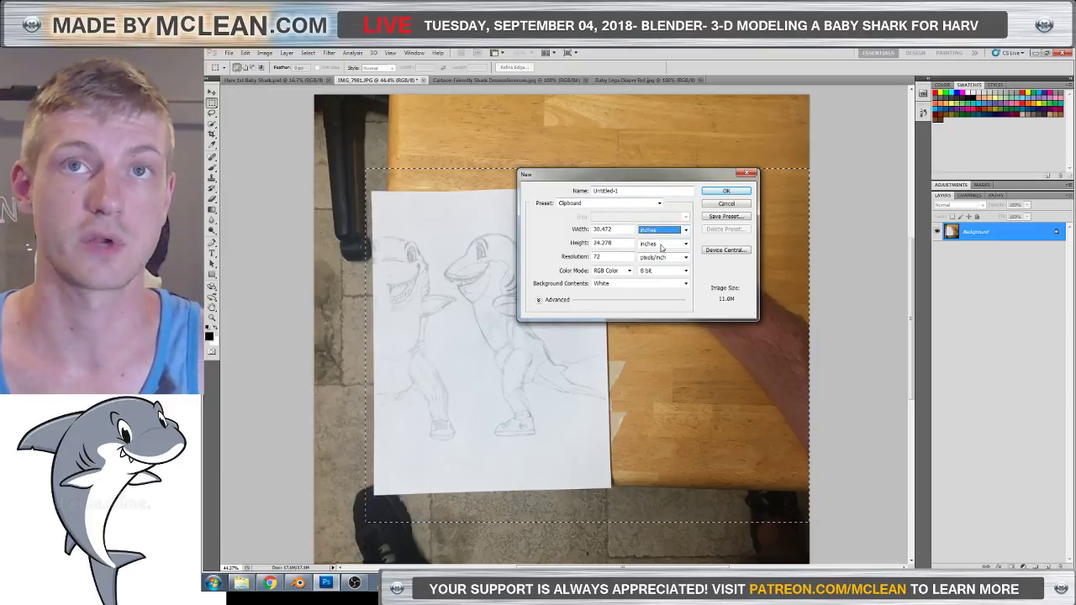
{"action": "double_click", "coordinate": [616, 229]}
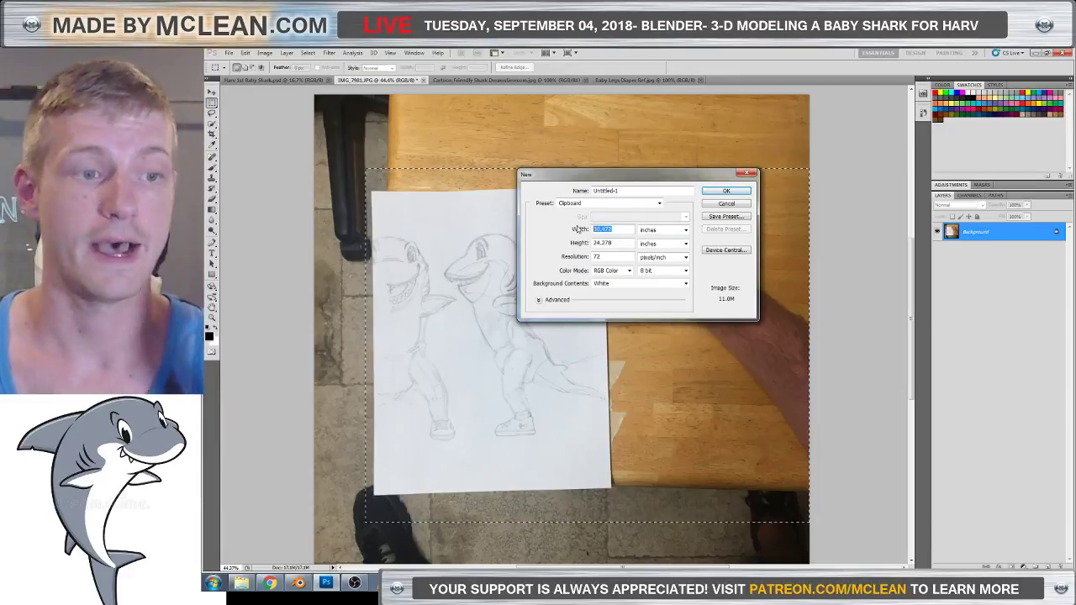
{"action": "type", "text": "20"}
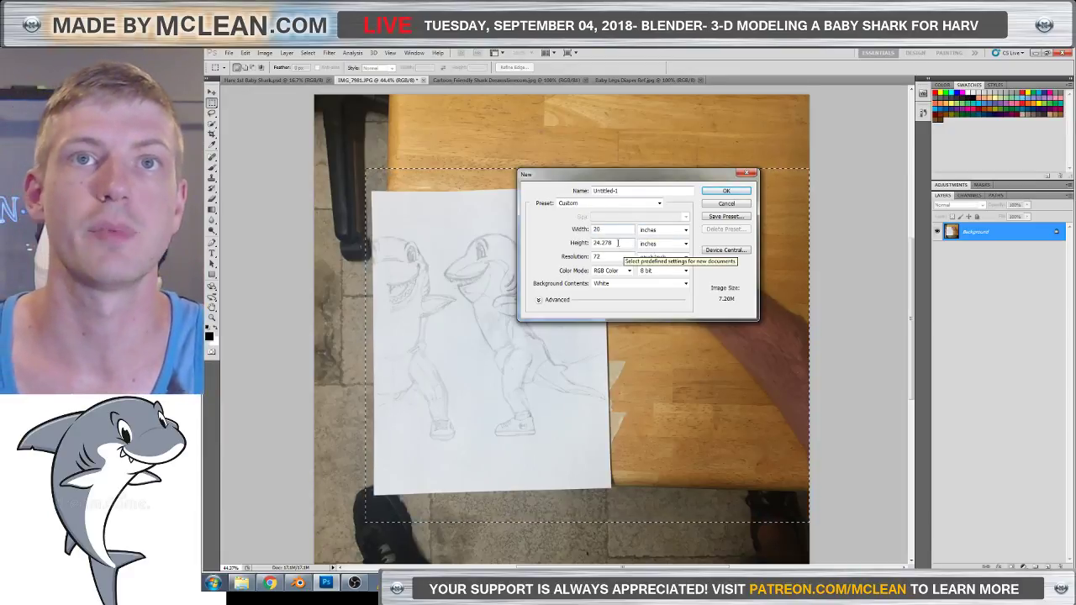
{"action": "key", "text": "Tab"}
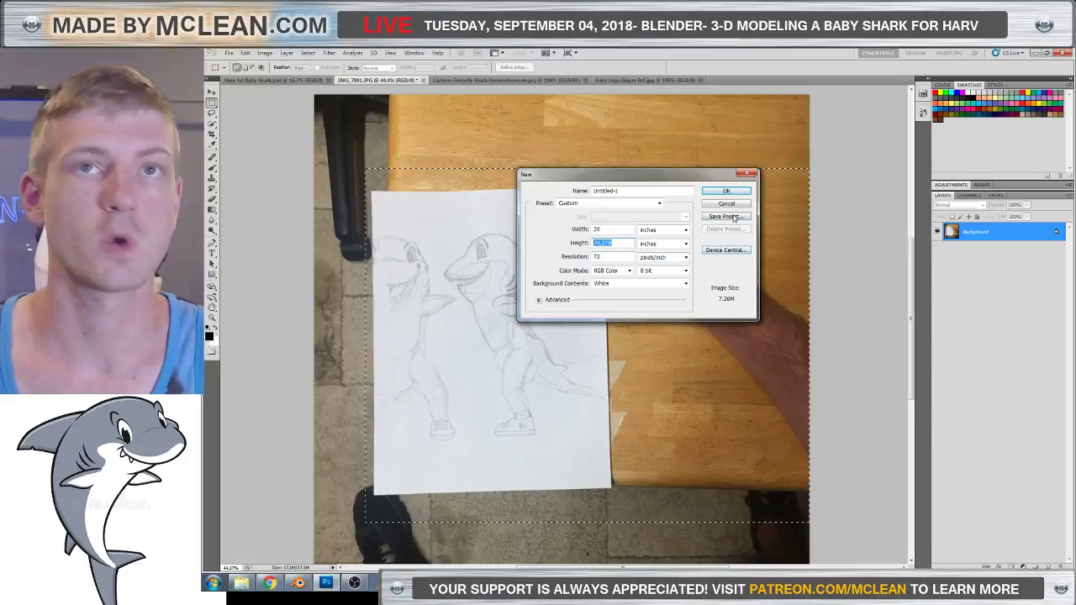
{"action": "type", "text": "30"}
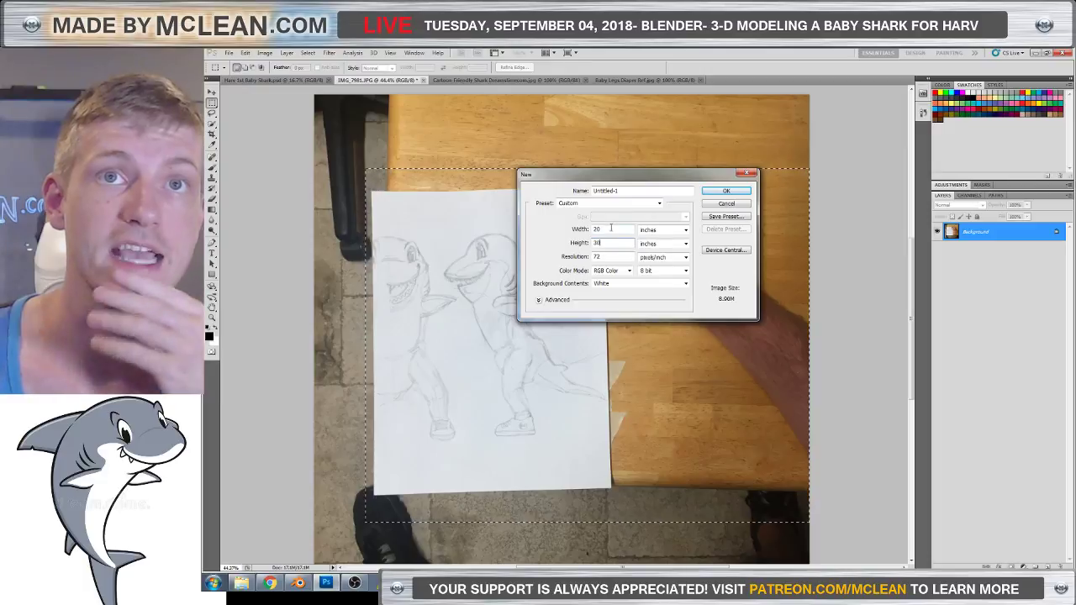
{"action": "double_click", "coordinate": [611, 228]}
{"action": "type", "text": "4"}
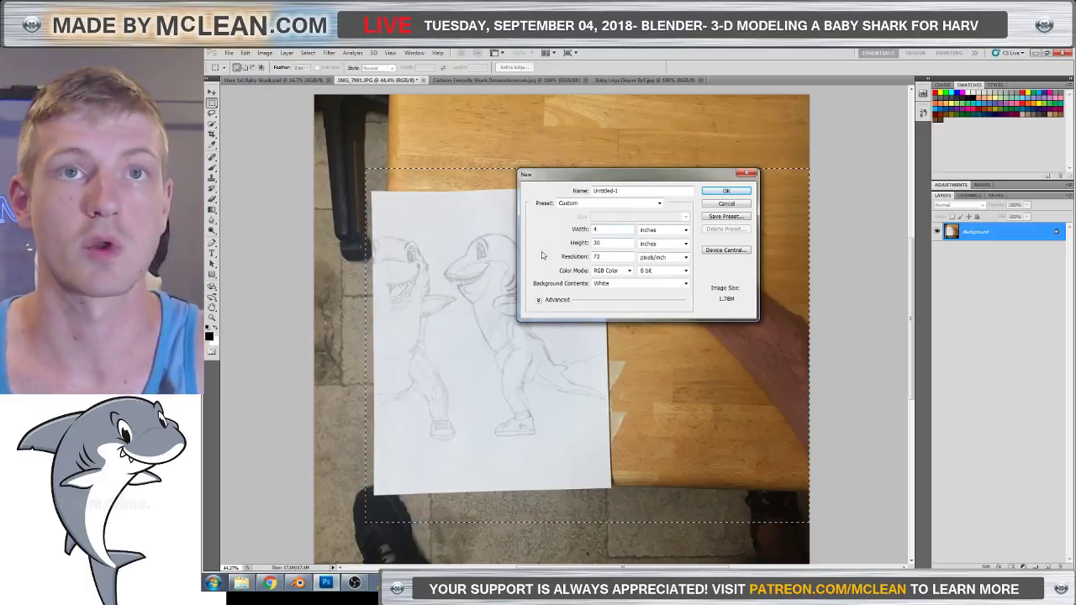
{"action": "double_click", "coordinate": [616, 256]}
{"action": "type", "text": "1"}
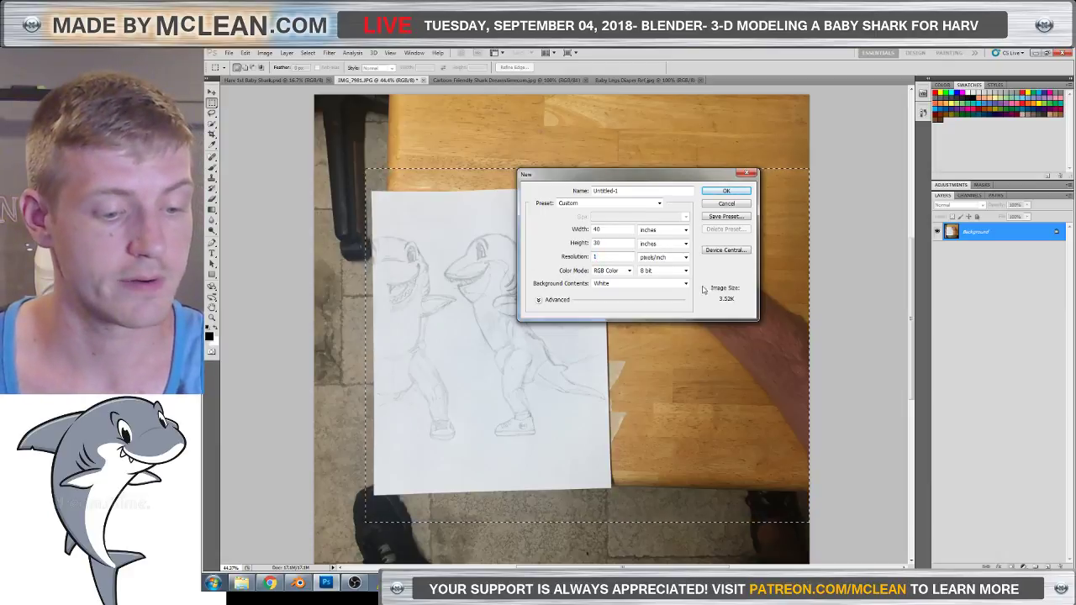
{"action": "type", "text": "49"}
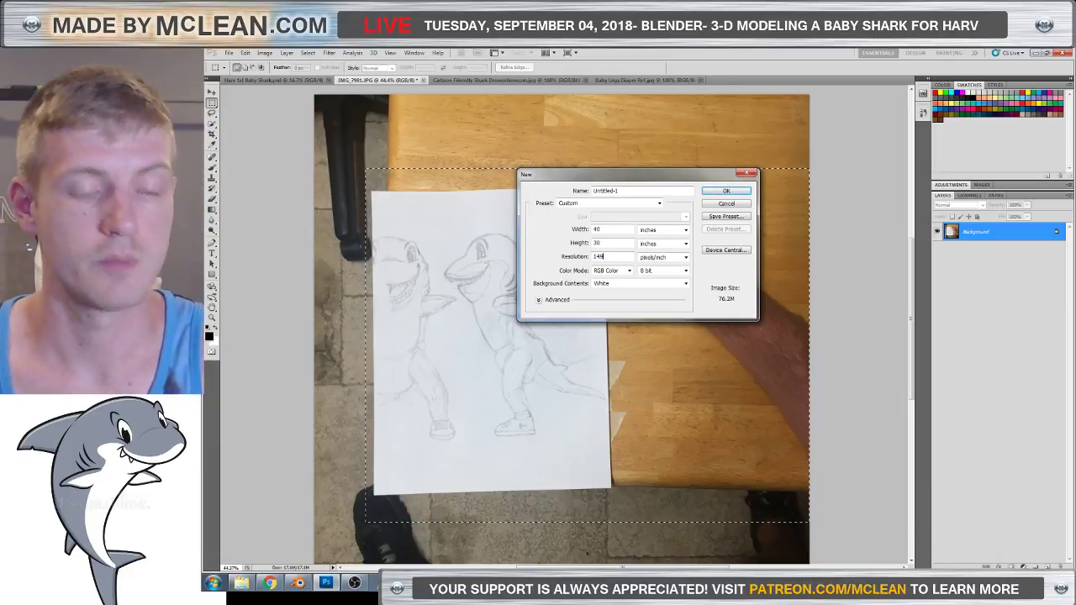
{"action": "left_click", "coordinate": [720, 205]}
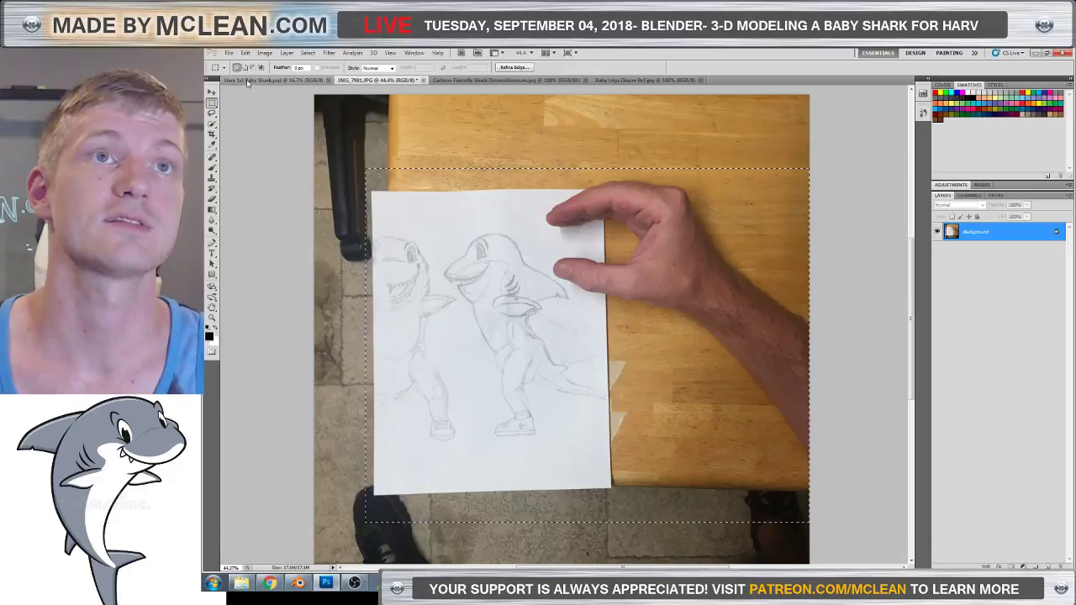
Drag the sketch photo onto the Harv 1st Baby Shark.psd canvas as a new layer.
{"action": "left_click", "coordinate": [247, 81]}
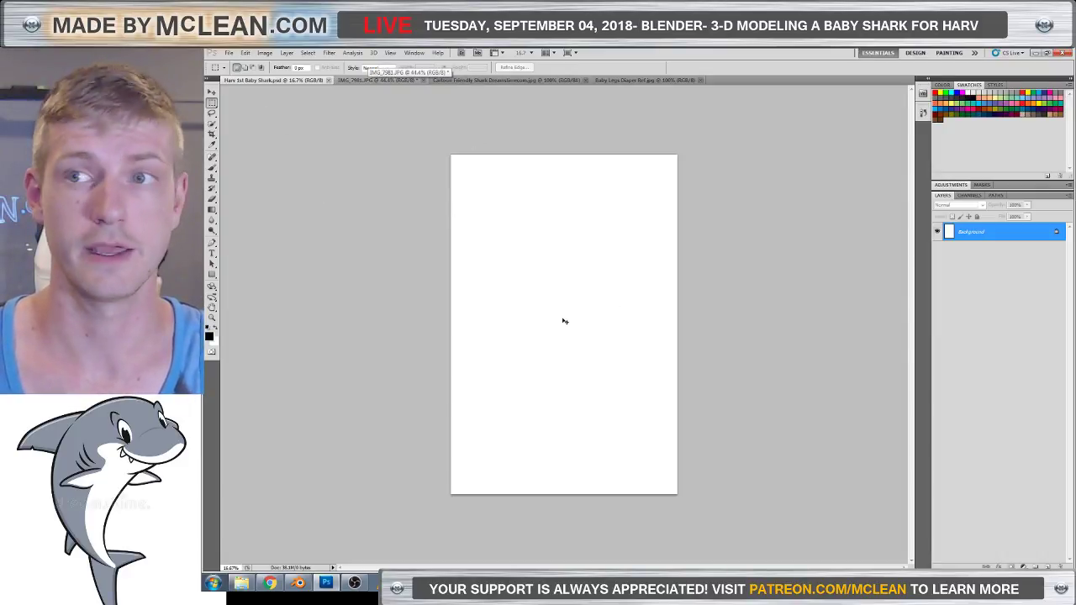
{"action": "left_click_drag", "start_coordinate": [564, 313], "coordinate": [565, 313]}
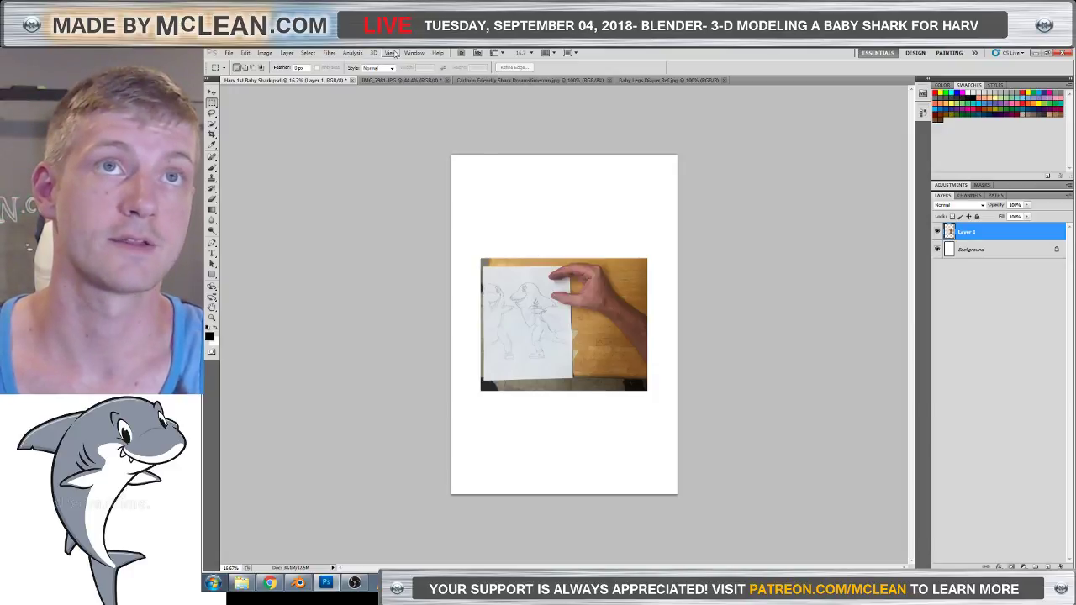
{"action": "left_click", "coordinate": [392, 53]}
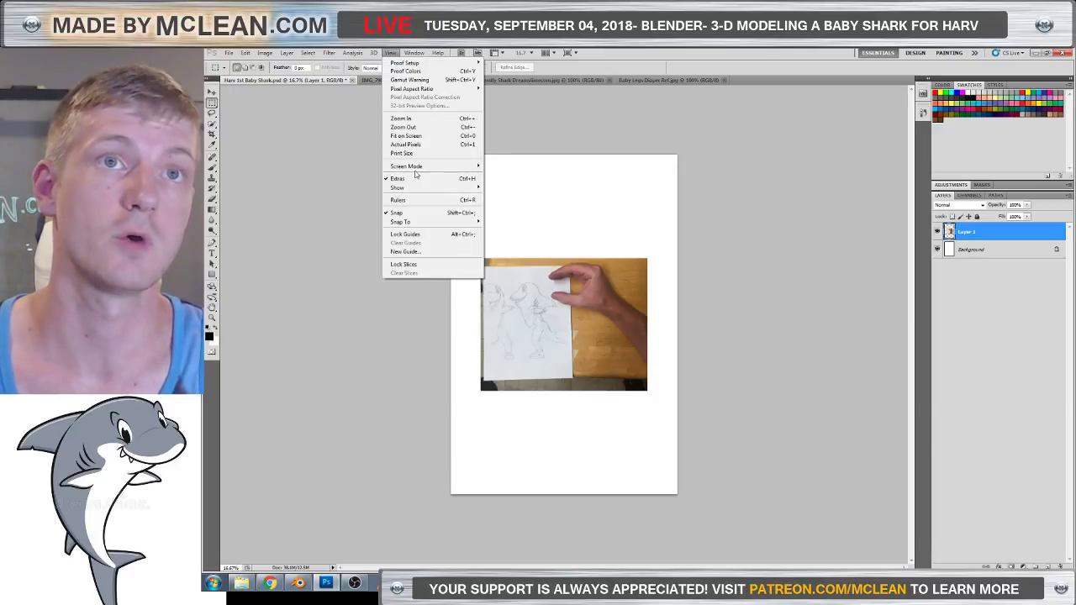
Turn on rulers and zoom around the placed sketch photo on the page.
{"action": "left_click", "coordinate": [422, 200]}
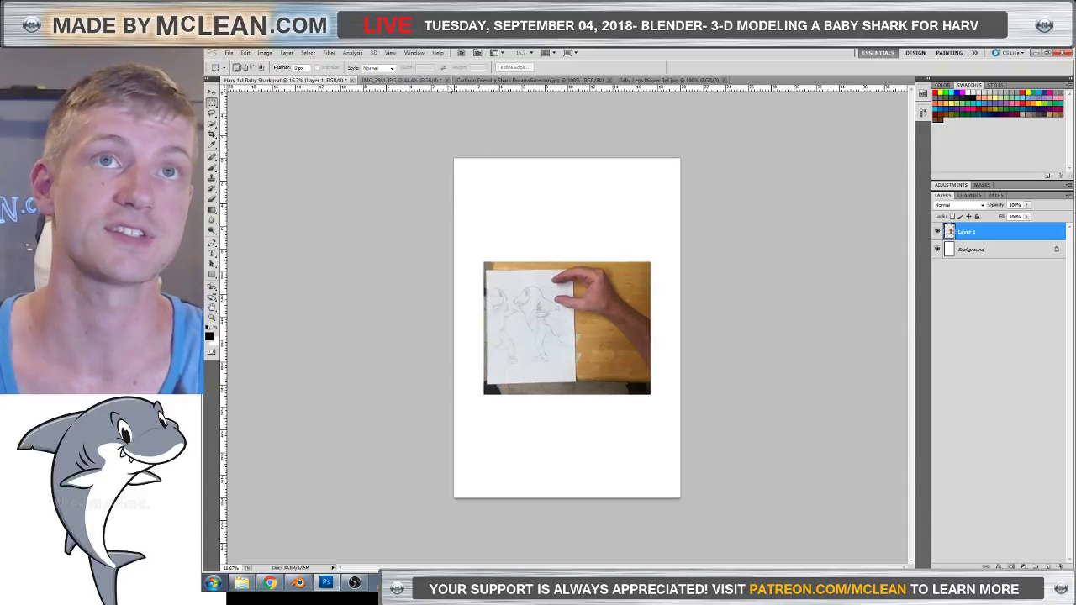
{"action": "scroll", "coordinate": [555, 98], "scroll_direction": "up", "scroll_amount": 5, "text": "alt"}
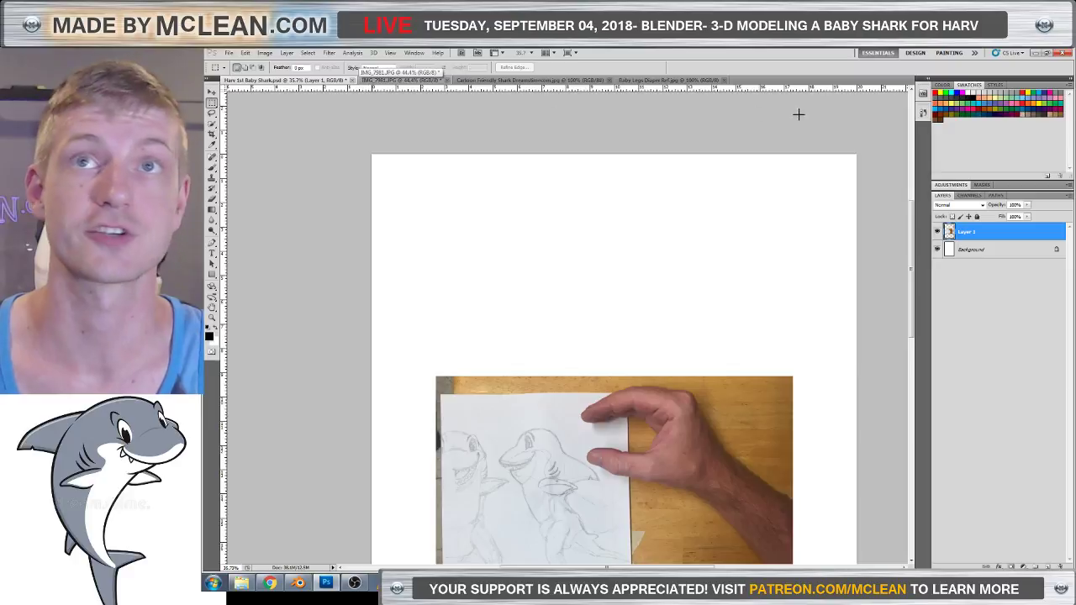
{"action": "scroll", "coordinate": [604, 248], "scroll_direction": "down", "scroll_amount": 1}
{"action": "scroll", "coordinate": [585, 305], "scroll_direction": "down", "scroll_amount": 2, "text": "alt"}
{"action": "scroll", "coordinate": [589, 304], "scroll_direction": "up", "scroll_amount": 4, "text": "alt"}
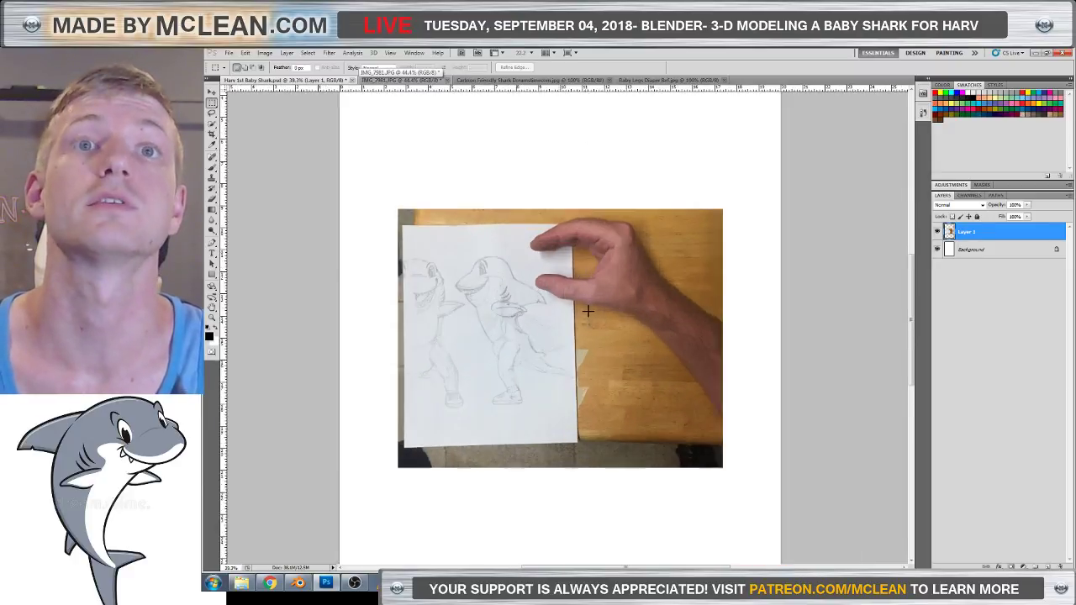
{"action": "scroll", "coordinate": [445, 280], "scroll_direction": "up", "scroll_amount": 1}
{"action": "scroll", "coordinate": [420, 300], "scroll_direction": "up", "scroll_amount": 1, "text": "alt"}
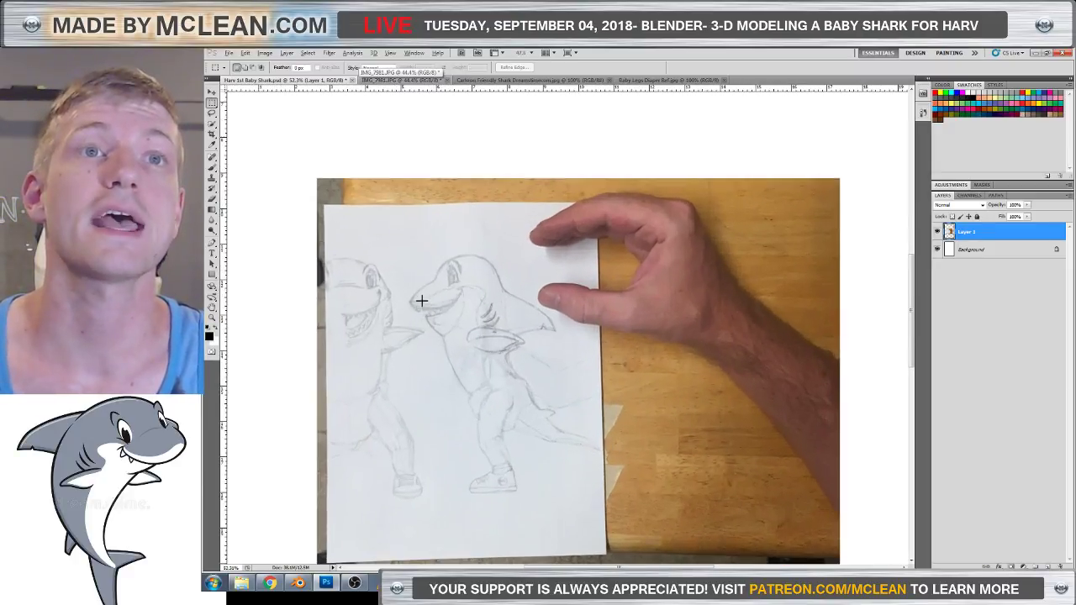
{"action": "scroll", "coordinate": [420, 282], "scroll_direction": "down", "scroll_amount": 1}
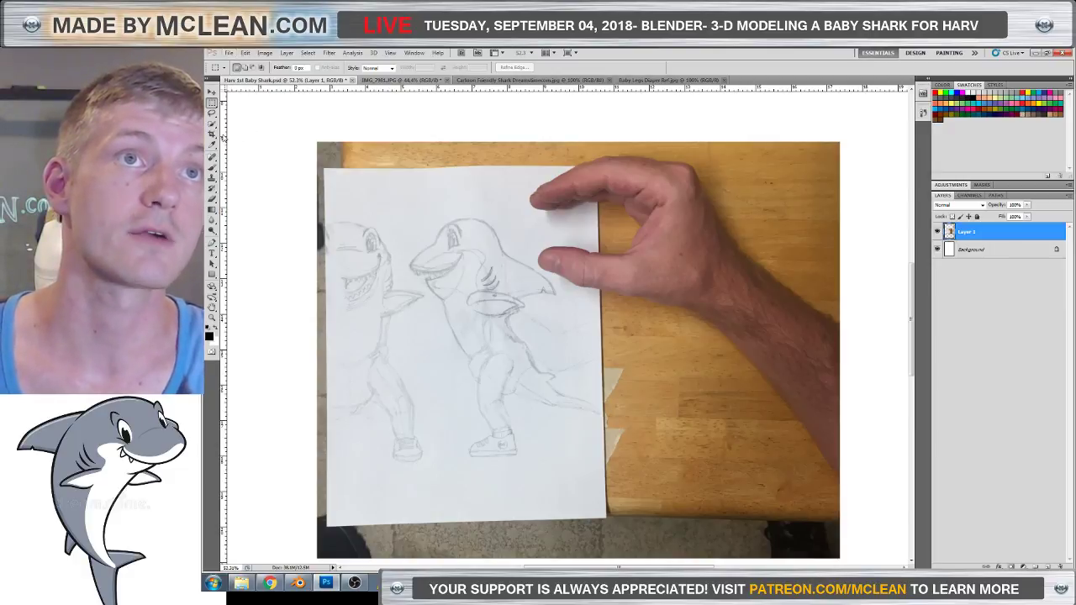
Place a vertical guide near the left edge and another through the page centre.
{"action": "left_click_drag", "start_coordinate": [223, 137], "coordinate": [258, 133]}
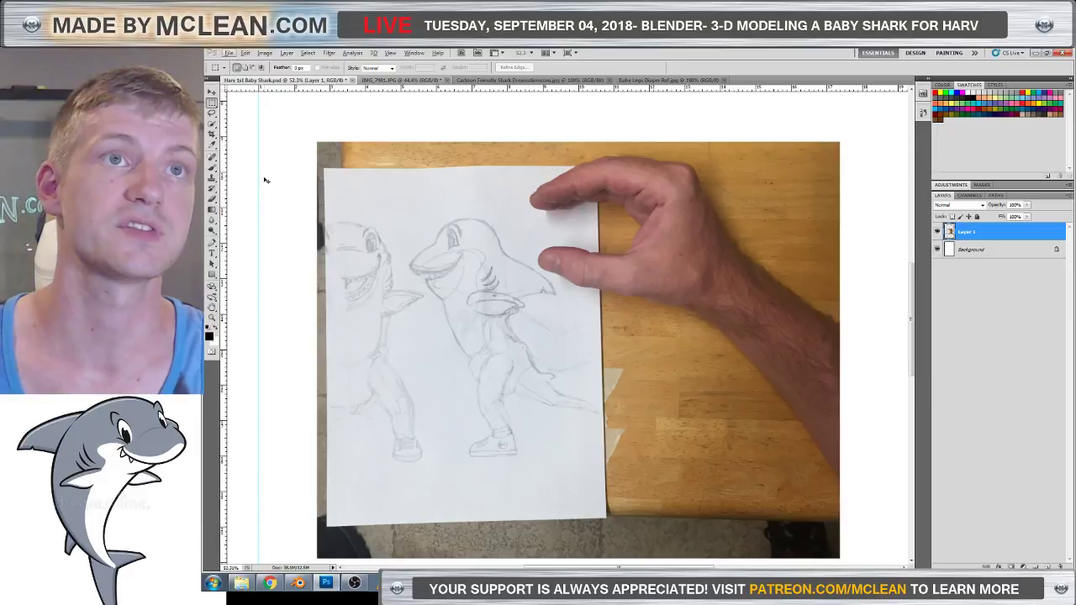
{"action": "left_click_drag", "start_coordinate": [258, 177], "coordinate": [259, 178]}
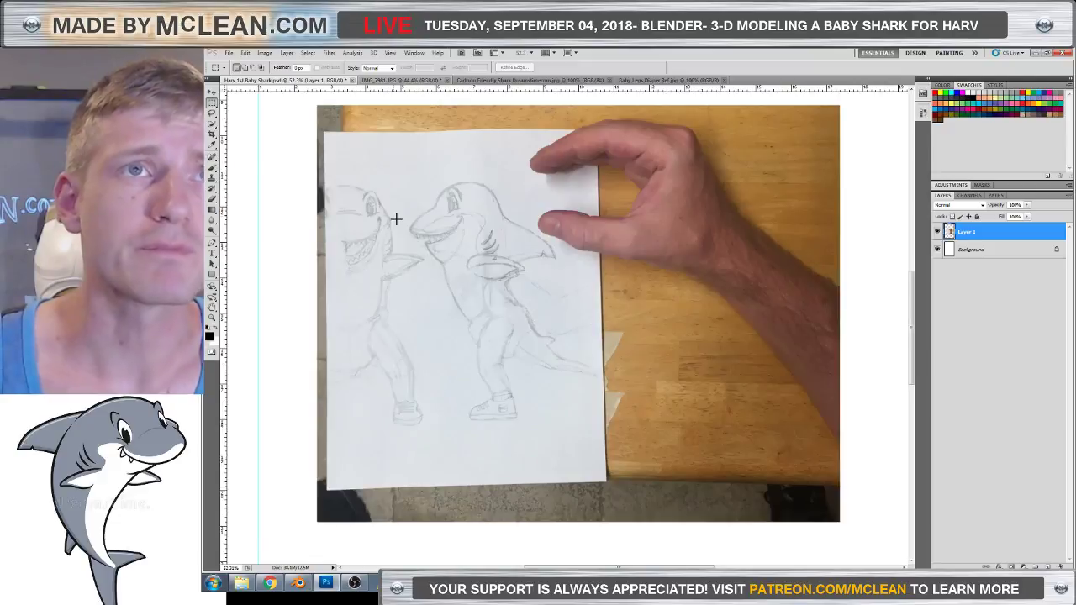
{"action": "scroll", "coordinate": [396, 219], "scroll_direction": "up", "scroll_amount": 1}
{"action": "scroll", "coordinate": [421, 227], "scroll_direction": "down", "scroll_amount": 1, "text": "alt"}
{"action": "scroll", "coordinate": [436, 239], "scroll_direction": "up", "scroll_amount": 1}
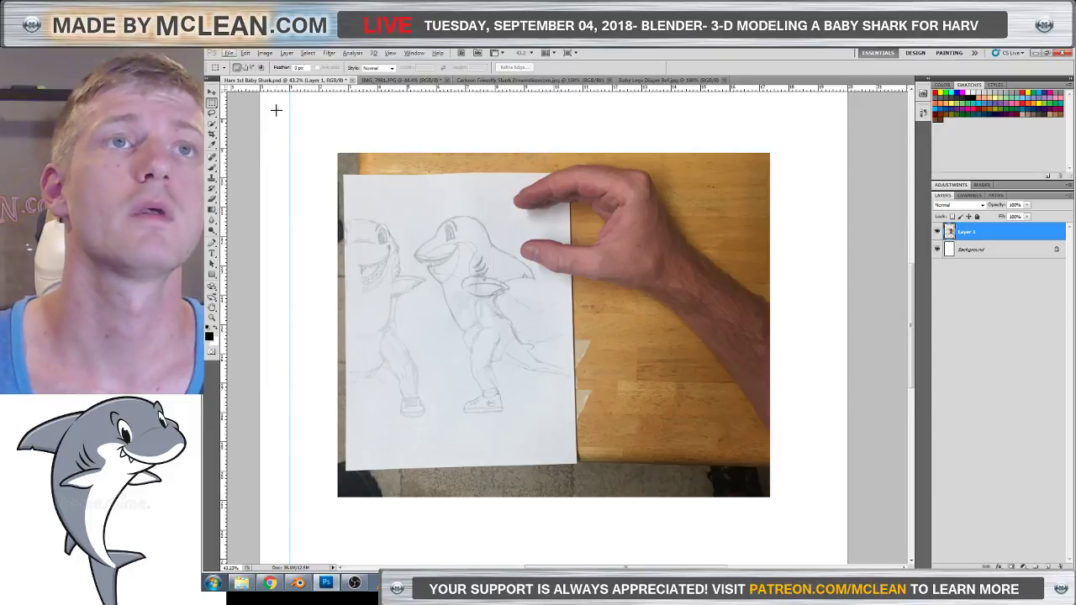
{"action": "mouse_move", "coordinate": [225, 148]}
{"action": "left_mouse_down"}
{"action": "mouse_move", "coordinate": [237, 160]}
{"action": "mouse_move", "coordinate": [538, 193]}
{"action": "left_mouse_up"}
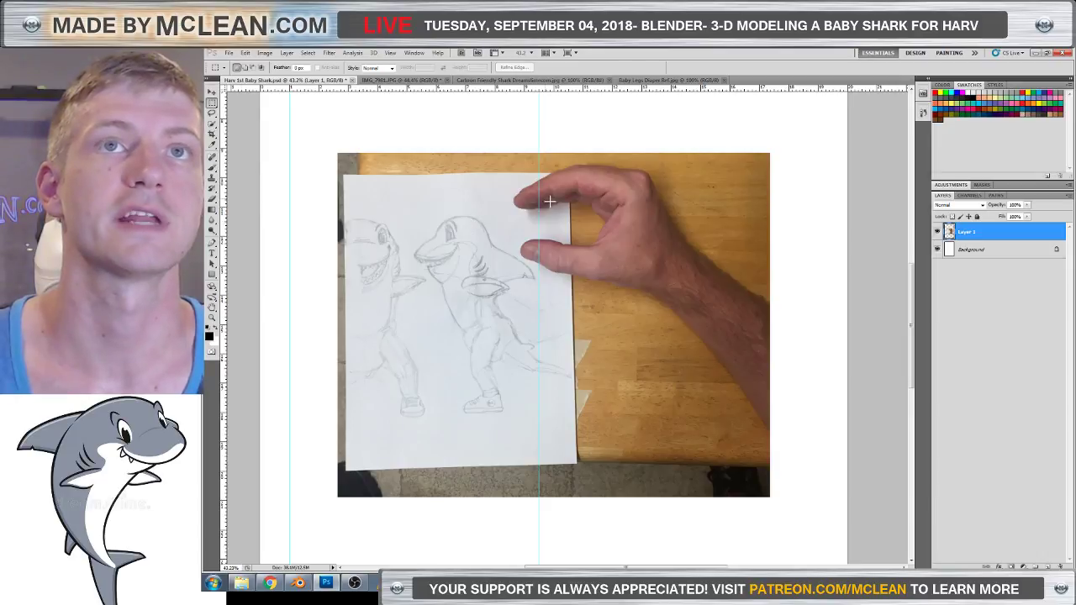
{"action": "scroll", "coordinate": [316, 133], "scroll_direction": "up", "scroll_amount": 10}
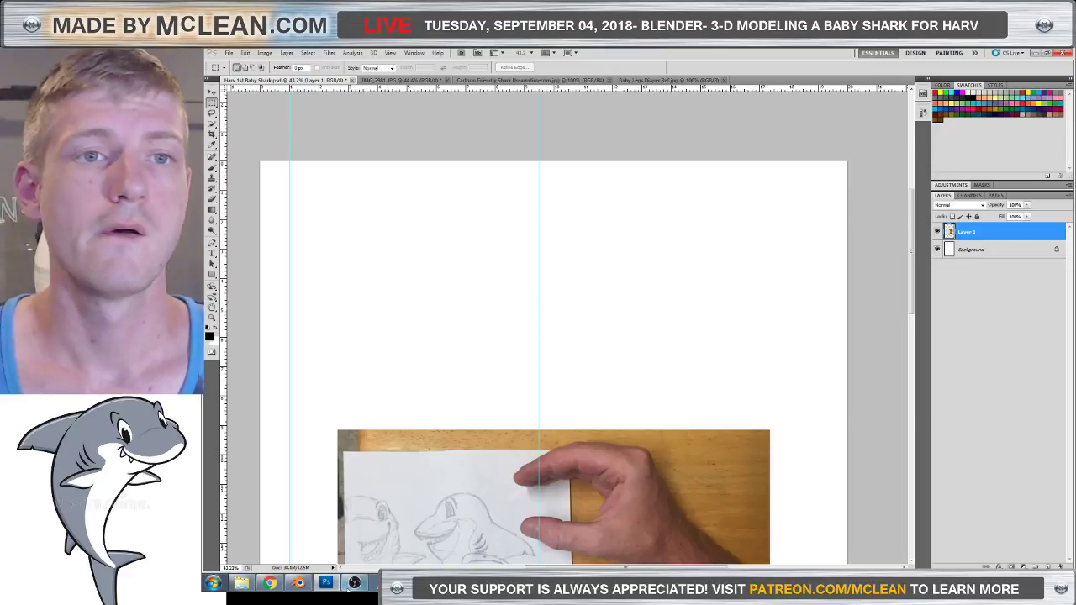
Check the OBS stream, then add two horizontal guides, one near the page top, one lower.
{"action": "left_click", "coordinate": [354, 583]}
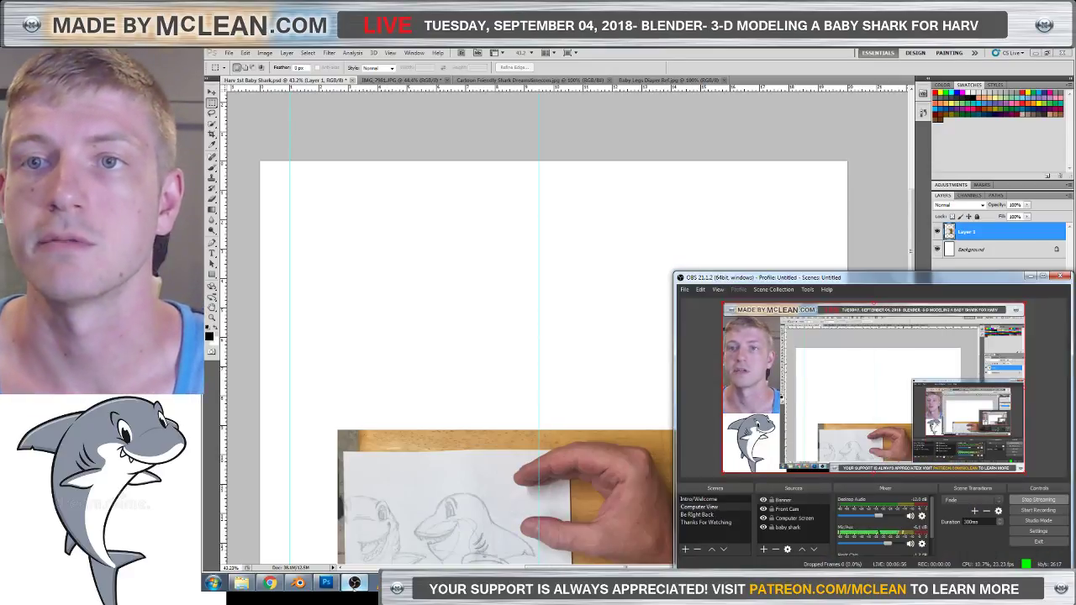
{"action": "left_click", "coordinate": [354, 583]}
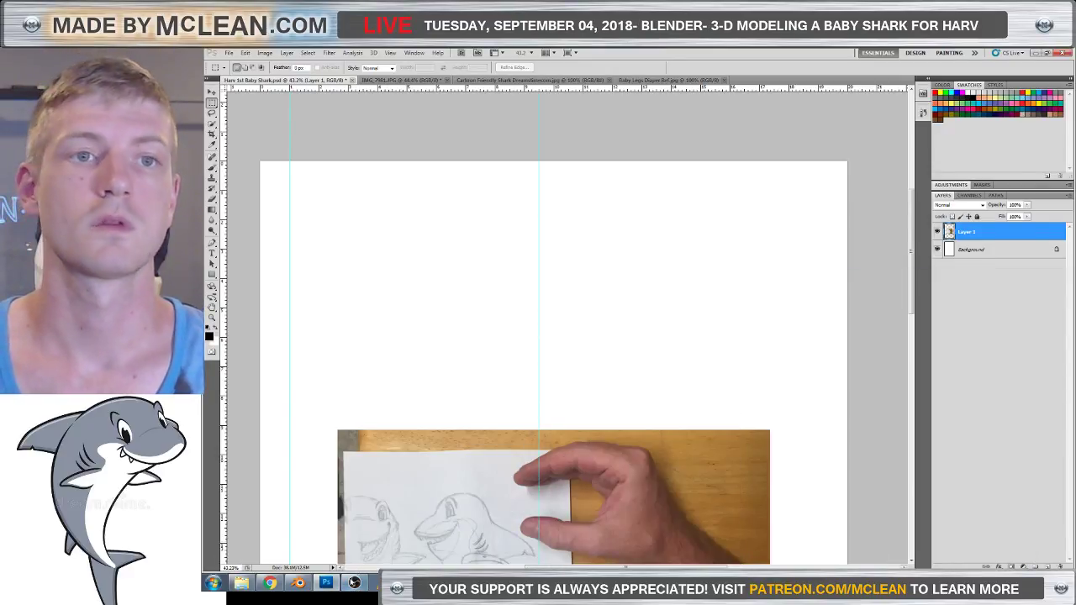
{"action": "left_click", "coordinate": [514, 336]}
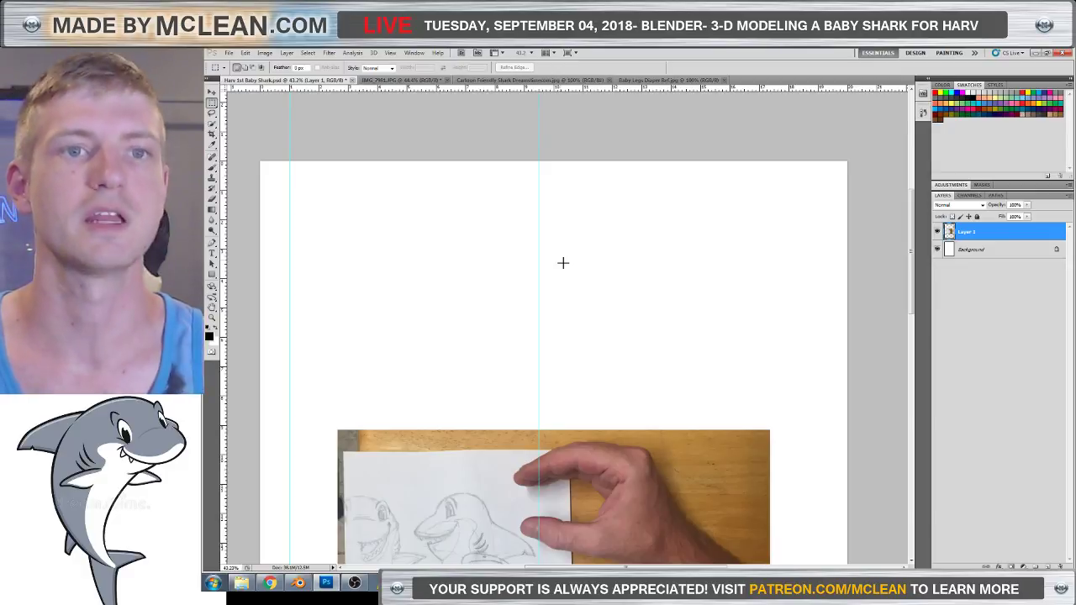
{"action": "scroll", "coordinate": [563, 280], "scroll_direction": "down", "scroll_amount": 2}
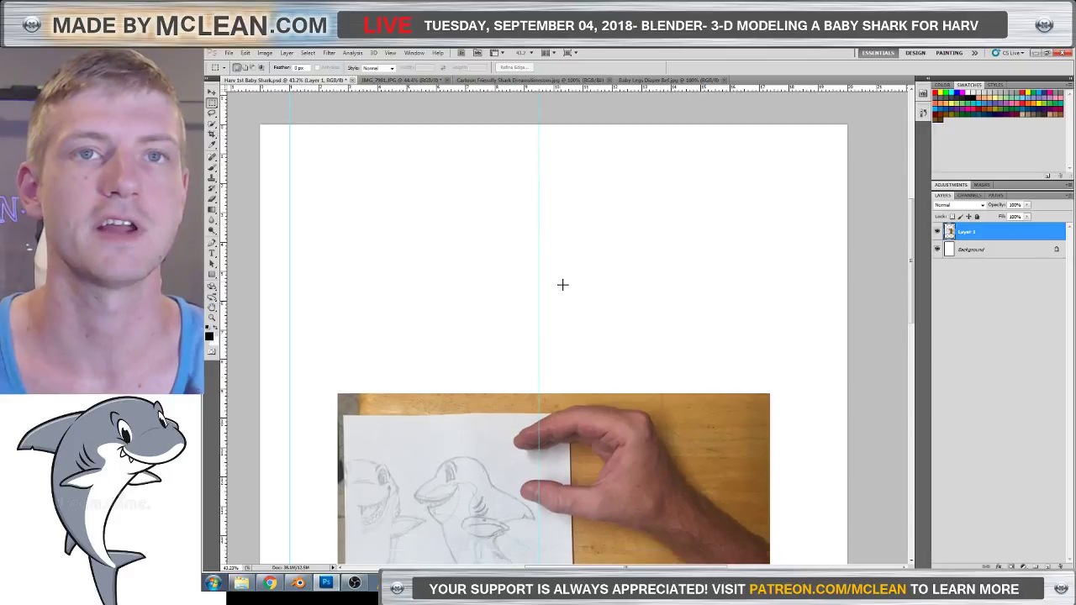
{"action": "scroll", "coordinate": [563, 280], "scroll_direction": "up", "scroll_amount": 1}
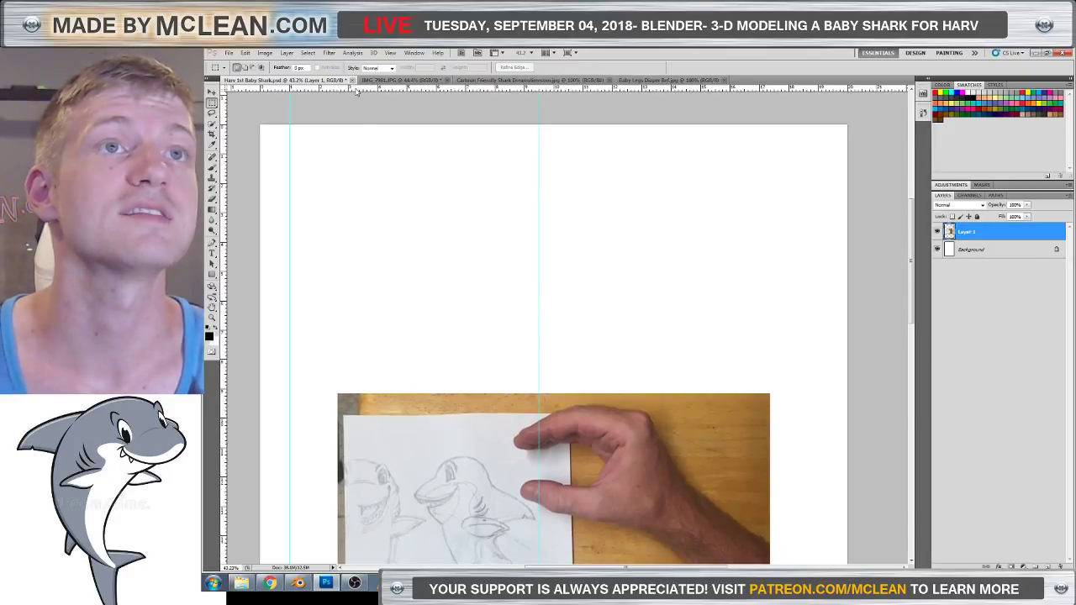
{"action": "left_click_drag", "start_coordinate": [355, 88], "coordinate": [357, 154]}
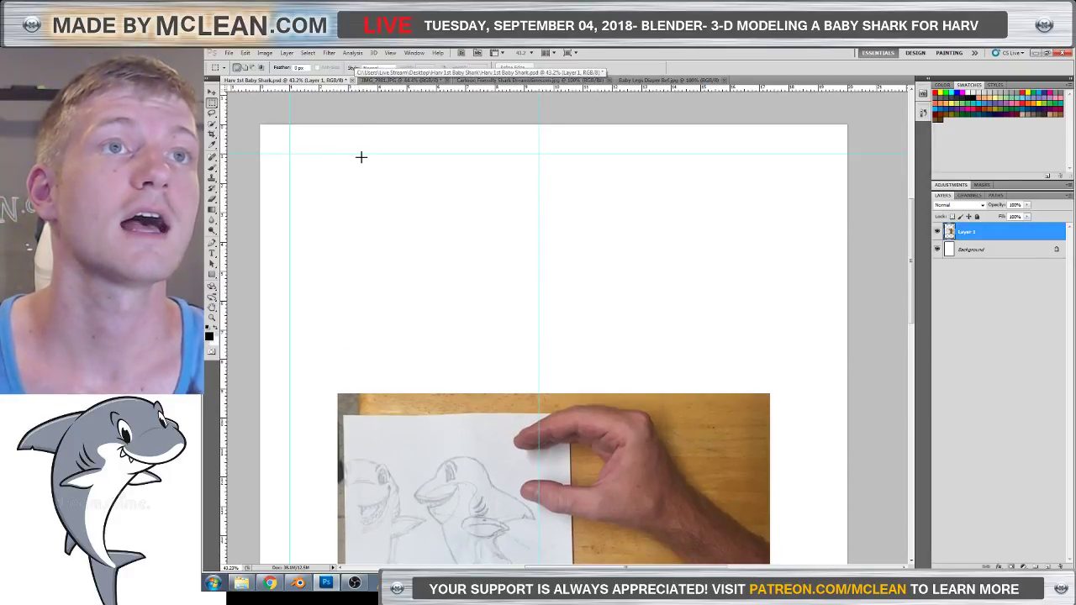
{"action": "left_click_drag", "start_coordinate": [398, 89], "coordinate": [379, 476]}
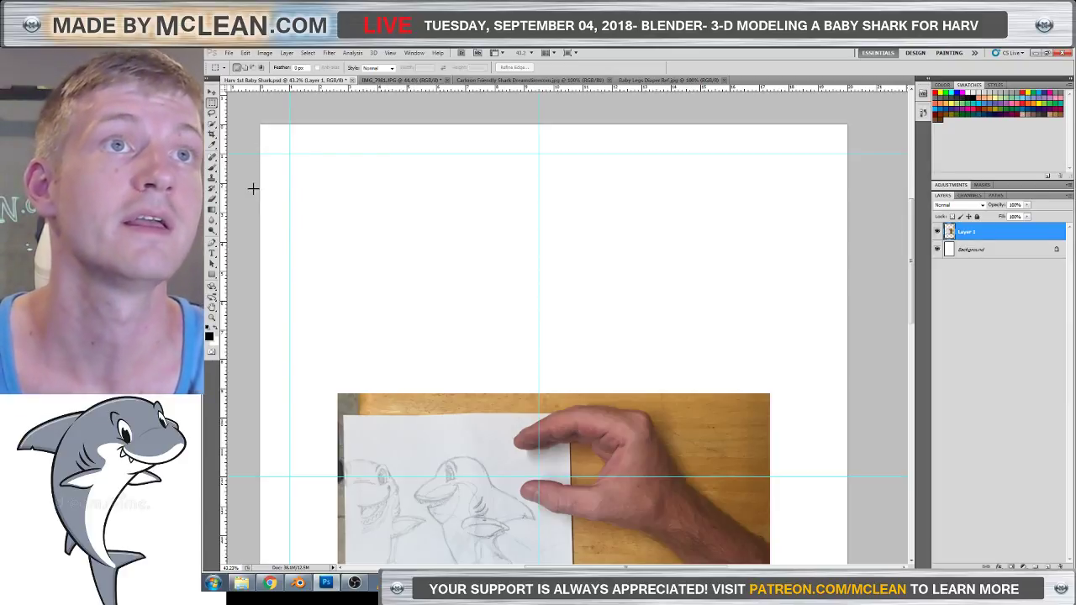
Move the sketch photo layer up to the top-left of the page with the Move tool.
{"action": "scroll", "coordinate": [485, 440], "scroll_direction": "down", "scroll_amount": 1}
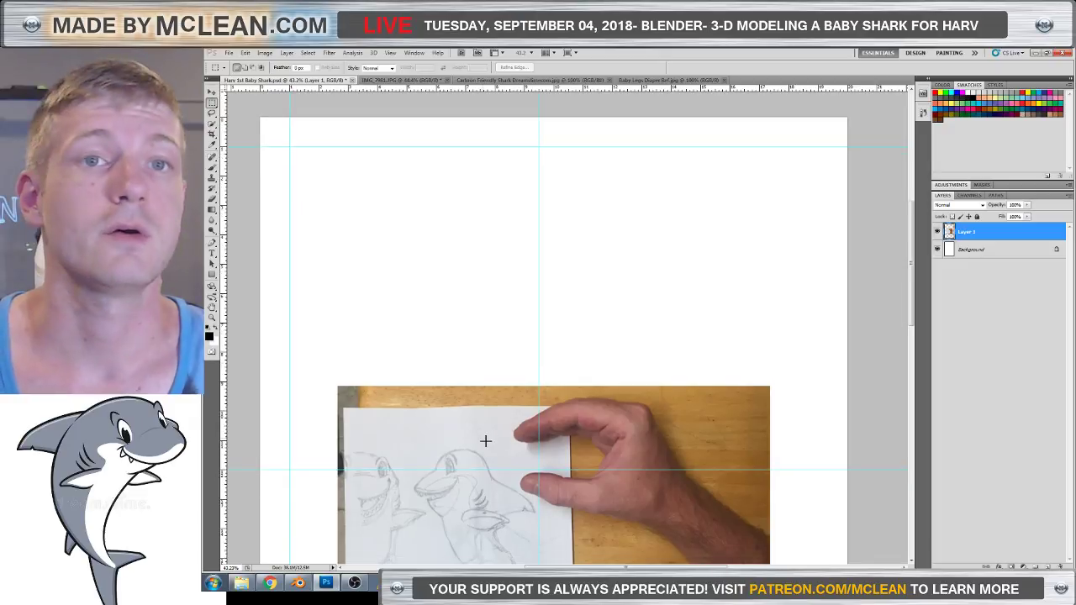
{"action": "scroll", "coordinate": [485, 440], "scroll_direction": "down", "scroll_amount": 2}
{"action": "key", "text": "v"}
{"action": "left_click_drag", "start_coordinate": [468, 408], "coordinate": [412, 151]}
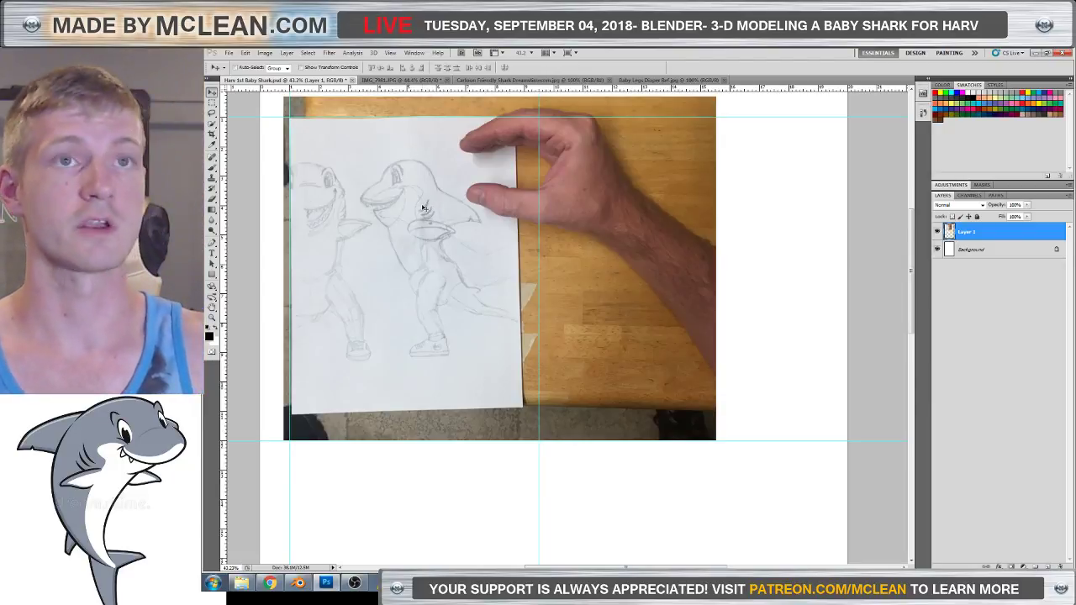
Drag the sketch photo into rough position near the top-left, then turn off View > Snap.
{"action": "scroll", "coordinate": [407, 225], "scroll_direction": "up", "scroll_amount": 3}
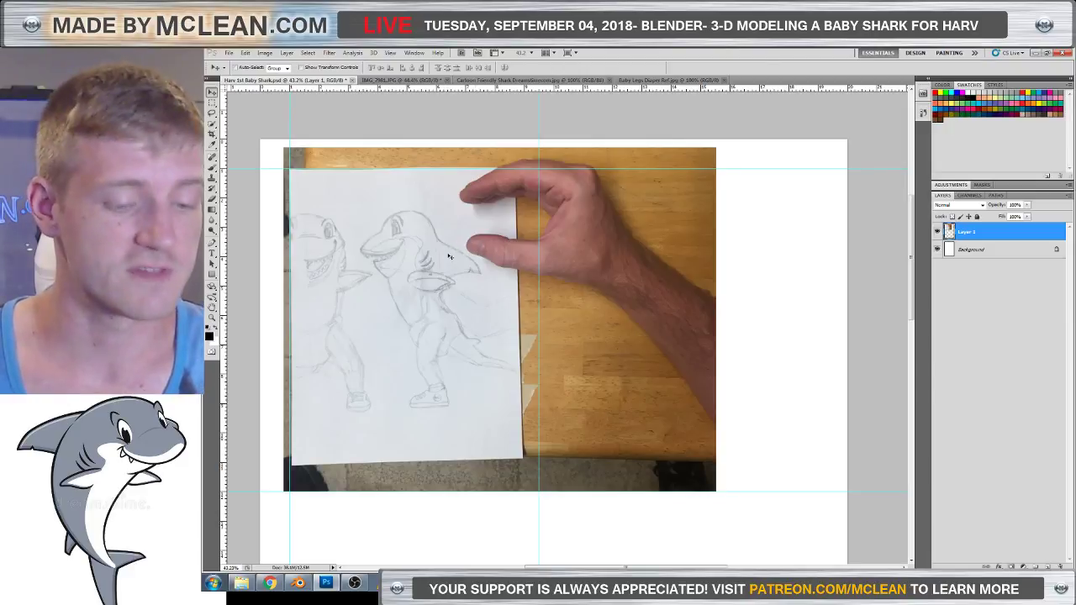
{"action": "left_click_drag", "start_coordinate": [449, 256], "coordinate": [496, 267]}
{"action": "left_click_drag", "start_coordinate": [588, 289], "coordinate": [539, 267]}
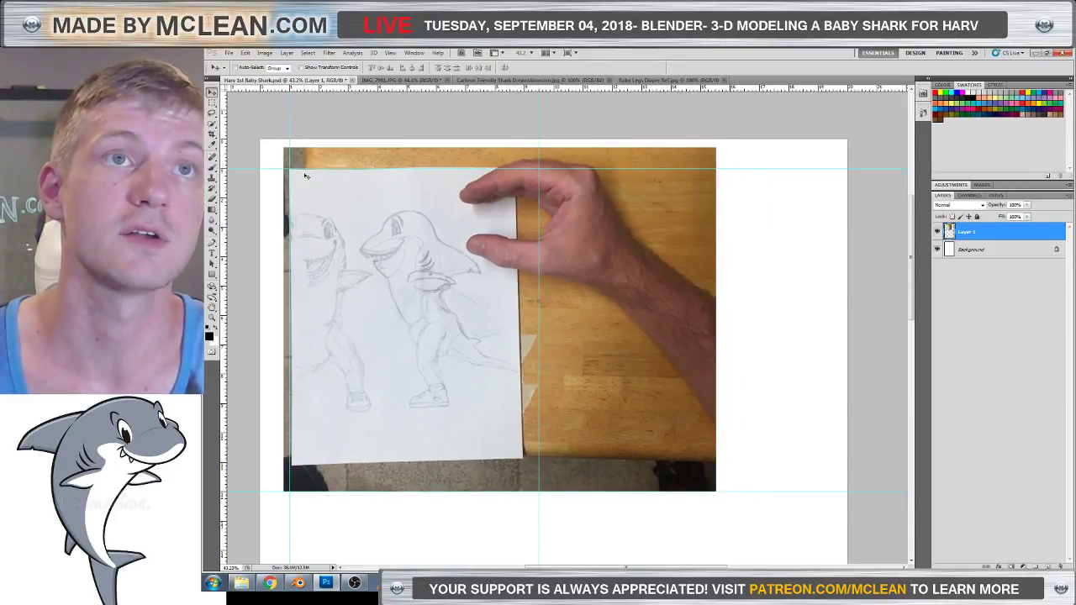
{"action": "left_click", "coordinate": [390, 53]}
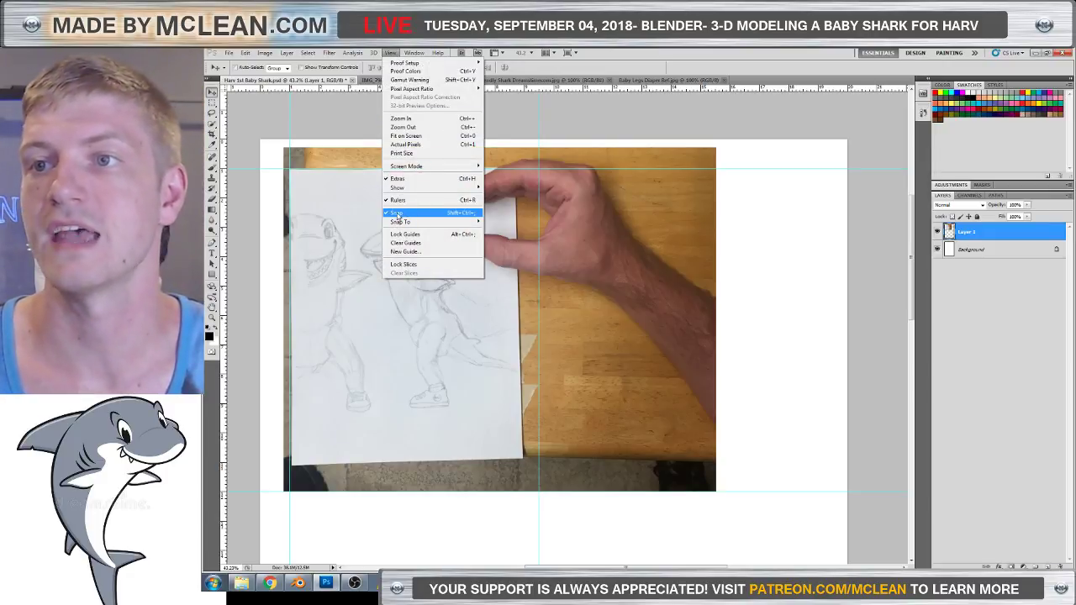
{"action": "left_click", "coordinate": [398, 214]}
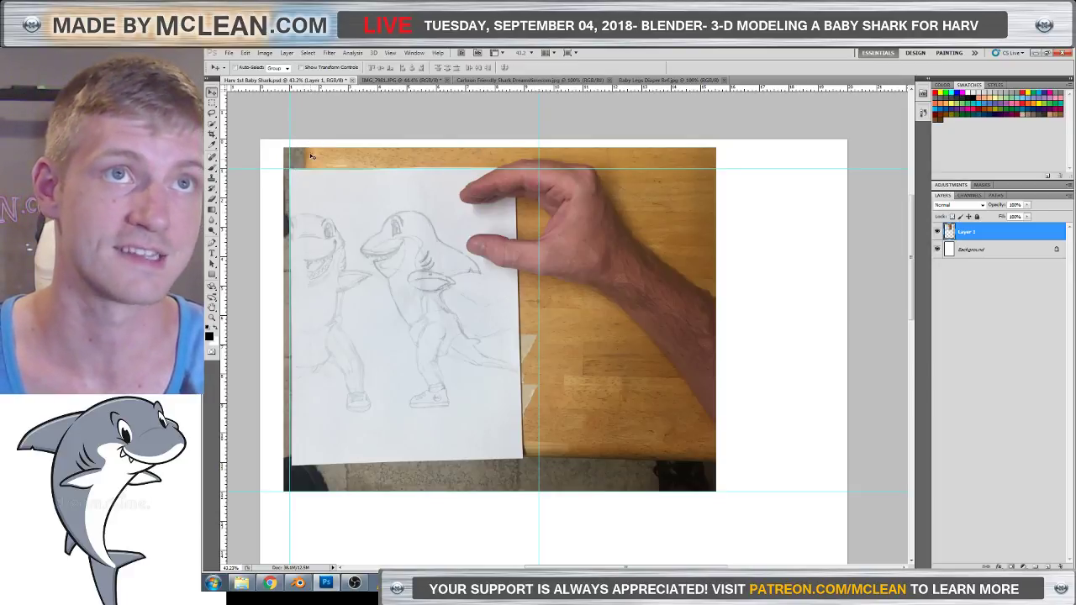
Nudge the photo pixel by pixel with the arrow keys, then start a Free Transform (Ctrl+T).
{"action": "key", "text": "Left"}
{"action": "key", "text": "Up"}
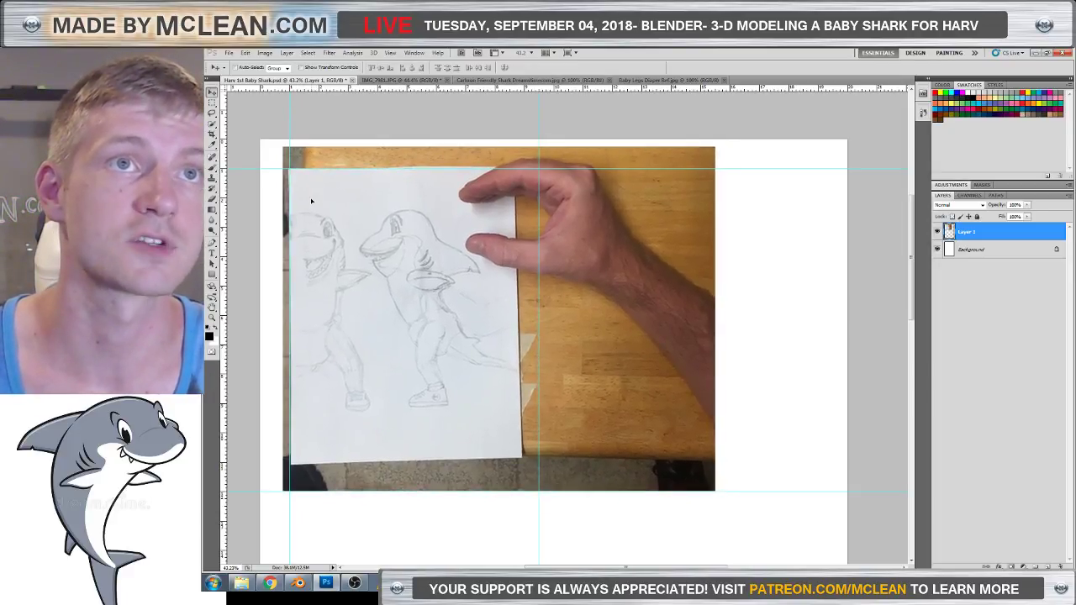
{"action": "key", "text": "Right"}
{"action": "key", "text": "Right"}
{"action": "key", "text": "Up"}
{"action": "key", "text": "Right"}
{"action": "key", "text": "Down"}
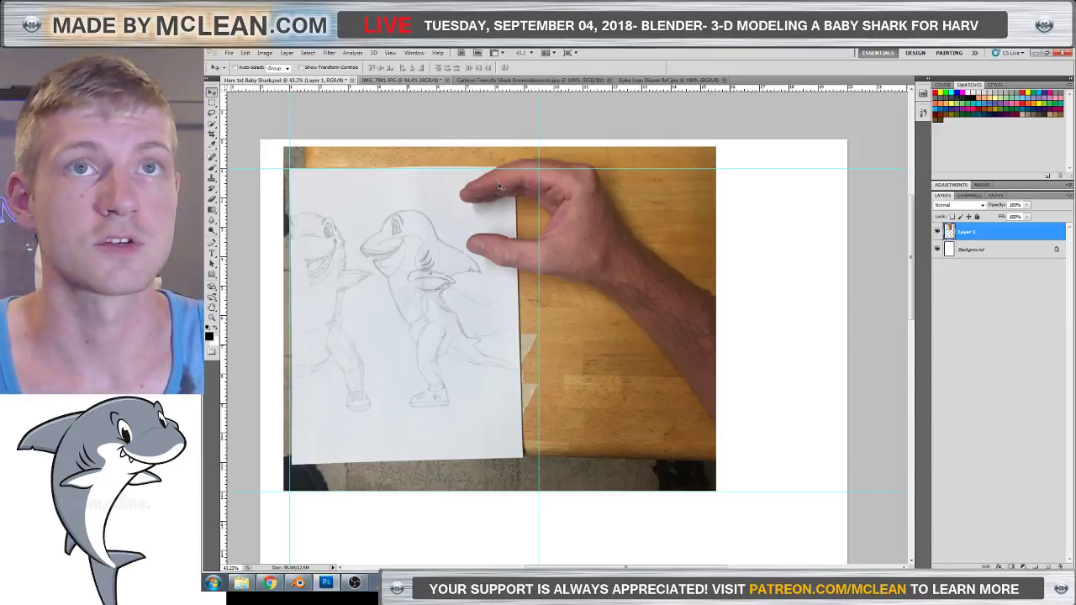
{"action": "key", "text": "ctrl+t"}
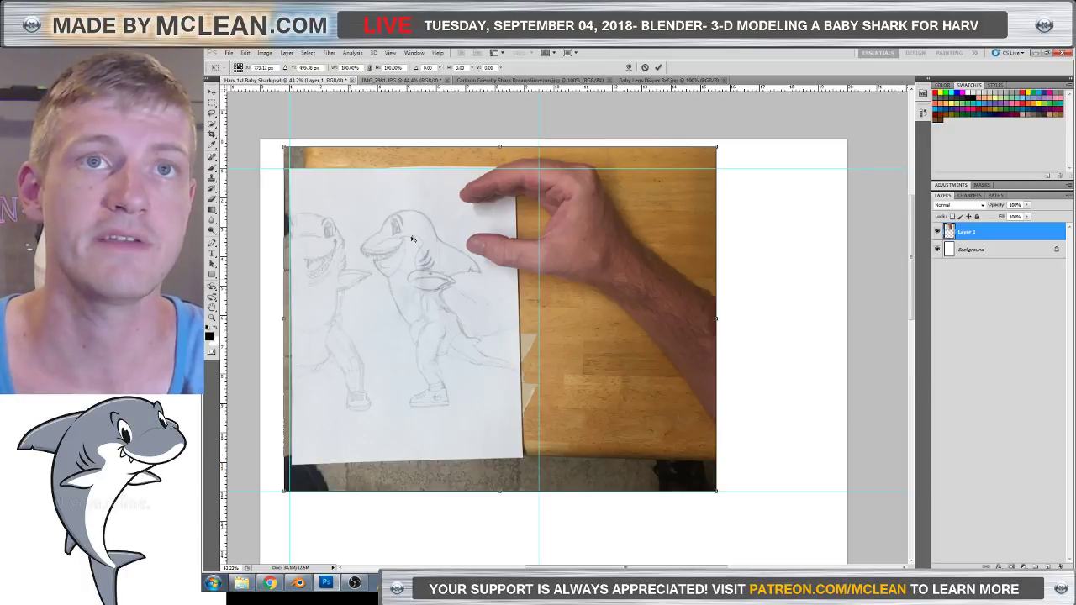
Rotate the photo about 0.77° and enlarge it to the bottom-right so the paper edges meet the guides.
{"action": "left_click_drag", "start_coordinate": [292, 172], "coordinate": [290, 171]}
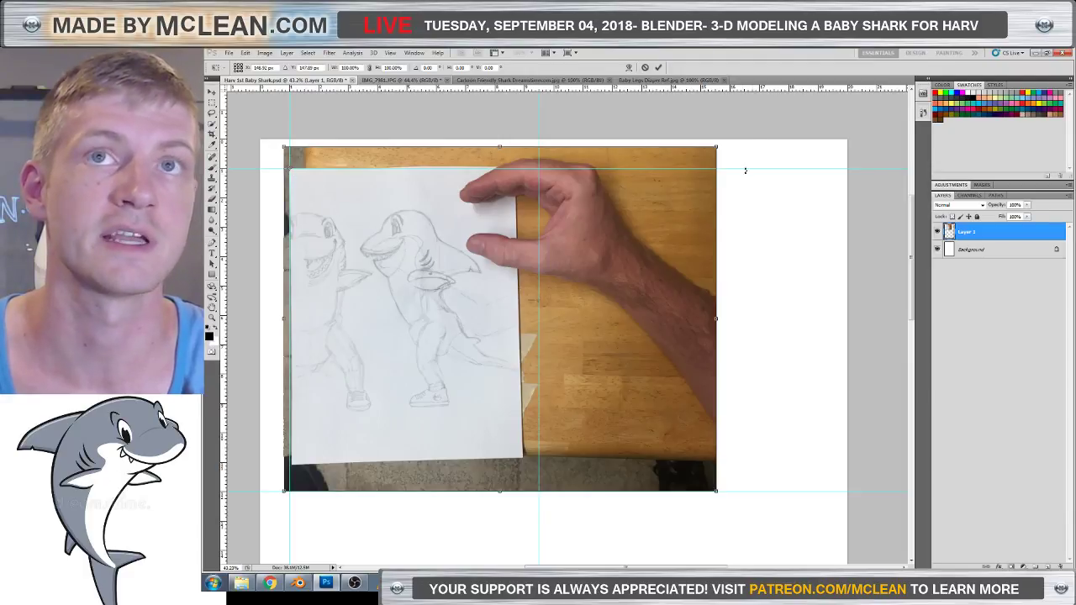
{"action": "left_click_drag", "start_coordinate": [761, 151], "coordinate": [760, 153]}
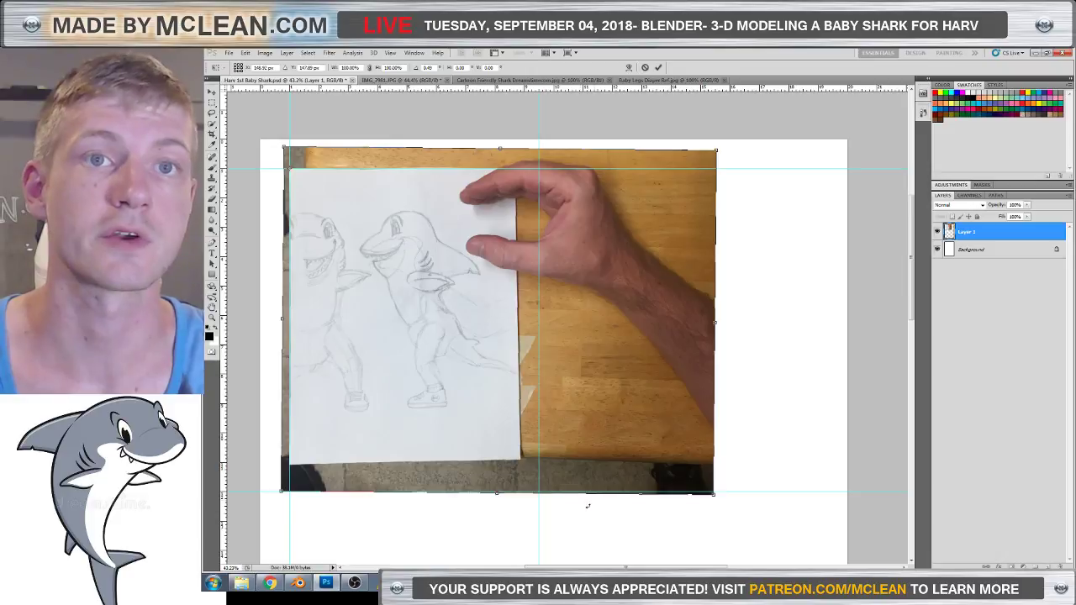
{"action": "left_click_drag", "start_coordinate": [713, 495], "coordinate": [749, 537]}
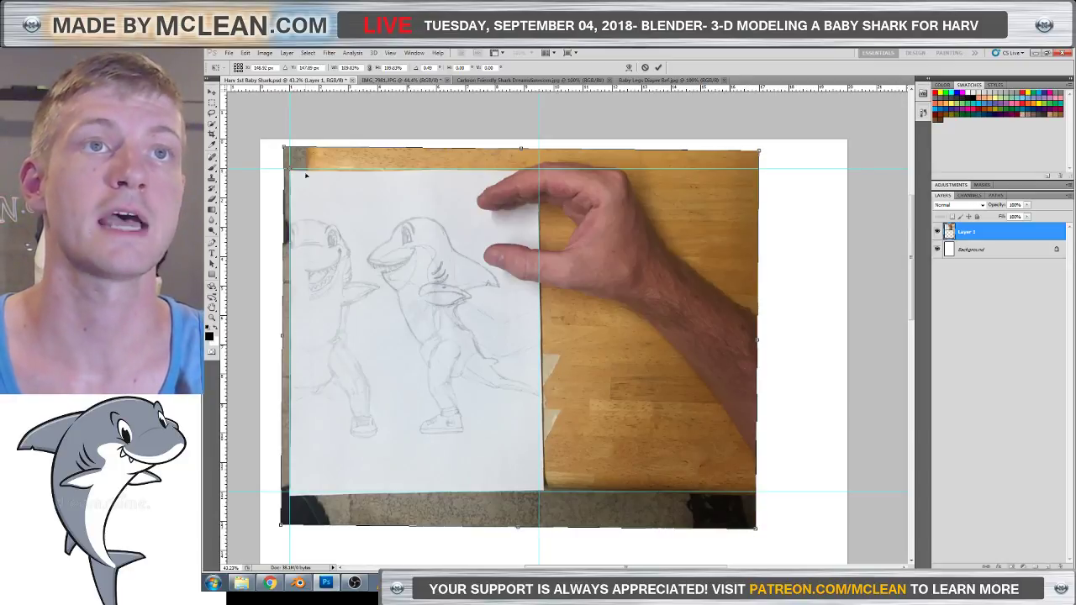
{"action": "key", "text": "Return"}
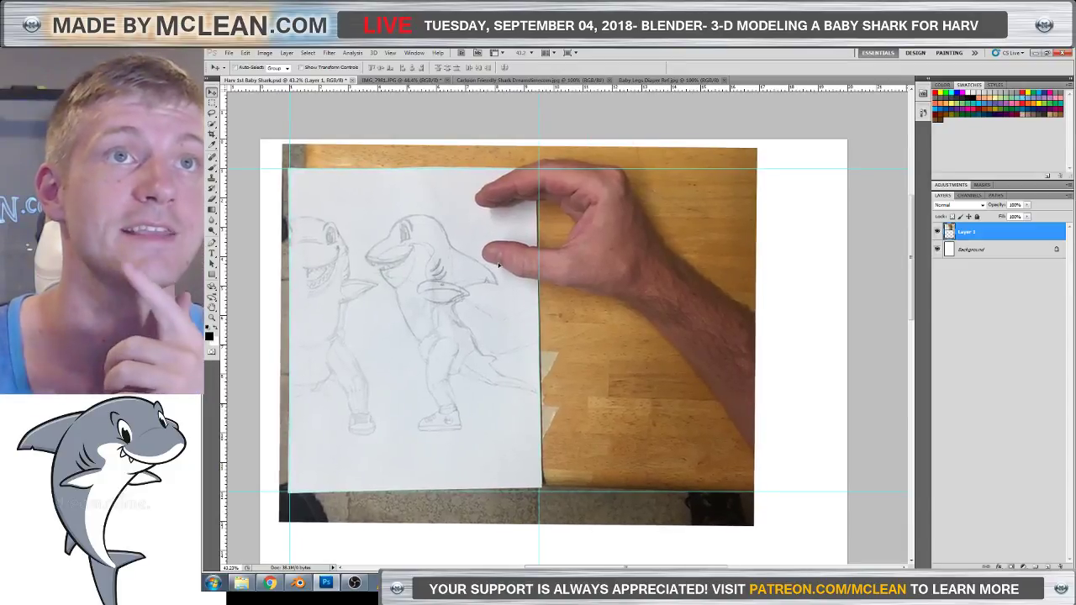
{"action": "key", "text": "Right"}
{"action": "key", "text": "Right"}
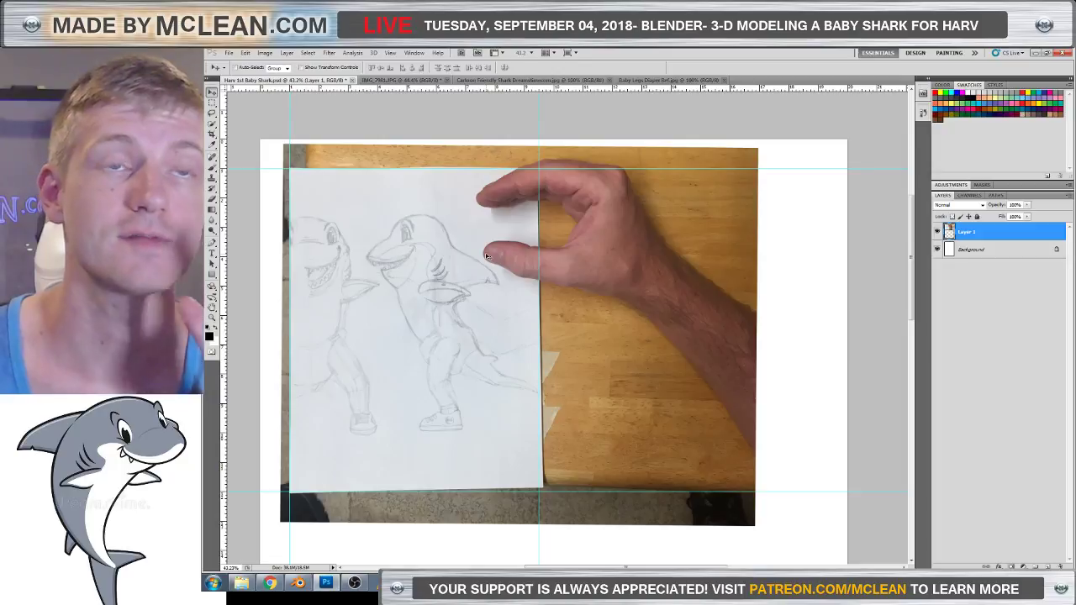
Nudge the photo left and down, zoom out to the whole page, and drag it down to mid-page.
{"action": "key", "text": "Down"}
{"action": "key", "text": "Down"}
{"action": "key", "text": "Down"}
{"action": "key", "text": "Down"}
{"action": "key", "text": "Left"}
{"action": "key", "text": "Left"}
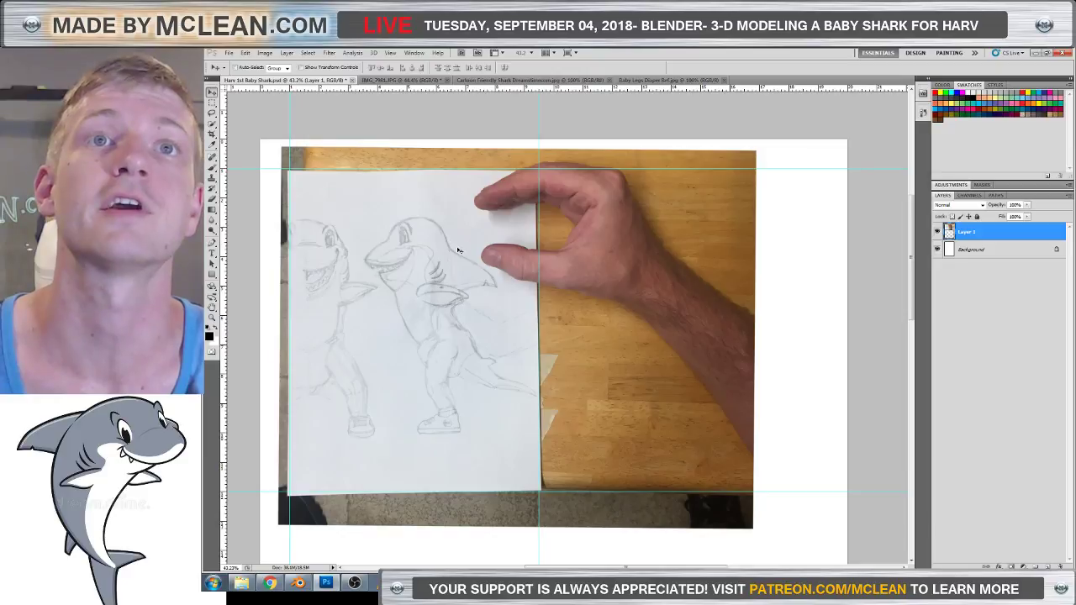
{"action": "scroll", "coordinate": [462, 253], "scroll_direction": "down", "scroll_amount": 5}
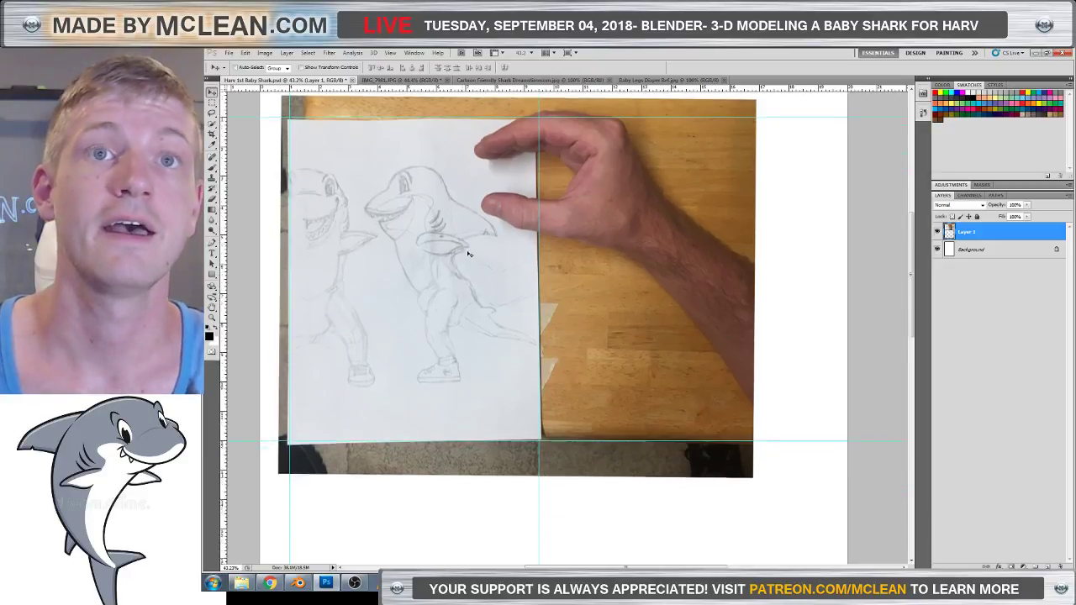
{"action": "key", "text": "ctrl+0"}
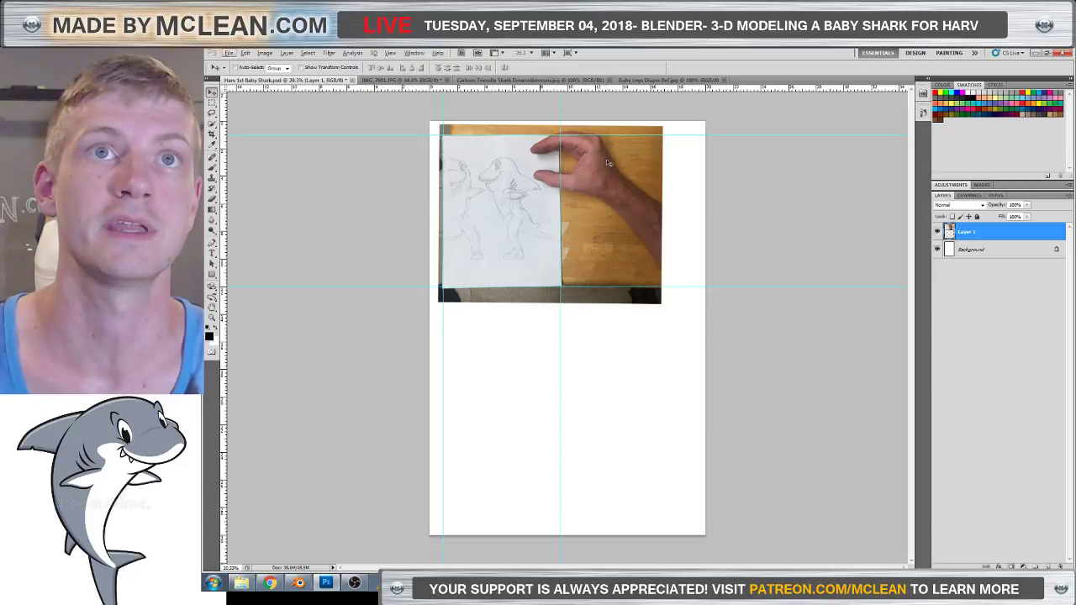
{"action": "left_click_drag", "start_coordinate": [519, 183], "coordinate": [532, 289]}
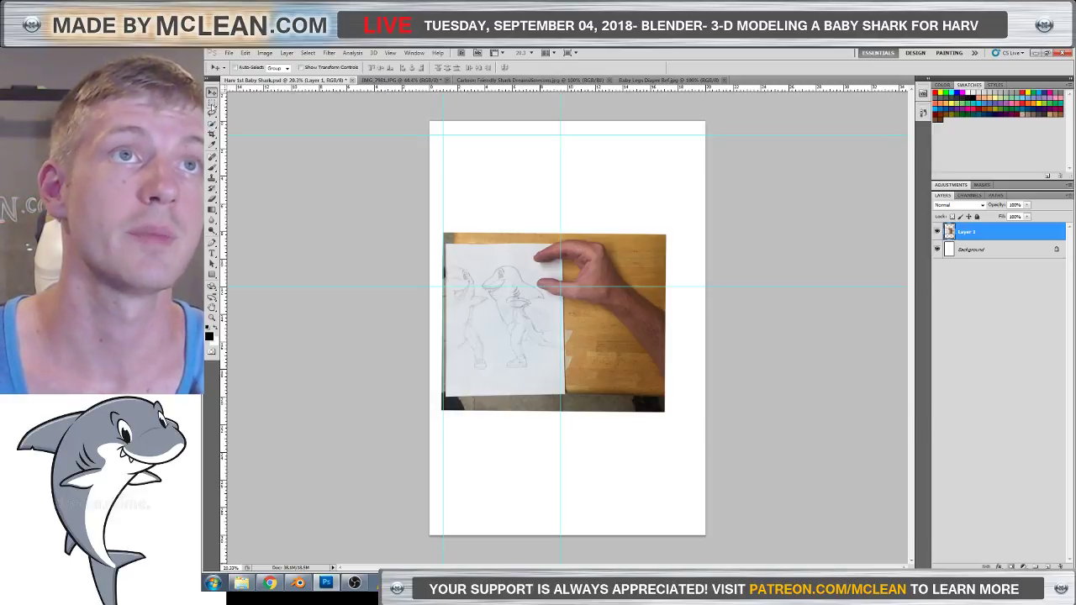
{"action": "left_click", "coordinate": [212, 113]}
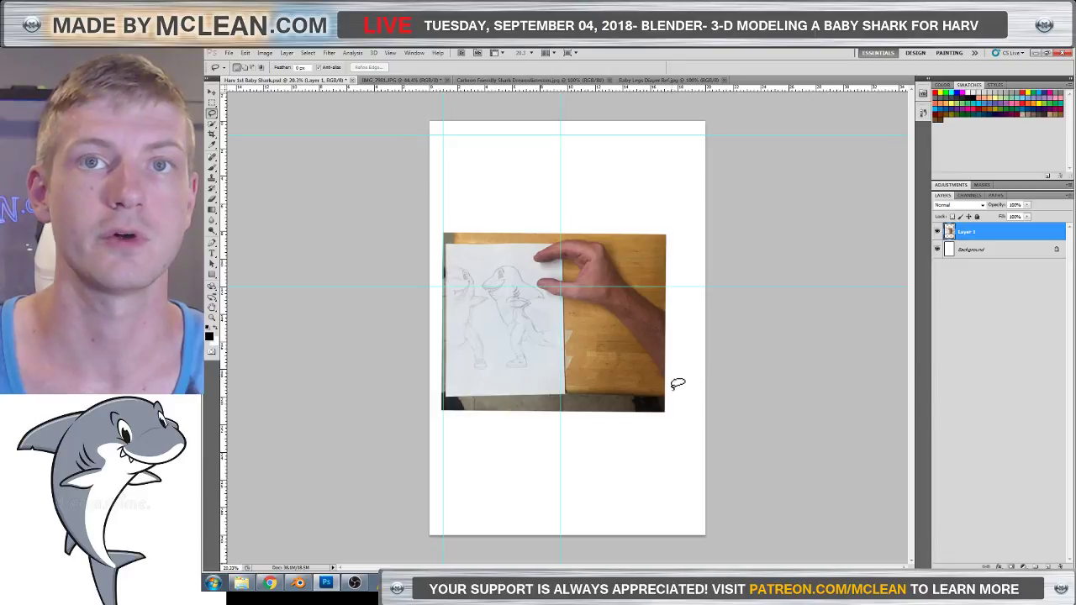
Lasso the hand and arm beside the sketch paper and delete them from Layer 1, then deselect.
{"action": "left_click_drag", "start_coordinate": [671, 382], "coordinate": [622, 318]}
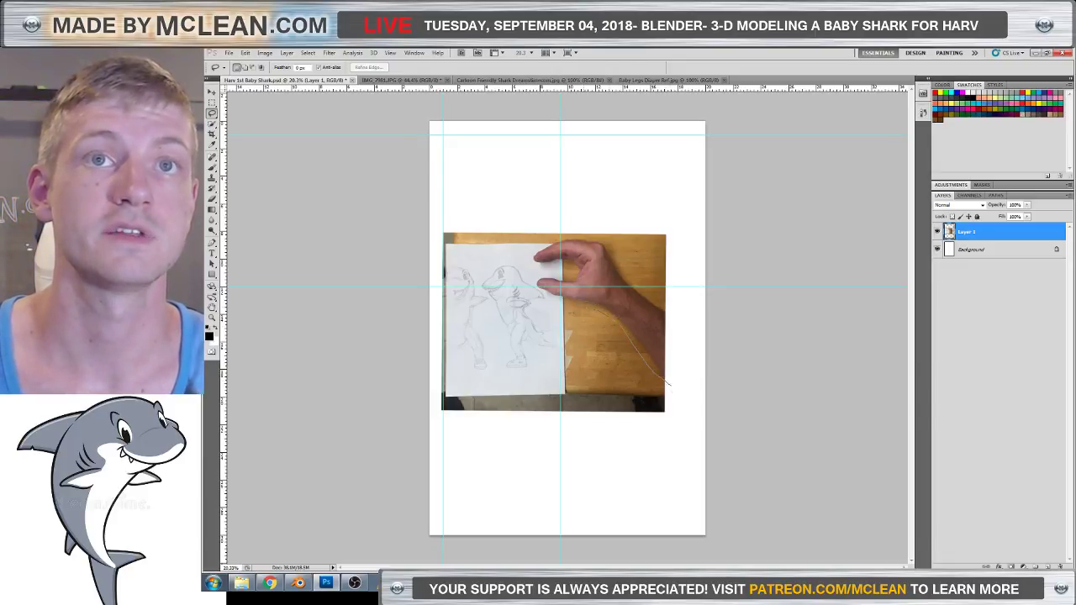
{"action": "left_click_drag", "start_coordinate": [557, 298], "coordinate": [552, 296]}
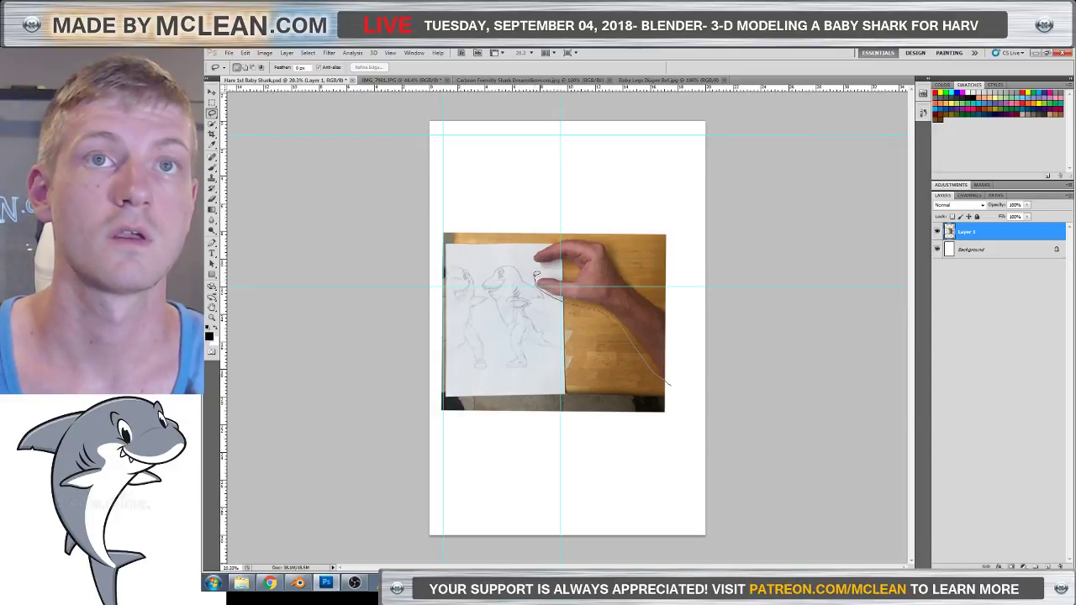
{"action": "left_click_drag", "start_coordinate": [535, 275], "coordinate": [532, 263]}
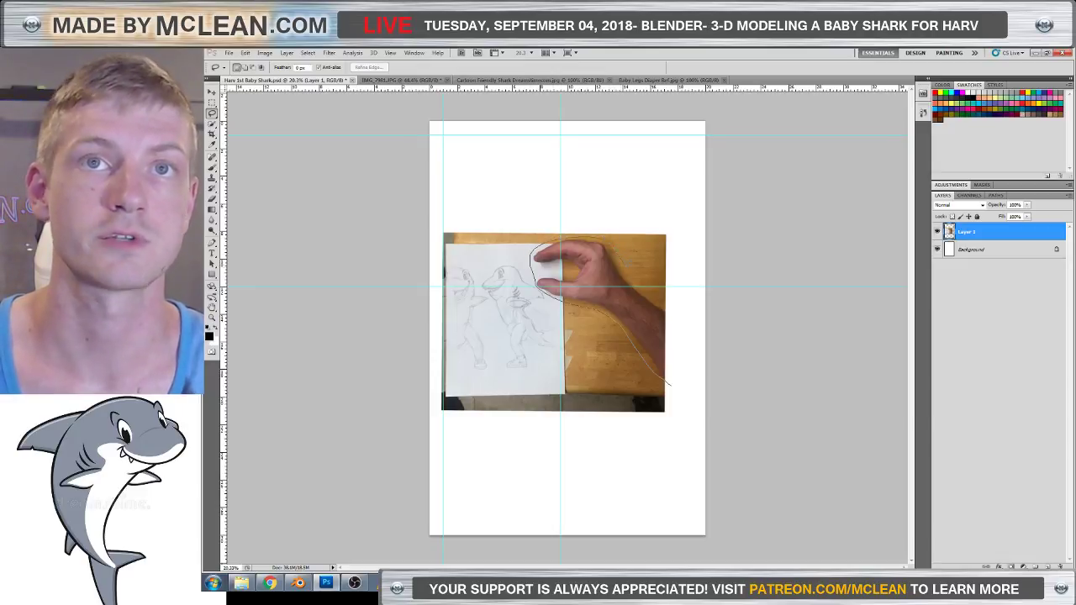
{"action": "left_click_drag", "start_coordinate": [666, 299], "coordinate": [679, 333]}
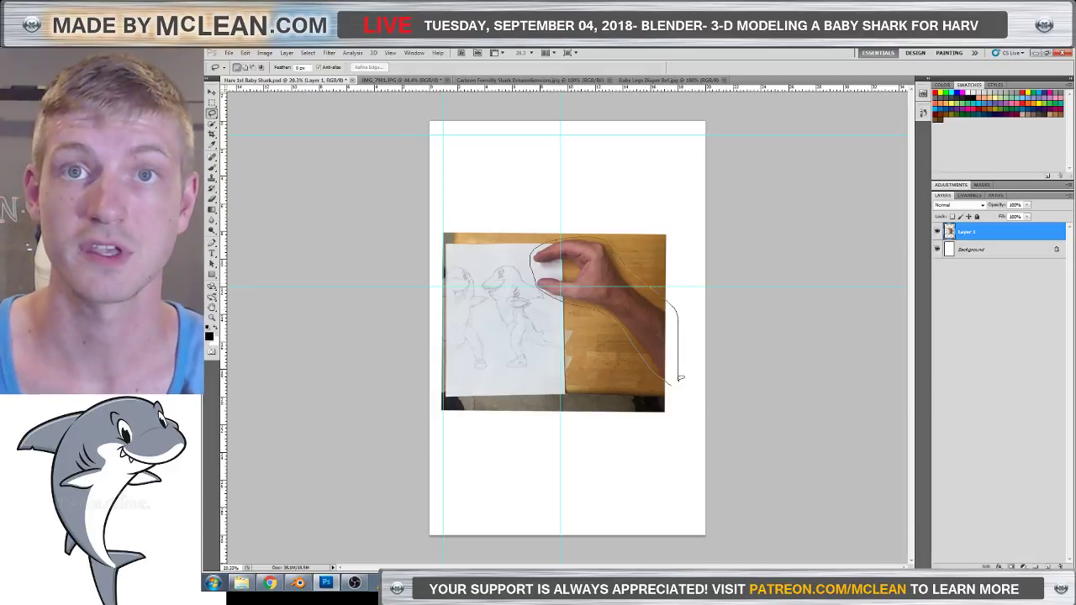
{"action": "left_click_drag", "start_coordinate": [680, 379], "coordinate": [680, 384]}
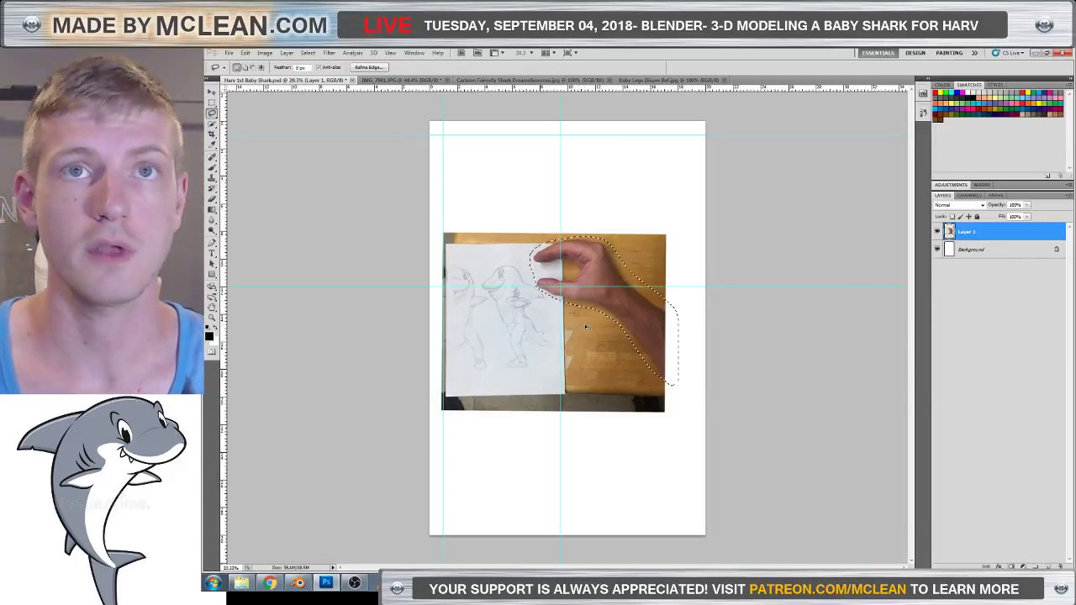
{"action": "key", "text": "Delete"}
{"action": "key", "text": "ctrl+d"}
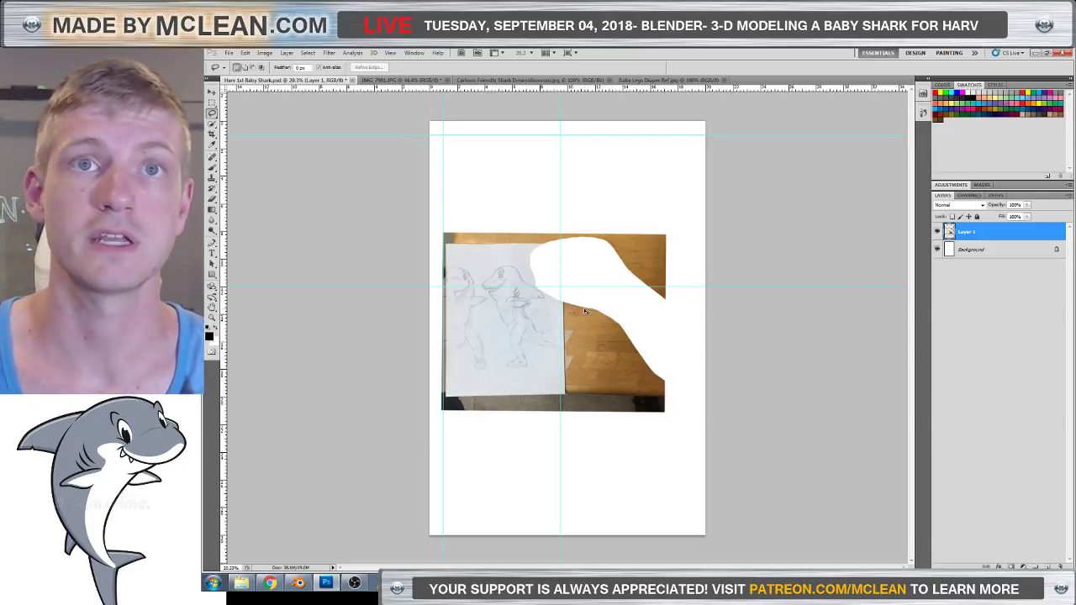
Paste the hand back as Layer 2, toggle its visibility to compare, and select Layer 1.
{"action": "key", "text": "ctrl+v"}
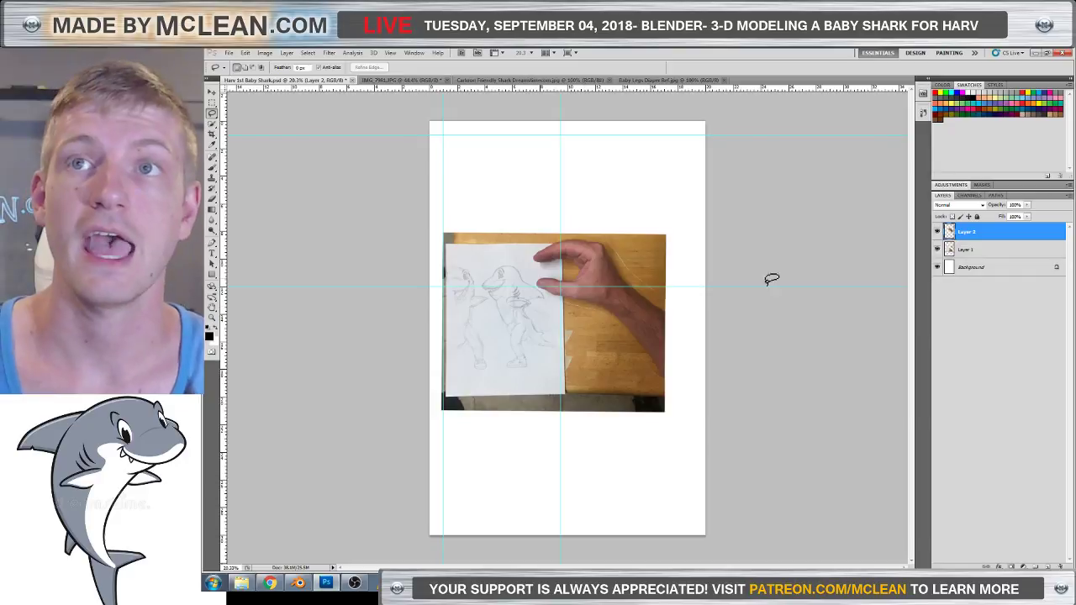
{"action": "left_click", "coordinate": [938, 232]}
{"action": "left_click", "coordinate": [938, 232]}
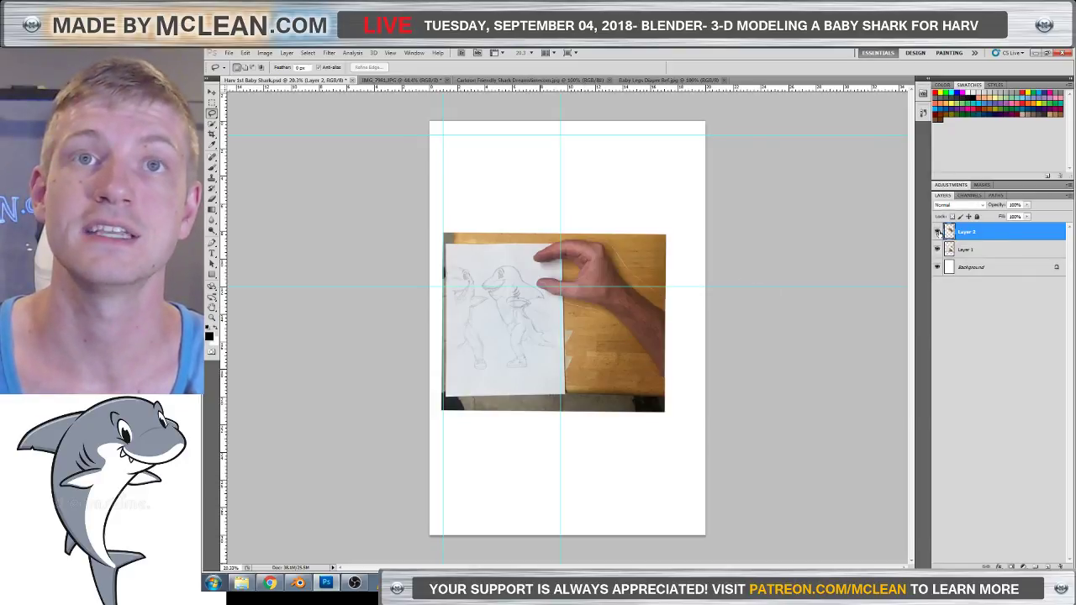
{"action": "left_click", "coordinate": [938, 232]}
{"action": "left_click", "coordinate": [938, 232]}
{"action": "left_click", "coordinate": [938, 232]}
{"action": "left_click", "coordinate": [938, 232]}
{"action": "left_click", "coordinate": [938, 232]}
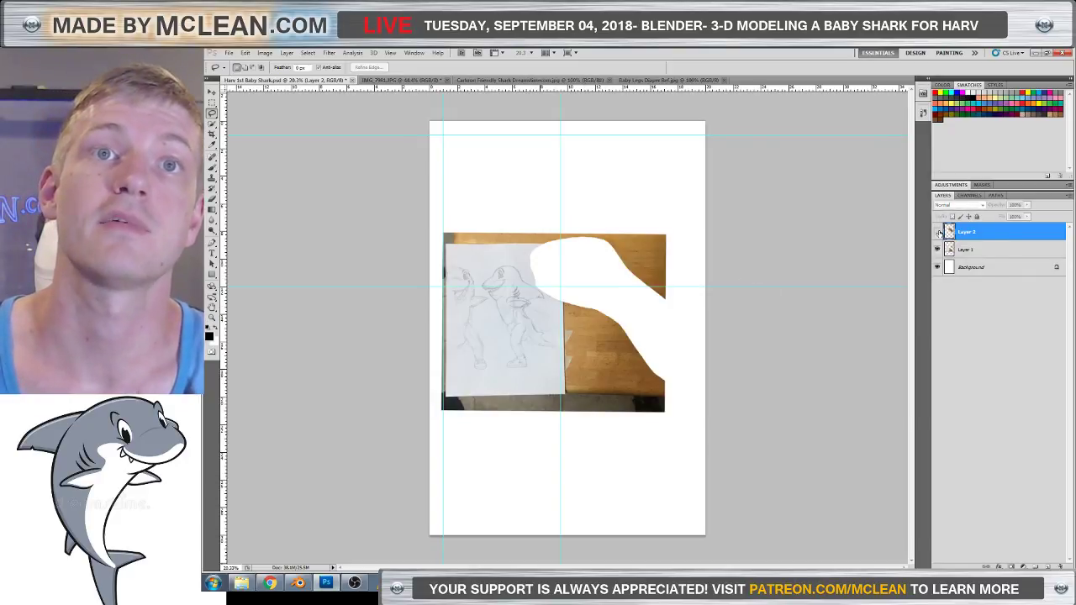
{"action": "left_click", "coordinate": [938, 232]}
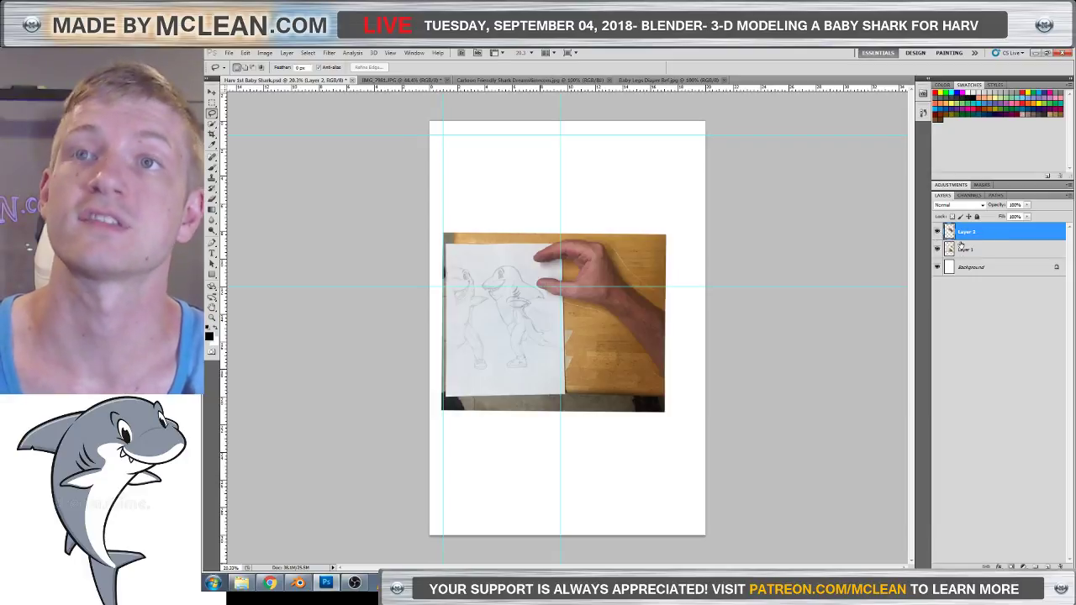
{"action": "left_click", "coordinate": [969, 248]}
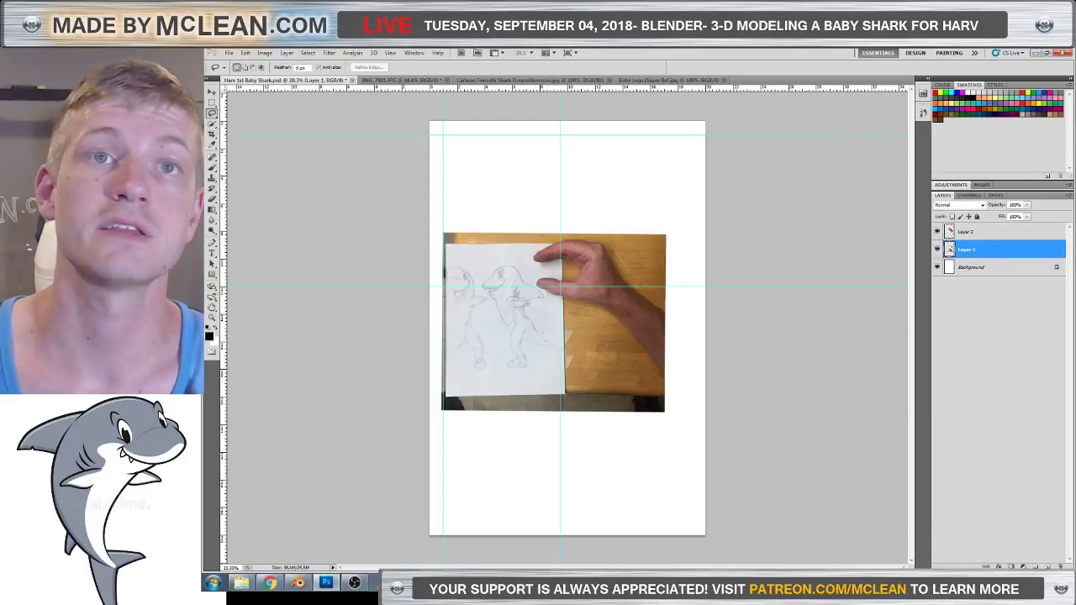
{"action": "left_click", "coordinate": [213, 102]}
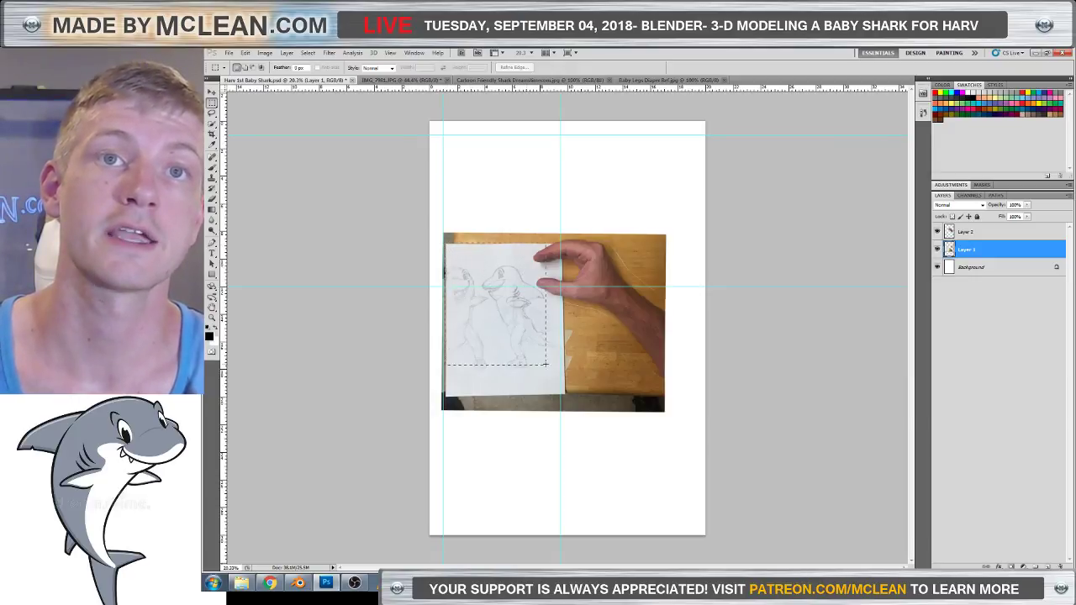
Select the sketch paper, invert the selection, delete the surrounding table, and nudge the paper down-right.
{"action": "left_click_drag", "start_coordinate": [544, 364], "coordinate": [564, 380]}
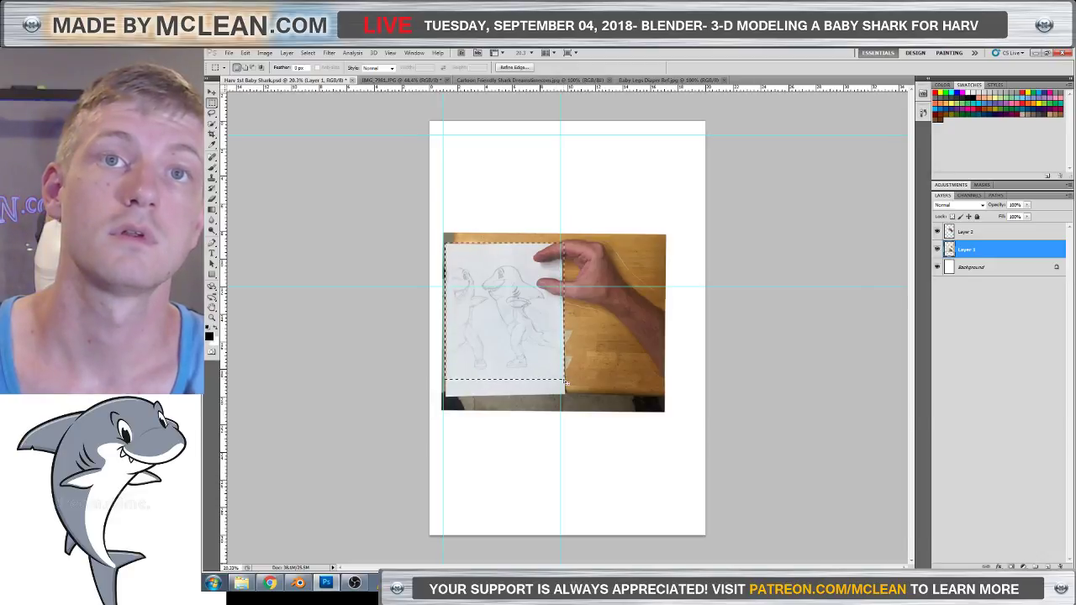
{"action": "right_click", "coordinate": [491, 273]}
{"action": "left_click", "coordinate": [523, 285]}
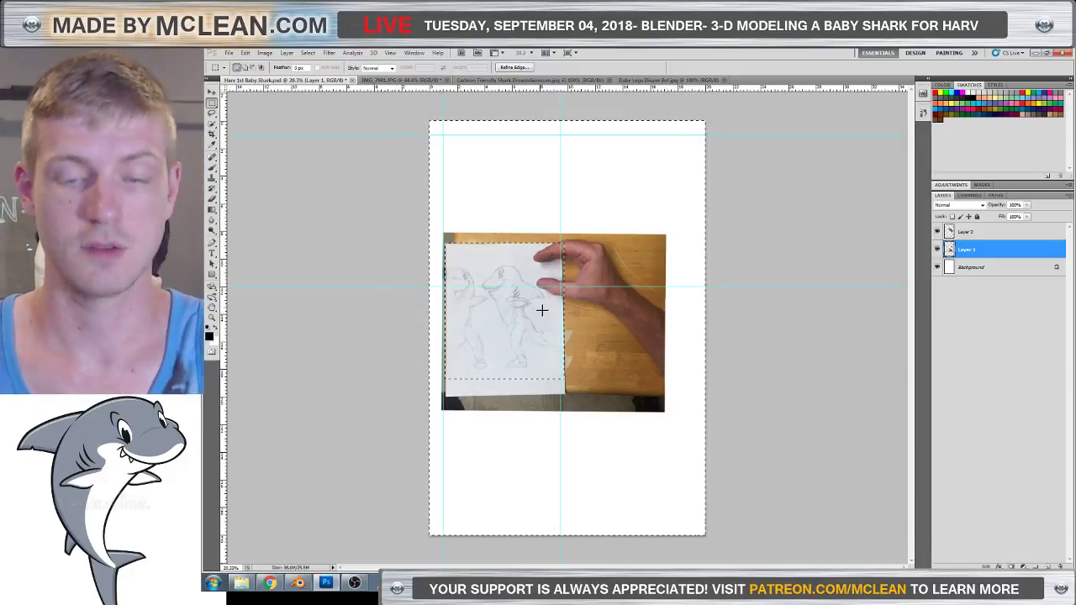
{"action": "key", "text": "Delete"}
{"action": "key", "text": "ctrl+d"}
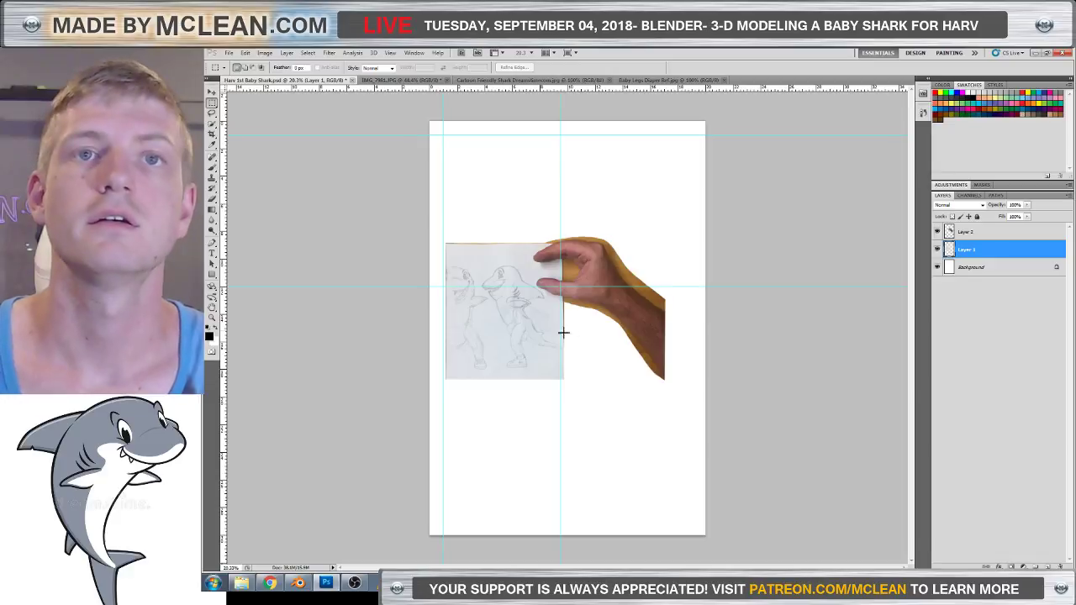
{"action": "key", "text": "v"}
{"action": "left_click_drag", "start_coordinate": [502, 328], "coordinate": [512, 333]}
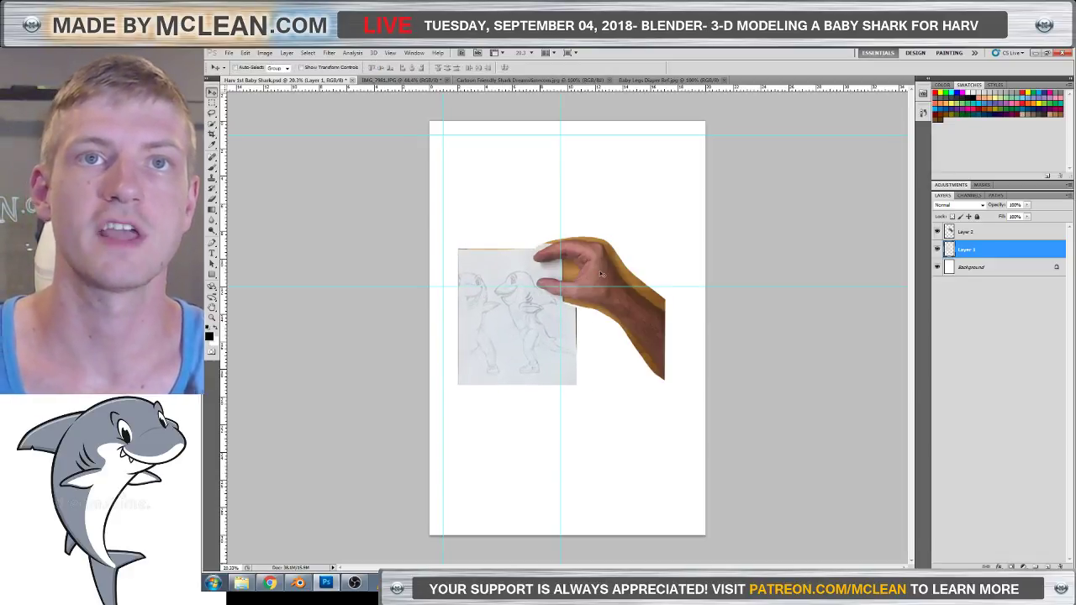
Drag the sketch paper up the page, then move the hand on Layer 2 down and left.
{"action": "mouse_move", "coordinate": [600, 273]}
{"action": "left_mouse_down"}
{"action": "mouse_move", "coordinate": [588, 272]}
{"action": "mouse_move", "coordinate": [612, 248]}
{"action": "mouse_move", "coordinate": [646, 164]}
{"action": "mouse_move", "coordinate": [632, 155]}
{"action": "left_mouse_up"}
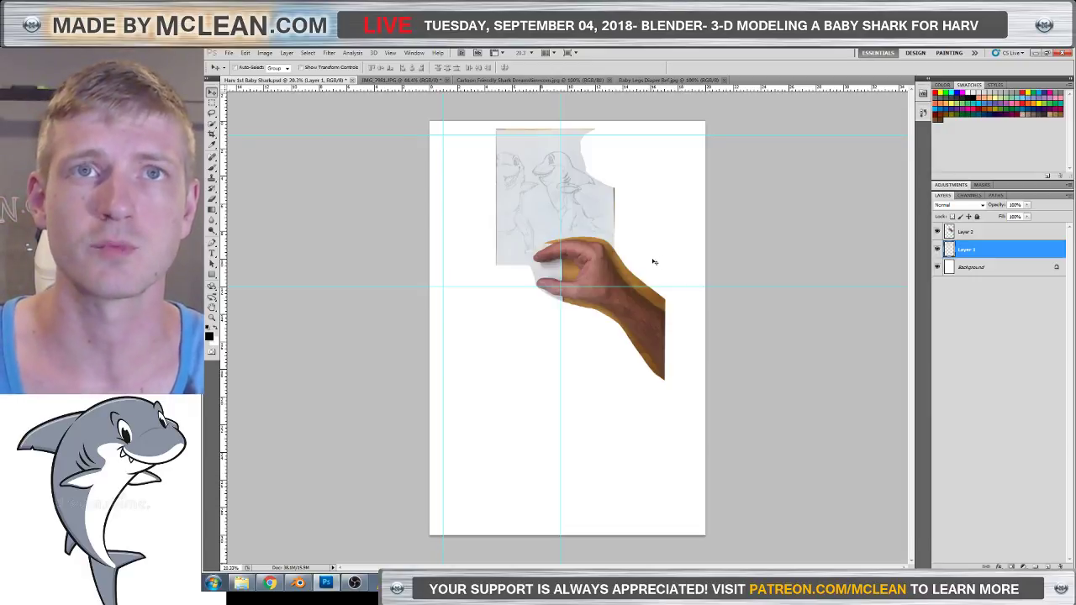
{"action": "left_click", "coordinate": [965, 232]}
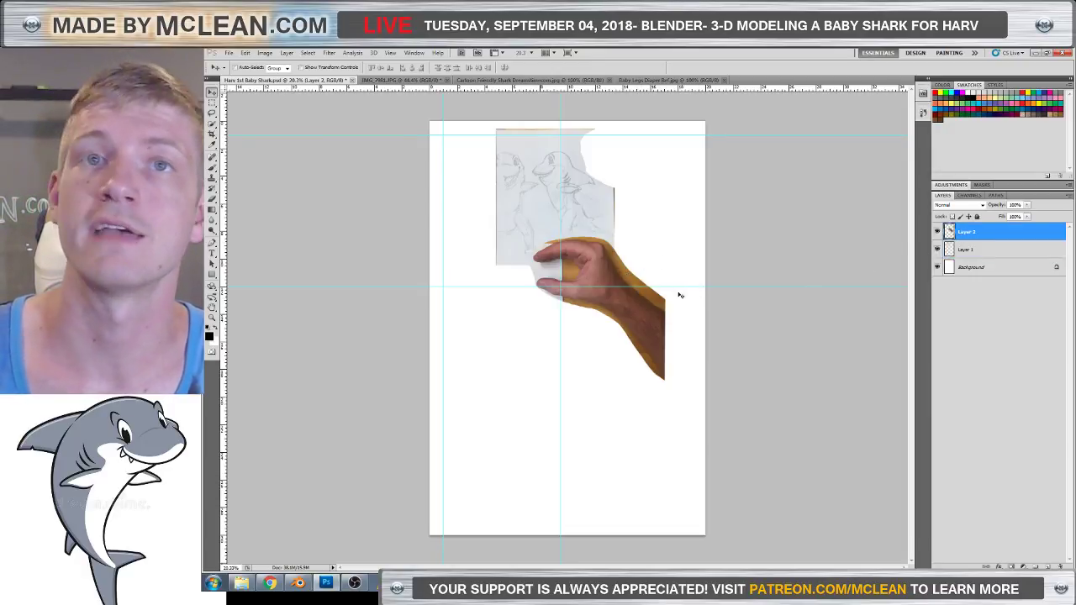
{"action": "mouse_move", "coordinate": [634, 317]}
{"action": "left_mouse_down"}
{"action": "mouse_move", "coordinate": [622, 315]}
{"action": "mouse_move", "coordinate": [622, 326]}
{"action": "mouse_move", "coordinate": [621, 292]}
{"action": "mouse_move", "coordinate": [618, 309]}
{"action": "left_mouse_up"}
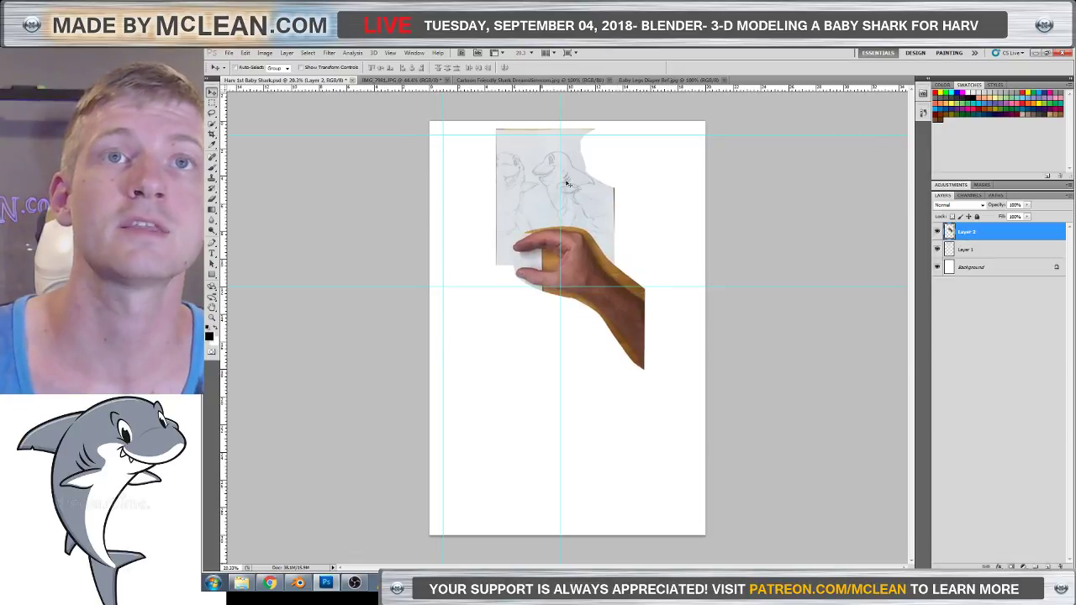
Move the hand photo further down, below the sketch paper's lower edge.
{"action": "scroll", "coordinate": [555, 175], "scroll_direction": "up", "scroll_amount": 5, "text": "alt"}
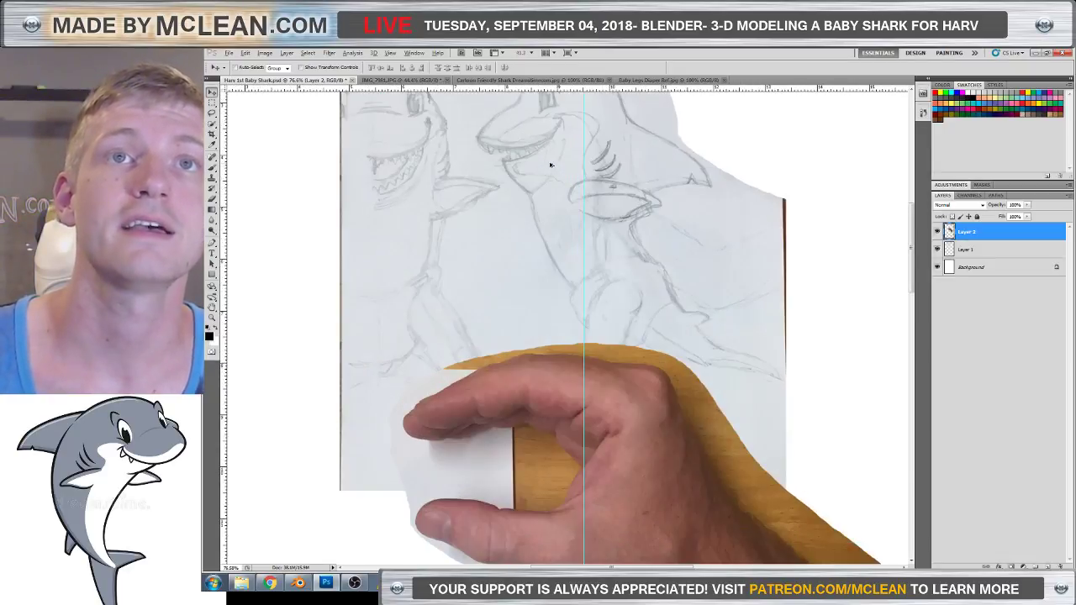
{"action": "left_click_drag", "start_coordinate": [596, 157], "coordinate": [600, 275]}
{"action": "scroll", "coordinate": [588, 252], "scroll_direction": "up", "scroll_amount": 1, "text": "alt"}
{"action": "left_click_drag", "start_coordinate": [588, 168], "coordinate": [580, 264]}
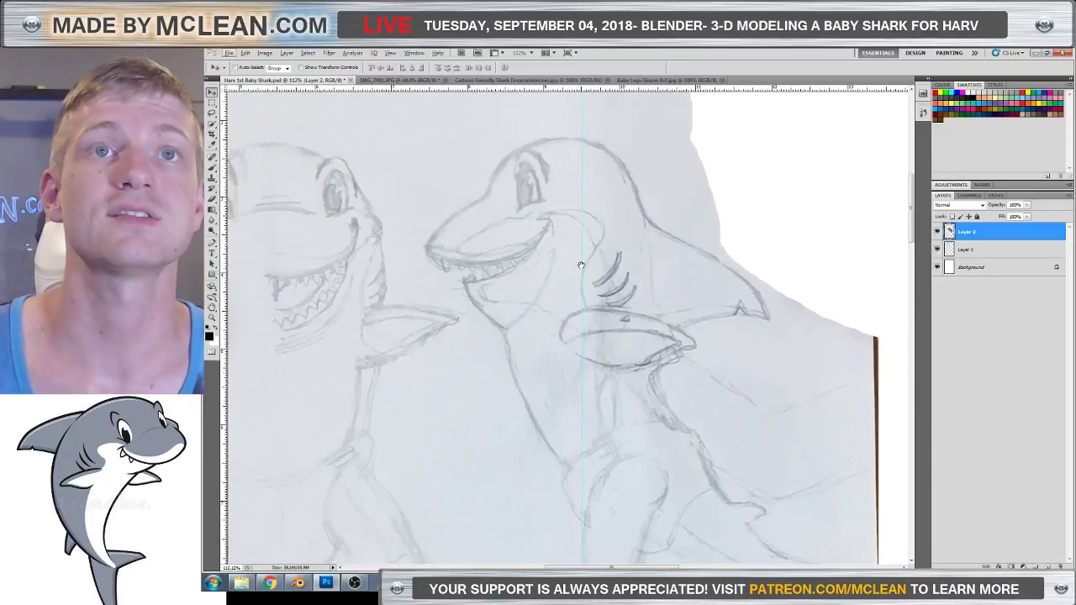
{"action": "scroll", "coordinate": [580, 265], "scroll_direction": "up", "scroll_amount": 2, "text": "alt"}
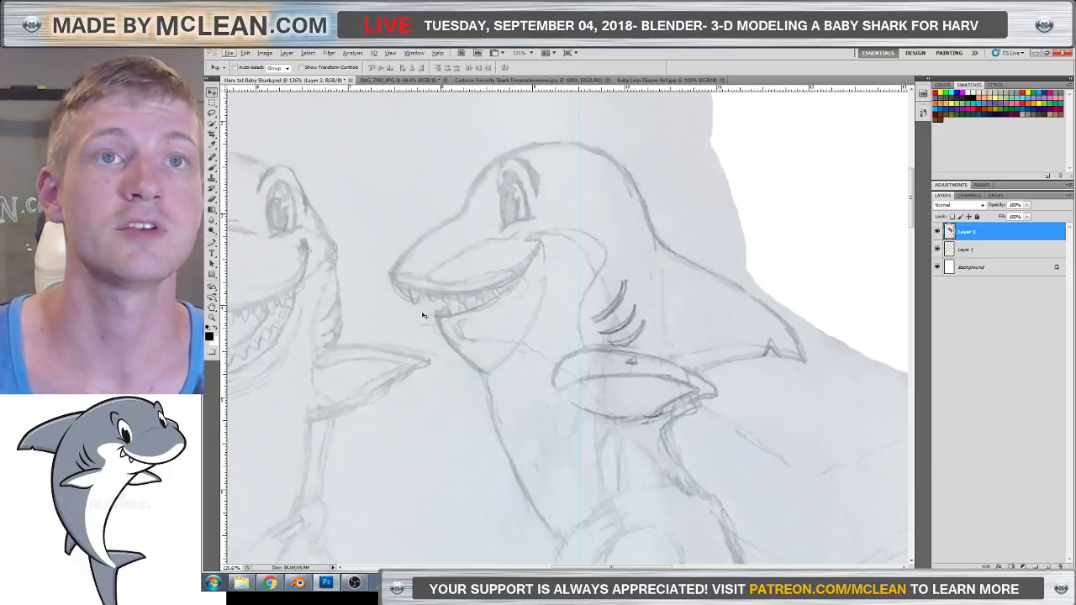
Scroll around the page to check the layout, then open Layer 2's Opacity setting.
{"action": "scroll", "coordinate": [319, 294], "scroll_direction": "left", "scroll_amount": 5, "text": "ctrl"}
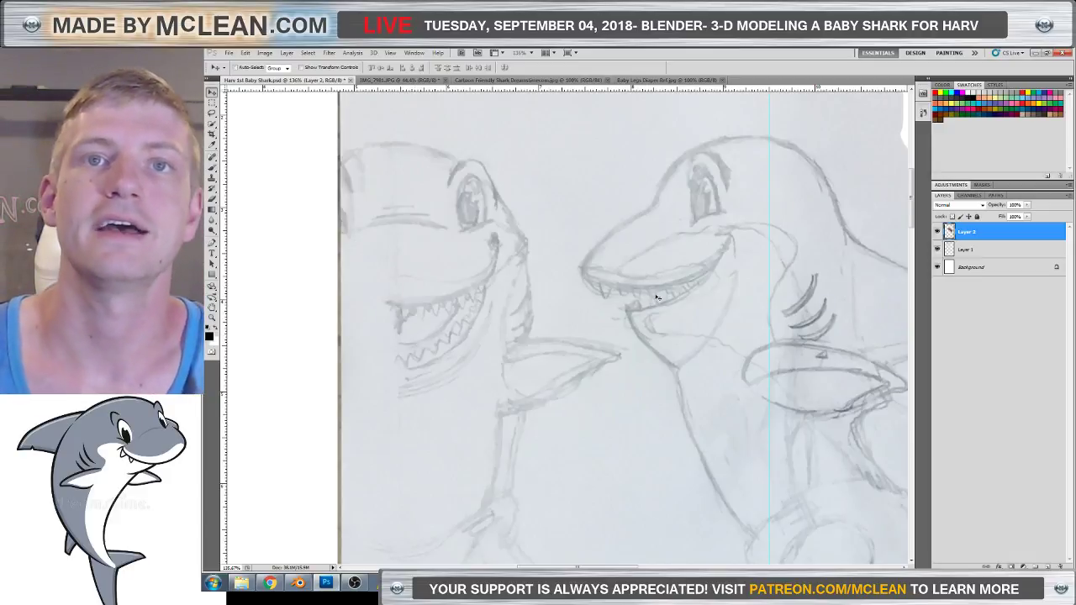
{"action": "scroll", "coordinate": [681, 299], "scroll_direction": "down", "scroll_amount": 1, "text": "alt"}
{"action": "scroll", "coordinate": [679, 298], "scroll_direction": "down", "scroll_amount": 2, "text": "alt"}
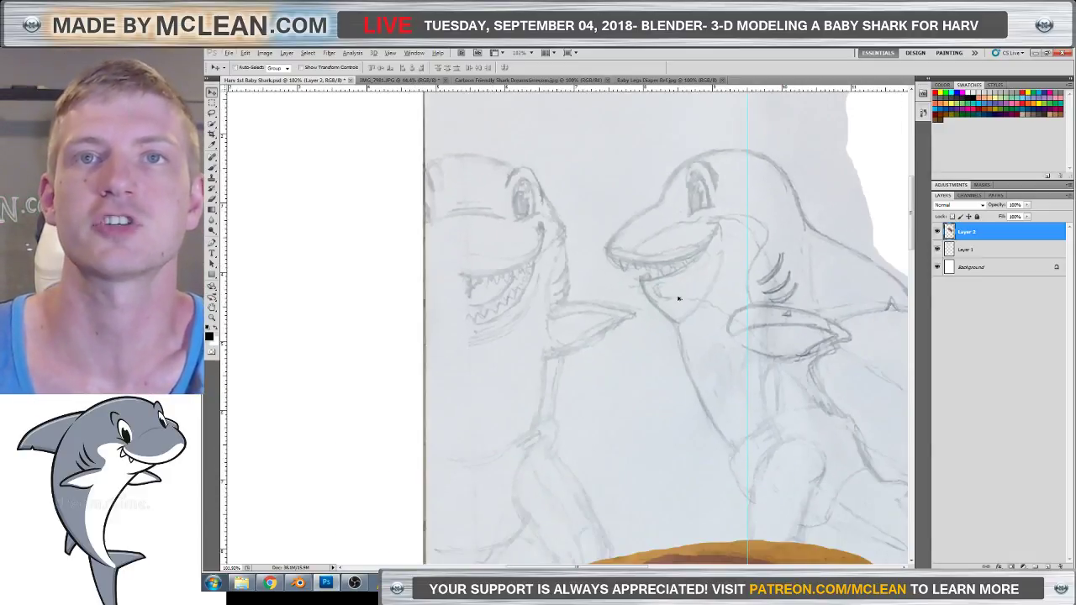
{"action": "scroll", "coordinate": [678, 298], "scroll_direction": "right", "scroll_amount": 3, "text": "ctrl"}
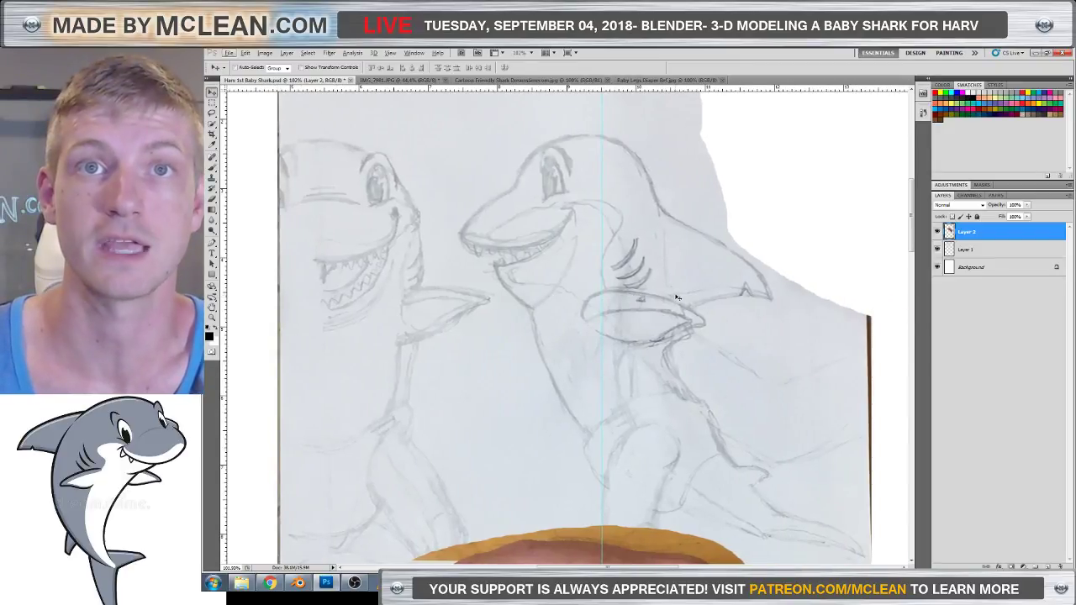
{"action": "scroll", "coordinate": [662, 298], "scroll_direction": "down", "scroll_amount": 2, "text": "alt"}
{"action": "scroll", "coordinate": [661, 298], "scroll_direction": "up", "scroll_amount": 1}
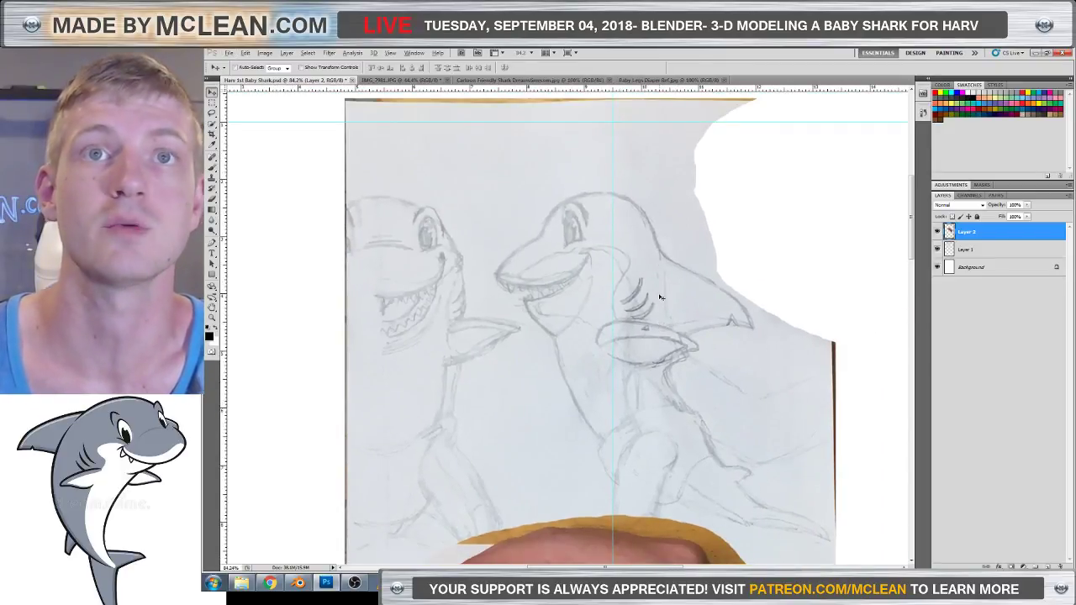
{"action": "scroll", "coordinate": [660, 298], "scroll_direction": "down", "scroll_amount": 2, "text": "alt"}
{"action": "scroll", "coordinate": [660, 298], "scroll_direction": "down", "scroll_amount": 1}
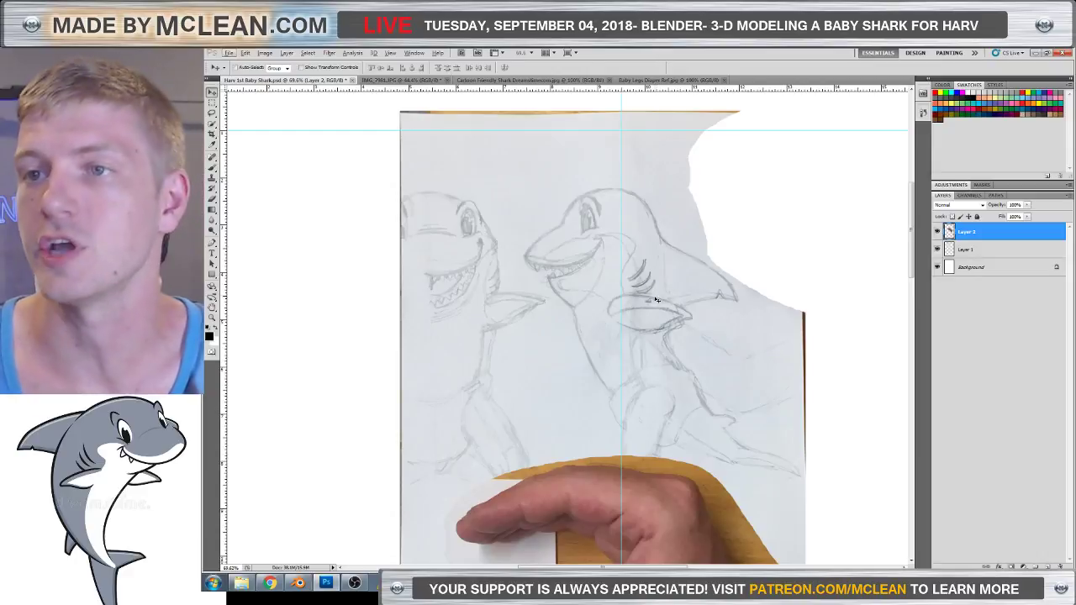
{"action": "scroll", "coordinate": [655, 299], "scroll_direction": "up", "scroll_amount": 1}
{"action": "scroll", "coordinate": [655, 299], "scroll_direction": "up", "scroll_amount": 2}
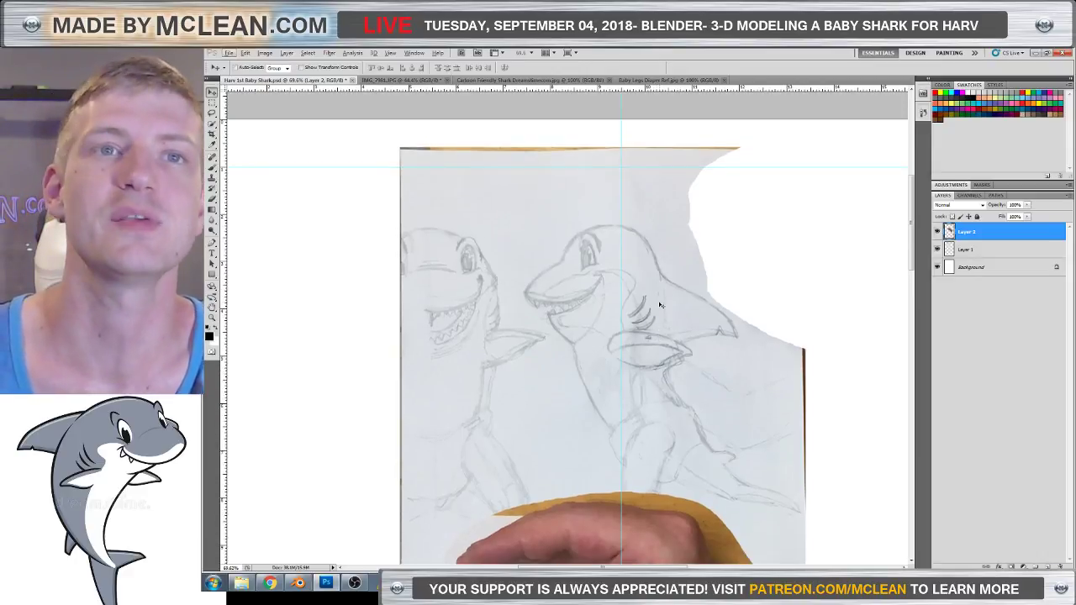
{"action": "scroll", "coordinate": [652, 316], "scroll_direction": "down", "scroll_amount": 2}
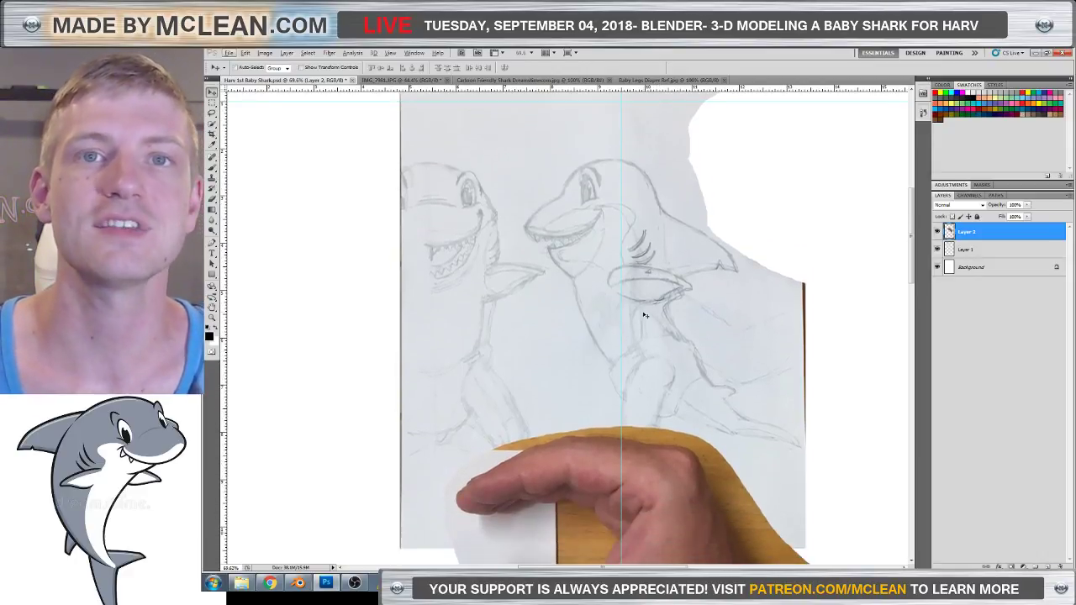
{"action": "scroll", "coordinate": [656, 302], "scroll_direction": "down", "scroll_amount": 2, "text": "alt"}
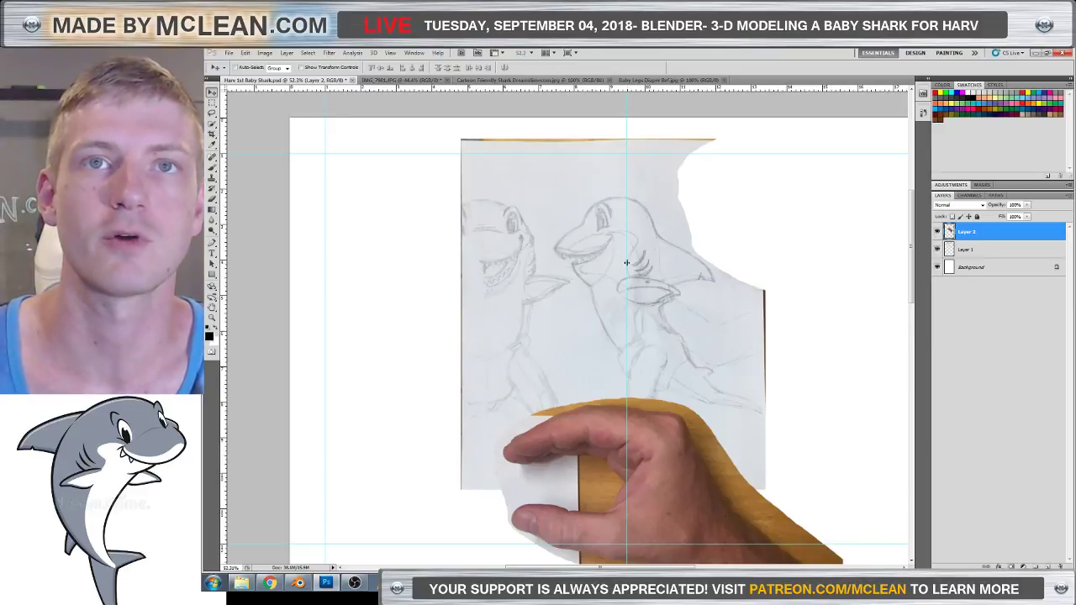
{"action": "scroll", "coordinate": [626, 252], "scroll_direction": "down", "scroll_amount": 3}
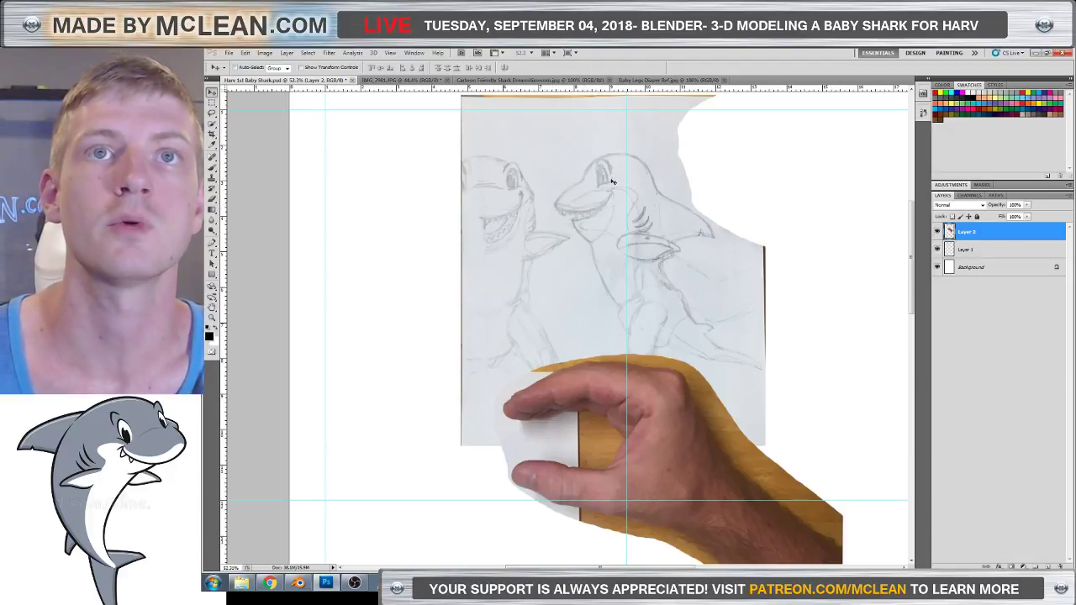
{"action": "scroll", "coordinate": [625, 199], "scroll_direction": "down", "scroll_amount": 2}
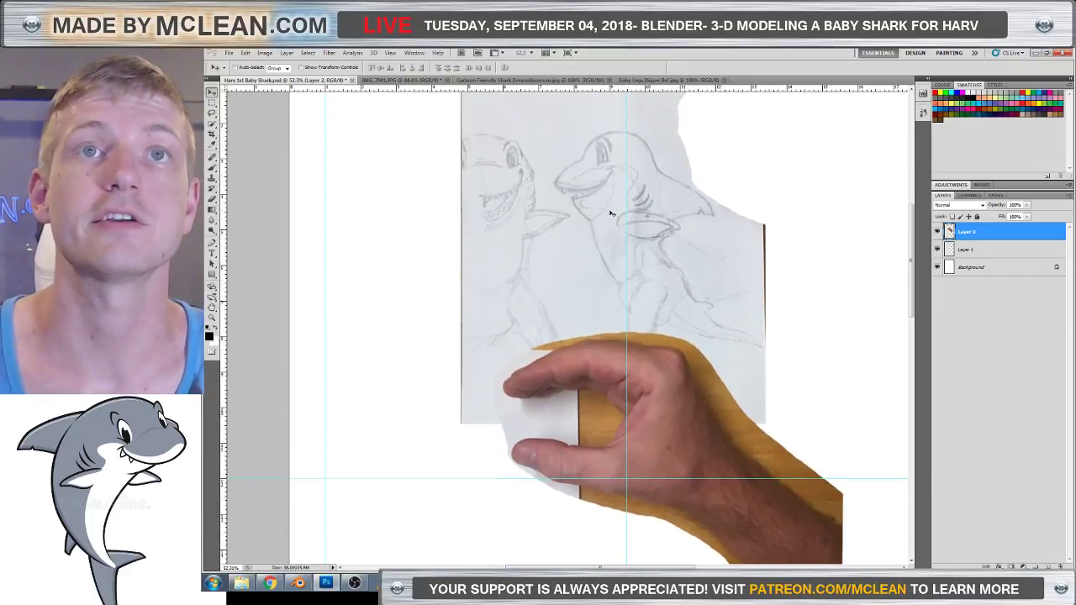
{"action": "scroll", "coordinate": [609, 216], "scroll_direction": "down", "scroll_amount": 2, "text": "alt"}
{"action": "scroll", "coordinate": [637, 238], "scroll_direction": "up", "scroll_amount": 1}
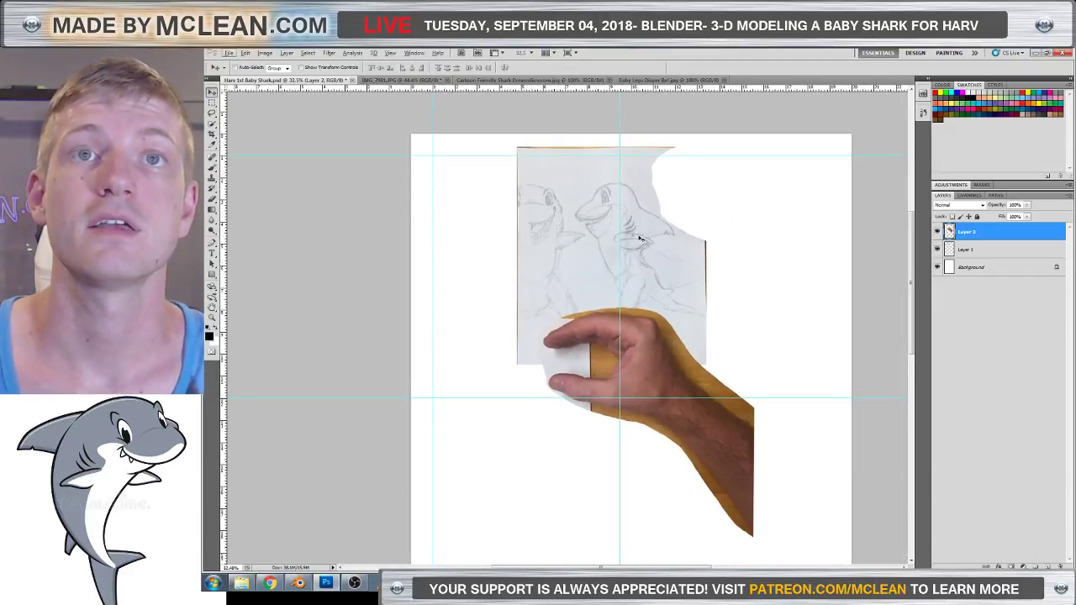
{"action": "scroll", "coordinate": [638, 238], "scroll_direction": "down", "scroll_amount": 3}
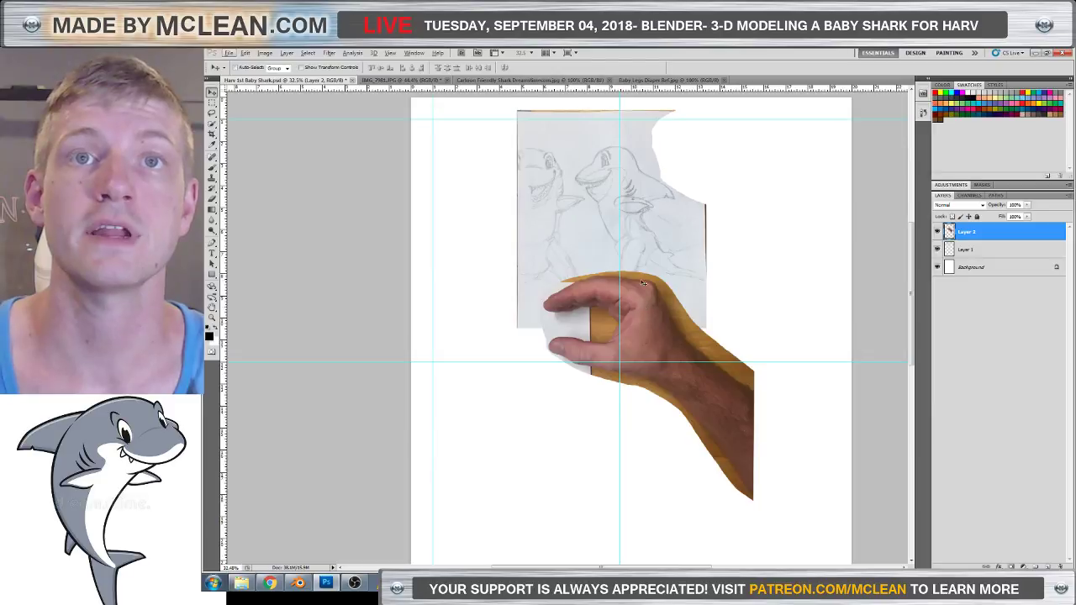
{"action": "scroll", "coordinate": [648, 296], "scroll_direction": "down", "scroll_amount": 3}
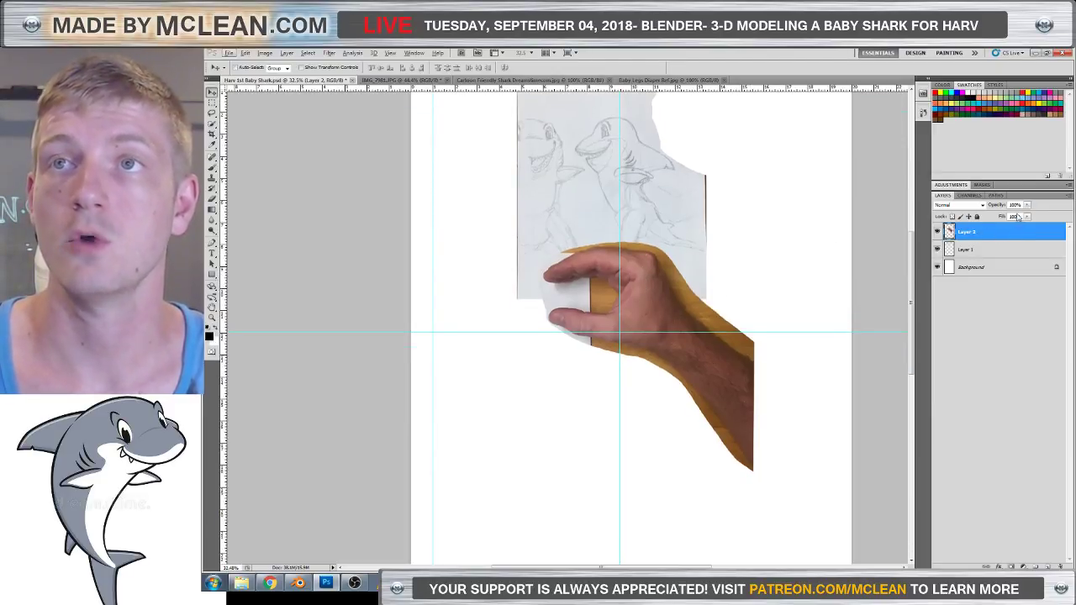
{"action": "left_click", "coordinate": [1026, 205]}
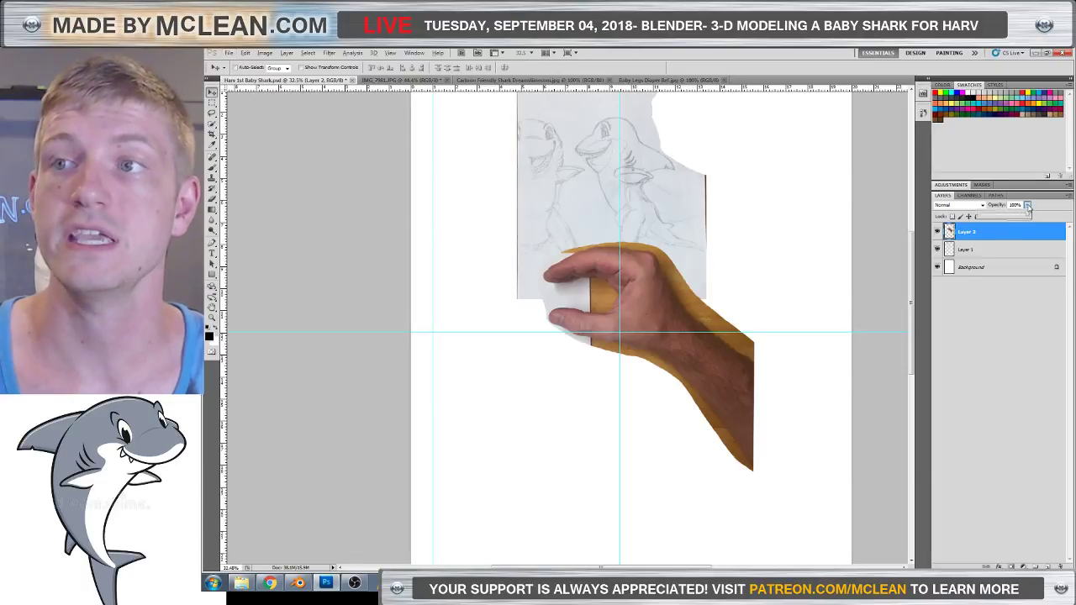
Set the hand layer to about 40% opacity and drag the shark sketch down beneath it.
{"action": "left_click_drag", "start_coordinate": [1027, 205], "coordinate": [1002, 217]}
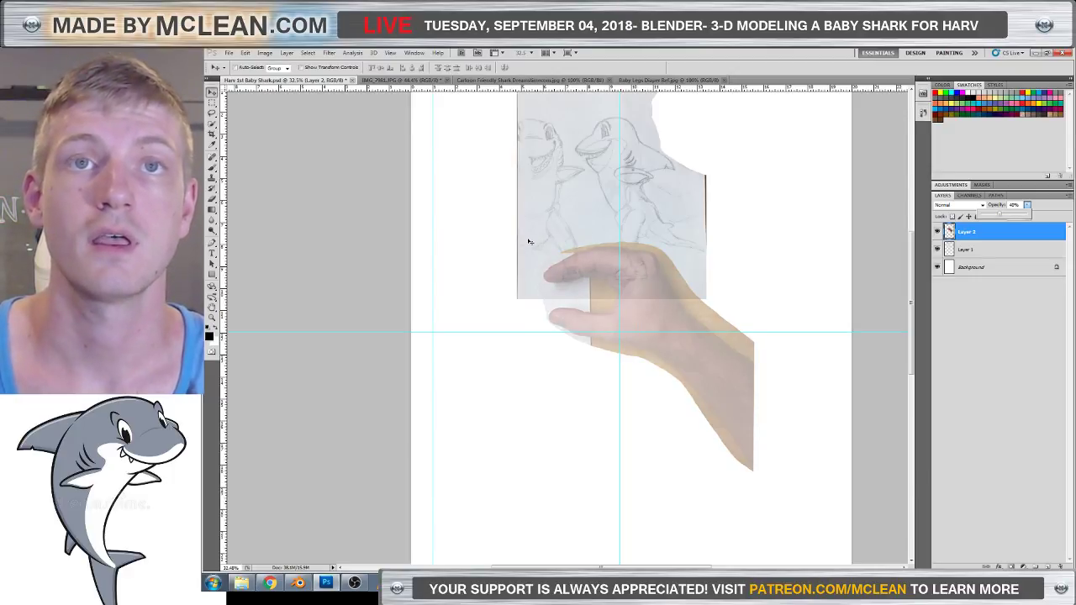
{"action": "left_click", "coordinate": [965, 249]}
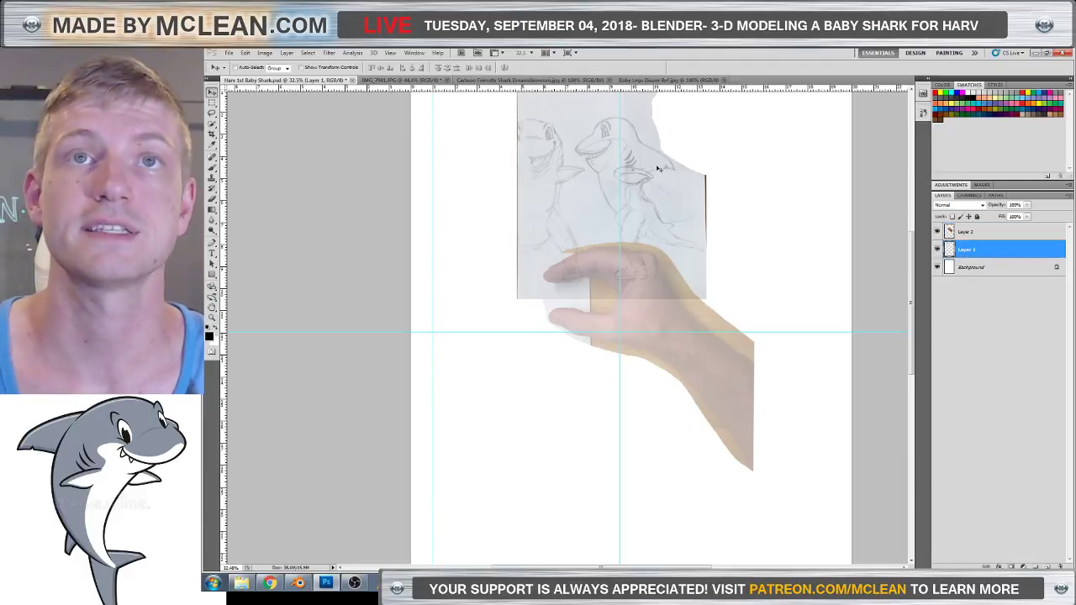
{"action": "left_click_drag", "start_coordinate": [644, 164], "coordinate": [650, 300]}
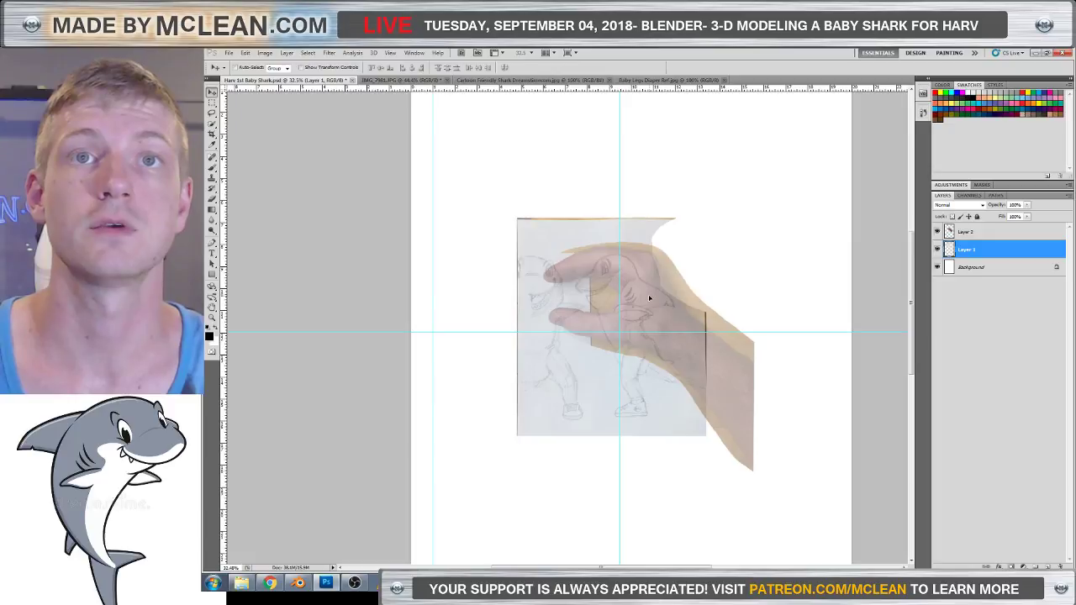
Free-transform the sketch with linked width and height, entering 104% then stepping the scale up.
{"action": "key", "text": "ctrl+t"}
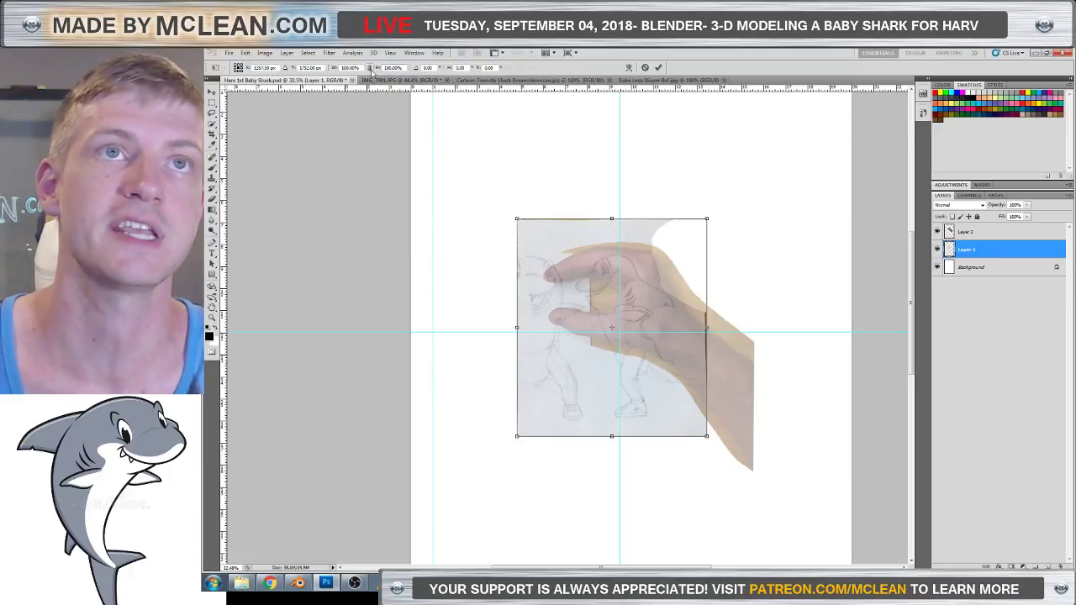
{"action": "left_click", "coordinate": [370, 67]}
{"action": "left_click", "coordinate": [393, 67]}
{"action": "type", "text": "104"}
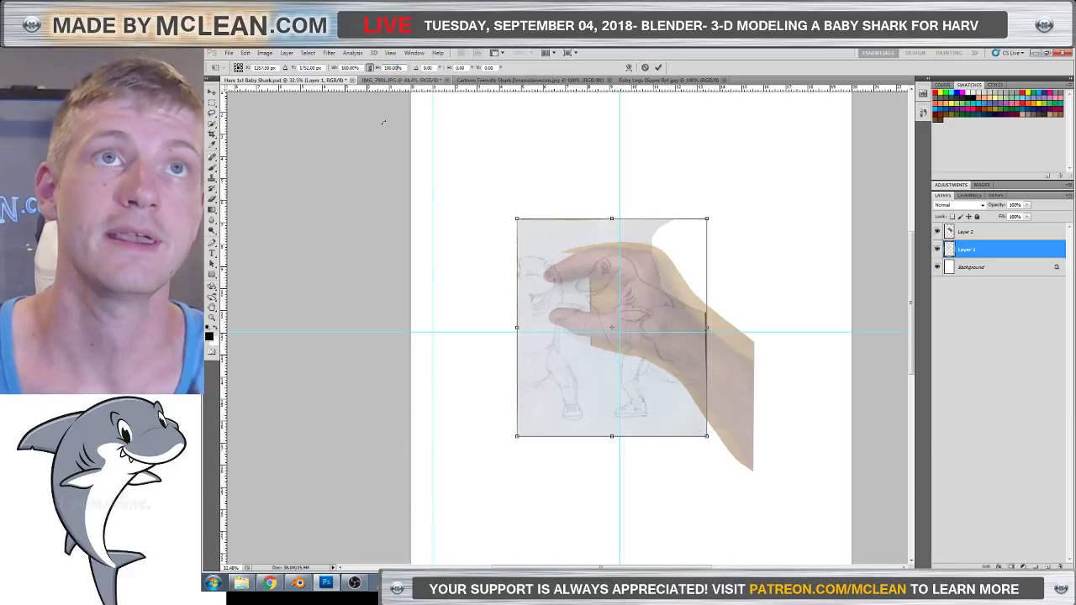
{"action": "key", "text": "Return"}
{"action": "key", "text": "Up"}
{"action": "key", "text": "Up"}
{"action": "key", "text": "Up"}
{"action": "key", "text": "Up"}
{"action": "key", "text": "Up"}
{"action": "key", "text": "Up"}
{"action": "key", "text": "Up"}
{"action": "key", "text": "Up"}
{"action": "key", "text": "Up"}
{"action": "key", "text": "Up"}
{"action": "key", "text": "Up"}
{"action": "key", "text": "Up"}
{"action": "key", "text": "Up"}
{"action": "key", "text": "Up"}
{"action": "key", "text": "Up"}
{"action": "key", "text": "Up"}
{"action": "key", "text": "Up"}
{"action": "key", "text": "Up"}
{"action": "key", "text": "Up"}
{"action": "key", "text": "Up"}
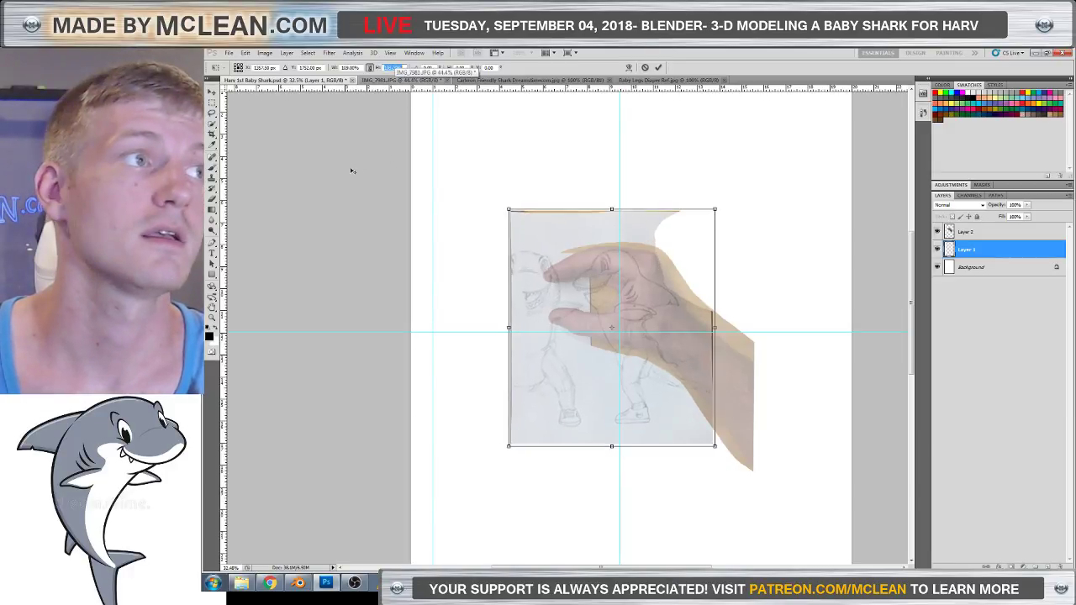
{"action": "key", "text": "Up"}
{"action": "key", "text": "Up"}
{"action": "key", "text": "Up"}
{"action": "key", "text": "Up"}
{"action": "key", "text": "Up"}
{"action": "key", "text": "Up"}
{"action": "key", "text": "Up"}
{"action": "key", "text": "Up"}
{"action": "key", "text": "Up"}
{"action": "key", "text": "Up"}
{"action": "key", "text": "Up"}
{"action": "key", "text": "Up"}
{"action": "key", "text": "Up"}
{"action": "key", "text": "Up"}
{"action": "key", "text": "Up"}
{"action": "key", "text": "Up"}
{"action": "key", "text": "Up"}
{"action": "key", "text": "Up"}
{"action": "key", "text": "Up"}
{"action": "key", "text": "Up"}
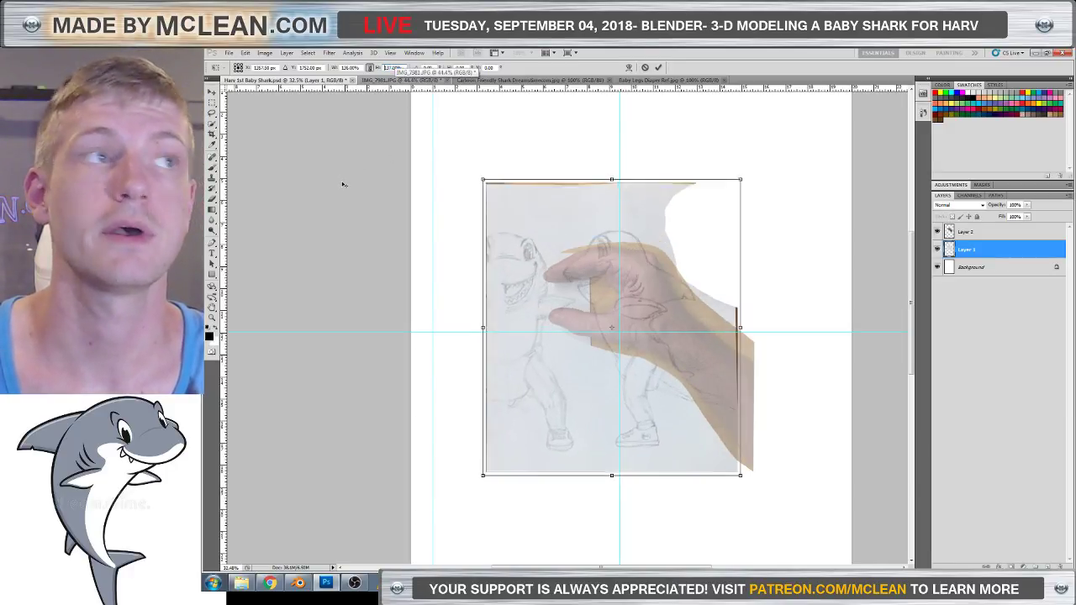
{"action": "key", "text": "Up"}
{"action": "key", "text": "Up"}
{"action": "key", "text": "Up"}
{"action": "key", "text": "Up"}
{"action": "key", "text": "Up"}
{"action": "key", "text": "Up"}
{"action": "key", "text": "Up"}
{"action": "key", "text": "Up"}
{"action": "key", "text": "Up"}
{"action": "key", "text": "Up"}
{"action": "key", "text": "Up"}
{"action": "key", "text": "Up"}
{"action": "key", "text": "Up"}
{"action": "key", "text": "Up"}
{"action": "key", "text": "Up"}
{"action": "key", "text": "Up"}
{"action": "key", "text": "Up"}
{"action": "key", "text": "Up"}
{"action": "key", "text": "Up"}
{"action": "key", "text": "Up"}
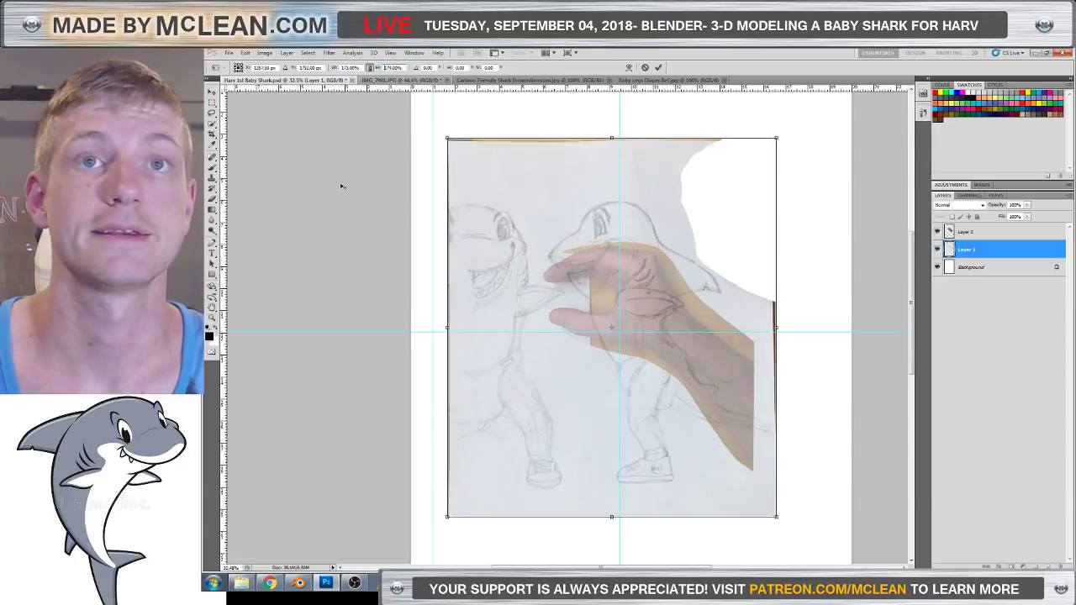
{"action": "key", "text": "Up"}
{"action": "key", "text": "Up"}
{"action": "key", "text": "Up"}
{"action": "key", "text": "Up"}
{"action": "key", "text": "Up"}
{"action": "key", "text": "Up"}
{"action": "key", "text": "Up"}
{"action": "key", "text": "Up"}
{"action": "key", "text": "Up"}
{"action": "key", "text": "Up"}
{"action": "key", "text": "Up"}
{"action": "key", "text": "Up"}
{"action": "key", "text": "Up"}
{"action": "key", "text": "Up"}
{"action": "key", "text": "Up"}
{"action": "key", "text": "Up"}
{"action": "key", "text": "Up"}
{"action": "key", "text": "Up"}
{"action": "key", "text": "Up"}
{"action": "key", "text": "Up"}
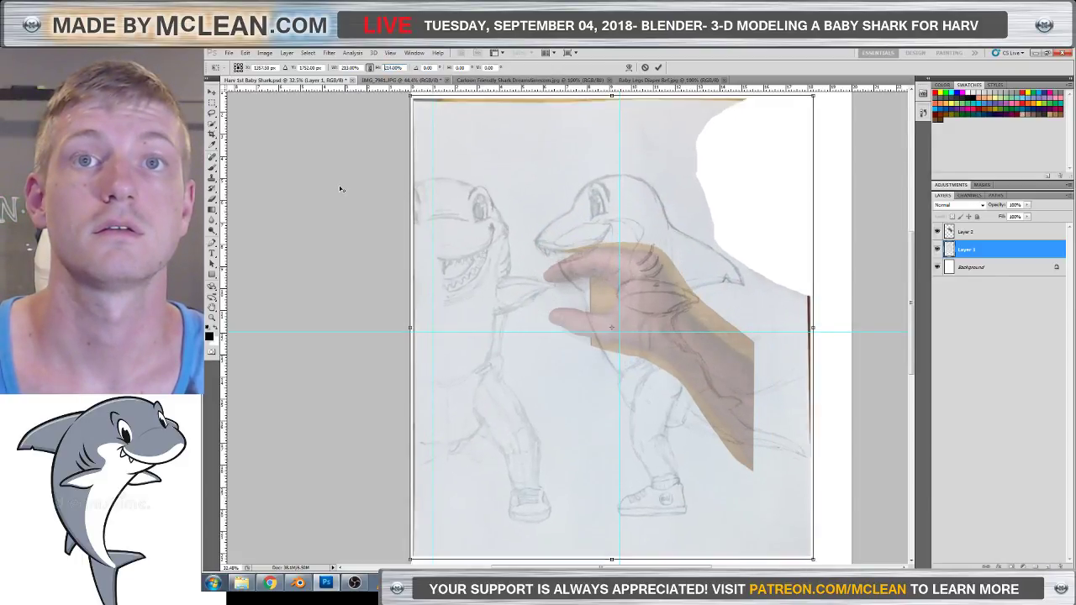
{"action": "key", "text": "Up"}
{"action": "key", "text": "Up"}
{"action": "key", "text": "Up"}
{"action": "key", "text": "Up"}
{"action": "key", "text": "Up"}
{"action": "key", "text": "Up"}
{"action": "key", "text": "Up"}
{"action": "key", "text": "Up"}
{"action": "key", "text": "Up"}
{"action": "key", "text": "Up"}
{"action": "key", "text": "Up"}
{"action": "key", "text": "Up"}
{"action": "key", "text": "Up"}
{"action": "key", "text": "Up"}
{"action": "key", "text": "Up"}
{"action": "key", "text": "Up"}
{"action": "key", "text": "Up"}
{"action": "key", "text": "Up"}
{"action": "key", "text": "Up"}
{"action": "key", "text": "Up"}
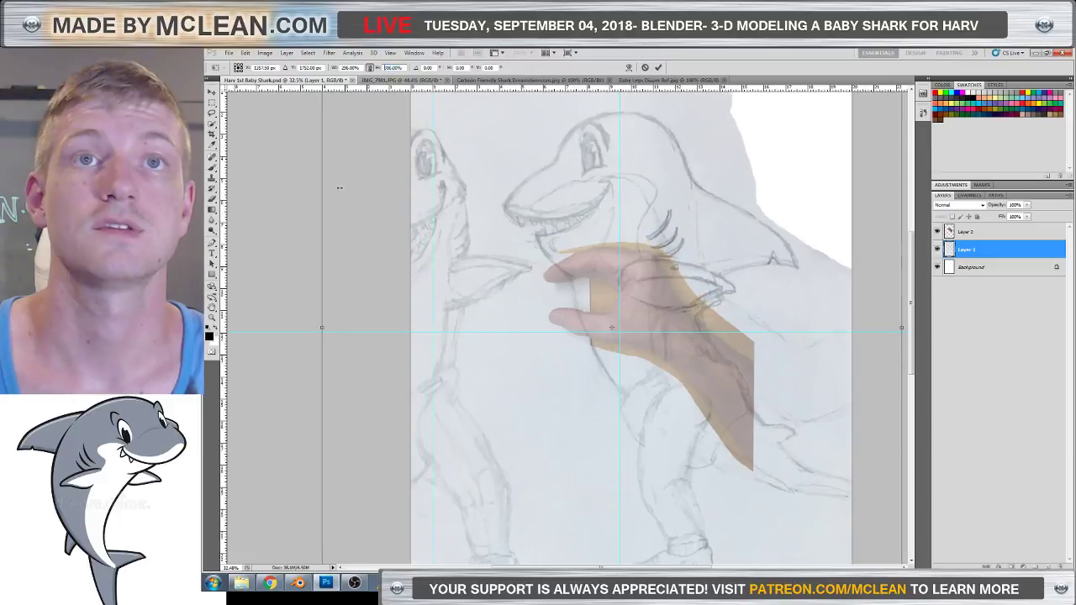
{"action": "key", "text": "Up"}
{"action": "key", "text": "Up"}
{"action": "key", "text": "Up"}
{"action": "key", "text": "Up"}
{"action": "key", "text": "Up"}
{"action": "key", "text": "Up"}
{"action": "key", "text": "Up"}
{"action": "key", "text": "Up"}
{"action": "key", "text": "Up"}
{"action": "key", "text": "Up"}
{"action": "key", "text": "Up"}
{"action": "key", "text": "Up"}
{"action": "key", "text": "Up"}
{"action": "key", "text": "Up"}
{"action": "key", "text": "Up"}
{"action": "key", "text": "Up"}
{"action": "key", "text": "Up"}
{"action": "key", "text": "Up"}
{"action": "key", "text": "Up"}
{"action": "key", "text": "Up"}
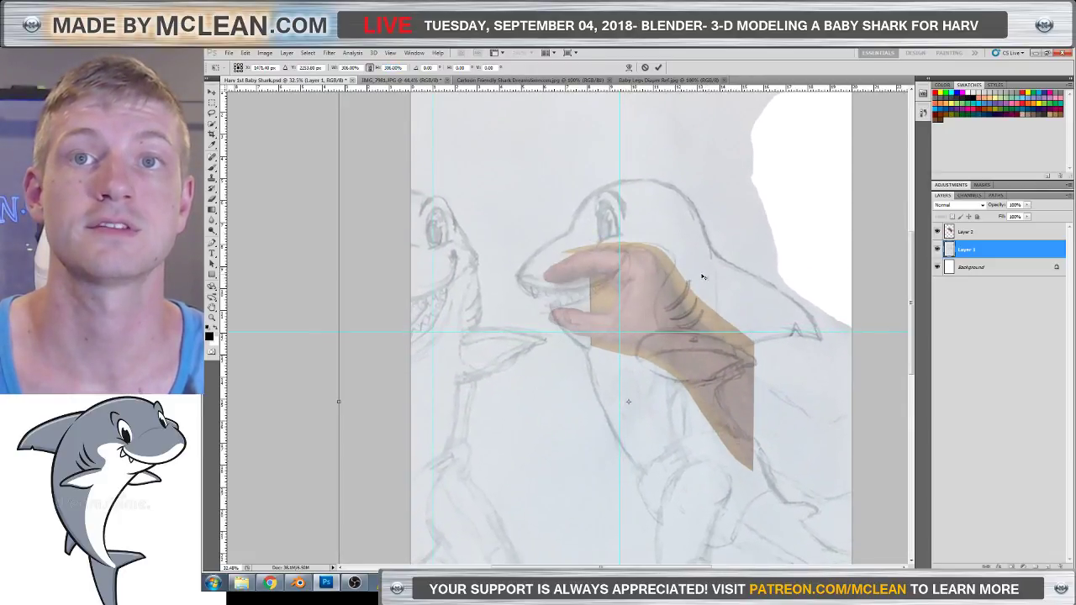
{"action": "key", "text": "Up"}
{"action": "key", "text": "Up"}
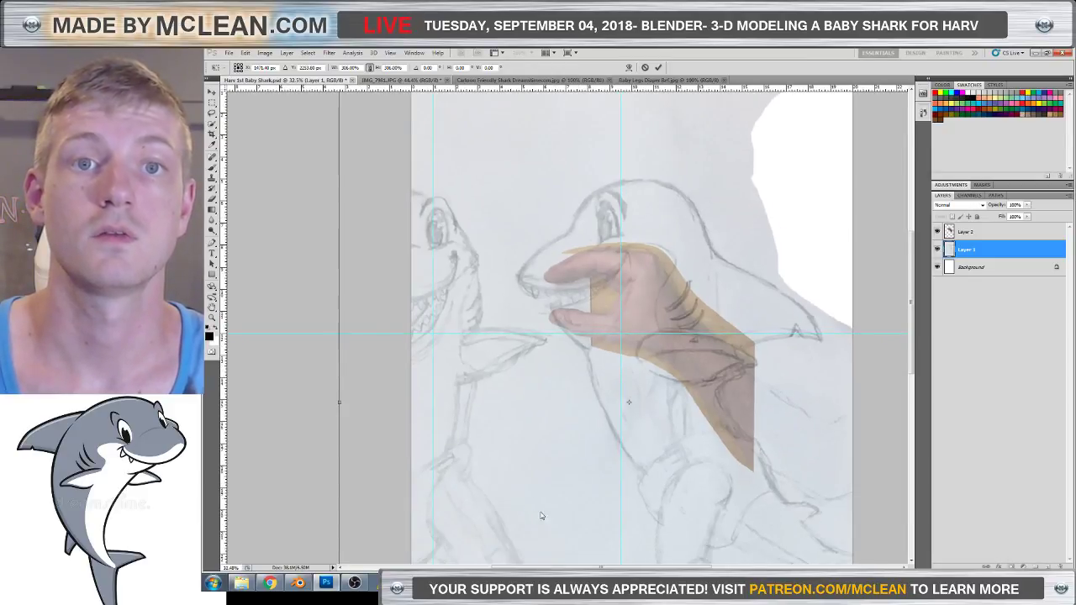
Fine-tune the scale to about 226% and shift the sketch so the shark's mouth surrounds the fingers.
{"action": "scroll", "coordinate": [705, 278], "scroll_direction": "right", "scroll_amount": 3, "text": "ctrl"}
{"action": "scroll", "coordinate": [541, 386], "scroll_direction": "up", "scroll_amount": 2, "text": "alt"}
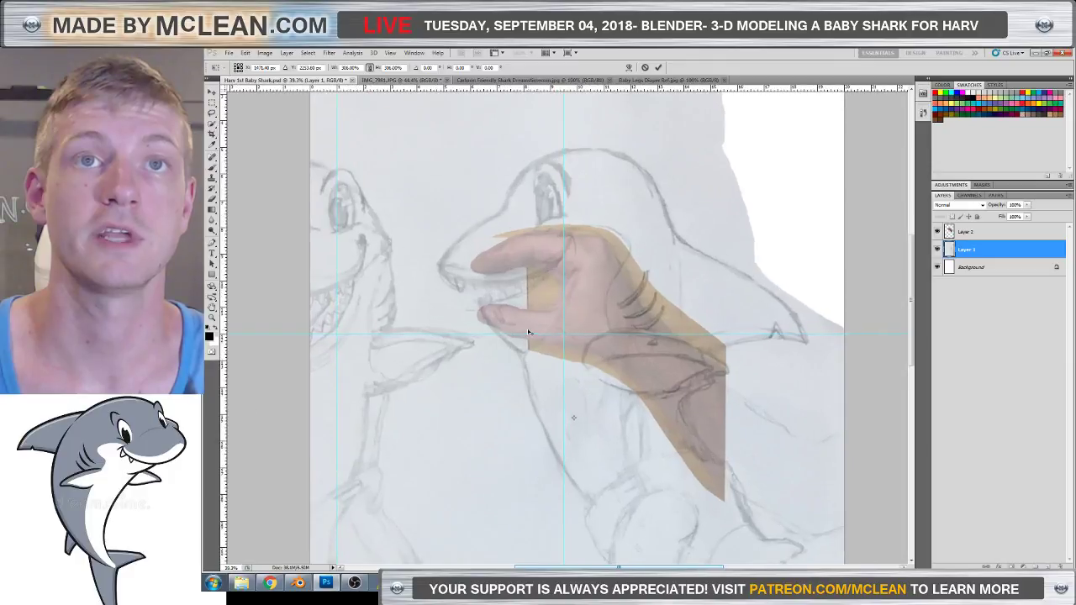
{"action": "left_click", "coordinate": [400, 67]}
{"action": "key", "text": "Up"}
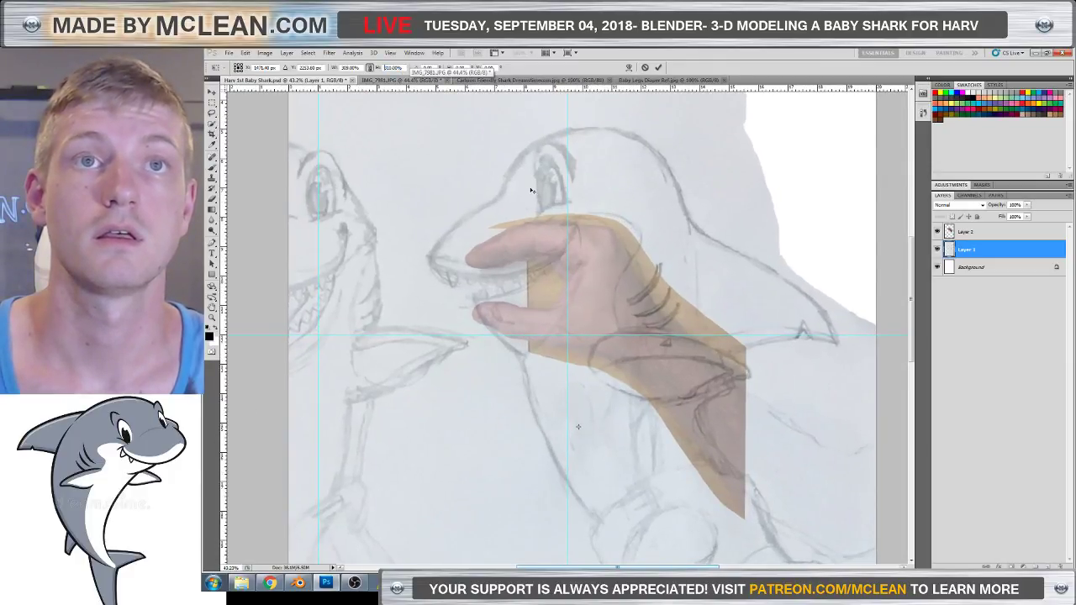
{"action": "key", "text": "shift+Up"}
{"action": "key", "text": "shift+Up"}
{"action": "key", "text": "shift+Up"}
{"action": "key", "text": "shift+Up"}
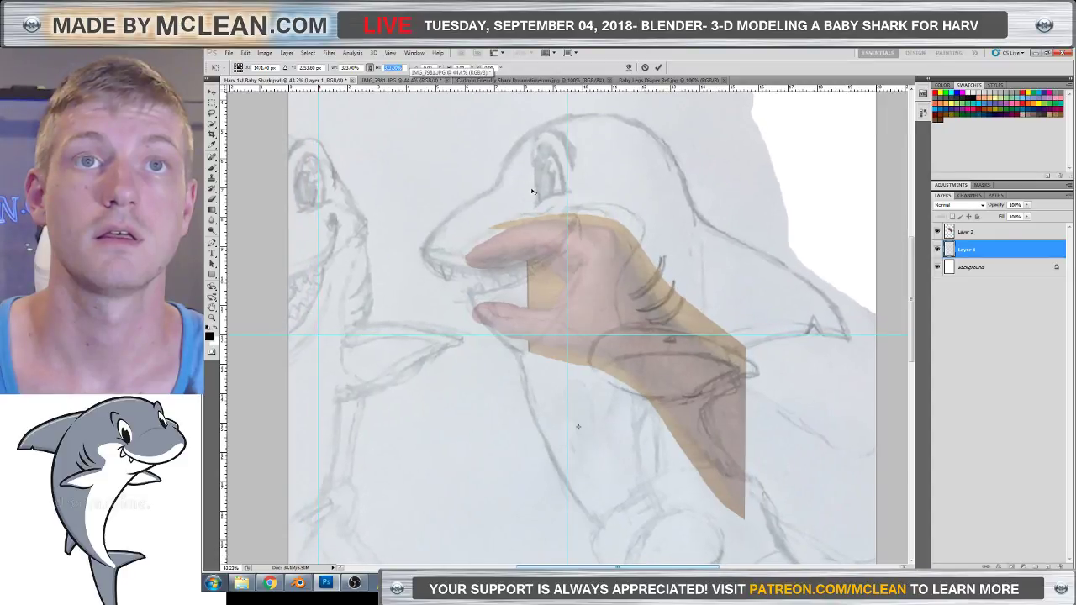
{"action": "left_click_drag", "start_coordinate": [625, 224], "coordinate": [620, 233]}
{"action": "scroll", "coordinate": [653, 227], "scroll_direction": "right", "scroll_amount": 1}
{"action": "scroll", "coordinate": [647, 224], "scroll_direction": "right", "scroll_amount": 1}
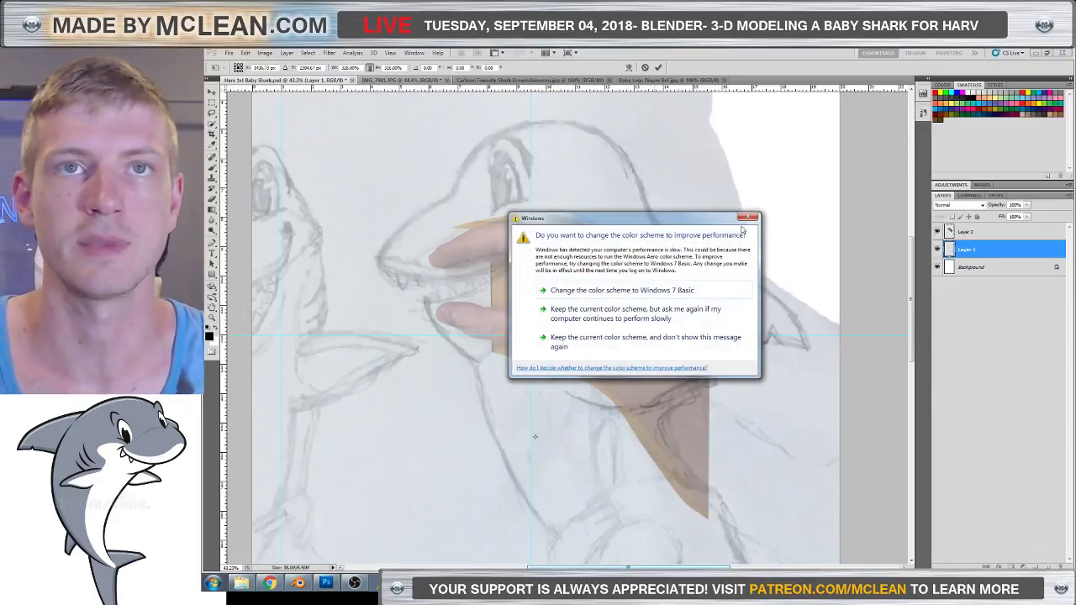
Dismiss the Windows colour-scheme prompt so the enlarged shark sketch is fully visible.
{"action": "left_click", "coordinate": [750, 220]}
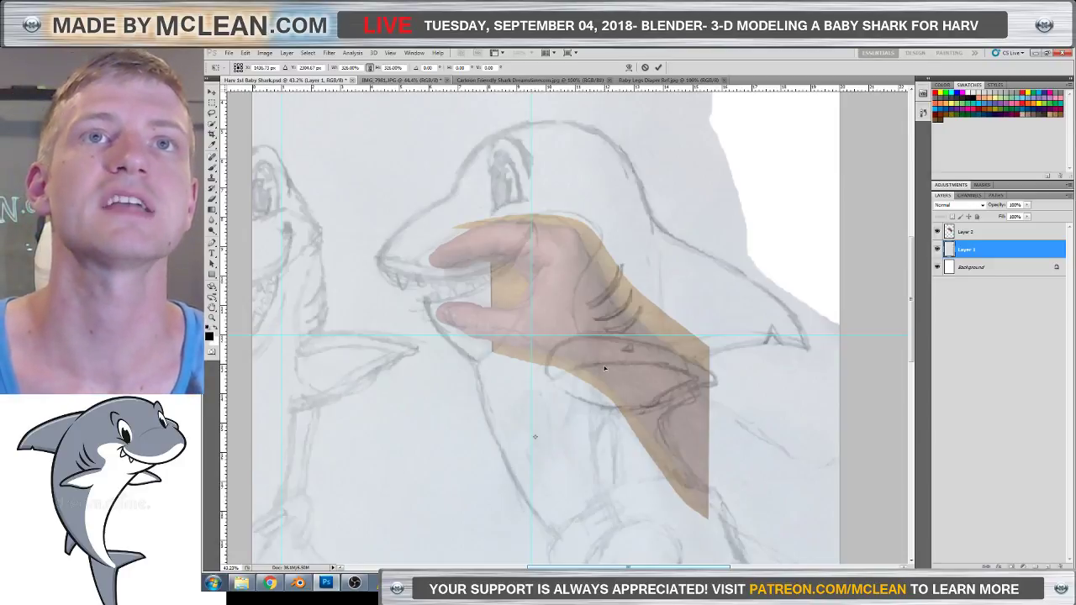
{"action": "scroll", "coordinate": [600, 371], "scroll_direction": "down", "scroll_amount": 2}
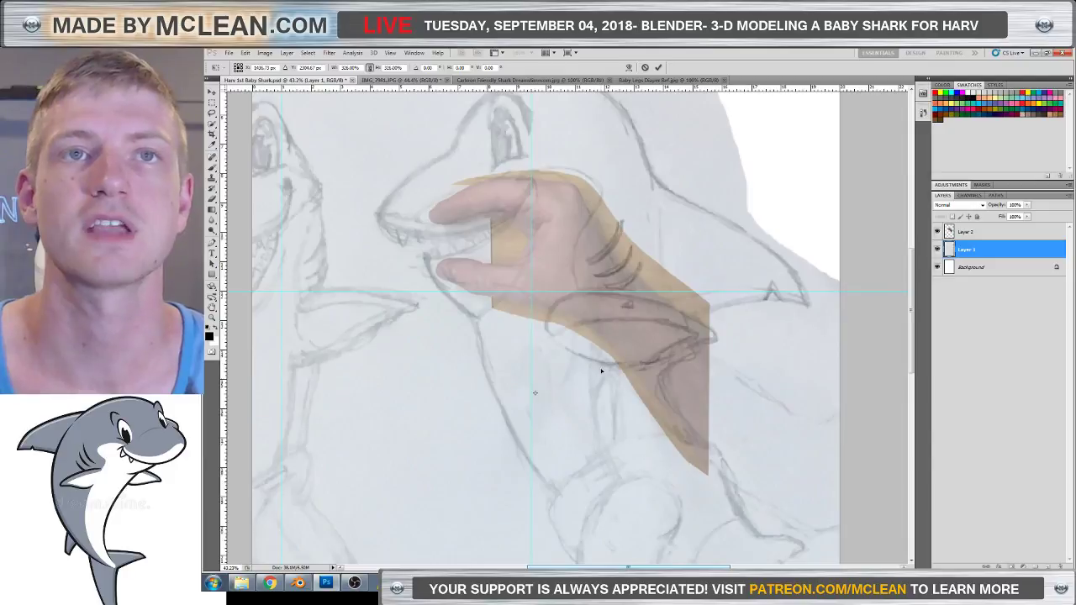
{"action": "scroll", "coordinate": [600, 370], "scroll_direction": "right", "scroll_amount": 2}
{"action": "scroll", "coordinate": [600, 370], "scroll_direction": "up", "scroll_amount": 2}
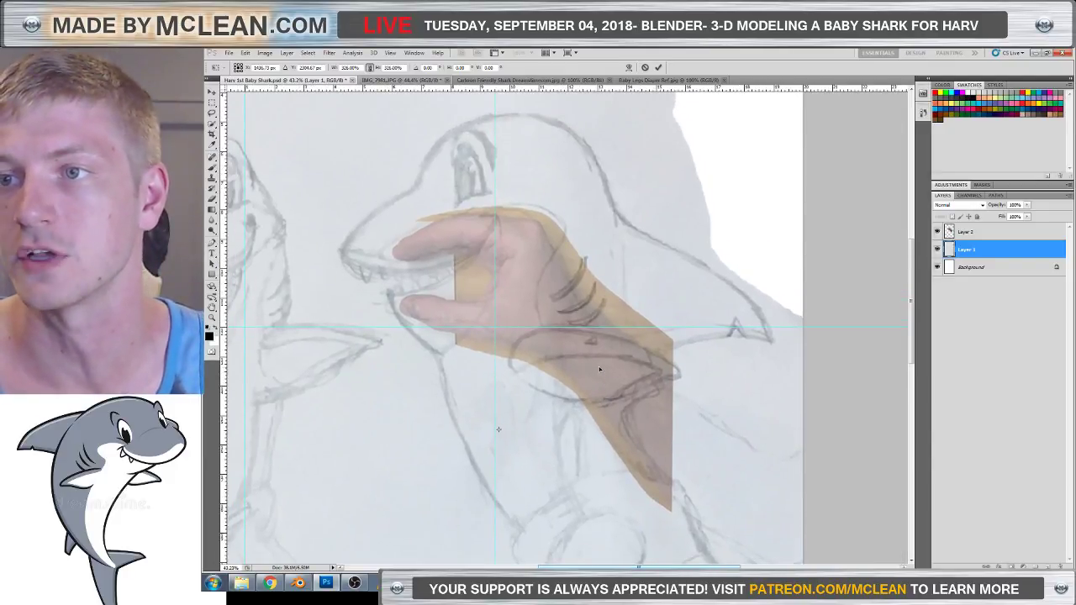
{"action": "scroll", "coordinate": [507, 370], "scroll_direction": "down", "scroll_amount": 10}
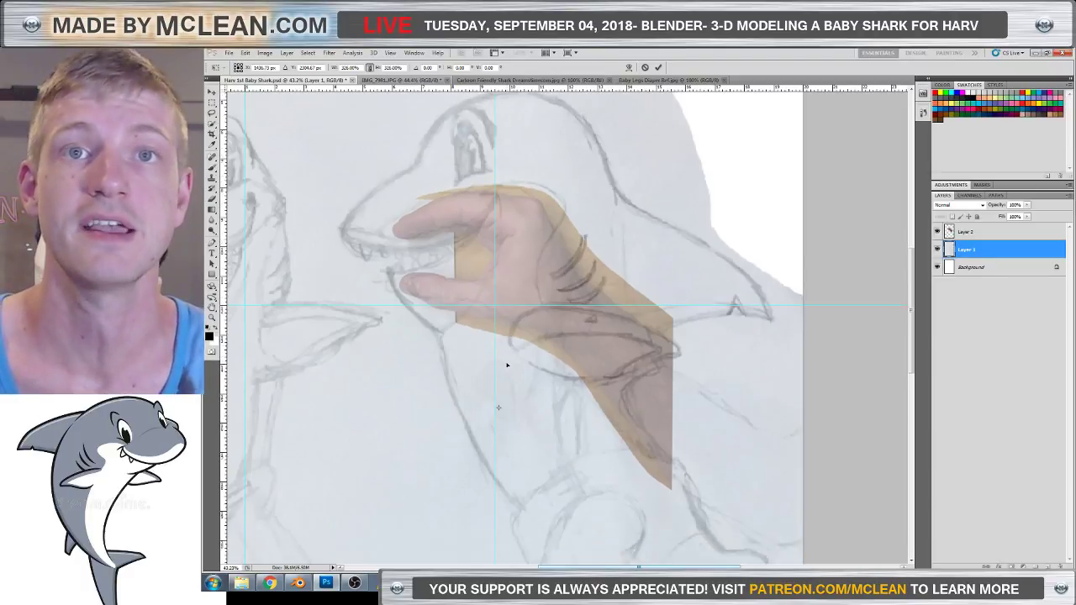
{"action": "scroll", "coordinate": [509, 369], "scroll_direction": "down", "scroll_amount": 5}
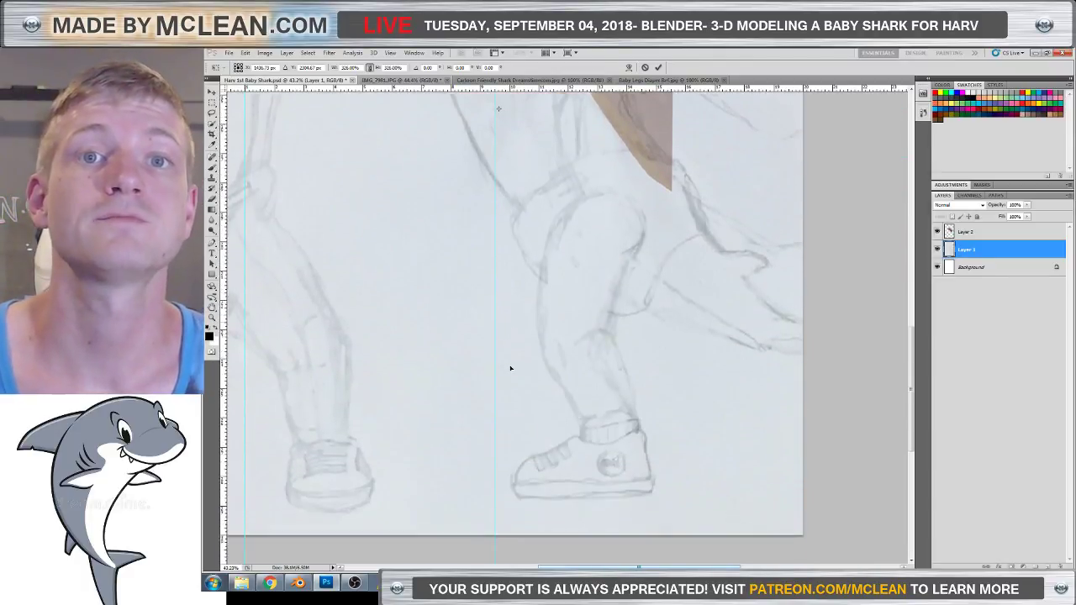
{"action": "scroll", "coordinate": [509, 368], "scroll_direction": "up", "scroll_amount": 7}
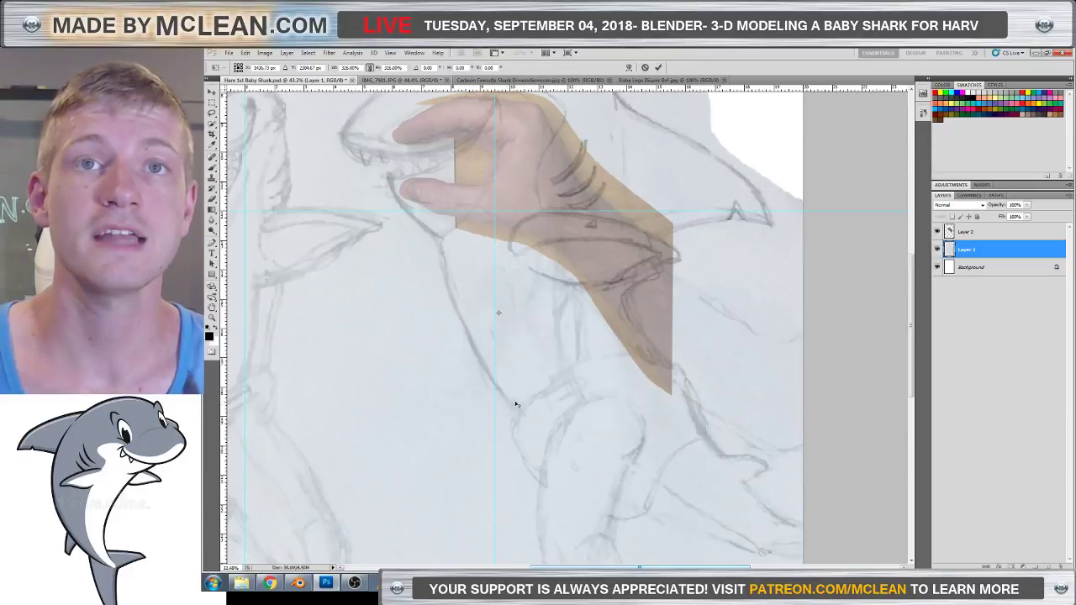
{"action": "scroll", "coordinate": [507, 408], "scroll_direction": "down", "scroll_amount": 3, "text": "alt"}
{"action": "scroll", "coordinate": [599, 418], "scroll_direction": "up", "scroll_amount": 1, "text": "alt"}
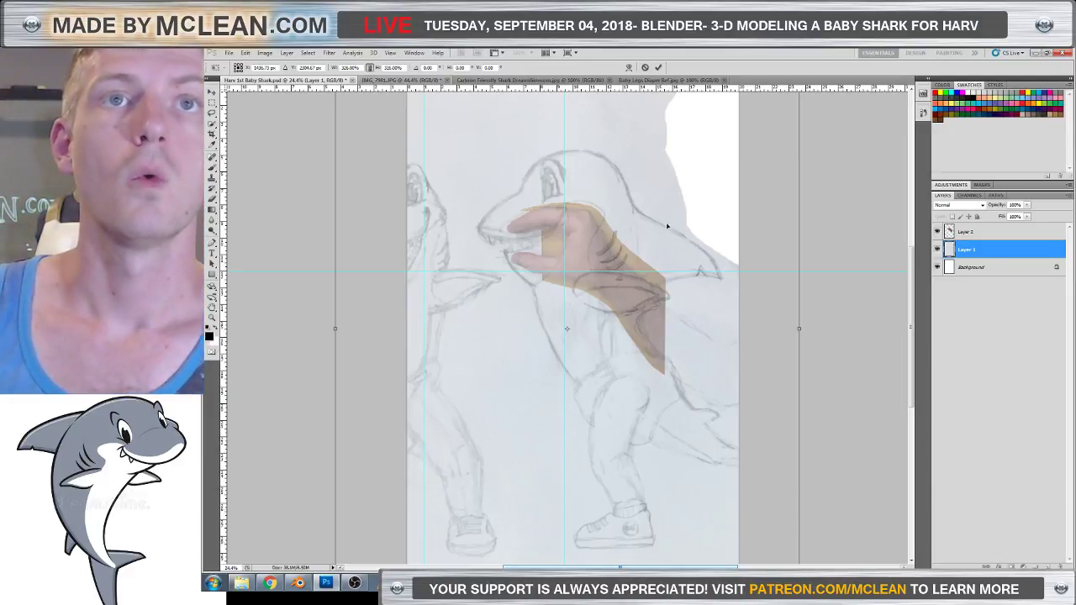
Nudge the transformed sketch down and scale it slightly smaller.
{"action": "left_click_drag", "start_coordinate": [610, 223], "coordinate": [610, 223]}
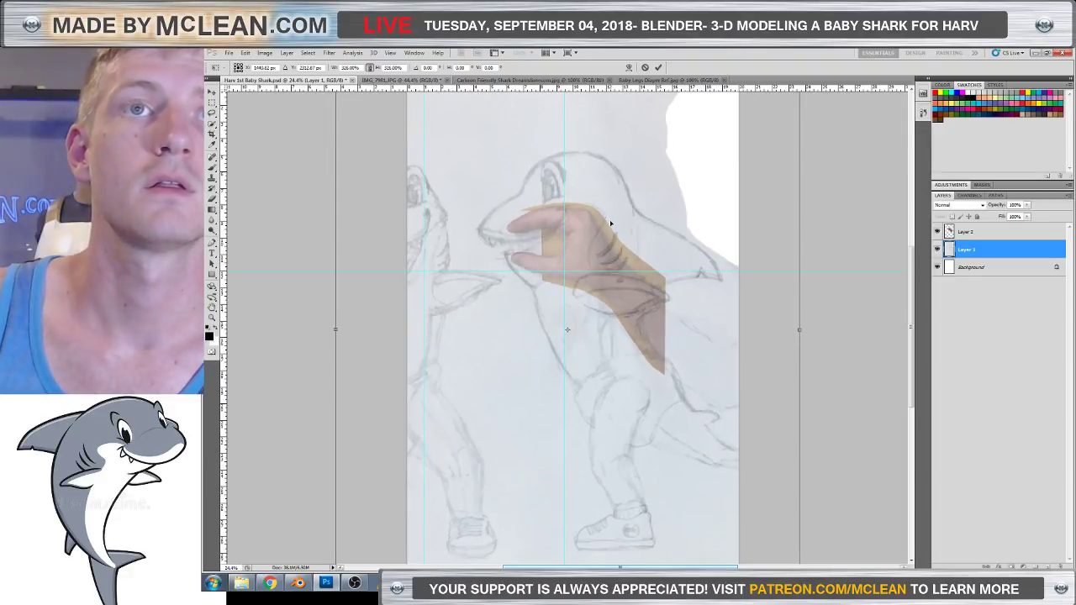
{"action": "scroll", "coordinate": [664, 254], "scroll_direction": "up", "scroll_amount": 2}
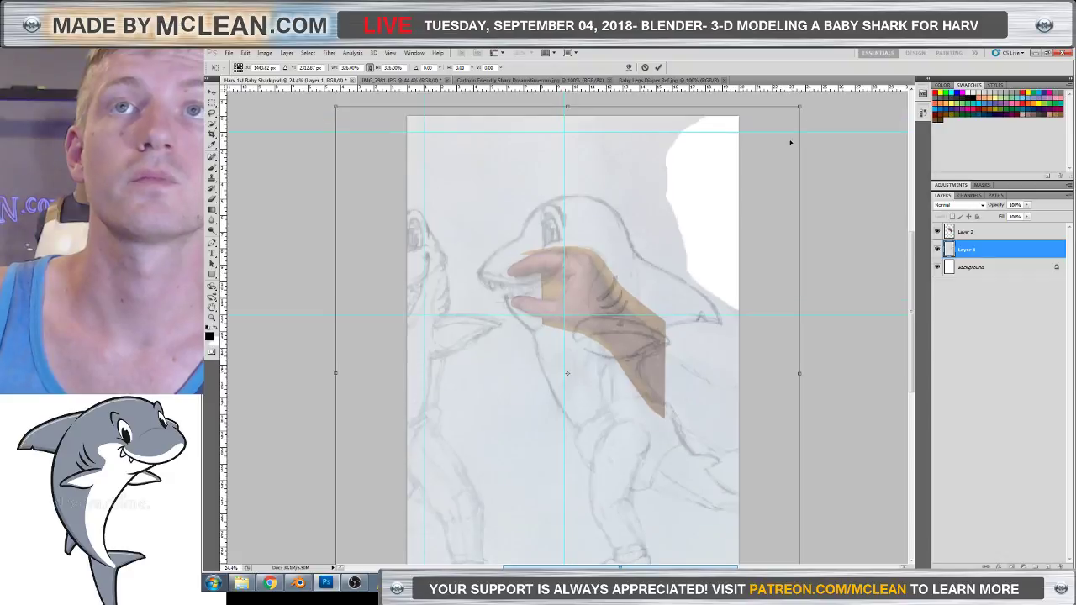
{"action": "left_click_drag", "start_coordinate": [800, 106], "coordinate": [797, 108]}
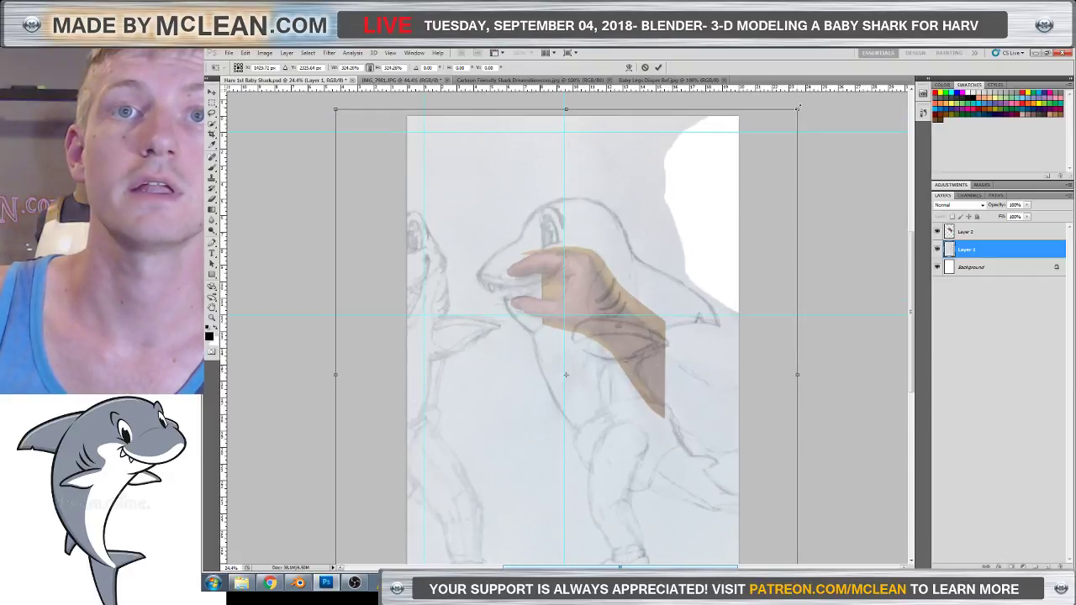
{"action": "scroll", "coordinate": [770, 341], "scroll_direction": "down", "scroll_amount": 3}
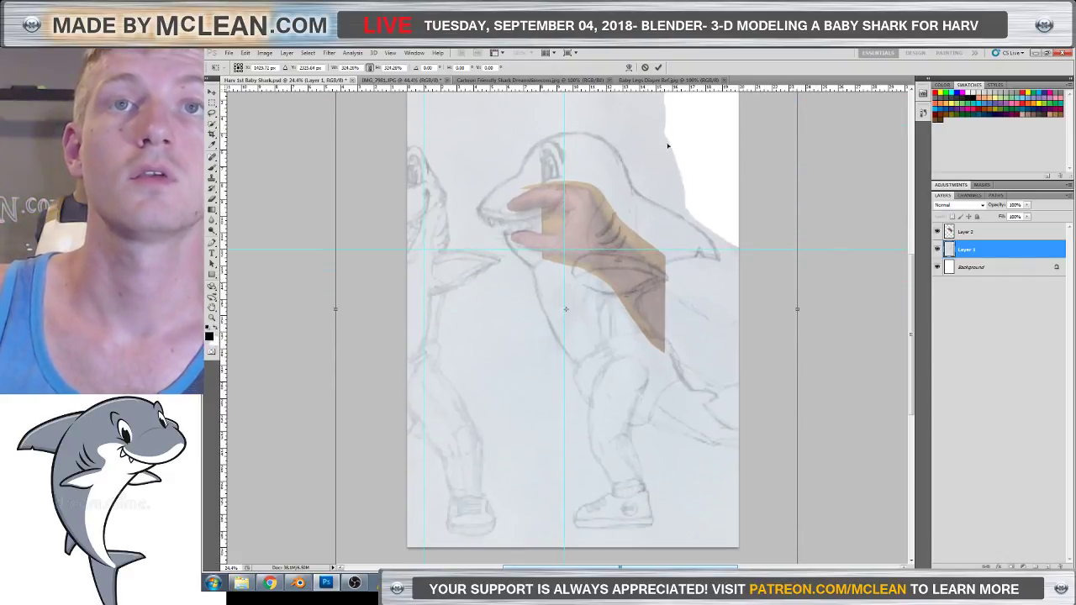
{"action": "scroll", "coordinate": [692, 310], "scroll_direction": "down", "scroll_amount": 3}
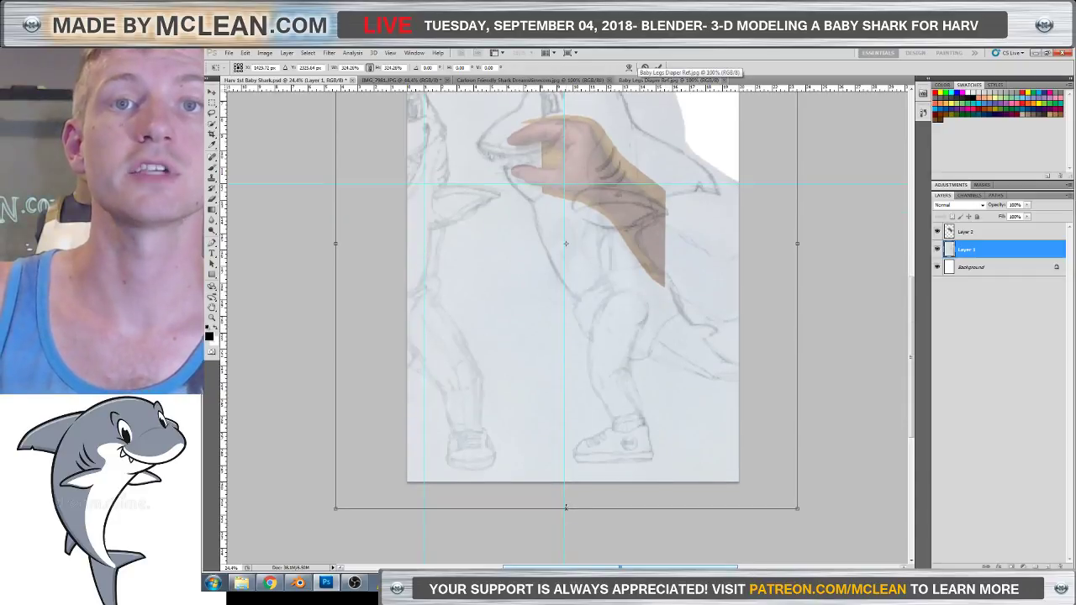
{"action": "scroll", "coordinate": [566, 507], "scroll_direction": "up", "scroll_amount": 3}
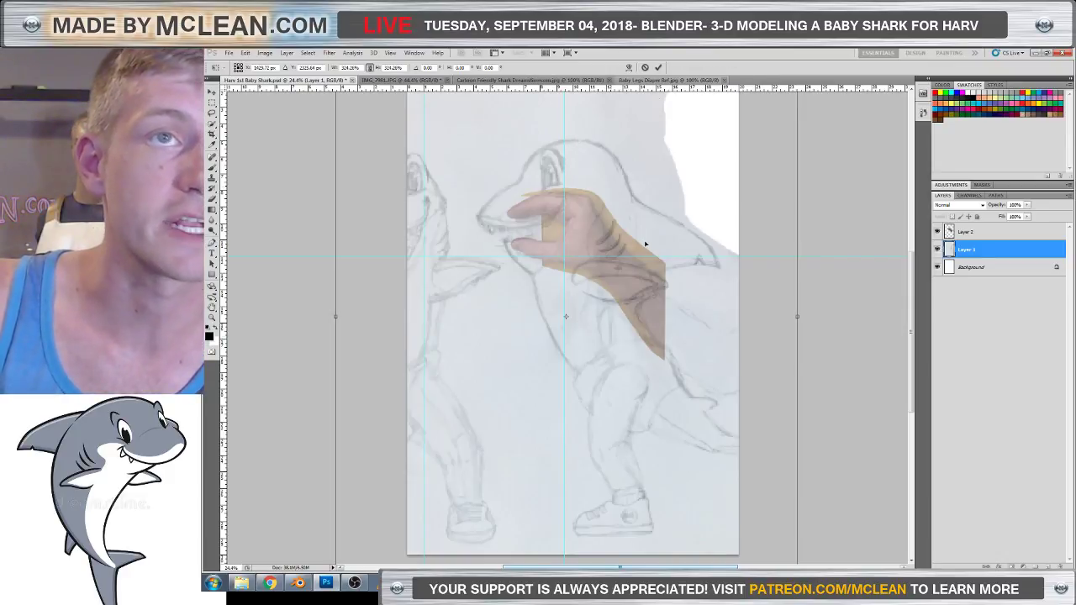
Add a horizontal guide at the ankles, squash the sketch vertically to fit, and apply.
{"action": "left_click_drag", "start_coordinate": [655, 87], "coordinate": [636, 472]}
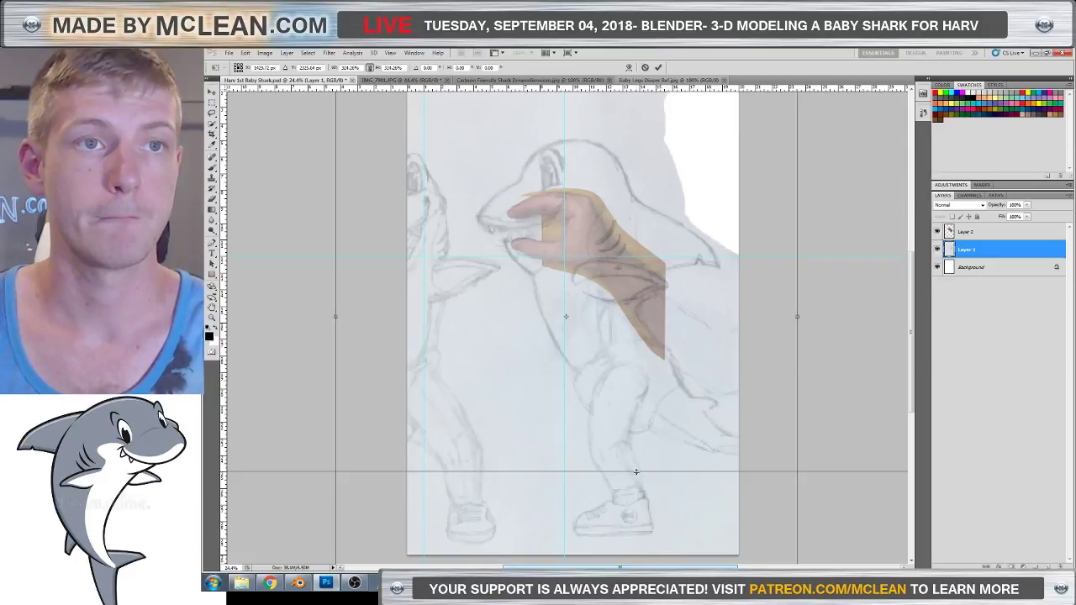
{"action": "left_click_drag", "start_coordinate": [637, 473], "coordinate": [637, 471]}
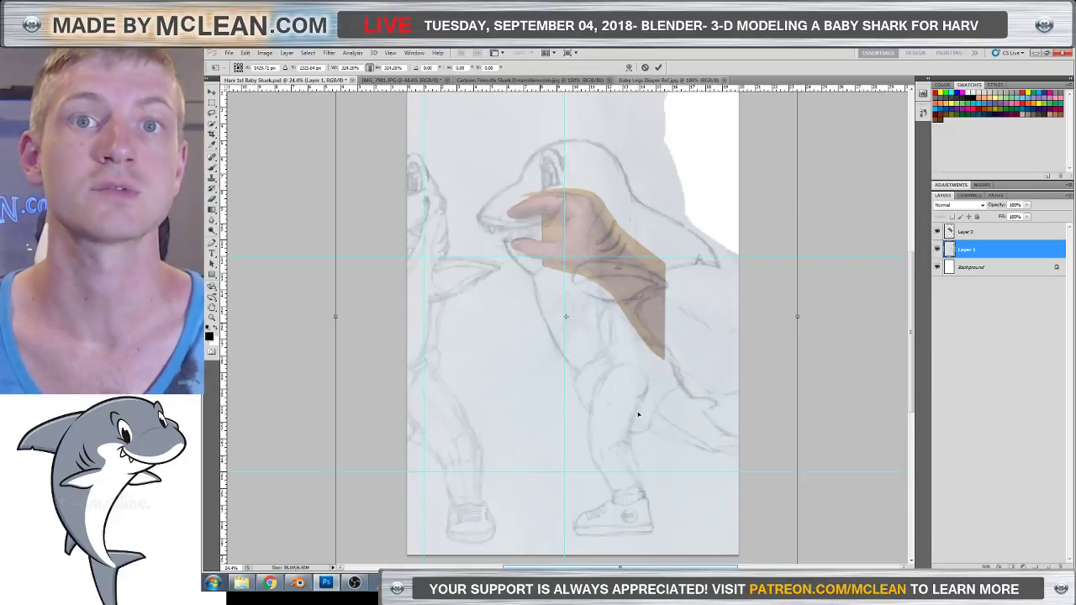
{"action": "scroll", "coordinate": [578, 517], "scroll_direction": "down", "scroll_amount": 2}
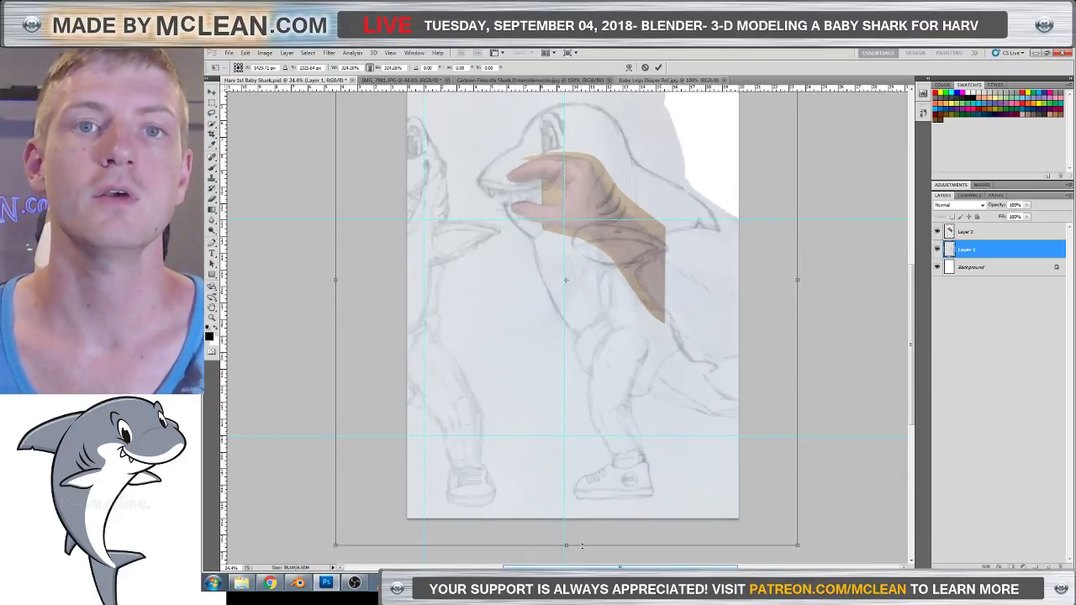
{"action": "mouse_move", "coordinate": [566, 546]}
{"action": "left_mouse_down"}
{"action": "mouse_move", "coordinate": [568, 486]}
{"action": "mouse_move", "coordinate": [560, 536]}
{"action": "left_mouse_up"}
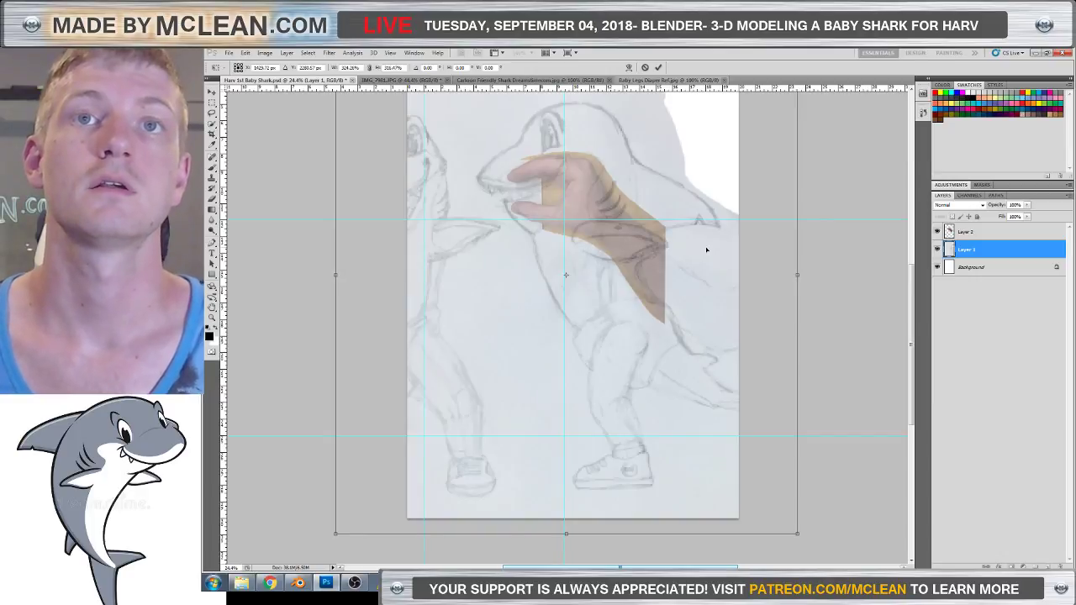
{"action": "key", "text": "Return"}
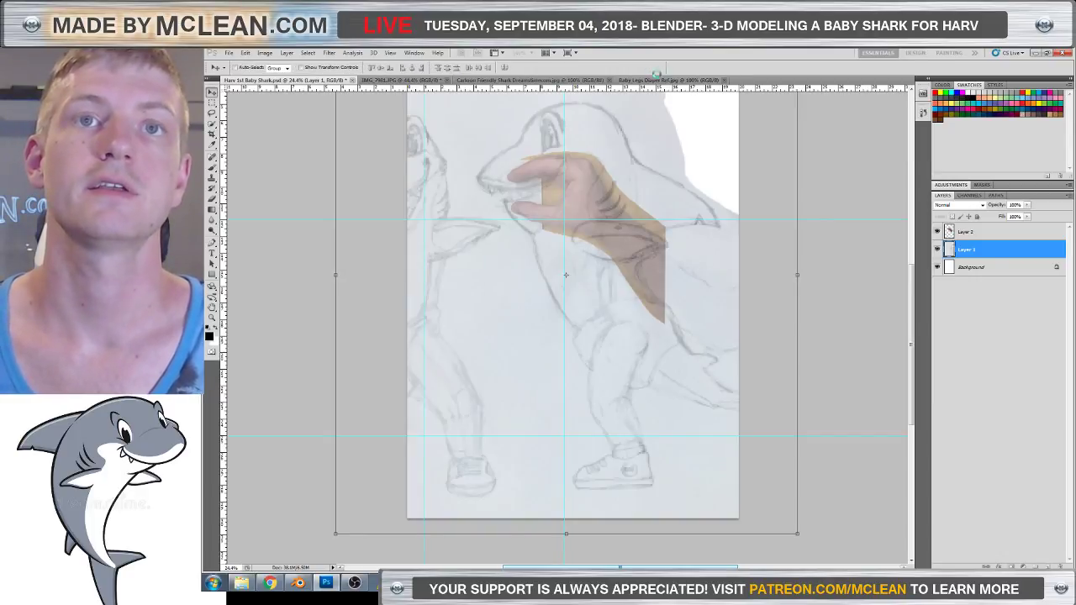
Lasso around the sketch's lower legs, then drop the selection with Ctrl+D.
{"action": "scroll", "coordinate": [735, 357], "scroll_direction": "up", "scroll_amount": 2}
{"action": "scroll", "coordinate": [735, 356], "scroll_direction": "up", "scroll_amount": 2}
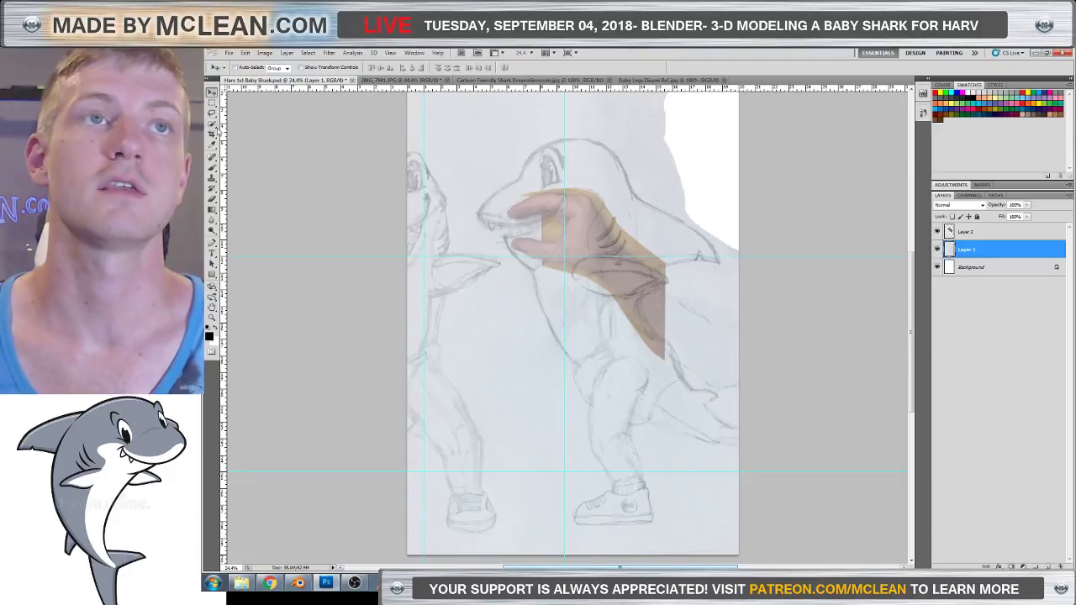
{"action": "left_click", "coordinate": [212, 112]}
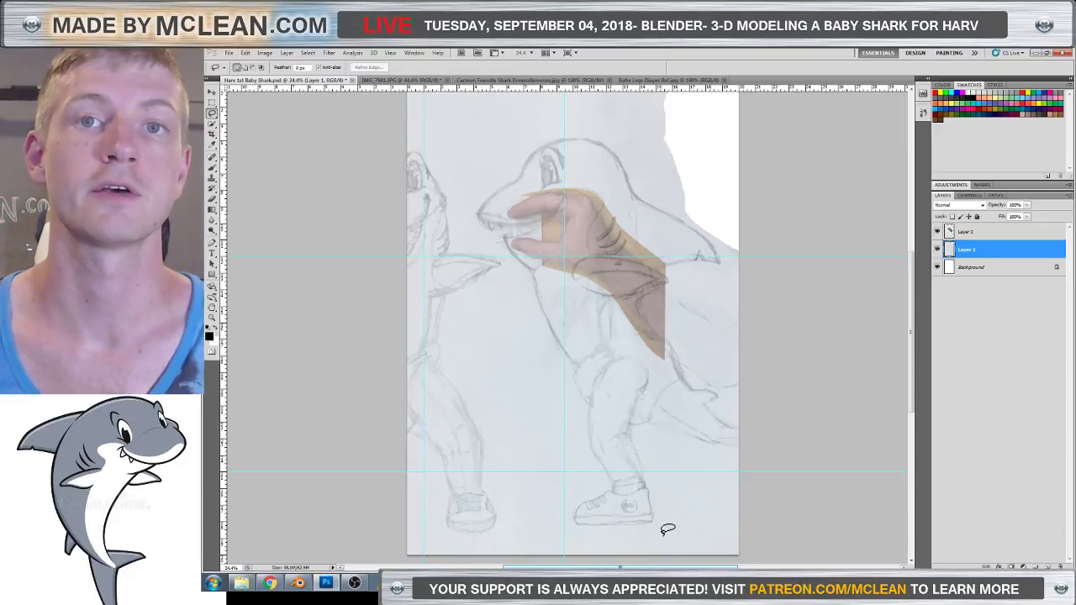
{"action": "mouse_move", "coordinate": [667, 529]}
{"action": "left_mouse_down"}
{"action": "mouse_move", "coordinate": [449, 534]}
{"action": "mouse_move", "coordinate": [433, 516]}
{"action": "mouse_move", "coordinate": [410, 412]}
{"action": "left_mouse_up"}
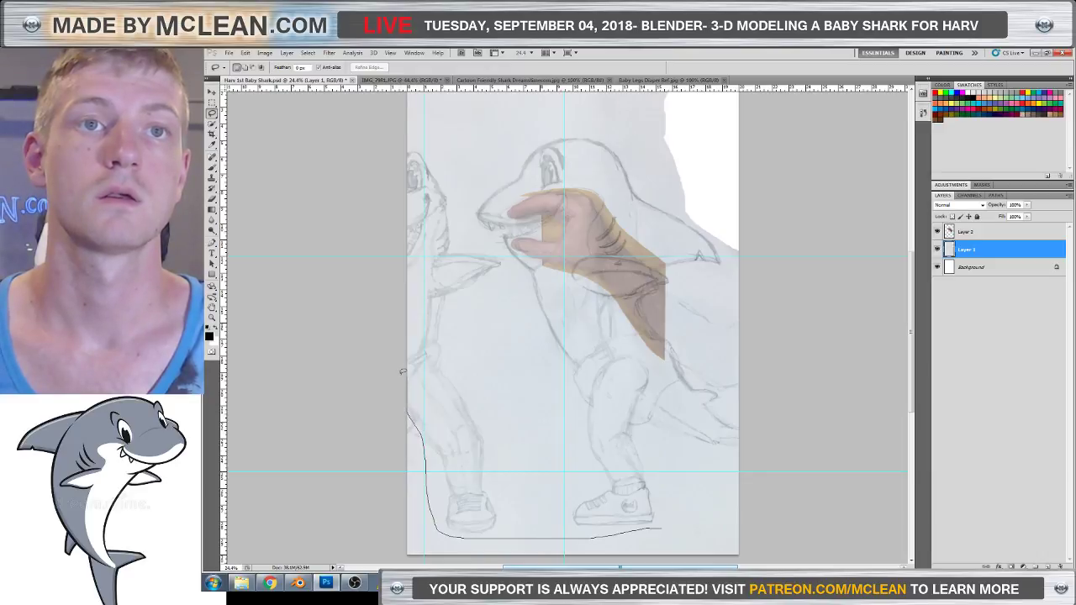
{"action": "left_click_drag", "start_coordinate": [402, 371], "coordinate": [403, 369]}
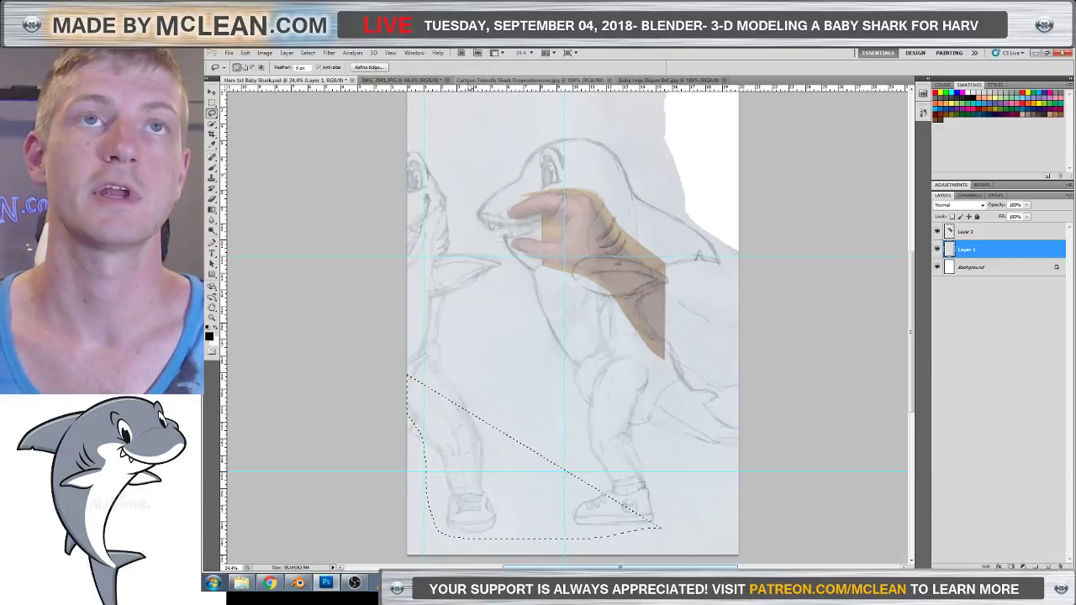
{"action": "key", "text": "ctrl+d"}
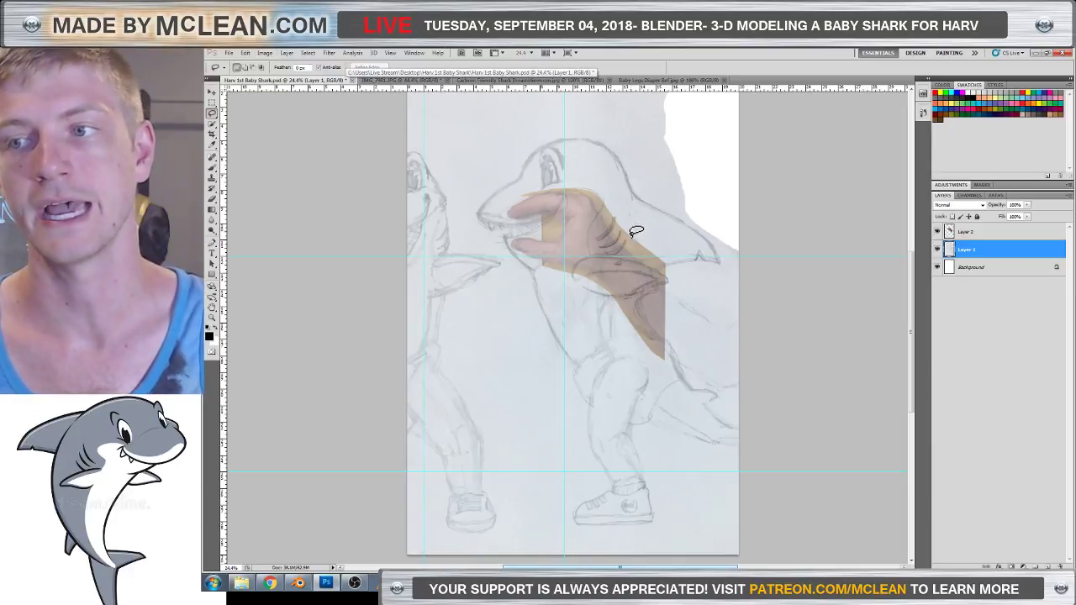
{"action": "left_click", "coordinate": [266, 53]}
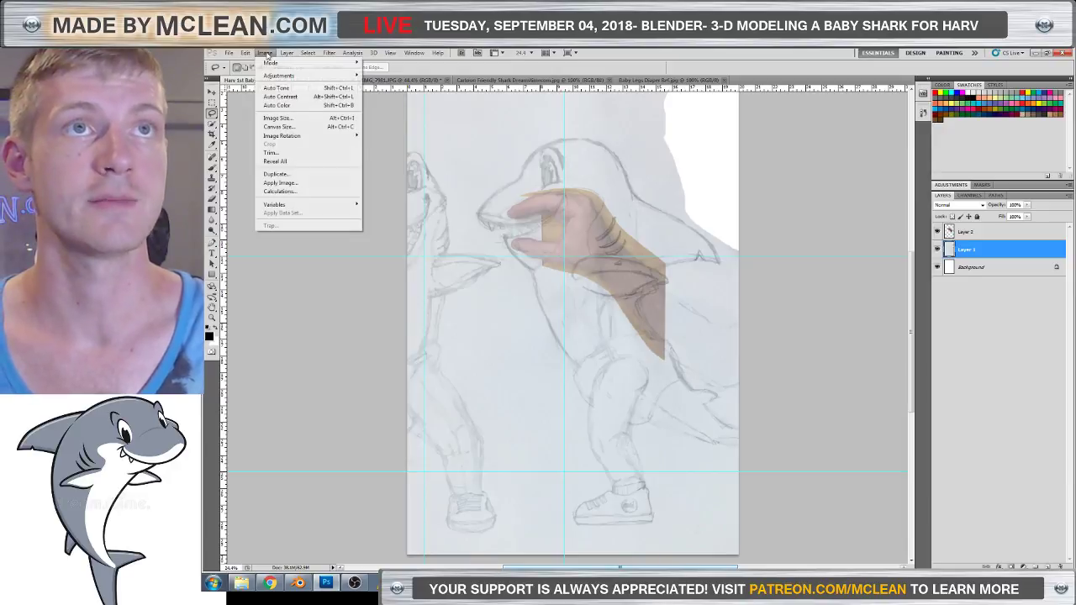
Widen the canvas to 40 inches in Canvas Size, anchored to add side space.
{"action": "left_click", "coordinate": [279, 126]}
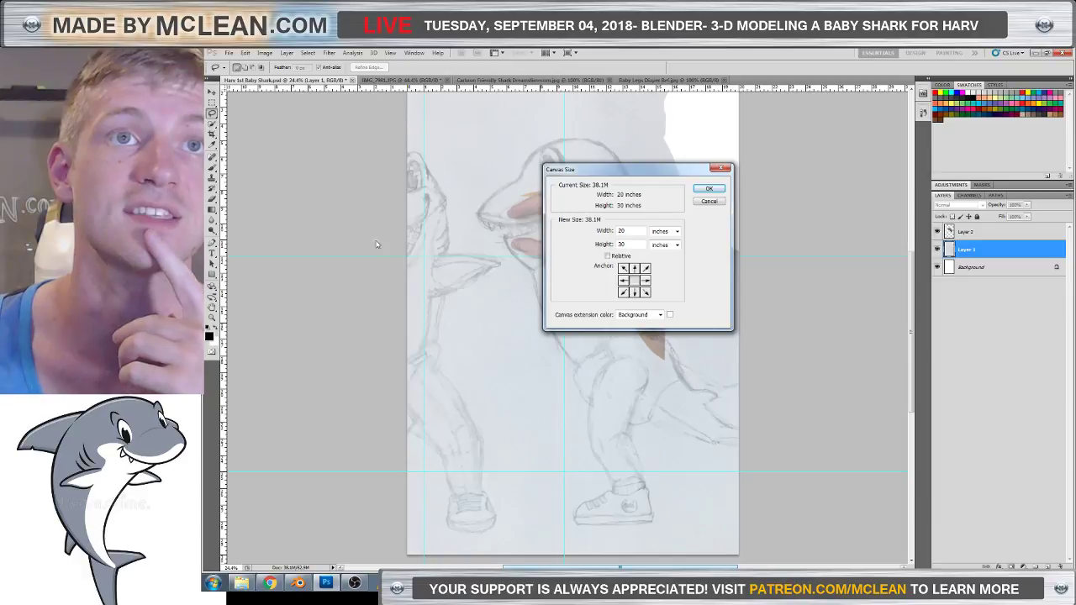
{"action": "left_click", "coordinate": [645, 281]}
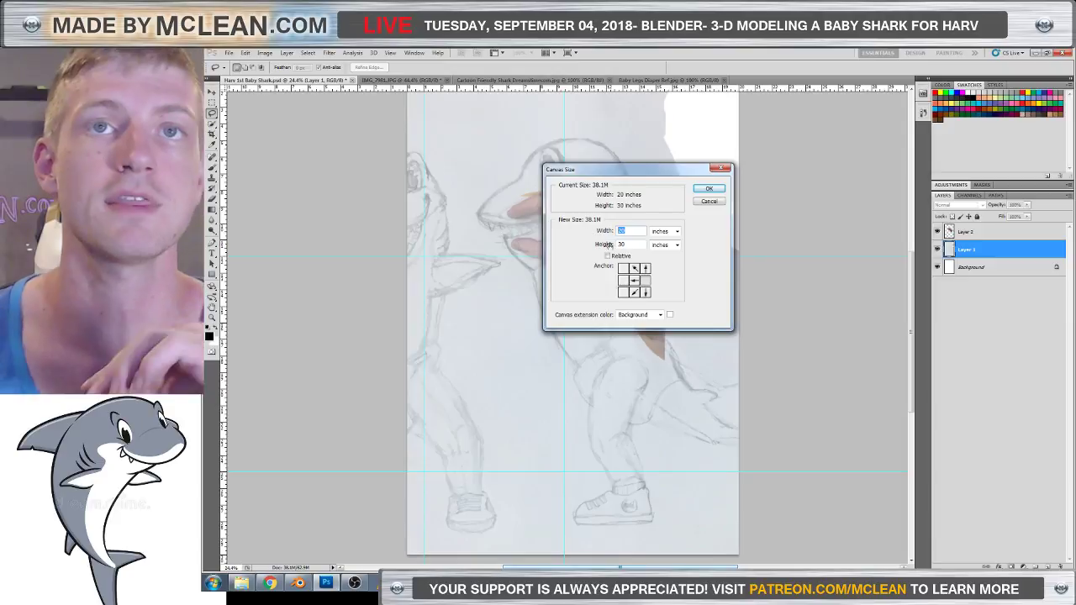
{"action": "type", "text": "40"}
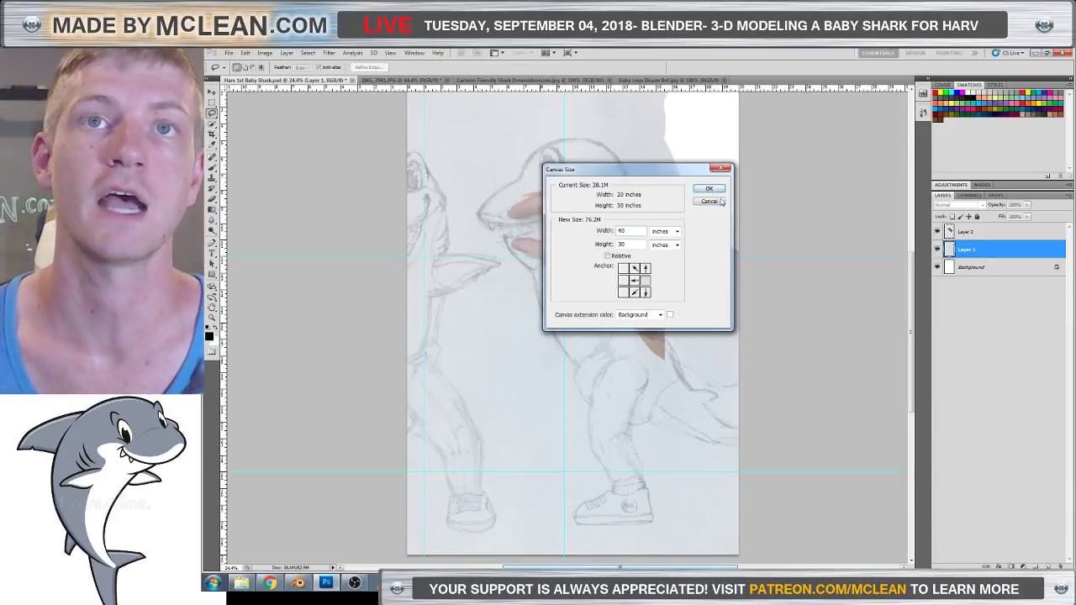
{"action": "left_click", "coordinate": [709, 189]}
{"action": "scroll", "coordinate": [695, 275], "scroll_direction": "right", "scroll_amount": 2, "text": "ctrl"}
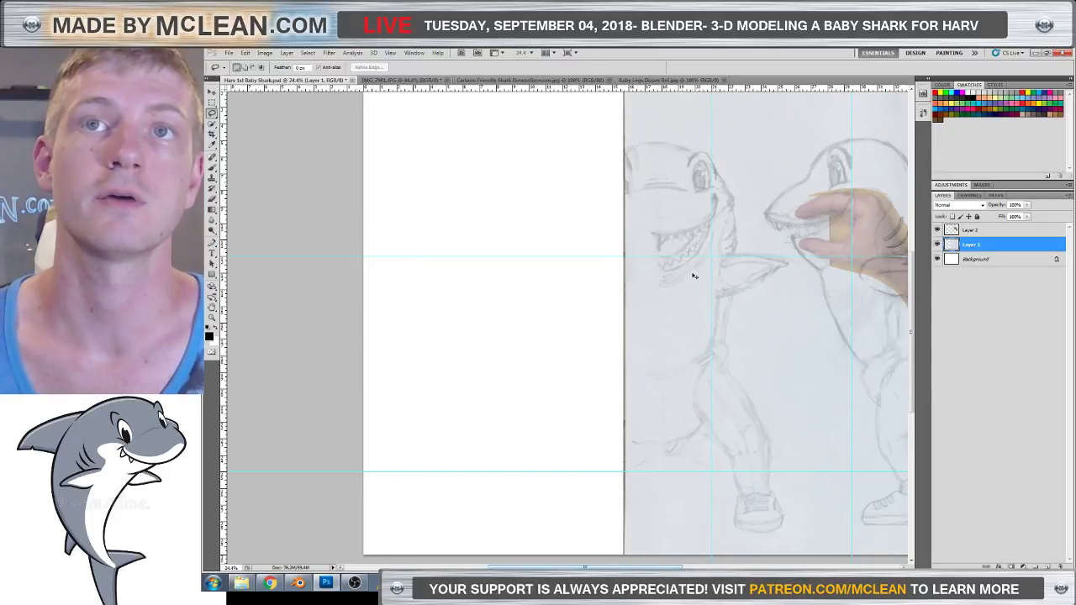
{"action": "scroll", "coordinate": [694, 276], "scroll_direction": "right", "scroll_amount": 3, "text": "ctrl"}
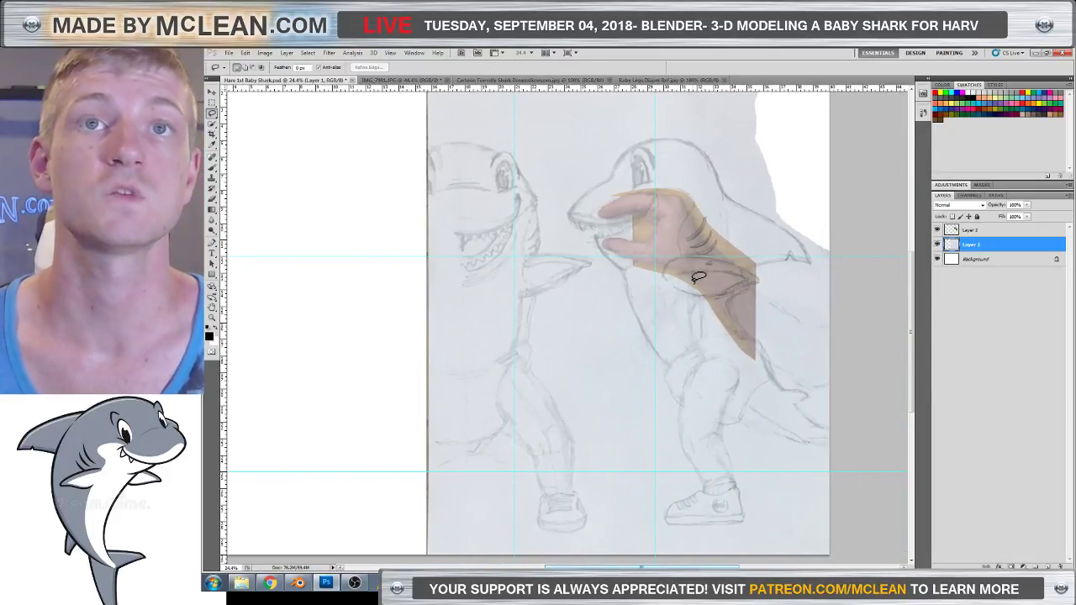
{"action": "scroll", "coordinate": [698, 277], "scroll_direction": "right", "scroll_amount": 1, "text": "ctrl"}
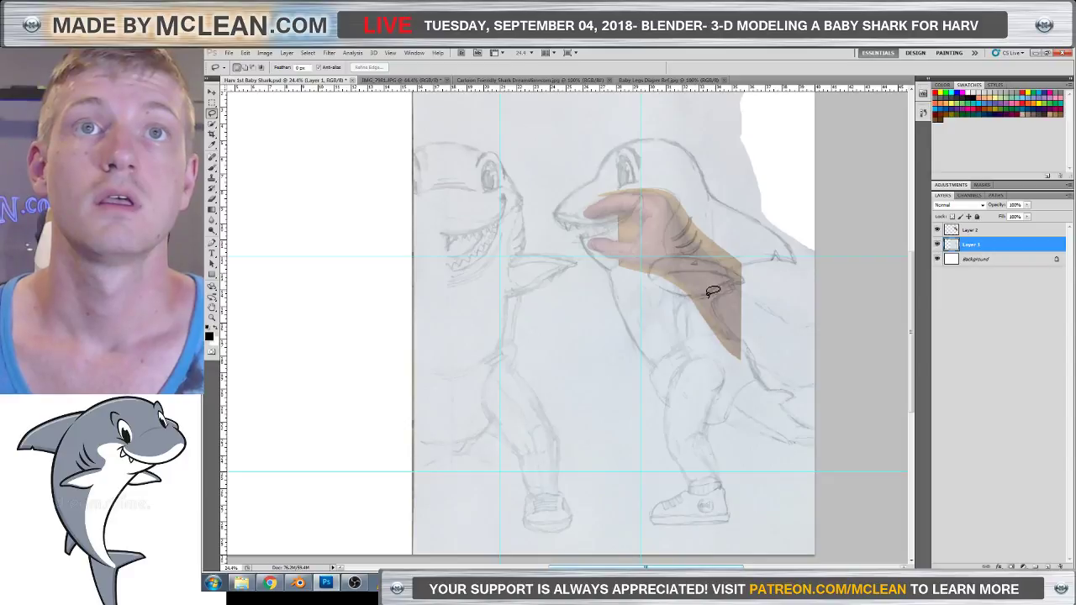
{"action": "scroll", "coordinate": [703, 284], "scroll_direction": "right", "scroll_amount": 1, "text": "ctrl"}
{"action": "scroll", "coordinate": [703, 285], "scroll_direction": "left", "scroll_amount": 1, "text": "ctrl"}
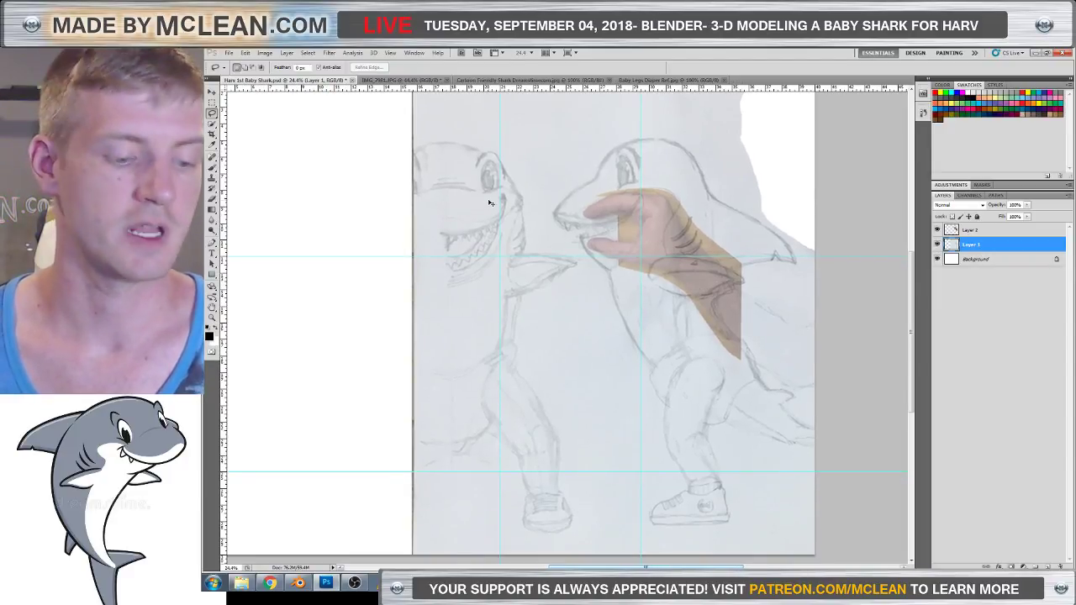
{"action": "scroll", "coordinate": [493, 202], "scroll_direction": "right", "scroll_amount": 3, "text": "ctrl"}
{"action": "scroll", "coordinate": [437, 322], "scroll_direction": "left", "scroll_amount": 2, "text": "ctrl"}
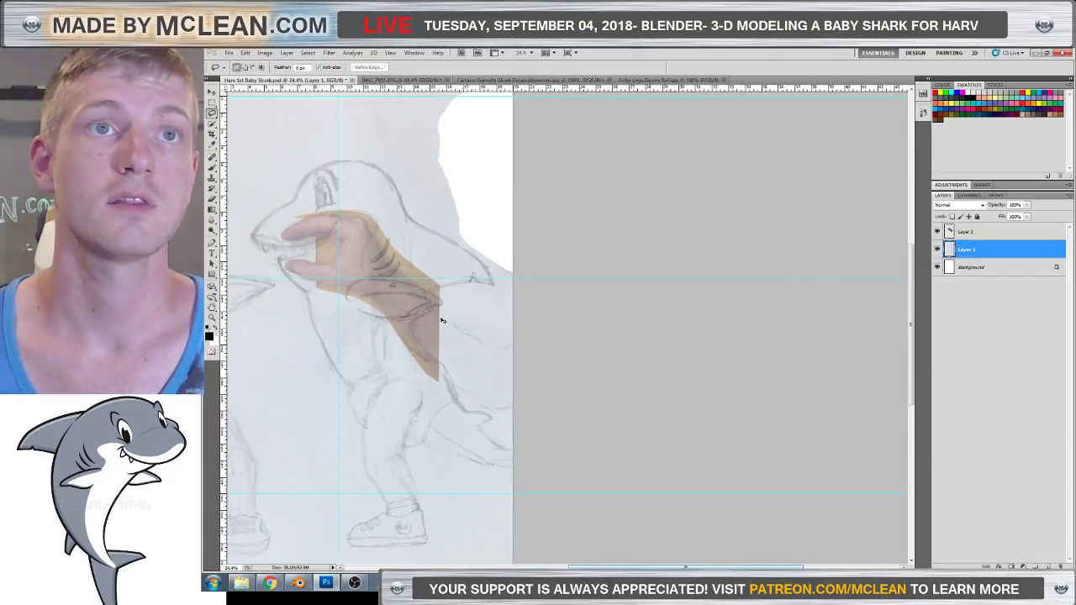
{"action": "scroll", "coordinate": [437, 322], "scroll_direction": "left", "scroll_amount": 1, "text": "ctrl"}
Reapply a 40-inch canvas width, then begin lassoing around the right leg.
{"action": "left_click", "coordinate": [265, 52]}
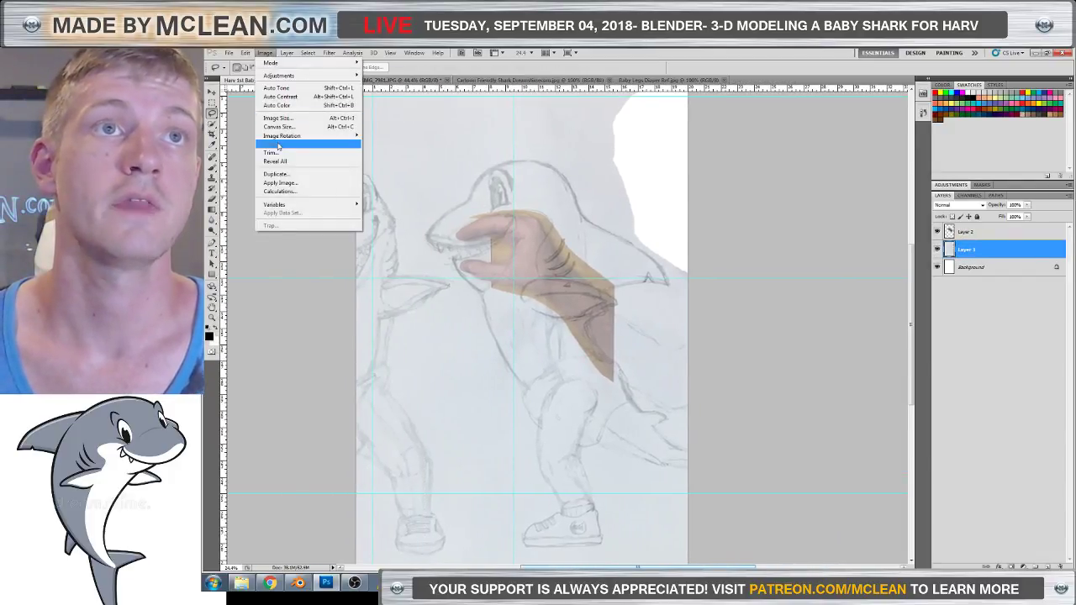
{"action": "left_click", "coordinate": [278, 127]}
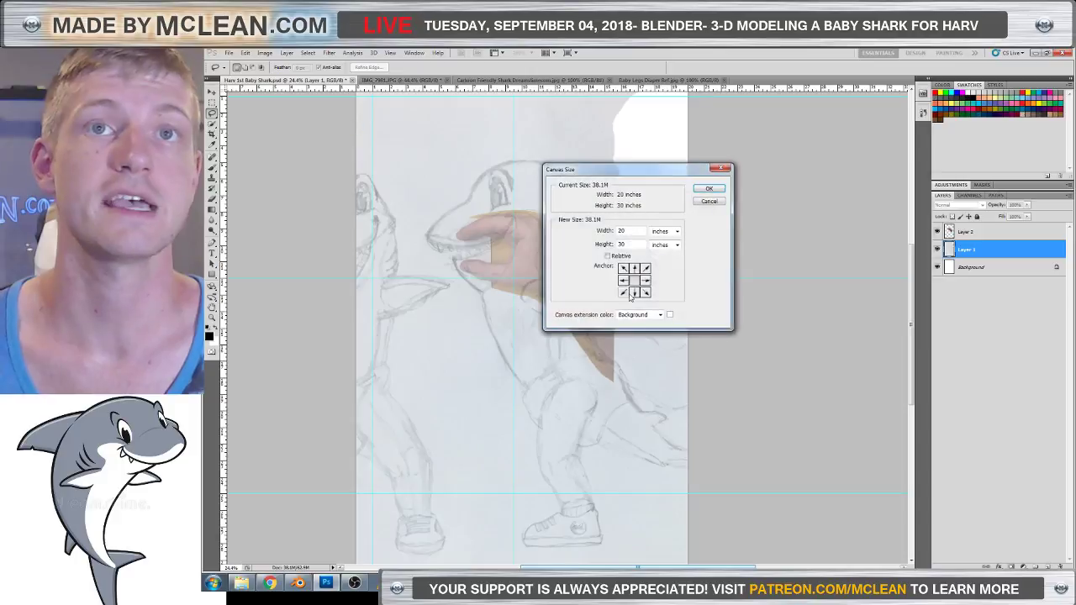
{"action": "type", "text": "40"}
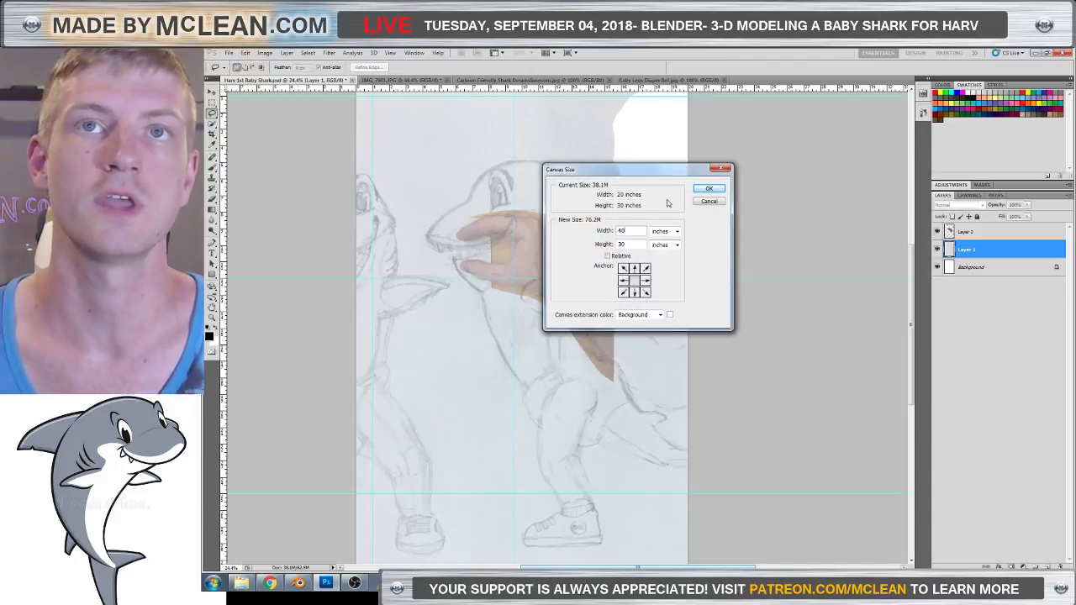
{"action": "left_click", "coordinate": [708, 190]}
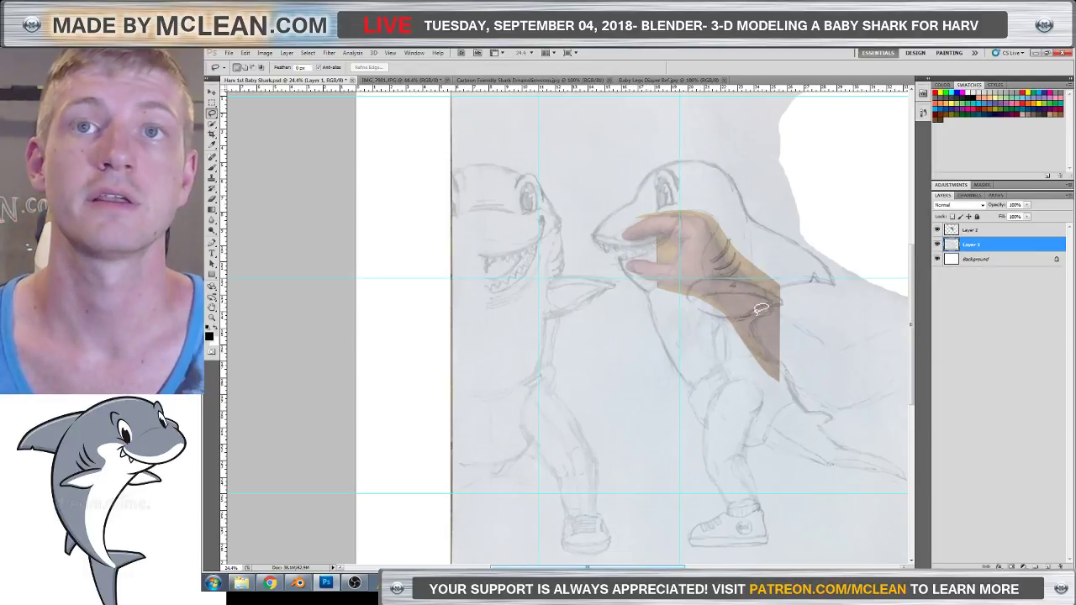
{"action": "scroll", "coordinate": [754, 311], "scroll_direction": "right", "scroll_amount": 3, "text": "ctrl"}
{"action": "scroll", "coordinate": [753, 311], "scroll_direction": "right", "scroll_amount": 1, "text": "ctrl"}
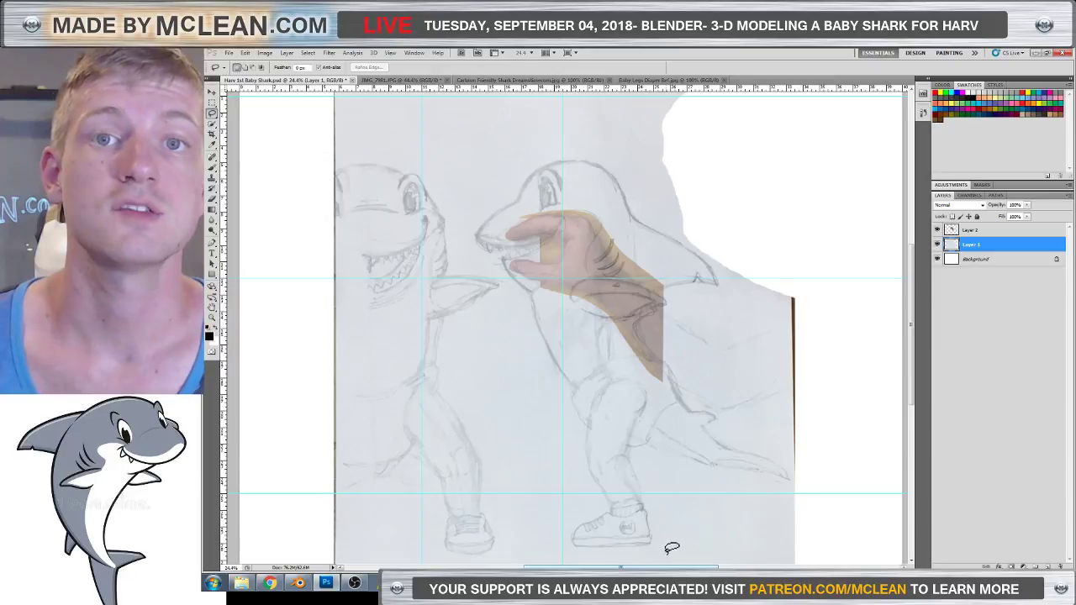
{"action": "left_click_drag", "start_coordinate": [666, 560], "coordinate": [664, 486]}
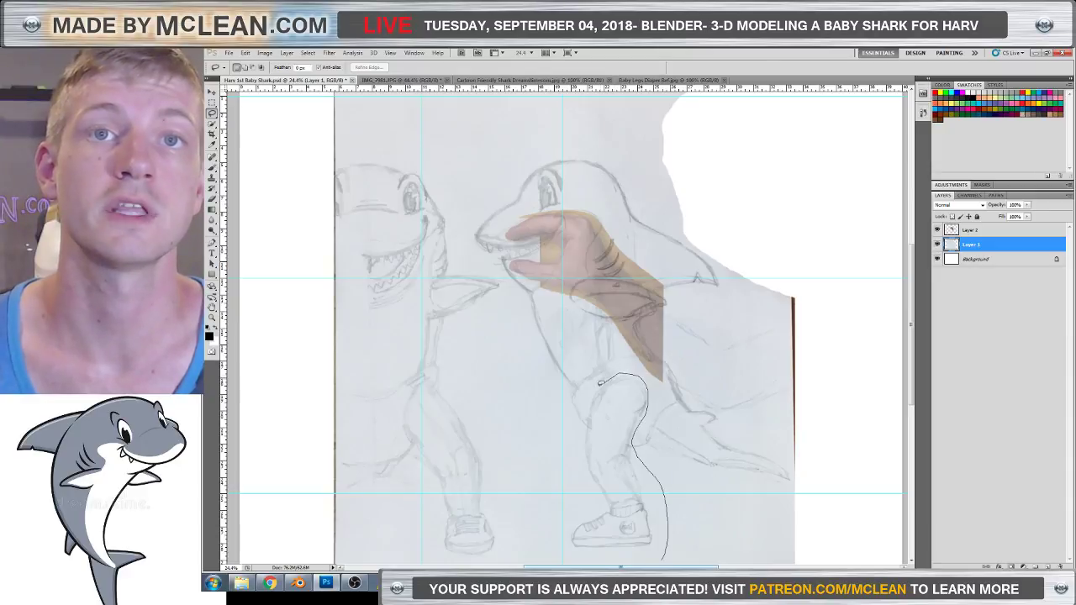
Finish the leg selection, cut it out, and paste it as Layer 3 under Free Transform.
{"action": "mouse_move", "coordinate": [584, 404]}
{"action": "left_mouse_down"}
{"action": "mouse_move", "coordinate": [580, 479]}
{"action": "mouse_move", "coordinate": [537, 467]}
{"action": "mouse_move", "coordinate": [473, 399]}
{"action": "mouse_move", "coordinate": [432, 375]}
{"action": "mouse_move", "coordinate": [395, 415]}
{"action": "mouse_move", "coordinate": [434, 485]}
{"action": "mouse_move", "coordinate": [437, 535]}
{"action": "mouse_move", "coordinate": [450, 553]}
{"action": "mouse_move", "coordinate": [664, 557]}
{"action": "left_mouse_up"}
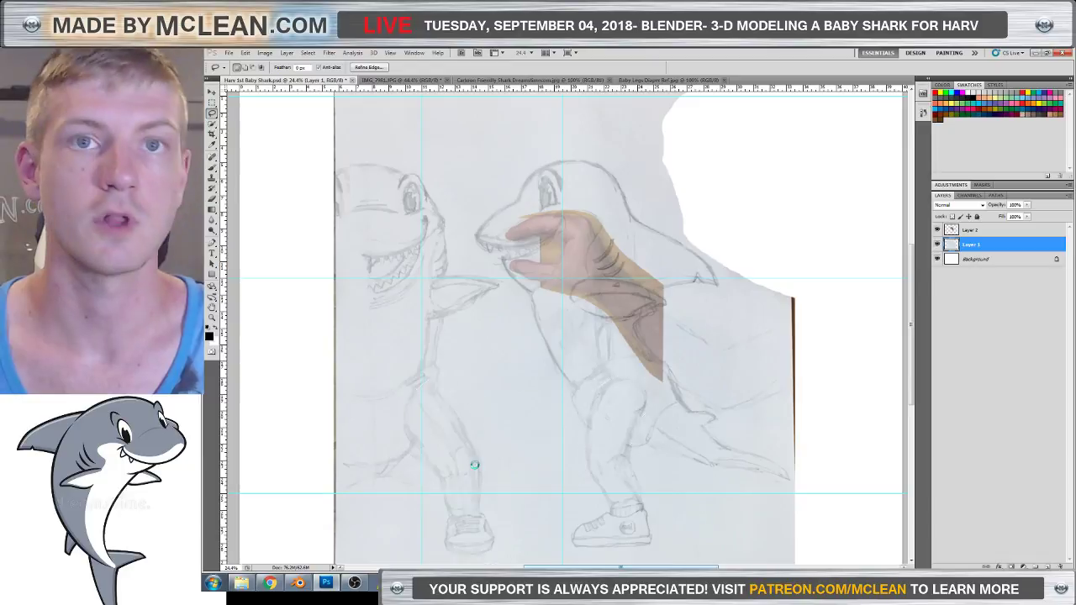
{"action": "key", "text": "Delete"}
{"action": "key", "text": "ctrl+d"}
{"action": "key", "text": "ctrl+v"}
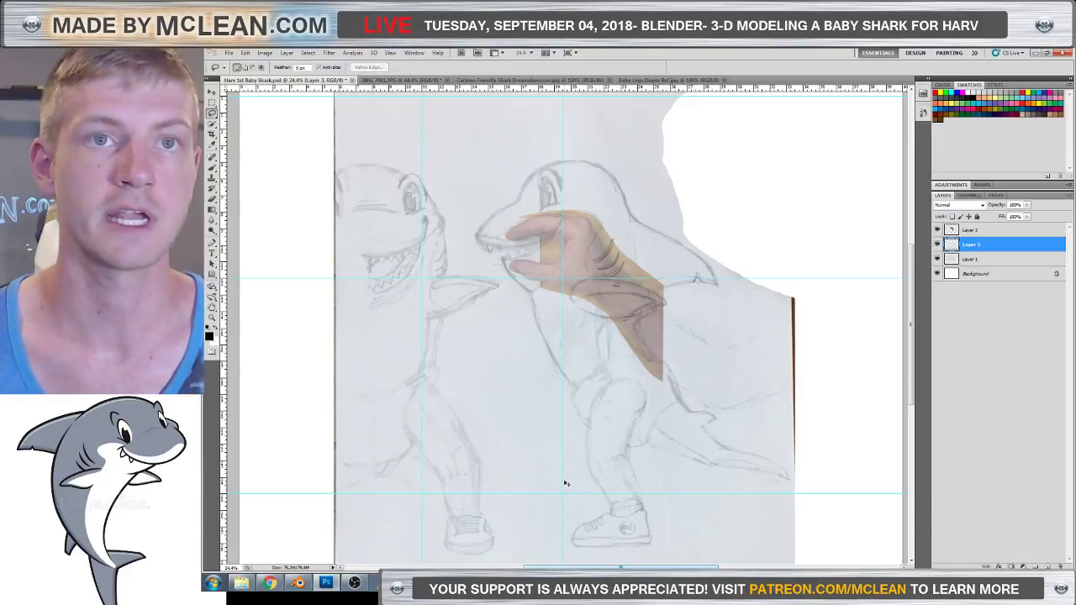
{"action": "key", "text": "ctrl+t"}
{"action": "scroll", "coordinate": [563, 481], "scroll_direction": "down", "scroll_amount": 3}
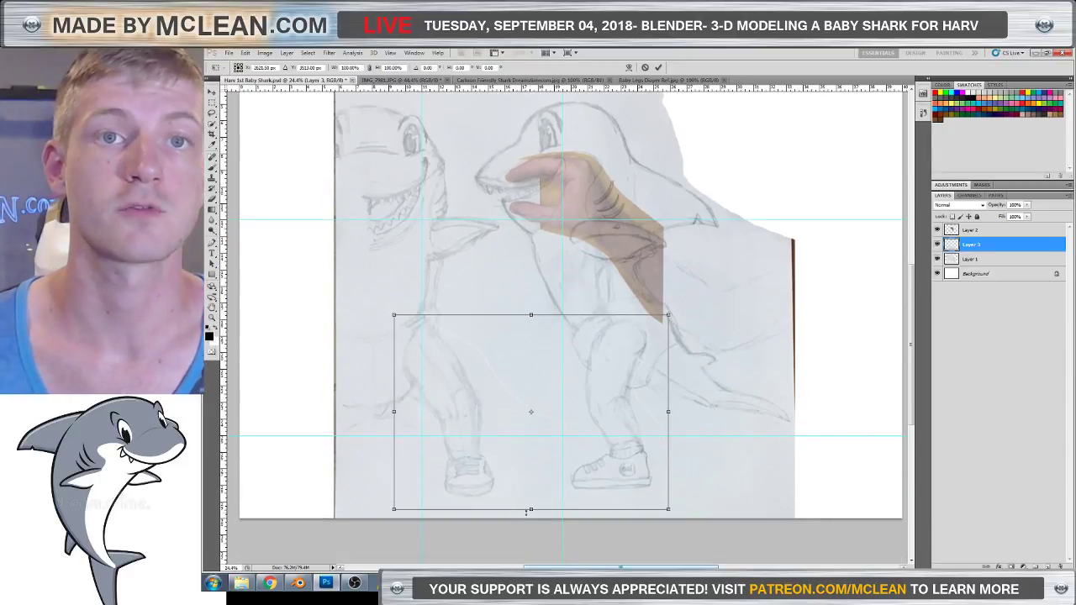
Squash Layer 3's legs vertically, nudge the top edge down, and commit the transform.
{"action": "left_click_drag", "start_coordinate": [531, 509], "coordinate": [548, 449]}
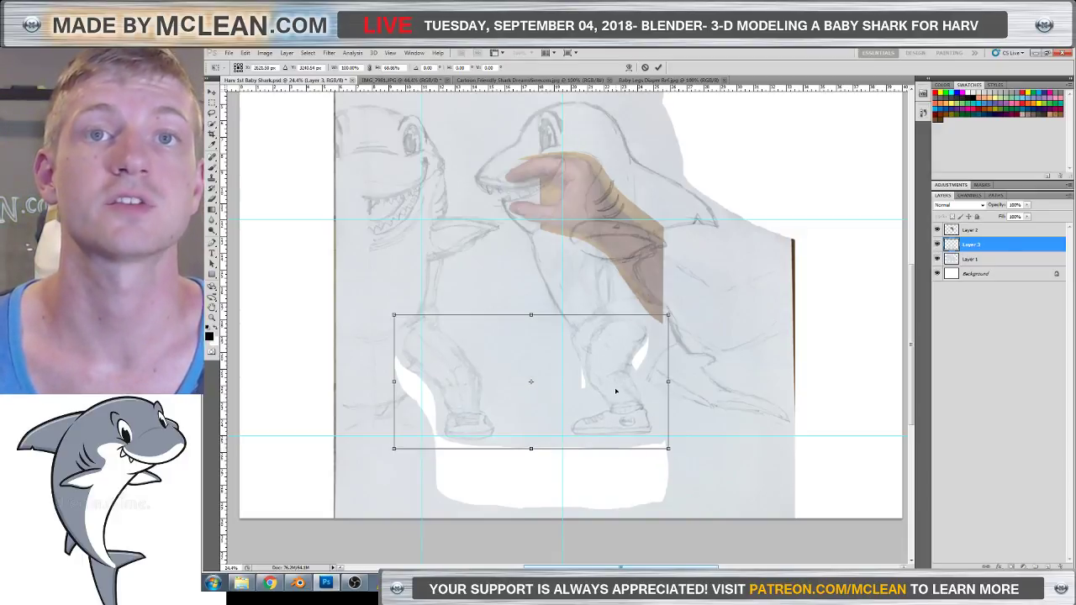
{"action": "left_click_drag", "start_coordinate": [530, 448], "coordinate": [530, 450]}
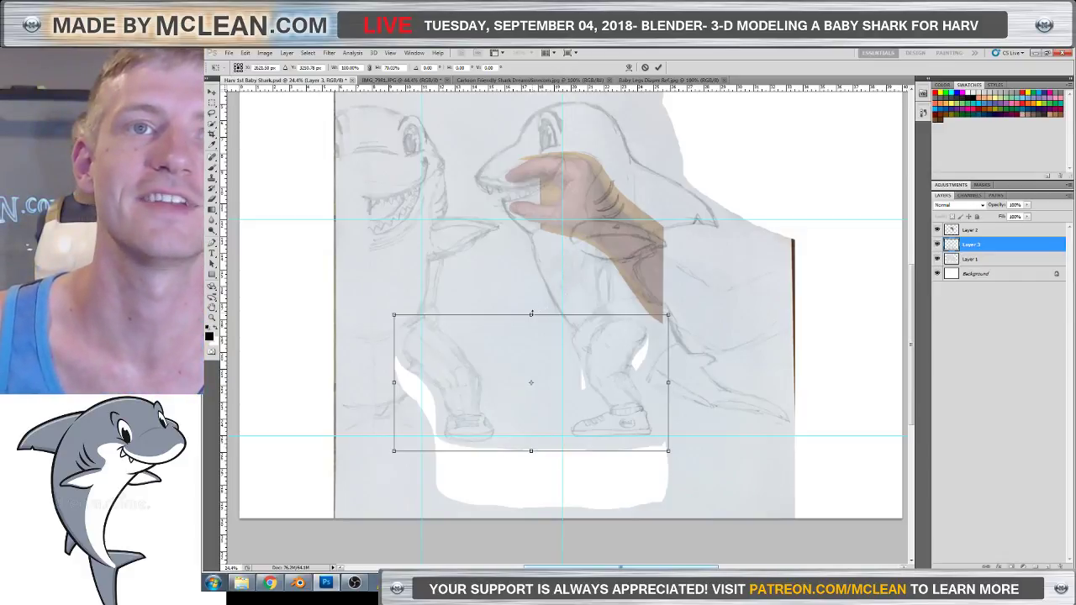
{"action": "left_click_drag", "start_coordinate": [530, 314], "coordinate": [530, 317]}
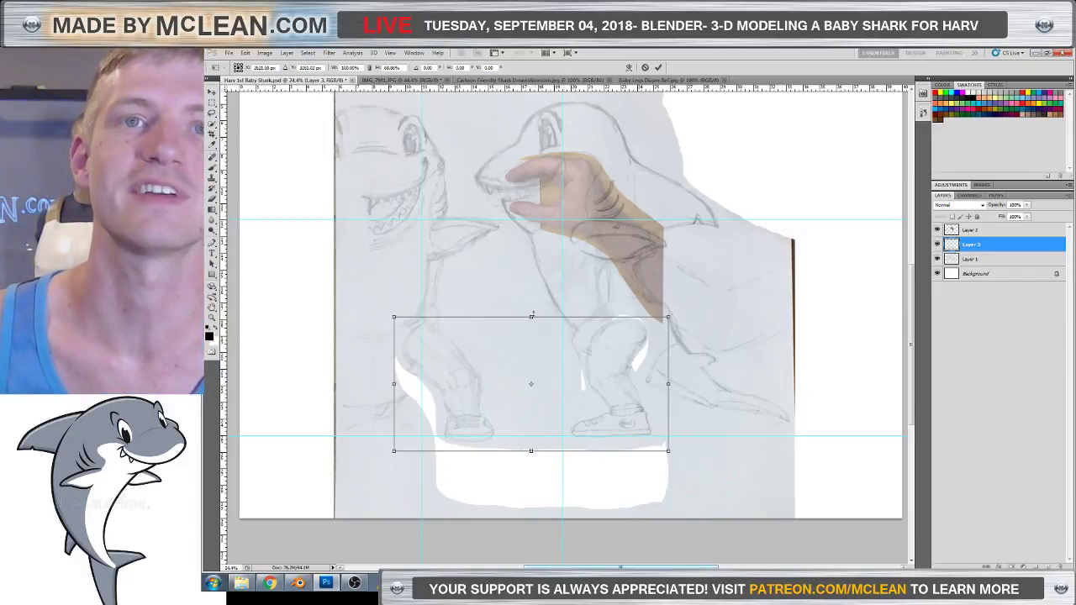
{"action": "left_click", "coordinate": [659, 68]}
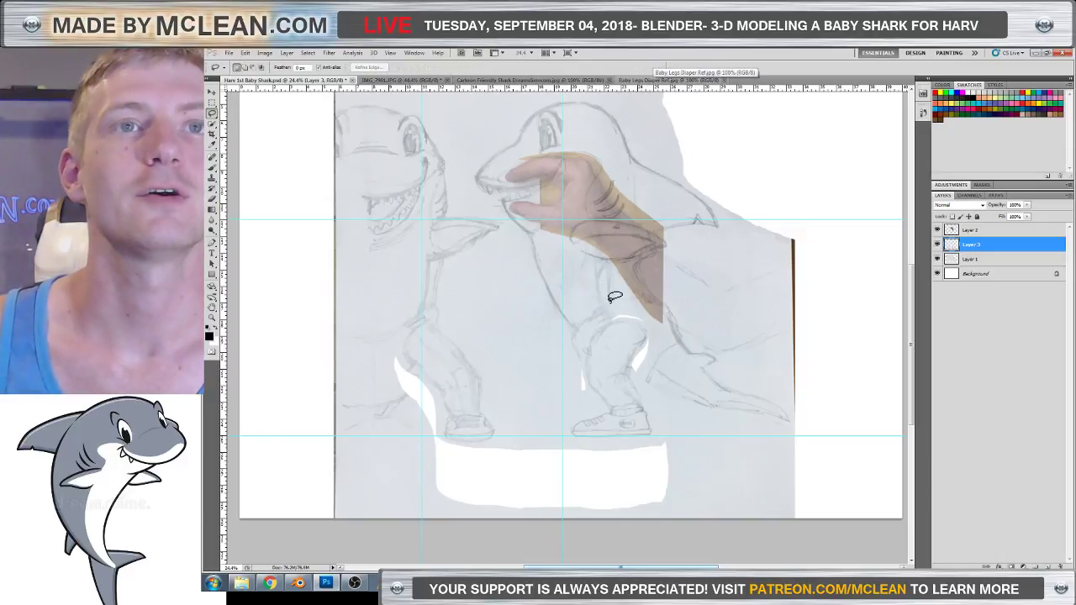
{"action": "scroll", "coordinate": [548, 309], "scroll_direction": "up", "scroll_amount": 3}
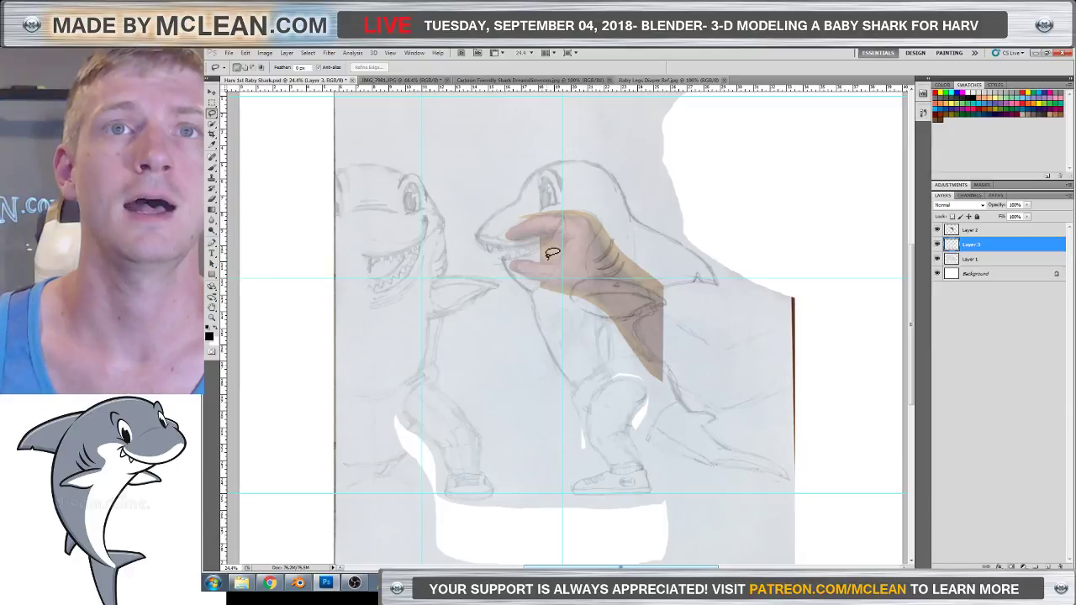
Select Layers 1, 2 and 3 and merge them into a single Layer 2.
{"action": "left_click", "coordinate": [974, 259]}
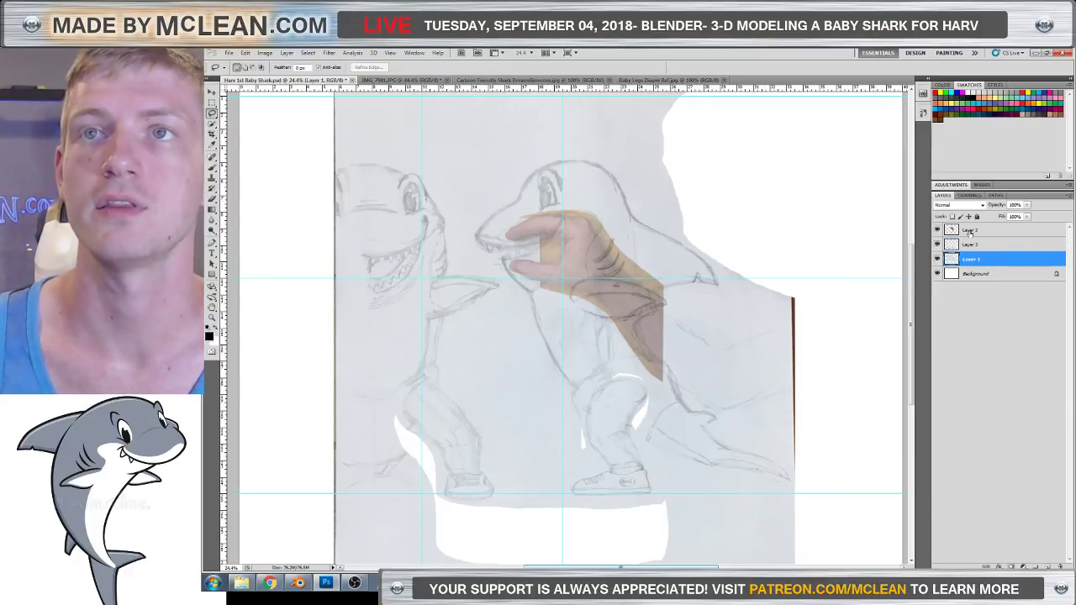
{"action": "left_click", "coordinate": [969, 231], "text": "shift"}
{"action": "left_click", "coordinate": [265, 53]}
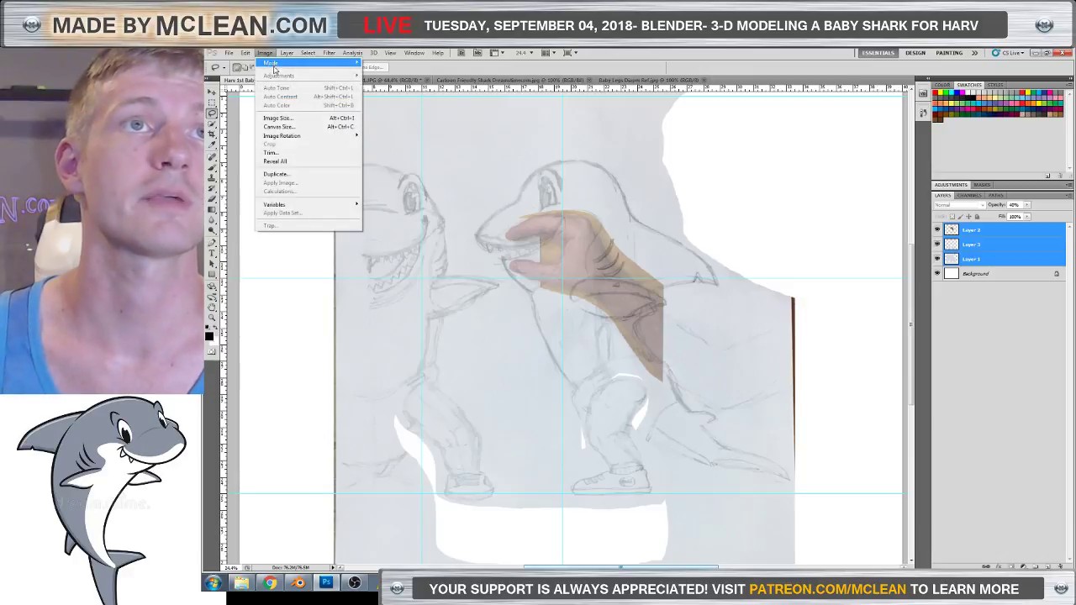
{"action": "left_click", "coordinate": [267, 55]}
{"action": "right_click", "coordinate": [982, 232]}
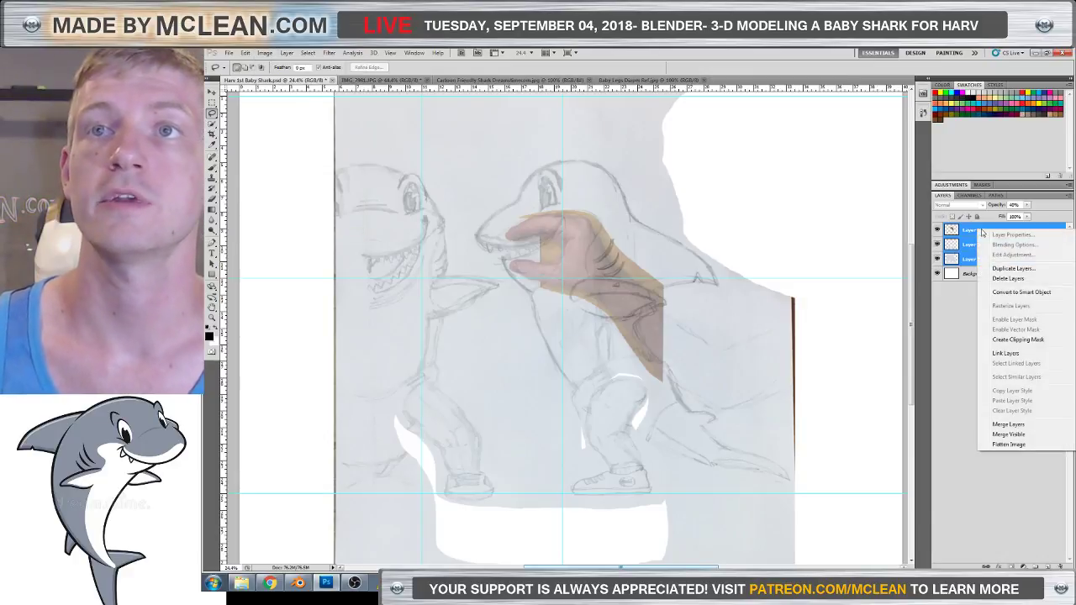
{"action": "left_click", "coordinate": [1009, 424]}
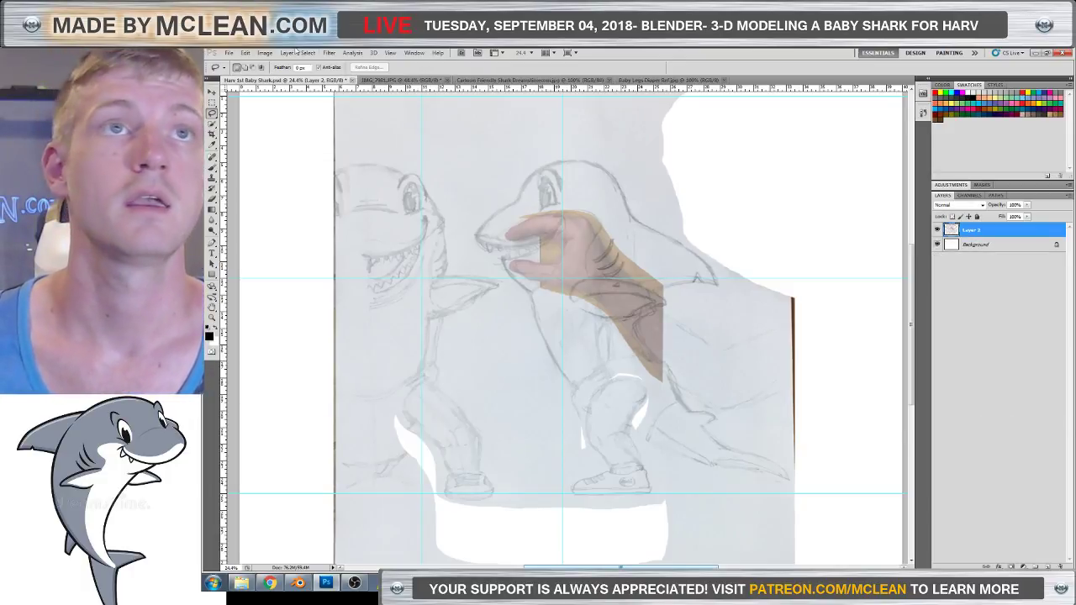
{"action": "left_click", "coordinate": [265, 52]}
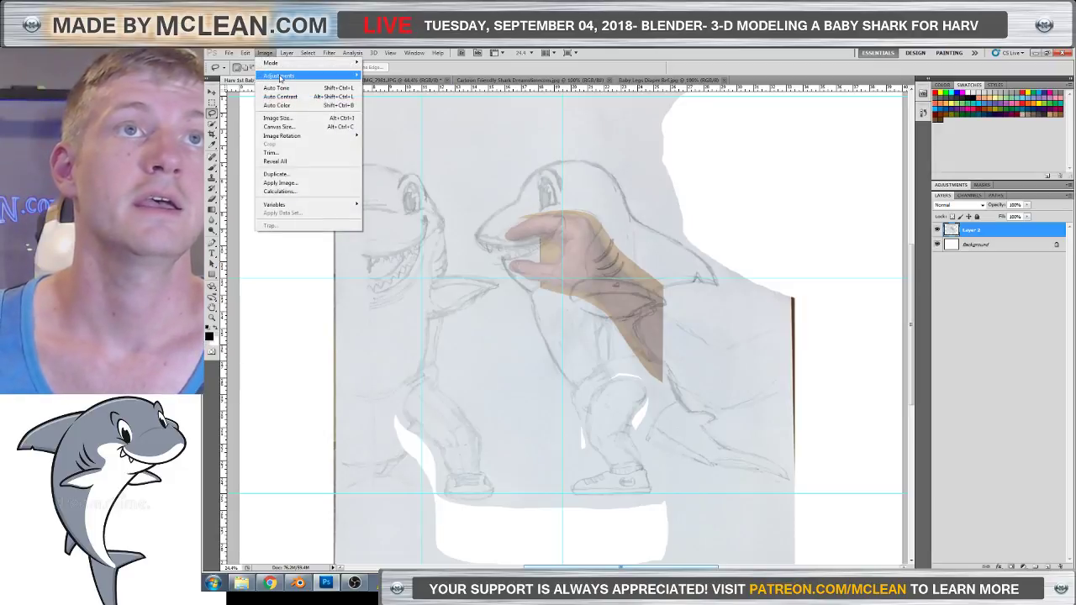
Apply Brightness/Contrast to Layer 2 with brightness 58 and contrast raised to about 100.
{"action": "mouse_move", "coordinate": [280, 77]}
{"action": "left_click", "coordinate": [391, 75]}
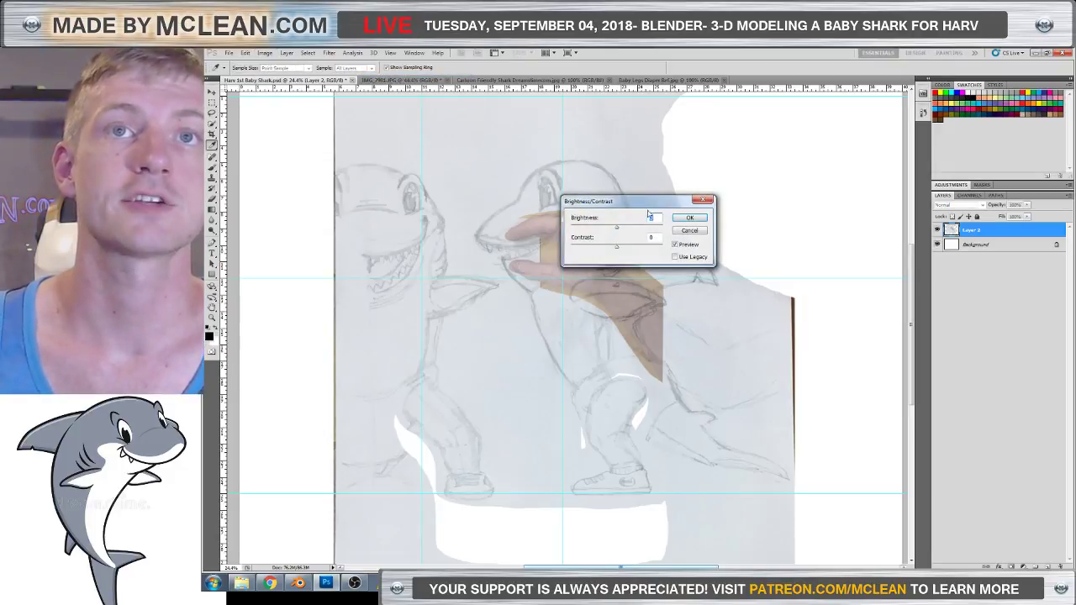
{"action": "left_click_drag", "start_coordinate": [647, 202], "coordinate": [767, 193]}
{"action": "left_click", "coordinate": [739, 240]}
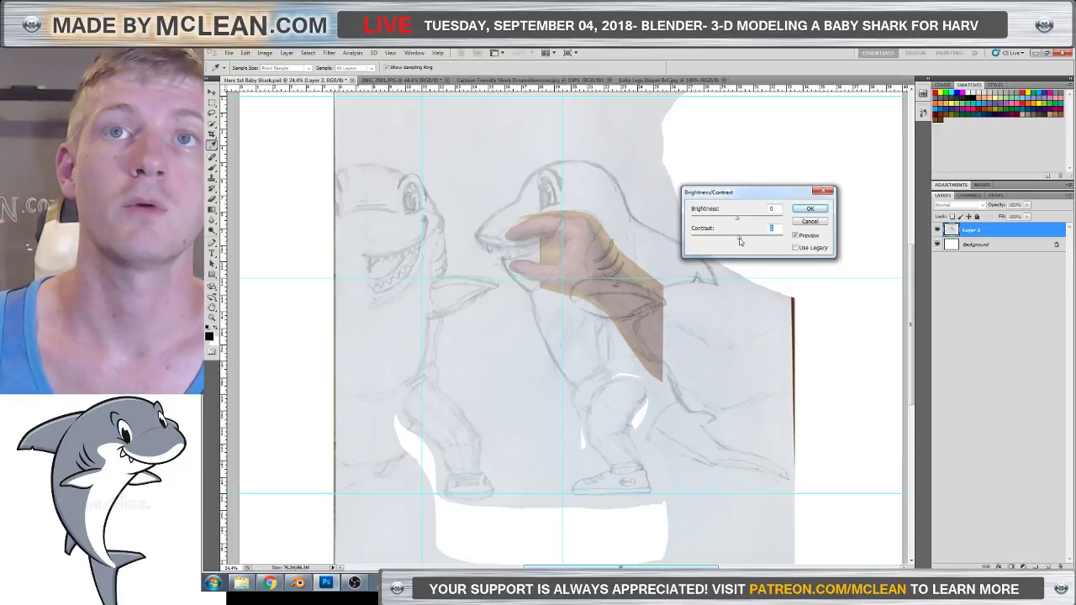
{"action": "left_click_drag", "start_coordinate": [738, 242], "coordinate": [743, 241]}
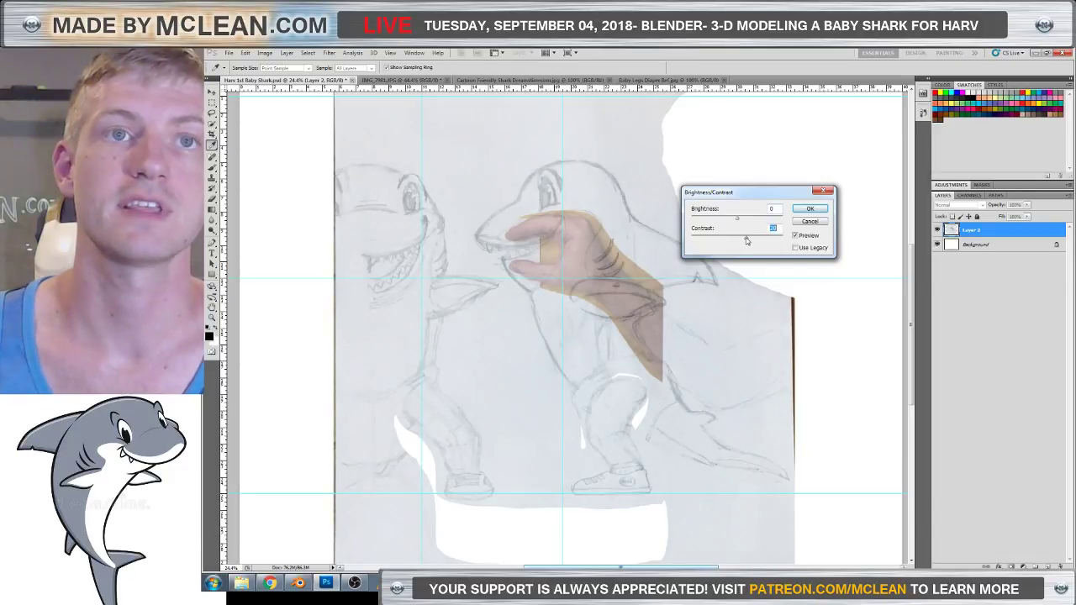
{"action": "key", "text": "shift+Tab"}
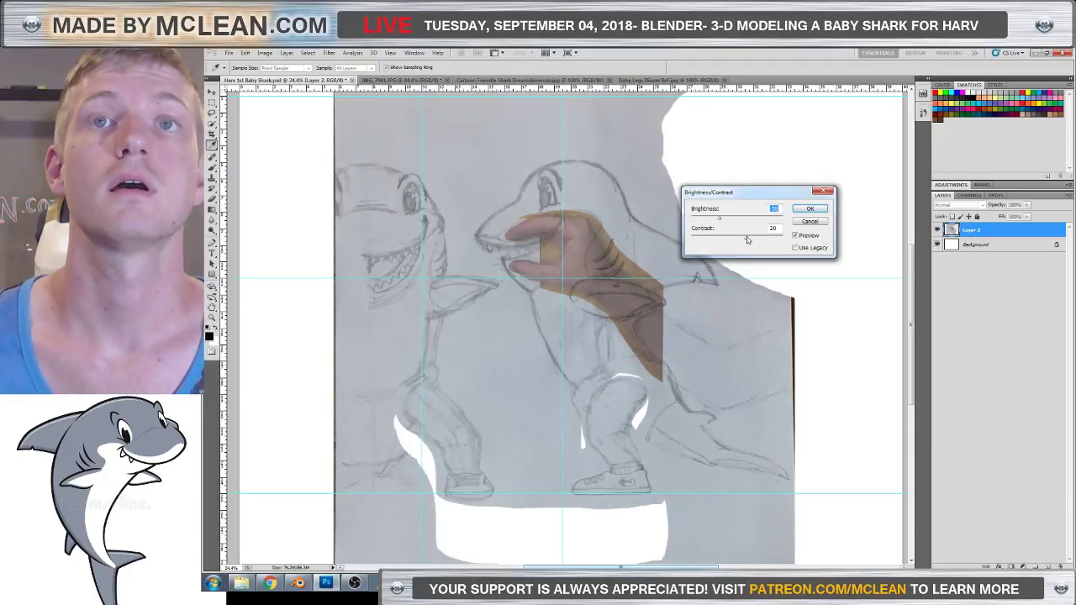
{"action": "key", "text": "Tab"}
{"action": "left_click_drag", "start_coordinate": [752, 241], "coordinate": [790, 244]}
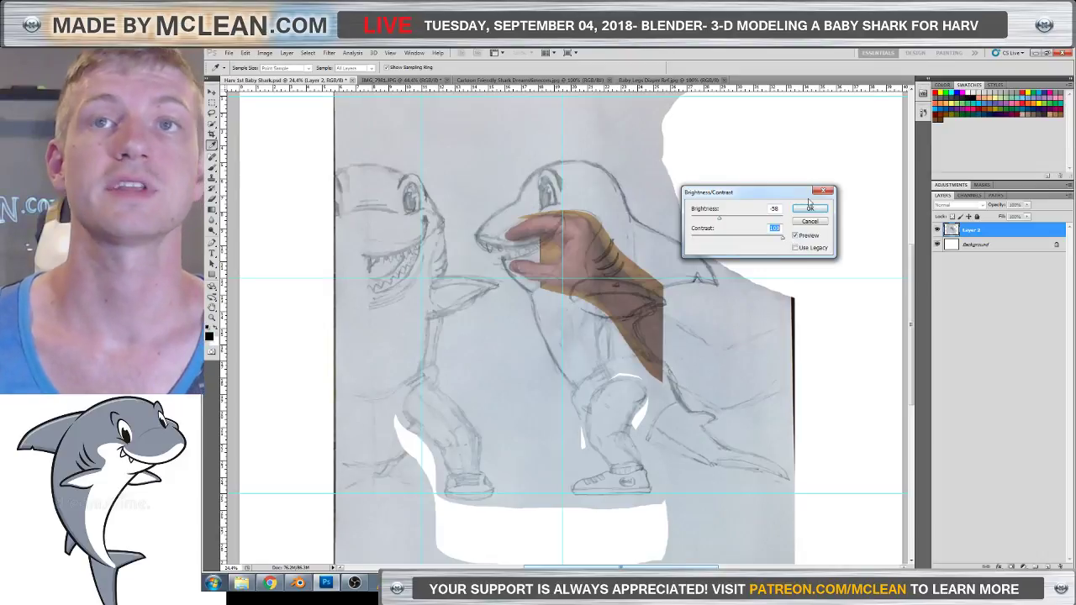
{"action": "key", "text": "Return"}
{"action": "key", "text": "l"}
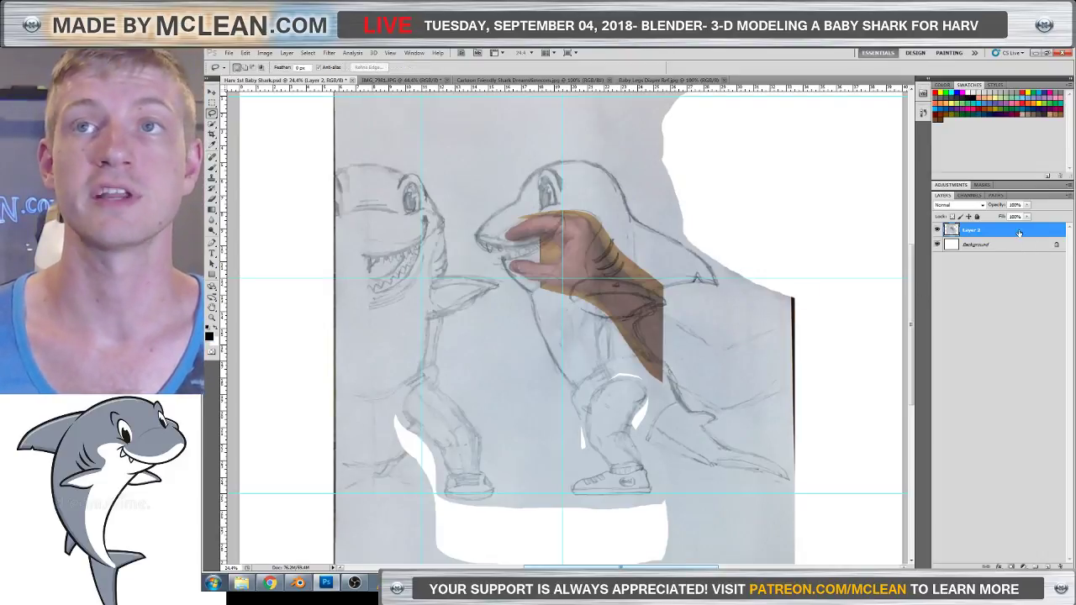
{"action": "left_click", "coordinate": [1026, 205]}
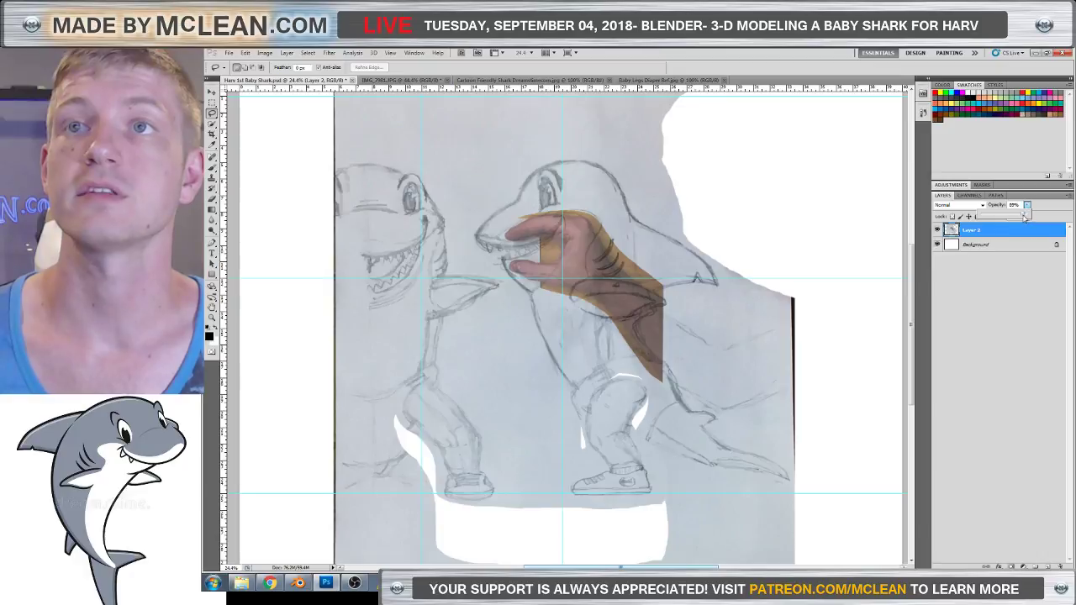
Undo back to separate Layers 1, 2 and 3, then select Layers 3 and 1 together.
{"action": "left_click_drag", "start_coordinate": [1025, 216], "coordinate": [1028, 216]}
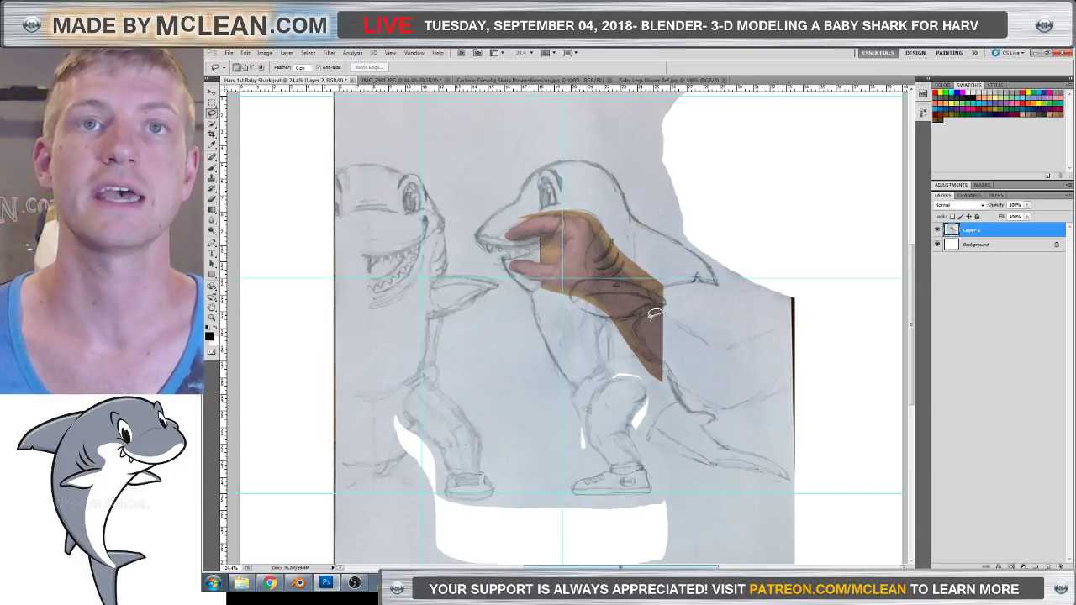
{"action": "key", "text": "ctrl+z"}
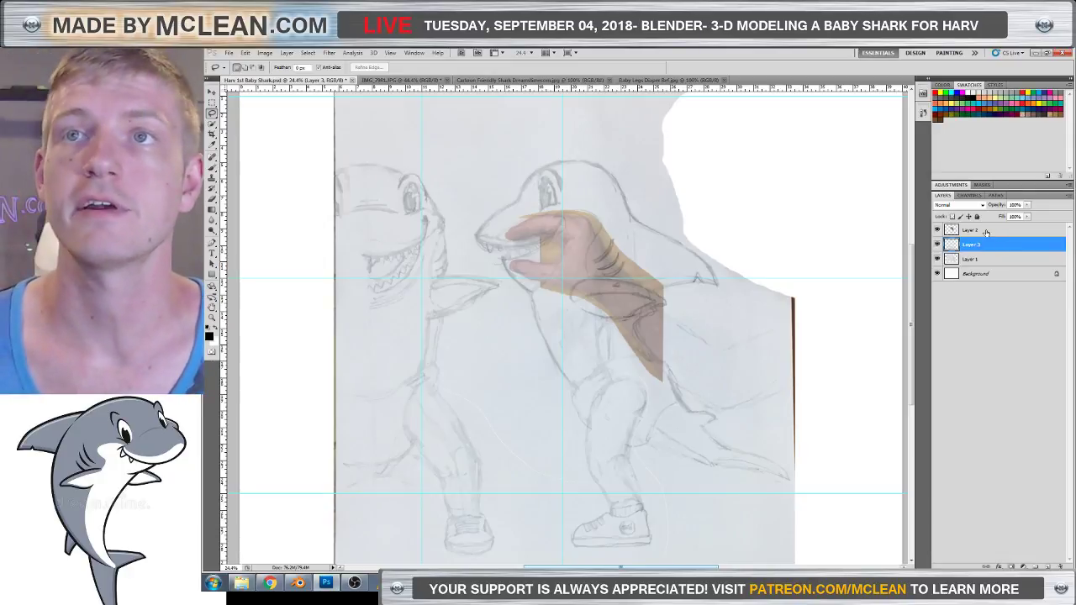
{"action": "left_click", "coordinate": [986, 231]}
{"action": "left_click", "coordinate": [986, 245]}
{"action": "left_click", "coordinate": [988, 261], "text": "shift"}
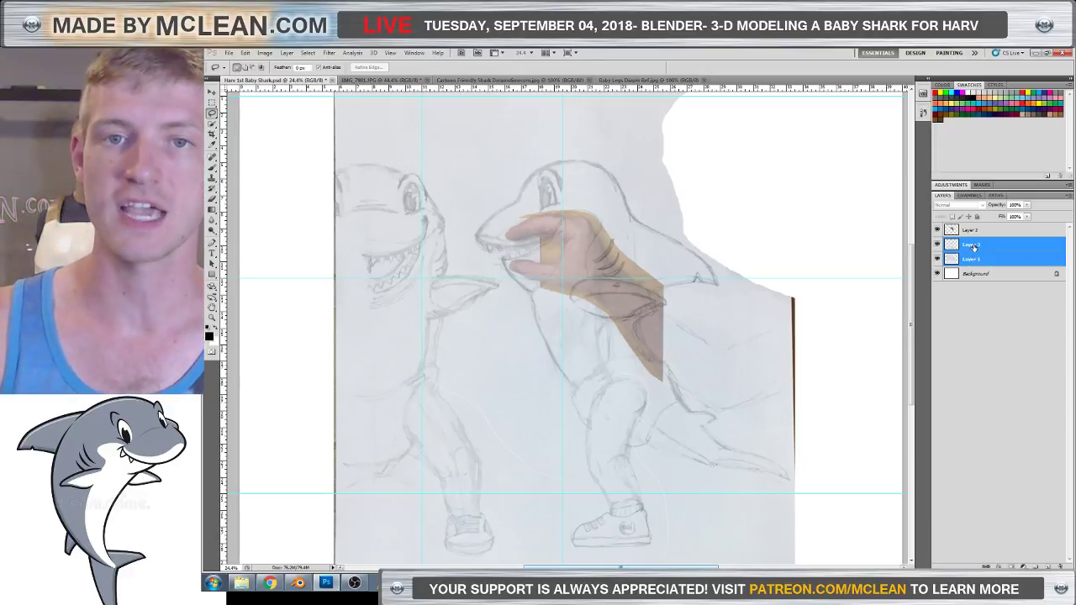
{"action": "right_click", "coordinate": [973, 246]}
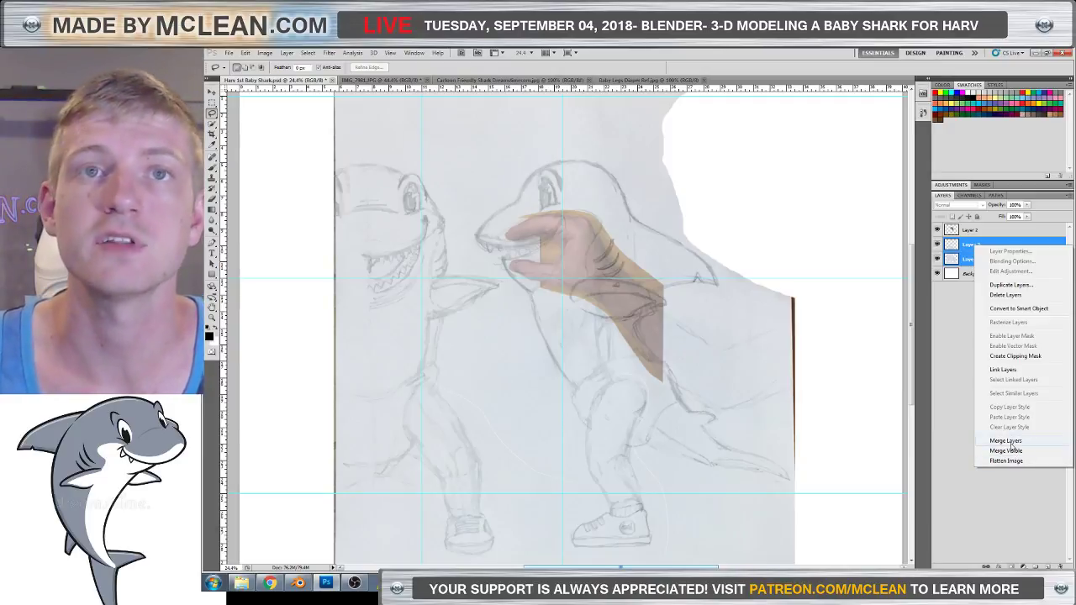
Merge the selected Layers 3 and 1 into a single Layer 3, keeping Layer 2 separate.
{"action": "left_click", "coordinate": [1006, 441]}
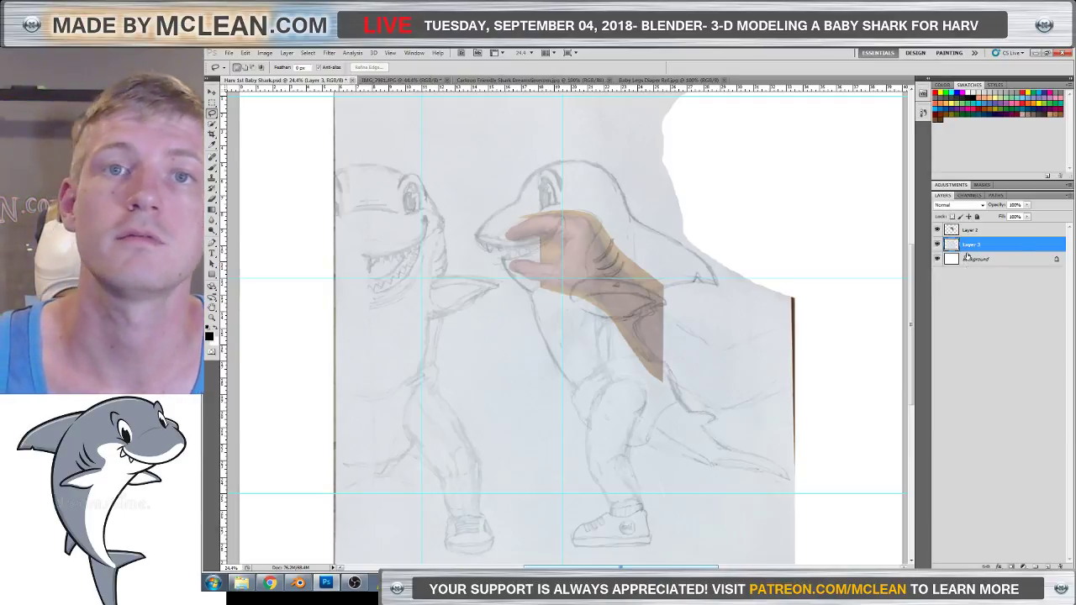
{"action": "scroll", "coordinate": [664, 419], "scroll_direction": "down", "scroll_amount": 2}
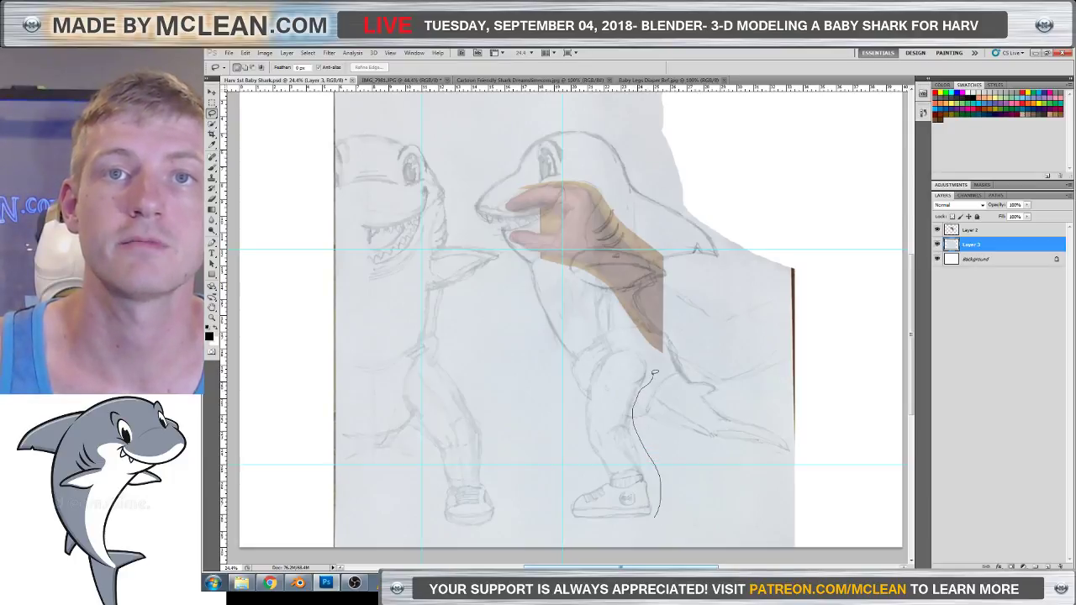
Outline both sketched legs, from the right knee around the bottoms of the feet.
{"action": "left_click_drag", "start_coordinate": [643, 354], "coordinate": [605, 345]}
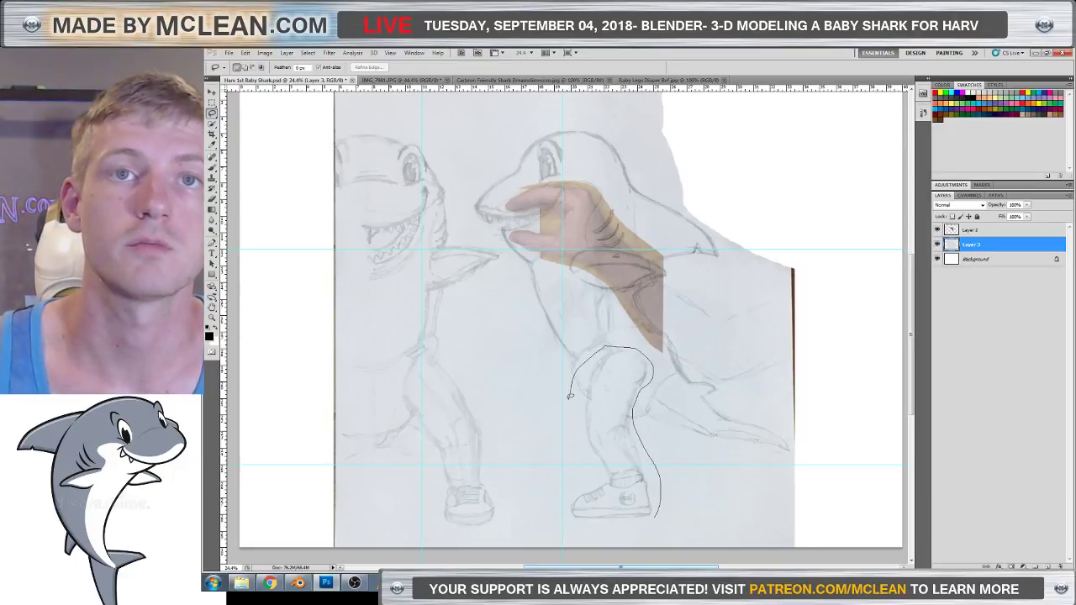
{"action": "left_click_drag", "start_coordinate": [554, 411], "coordinate": [461, 363]}
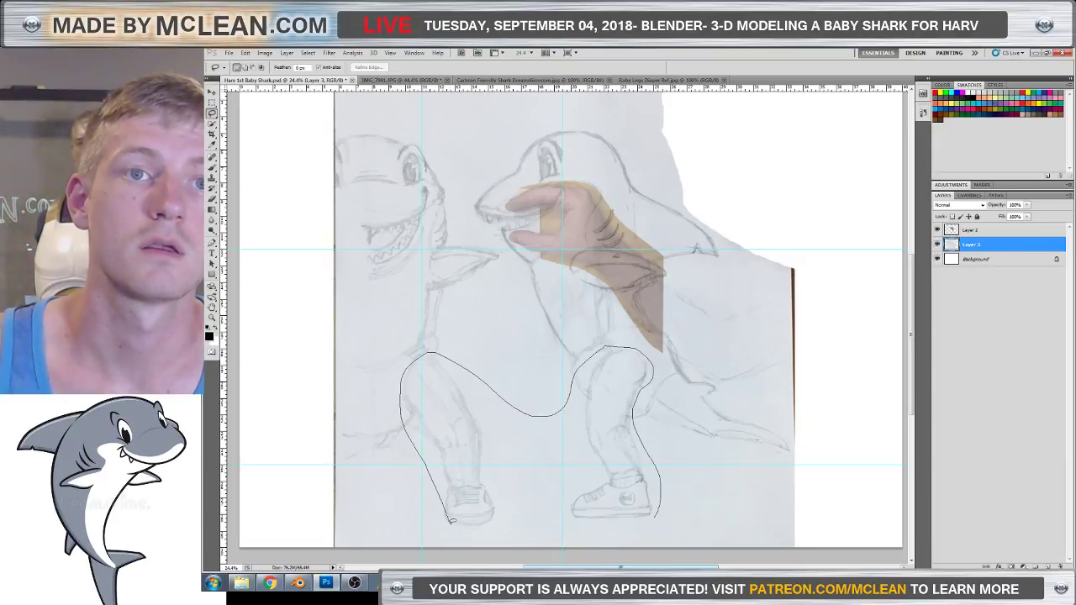
{"action": "left_click_drag", "start_coordinate": [451, 522], "coordinate": [576, 528]}
{"action": "left_click_drag", "start_coordinate": [656, 515], "coordinate": [654, 516]}
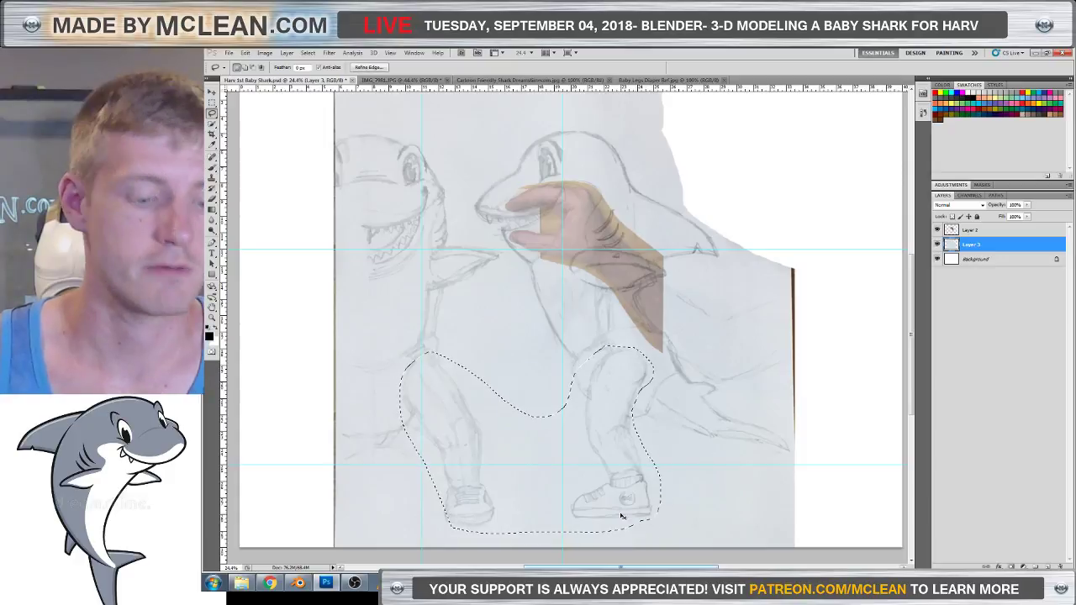
Restore the cleared legs and copy them onto new Layer 4 under Free Transform.
{"action": "key", "text": "Delete"}
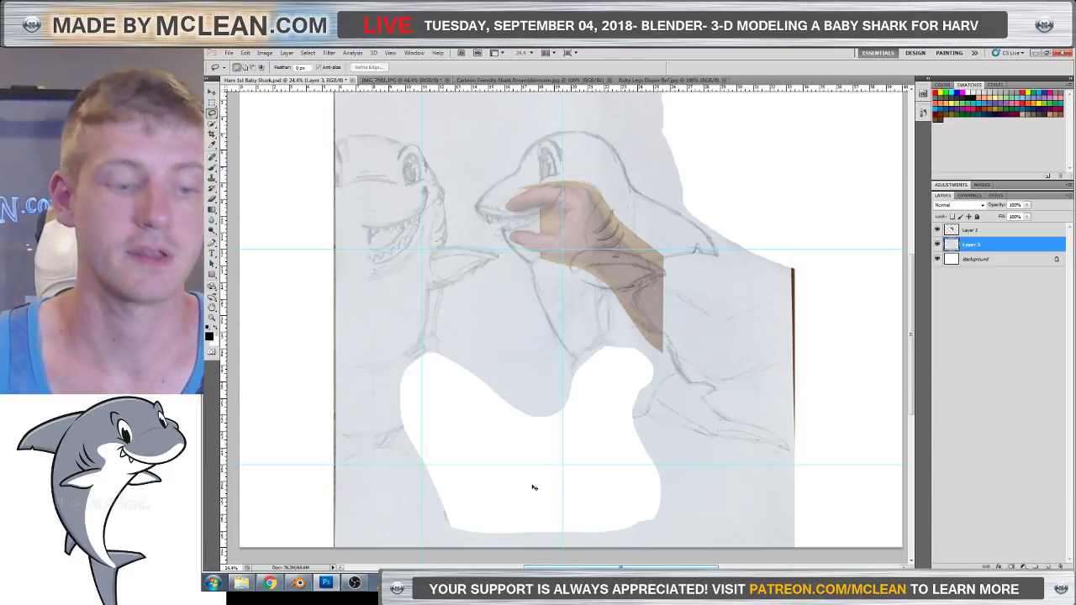
{"action": "key", "text": "ctrl+z"}
{"action": "key", "text": "ctrl+j"}
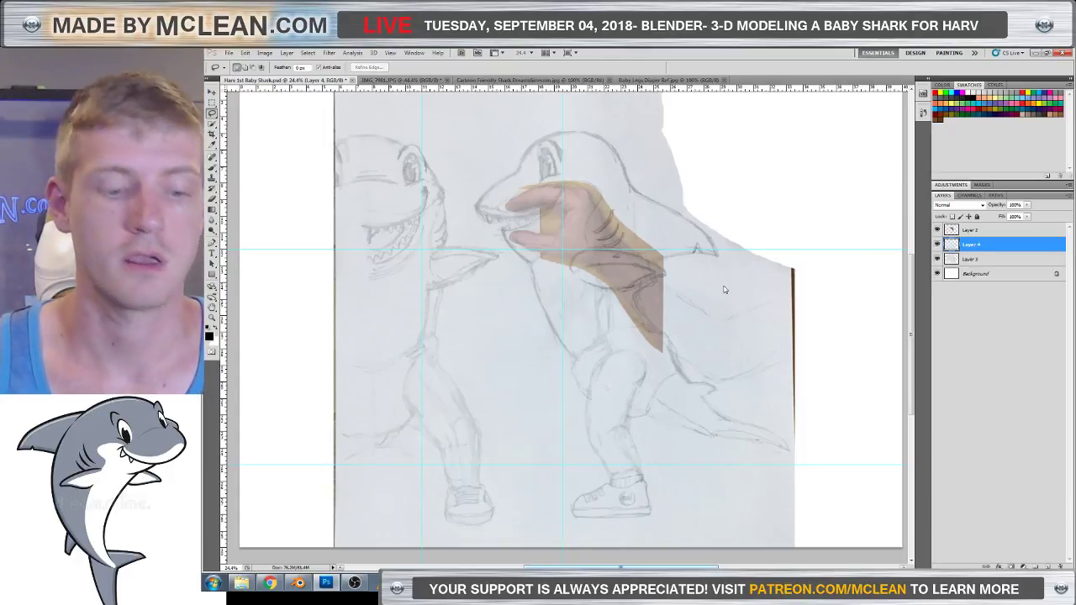
{"action": "key", "text": "ctrl+t"}
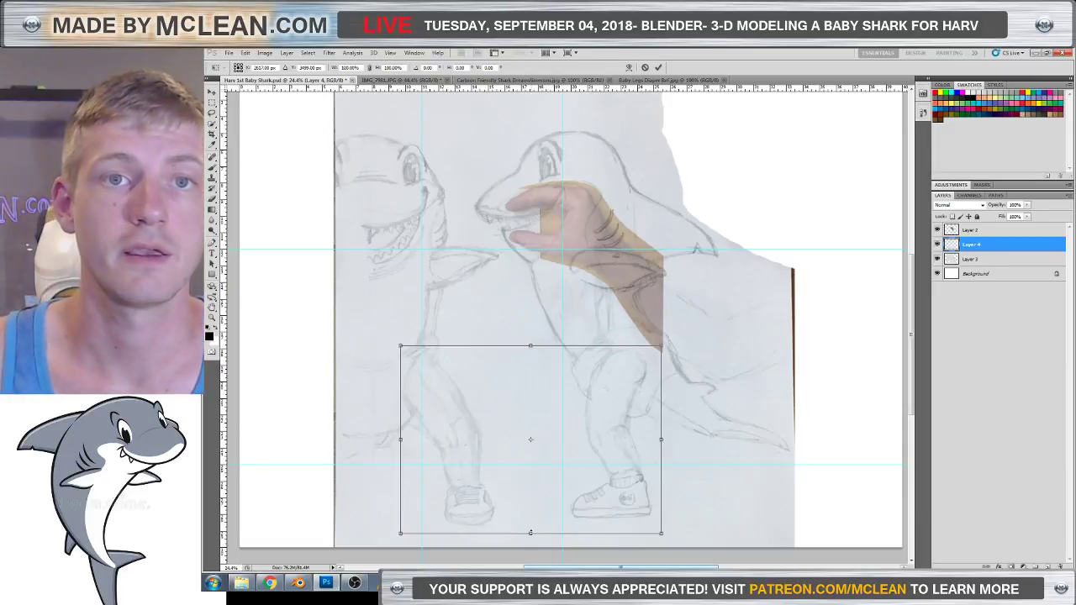
Squash the copied legs shorter and slightly wider, and apply the transform.
{"action": "left_click_drag", "start_coordinate": [530, 533], "coordinate": [531, 477]}
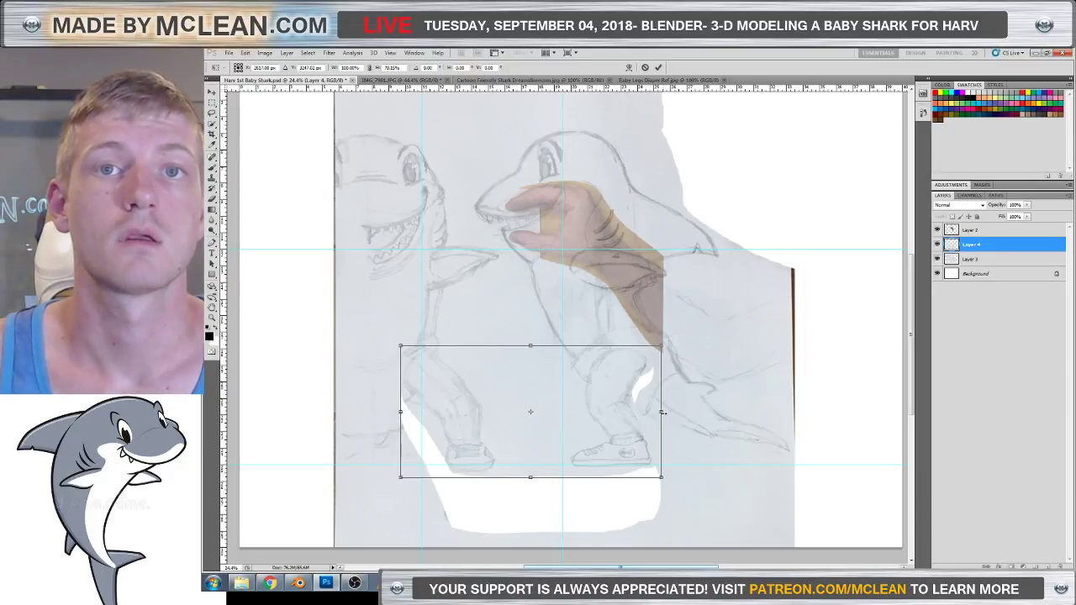
{"action": "left_click_drag", "start_coordinate": [662, 412], "coordinate": [670, 412]}
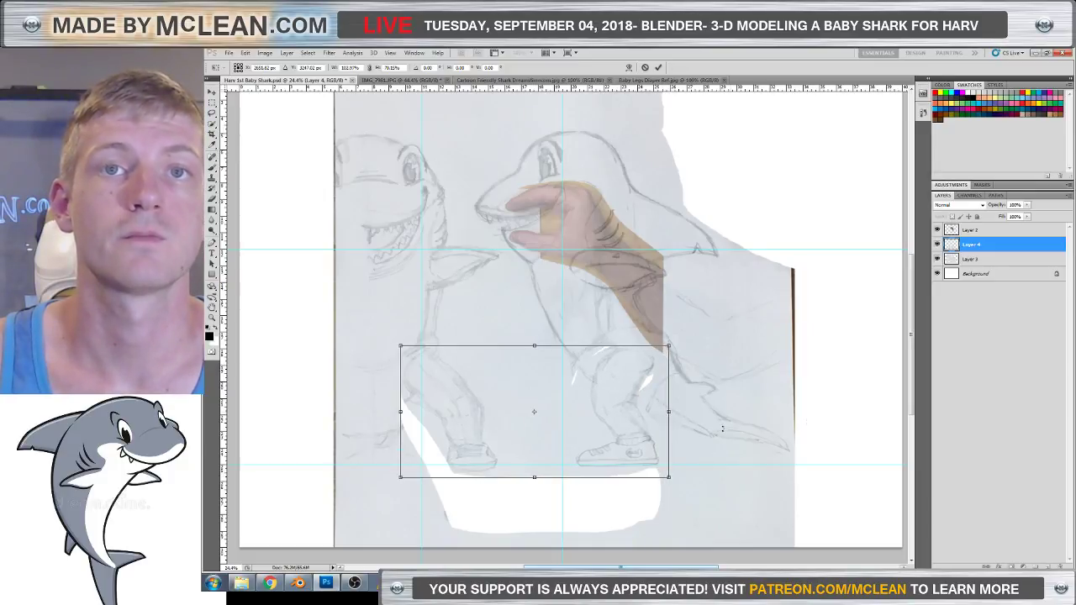
{"action": "key", "text": "Return"}
{"action": "key", "text": "l"}
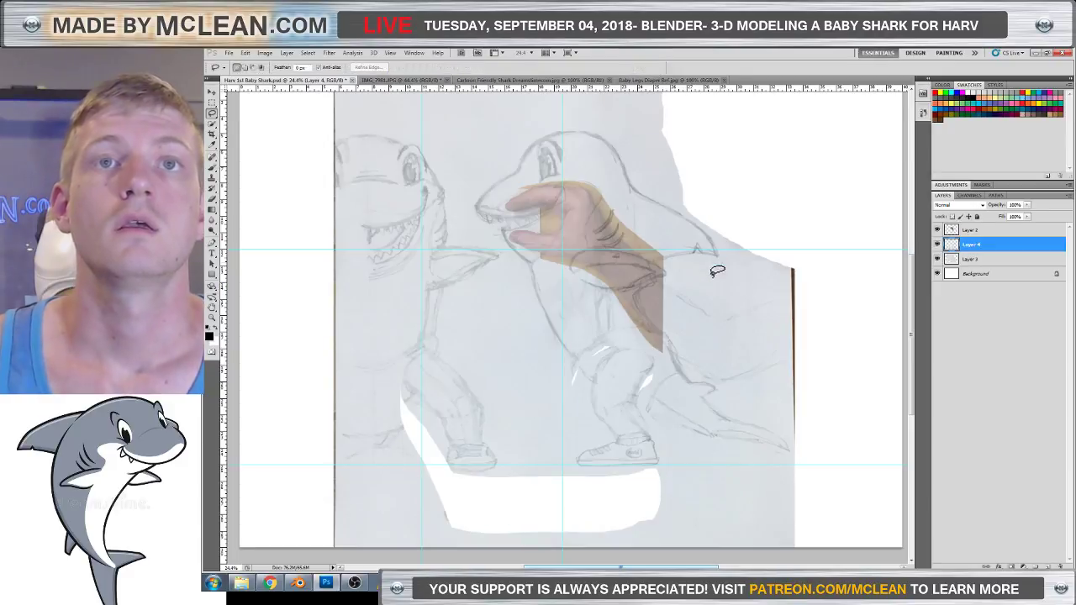
Delete Layer 3 from the Layers panel.
{"action": "scroll", "coordinate": [798, 311], "scroll_direction": "down", "scroll_amount": 2, "text": "alt"}
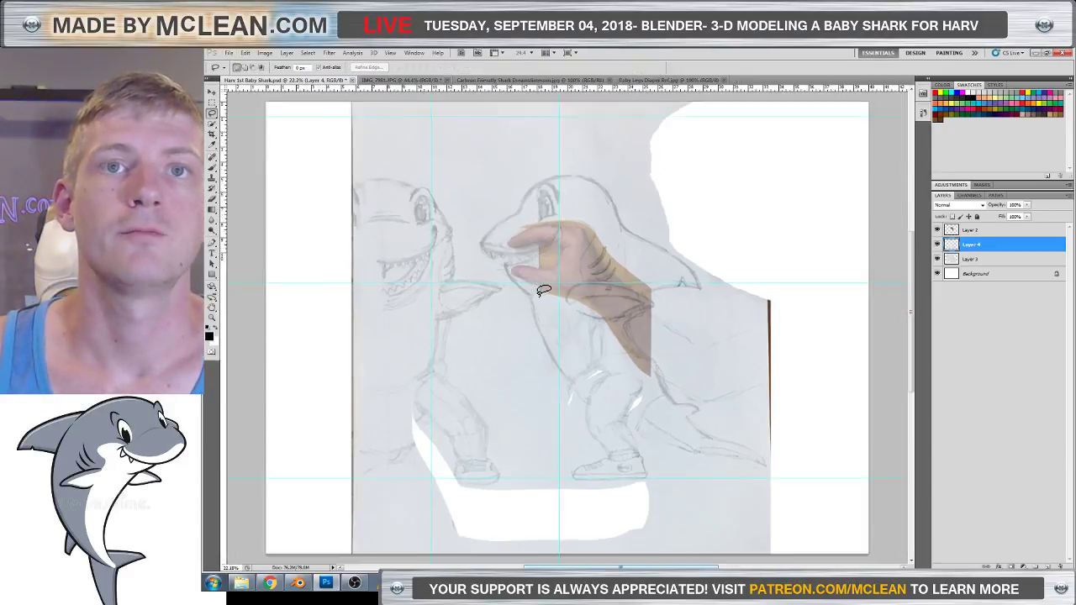
{"action": "scroll", "coordinate": [580, 336], "scroll_direction": "up", "scroll_amount": 1, "text": "alt"}
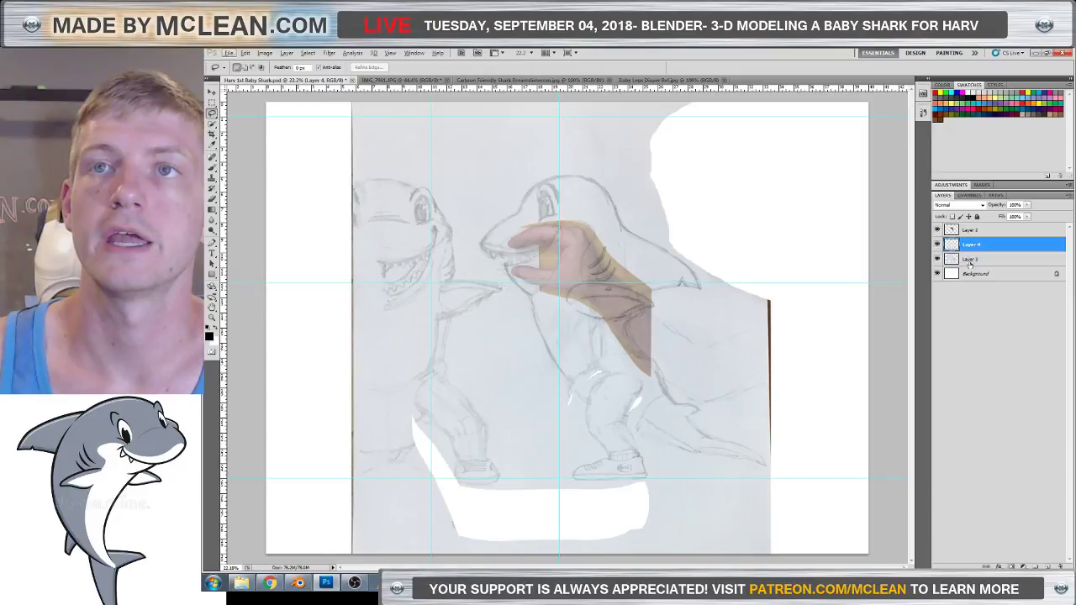
{"action": "right_click", "coordinate": [970, 263]}
{"action": "left_click", "coordinate": [969, 273]}
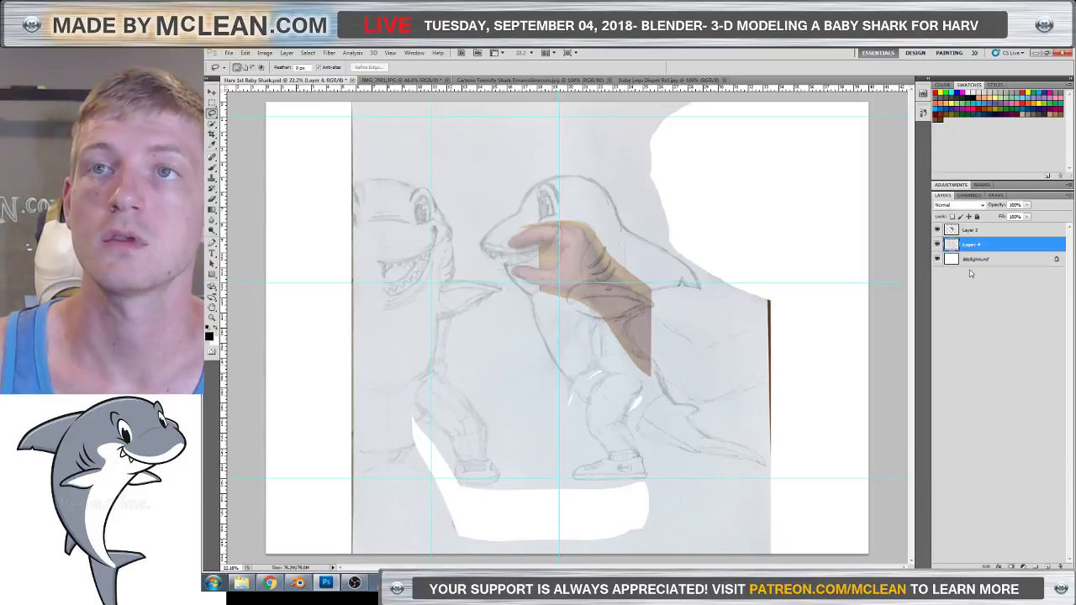
Lower Layer 2's opacity so the hand overlay fades further.
{"action": "left_click", "coordinate": [970, 231]}
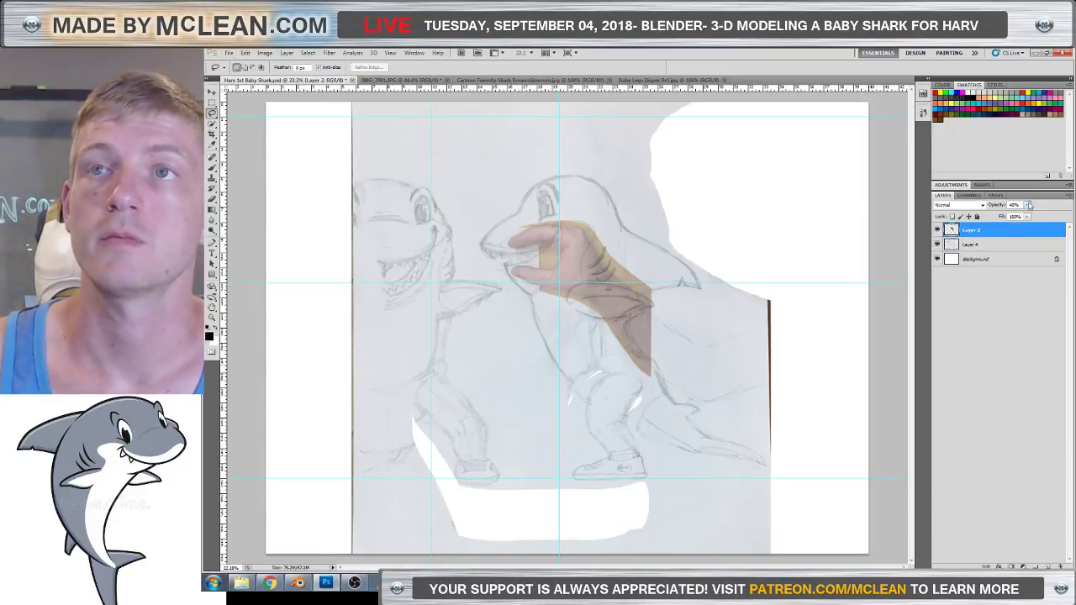
{"action": "left_click", "coordinate": [1029, 205]}
{"action": "left_click_drag", "start_coordinate": [1025, 218], "coordinate": [1024, 218]}
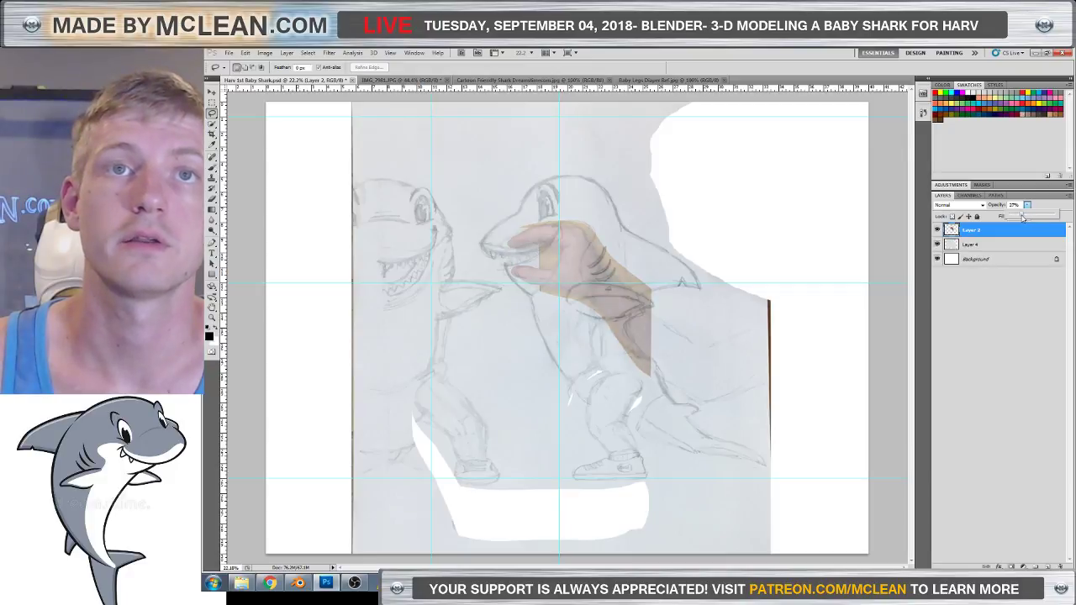
{"action": "scroll", "coordinate": [589, 294], "scroll_direction": "up", "scroll_amount": 5, "text": "alt"}
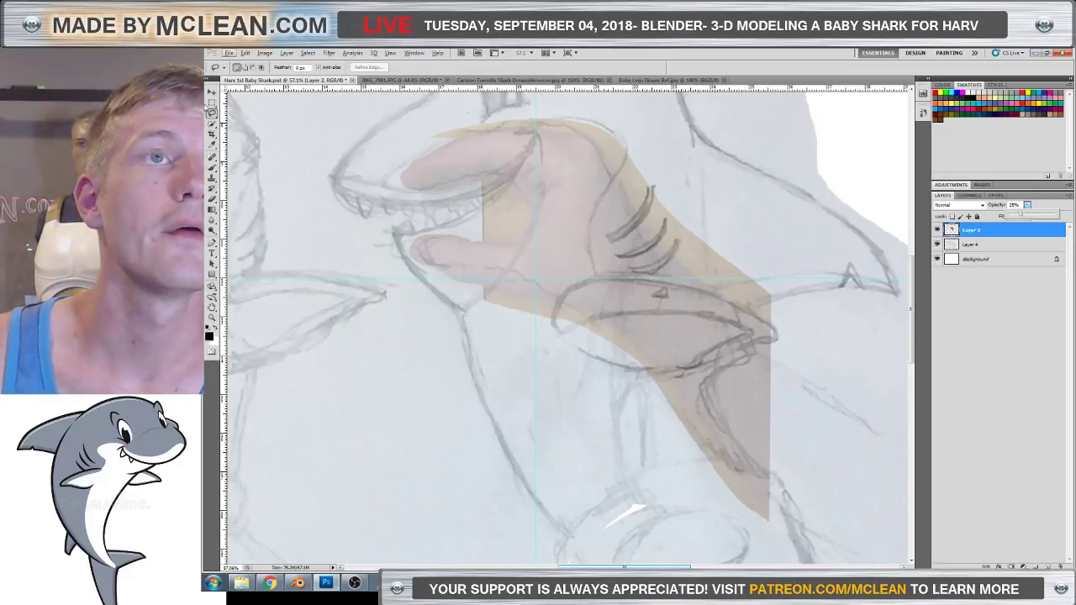
Switch to the Magic Wand and select orange regions around the hand, dropping stray selections.
{"action": "left_click", "coordinate": [211, 112]}
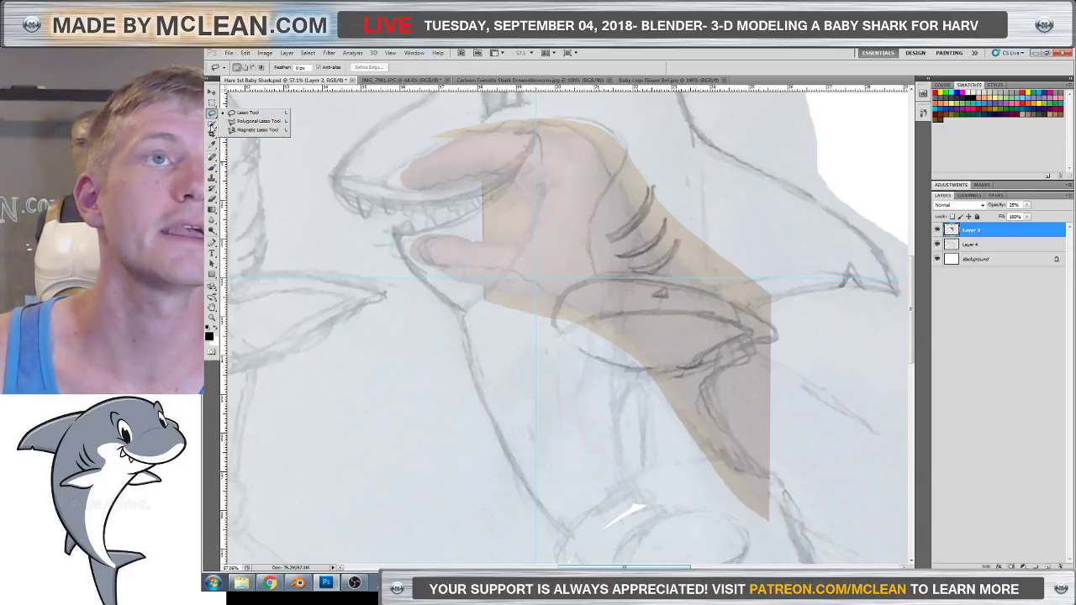
{"action": "left_click", "coordinate": [211, 124]}
{"action": "left_click", "coordinate": [212, 124]}
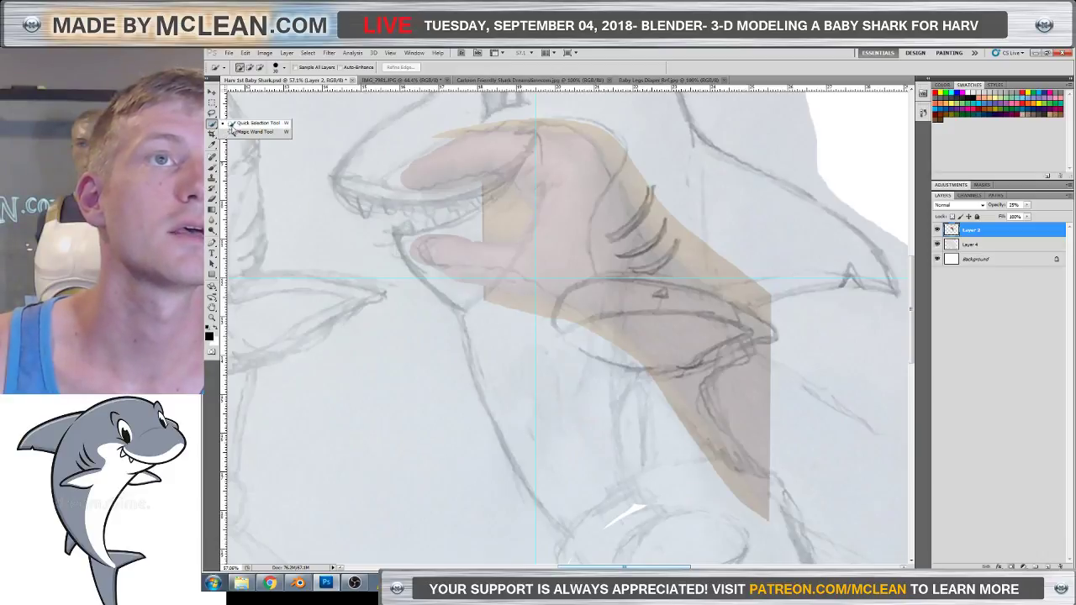
{"action": "left_click", "coordinate": [263, 134]}
{"action": "left_click", "coordinate": [701, 259]}
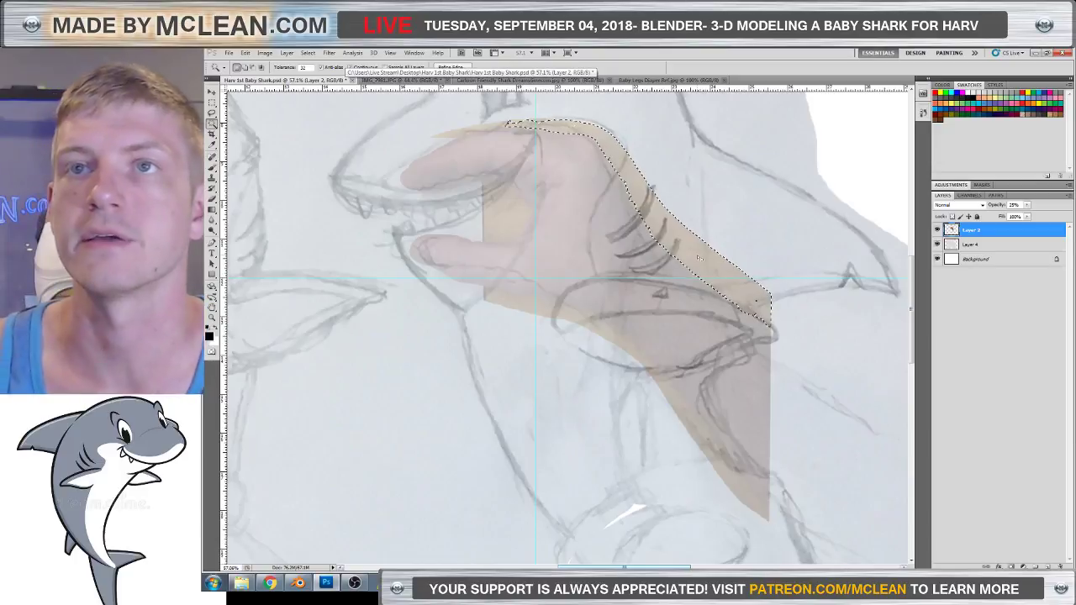
{"action": "left_click", "coordinate": [518, 301]}
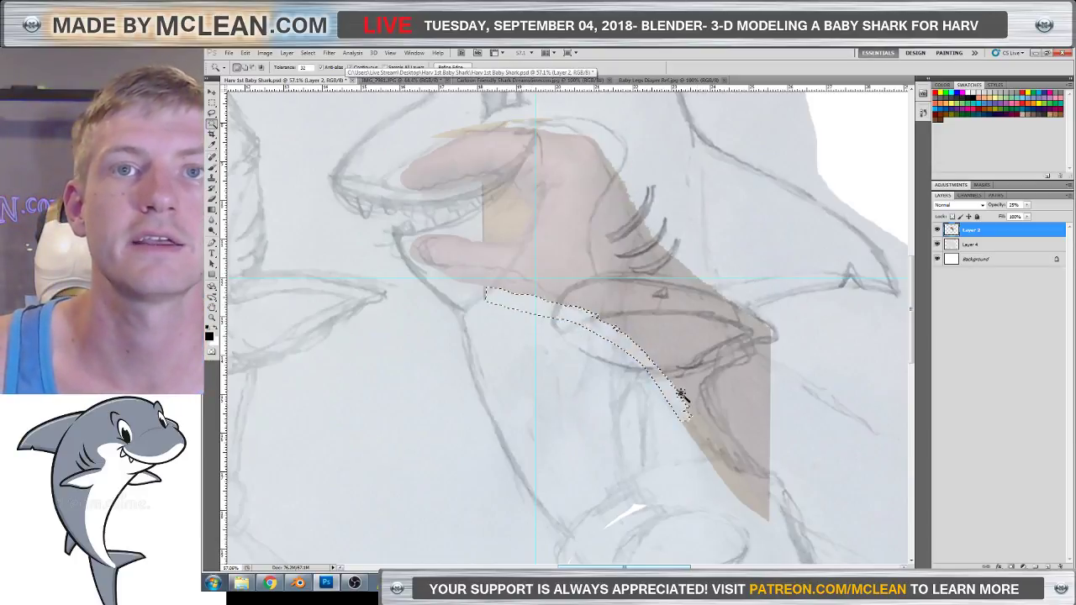
{"action": "left_click", "coordinate": [711, 448]}
{"action": "key", "text": "ctrl+d"}
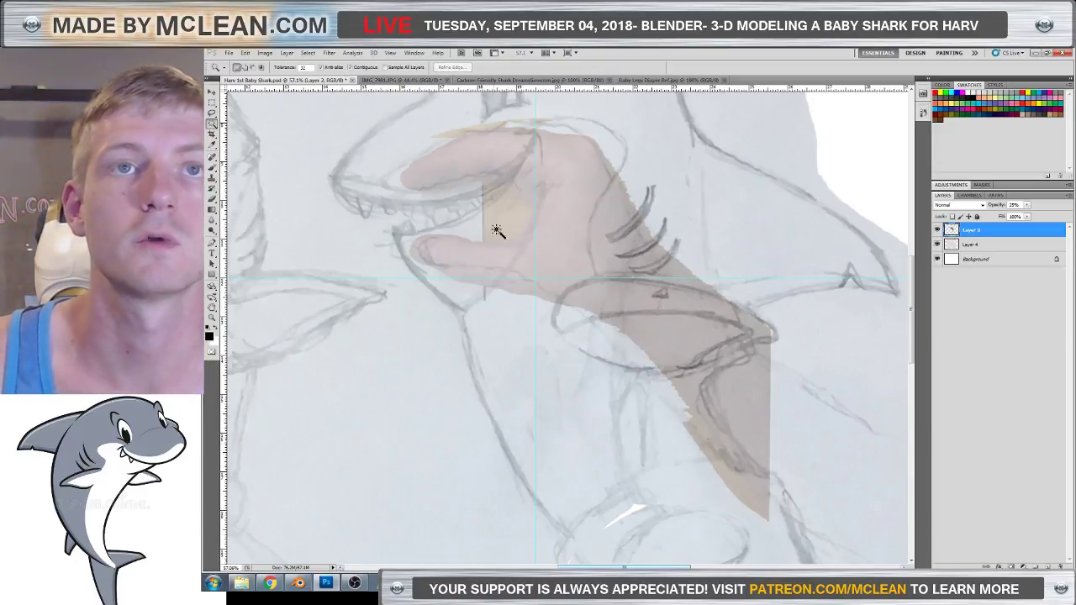
{"action": "left_click", "coordinate": [495, 230]}
{"action": "key", "text": "ctrl+d"}
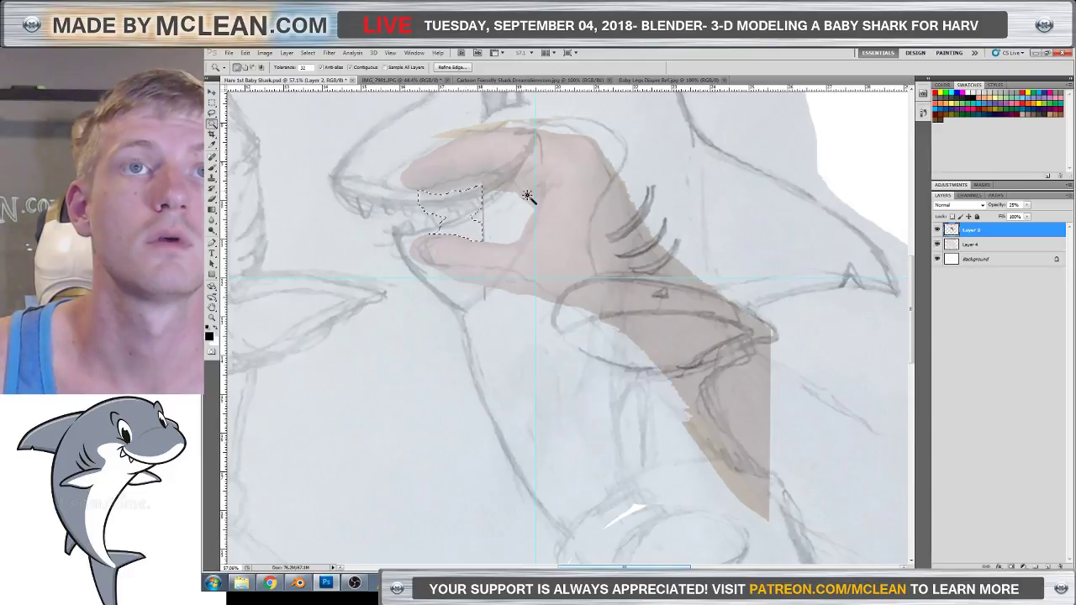
{"action": "left_click", "coordinate": [494, 191]}
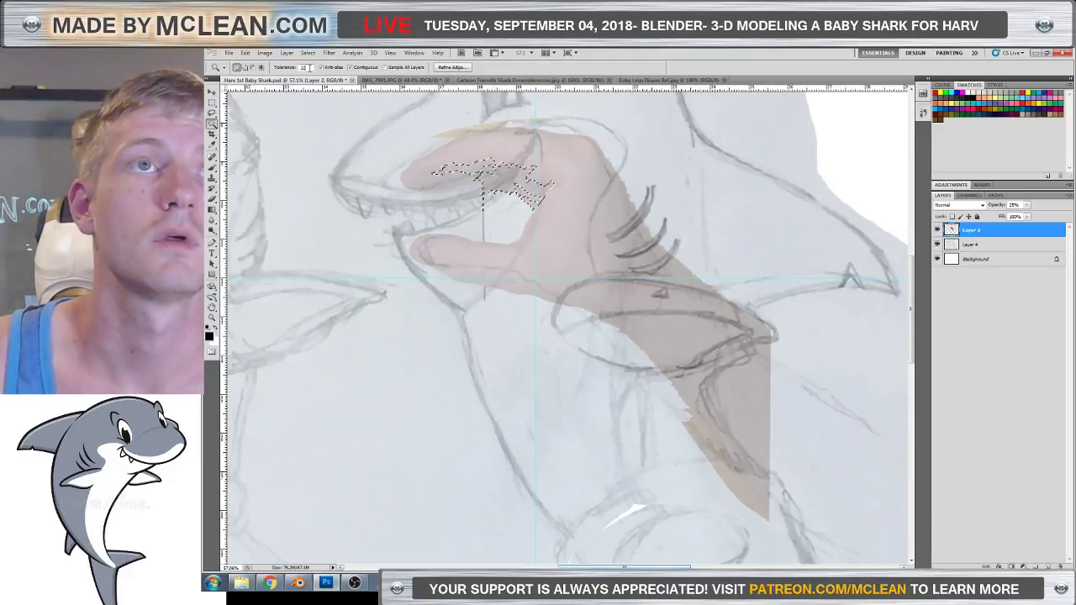
Set Magic Wand tolerance to 24 and select the remaining orange fringes along the hand's edges.
{"action": "left_click", "coordinate": [302, 67]}
{"action": "type", "text": "24"}
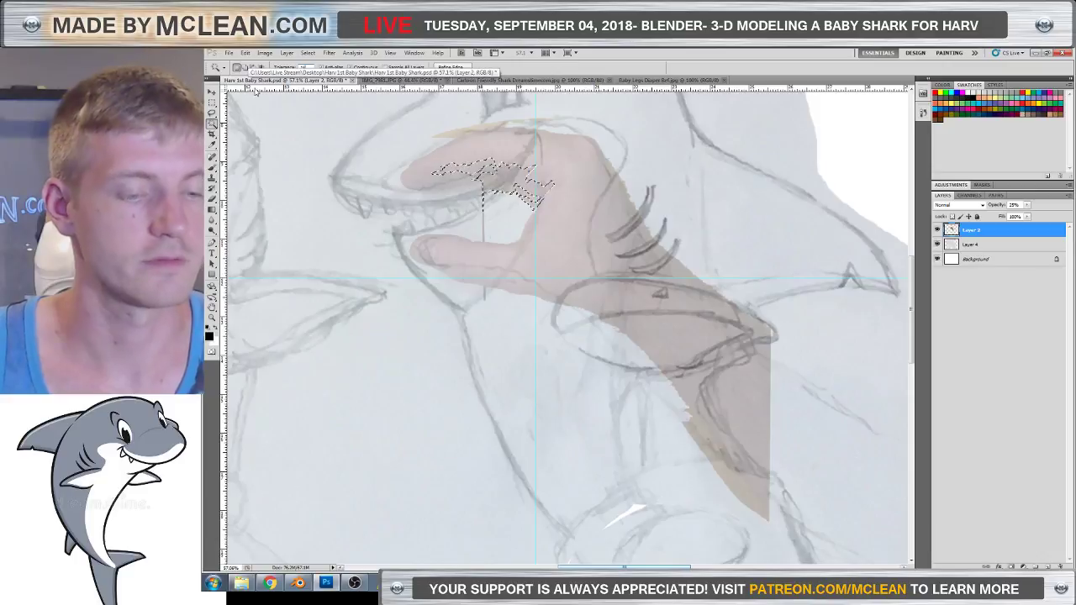
{"action": "left_click", "coordinate": [479, 129]}
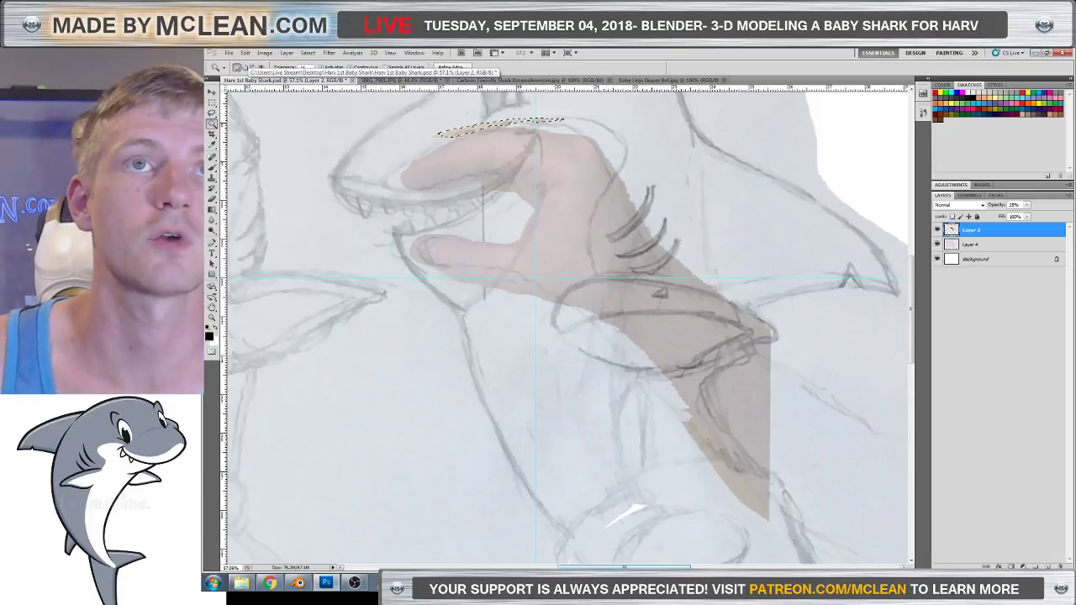
{"action": "left_click", "coordinate": [494, 188]}
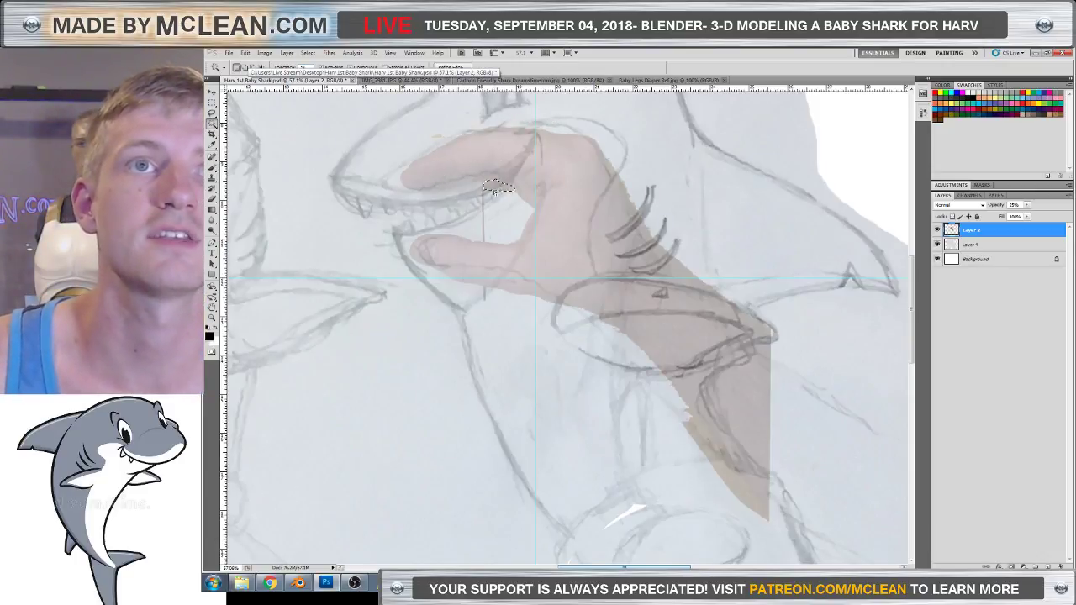
{"action": "left_click", "coordinate": [736, 490]}
{"action": "left_click", "coordinate": [720, 476]}
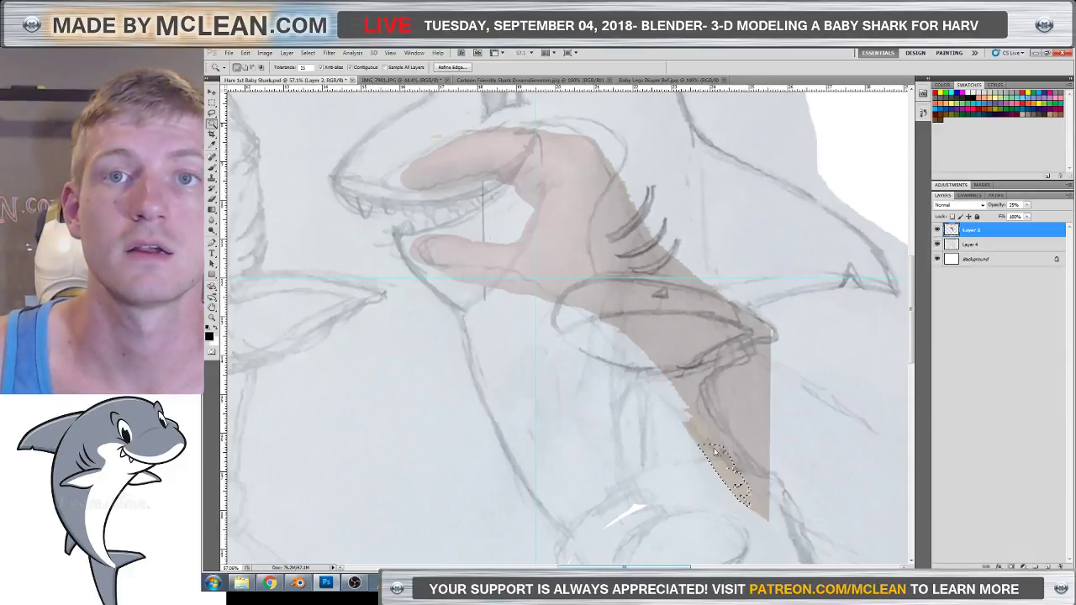
{"action": "left_click", "coordinate": [699, 435]}
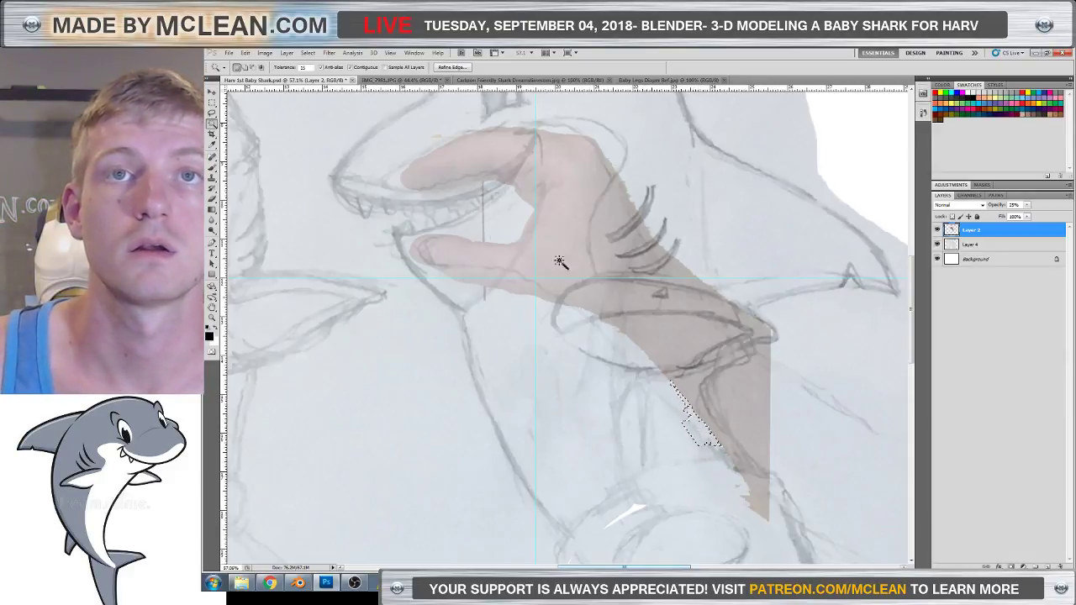
{"action": "left_click", "coordinate": [629, 195]}
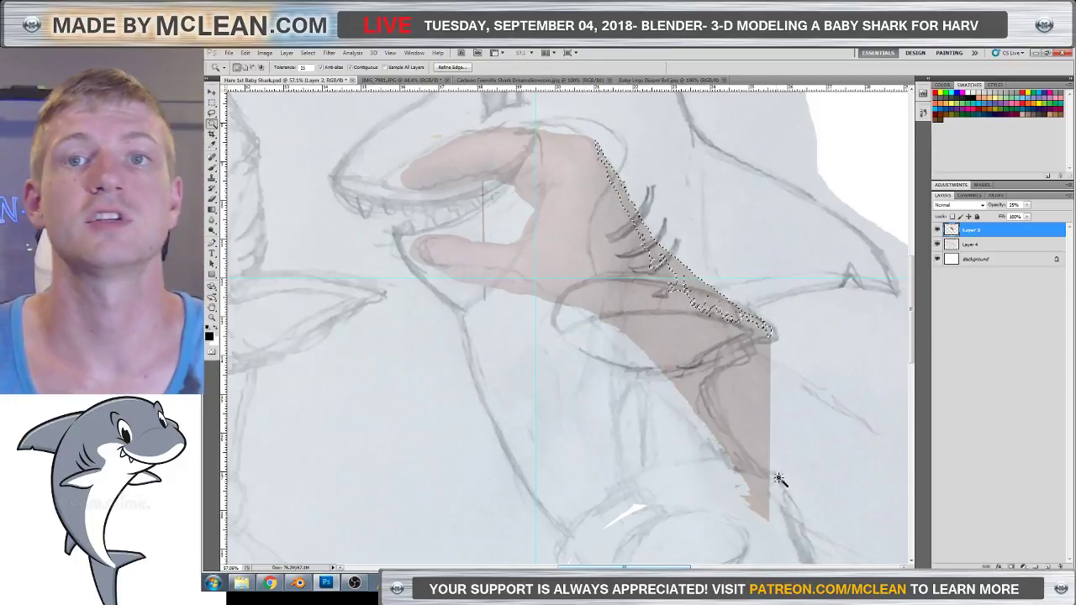
{"action": "left_click", "coordinate": [759, 509]}
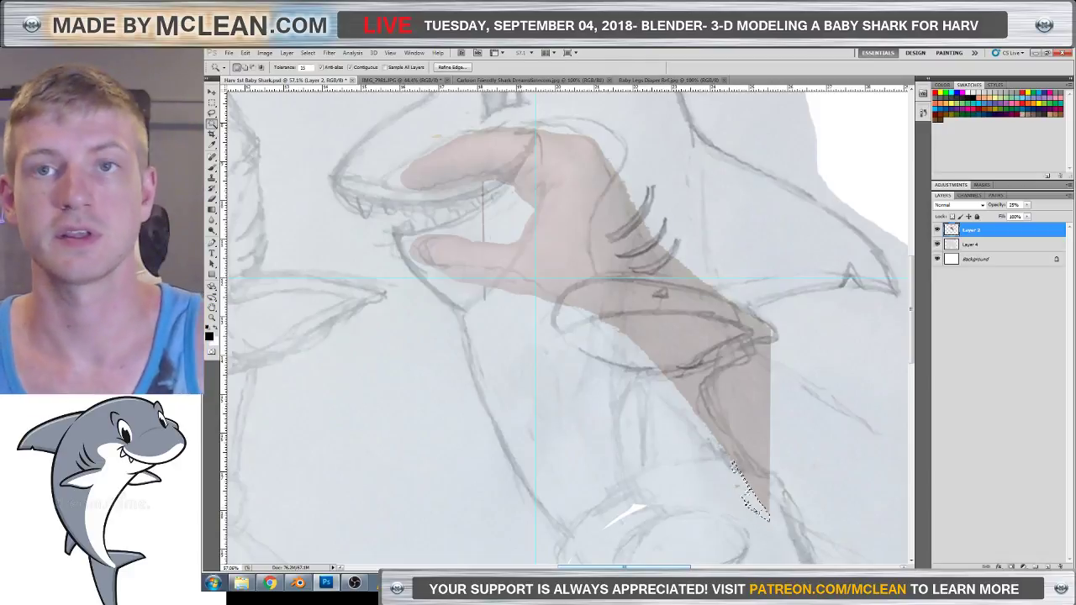
{"action": "scroll", "coordinate": [817, 353], "scroll_direction": "down", "scroll_amount": 2}
Clear the leftover selection, review the 25% hand overlay on the sketch, and select Layer 4.
{"action": "key", "text": "m"}
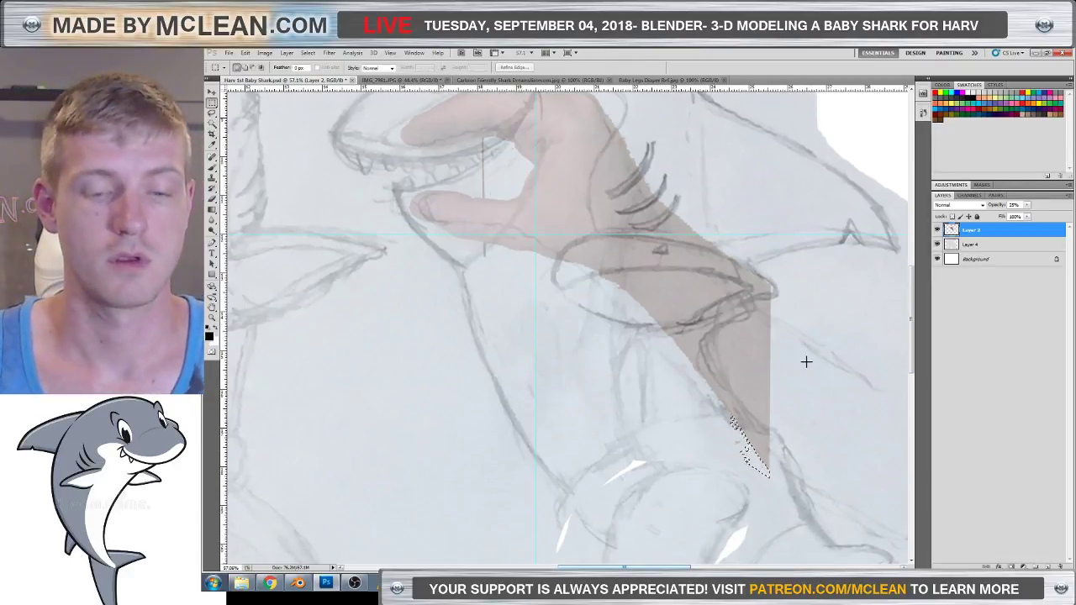
{"action": "key", "text": "ctrl+d"}
{"action": "scroll", "coordinate": [808, 361], "scroll_direction": "down", "scroll_amount": 1, "text": "alt"}
{"action": "scroll", "coordinate": [808, 362], "scroll_direction": "down", "scroll_amount": 2, "text": "alt"}
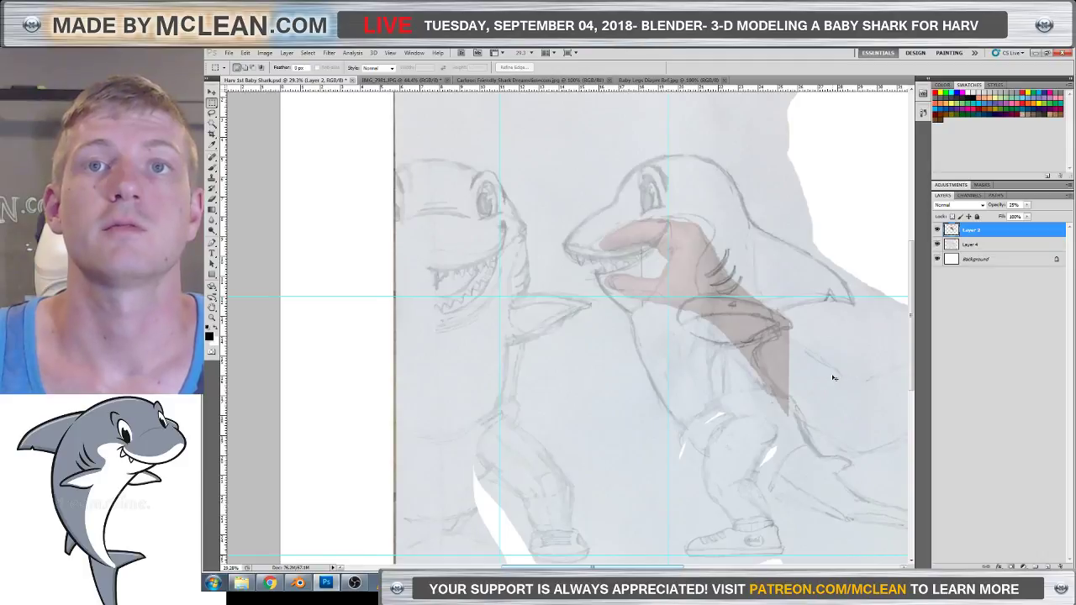
{"action": "scroll", "coordinate": [834, 377], "scroll_direction": "right", "scroll_amount": 3, "text": "ctrl"}
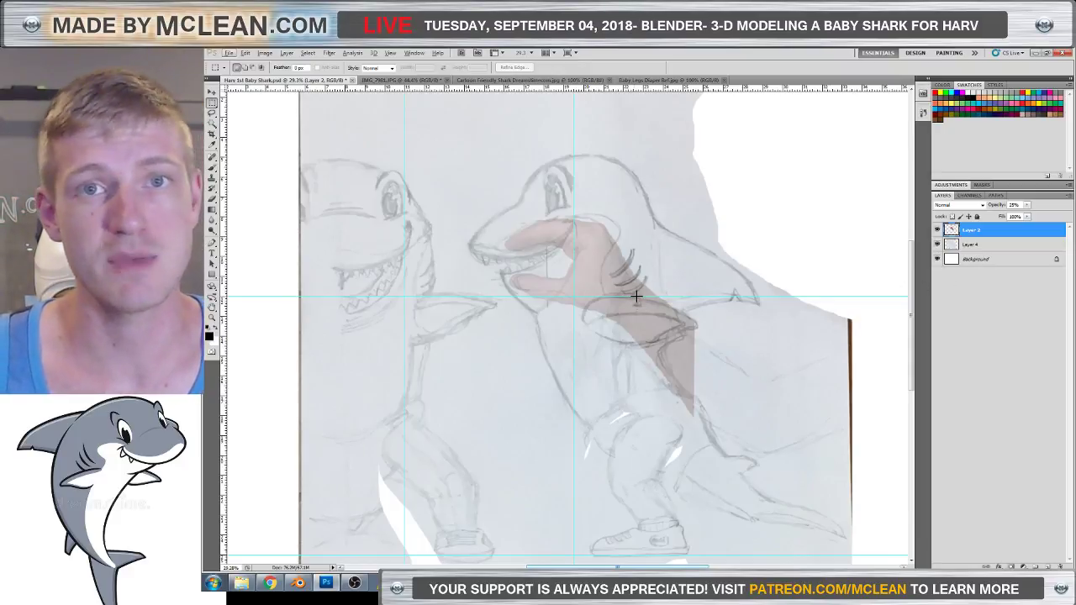
{"action": "scroll", "coordinate": [636, 296], "scroll_direction": "up", "scroll_amount": 2}
{"action": "scroll", "coordinate": [637, 301], "scroll_direction": "down", "scroll_amount": 2}
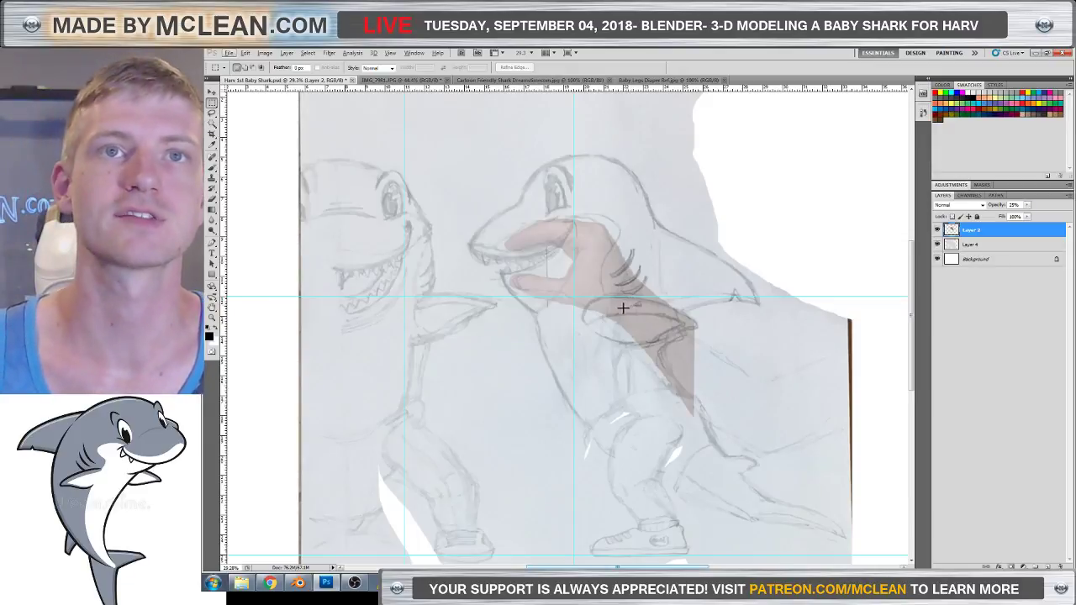
{"action": "scroll", "coordinate": [557, 332], "scroll_direction": "up", "scroll_amount": 2}
{"action": "scroll", "coordinate": [557, 333], "scroll_direction": "down", "scroll_amount": 4}
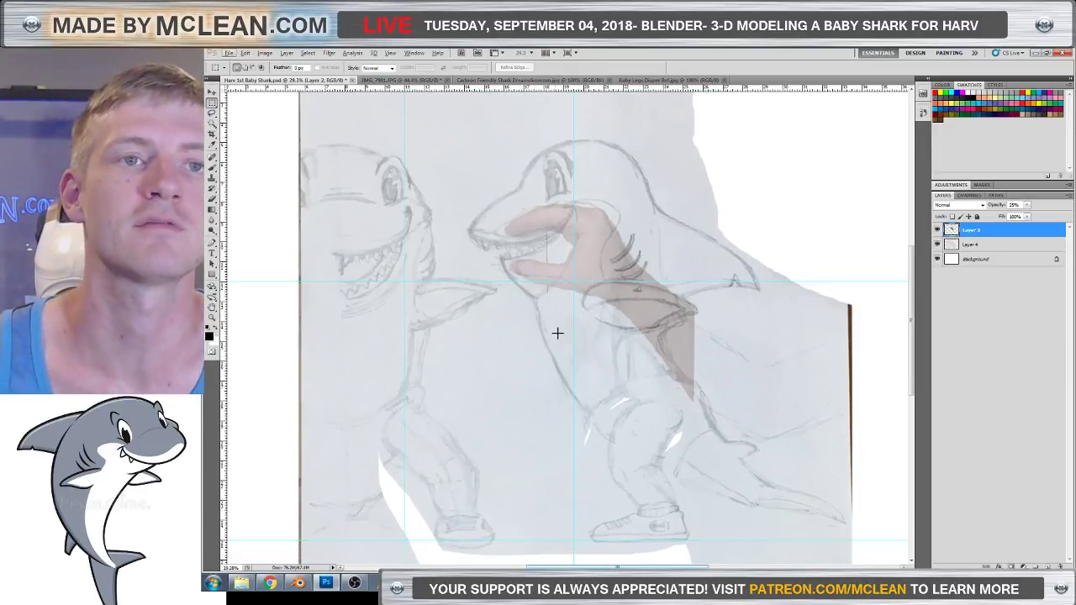
{"action": "scroll", "coordinate": [557, 333], "scroll_direction": "down", "scroll_amount": 1}
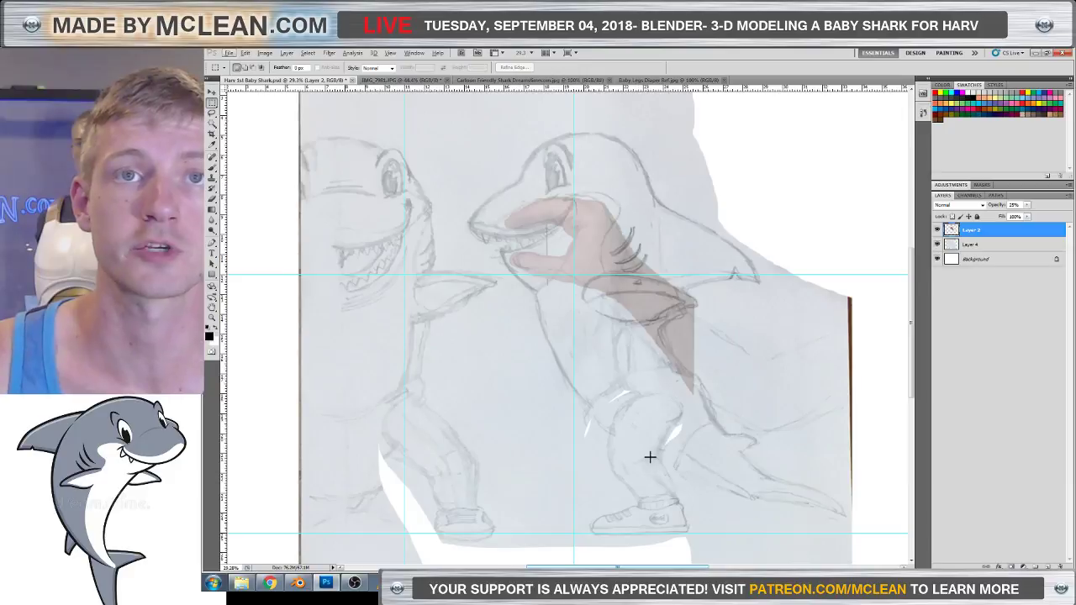
{"action": "key", "text": "alt+bracketleft"}
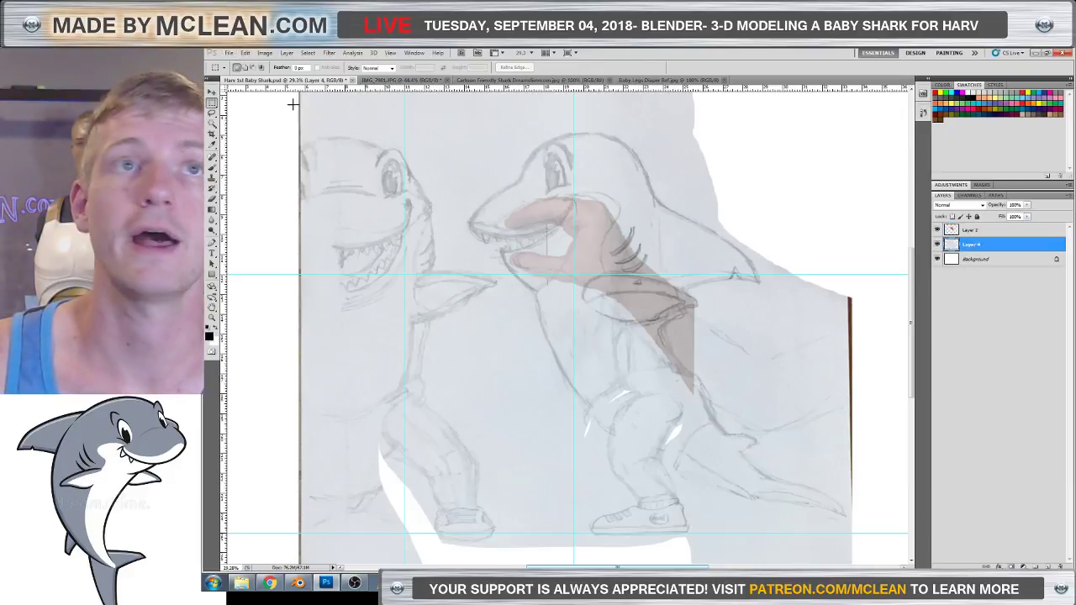
Apply Brightness/Contrast to Layer 4 with contrast 100 to darken the pencil lines.
{"action": "left_click", "coordinate": [264, 53]}
{"action": "mouse_move", "coordinate": [328, 76]}
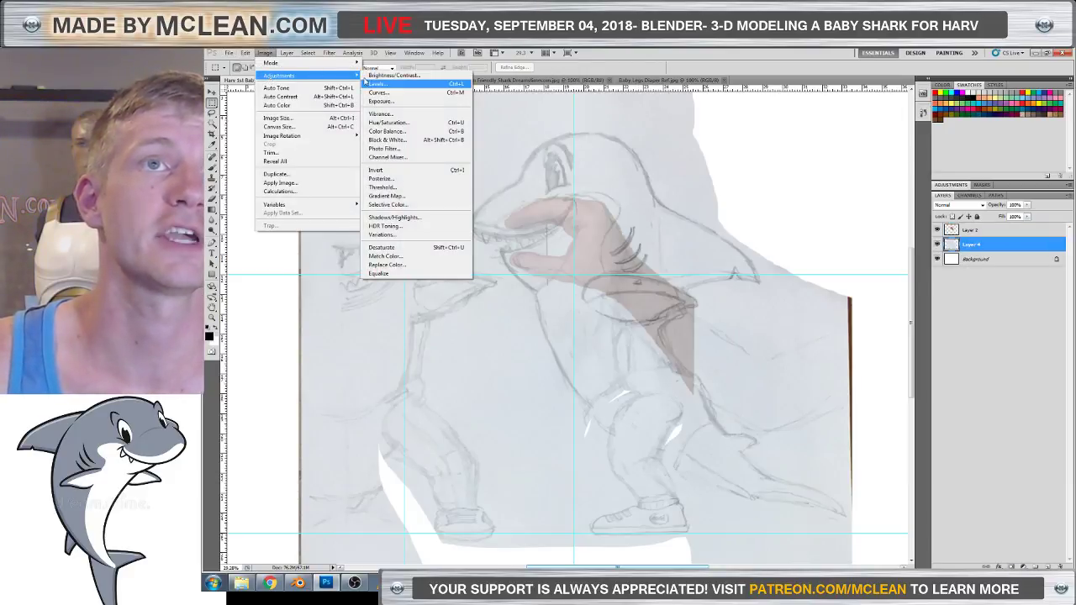
{"action": "left_click", "coordinate": [410, 76]}
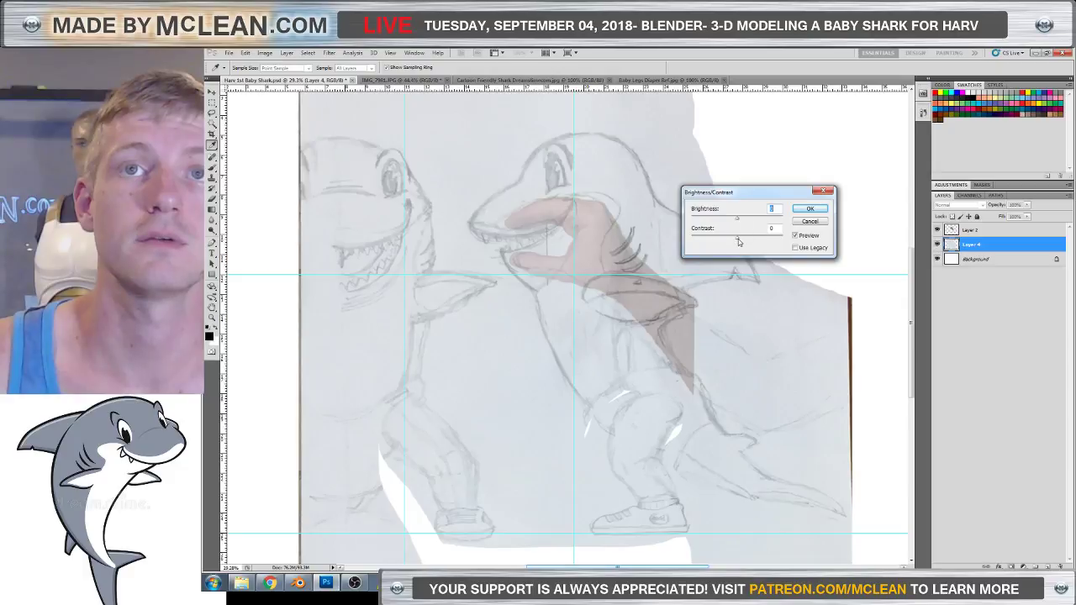
{"action": "left_click_drag", "start_coordinate": [738, 240], "coordinate": [724, 222]}
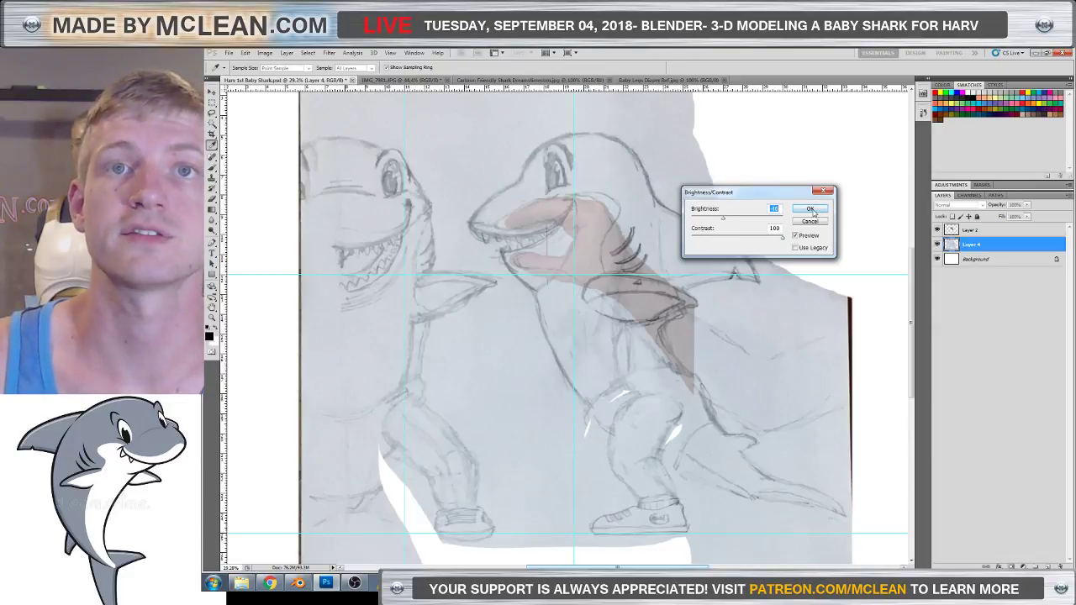
{"action": "left_click", "coordinate": [811, 211]}
{"action": "key", "text": "m"}
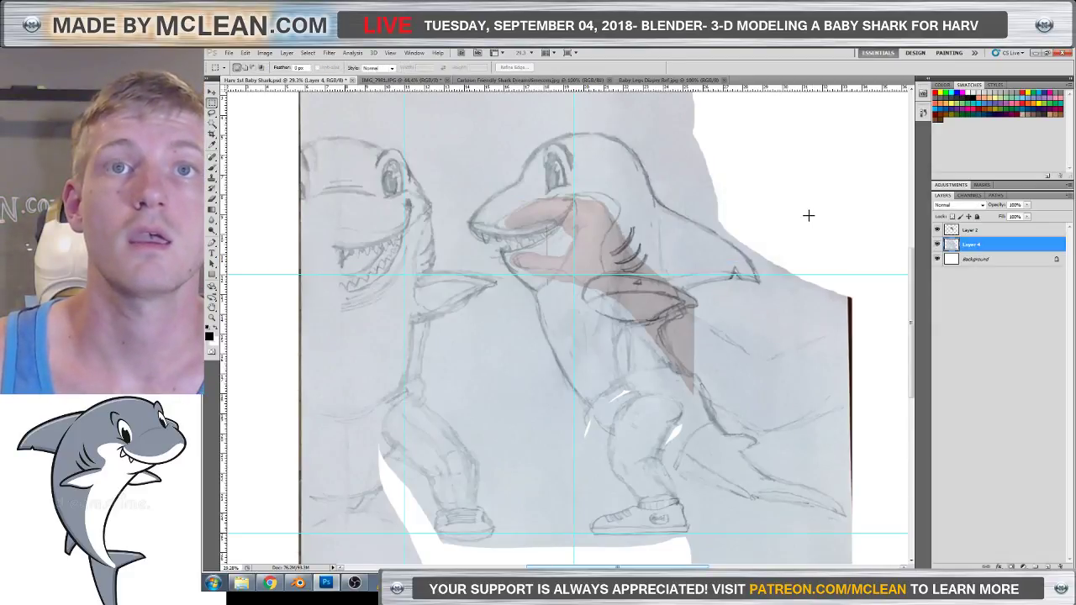
{"action": "scroll", "coordinate": [651, 277], "scroll_direction": "down", "scroll_amount": 2}
Switch to the Polygonal Lasso Tool and zoom out to see the whole page.
{"action": "scroll", "coordinate": [619, 286], "scroll_direction": "down", "scroll_amount": 2, "text": "alt"}
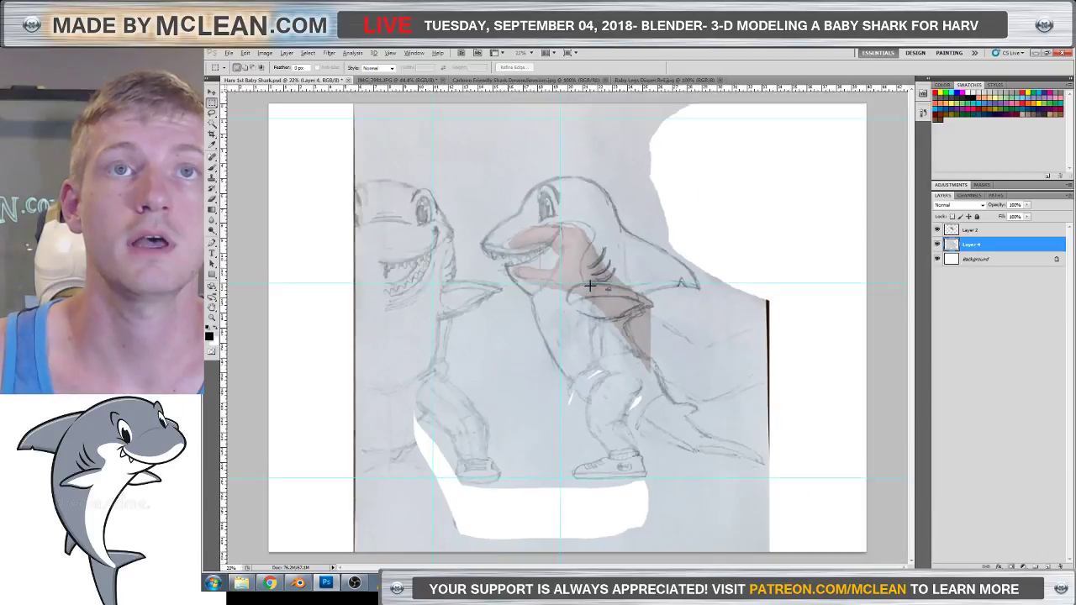
{"action": "scroll", "coordinate": [589, 287], "scroll_direction": "up", "scroll_amount": 1, "text": "alt"}
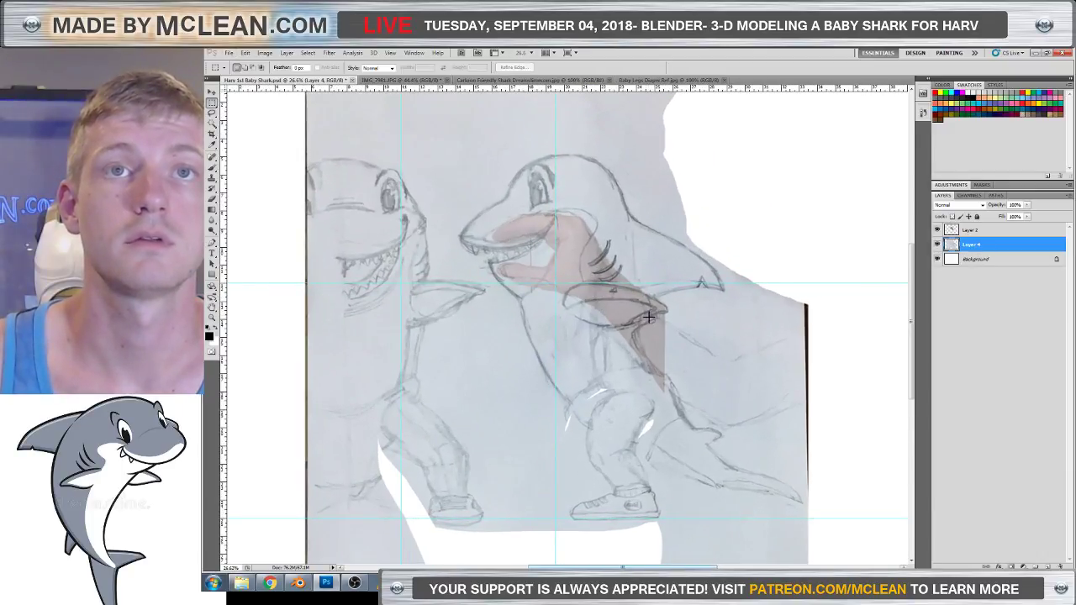
{"action": "left_click", "coordinate": [212, 114]}
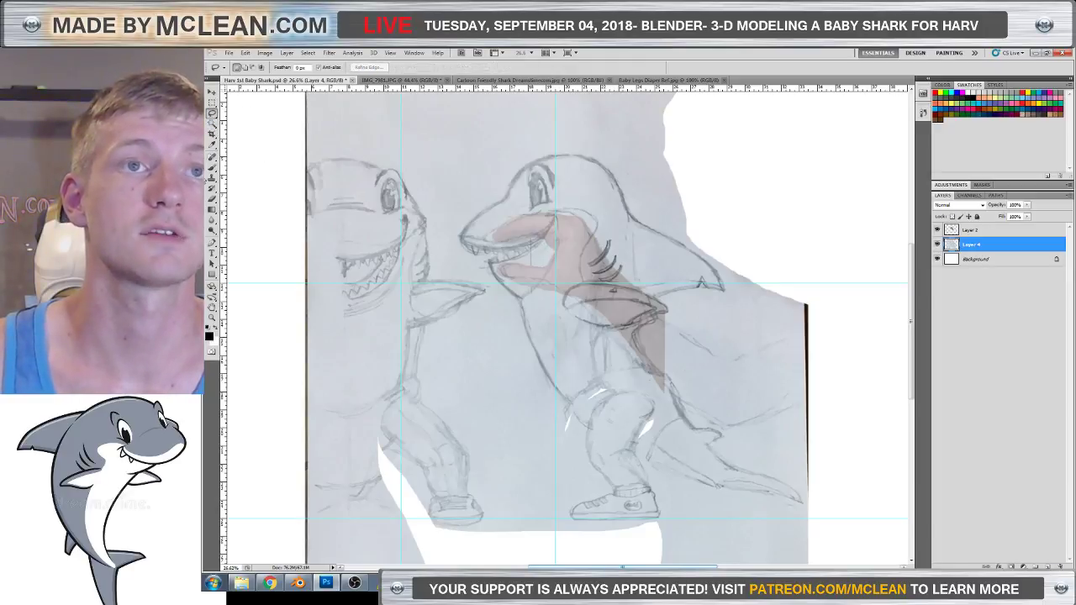
{"action": "left_click", "coordinate": [212, 114]}
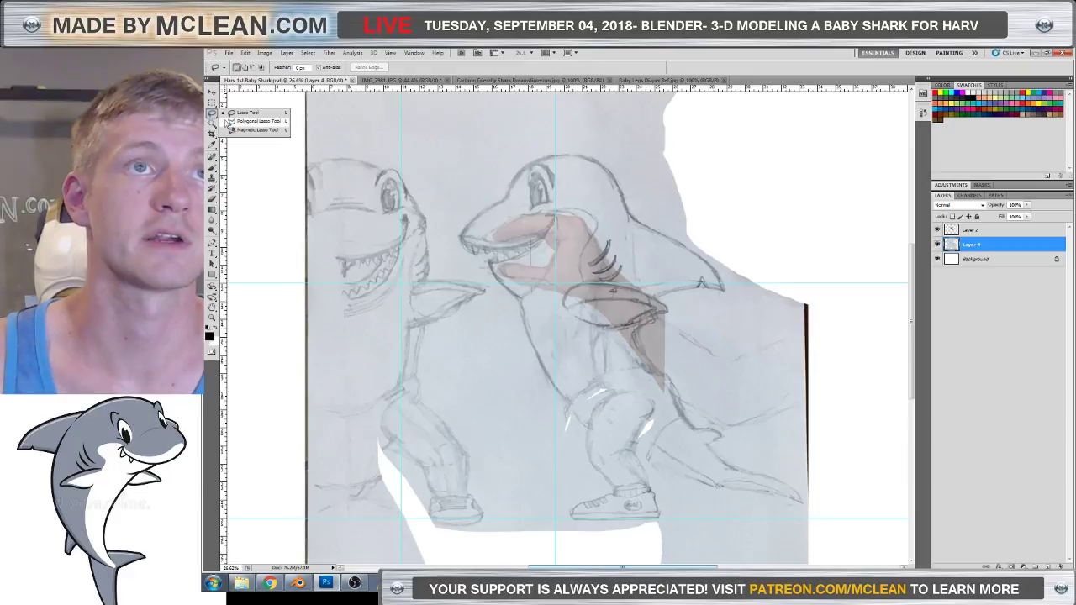
{"action": "left_click", "coordinate": [265, 123]}
{"action": "key", "text": "ctrl+minus"}
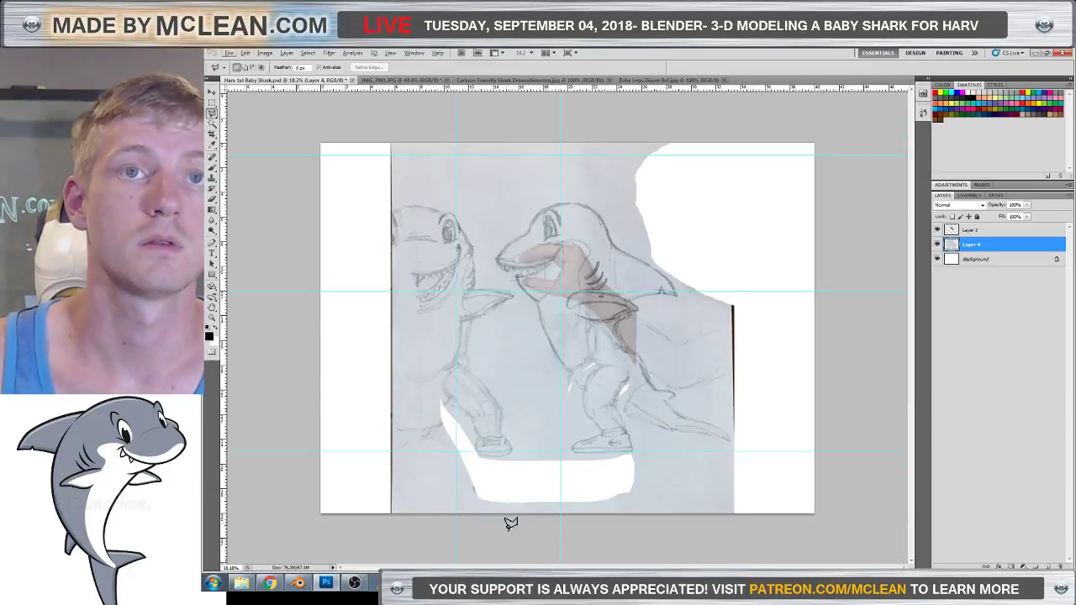
Outline the left shark with a polygonal selection and cut-paste it onto new Layer 5.
{"action": "left_click", "coordinate": [527, 518]}
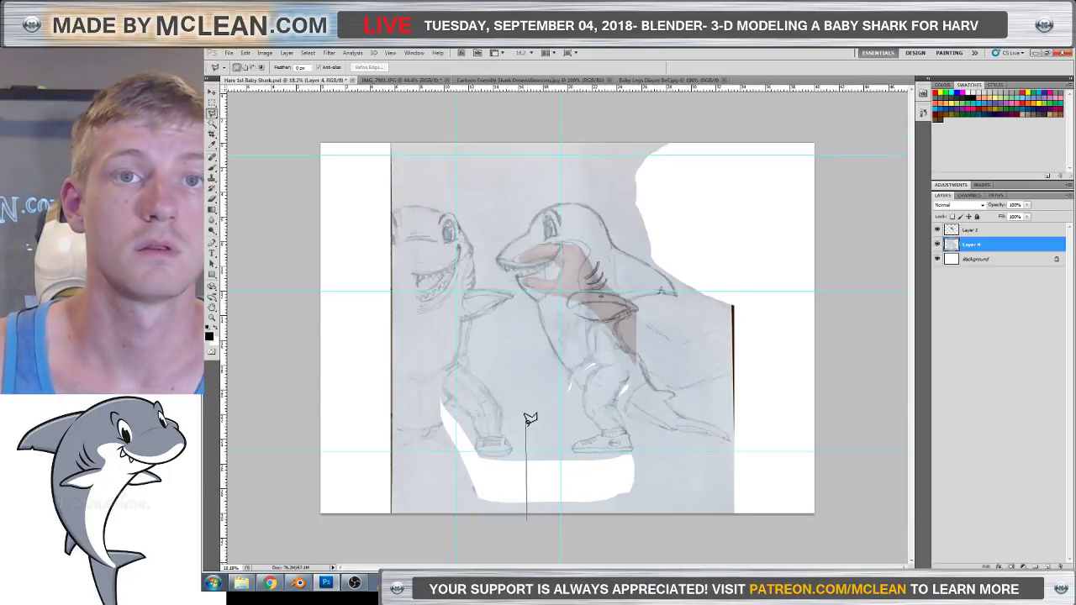
{"action": "left_click", "coordinate": [519, 291]}
{"action": "left_click", "coordinate": [484, 270]}
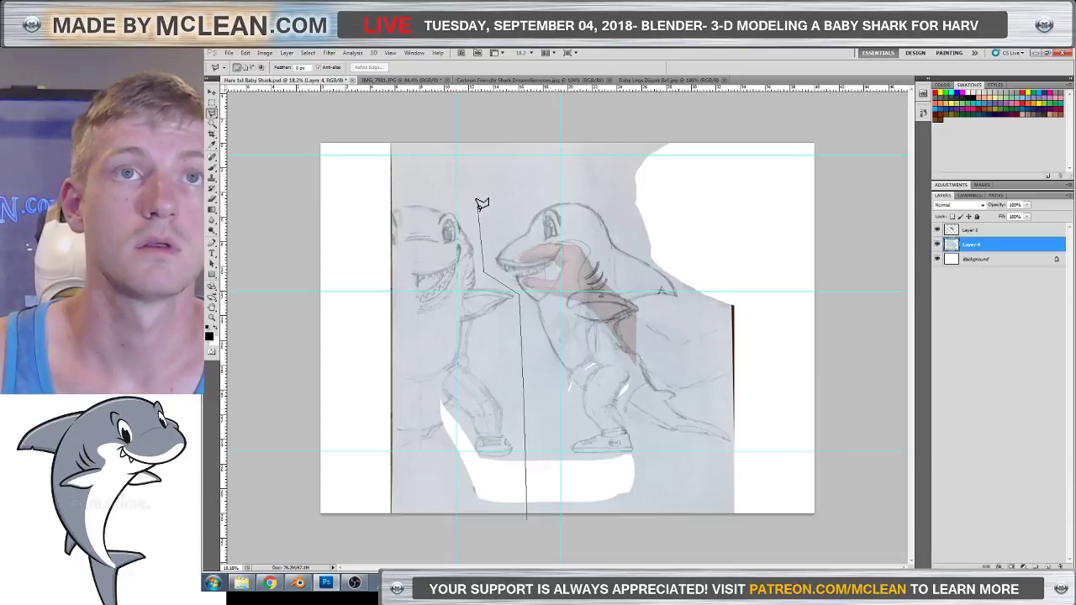
{"action": "left_click", "coordinate": [473, 204]}
{"action": "left_click", "coordinate": [390, 195]}
{"action": "left_click", "coordinate": [308, 243]}
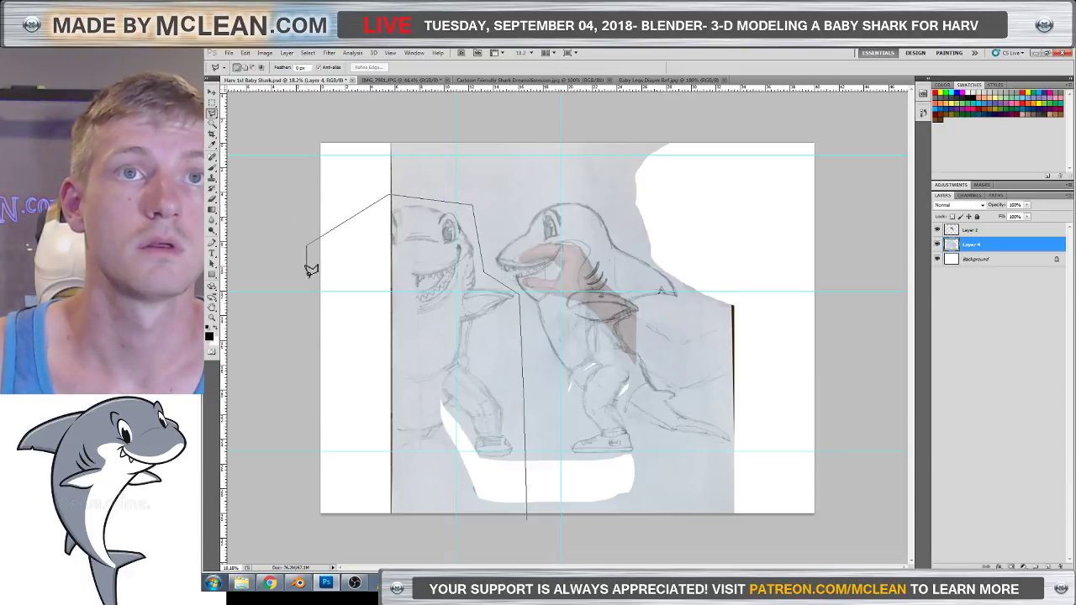
{"action": "left_click", "coordinate": [332, 523]}
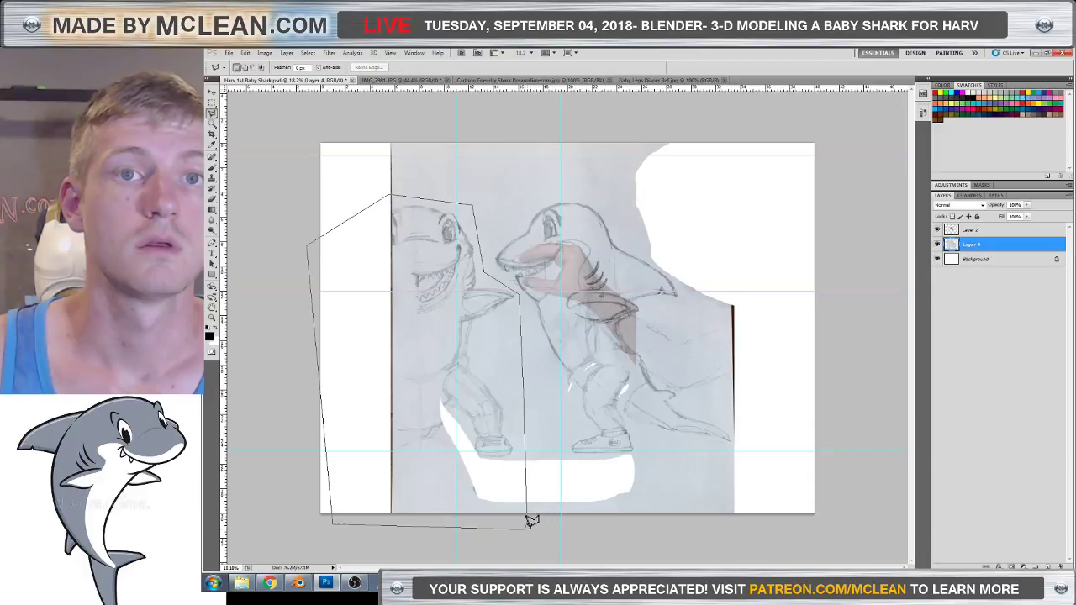
{"action": "left_click", "coordinate": [532, 521]}
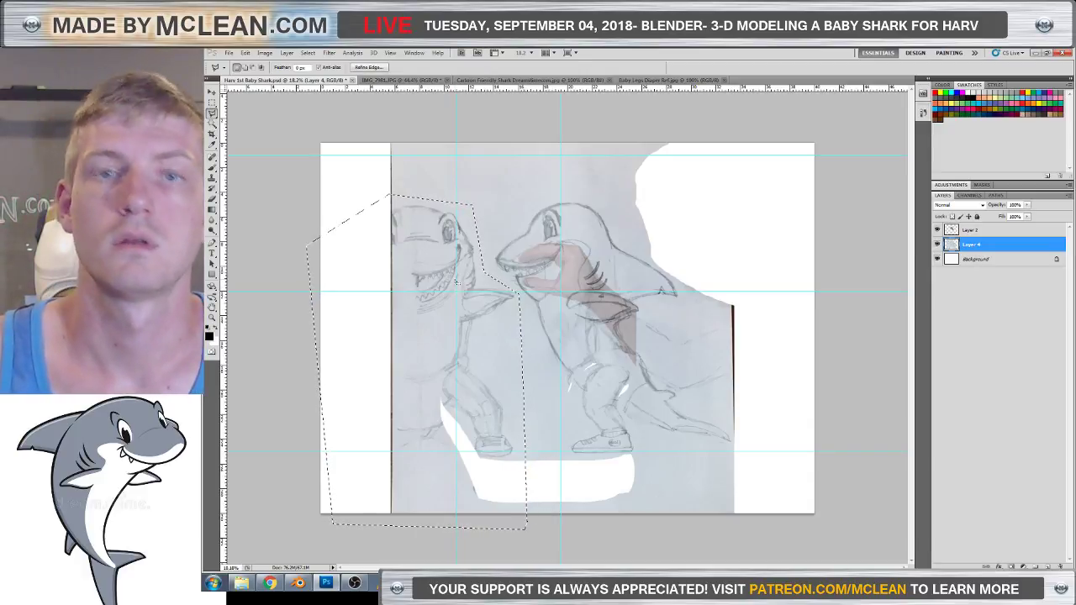
{"action": "key", "text": "ctrl+x"}
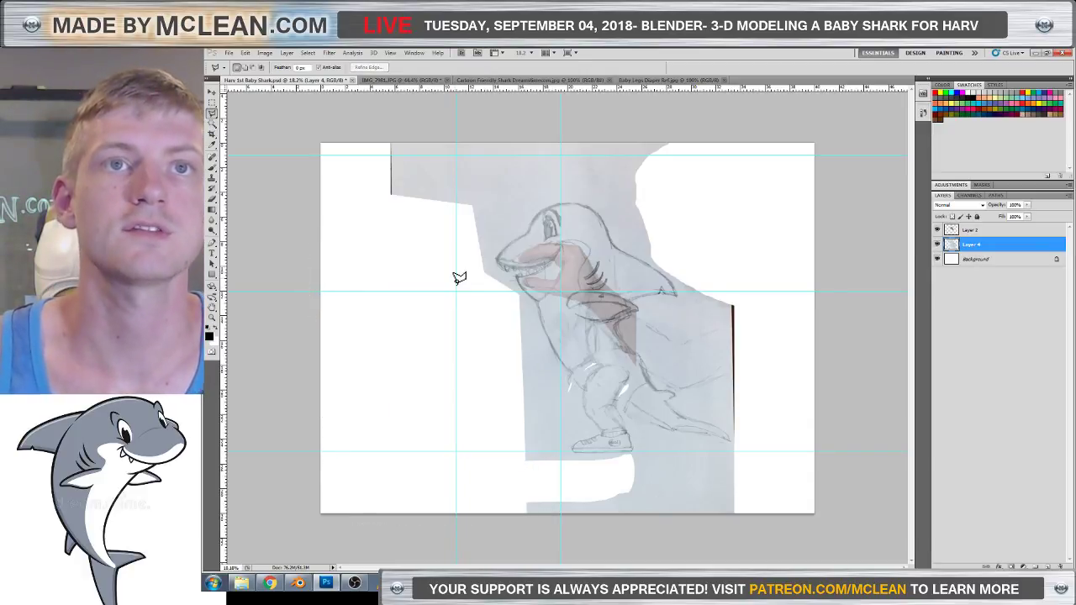
{"action": "key", "text": "ctrl+v"}
Shift Layer 5's shark left and draw a straight vertical pen path beside it.
{"action": "key", "text": "v"}
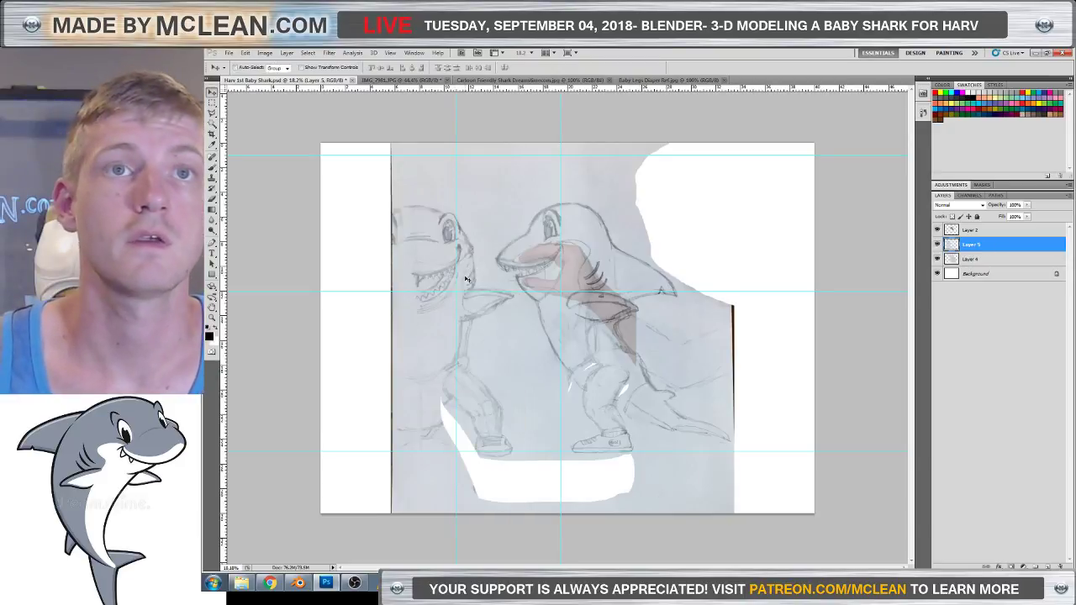
{"action": "left_click_drag", "start_coordinate": [469, 276], "coordinate": [428, 275]}
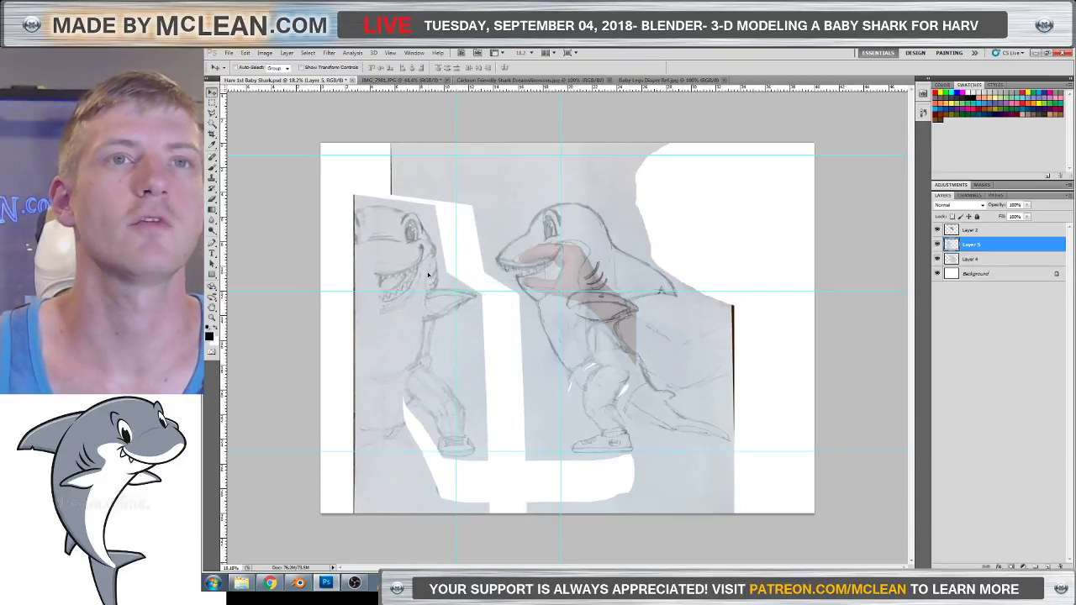
{"action": "left_click", "coordinate": [211, 242]}
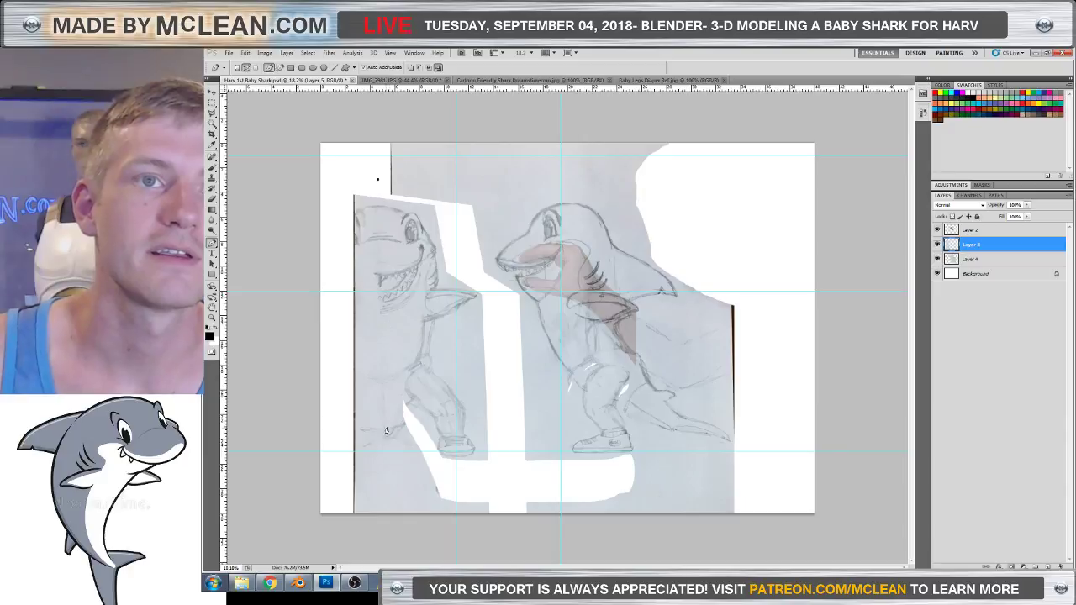
{"action": "left_click", "coordinate": [378, 478]}
{"action": "key", "text": "ctrl+plus"}
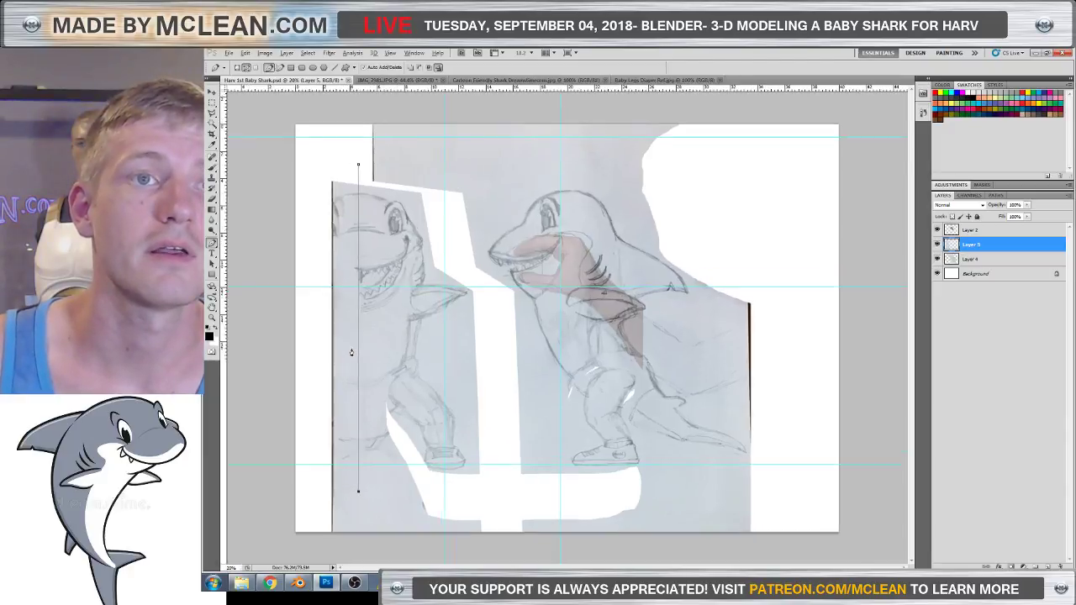
{"action": "scroll", "coordinate": [359, 360], "scroll_direction": "up", "scroll_amount": 1, "text": "alt"}
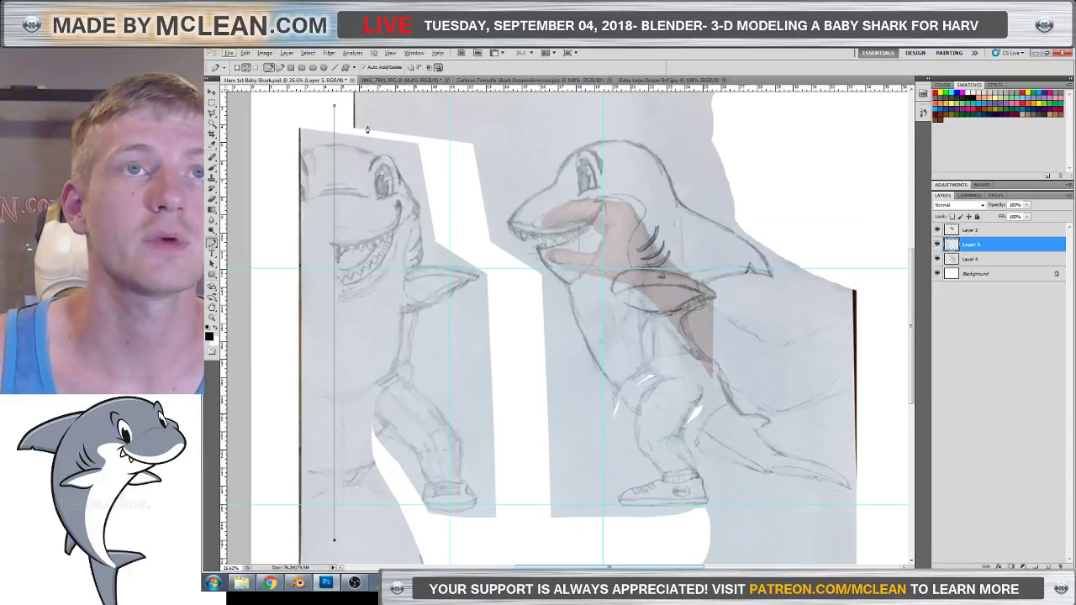
{"action": "key", "text": "alt+a"}
{"action": "left_click", "coordinate": [334, 108]}
{"action": "left_click_drag", "start_coordinate": [334, 108], "coordinate": [337, 108]}
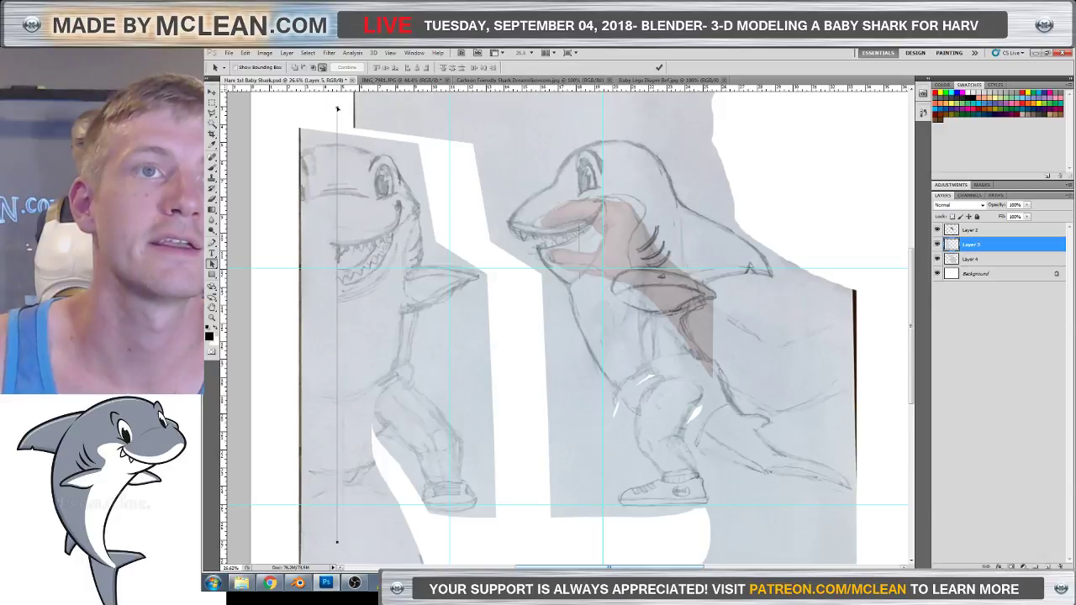
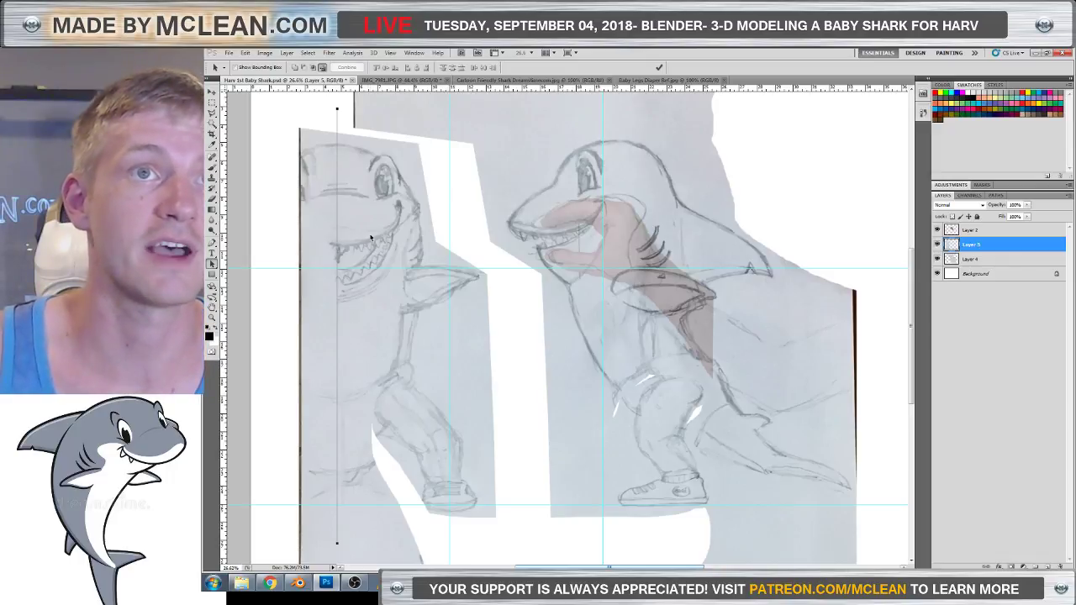
Add a new empty layer above Layer 3 and switch to the Brush tool.
{"action": "left_click", "coordinate": [973, 231]}
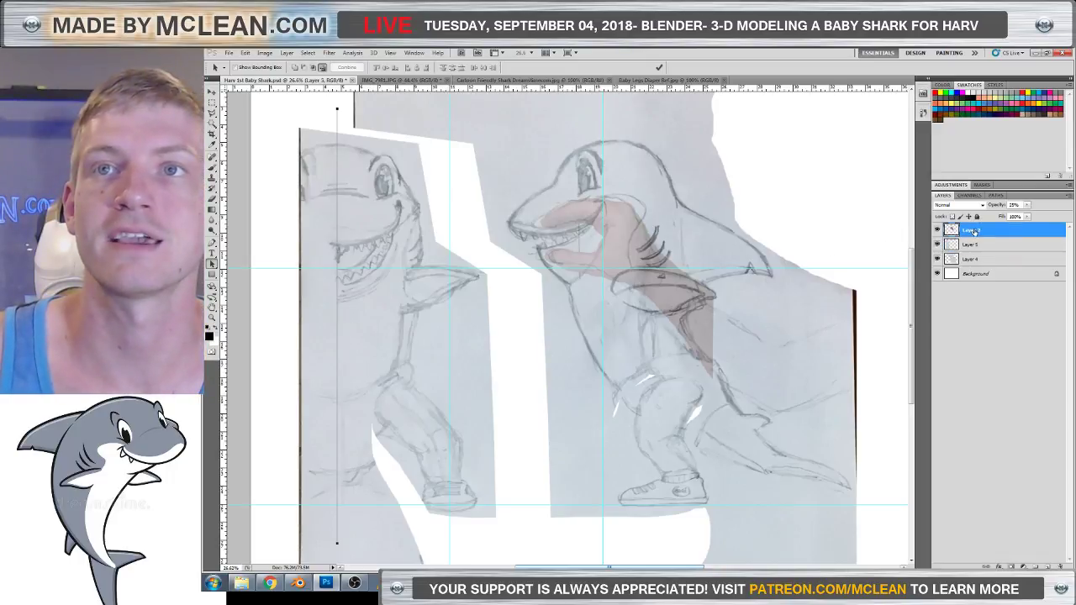
{"action": "key", "text": "ctrl+shift+alt+n"}
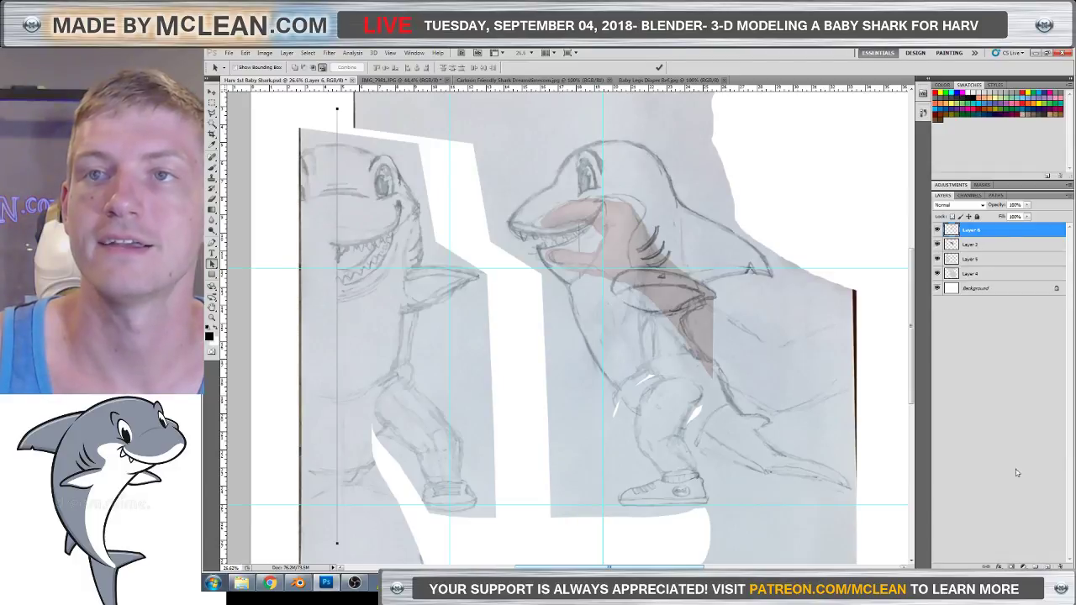
{"action": "left_click", "coordinate": [995, 196]}
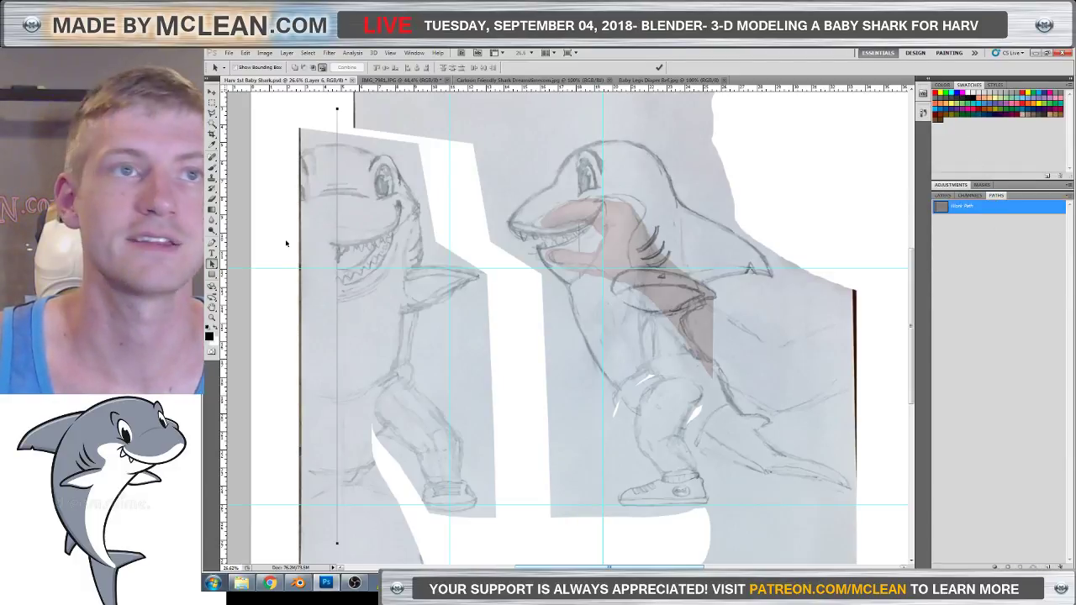
{"action": "left_click", "coordinate": [211, 167]}
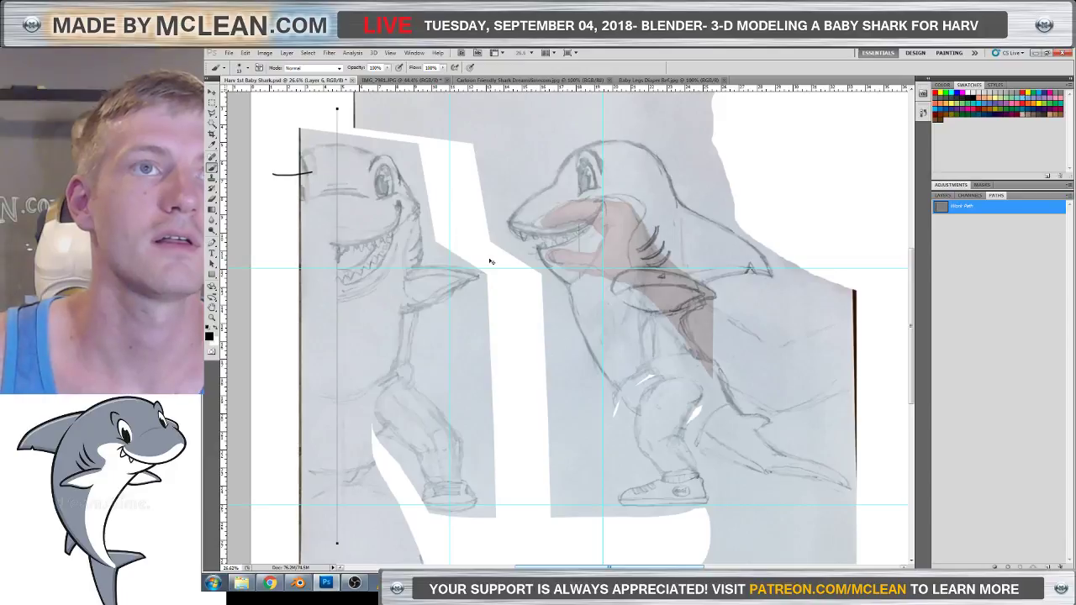
{"action": "key", "text": "ctrl+z"}
Set the brush to 3 px with 100% hardness in cyan, and hide the work path.
{"action": "left_click", "coordinate": [248, 67]}
{"action": "double_click", "coordinate": [296, 85]}
{"action": "type", "text": "3"}
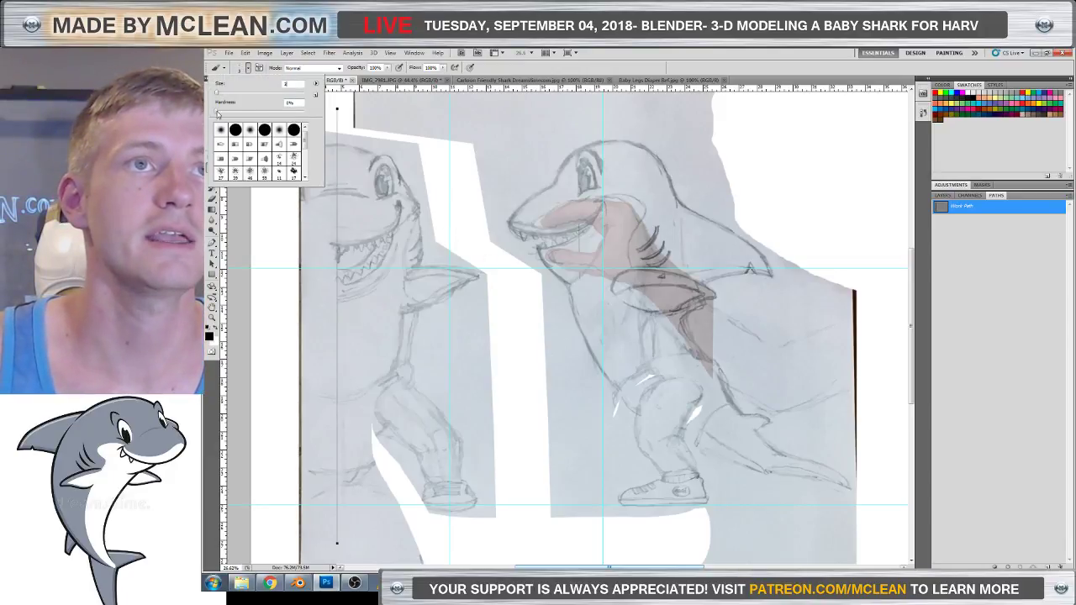
{"action": "left_click_drag", "start_coordinate": [218, 114], "coordinate": [337, 123]}
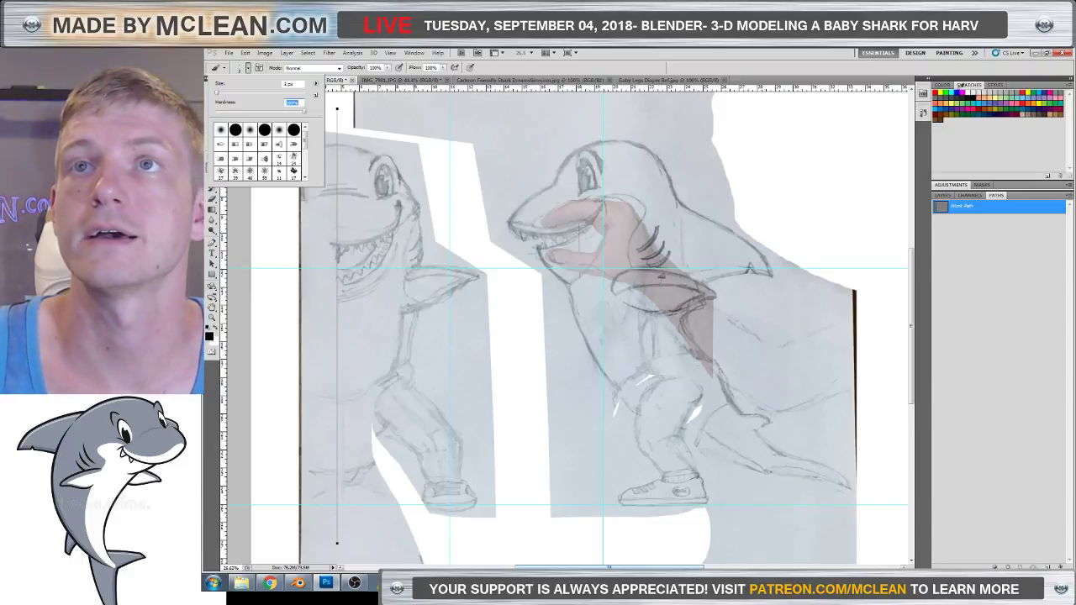
{"action": "left_click", "coordinate": [942, 105]}
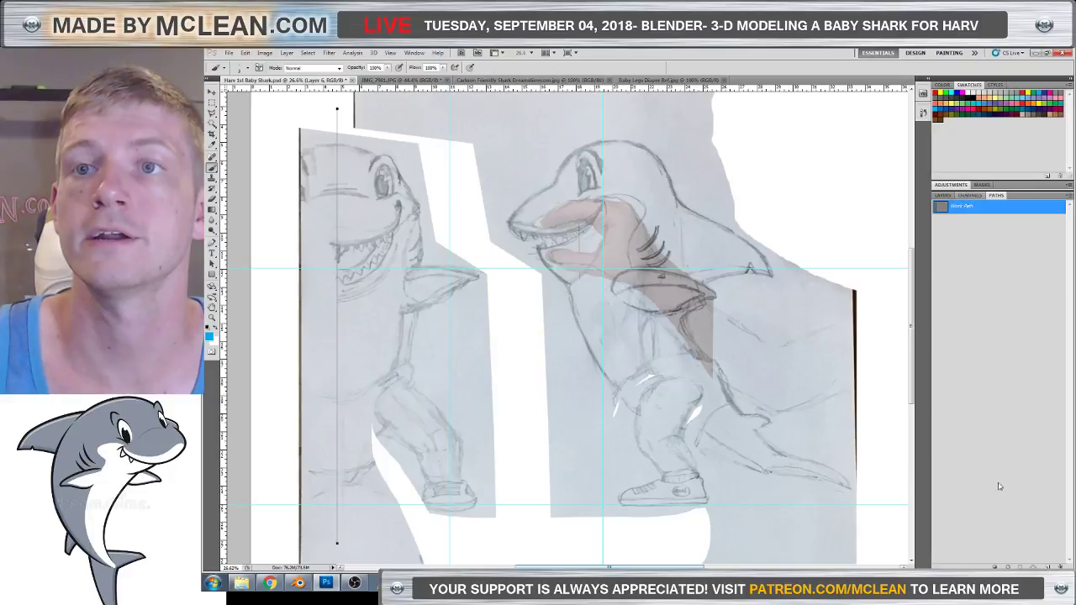
{"action": "left_click", "coordinate": [1000, 544]}
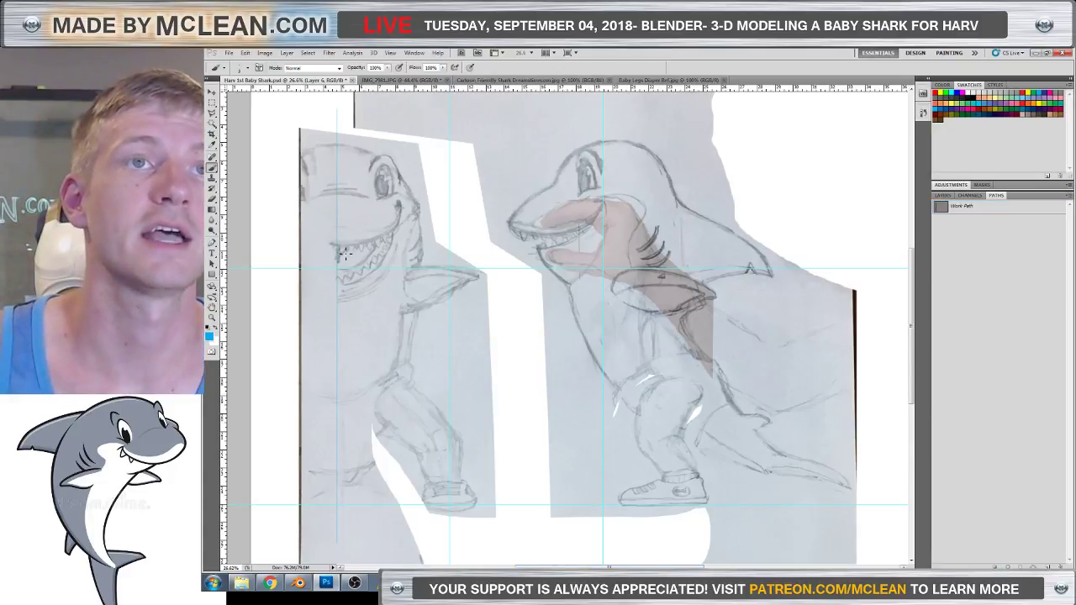
Select Layer 5 and start a free transform of its sketch.
{"action": "left_click", "coordinate": [943, 195]}
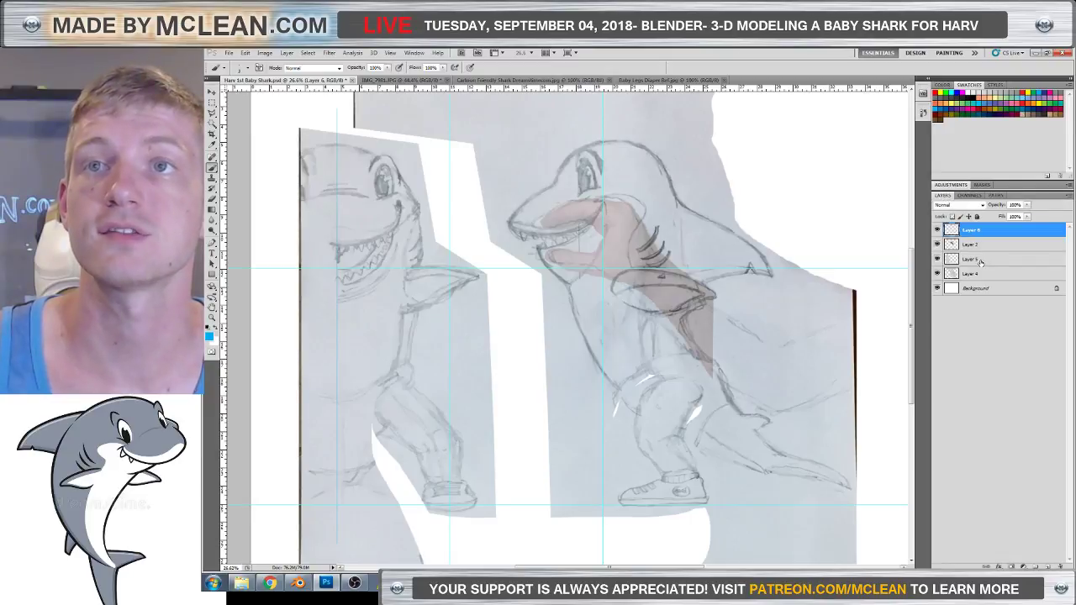
{"action": "left_click", "coordinate": [979, 261]}
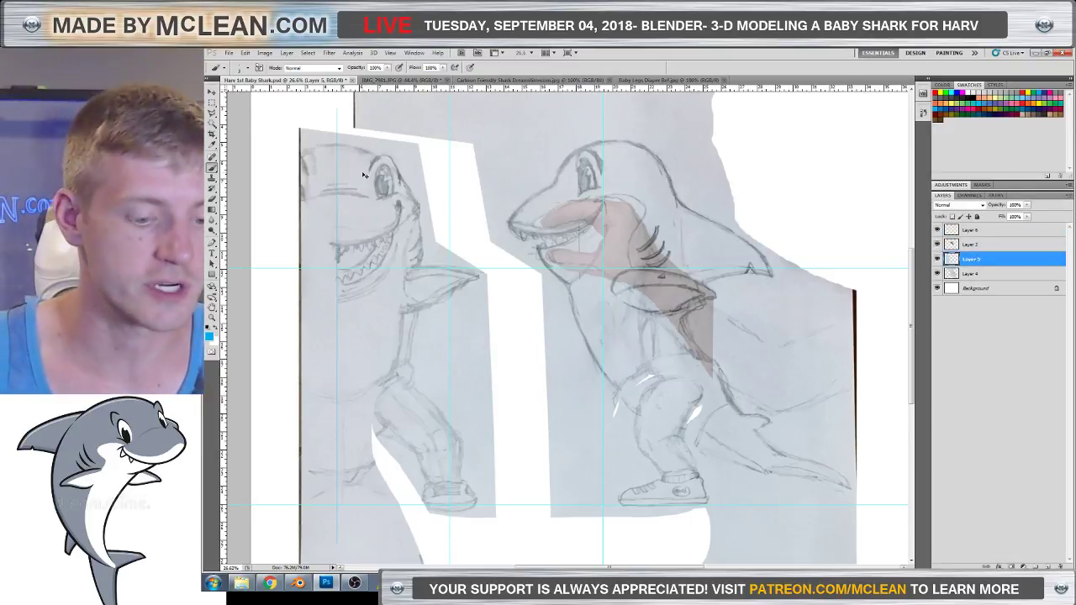
{"action": "key", "text": "ctrl+t"}
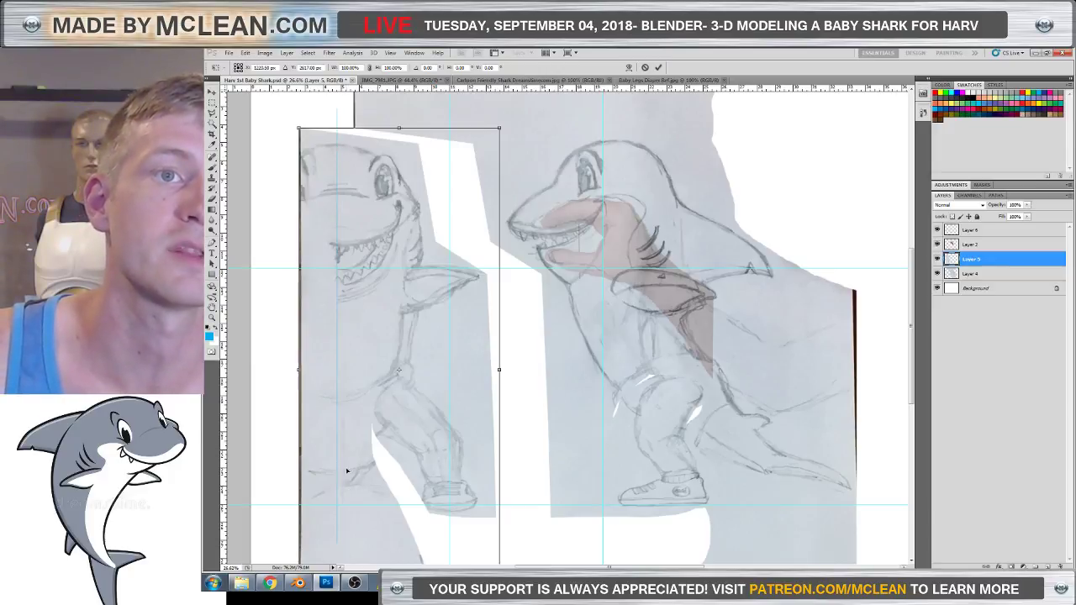
Rotate the Layer 5 front sketch about 0.75° clockwise around its upper-left corner and apply.
{"action": "left_click_drag", "start_coordinate": [402, 366], "coordinate": [338, 147]}
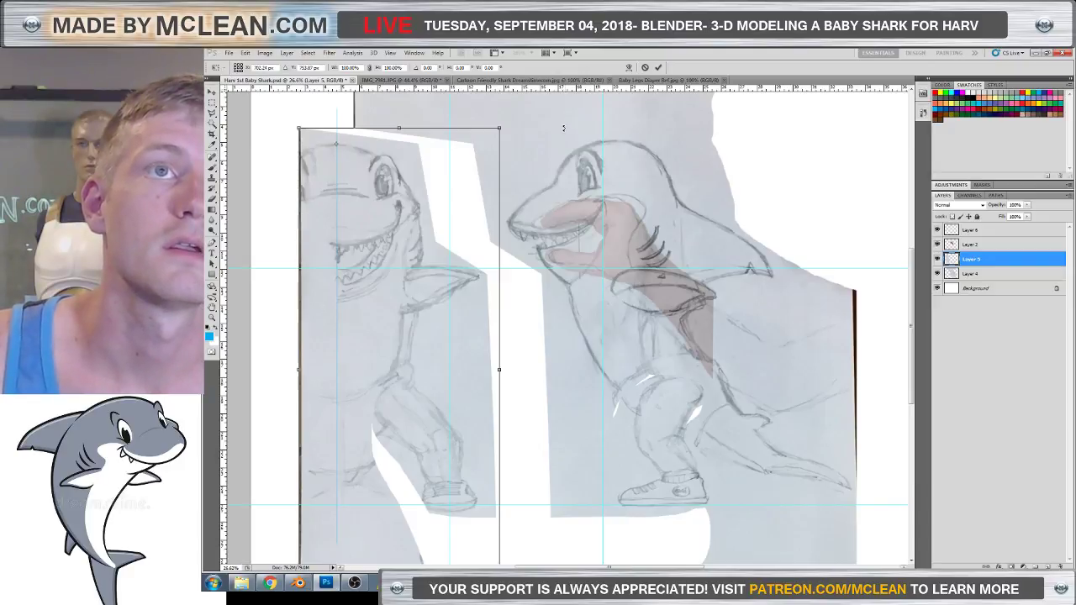
{"action": "left_click_drag", "start_coordinate": [563, 131], "coordinate": [563, 132]}
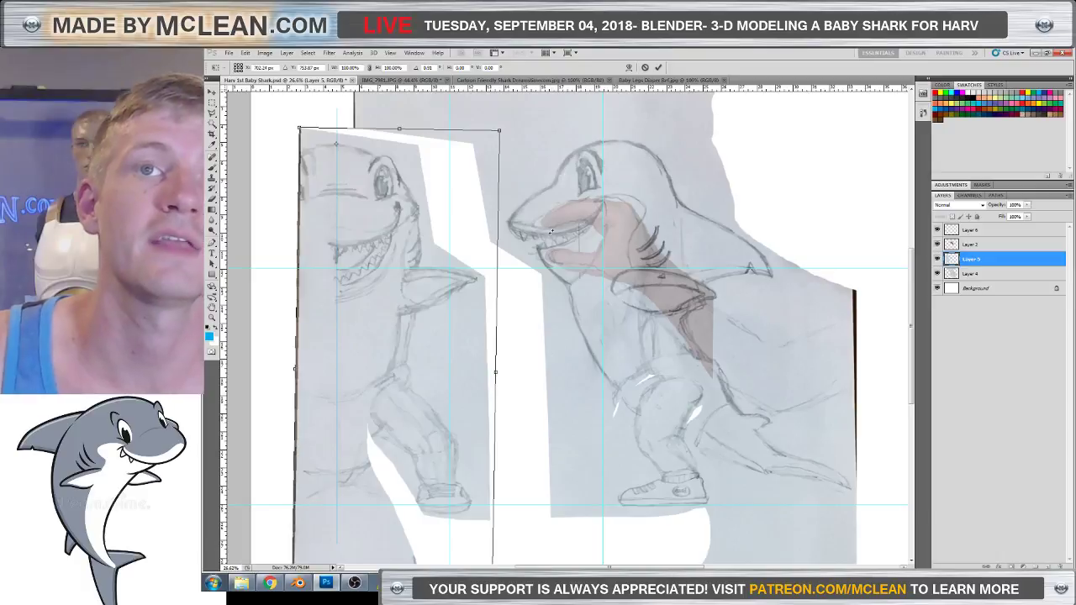
{"action": "key", "text": "Return"}
{"action": "key", "text": "b"}
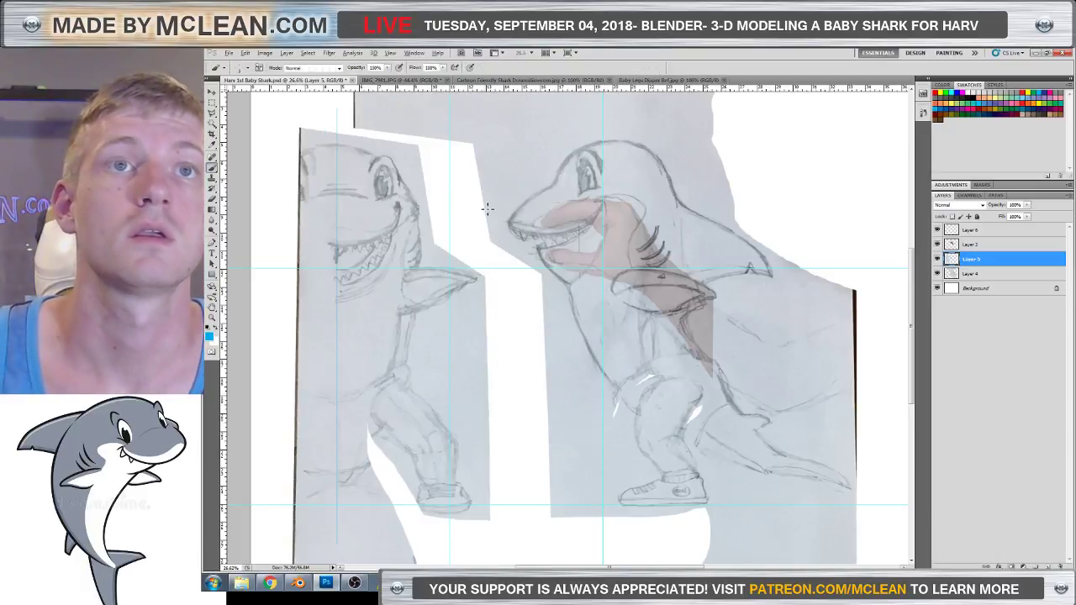
{"action": "scroll", "coordinate": [488, 208], "scroll_direction": "down", "scroll_amount": 2, "text": "alt"}
{"action": "scroll", "coordinate": [485, 264], "scroll_direction": "up", "scroll_amount": 1, "text": "alt"}
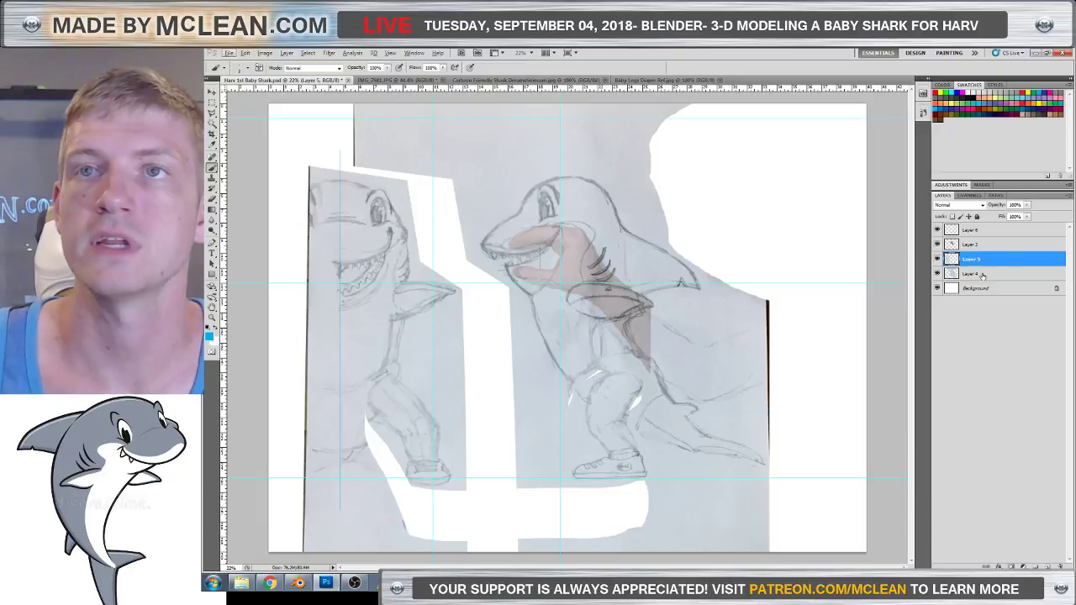
Select Layers 6, 3, 5 and 4 together and shift them left.
{"action": "left_click", "coordinate": [966, 243], "text": "ctrl"}
{"action": "left_click", "coordinate": [966, 231], "text": "ctrl"}
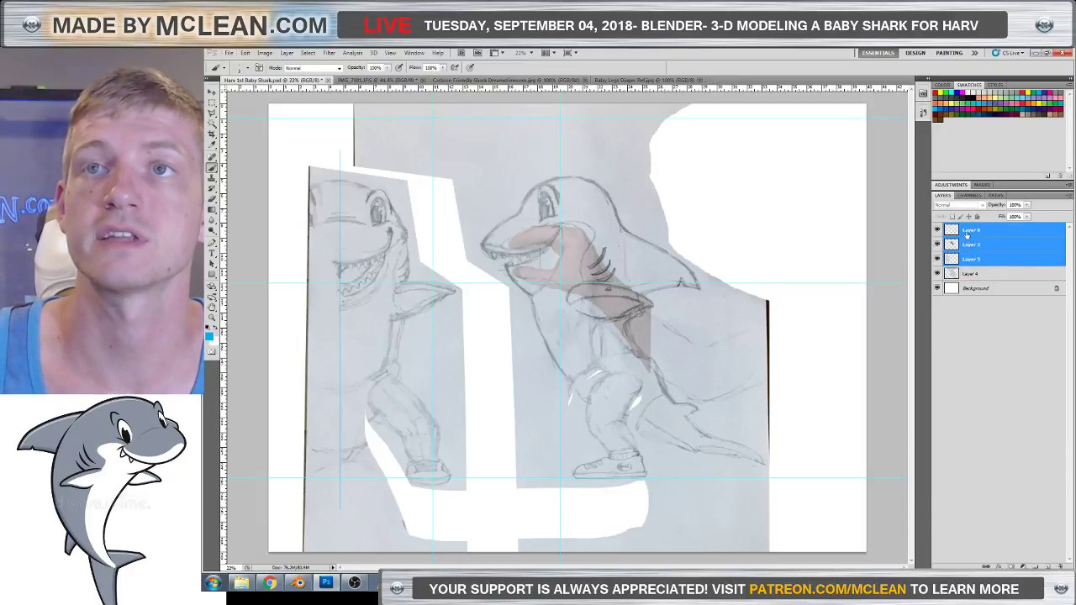
{"action": "left_click", "coordinate": [971, 274], "text": "shift"}
{"action": "left_click", "coordinate": [972, 274]}
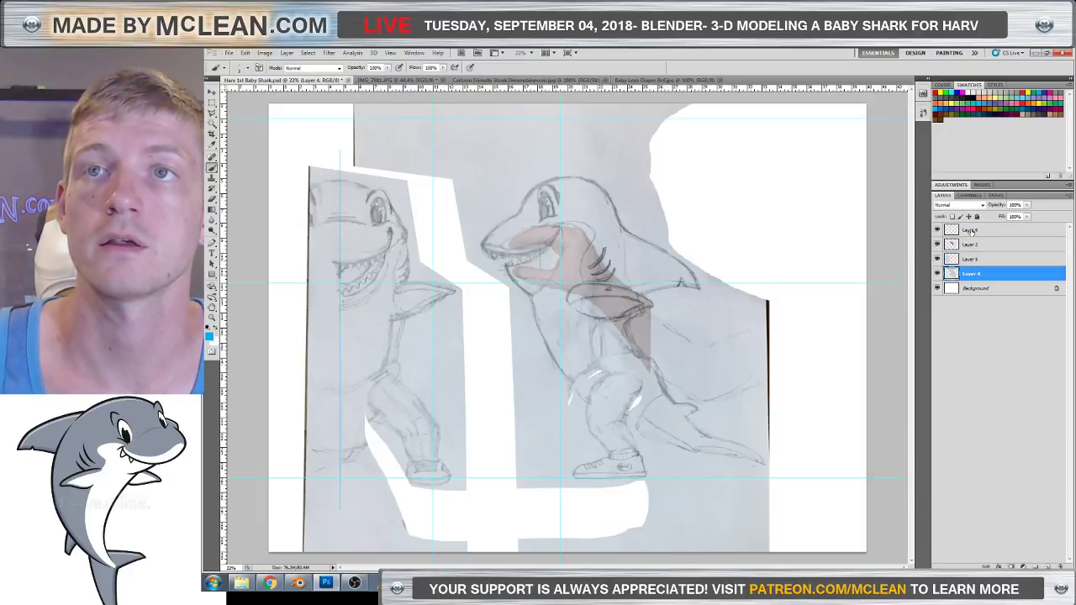
{"action": "left_click", "coordinate": [971, 230], "text": "shift"}
{"action": "key", "text": "p"}
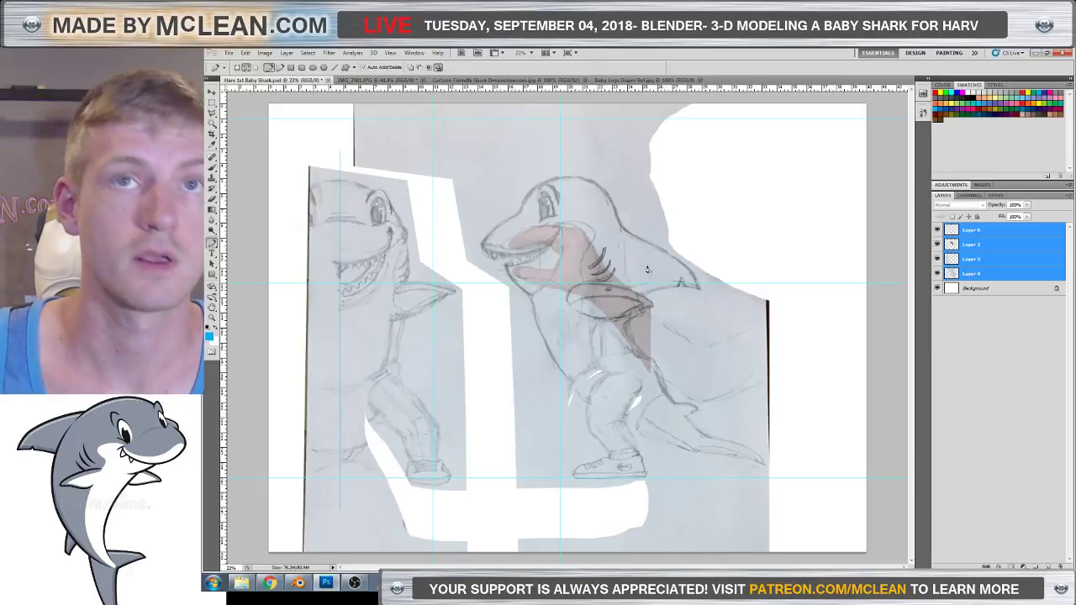
{"action": "key", "text": "v"}
{"action": "left_click_drag", "start_coordinate": [641, 260], "coordinate": [605, 262]}
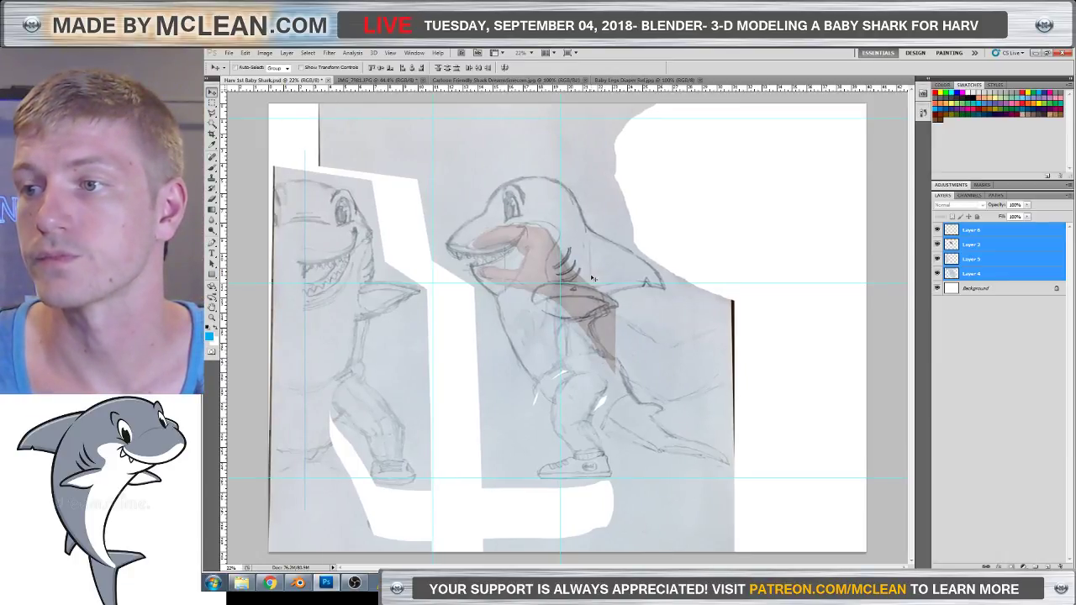
Draw a rectangle selection around both shark sketches and invert it.
{"action": "left_click", "coordinate": [213, 101]}
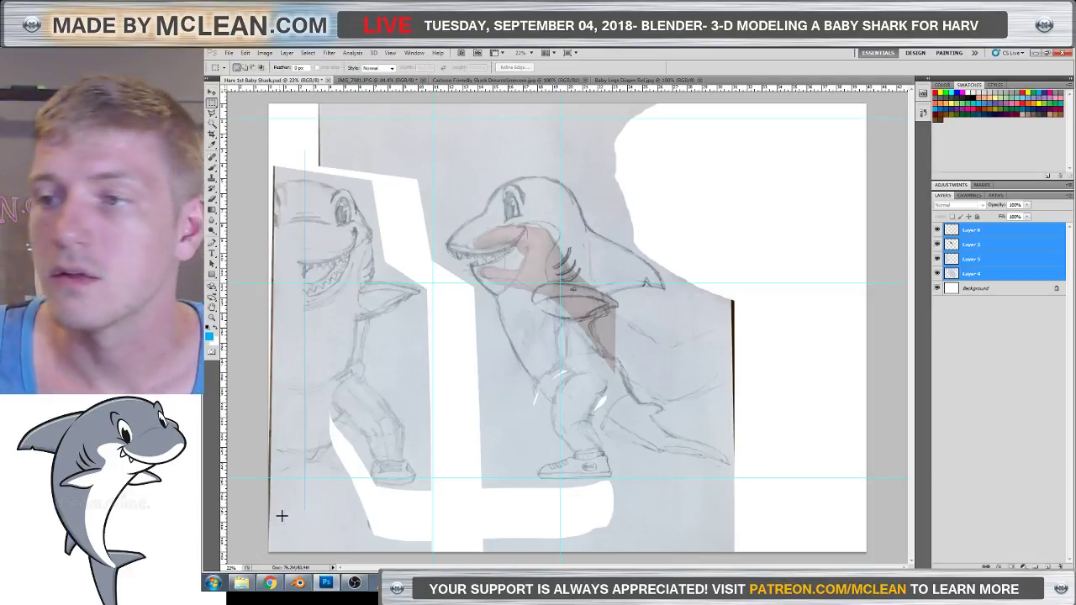
{"action": "left_click_drag", "start_coordinate": [278, 513], "coordinate": [477, 452]}
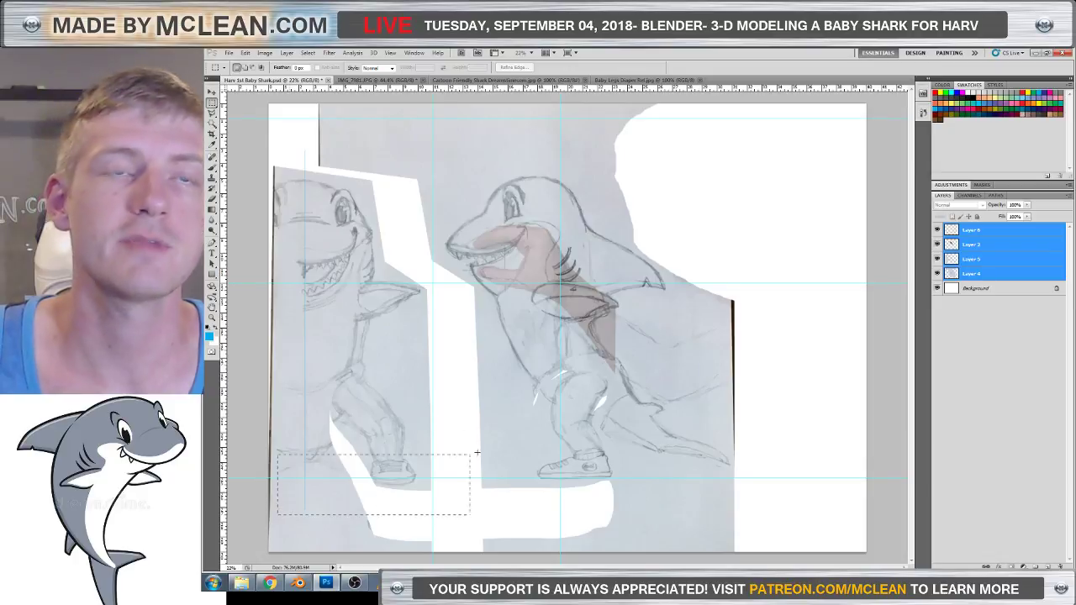
{"action": "left_click_drag", "start_coordinate": [684, 181], "coordinate": [729, 146]}
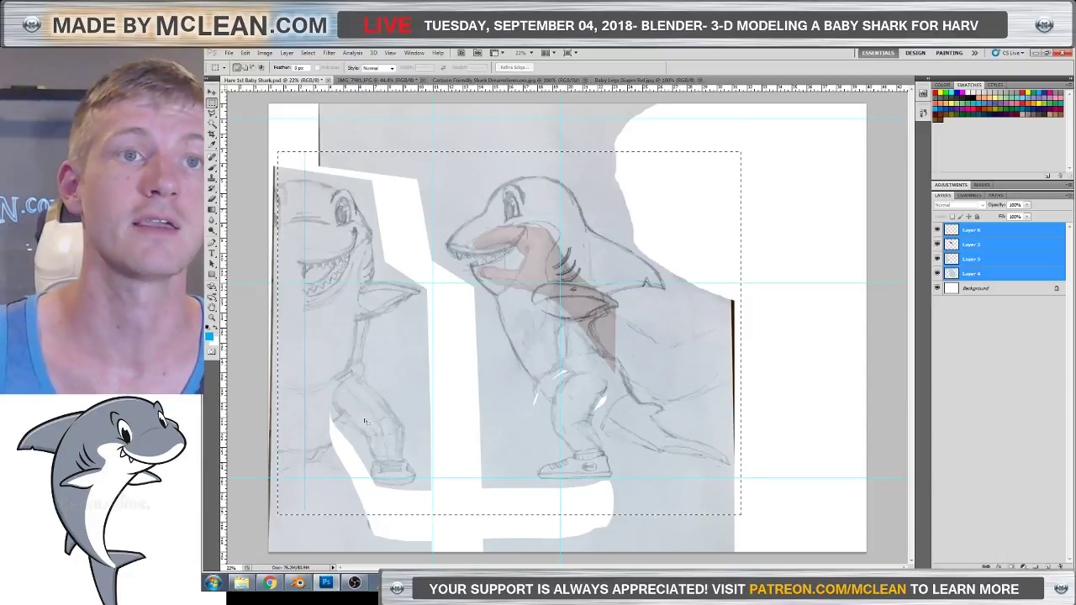
{"action": "right_click", "coordinate": [595, 400]}
{"action": "left_click", "coordinate": [620, 412]}
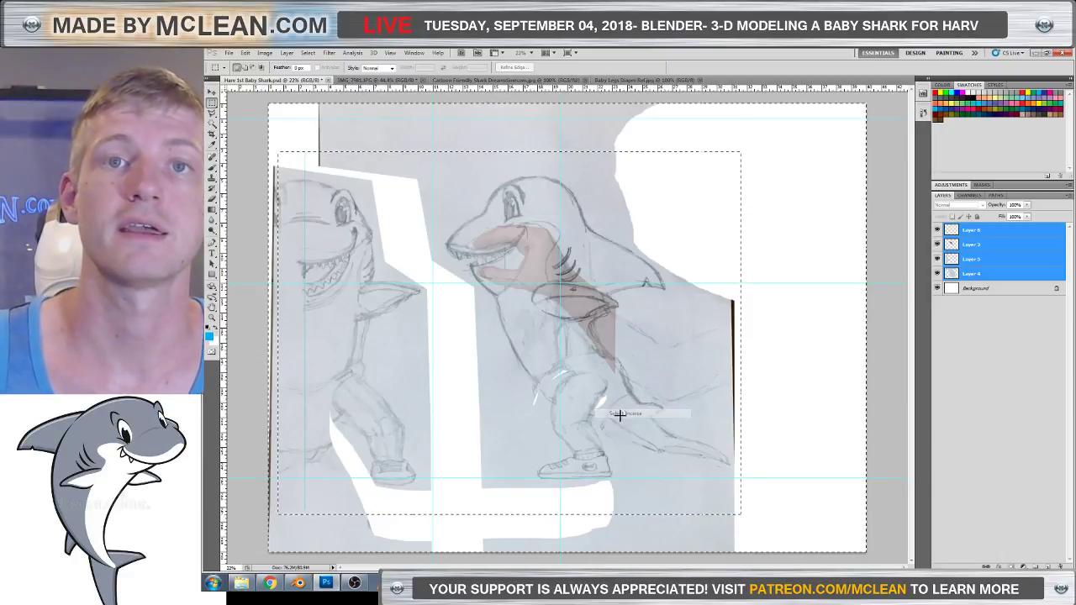
Clear Layers 5 and 4 outside the rectangle, deselect, and show the IMG_7981.JPG photo.
{"action": "left_click", "coordinate": [983, 261]}
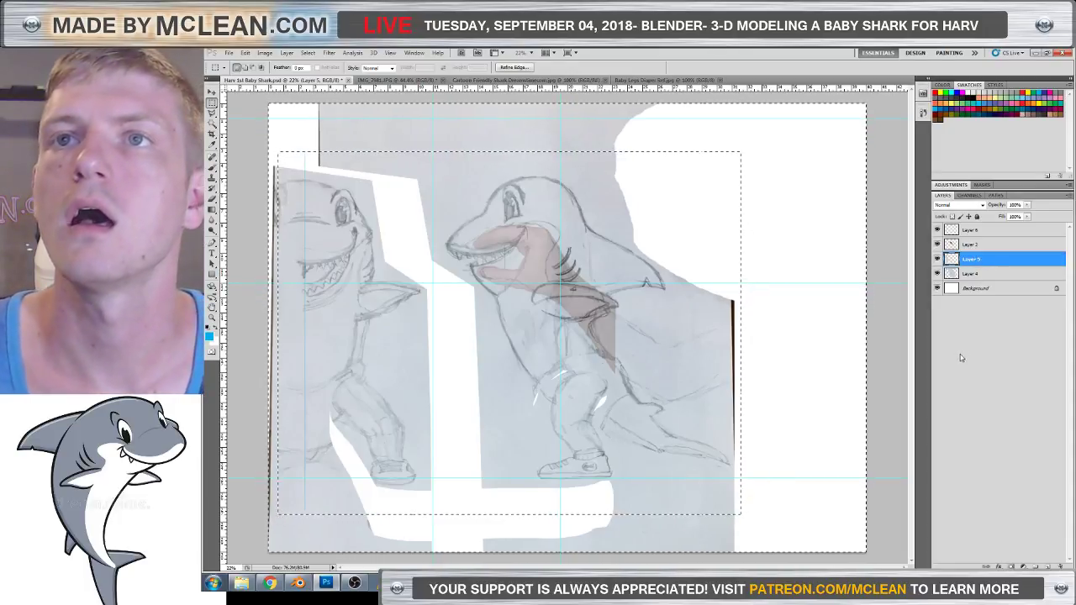
{"action": "key", "text": "Delete"}
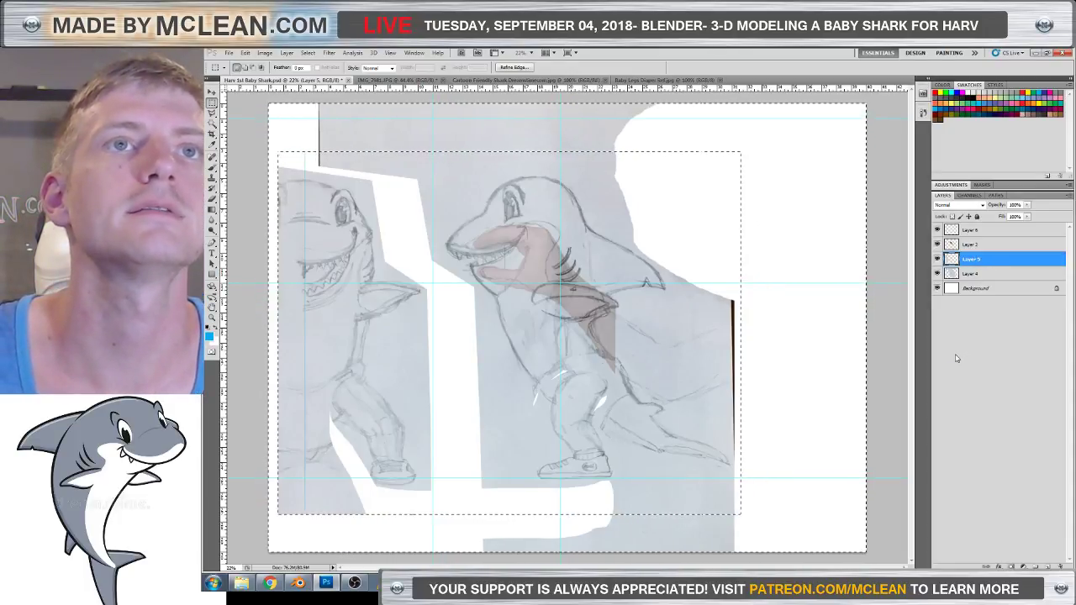
{"action": "left_click", "coordinate": [967, 274]}
{"action": "key", "text": "Delete"}
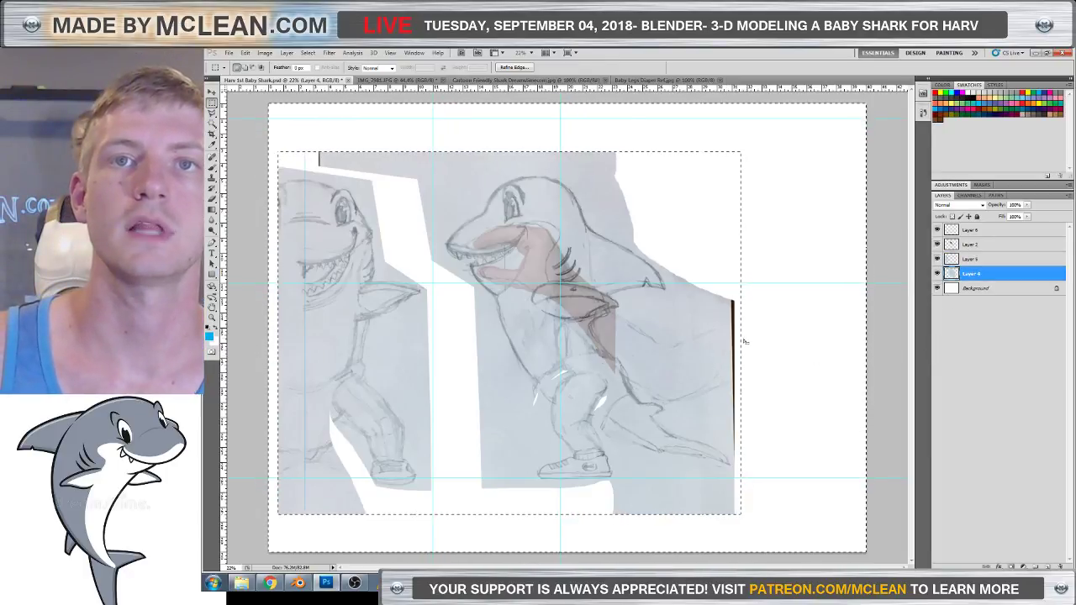
{"action": "left_click_drag", "start_coordinate": [785, 204], "coordinate": [769, 377]}
{"action": "left_click", "coordinate": [765, 388]}
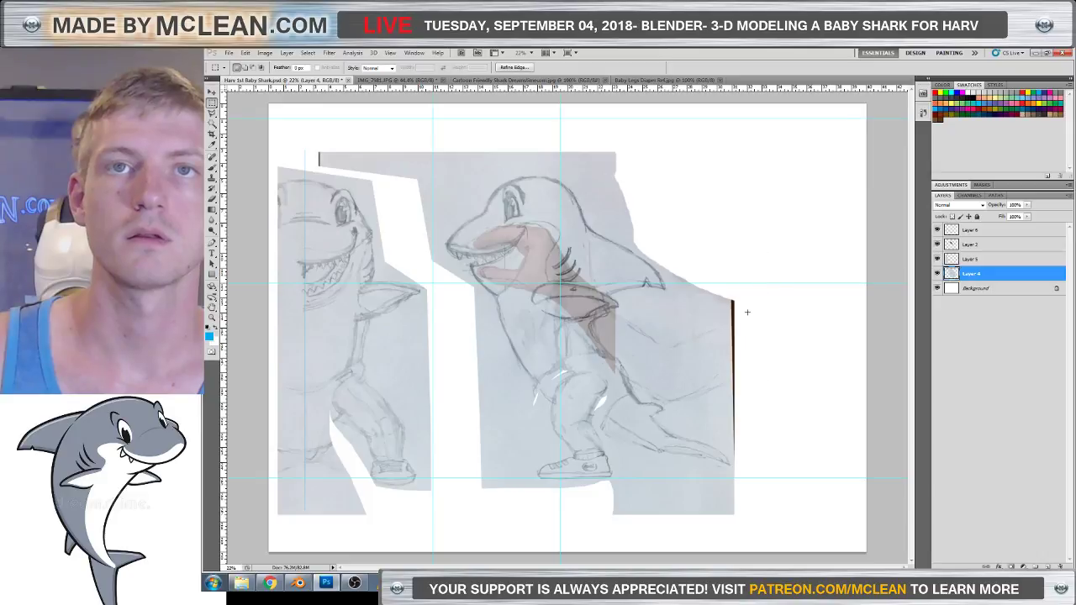
{"action": "left_click", "coordinate": [397, 80]}
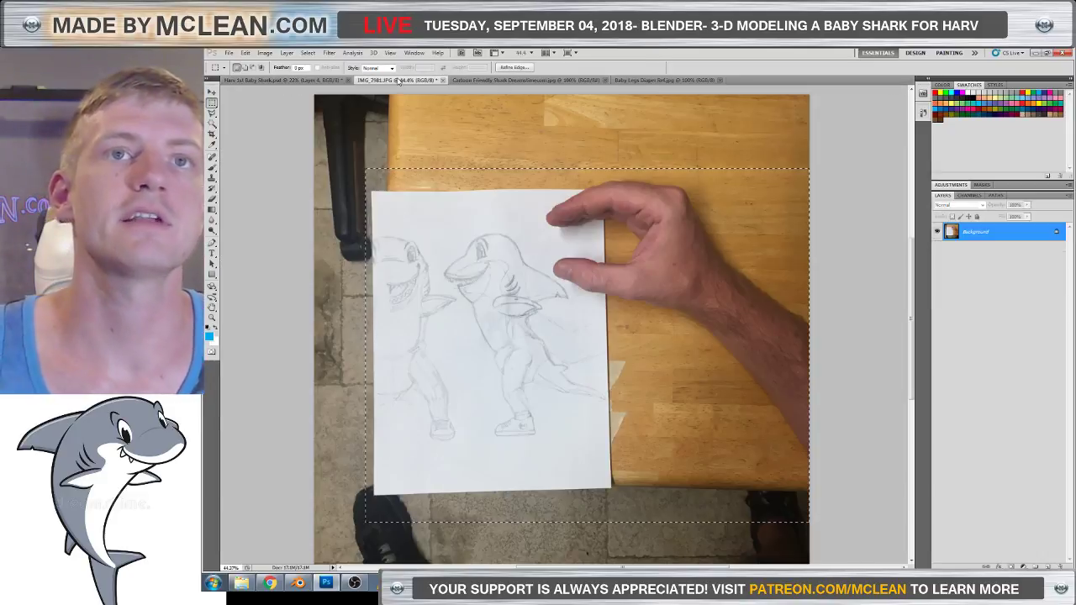
Select the whole cartoon shark image, then pick top Layer 6 in the Harv 1st Baby Shark sketch.
{"action": "left_click", "coordinate": [483, 80]}
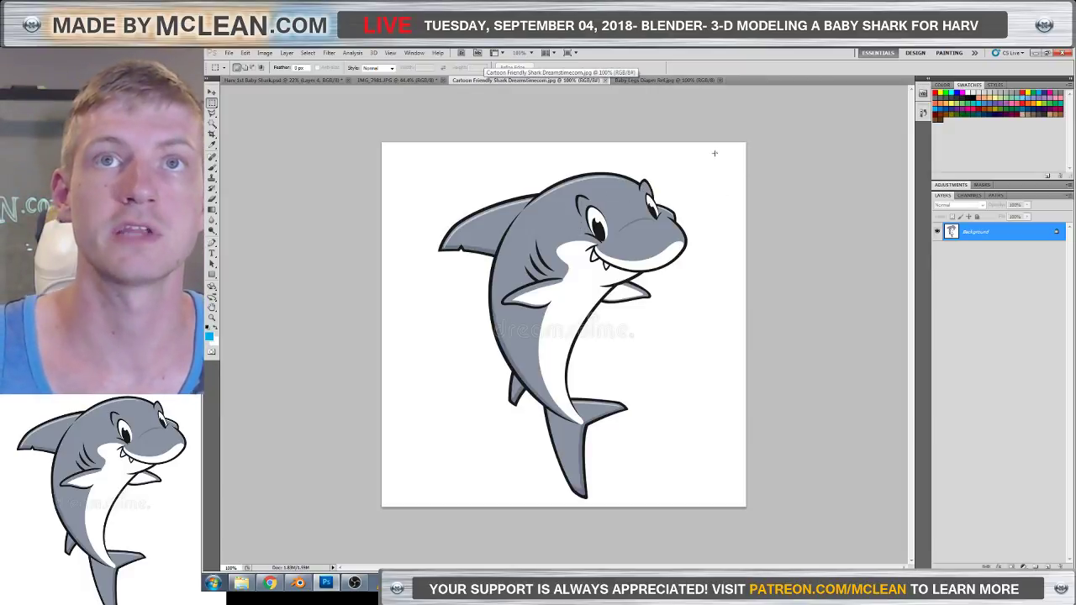
{"action": "left_click_drag", "start_coordinate": [714, 153], "coordinate": [413, 506]}
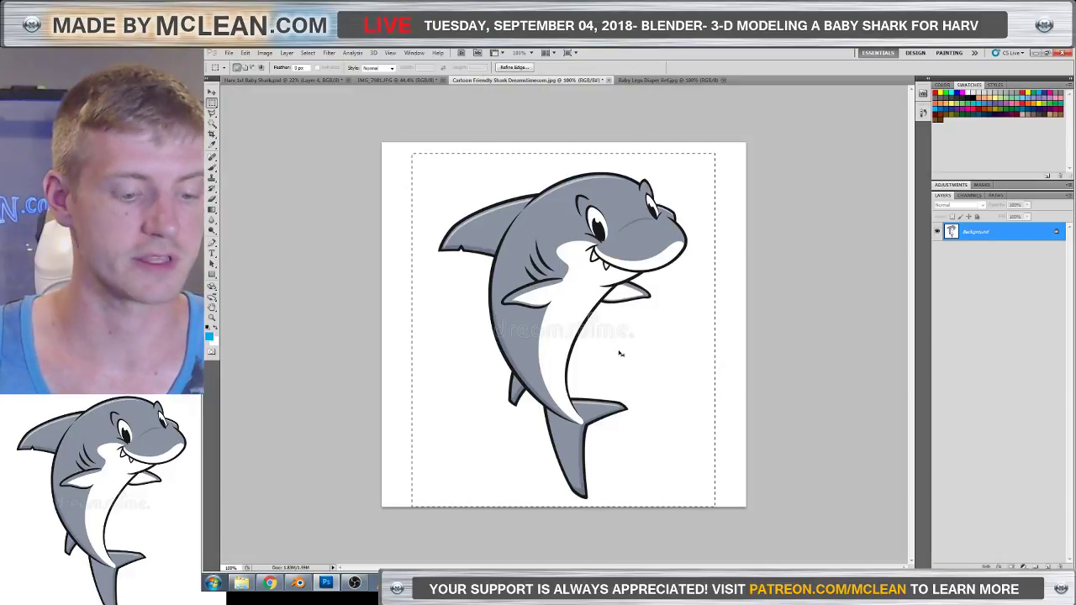
{"action": "left_click", "coordinate": [296, 81]}
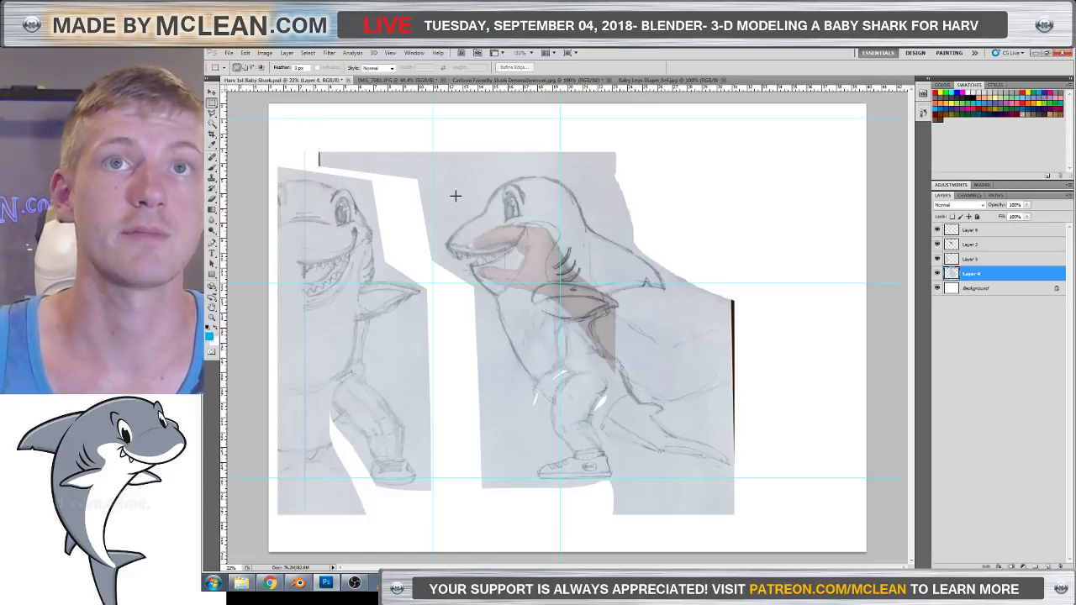
{"action": "left_click", "coordinate": [975, 244]}
{"action": "left_click", "coordinate": [971, 231]}
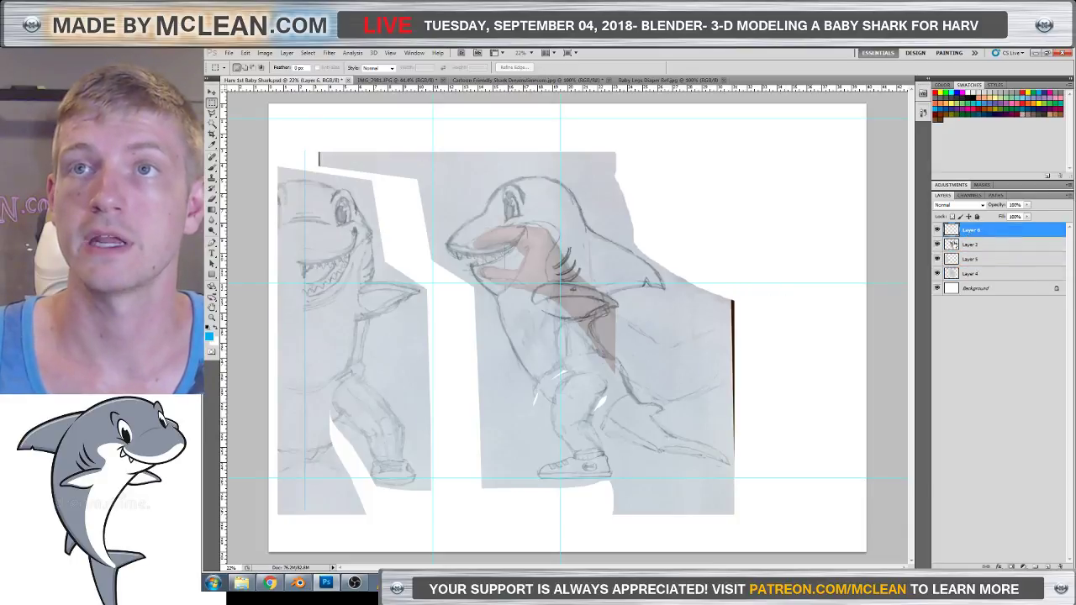
Paste the cartoon shark as a new layer and move it to the canvas's upper right.
{"action": "key", "text": "ctrl+v"}
{"action": "key", "text": "v"}
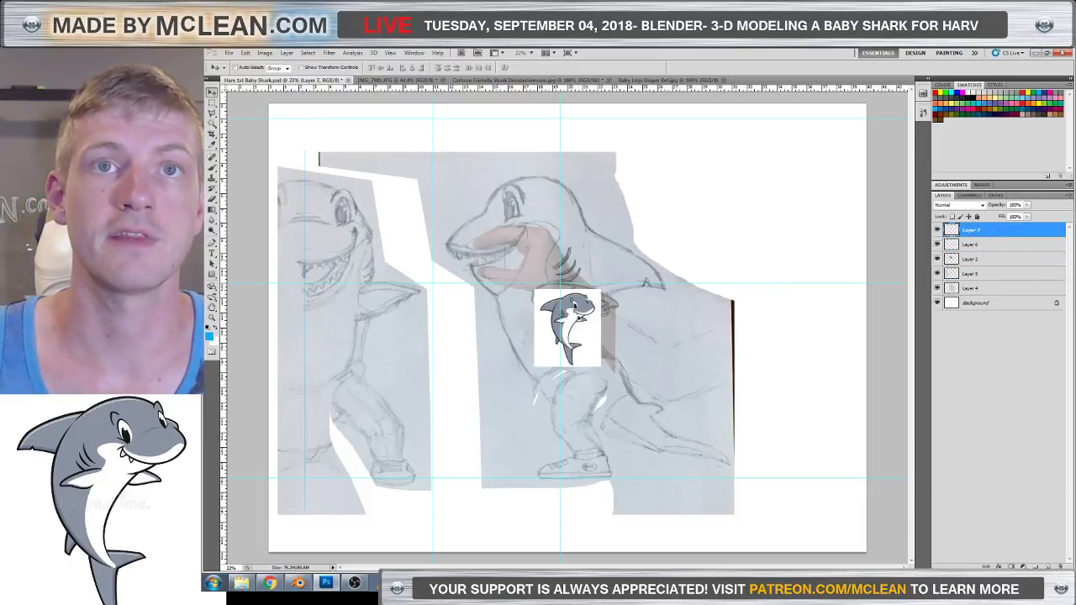
{"action": "left_click_drag", "start_coordinate": [583, 318], "coordinate": [686, 188]}
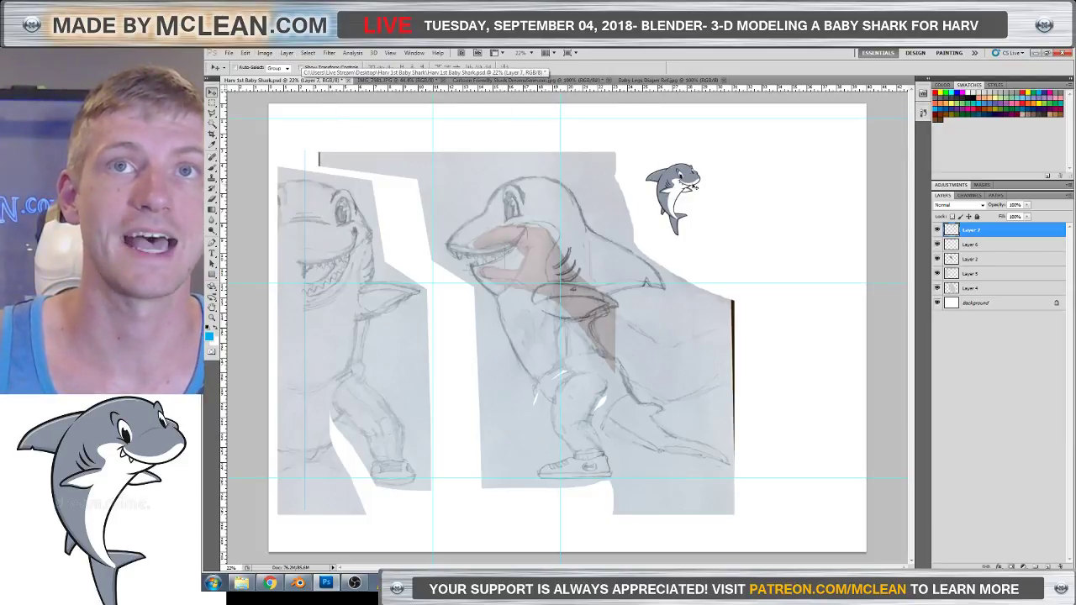
Flip the cartoon shark horizontally and nudge it slightly lower.
{"action": "left_click", "coordinate": [245, 53]}
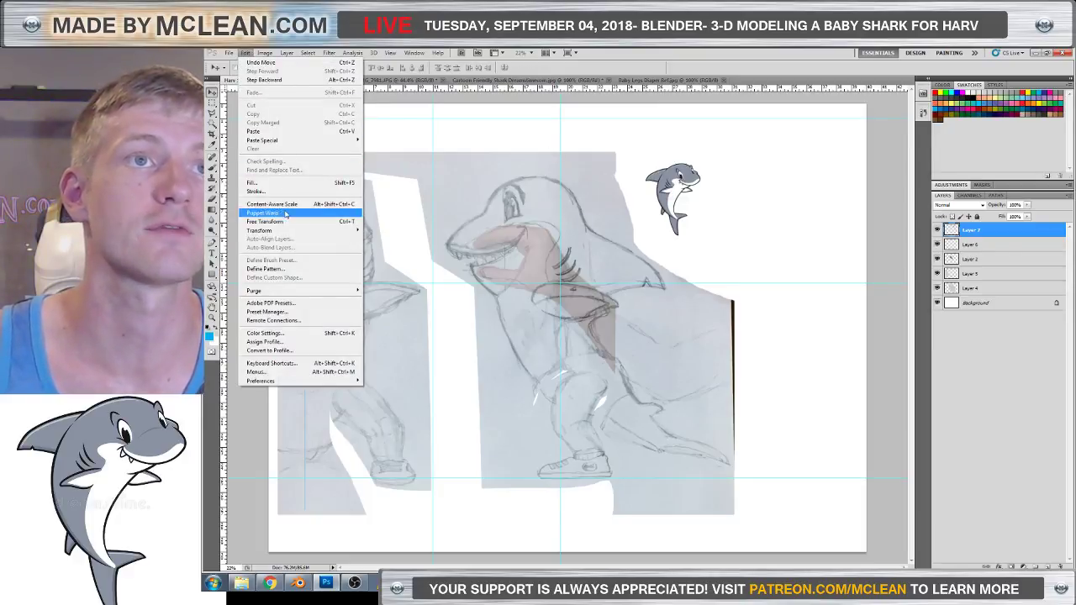
{"action": "mouse_move", "coordinate": [290, 231]}
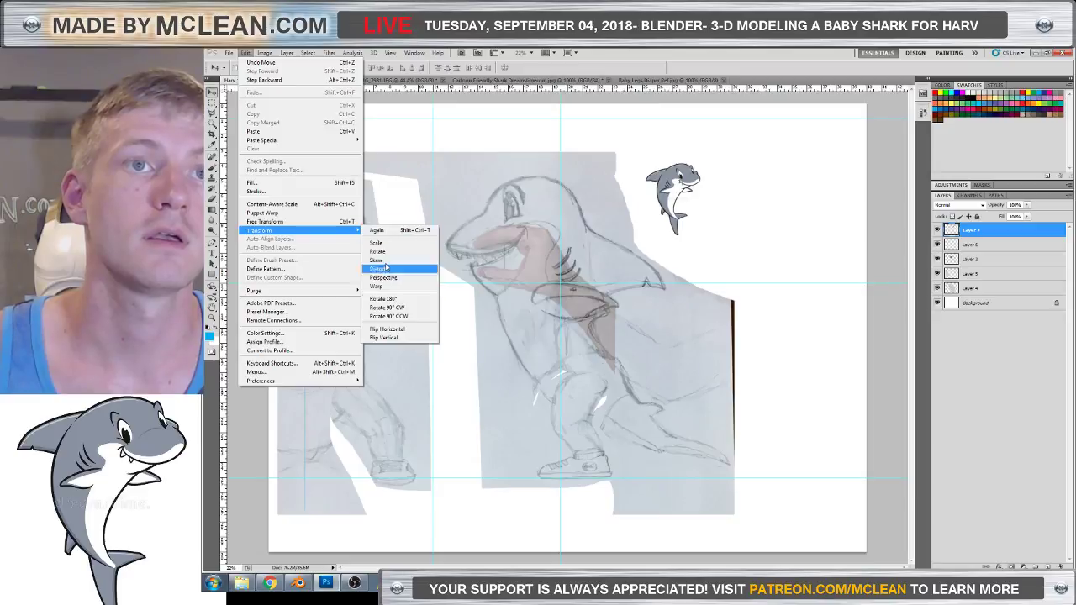
{"action": "left_click", "coordinate": [397, 329]}
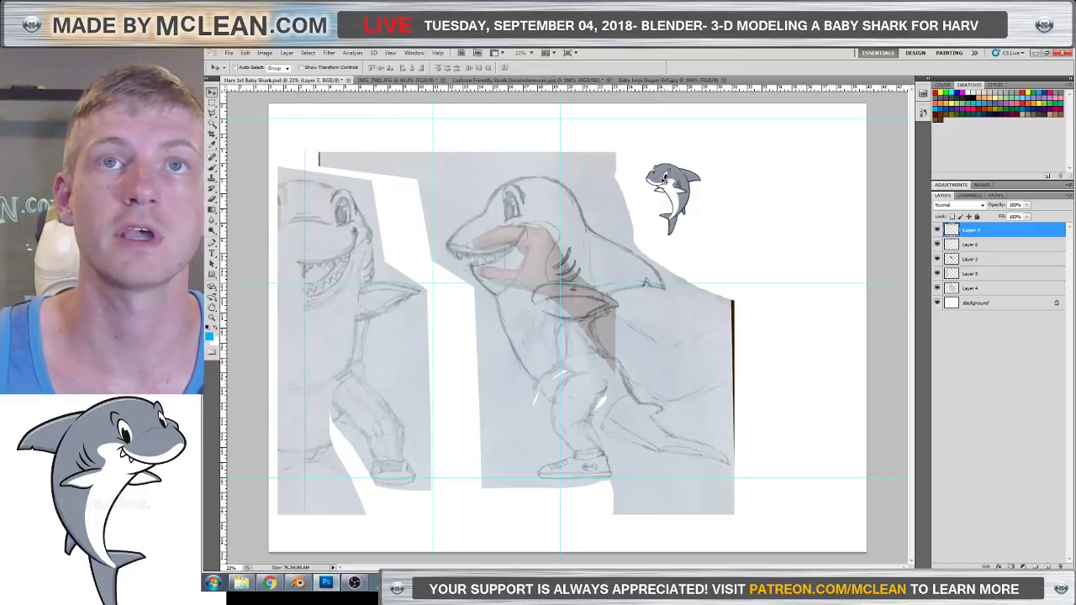
{"action": "left_click_drag", "start_coordinate": [663, 179], "coordinate": [669, 196]}
Tilt, enlarge and reposition the shark, commit, then show the Baby Legs Diaper Ref photo.
{"action": "key", "text": "ctrl+t"}
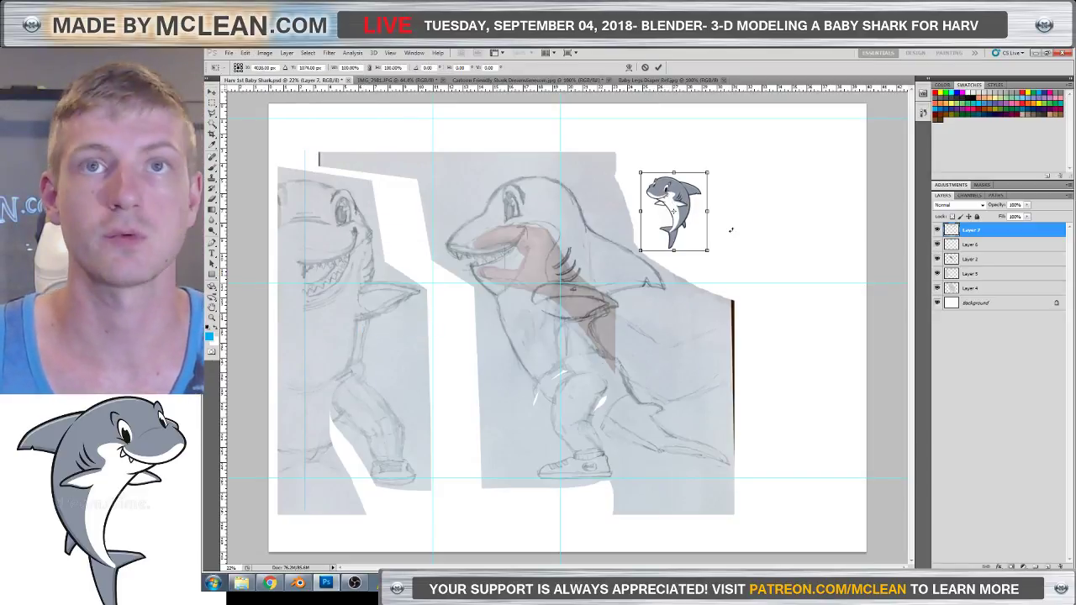
{"action": "left_click_drag", "start_coordinate": [728, 230], "coordinate": [742, 206]}
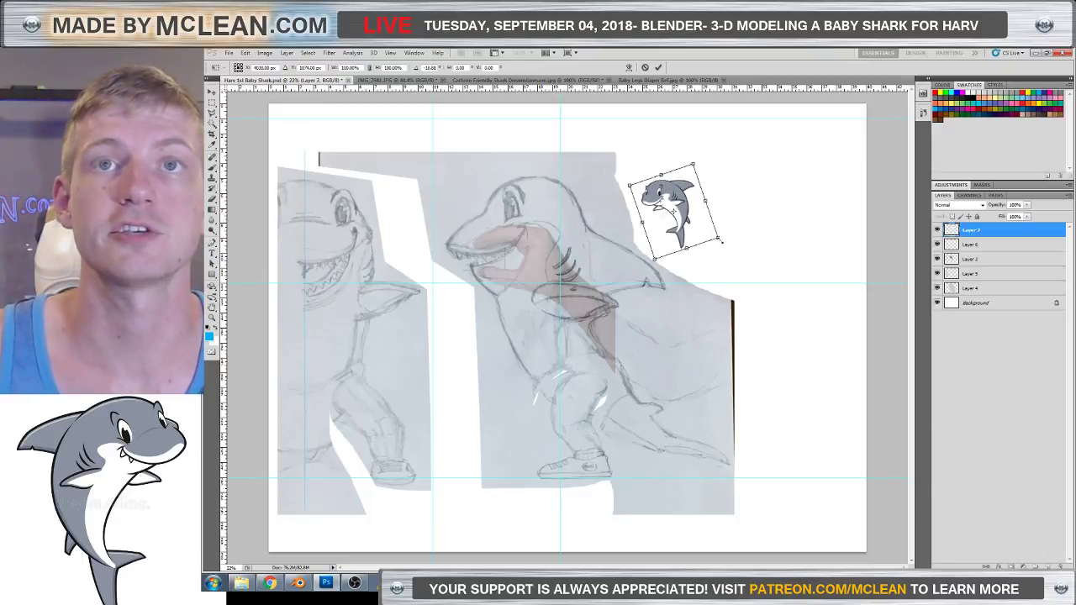
{"action": "left_click_drag", "start_coordinate": [721, 242], "coordinate": [786, 275]}
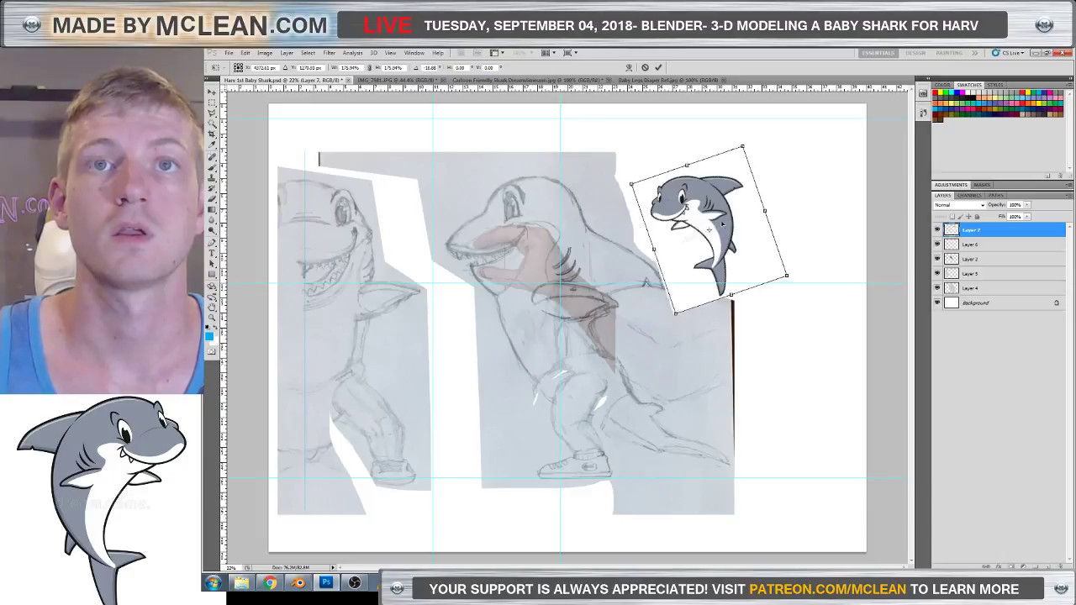
{"action": "left_click_drag", "start_coordinate": [722, 224], "coordinate": [722, 217]}
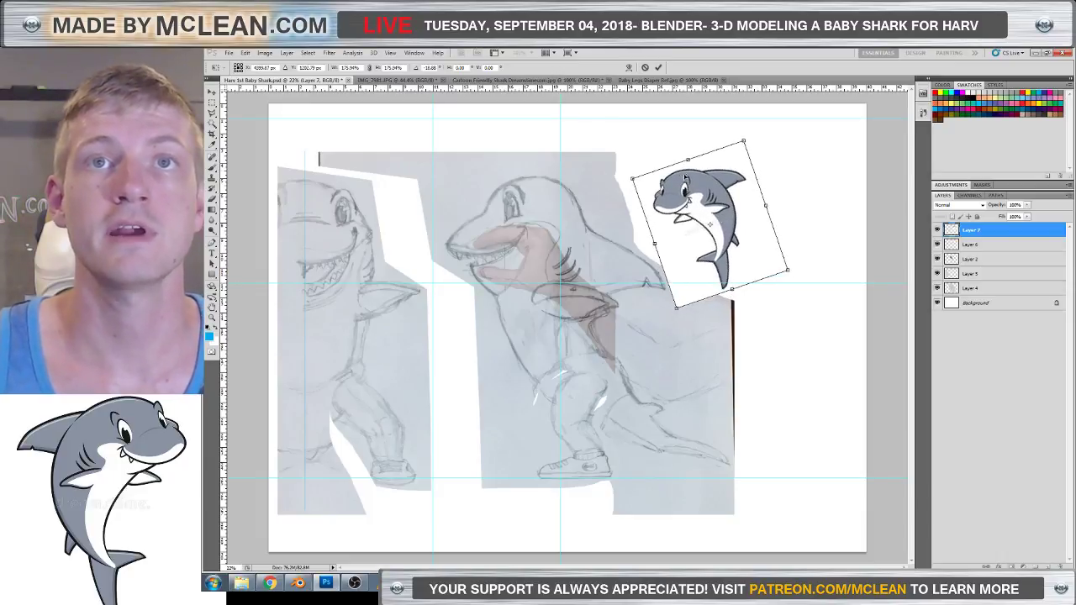
{"action": "left_click_drag", "start_coordinate": [686, 178], "coordinate": [682, 174]}
{"action": "left_click", "coordinate": [658, 66]}
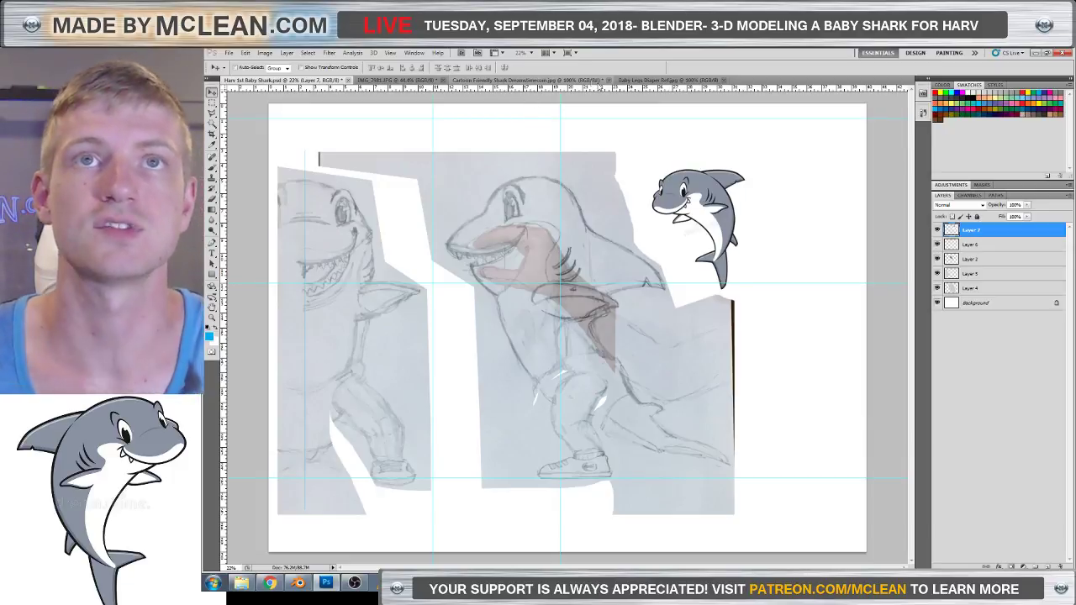
{"action": "left_click", "coordinate": [657, 80]}
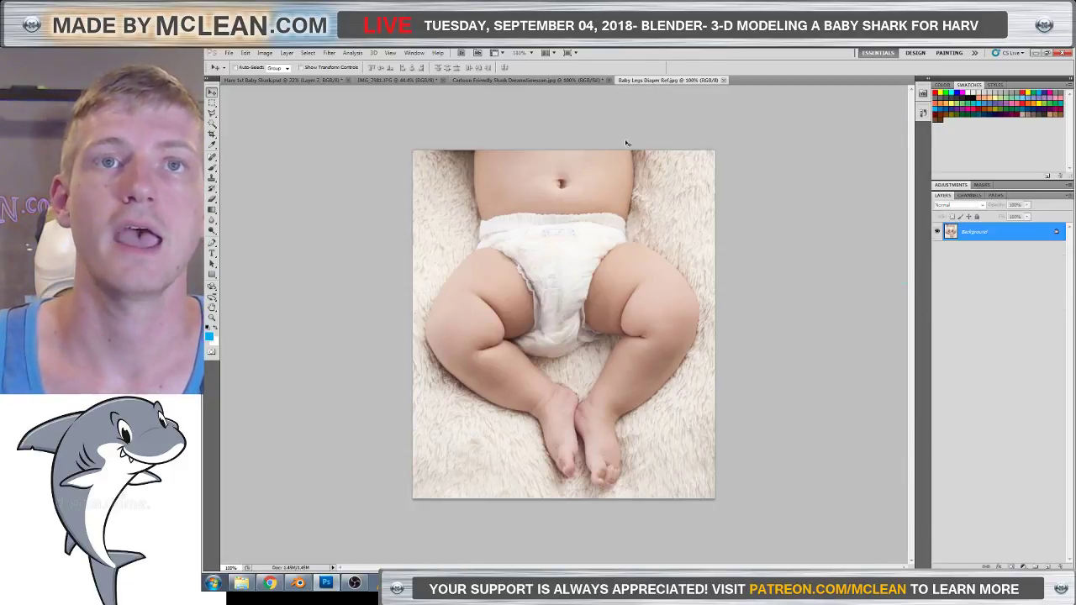
Paste the whole baby photo into the shark sketch and move it toward the lower canvas.
{"action": "key", "text": "ctrl+a"}
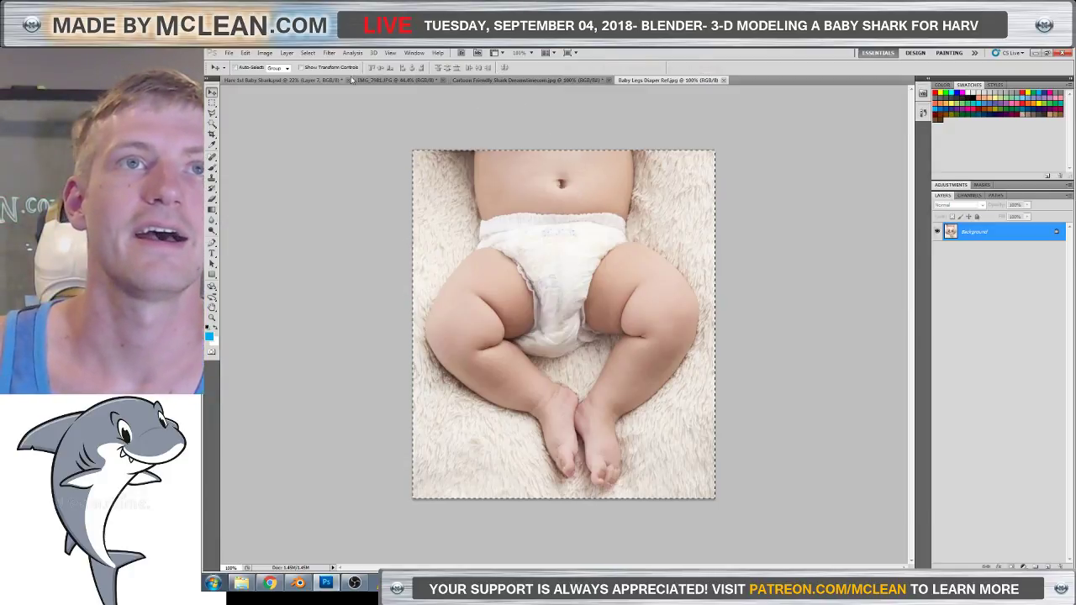
{"action": "left_click", "coordinate": [281, 80]}
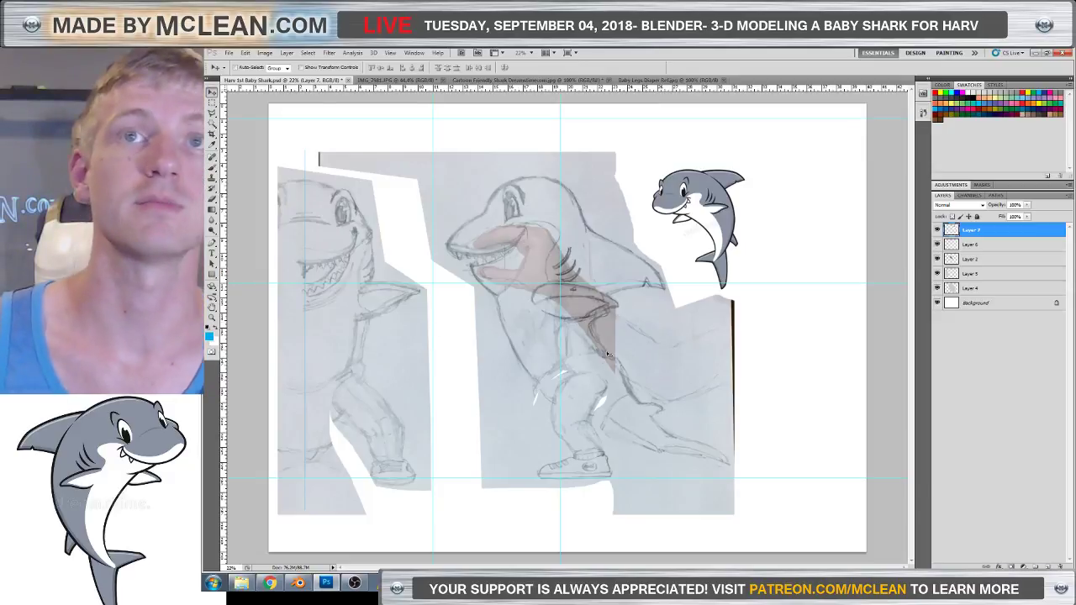
{"action": "key", "text": "ctrl+v"}
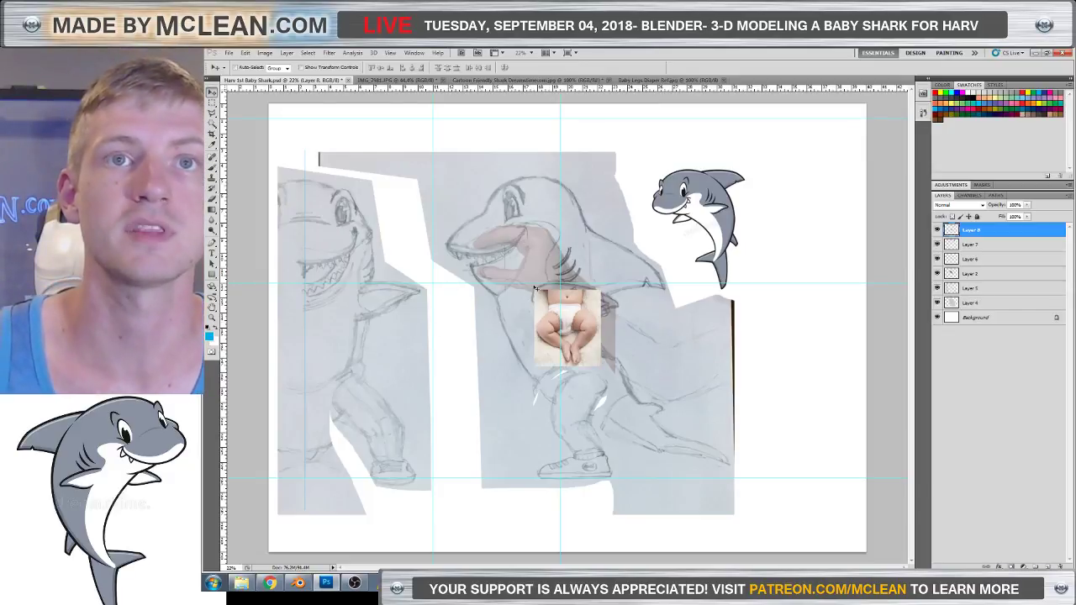
{"action": "mouse_move", "coordinate": [573, 320]}
{"action": "left_mouse_down"}
{"action": "mouse_move", "coordinate": [723, 345]}
{"action": "mouse_move", "coordinate": [758, 427]}
{"action": "mouse_move", "coordinate": [400, 396]}
{"action": "mouse_move", "coordinate": [439, 405]}
{"action": "mouse_move", "coordinate": [310, 411]}
{"action": "mouse_move", "coordinate": [441, 409]}
{"action": "mouse_move", "coordinate": [458, 430]}
{"action": "mouse_move", "coordinate": [471, 396]}
{"action": "left_mouse_up"}
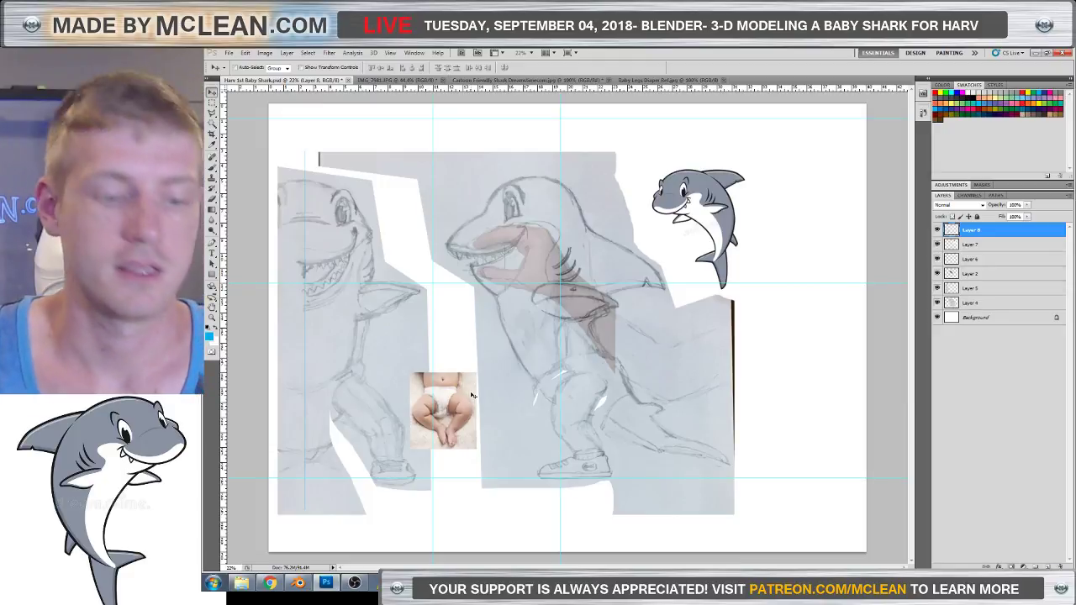
Enlarge the baby photo proportionally, position it at the bottom centre, and commit.
{"action": "key", "text": "ctrl+t"}
{"action": "left_click_drag", "start_coordinate": [476, 450], "coordinate": [533, 515], "text": "shift"}
{"action": "left_click_drag", "start_coordinate": [471, 398], "coordinate": [420, 418]}
{"action": "left_click_drag", "start_coordinate": [494, 444], "coordinate": [495, 448]}
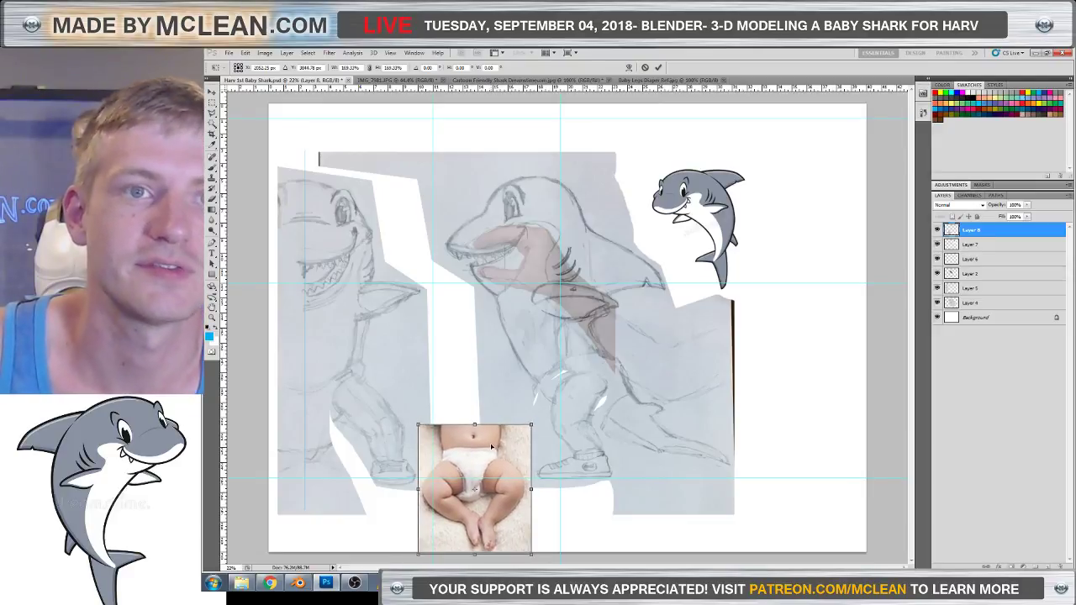
{"action": "left_click", "coordinate": [658, 68]}
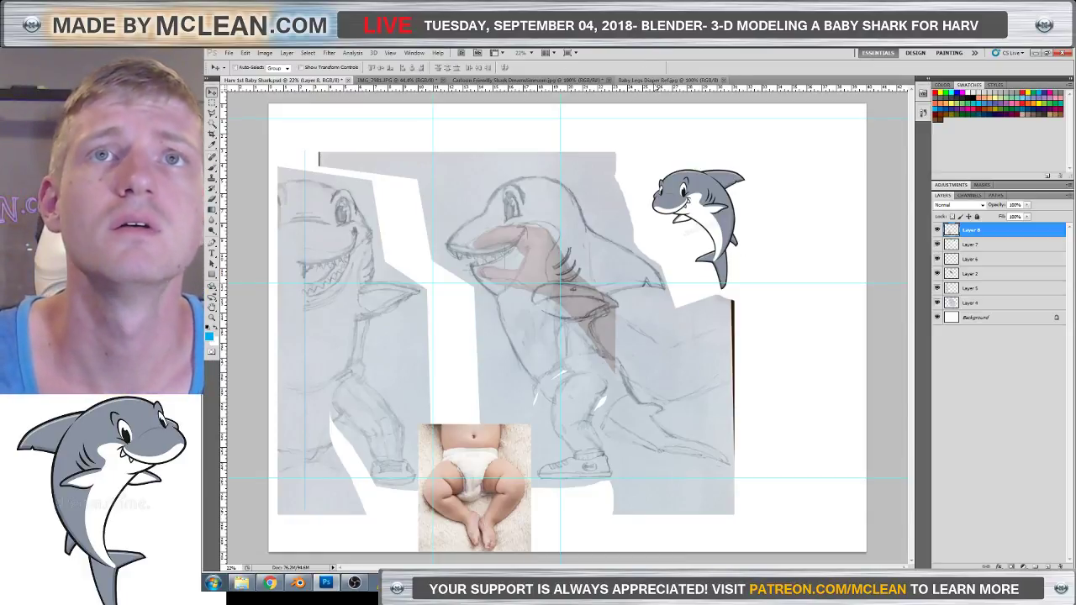
Cycle through the reference image tabs and return to the Harv 1st Baby Shark.psd sketch.
{"action": "left_click", "coordinate": [668, 80]}
{"action": "left_click", "coordinate": [525, 80]}
{"action": "left_click", "coordinate": [425, 81]}
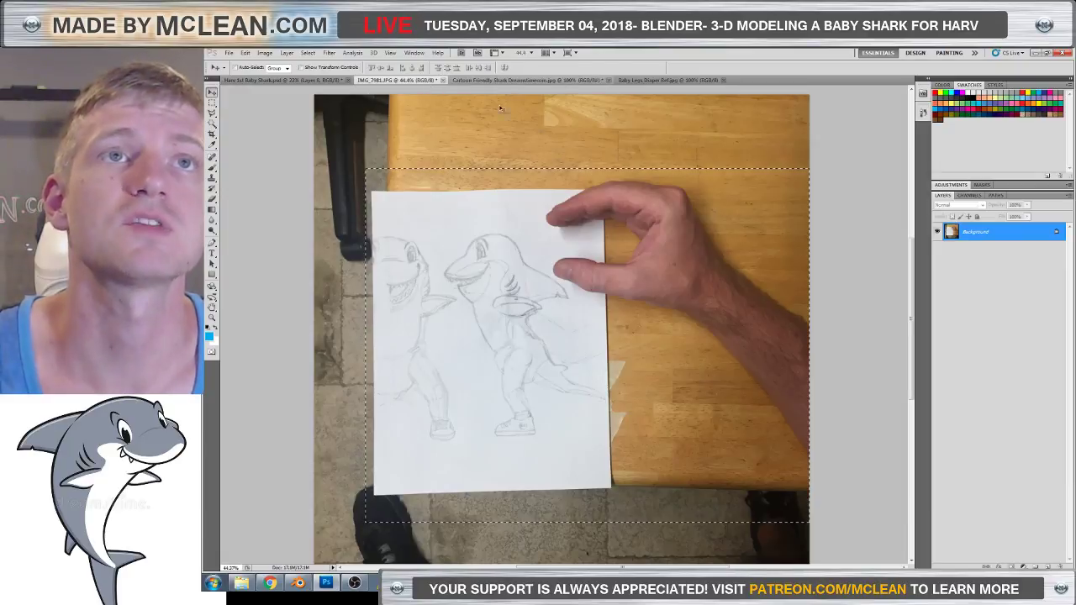
{"action": "left_click", "coordinate": [285, 80]}
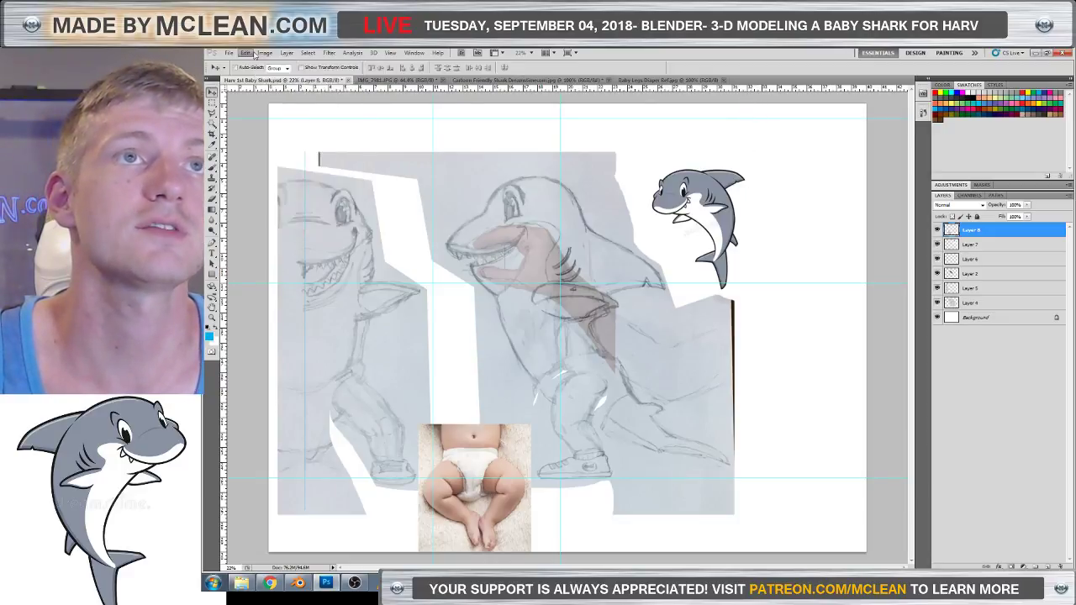
Save the sketch document, confirming the format options.
{"action": "left_click", "coordinate": [228, 53]}
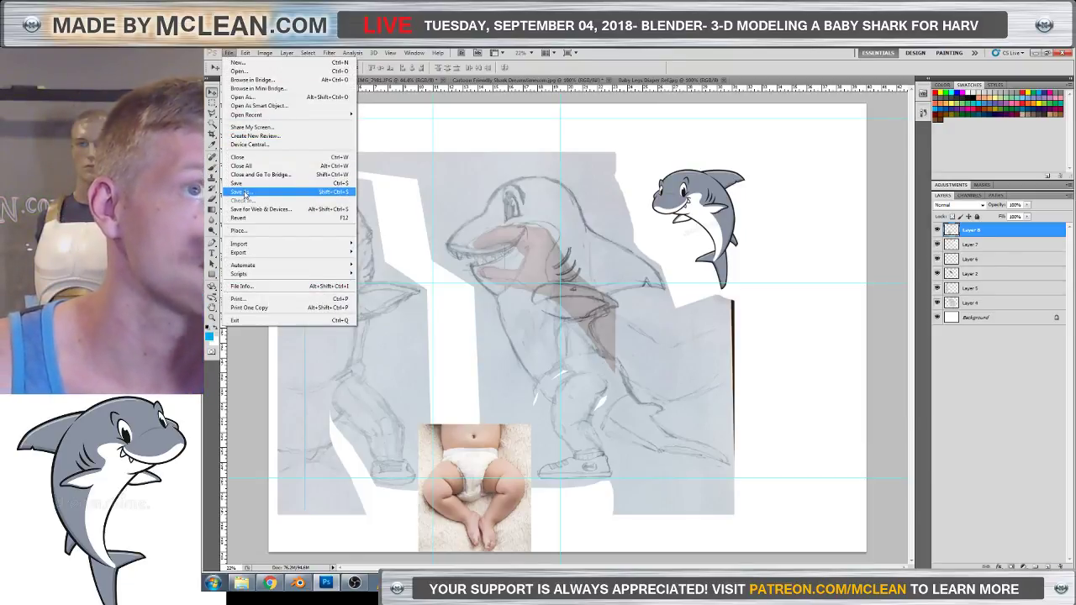
{"action": "left_click", "coordinate": [243, 184]}
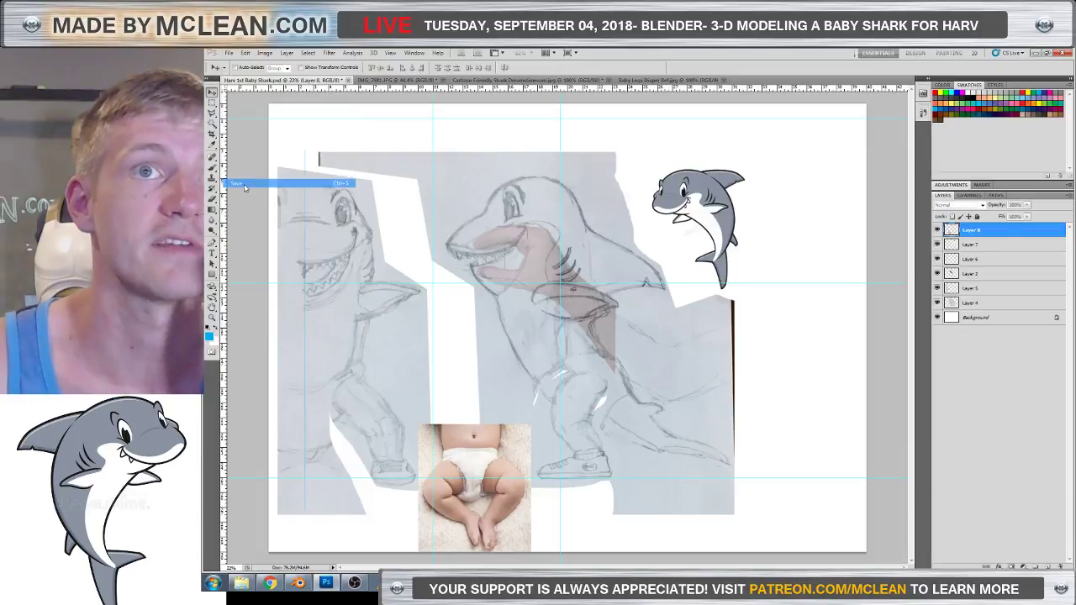
{"action": "left_click", "coordinate": [739, 218]}
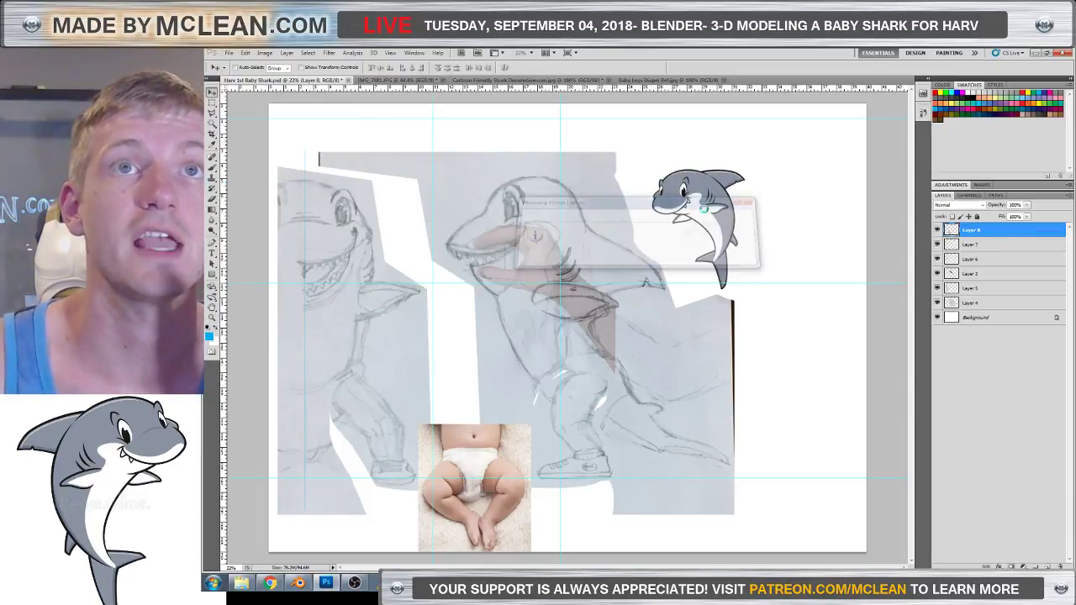
Change the canvas width to 33 inches anchored left, accepting the clipping.
{"action": "left_click", "coordinate": [264, 53]}
{"action": "left_click", "coordinate": [284, 127]}
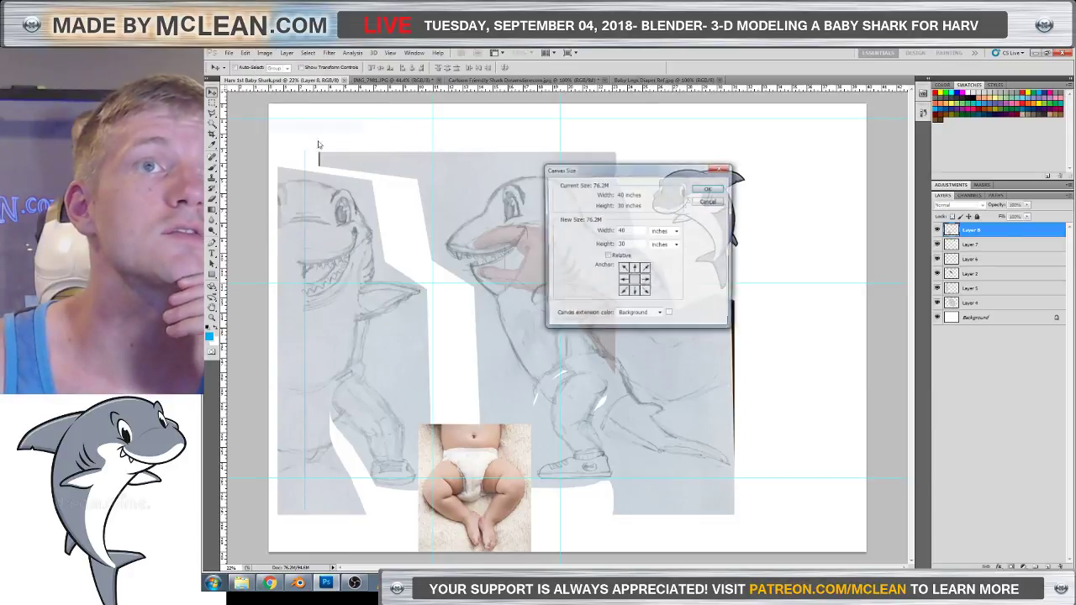
{"action": "left_click", "coordinate": [623, 280]}
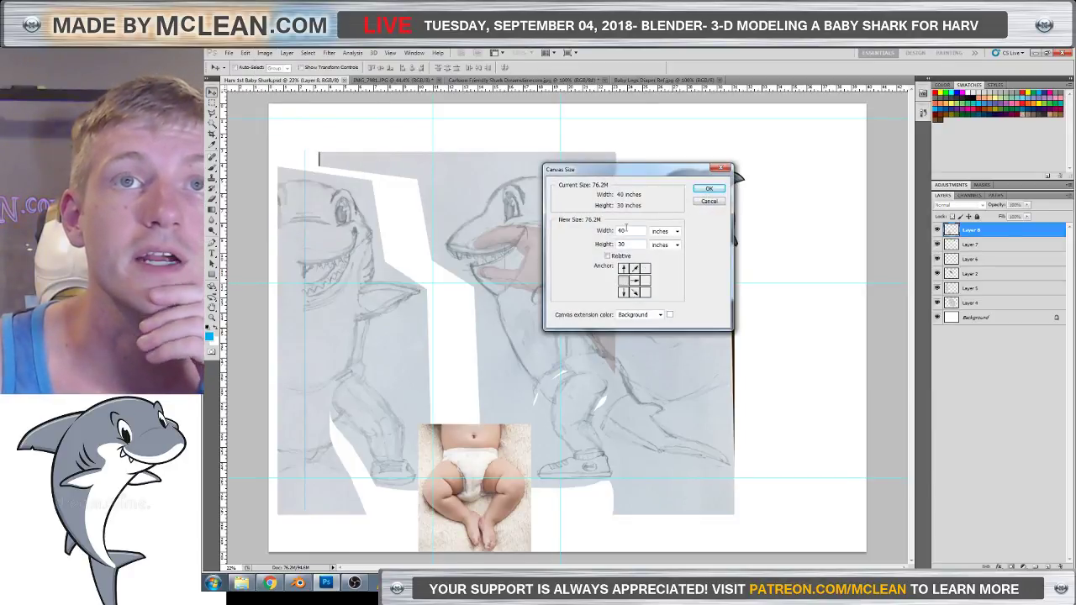
{"action": "type", "text": "33"}
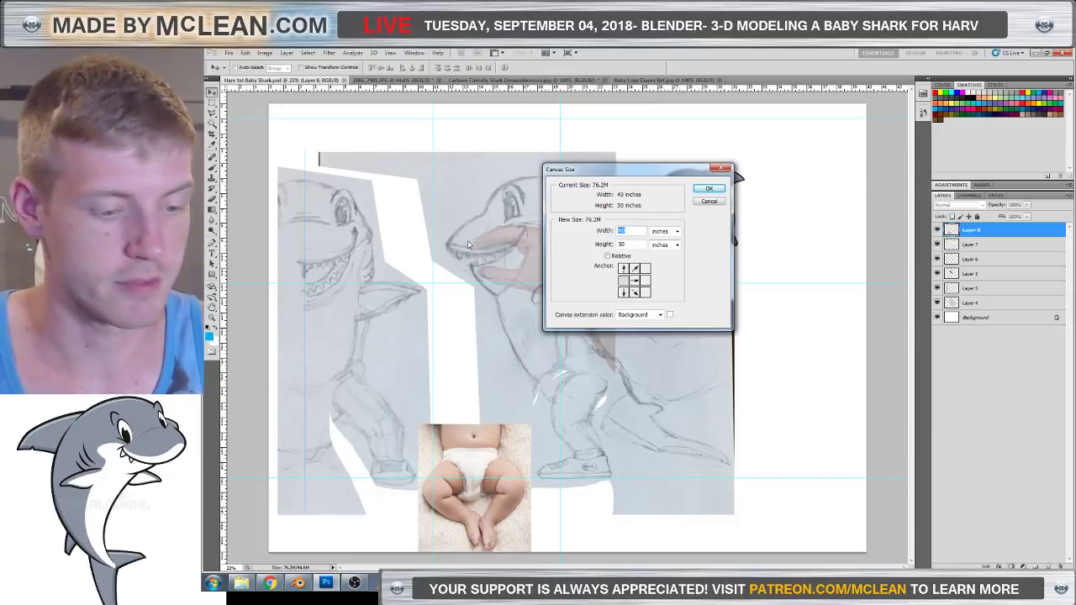
{"action": "left_click", "coordinate": [714, 190]}
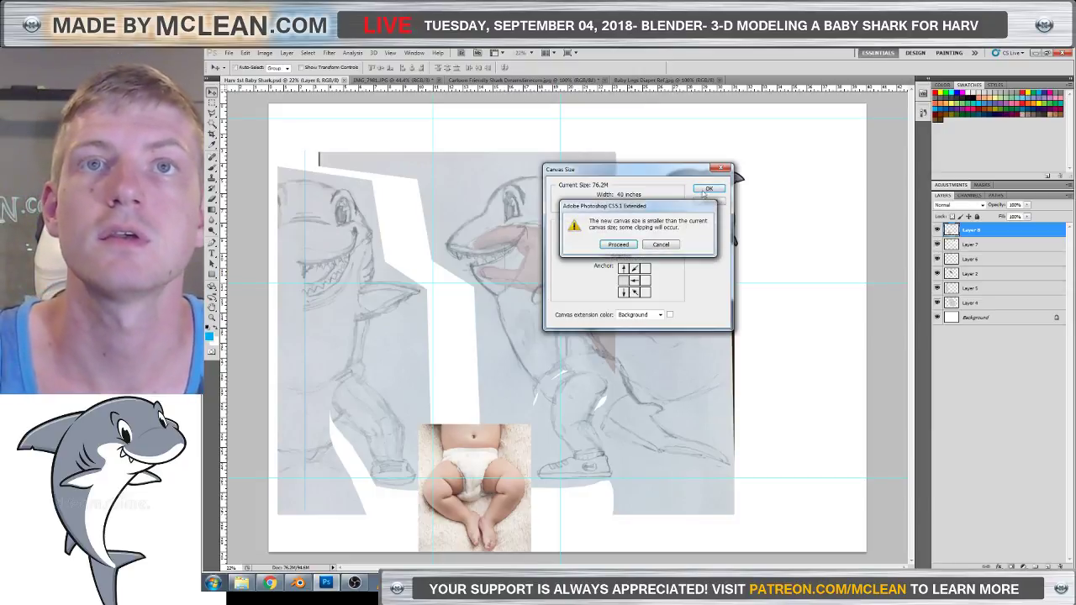
{"action": "left_click", "coordinate": [612, 245]}
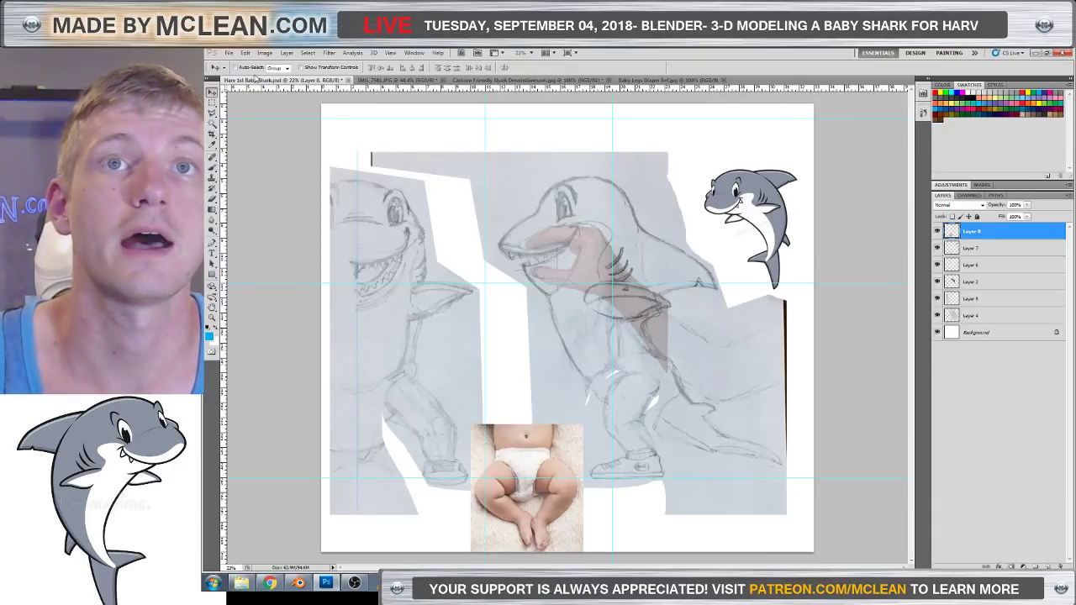
Save a JPEG copy named Harv 1st Baby Shark 33inW.jpg, then minimize Photoshop.
{"action": "left_click", "coordinate": [229, 53]}
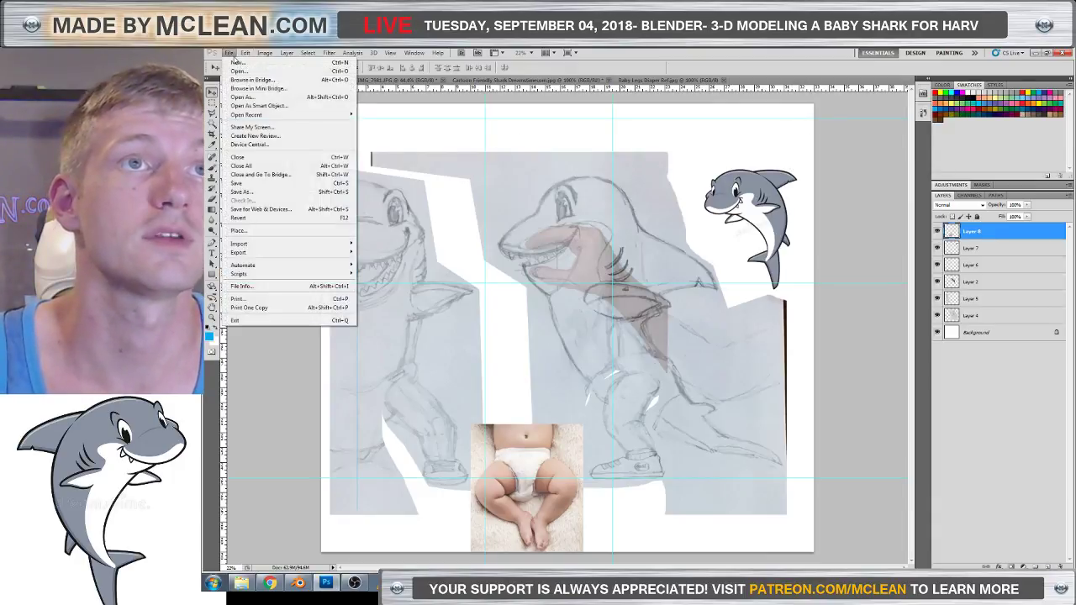
{"action": "left_click", "coordinate": [258, 193]}
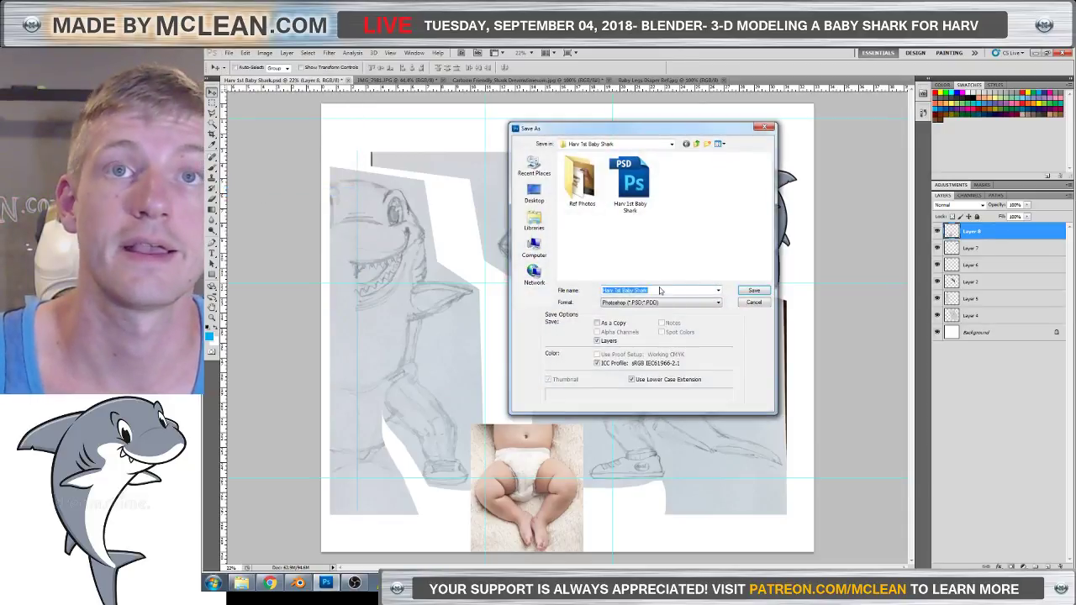
{"action": "left_click", "coordinate": [658, 290]}
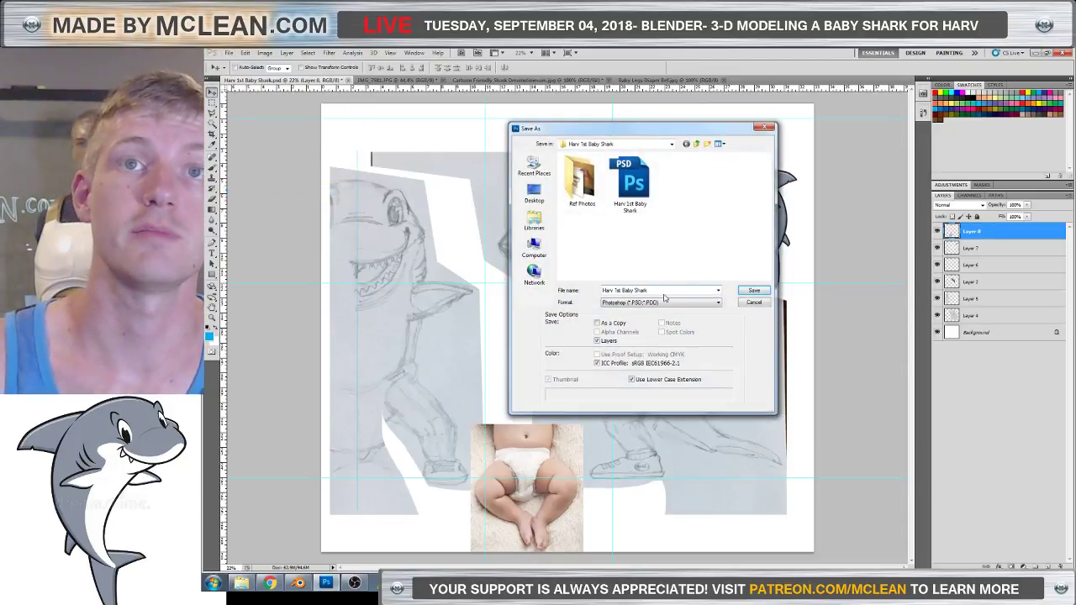
{"action": "type", "text": "3"}
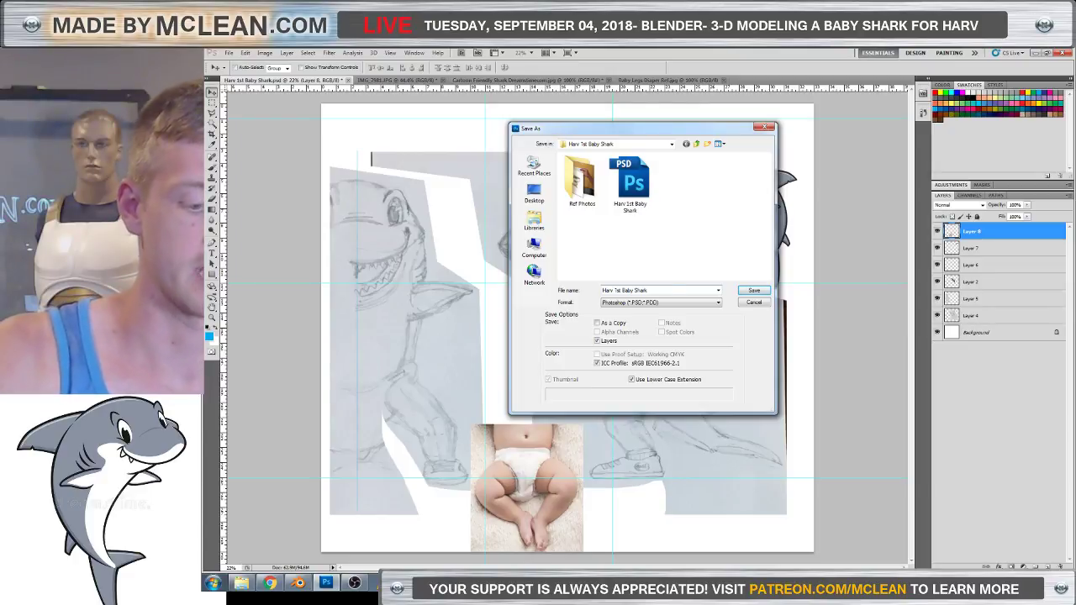
{"action": "type", "text": "SnW"}
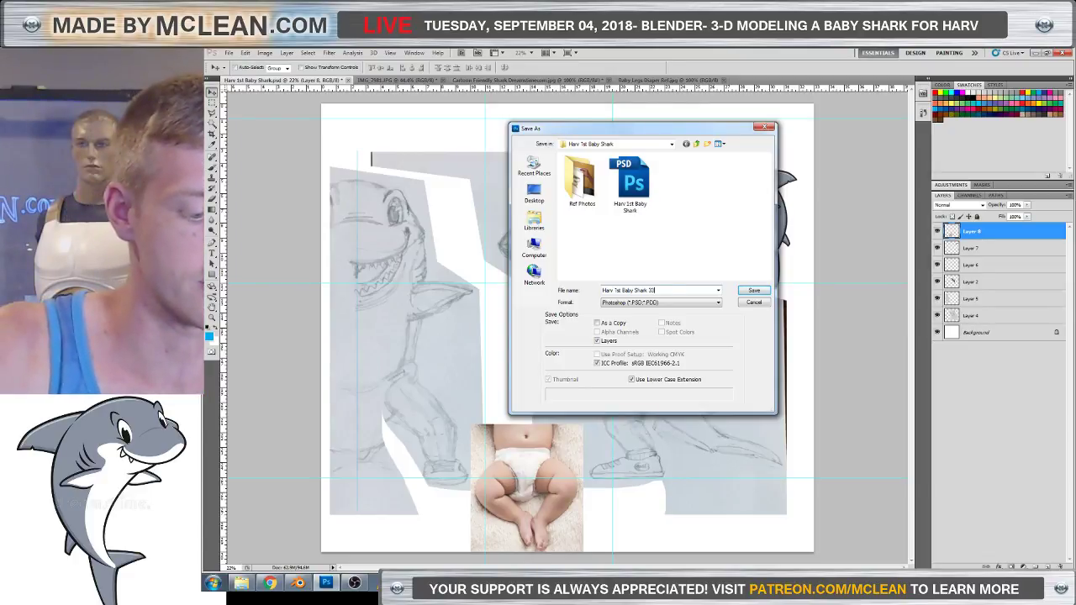
{"action": "left_click", "coordinate": [671, 303]}
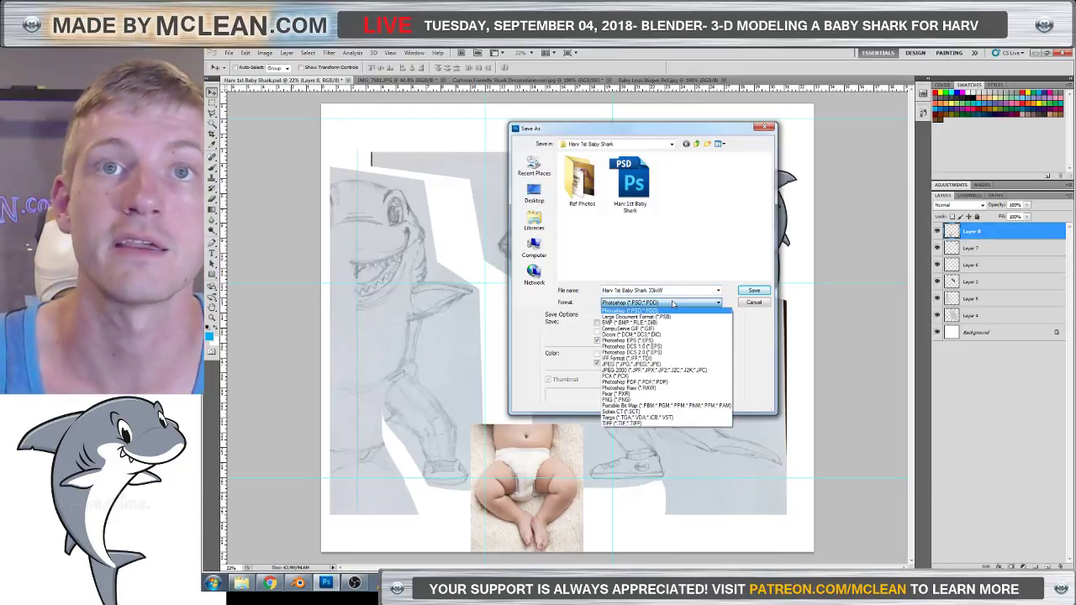
{"action": "left_click", "coordinate": [643, 365]}
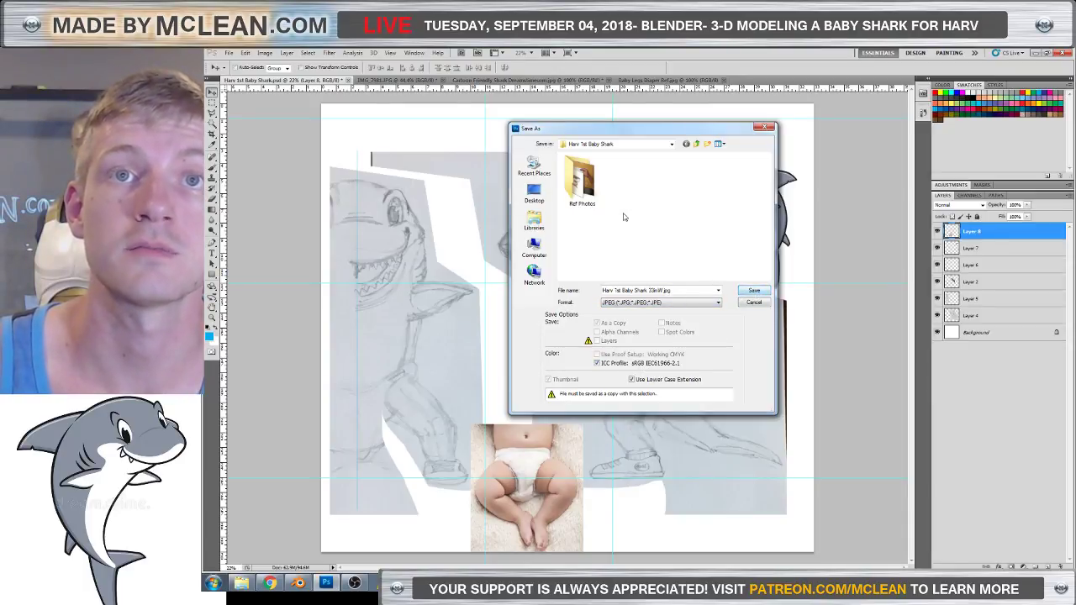
{"action": "left_click", "coordinate": [751, 292]}
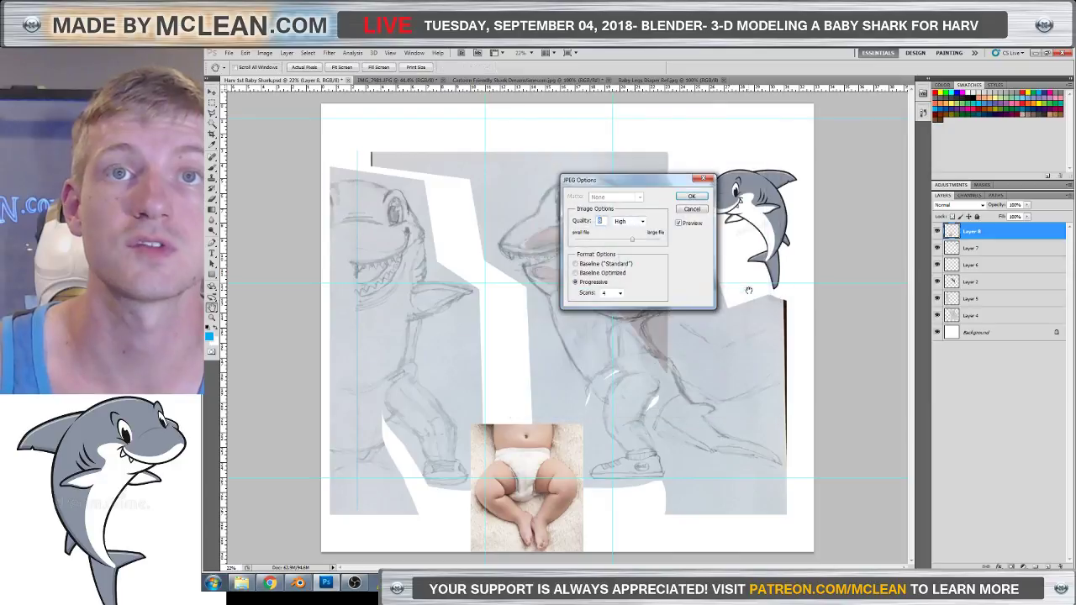
{"action": "left_click", "coordinate": [685, 197]}
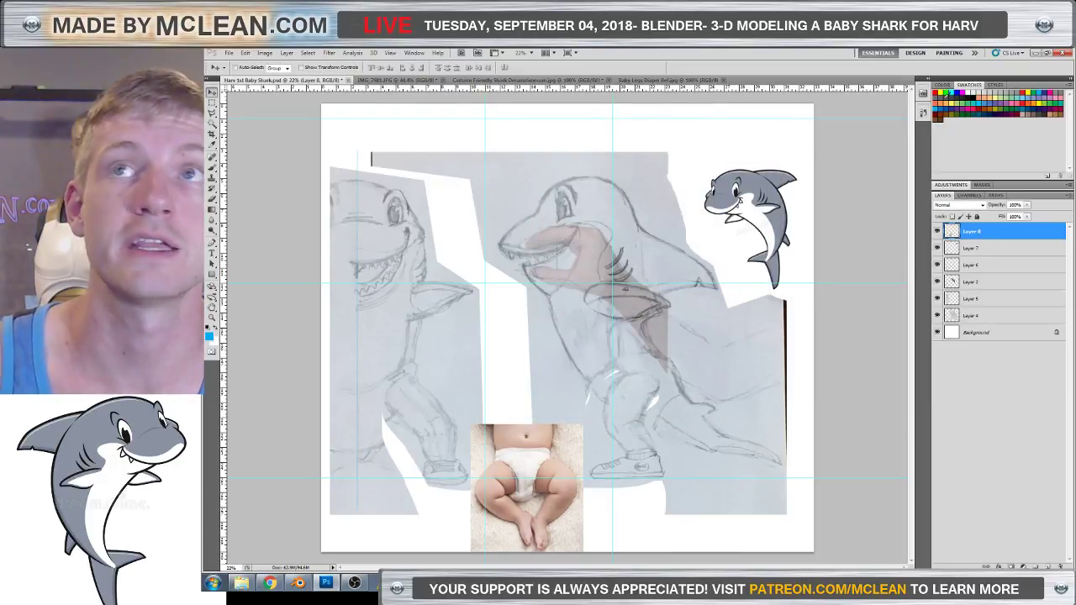
{"action": "left_click", "coordinate": [1036, 53]}
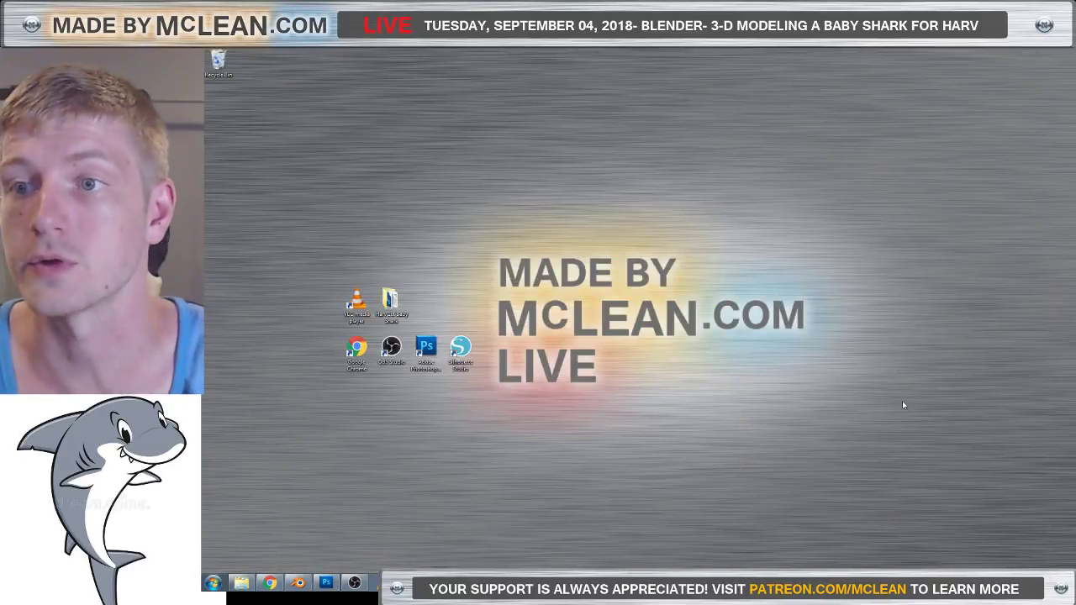
Bring Blender forward and orbit the view around the empty grid.
{"action": "left_click", "coordinate": [305, 583]}
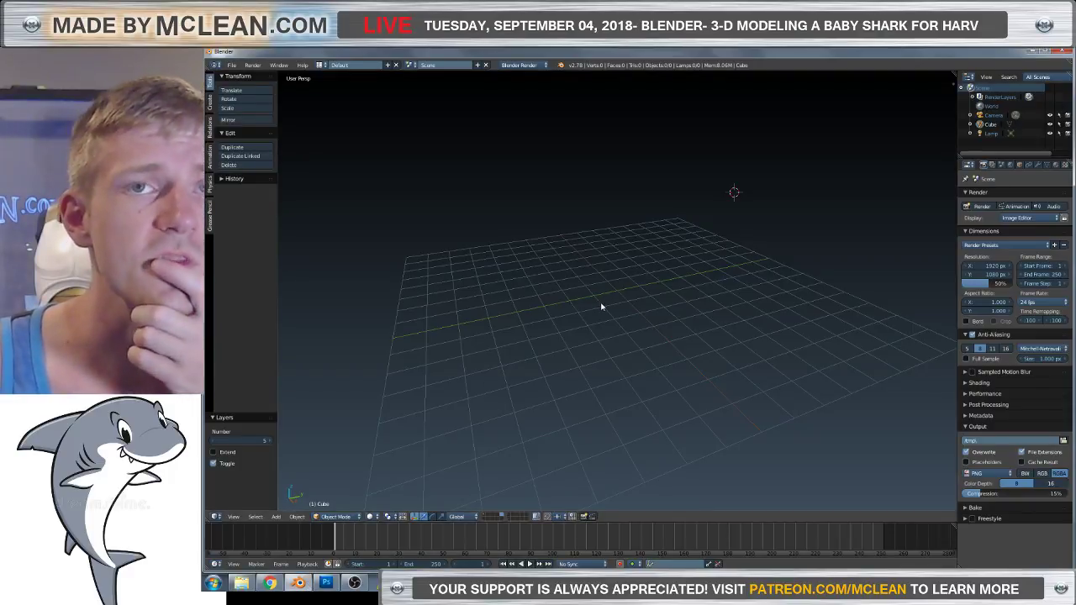
{"action": "middle_click_drag", "start_coordinate": [586, 314], "coordinate": [642, 294]}
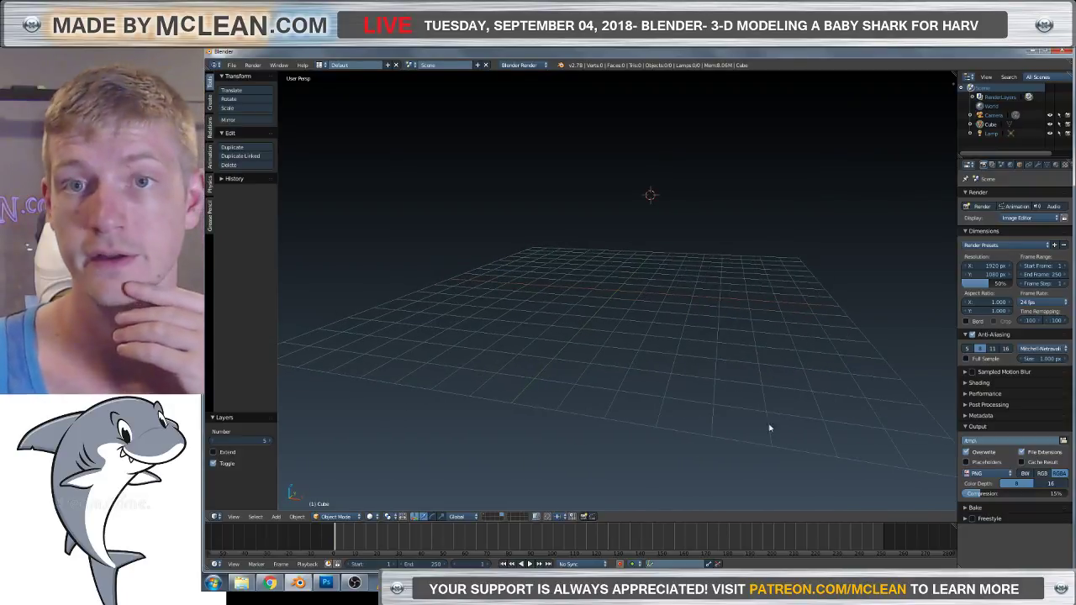
{"action": "left_click", "coordinate": [354, 582]}
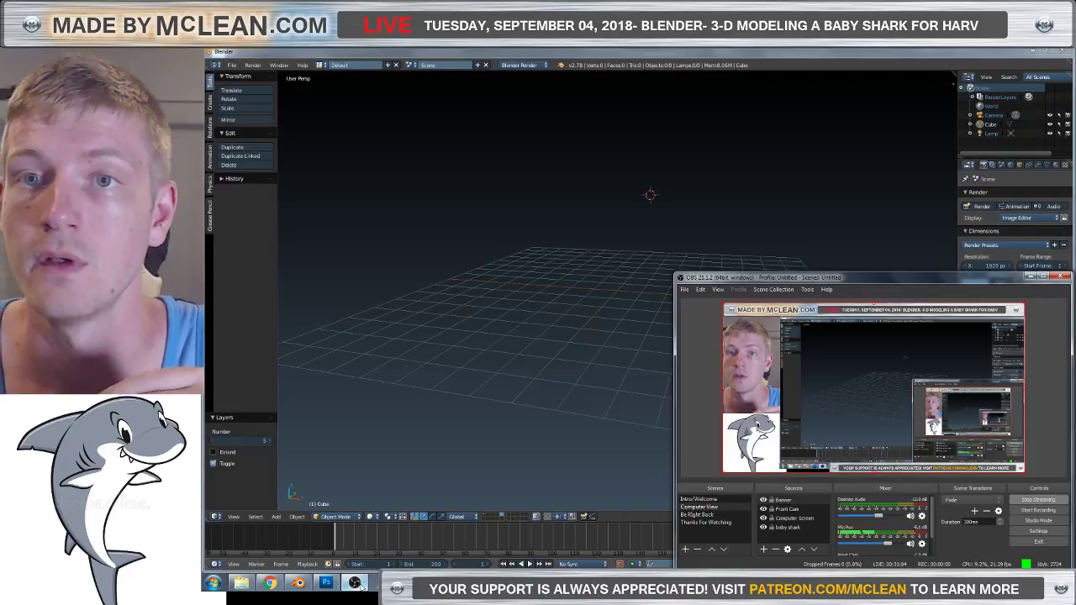
{"action": "left_click", "coordinate": [356, 583]}
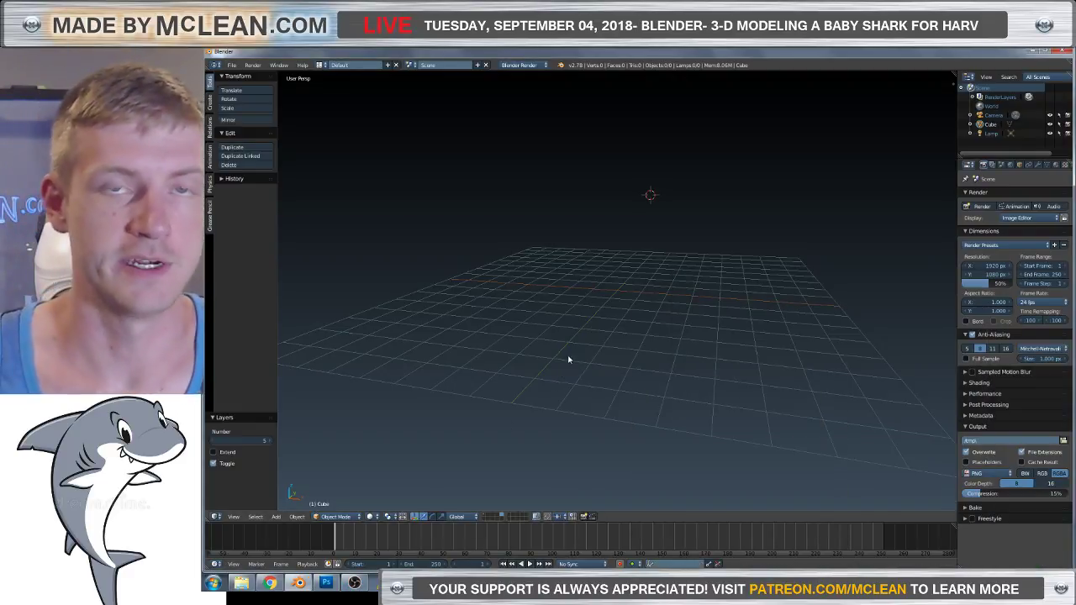
{"action": "mouse_move", "coordinate": [569, 361]}
{"action": "middle_mouse_down"}
{"action": "mouse_move", "coordinate": [558, 365]}
{"action": "mouse_move", "coordinate": [603, 360]}
{"action": "mouse_move", "coordinate": [575, 366]}
{"action": "middle_mouse_up"}
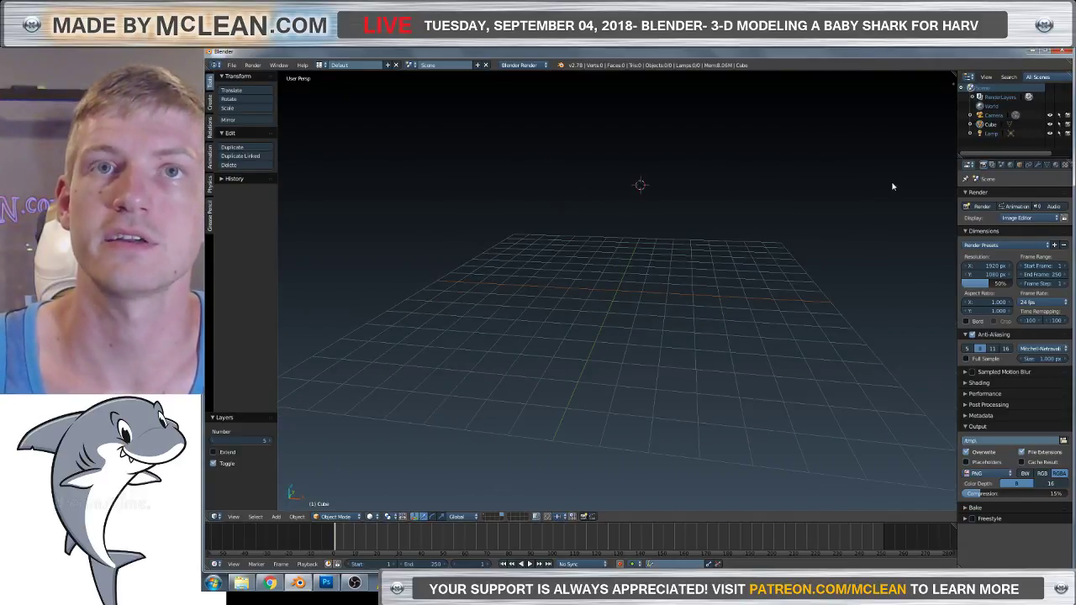
{"action": "middle_click_drag", "start_coordinate": [639, 277], "coordinate": [616, 283]}
{"action": "middle_click_drag", "start_coordinate": [787, 265], "coordinate": [701, 295]}
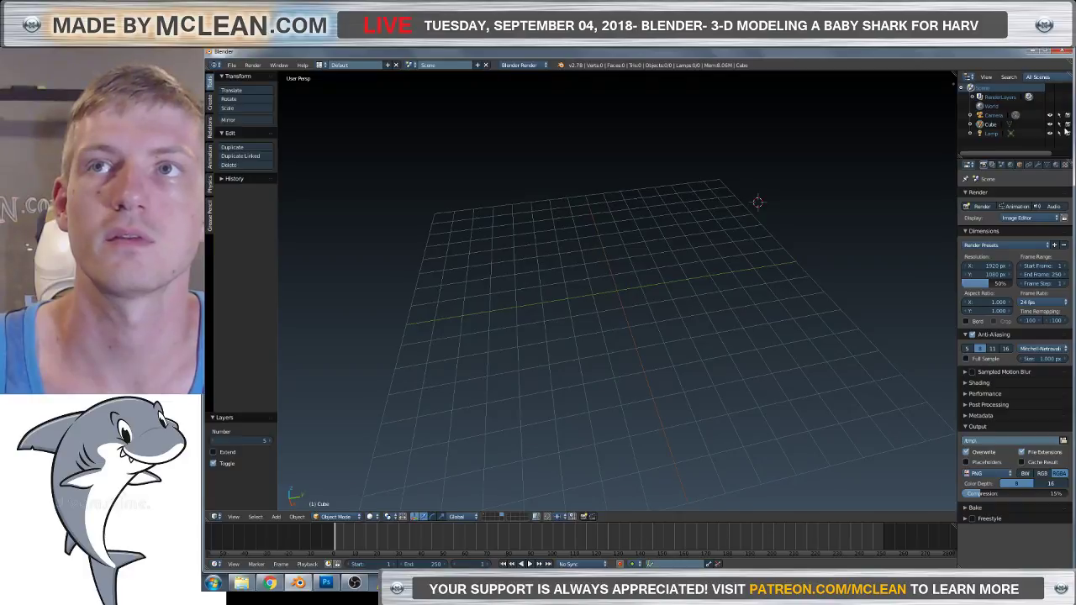
{"action": "middle_click_drag", "start_coordinate": [790, 227], "coordinate": [715, 269]}
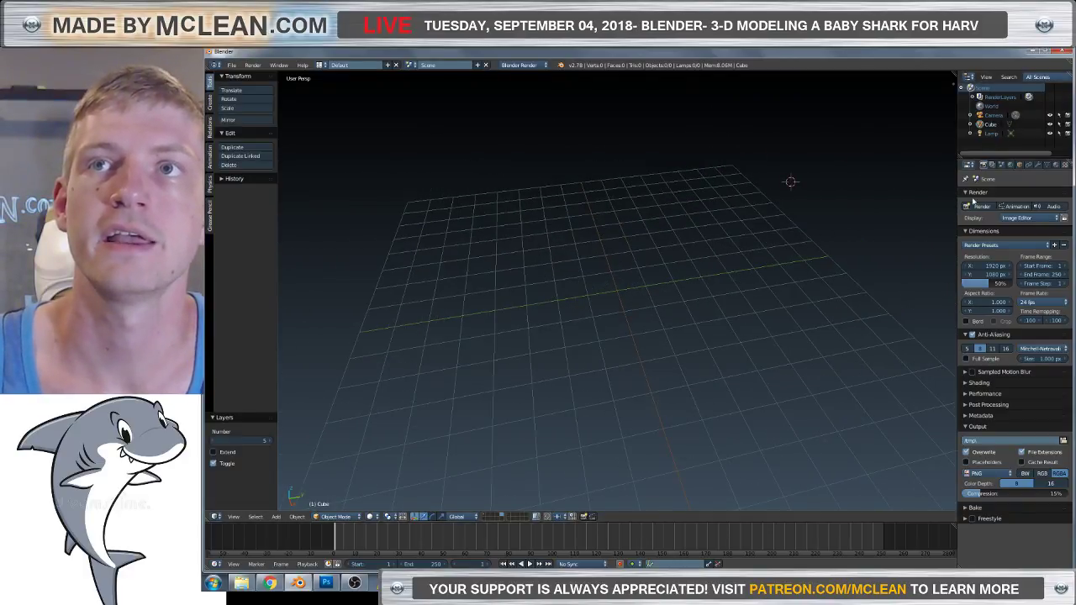
Widen the outliner and properties column and give the outliner more height.
{"action": "left_click_drag", "start_coordinate": [956, 177], "coordinate": [935, 176]}
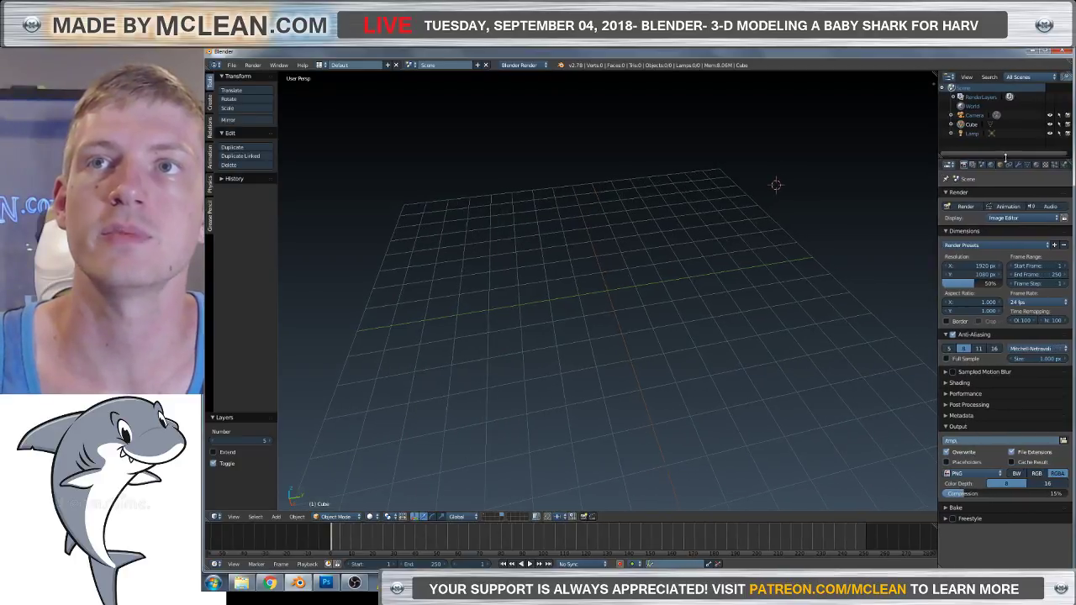
{"action": "left_click_drag", "start_coordinate": [1004, 157], "coordinate": [1004, 210]}
{"action": "middle_click_drag", "start_coordinate": [709, 264], "coordinate": [627, 244]}
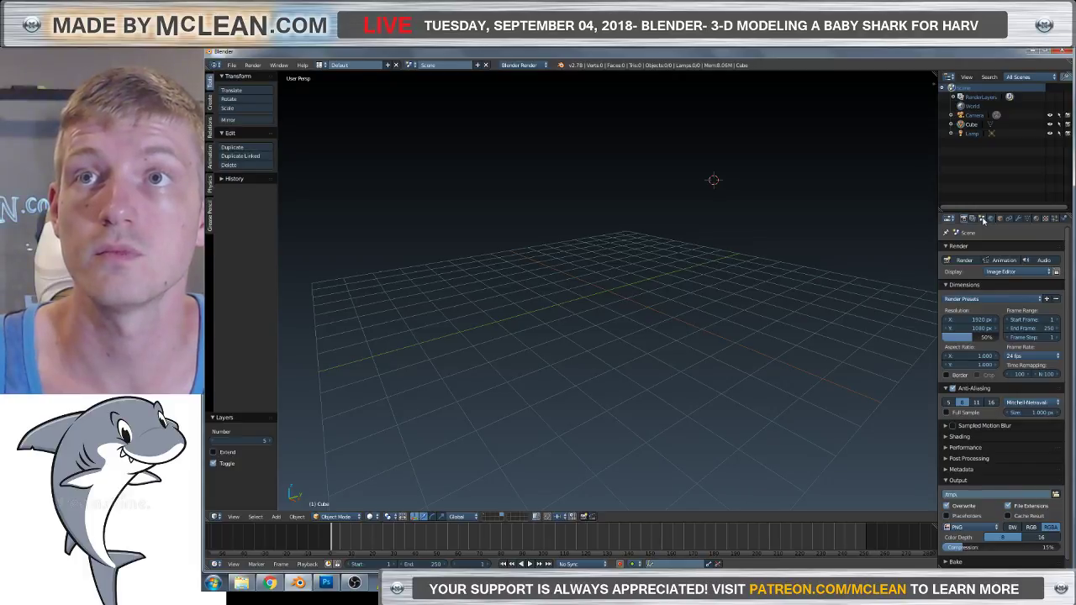
Apply the Inches unit preset in the Scene properties.
{"action": "left_click", "coordinate": [981, 219]}
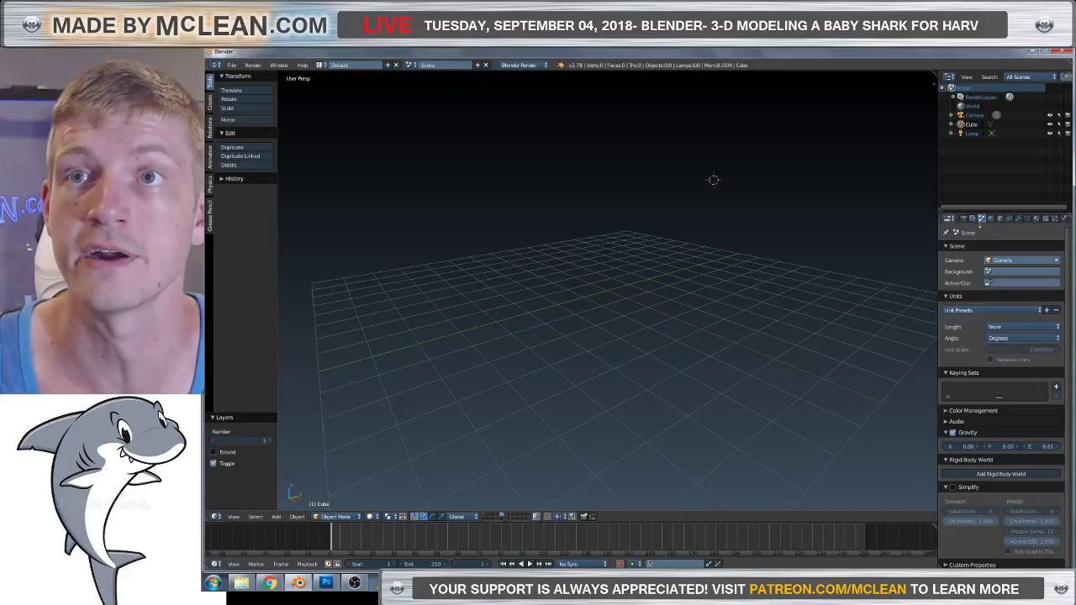
{"action": "left_click", "coordinate": [974, 311]}
{"action": "left_click", "coordinate": [969, 340]}
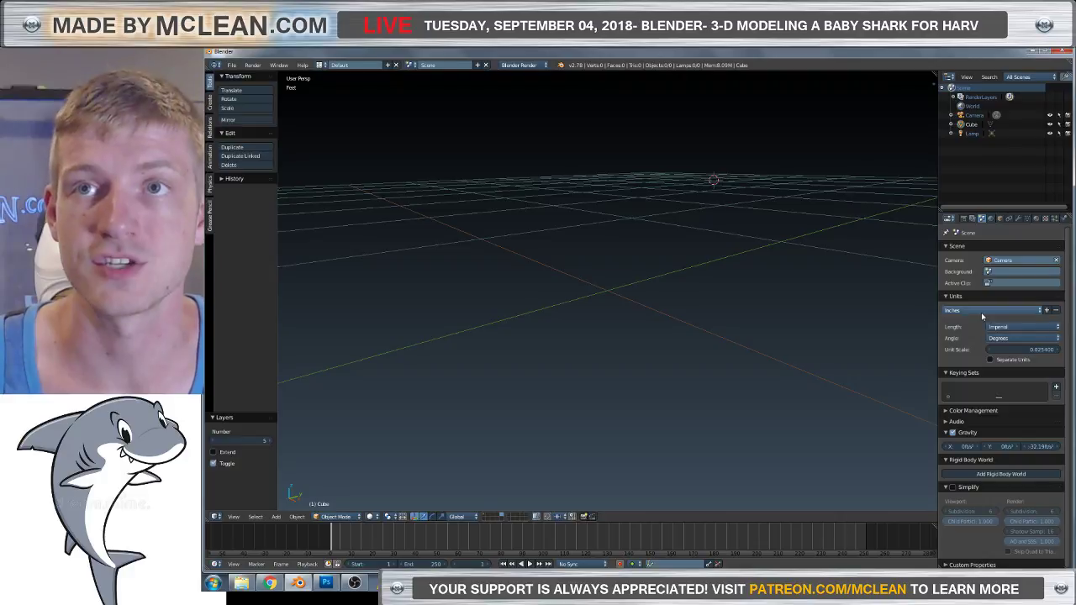
Look at the scene in orthographic front view, then return to perspective.
{"action": "middle_click_drag", "start_coordinate": [641, 305], "coordinate": [641, 308]}
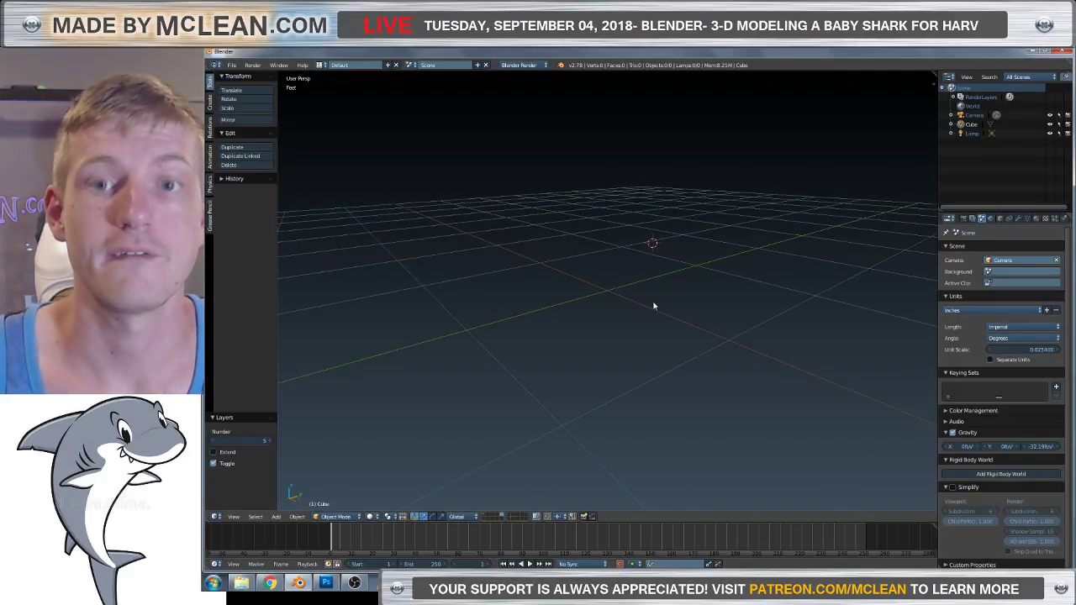
{"action": "key", "text": "KP_5"}
{"action": "middle_click_drag", "start_coordinate": [641, 311], "coordinate": [617, 311]}
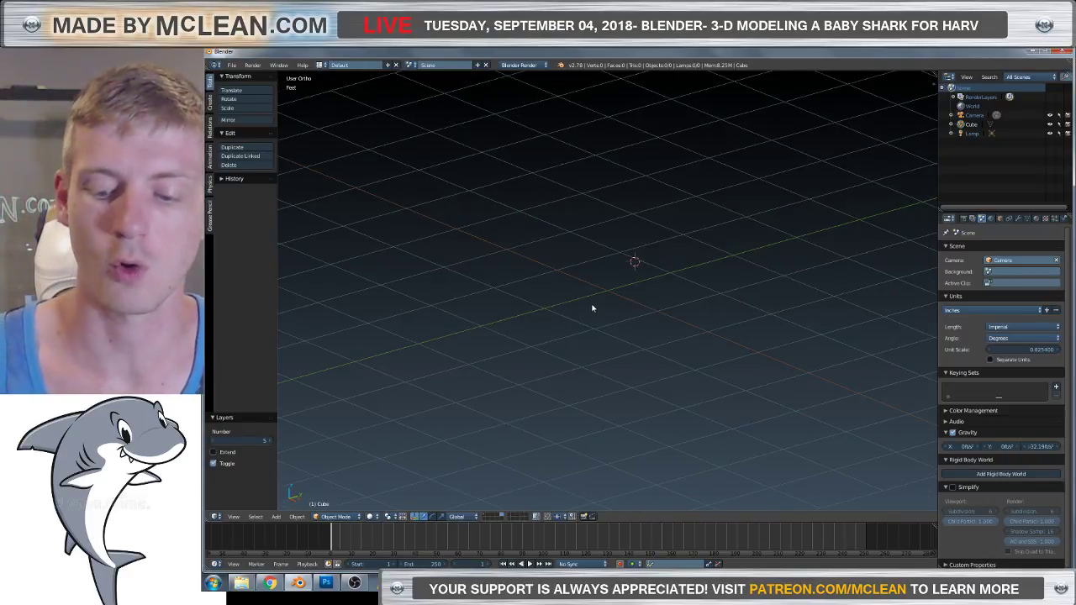
{"action": "key", "text": "KP_1"}
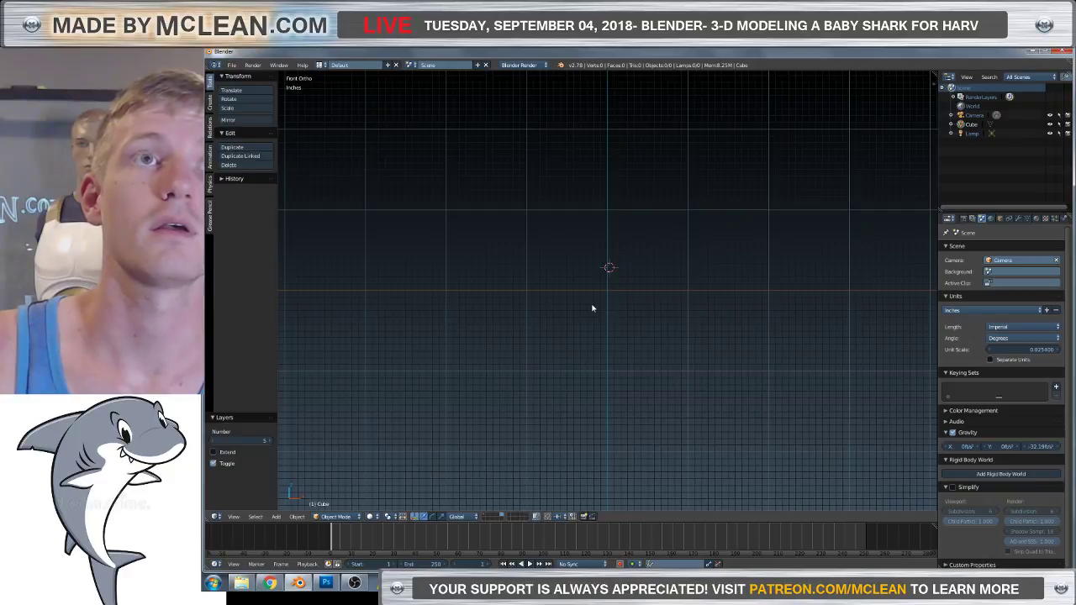
{"action": "key", "text": "KP_5"}
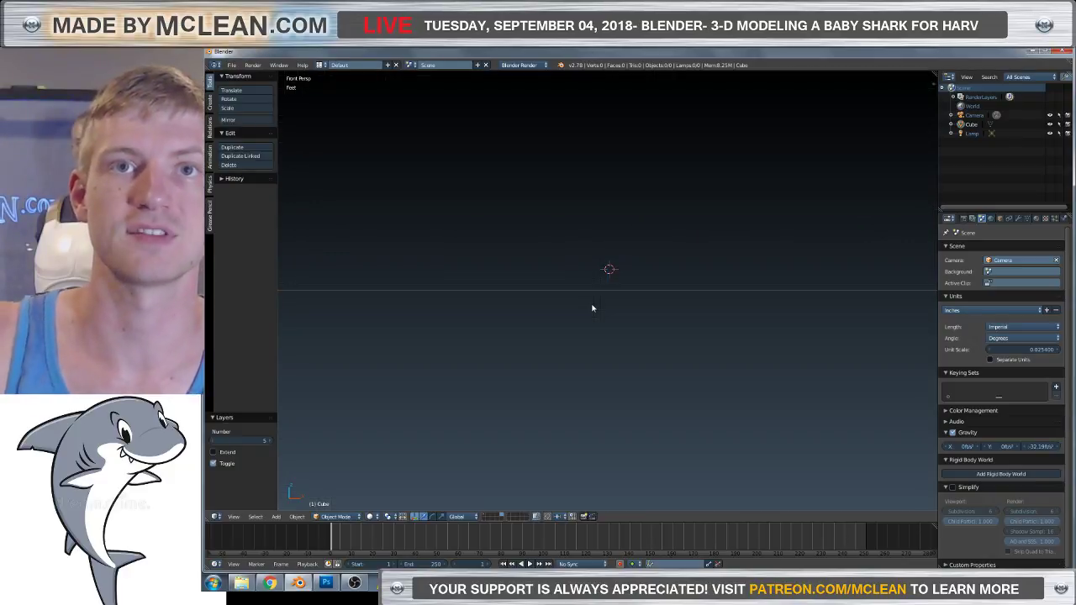
Show layer 1 with the default cube and orbit to look down on the grid.
{"action": "middle_click_drag", "start_coordinate": [634, 319], "coordinate": [704, 411]}
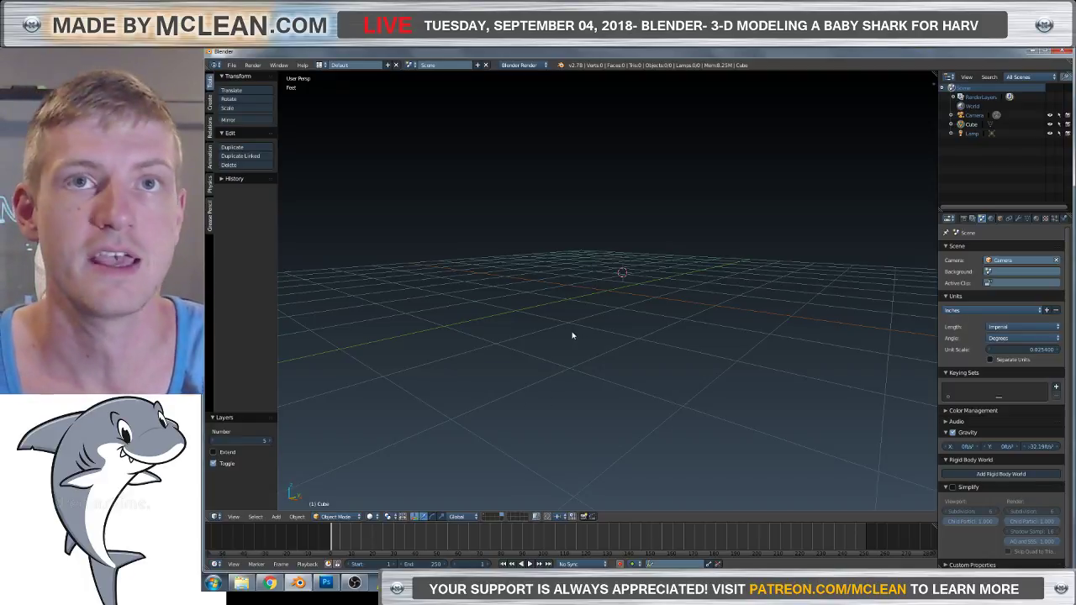
{"action": "key", "text": "KP_5"}
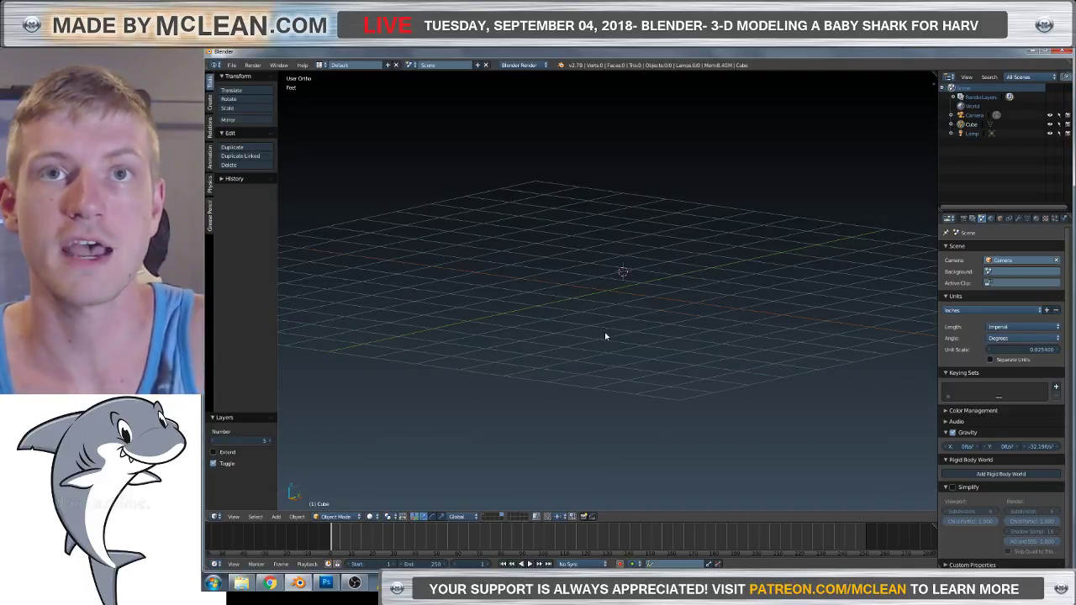
{"action": "middle_click_drag", "start_coordinate": [637, 299], "coordinate": [655, 314]}
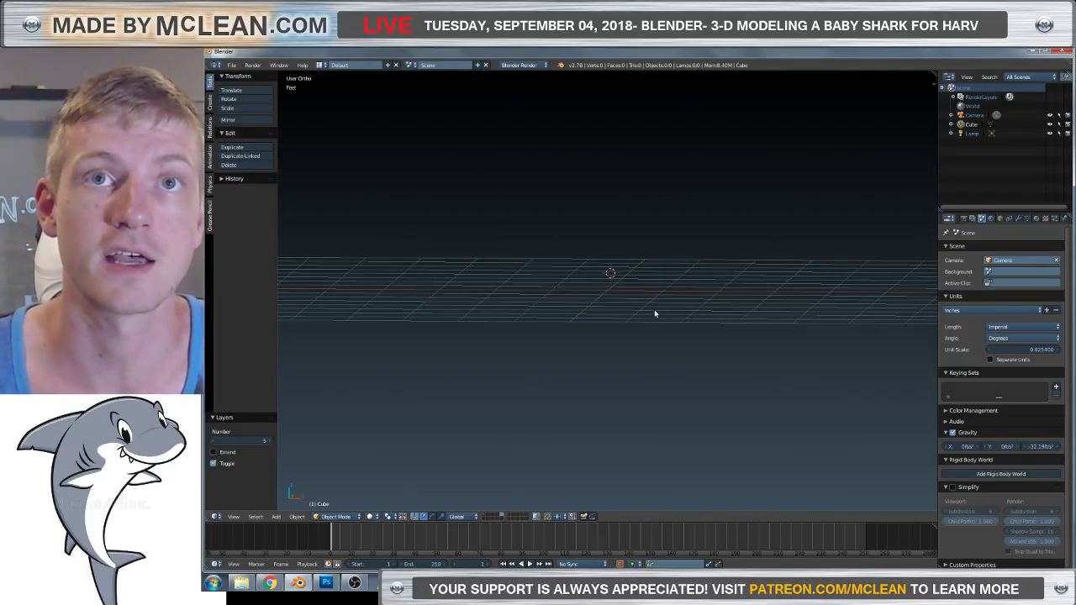
{"action": "key", "text": "1"}
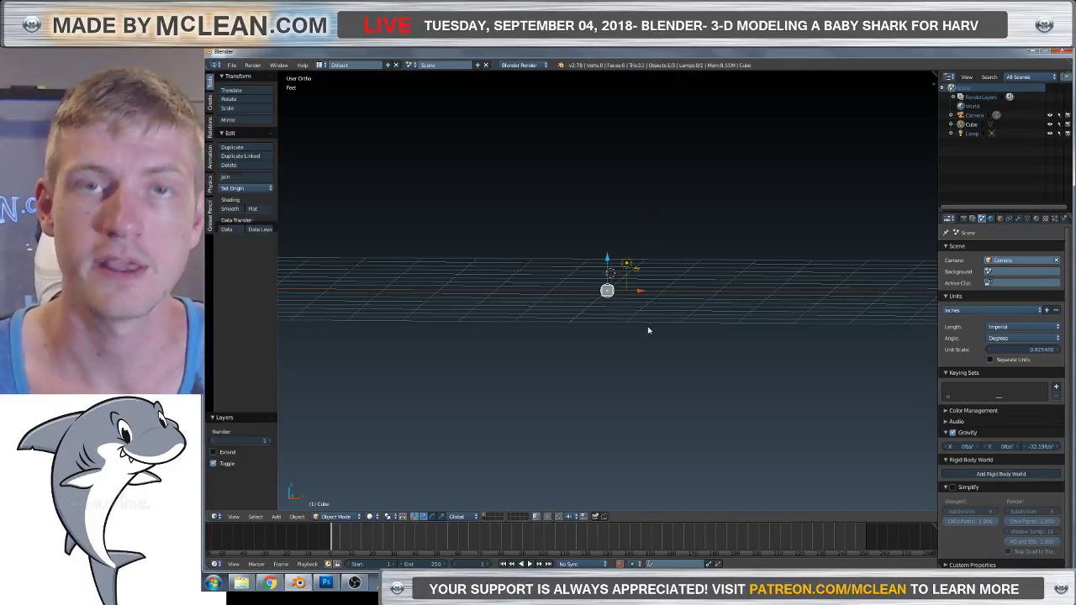
{"action": "middle_click_drag", "start_coordinate": [647, 330], "coordinate": [596, 363]}
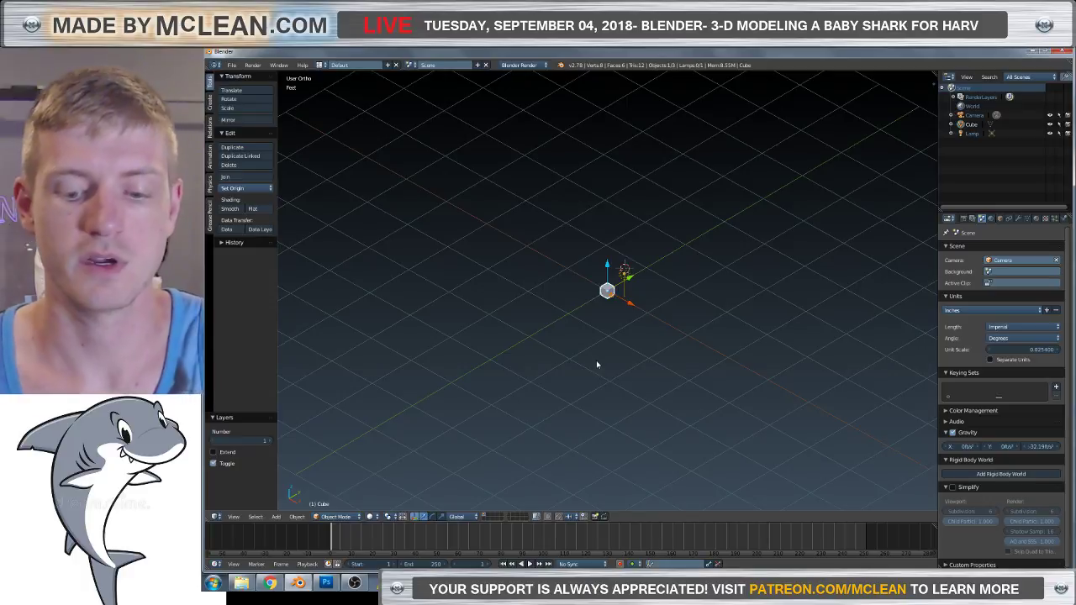
Delete the default Cube and Lamp, then select the Camera.
{"action": "key", "text": "x"}
{"action": "left_click", "coordinate": [604, 354]}
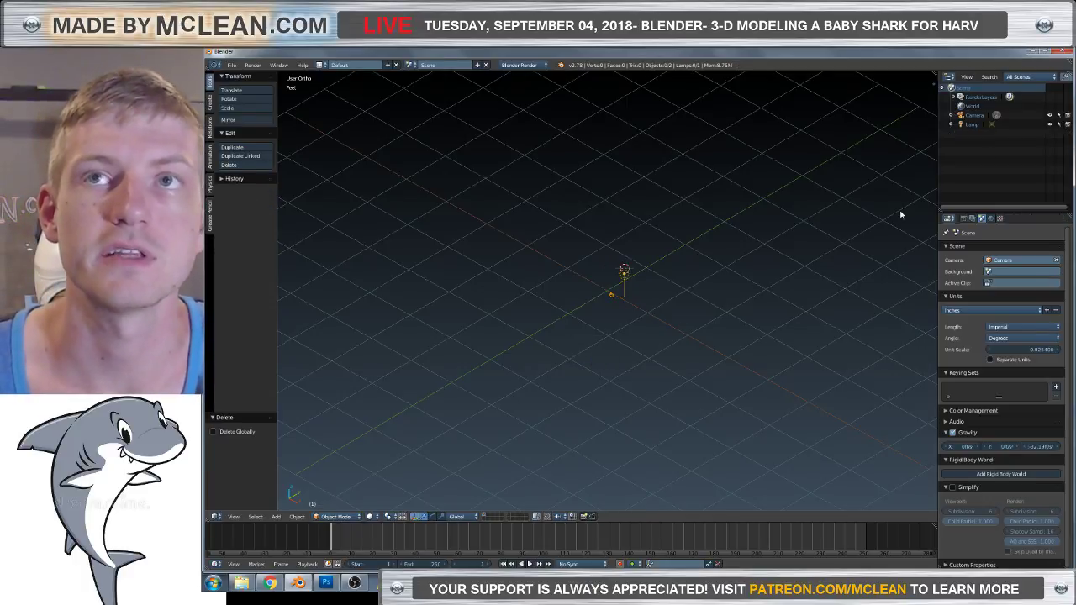
{"action": "left_click", "coordinate": [972, 125]}
{"action": "key", "text": "x"}
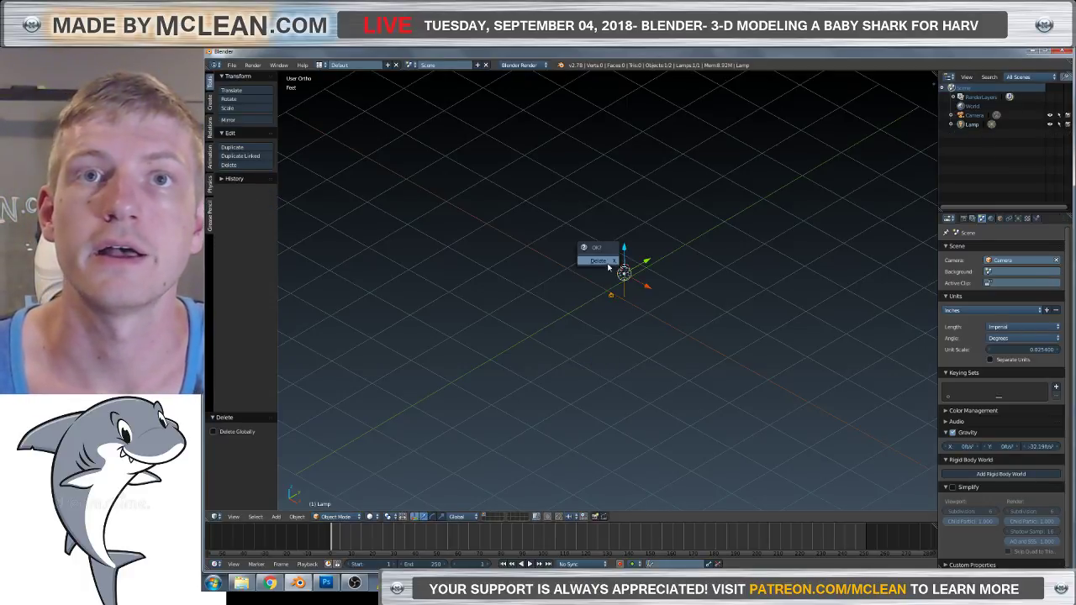
{"action": "left_click", "coordinate": [595, 260]}
{"action": "left_click", "coordinate": [972, 116]}
Delete the Camera and open User Preferences, moved to the screen centre.
{"action": "key", "text": "x"}
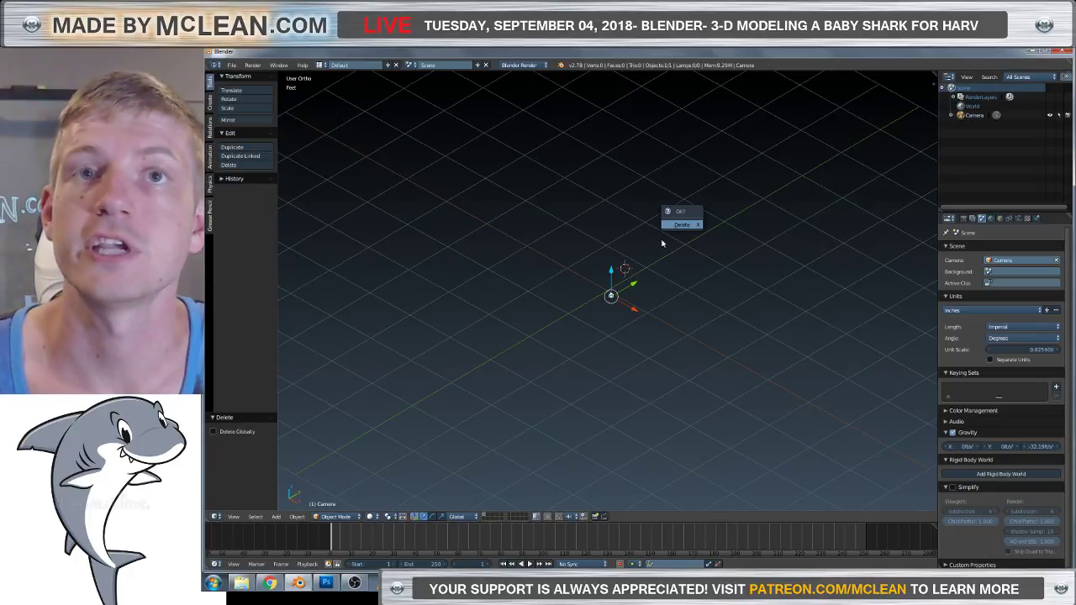
{"action": "left_click", "coordinate": [682, 225]}
{"action": "left_click", "coordinate": [231, 65]}
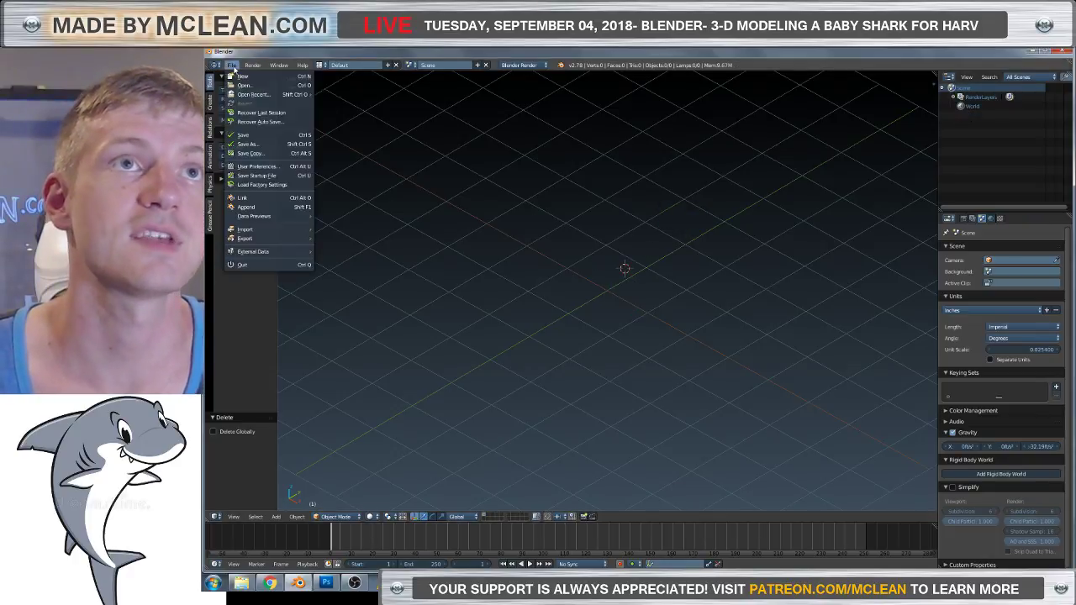
{"action": "left_click", "coordinate": [269, 167]}
{"action": "left_click_drag", "start_coordinate": [420, 63], "coordinate": [628, 184]}
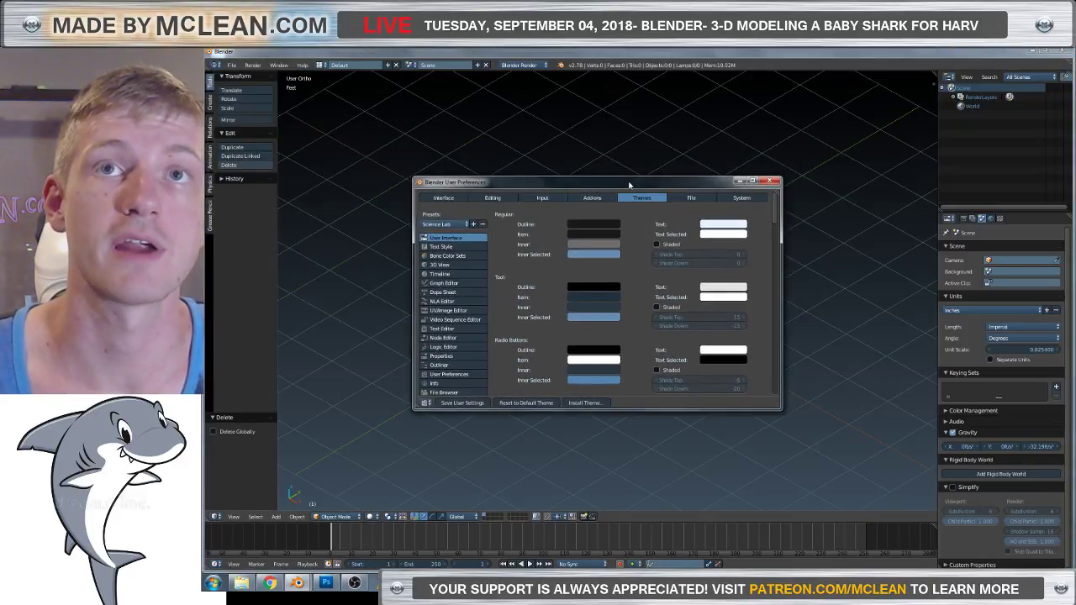
Turn on Emulate Numpad in the Input preferences and save the user settings.
{"action": "left_click", "coordinate": [523, 202]}
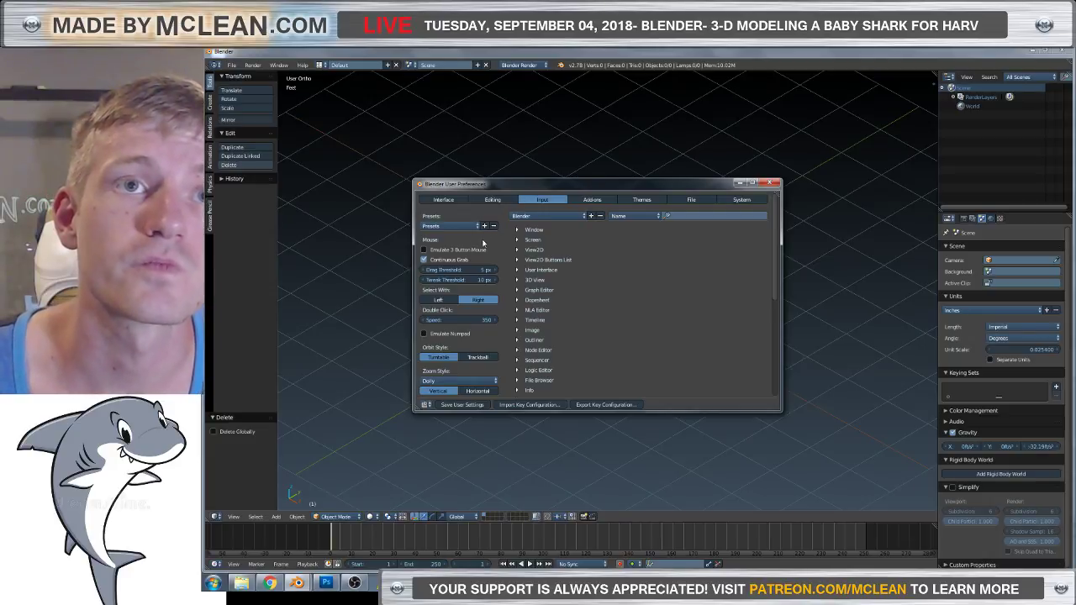
{"action": "scroll", "coordinate": [541, 326], "scroll_direction": "down", "scroll_amount": 2}
{"action": "scroll", "coordinate": [540, 325], "scroll_direction": "down", "scroll_amount": 5}
{"action": "scroll", "coordinate": [536, 322], "scroll_direction": "up", "scroll_amount": 10}
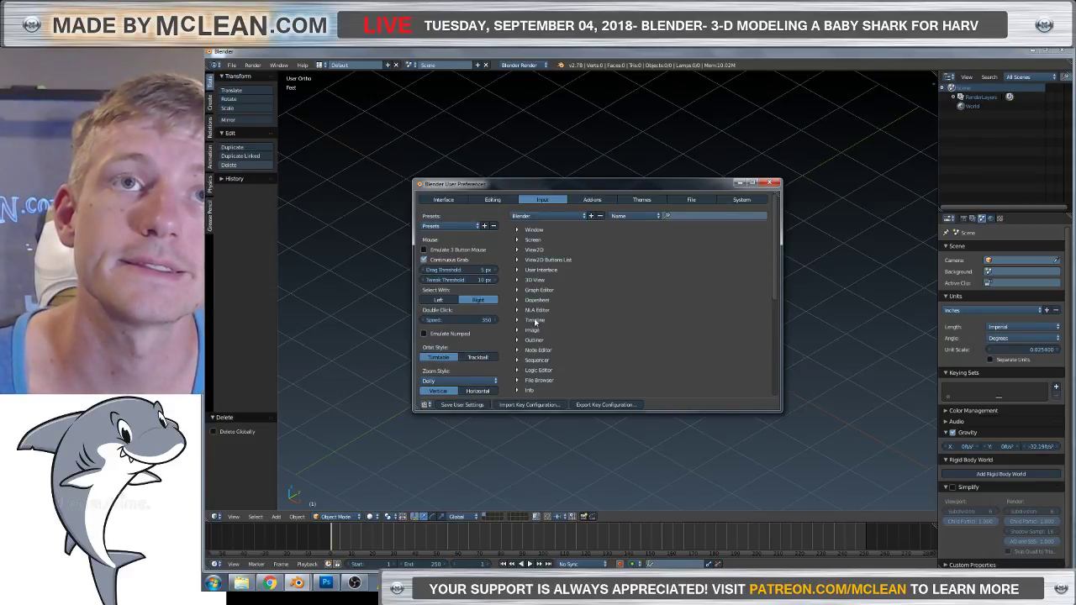
{"action": "left_click", "coordinate": [591, 201]}
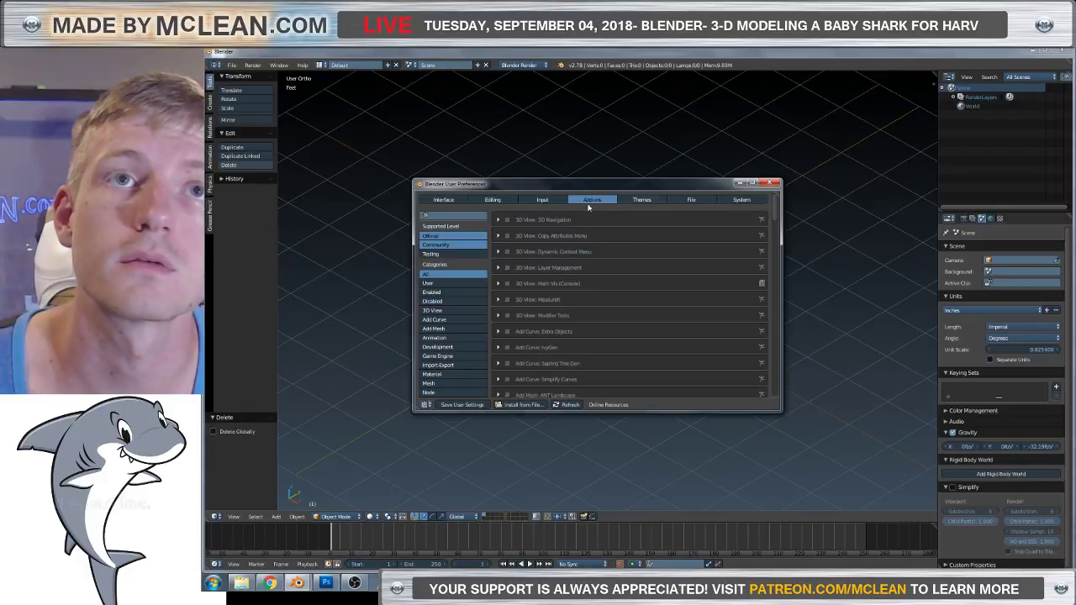
{"action": "left_click", "coordinate": [443, 201]}
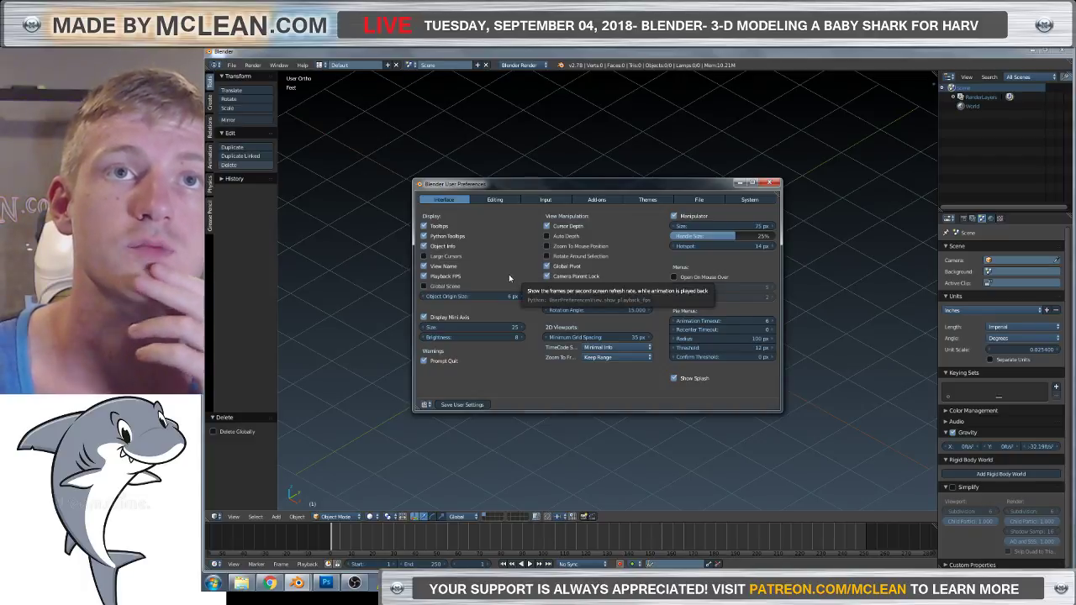
{"action": "left_click", "coordinate": [532, 200]}
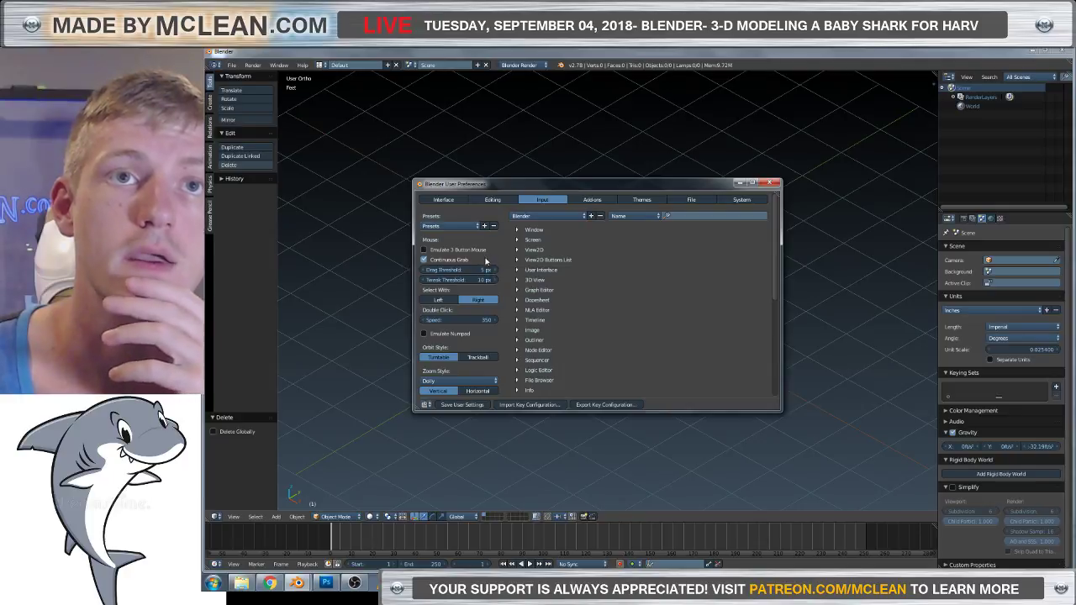
{"action": "left_click", "coordinate": [424, 335]}
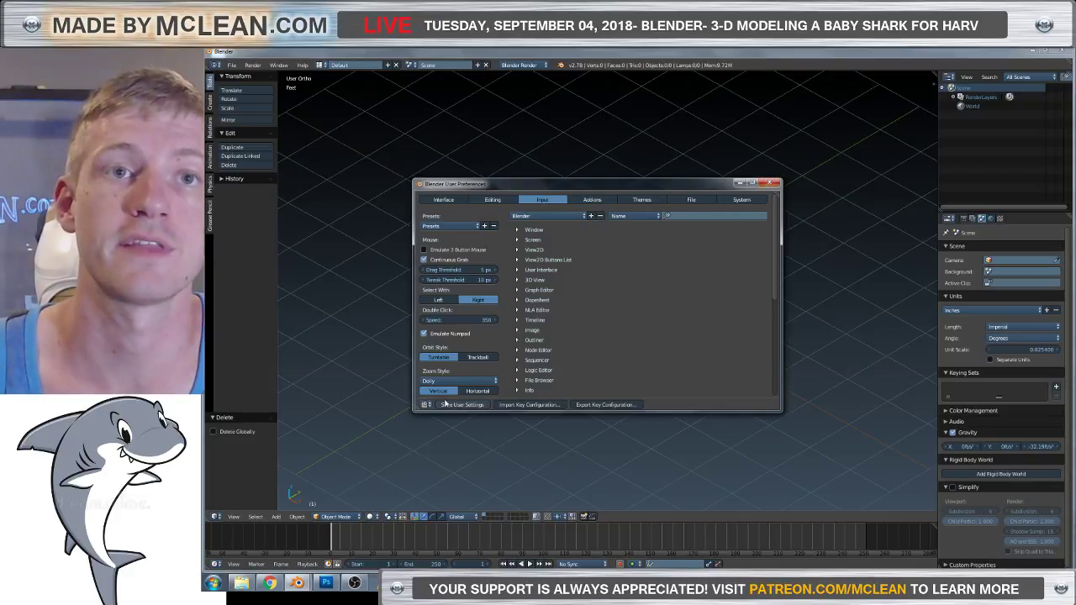
{"action": "left_click", "coordinate": [451, 404]}
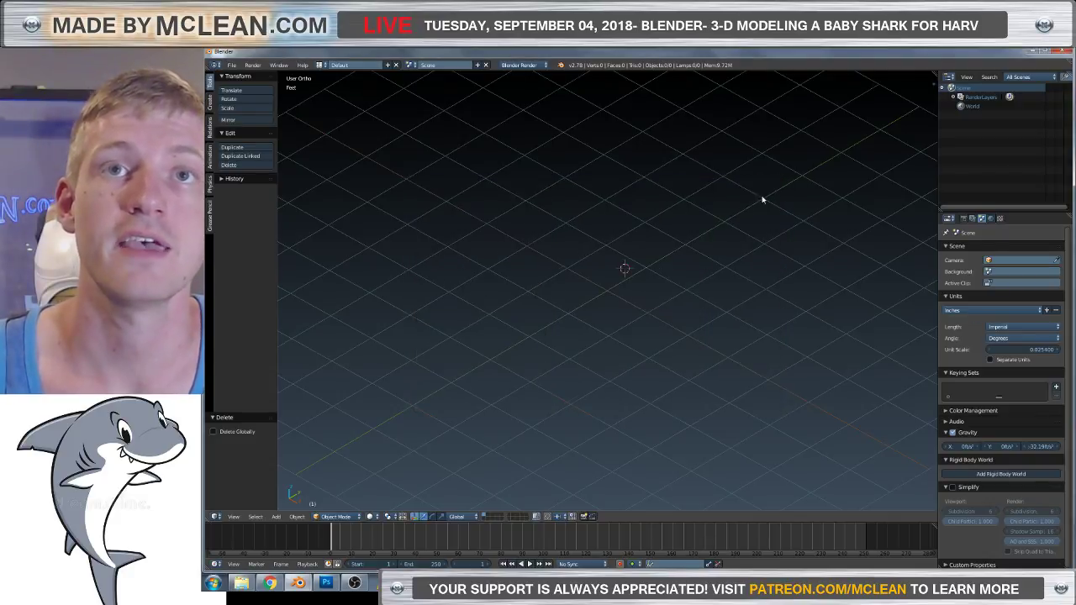
Close the preferences and check the front, top and angled views with number keys.
{"action": "left_click", "coordinate": [768, 183]}
{"action": "key", "text": "1"}
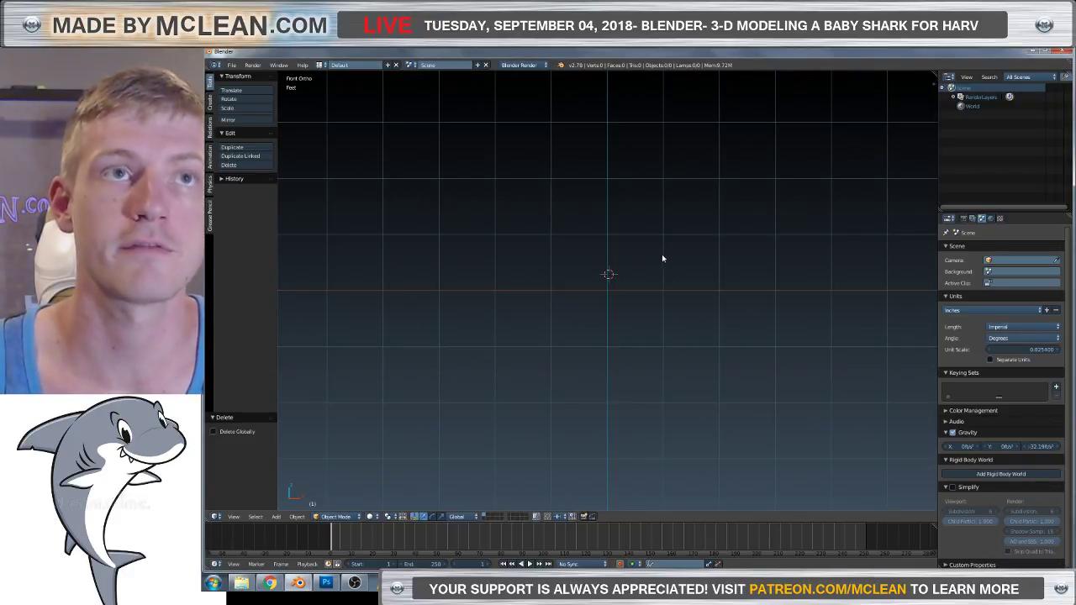
{"action": "key", "text": "6"}
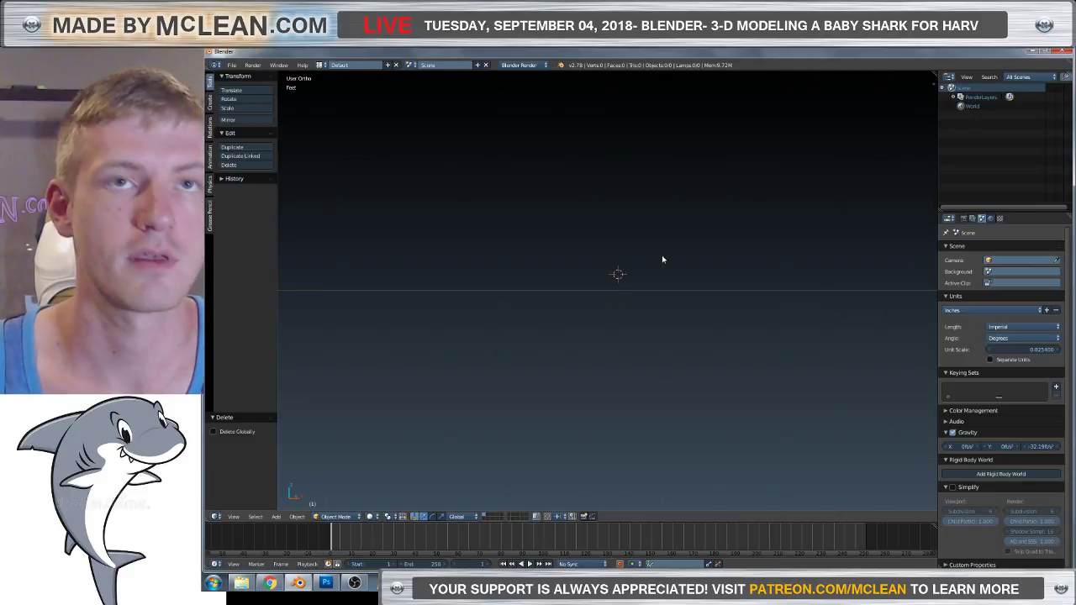
{"action": "key", "text": "7"}
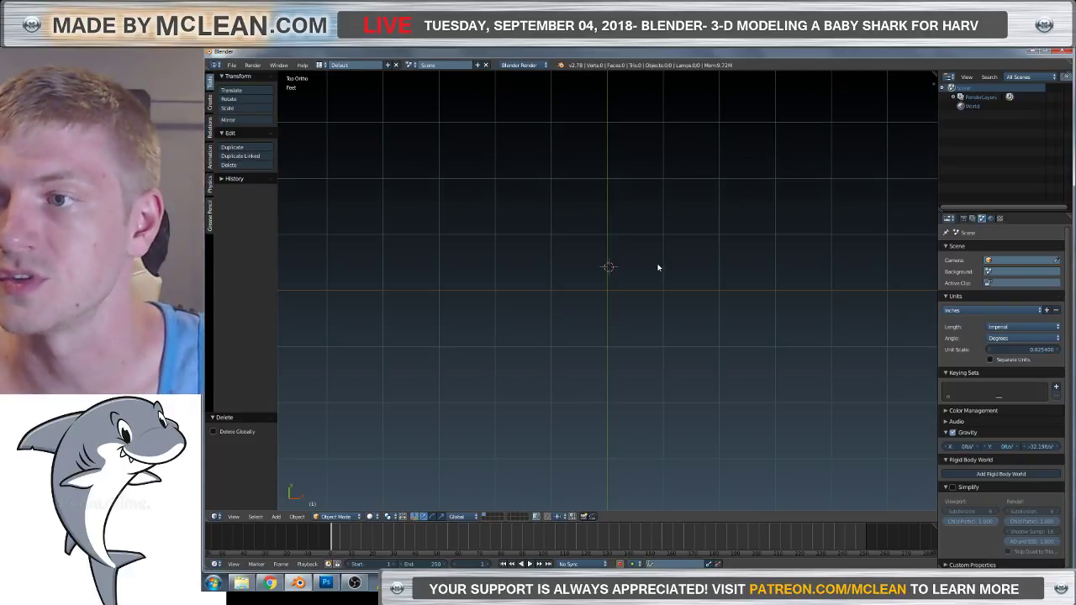
{"action": "key", "text": "1"}
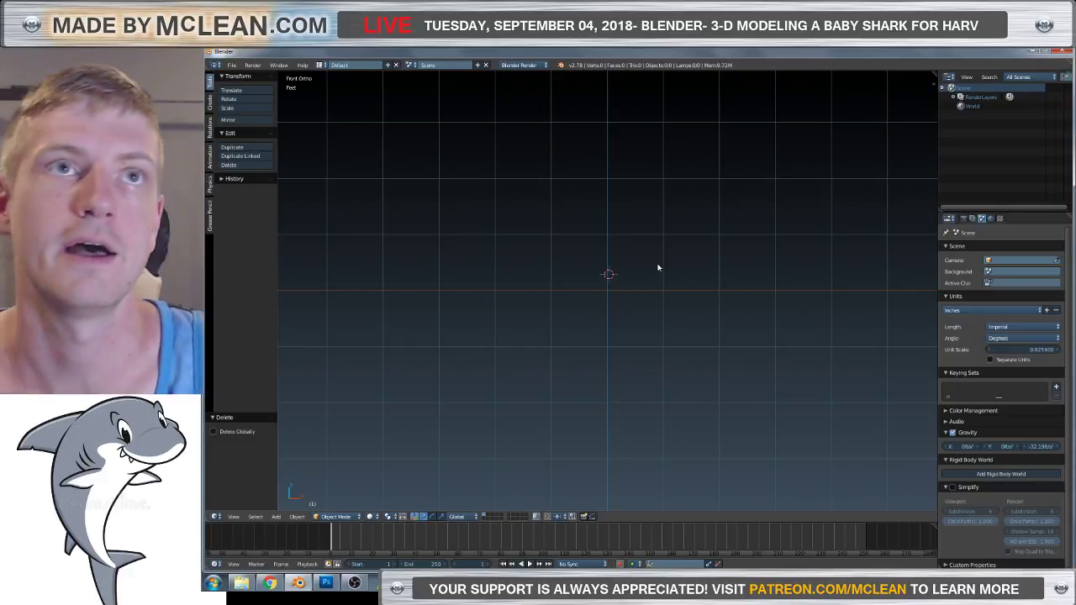
{"action": "key", "text": "8"}
{"action": "key", "text": "1"}
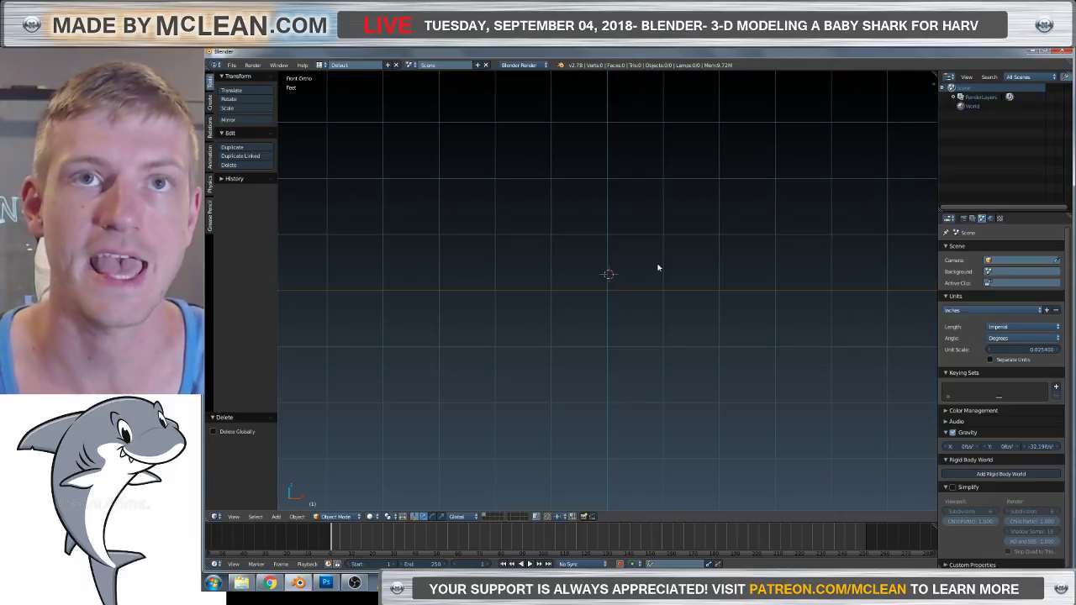
{"action": "key", "text": "8"}
{"action": "key", "text": "8"}
{"action": "key", "text": "8"}
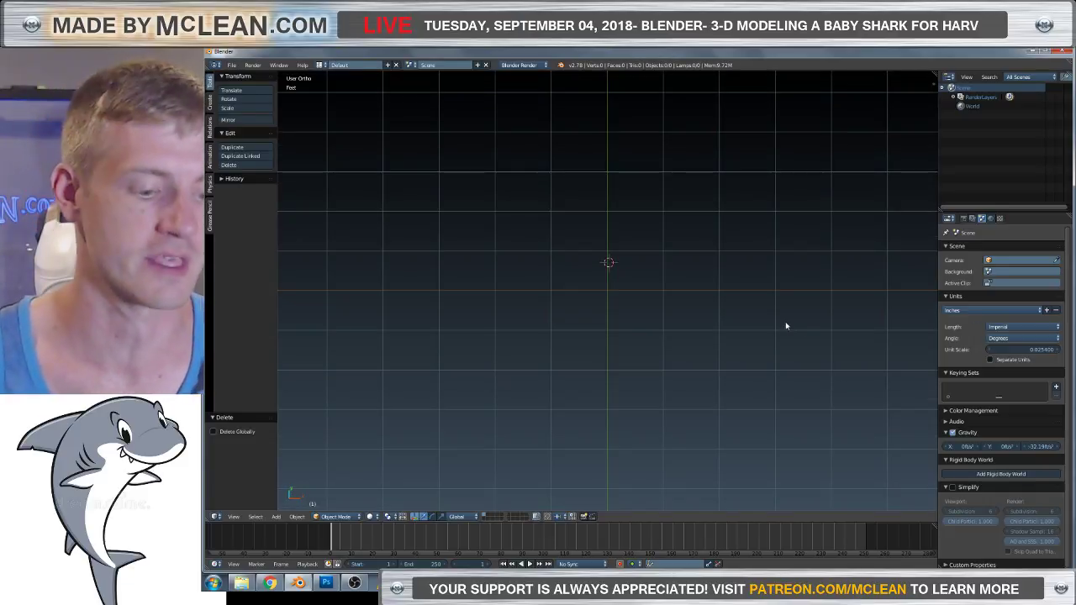
Snap the 3D cursor to the world origin and add a UV sphere there.
{"action": "key", "text": "shift+s"}
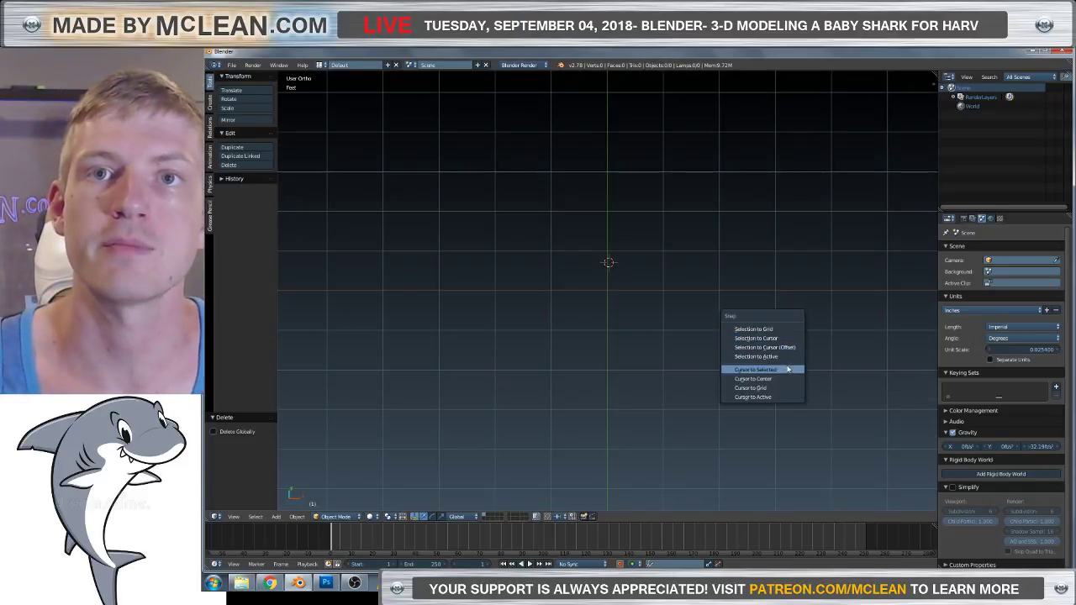
{"action": "left_click", "coordinate": [783, 379]}
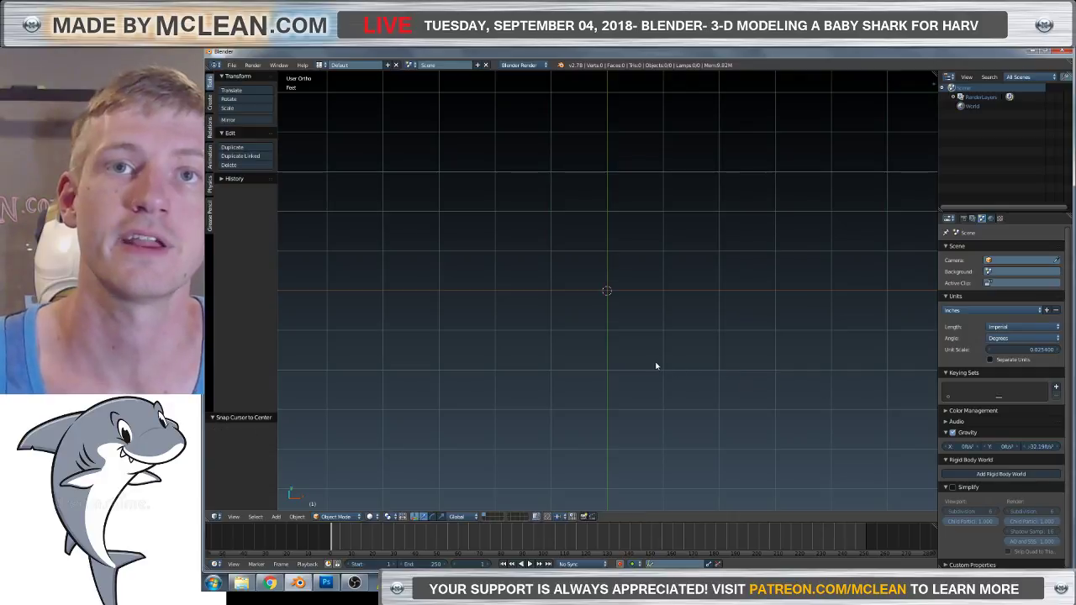
{"action": "key", "text": "shift+a"}
{"action": "mouse_move", "coordinate": [657, 366]}
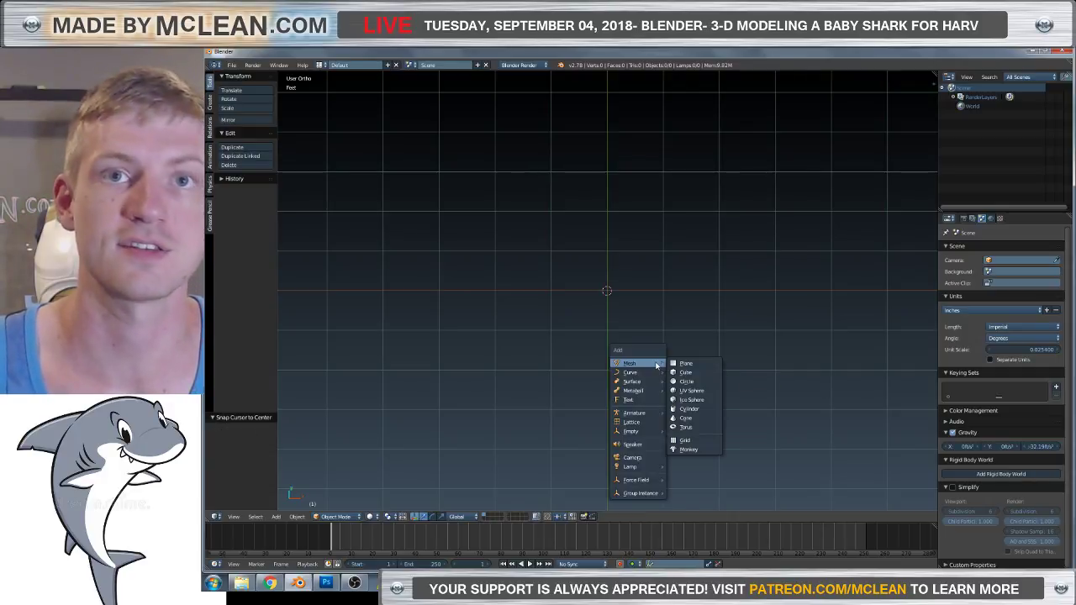
{"action": "left_click", "coordinate": [691, 391]}
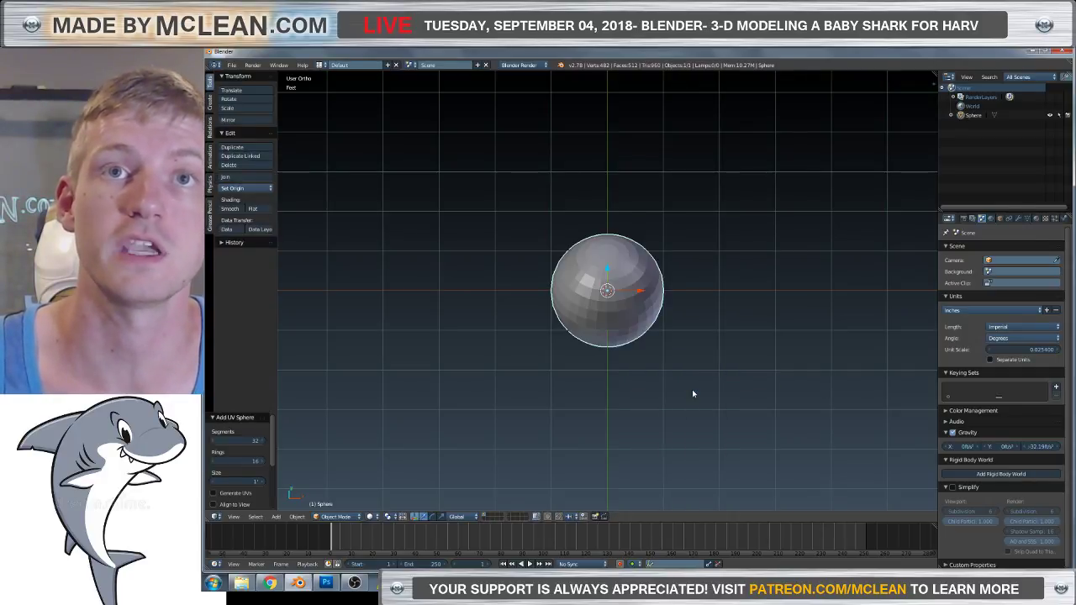
Orbit the sphere and cycle between the numpad front and back views.
{"action": "middle_click_drag", "start_coordinate": [749, 348], "coordinate": [723, 304]}
{"action": "key", "text": "KP_1"}
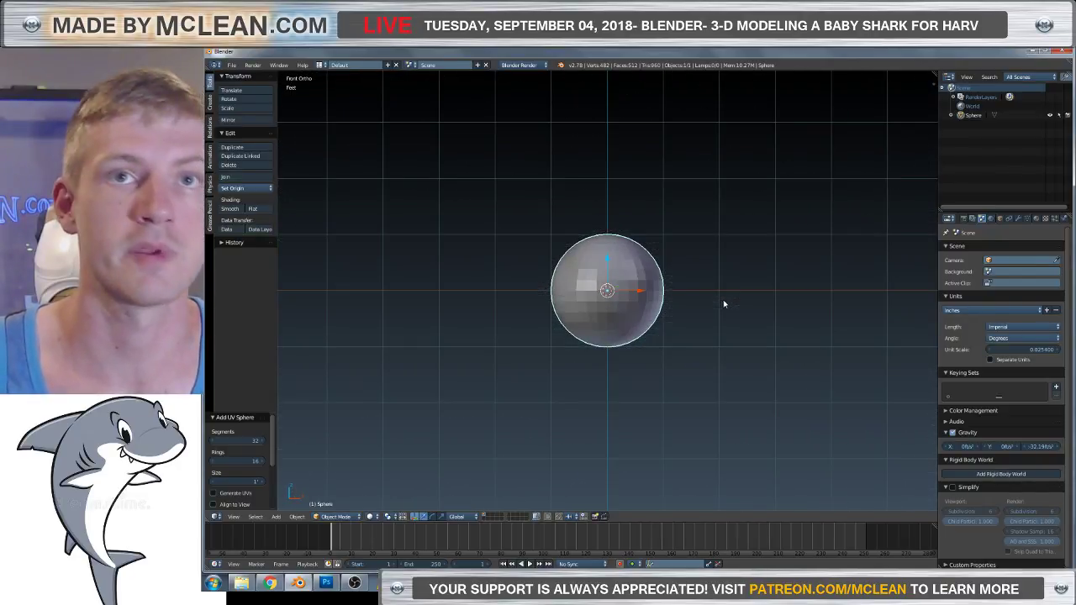
{"action": "key", "text": "KP_8"}
{"action": "key", "text": "KP_8"}
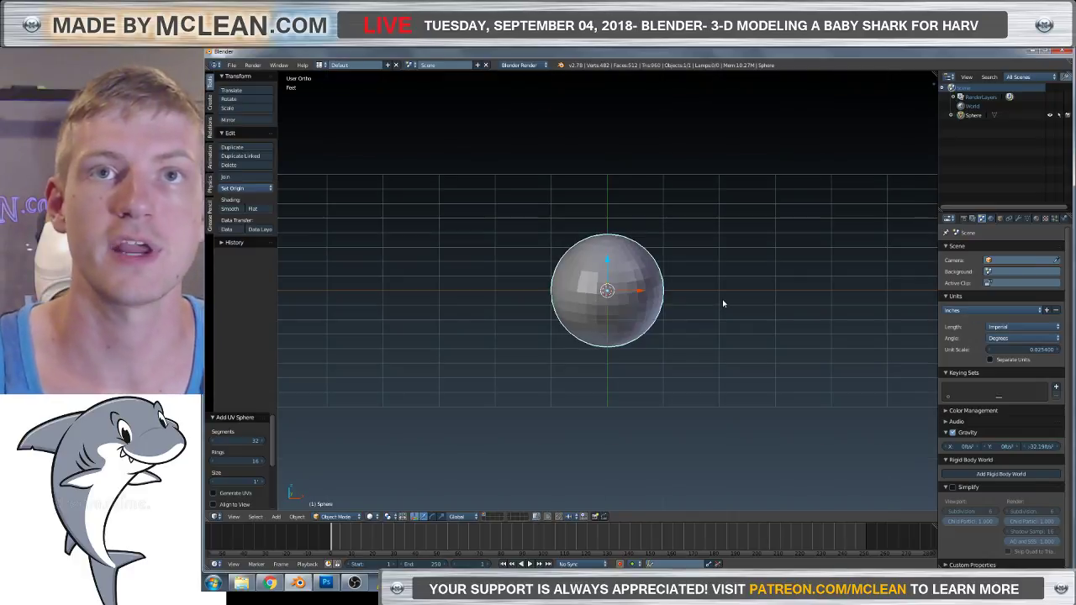
{"action": "key", "text": "KP_2"}
{"action": "key", "text": "KP_2"}
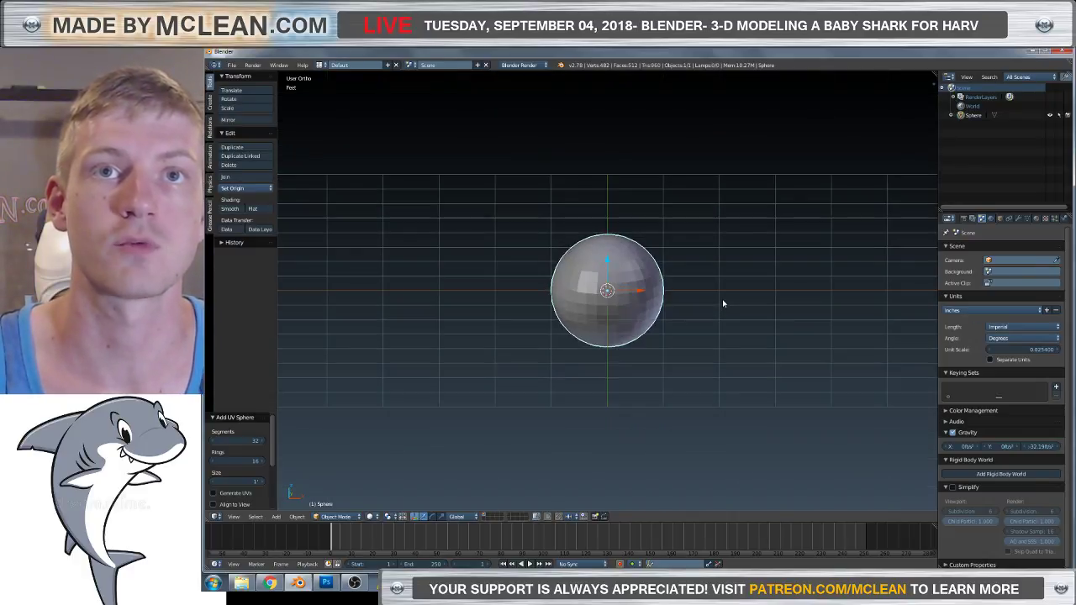
{"action": "key", "text": "KP_2"}
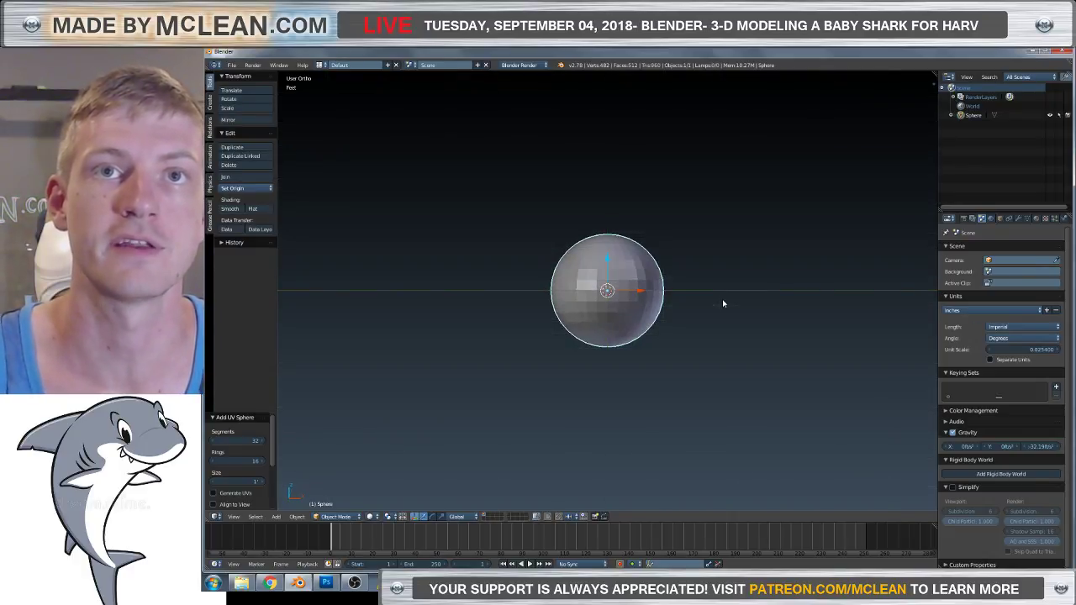
{"action": "key", "text": "KP_4"}
{"action": "key", "text": "KP_4"}
{"action": "key", "text": "KP_4"}
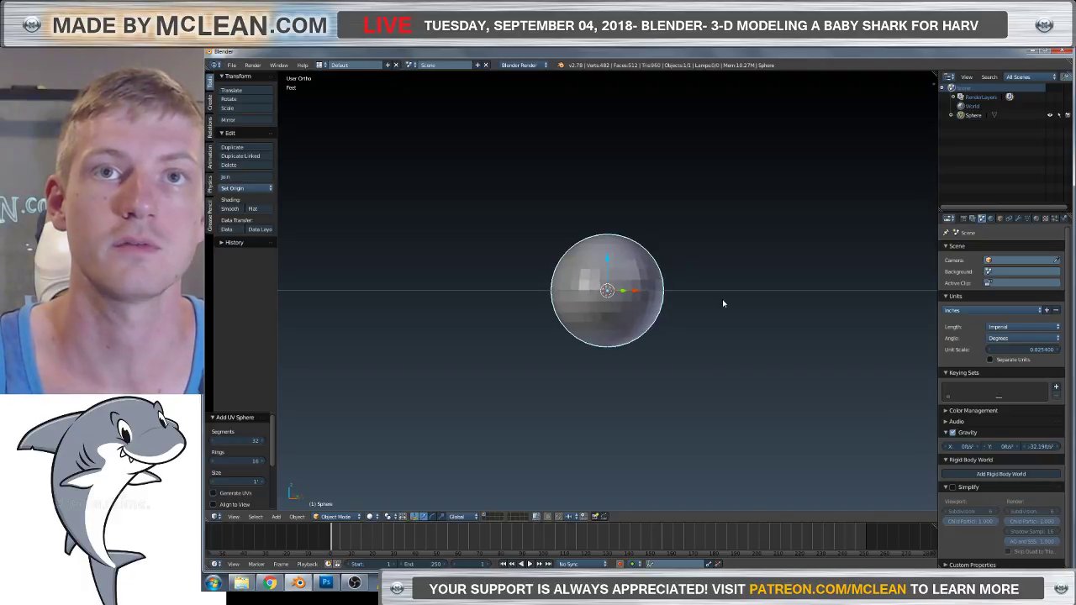
{"action": "key", "text": "KP_1"}
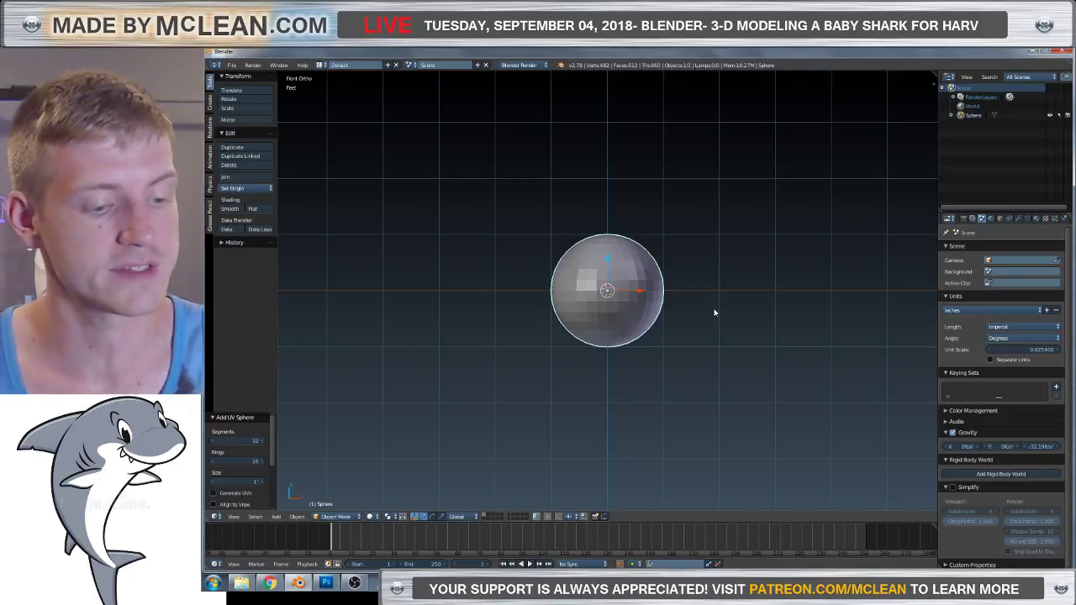
{"action": "key", "text": "ctrl+KP_1"}
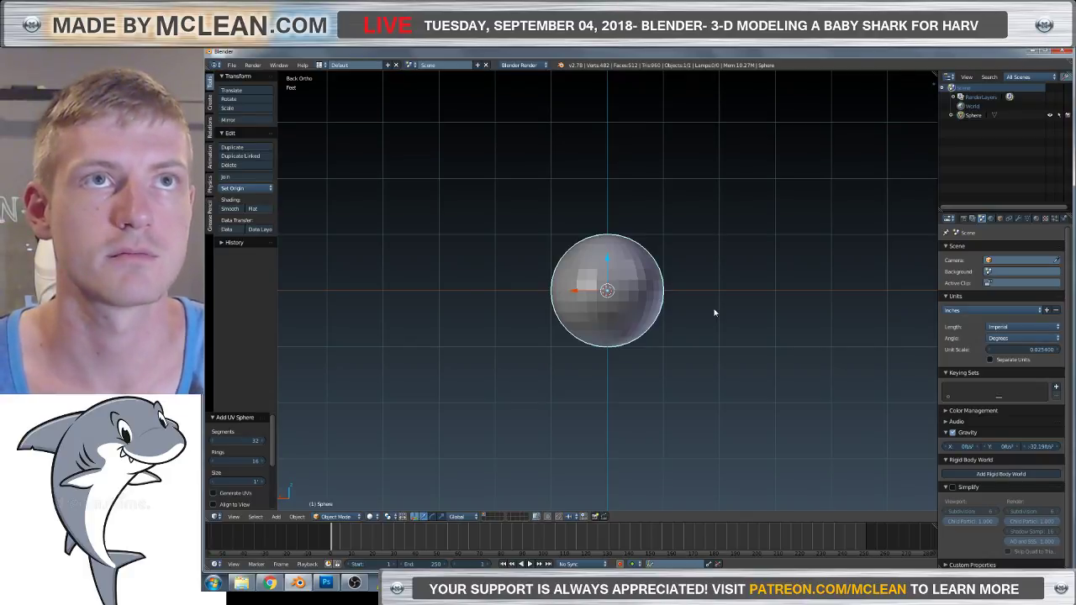
{"action": "key", "text": "KP_1"}
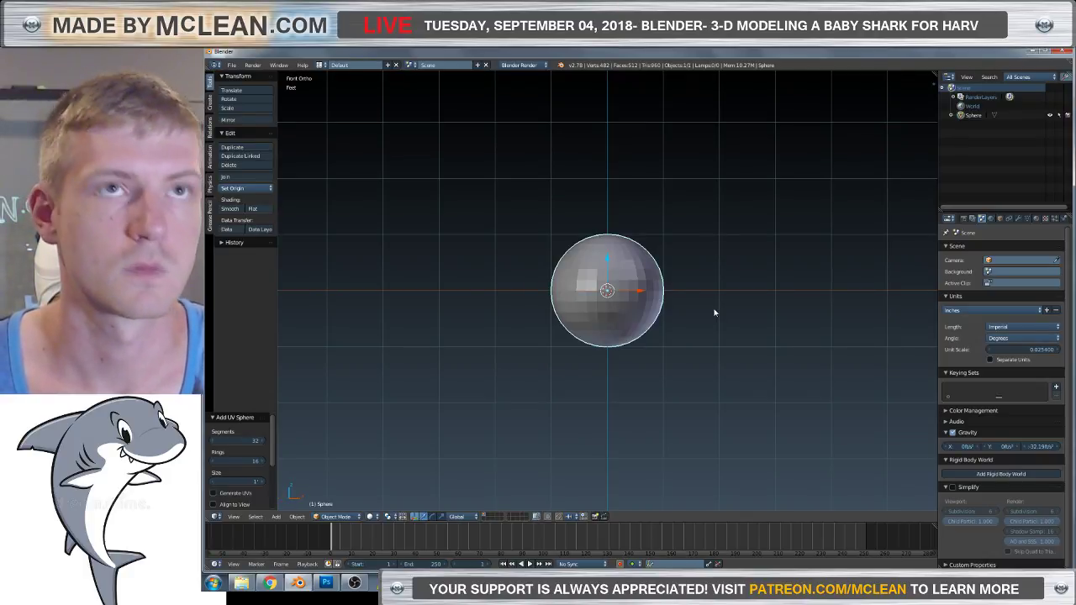
{"action": "key", "text": "ctrl+KP_1"}
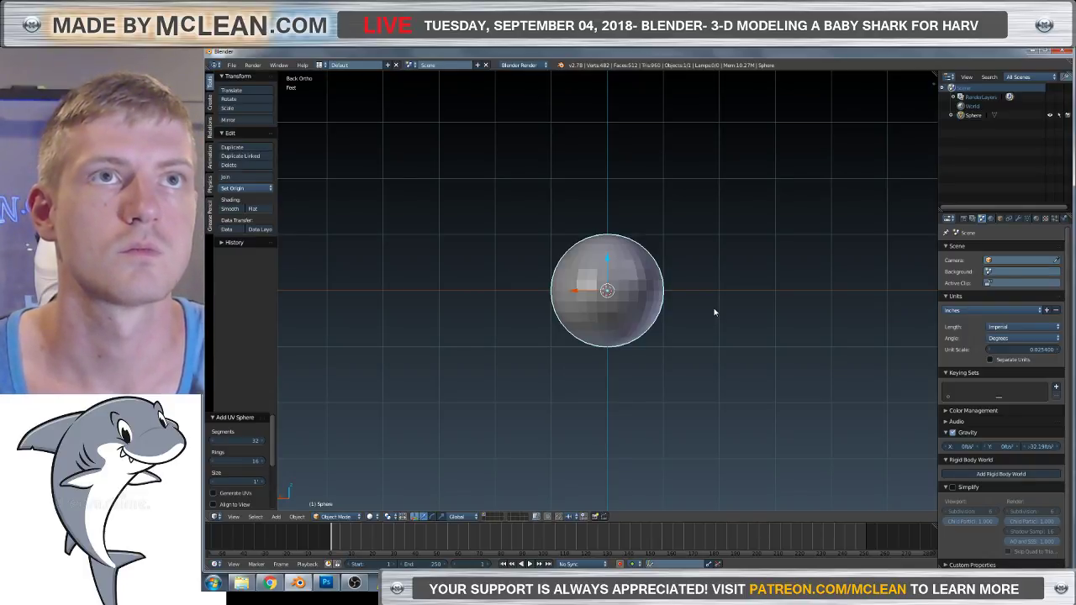
{"action": "key", "text": "KP_1"}
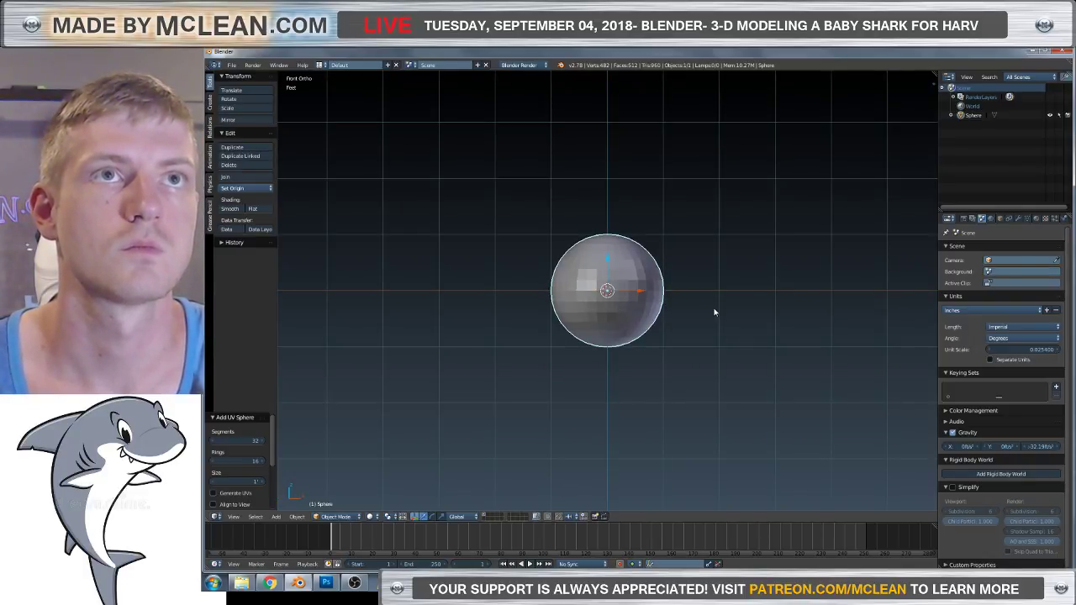
{"action": "key", "text": "ctrl+KP_1"}
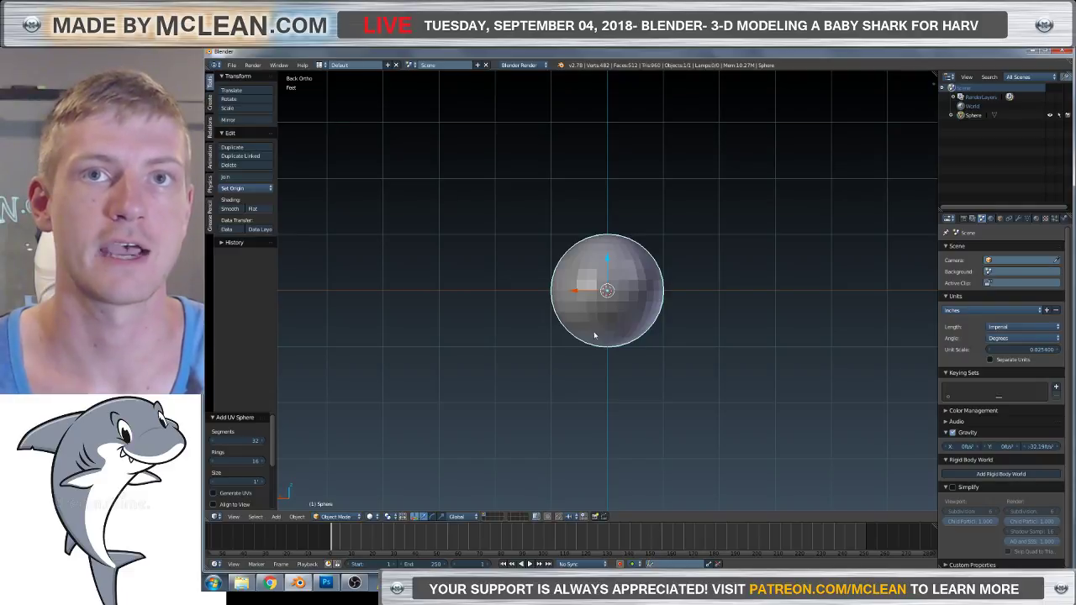
{"action": "scroll", "coordinate": [594, 337], "scroll_direction": "up", "scroll_amount": 3}
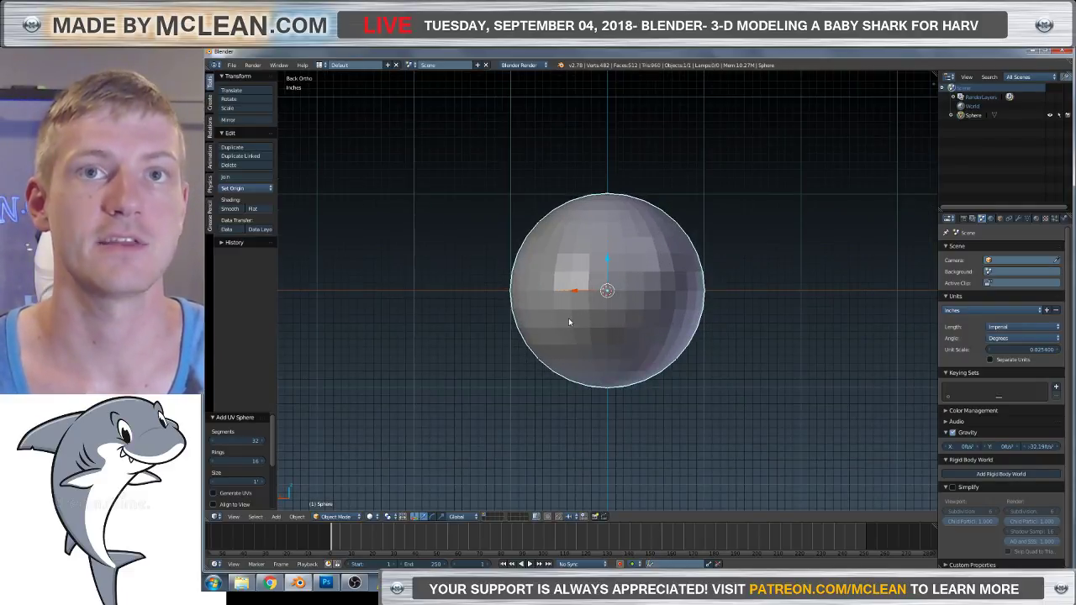
{"action": "key", "text": "KP_1"}
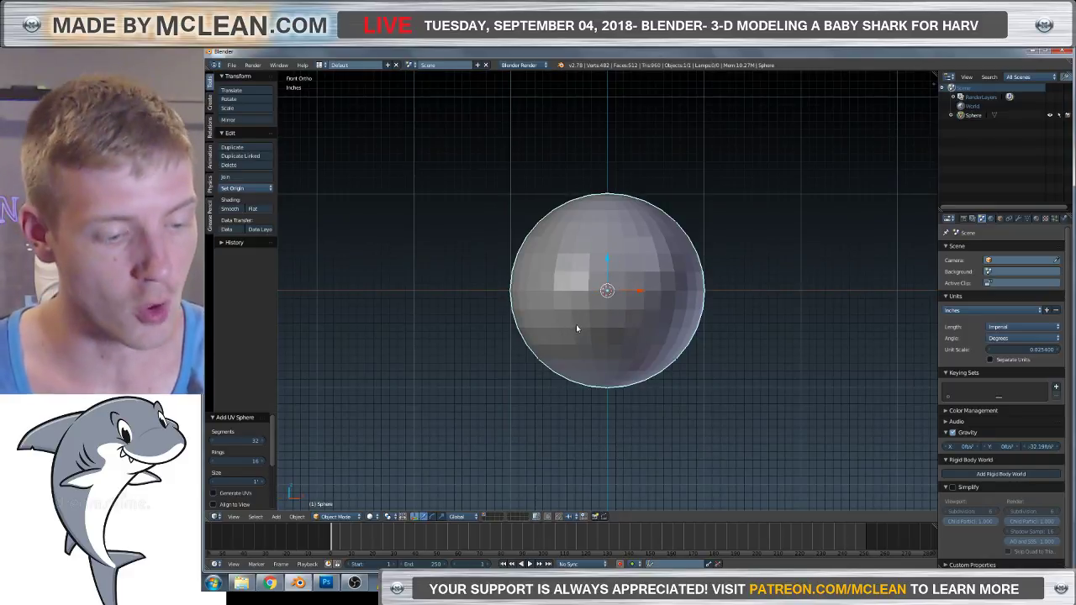
{"action": "key", "text": "ctrl+KP_1"}
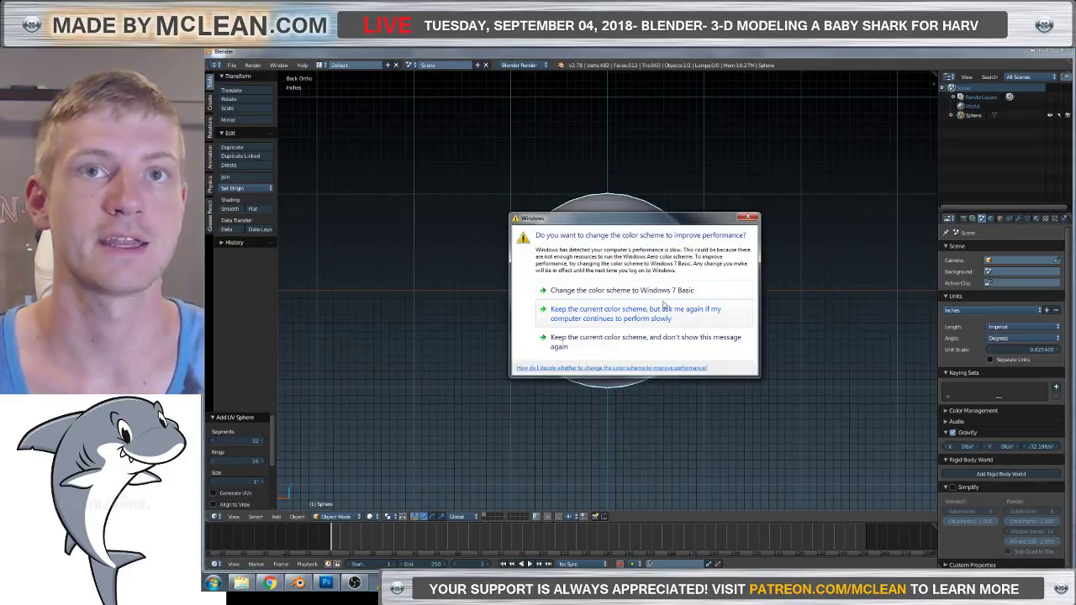
Dismiss the Windows colour-scheme warning, return to front view, and show the properties sidebar.
{"action": "left_click", "coordinate": [582, 313]}
{"action": "middle_click_drag", "start_coordinate": [583, 313], "coordinate": [582, 319]}
{"action": "key", "text": "ctrl+KP_3"}
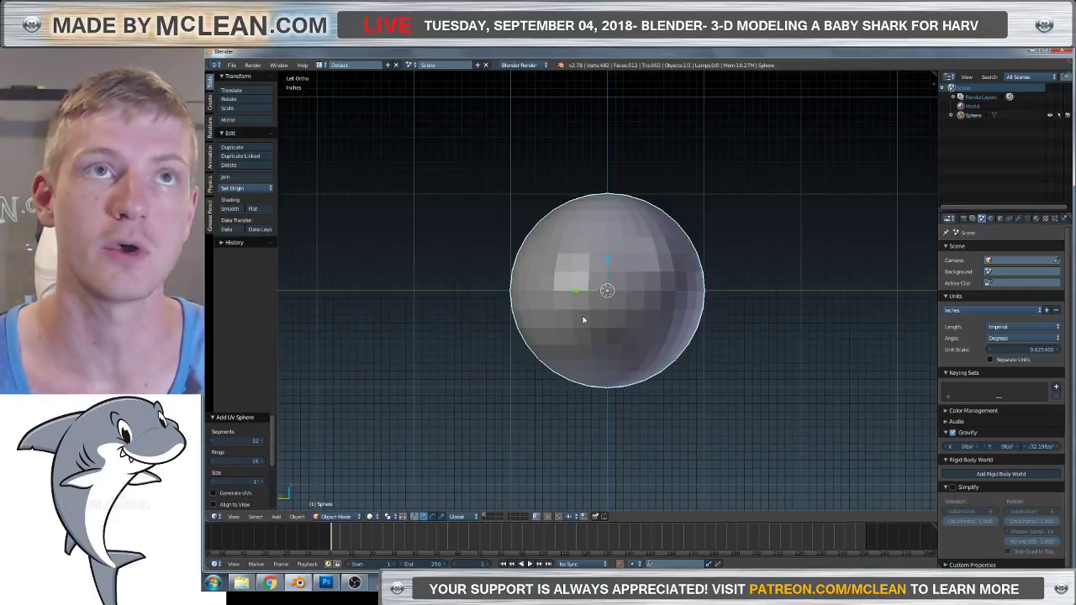
{"action": "key", "text": "ctrl+KP_7"}
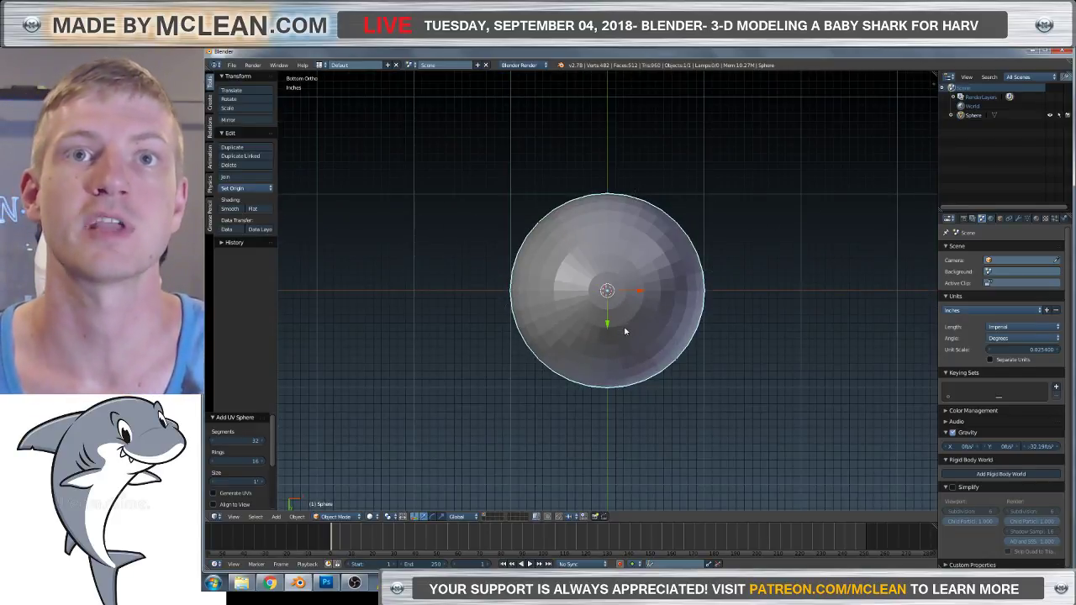
{"action": "scroll", "coordinate": [626, 328], "scroll_direction": "down", "scroll_amount": 3}
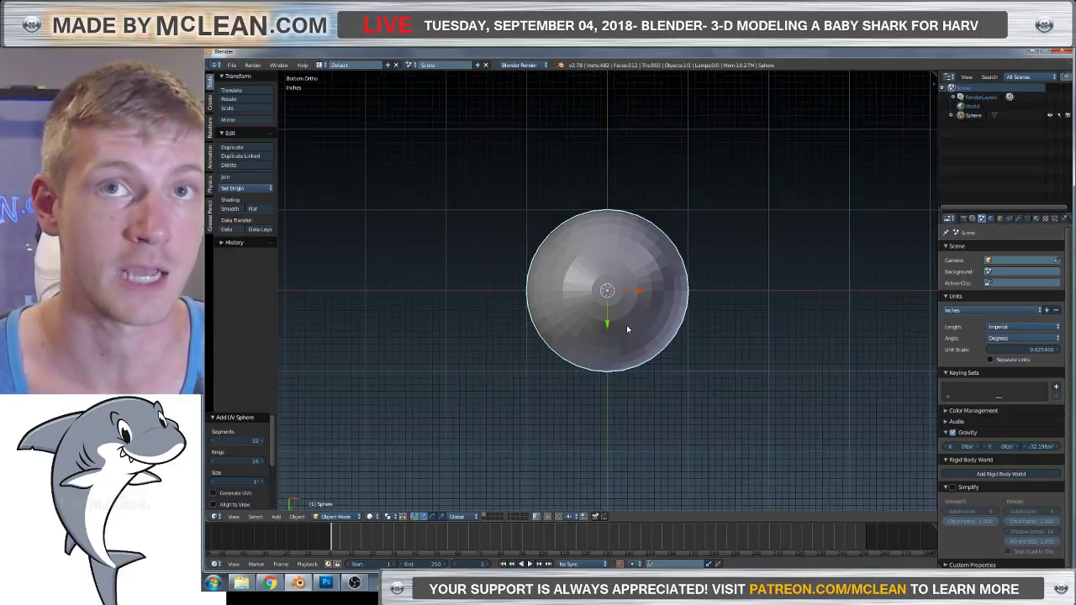
{"action": "key", "text": "KP_1"}
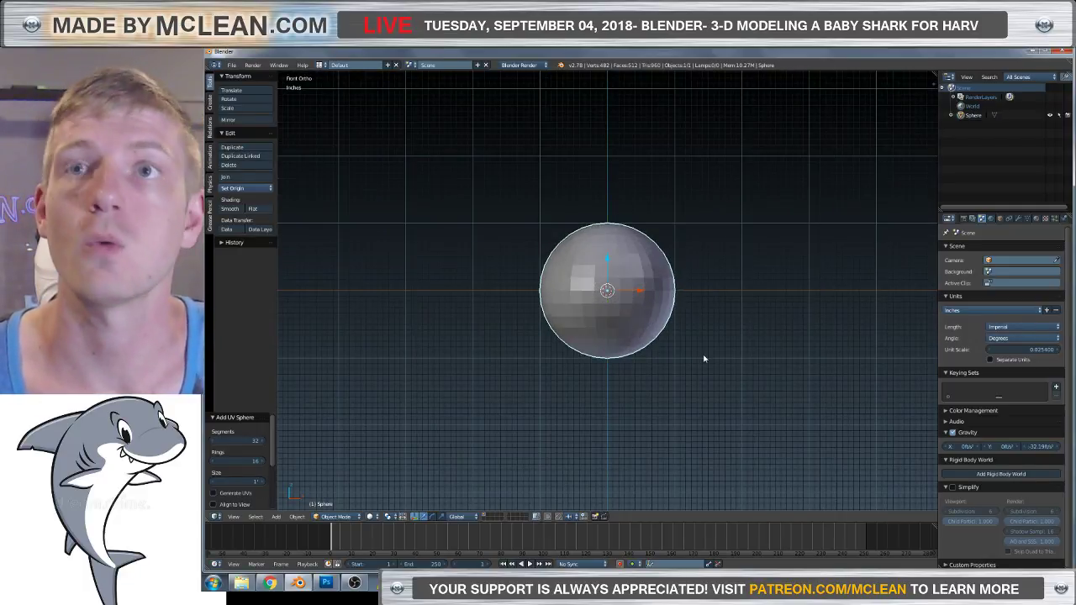
{"action": "key", "text": "n"}
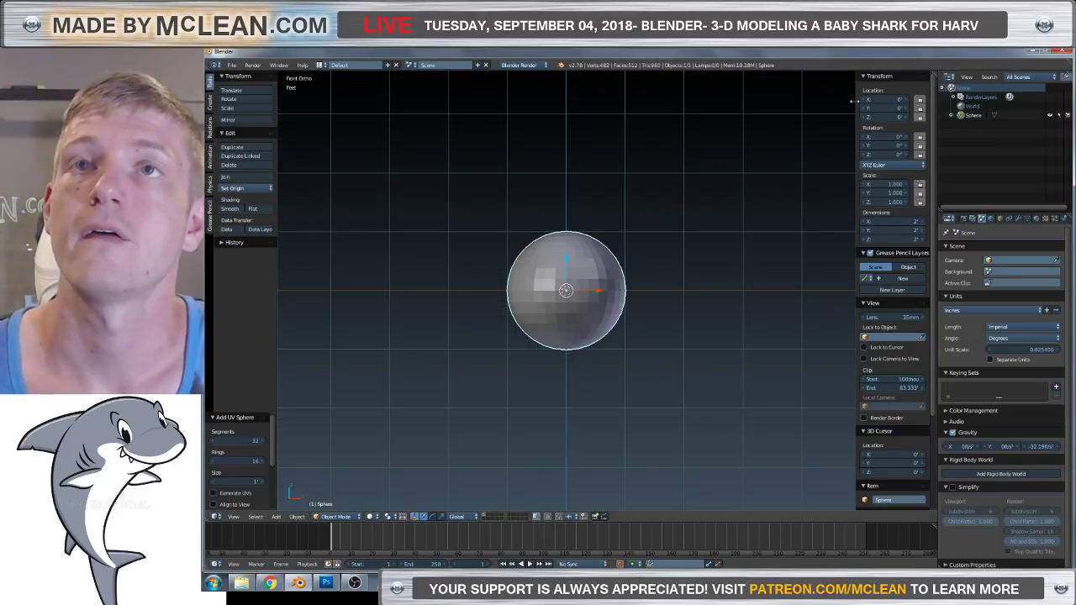
Widen the sidebar, enable Background Images and add a new image slot.
{"action": "left_click_drag", "start_coordinate": [856, 101], "coordinate": [827, 100]}
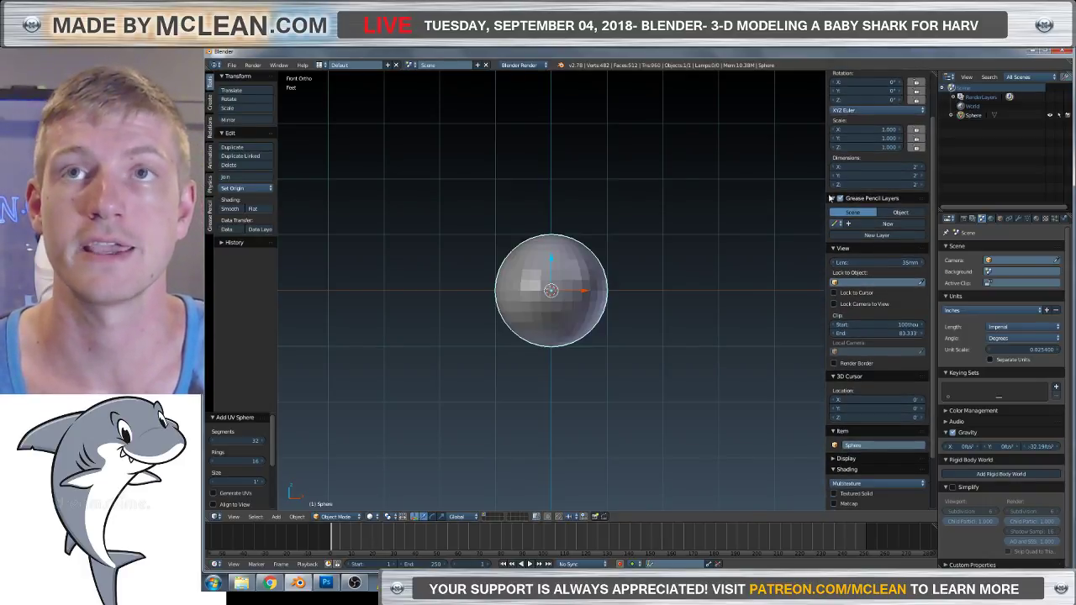
{"action": "key", "text": "KP_Add"}
{"action": "key", "text": "n"}
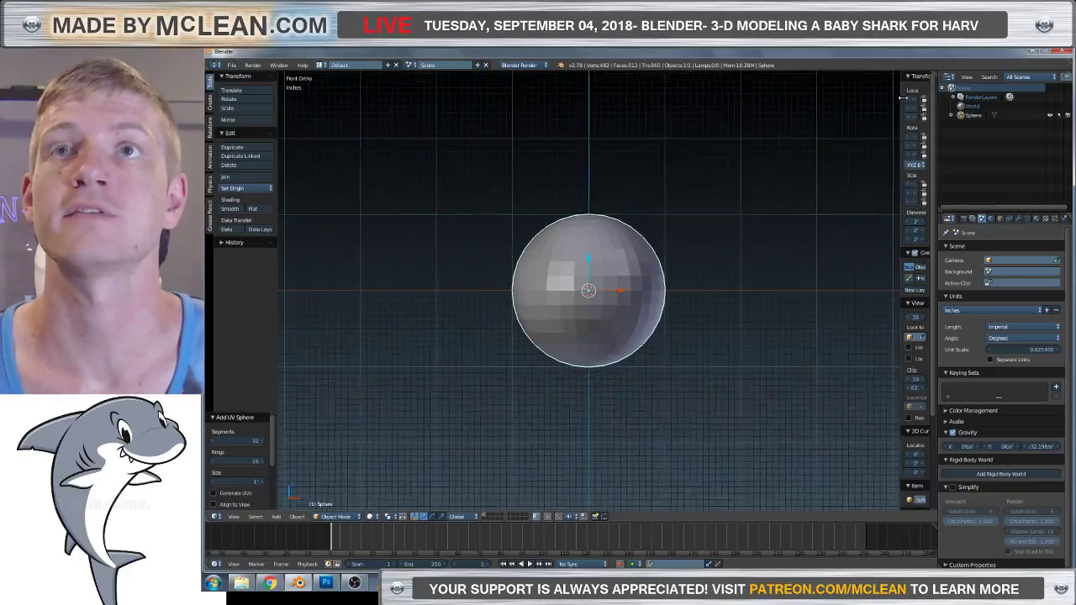
{"action": "key", "text": "n"}
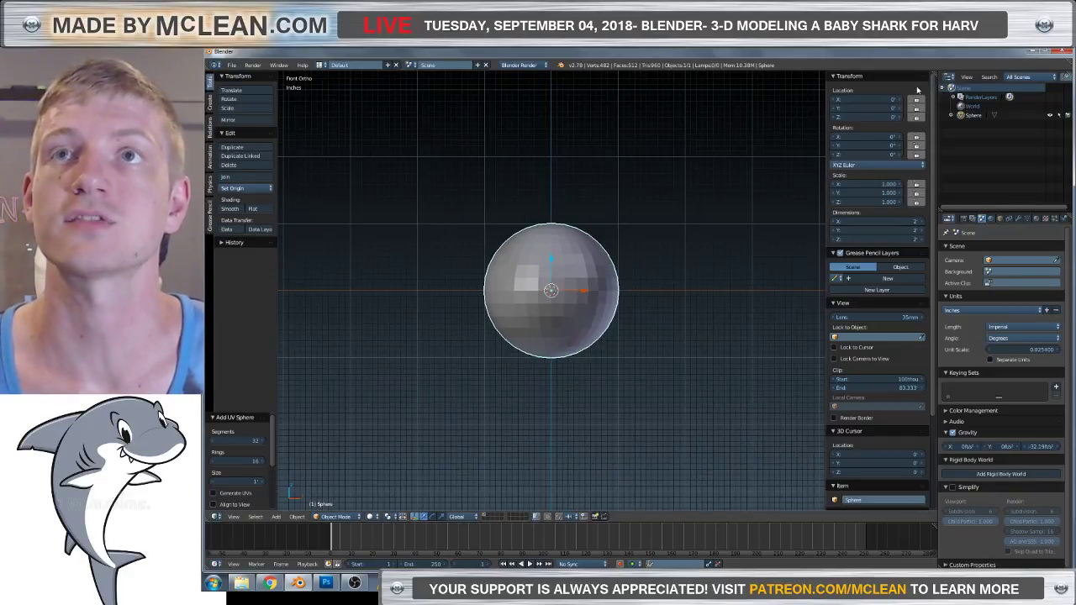
{"action": "scroll", "coordinate": [885, 276], "scroll_direction": "down", "scroll_amount": 3}
{"action": "scroll", "coordinate": [885, 276], "scroll_direction": "down", "scroll_amount": 2}
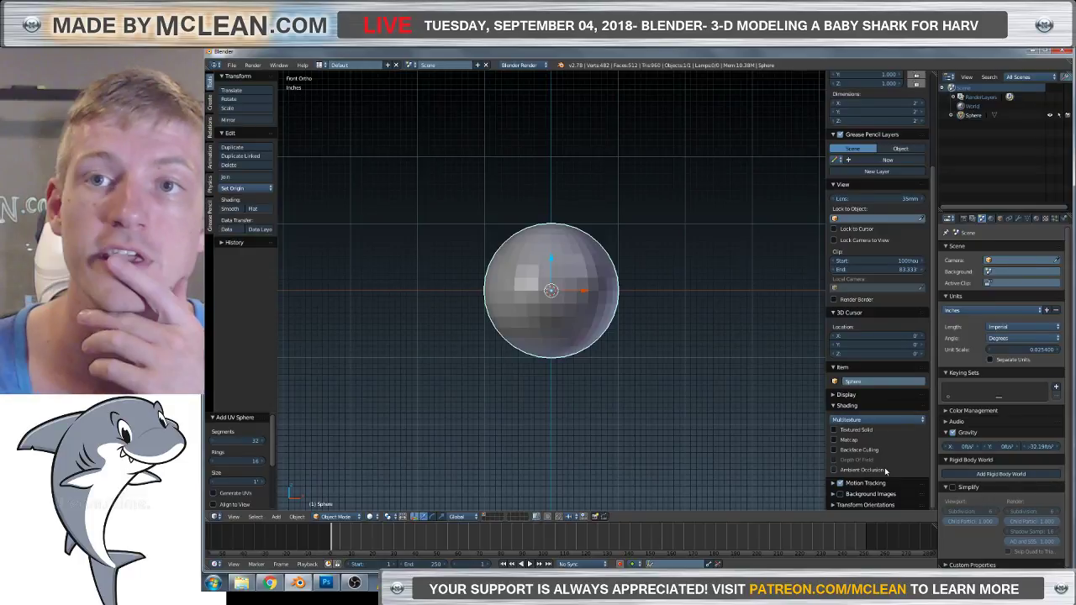
{"action": "left_click", "coordinate": [840, 494]}
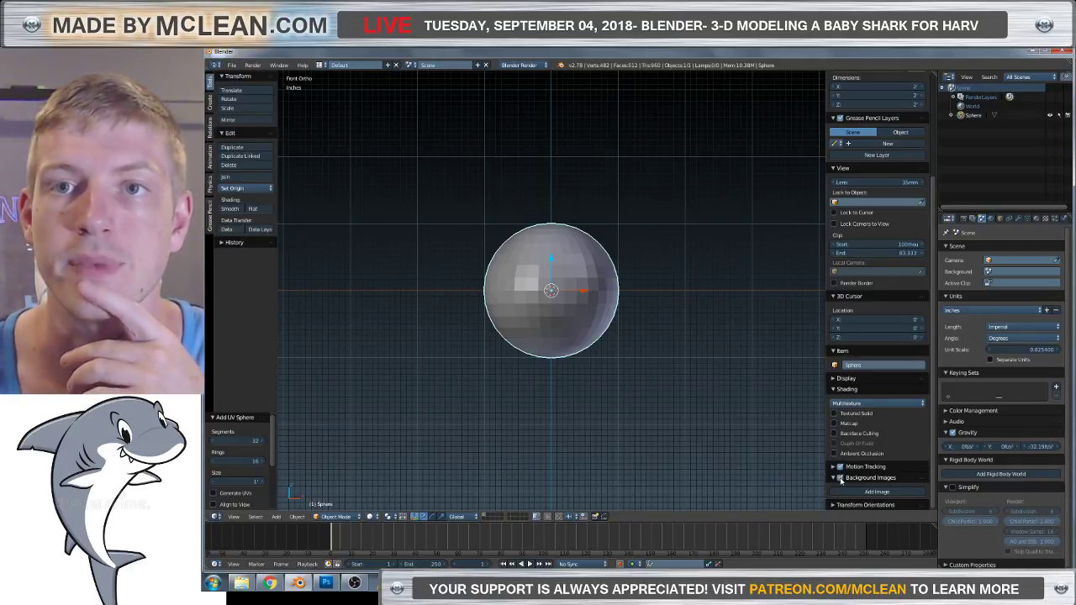
{"action": "left_click", "coordinate": [875, 493]}
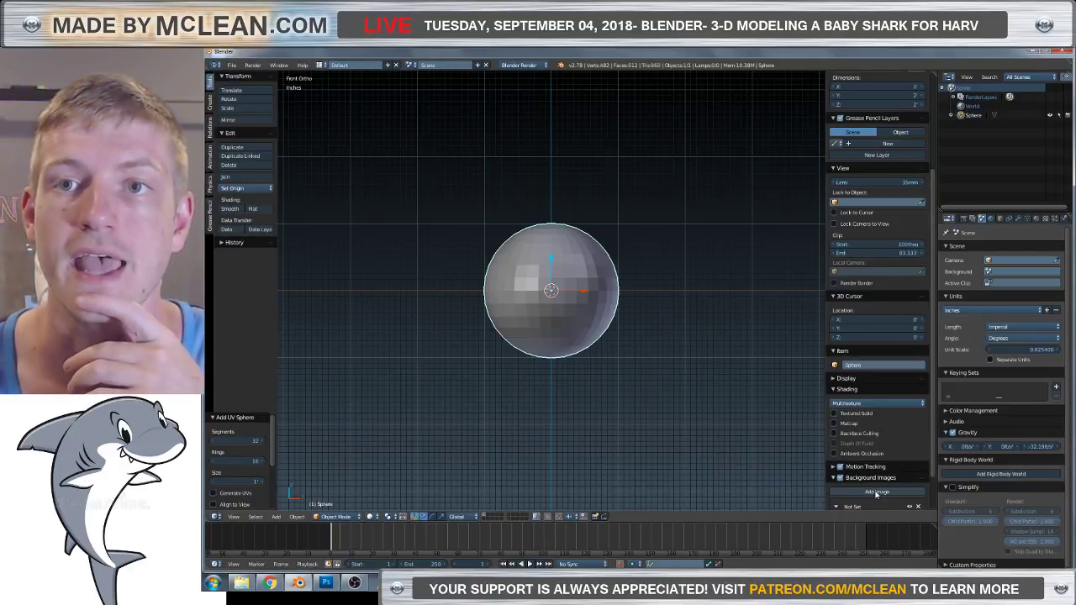
Load Harv 1st Baby Shark 33inW.jpg from the Desktop shark folder as the background.
{"action": "scroll", "coordinate": [875, 471], "scroll_direction": "down", "scroll_amount": 3}
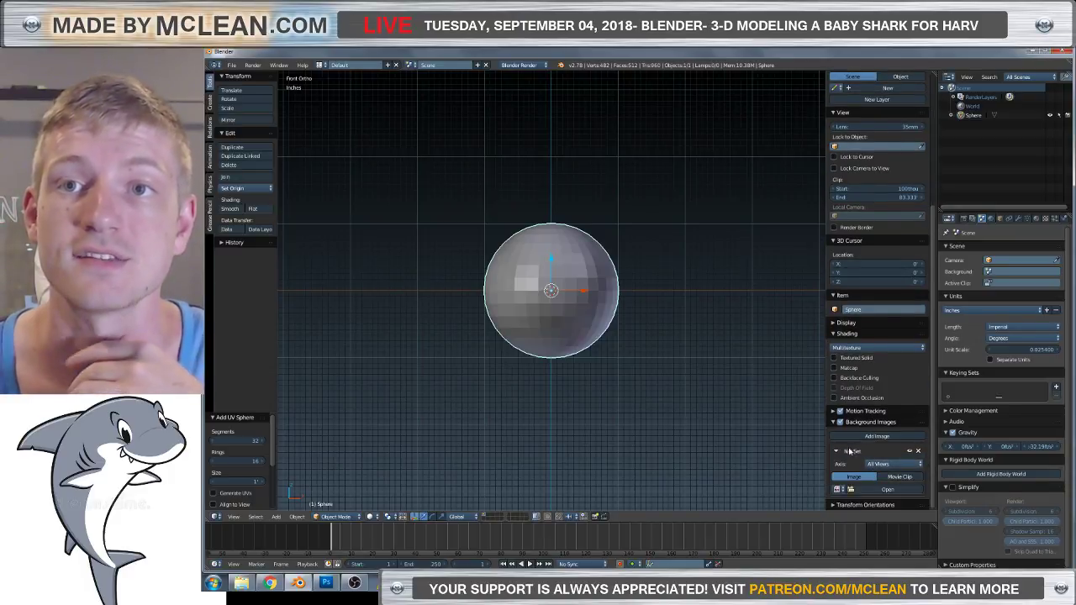
{"action": "left_click", "coordinate": [880, 490]}
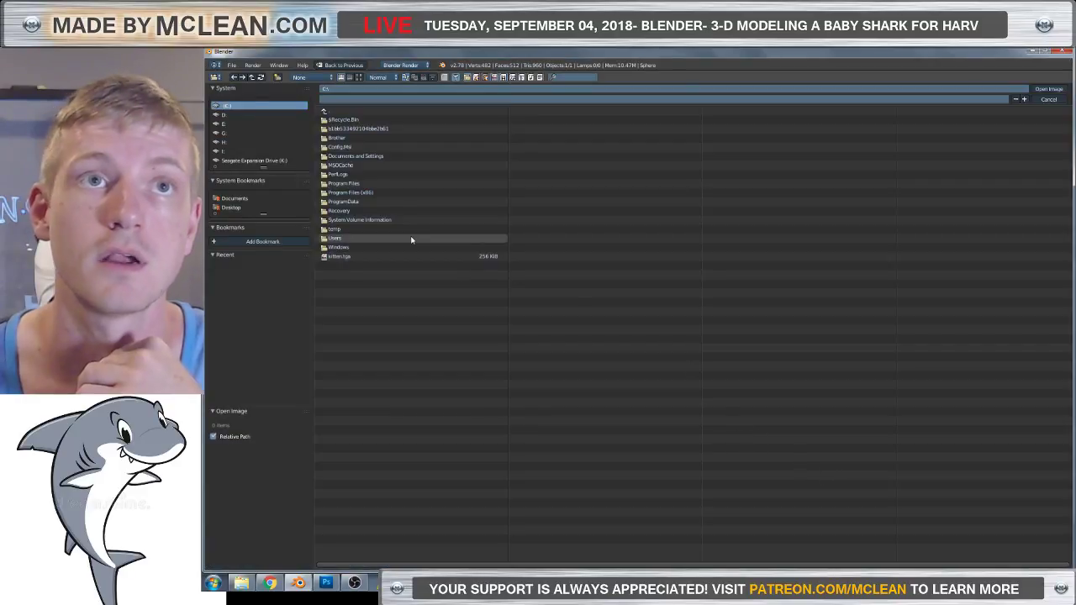
{"action": "left_click", "coordinate": [232, 209]}
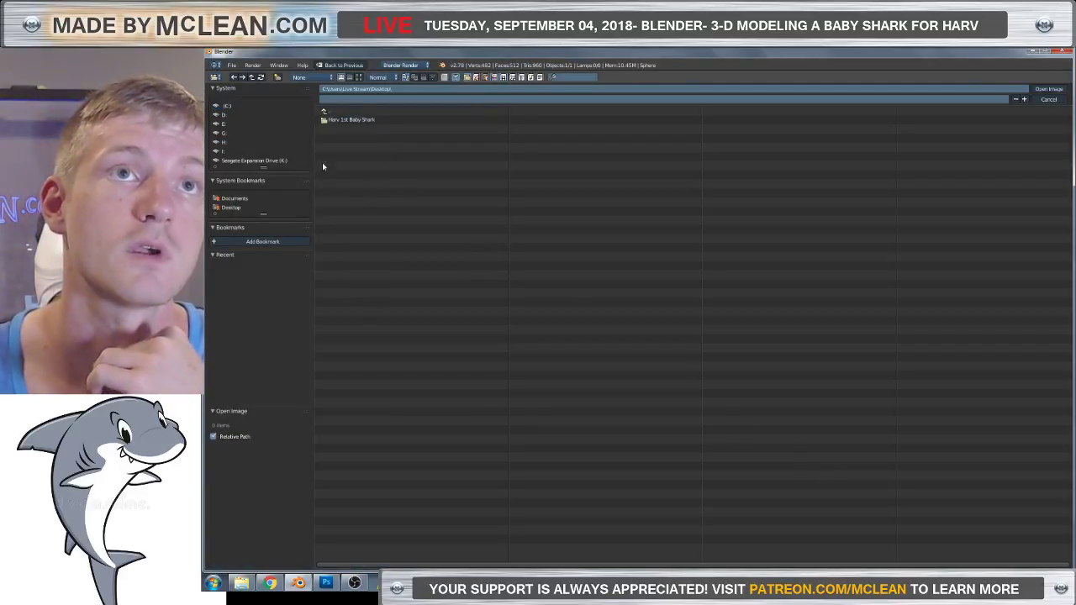
{"action": "left_click", "coordinate": [344, 122]}
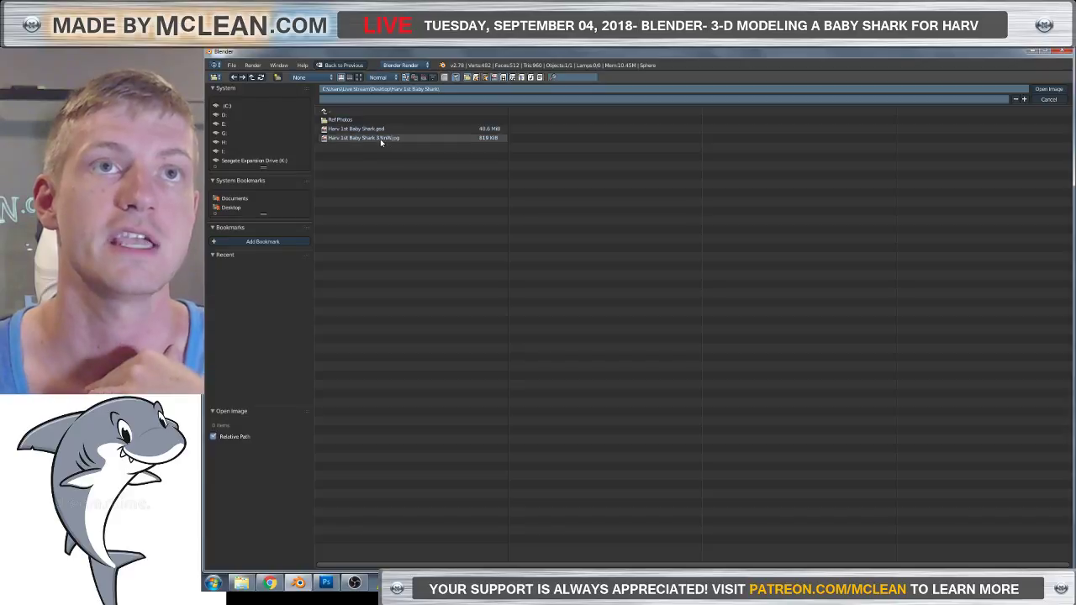
{"action": "left_click", "coordinate": [379, 138]}
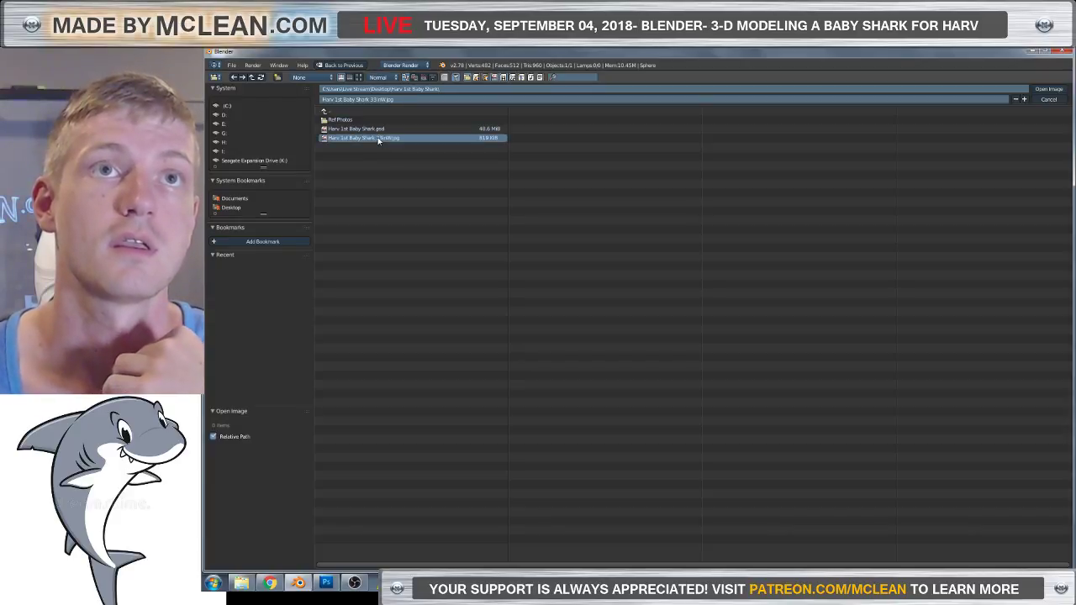
{"action": "key", "text": "Return"}
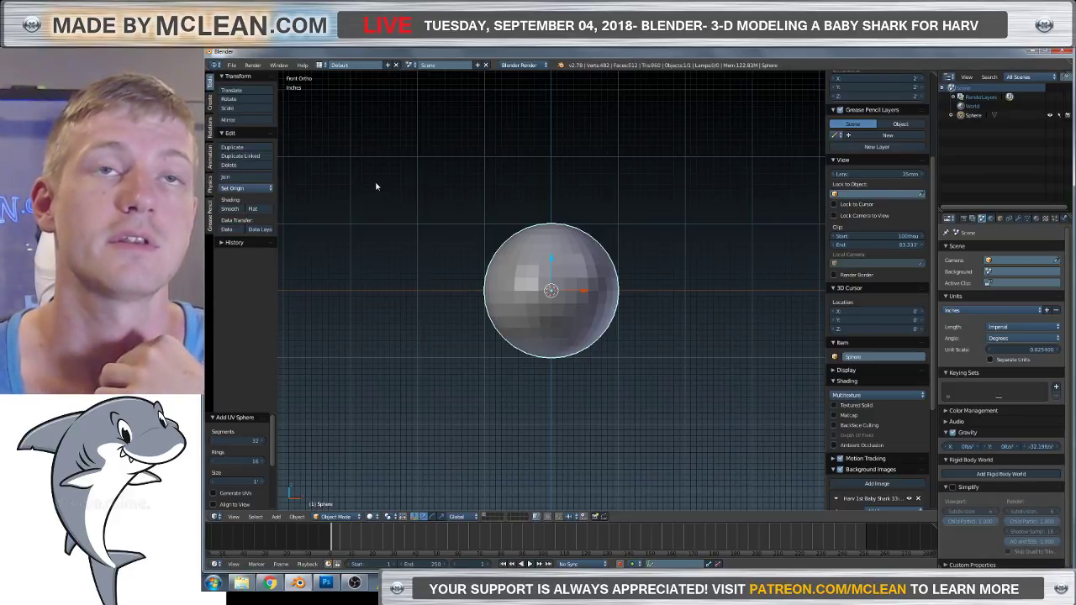
Show the reference only in the Front view and set its size to 33 (2.75').
{"action": "scroll", "coordinate": [874, 403], "scroll_direction": "down", "scroll_amount": 6}
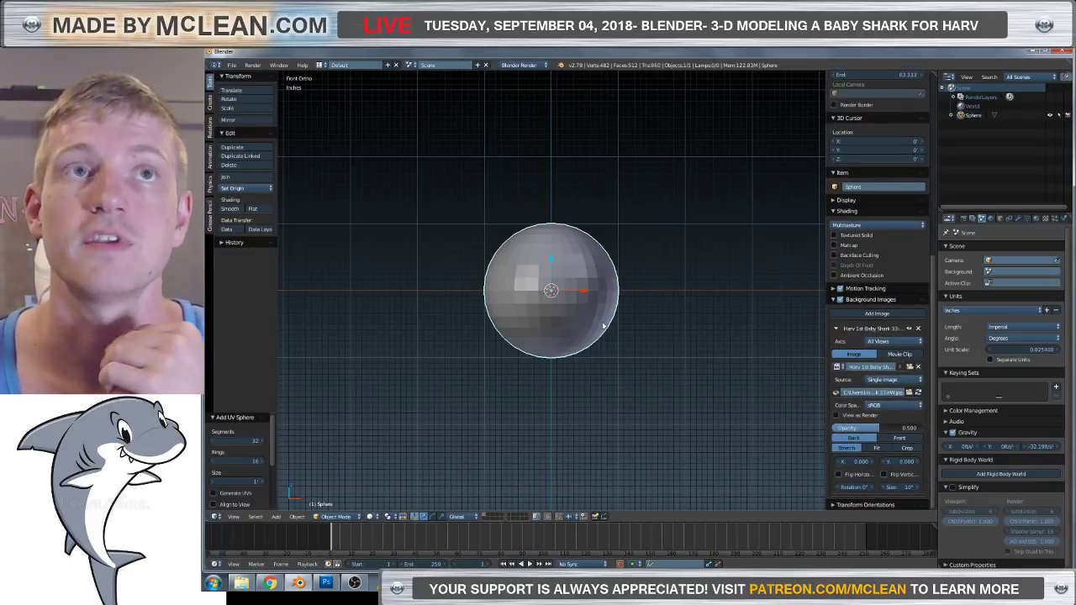
{"action": "left_click", "coordinate": [903, 341]}
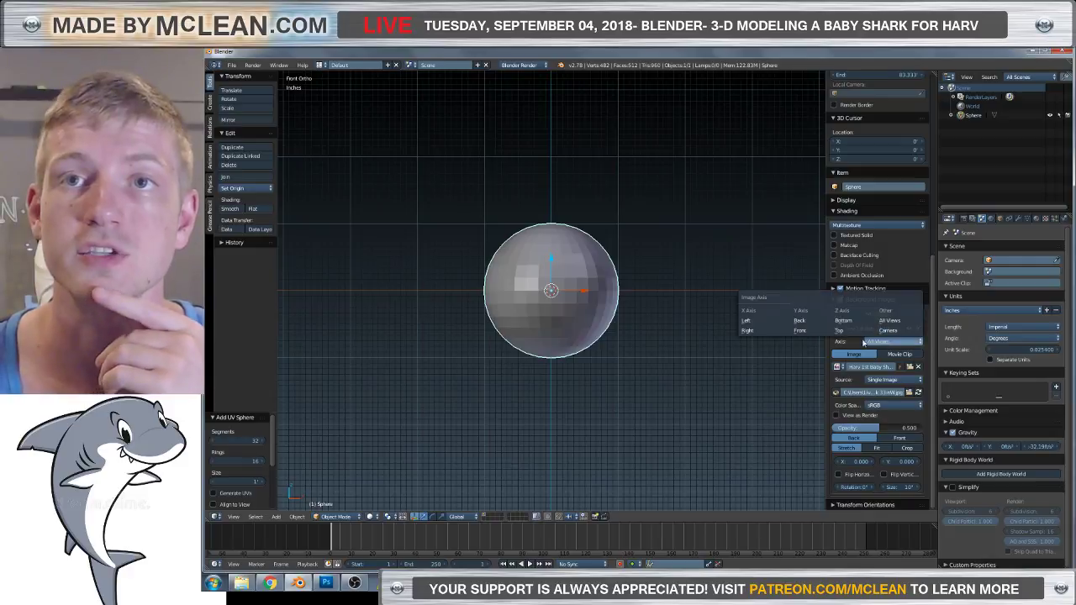
{"action": "left_click", "coordinate": [807, 331]}
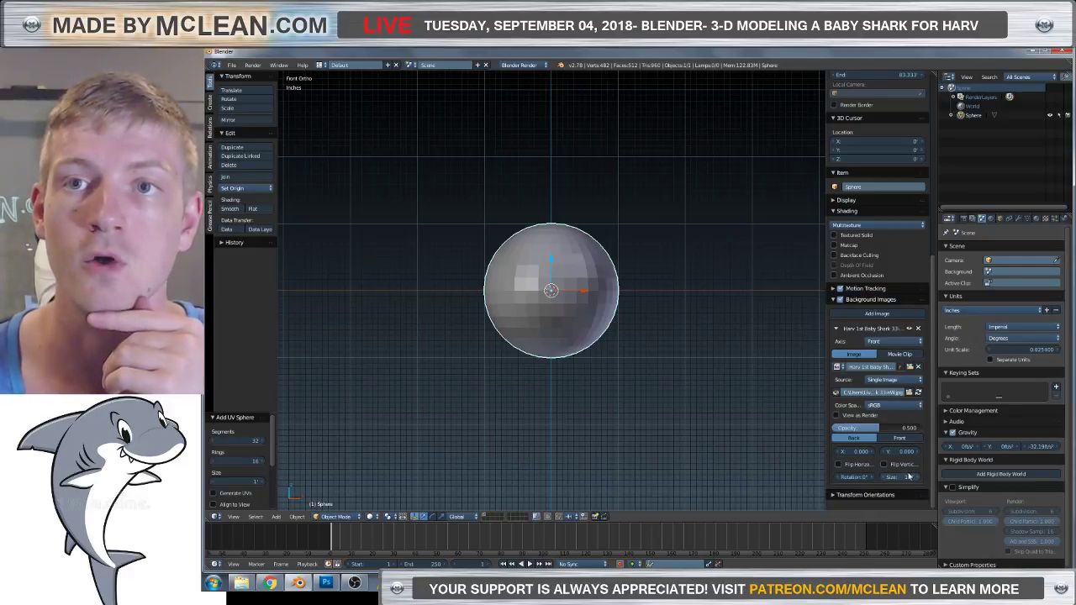
{"action": "left_click", "coordinate": [904, 477]}
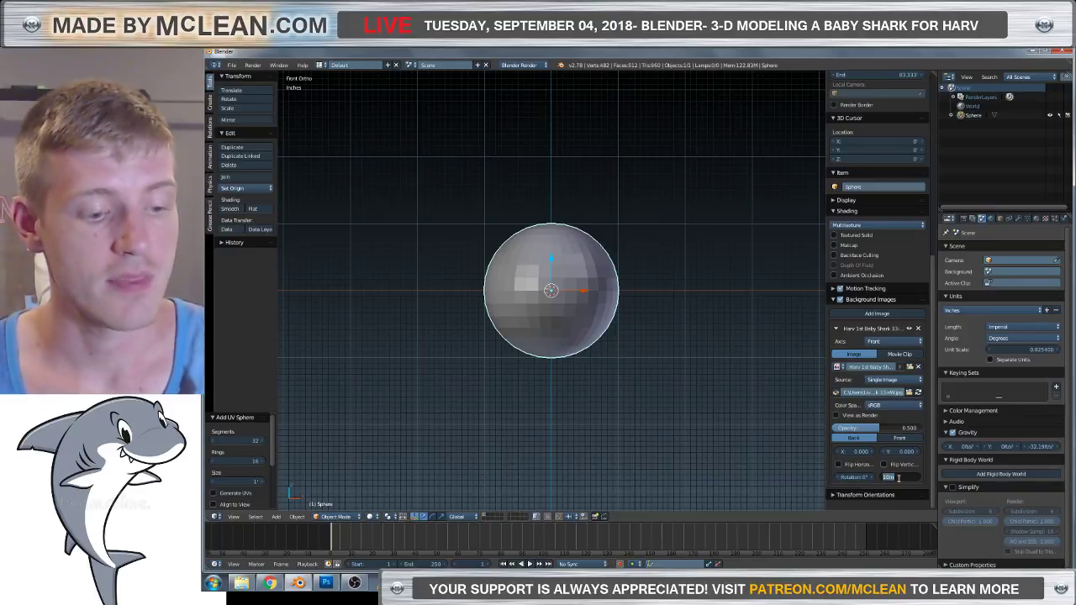
{"action": "type", "text": "33"}
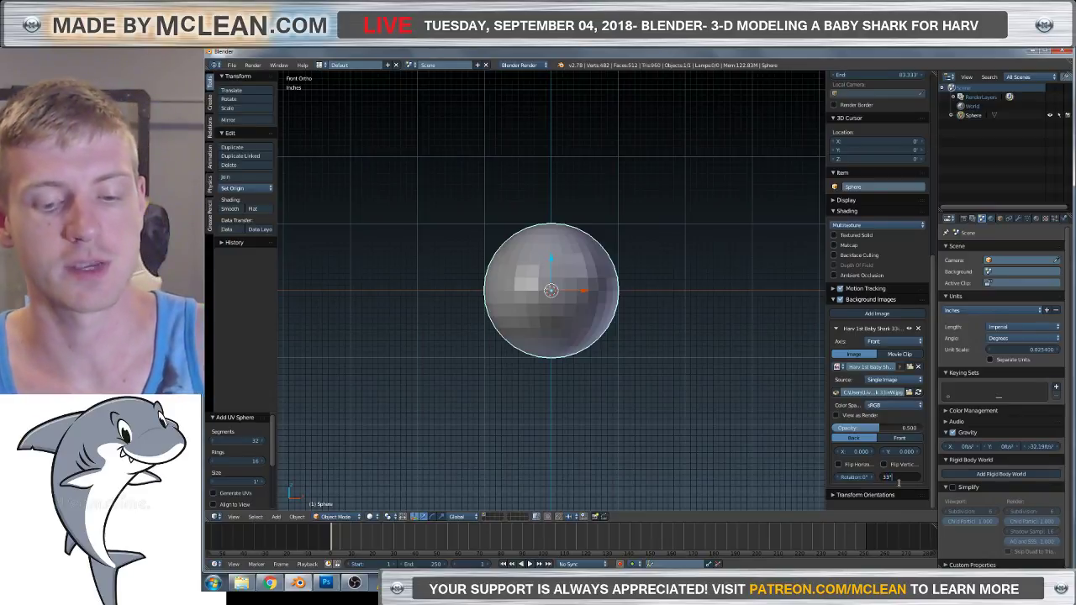
{"action": "key", "text": "Return"}
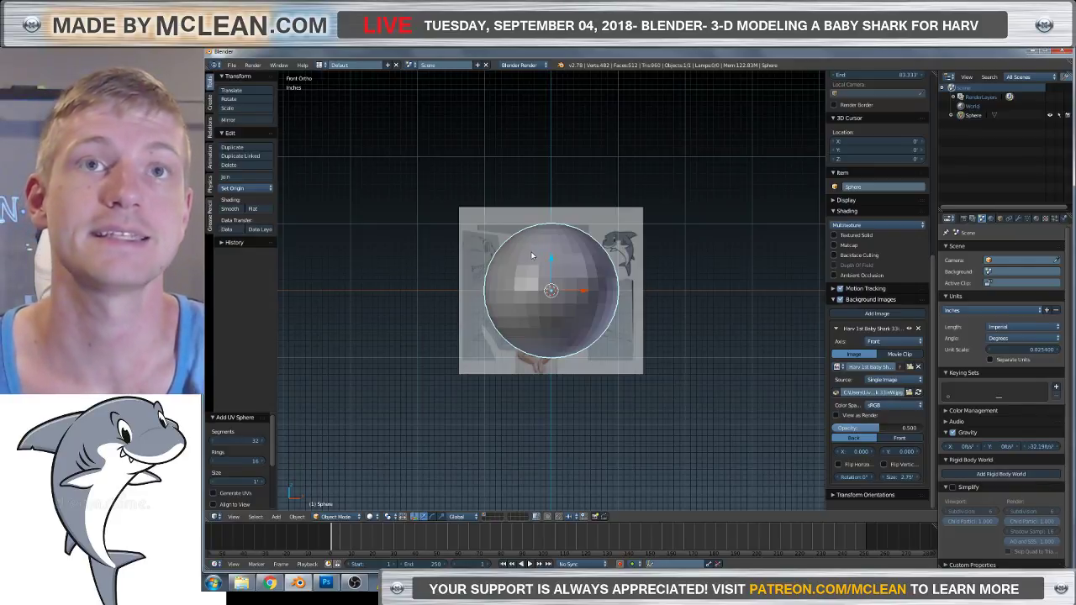
Hide the sphere and shift the reference left: X offset -0.4, then dragged to -2.000.
{"action": "scroll", "coordinate": [531, 255], "scroll_direction": "up", "scroll_amount": 5}
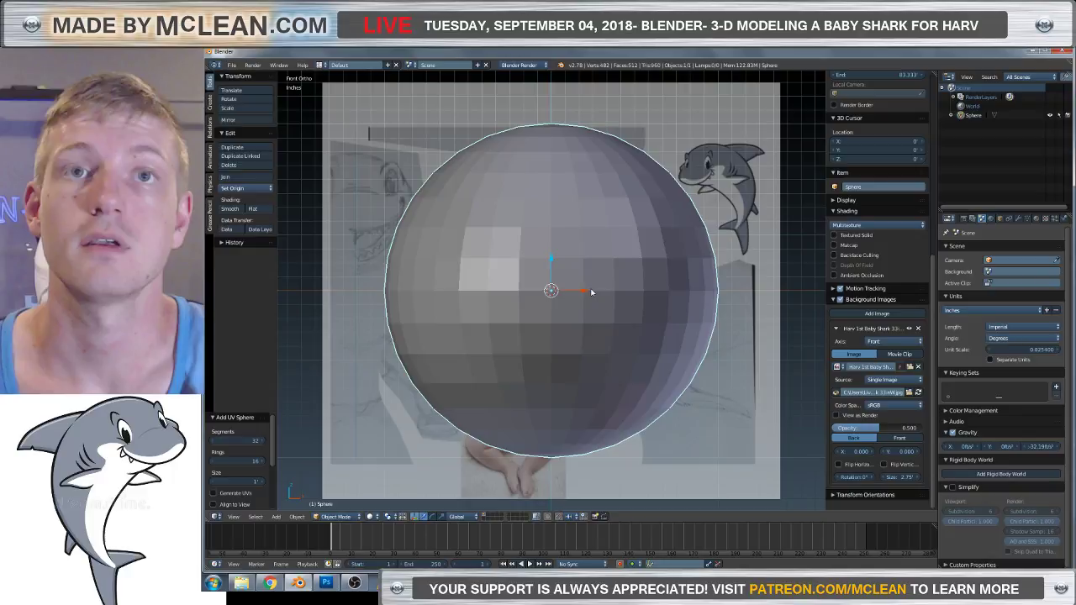
{"action": "key", "text": "Delete"}
{"action": "scroll", "coordinate": [595, 266], "scroll_direction": "up", "scroll_amount": 3}
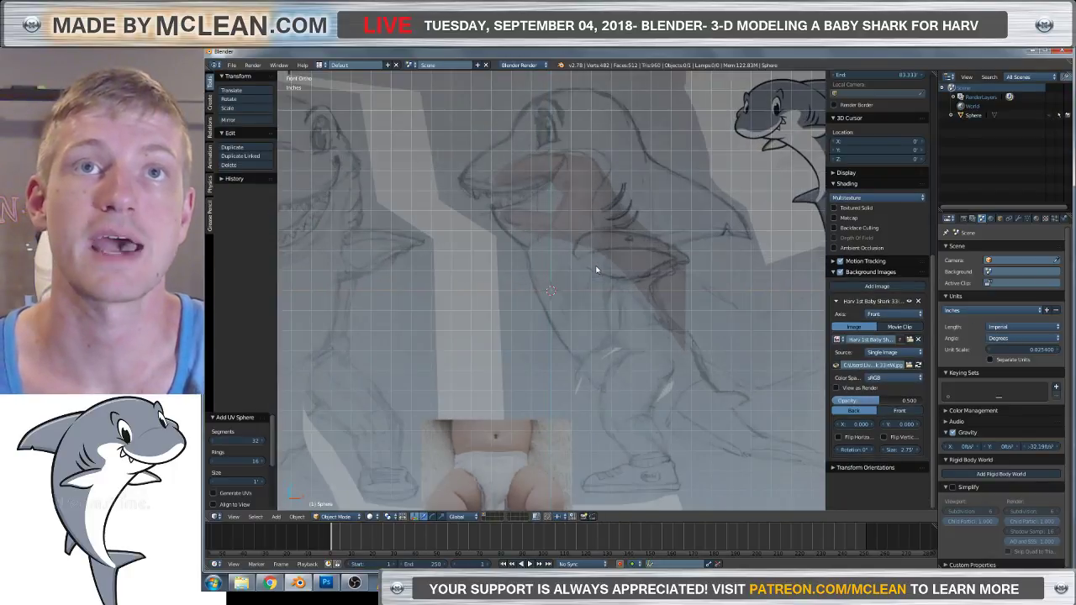
{"action": "scroll", "coordinate": [595, 266], "scroll_direction": "down", "scroll_amount": 2}
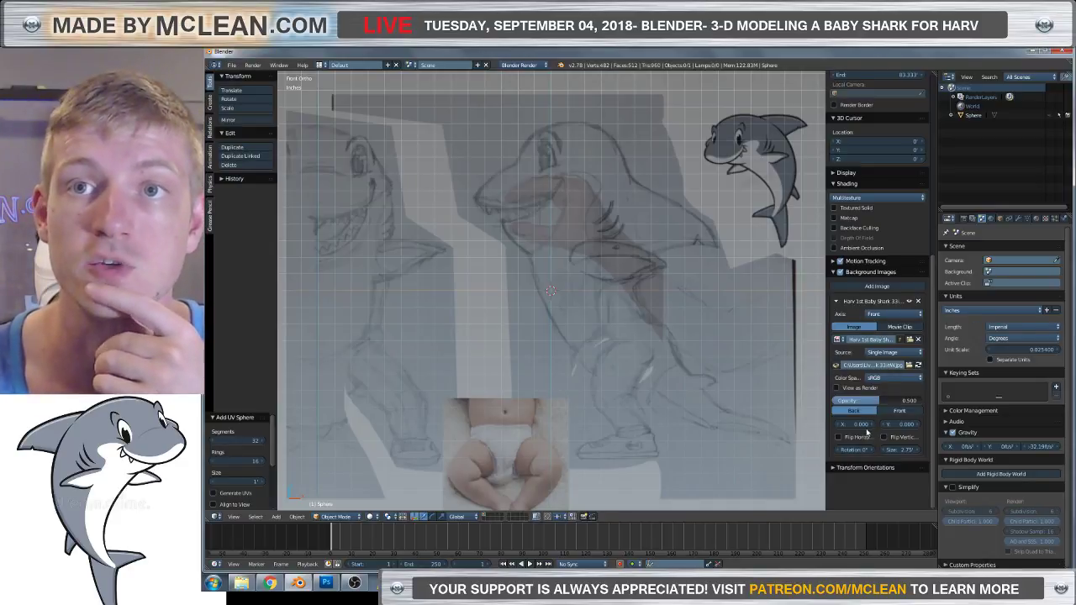
{"action": "type", "text": "-0.4"}
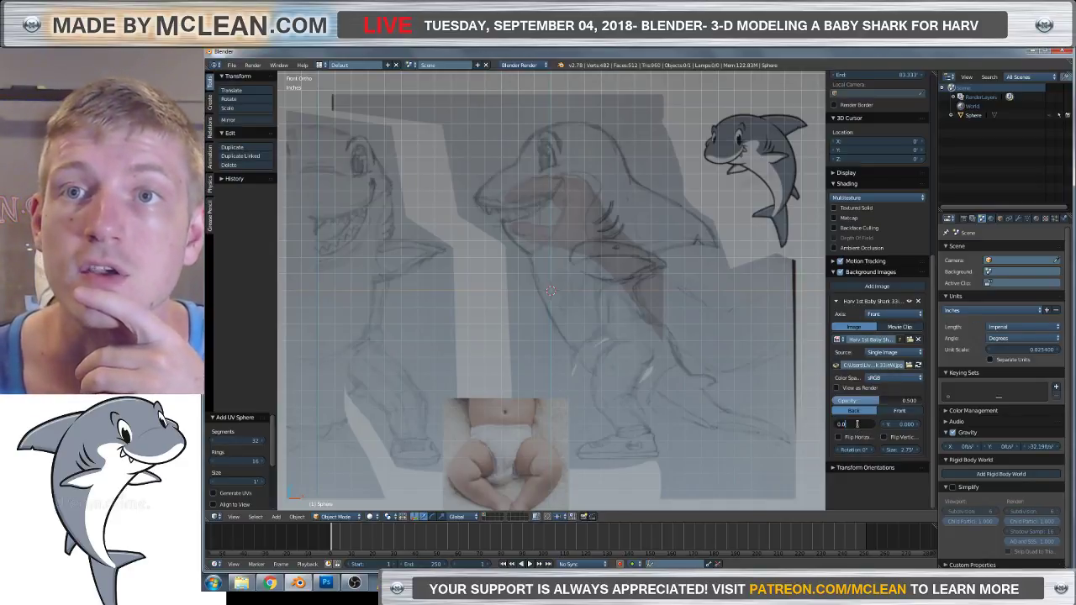
{"action": "key", "text": "Return"}
{"action": "mouse_move", "coordinate": [859, 423]}
{"action": "left_mouse_down"}
{"action": "mouse_move", "coordinate": [822, 424]}
{"action": "mouse_move", "coordinate": [863, 428]}
{"action": "left_mouse_up"}
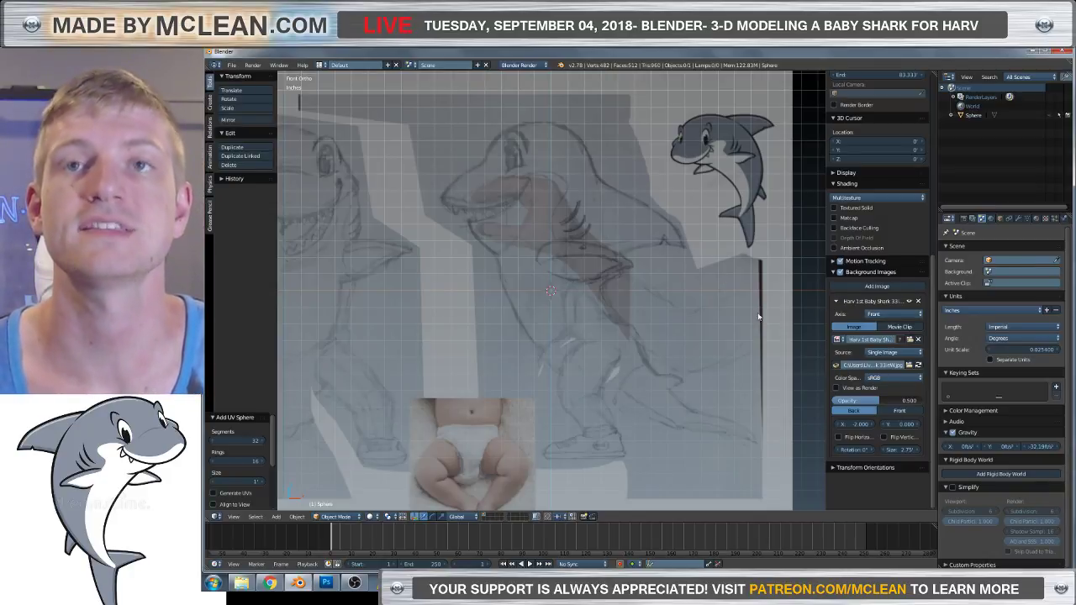
{"action": "left_click", "coordinate": [904, 315]}
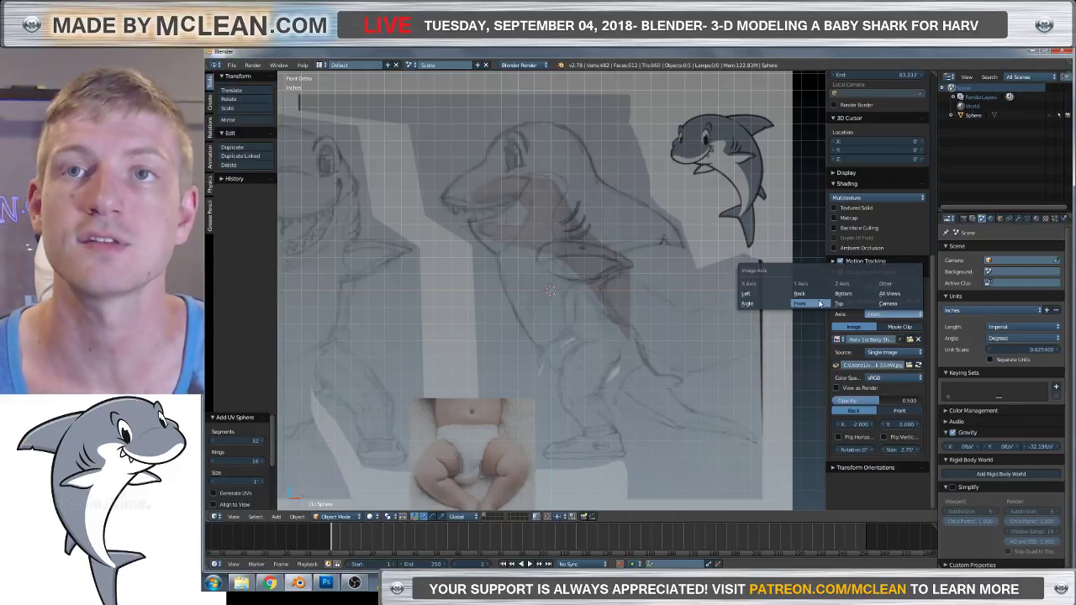
Assign the first reference to the Right view and verify it in right and front views.
{"action": "left_click", "coordinate": [748, 303]}
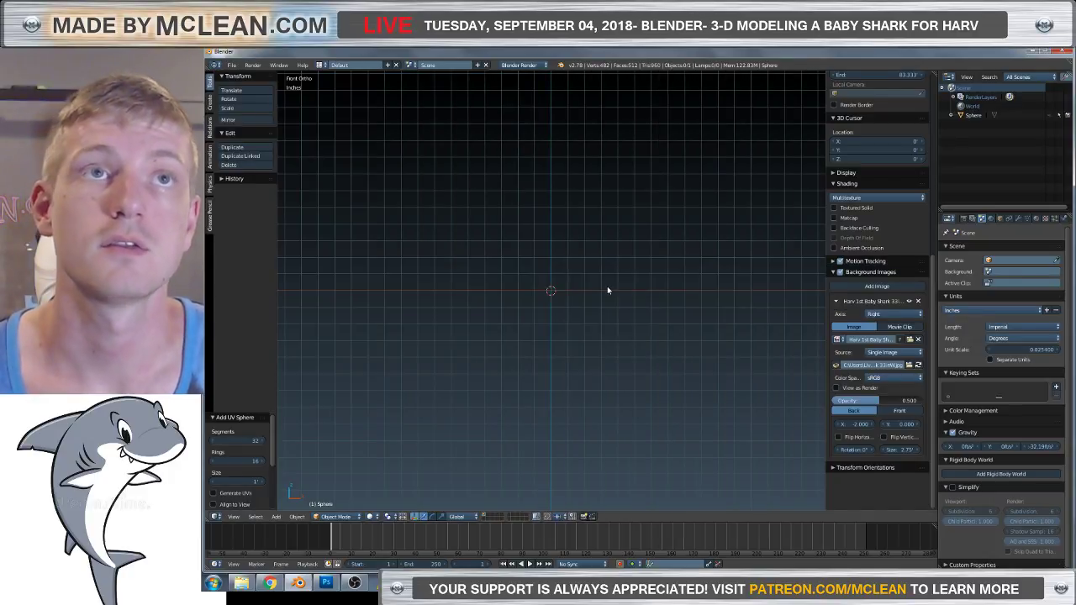
{"action": "key", "text": "KP_3"}
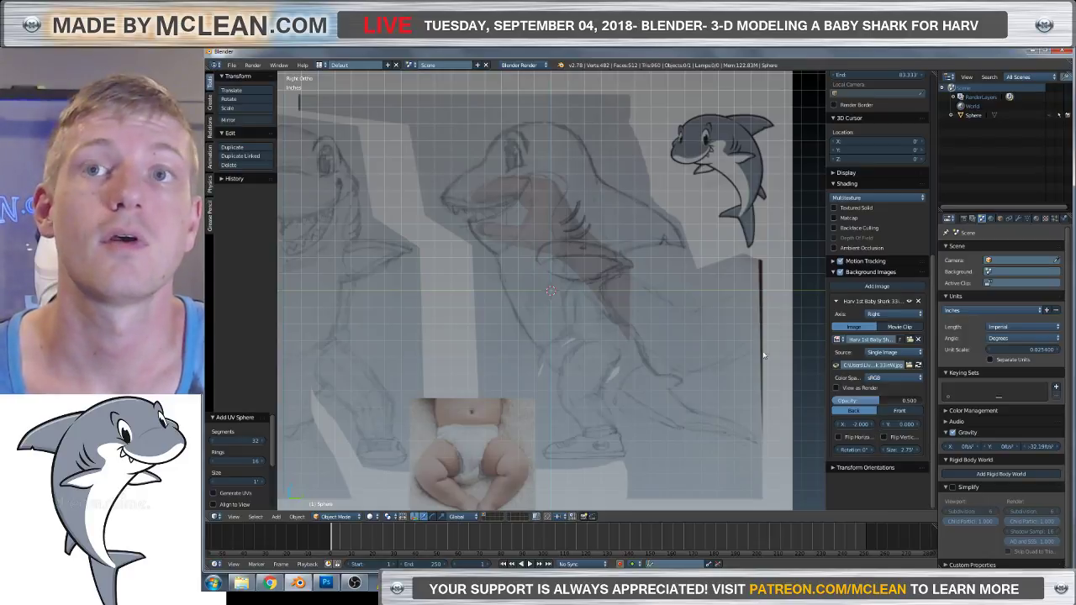
{"action": "key", "text": "KP_1"}
Collapse the first entry, add a second background image slot and browse for its file.
{"action": "left_click", "coordinate": [837, 300]}
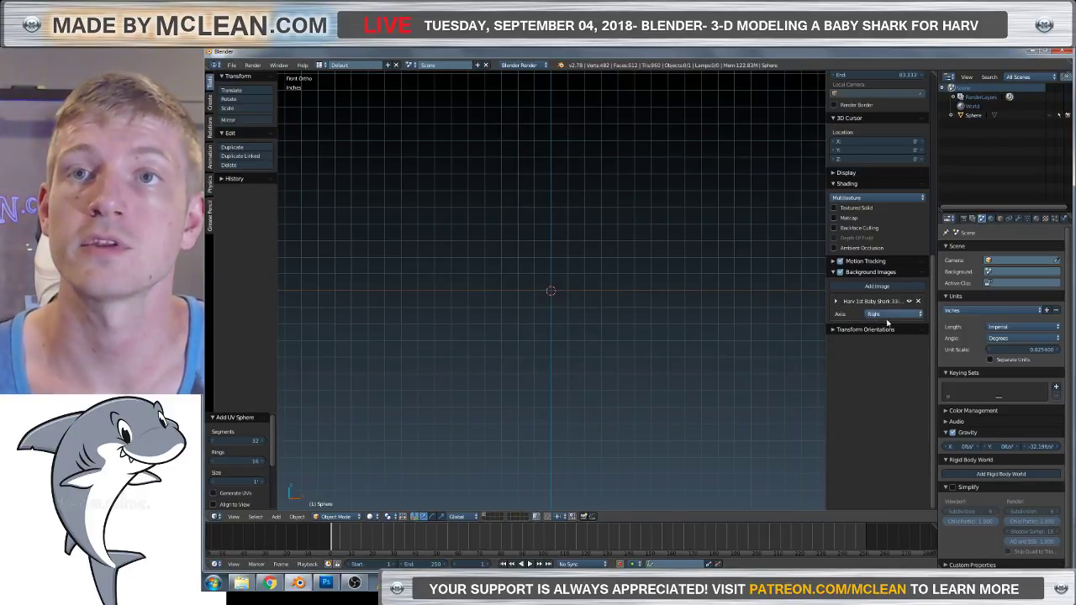
{"action": "left_click", "coordinate": [869, 287]}
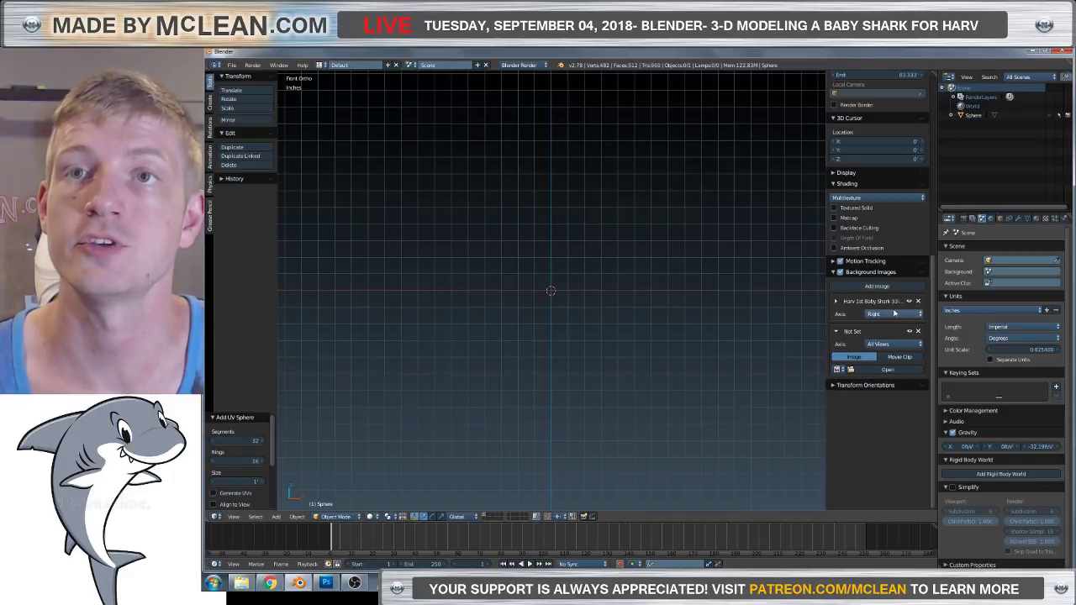
{"action": "left_click", "coordinate": [893, 375]}
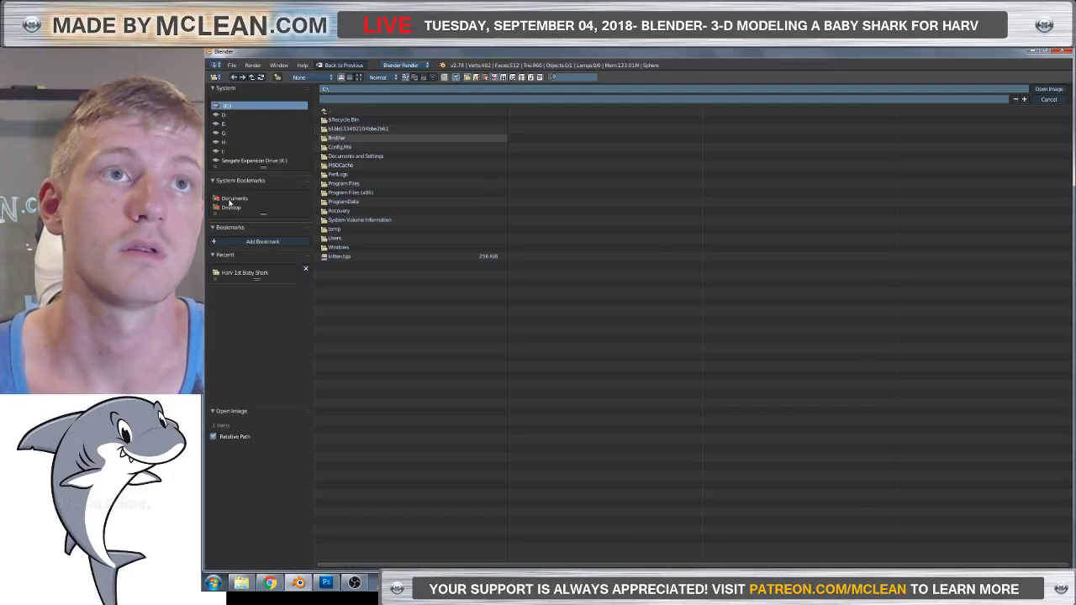
Load the shark reference jpg from the Desktop Harv 1st Baby Shark folder into the second slot.
{"action": "left_click", "coordinate": [230, 207]}
{"action": "left_click", "coordinate": [337, 122]}
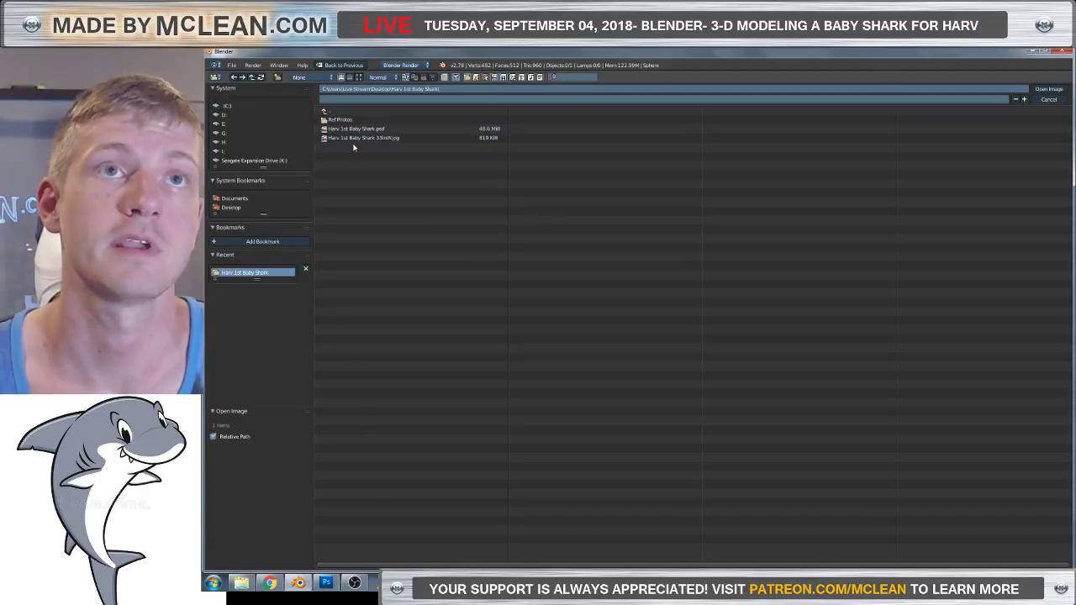
{"action": "left_click", "coordinate": [354, 143]}
{"action": "double_click", "coordinate": [354, 143]}
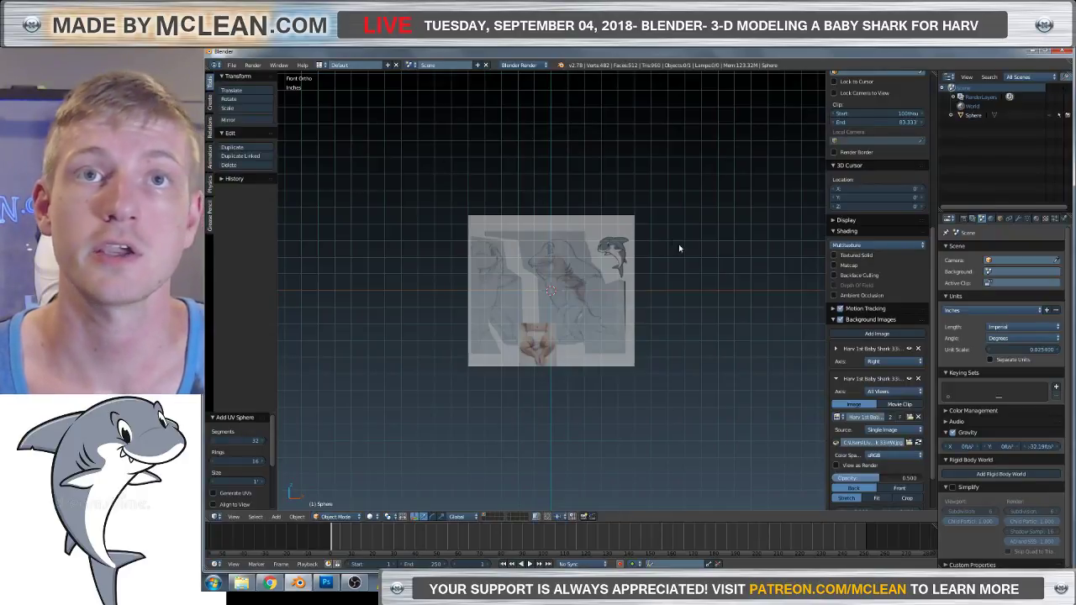
Set the second reference's size to 33 and X offset to 6, then drag it to 14.100.
{"action": "scroll", "coordinate": [884, 430], "scroll_direction": "down", "scroll_amount": 3}
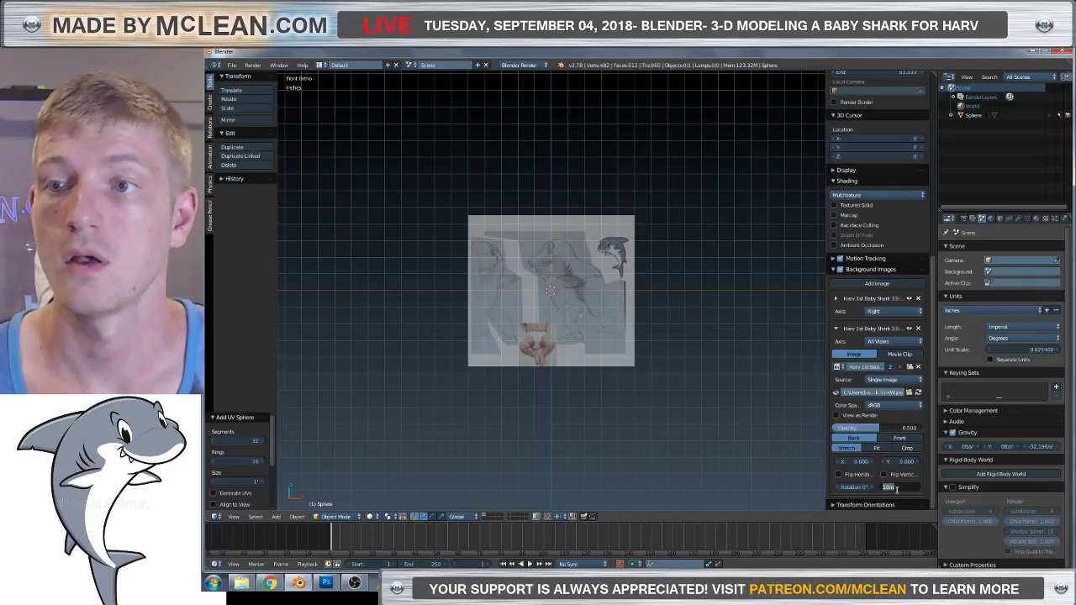
{"action": "type", "text": "33"}
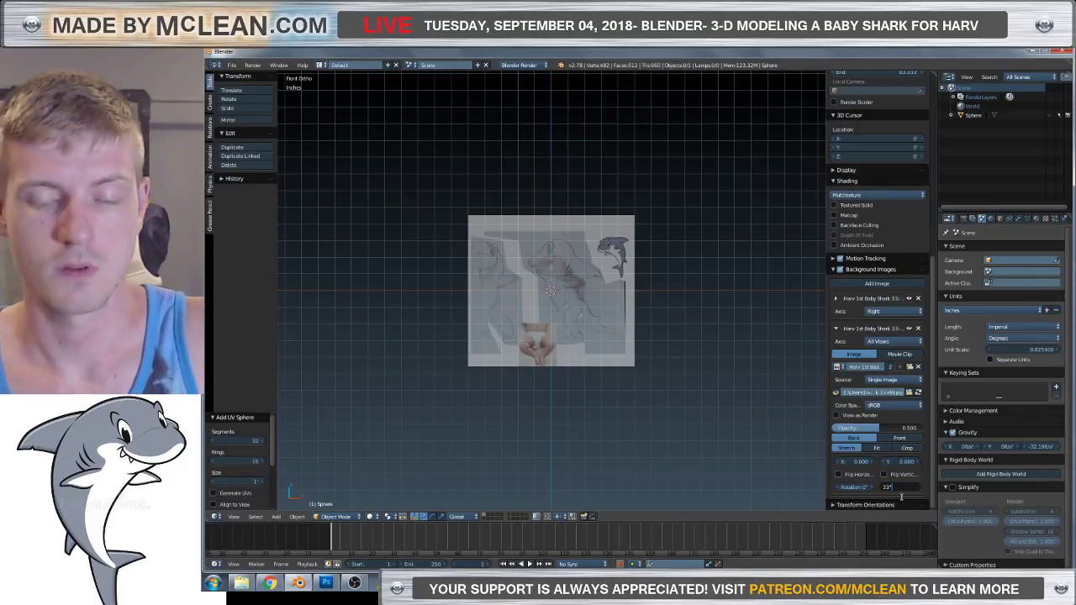
{"action": "key", "text": "Return"}
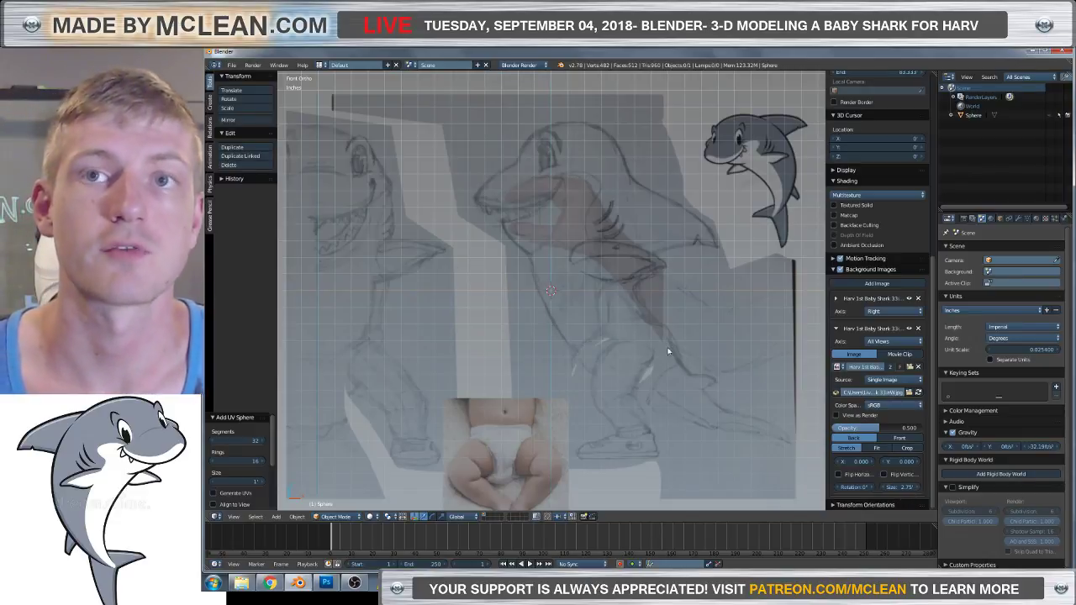
{"action": "left_click", "coordinate": [858, 461]}
{"action": "type", "text": "6"}
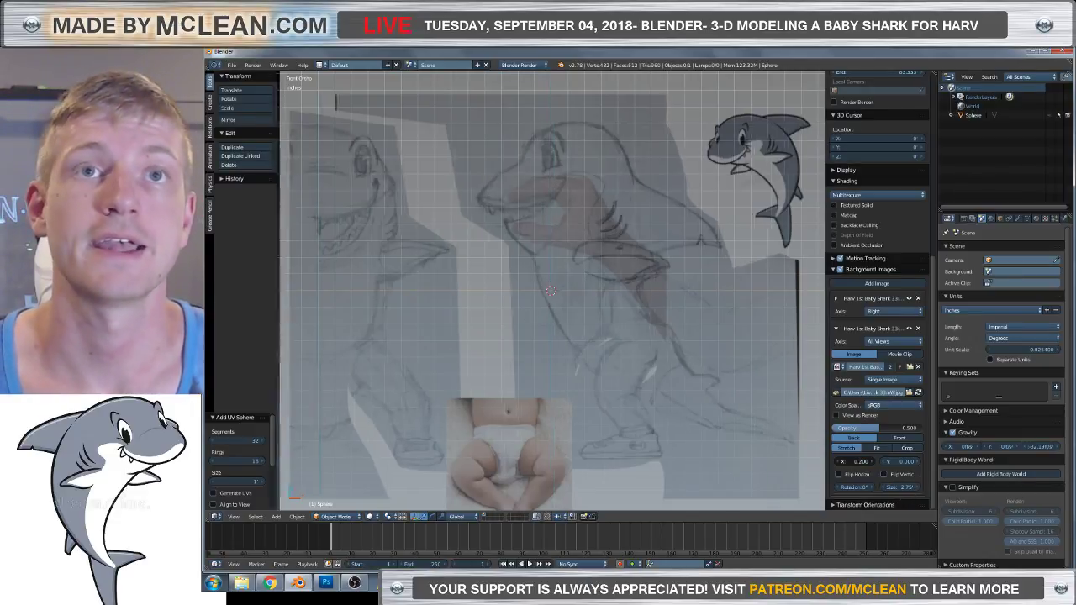
{"action": "key", "text": "Return"}
{"action": "left_click_drag", "start_coordinate": [859, 461], "coordinate": [925, 461]}
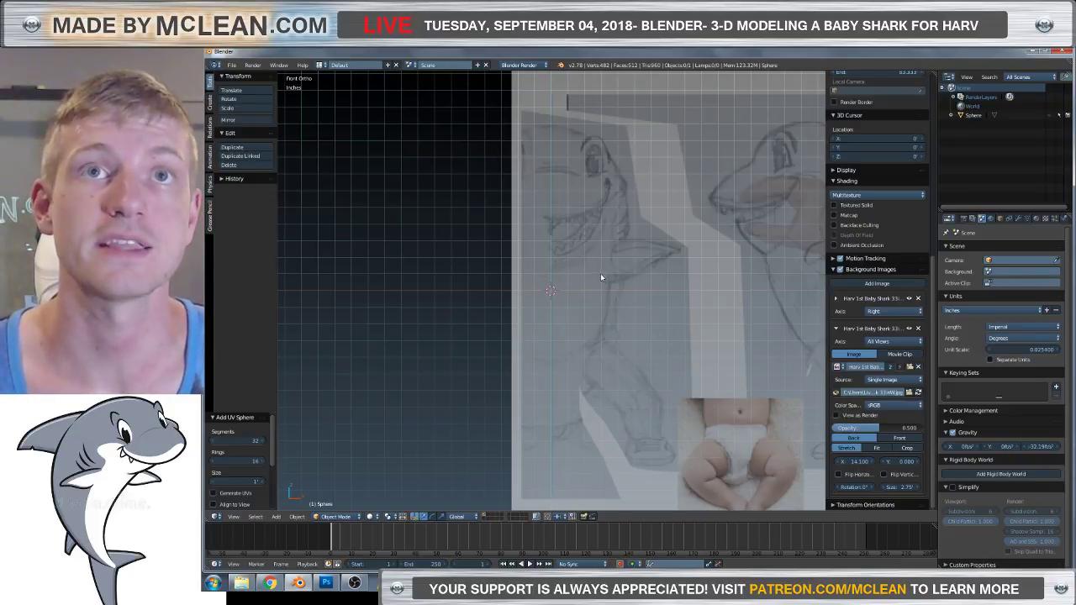
Assign the second background reference image to the Front axis and collapse its settings.
{"action": "left_click", "coordinate": [884, 340]}
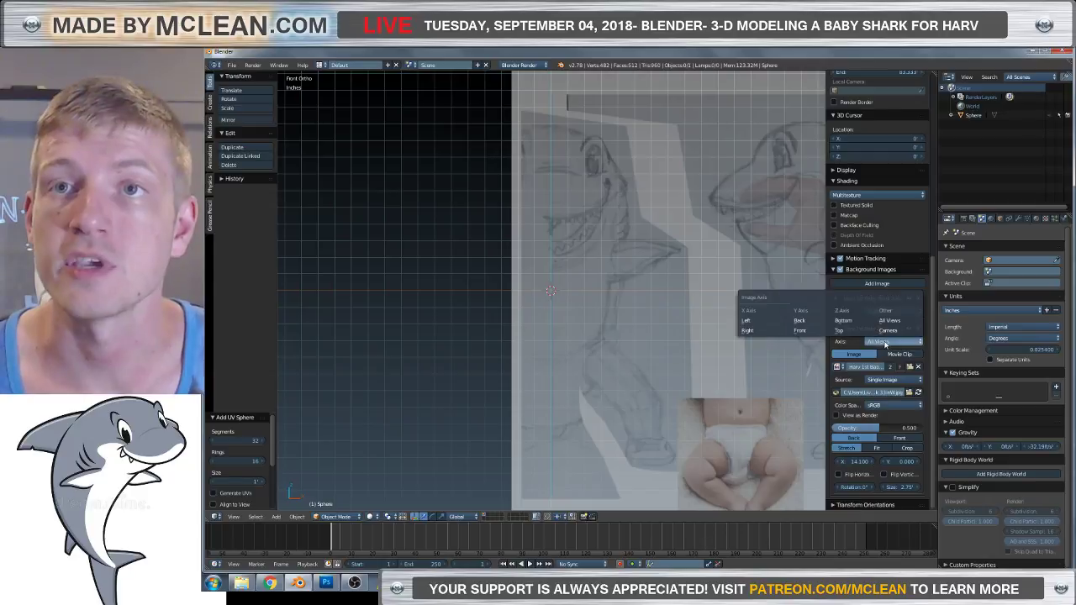
{"action": "left_click", "coordinate": [810, 330]}
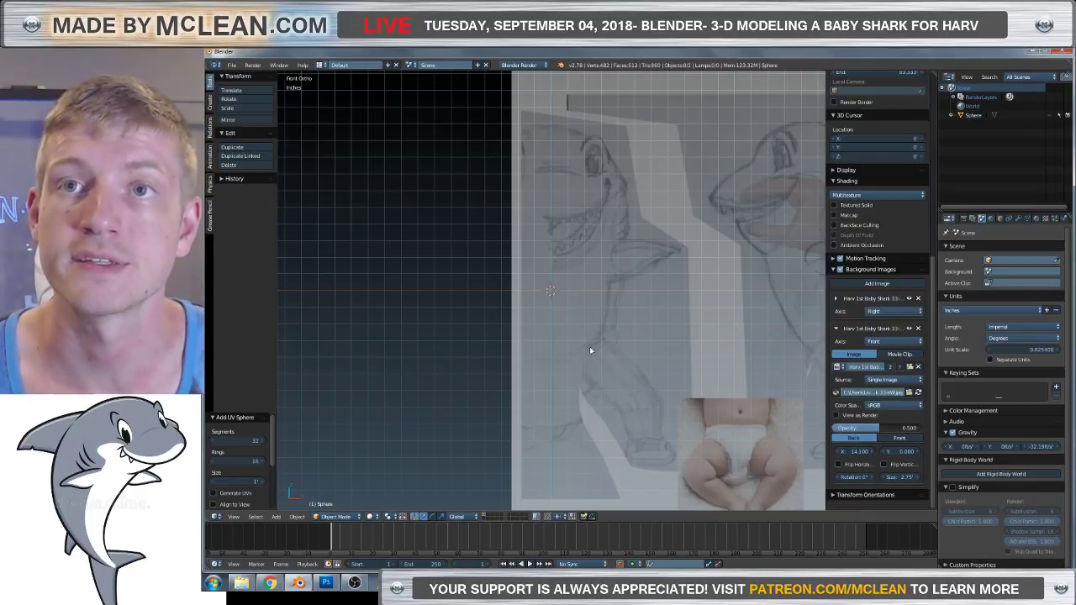
{"action": "left_click", "coordinate": [836, 328]}
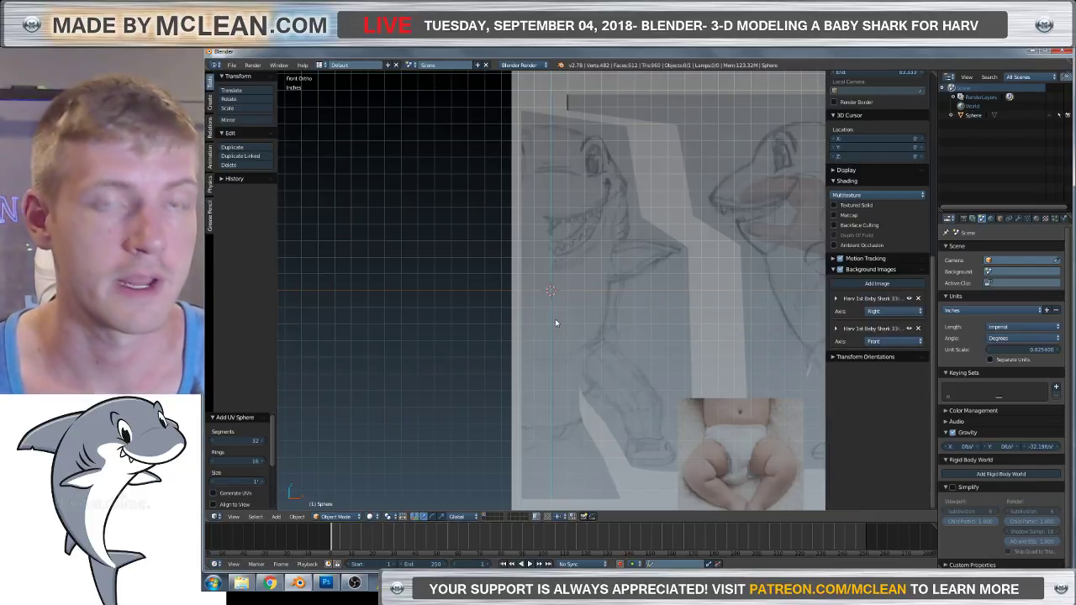
Zoom in and switch to Right Ortho to show the side shark sketch.
{"action": "scroll", "coordinate": [568, 205], "scroll_direction": "up", "scroll_amount": 2}
{"action": "scroll", "coordinate": [644, 254], "scroll_direction": "up", "scroll_amount": 2}
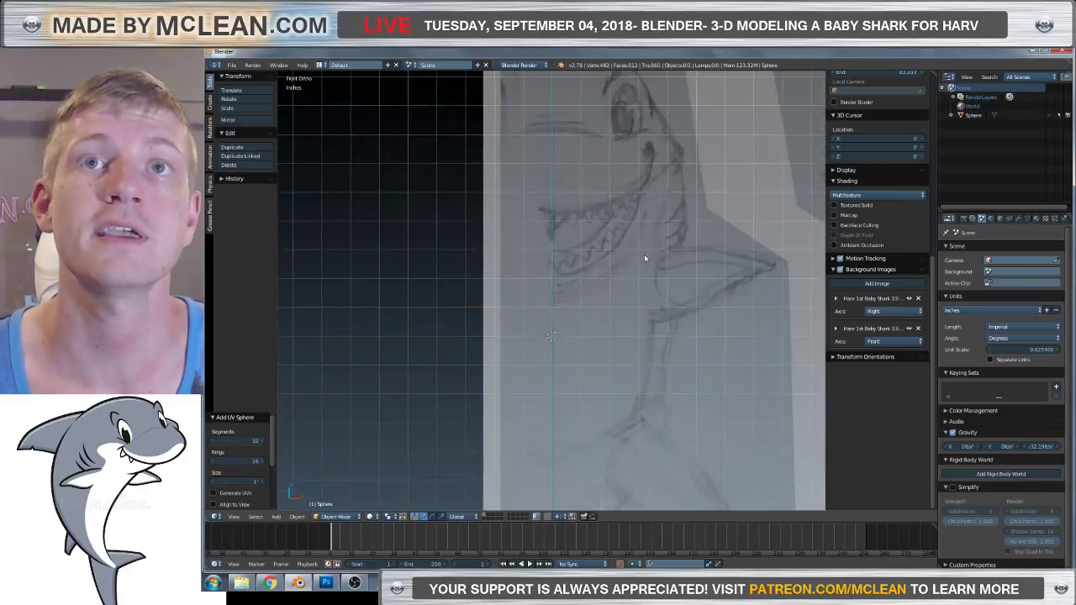
{"action": "key", "text": "KP_3"}
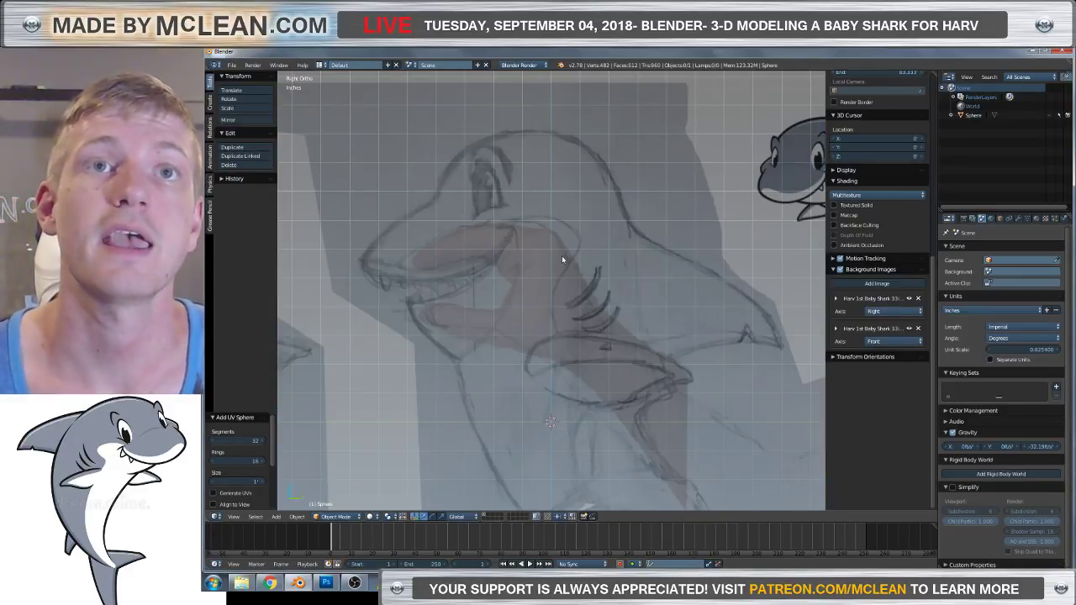
{"action": "scroll", "coordinate": [524, 347], "scroll_direction": "up", "scroll_amount": 4}
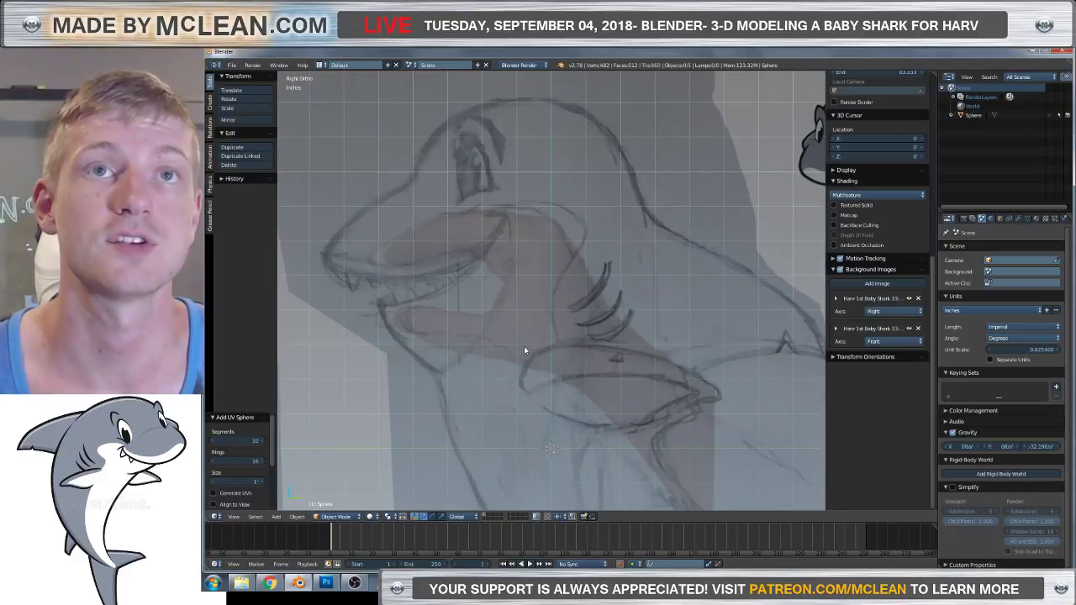
{"action": "scroll", "coordinate": [536, 357], "scroll_direction": "down", "scroll_amount": 4}
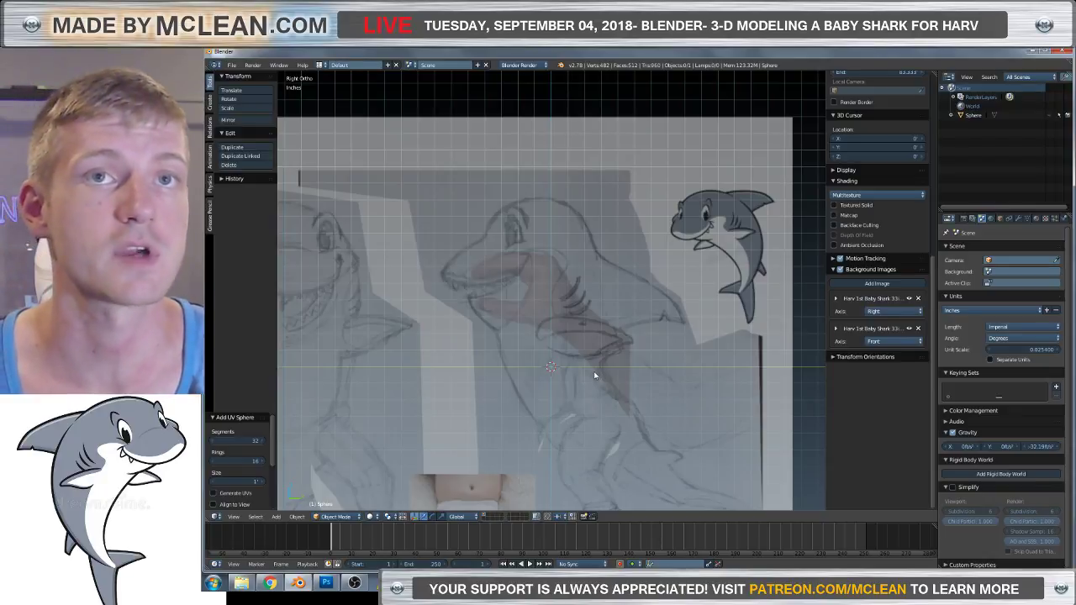
Unhide the Sphere from the Outliner and select it in the right side view.
{"action": "left_click", "coordinate": [1048, 116]}
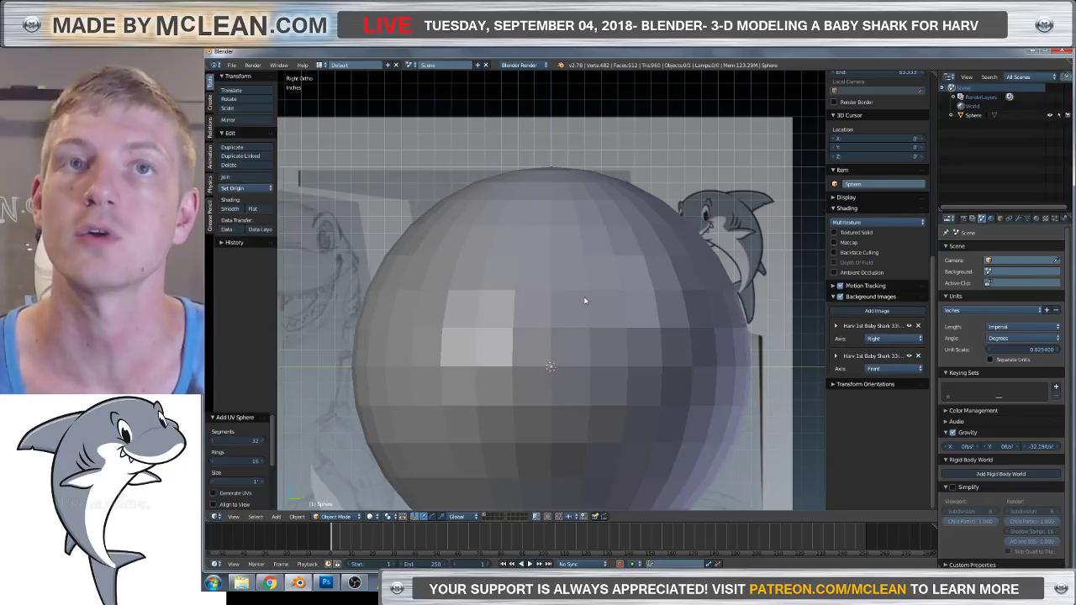
{"action": "right_click", "coordinate": [574, 260]}
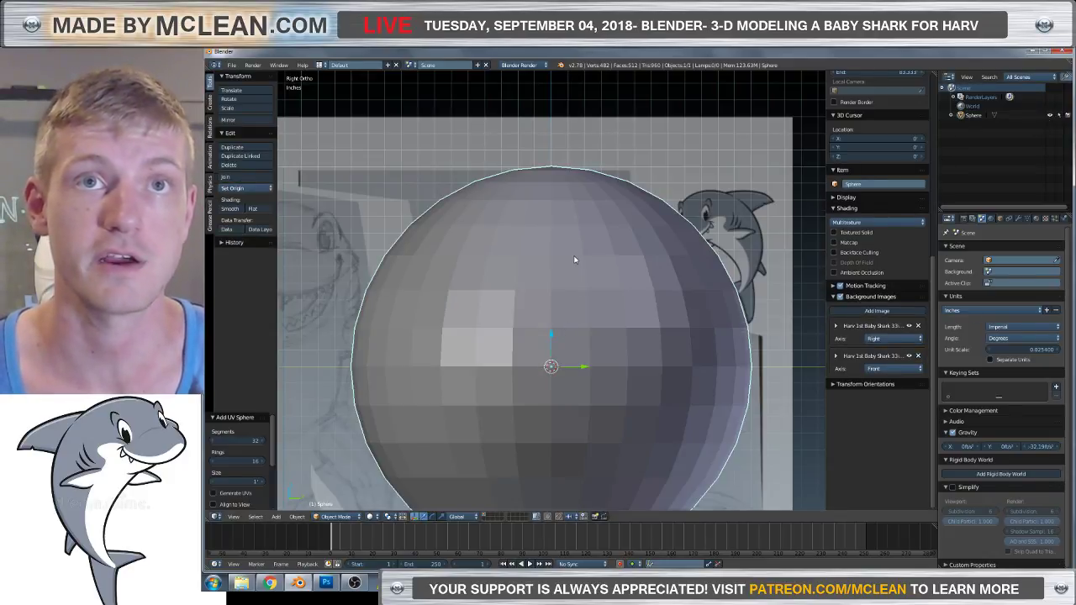
{"action": "scroll", "coordinate": [475, 265], "scroll_direction": "down", "scroll_amount": 2}
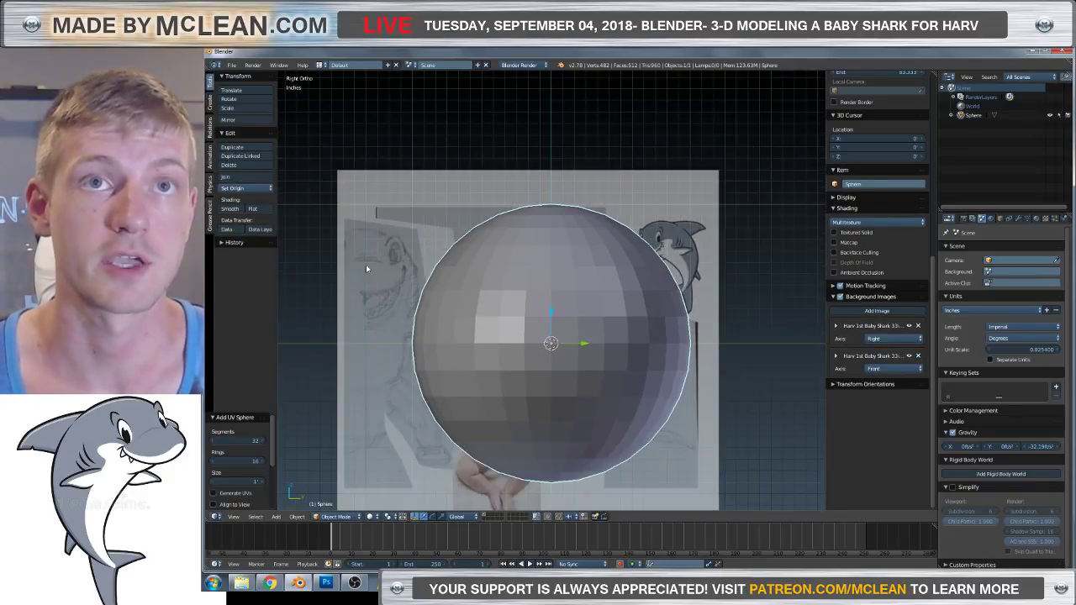
{"action": "scroll", "coordinate": [381, 263], "scroll_direction": "up", "scroll_amount": 2}
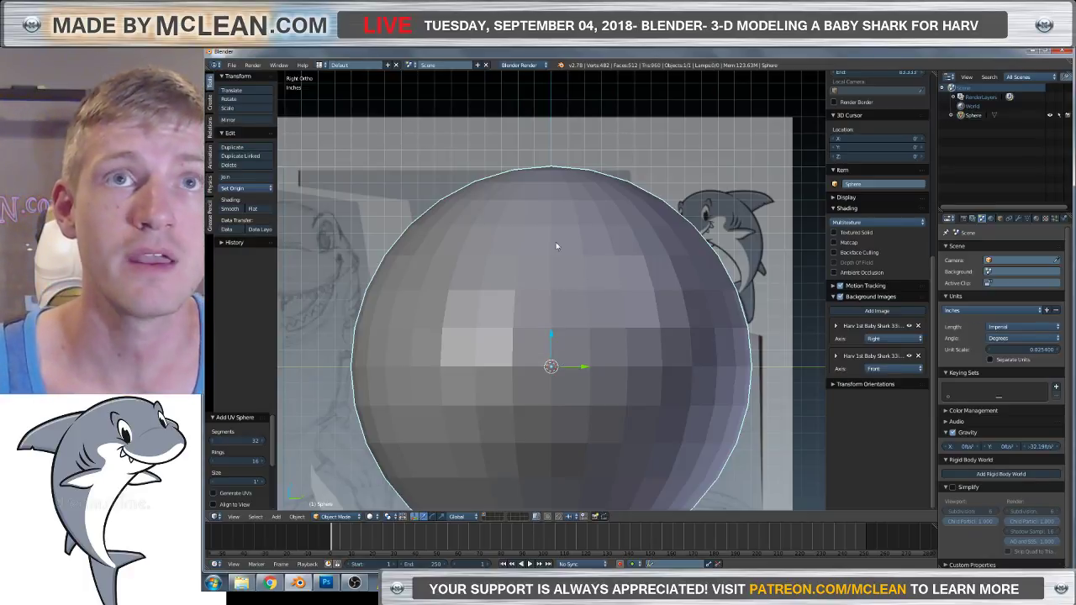
{"action": "scroll", "coordinate": [554, 241], "scroll_direction": "down", "scroll_amount": 2}
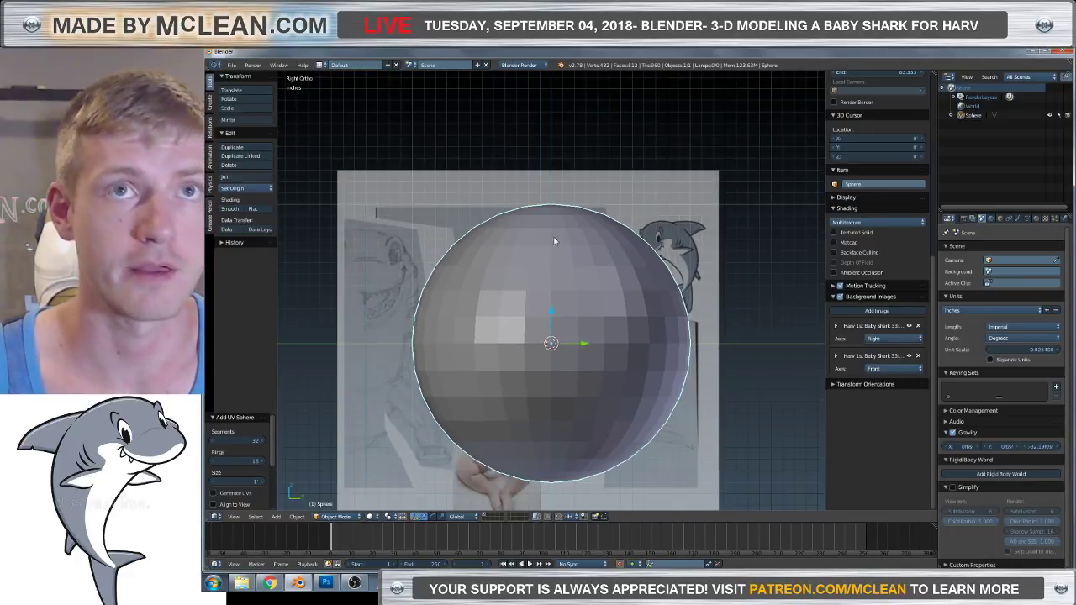
{"action": "scroll", "coordinate": [555, 241], "scroll_direction": "up", "scroll_amount": 2}
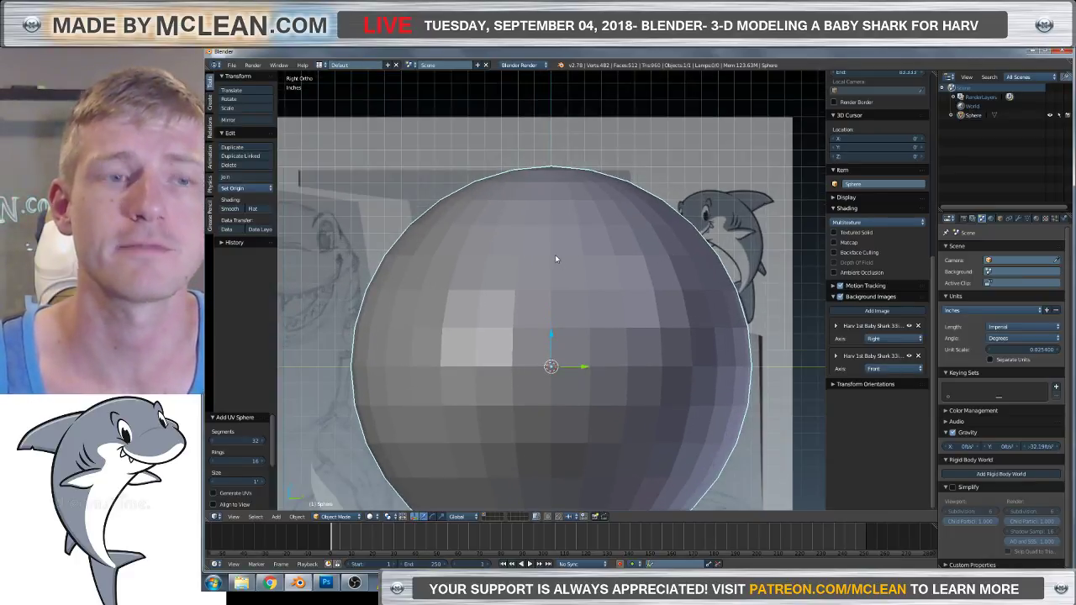
Show the sphere as wireframe and scale it down to 0.318 over the shark's body.
{"action": "key", "text": "z"}
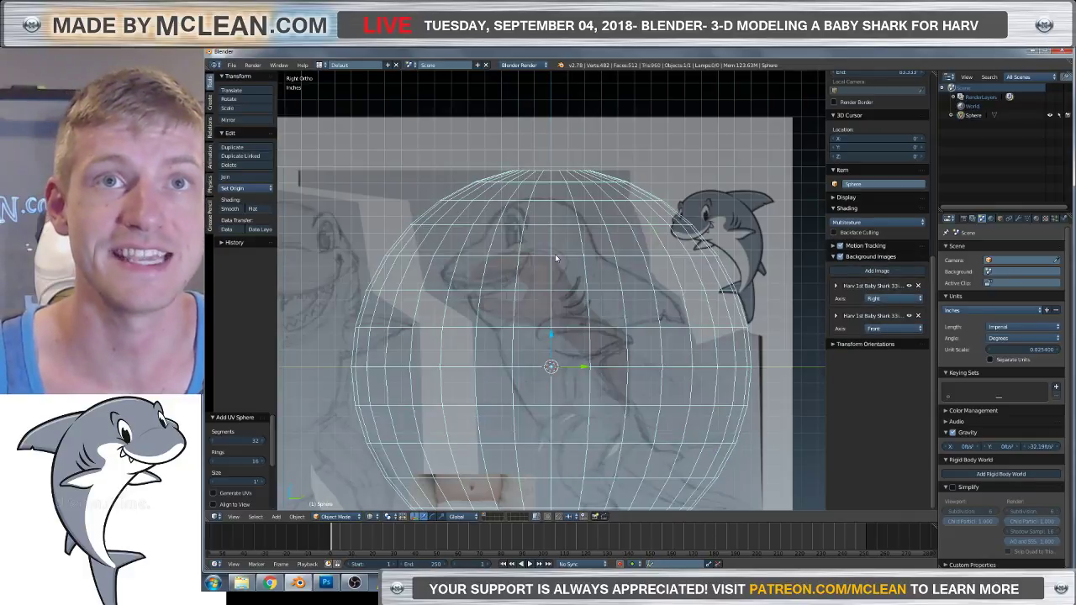
{"action": "scroll", "coordinate": [559, 269], "scroll_direction": "up", "scroll_amount": 2}
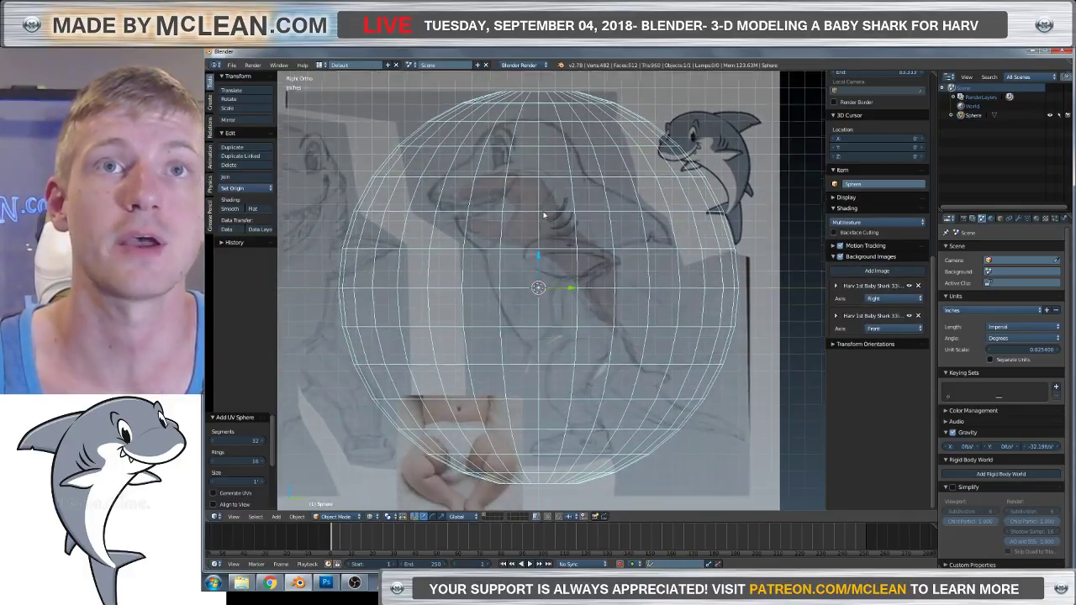
{"action": "scroll", "coordinate": [542, 218], "scroll_direction": "down", "scroll_amount": 2}
{"action": "scroll", "coordinate": [542, 219], "scroll_direction": "up", "scroll_amount": 2}
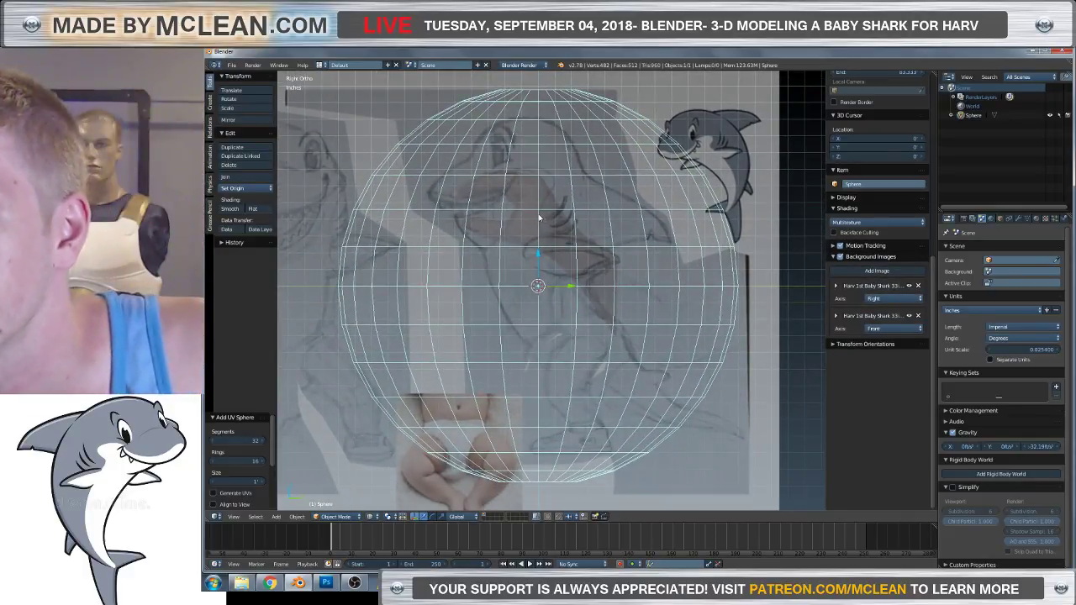
{"action": "scroll", "coordinate": [539, 218], "scroll_direction": "down", "scroll_amount": 2}
{"action": "scroll", "coordinate": [539, 217], "scroll_direction": "up", "scroll_amount": 2}
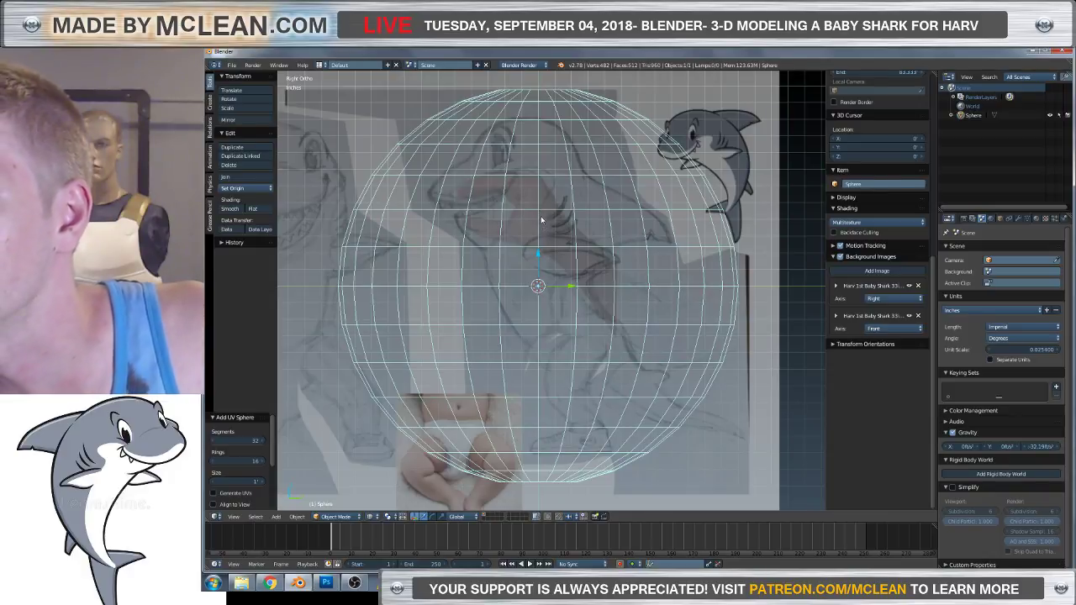
{"action": "scroll", "coordinate": [542, 223], "scroll_direction": "down", "scroll_amount": 2}
{"action": "scroll", "coordinate": [539, 219], "scroll_direction": "up", "scroll_amount": 2}
{"action": "scroll", "coordinate": [541, 222], "scroll_direction": "down", "scroll_amount": 2}
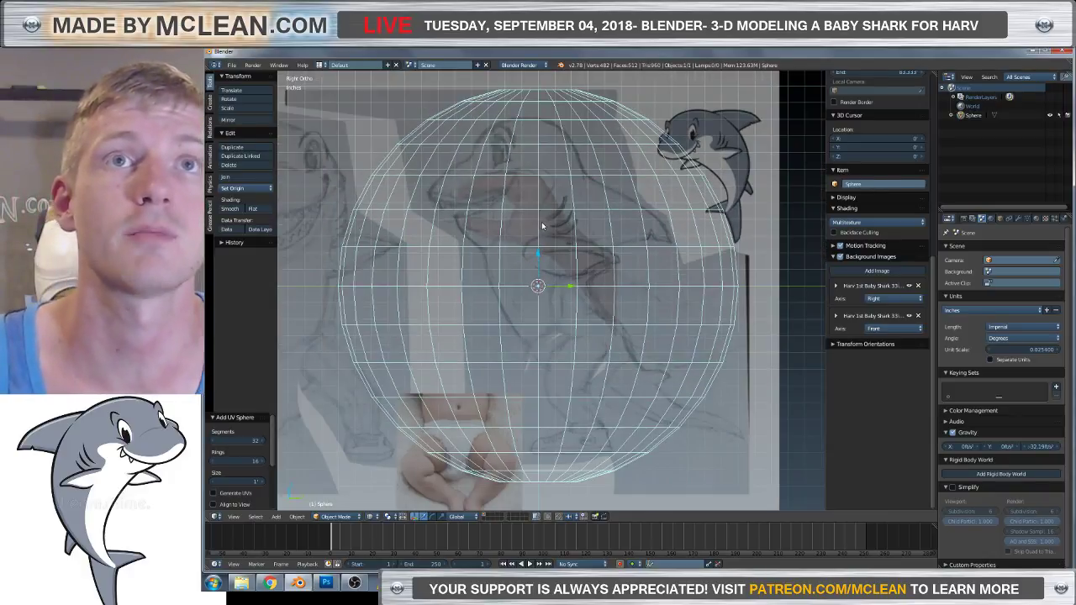
{"action": "scroll", "coordinate": [637, 241], "scroll_direction": "up", "scroll_amount": 2}
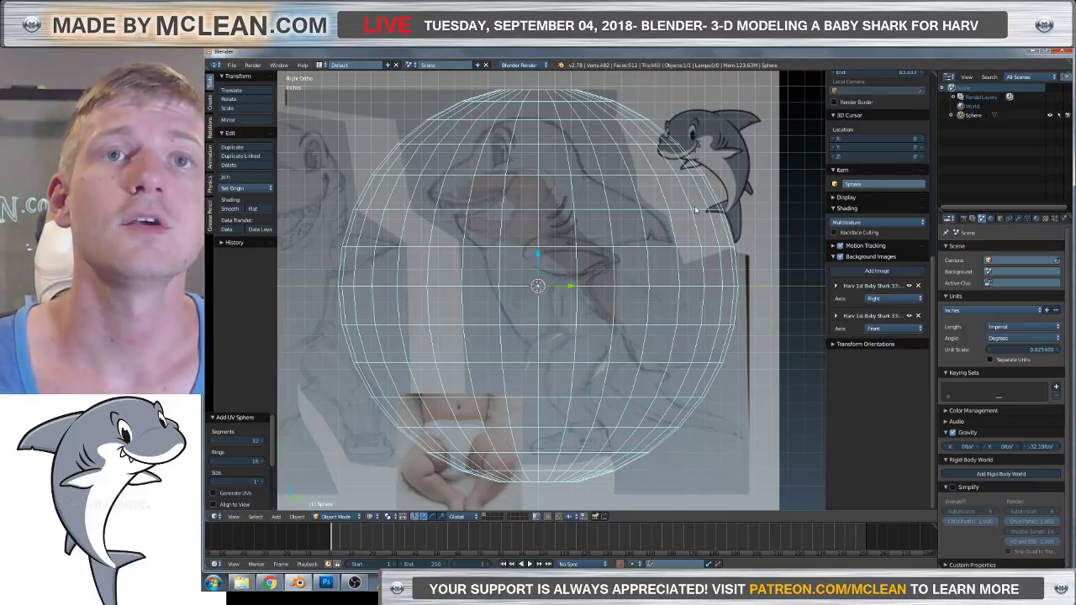
{"action": "scroll", "coordinate": [720, 189], "scroll_direction": "down", "scroll_amount": 2}
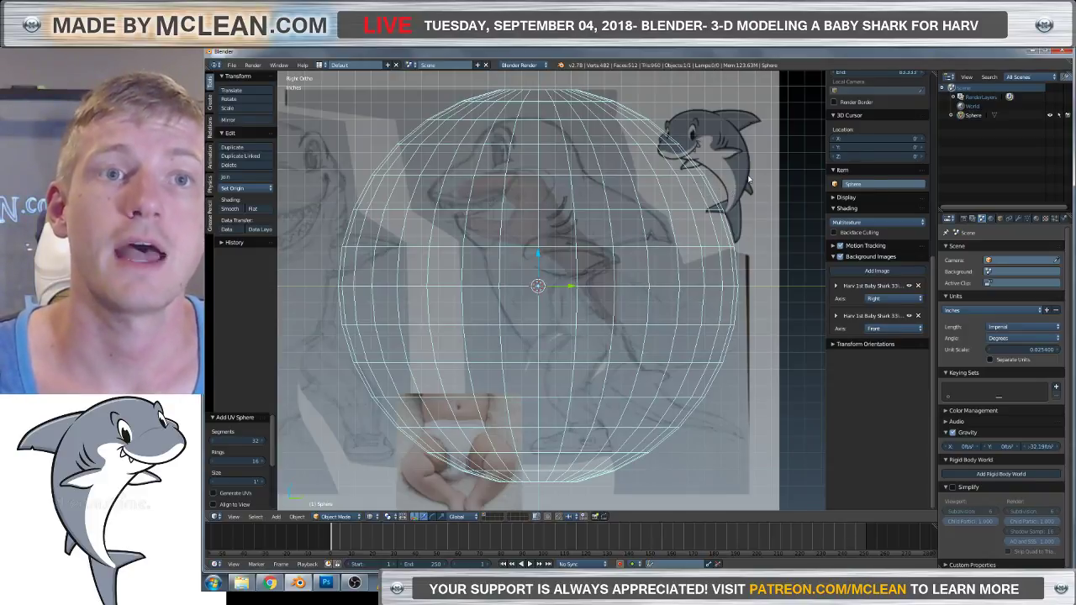
{"action": "key", "text": "s"}
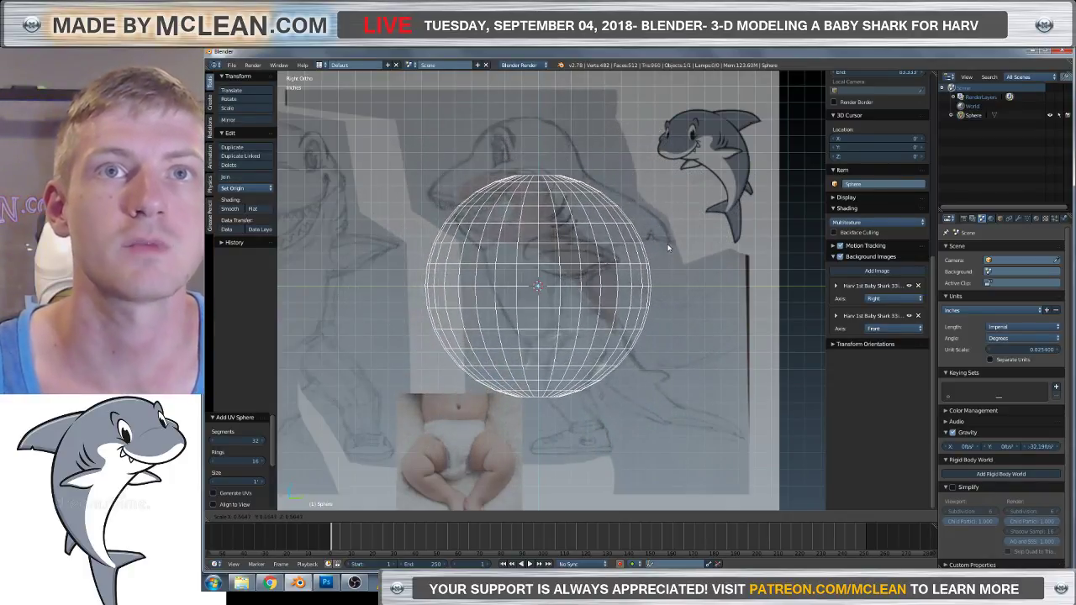
{"action": "left_click", "coordinate": [614, 269]}
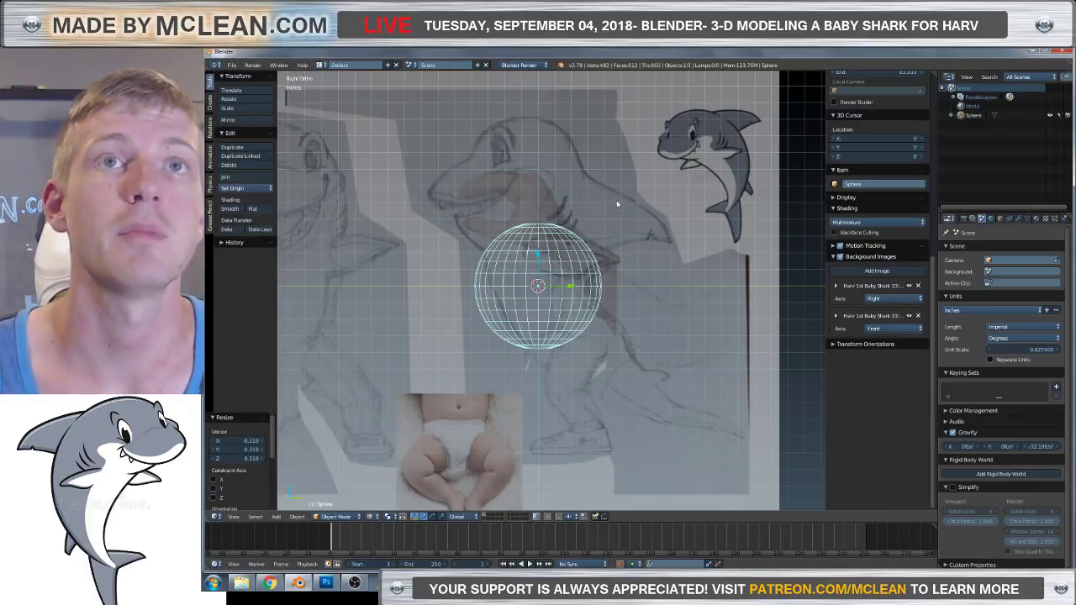
Move the sphere up over the shark's head in the side view.
{"action": "left_click_drag", "start_coordinate": [542, 252], "coordinate": [538, 150]}
{"action": "scroll", "coordinate": [530, 138], "scroll_direction": "up", "scroll_amount": 4}
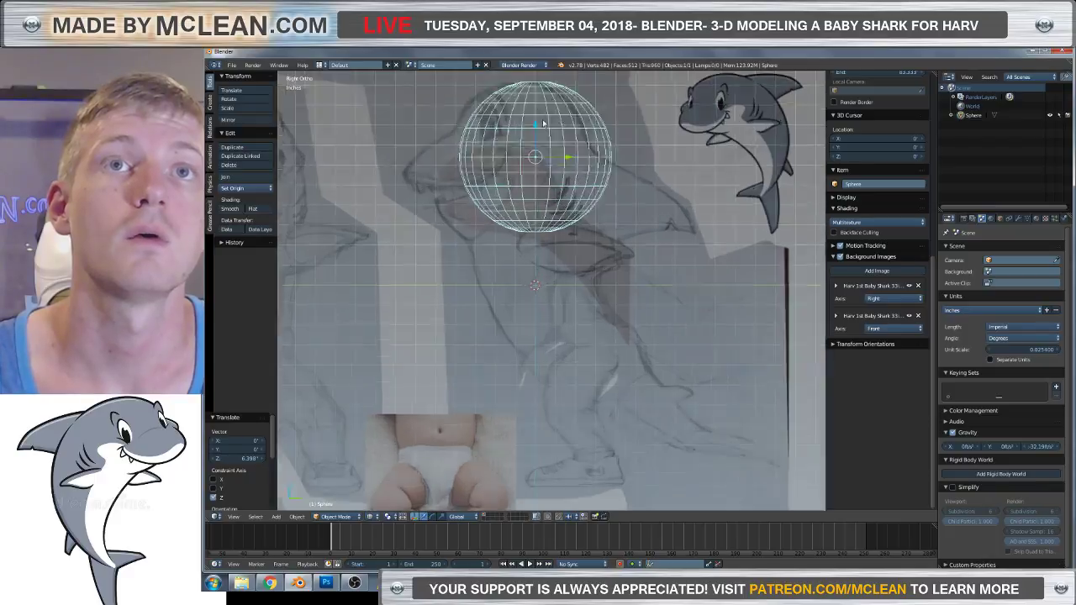
{"action": "mouse_move", "coordinate": [526, 137]}
{"action": "middle_mouse_down", "text": "shift"}
{"action": "mouse_move", "coordinate": [554, 353]}
{"action": "mouse_move", "coordinate": [565, 345]}
{"action": "middle_mouse_up", "text": "shift"}
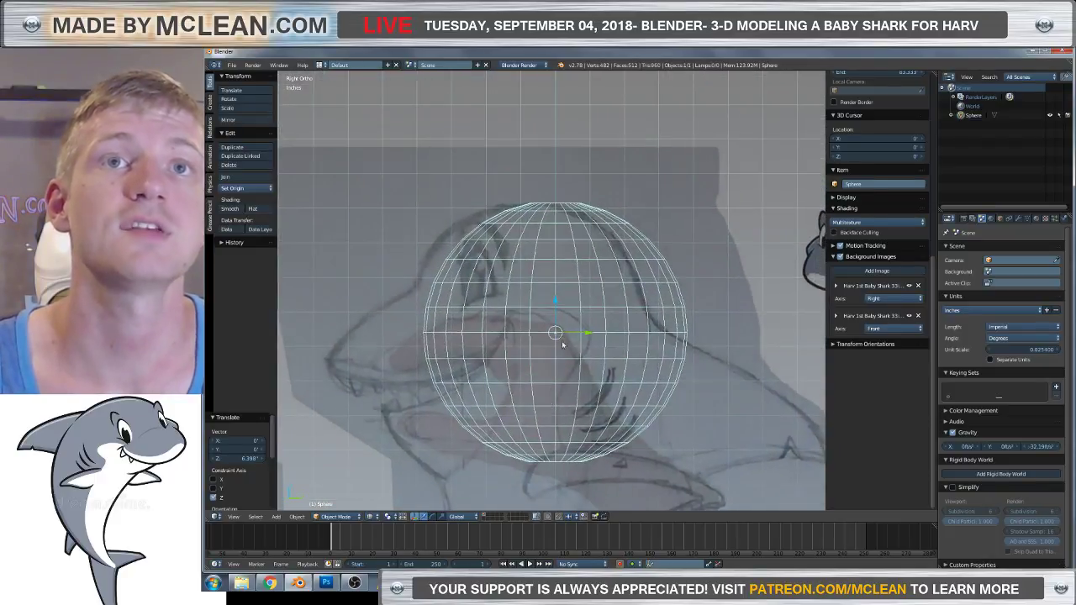
{"action": "key", "text": "g"}
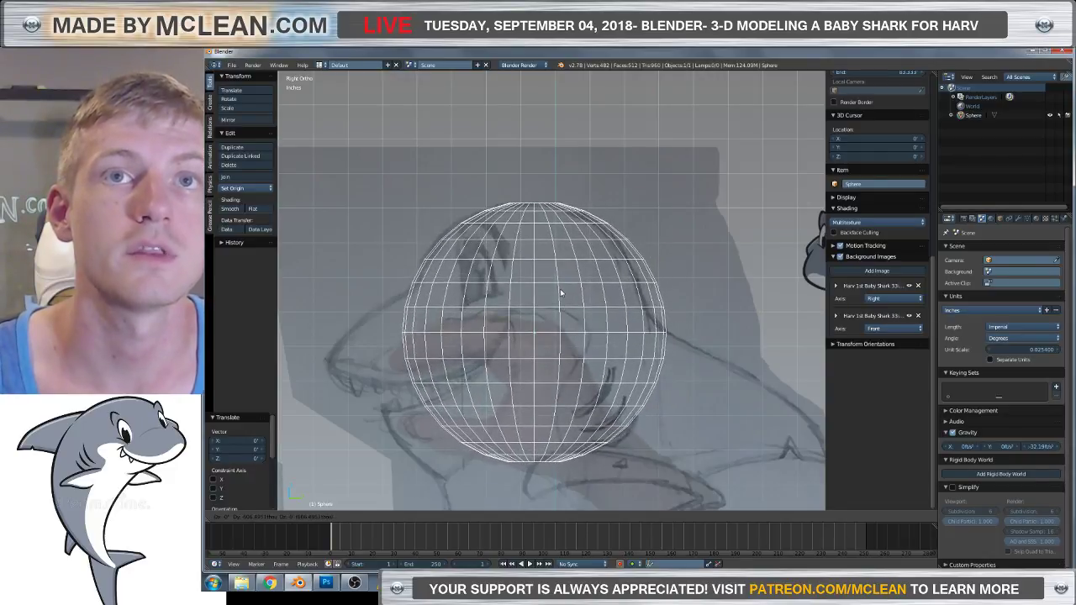
{"action": "left_click", "coordinate": [560, 293]}
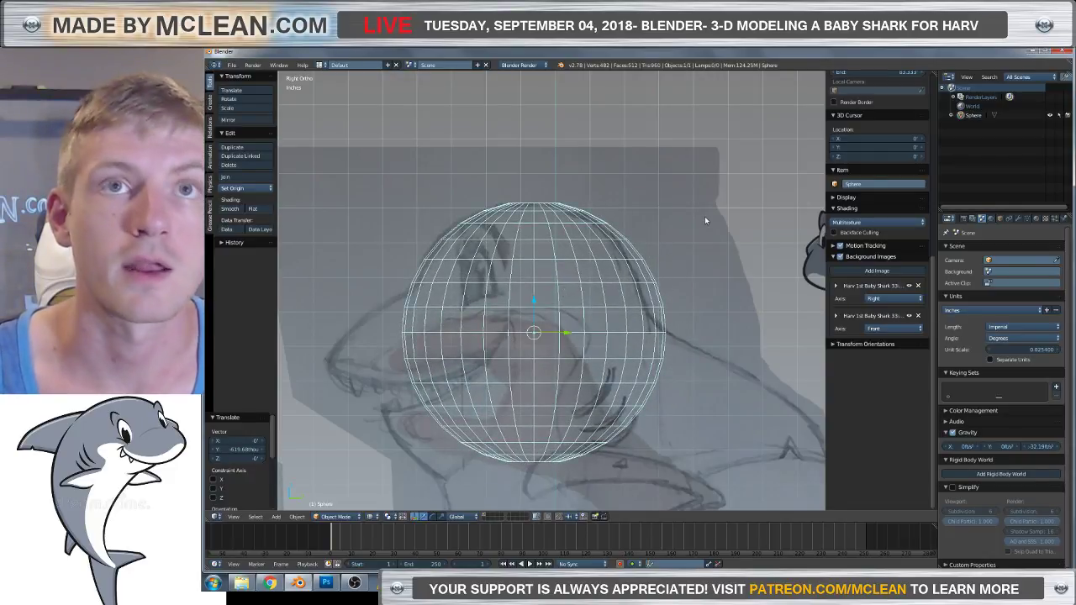
Shrink the sphere slightly, nudge it into place, and return it to solid shading.
{"action": "key", "text": "s"}
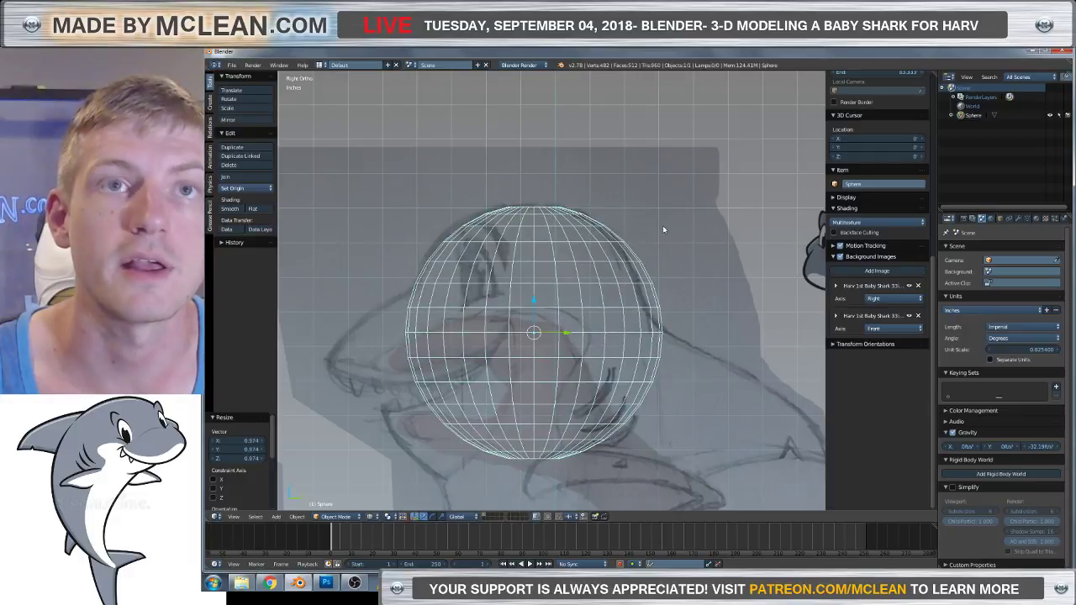
{"action": "left_click", "coordinate": [660, 226]}
{"action": "key", "text": "g"}
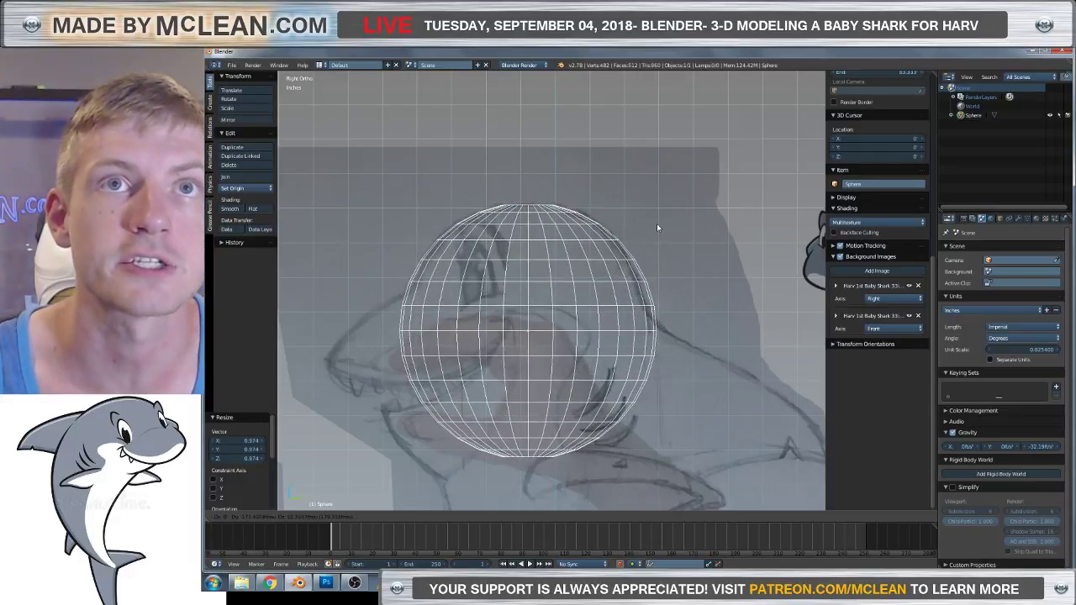
{"action": "left_click", "coordinate": [657, 225]}
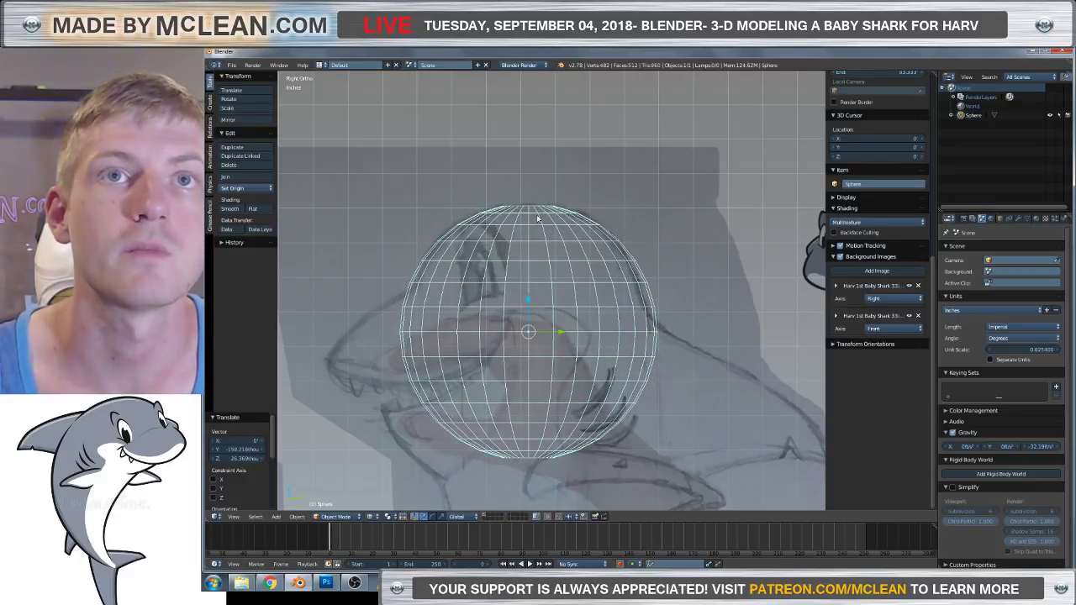
{"action": "scroll", "coordinate": [538, 218], "scroll_direction": "up", "scroll_amount": 4}
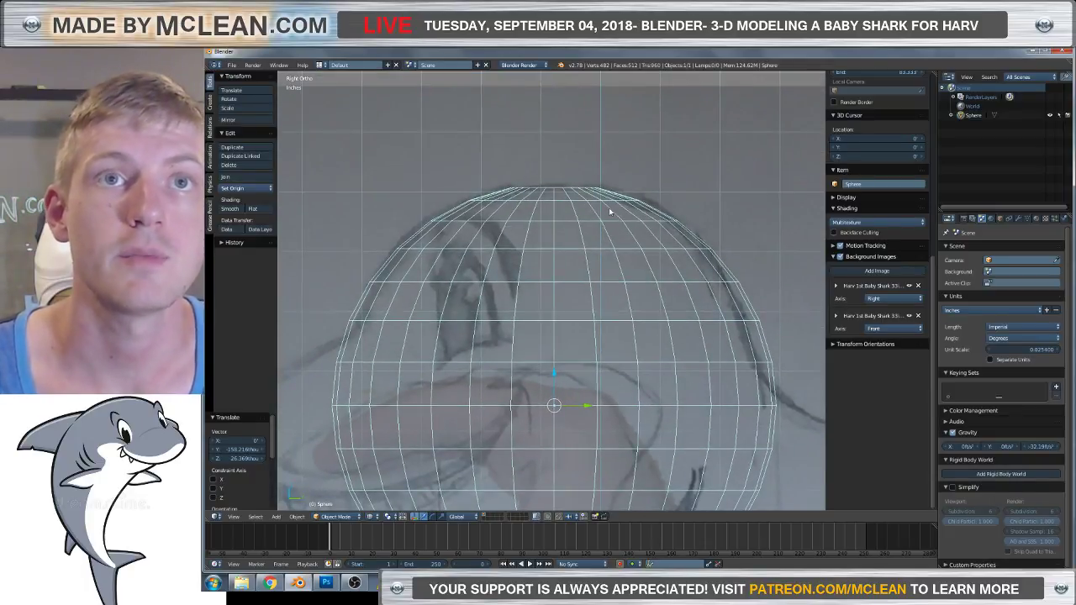
{"action": "key", "text": "z"}
{"action": "scroll", "coordinate": [568, 220], "scroll_direction": "down", "scroll_amount": 4}
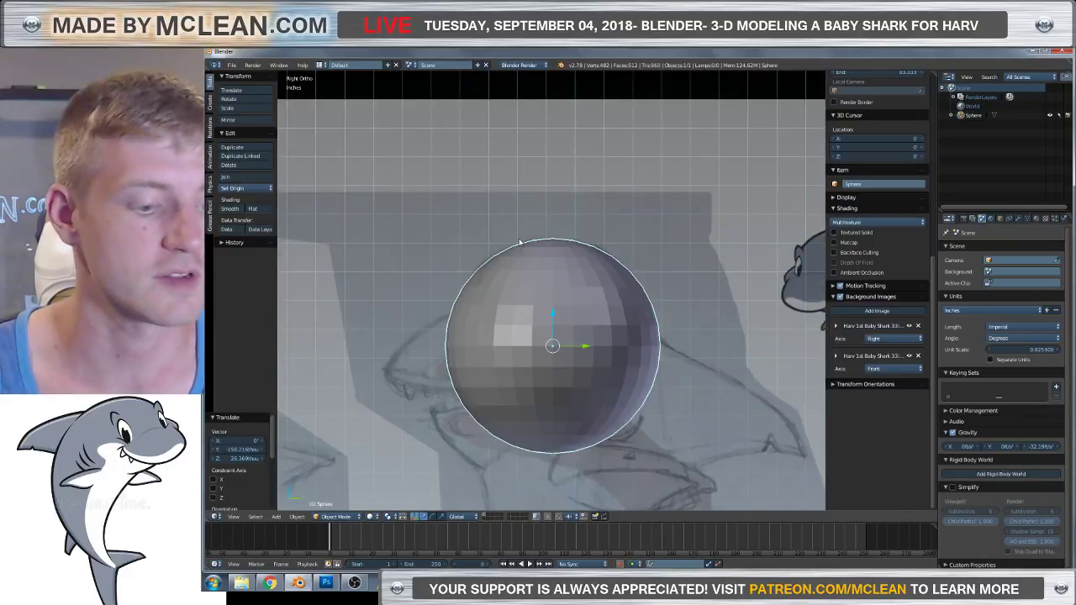
Check the sphere against the front reference, then return to the right side view.
{"action": "key", "text": "KP_1"}
{"action": "scroll", "coordinate": [586, 272], "scroll_direction": "down", "scroll_amount": 3}
{"action": "middle_click_drag", "start_coordinate": [645, 311], "coordinate": [613, 327]}
{"action": "key", "text": "KP_3"}
{"action": "scroll", "coordinate": [602, 333], "scroll_direction": "up", "scroll_amount": 4}
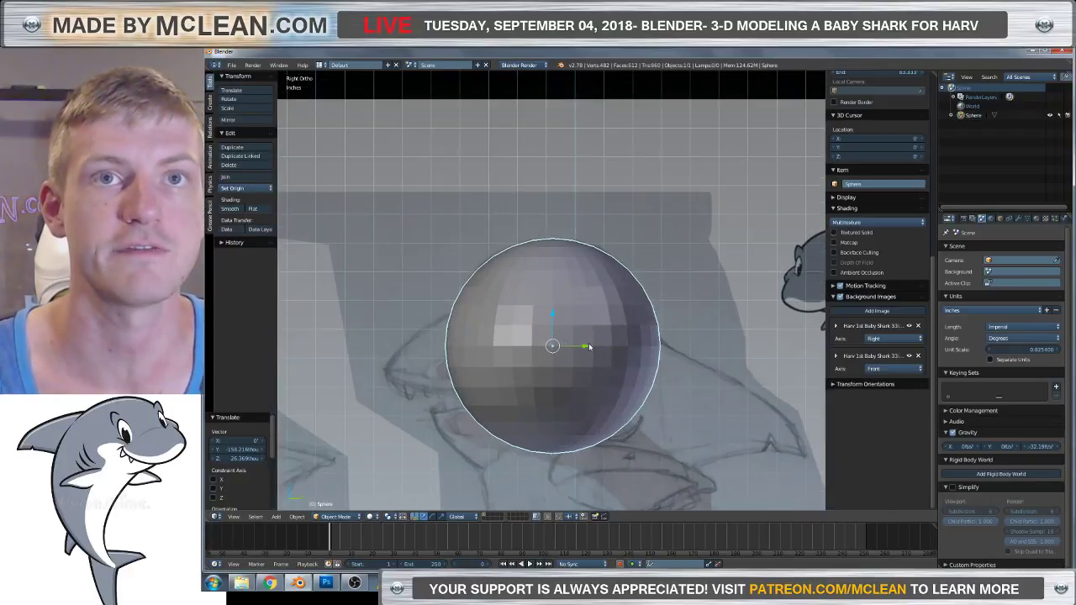
{"action": "scroll", "coordinate": [568, 329], "scroll_direction": "down", "scroll_amount": 2}
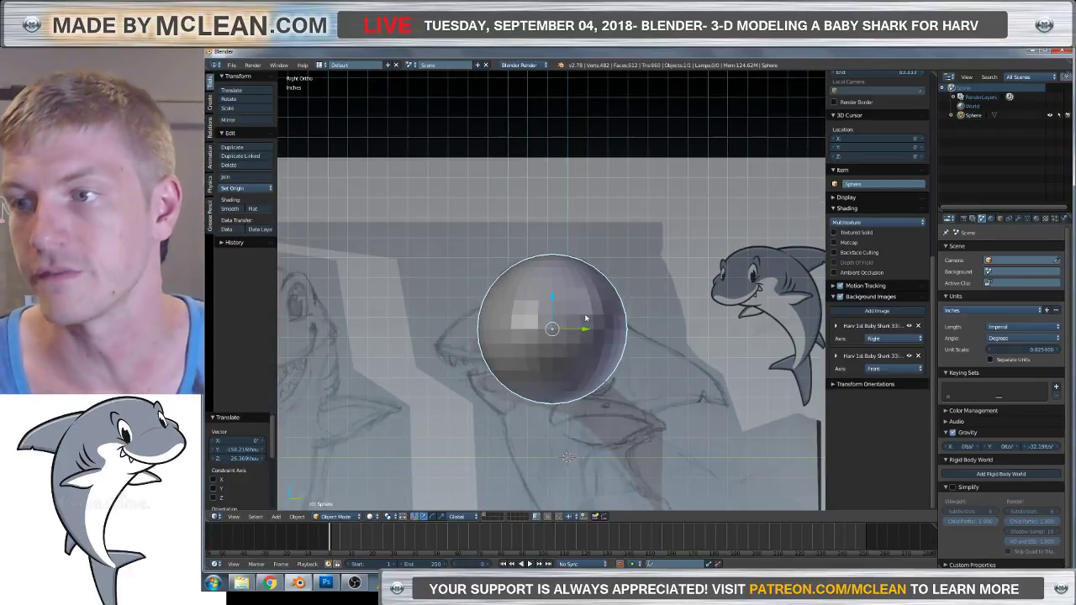
{"action": "scroll", "coordinate": [535, 339], "scroll_direction": "up", "scroll_amount": 3}
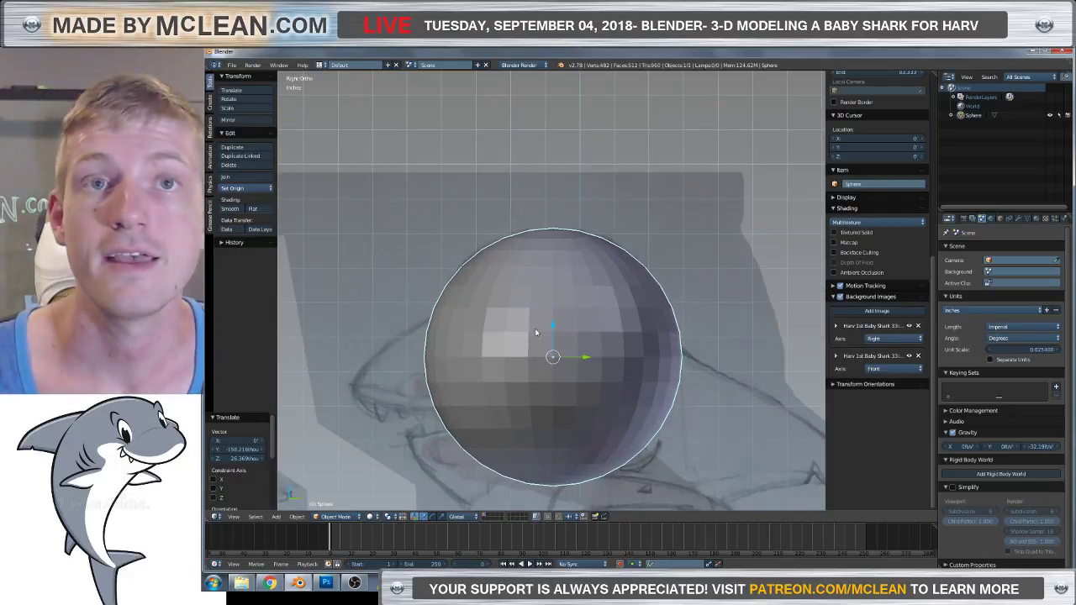
Show the sphere as wireframe and recentre the view on it over the shark head sketch.
{"action": "key", "text": "z"}
{"action": "scroll", "coordinate": [546, 333], "scroll_direction": "up", "scroll_amount": 2}
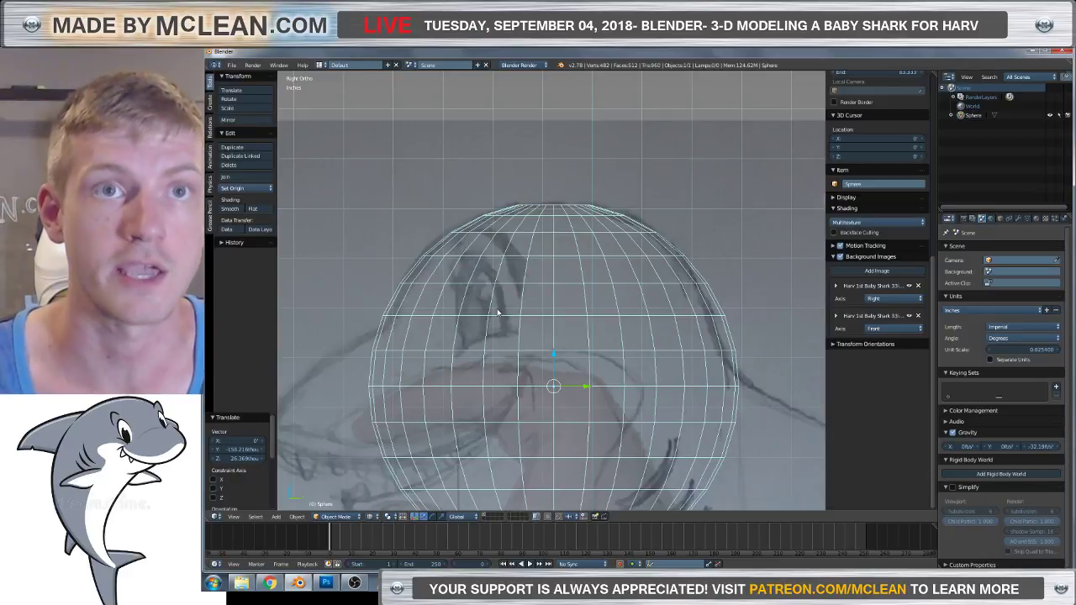
{"action": "scroll", "coordinate": [542, 343], "scroll_direction": "down", "scroll_amount": 2}
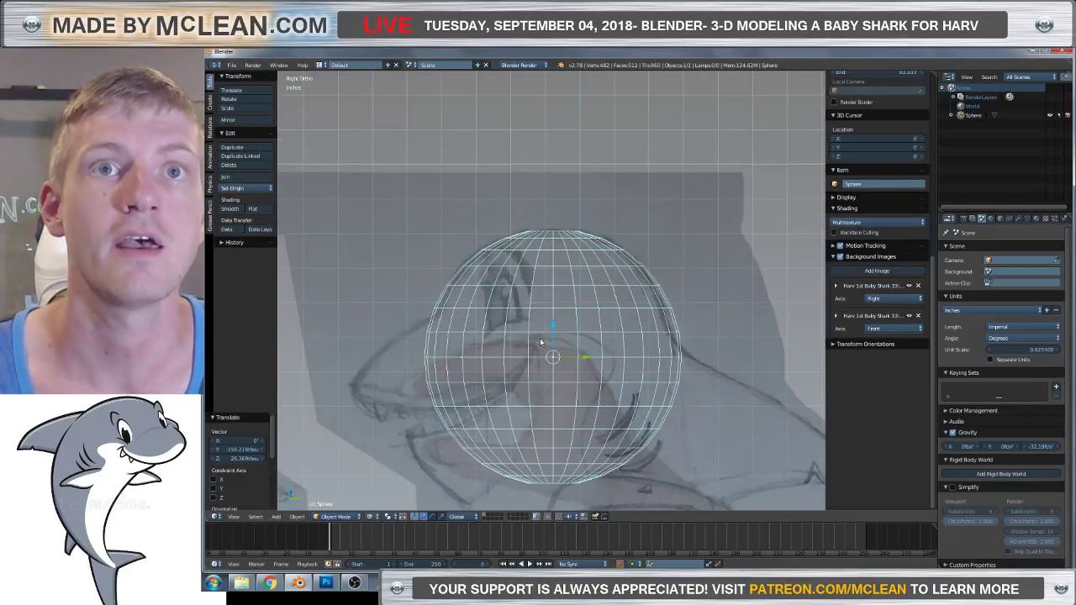
{"action": "middle_click_drag", "start_coordinate": [552, 364], "coordinate": [557, 341], "text": "shift"}
{"action": "scroll", "coordinate": [557, 341], "scroll_direction": "up", "scroll_amount": 2}
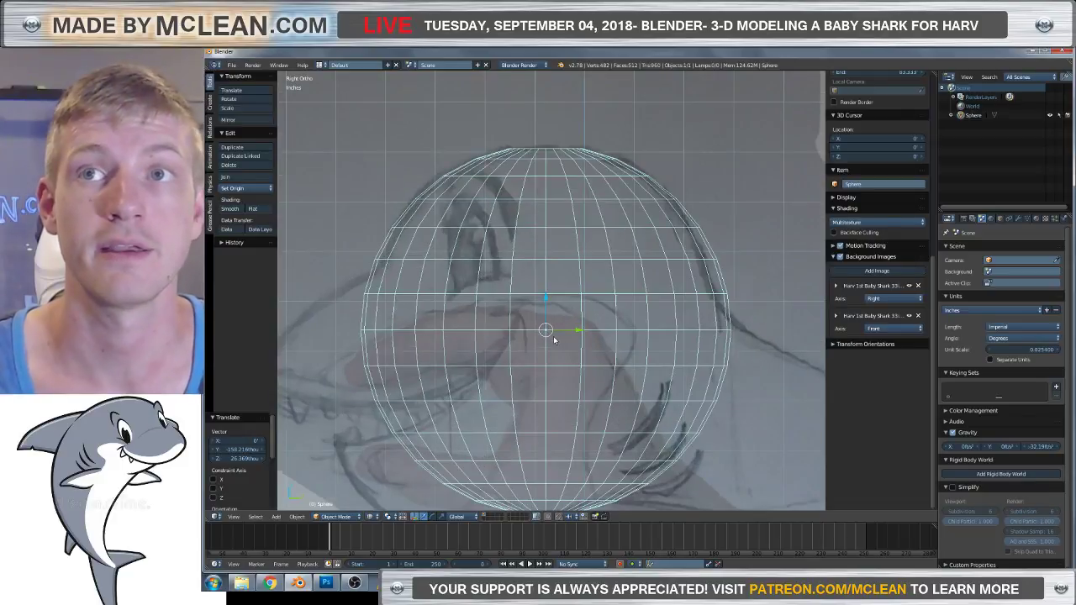
{"action": "scroll", "coordinate": [653, 307], "scroll_direction": "down", "scroll_amount": 2}
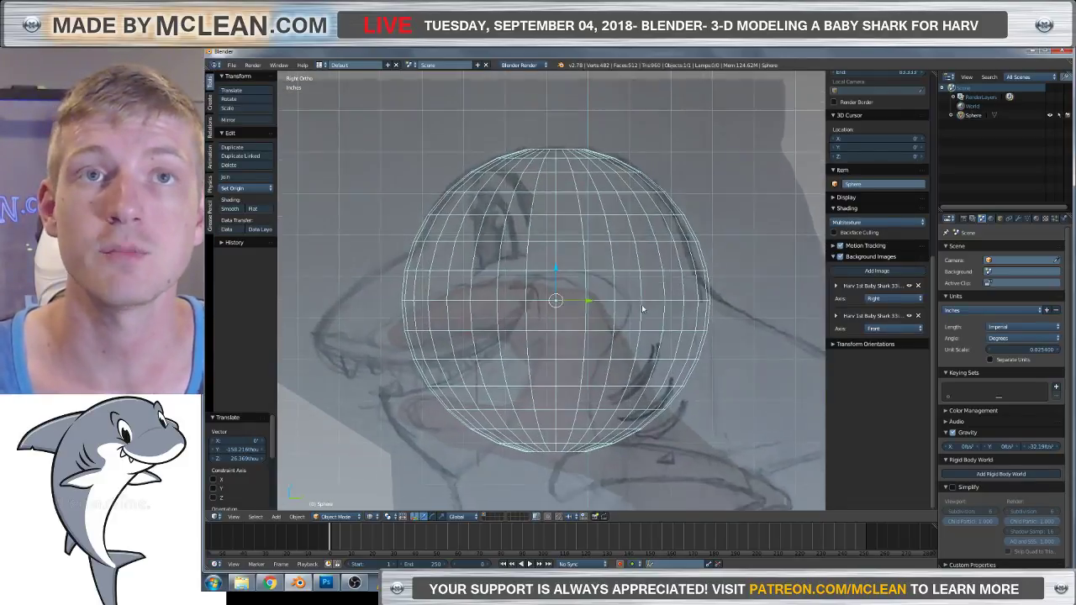
{"action": "middle_click_drag", "start_coordinate": [642, 310], "coordinate": [638, 298], "text": "shift"}
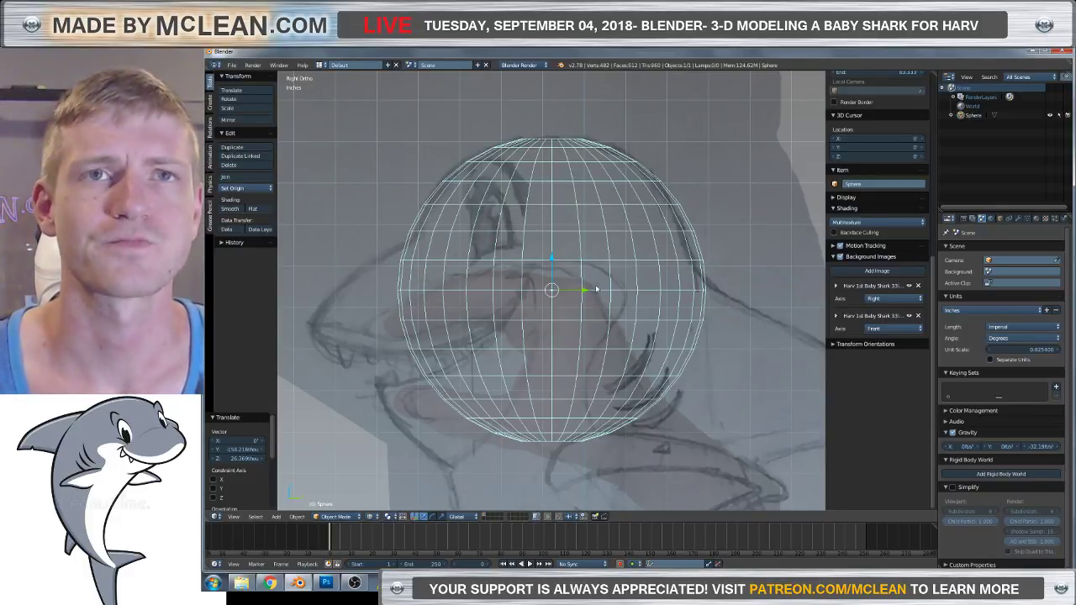
{"action": "mouse_move", "coordinate": [443, 243]}
{"action": "middle_mouse_down"}
{"action": "mouse_move", "coordinate": [574, 263]}
{"action": "mouse_move", "coordinate": [535, 262]}
{"action": "middle_mouse_up"}
Switch the sphere to solid shading and enter Edit Mode to show its 482 vertices.
{"action": "key", "text": "z"}
{"action": "scroll", "coordinate": [536, 262], "scroll_direction": "down", "scroll_amount": 2}
{"action": "scroll", "coordinate": [536, 262], "scroll_direction": "up", "scroll_amount": 1}
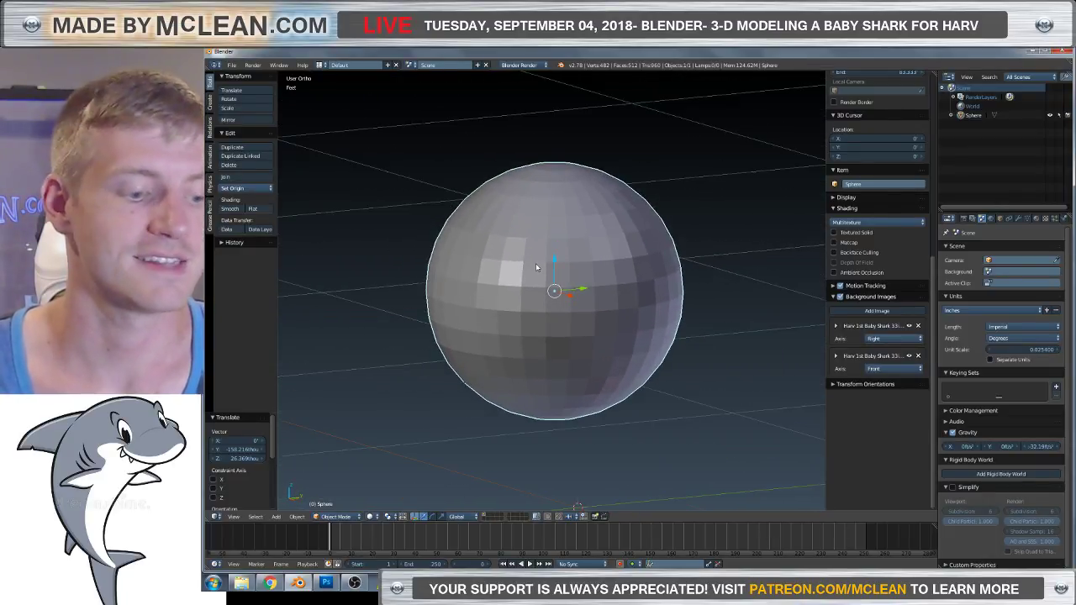
{"action": "key", "text": "Tab"}
{"action": "middle_click_drag", "start_coordinate": [496, 257], "coordinate": [560, 245]}
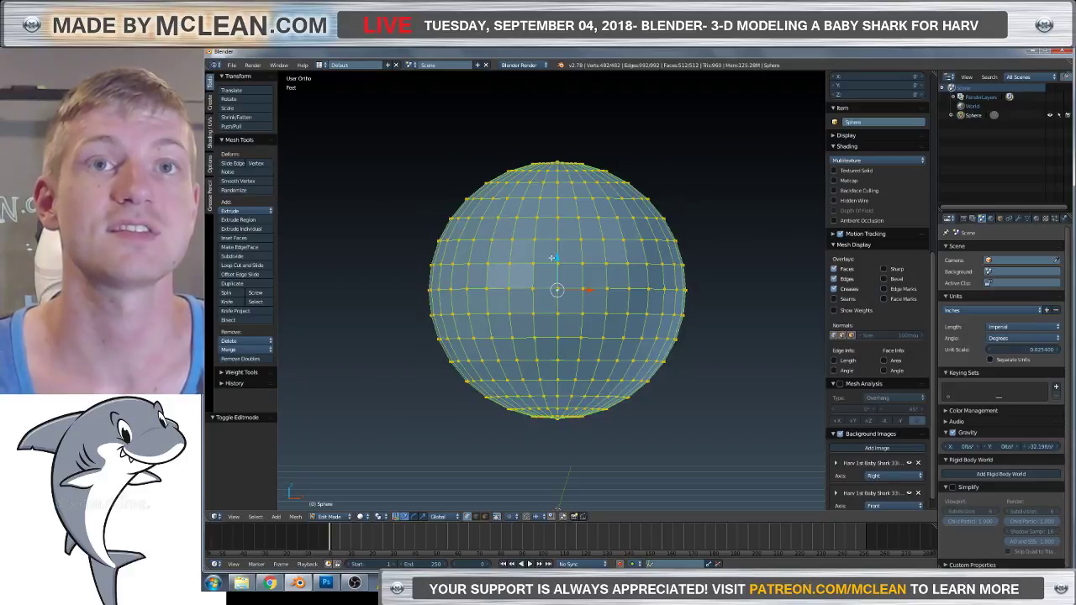
Pull individual sphere vertices out into test spikes.
{"action": "right_click", "coordinate": [533, 263]}
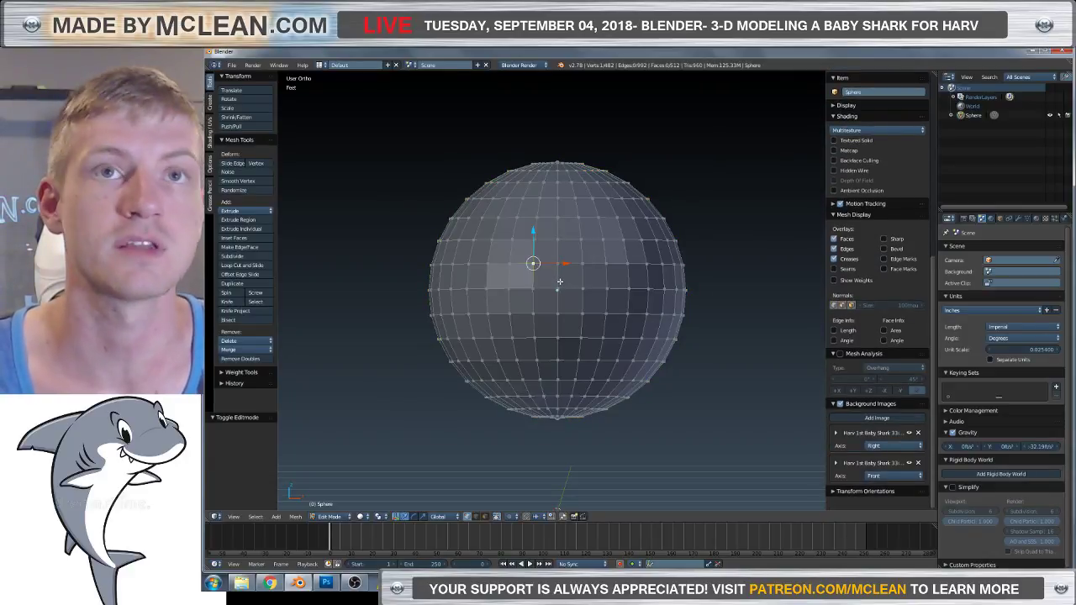
{"action": "key", "text": "g"}
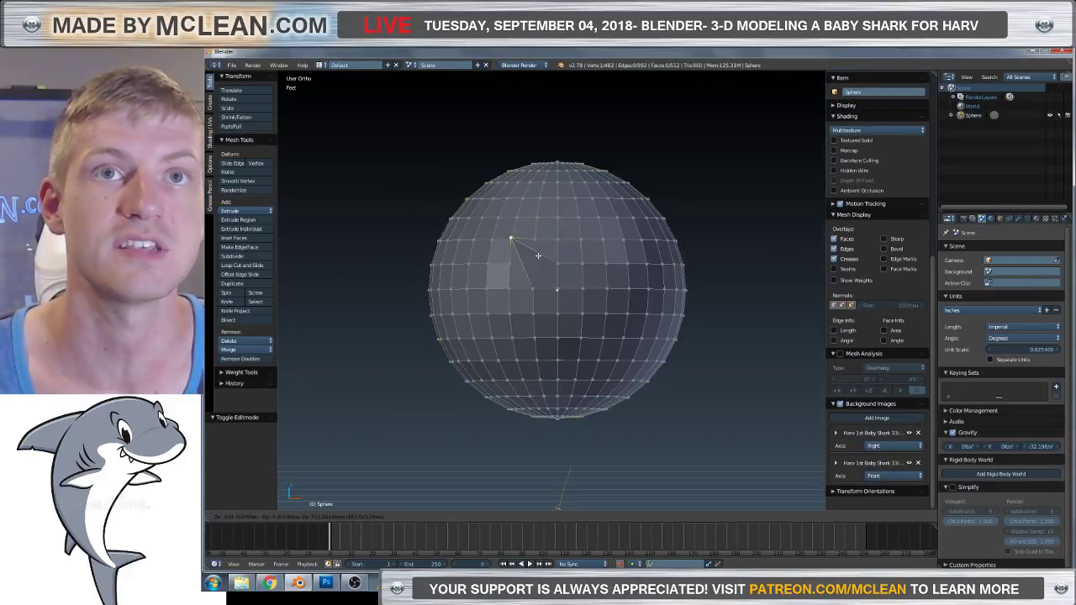
{"action": "left_click", "coordinate": [538, 254]}
{"action": "middle_click_drag", "start_coordinate": [538, 255], "coordinate": [487, 277]}
{"action": "key", "text": "g"}
{"action": "left_click", "coordinate": [468, 284]}
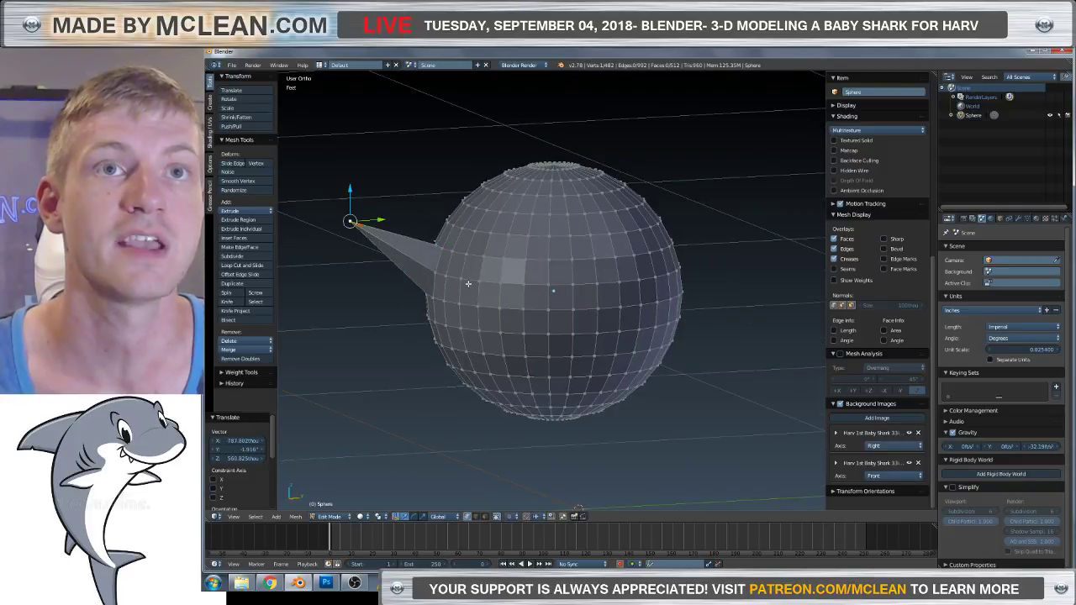
{"action": "key", "text": "g"}
{"action": "left_click", "coordinate": [396, 173]}
{"action": "middle_click_drag", "start_coordinate": [396, 172], "coordinate": [454, 205]}
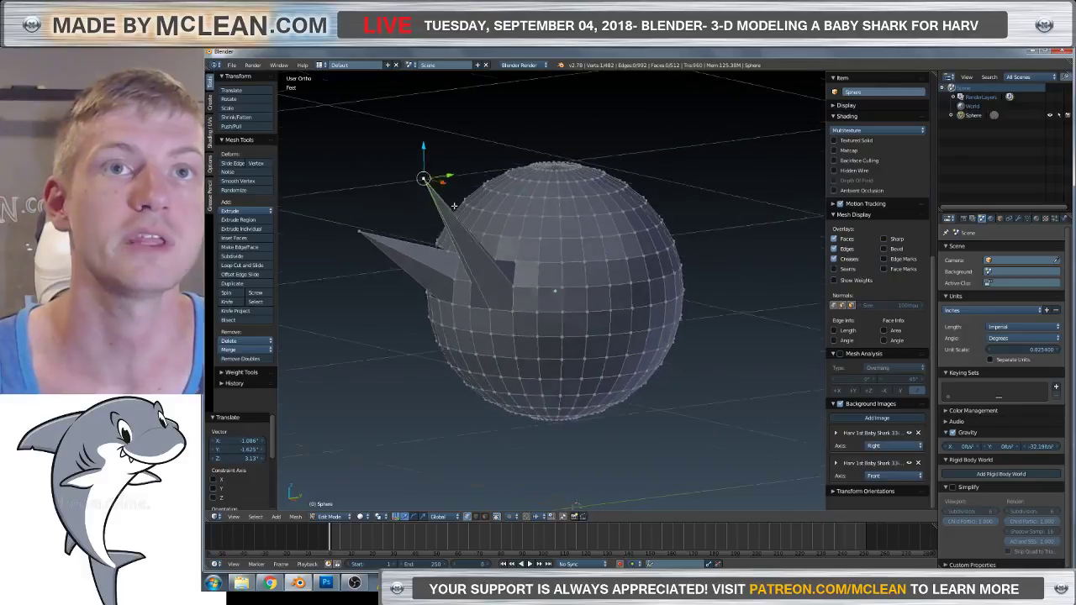
Undo both spikes and switch to Front Ortho against the front shark sketch.
{"action": "key", "text": "ctrl+z"}
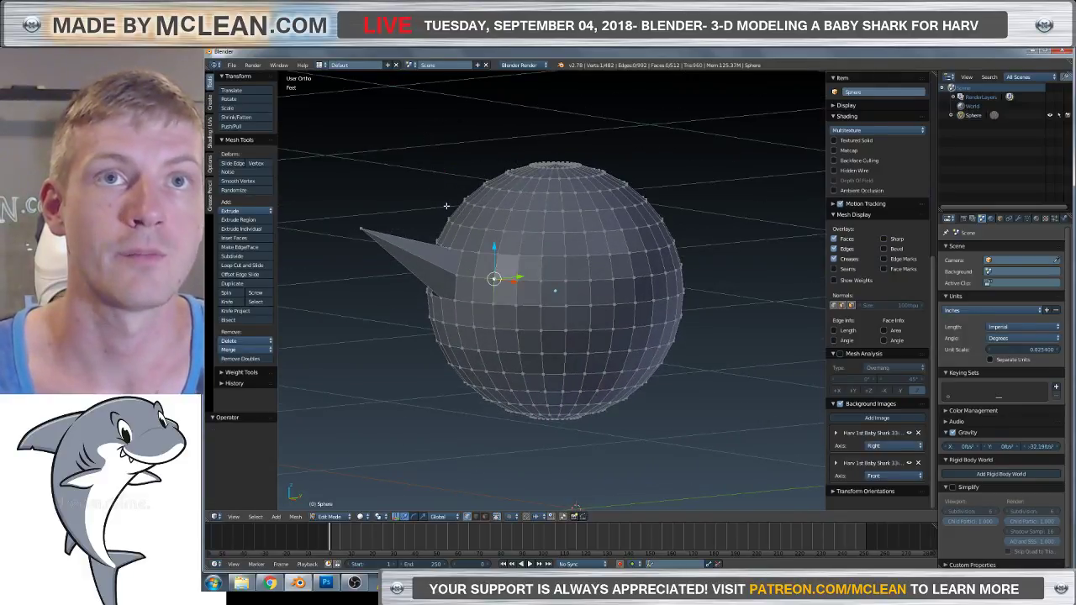
{"action": "key", "text": "ctrl+z"}
{"action": "key", "text": "ctrl+z"}
{"action": "key", "text": "ctrl+z"}
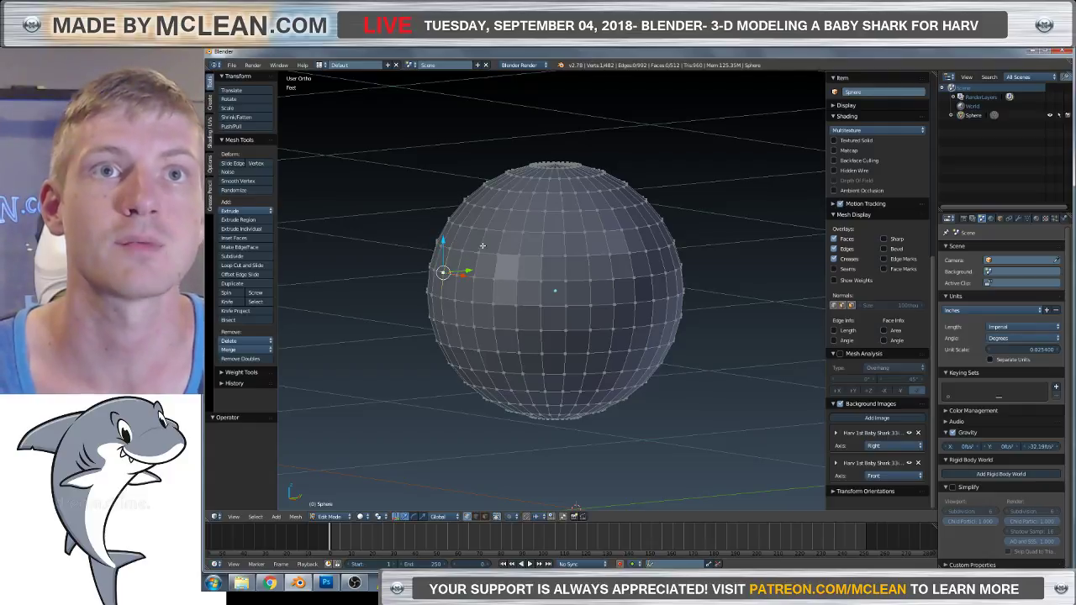
{"action": "middle_click_drag", "start_coordinate": [482, 245], "coordinate": [586, 269]}
{"action": "scroll", "coordinate": [592, 261], "scroll_direction": "up", "scroll_amount": 2}
{"action": "scroll", "coordinate": [592, 262], "scroll_direction": "up", "scroll_amount": 3}
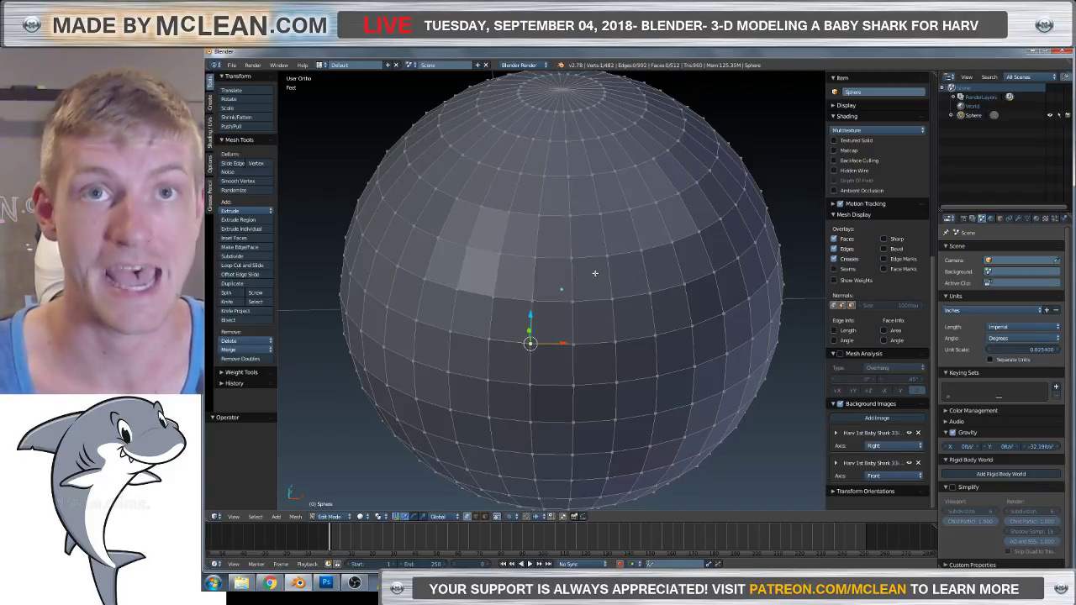
{"action": "middle_click_drag", "start_coordinate": [595, 273], "coordinate": [646, 249]}
{"action": "scroll", "coordinate": [646, 249], "scroll_direction": "down", "scroll_amount": 3}
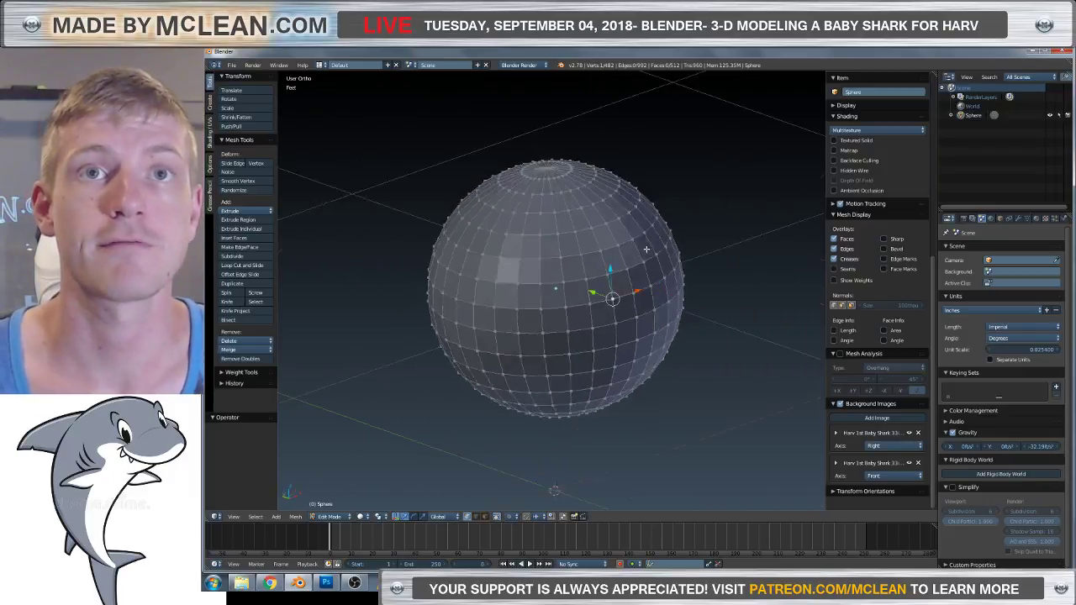
{"action": "key", "text": "KP_1"}
{"action": "scroll", "coordinate": [602, 265], "scroll_direction": "up", "scroll_amount": 2}
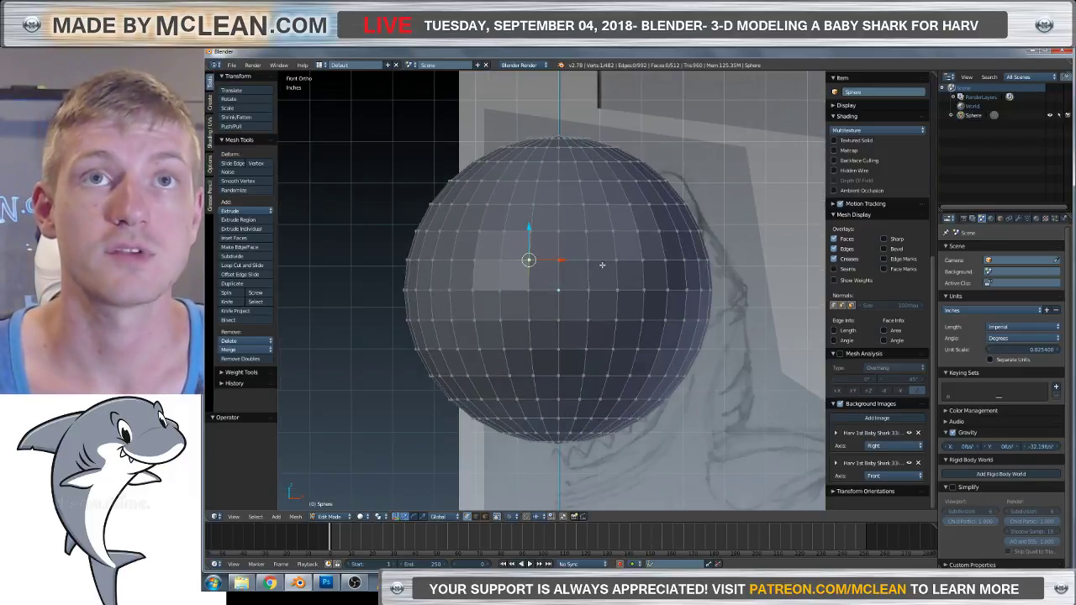
Select the sphere's vertical middle loop, trying and cancelling a sideways move.
{"action": "left_click", "coordinate": [558, 320]}
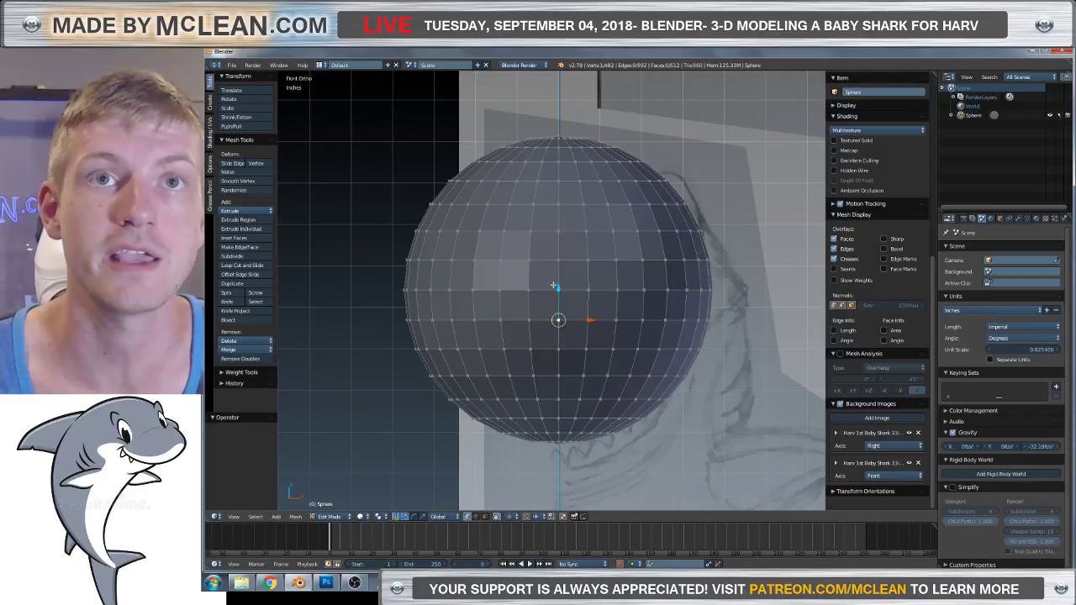
{"action": "left_click", "coordinate": [558, 260]}
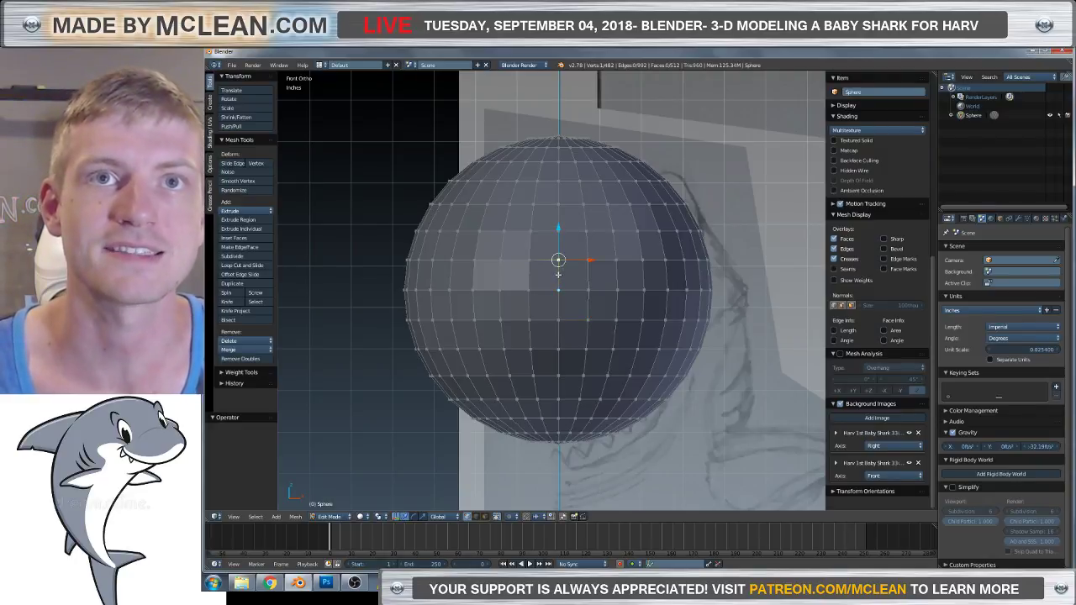
{"action": "right_click", "coordinate": [558, 274], "text": "alt"}
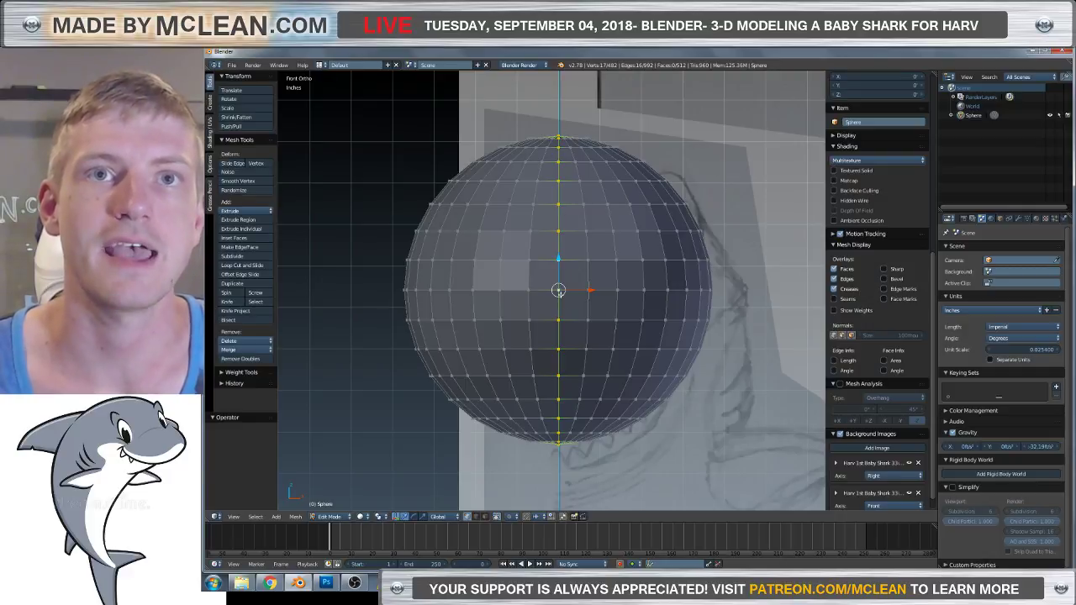
{"action": "key", "text": "g"}
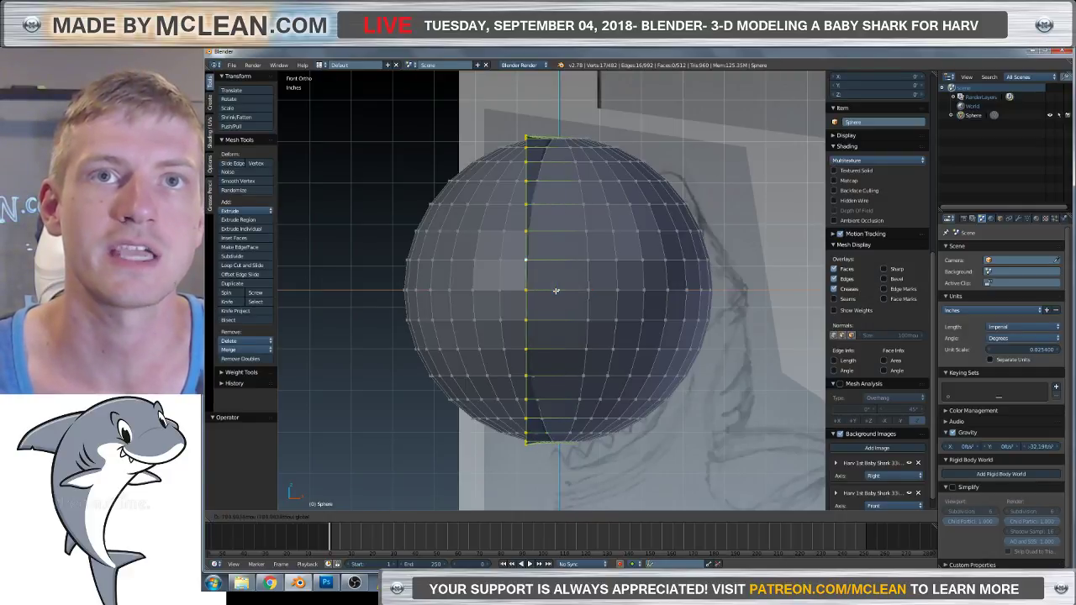
{"action": "right_click", "coordinate": [608, 221]}
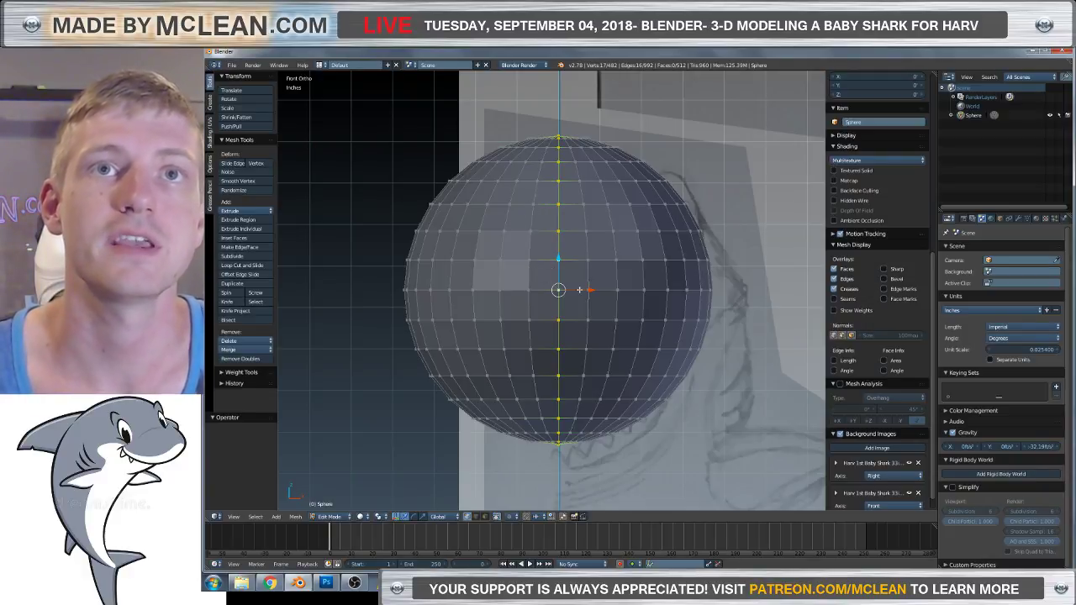
{"action": "key", "text": "z"}
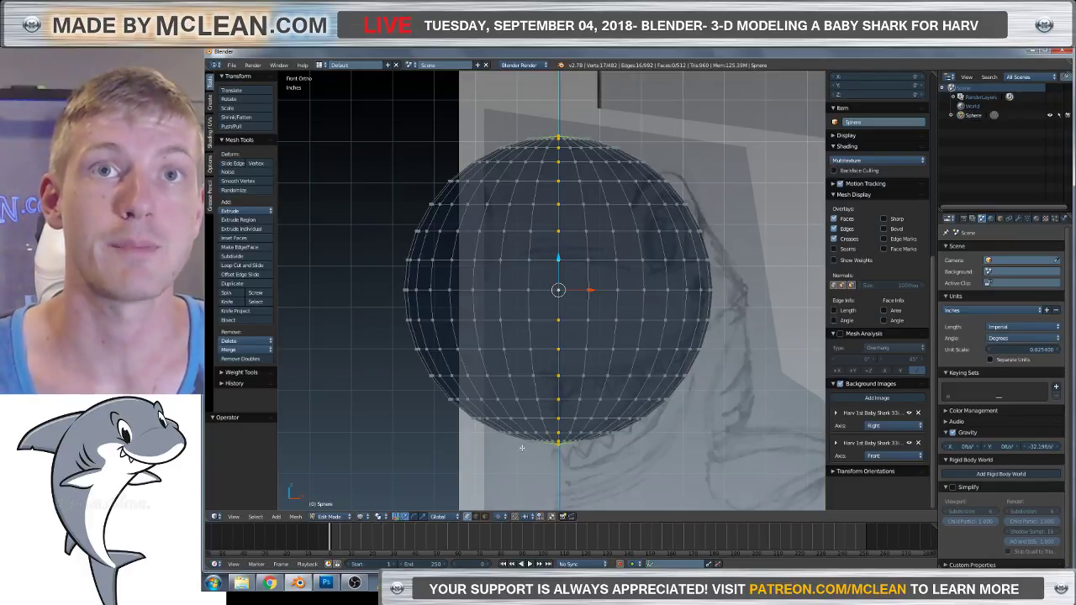
{"action": "key", "text": "z"}
Box-select the left half of the vertices, verify from other angles, then show wireframe in front view.
{"action": "key", "text": "a"}
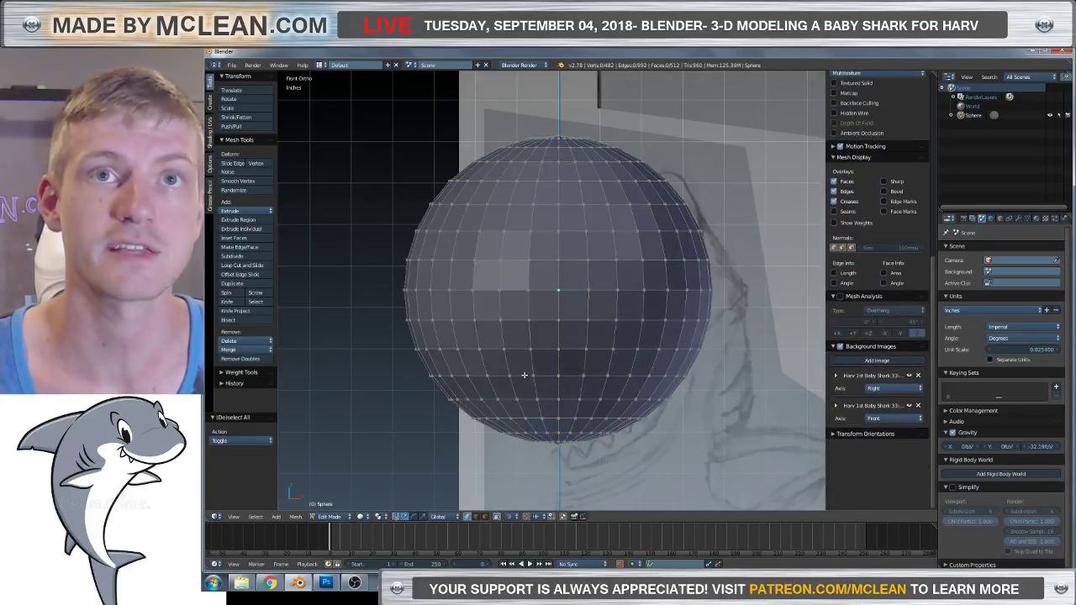
{"action": "key", "text": "b"}
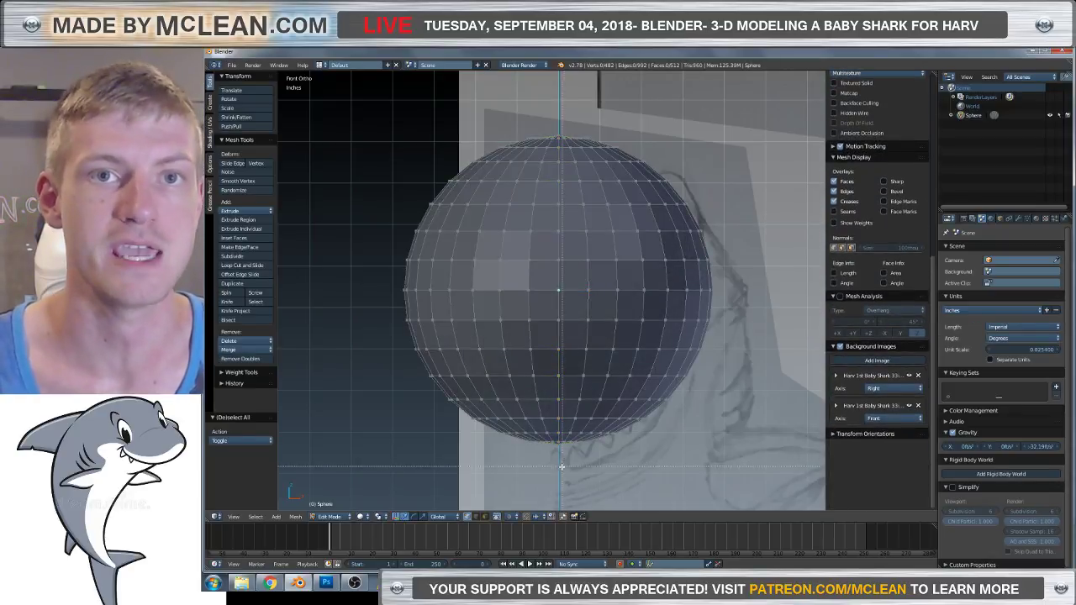
{"action": "left_click_drag", "start_coordinate": [556, 468], "coordinate": [376, 106]}
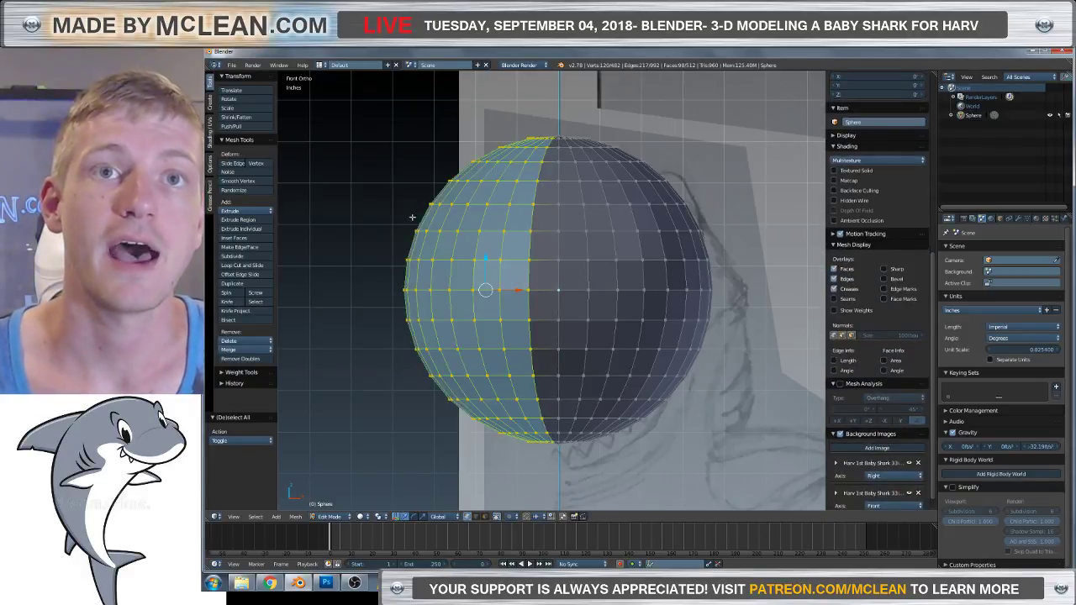
{"action": "key", "text": "KP_2"}
{"action": "key", "text": "KP_4"}
{"action": "middle_click_drag", "start_coordinate": [443, 236], "coordinate": [489, 214]}
{"action": "key", "text": "KP_1"}
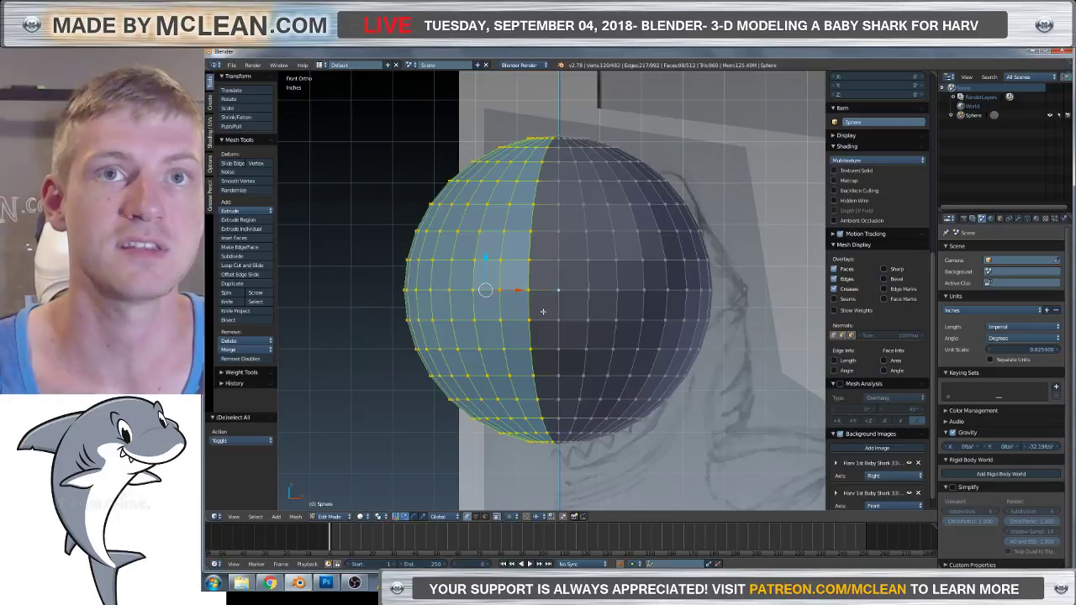
{"action": "key", "text": "z"}
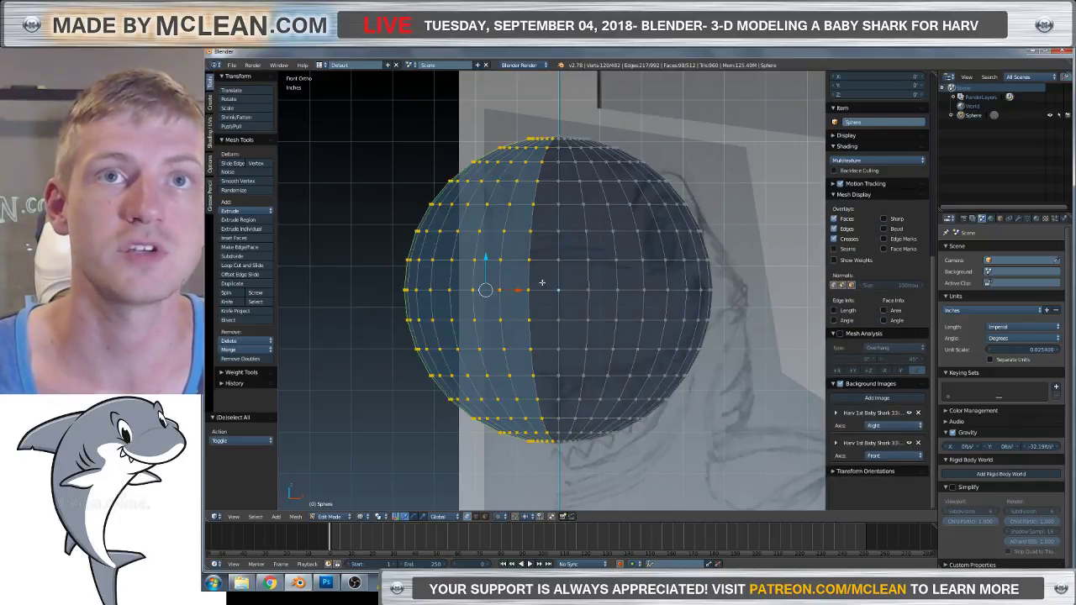
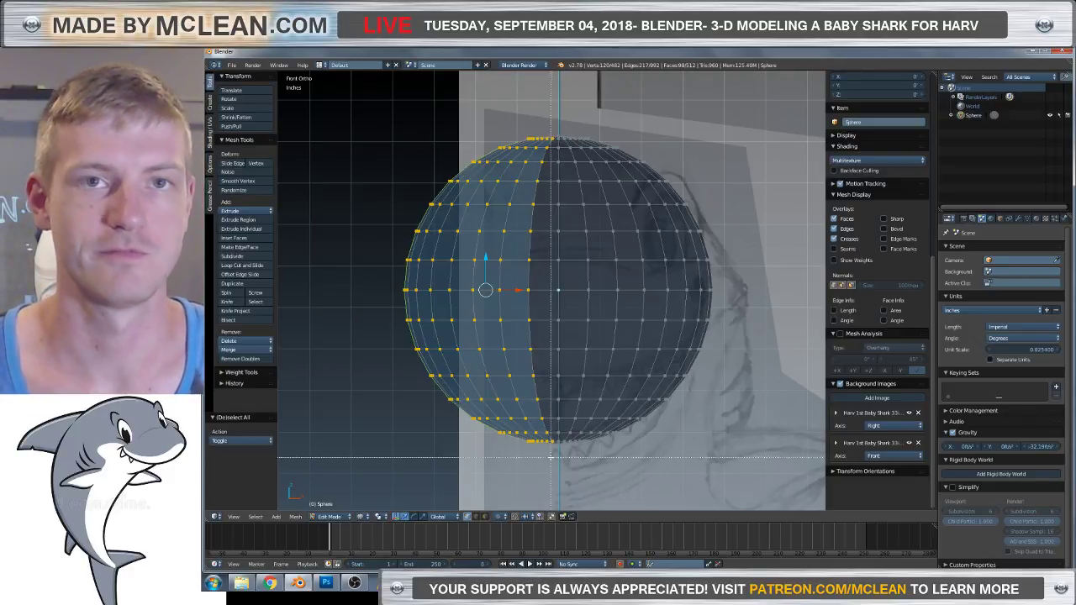
Box-select the left half of the sphere's vertices and check the selection in wireframe.
{"action": "left_click_drag", "start_coordinate": [555, 461], "coordinate": [458, 243]}
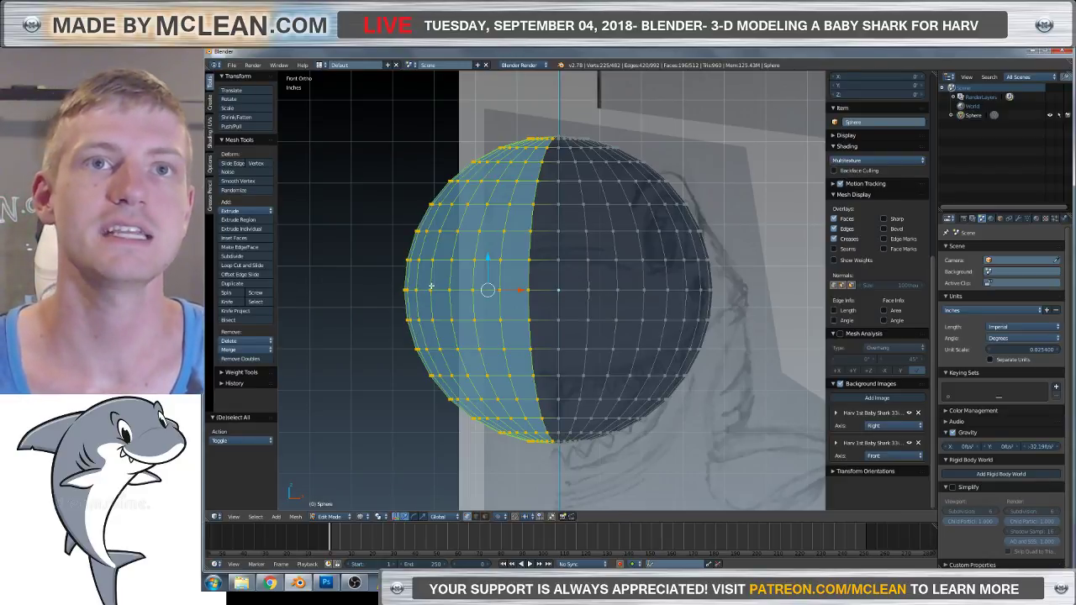
{"action": "key", "text": "z"}
{"action": "mouse_move", "coordinate": [432, 286]}
{"action": "middle_mouse_down"}
{"action": "mouse_move", "coordinate": [474, 252]}
{"action": "mouse_move", "coordinate": [542, 301]}
{"action": "mouse_move", "coordinate": [627, 244]}
{"action": "mouse_move", "coordinate": [629, 188]}
{"action": "mouse_move", "coordinate": [629, 217]}
{"action": "middle_mouse_up"}
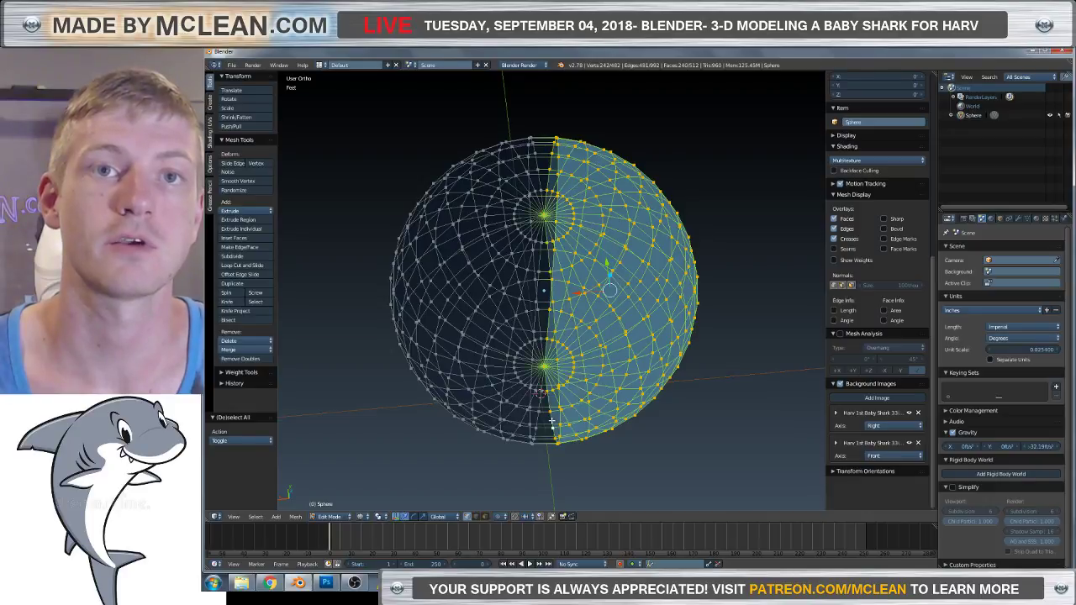
{"action": "middle_click_drag", "start_coordinate": [643, 406], "coordinate": [602, 447]}
{"action": "key", "text": "KP_1"}
{"action": "scroll", "coordinate": [559, 312], "scroll_direction": "up", "scroll_amount": 2}
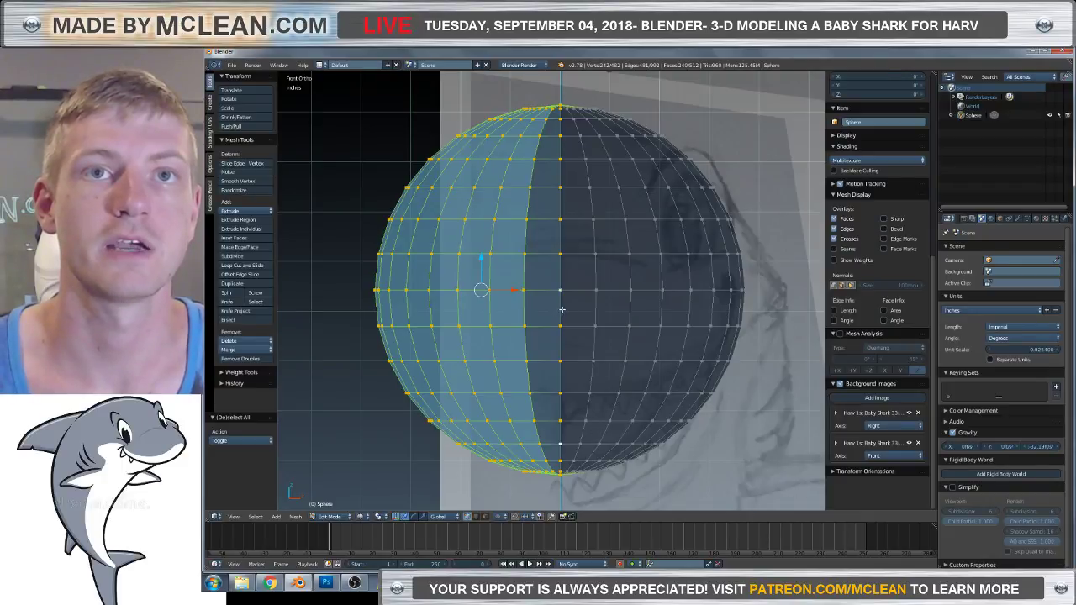
{"action": "middle_click_drag", "start_coordinate": [562, 310], "coordinate": [437, 382]}
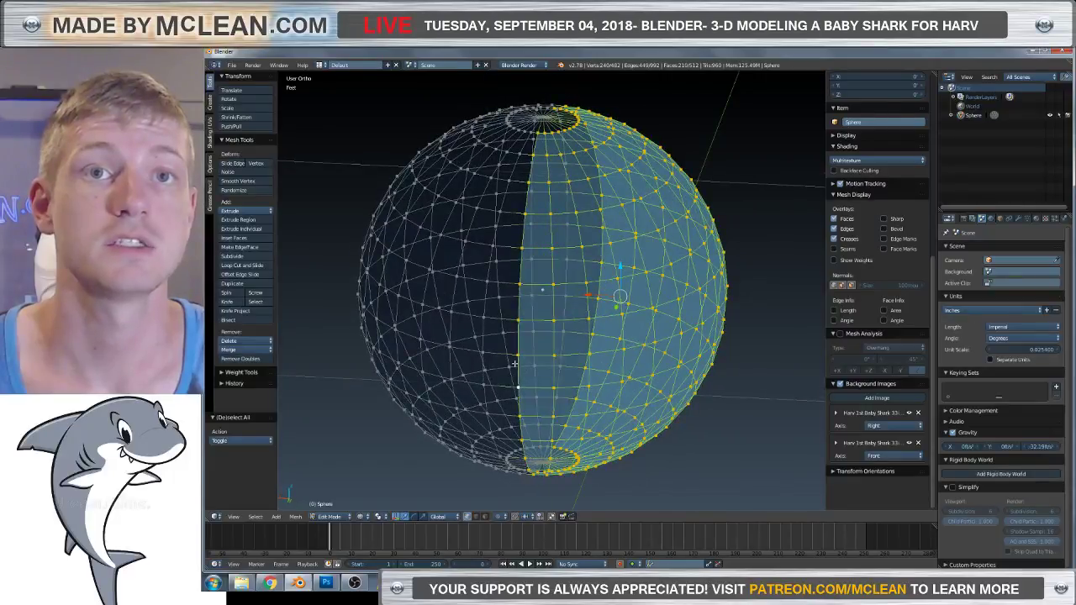
{"action": "middle_click_drag", "start_coordinate": [514, 363], "coordinate": [736, 350]}
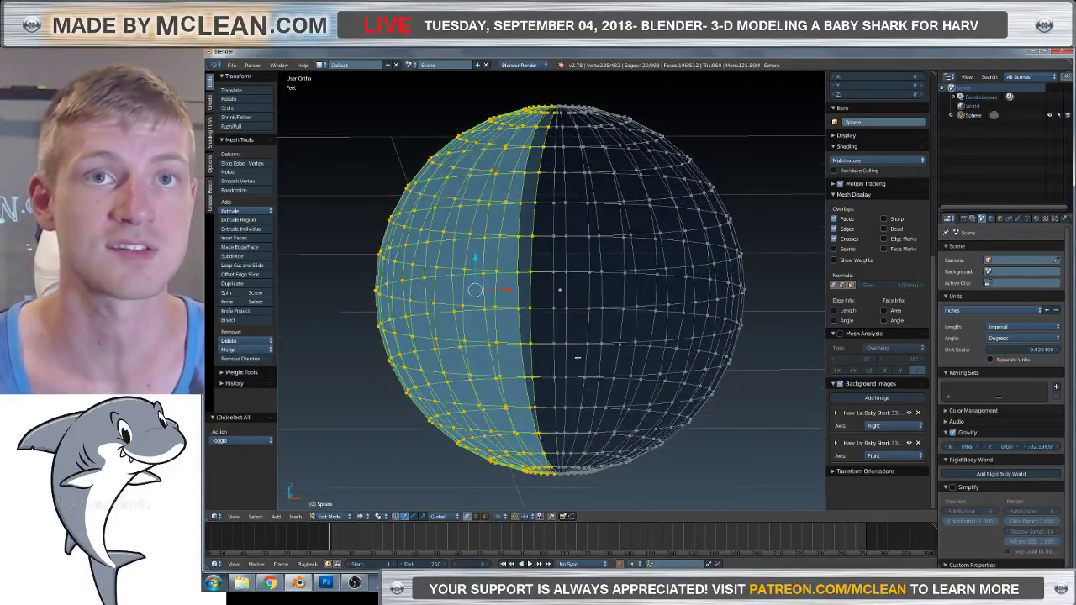
{"action": "middle_click_drag", "start_coordinate": [577, 357], "coordinate": [567, 358]}
Delete the selected vertices, leaving a 257-vertex half-sphere in solid shading.
{"action": "key", "text": "x"}
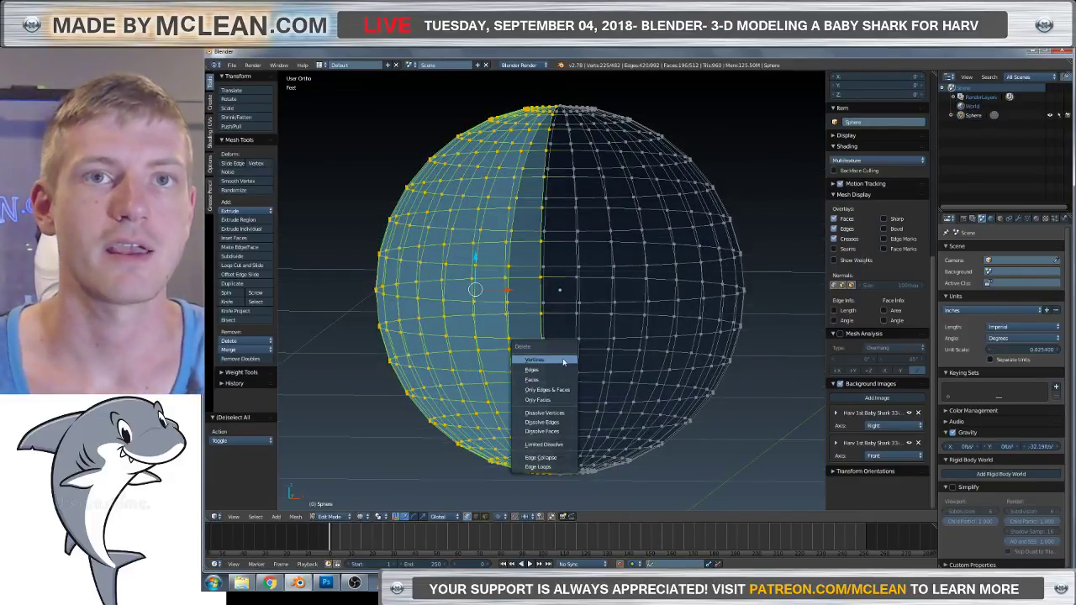
{"action": "left_click", "coordinate": [563, 360]}
{"action": "mouse_move", "coordinate": [563, 361]}
{"action": "middle_mouse_down"}
{"action": "mouse_move", "coordinate": [595, 353]}
{"action": "mouse_move", "coordinate": [585, 350]}
{"action": "mouse_move", "coordinate": [619, 360]}
{"action": "mouse_move", "coordinate": [597, 355]}
{"action": "middle_mouse_up"}
{"action": "key", "text": "z"}
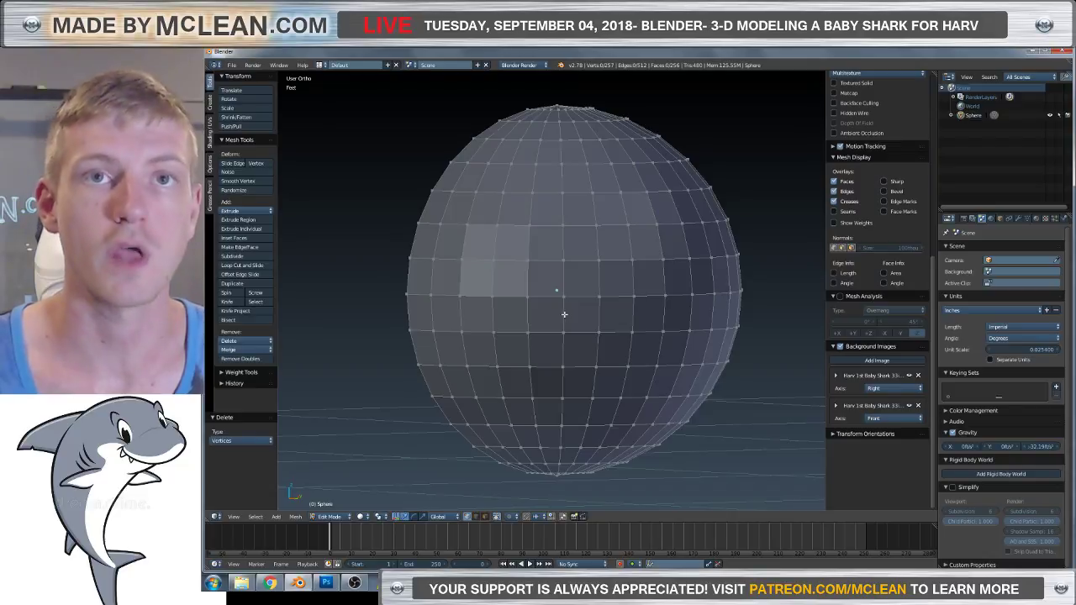
{"action": "right_click", "coordinate": [563, 314], "text": "alt"}
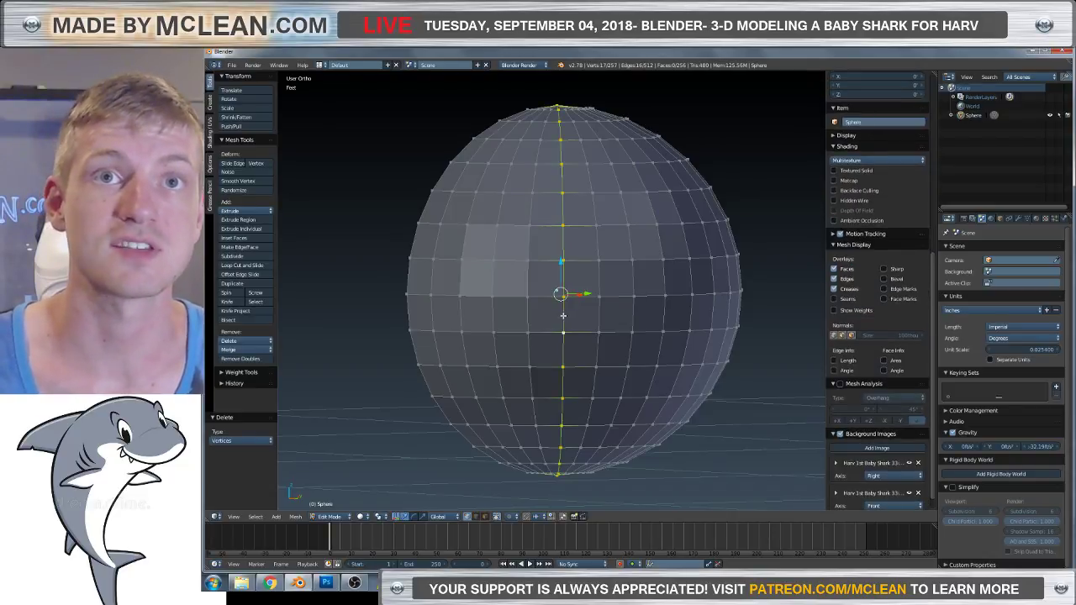
{"action": "right_click", "coordinate": [590, 297], "text": "alt"}
{"action": "right_click", "coordinate": [580, 264], "text": "alt"}
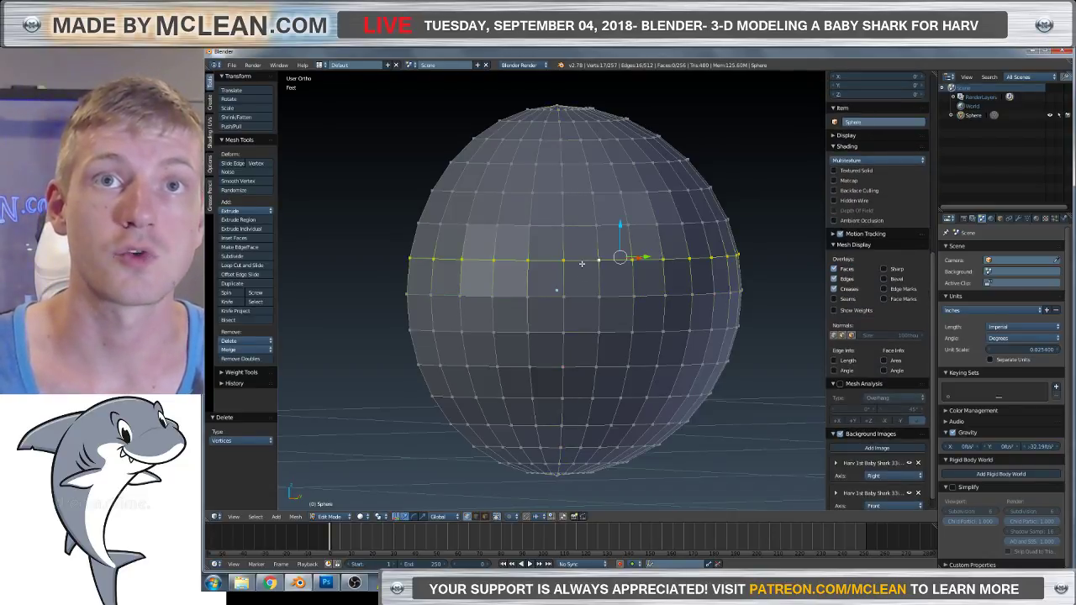
{"action": "right_click", "coordinate": [563, 261], "text": "alt"}
{"action": "right_click", "coordinate": [580, 259], "text": "alt"}
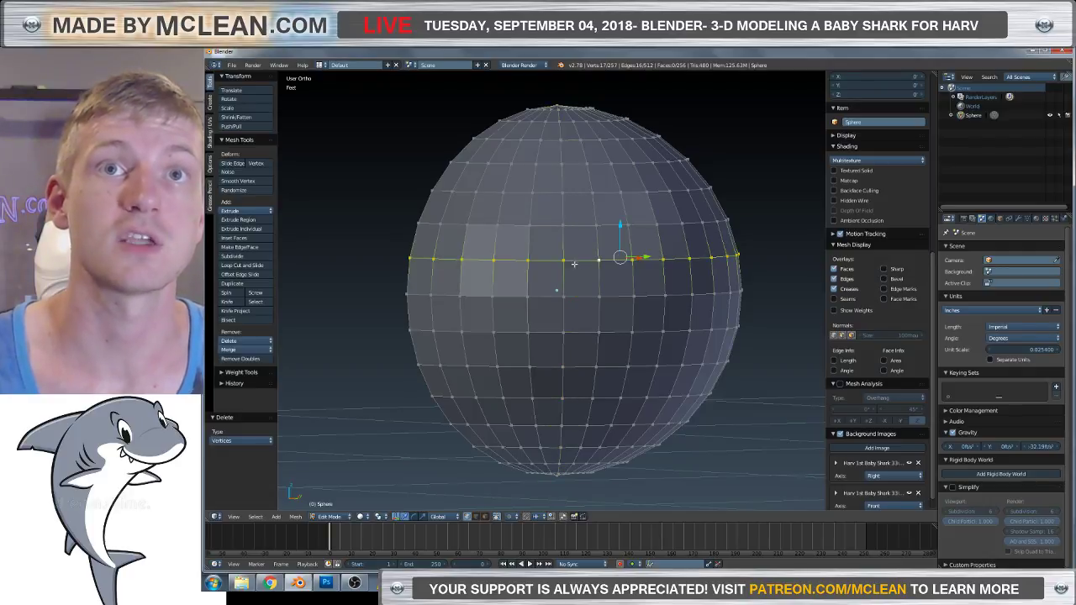
{"action": "right_click", "coordinate": [581, 296], "text": "alt"}
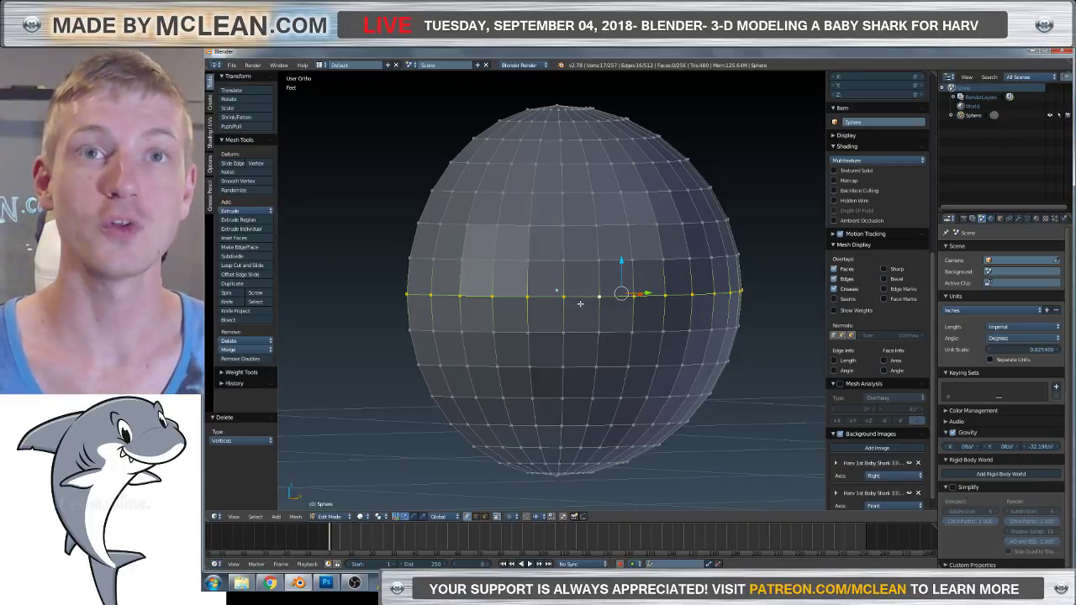
{"action": "right_click", "coordinate": [563, 274], "text": "alt+shift"}
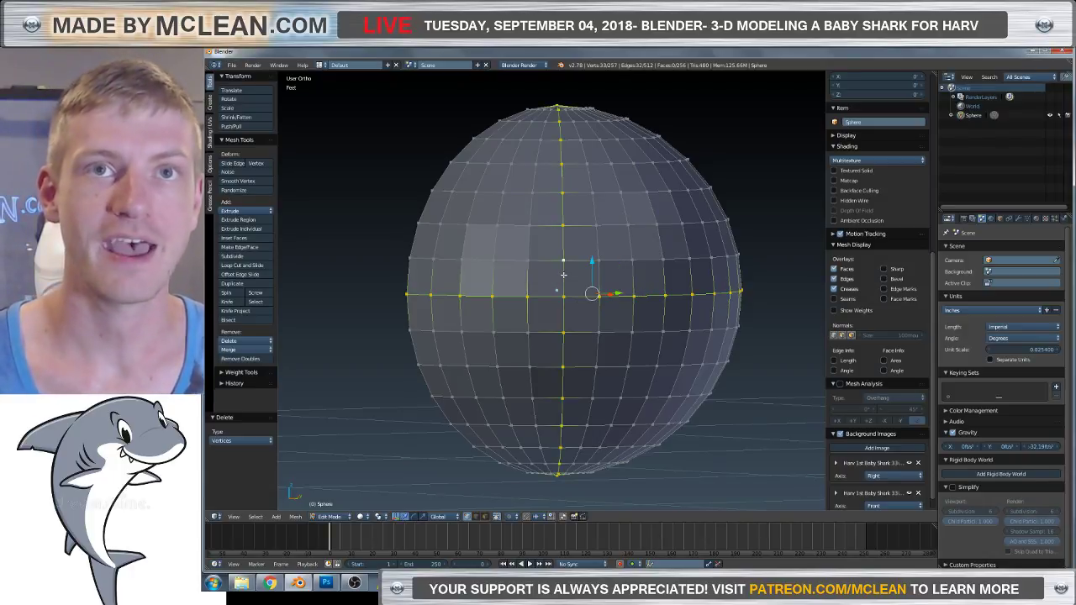
{"action": "right_click", "coordinate": [580, 262], "text": "alt+shift"}
{"action": "right_click", "coordinate": [628, 238], "text": "alt+shift"}
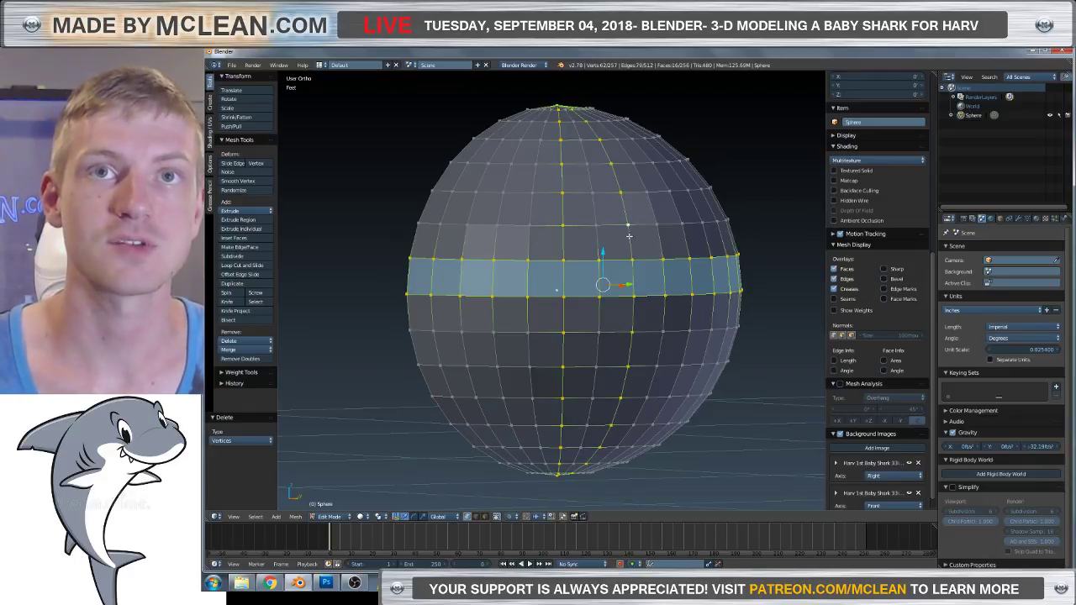
{"action": "right_click", "coordinate": [691, 309], "text": "alt+shift"}
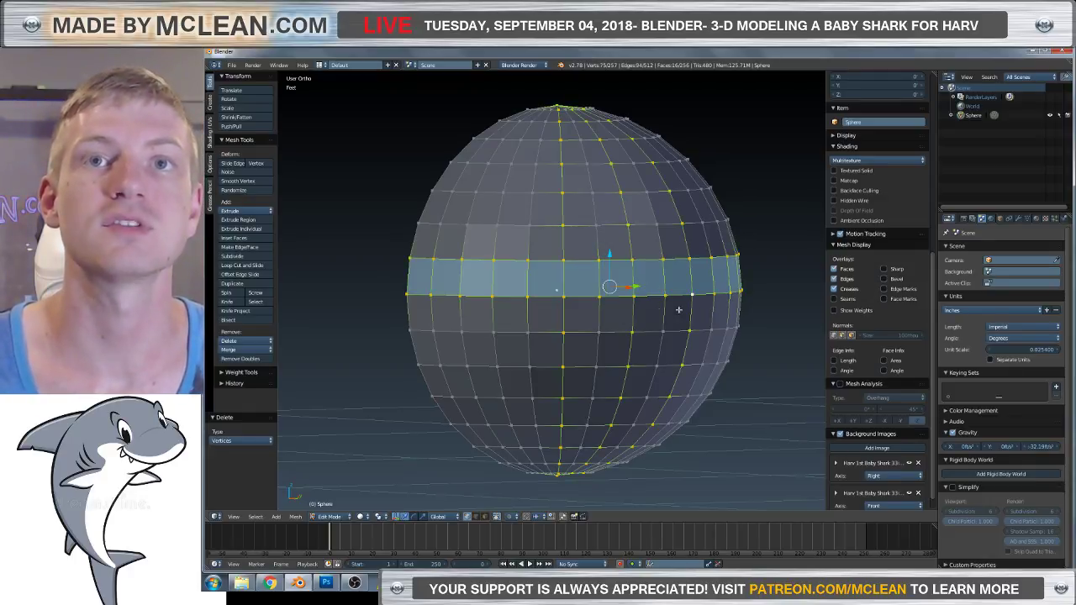
{"action": "right_click", "coordinate": [632, 191], "text": "alt+shift"}
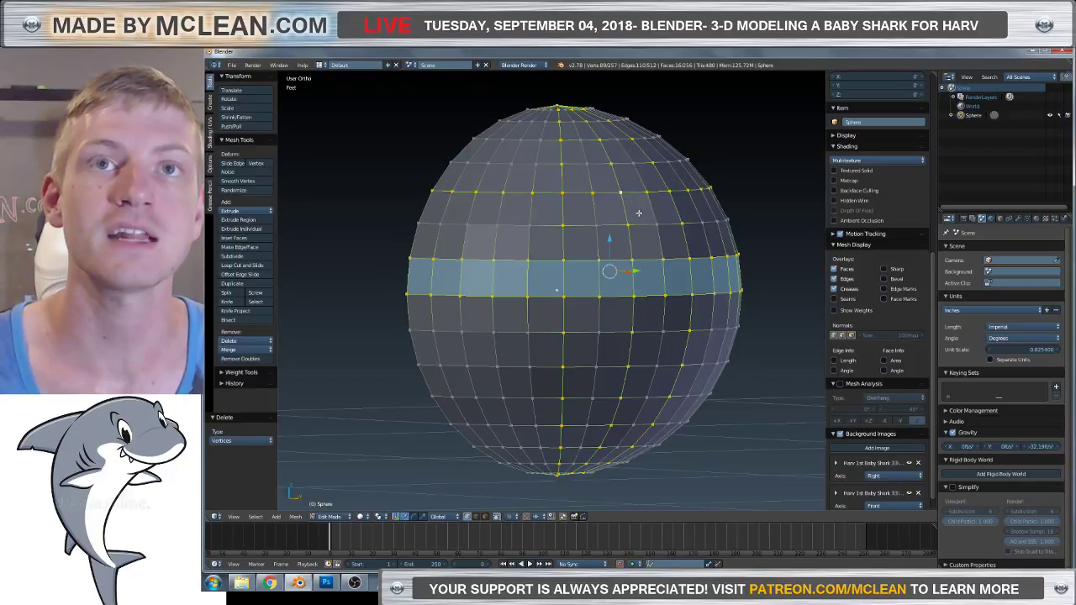
{"action": "right_click", "coordinate": [614, 297], "text": "alt+shift"}
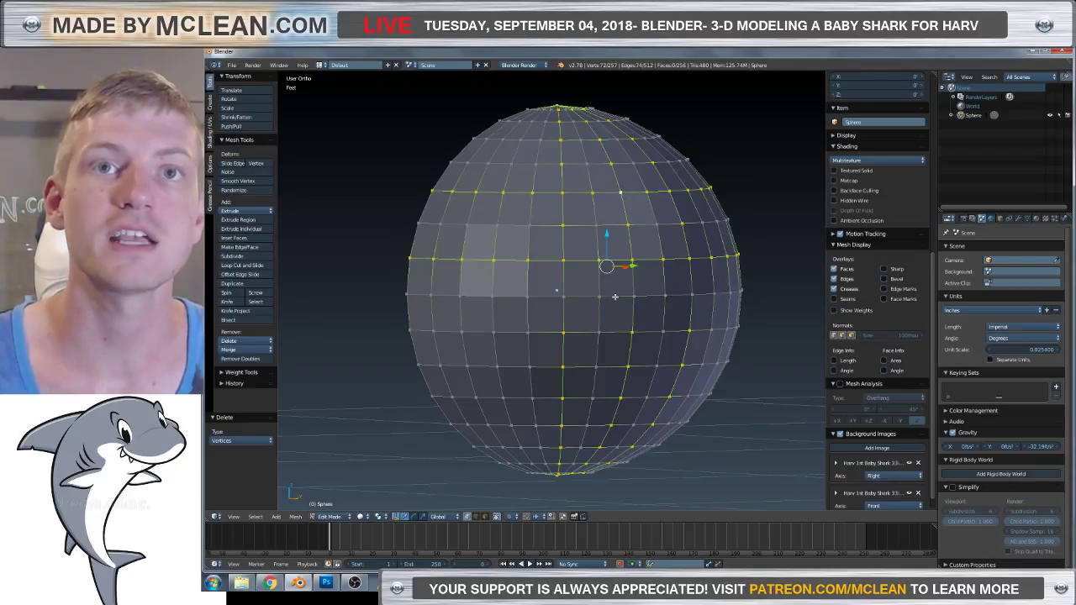
{"action": "right_click", "coordinate": [584, 334], "text": "alt+shift"}
{"action": "right_click", "coordinate": [582, 333], "text": "alt+shift"}
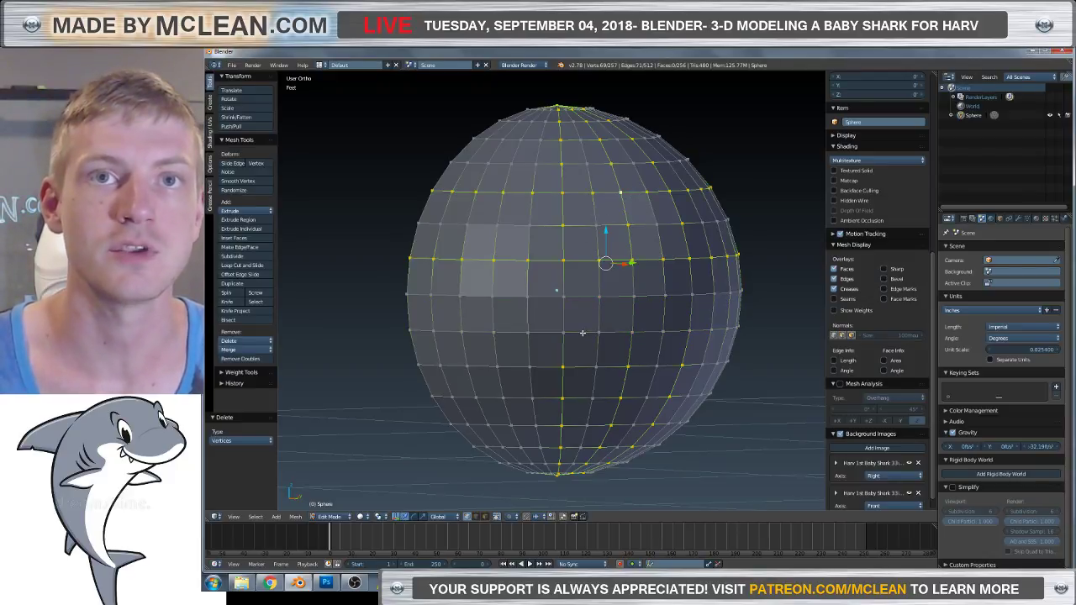
{"action": "right_click", "coordinate": [583, 334], "text": "alt+shift"}
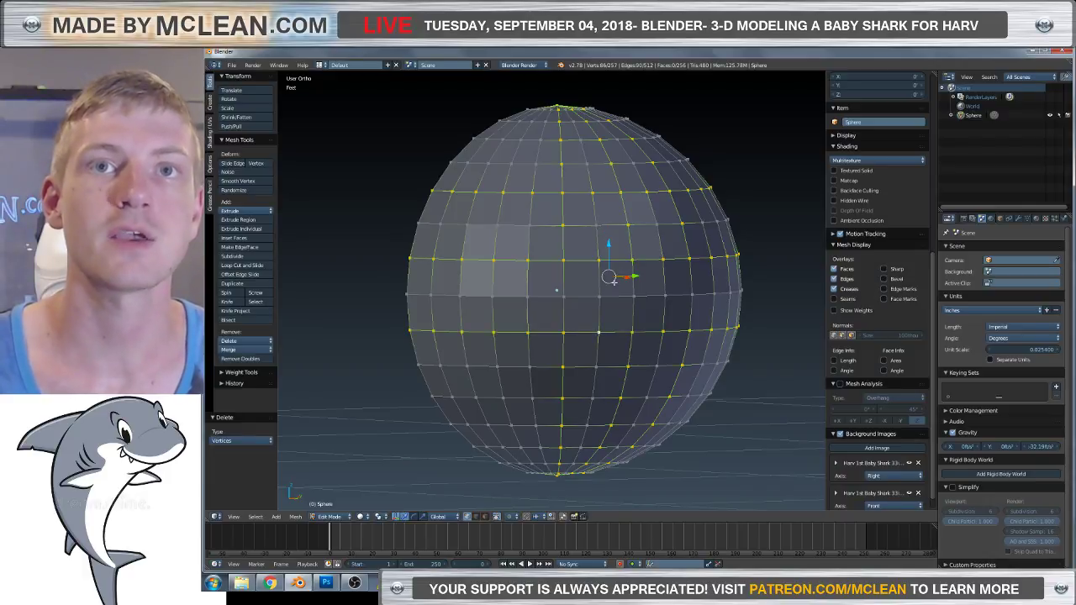
{"action": "right_click", "coordinate": [632, 296], "text": "shift"}
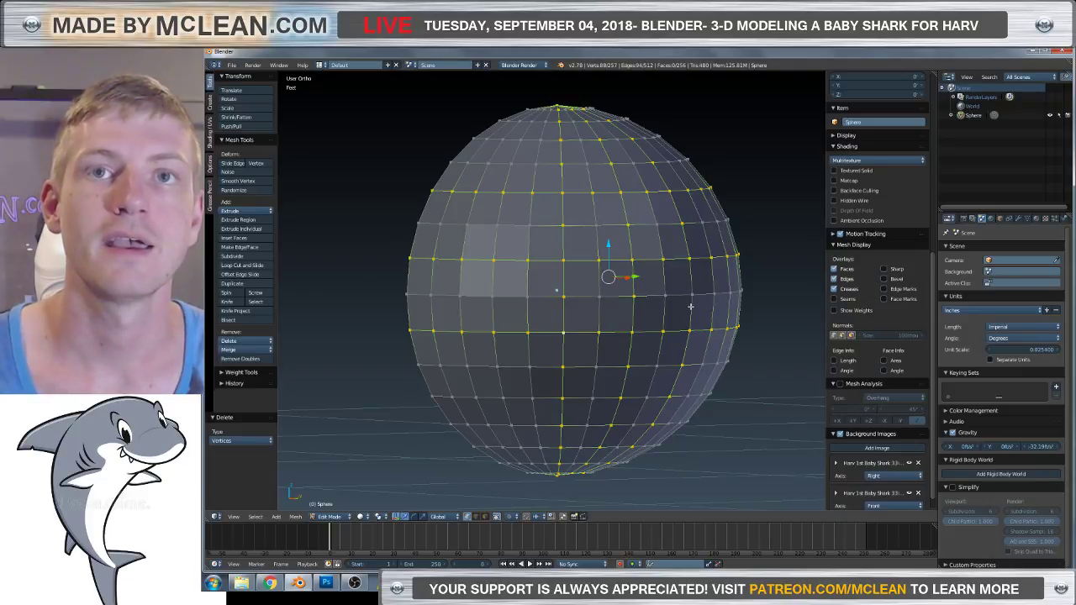
{"action": "key", "text": "s"}
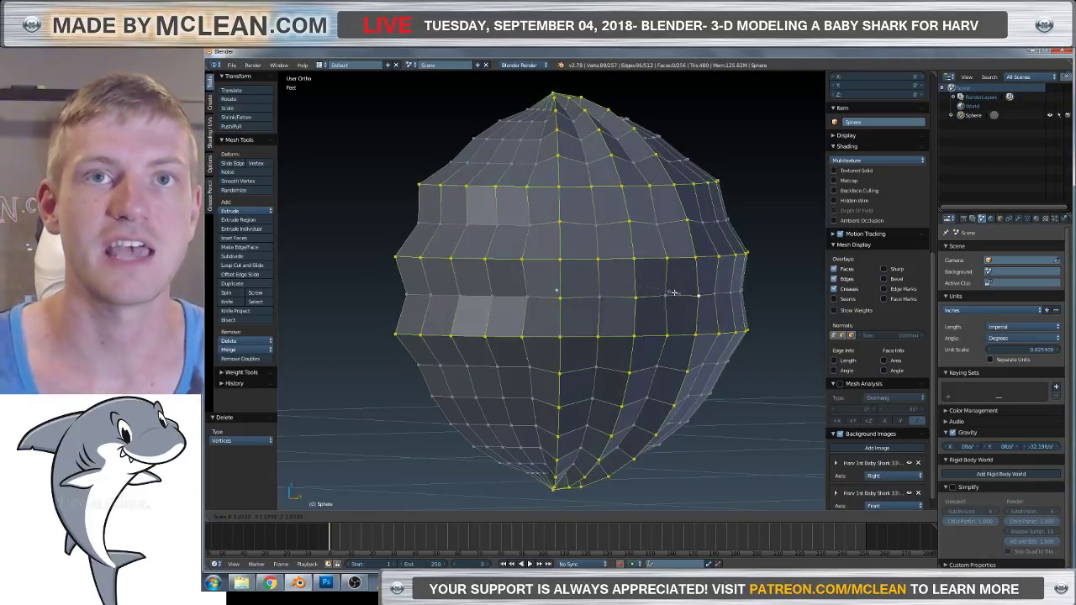
{"action": "left_click", "coordinate": [695, 266]}
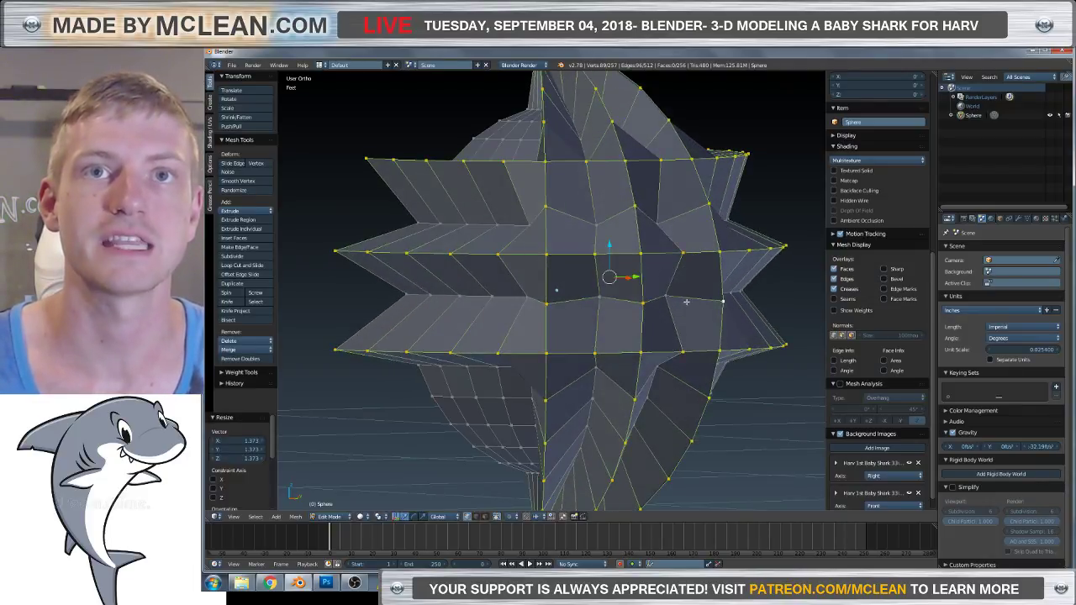
{"action": "scroll", "coordinate": [694, 265], "scroll_direction": "down", "scroll_amount": 5}
{"action": "key", "text": "z"}
{"action": "key", "text": "z"}
{"action": "mouse_move", "coordinate": [690, 329]}
{"action": "middle_mouse_down"}
{"action": "mouse_move", "coordinate": [648, 319]}
{"action": "mouse_move", "coordinate": [661, 305]}
{"action": "mouse_move", "coordinate": [649, 339]}
{"action": "mouse_move", "coordinate": [674, 353]}
{"action": "mouse_move", "coordinate": [680, 345]}
{"action": "middle_mouse_up"}
{"action": "scroll", "coordinate": [661, 305], "scroll_direction": "up", "scroll_amount": 4}
{"action": "key", "text": "ctrl+z"}
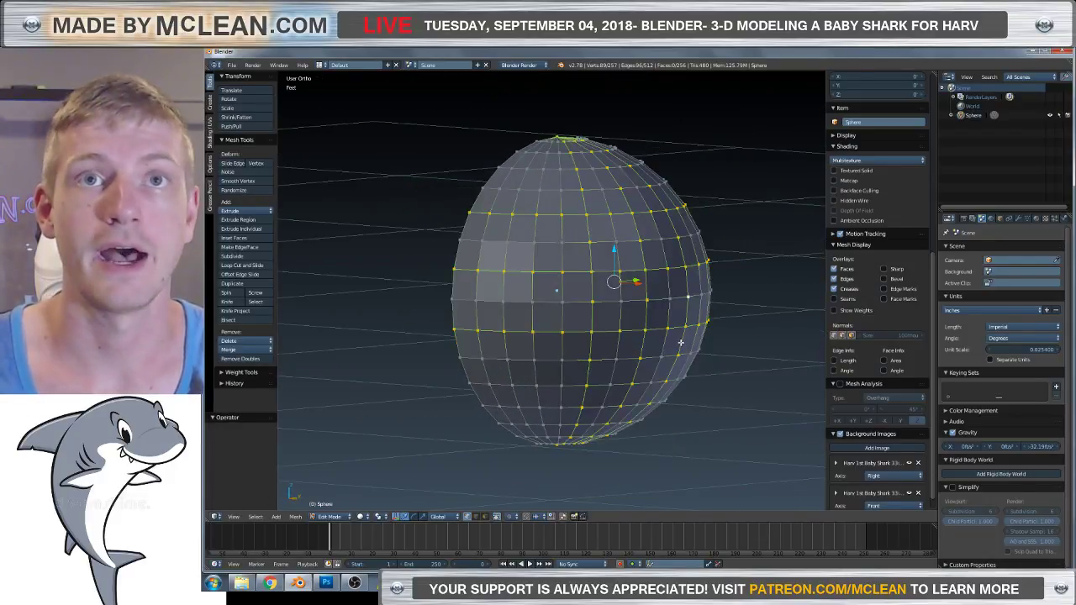
{"action": "scroll", "coordinate": [681, 342], "scroll_direction": "up", "scroll_amount": 5}
{"action": "key", "text": "a"}
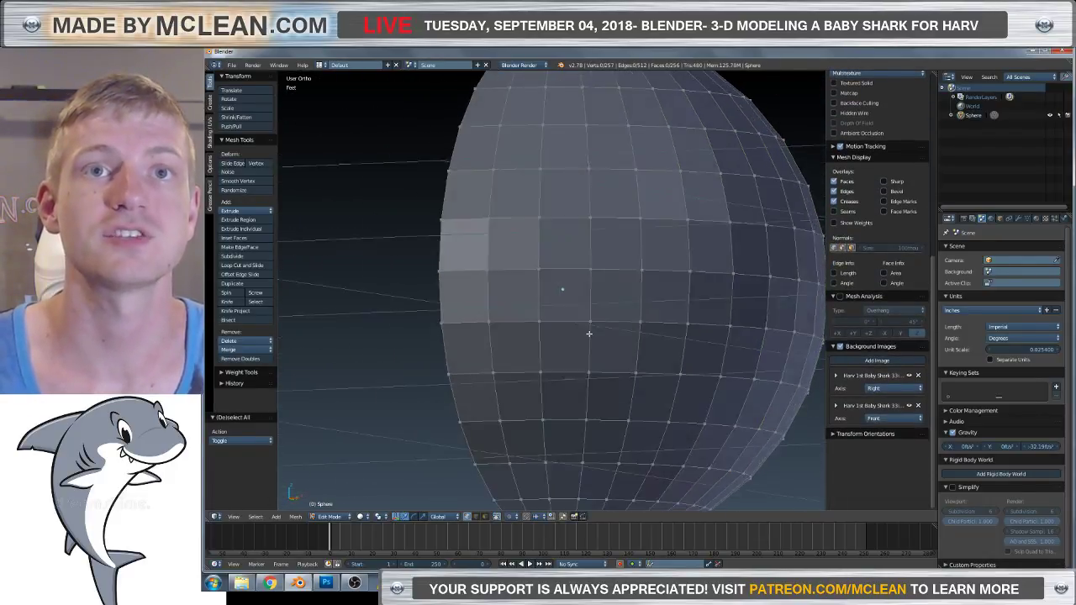
Box-select the half-dome's lower half in Front view and delete it, leaving a 137-vertex quarter-sphere.
{"action": "middle_click_drag", "start_coordinate": [588, 334], "coordinate": [643, 354]}
{"action": "scroll", "coordinate": [608, 301], "scroll_direction": "down", "scroll_amount": 3}
{"action": "key", "text": "a"}
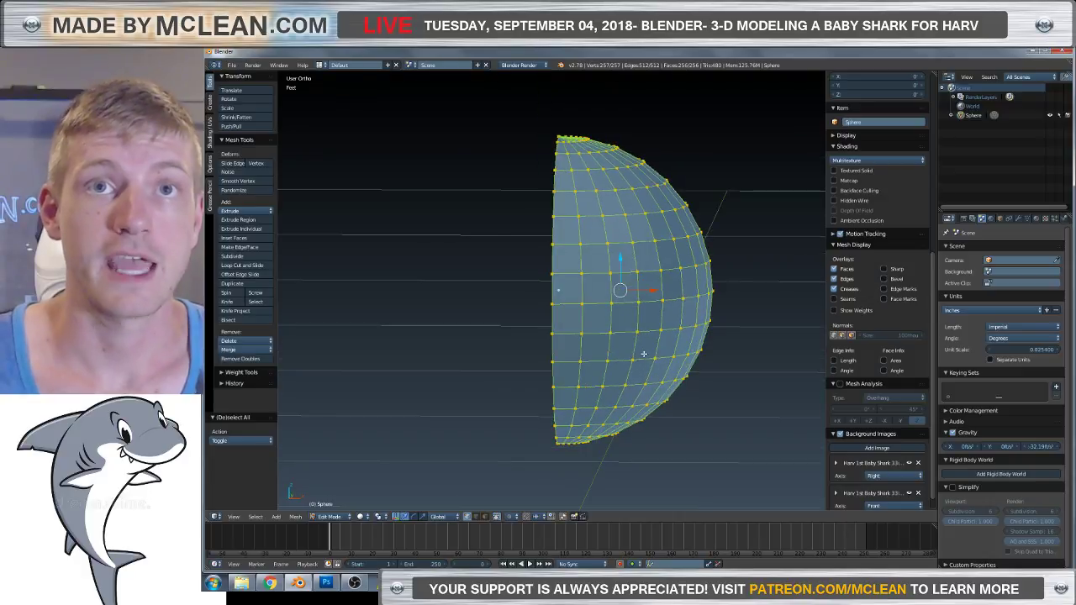
{"action": "key", "text": "KP_1"}
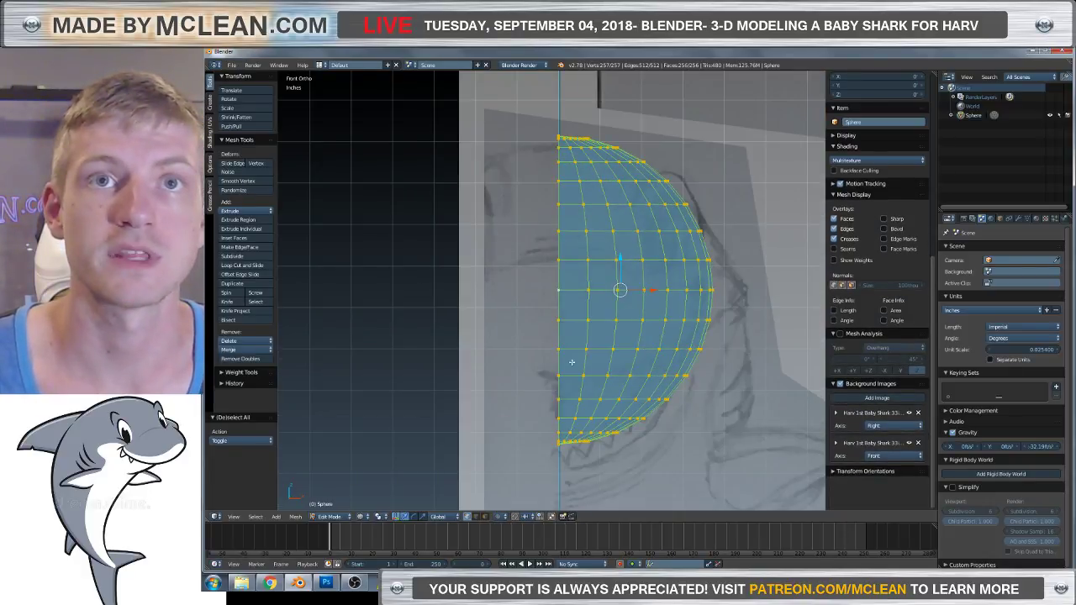
{"action": "key", "text": "a"}
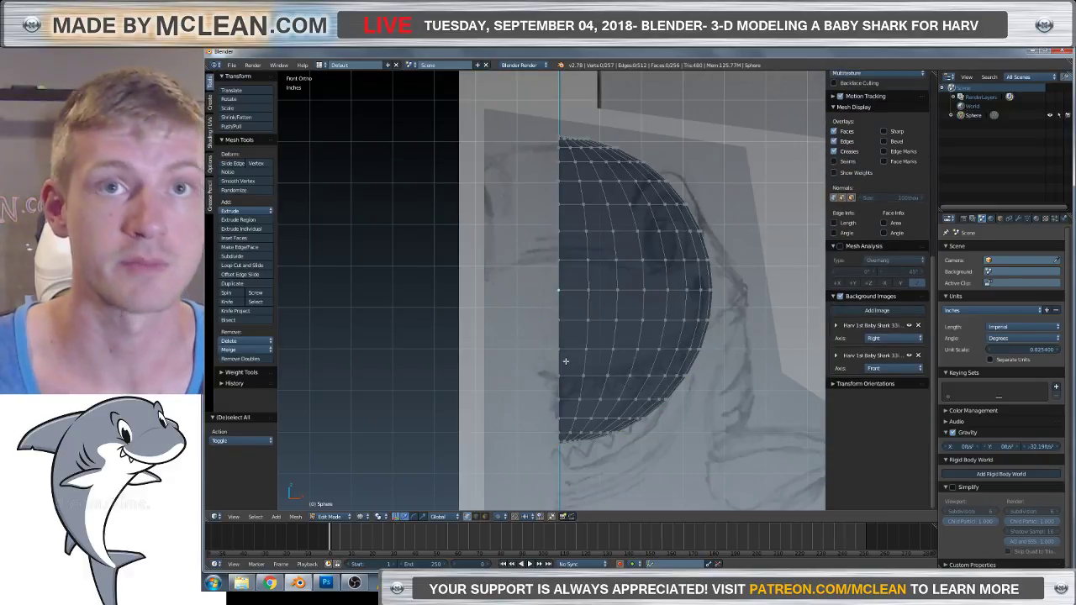
{"action": "key", "text": "b"}
{"action": "left_click_drag", "start_coordinate": [548, 456], "coordinate": [754, 314]}
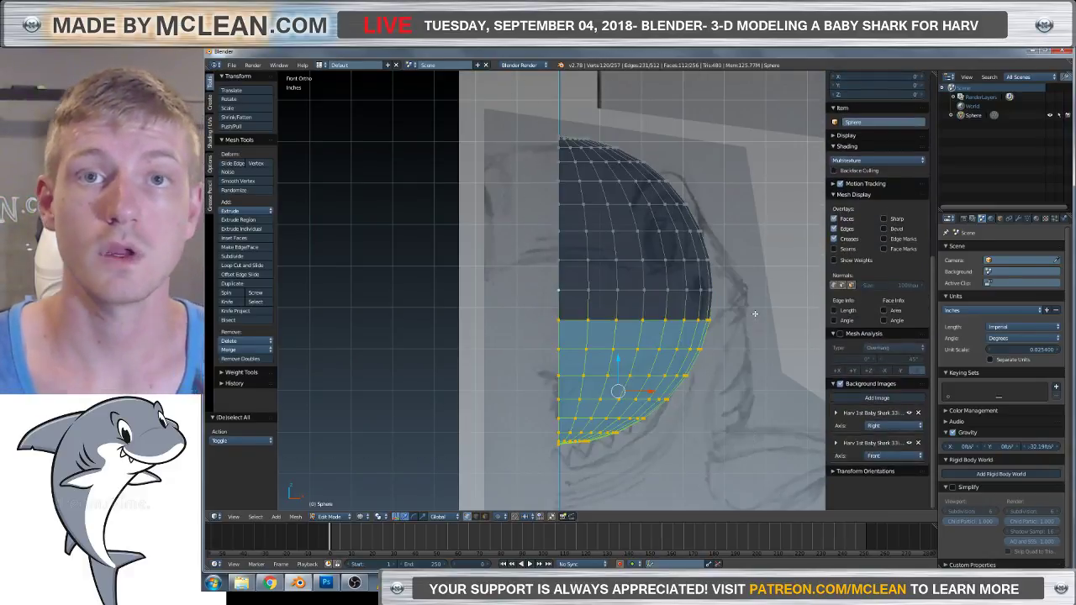
{"action": "key", "text": "x"}
{"action": "left_click", "coordinate": [743, 325]}
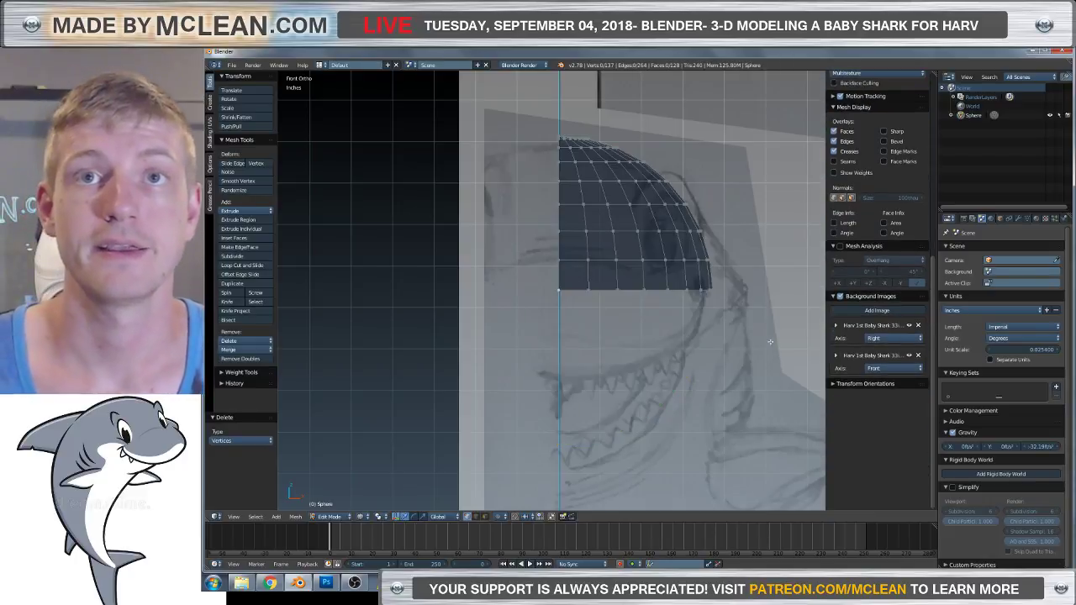
{"action": "mouse_move", "coordinate": [760, 307]}
{"action": "middle_mouse_down"}
{"action": "mouse_move", "coordinate": [737, 334]}
{"action": "mouse_move", "coordinate": [651, 353]}
{"action": "mouse_move", "coordinate": [767, 320]}
{"action": "middle_mouse_up"}
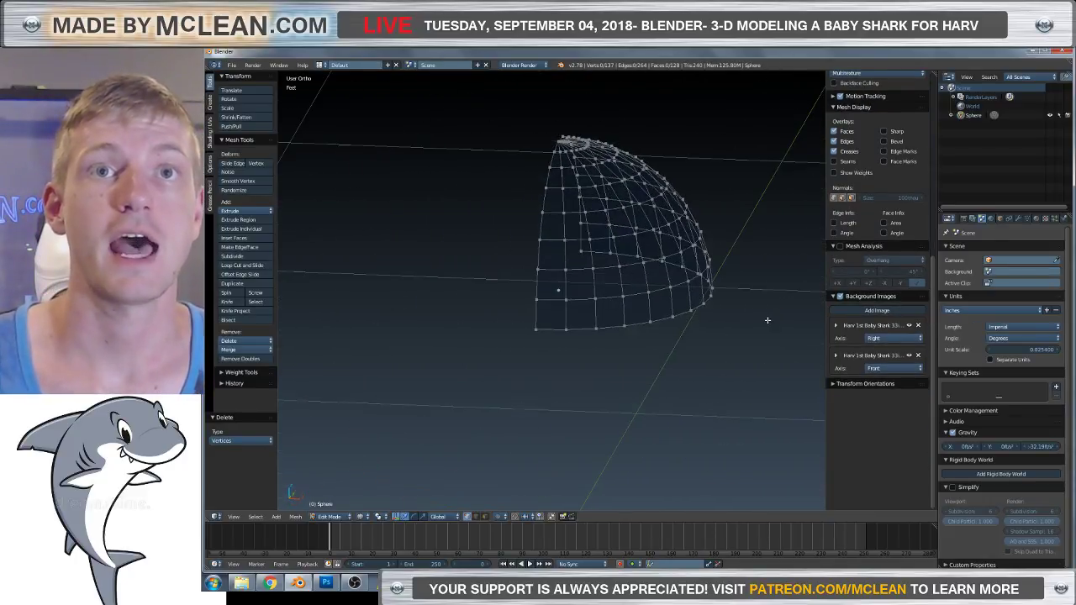
Add an X-axis Mirror modifier so the quarter-sphere appears as a full solid dome.
{"action": "left_click", "coordinate": [1019, 218]}
{"action": "left_click", "coordinate": [990, 249]}
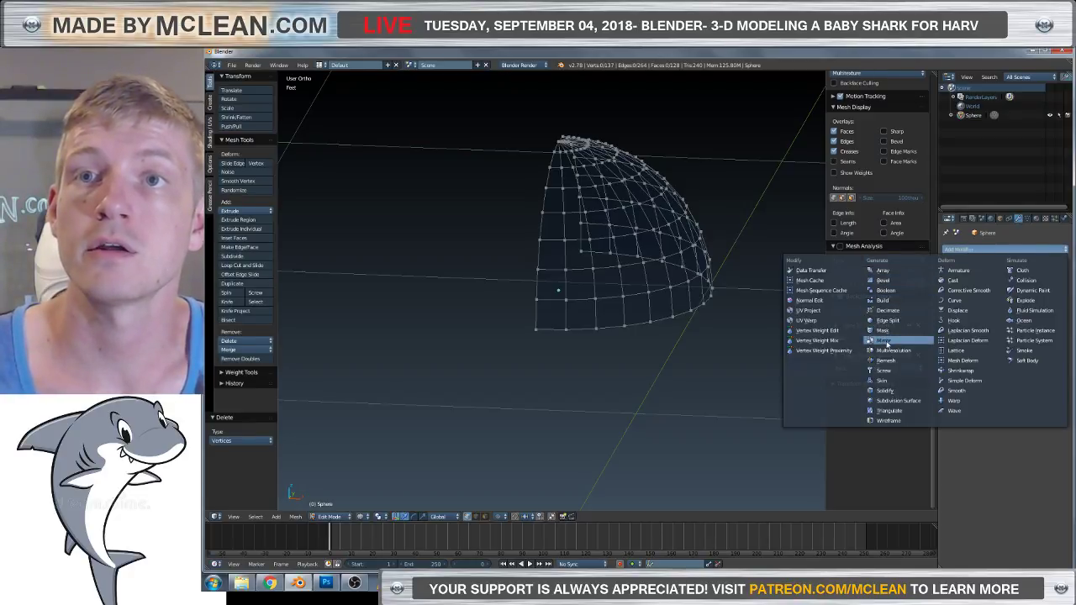
{"action": "left_click", "coordinate": [886, 340]}
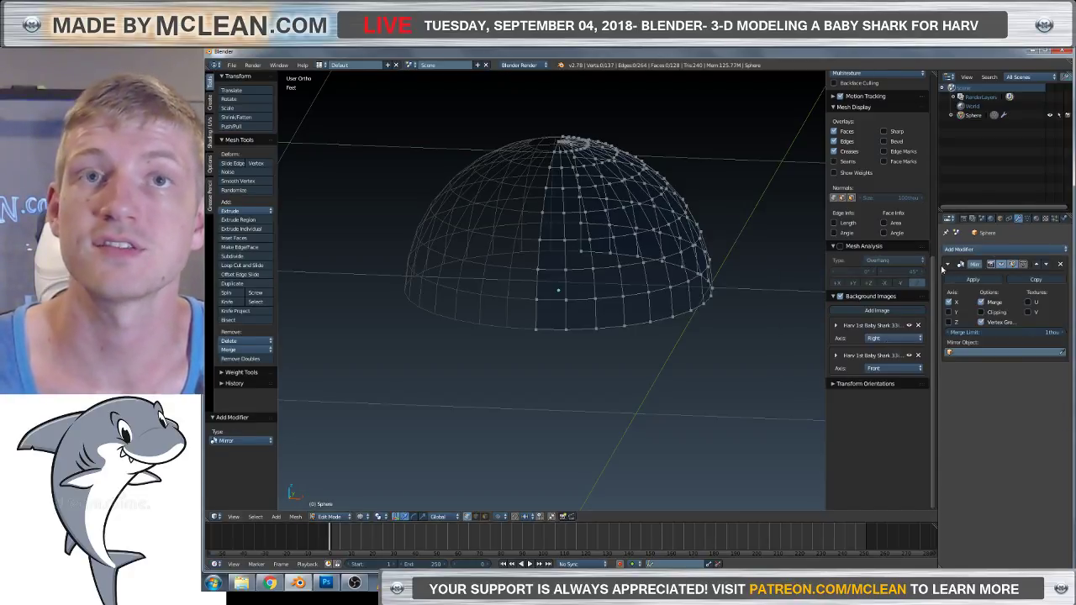
{"action": "key", "text": "z"}
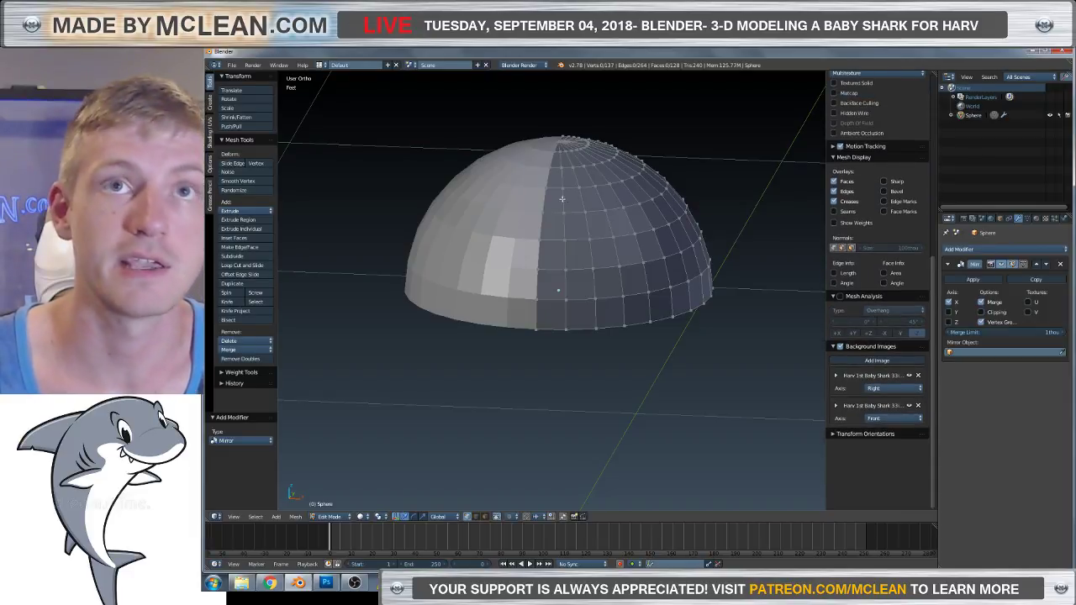
{"action": "middle_click_drag", "start_coordinate": [548, 229], "coordinate": [522, 225]}
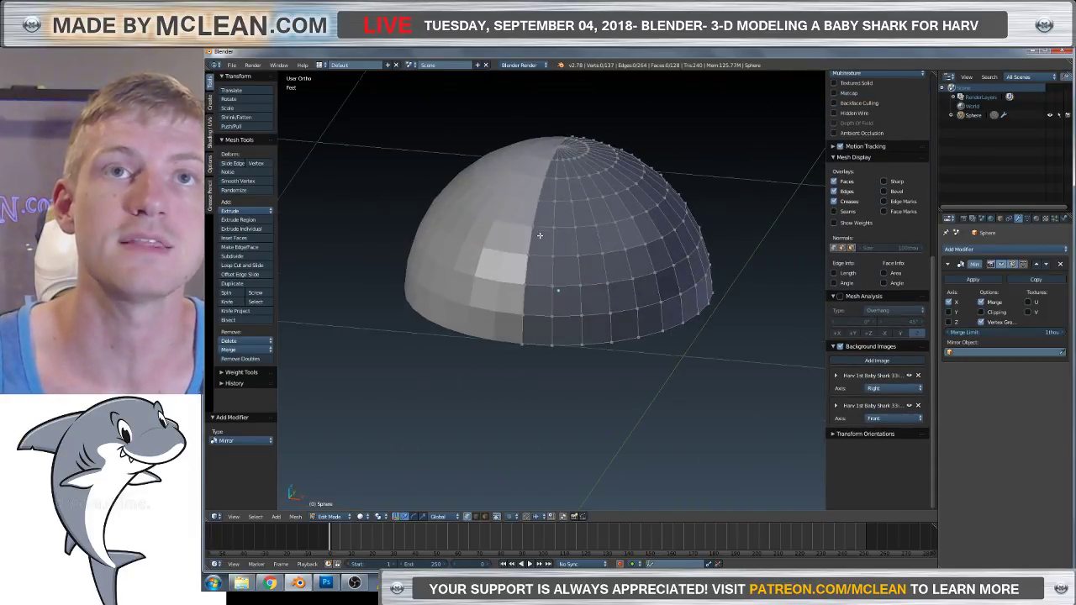
{"action": "scroll", "coordinate": [519, 225], "scroll_direction": "up", "scroll_amount": 5}
{"action": "scroll", "coordinate": [519, 225], "scroll_direction": "down", "scroll_amount": 6}
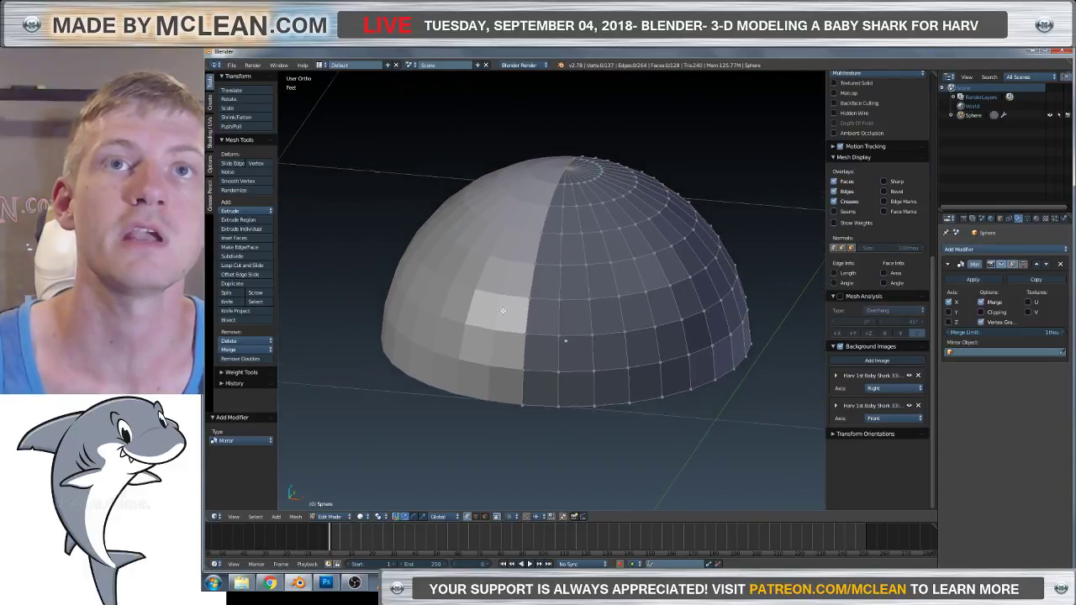
{"action": "middle_click_drag", "start_coordinate": [499, 323], "coordinate": [515, 274]}
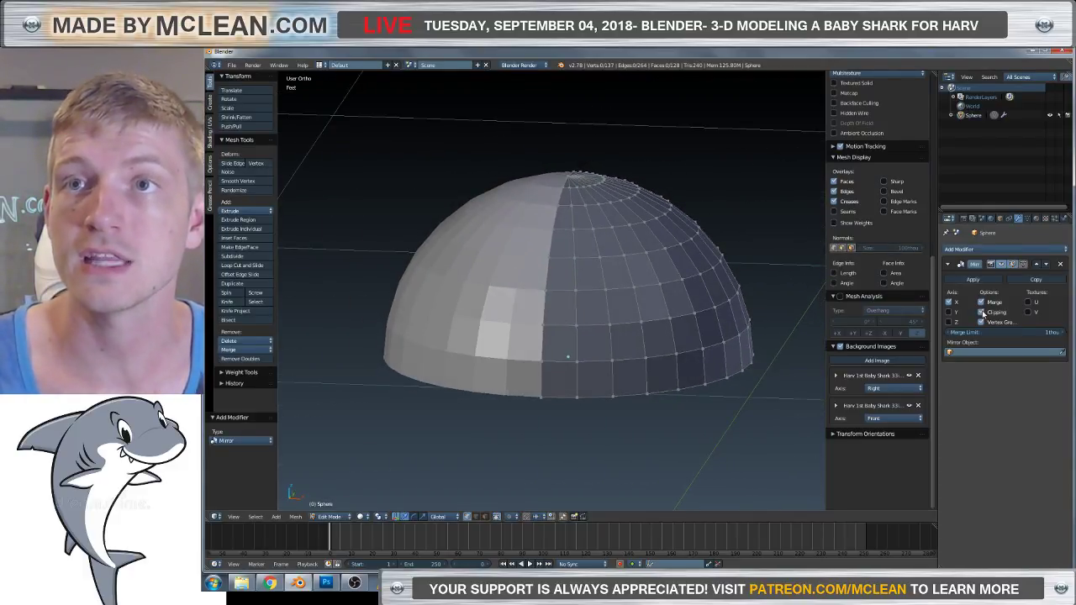
Move a seam vertex to open a gap, then fill it between two vertices.
{"action": "right_click", "coordinate": [544, 325]}
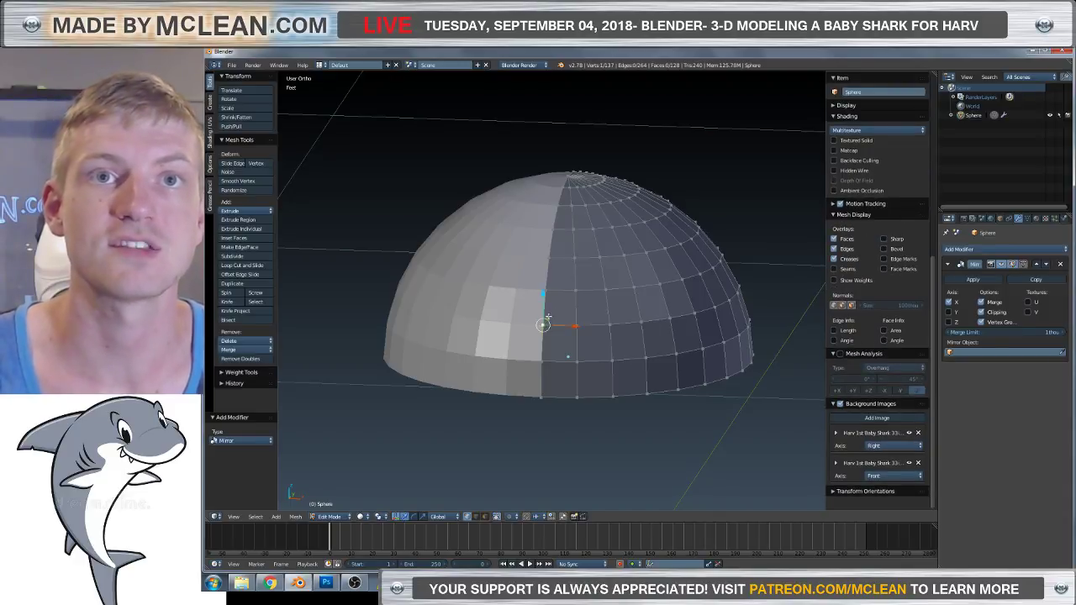
{"action": "key", "text": "g"}
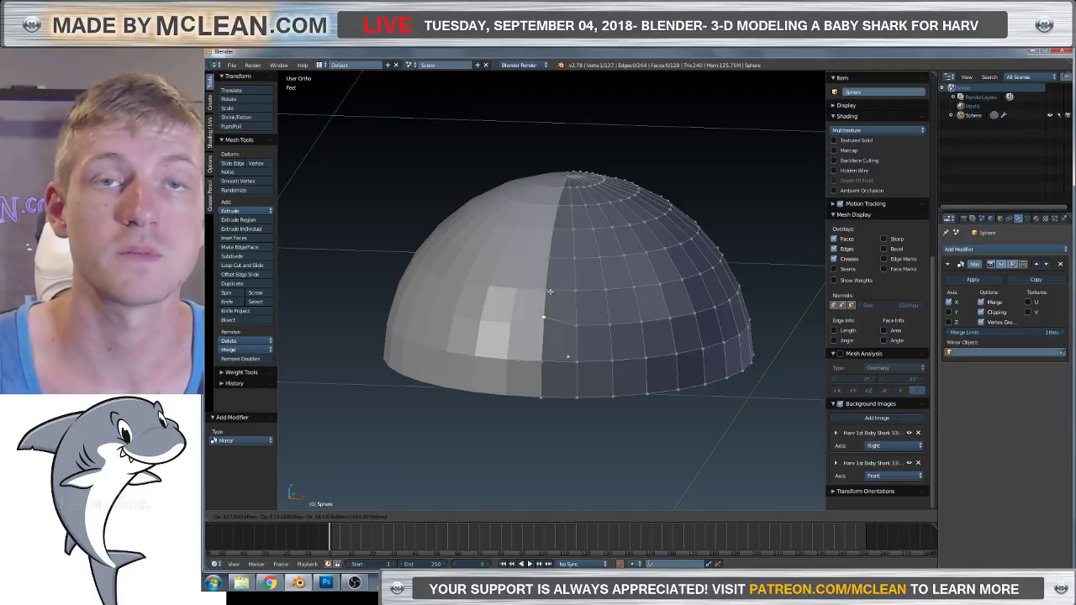
{"action": "key", "text": "Escape"}
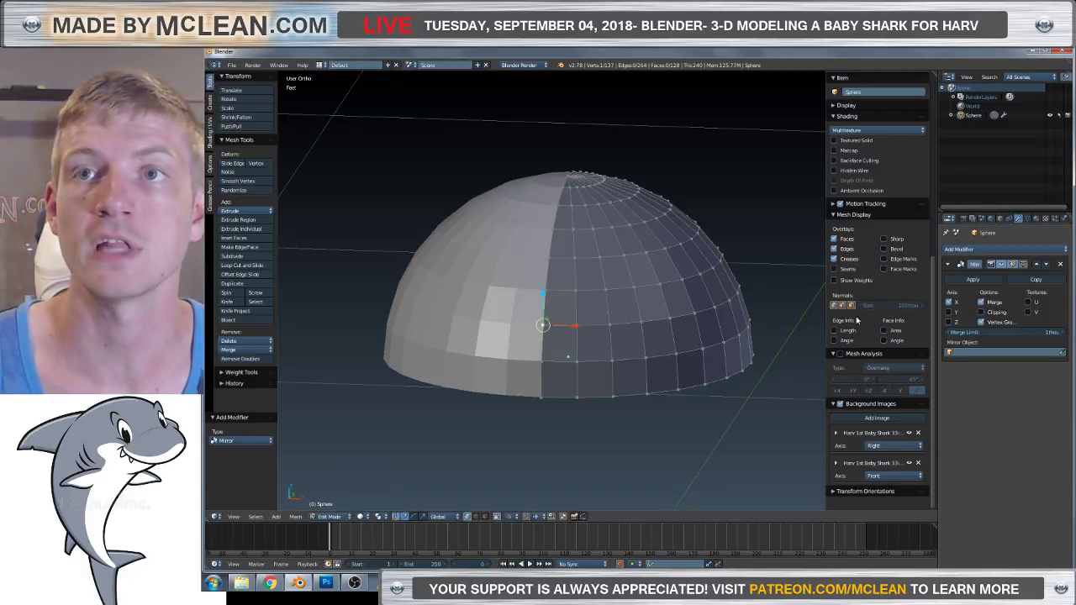
{"action": "key", "text": "g"}
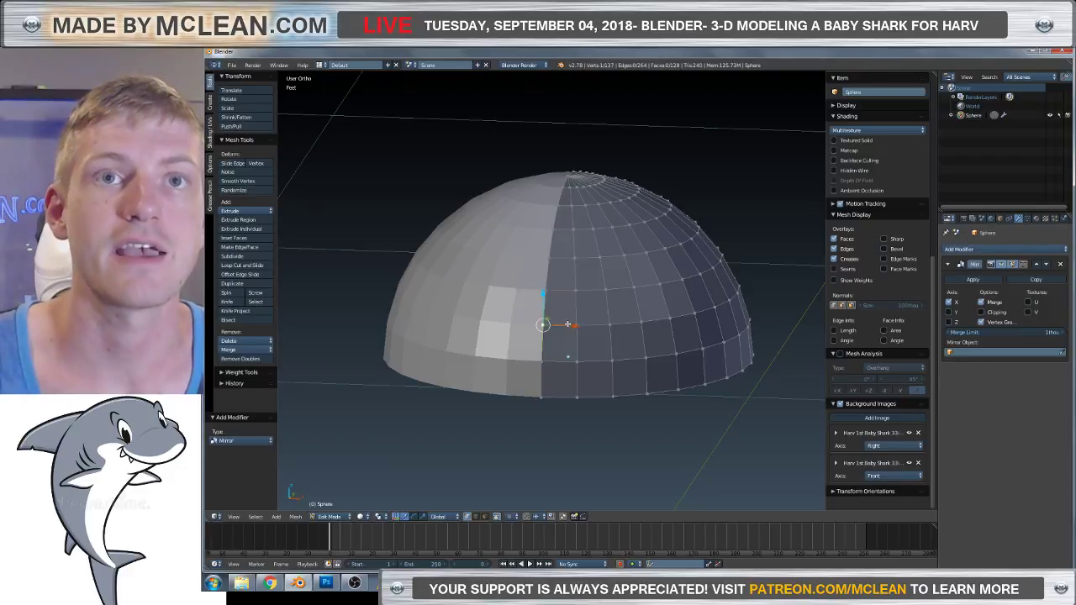
{"action": "left_click", "coordinate": [585, 323]}
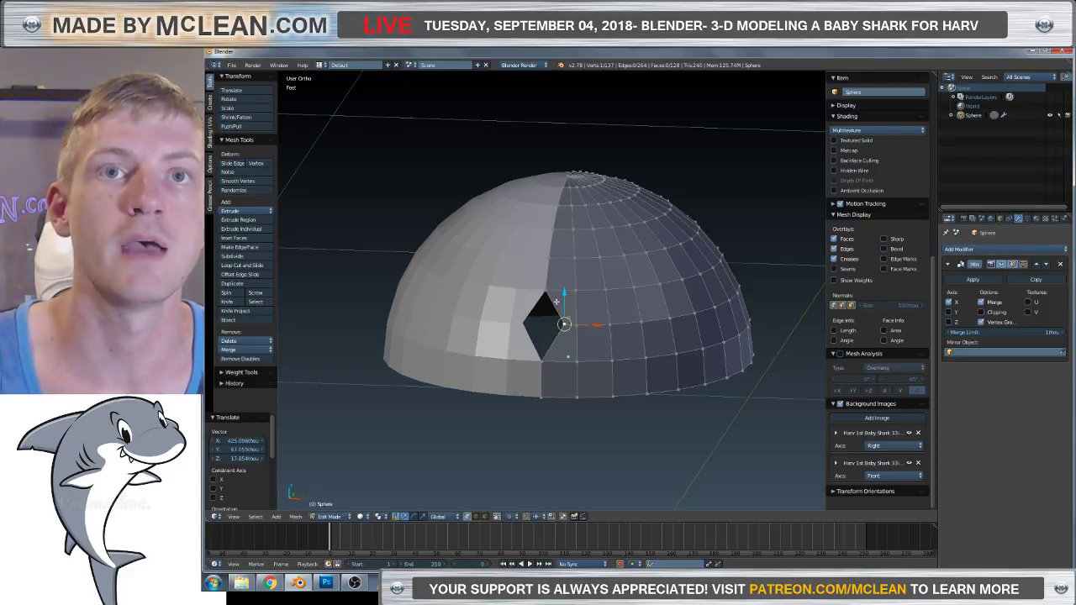
{"action": "right_click", "coordinate": [555, 304]}
{"action": "right_click", "coordinate": [546, 359], "text": "shift"}
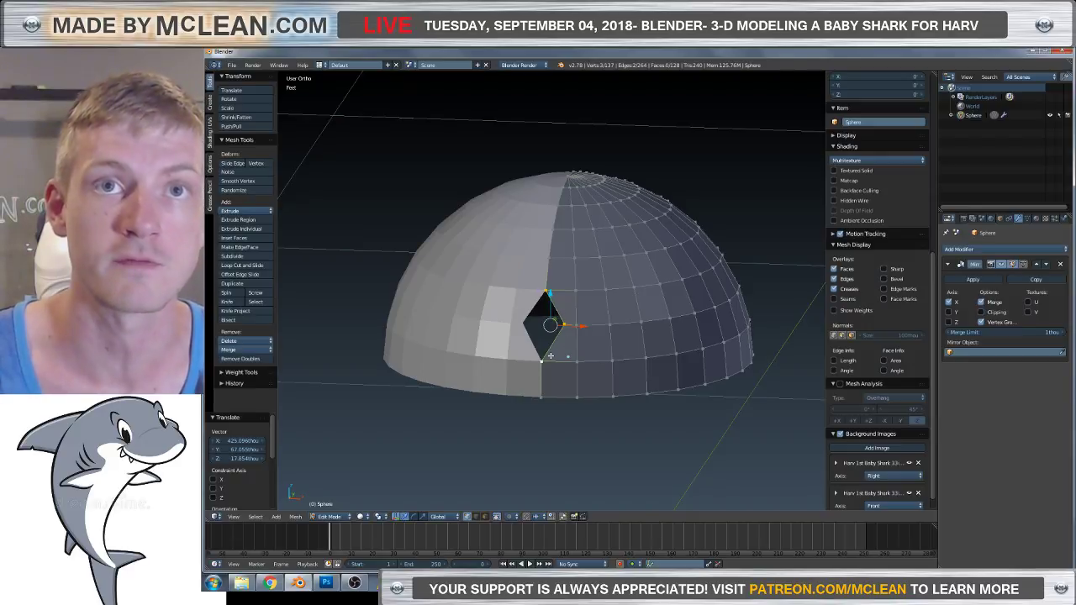
{"action": "key", "text": "f"}
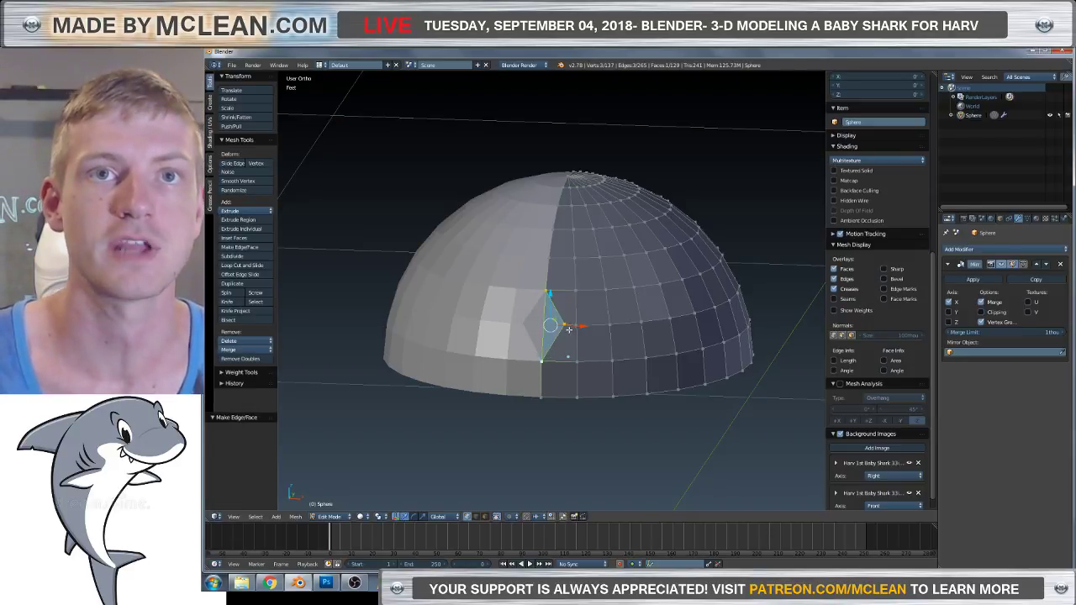
Undo the filled face and the vertex move, restoring the closed dome.
{"action": "middle_click_drag", "start_coordinate": [568, 329], "coordinate": [557, 335]}
{"action": "scroll", "coordinate": [557, 335], "scroll_direction": "up", "scroll_amount": 5}
{"action": "middle_click_drag", "start_coordinate": [480, 374], "coordinate": [481, 357]}
{"action": "key", "text": "ctrl+z"}
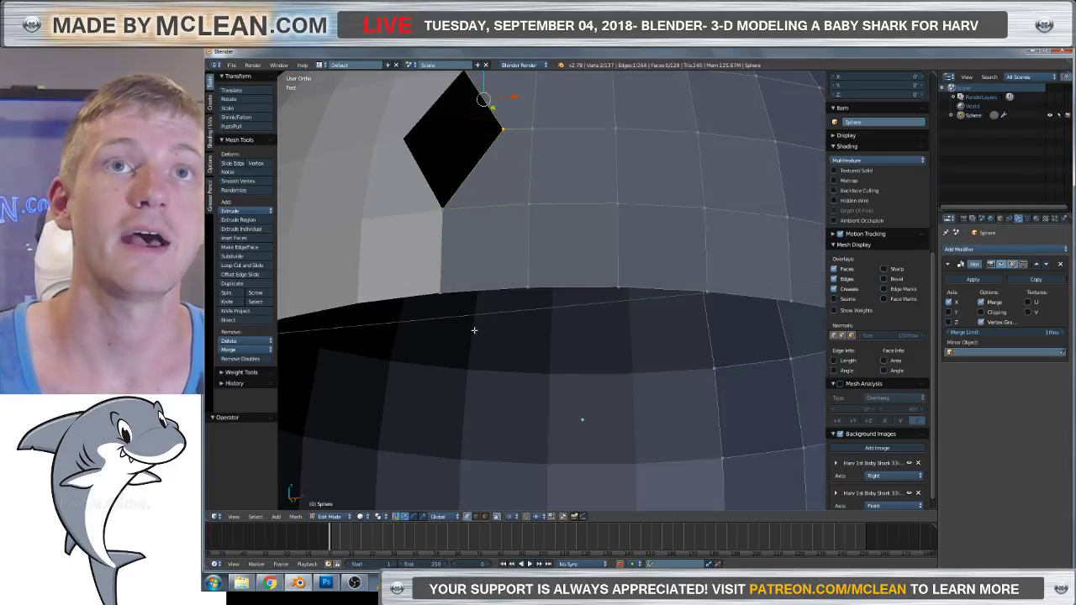
{"action": "key", "text": "ctrl+z"}
View the dome front-on over the front reference sketch.
{"action": "middle_click_drag", "start_coordinate": [484, 272], "coordinate": [493, 341]}
{"action": "scroll", "coordinate": [480, 295], "scroll_direction": "down", "scroll_amount": 4}
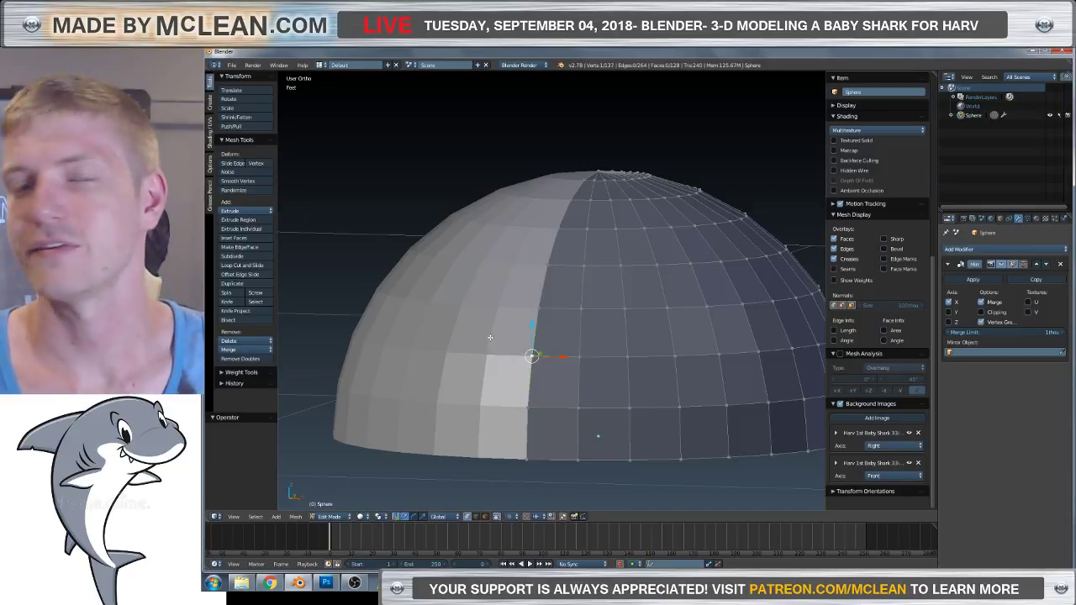
{"action": "middle_click_drag", "start_coordinate": [492, 341], "coordinate": [501, 319]}
{"action": "scroll", "coordinate": [490, 331], "scroll_direction": "down", "scroll_amount": 3}
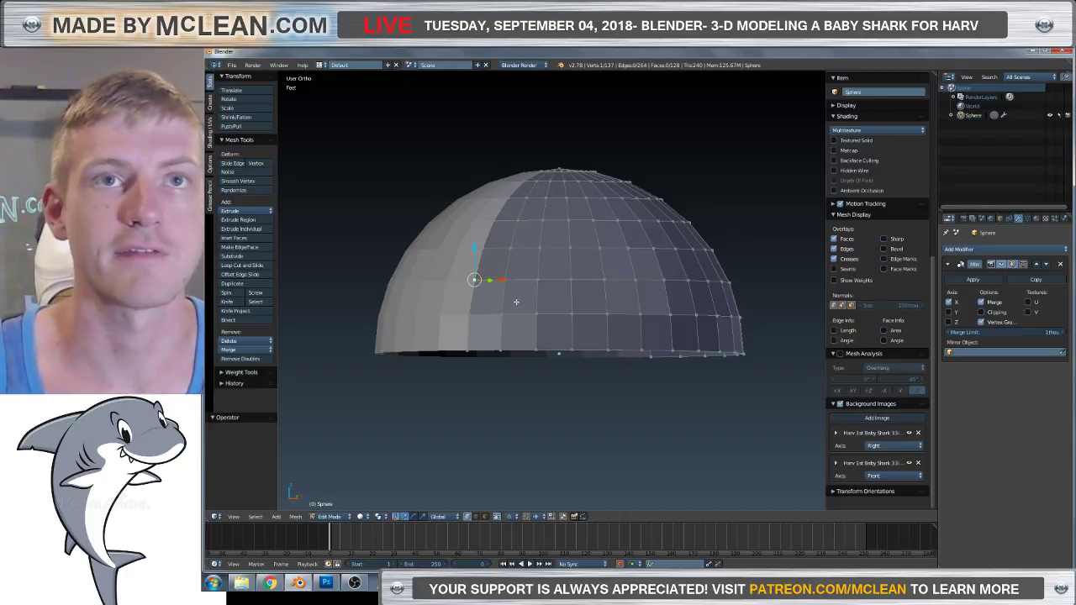
{"action": "key", "text": "KP_1"}
{"action": "scroll", "coordinate": [634, 311], "scroll_direction": "up", "scroll_amount": 1}
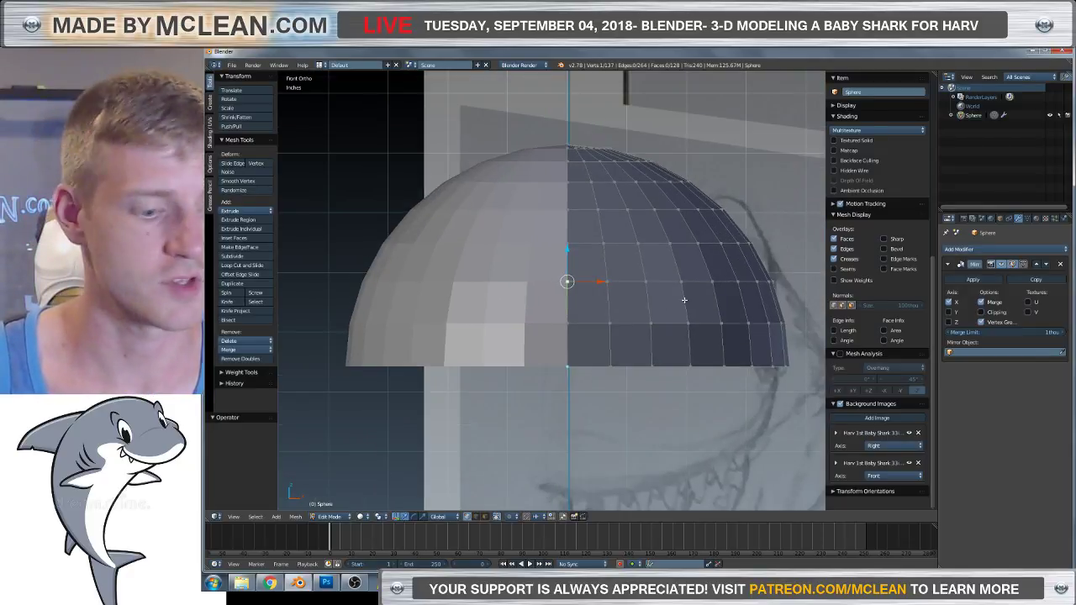
{"action": "middle_click_drag", "start_coordinate": [745, 294], "coordinate": [631, 198], "text": "shift"}
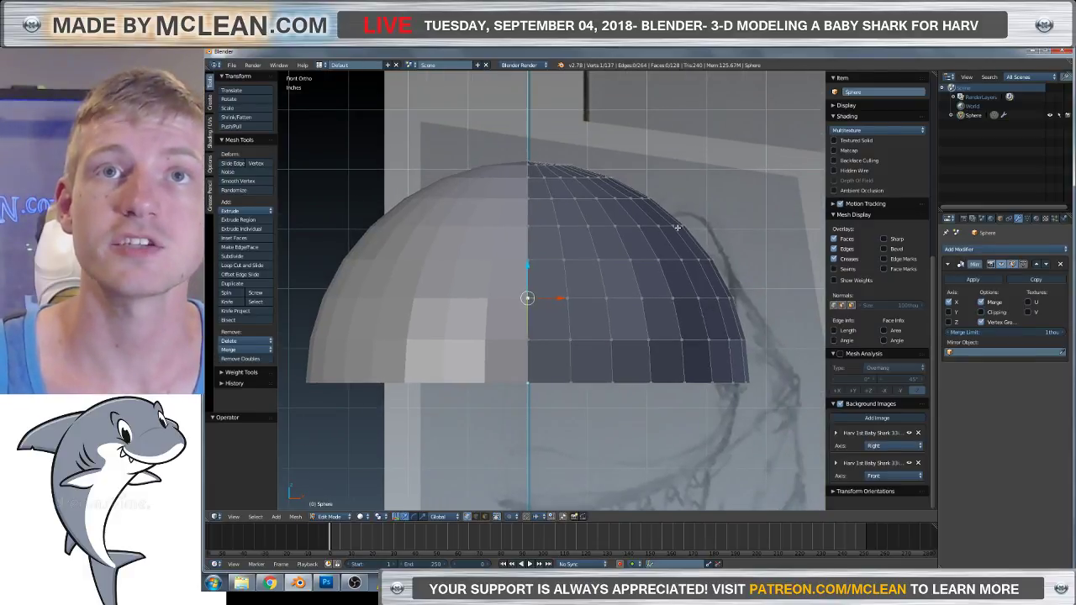
Compare the wireframe dome against the front and right side sketches.
{"action": "key", "text": "z"}
{"action": "scroll", "coordinate": [664, 278], "scroll_direction": "up", "scroll_amount": 3}
{"action": "middle_click_drag", "start_coordinate": [667, 281], "coordinate": [629, 303], "text": "shift"}
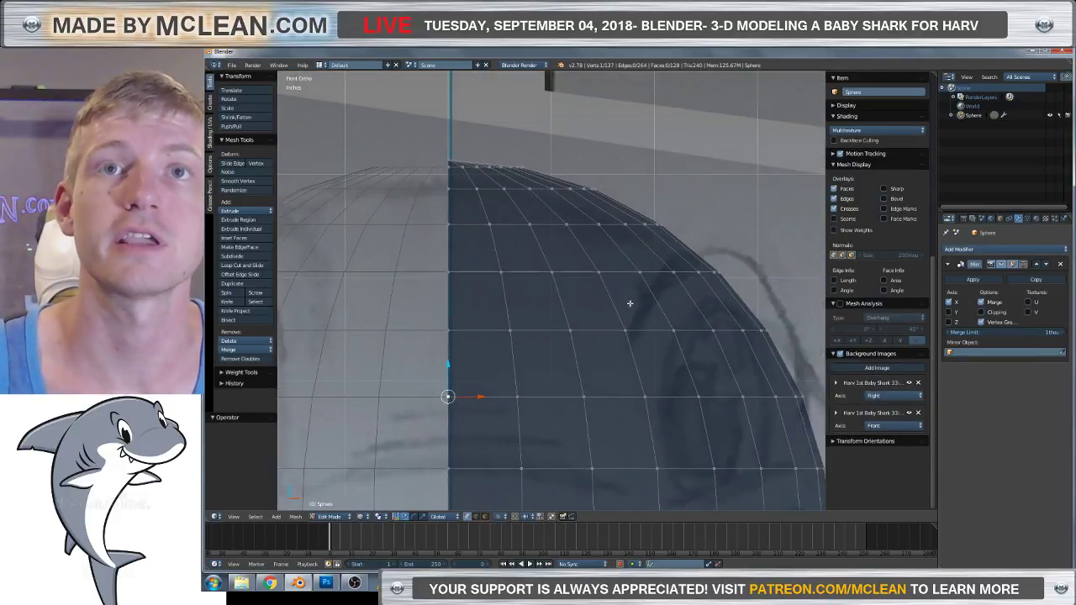
{"action": "key", "text": "z"}
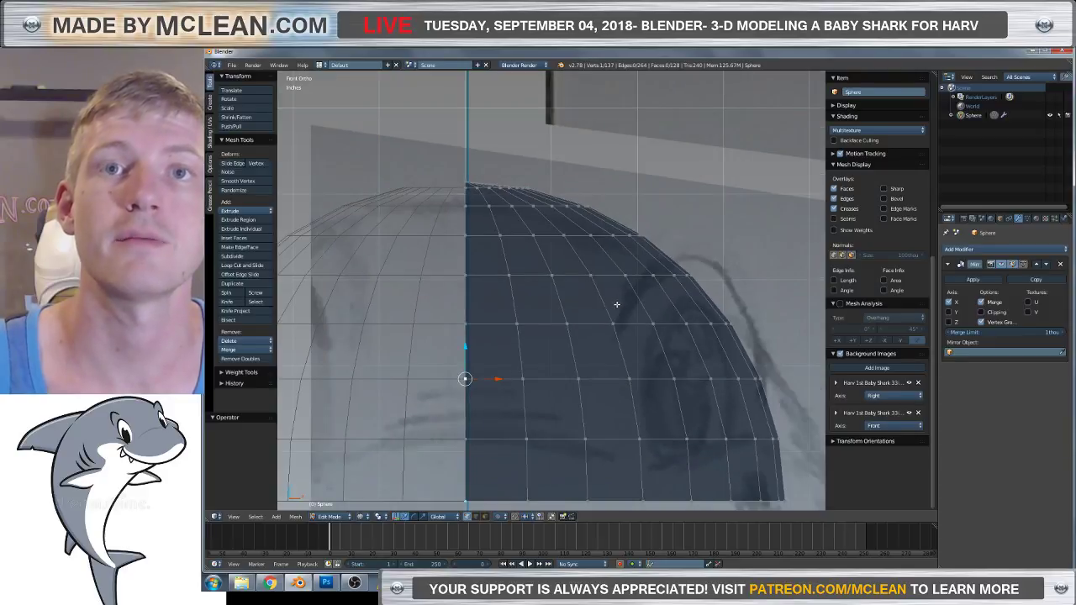
{"action": "key", "text": "z"}
{"action": "scroll", "coordinate": [662, 263], "scroll_direction": "down", "scroll_amount": 2, "text": "shift"}
{"action": "scroll", "coordinate": [662, 263], "scroll_direction": "down", "scroll_amount": 3}
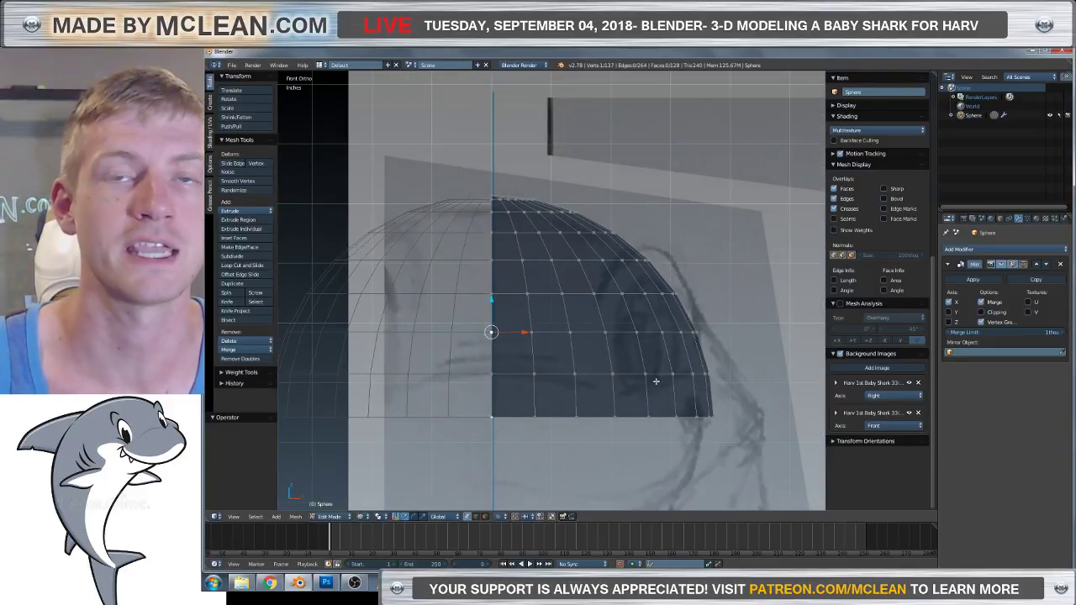
{"action": "key", "text": "KP_3"}
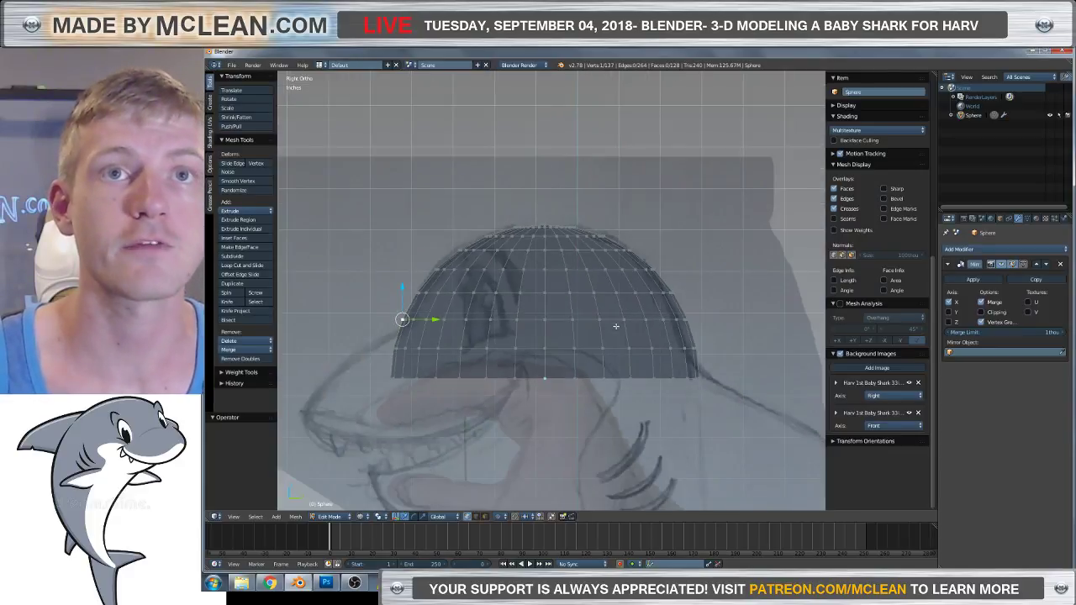
{"action": "scroll", "coordinate": [542, 316], "scroll_direction": "up", "scroll_amount": 3}
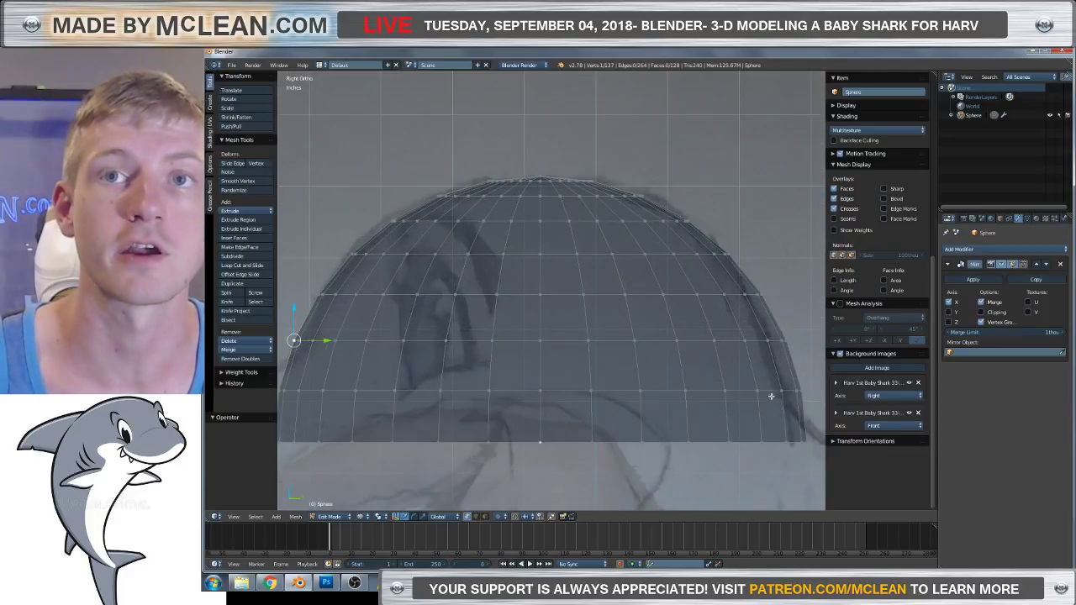
{"action": "scroll", "coordinate": [401, 315], "scroll_direction": "down", "scroll_amount": 3}
{"action": "scroll", "coordinate": [394, 303], "scroll_direction": "up", "scroll_amount": 3}
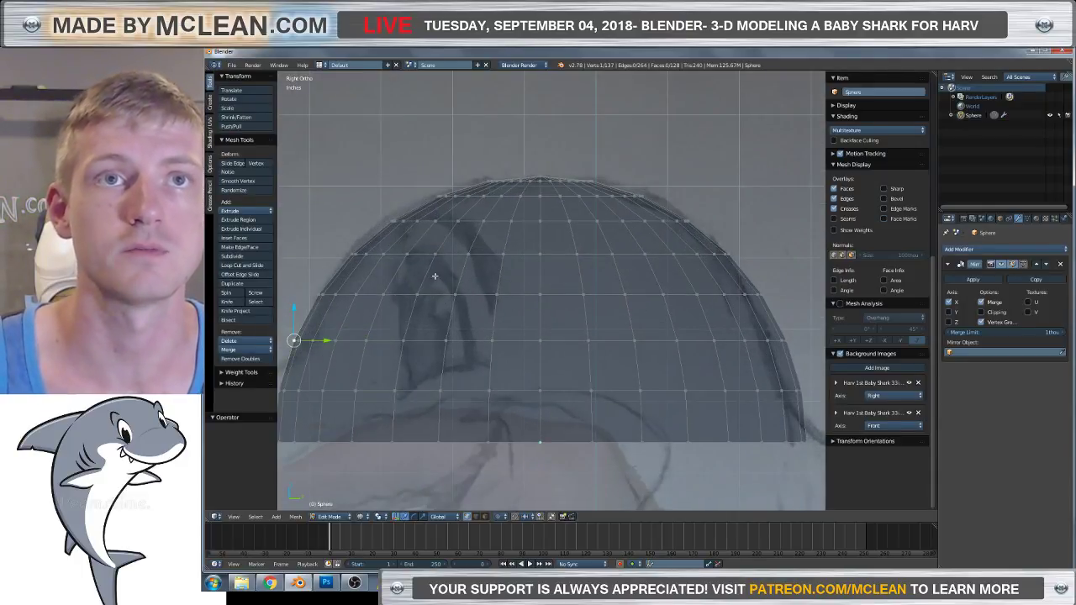
Return the mirrored dome to Object Mode as a solid half-sphere.
{"action": "left_click", "coordinate": [1019, 250]}
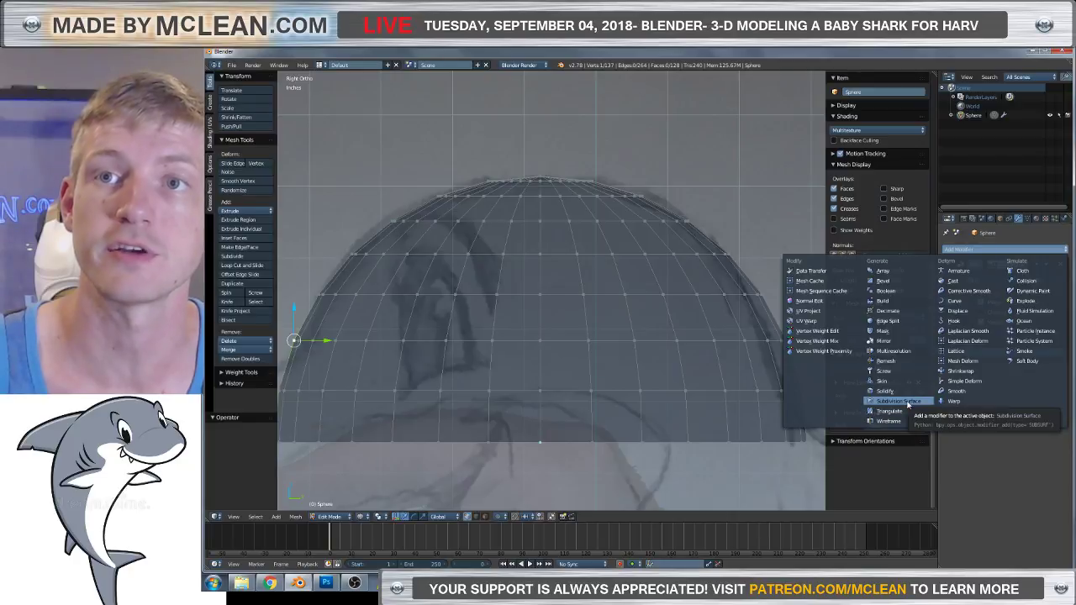
{"action": "left_click", "coordinate": [883, 340]}
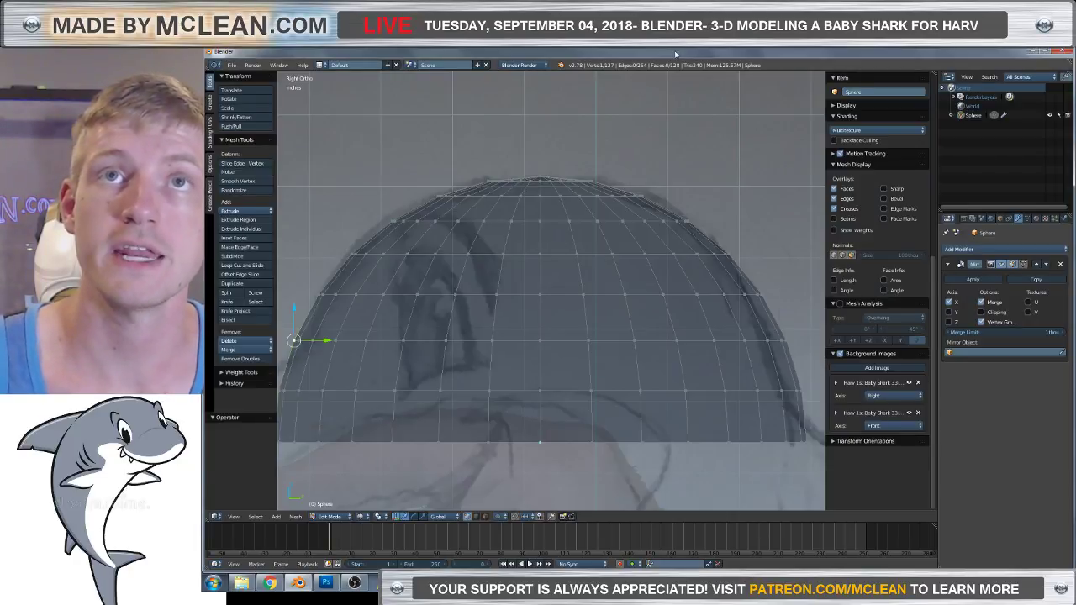
{"action": "middle_click_drag", "start_coordinate": [428, 344], "coordinate": [520, 313]}
{"action": "key", "text": "Tab"}
{"action": "scroll", "coordinate": [553, 341], "scroll_direction": "down", "scroll_amount": 1}
{"action": "scroll", "coordinate": [520, 313], "scroll_direction": "up", "scroll_amount": 3}
Add a Subdivision Surface modifier at viewport level 3 and re-enter Edit Mode.
{"action": "scroll", "coordinate": [578, 366], "scroll_direction": "down", "scroll_amount": 3}
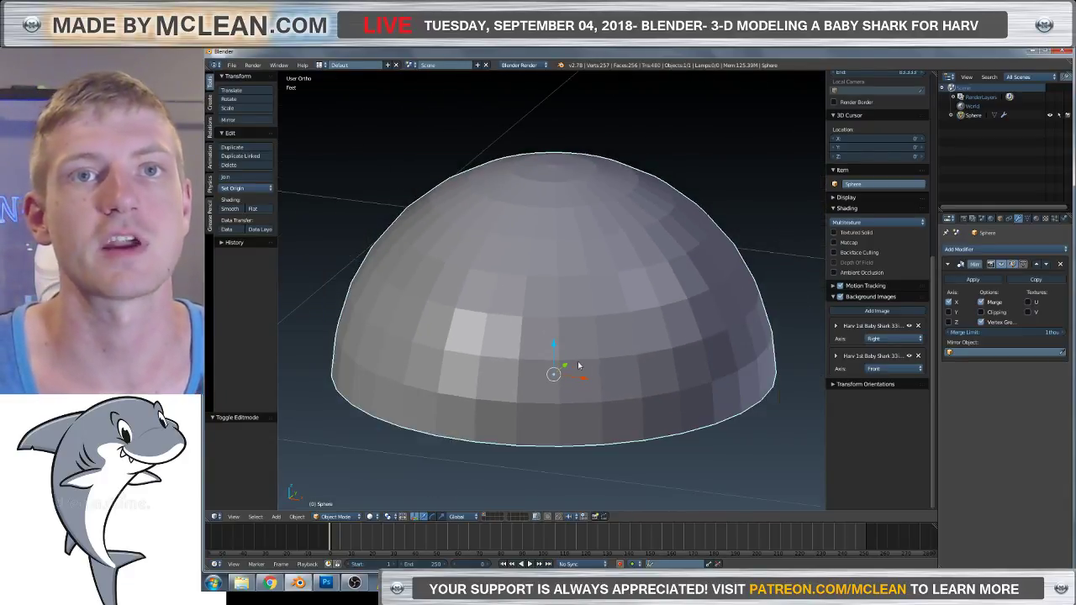
{"action": "left_click", "coordinate": [982, 251]}
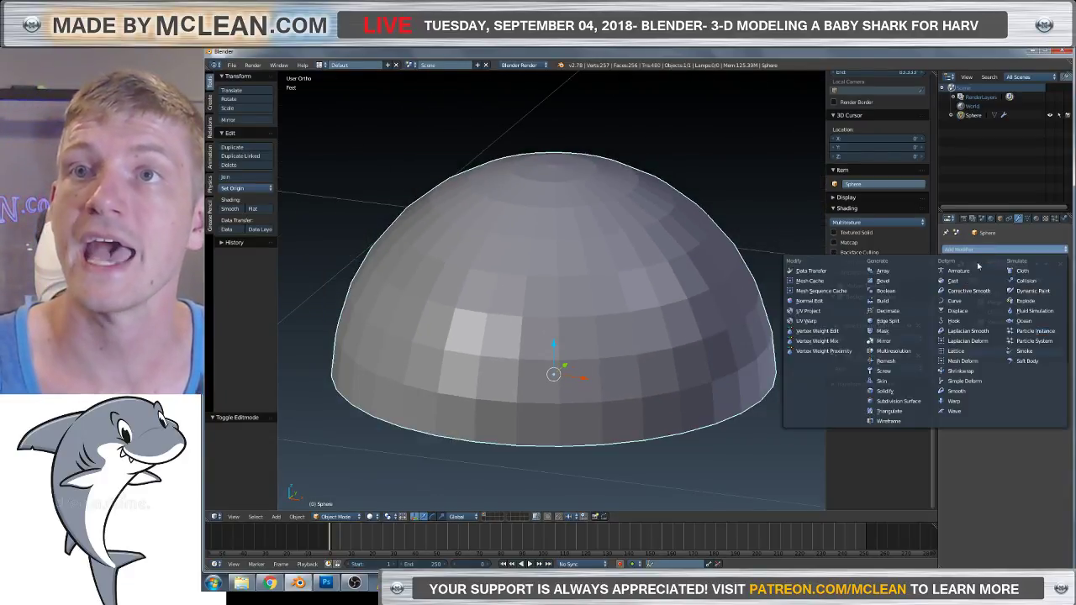
{"action": "left_click", "coordinate": [894, 402]}
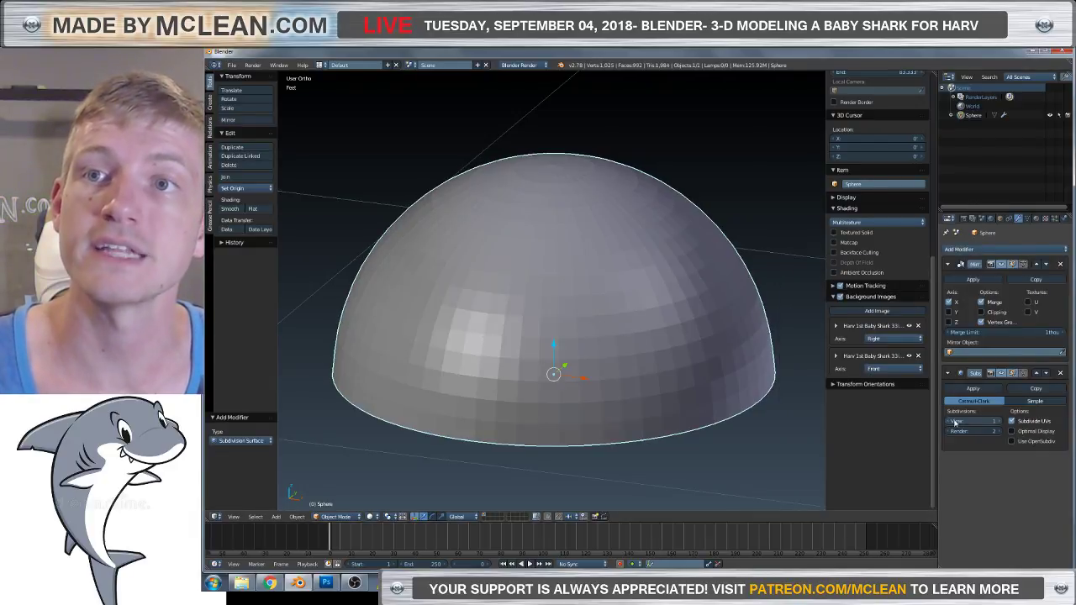
{"action": "left_click", "coordinate": [1000, 423]}
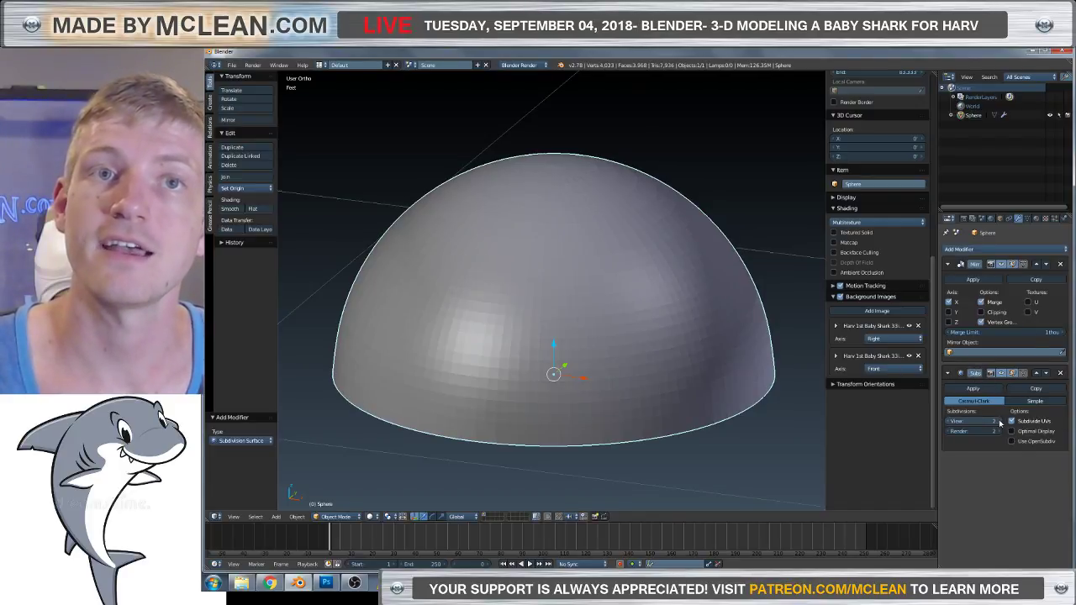
{"action": "left_click", "coordinate": [999, 423]}
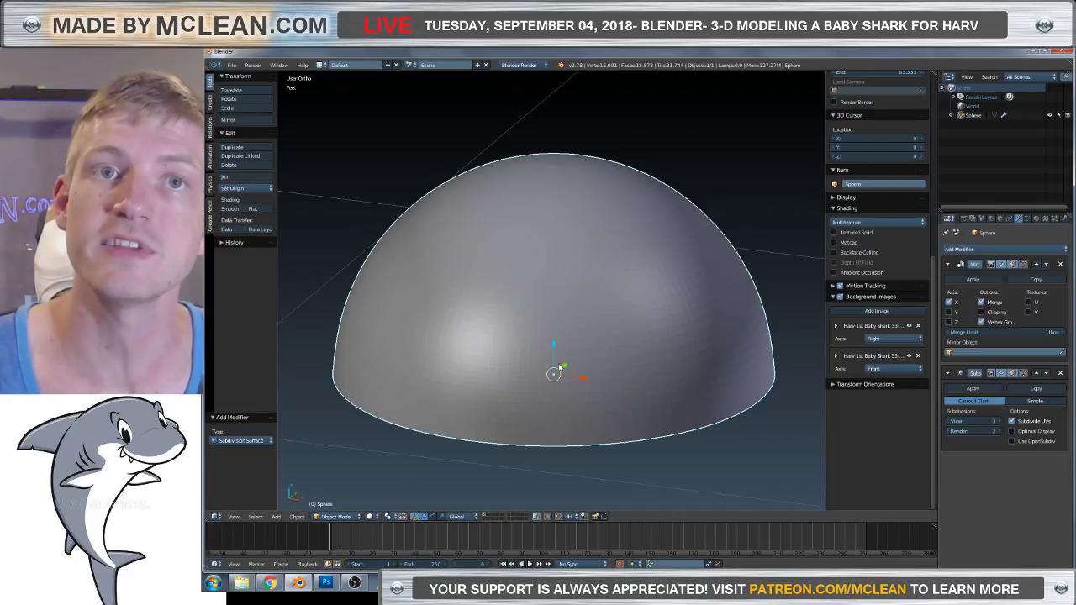
{"action": "key", "text": "Tab"}
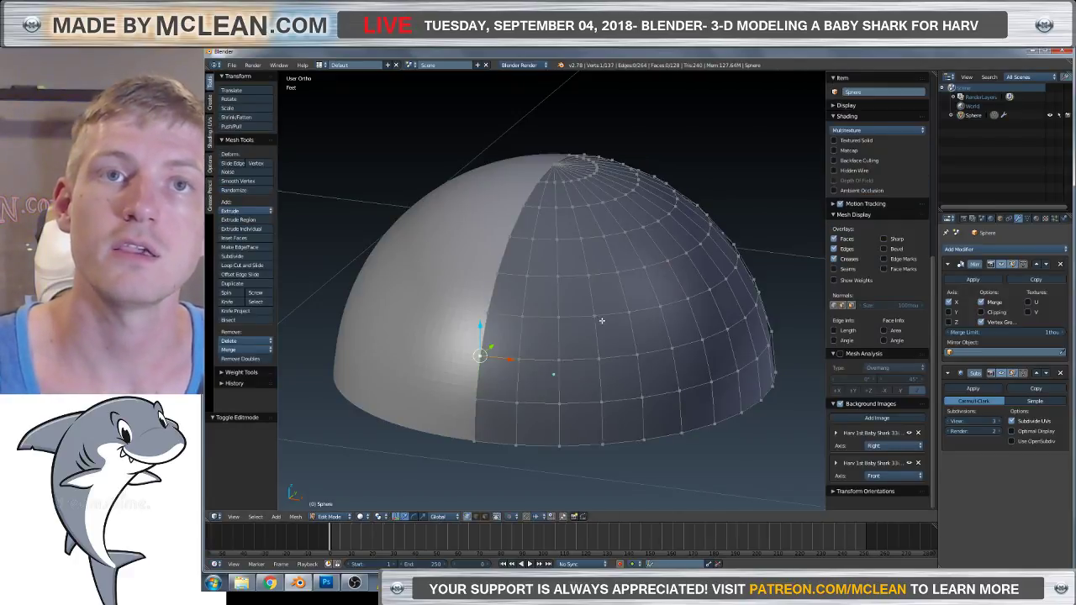
Select a vertex on the dome's upper side and orbit so the seam stands vertical.
{"action": "middle_click_drag", "start_coordinate": [599, 319], "coordinate": [511, 329]}
{"action": "scroll", "coordinate": [511, 329], "scroll_direction": "up", "scroll_amount": 5}
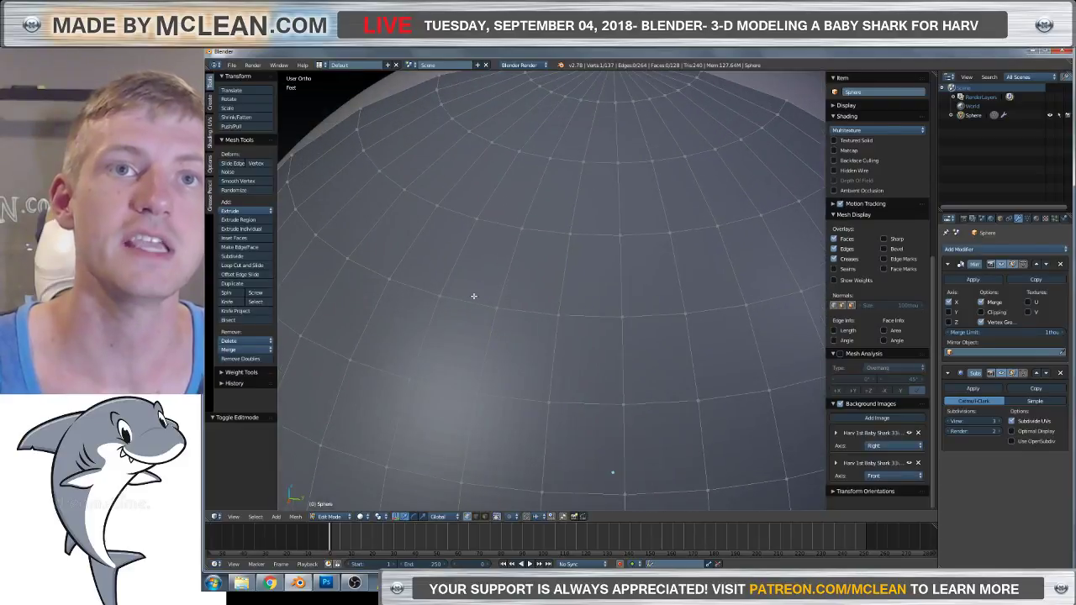
{"action": "right_click", "coordinate": [495, 308]}
{"action": "right_click", "coordinate": [476, 218]}
{"action": "right_click", "coordinate": [519, 231]}
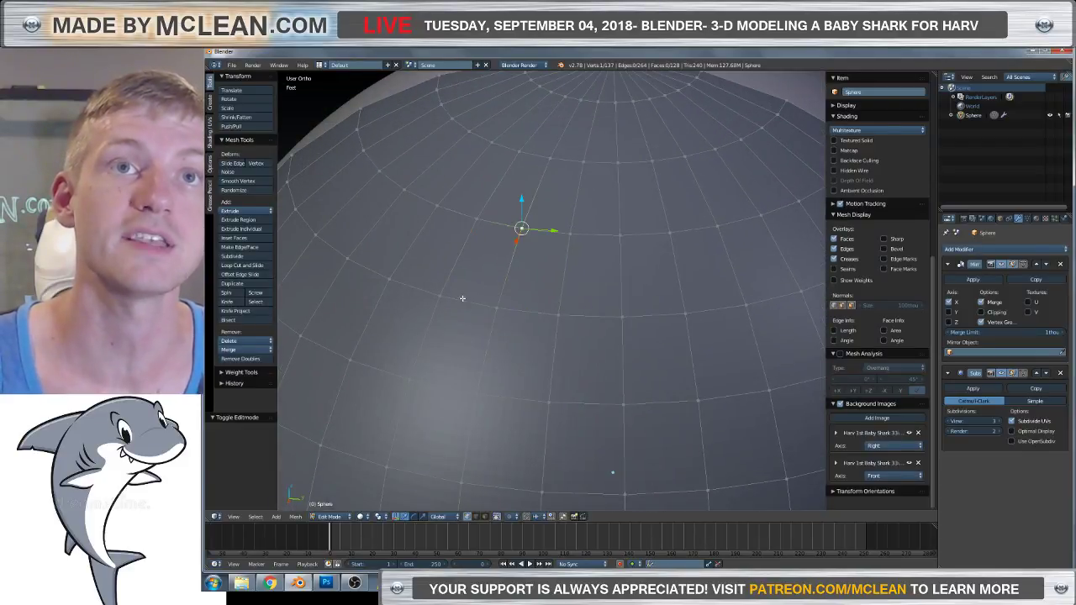
{"action": "right_click", "coordinate": [438, 296]}
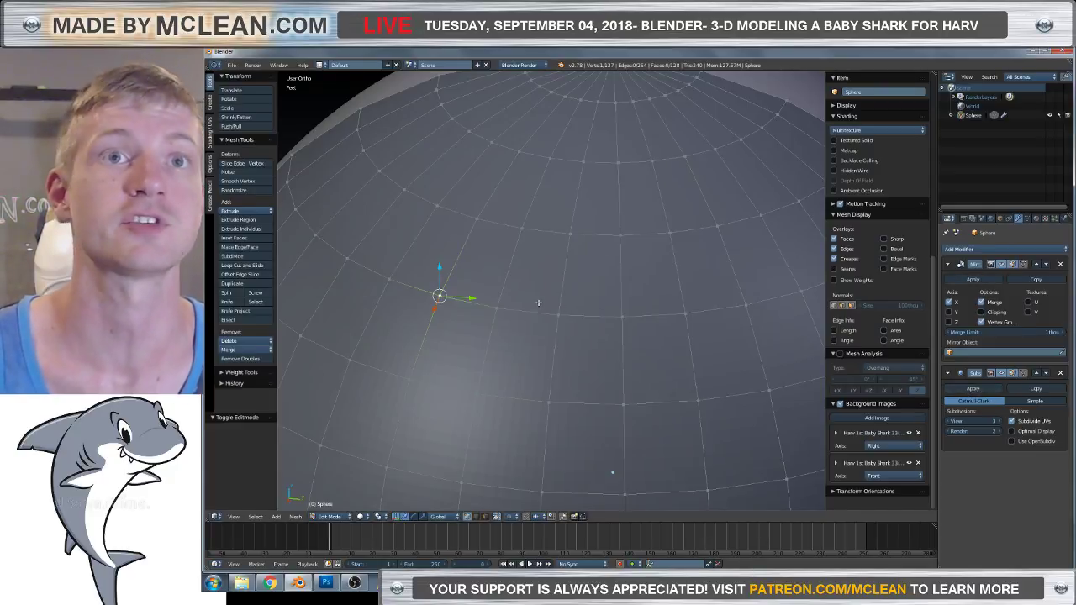
{"action": "scroll", "coordinate": [504, 303], "scroll_direction": "down", "scroll_amount": 6}
{"action": "middle_click_drag", "start_coordinate": [538, 311], "coordinate": [622, 319]}
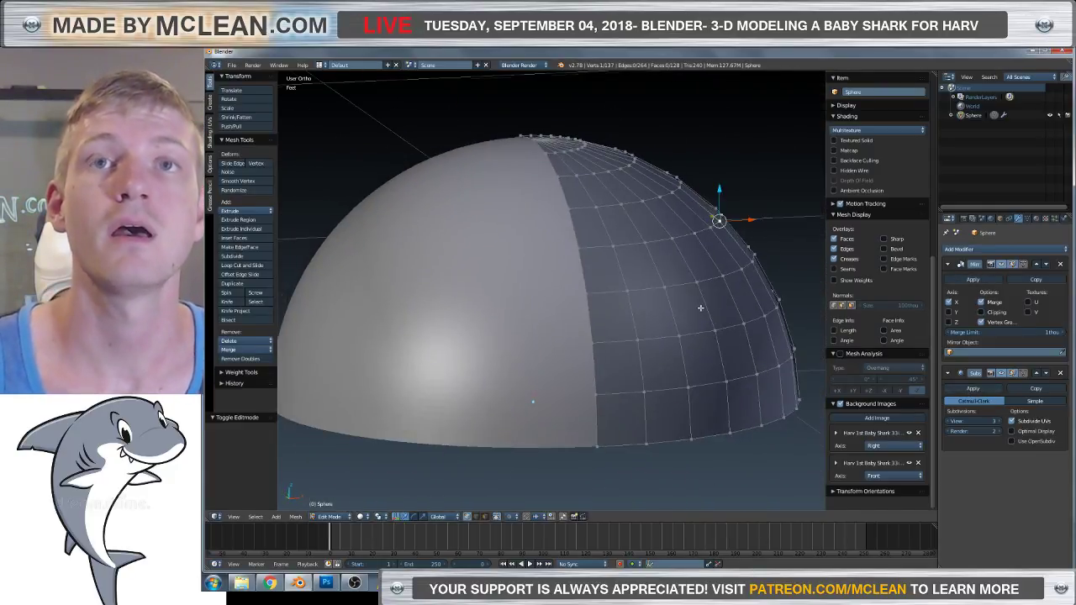
{"action": "middle_click_drag", "start_coordinate": [700, 307], "coordinate": [752, 313]}
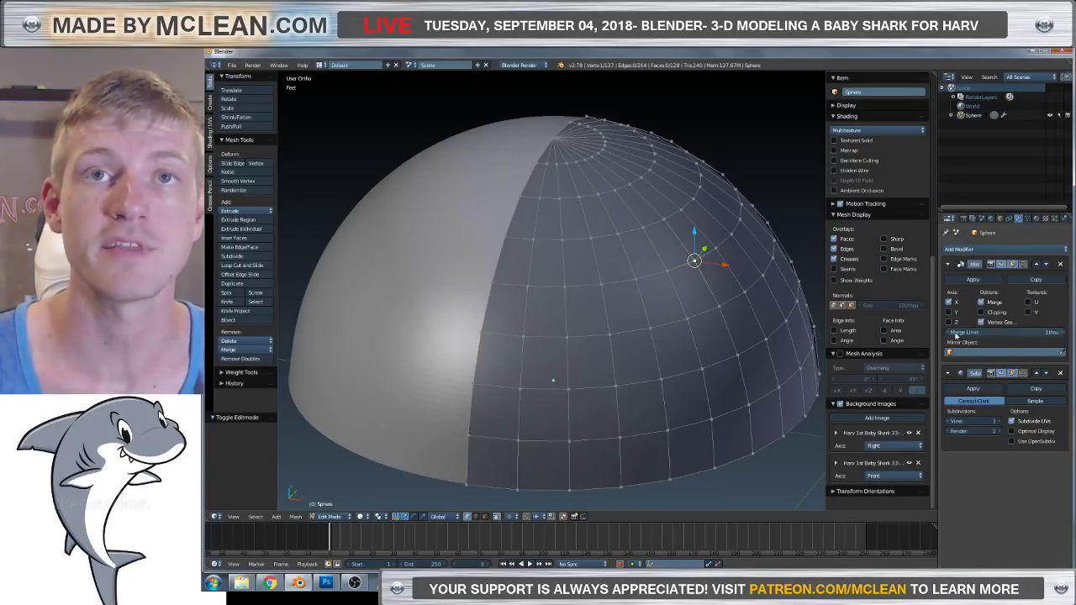
{"action": "middle_click_drag", "start_coordinate": [495, 316], "coordinate": [698, 264]}
{"action": "scroll", "coordinate": [668, 299], "scroll_direction": "up", "scroll_amount": 1}
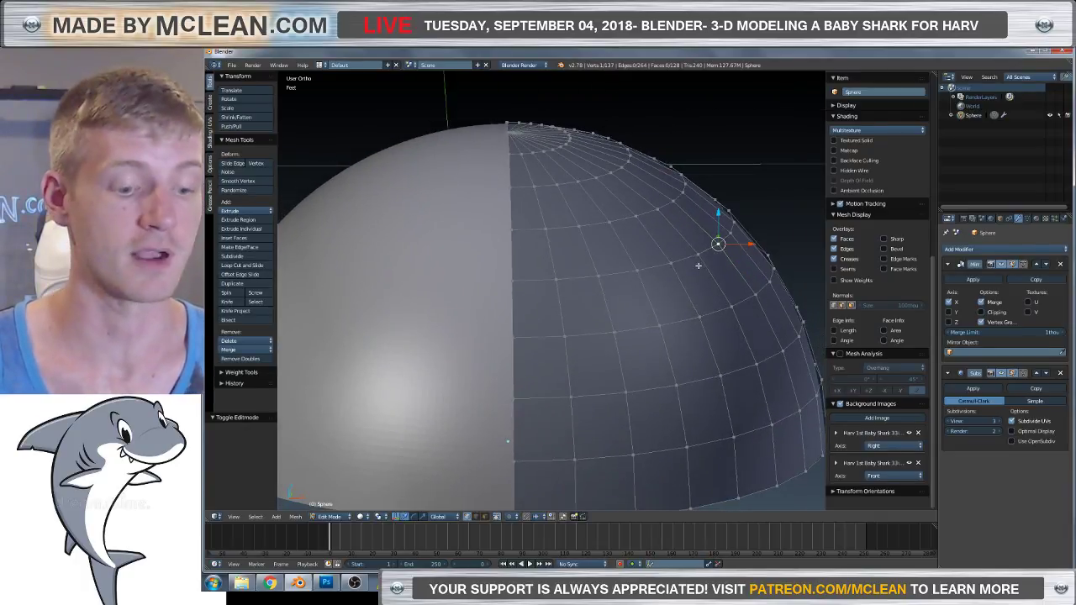
Pull the vertex up and outward into a pointed fin-like spike, then view from the front.
{"action": "key", "text": "g"}
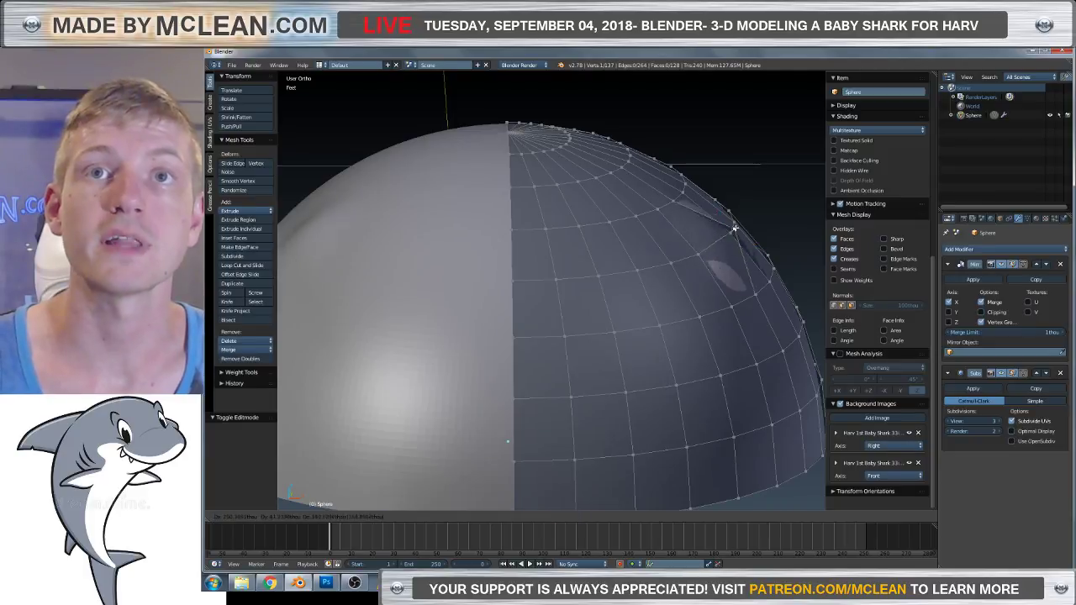
{"action": "left_click", "coordinate": [774, 172]}
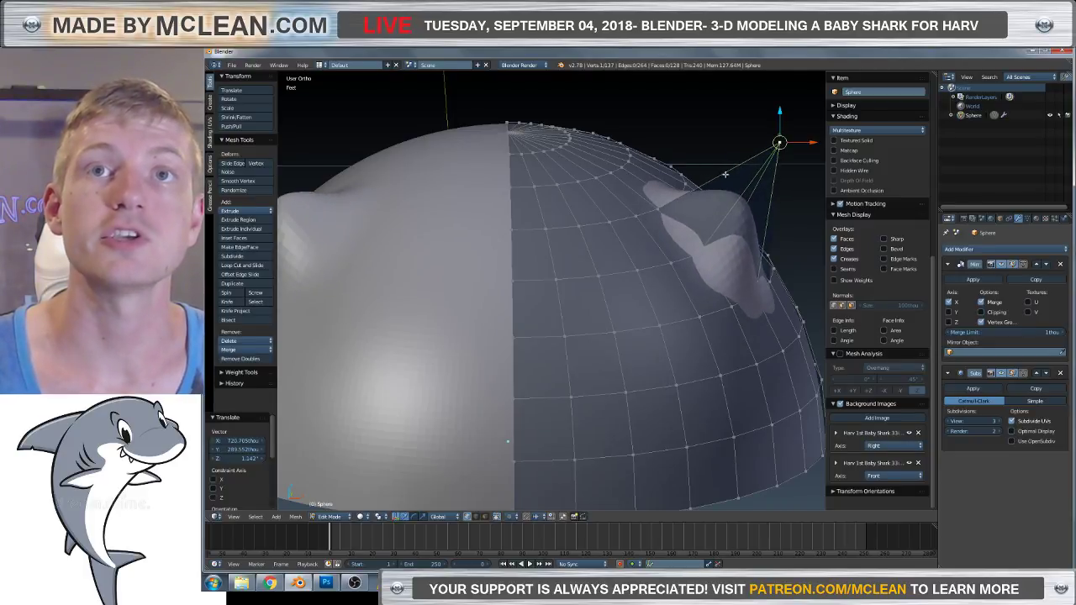
{"action": "scroll", "coordinate": [774, 172], "scroll_direction": "down", "scroll_amount": 3}
{"action": "middle_click_drag", "start_coordinate": [711, 193], "coordinate": [499, 298]}
{"action": "scroll", "coordinate": [504, 277], "scroll_direction": "up", "scroll_amount": 4}
{"action": "scroll", "coordinate": [681, 311], "scroll_direction": "down", "scroll_amount": 3}
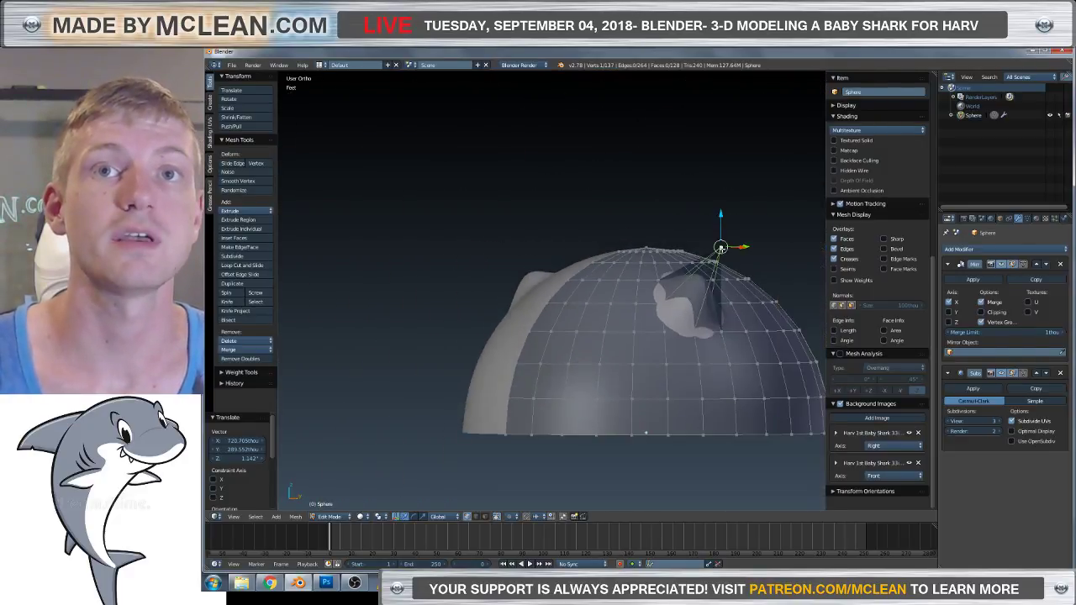
{"action": "middle_click_drag", "start_coordinate": [628, 309], "coordinate": [571, 341]}
{"action": "scroll", "coordinate": [555, 343], "scroll_direction": "up", "scroll_amount": 4}
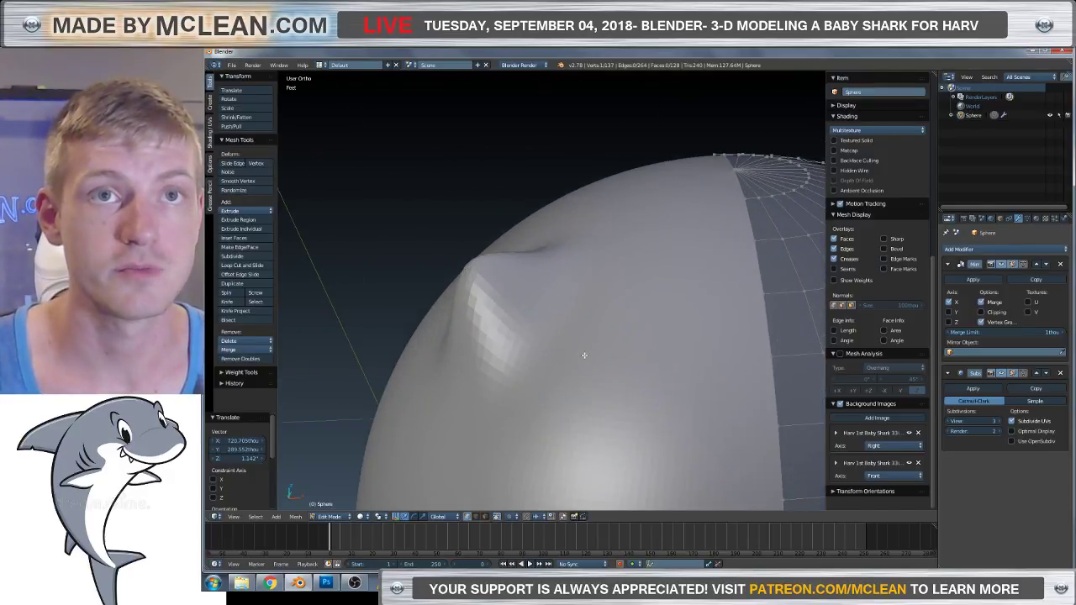
{"action": "key", "text": "KP_1"}
Undo the fin spike and recentre the dome in the front view.
{"action": "key", "text": "z"}
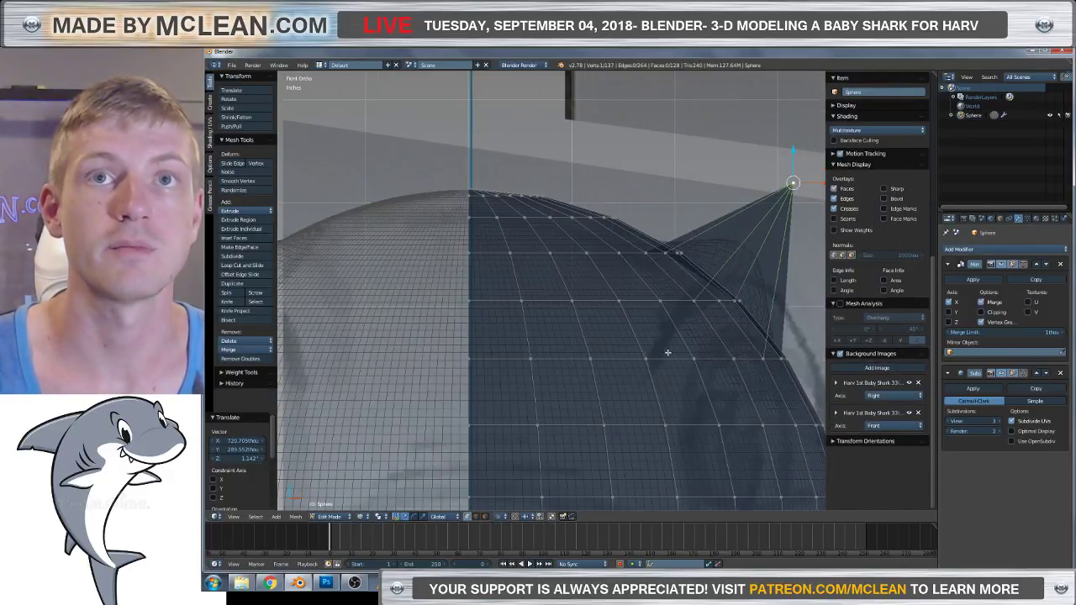
{"action": "scroll", "coordinate": [667, 352], "scroll_direction": "down", "scroll_amount": 3}
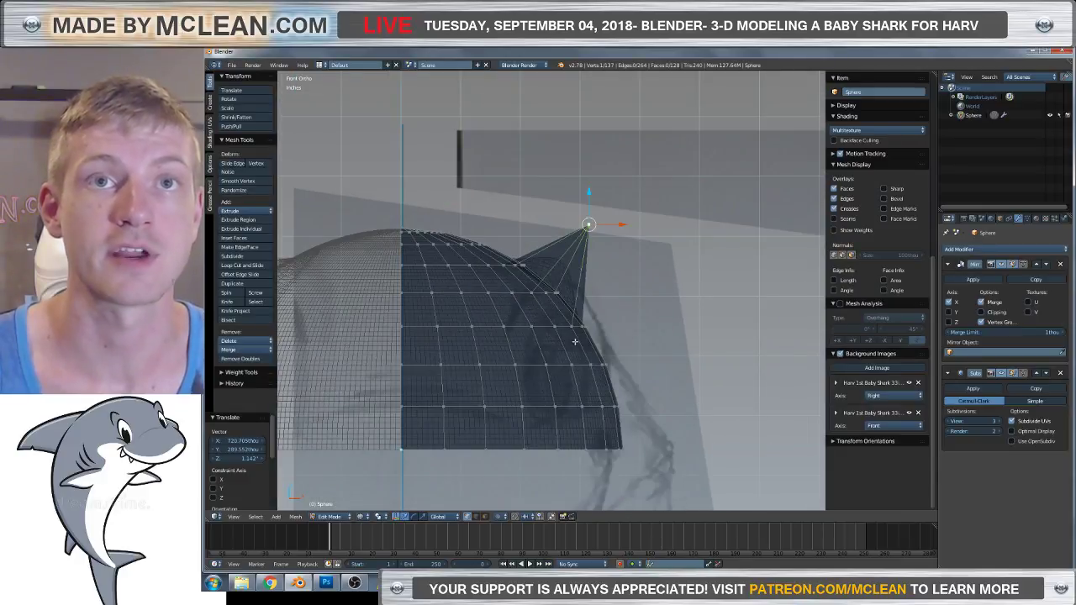
{"action": "key", "text": "ctrl+z"}
{"action": "key", "text": "z"}
{"action": "scroll", "coordinate": [625, 347], "scroll_direction": "down", "scroll_amount": 2}
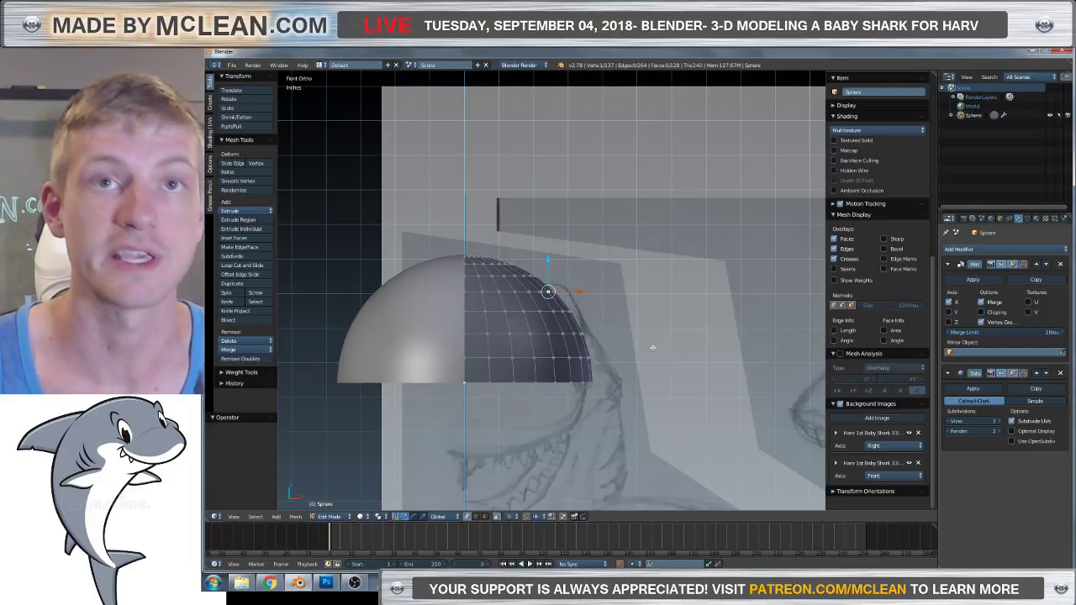
{"action": "middle_click_drag", "start_coordinate": [653, 347], "coordinate": [685, 315], "text": "shift"}
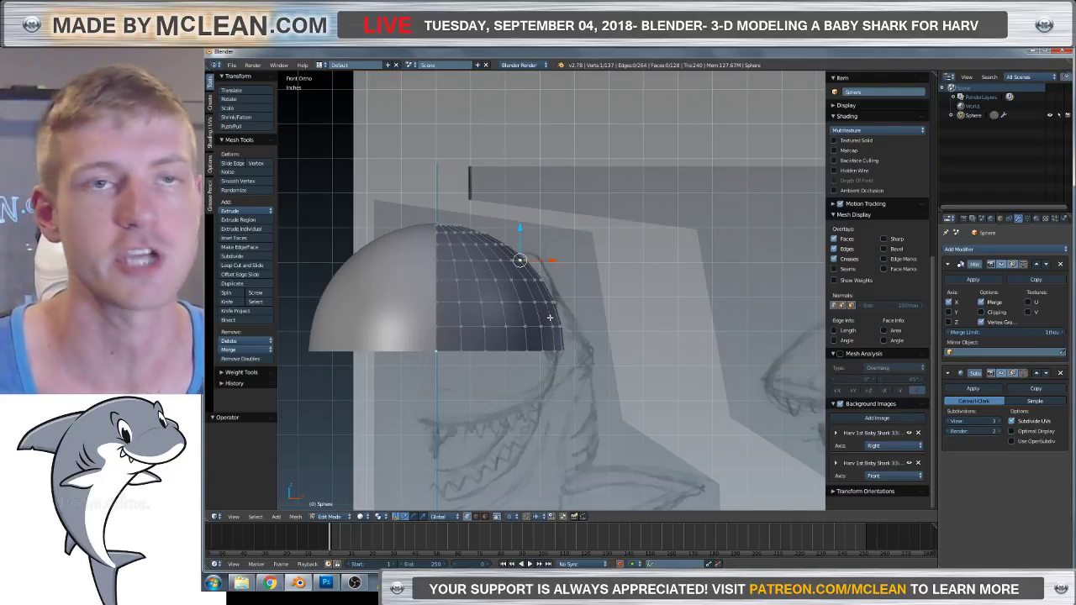
In Right Ortho wireframe, start moving an upper-right edge vertex with proportional falloff.
{"action": "key", "text": "KP_3"}
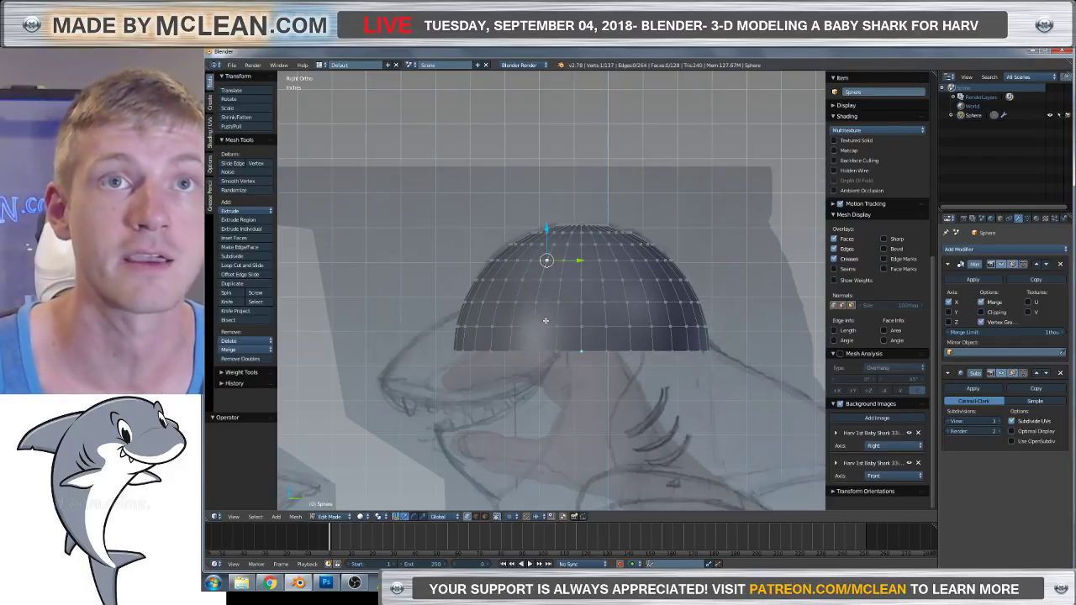
{"action": "key", "text": "z"}
{"action": "scroll", "coordinate": [634, 316], "scroll_direction": "up", "scroll_amount": 2}
{"action": "scroll", "coordinate": [634, 316], "scroll_direction": "up", "scroll_amount": 3}
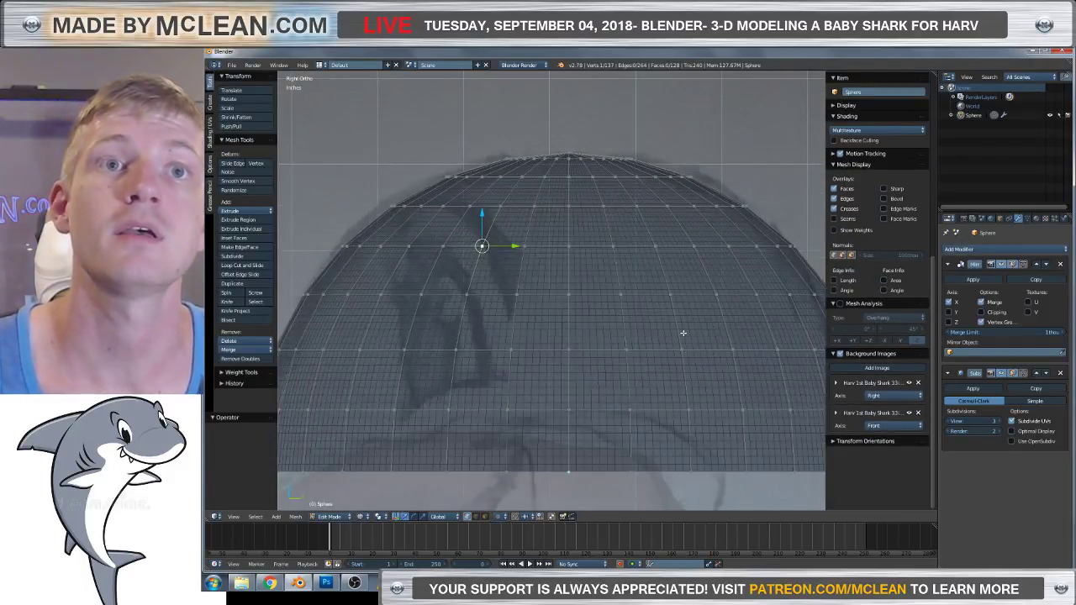
{"action": "scroll", "coordinate": [611, 314], "scroll_direction": "down", "scroll_amount": 2}
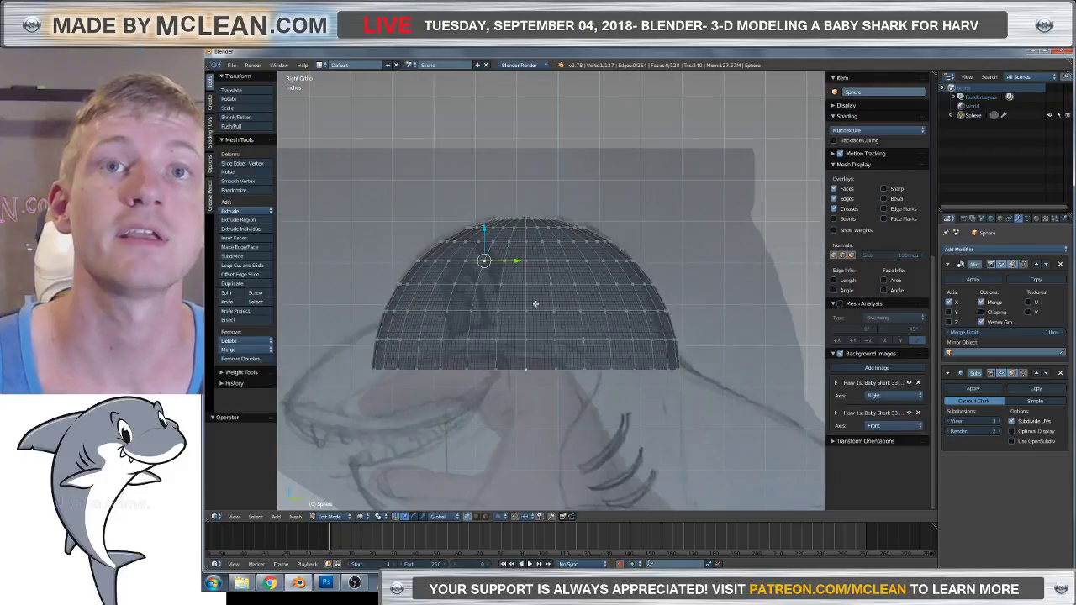
{"action": "scroll", "coordinate": [532, 304], "scroll_direction": "up", "scroll_amount": 2}
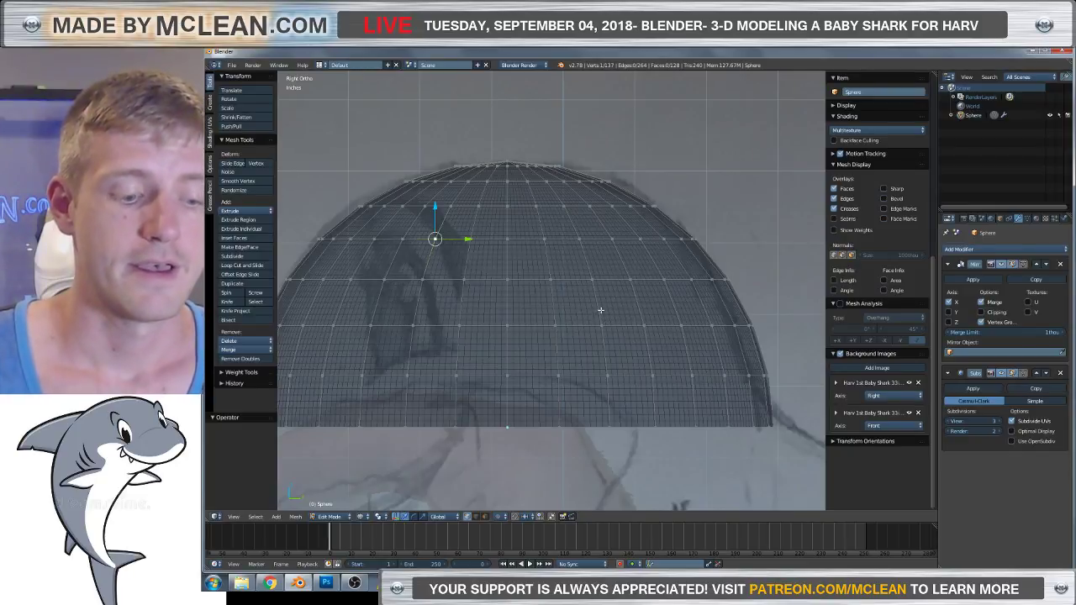
{"action": "right_click", "coordinate": [667, 194]}
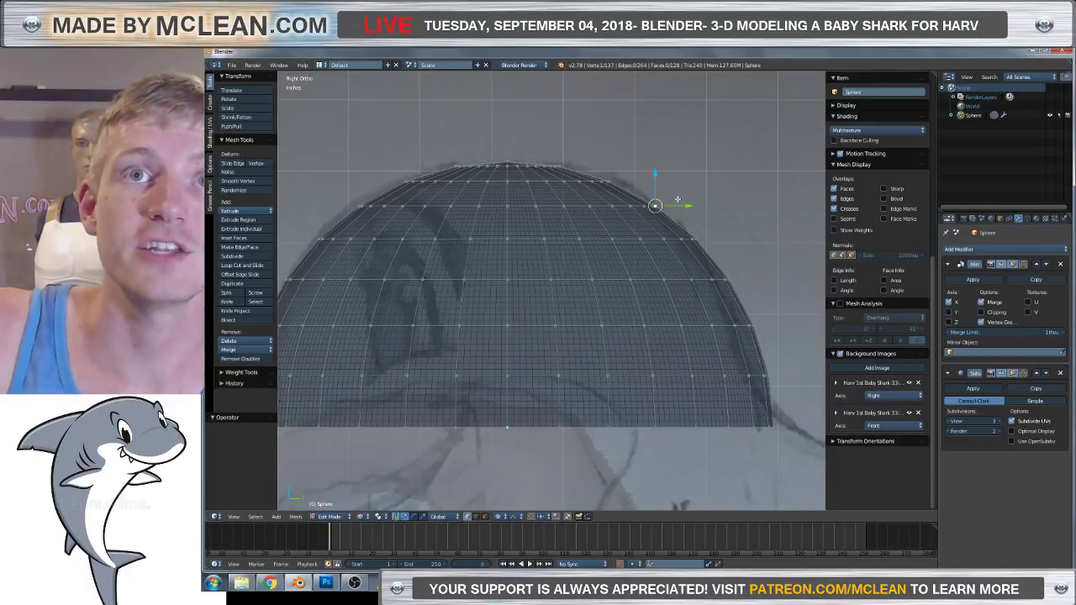
{"action": "key", "text": "g"}
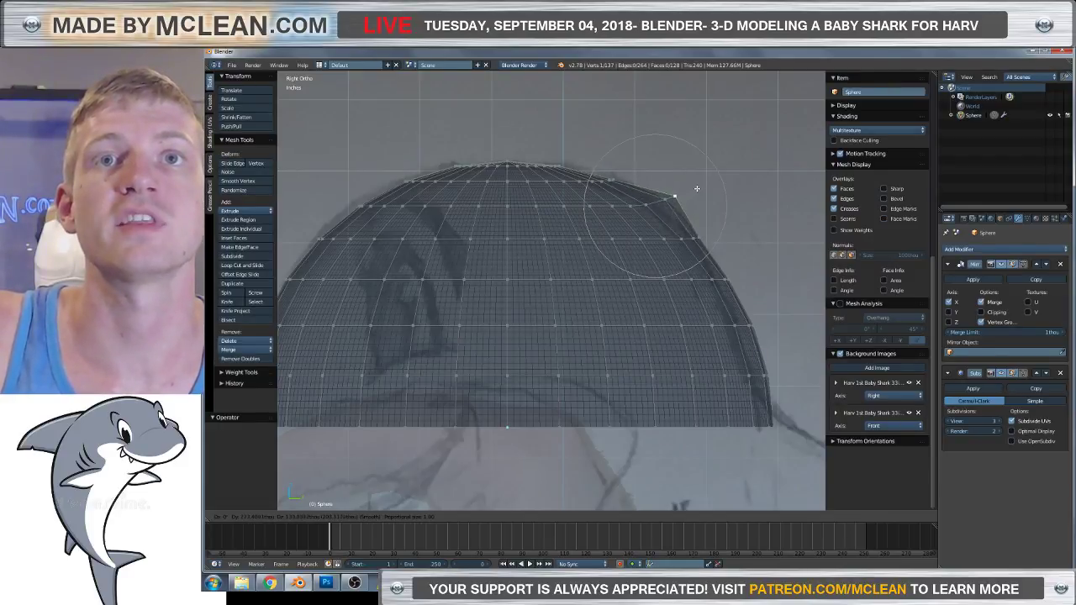
Resize the falloff and lower the top shoulder vertex along the Z axis.
{"action": "scroll", "coordinate": [696, 185], "scroll_direction": "down", "scroll_amount": 4}
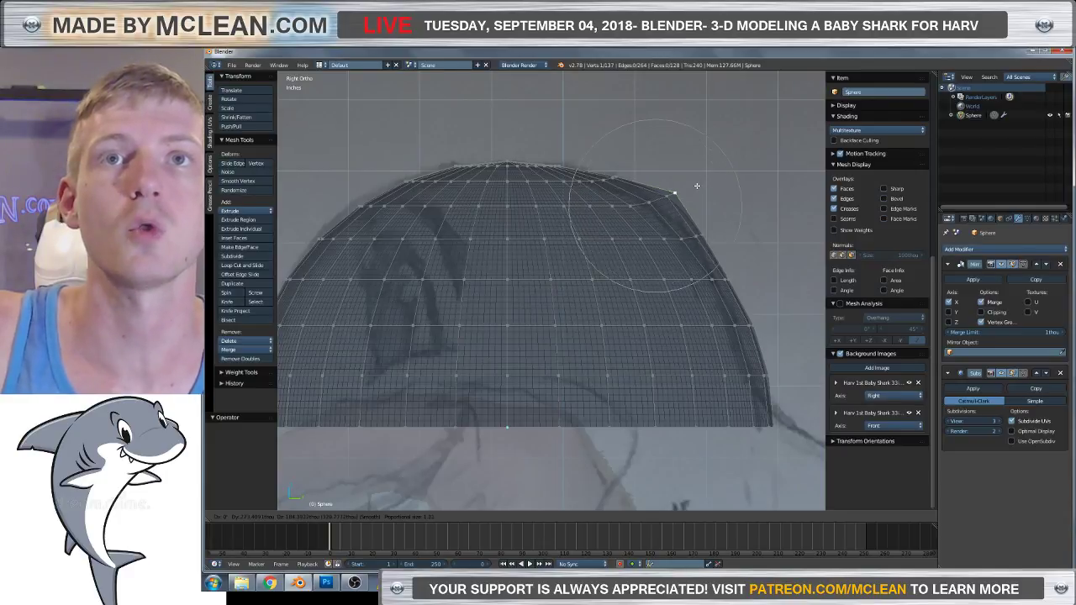
{"action": "scroll", "coordinate": [696, 184], "scroll_direction": "down", "scroll_amount": 1}
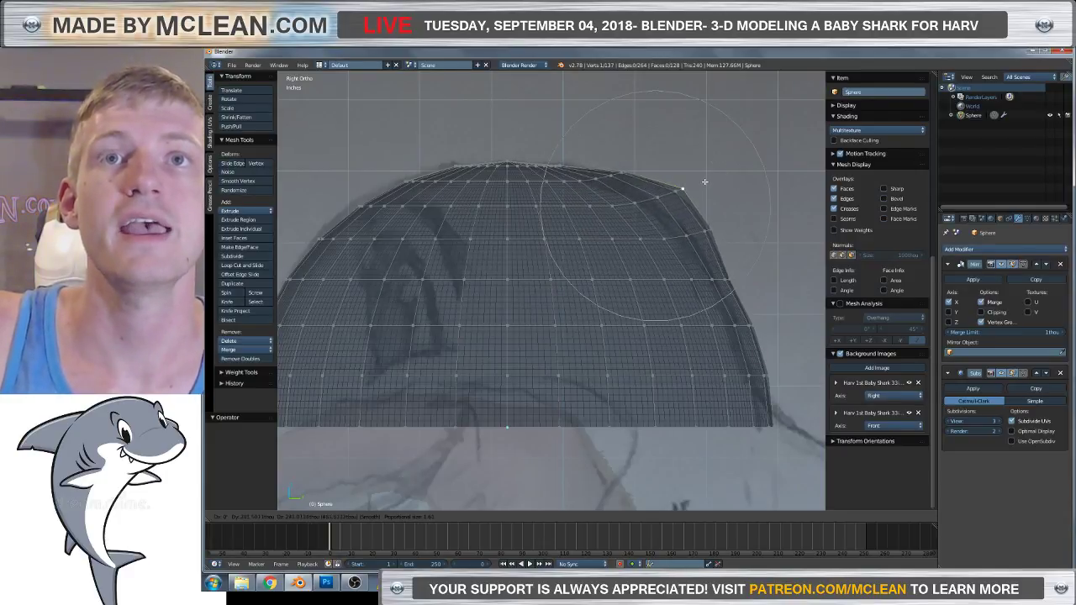
{"action": "scroll", "coordinate": [726, 166], "scroll_direction": "down", "scroll_amount": 3}
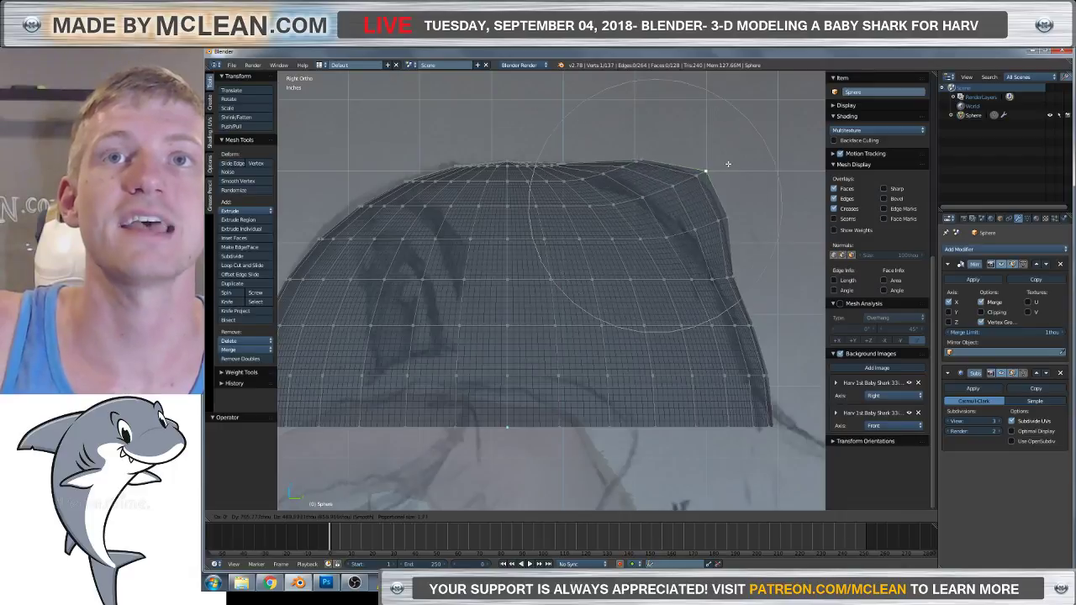
{"action": "scroll", "coordinate": [729, 164], "scroll_direction": "down", "scroll_amount": 4}
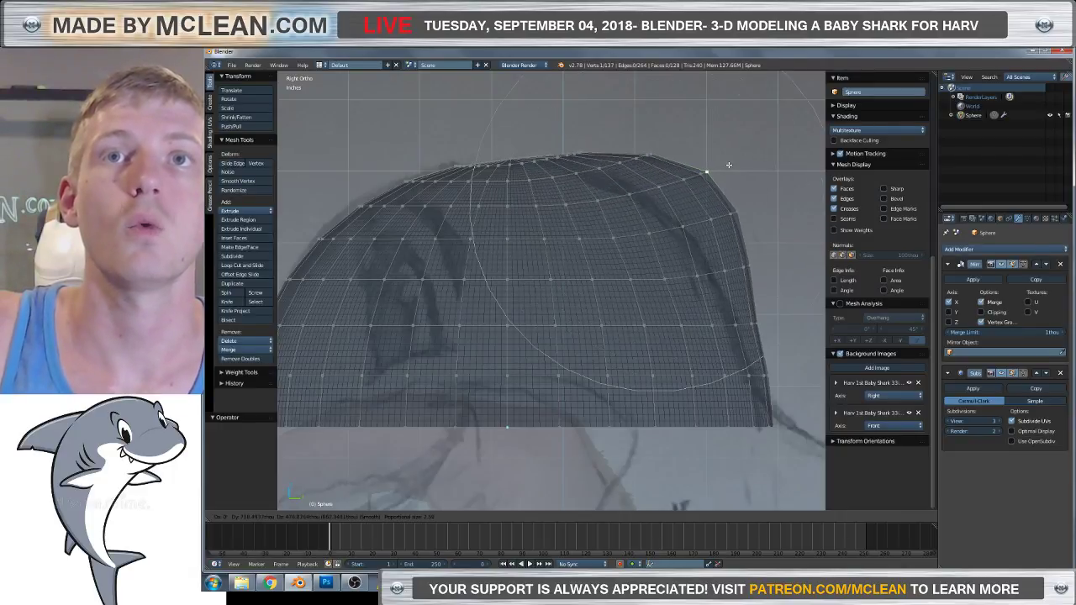
{"action": "scroll", "coordinate": [728, 165], "scroll_direction": "down", "scroll_amount": 3}
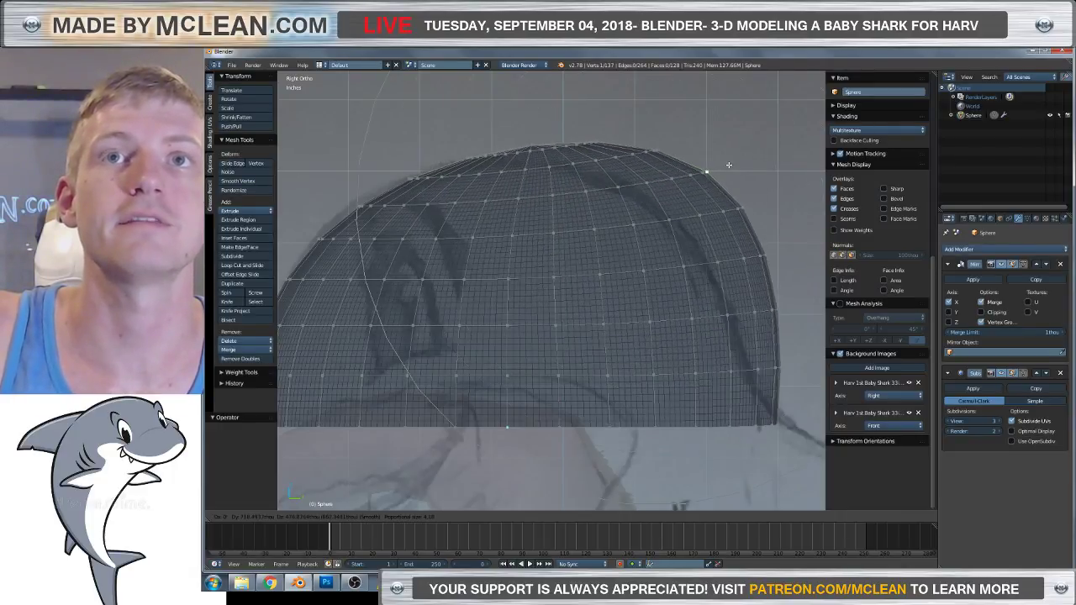
{"action": "scroll", "coordinate": [729, 164], "scroll_direction": "down", "scroll_amount": 2}
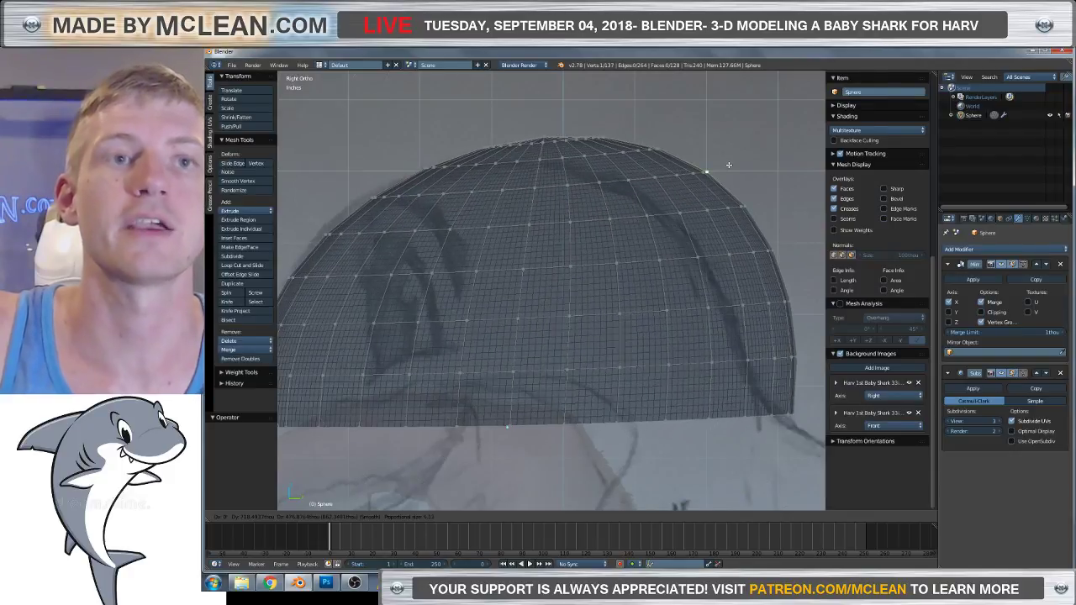
{"action": "key", "text": "z"}
{"action": "left_click", "coordinate": [743, 202]}
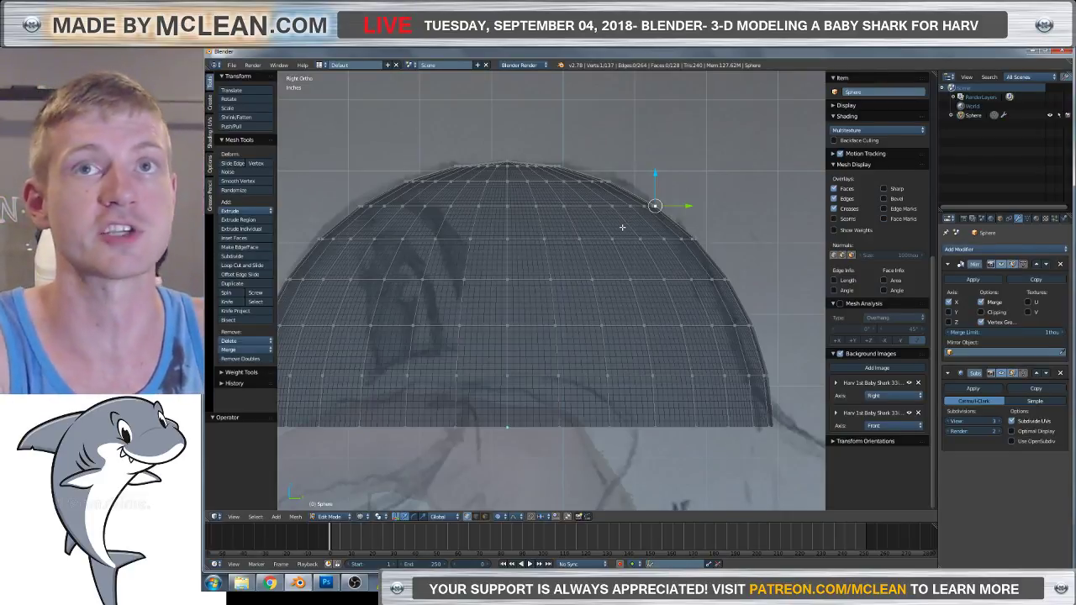
In solid shading, try a proportional pull on the shoulder vertex, then cancel it.
{"action": "key", "text": "z"}
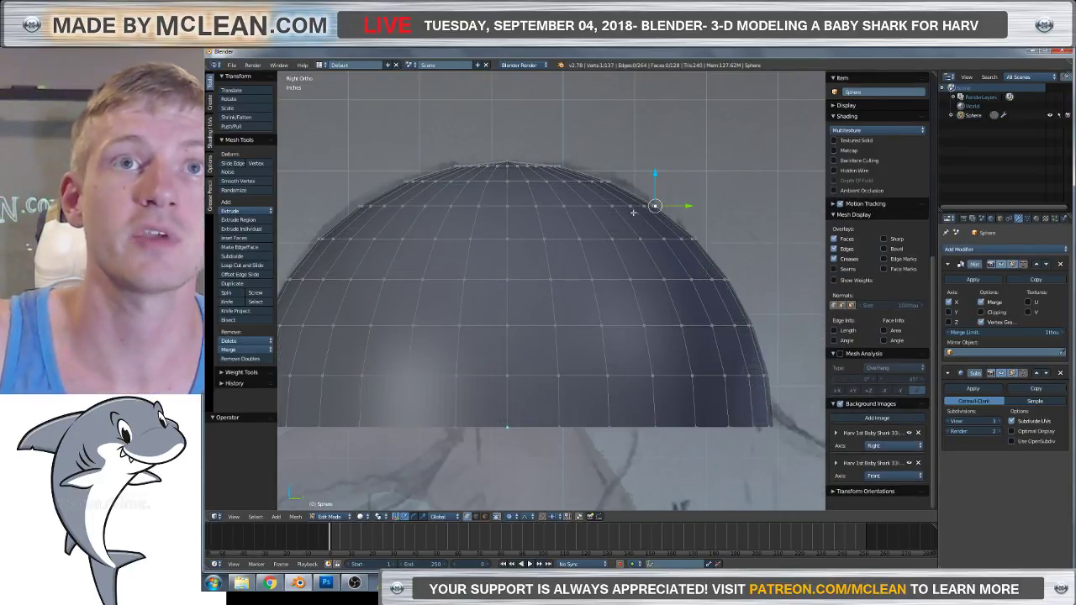
{"action": "key", "text": "z"}
{"action": "key", "text": "z"}
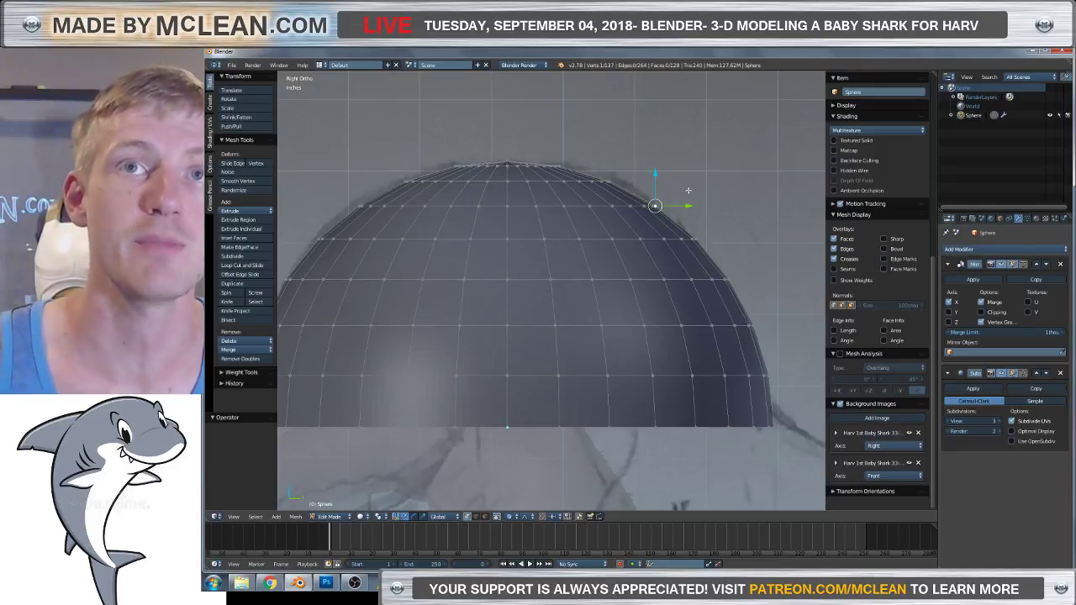
{"action": "key", "text": "z"}
{"action": "key", "text": "g"}
{"action": "key", "text": "z"}
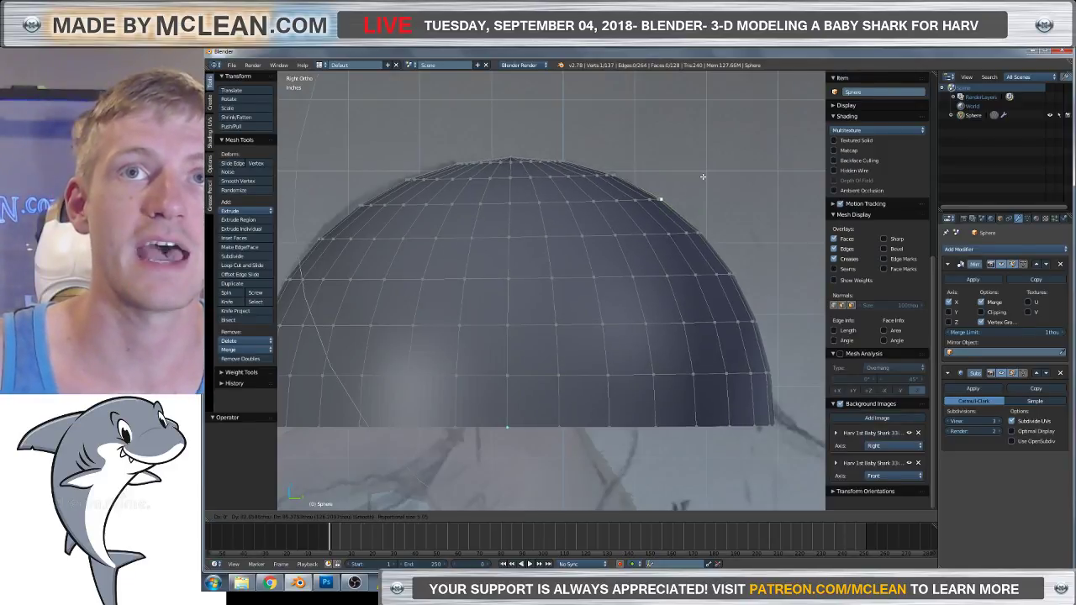
{"action": "scroll", "coordinate": [702, 179], "scroll_direction": "up", "scroll_amount": 5}
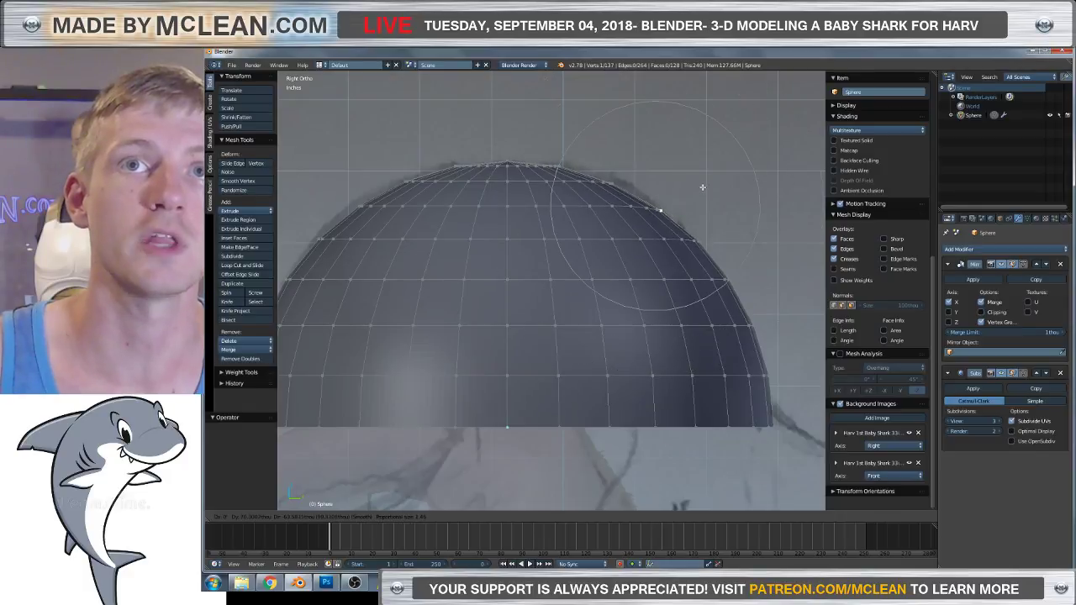
{"action": "scroll", "coordinate": [703, 186], "scroll_direction": "up", "scroll_amount": 2}
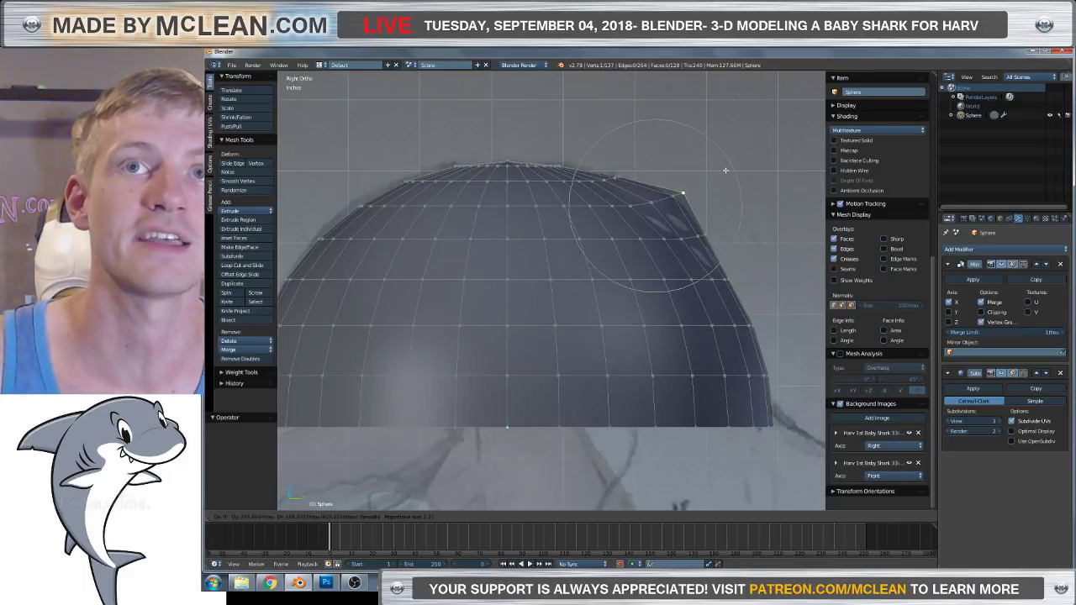
{"action": "scroll", "coordinate": [727, 168], "scroll_direction": "down", "scroll_amount": 10}
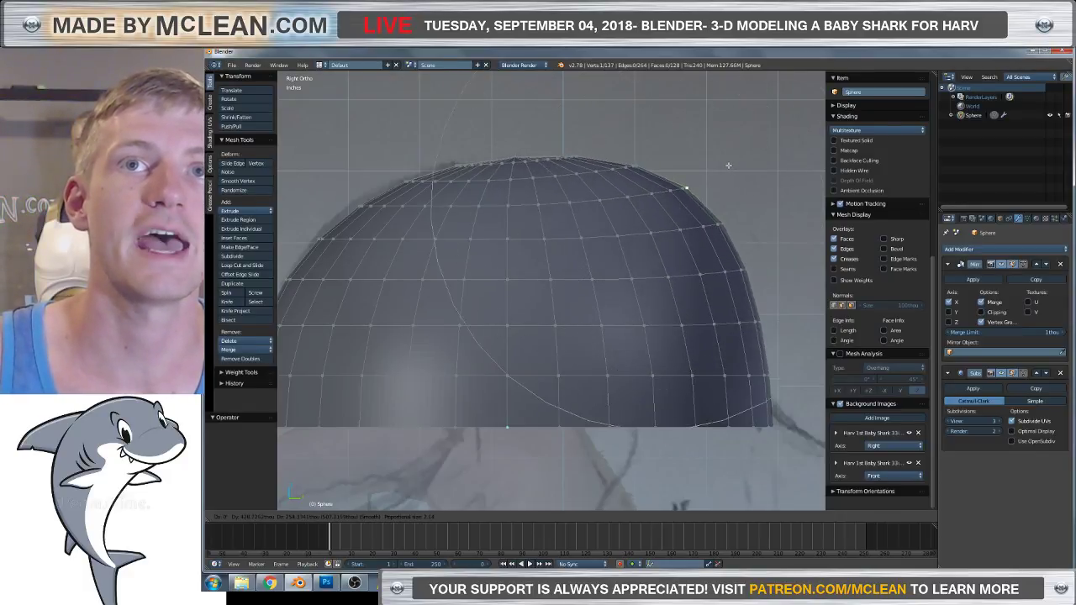
{"action": "scroll", "coordinate": [728, 164], "scroll_direction": "up", "scroll_amount": 8}
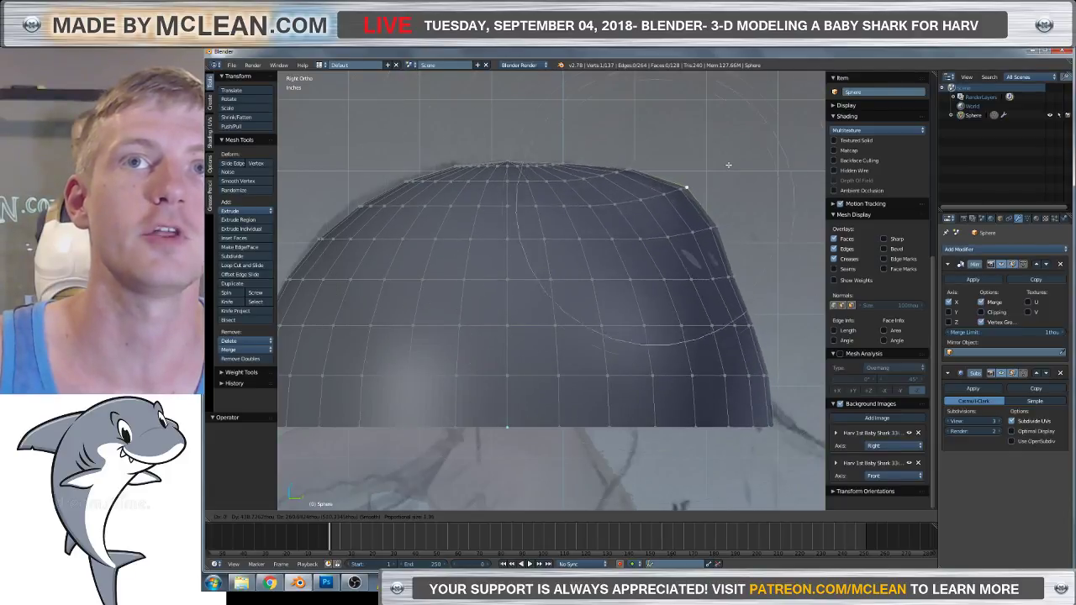
{"action": "scroll", "coordinate": [748, 156], "scroll_direction": "up", "scroll_amount": 2}
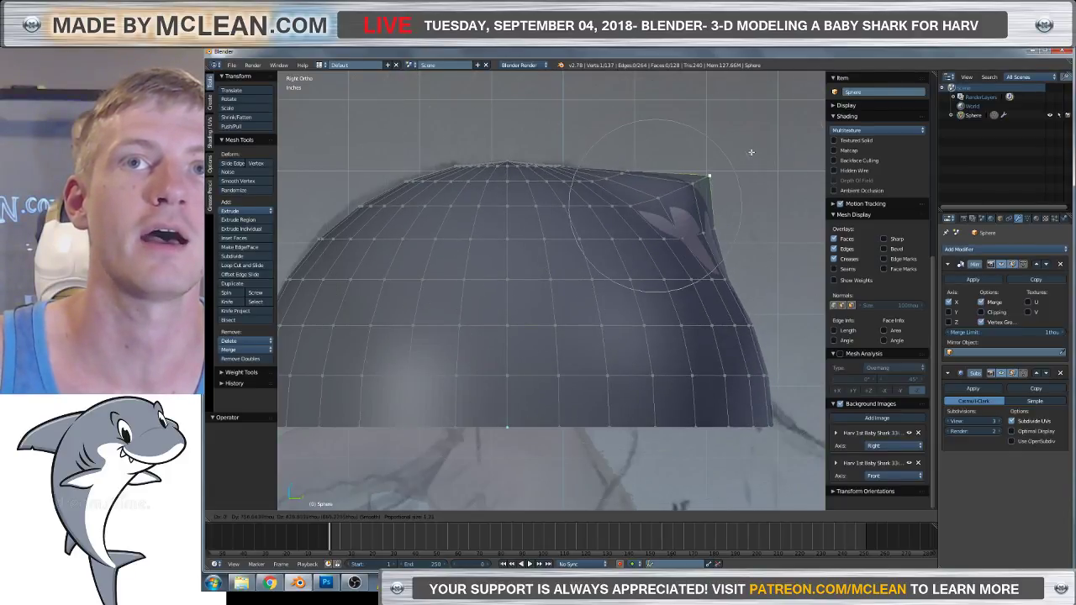
{"action": "scroll", "coordinate": [794, 133], "scroll_direction": "down", "scroll_amount": 8}
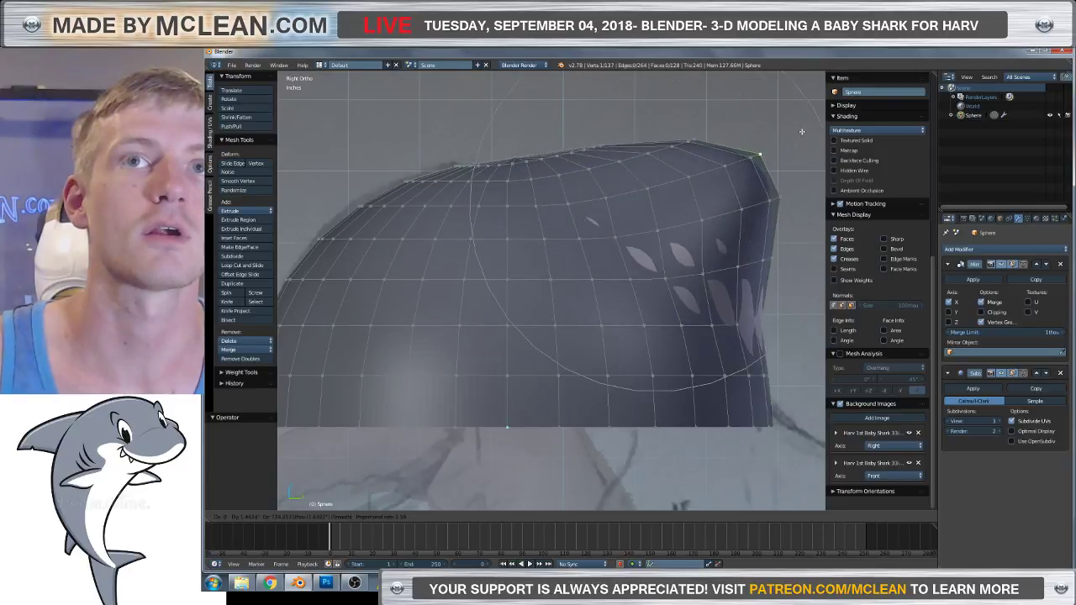
{"action": "scroll", "coordinate": [801, 131], "scroll_direction": "down", "scroll_amount": 3}
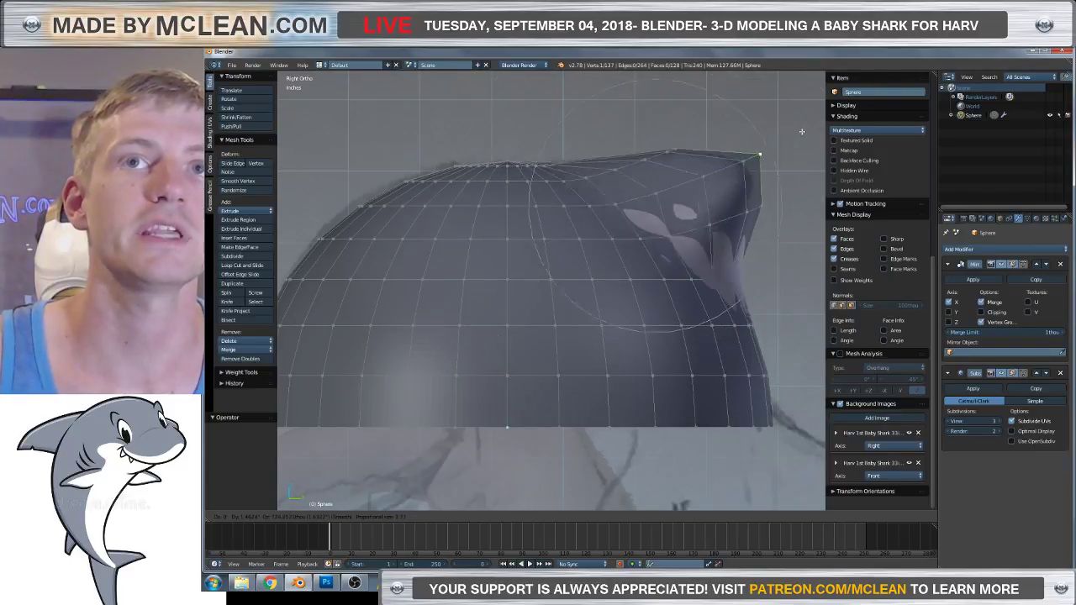
{"action": "scroll", "coordinate": [801, 131], "scroll_direction": "up", "scroll_amount": 4}
{"action": "scroll", "coordinate": [801, 131], "scroll_direction": "down", "scroll_amount": 4}
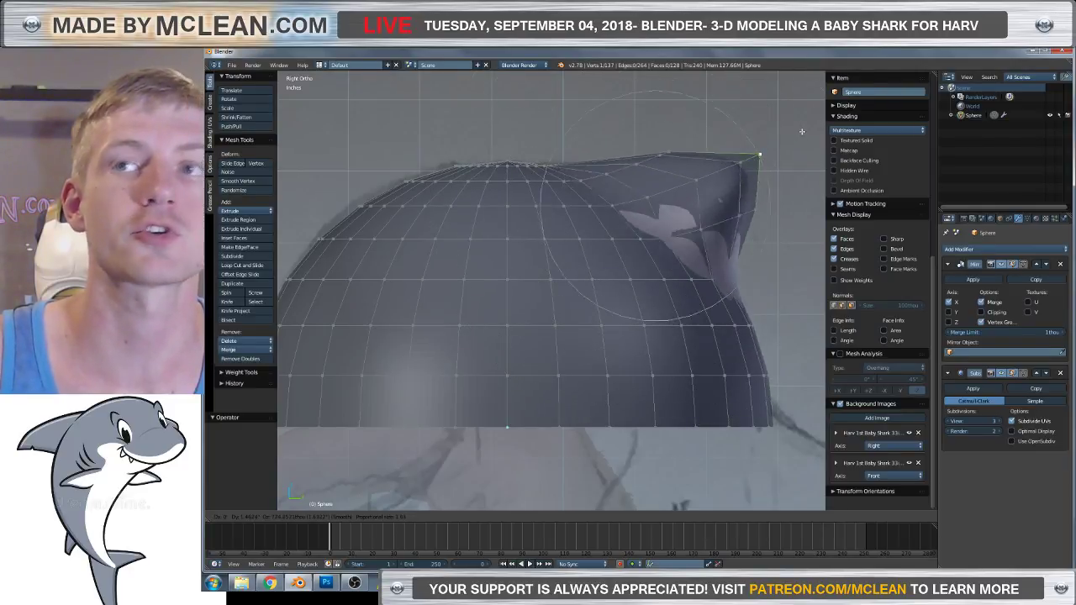
{"action": "scroll", "coordinate": [801, 131], "scroll_direction": "up", "scroll_amount": 3}
{"action": "scroll", "coordinate": [801, 132], "scroll_direction": "down", "scroll_amount": 3}
{"action": "scroll", "coordinate": [801, 131], "scroll_direction": "up", "scroll_amount": 5}
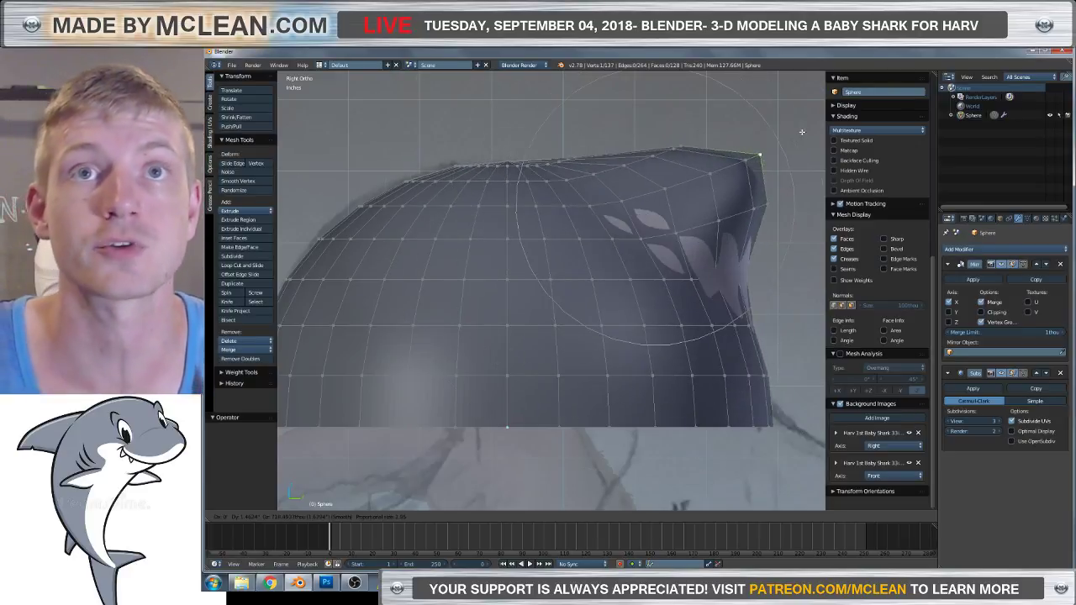
{"action": "key", "text": "Escape"}
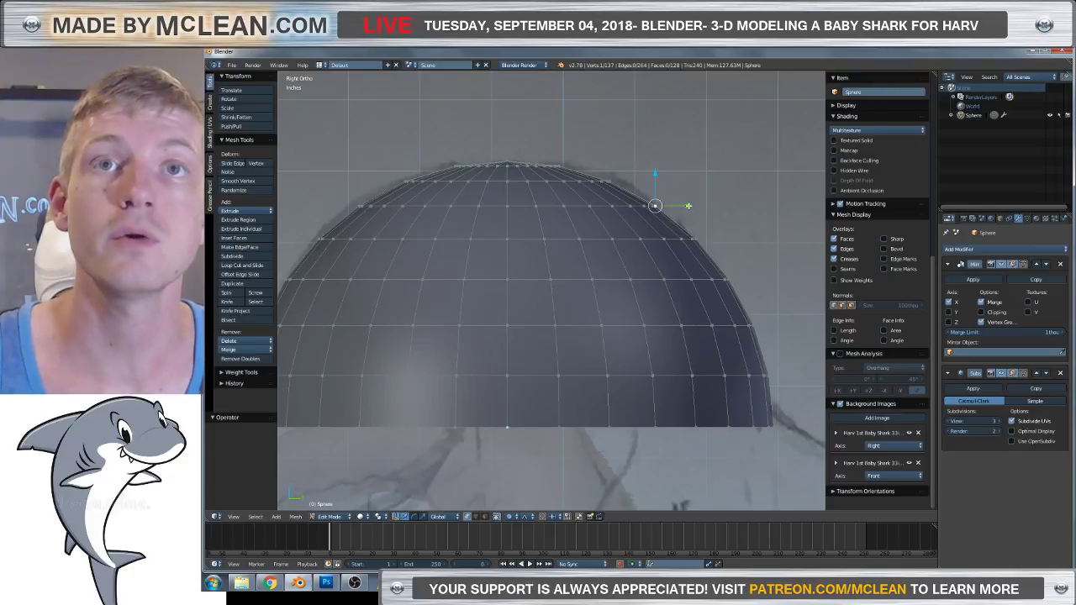
Add a second shoulder vertex to the selection and frame it in the right side view.
{"action": "right_click", "coordinate": [622, 181], "text": "shift"}
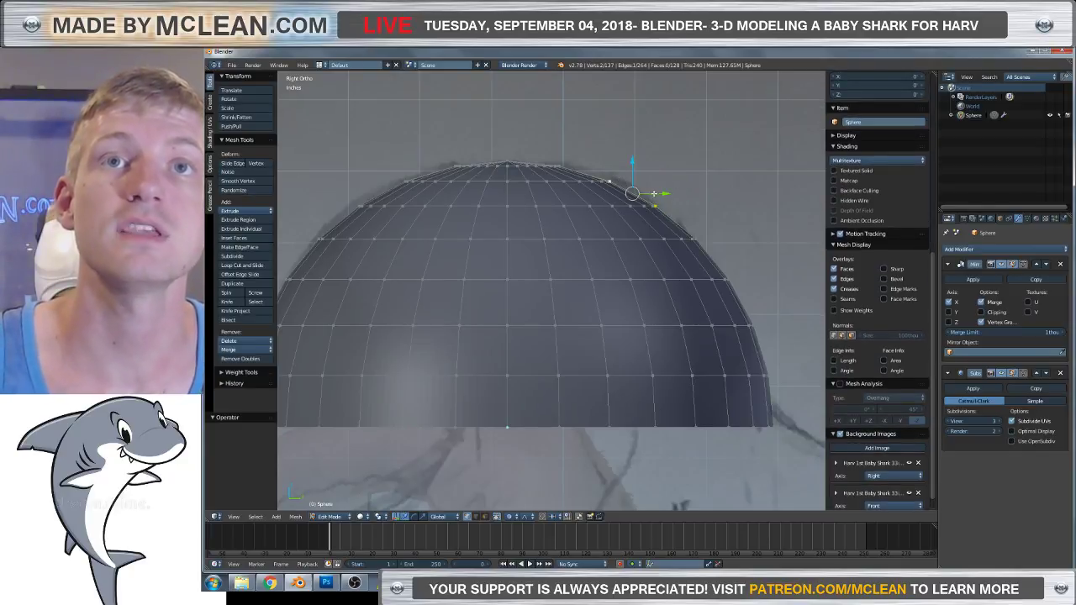
{"action": "middle_click_drag", "start_coordinate": [653, 194], "coordinate": [672, 180]}
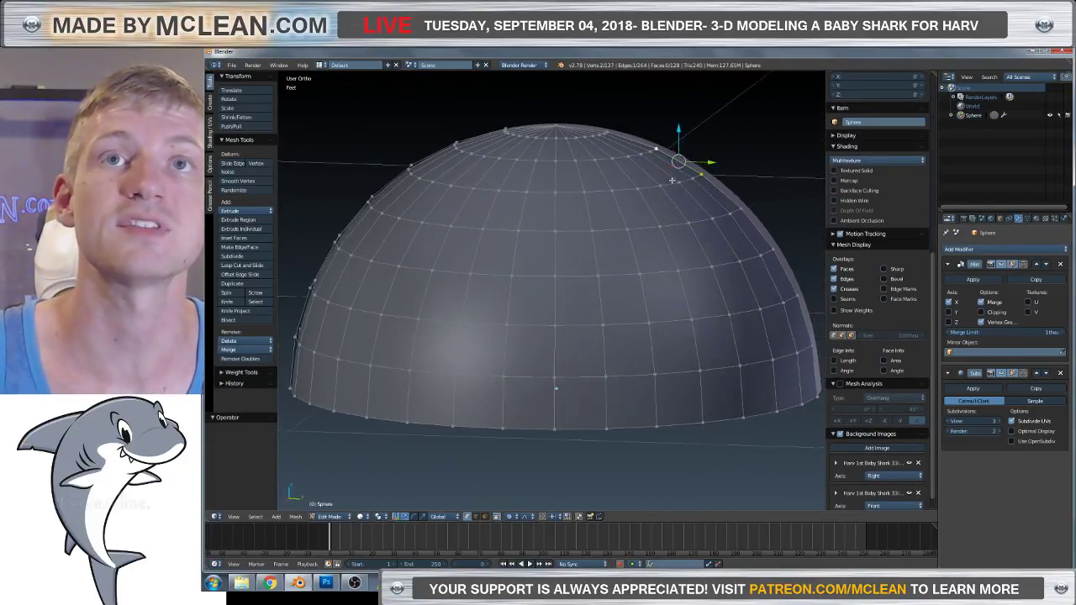
{"action": "key", "text": "KP_3"}
{"action": "scroll", "coordinate": [651, 202], "scroll_direction": "up", "scroll_amount": 4}
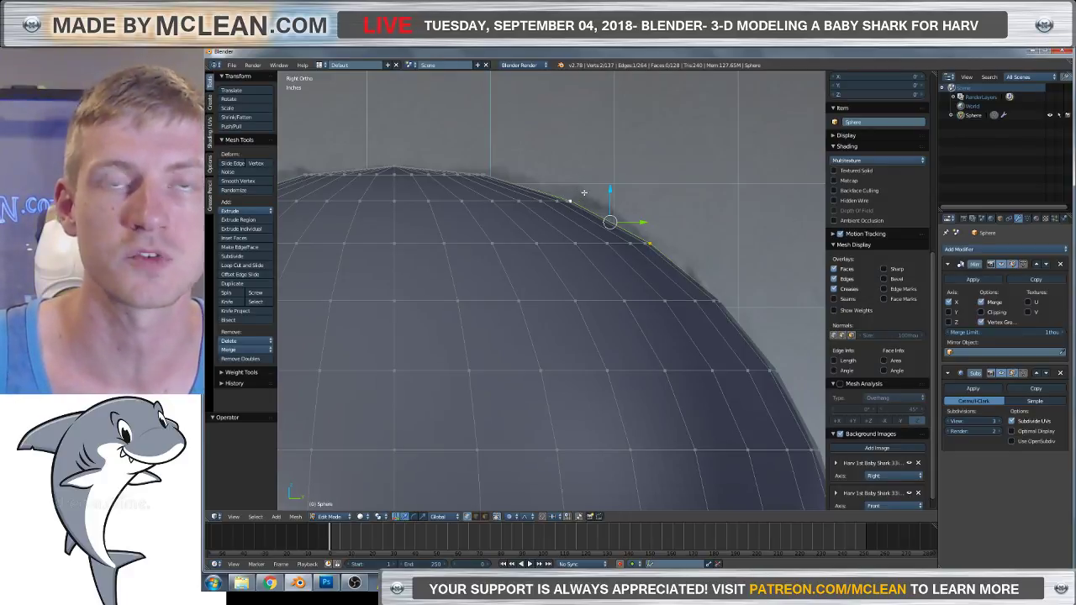
{"action": "scroll", "coordinate": [595, 199], "scroll_direction": "down", "scroll_amount": 2}
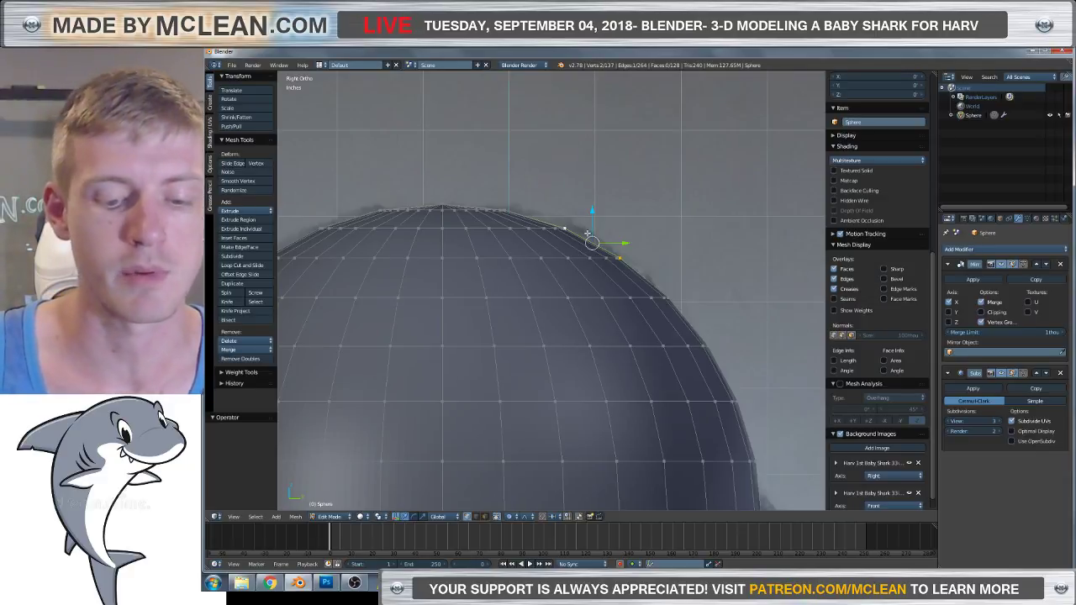
{"action": "key", "text": "KP_Decimal"}
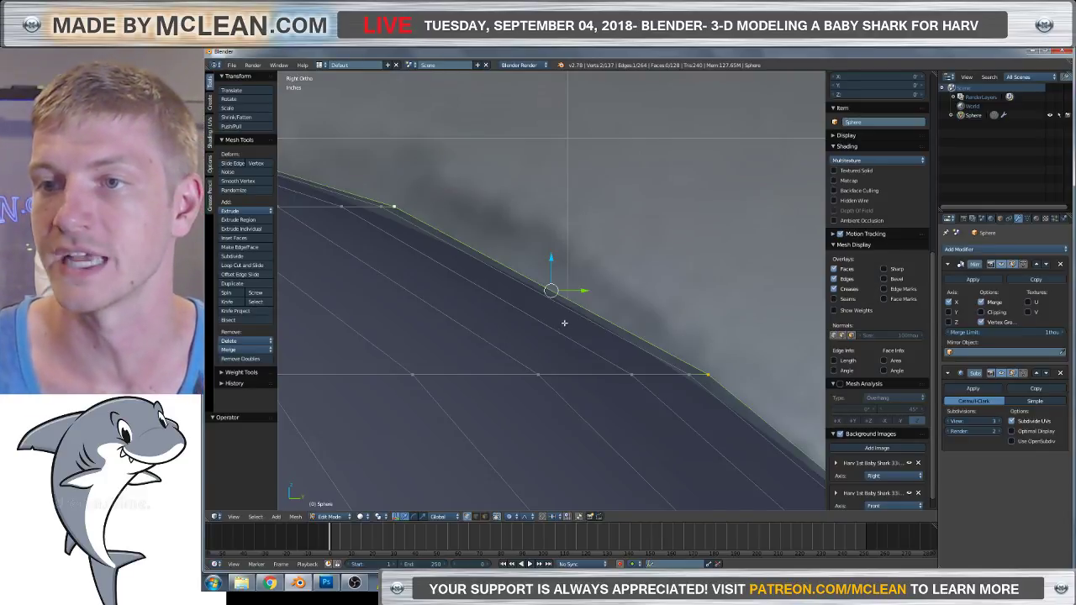
Orbit over the dome's top and select a vertex on its edge.
{"action": "middle_click_drag", "start_coordinate": [564, 322], "coordinate": [584, 353]}
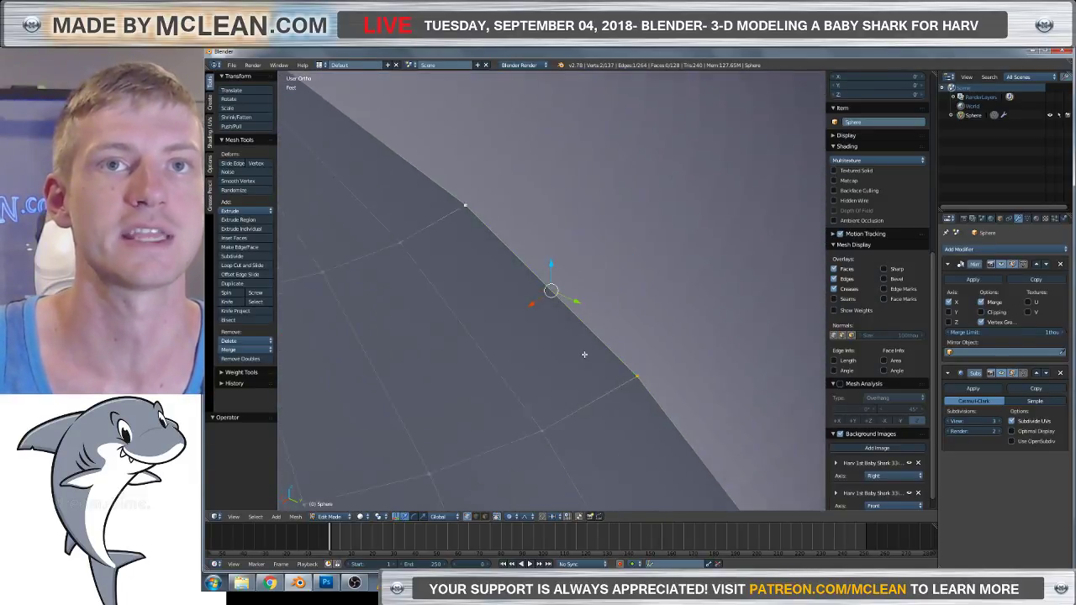
{"action": "scroll", "coordinate": [584, 353], "scroll_direction": "down", "scroll_amount": 8}
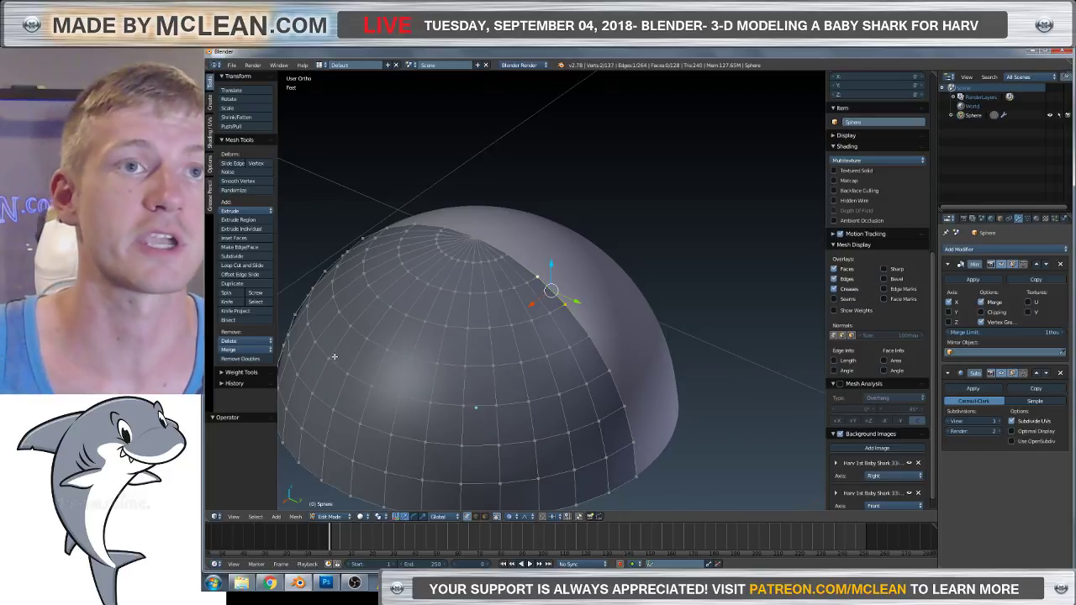
{"action": "scroll", "coordinate": [334, 356], "scroll_direction": "up", "scroll_amount": 5}
{"action": "middle_click_drag", "start_coordinate": [333, 356], "coordinate": [564, 345]}
{"action": "scroll", "coordinate": [546, 347], "scroll_direction": "down", "scroll_amount": 2}
{"action": "right_click", "coordinate": [563, 358]}
Pan and centre the view on the selected edge vertex, orbiting around it.
{"action": "scroll", "coordinate": [543, 341], "scroll_direction": "up", "scroll_amount": 3}
{"action": "middle_click_drag", "start_coordinate": [589, 346], "coordinate": [677, 327], "text": "shift"}
{"action": "scroll", "coordinate": [720, 331], "scroll_direction": "up", "scroll_amount": 2}
{"action": "scroll", "coordinate": [716, 361], "scroll_direction": "down", "scroll_amount": 3, "text": "shift"}
{"action": "middle_click_drag", "start_coordinate": [716, 360], "coordinate": [582, 481], "text": "shift"}
{"action": "scroll", "coordinate": [526, 238], "scroll_direction": "up", "scroll_amount": 3}
{"action": "scroll", "coordinate": [526, 238], "scroll_direction": "down", "scroll_amount": 2}
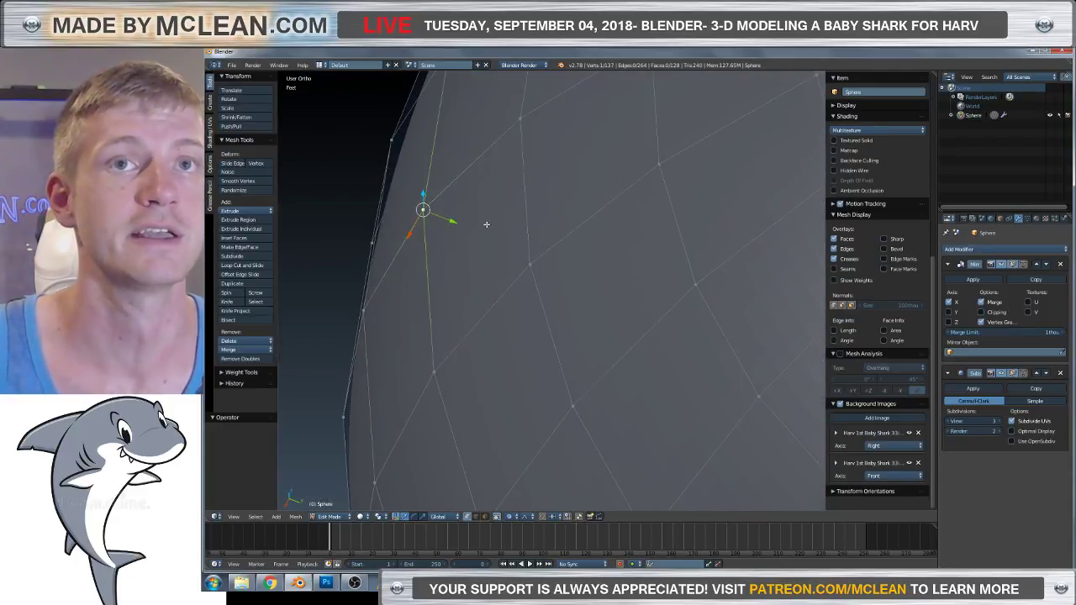
{"action": "key", "text": "KP_Decimal"}
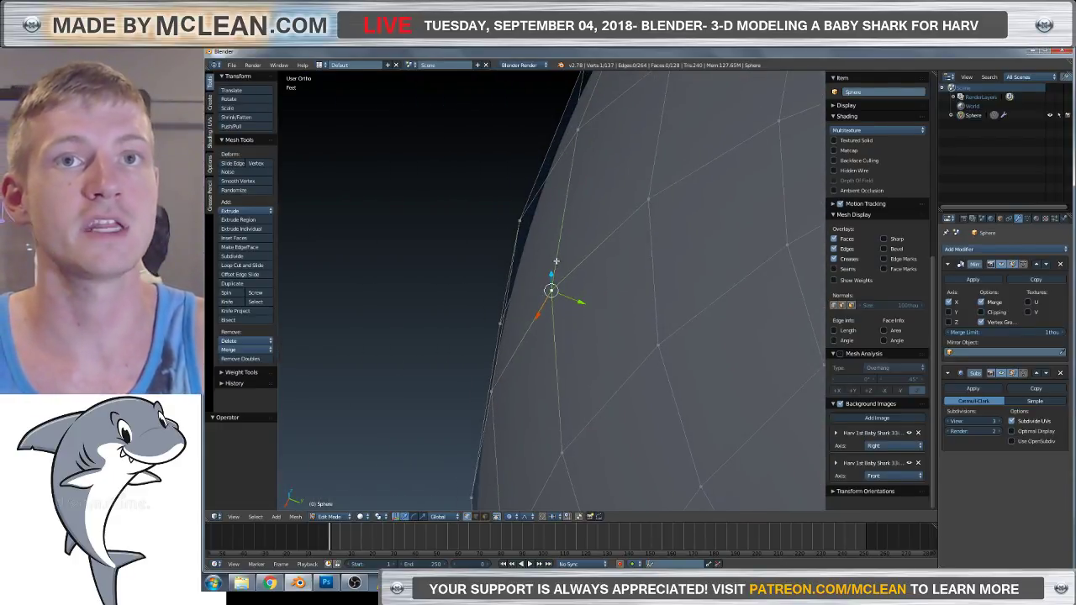
{"action": "middle_click_drag", "start_coordinate": [557, 264], "coordinate": [457, 310]}
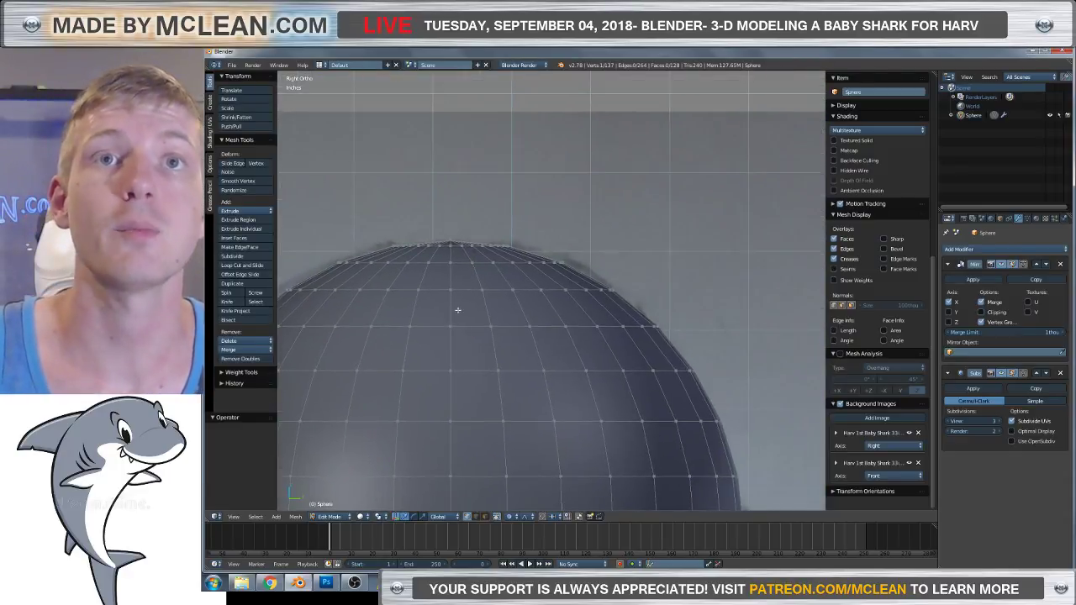
Move the two shoulder vertices along Y with proportional falloff.
{"action": "scroll", "coordinate": [457, 310], "scroll_direction": "up", "scroll_amount": 5}
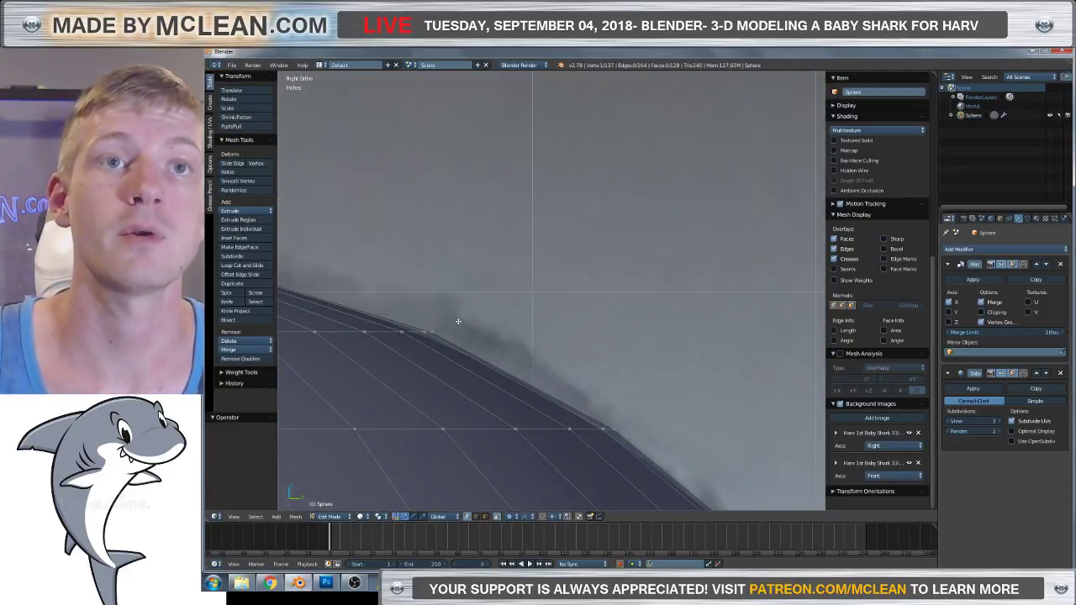
{"action": "right_click", "coordinate": [621, 422], "text": "shift"}
{"action": "scroll", "coordinate": [612, 416], "scroll_direction": "down", "scroll_amount": 4}
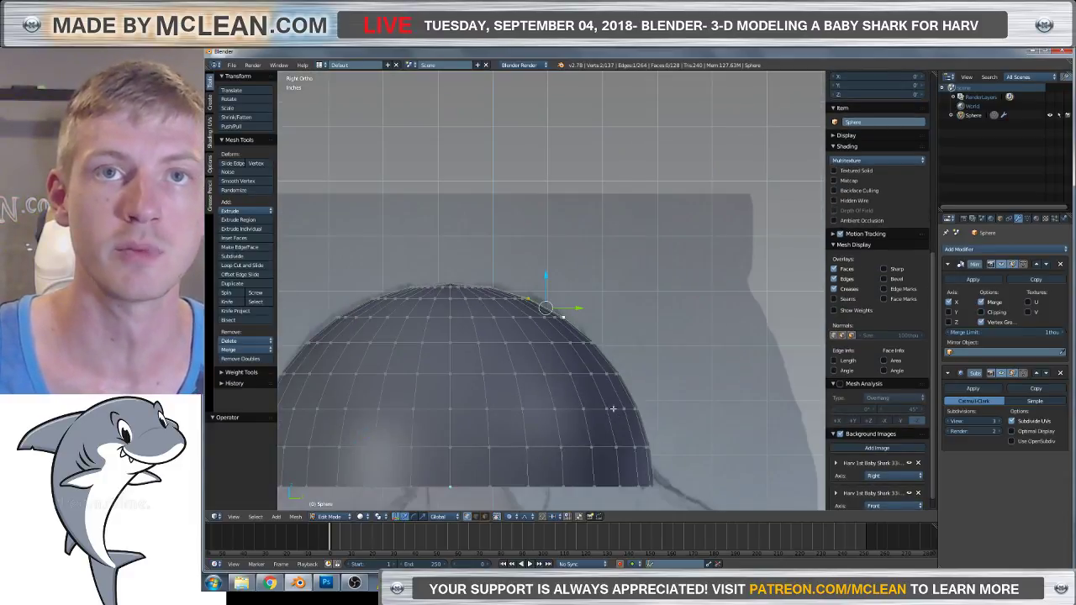
{"action": "scroll", "coordinate": [592, 320], "scroll_direction": "up", "scroll_amount": 2}
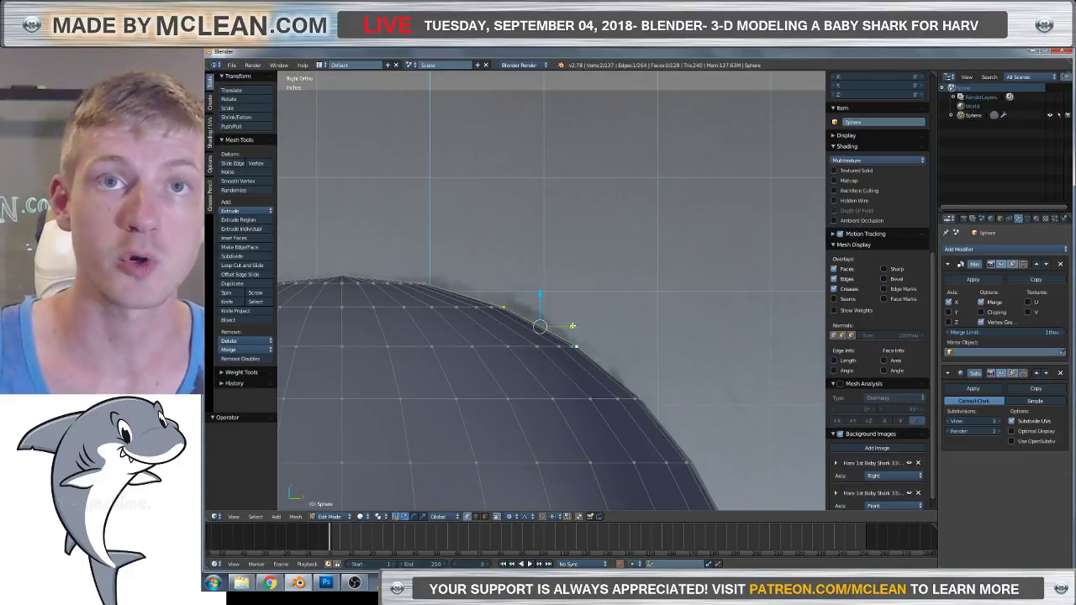
{"action": "key", "text": "g"}
{"action": "key", "text": "y"}
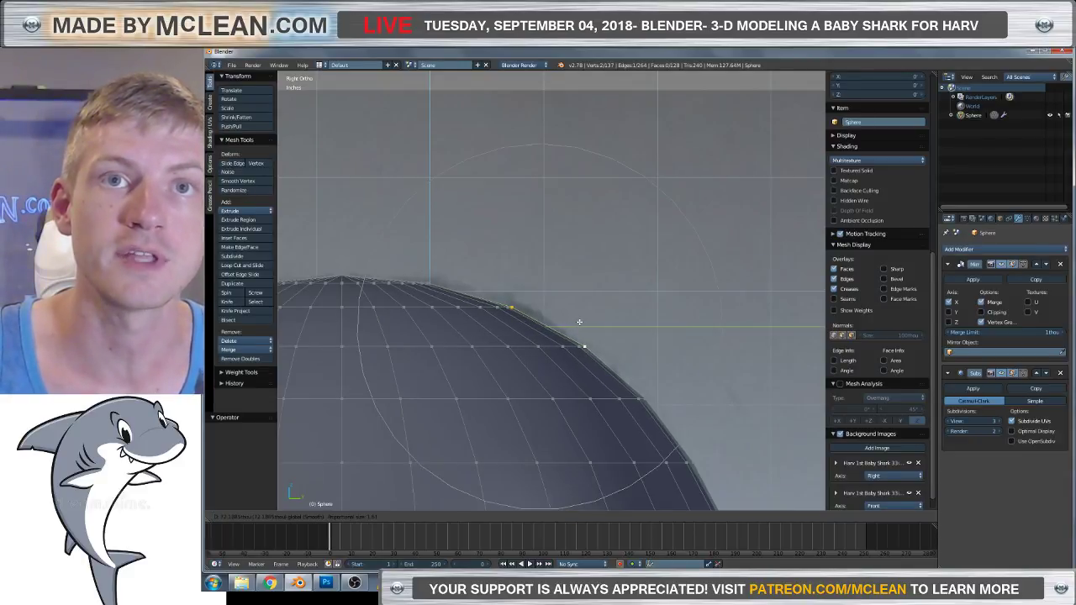
{"action": "scroll", "coordinate": [579, 322], "scroll_direction": "down", "scroll_amount": 4}
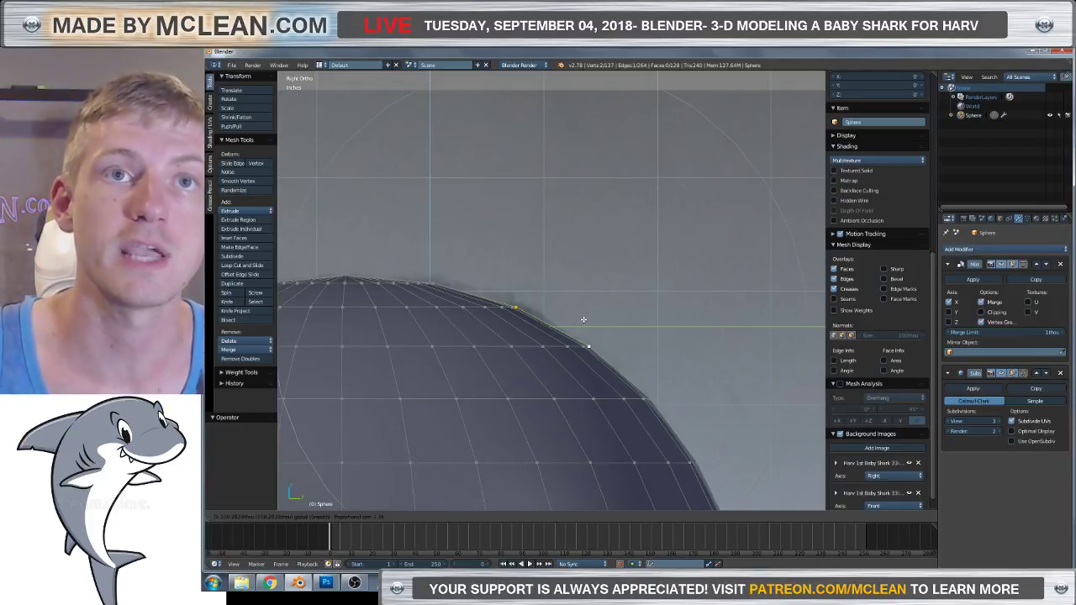
{"action": "scroll", "coordinate": [583, 320], "scroll_direction": "down", "scroll_amount": 3}
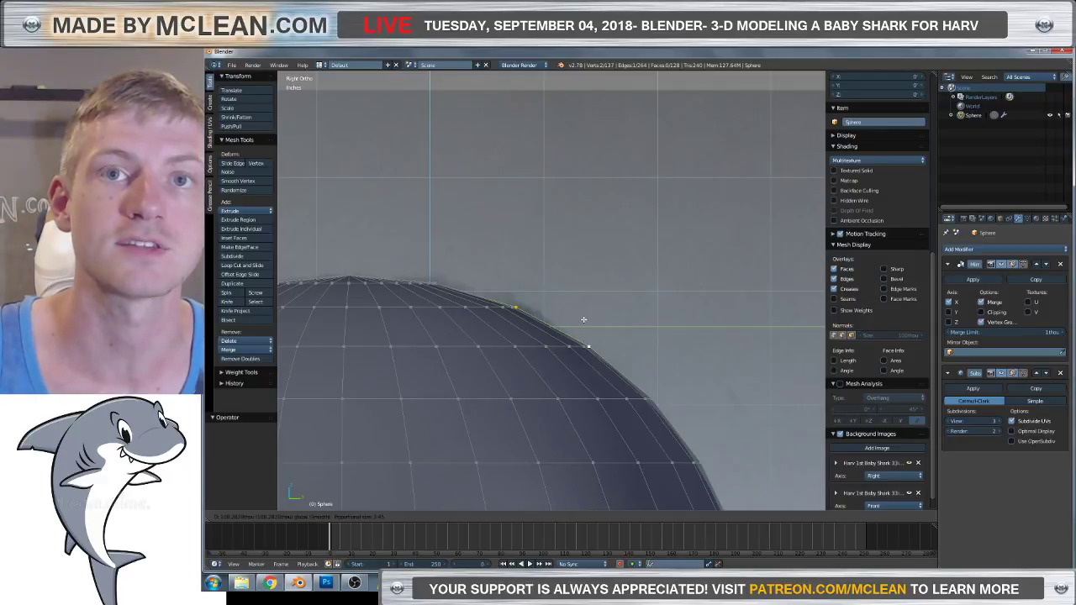
{"action": "left_click", "coordinate": [584, 319]}
Shift a vertex on the dome's upper-left edge along Y with proportional falloff.
{"action": "scroll", "coordinate": [583, 319], "scroll_direction": "down", "scroll_amount": 3}
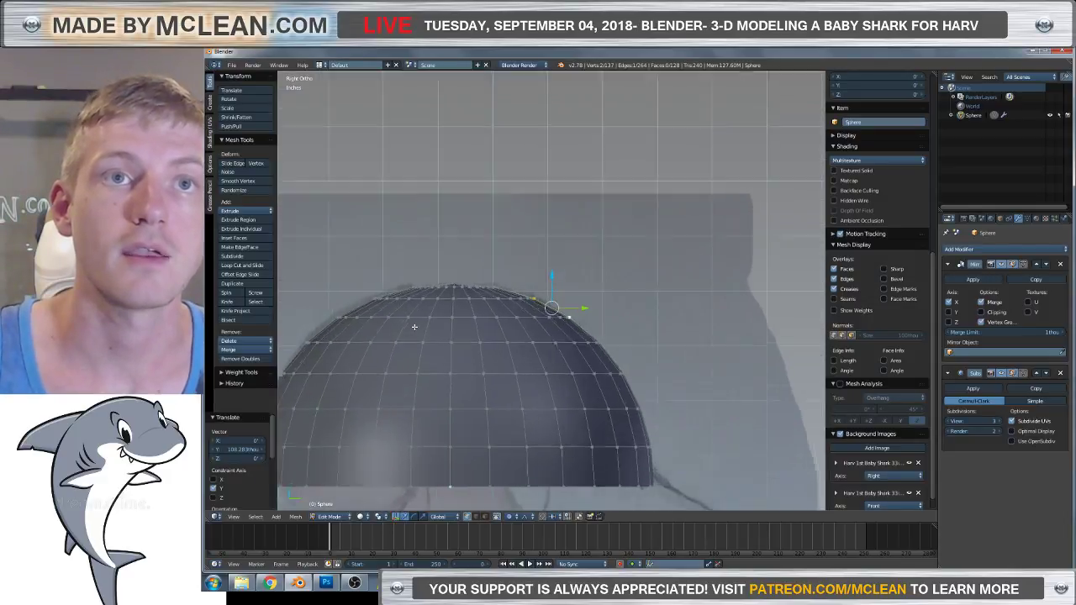
{"action": "scroll", "coordinate": [414, 326], "scroll_direction": "up", "scroll_amount": 2}
{"action": "middle_click_drag", "start_coordinate": [415, 326], "coordinate": [521, 313], "text": "shift"}
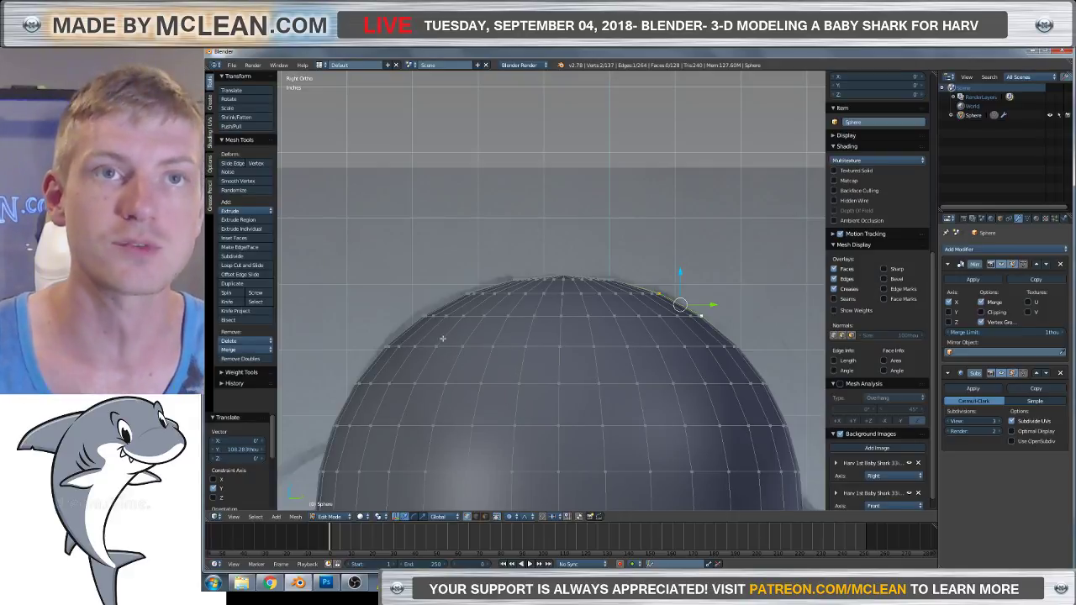
{"action": "right_click", "coordinate": [423, 316]}
{"action": "left_click_drag", "start_coordinate": [455, 316], "coordinate": [454, 316]}
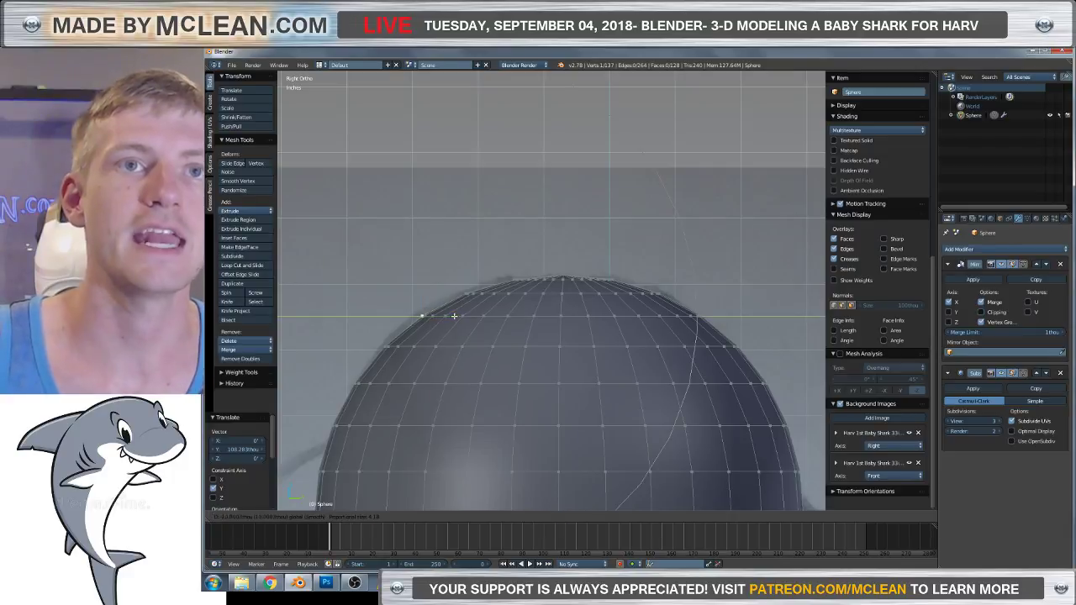
{"action": "right_click", "coordinate": [454, 316]}
{"action": "right_click", "coordinate": [464, 291]}
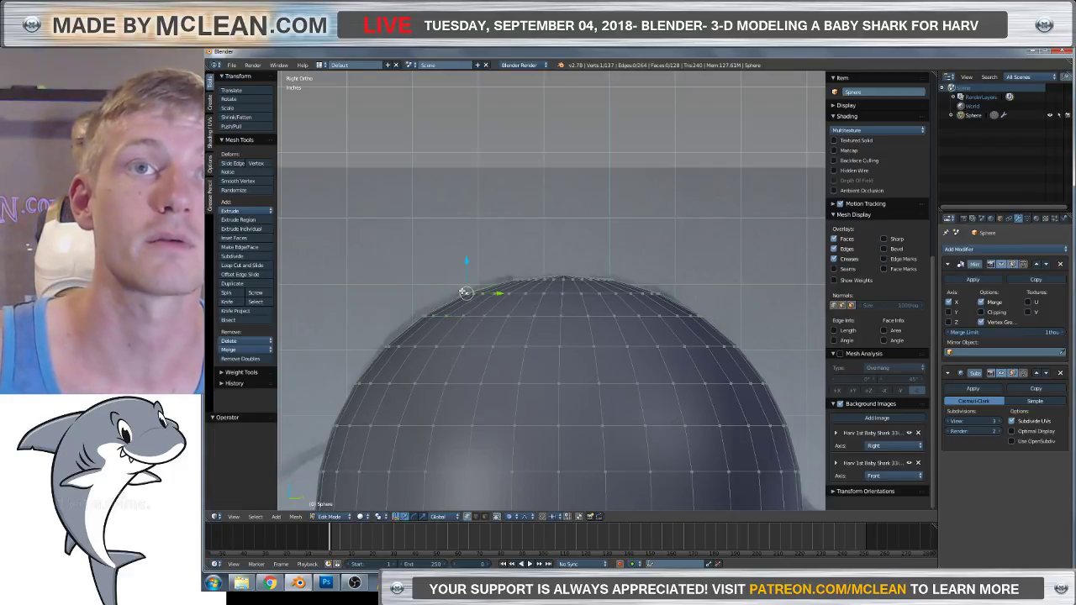
{"action": "key", "text": "g"}
{"action": "key", "text": "y"}
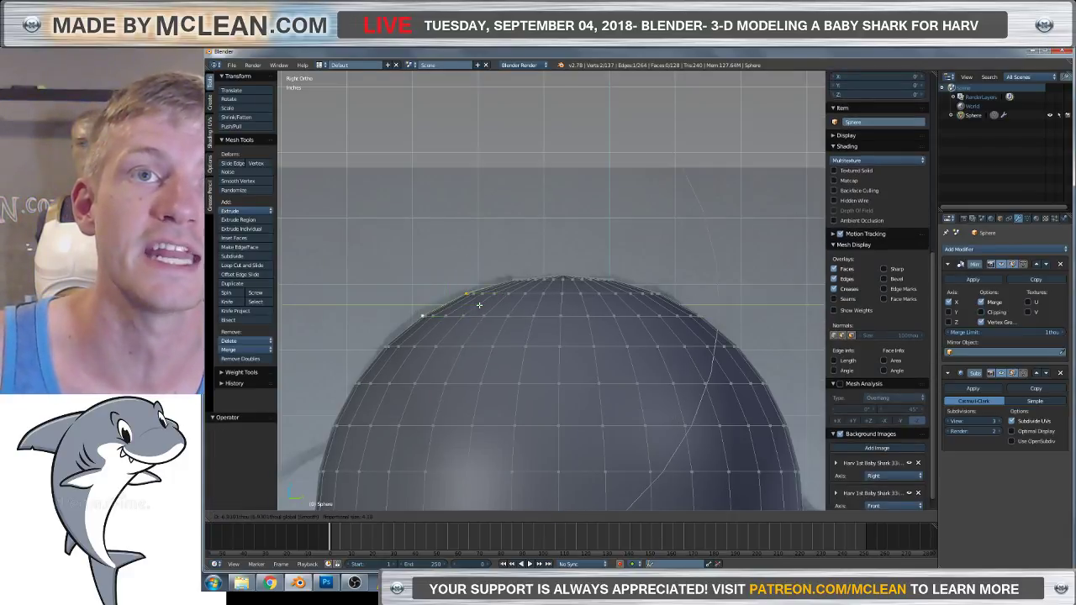
{"action": "scroll", "coordinate": [478, 306], "scroll_direction": "up", "scroll_amount": 8}
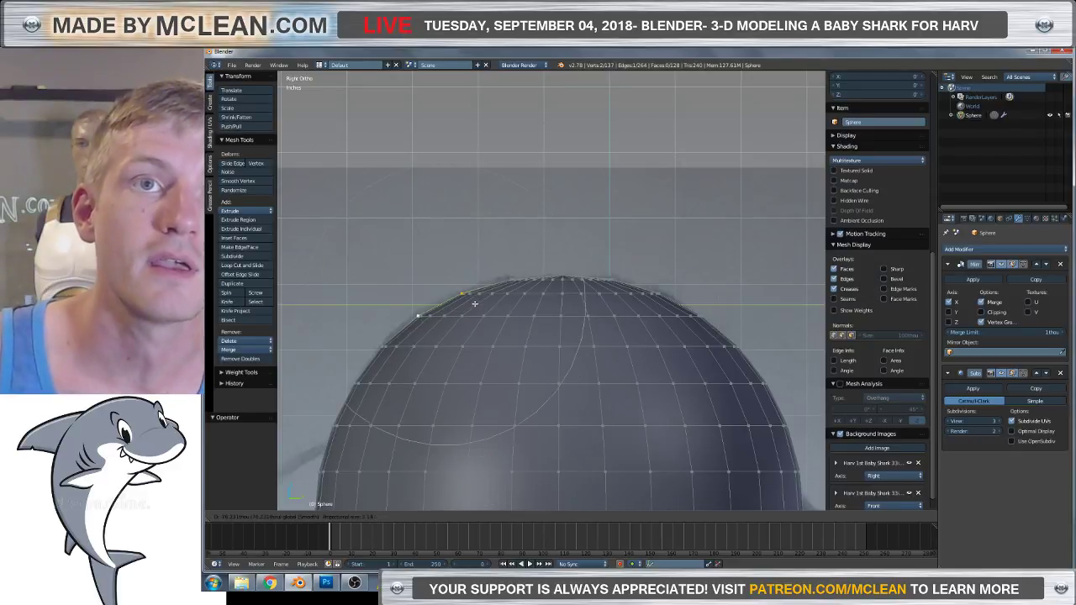
{"action": "scroll", "coordinate": [473, 302], "scroll_direction": "down", "scroll_amount": 4}
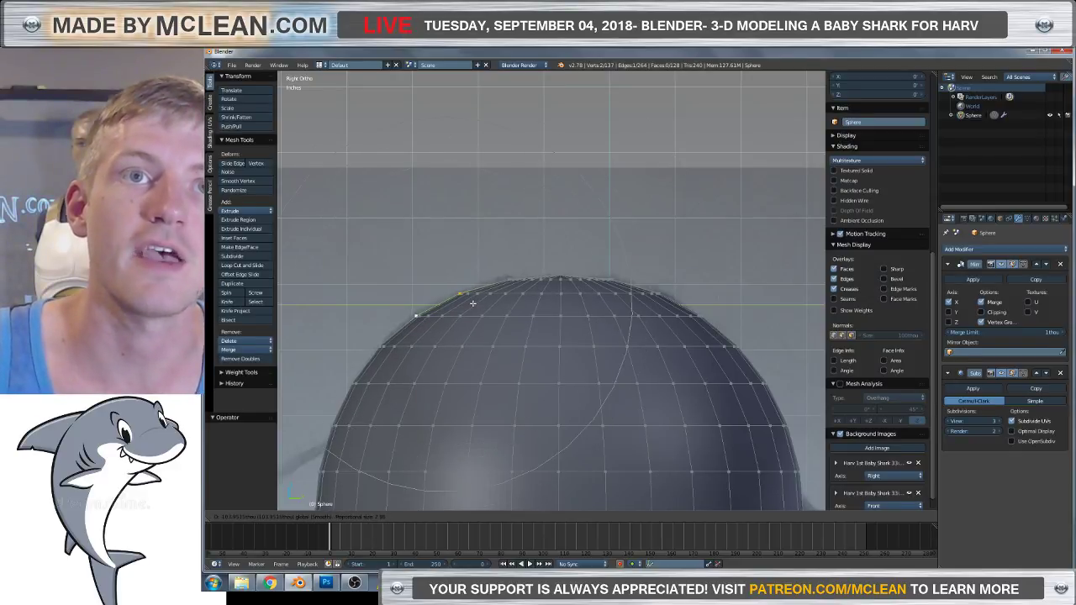
{"action": "scroll", "coordinate": [472, 303], "scroll_direction": "down", "scroll_amount": 2}
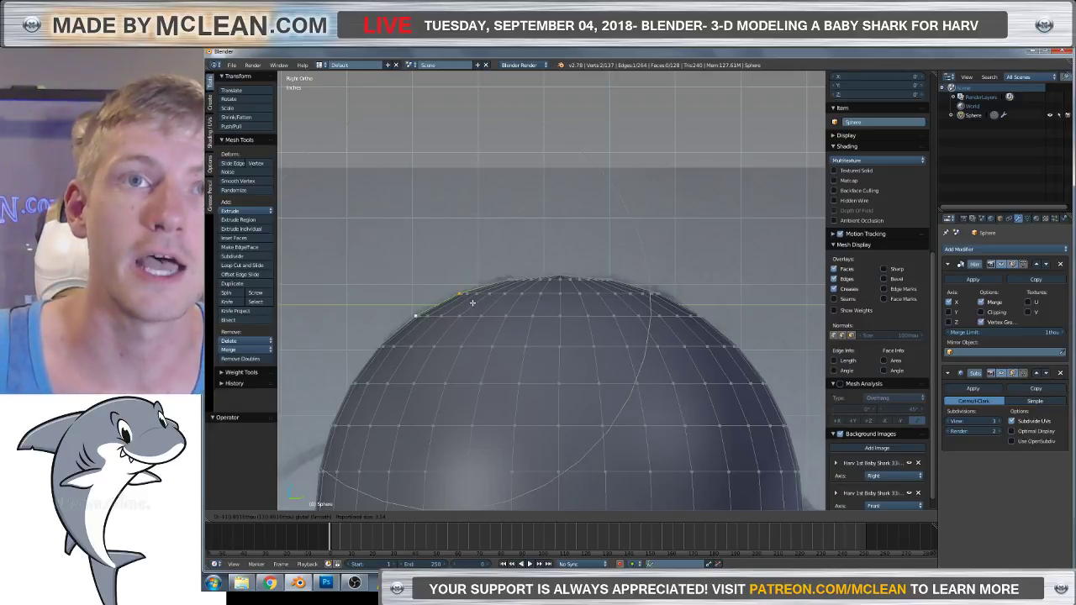
{"action": "scroll", "coordinate": [473, 302], "scroll_direction": "down", "scroll_amount": 3}
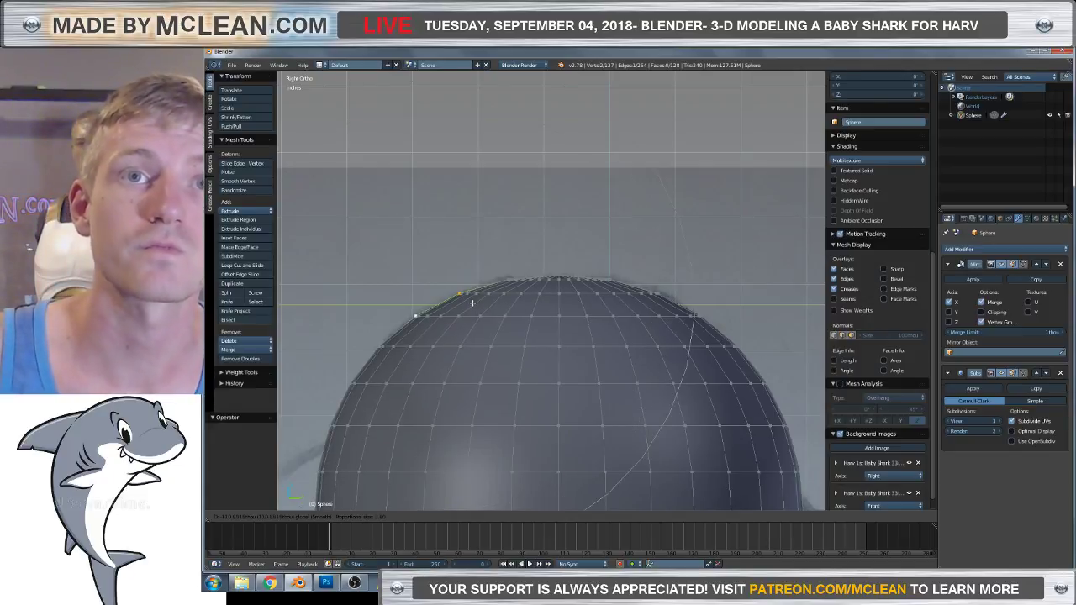
{"action": "left_click", "coordinate": [472, 303]}
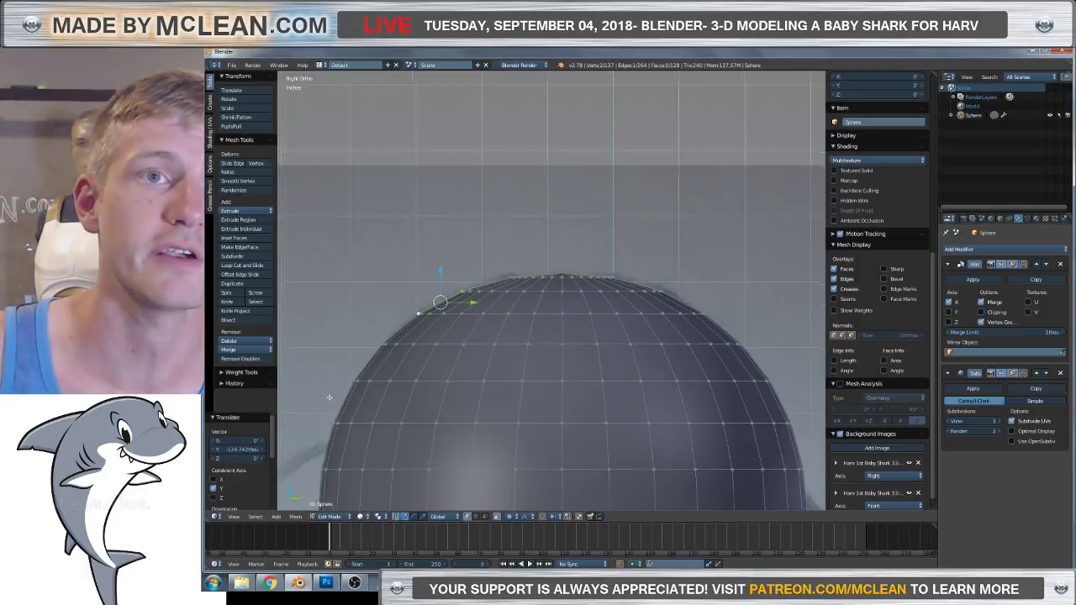
In wireframe, move the dome's lower-left edge vertex along Y with proportional falloff.
{"action": "key", "text": "z"}
{"action": "middle_click_drag", "start_coordinate": [396, 317], "coordinate": [431, 318], "text": "shift"}
{"action": "scroll", "coordinate": [430, 317], "scroll_direction": "up", "scroll_amount": 6}
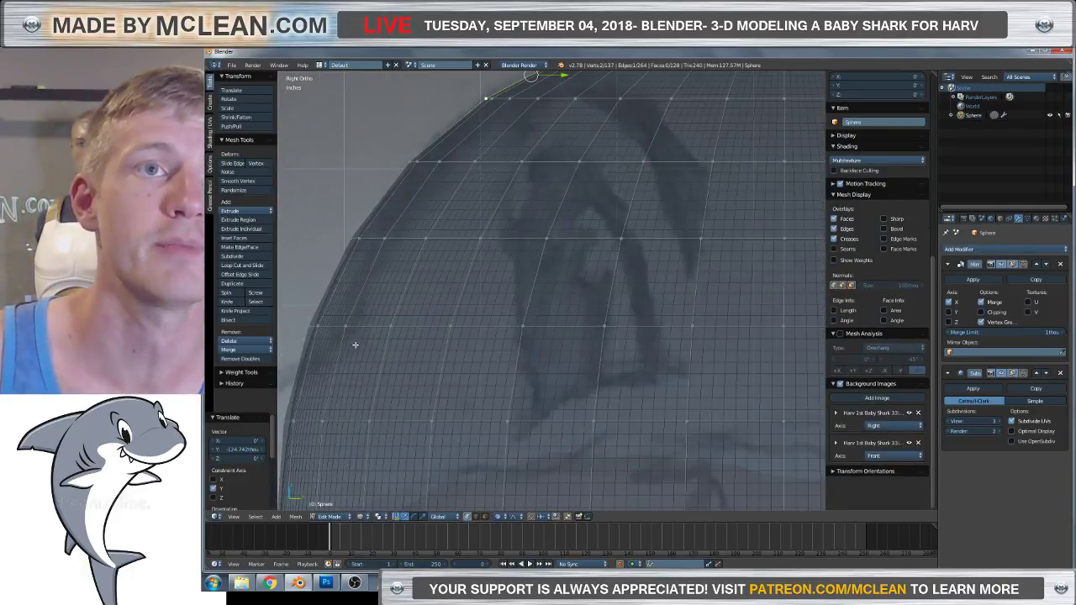
{"action": "scroll", "coordinate": [422, 314], "scroll_direction": "down", "scroll_amount": 3}
{"action": "right_click", "coordinate": [426, 317], "text": "shift"}
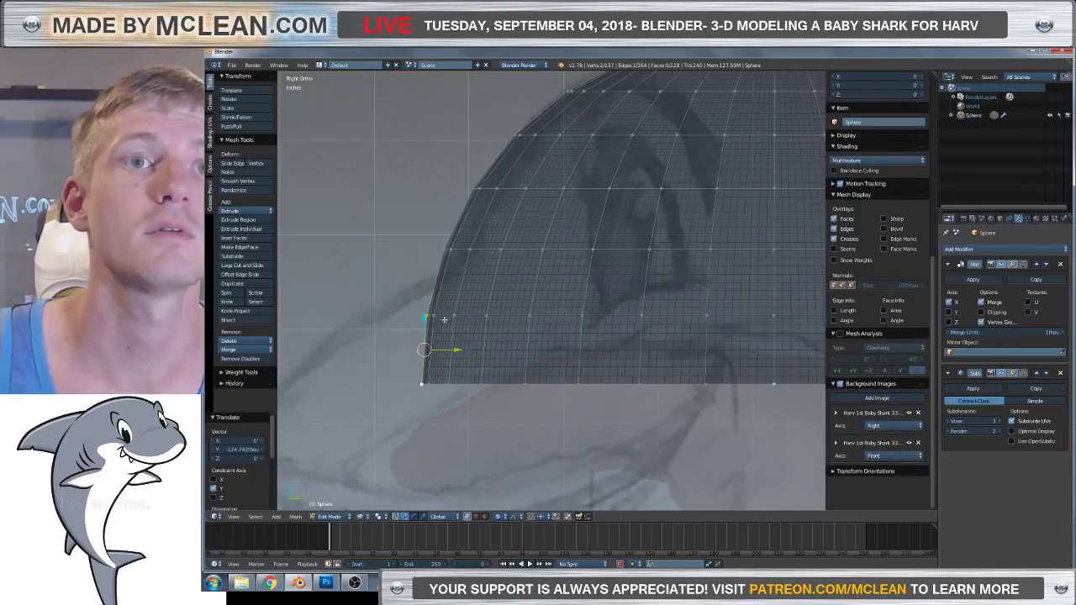
{"action": "key", "text": "g"}
{"action": "key", "text": "y"}
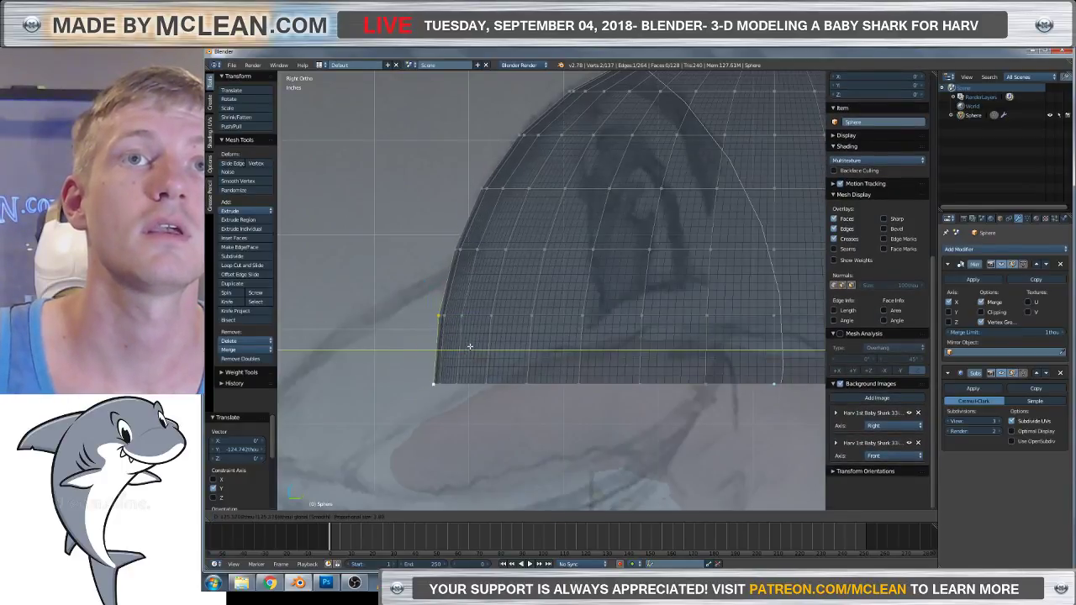
{"action": "scroll", "coordinate": [473, 344], "scroll_direction": "down", "scroll_amount": 3}
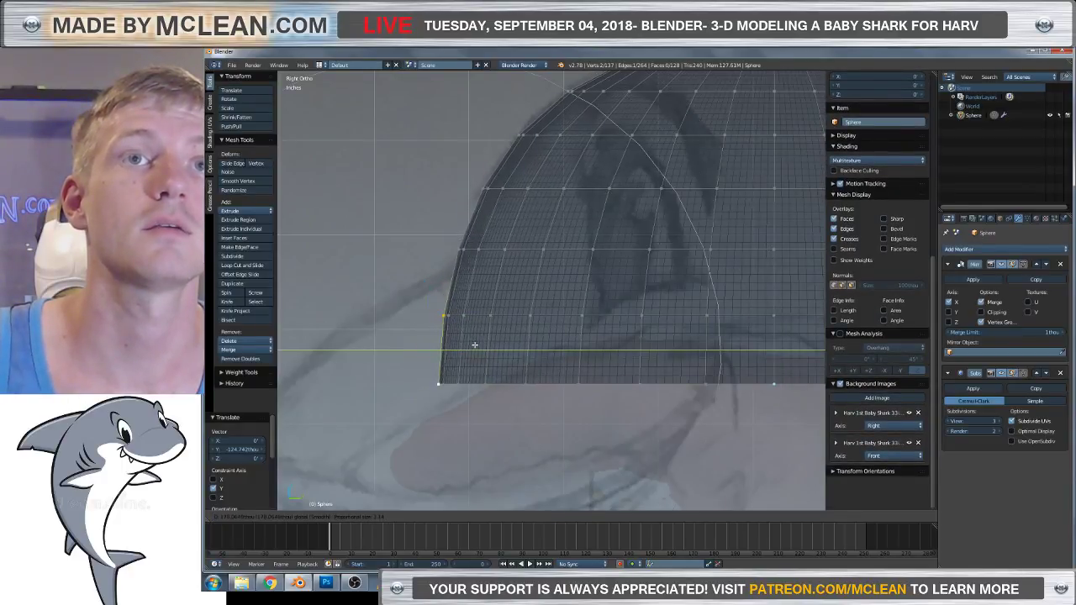
{"action": "scroll", "coordinate": [474, 345], "scroll_direction": "up", "scroll_amount": 2}
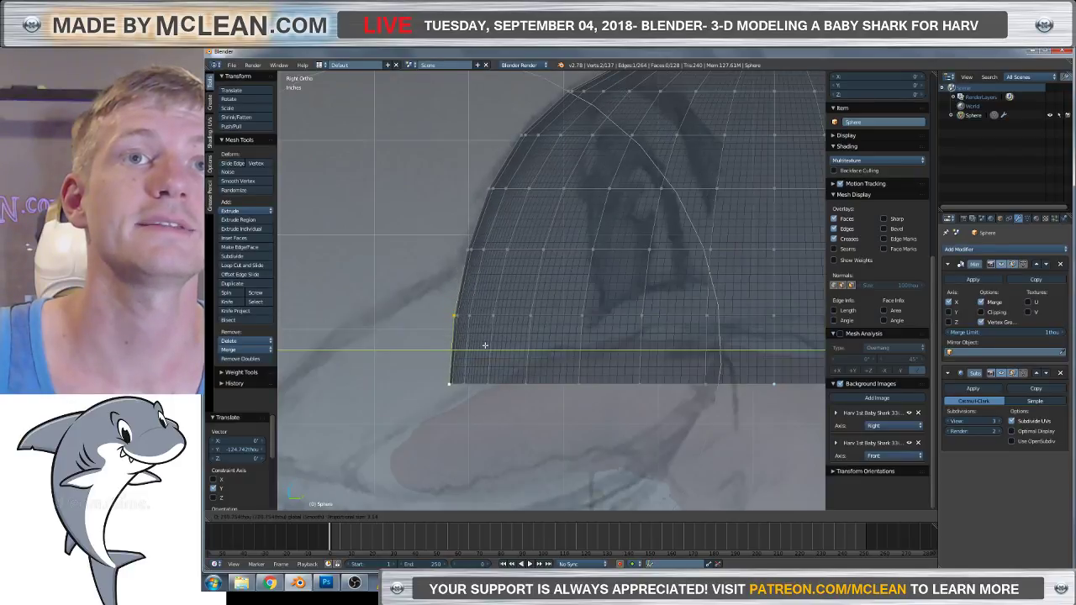
{"action": "left_click", "coordinate": [484, 346]}
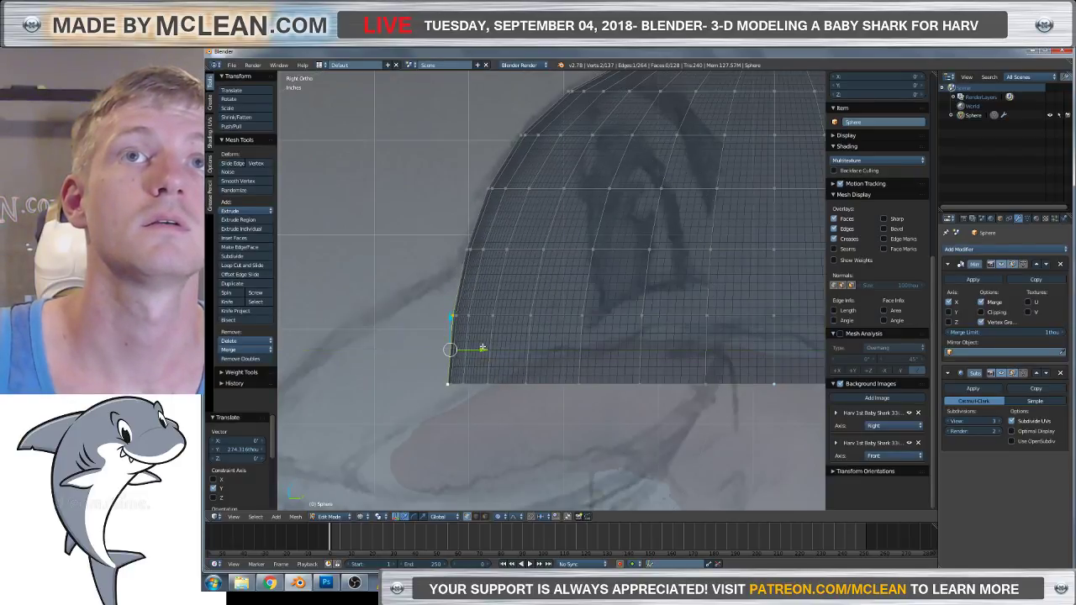
Move a vertex on the dome's right edge along Y with proportional falloff.
{"action": "scroll", "coordinate": [607, 297], "scroll_direction": "down", "scroll_amount": 3}
{"action": "scroll", "coordinate": [607, 297], "scroll_direction": "up", "scroll_amount": 3}
{"action": "scroll", "coordinate": [605, 277], "scroll_direction": "down", "scroll_amount": 4, "text": "ctrl"}
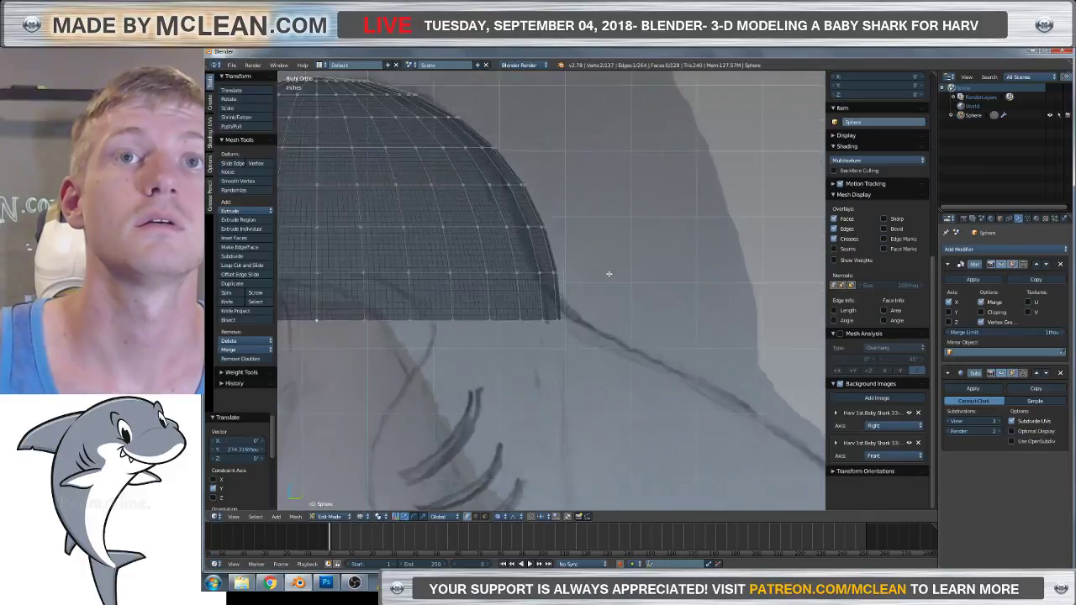
{"action": "right_click", "coordinate": [568, 260]}
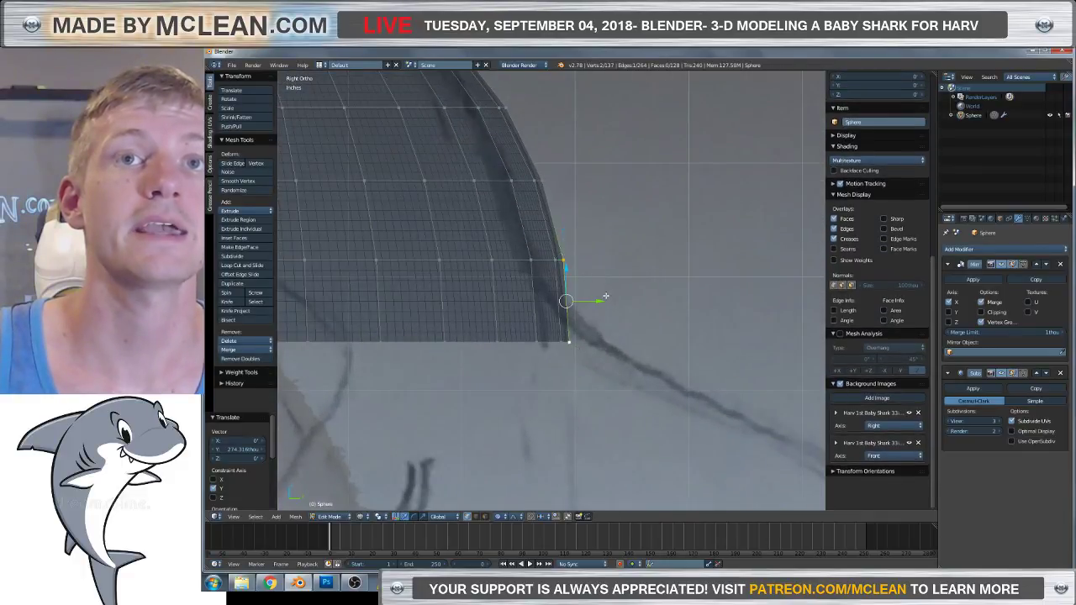
{"action": "scroll", "coordinate": [601, 286], "scroll_direction": "down", "scroll_amount": 2}
{"action": "scroll", "coordinate": [621, 340], "scroll_direction": "up", "scroll_amount": 3, "text": "shift"}
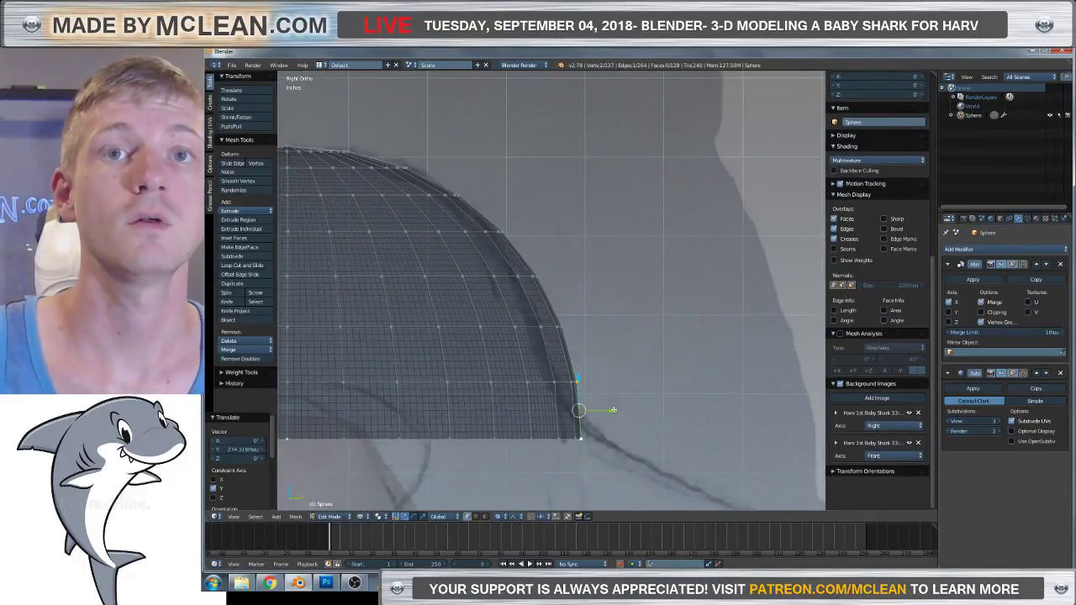
{"action": "key", "text": "g"}
{"action": "key", "text": "y"}
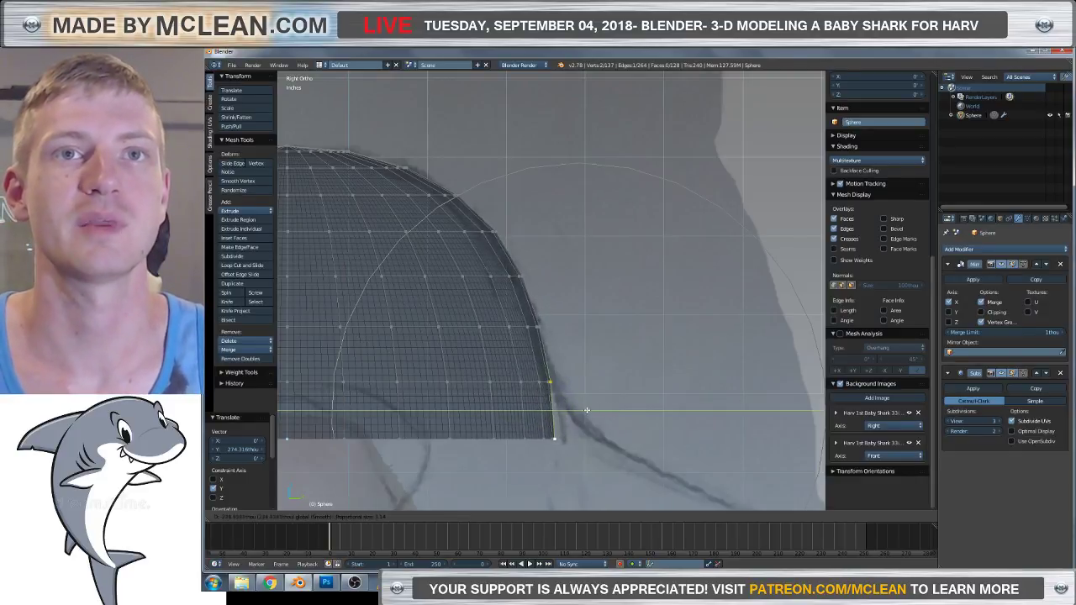
{"action": "scroll", "coordinate": [583, 410], "scroll_direction": "up", "scroll_amount": 2}
{"action": "scroll", "coordinate": [583, 410], "scroll_direction": "down", "scroll_amount": 3}
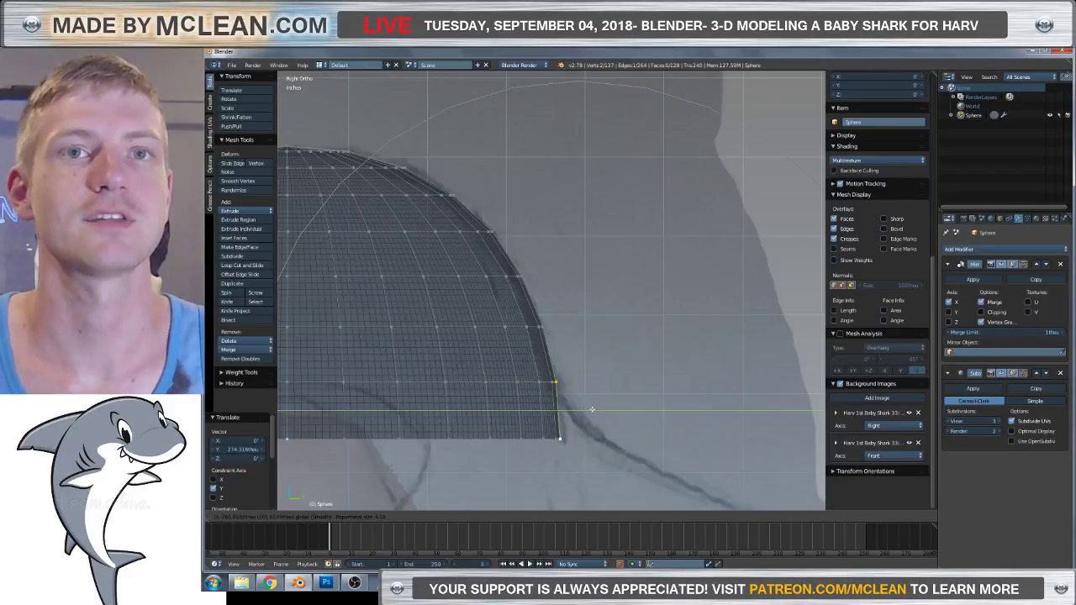
{"action": "left_click", "coordinate": [591, 410]}
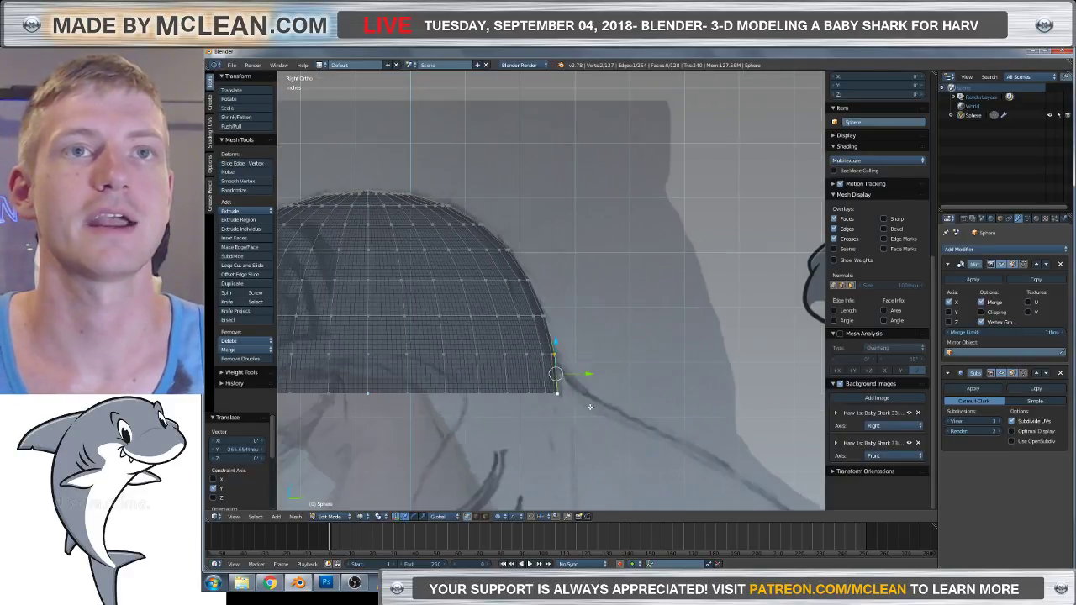
Inspect the dome, then move its top vertex along Y in the right side view.
{"action": "middle_click_drag", "start_coordinate": [456, 331], "coordinate": [490, 357]}
{"action": "middle_click_drag", "start_coordinate": [496, 312], "coordinate": [417, 305]}
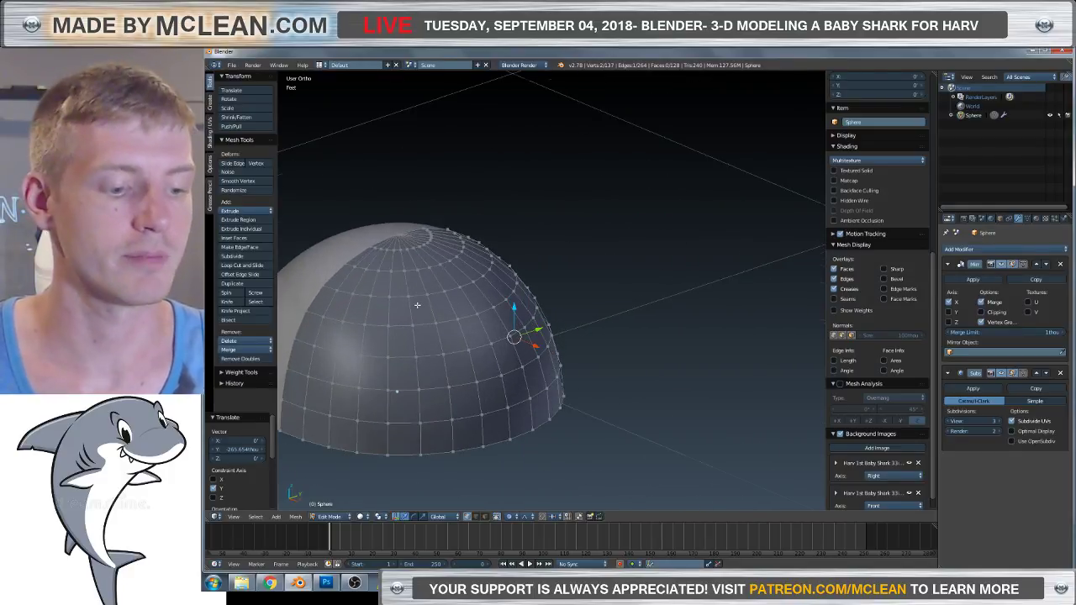
{"action": "key", "text": "KP_1"}
{"action": "key", "text": "KP_3"}
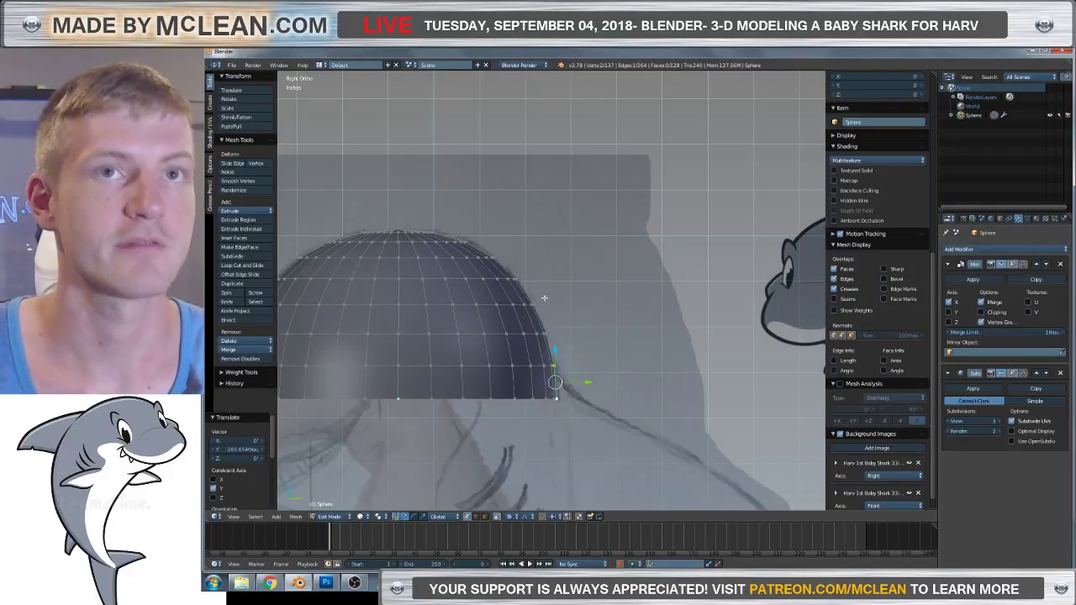
{"action": "key", "text": "z"}
{"action": "scroll", "coordinate": [559, 234], "scroll_direction": "up", "scroll_amount": 3}
{"action": "right_click", "coordinate": [550, 218]}
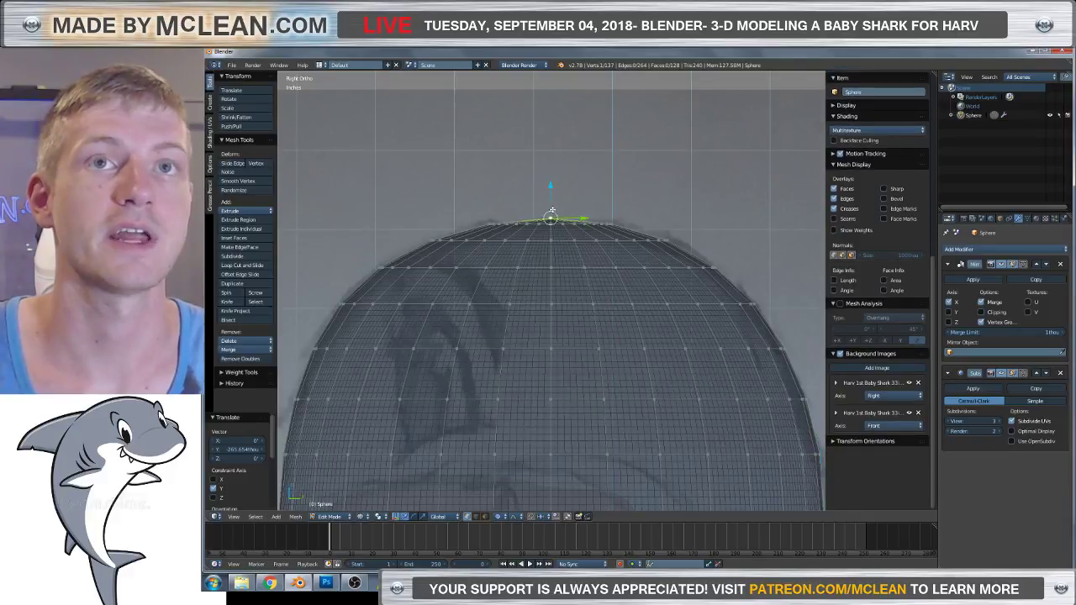
{"action": "key", "text": "g"}
{"action": "key", "text": "y"}
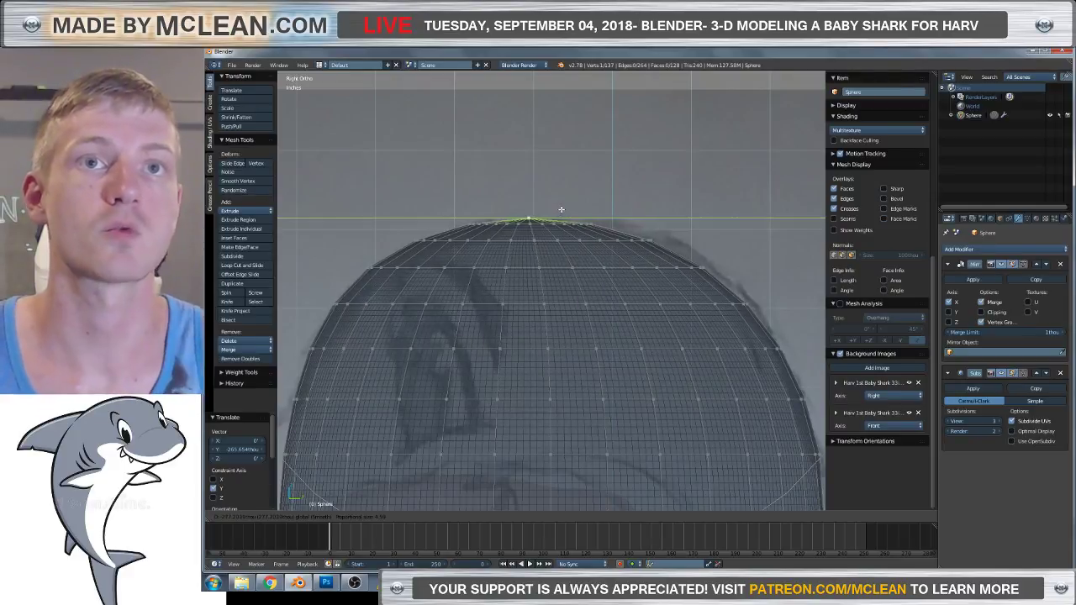
{"action": "left_click", "coordinate": [560, 209]}
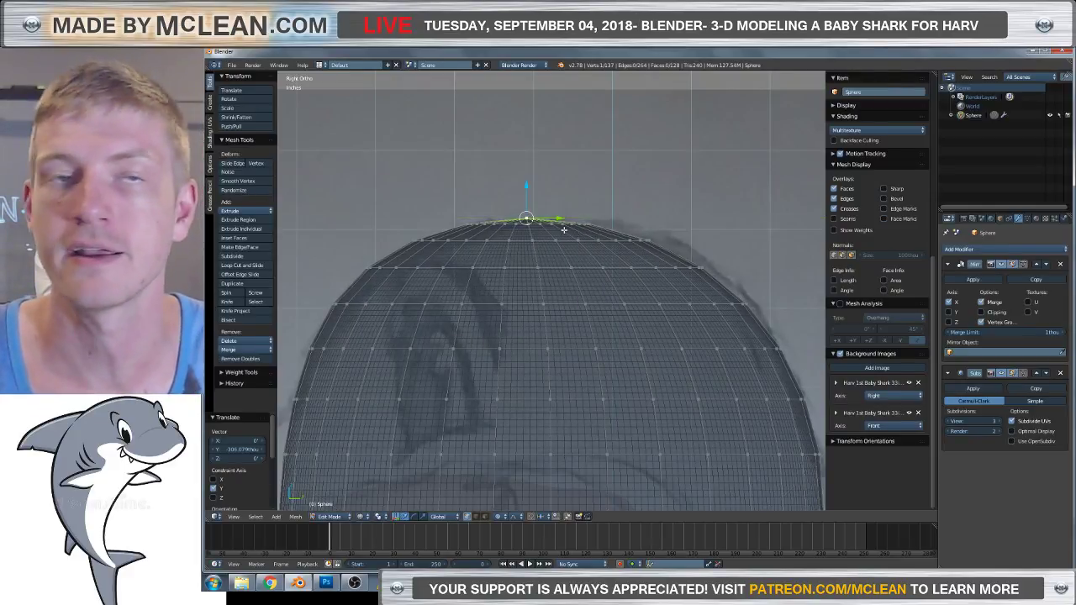
Return to solid shading in Object Mode and view the dome from the front.
{"action": "key", "text": "z"}
{"action": "scroll", "coordinate": [488, 259], "scroll_direction": "down", "scroll_amount": 4}
{"action": "key", "text": "Tab"}
{"action": "mouse_move", "coordinate": [432, 305]}
{"action": "middle_mouse_down"}
{"action": "mouse_move", "coordinate": [510, 308]}
{"action": "mouse_move", "coordinate": [552, 333]}
{"action": "mouse_move", "coordinate": [535, 346]}
{"action": "mouse_move", "coordinate": [529, 313]}
{"action": "middle_mouse_up"}
{"action": "key", "text": "KP_1"}
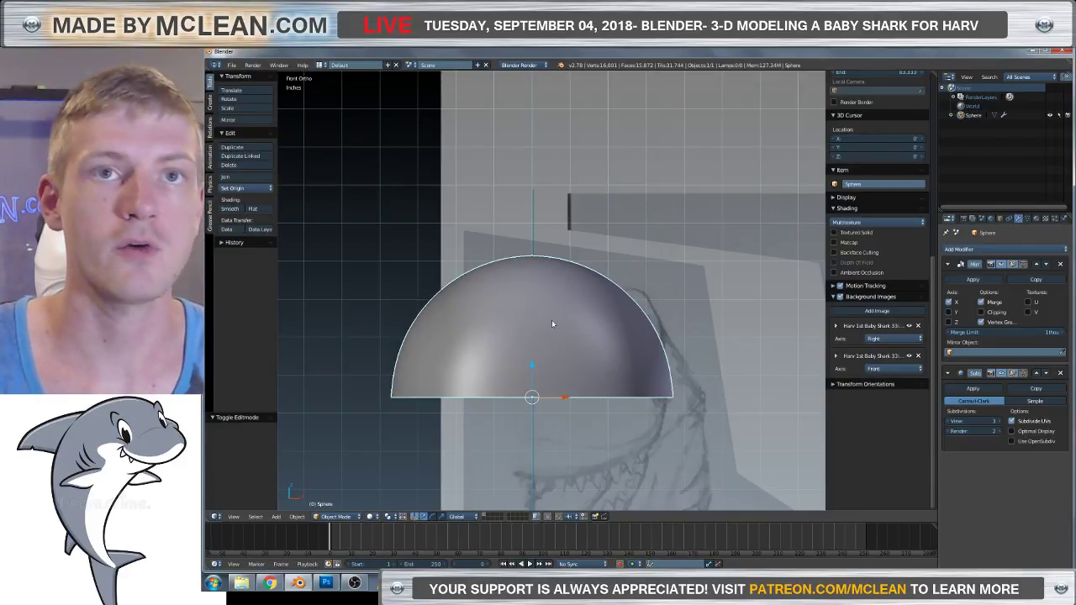
In Edit Mode, pull the dome's bottom-right corner vertex outward with proportional falloff.
{"action": "key", "text": "z"}
{"action": "scroll", "coordinate": [619, 326], "scroll_direction": "up", "scroll_amount": 4}
{"action": "scroll", "coordinate": [695, 352], "scroll_direction": "up", "scroll_amount": 3}
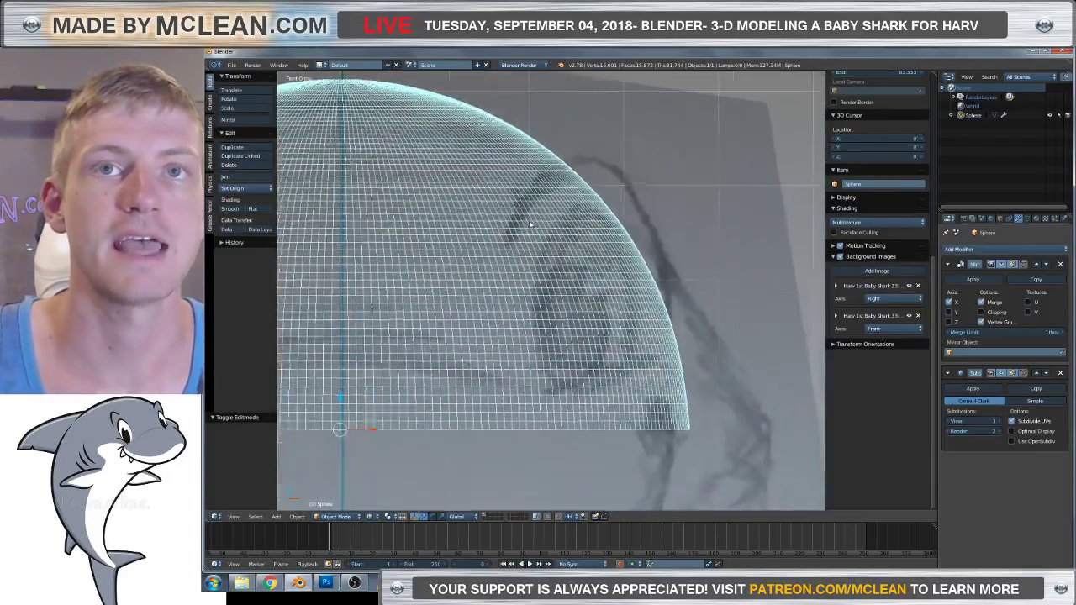
{"action": "key", "text": "Tab"}
{"action": "key", "text": "z"}
{"action": "right_click", "coordinate": [687, 421]}
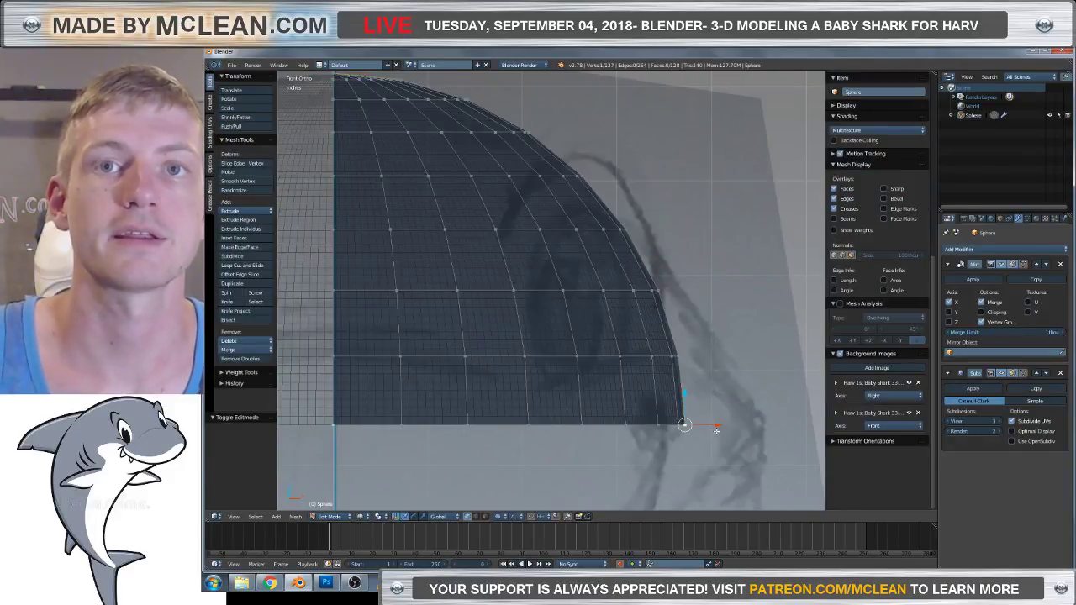
{"action": "key", "text": "g"}
{"action": "scroll", "coordinate": [731, 425], "scroll_direction": "down", "scroll_amount": 3}
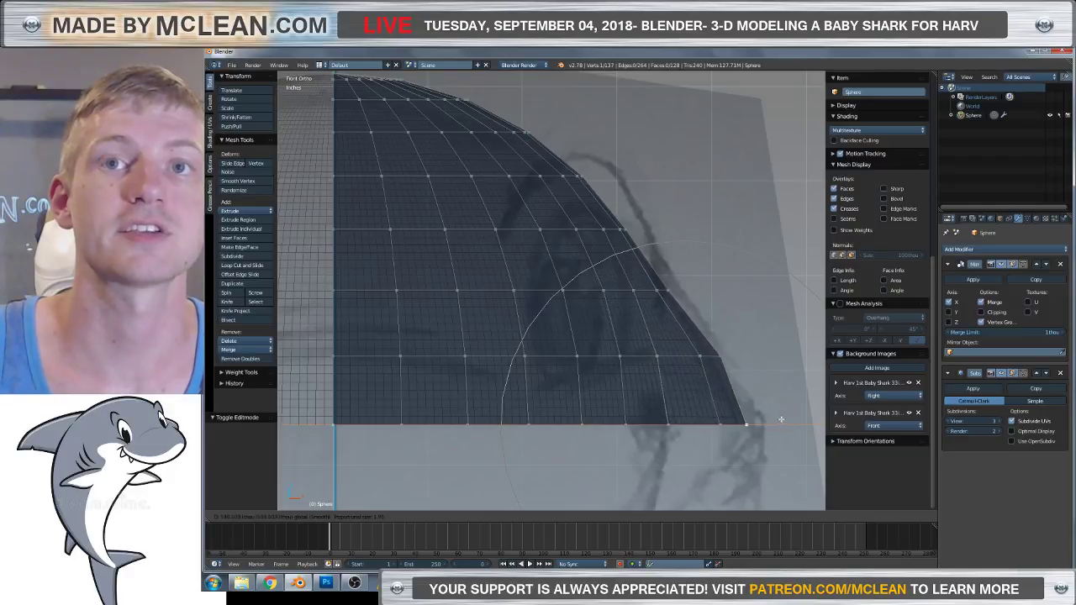
{"action": "scroll", "coordinate": [787, 418], "scroll_direction": "down", "scroll_amount": 5}
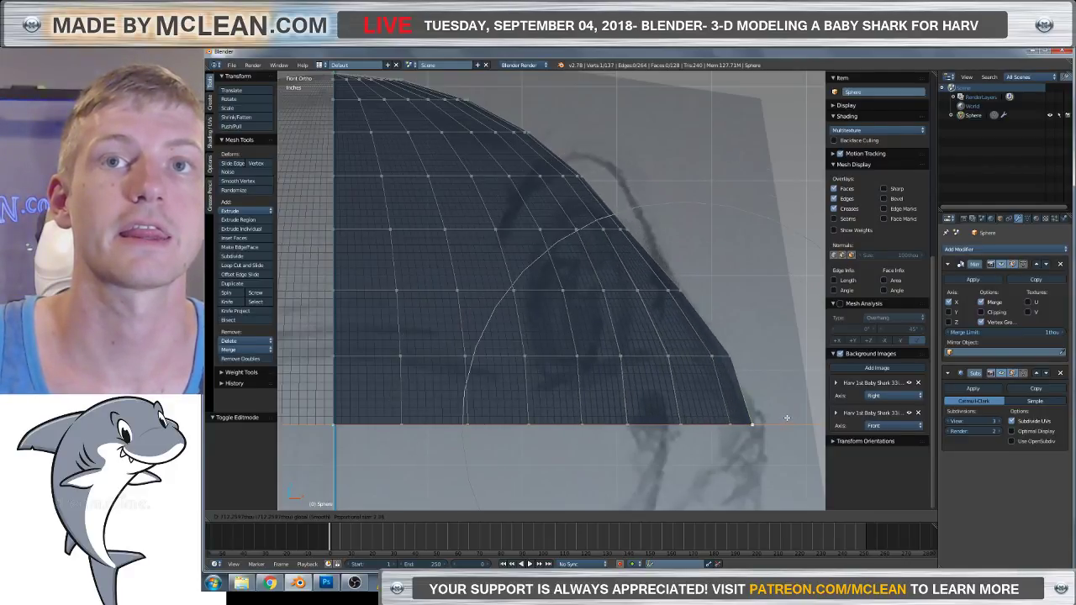
{"action": "left_click", "coordinate": [787, 418]}
Check the dome at an angle, then nudge the corner vertex along X in front view.
{"action": "scroll", "coordinate": [697, 388], "scroll_direction": "down", "scroll_amount": 2}
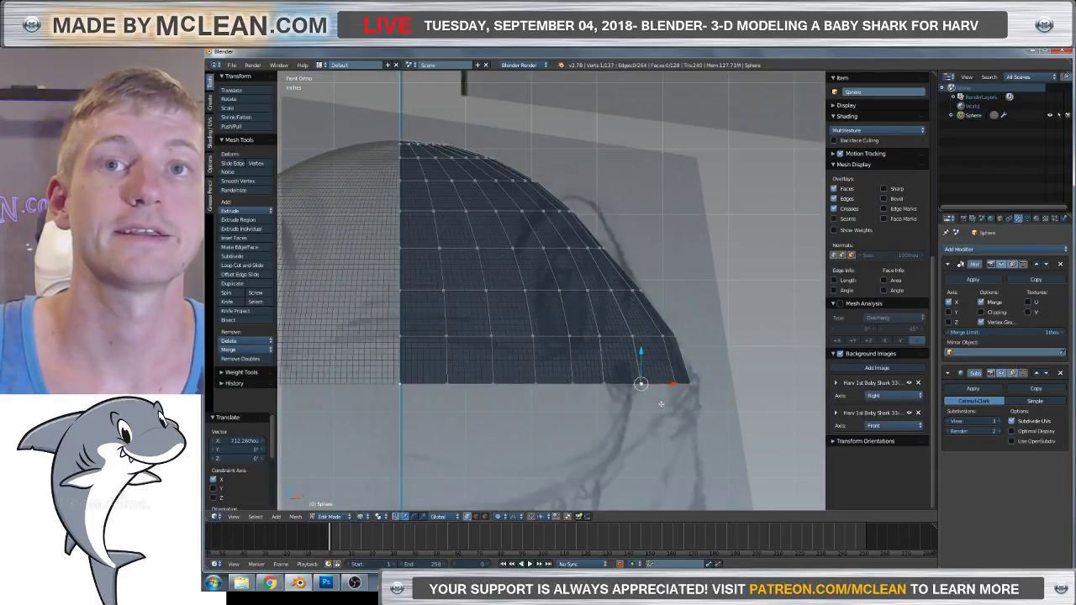
{"action": "middle_click_drag", "start_coordinate": [687, 404], "coordinate": [627, 420]}
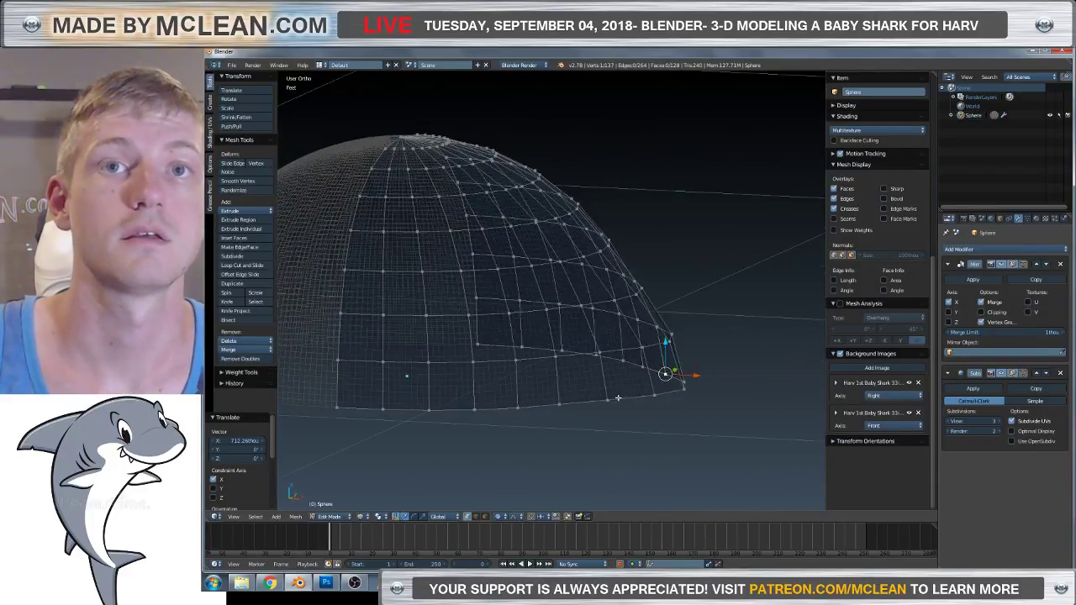
{"action": "key", "text": "KP_1"}
{"action": "scroll", "coordinate": [651, 390], "scroll_direction": "up", "scroll_amount": 2}
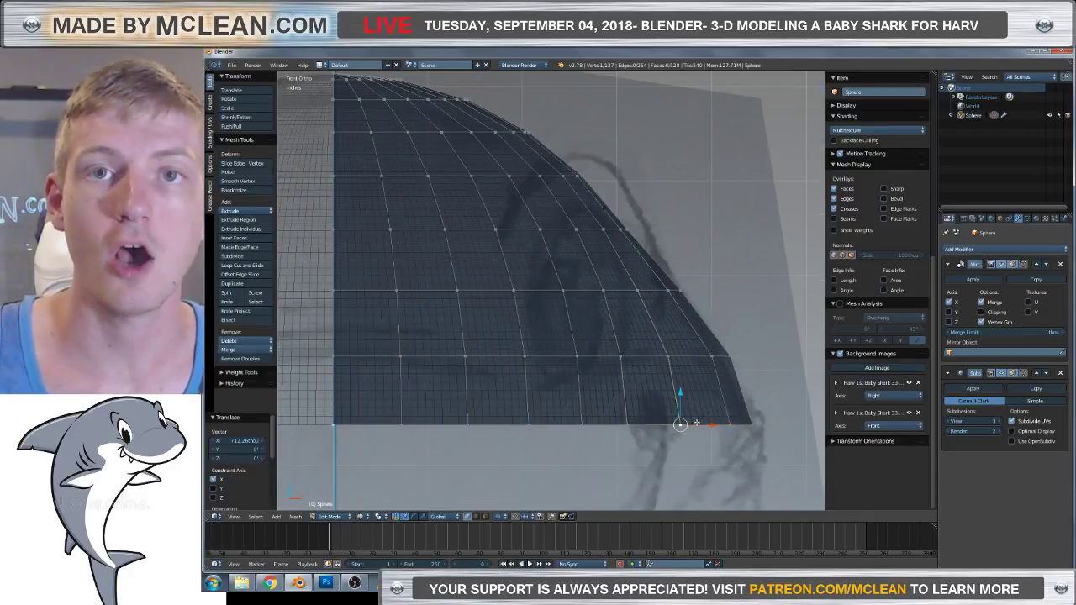
{"action": "left_click_drag", "start_coordinate": [713, 427], "coordinate": [710, 426]}
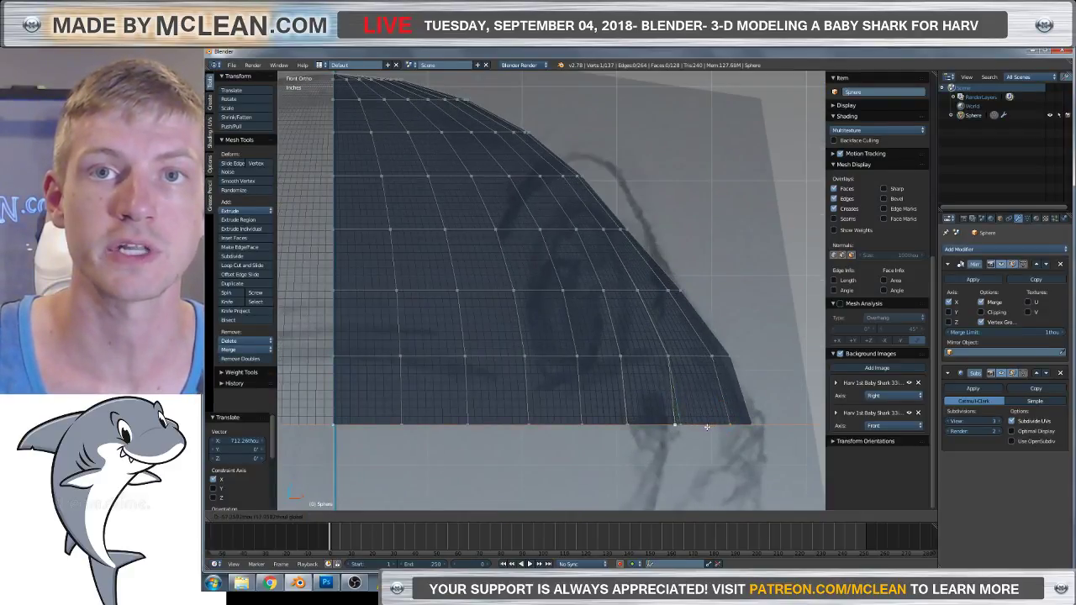
{"action": "left_click", "coordinate": [702, 427]}
{"action": "key", "text": "z"}
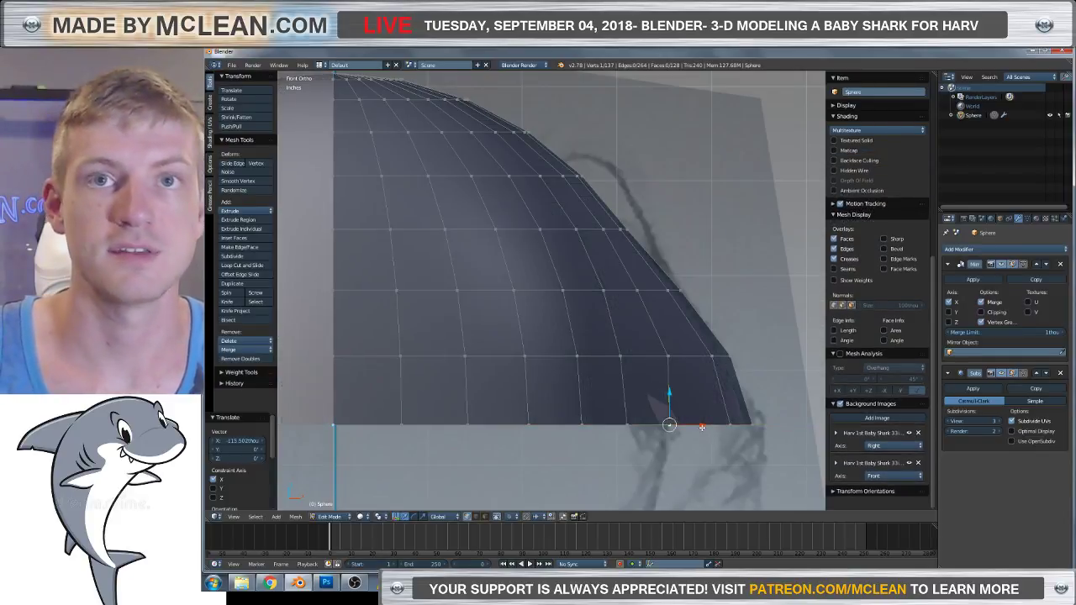
Slide the lower-right edge vertices along X and push the corner outward with falloff.
{"action": "right_click", "coordinate": [665, 353]}
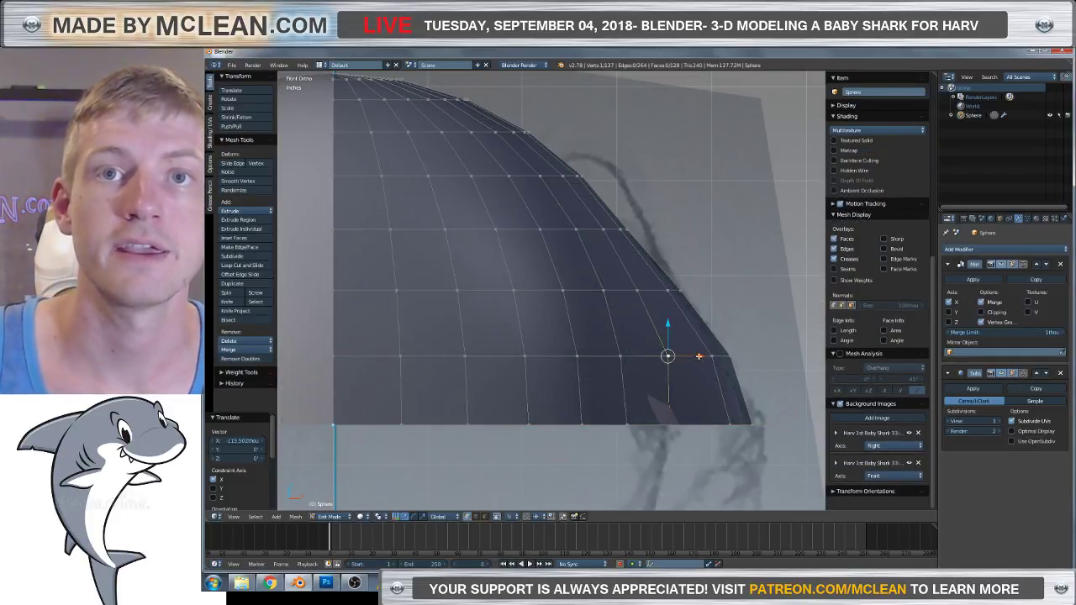
{"action": "left_click_drag", "start_coordinate": [696, 356], "coordinate": [656, 355]}
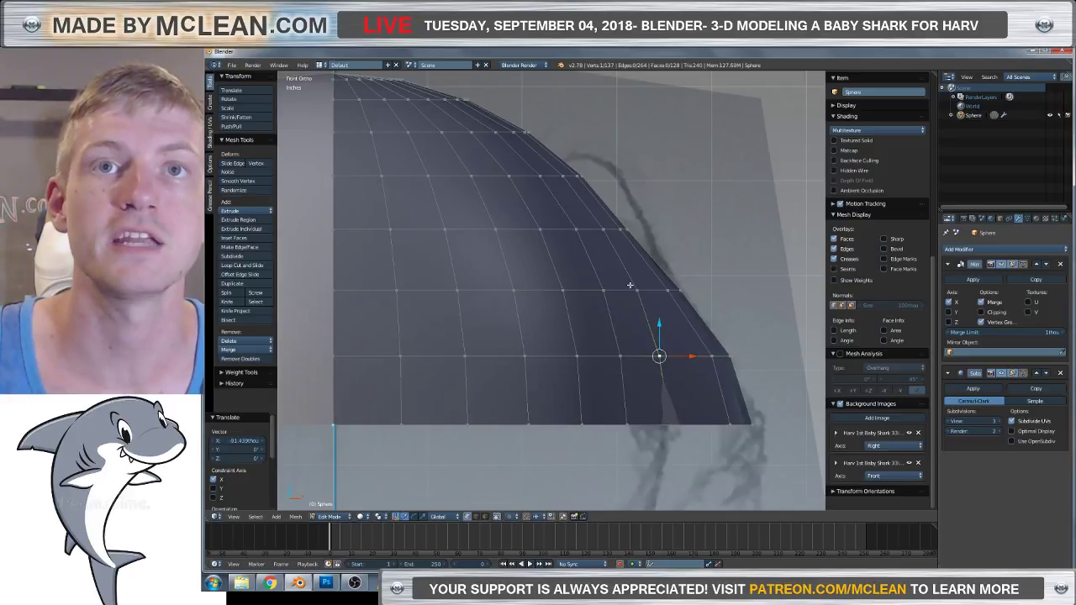
{"action": "right_click", "coordinate": [637, 290]}
{"action": "left_click_drag", "start_coordinate": [669, 291], "coordinate": [668, 292]}
{"action": "right_click", "coordinate": [664, 349]}
{"action": "left_click_drag", "start_coordinate": [693, 356], "coordinate": [696, 355]}
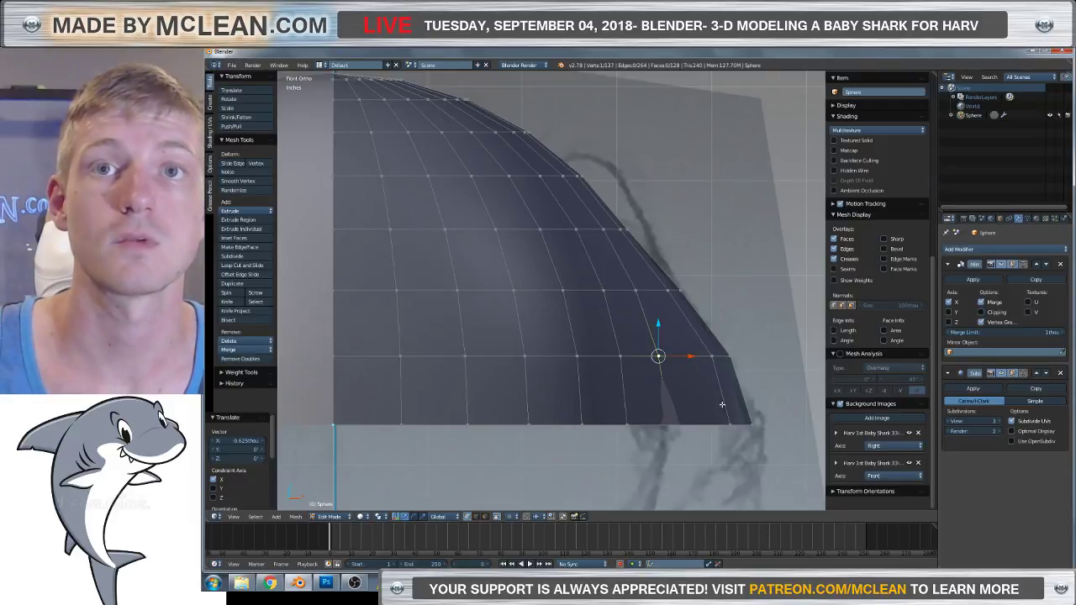
{"action": "key", "text": "z"}
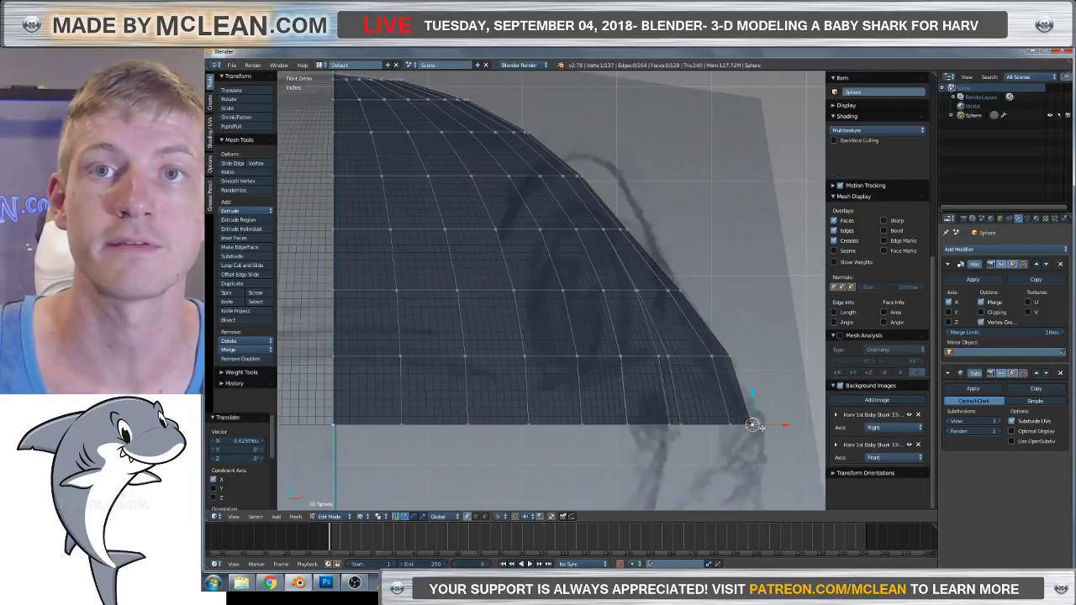
{"action": "left_click_drag", "start_coordinate": [784, 426], "coordinate": [786, 422]}
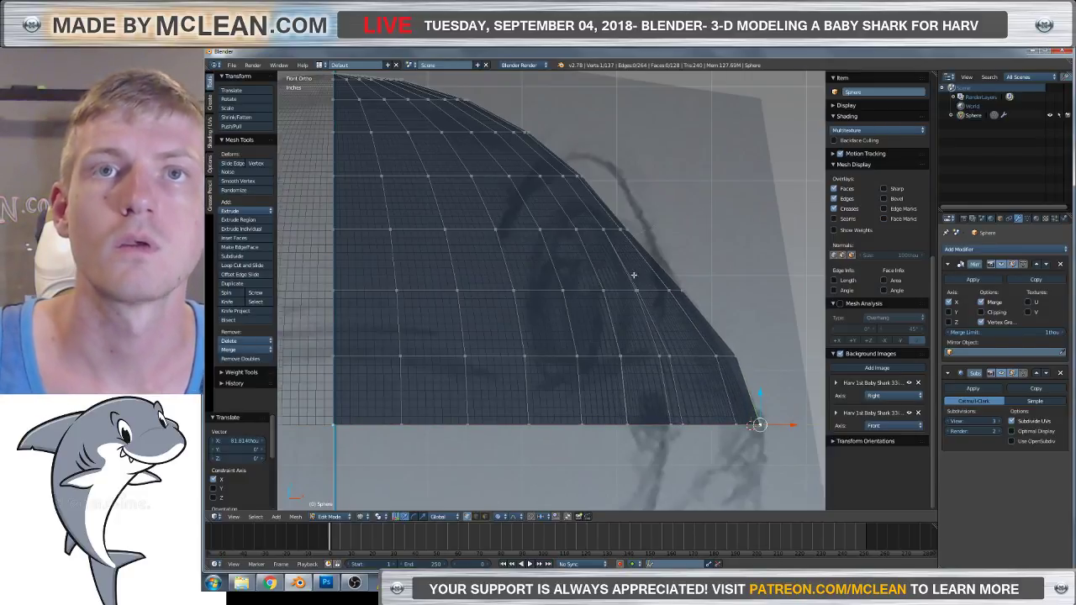
{"action": "scroll", "coordinate": [635, 275], "scroll_direction": "down", "scroll_amount": 3}
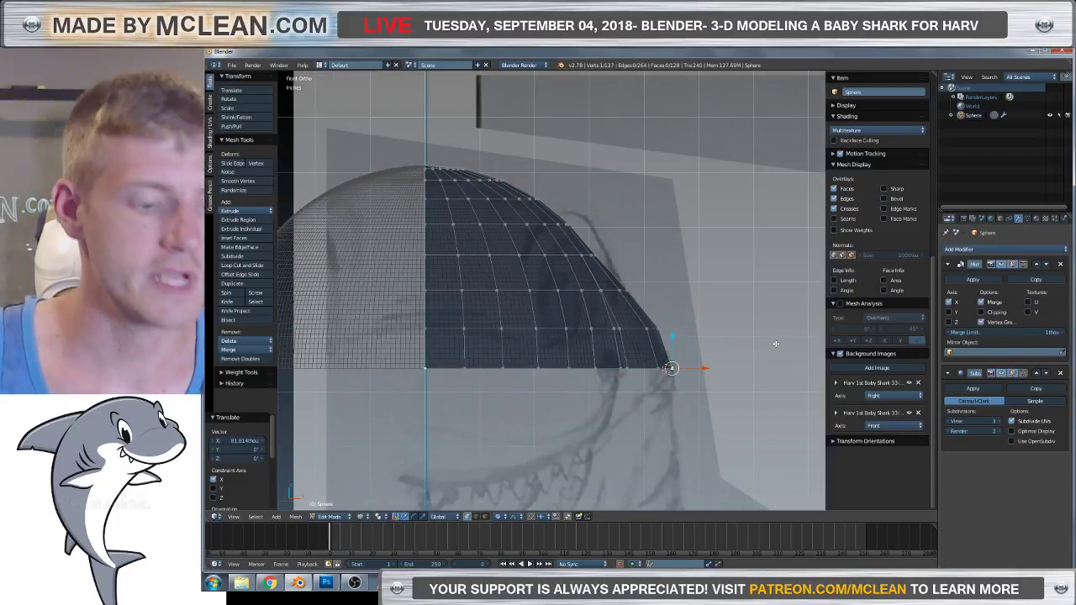
In right side view, move the selected lower-edge vertex along Y with proportional falloff.
{"action": "key", "text": "KP_3"}
{"action": "scroll", "coordinate": [581, 360], "scroll_direction": "up", "scroll_amount": 4}
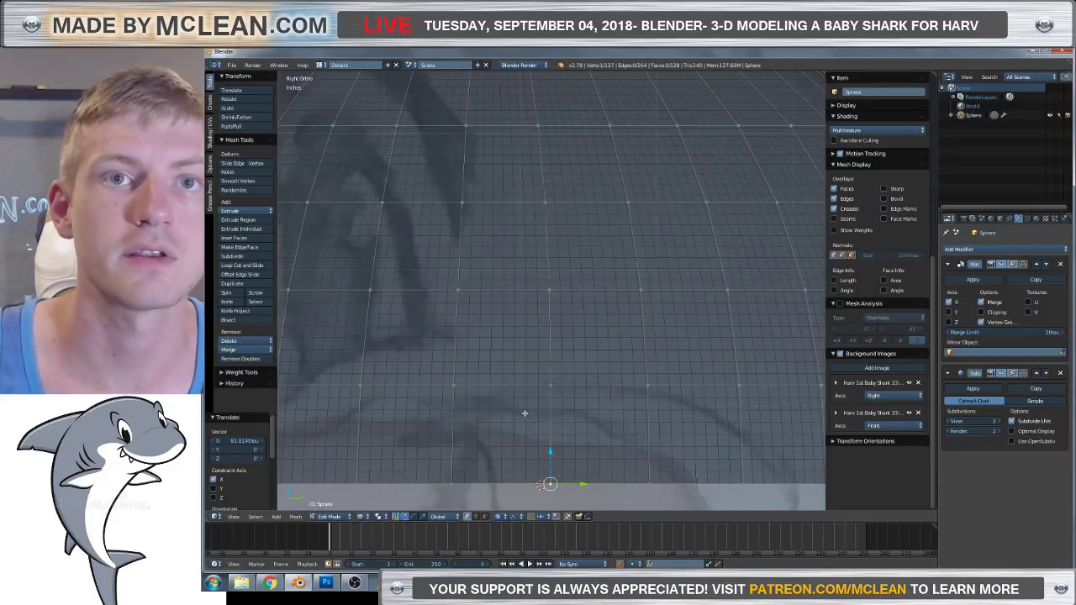
{"action": "middle_click_drag", "start_coordinate": [556, 433], "coordinate": [556, 353], "text": "shift"}
{"action": "key", "text": "KP_1"}
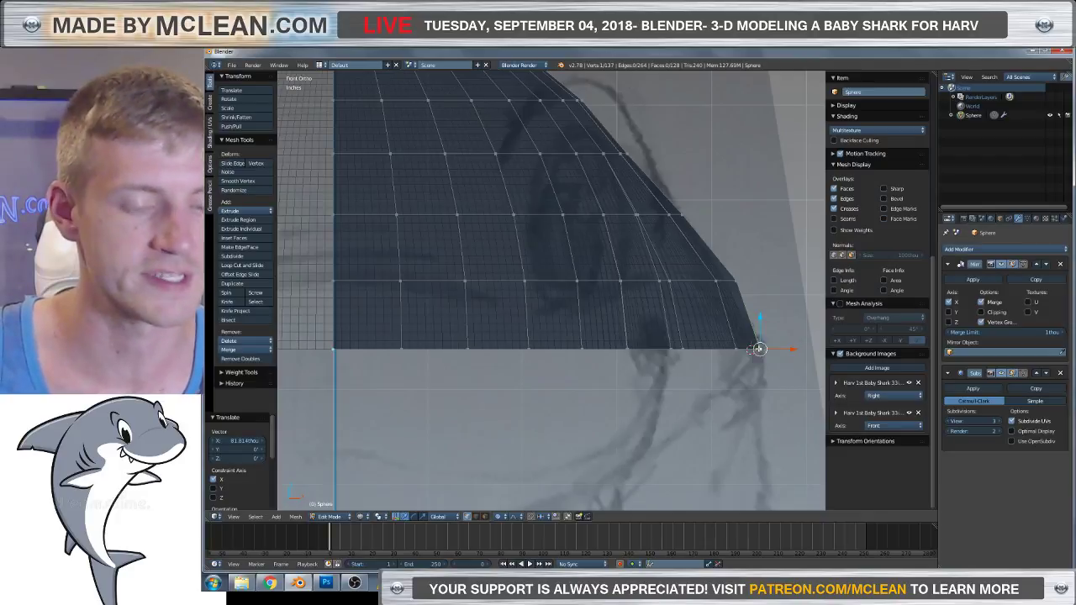
{"action": "key", "text": "KP_3"}
{"action": "scroll", "coordinate": [579, 370], "scroll_direction": "down", "scroll_amount": 4}
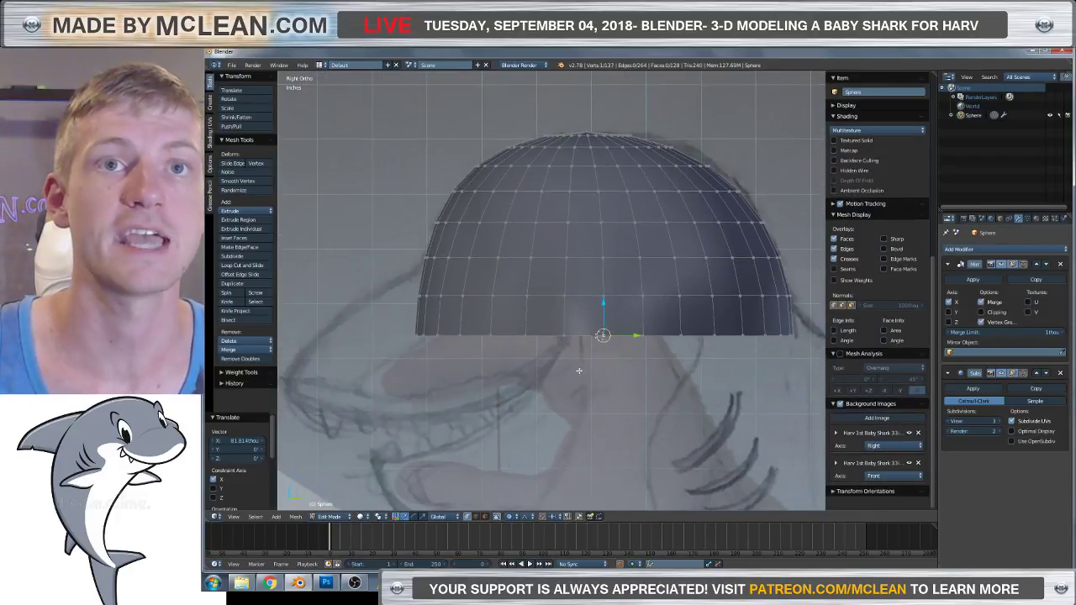
{"action": "scroll", "coordinate": [578, 370], "scroll_direction": "up", "scroll_amount": 3}
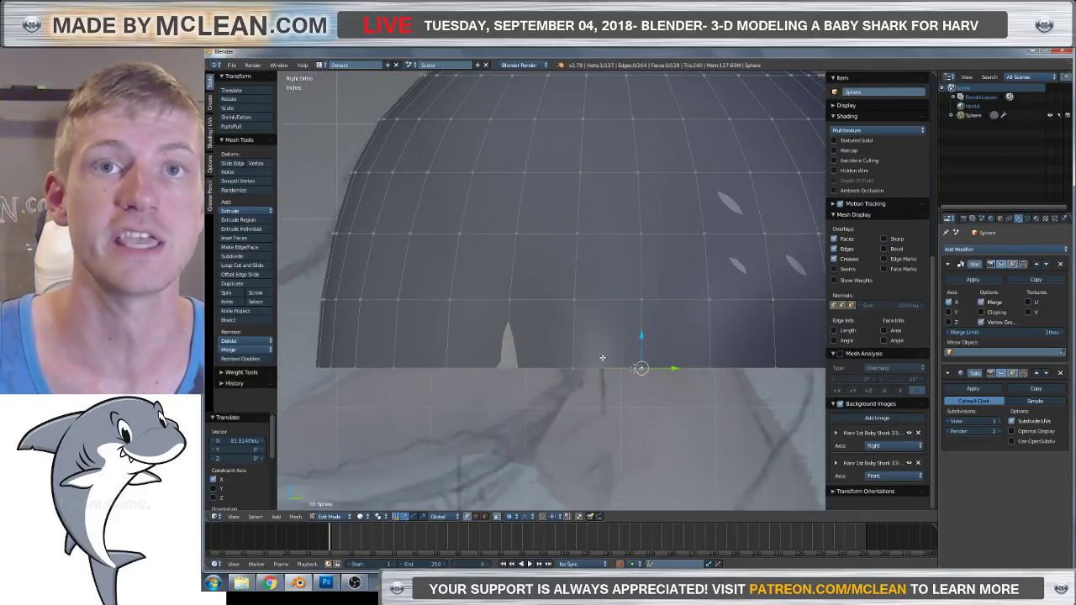
{"action": "key", "text": "g"}
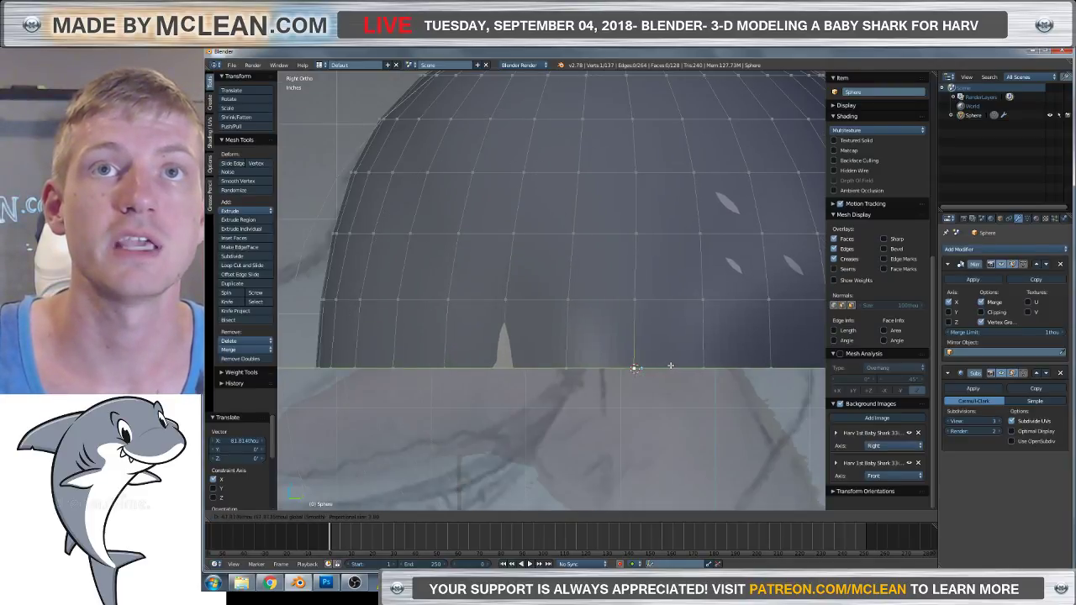
{"action": "key", "text": "y"}
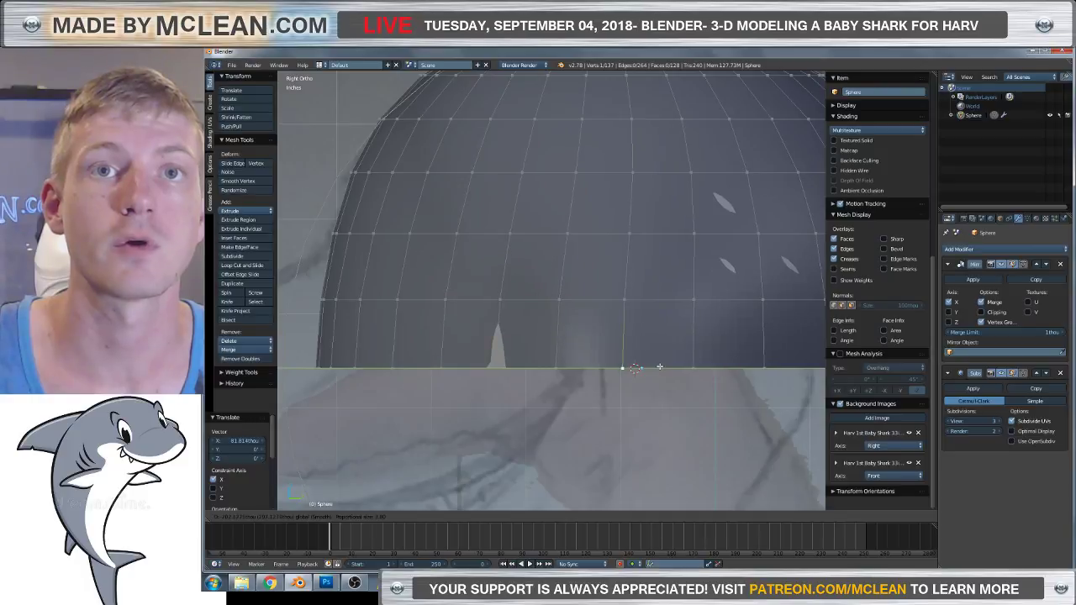
{"action": "left_click", "coordinate": [658, 368]}
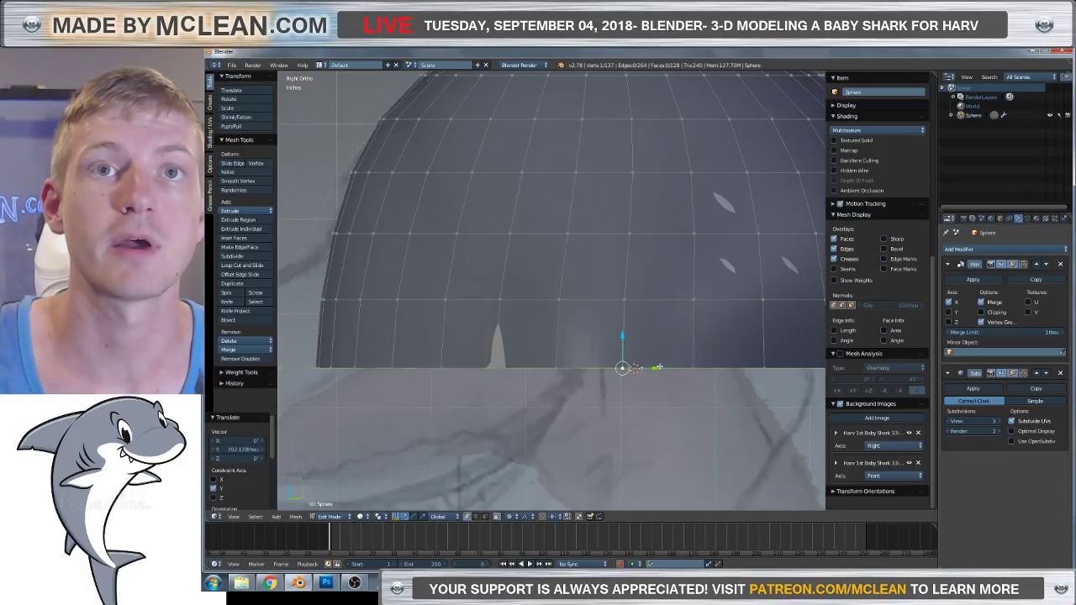
Select a vertical edge of two lower-edge vertices and move it along Y.
{"action": "right_click", "coordinate": [557, 367]}
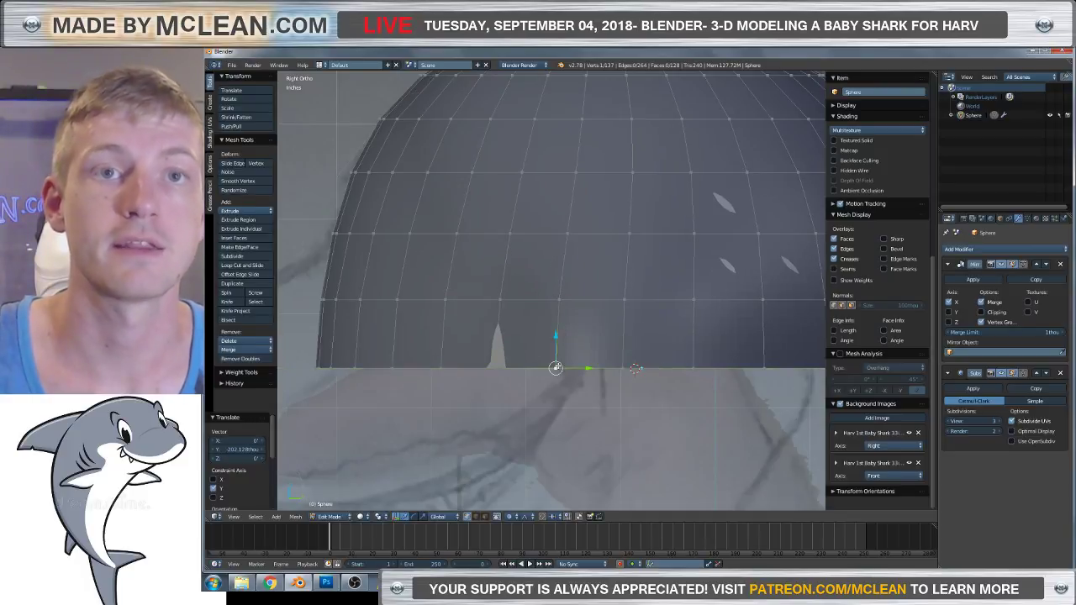
{"action": "right_click", "coordinate": [558, 300], "text": "shift"}
{"action": "key", "text": "g"}
{"action": "key", "text": "y"}
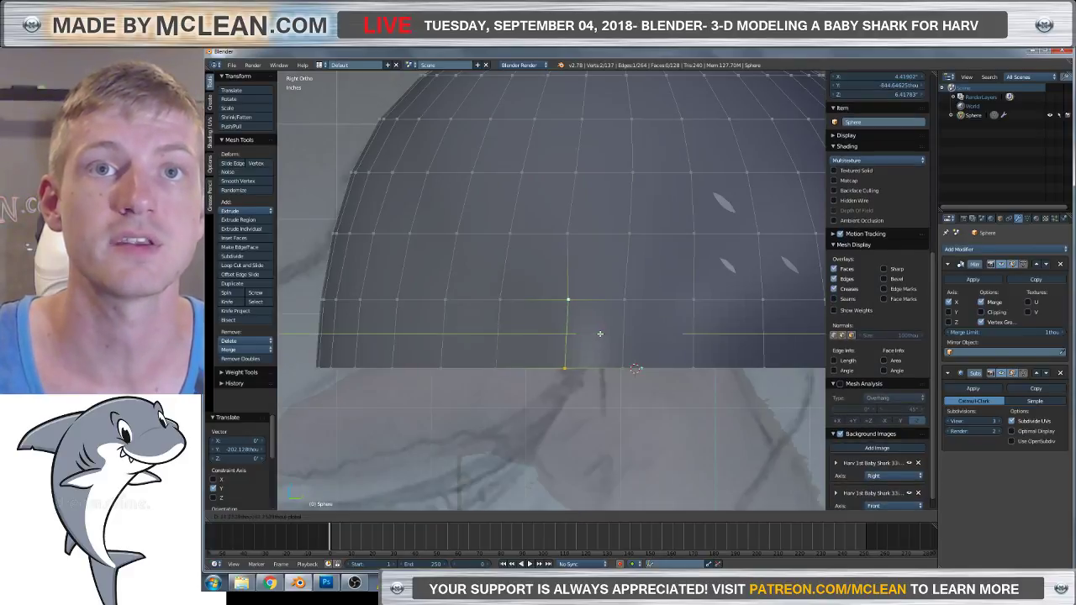
{"action": "left_click", "coordinate": [596, 334]}
Move the edge's top vertex along Y and switch to wireframe.
{"action": "right_click", "coordinate": [564, 368], "text": "shift"}
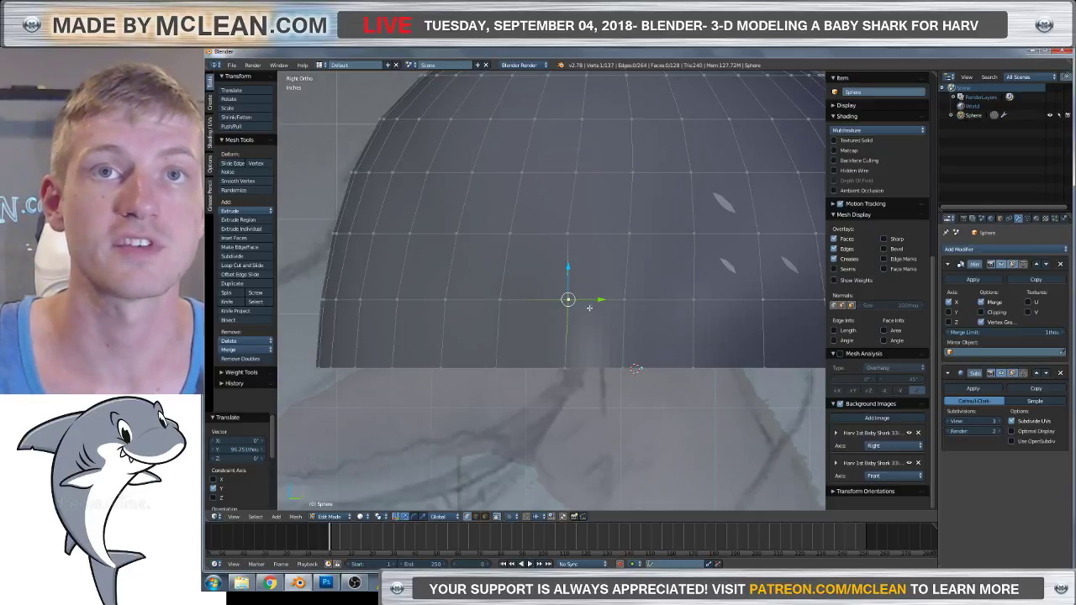
{"action": "key", "text": "g"}
{"action": "key", "text": "y"}
{"action": "left_click", "coordinate": [594, 299]}
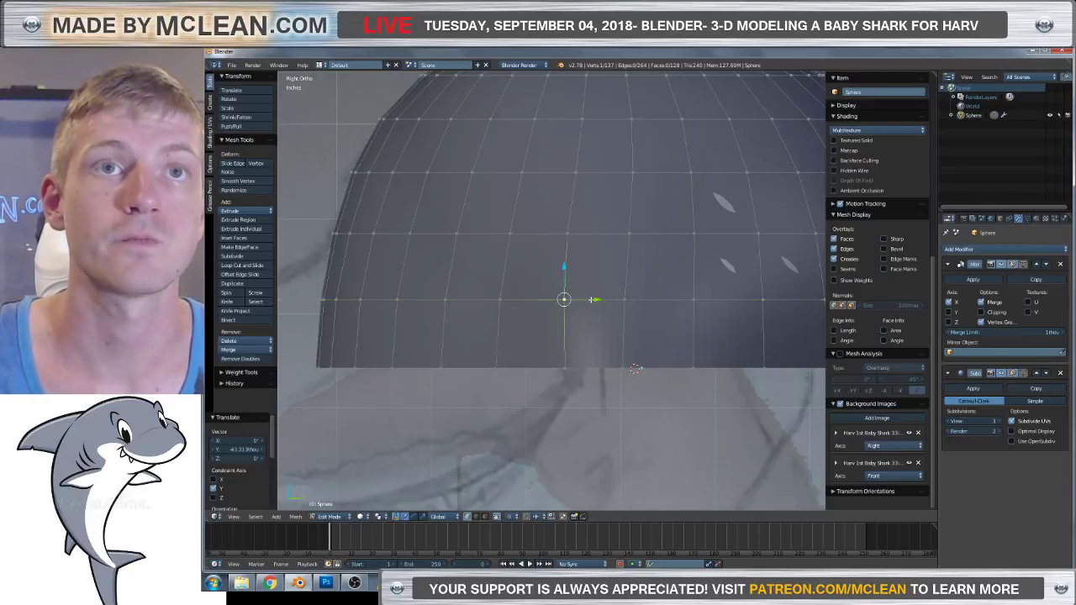
{"action": "key", "text": "z"}
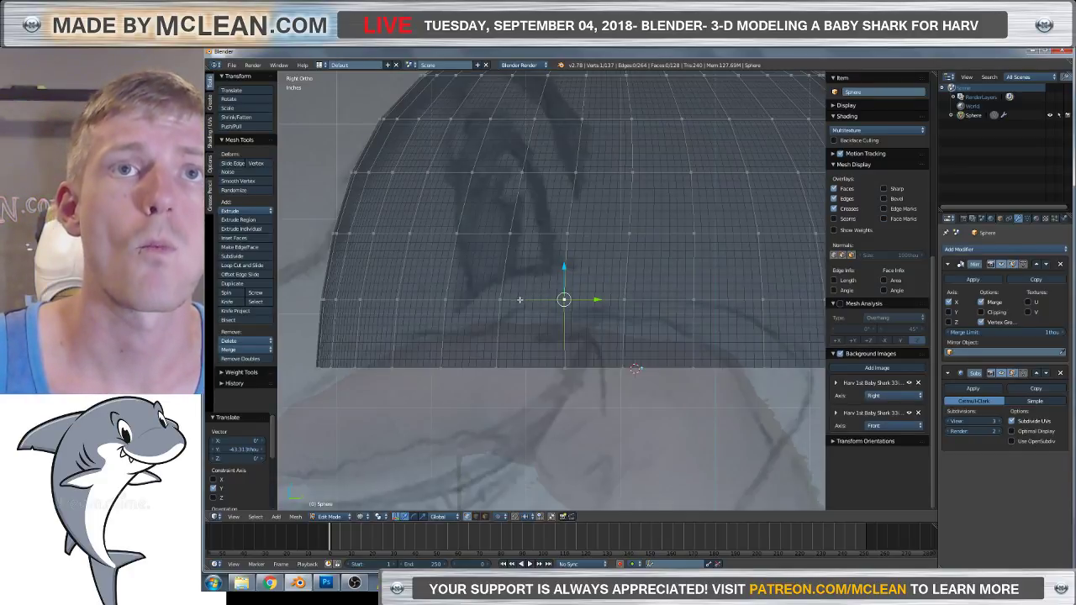
{"action": "scroll", "coordinate": [520, 299], "scroll_direction": "down", "scroll_amount": 4}
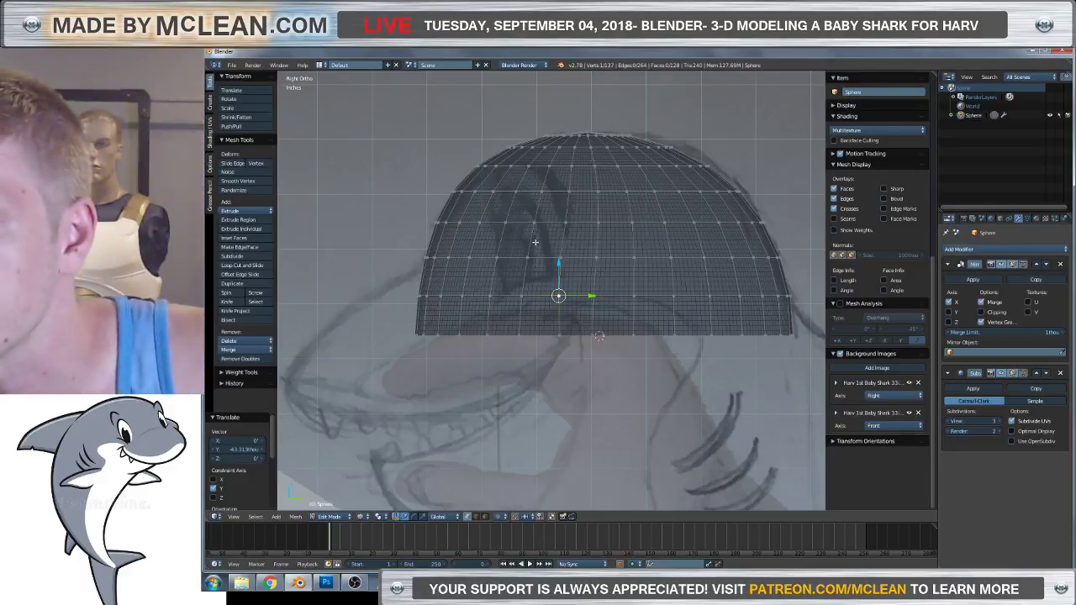
Select a vertex on the dome's side row and frame it in front view.
{"action": "left_click", "coordinate": [469, 258]}
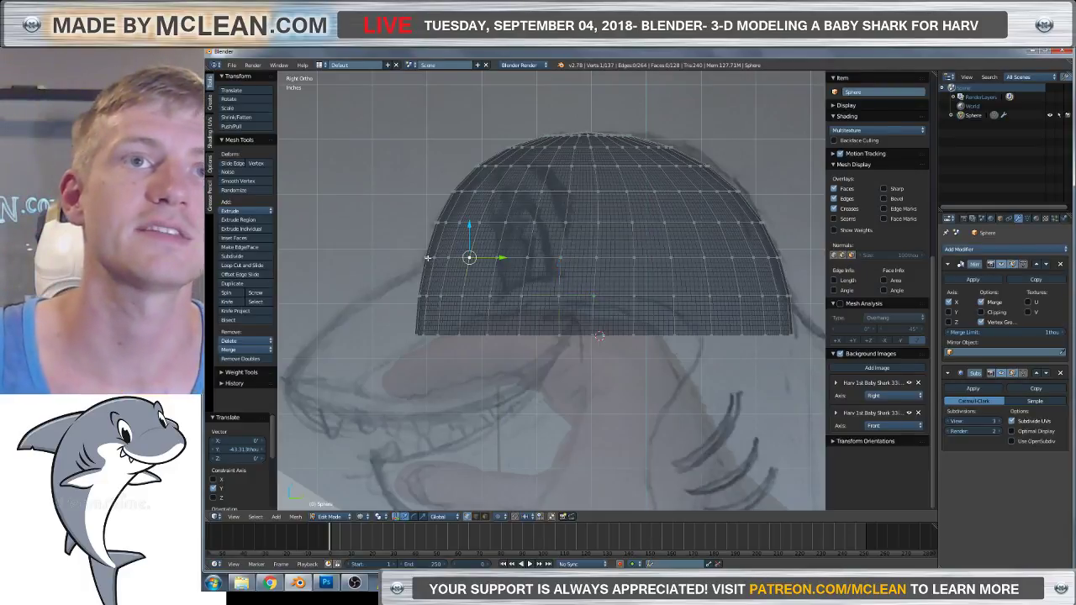
{"action": "right_click", "coordinate": [439, 258]}
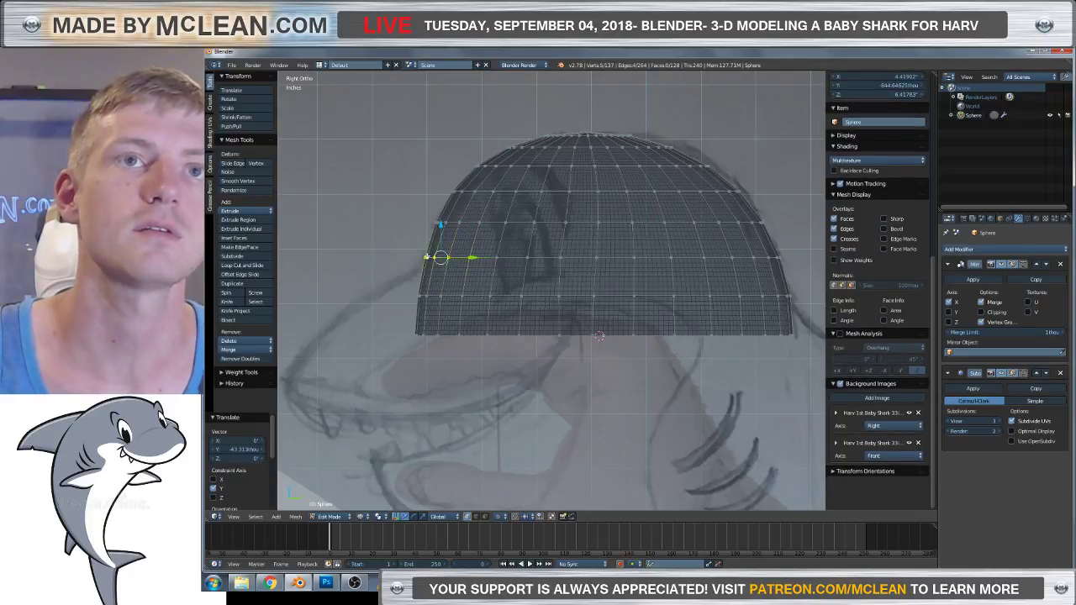
{"action": "scroll", "coordinate": [597, 335], "scroll_direction": "up", "scroll_amount": 4}
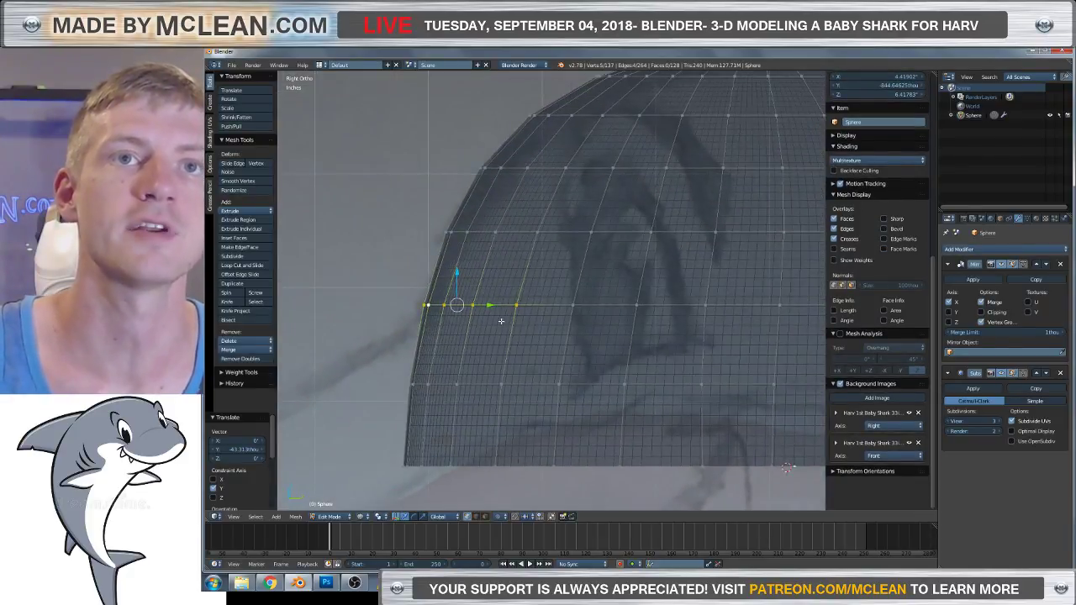
{"action": "scroll", "coordinate": [500, 321], "scroll_direction": "down", "scroll_amount": 4}
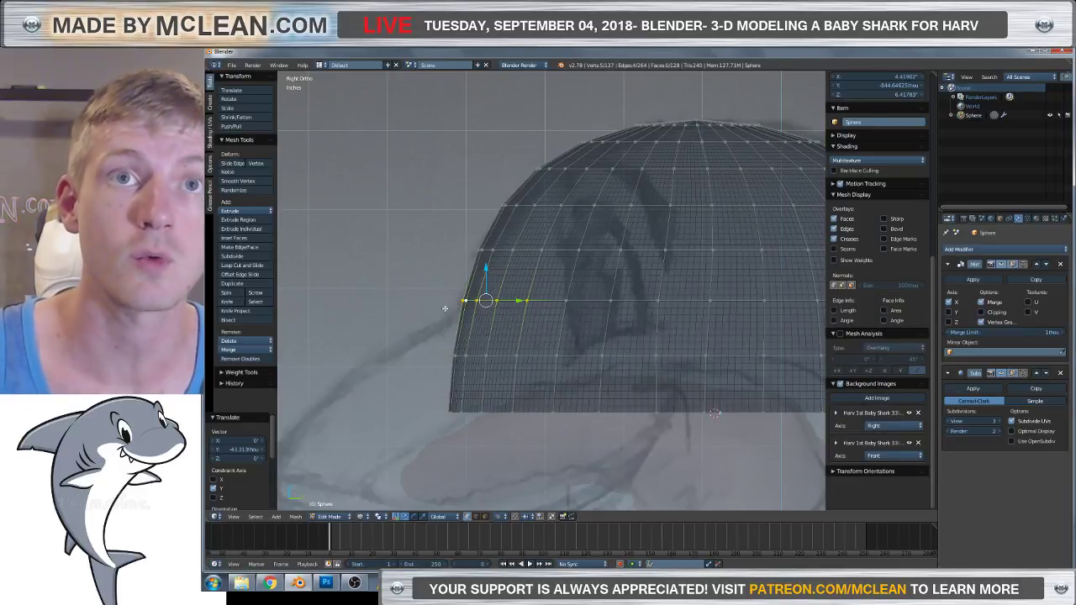
{"action": "key", "text": "KP_1"}
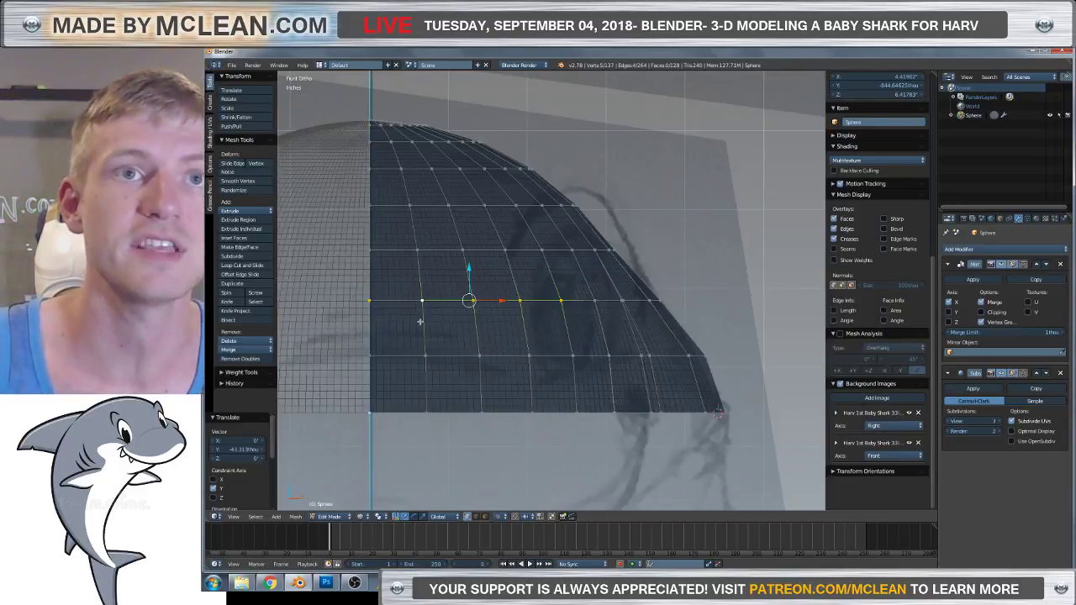
{"action": "key", "text": "KP_Decimal"}
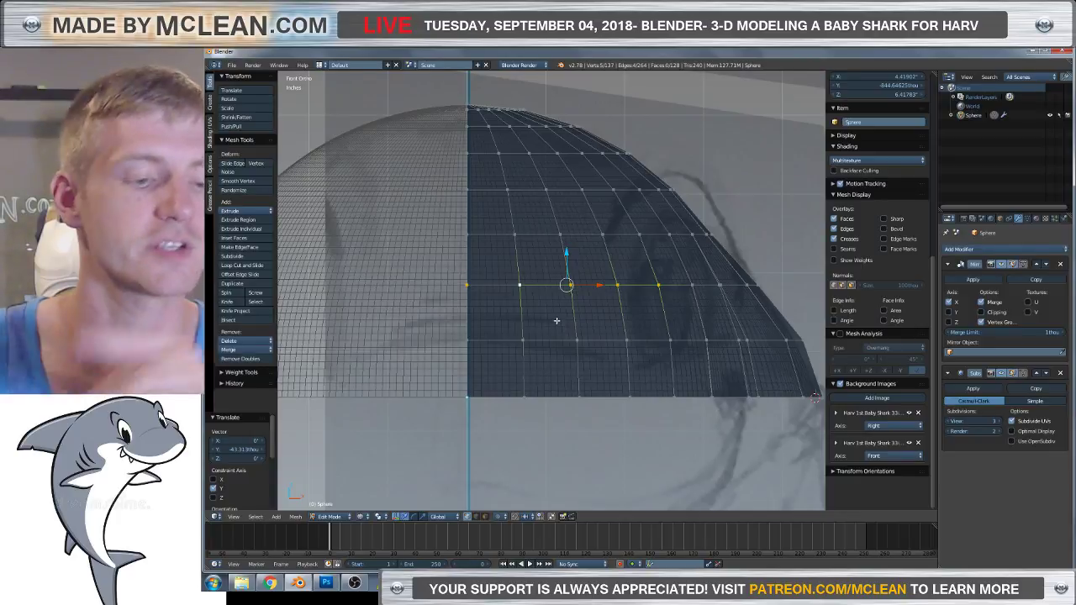
In right side view, begin a knife cut just above the dome's lower rim.
{"action": "key", "text": "KP_3"}
{"action": "scroll", "coordinate": [493, 310], "scroll_direction": "up", "scroll_amount": 1}
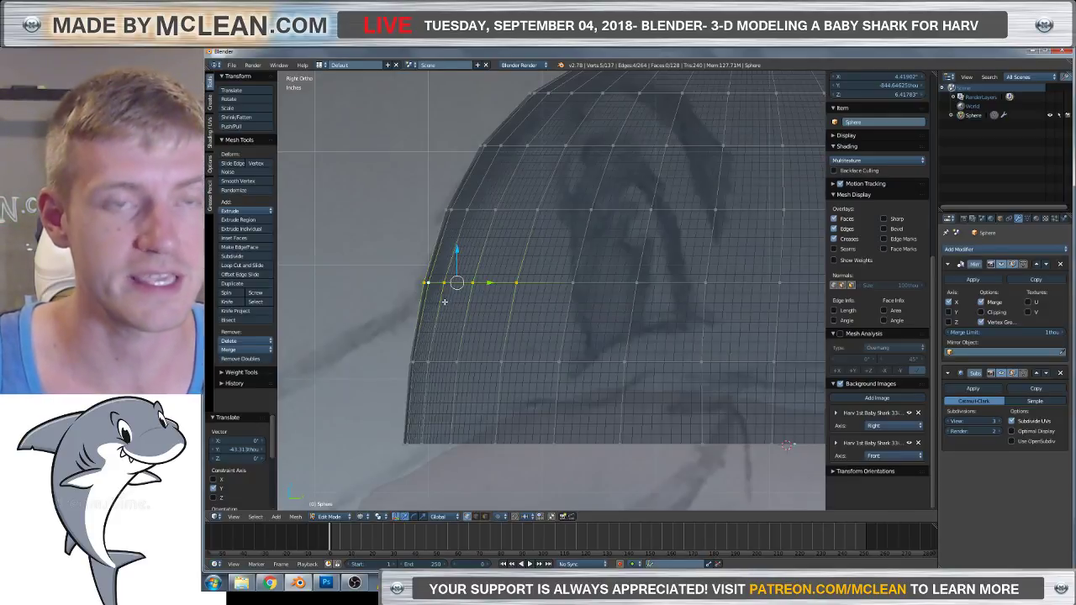
{"action": "key", "text": "k"}
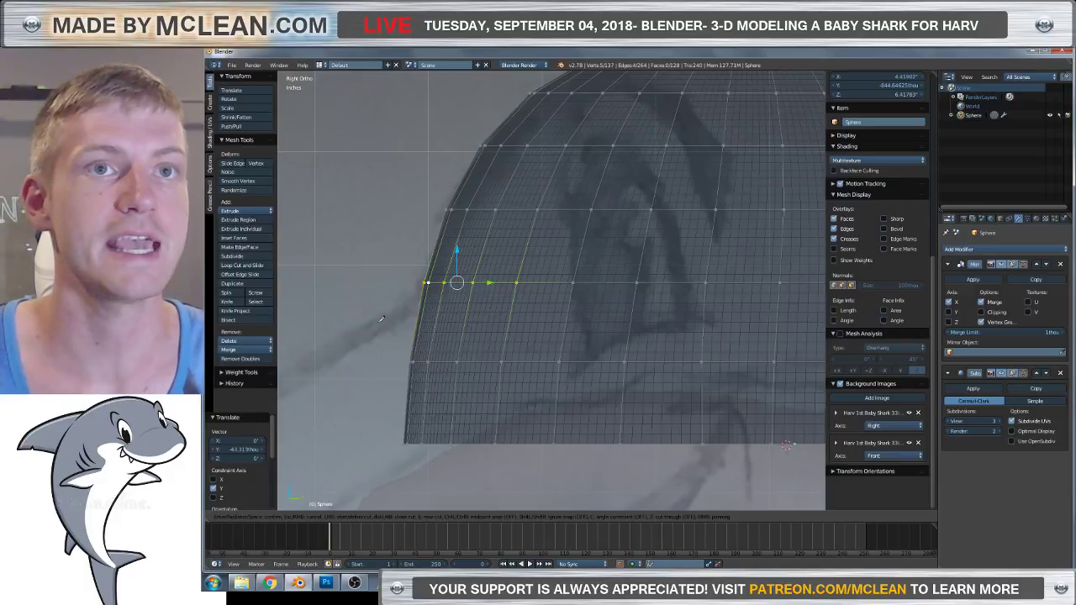
{"action": "scroll", "coordinate": [425, 295], "scroll_direction": "down", "scroll_amount": 2}
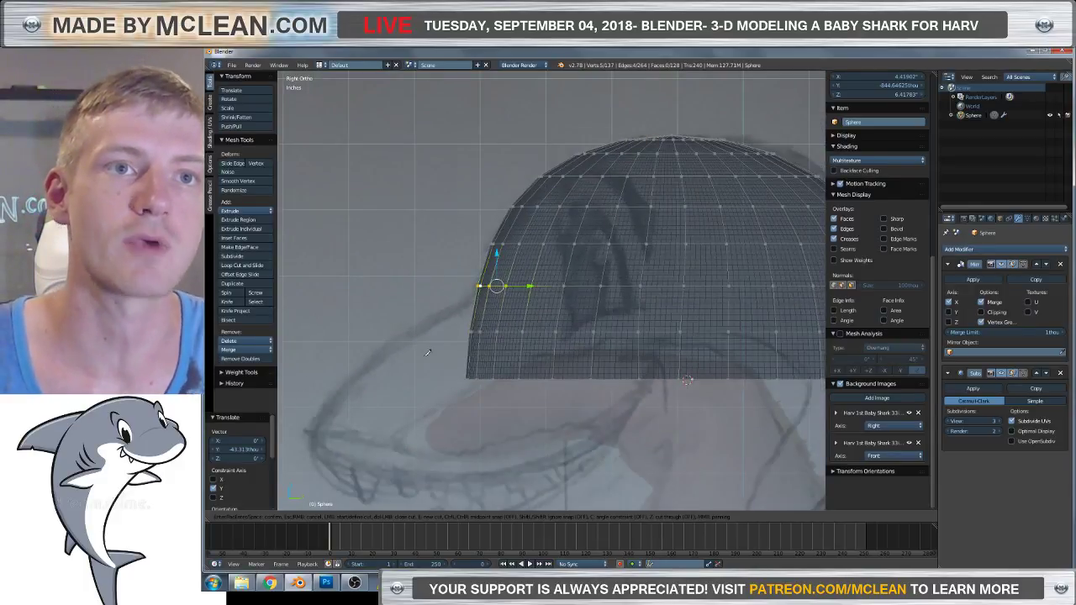
{"action": "scroll", "coordinate": [496, 428], "scroll_direction": "down", "scroll_amount": 2}
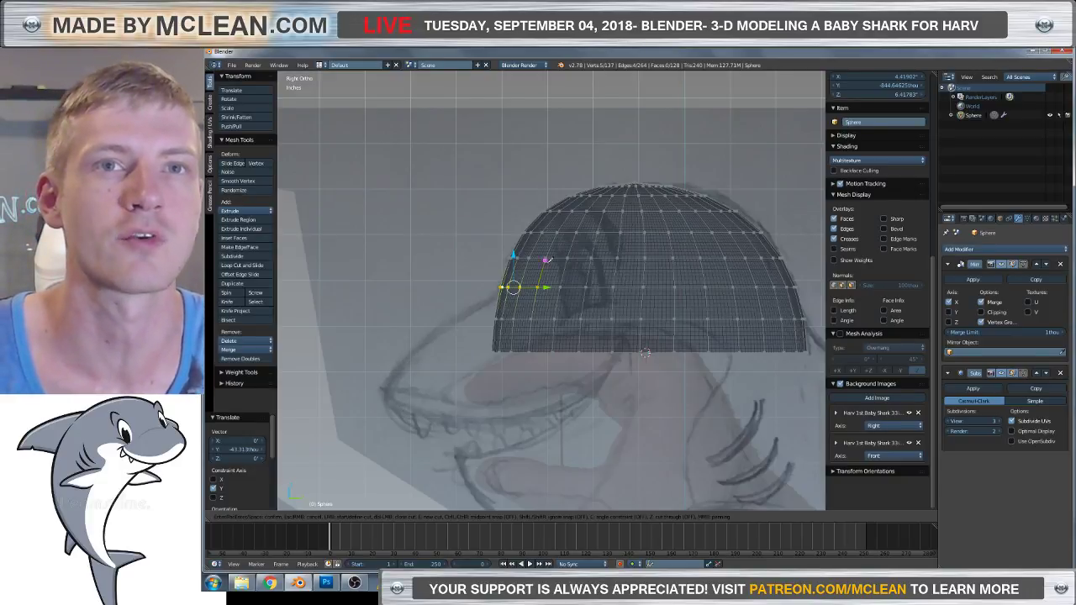
{"action": "scroll", "coordinate": [491, 285], "scroll_direction": "up", "scroll_amount": 5}
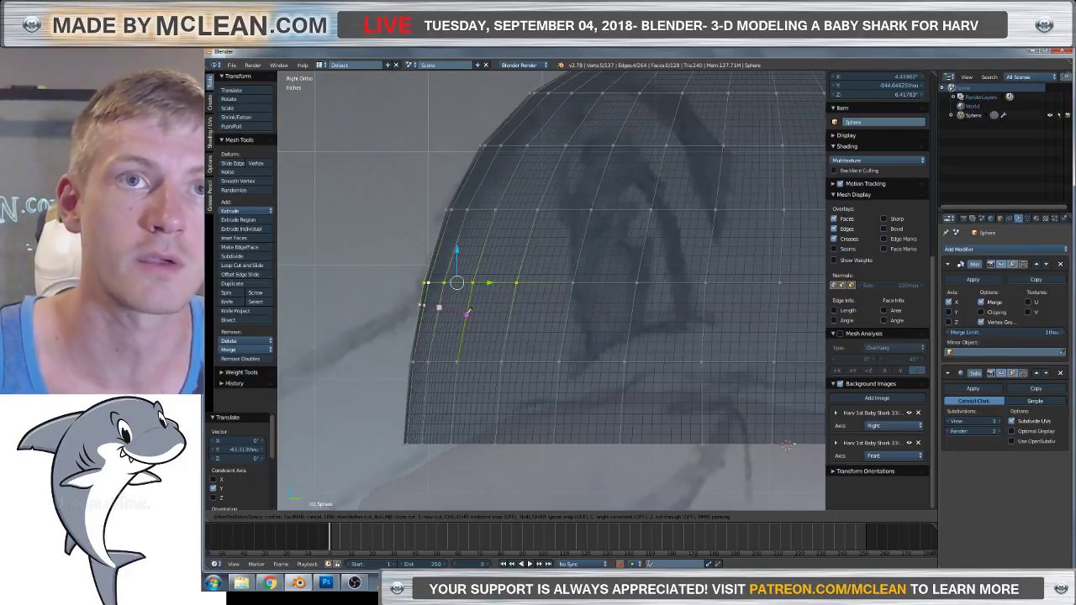
Commit a diagonal knife cut from the side row down to the dome's lower edge.
{"action": "left_click", "coordinate": [508, 333]}
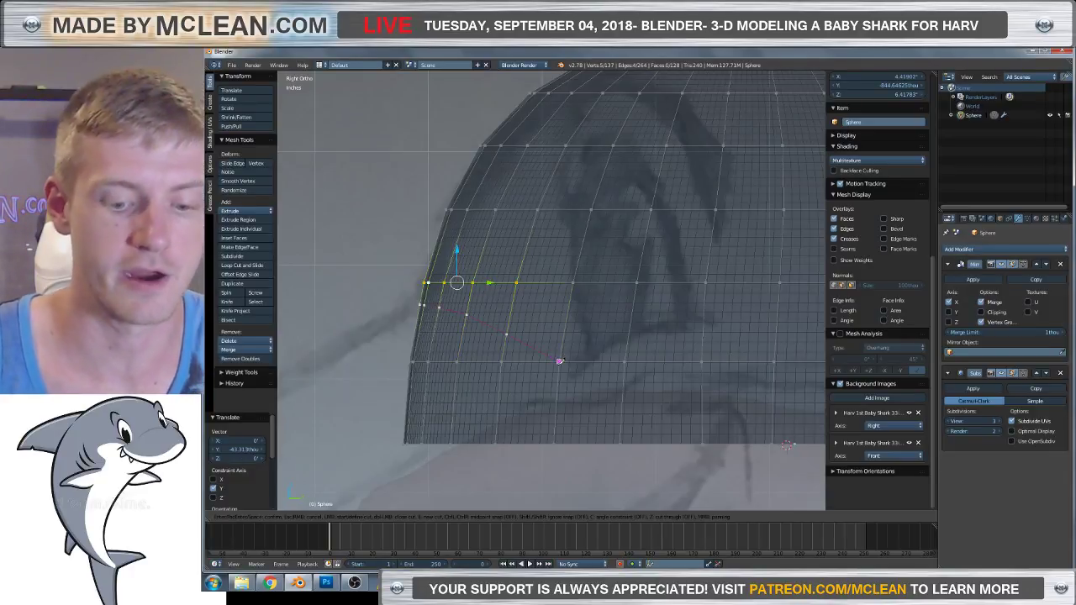
{"action": "left_click", "coordinate": [558, 361]}
{"action": "key", "text": "Return"}
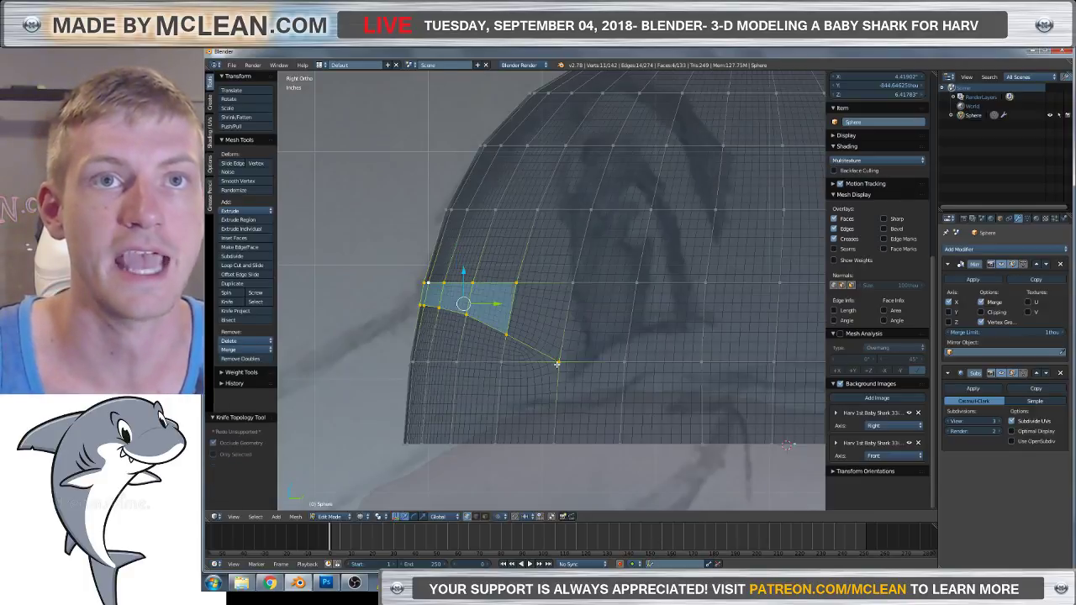
Orbit to see the whole dome and select the vertices along the cut row.
{"action": "scroll", "coordinate": [557, 363], "scroll_direction": "down", "scroll_amount": 4}
{"action": "middle_click_drag", "start_coordinate": [557, 363], "coordinate": [469, 344]}
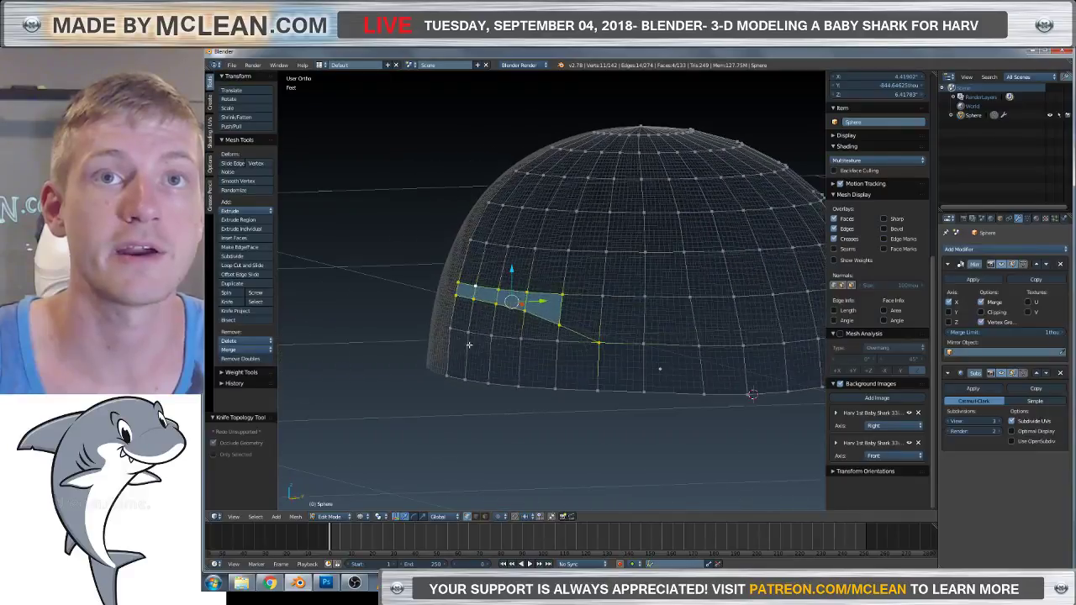
{"action": "right_click", "coordinate": [525, 339]}
{"action": "right_click", "coordinate": [491, 336], "text": "ctrl"}
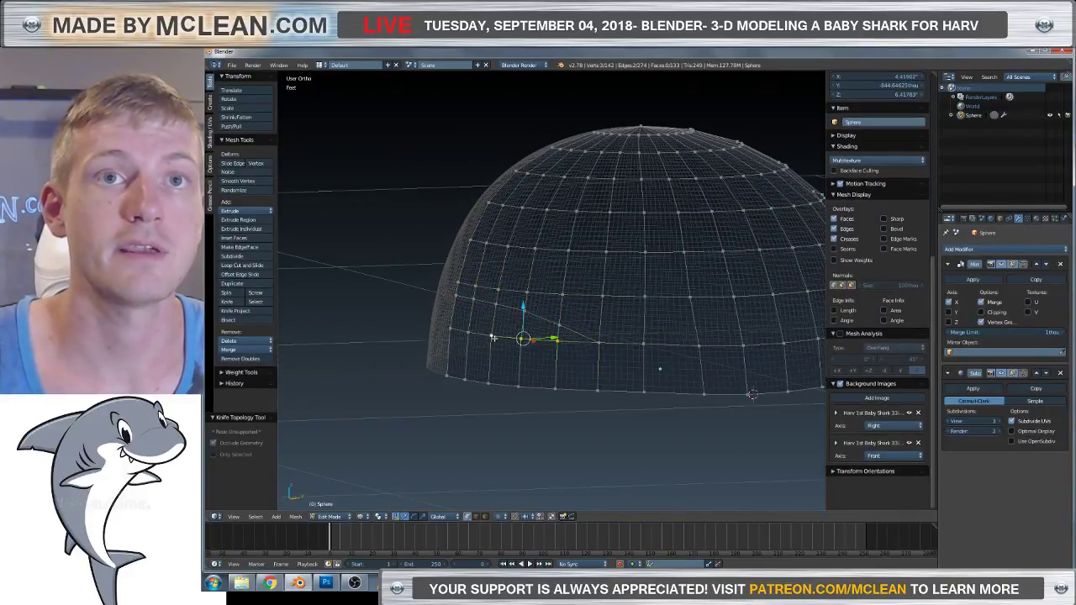
Extend the row selection and pull it up and left in the right side view.
{"action": "right_click", "coordinate": [442, 329], "text": "ctrl"}
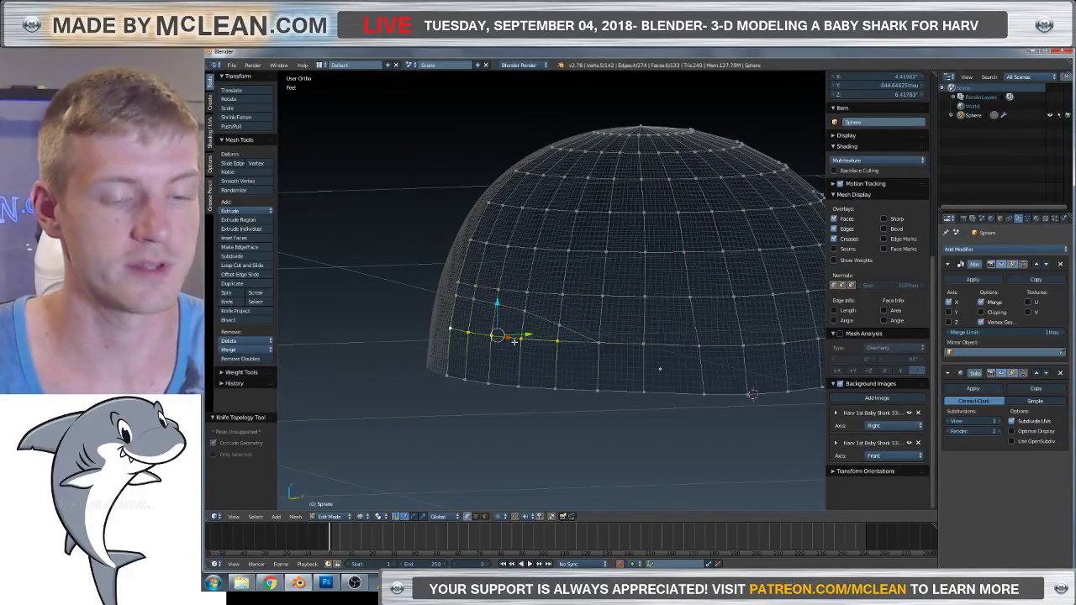
{"action": "key", "text": "KP_3"}
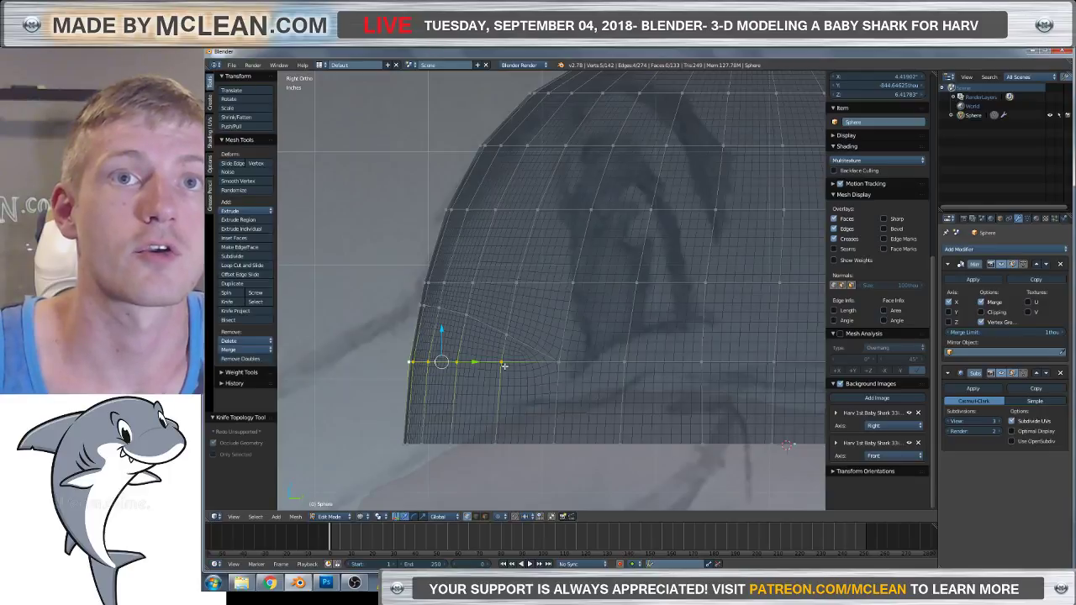
{"action": "key", "text": "g"}
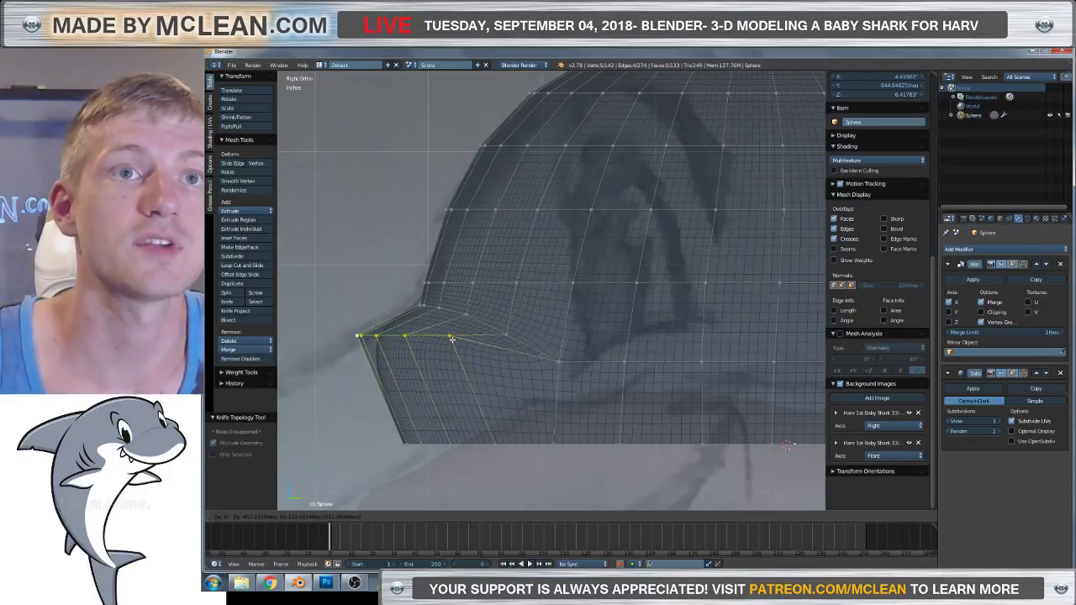
{"action": "left_click", "coordinate": [450, 339]}
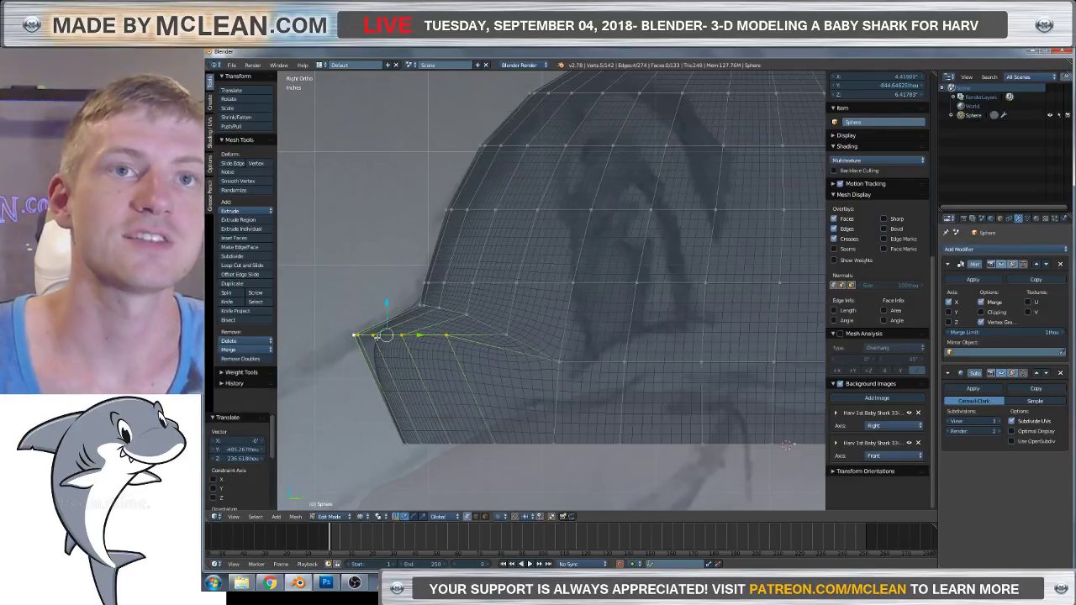
Nudge the row slightly up and right, then place the 3D cursor at its tip vertex.
{"action": "key", "text": "g"}
{"action": "left_click", "coordinate": [428, 348]}
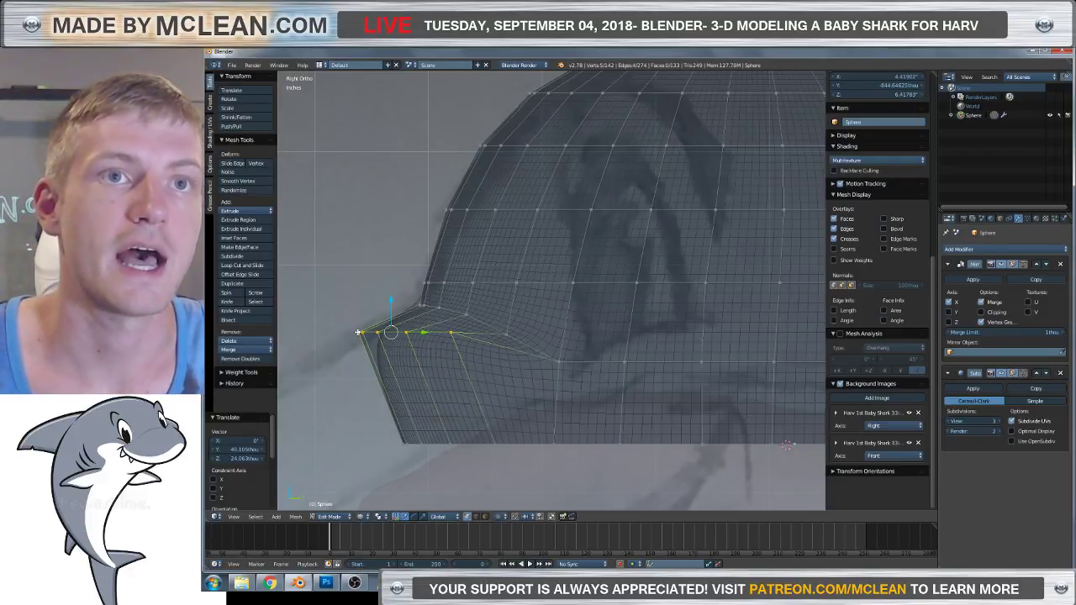
{"action": "left_click", "coordinate": [357, 333]}
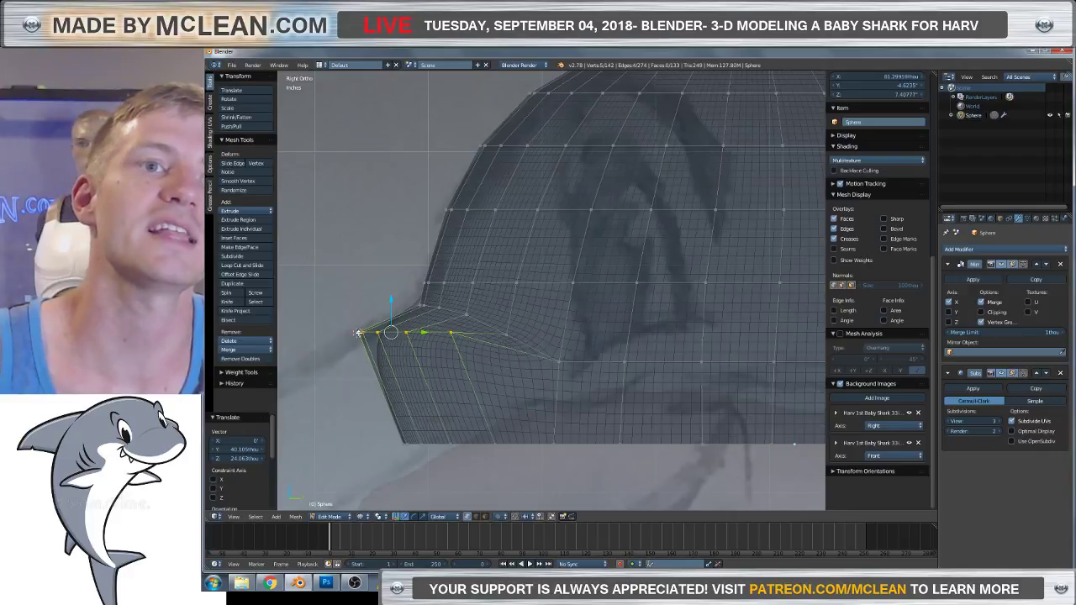
Rotate the diagonal edge 40.766° downward around the 3D cursor pivot at its tip.
{"action": "left_click", "coordinate": [380, 517]}
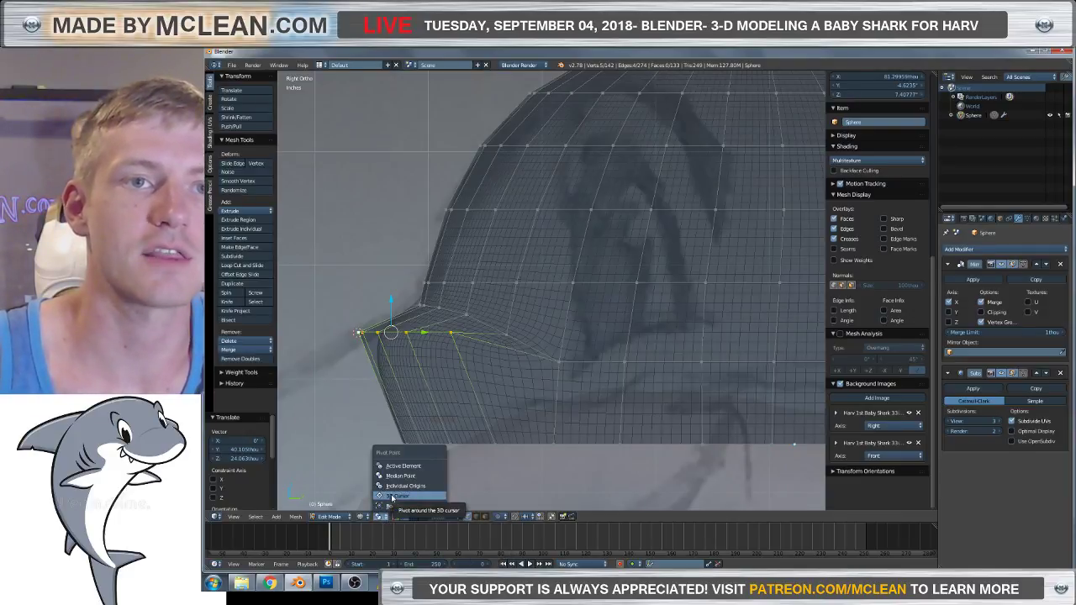
{"action": "left_click", "coordinate": [394, 496]}
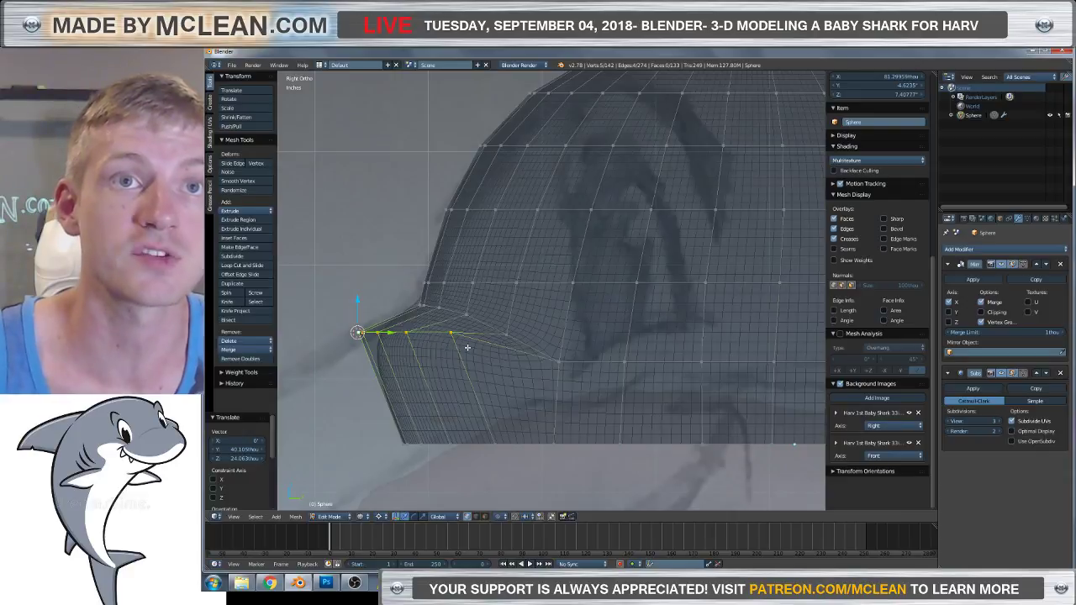
{"action": "key", "text": "g"}
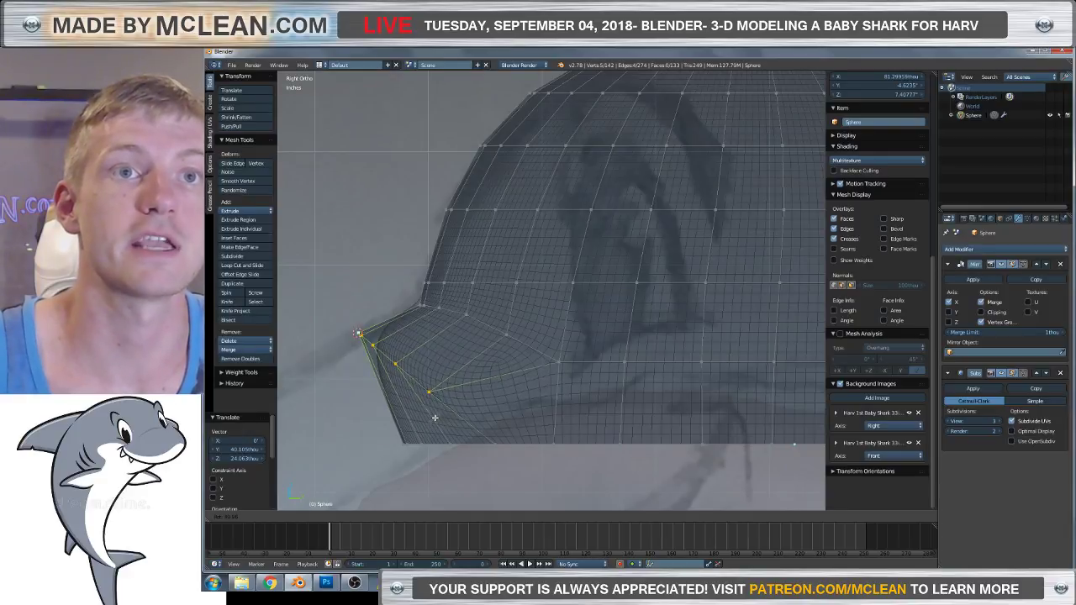
{"action": "left_click", "coordinate": [434, 418]}
Delete the bottom rim vertices beneath the snout and show the transform manipulator again.
{"action": "right_click", "coordinate": [496, 445]}
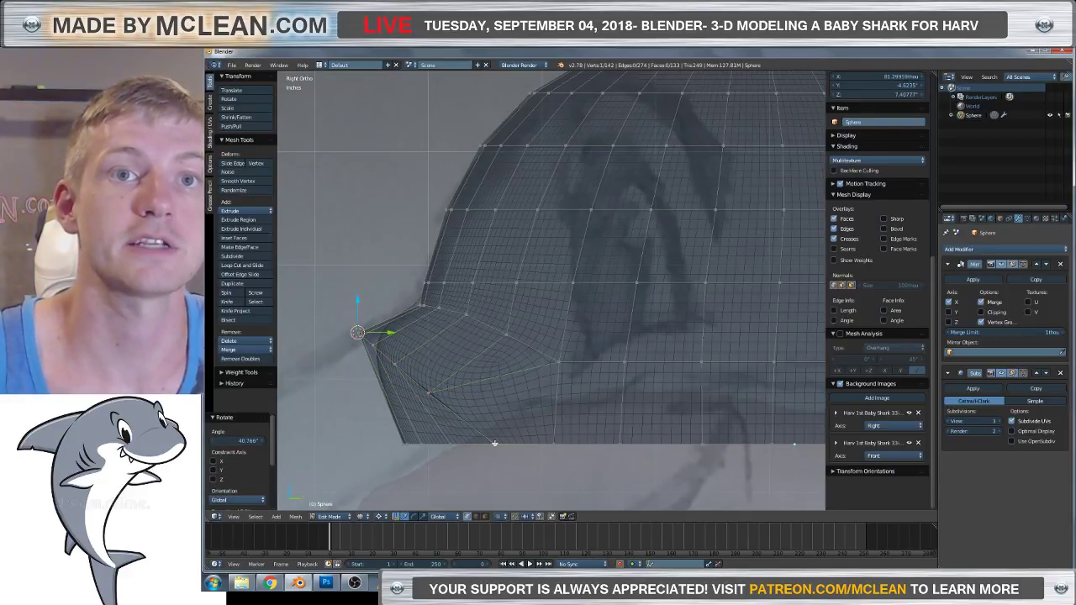
{"action": "right_click", "coordinate": [426, 446], "text": "shift"}
{"action": "right_click", "coordinate": [402, 445], "text": "ctrl"}
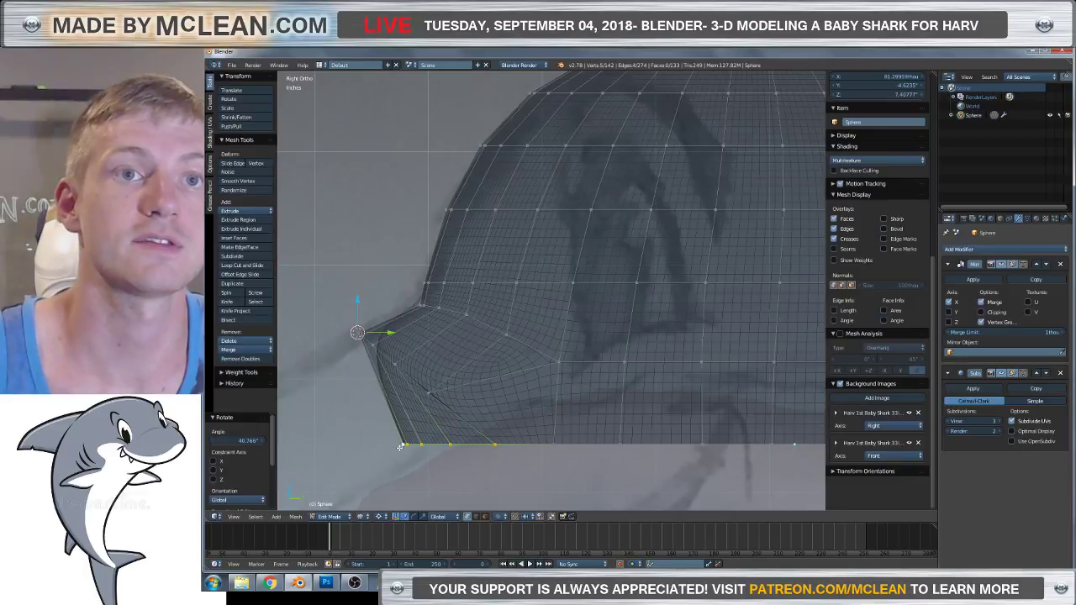
{"action": "key", "text": "x"}
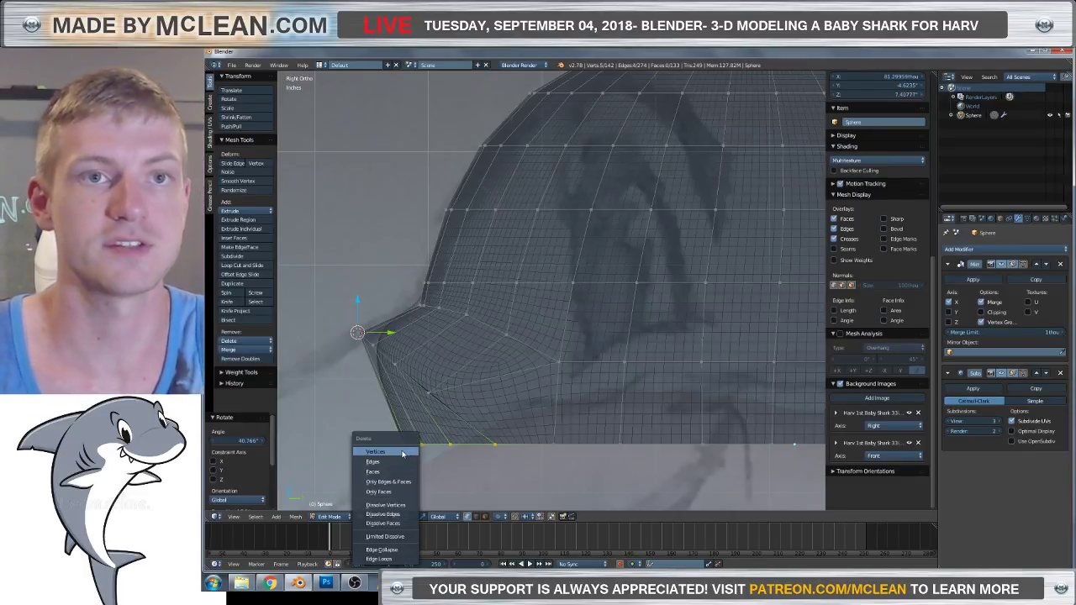
{"action": "left_click", "coordinate": [400, 452]}
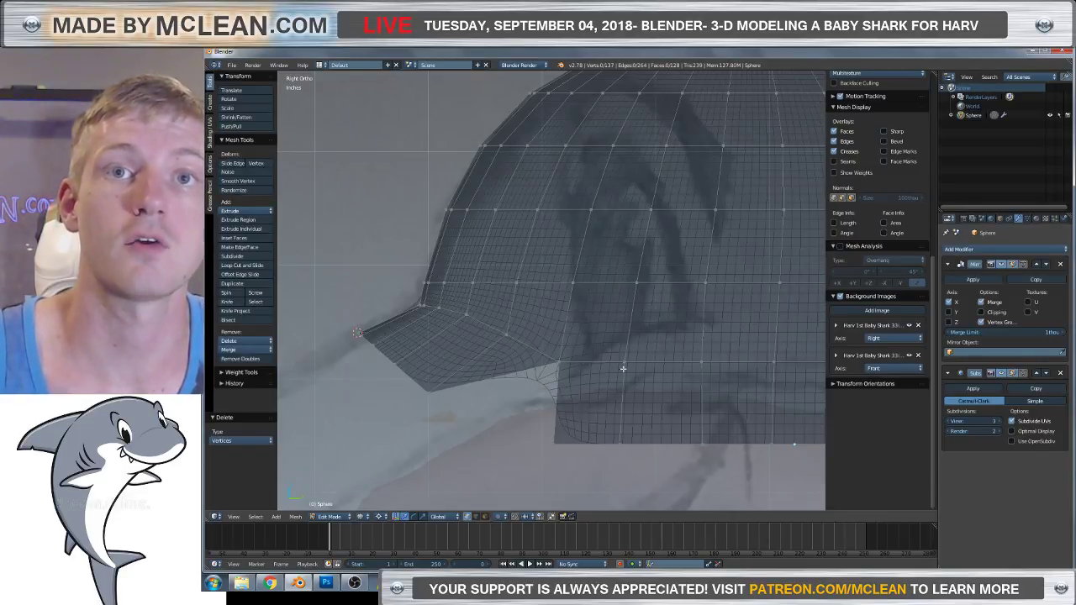
{"action": "key", "text": "ctrl+space"}
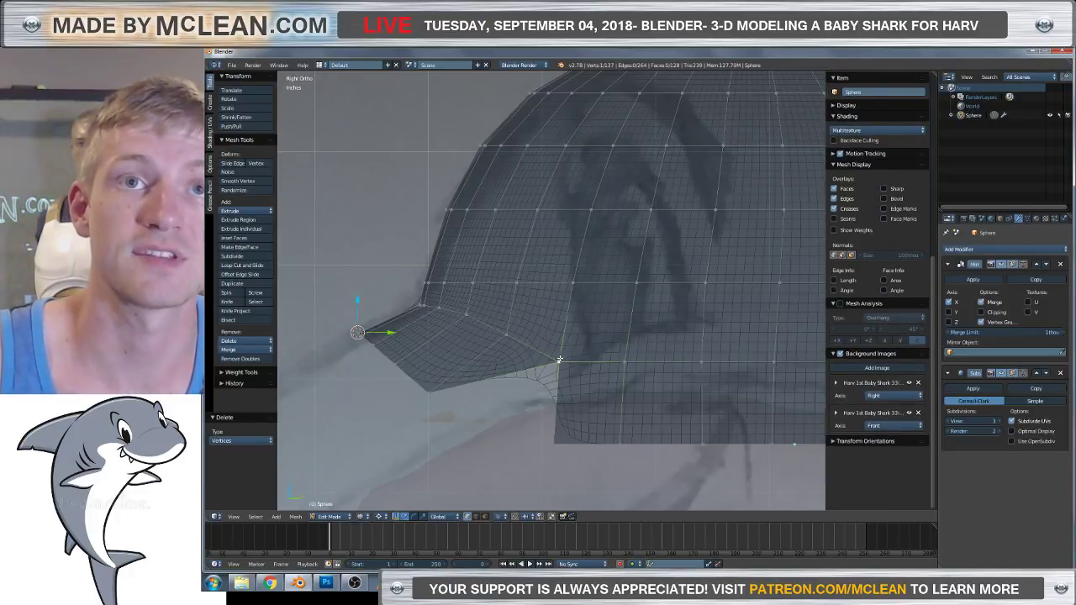
Check the dome's shape in solid shading from an angle, then return to front view.
{"action": "scroll", "coordinate": [554, 369], "scroll_direction": "down", "scroll_amount": 3}
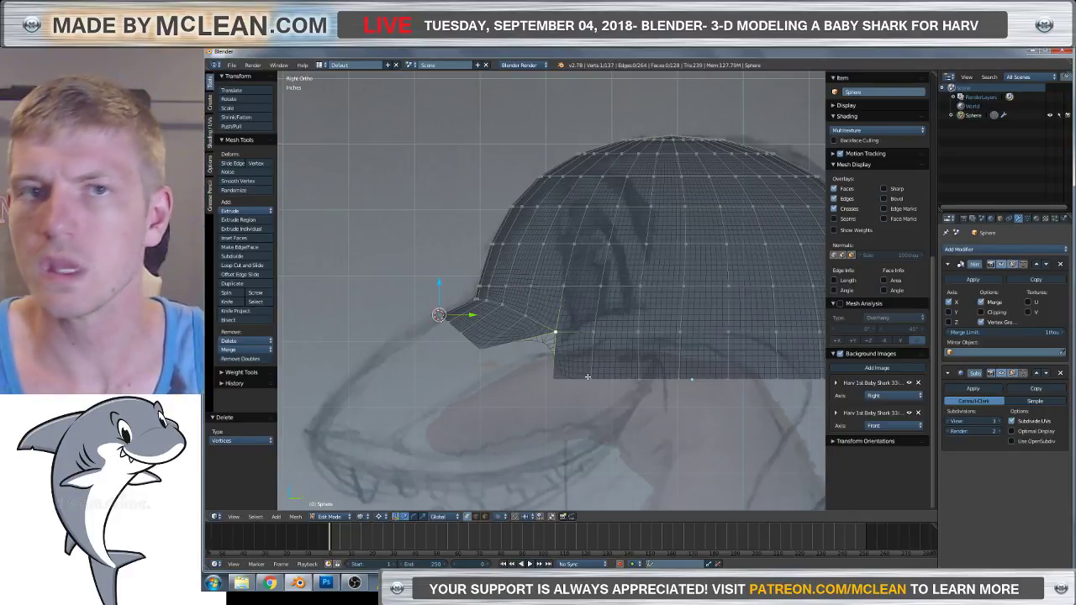
{"action": "scroll", "coordinate": [618, 343], "scroll_direction": "up", "scroll_amount": 3}
{"action": "scroll", "coordinate": [617, 343], "scroll_direction": "down", "scroll_amount": 2}
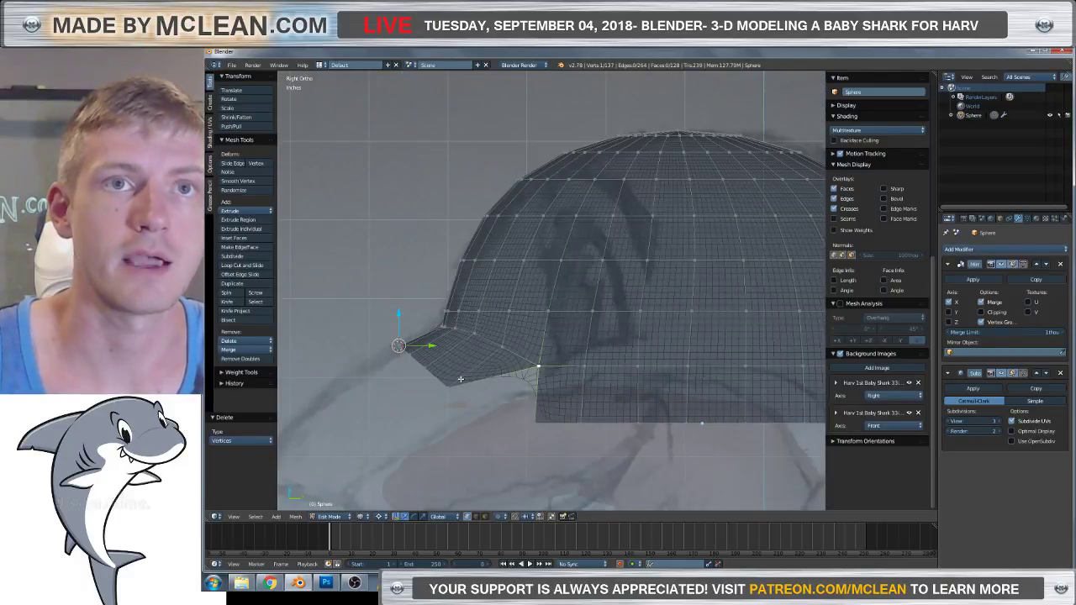
{"action": "key", "text": "z"}
{"action": "middle_click_drag", "start_coordinate": [461, 379], "coordinate": [568, 397]}
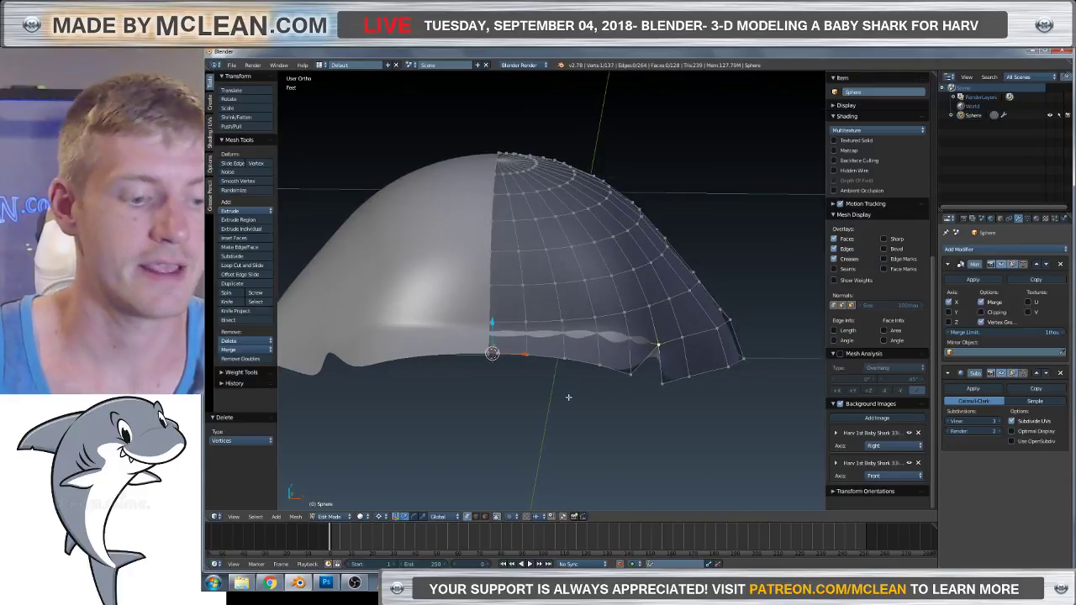
{"action": "key", "text": "KP_1"}
{"action": "scroll", "coordinate": [568, 397], "scroll_direction": "up", "scroll_amount": 4}
Select the edge loop along the lower row in wireframe and orbit to view it from above.
{"action": "key", "text": "z"}
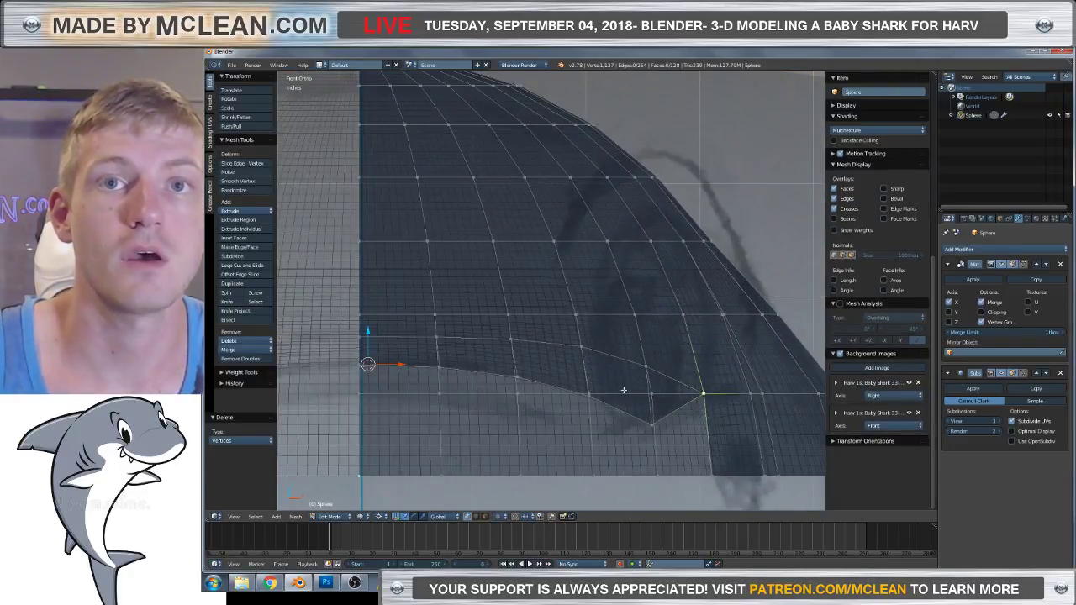
{"action": "scroll", "coordinate": [624, 390], "scroll_direction": "down", "scroll_amount": 1}
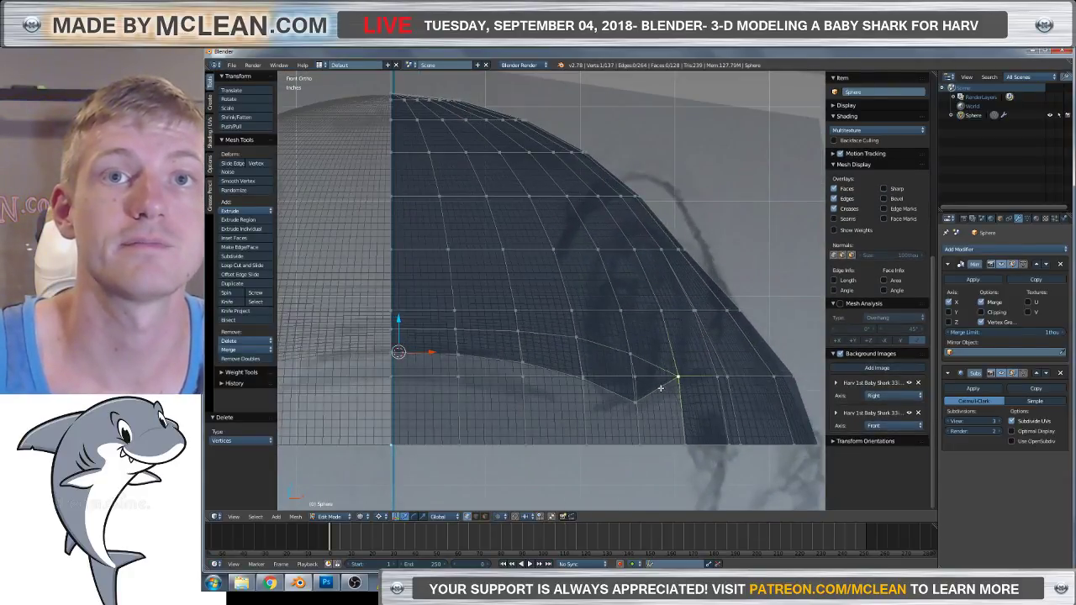
{"action": "key", "text": "z"}
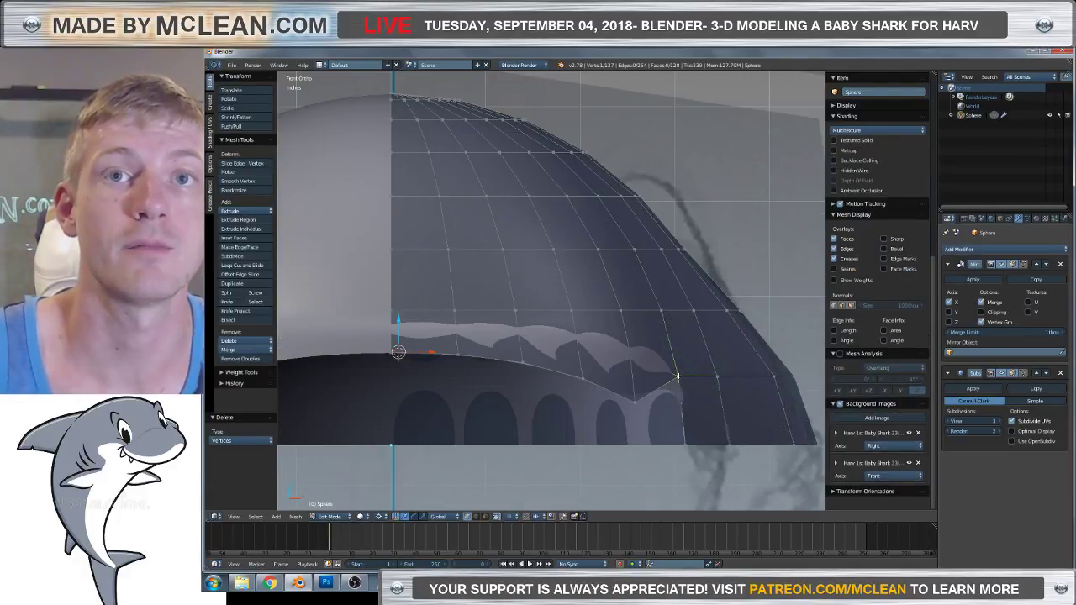
{"action": "key", "text": "z"}
{"action": "right_click", "coordinate": [630, 353], "text": "alt"}
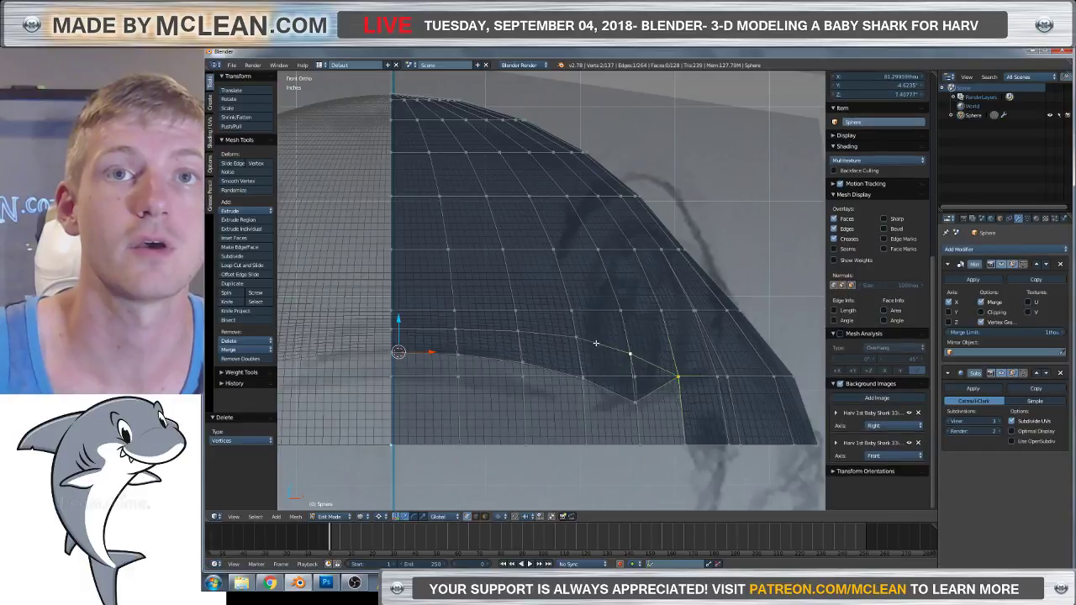
{"action": "middle_click_drag", "start_coordinate": [626, 384], "coordinate": [625, 412]}
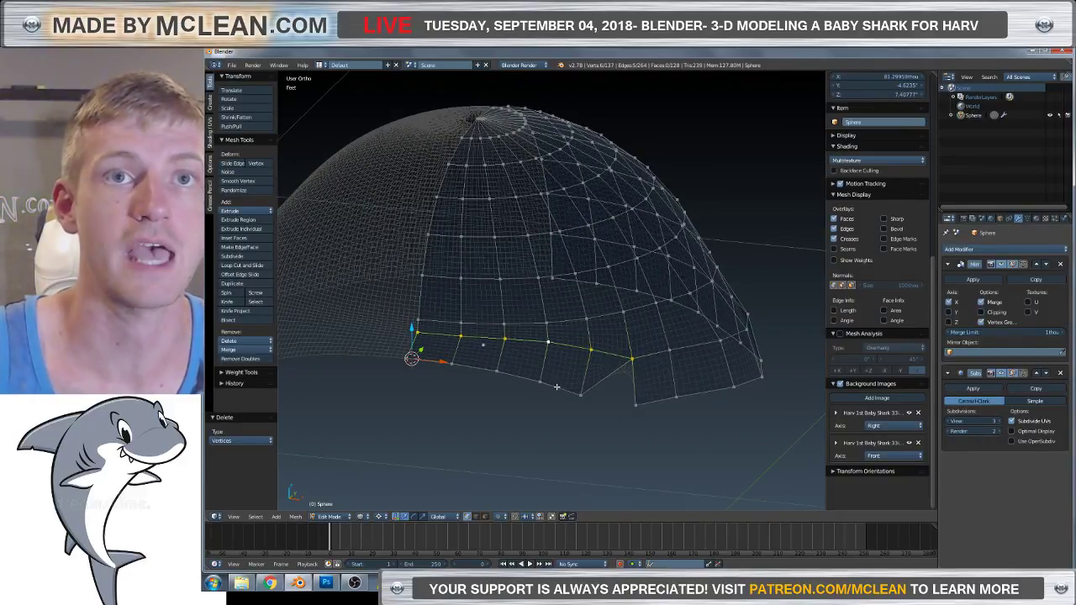
Add the bottom boundary loop to the selection and frame the face strip in front view.
{"action": "right_click", "coordinate": [556, 387], "text": "alt+shift"}
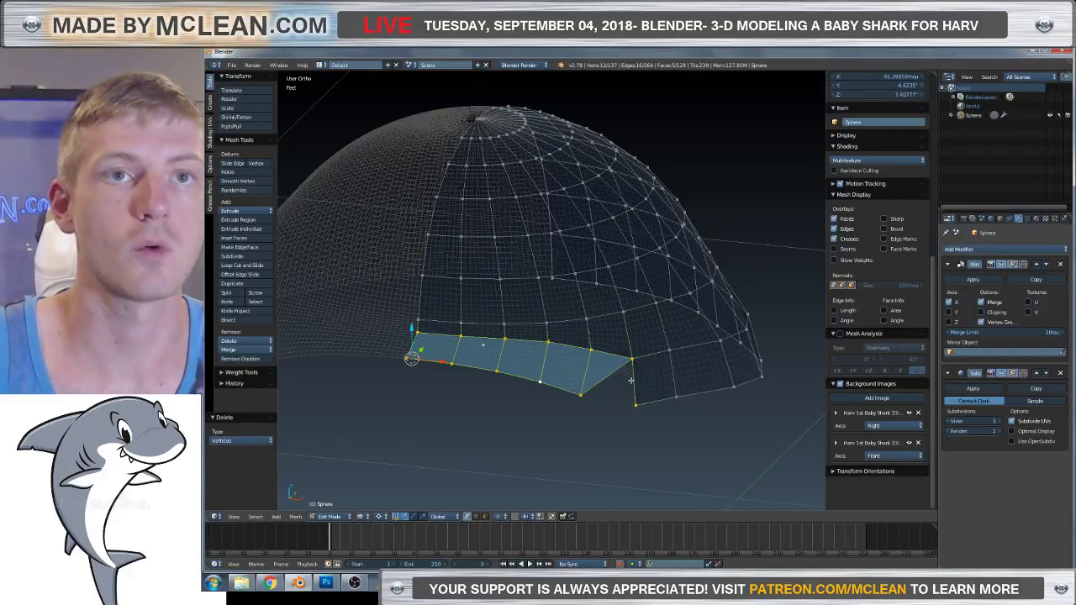
{"action": "key", "text": "KP_1"}
{"action": "scroll", "coordinate": [474, 315], "scroll_direction": "up", "scroll_amount": 4}
{"action": "middle_click_drag", "start_coordinate": [474, 315], "coordinate": [534, 263], "text": "shift"}
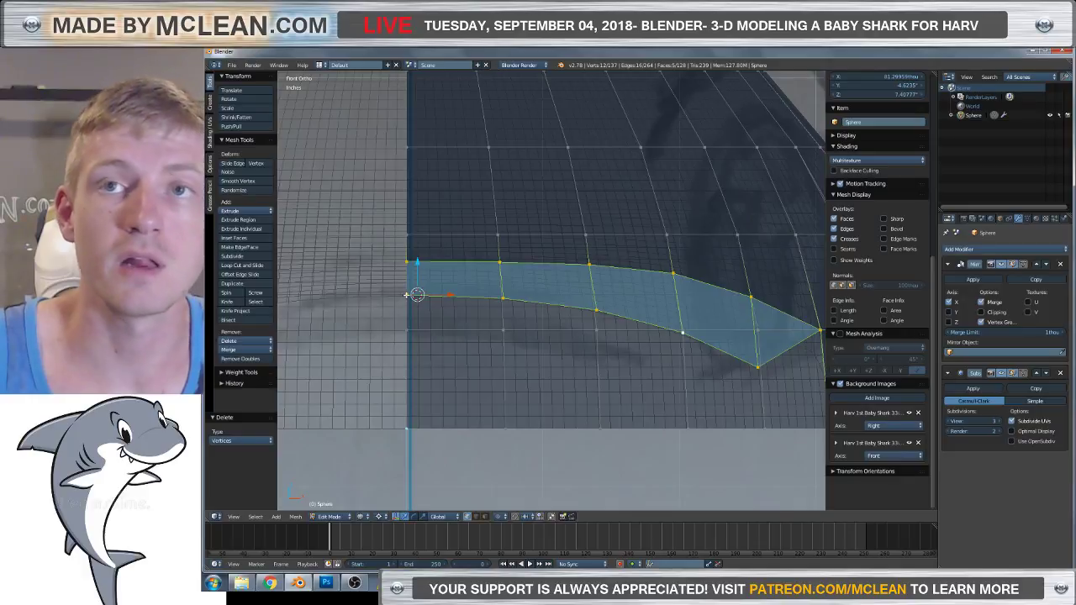
{"action": "scroll", "coordinate": [896, 149], "scroll_direction": "up", "scroll_amount": 3}
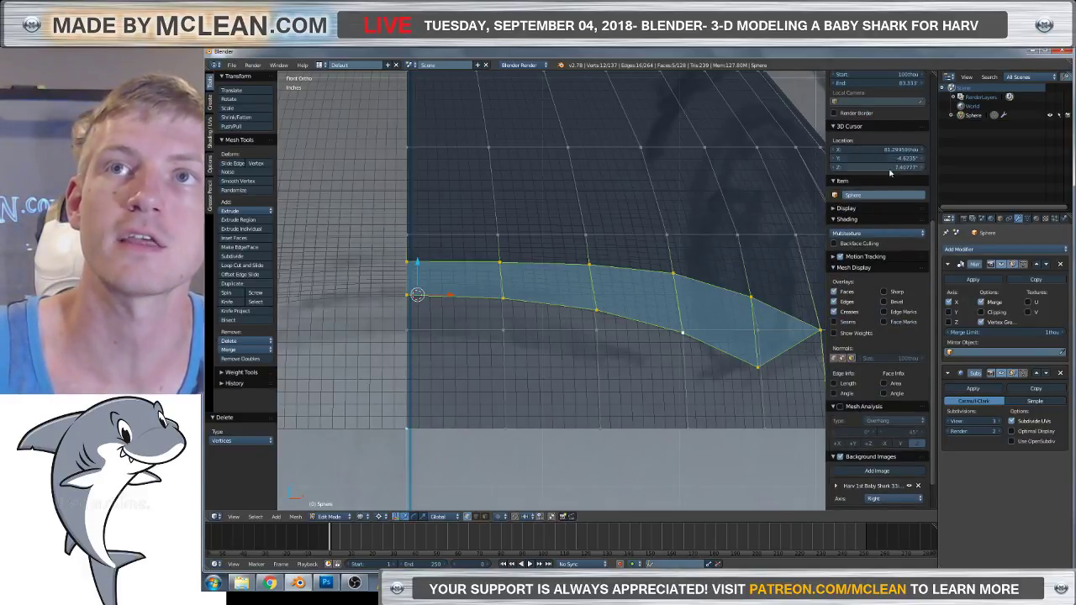
{"action": "scroll", "coordinate": [876, 169], "scroll_direction": "up", "scroll_amount": 2}
{"action": "scroll", "coordinate": [877, 170], "scroll_direction": "up", "scroll_amount": 3}
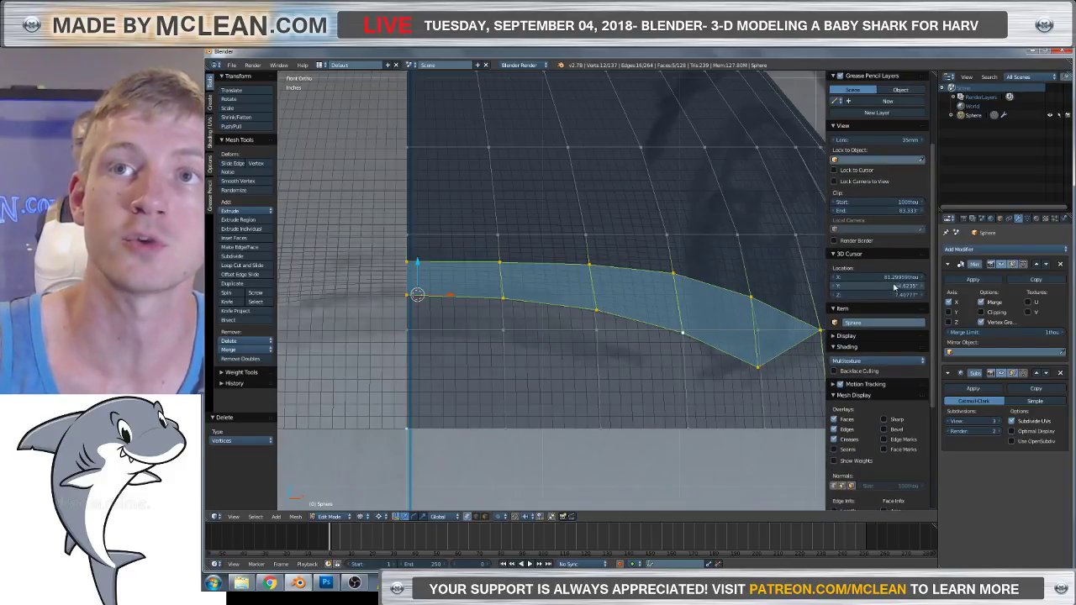
Set the 3D cursor's X location to 0 in the N panel.
{"action": "left_click", "coordinate": [885, 277]}
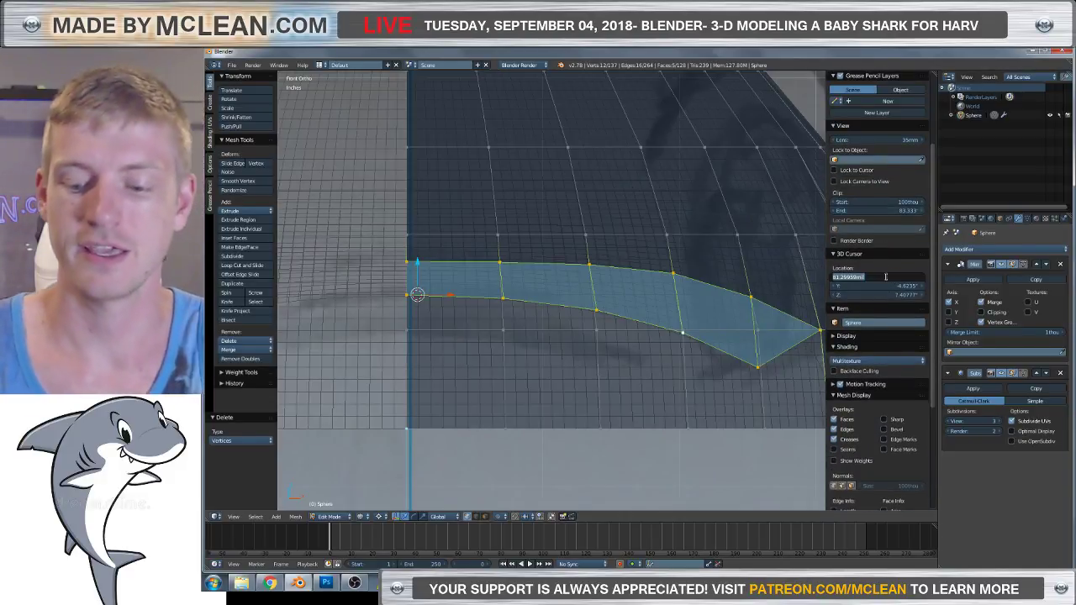
{"action": "type", "text": "0"}
{"action": "key", "text": "Return"}
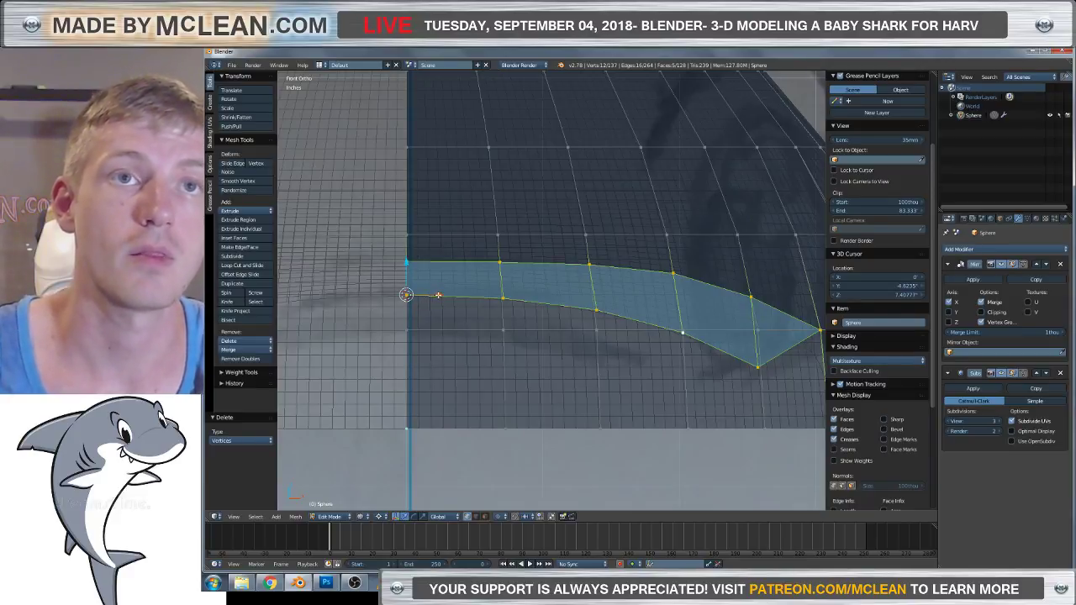
Switch the manipulator to scaling, try a free scale of the strip, then undo it.
{"action": "left_click", "coordinate": [422, 517]}
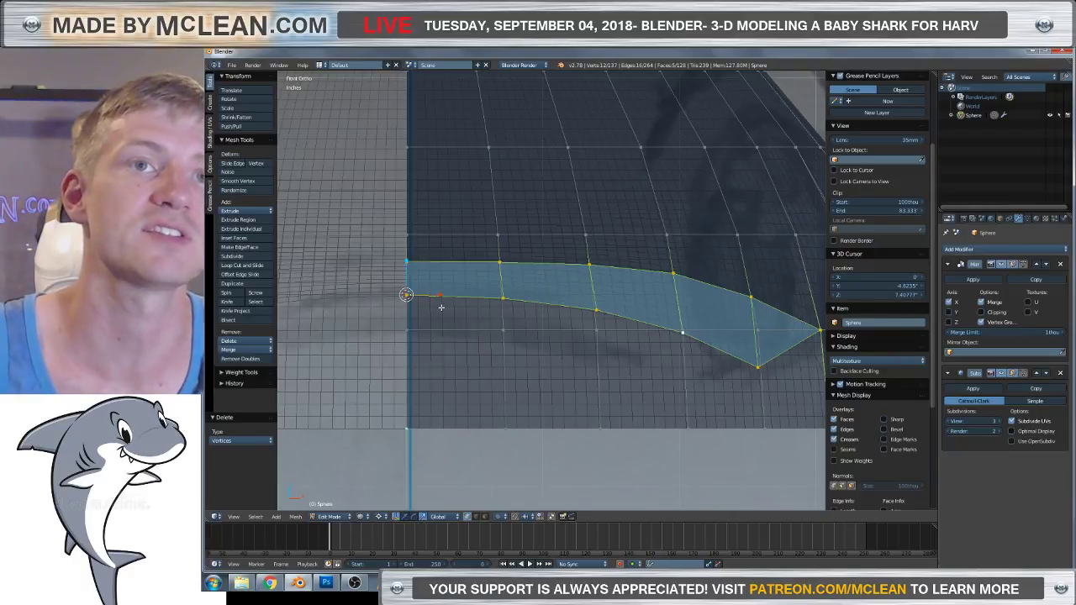
{"action": "scroll", "coordinate": [454, 309], "scroll_direction": "up", "scroll_amount": 1}
{"action": "scroll", "coordinate": [466, 310], "scroll_direction": "down", "scroll_amount": 2}
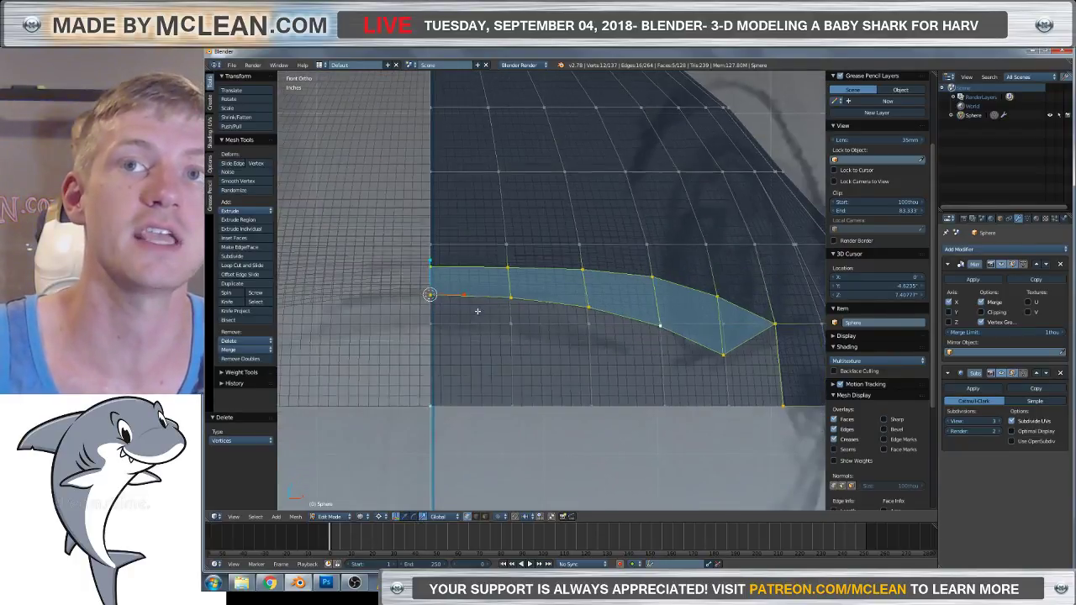
{"action": "middle_click_drag", "start_coordinate": [476, 311], "coordinate": [454, 301], "text": "shift"}
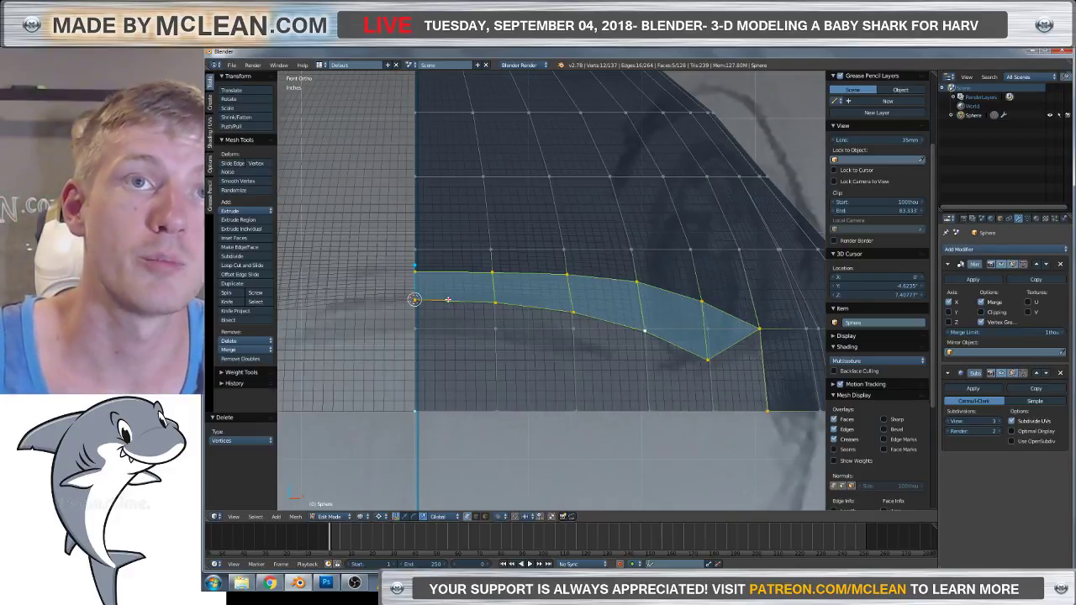
{"action": "key", "text": "s"}
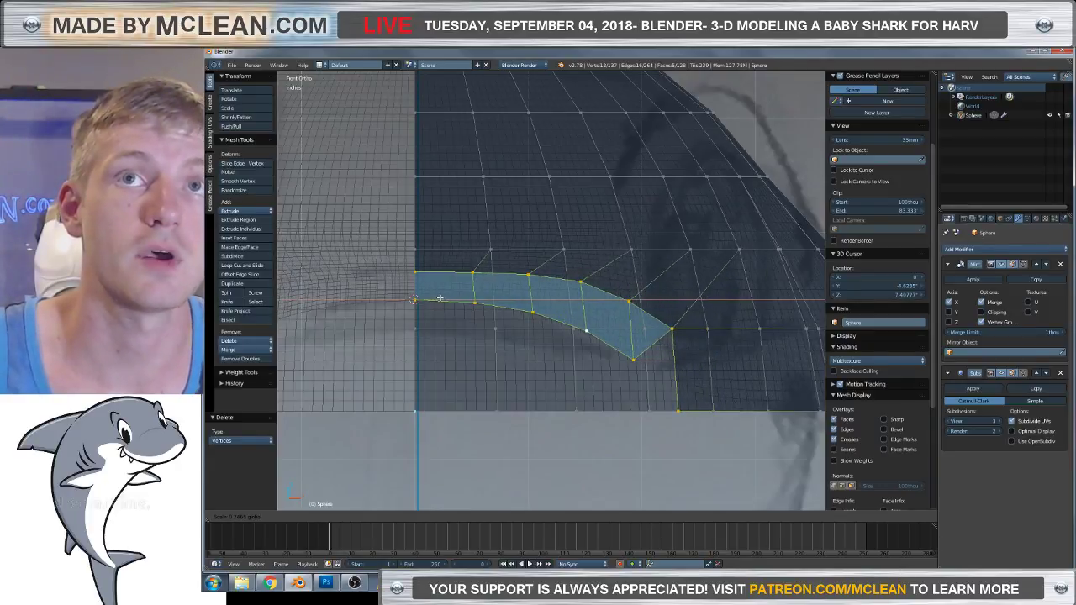
{"action": "left_click", "coordinate": [544, 320]}
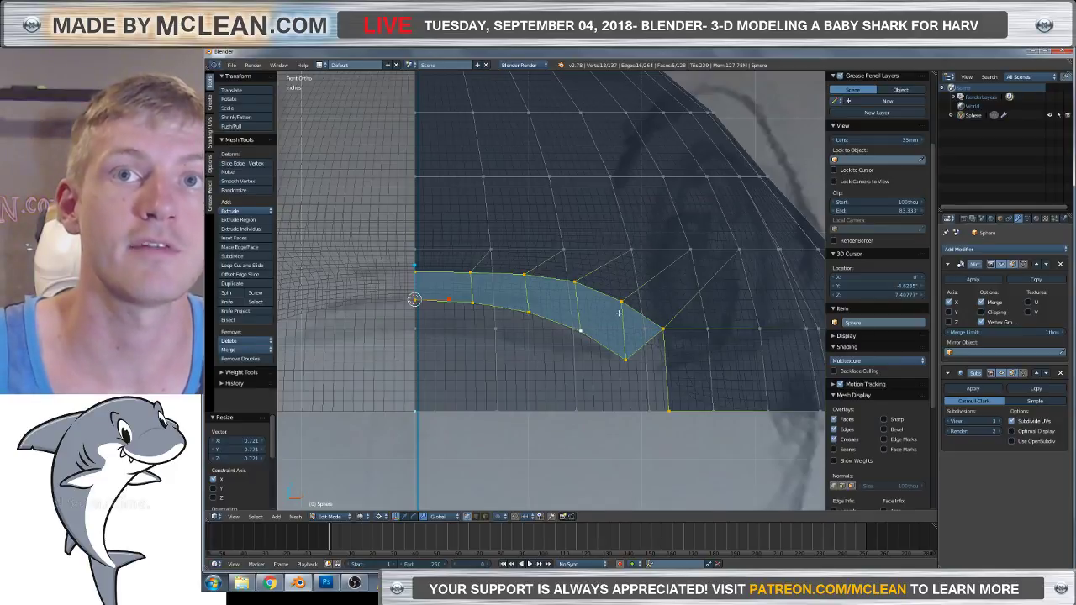
{"action": "key", "text": "ctrl+z"}
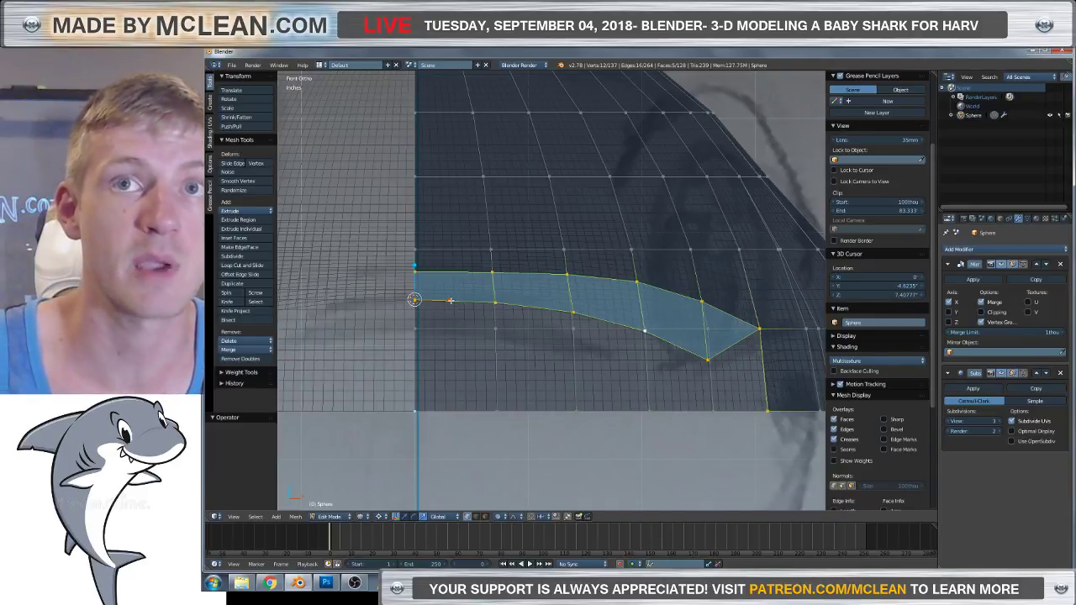
Scale the strip to 0.729 along X with proportional falloff, then check it in solid shading.
{"action": "key", "text": "s"}
{"action": "key", "text": "x"}
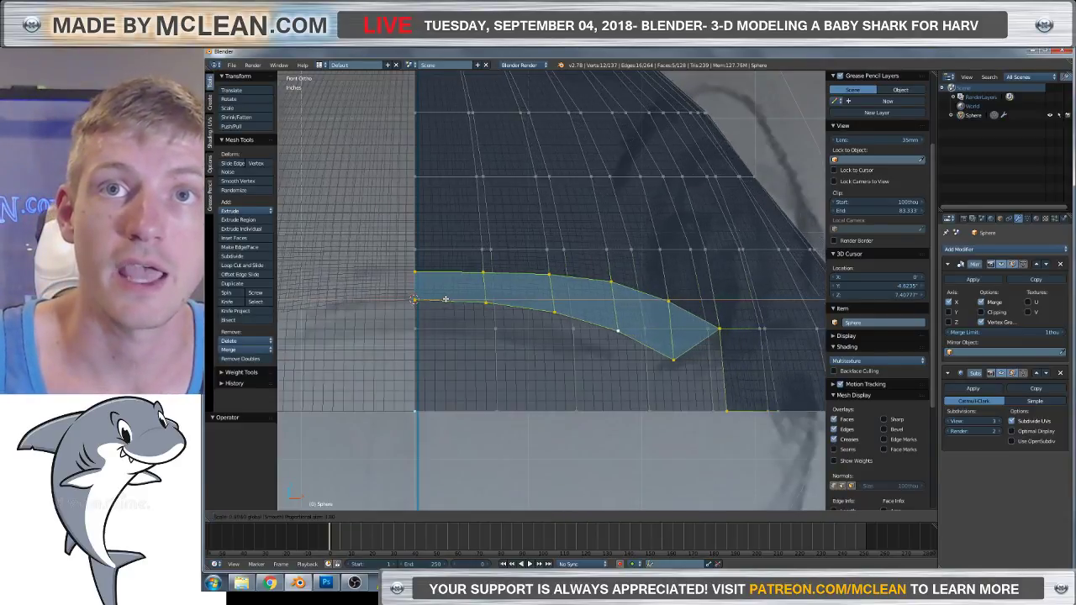
{"action": "scroll", "coordinate": [445, 298], "scroll_direction": "down", "scroll_amount": 3}
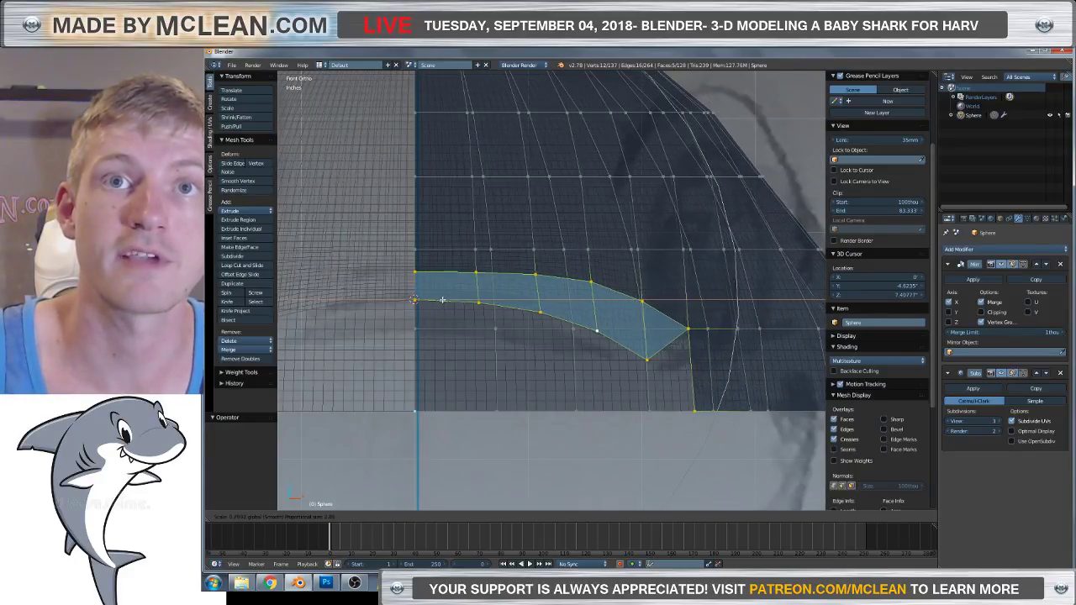
{"action": "scroll", "coordinate": [440, 300], "scroll_direction": "down", "scroll_amount": 5}
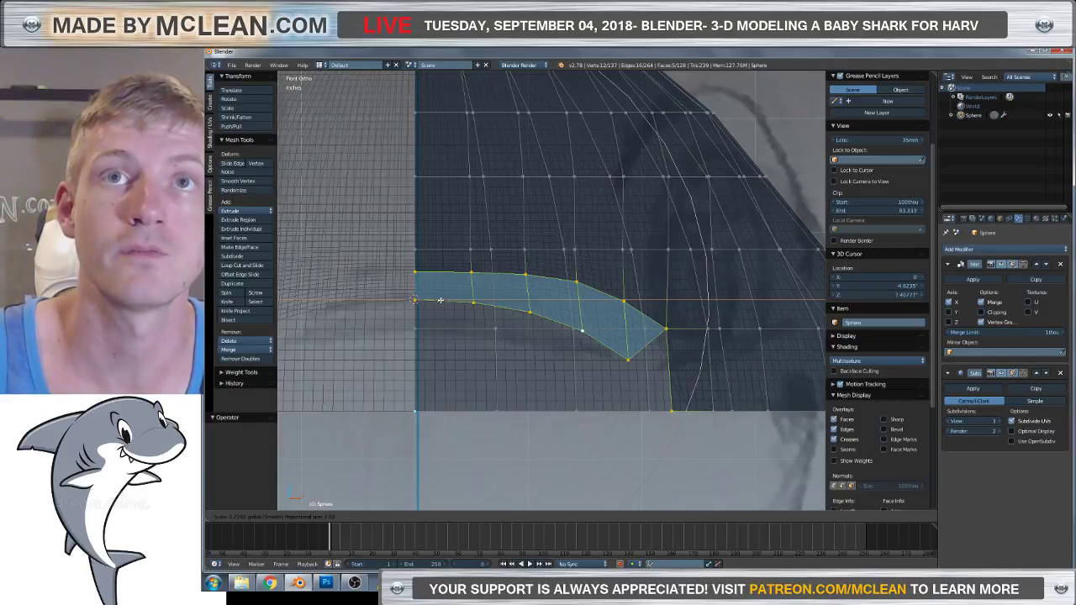
{"action": "scroll", "coordinate": [441, 300], "scroll_direction": "up", "scroll_amount": 2}
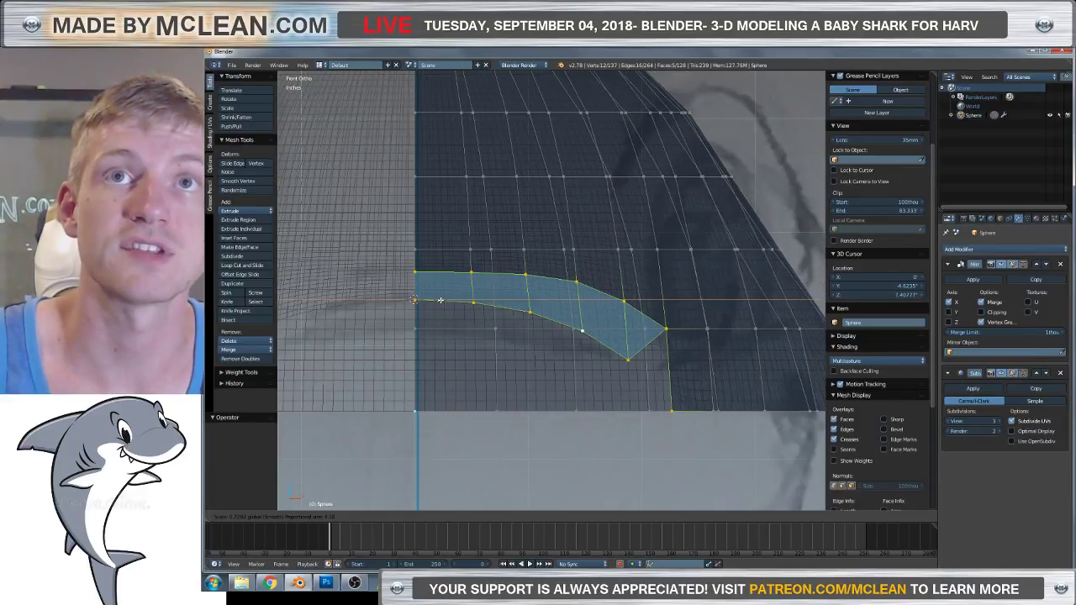
{"action": "scroll", "coordinate": [441, 300], "scroll_direction": "down", "scroll_amount": 3}
{"action": "scroll", "coordinate": [440, 300], "scroll_direction": "down", "scroll_amount": 2}
{"action": "scroll", "coordinate": [440, 300], "scroll_direction": "up", "scroll_amount": 3}
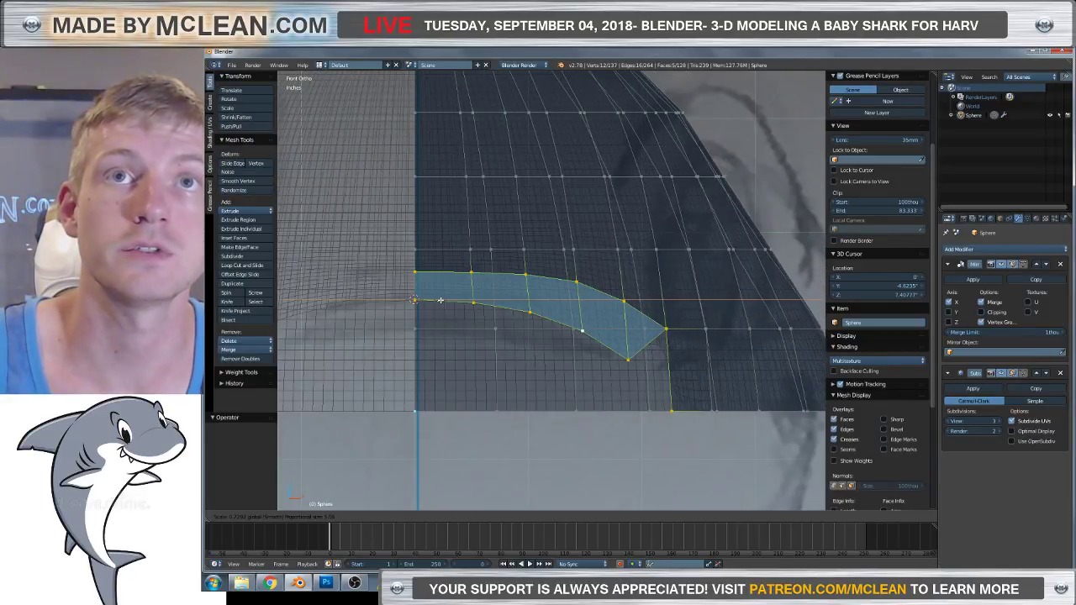
{"action": "left_click", "coordinate": [440, 300]}
{"action": "scroll", "coordinate": [602, 311], "scroll_direction": "down", "scroll_amount": 4}
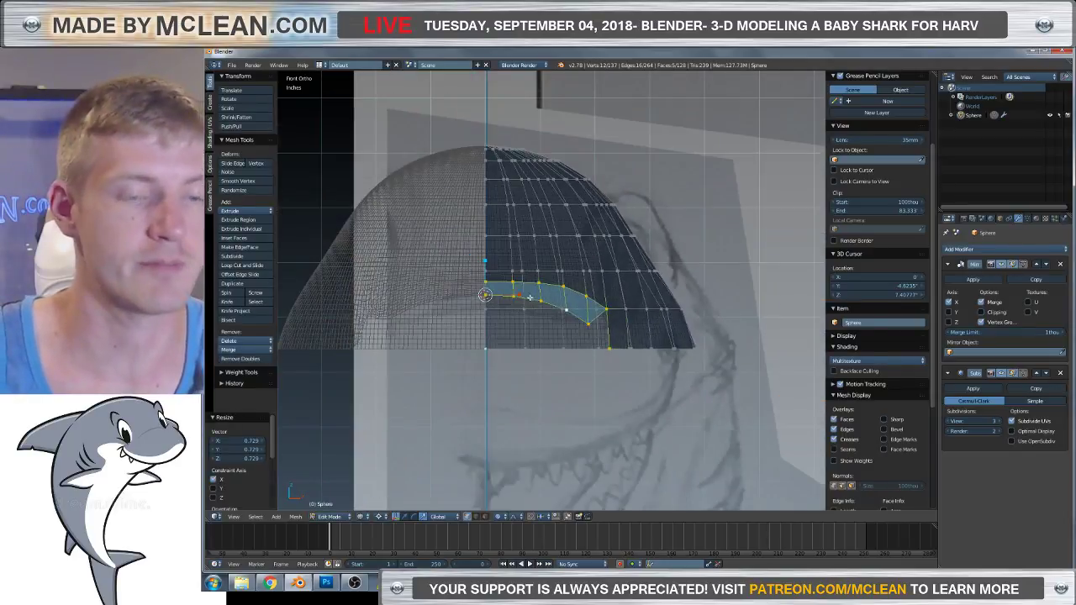
{"action": "key", "text": "z"}
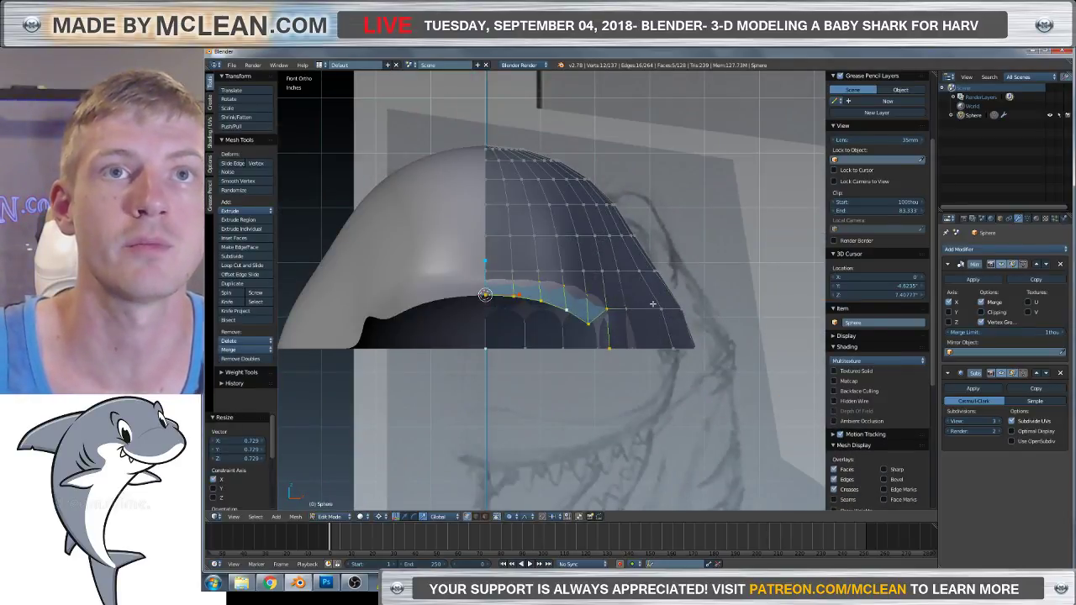
{"action": "middle_click_drag", "start_coordinate": [652, 304], "coordinate": [649, 327]}
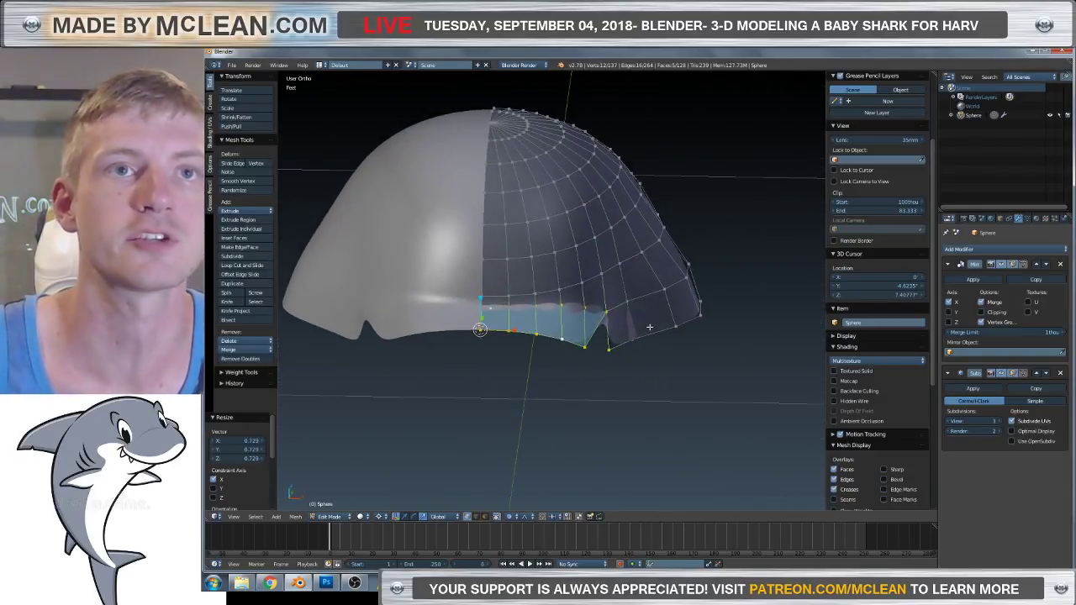
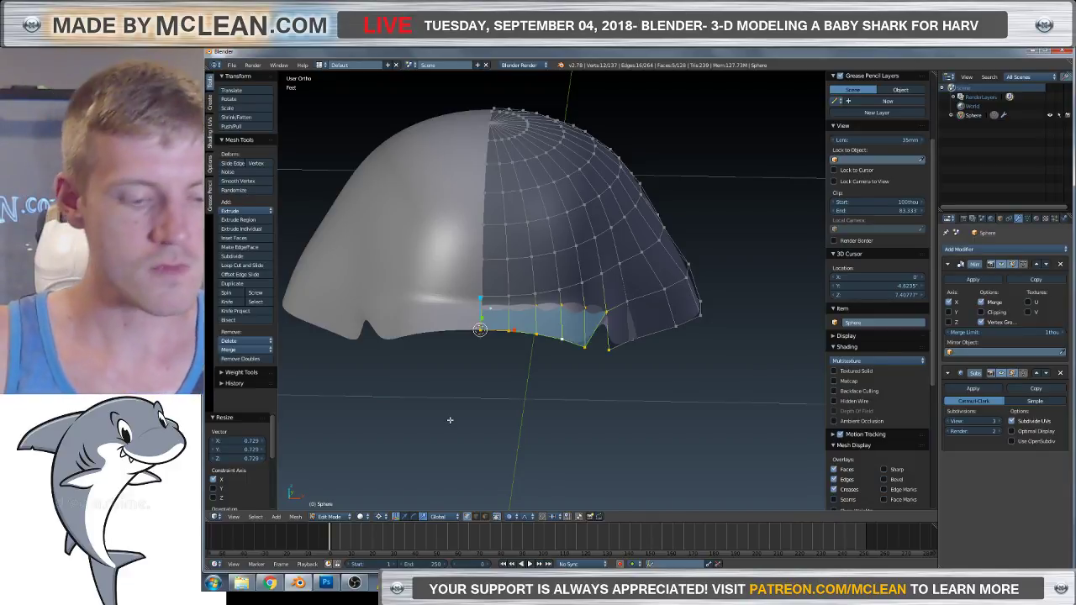
In front view over the reference sketch, place the 3D cursor at the mouth corner.
{"action": "scroll", "coordinate": [597, 288], "scroll_direction": "up", "scroll_amount": 3}
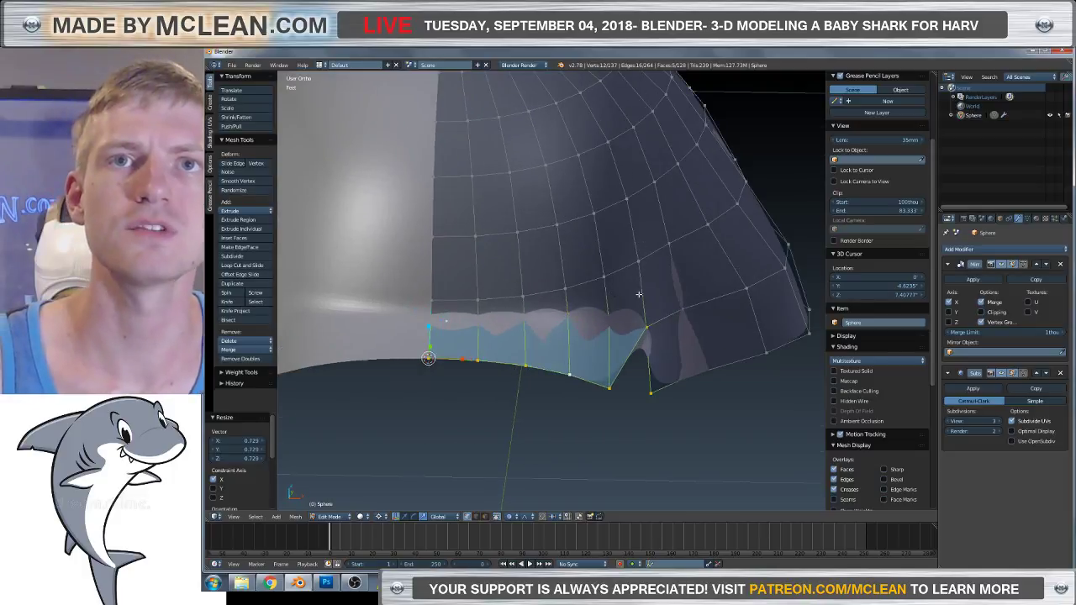
{"action": "key", "text": "KP_1"}
{"action": "middle_click_drag", "start_coordinate": [639, 253], "coordinate": [651, 336], "text": "shift"}
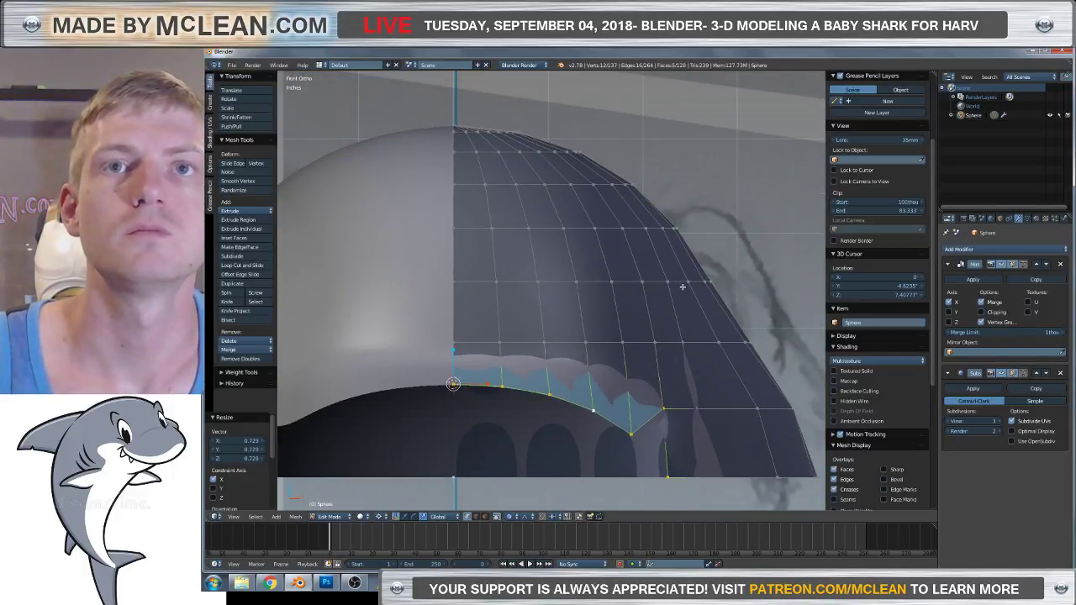
{"action": "key", "text": "z"}
{"action": "key", "text": "z"}
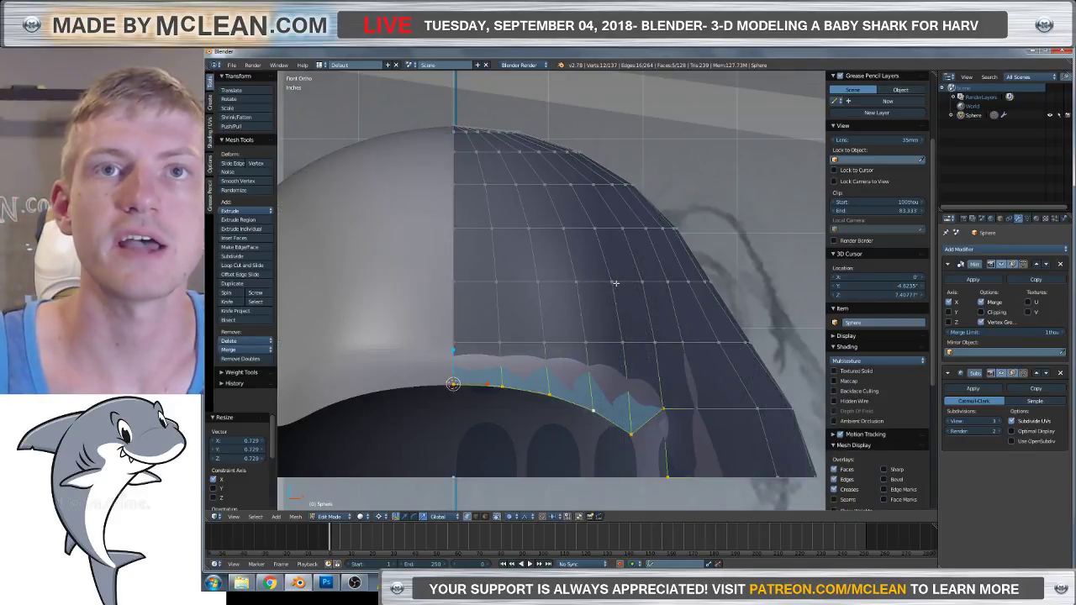
{"action": "key", "text": "a"}
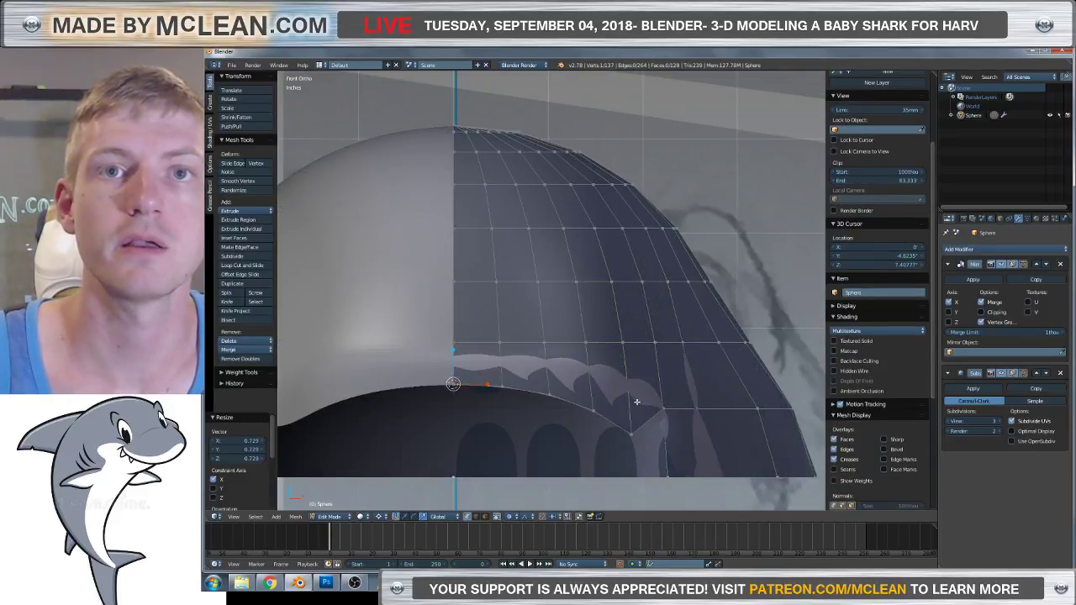
{"action": "left_click", "coordinate": [636, 400]}
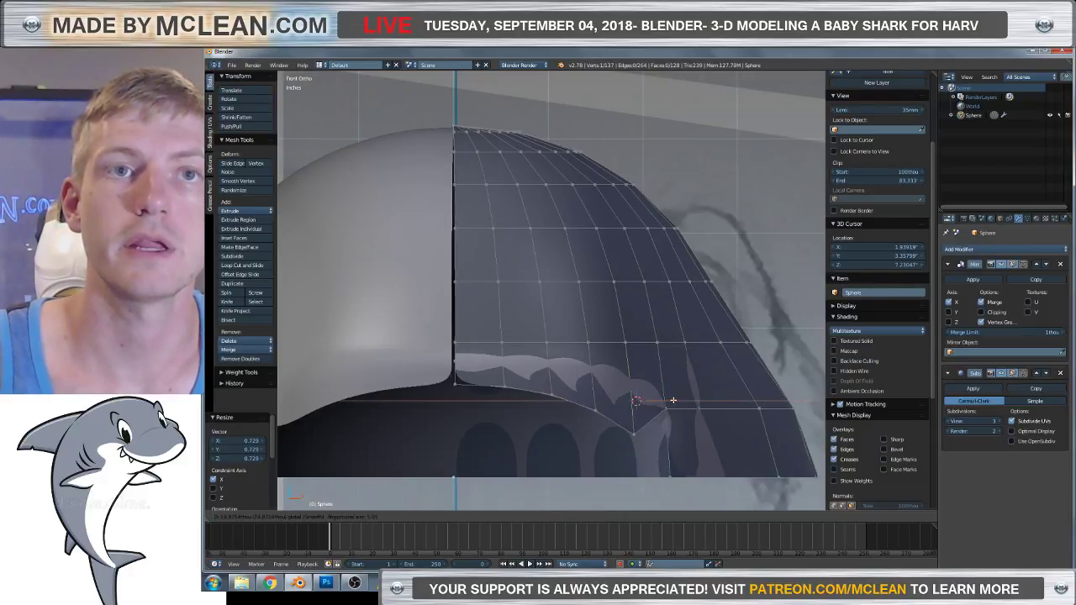
Enable Clipping on the Mirror modifier and orbit to view the head from above.
{"action": "left_click", "coordinate": [981, 312]}
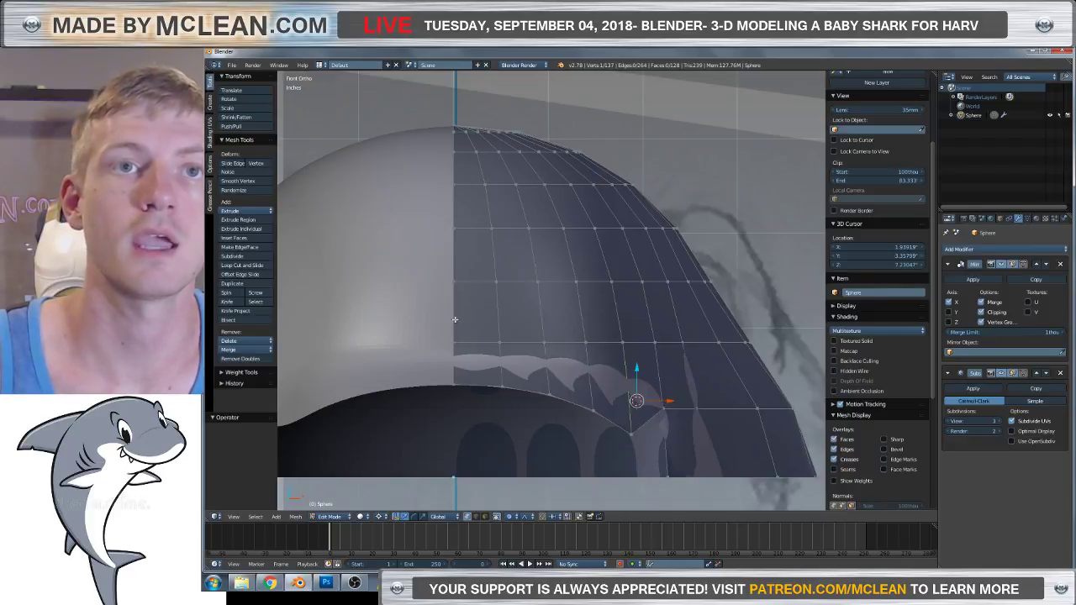
{"action": "key", "text": "space"}
{"action": "key", "text": "Escape"}
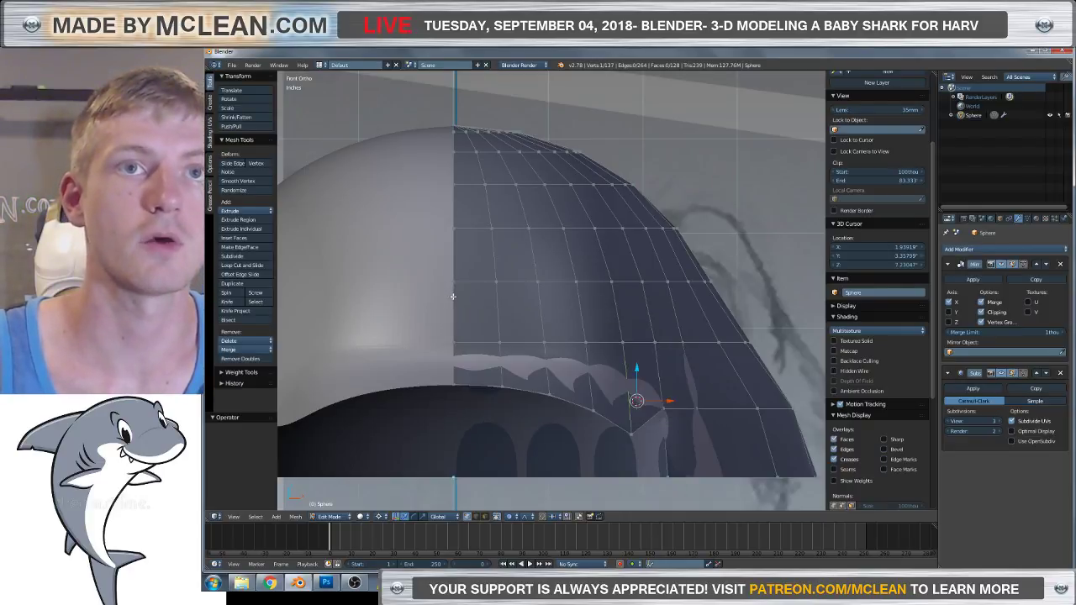
{"action": "middle_click_drag", "start_coordinate": [453, 296], "coordinate": [548, 202]}
Move the seam vertices along X onto the mirror plane so the halves meet.
{"action": "key", "text": "g"}
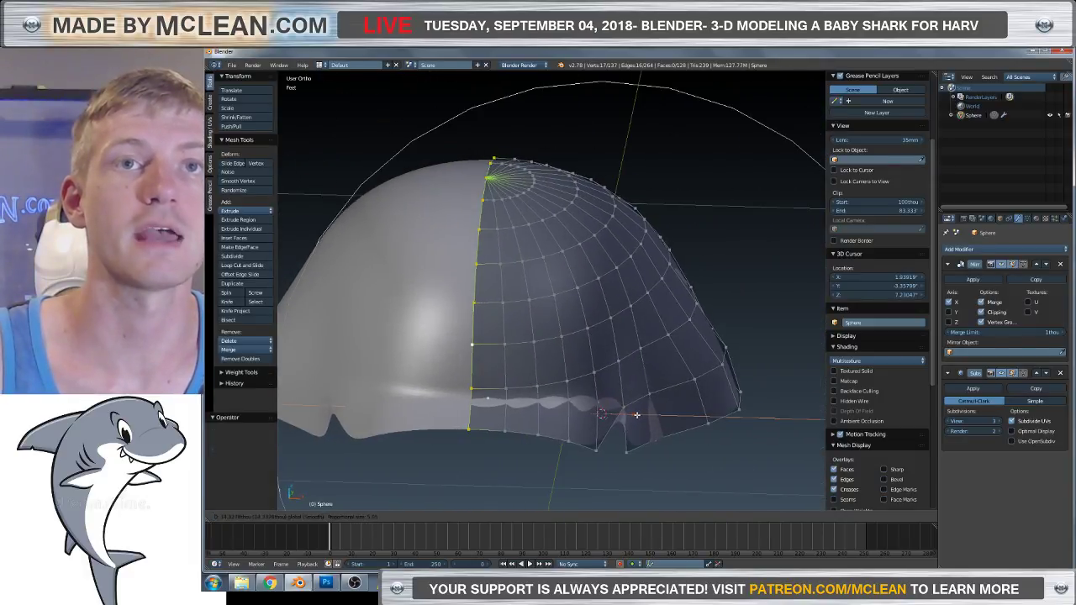
{"action": "left_click", "coordinate": [636, 415]}
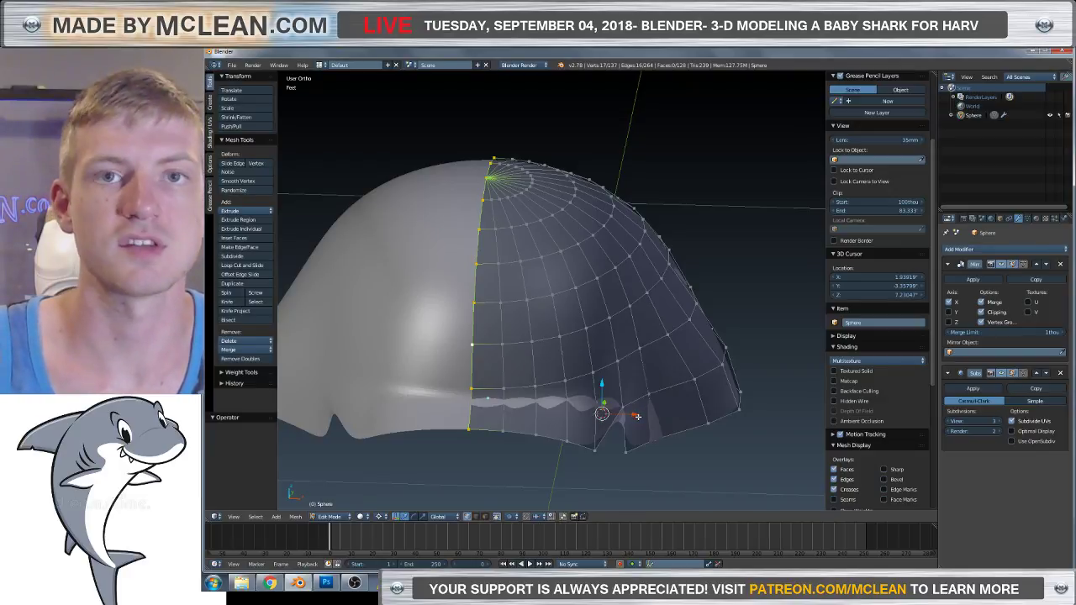
{"action": "key", "text": "g"}
{"action": "key", "text": "x"}
{"action": "left_click", "coordinate": [630, 416]}
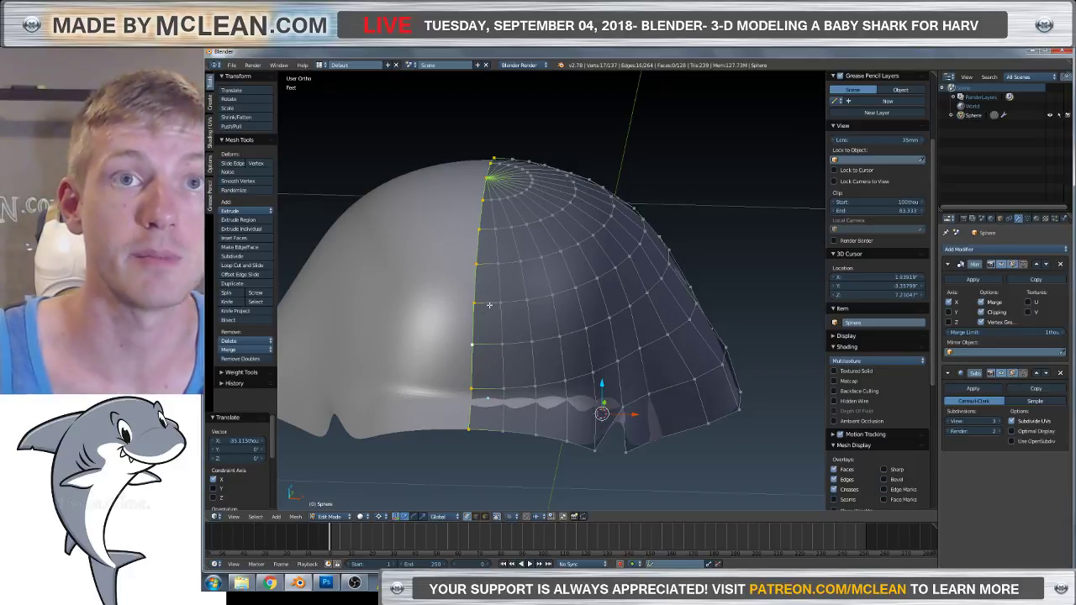
{"action": "key", "text": "a"}
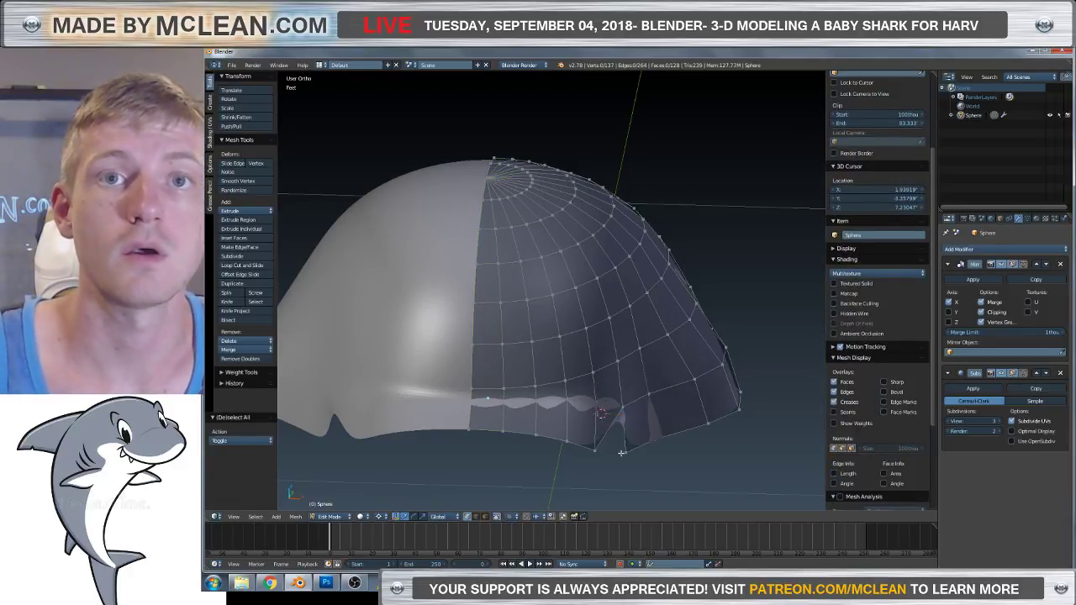
In front view, select the horizontal edge loop running across the head.
{"action": "right_click", "coordinate": [580, 401], "text": "alt"}
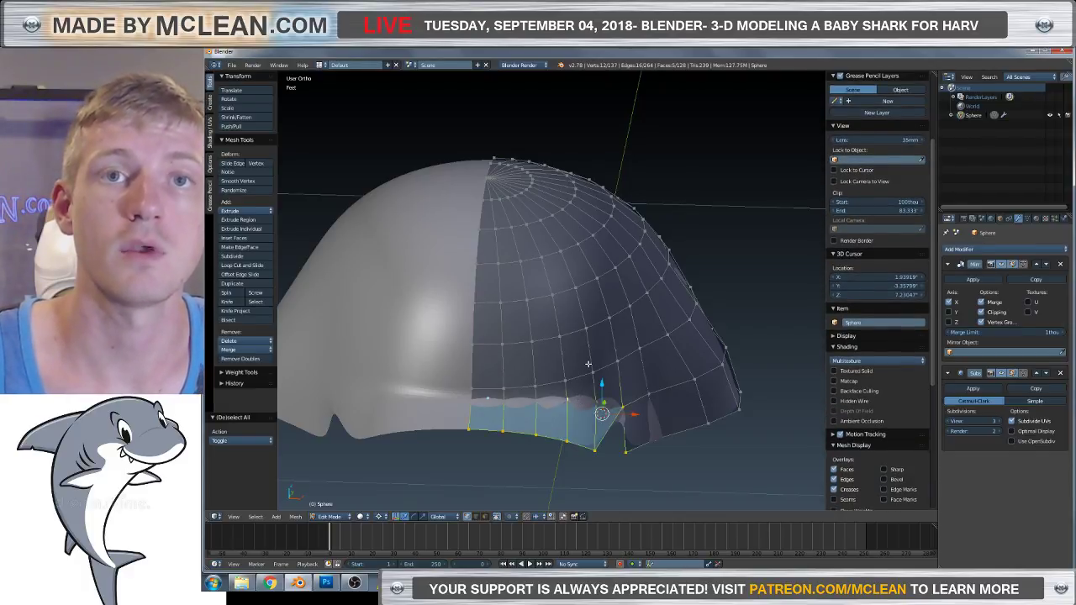
{"action": "middle_click_drag", "start_coordinate": [588, 401], "coordinate": [523, 380]}
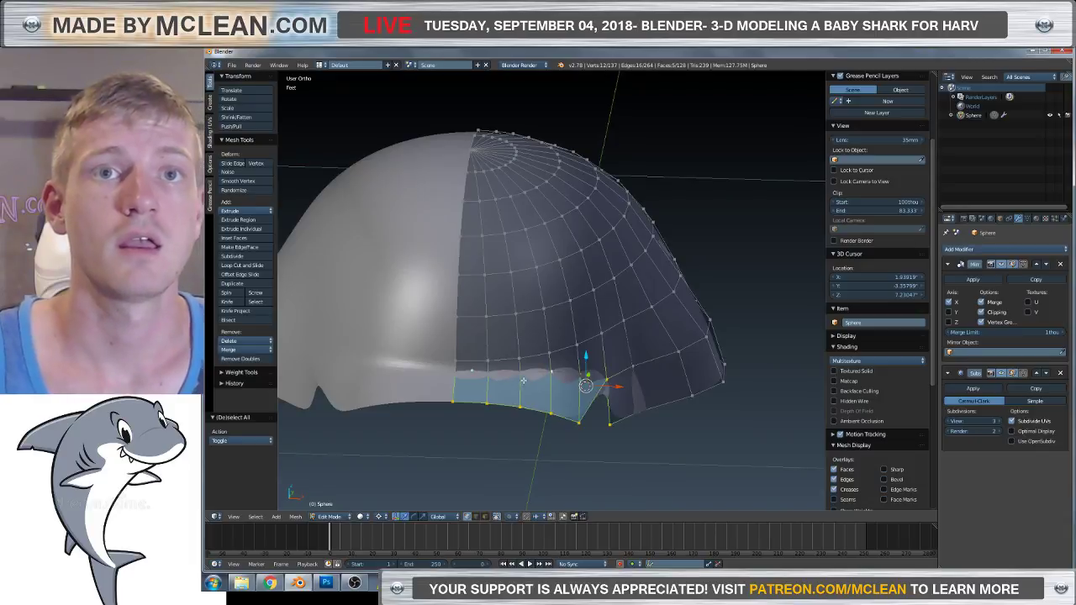
{"action": "key", "text": "KP_1"}
{"action": "scroll", "coordinate": [611, 321], "scroll_direction": "up", "scroll_amount": 3}
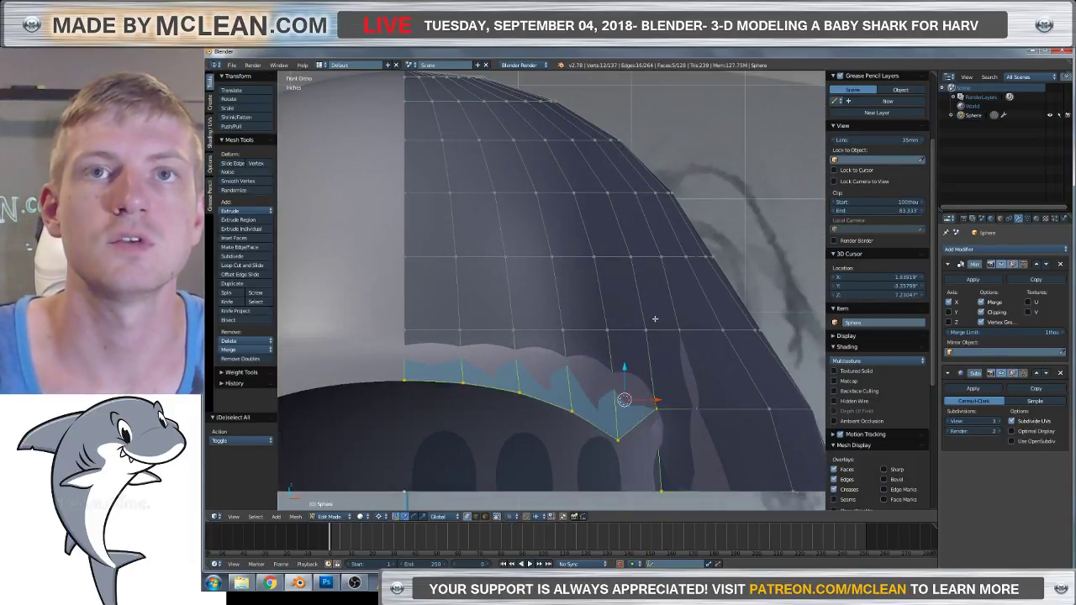
{"action": "key", "text": "z"}
{"action": "right_click", "coordinate": [600, 275]}
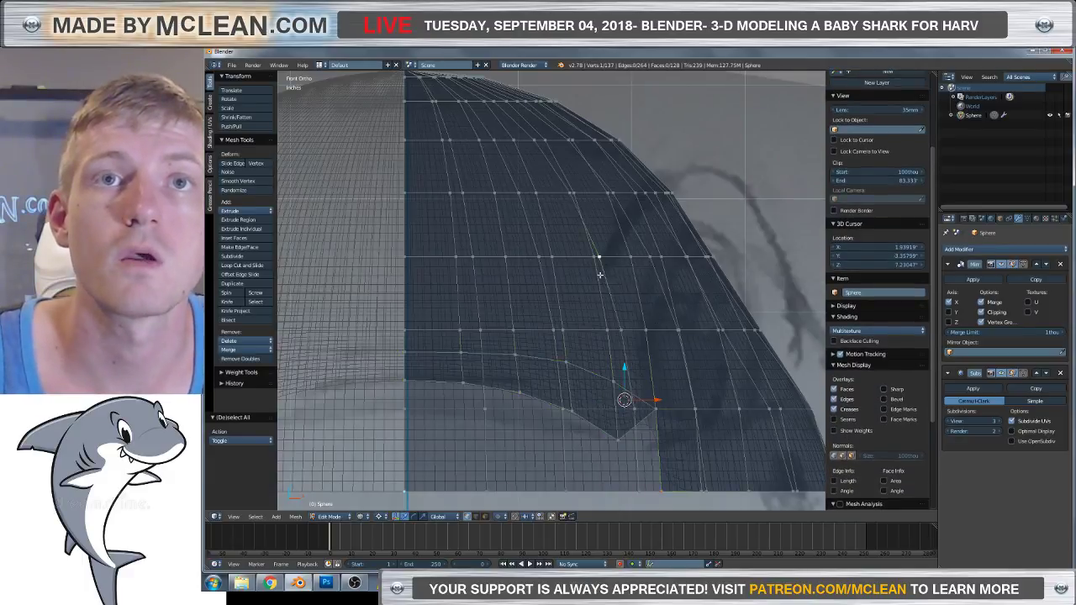
{"action": "key", "text": "z"}
{"action": "key", "text": "z"}
{"action": "key", "text": "g"}
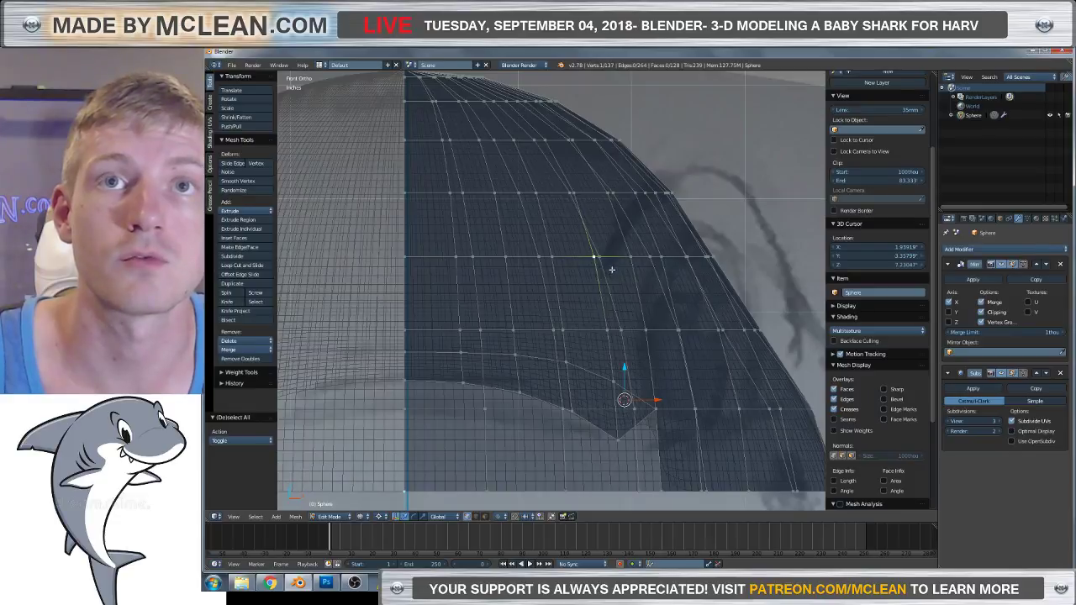
{"action": "right_click", "coordinate": [580, 256], "text": "alt"}
{"action": "key", "text": "z"}
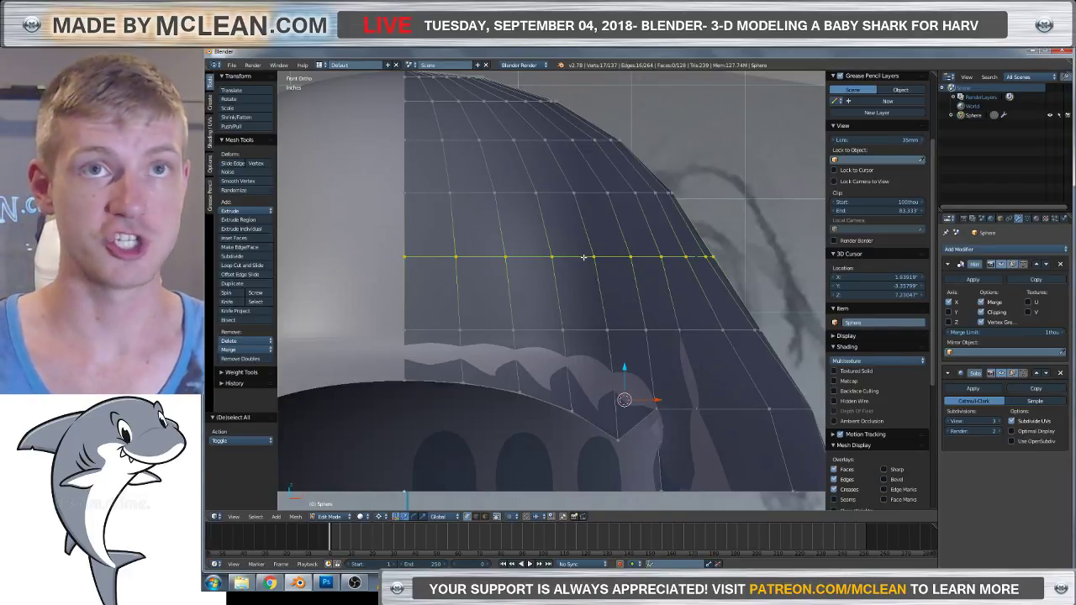
Edge-slide the horizontal loop down toward the sketched mouth line in two passes.
{"action": "key", "text": "g"}
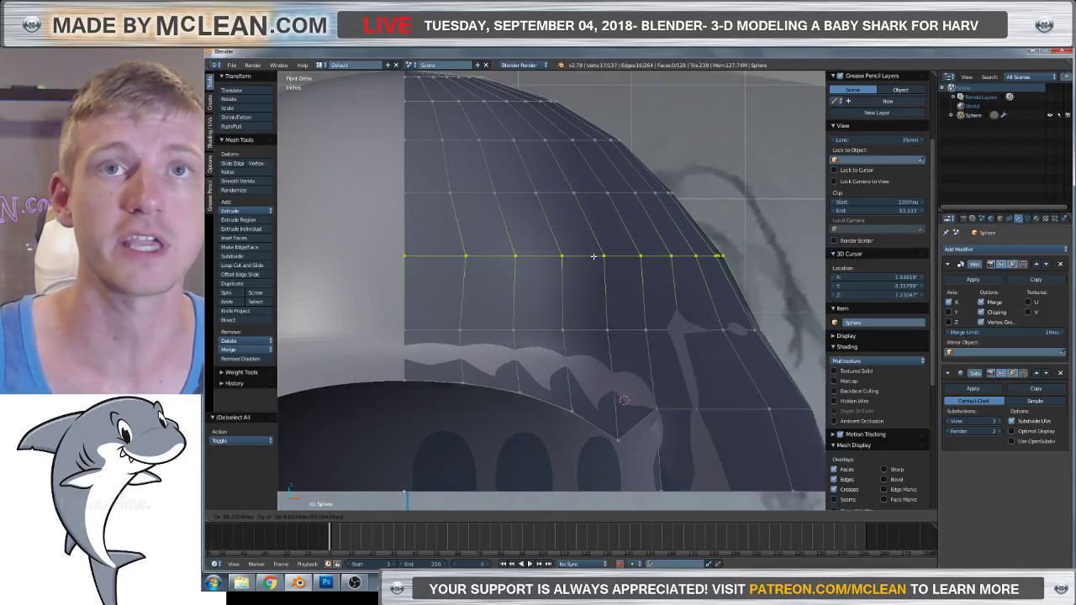
{"action": "right_click", "coordinate": [593, 256]}
{"action": "key", "text": "g"}
{"action": "key", "text": "g"}
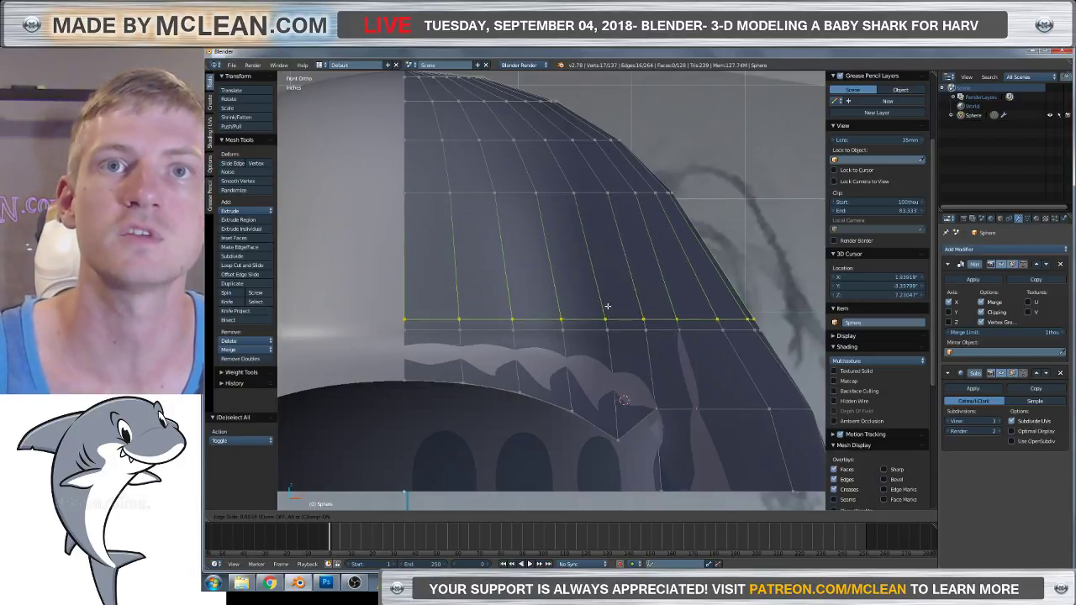
{"action": "left_click", "coordinate": [590, 250]}
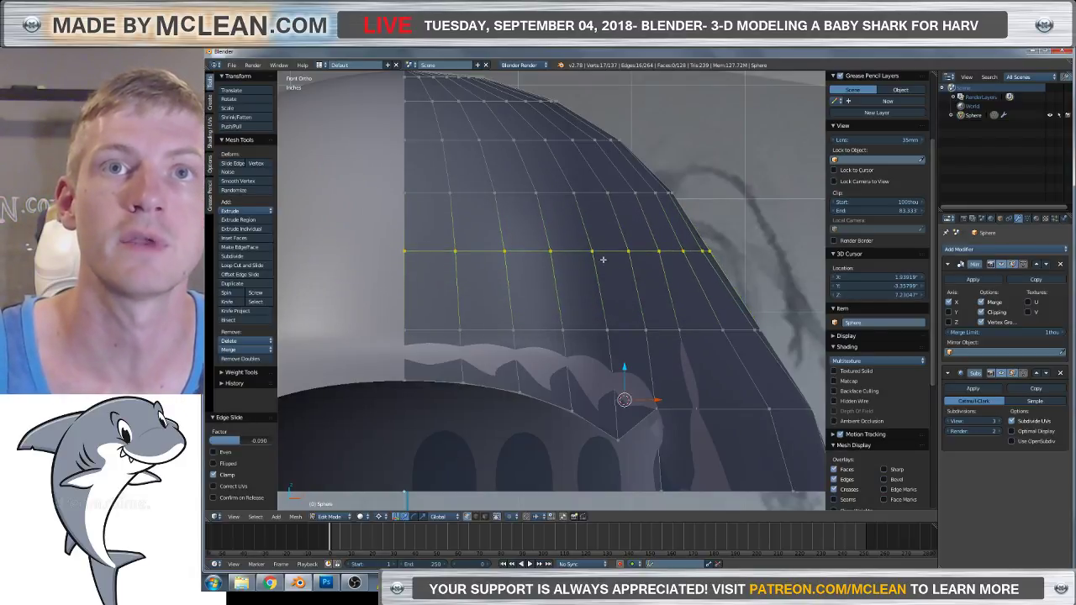
{"action": "key", "text": "z"}
{"action": "scroll", "coordinate": [628, 278], "scroll_direction": "up", "scroll_amount": 2}
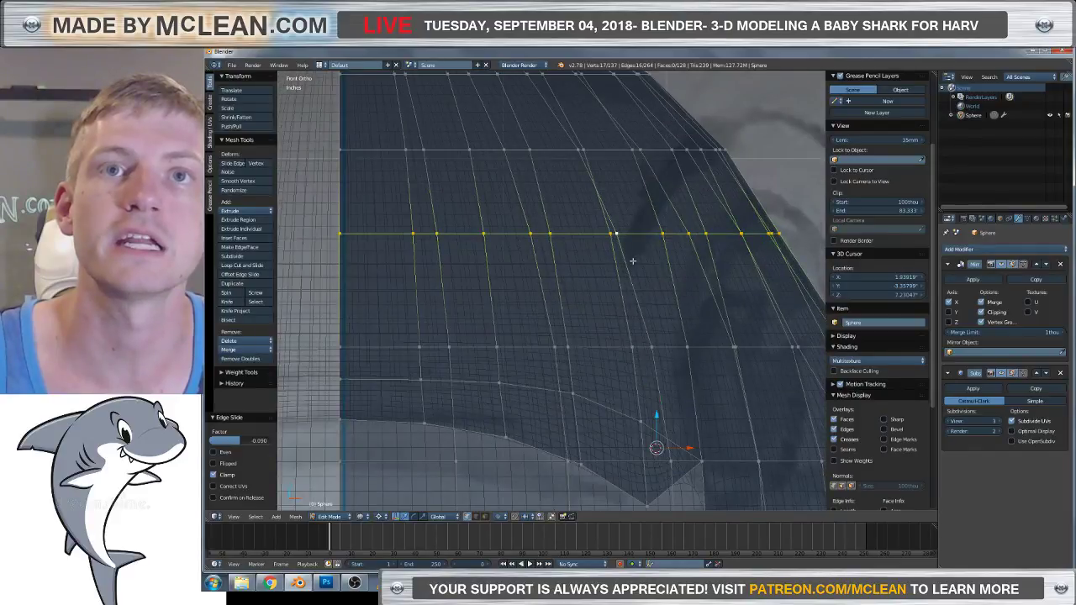
{"action": "key", "text": "g"}
{"action": "key", "text": "g"}
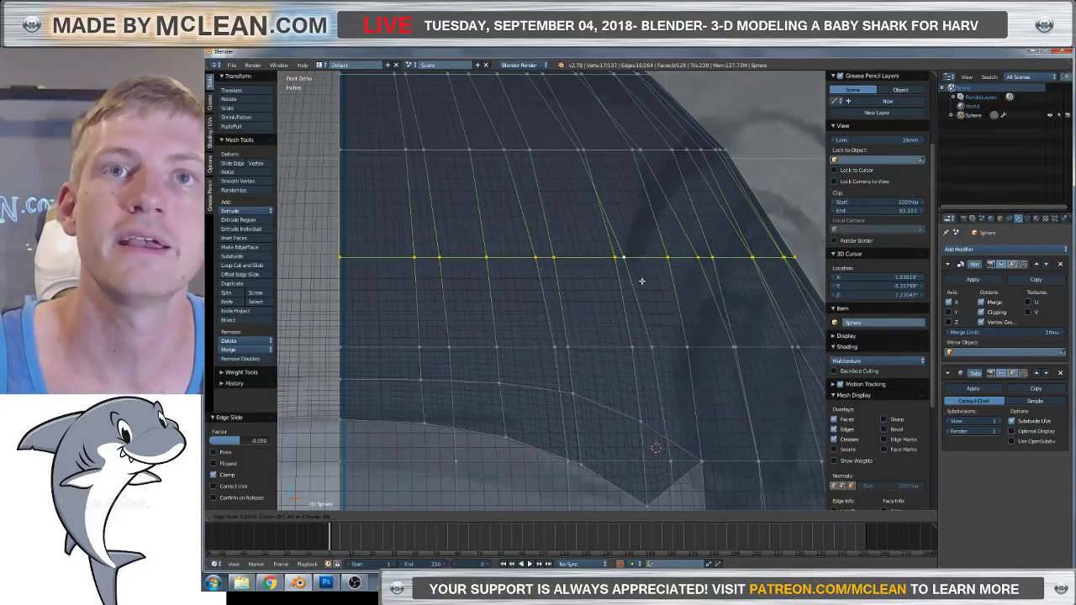
{"action": "left_click", "coordinate": [641, 281]}
{"action": "key", "text": "z"}
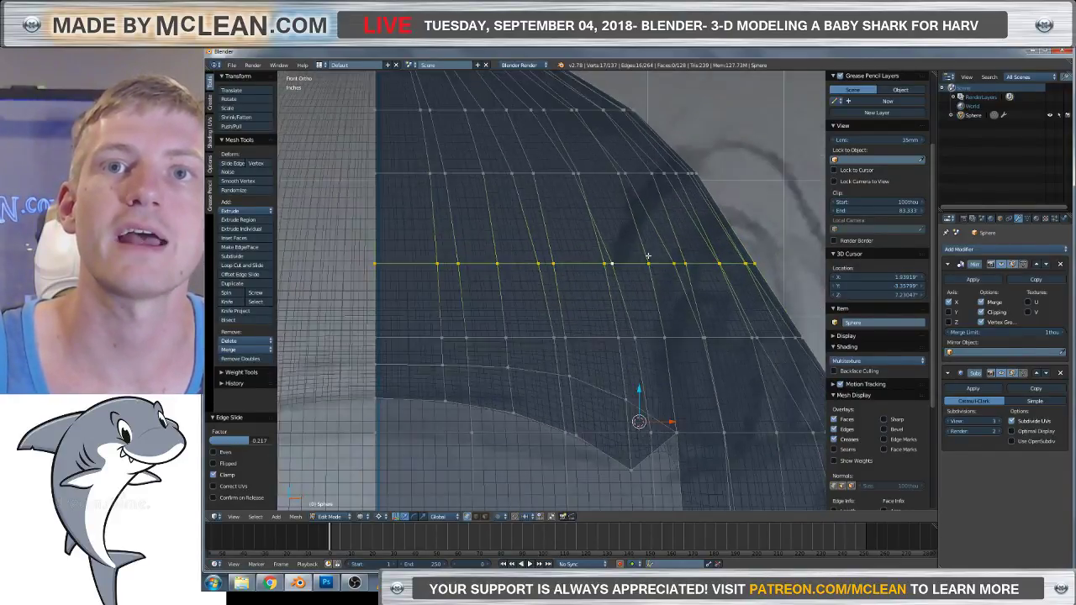
{"action": "scroll", "coordinate": [637, 335], "scroll_direction": "down", "scroll_amount": 1}
{"action": "key", "text": "z"}
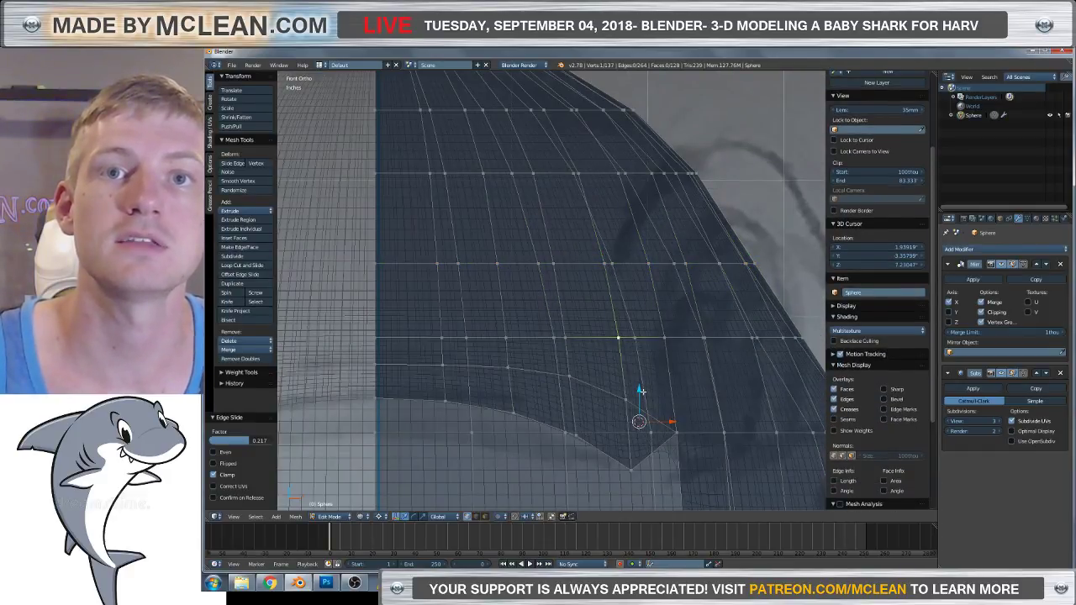
{"action": "scroll", "coordinate": [641, 392], "scroll_direction": "down", "scroll_amount": 3}
{"action": "scroll", "coordinate": [585, 346], "scroll_direction": "up", "scroll_amount": 3}
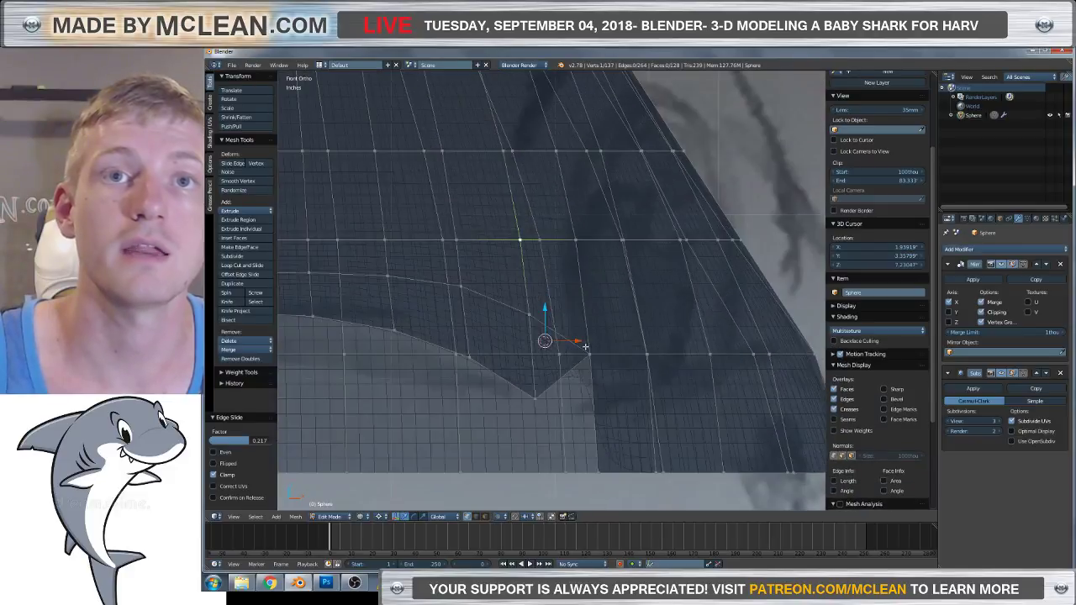
Select the mouth-corner vertex and start sliding it along its edge.
{"action": "right_click", "coordinate": [592, 355]}
{"action": "key", "text": "z"}
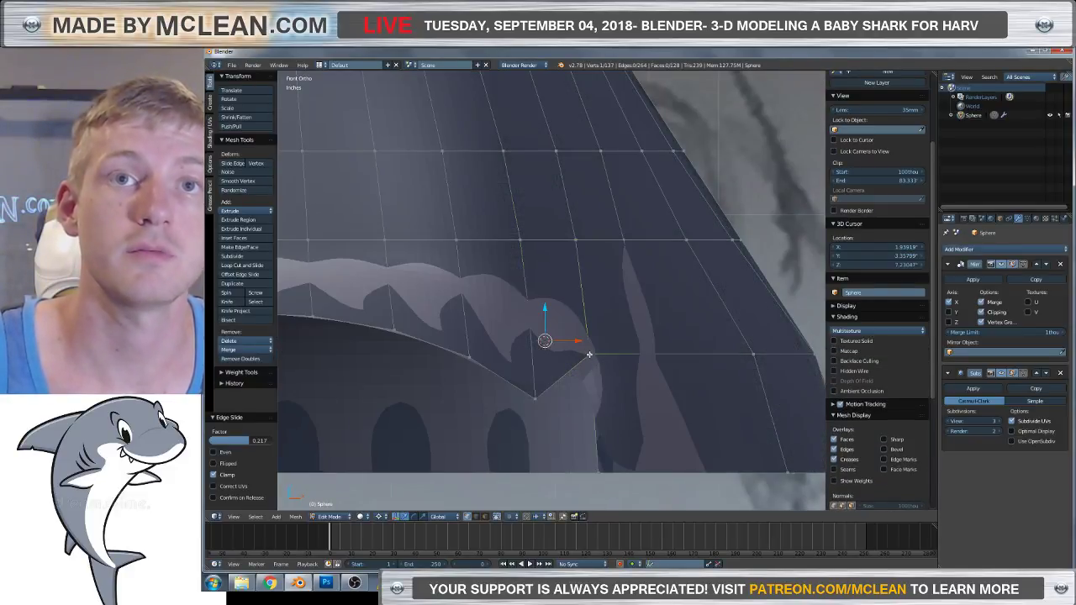
{"action": "key", "text": "shift+v"}
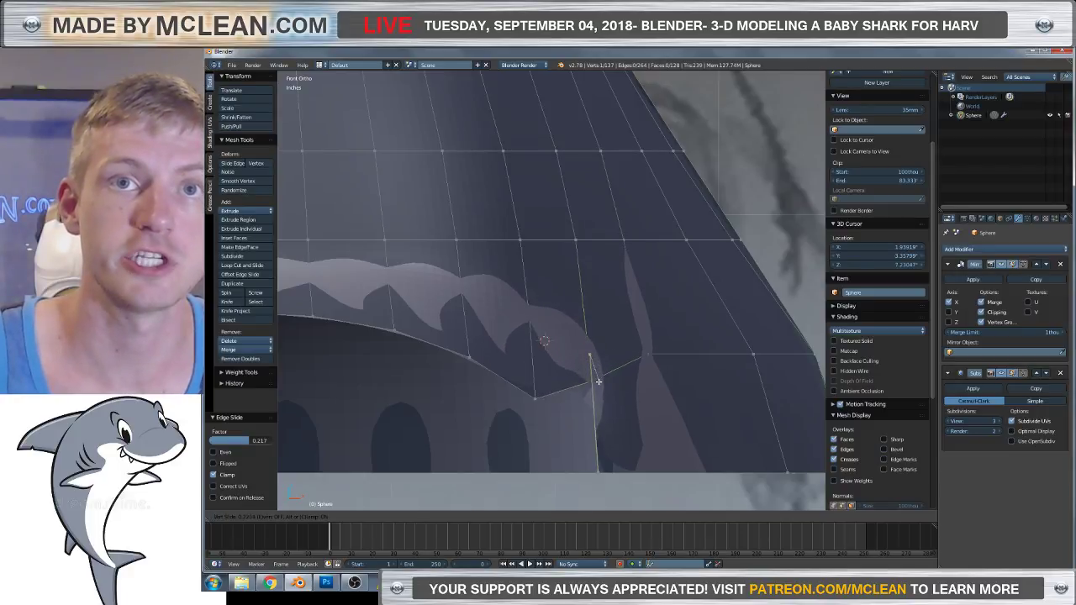
Vertex-slide the mouth-corner vertices along their edges and nudge one slightly down.
{"action": "left_click", "coordinate": [598, 380]}
{"action": "key", "text": "z"}
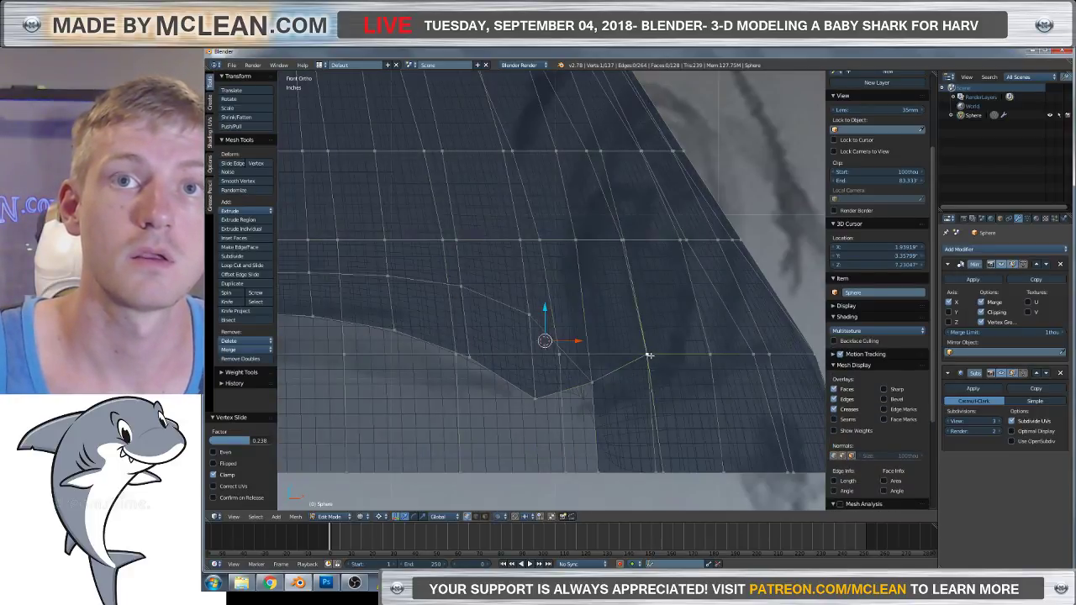
{"action": "key", "text": "shift+v"}
{"action": "left_click", "coordinate": [656, 375]}
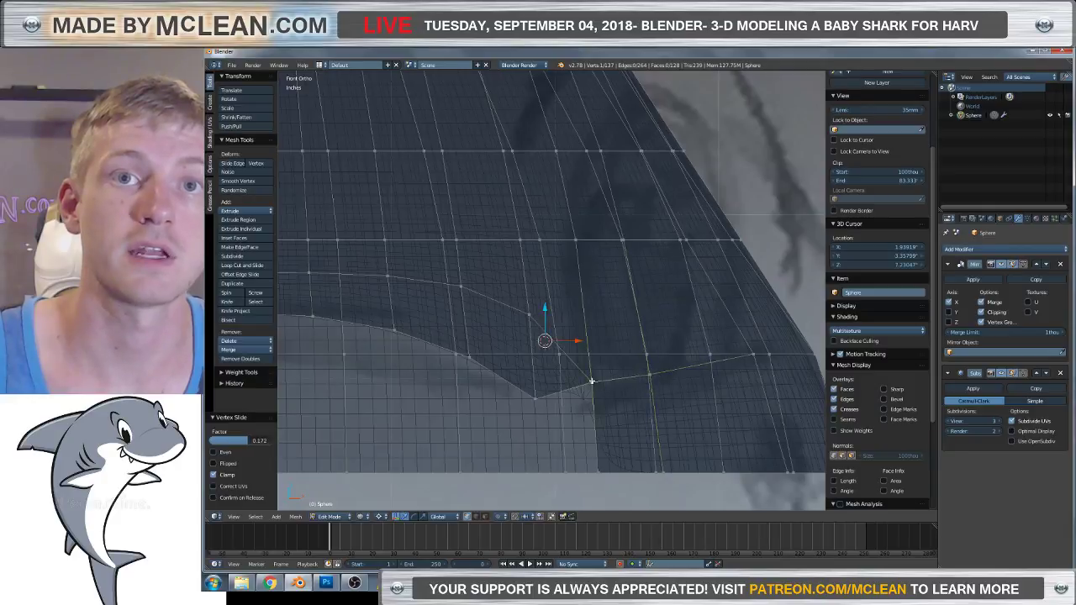
{"action": "key", "text": "g"}
{"action": "left_click", "coordinate": [593, 393]}
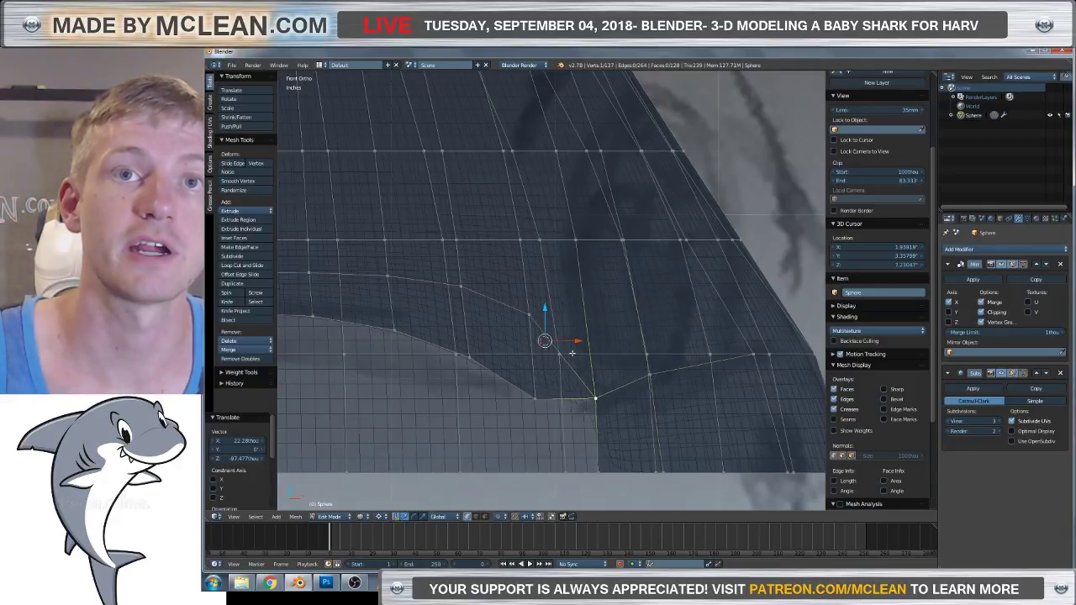
{"action": "key", "text": "z"}
Slide two lower eye-socket rim vertices along their edges, then select a rim edge's vertices.
{"action": "key", "text": "z"}
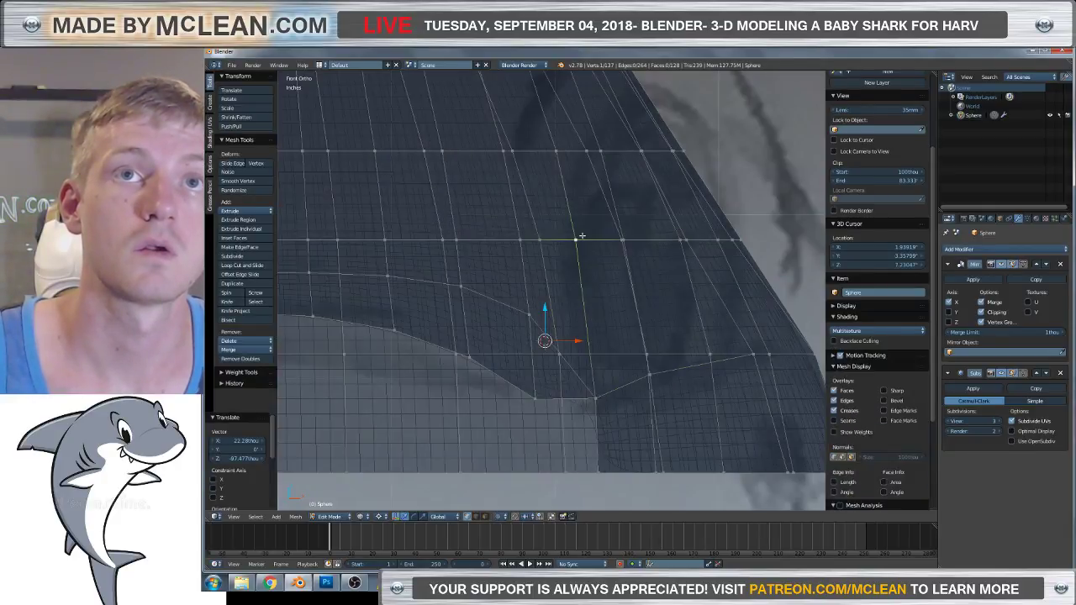
{"action": "scroll", "coordinate": [572, 223], "scroll_direction": "down", "scroll_amount": 1}
{"action": "key", "text": "z"}
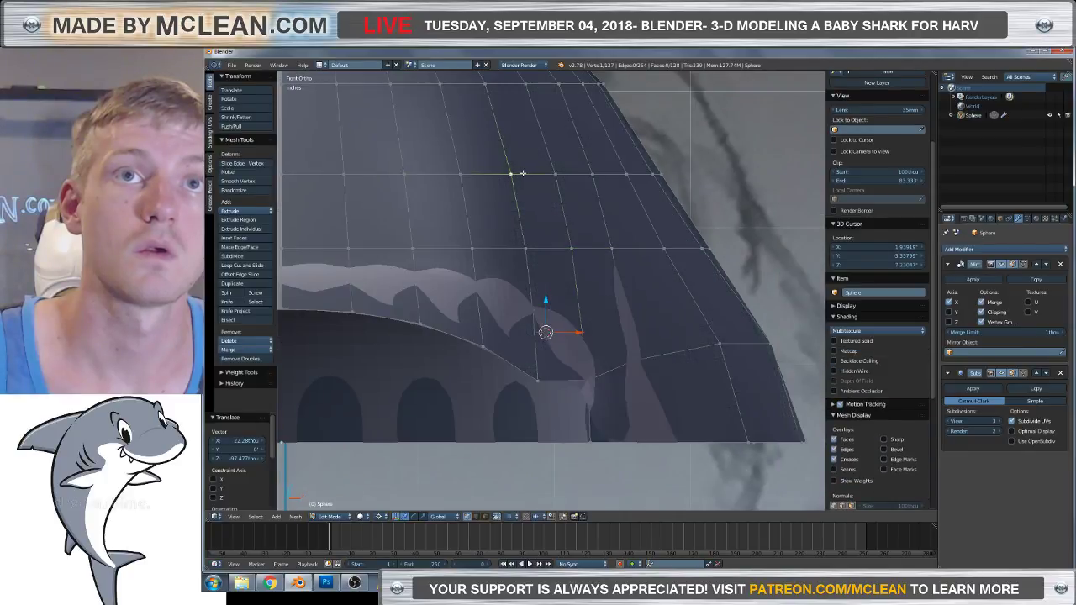
{"action": "key", "text": "z"}
{"action": "key", "text": "z"}
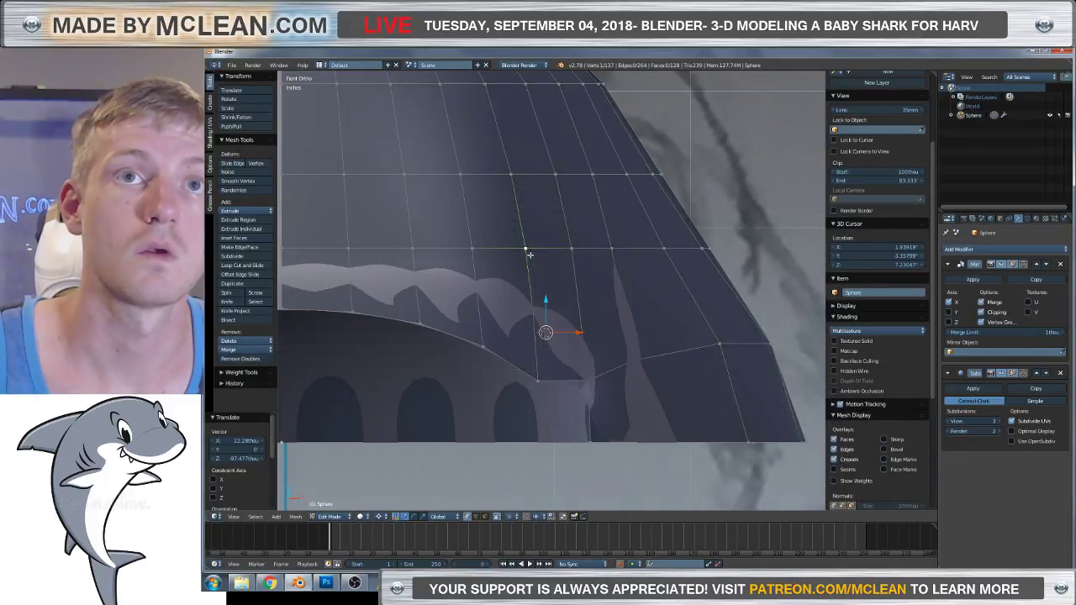
{"action": "key", "text": "z"}
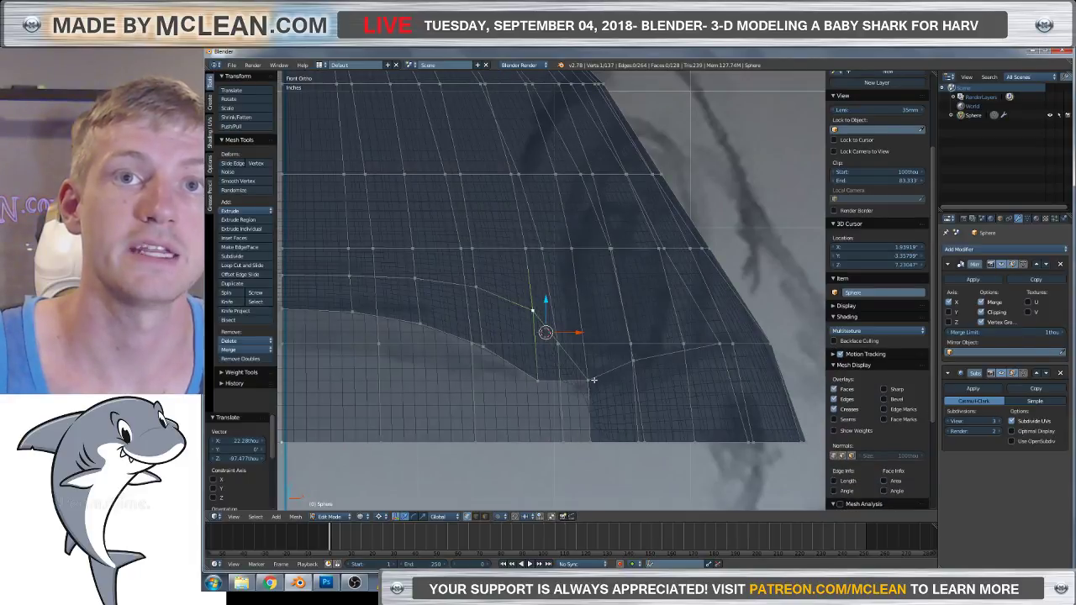
{"action": "scroll", "coordinate": [543, 314], "scroll_direction": "down", "scroll_amount": 1}
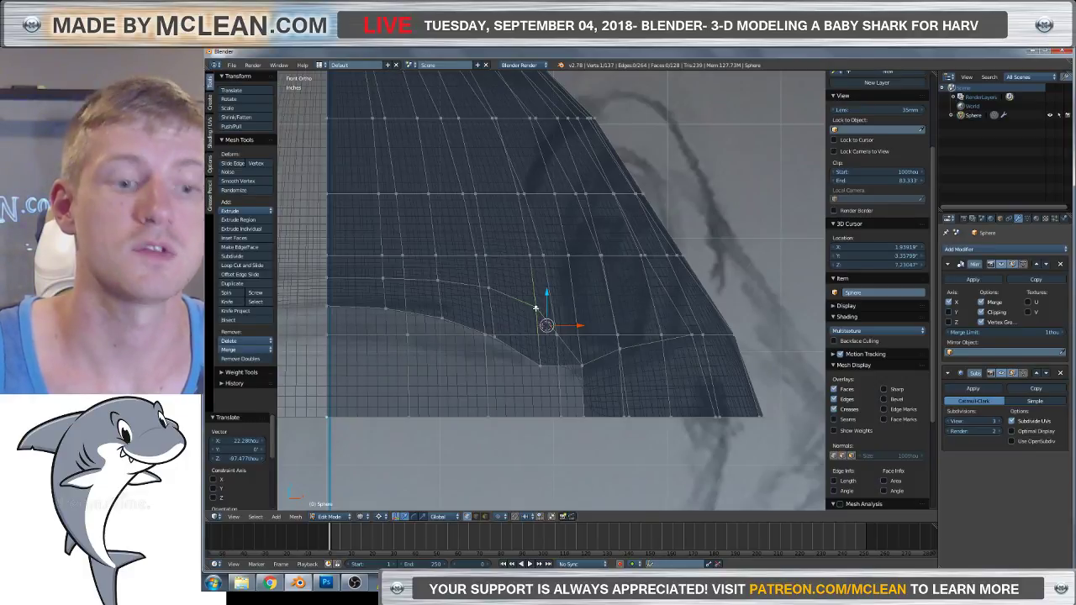
{"action": "key", "text": "g"}
{"action": "key", "text": "g"}
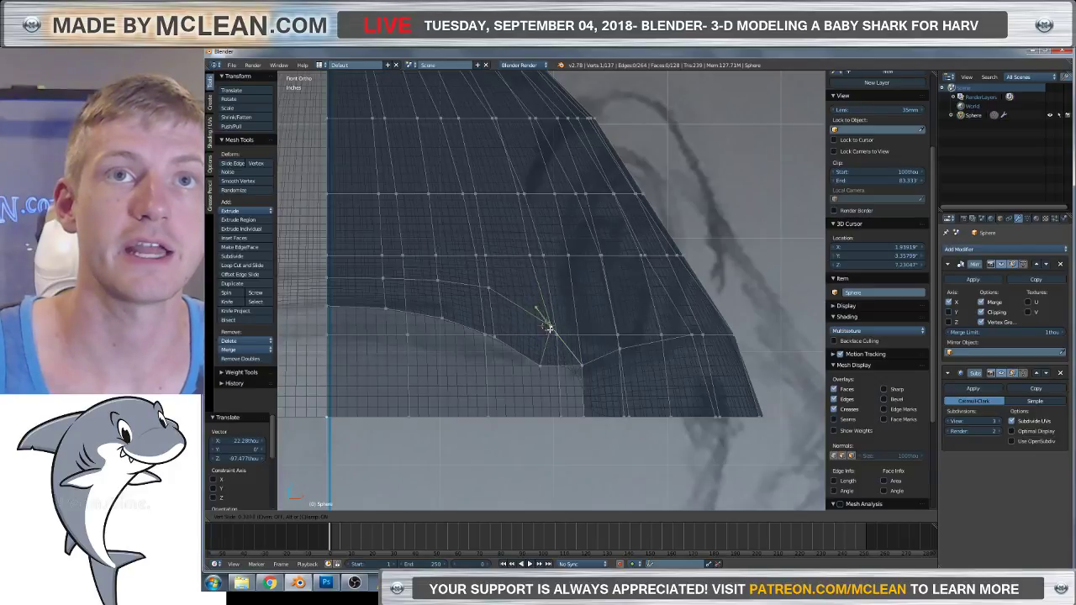
{"action": "left_click", "coordinate": [546, 325]}
{"action": "key", "text": "g"}
{"action": "key", "text": "g"}
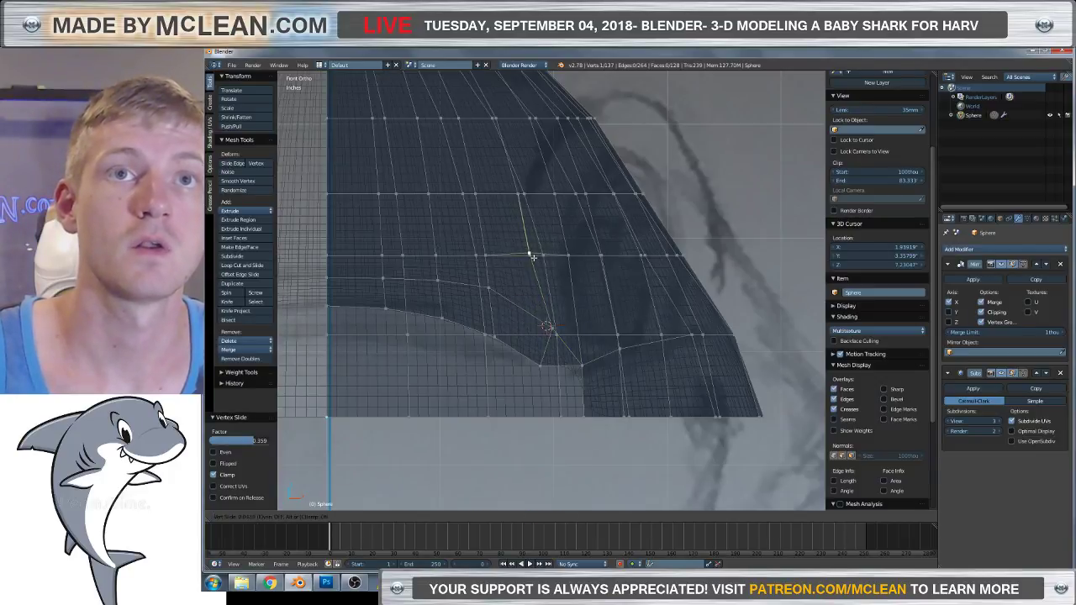
{"action": "left_click", "coordinate": [538, 260]}
{"action": "middle_click_drag", "start_coordinate": [537, 260], "coordinate": [360, 322]}
{"action": "scroll", "coordinate": [616, 324], "scroll_direction": "up", "scroll_amount": 3}
{"action": "left_click", "coordinate": [356, 216], "text": "shift"}
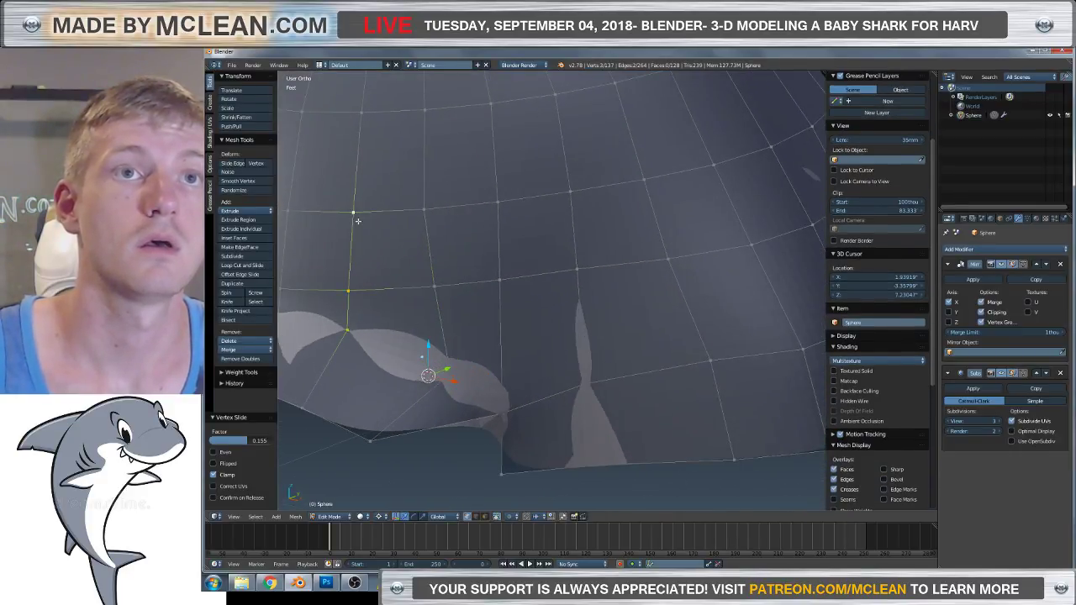
Edge-slide the eye-socket rim edge twice along the surface.
{"action": "key", "text": "g"}
{"action": "key", "text": "g"}
{"action": "left_click", "coordinate": [367, 247]}
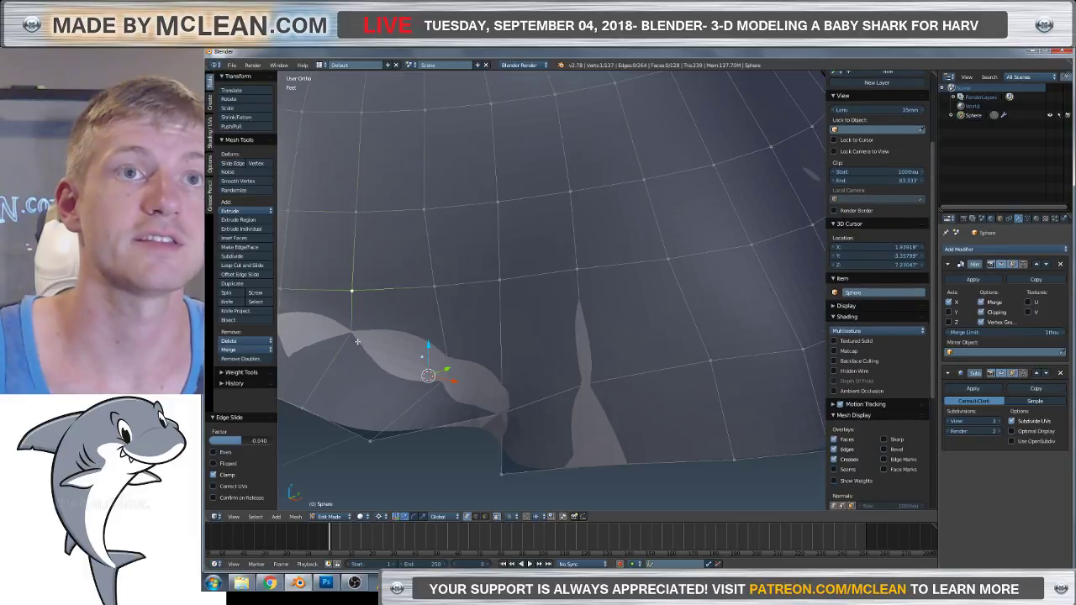
{"action": "key", "text": "g"}
{"action": "key", "text": "g"}
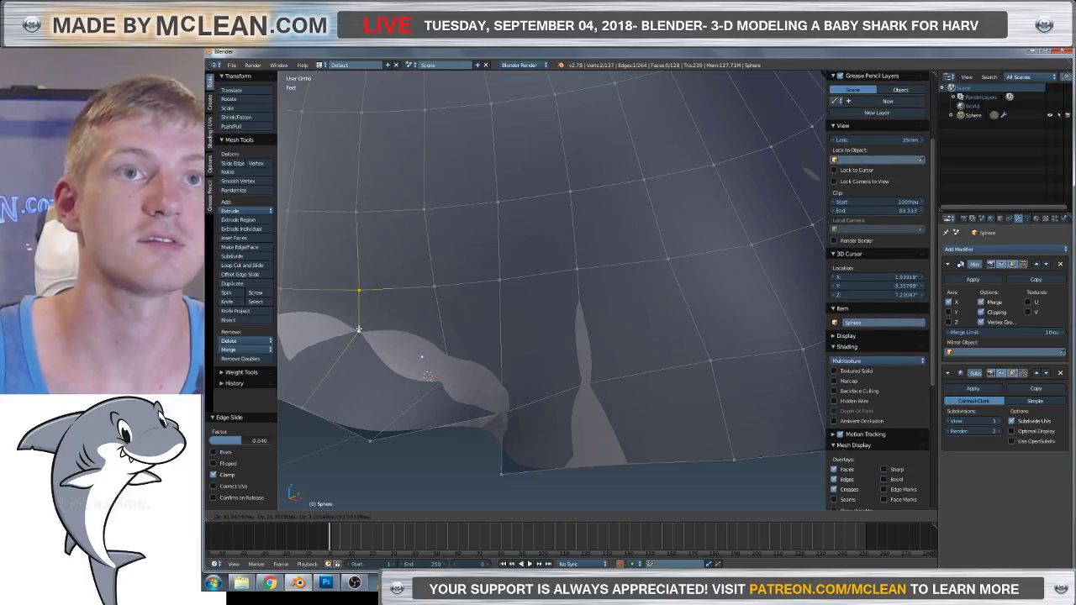
{"action": "left_click", "coordinate": [364, 328]}
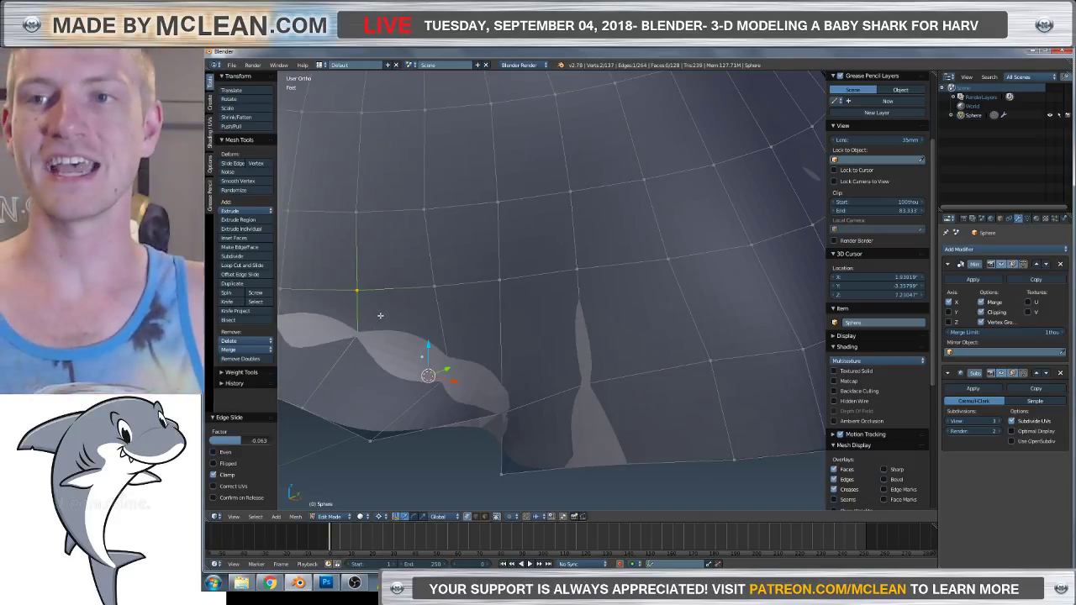
{"action": "middle_click_drag", "start_coordinate": [376, 319], "coordinate": [450, 404]}
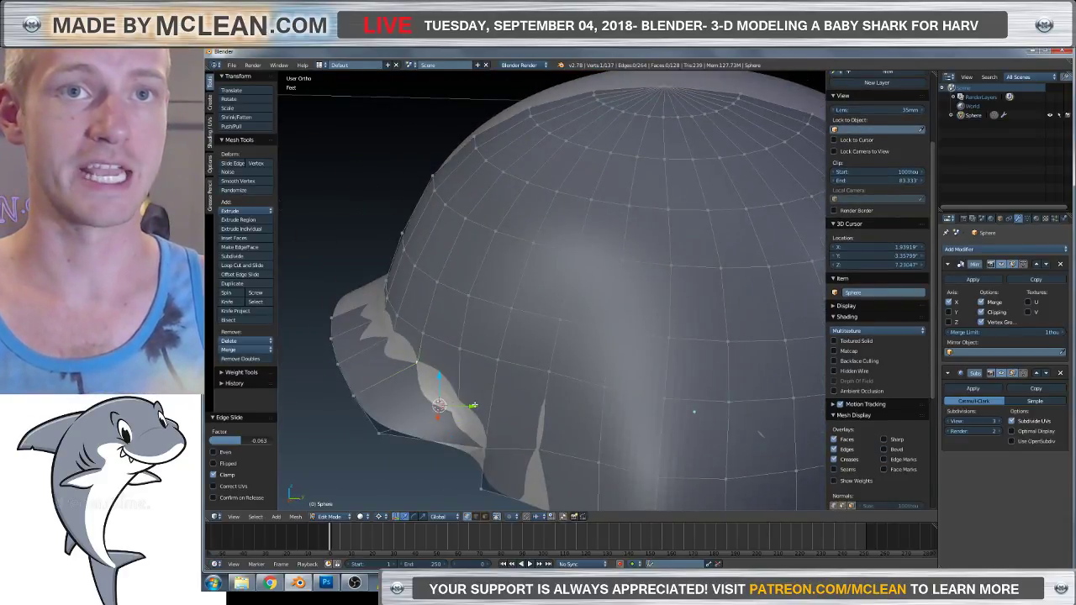
Move the chosen lower-edge vertices along Y and lower them along Z with the manipulator arrows.
{"action": "left_click_drag", "start_coordinate": [473, 406], "coordinate": [480, 407]}
{"action": "middle_click_drag", "start_coordinate": [481, 407], "coordinate": [588, 349]}
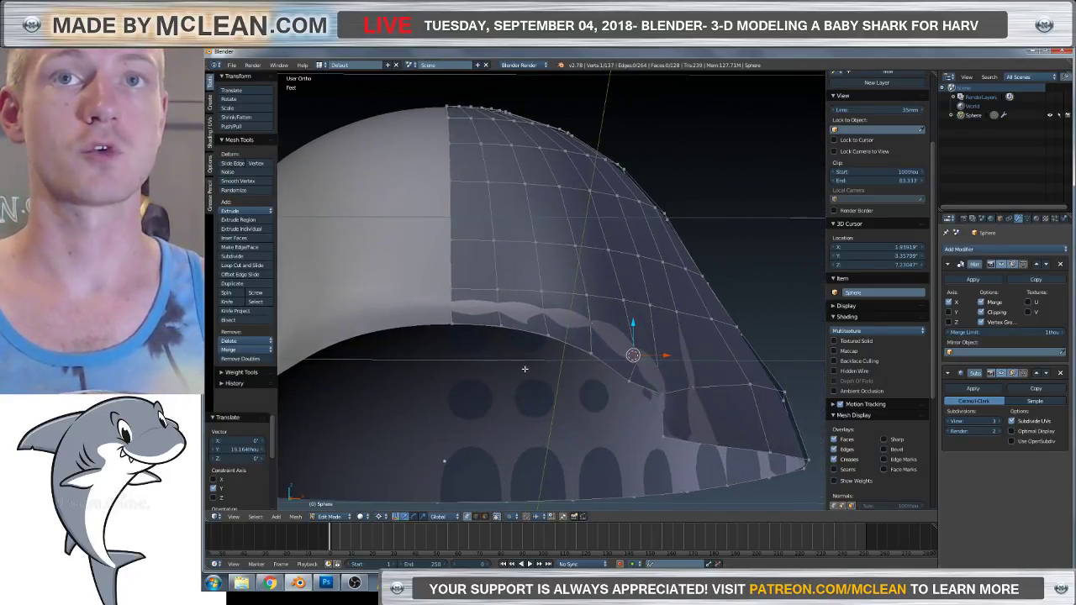
{"action": "scroll", "coordinate": [593, 339], "scroll_direction": "up", "scroll_amount": 2}
{"action": "left_click_drag", "start_coordinate": [669, 354], "coordinate": [670, 353]}
{"action": "scroll", "coordinate": [669, 353], "scroll_direction": "down", "scroll_amount": 4}
{"action": "middle_click_drag", "start_coordinate": [669, 353], "coordinate": [546, 378]}
{"action": "scroll", "coordinate": [546, 377], "scroll_direction": "up", "scroll_amount": 3}
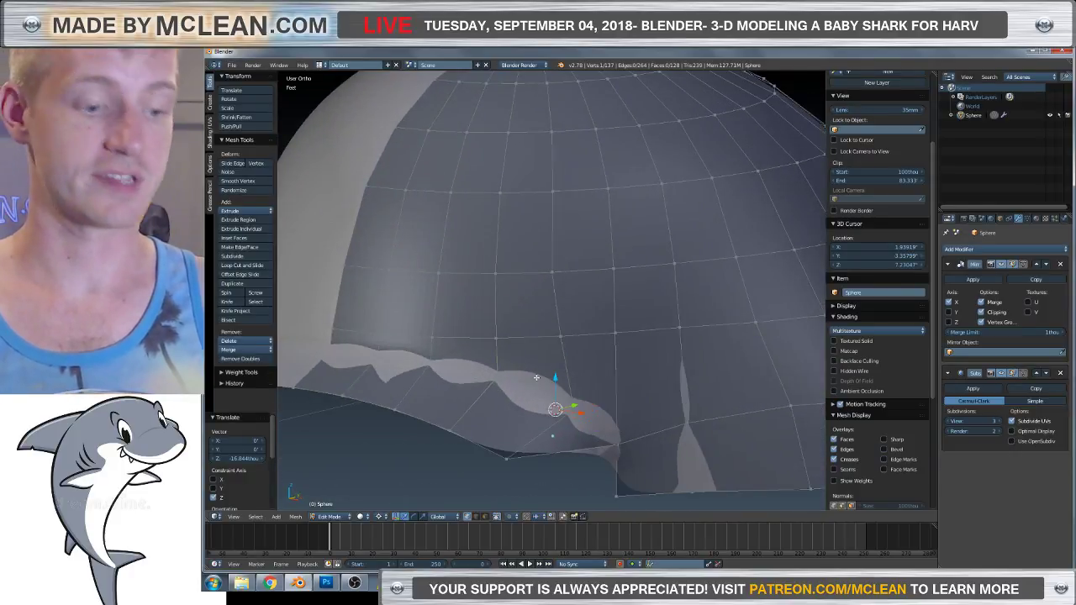
{"action": "key", "text": "KP_1"}
{"action": "scroll", "coordinate": [451, 326], "scroll_direction": "up", "scroll_amount": 4}
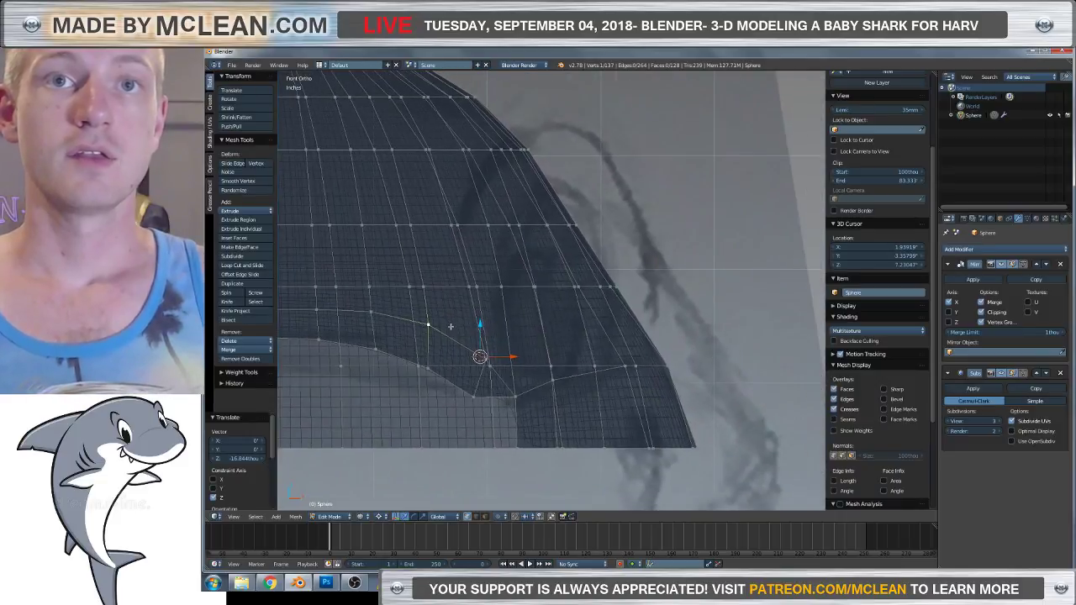
{"action": "scroll", "coordinate": [451, 326], "scroll_direction": "up", "scroll_amount": 3}
{"action": "scroll", "coordinate": [647, 423], "scroll_direction": "down", "scroll_amount": 2}
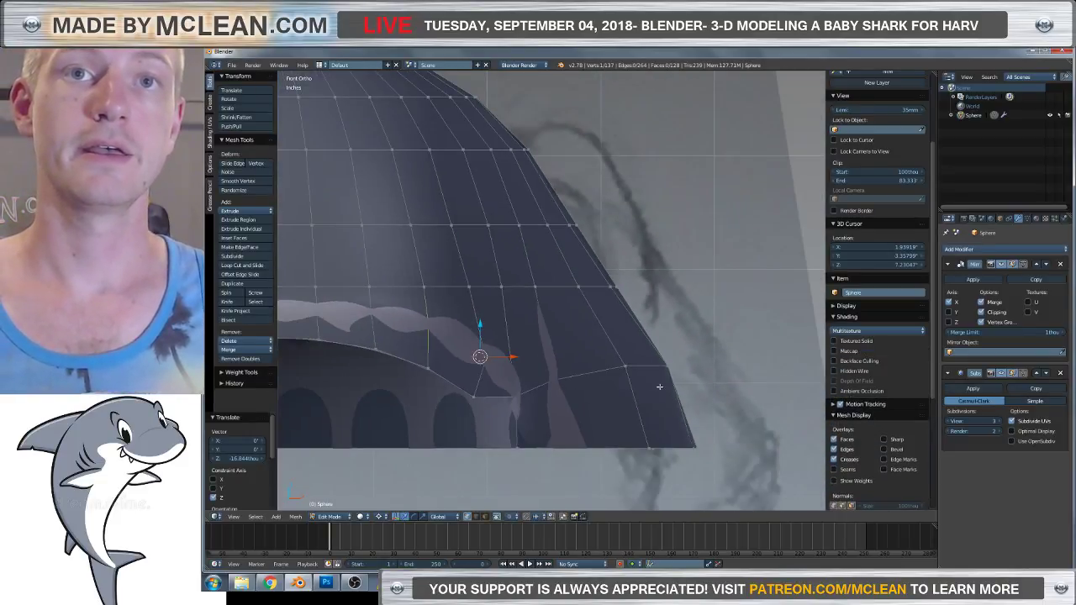
{"action": "middle_click_drag", "start_coordinate": [633, 374], "coordinate": [535, 382]}
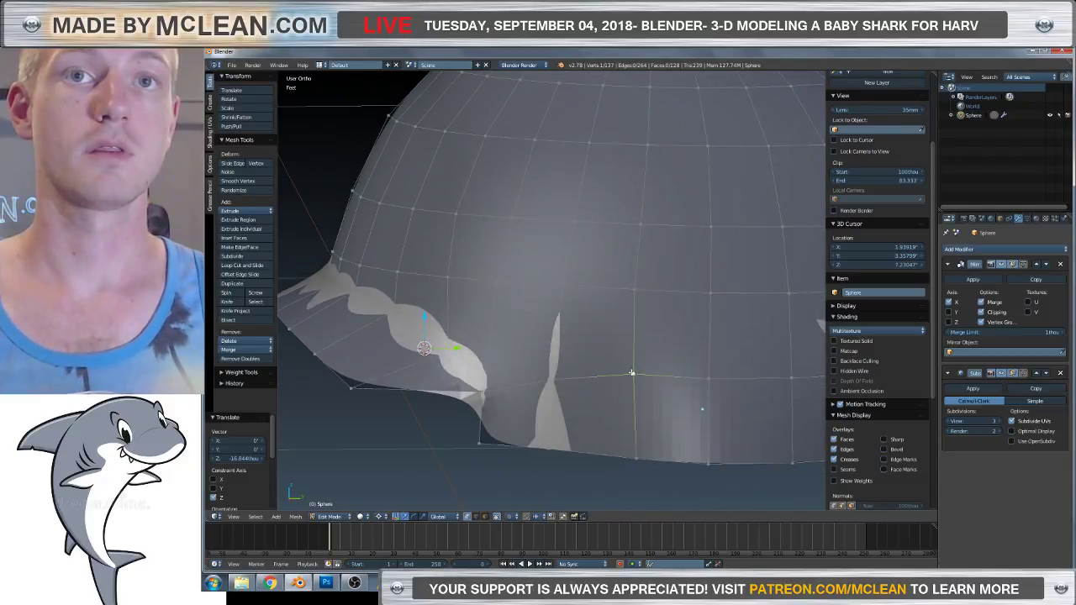
{"action": "middle_click_drag", "start_coordinate": [454, 354], "coordinate": [462, 322]}
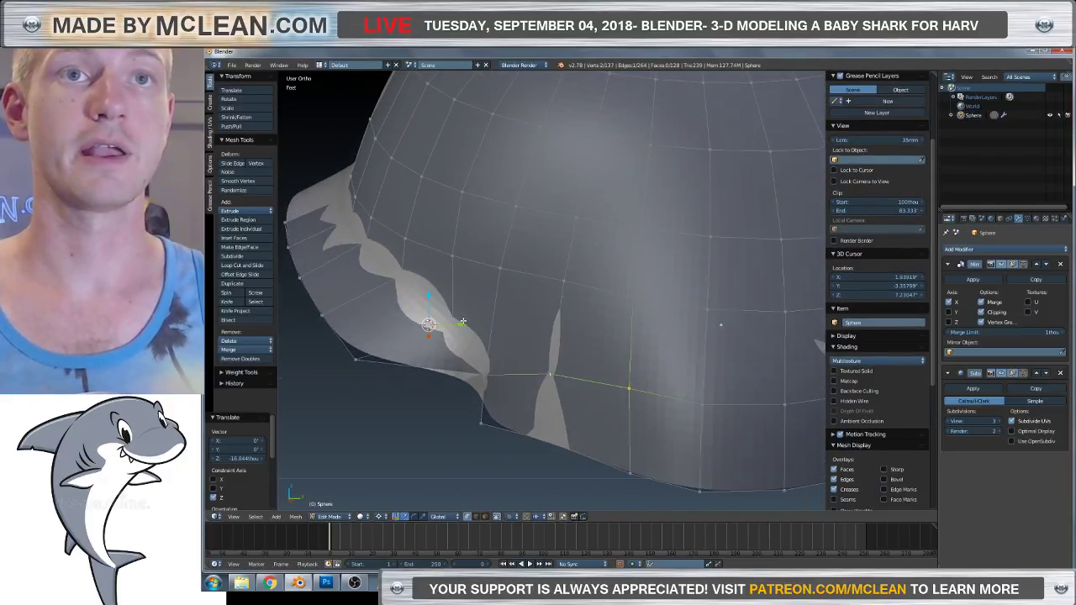
Shift vertices along X, move a mouth-edge vertex -16.614 on Y, and select three vertices.
{"action": "key", "text": "g"}
{"action": "key", "text": "x"}
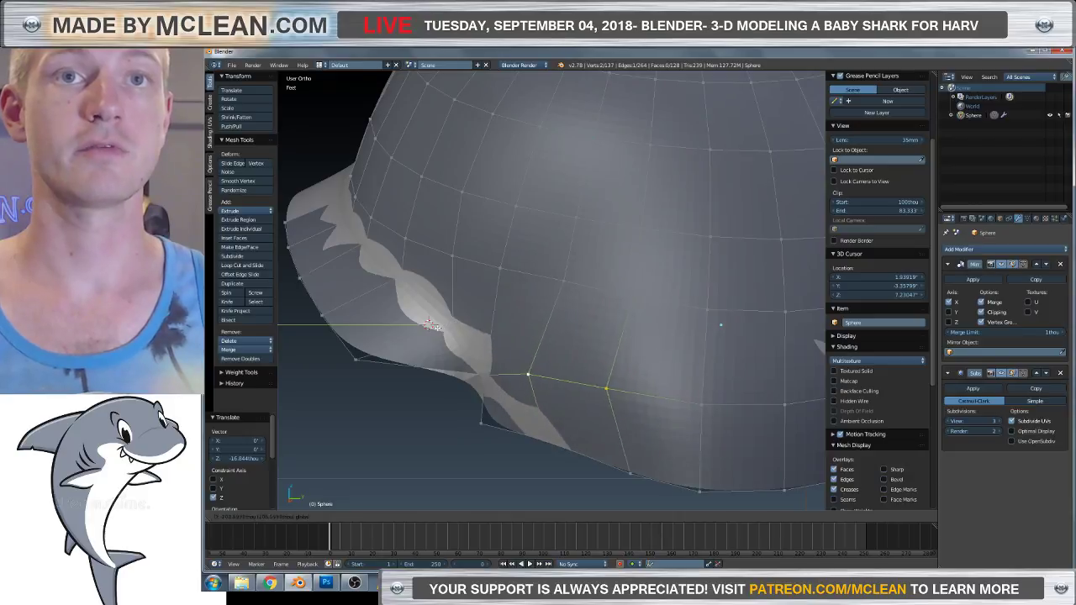
{"action": "left_click", "coordinate": [449, 320]}
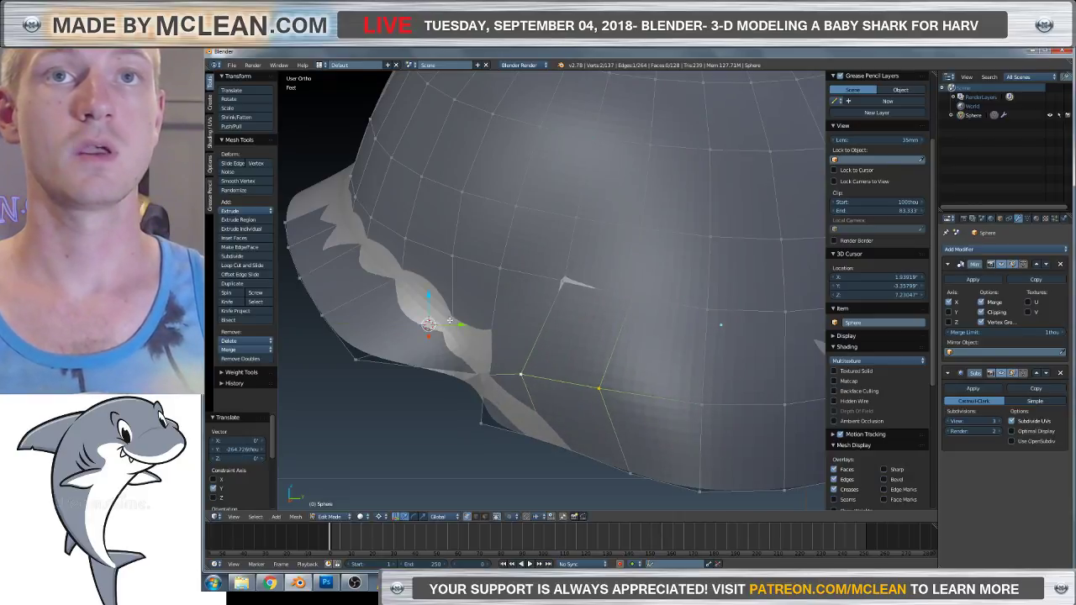
{"action": "right_click", "coordinate": [563, 279]}
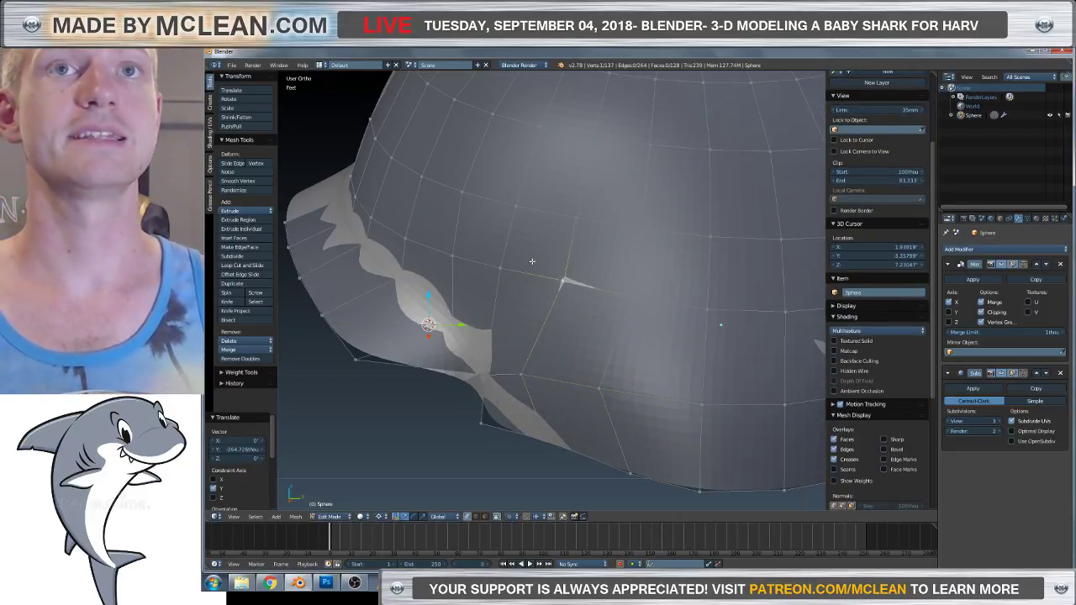
{"action": "middle_click_drag", "start_coordinate": [531, 262], "coordinate": [517, 393]}
{"action": "key", "text": "g"}
{"action": "key", "text": "y"}
{"action": "left_click", "coordinate": [477, 277]}
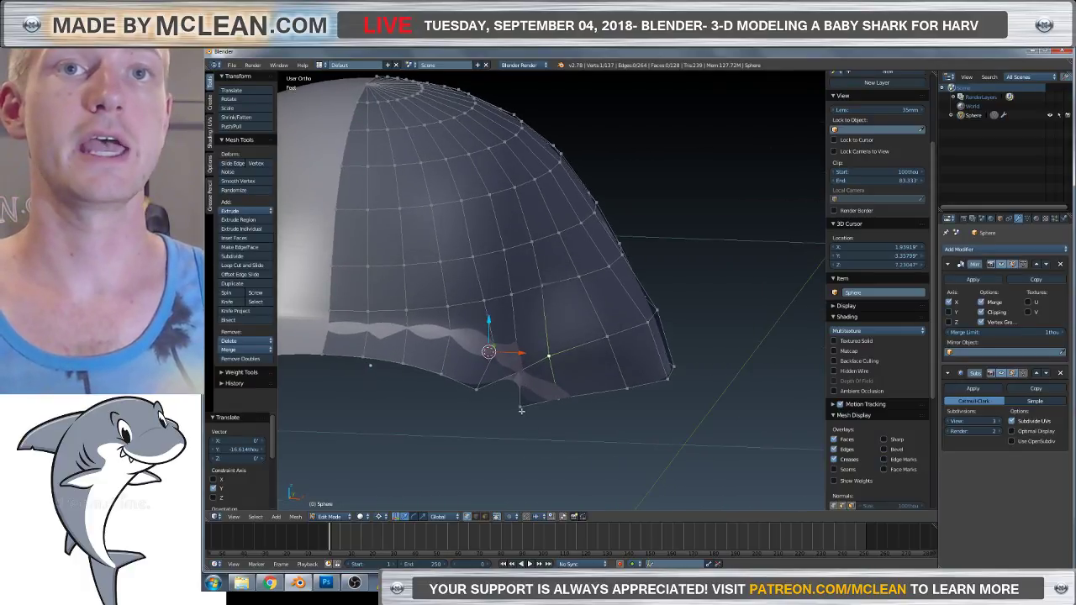
{"action": "right_click", "coordinate": [519, 370], "text": "shift"}
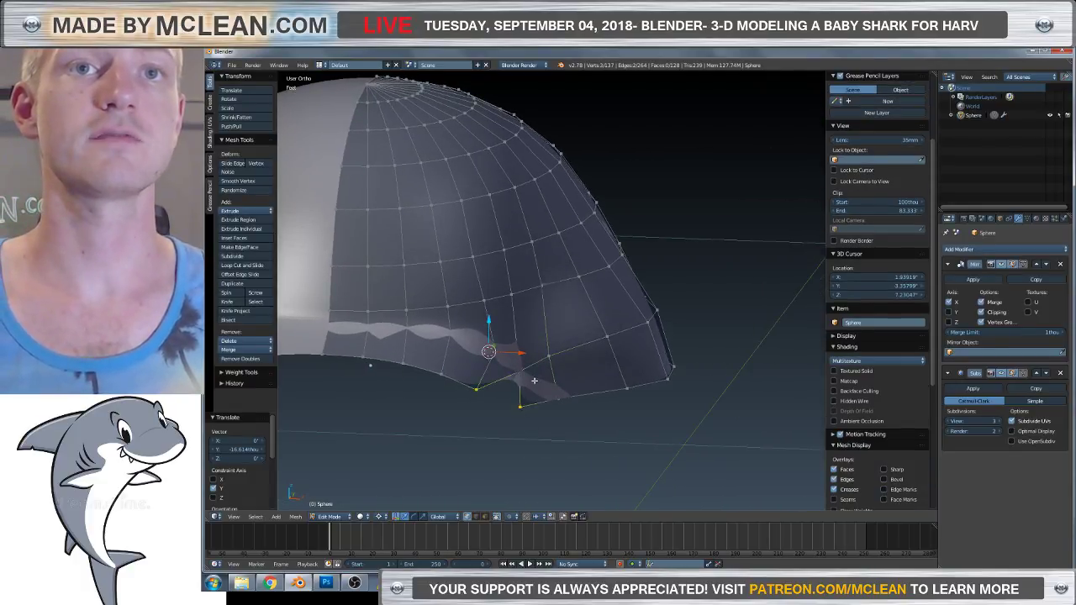
{"action": "key", "text": "z"}
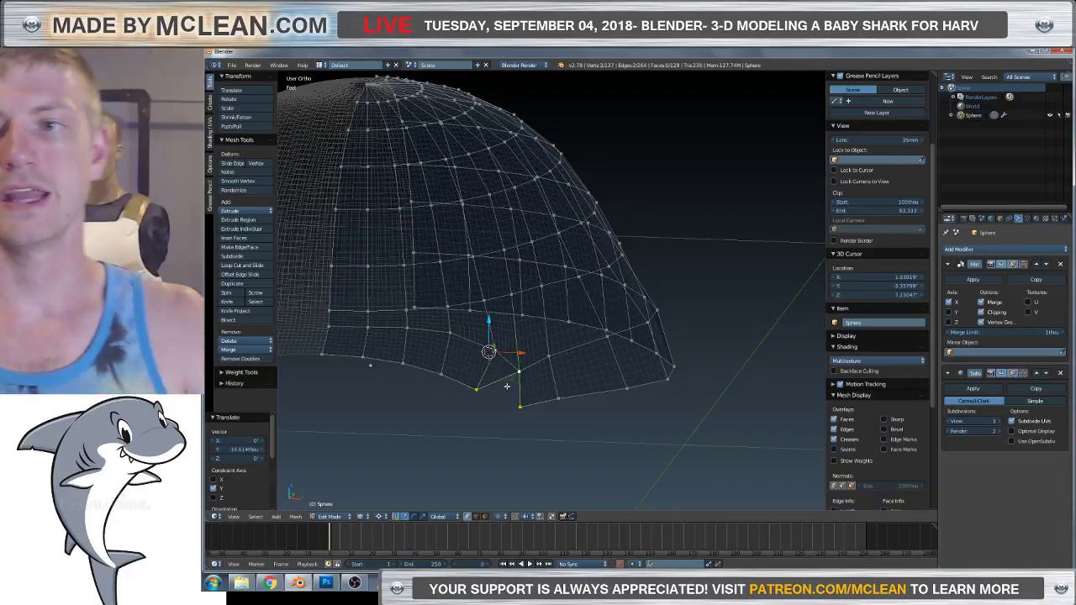
Fill a triangular face between the three mouth-corner vertices and return to front view.
{"action": "key", "text": "f"}
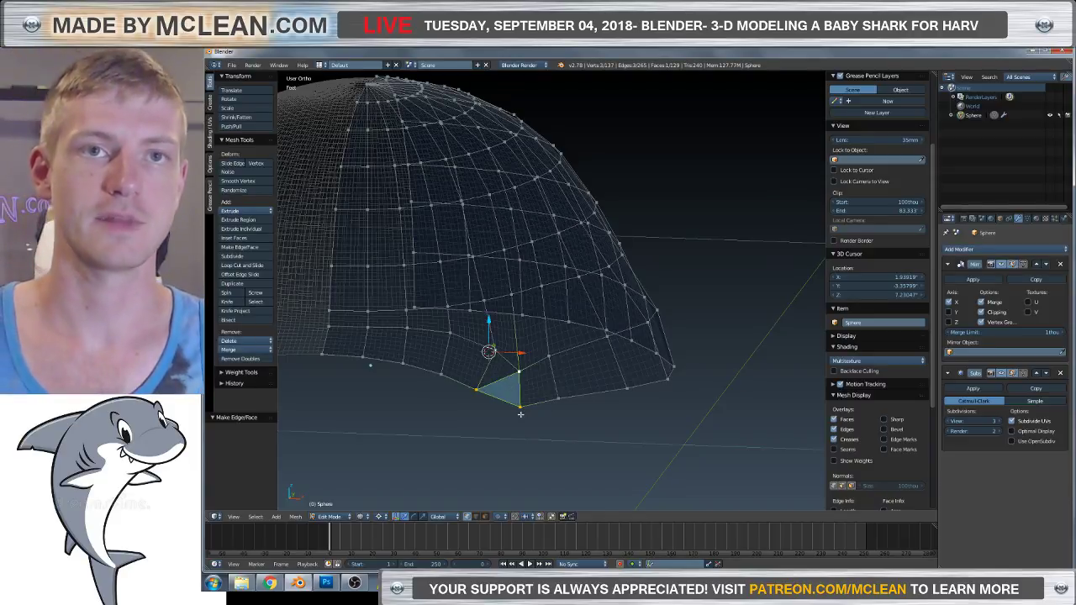
{"action": "key", "text": "a"}
{"action": "key", "text": "z"}
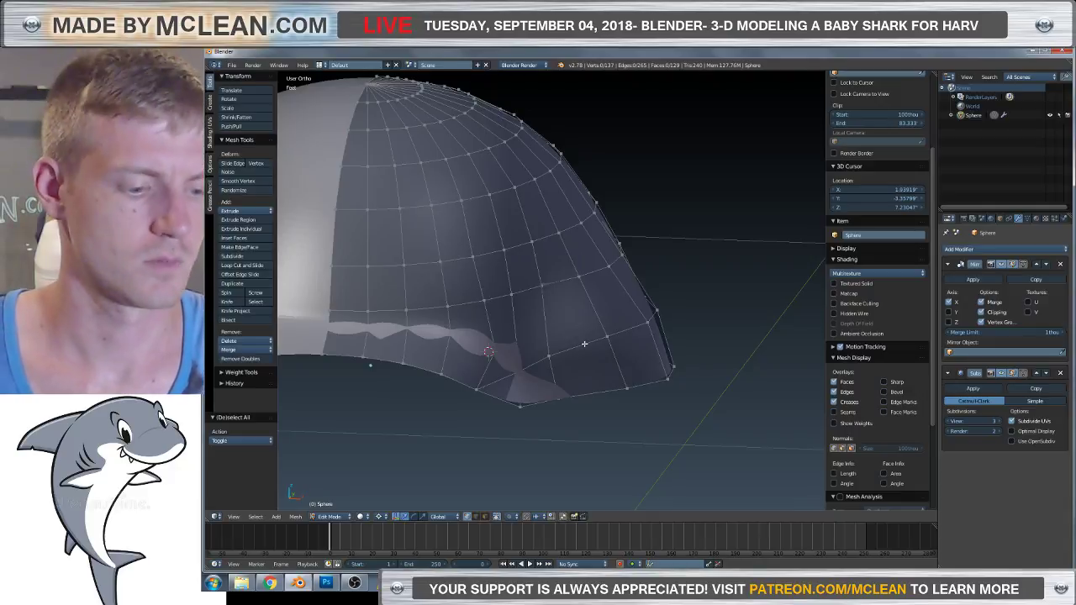
{"action": "key", "text": "KP_1"}
Switch to face select and select faces from above the eye socket downward.
{"action": "key", "text": "z"}
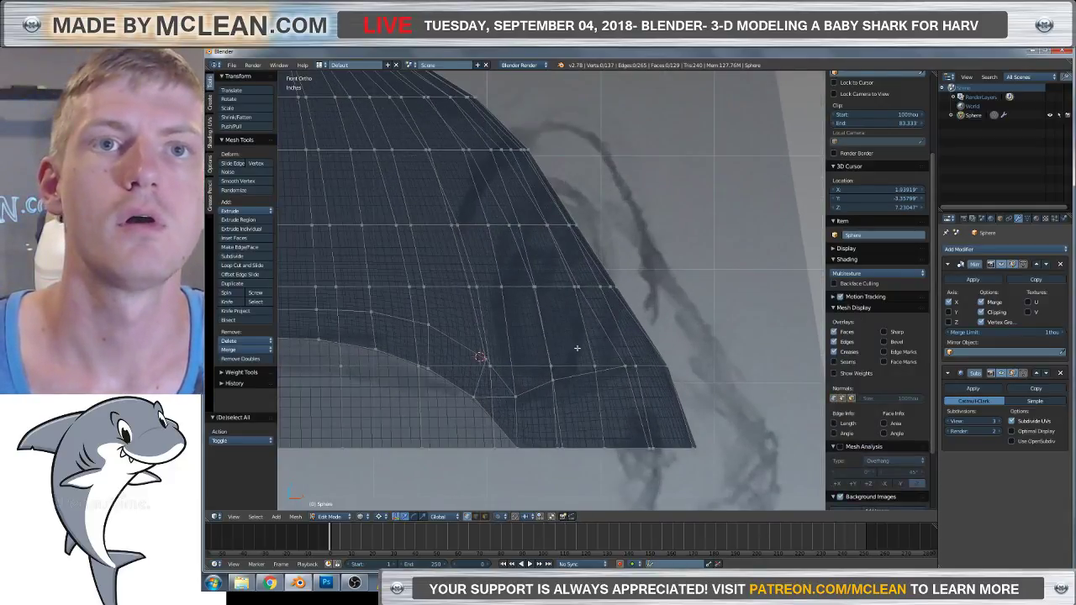
{"action": "key", "text": "z"}
{"action": "key", "text": "z"}
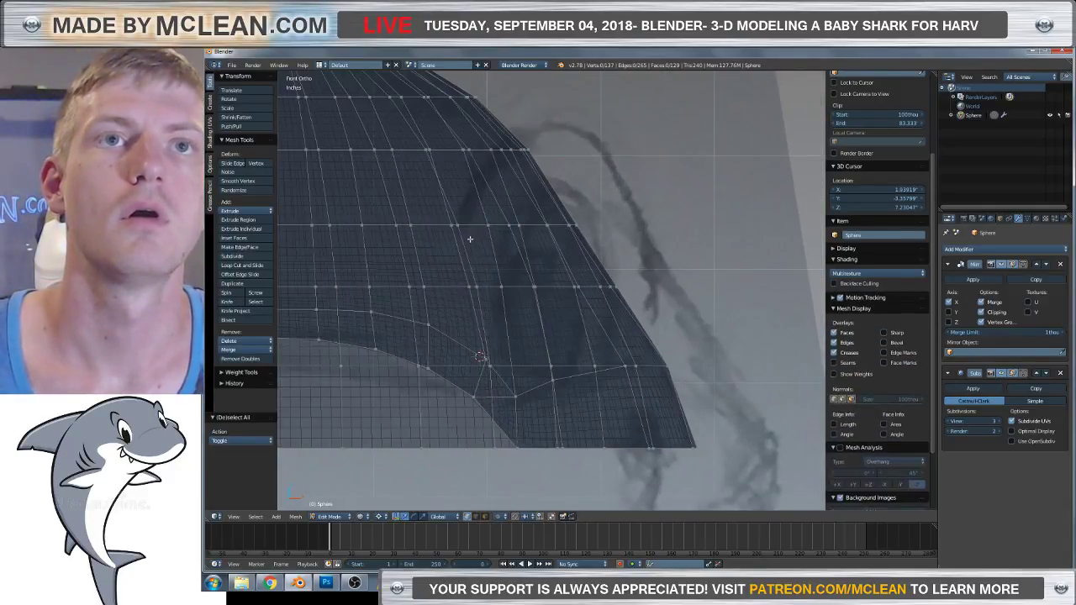
{"action": "key", "text": "z"}
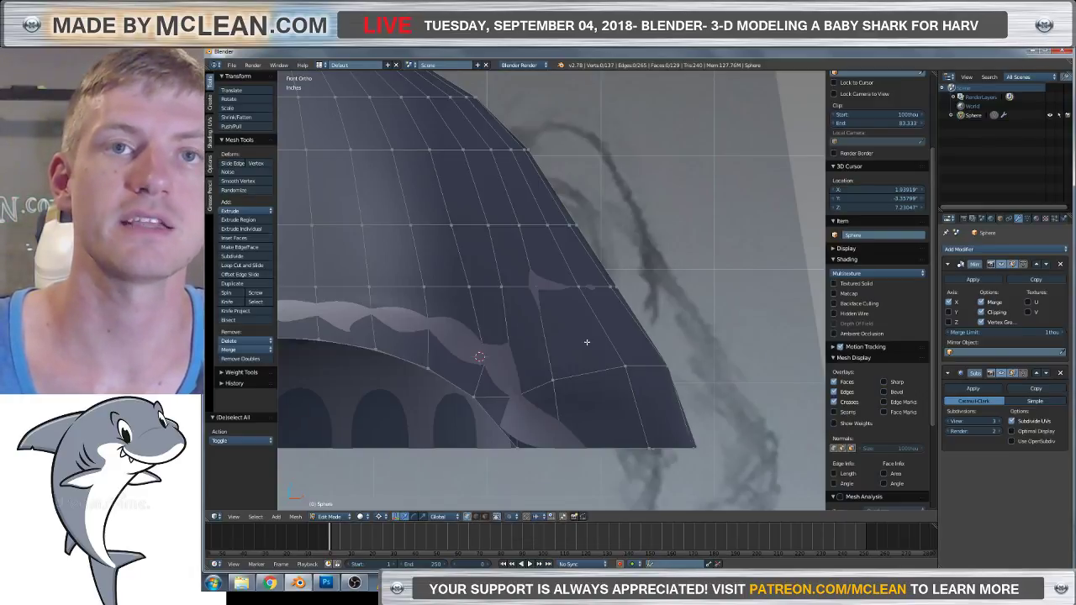
{"action": "left_click", "coordinate": [484, 517]}
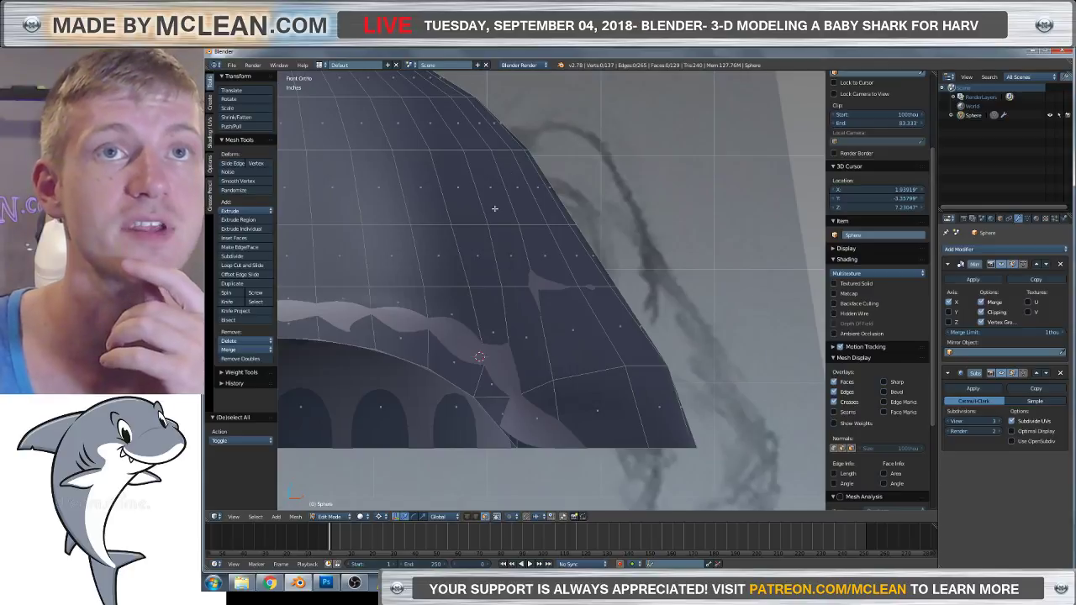
{"action": "key", "text": "z"}
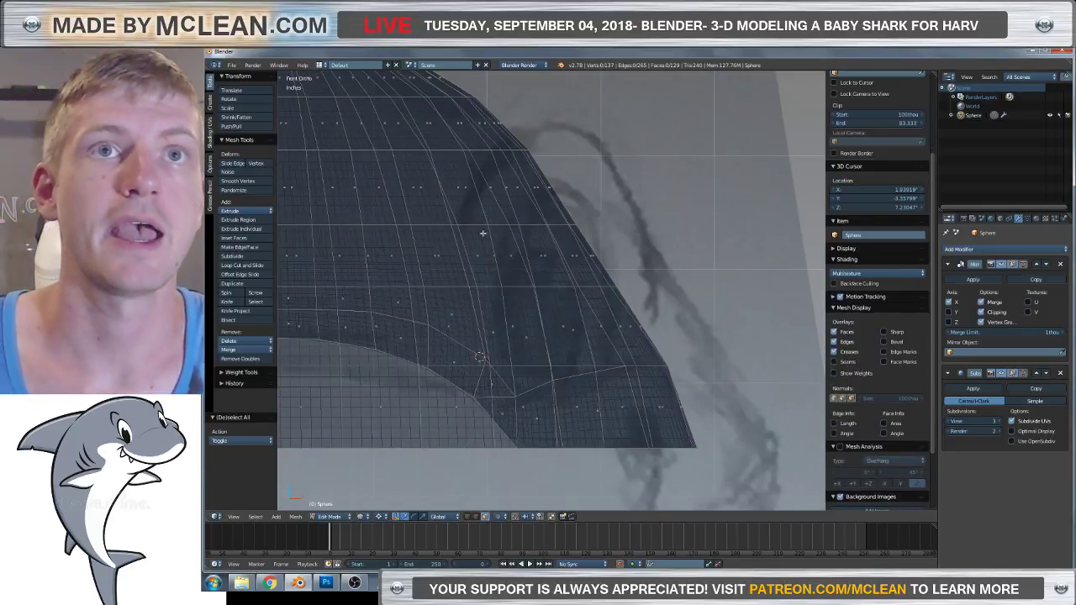
{"action": "key", "text": "z"}
{"action": "right_click", "coordinate": [465, 238]}
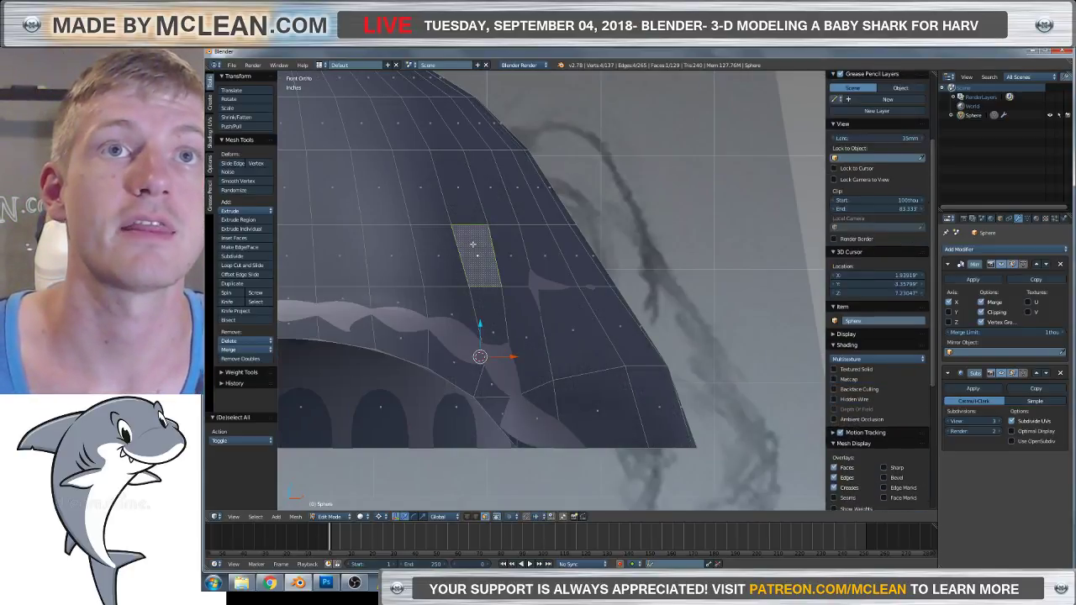
{"action": "right_click", "coordinate": [497, 333], "text": "shift"}
{"action": "right_click", "coordinate": [505, 365], "text": "shift"}
Add two more eye-area faces, then pick the corner vertex below the eye in vertex mode.
{"action": "key", "text": "z"}
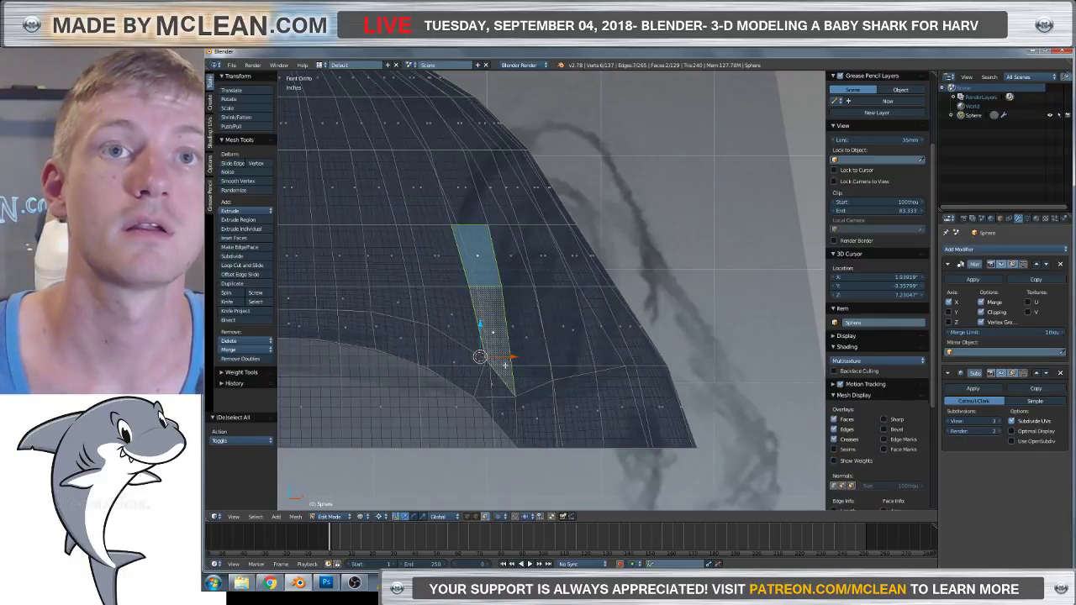
{"action": "key", "text": "z"}
{"action": "right_click", "coordinate": [530, 360], "text": "shift"}
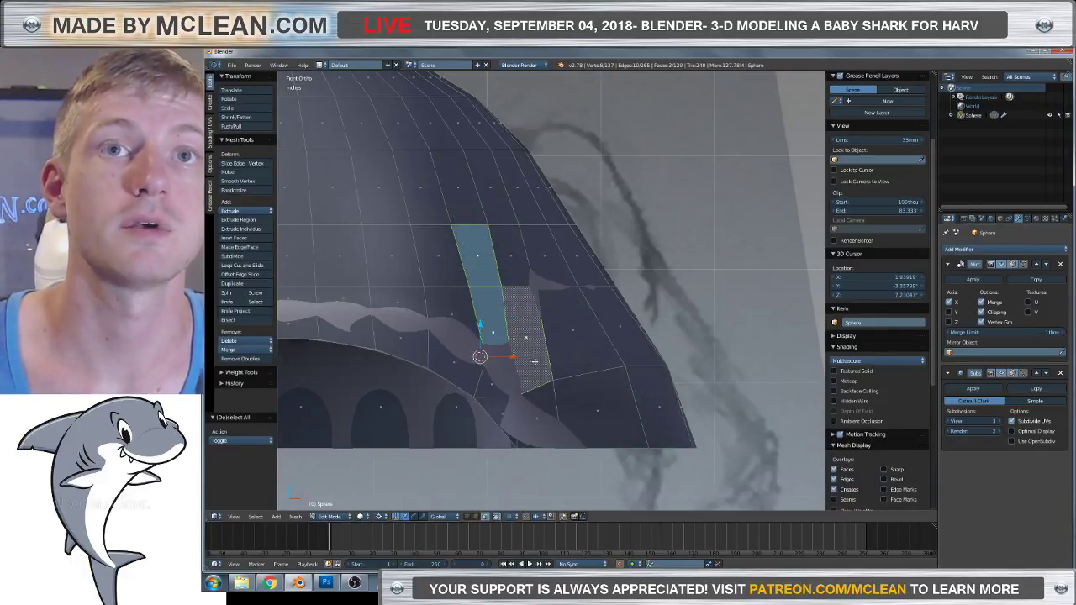
{"action": "right_click", "coordinate": [575, 348], "text": "shift"}
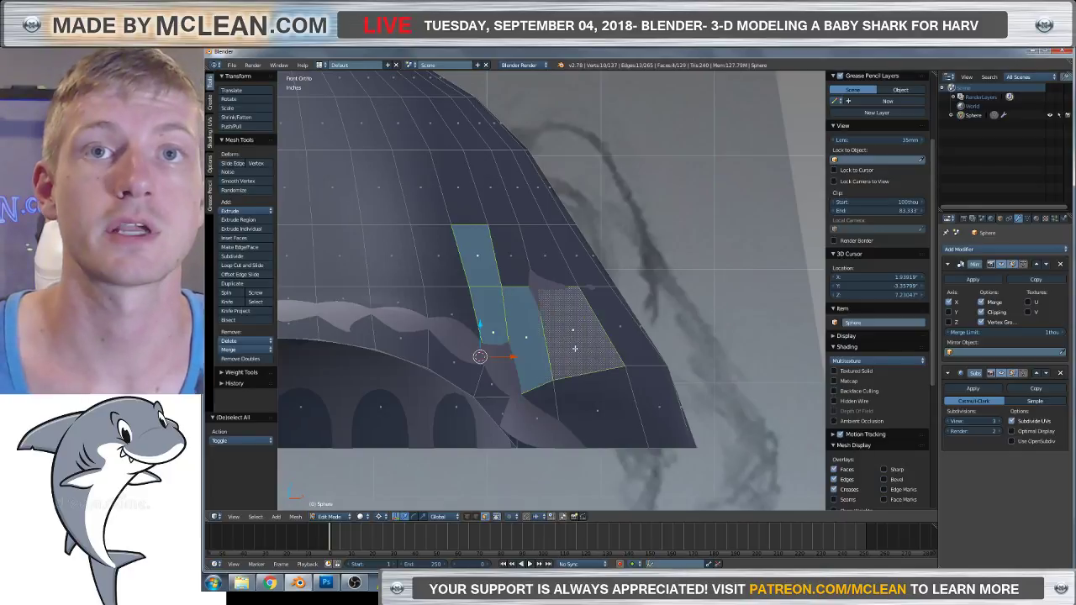
{"action": "key", "text": "z"}
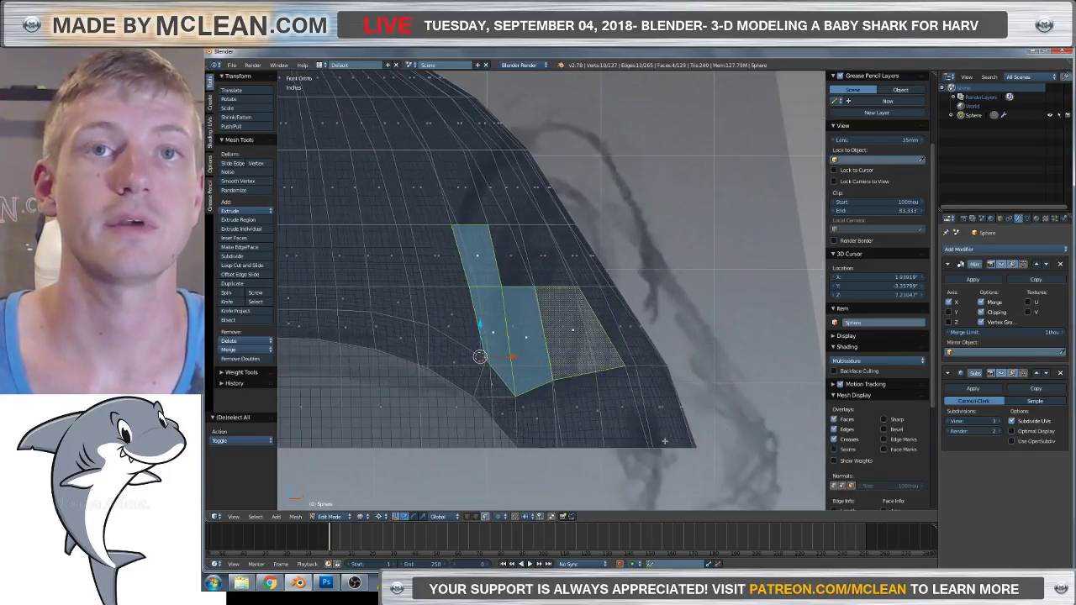
{"action": "left_click", "coordinate": [466, 517]}
{"action": "right_click", "coordinate": [715, 450]}
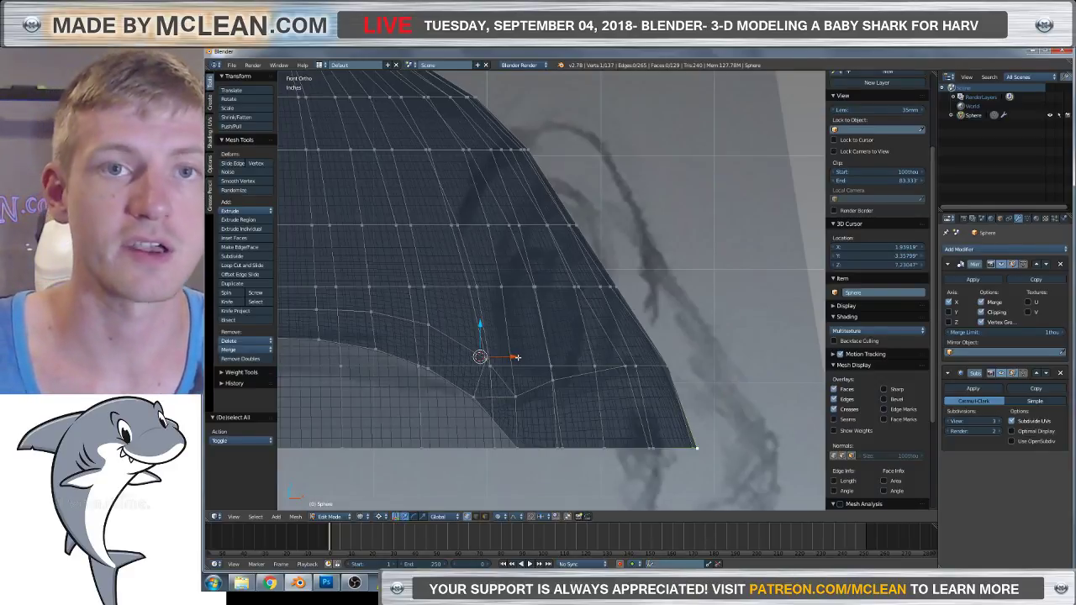
Pull the vertex below the eye along X with widened proportional falloff, checking in solid shading.
{"action": "key", "text": "g"}
{"action": "key", "text": "x"}
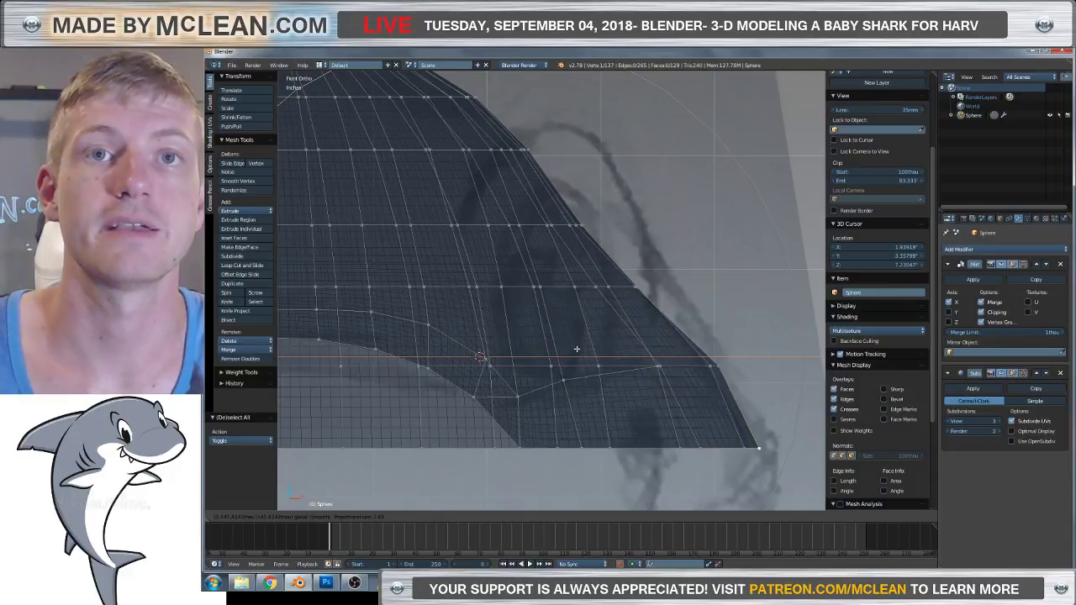
{"action": "scroll", "coordinate": [578, 348], "scroll_direction": "down", "scroll_amount": 6}
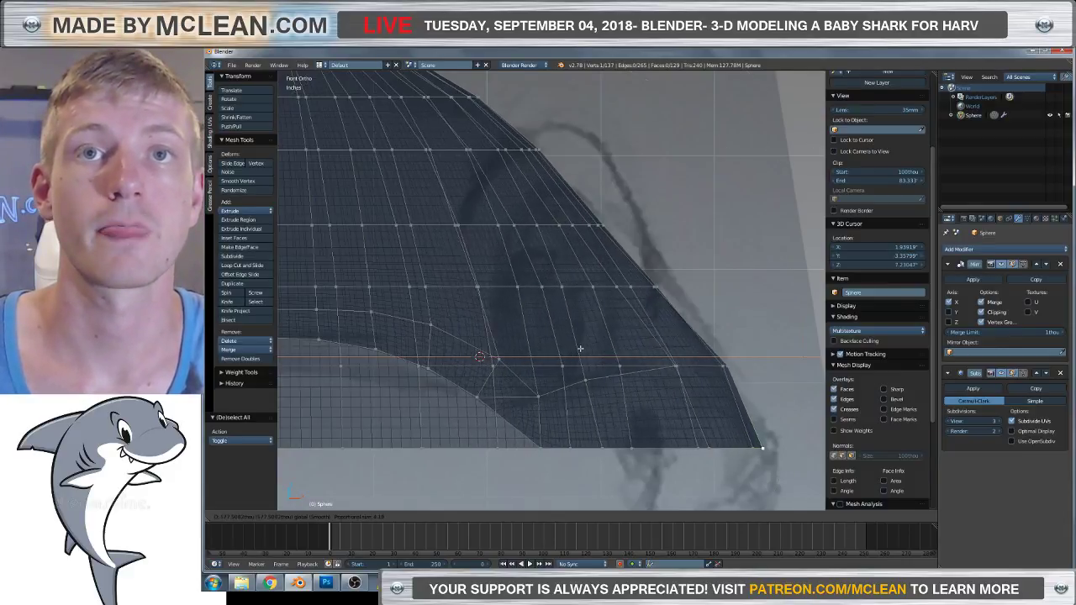
{"action": "scroll", "coordinate": [580, 348], "scroll_direction": "down", "scroll_amount": 3}
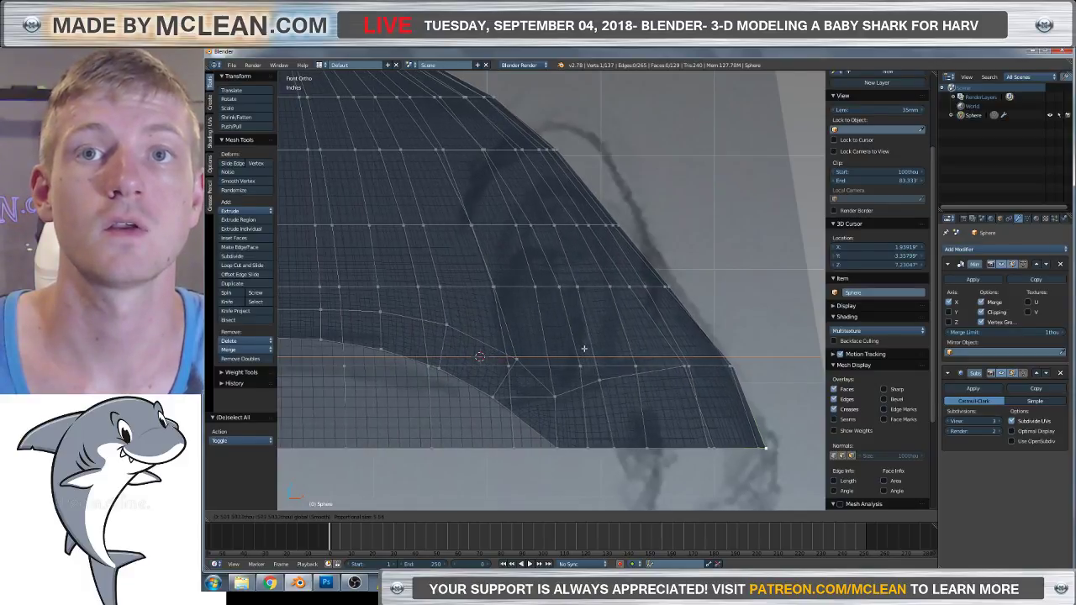
{"action": "left_click", "coordinate": [585, 348]}
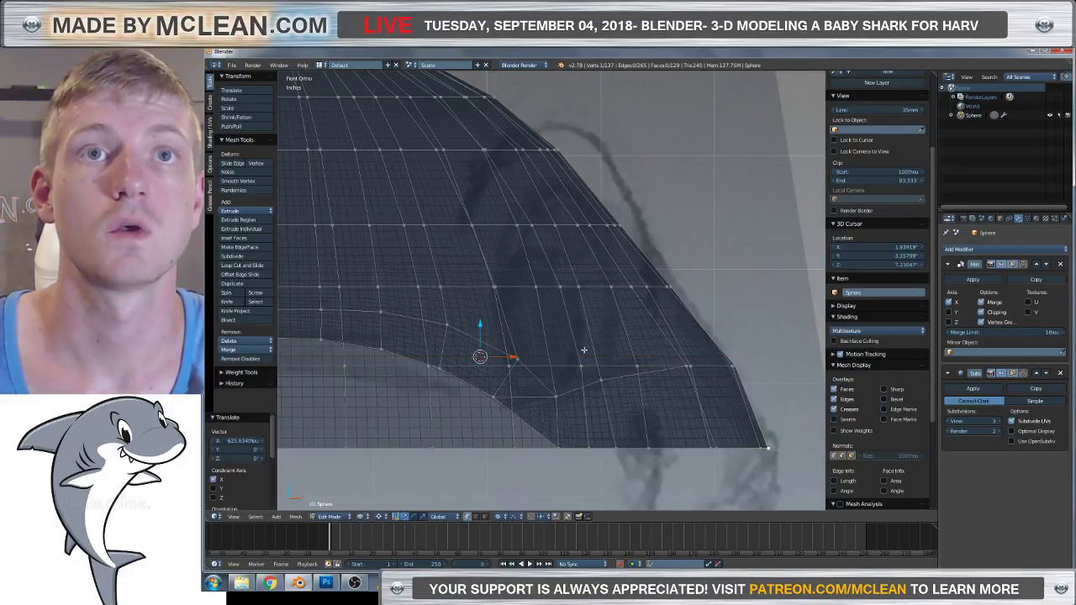
{"action": "key", "text": "z"}
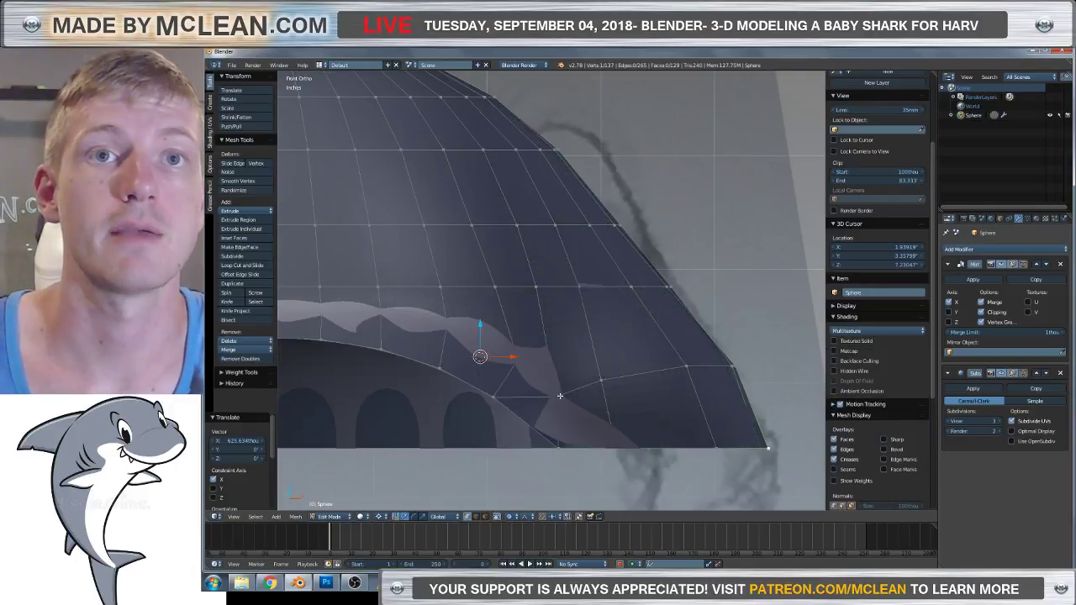
{"action": "key", "text": "z"}
{"action": "key", "text": "z"}
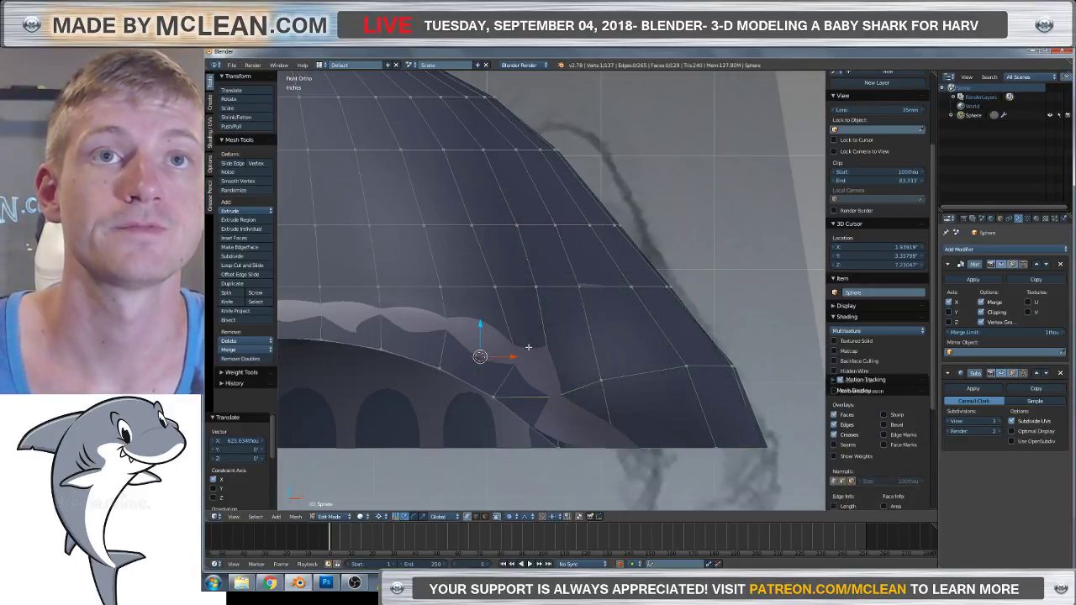
{"action": "key", "text": "z"}
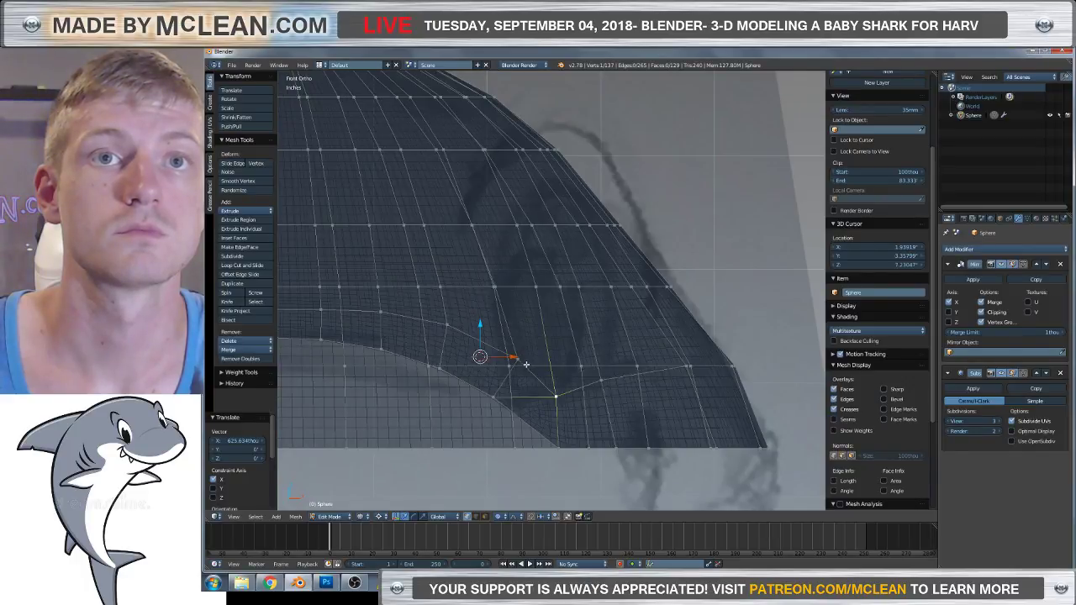
{"action": "key", "text": "z"}
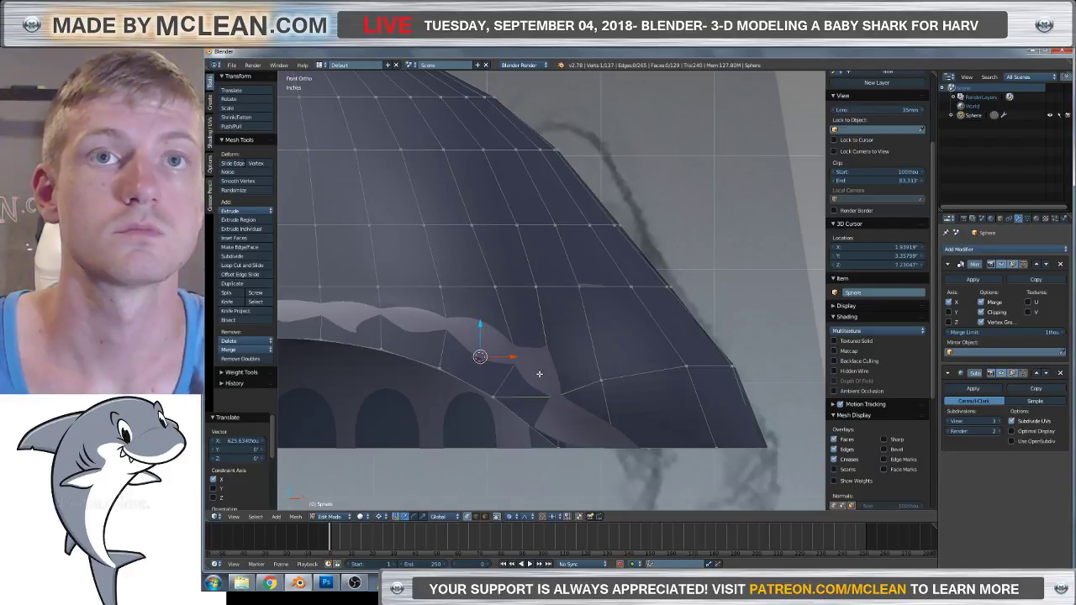
{"action": "key", "text": "z"}
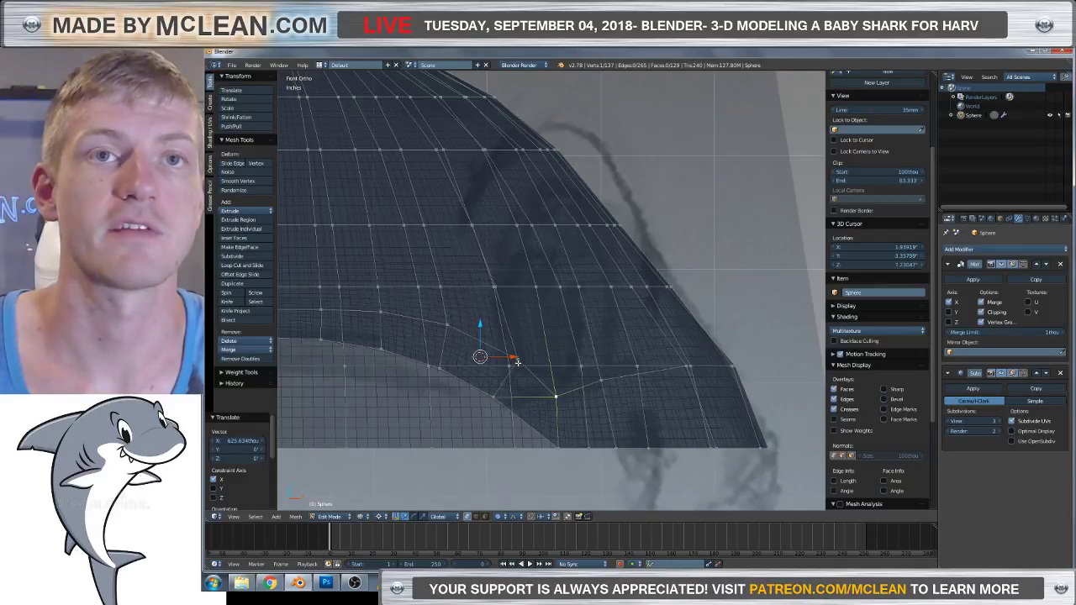
{"action": "key", "text": "z"}
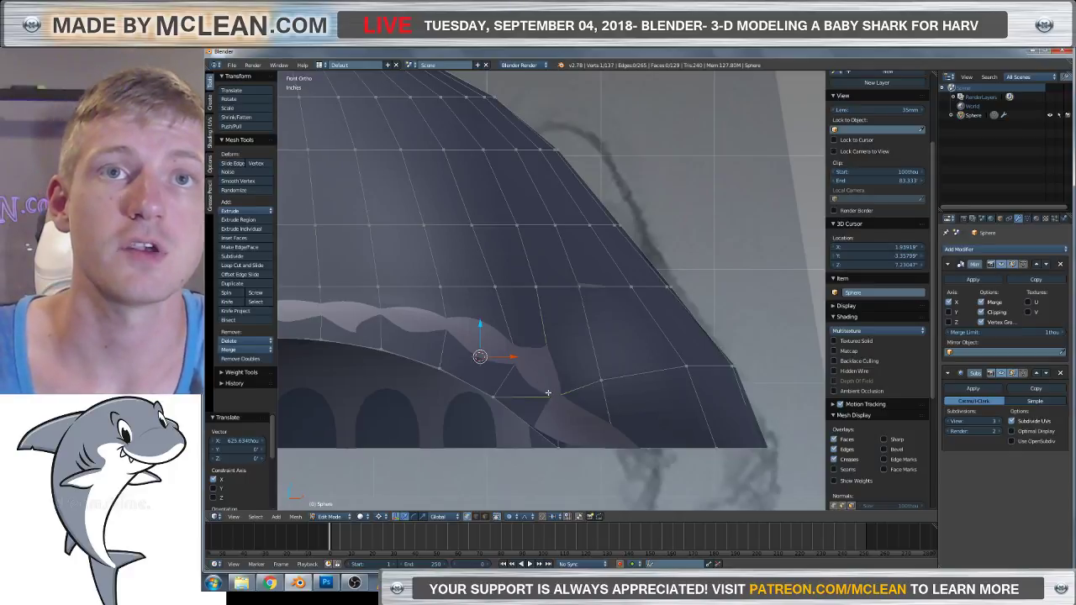
{"action": "key", "text": "z"}
Nudge the vertex further along X, reaching 308.809 thou, and view the head from the side.
{"action": "left_click_drag", "start_coordinate": [516, 361], "coordinate": [478, 358]}
{"action": "scroll", "coordinate": [479, 358], "scroll_direction": "down", "scroll_amount": 4}
{"action": "scroll", "coordinate": [585, 389], "scroll_direction": "down", "scroll_amount": 5}
{"action": "middle_click_drag", "start_coordinate": [586, 389], "coordinate": [618, 333]}
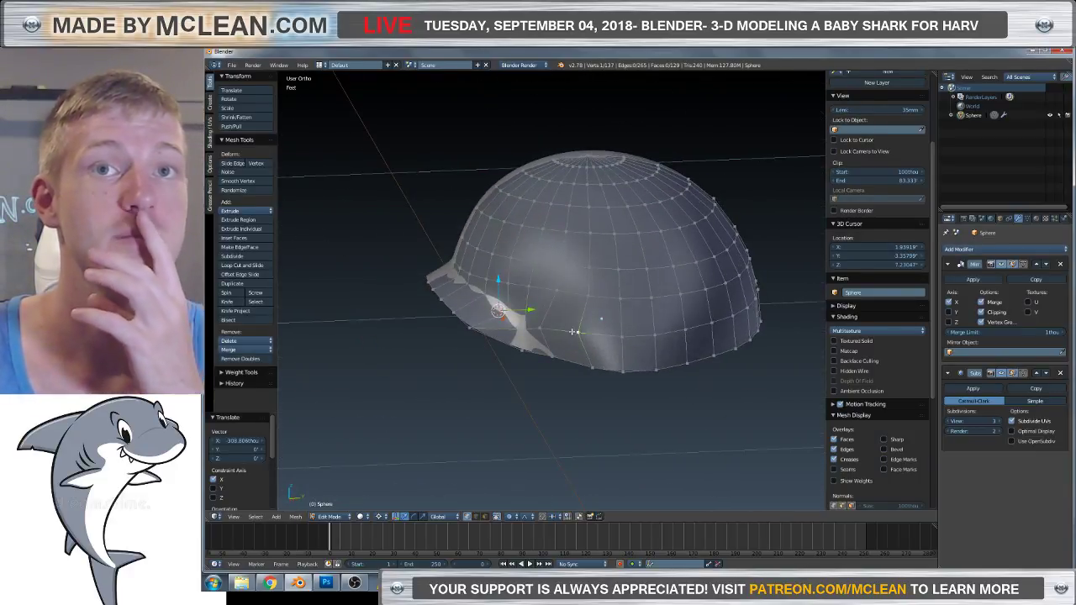
Push the selected vertices outward along Y twice with smooth proportional falloff.
{"action": "key", "text": "g"}
{"action": "key", "text": "y"}
{"action": "left_click", "coordinate": [533, 311]}
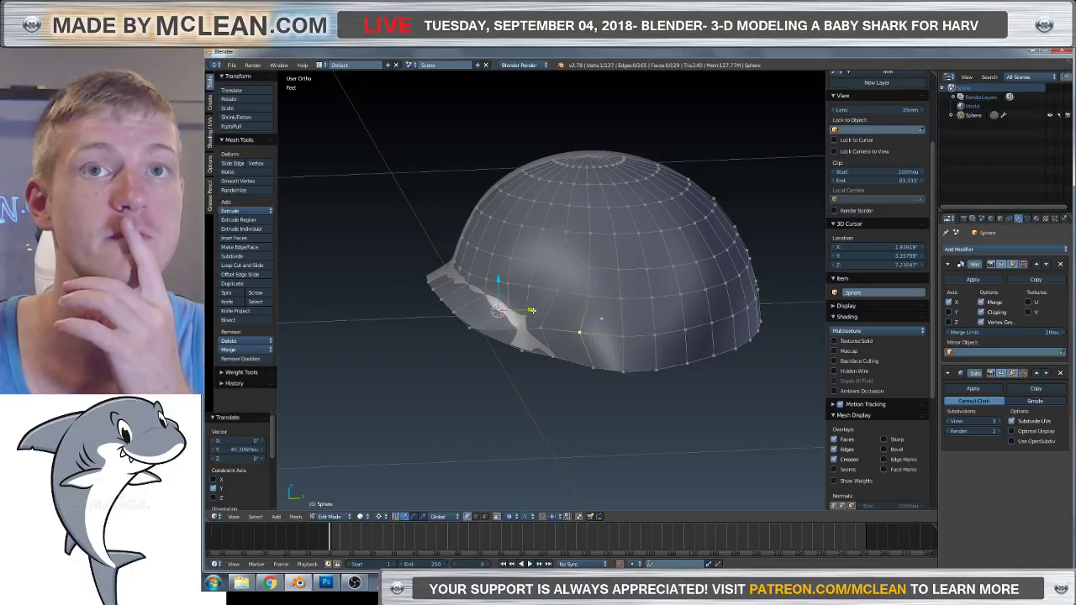
{"action": "scroll", "coordinate": [632, 405], "scroll_direction": "up", "scroll_amount": 2}
{"action": "middle_click_drag", "start_coordinate": [632, 406], "coordinate": [537, 331]}
{"action": "key", "text": "g"}
{"action": "key", "text": "y"}
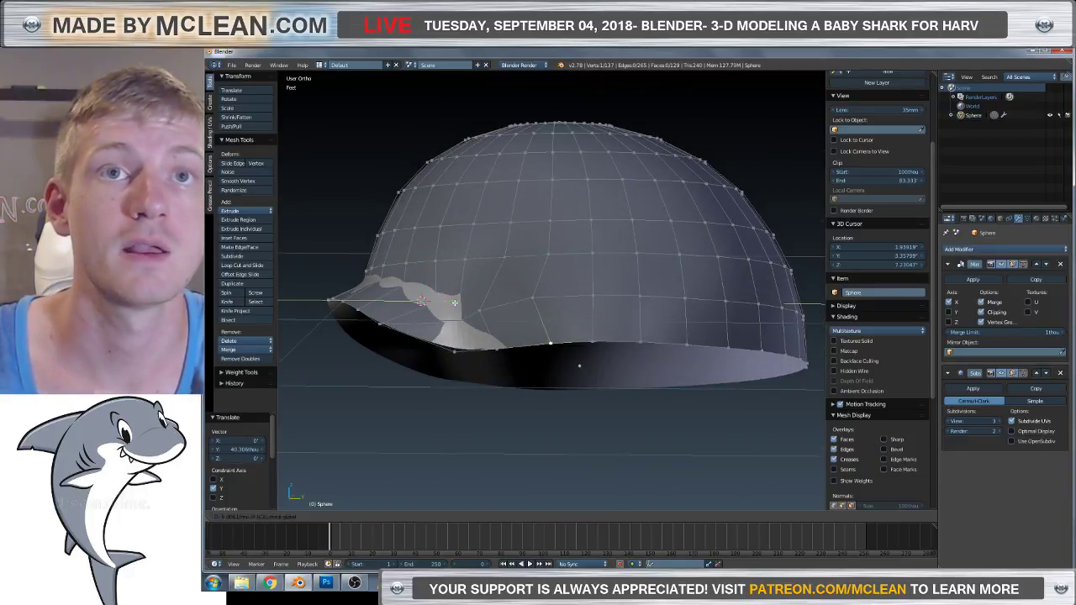
{"action": "left_click", "coordinate": [441, 300]}
{"action": "middle_click_drag", "start_coordinate": [440, 300], "coordinate": [525, 344]}
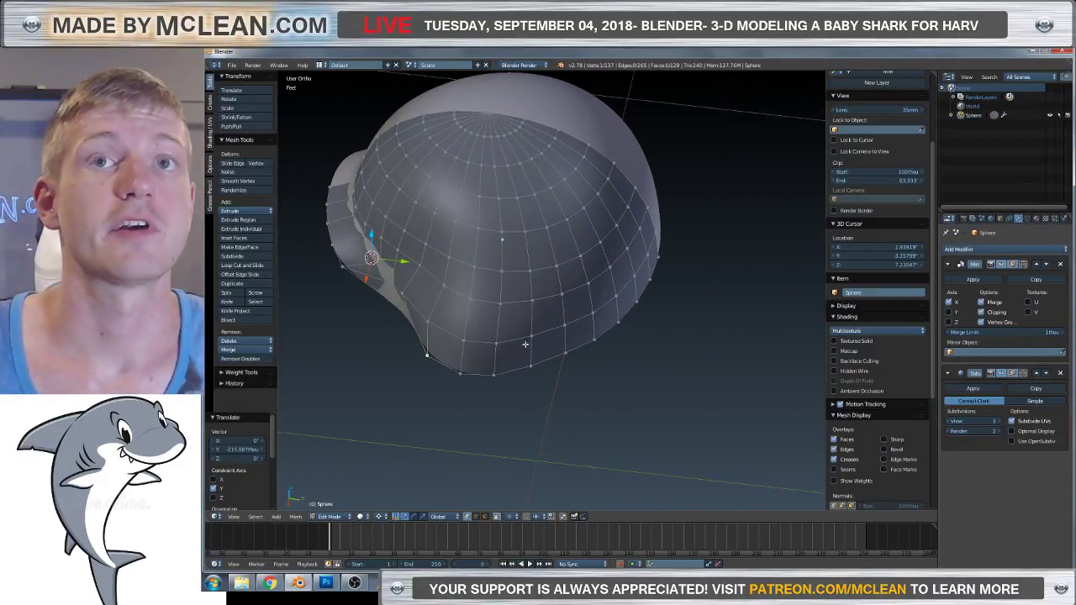
Push the vertex on the head's right edge outward along Y.
{"action": "left_click", "coordinate": [668, 260]}
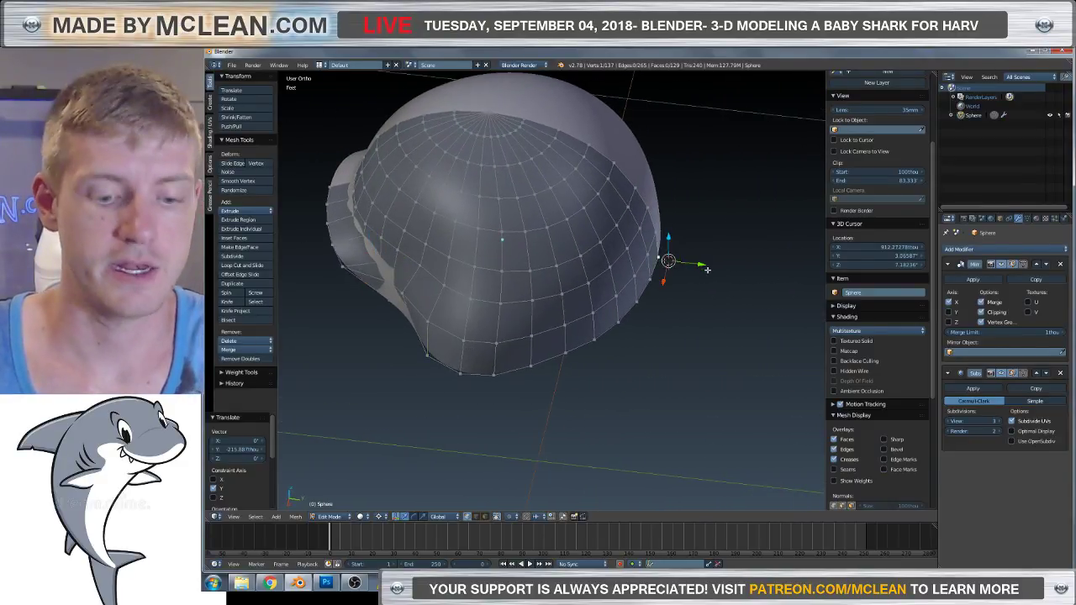
{"action": "left_click_drag", "start_coordinate": [701, 264], "coordinate": [707, 265]}
{"action": "scroll", "coordinate": [706, 265], "scroll_direction": "up", "scroll_amount": 8}
{"action": "left_click", "coordinate": [708, 265]}
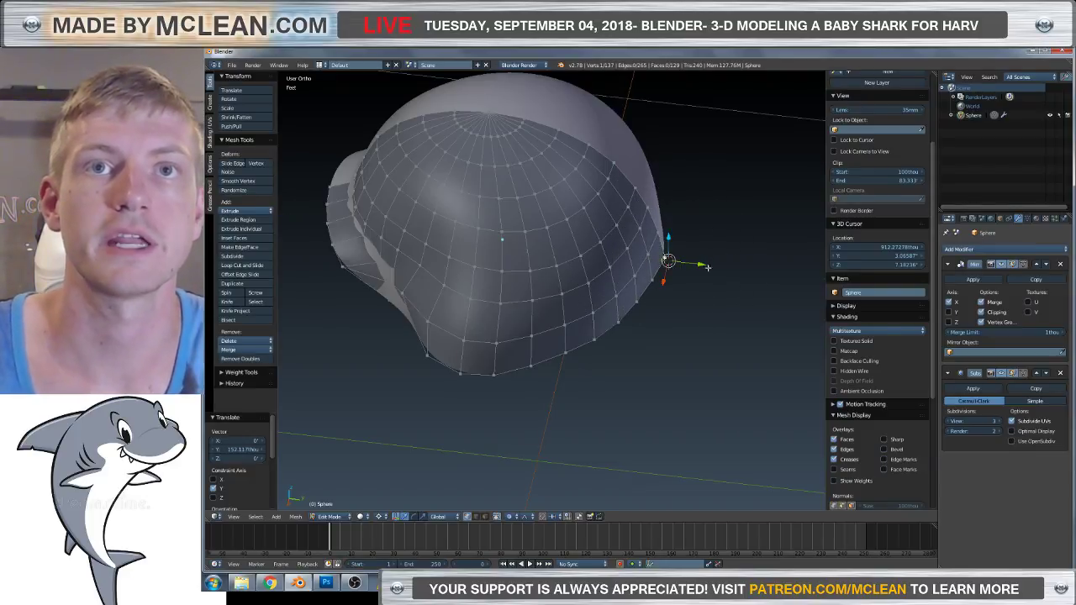
Push the lower edge along Y to match the front and side sketches, then exit Edit Mode.
{"action": "key", "text": "KP_1"}
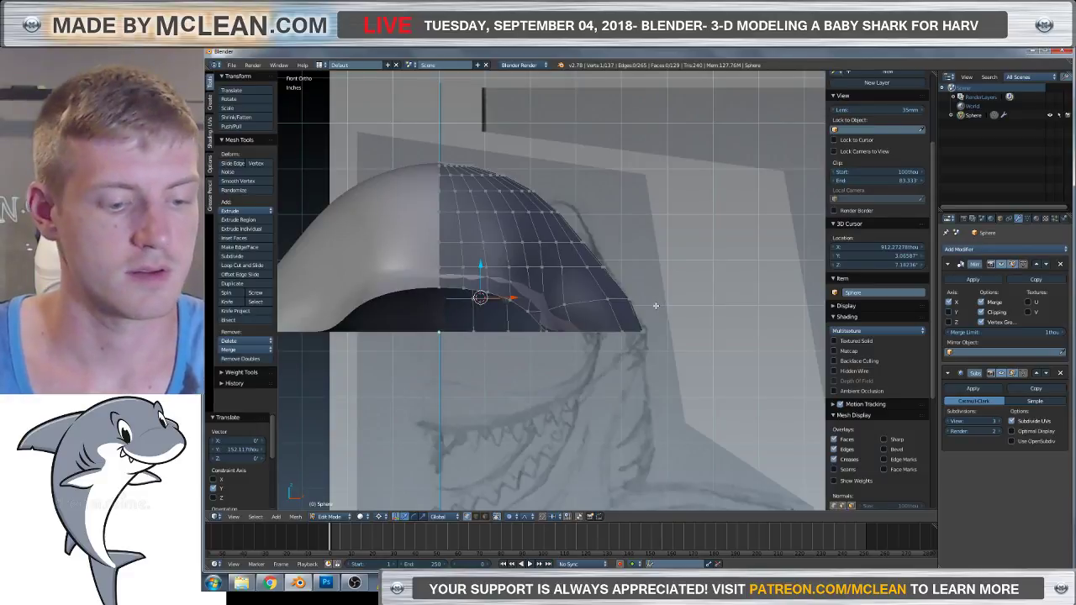
{"action": "key", "text": "KP_3"}
{"action": "left_click_drag", "start_coordinate": [744, 297], "coordinate": [771, 295]}
{"action": "scroll", "coordinate": [673, 356], "scroll_direction": "down", "scroll_amount": 4}
{"action": "mouse_move", "coordinate": [672, 356]}
{"action": "middle_mouse_down"}
{"action": "mouse_move", "coordinate": [571, 384]}
{"action": "mouse_move", "coordinate": [457, 377]}
{"action": "mouse_move", "coordinate": [676, 360]}
{"action": "mouse_move", "coordinate": [515, 392]}
{"action": "middle_mouse_up"}
{"action": "key", "text": "Tab"}
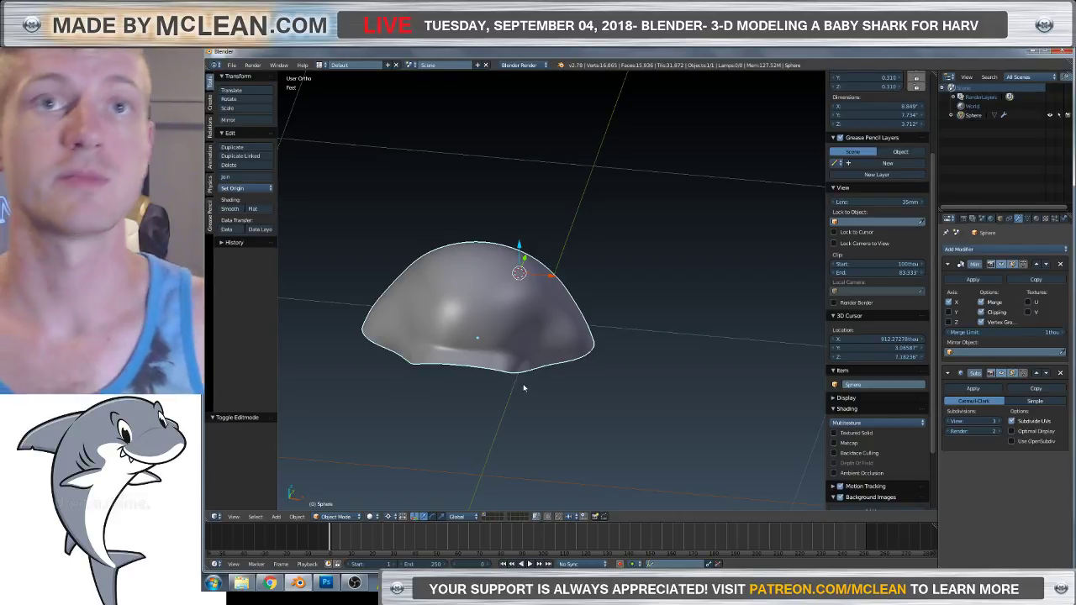
Choose Save As from the File menu.
{"action": "left_click", "coordinate": [227, 66]}
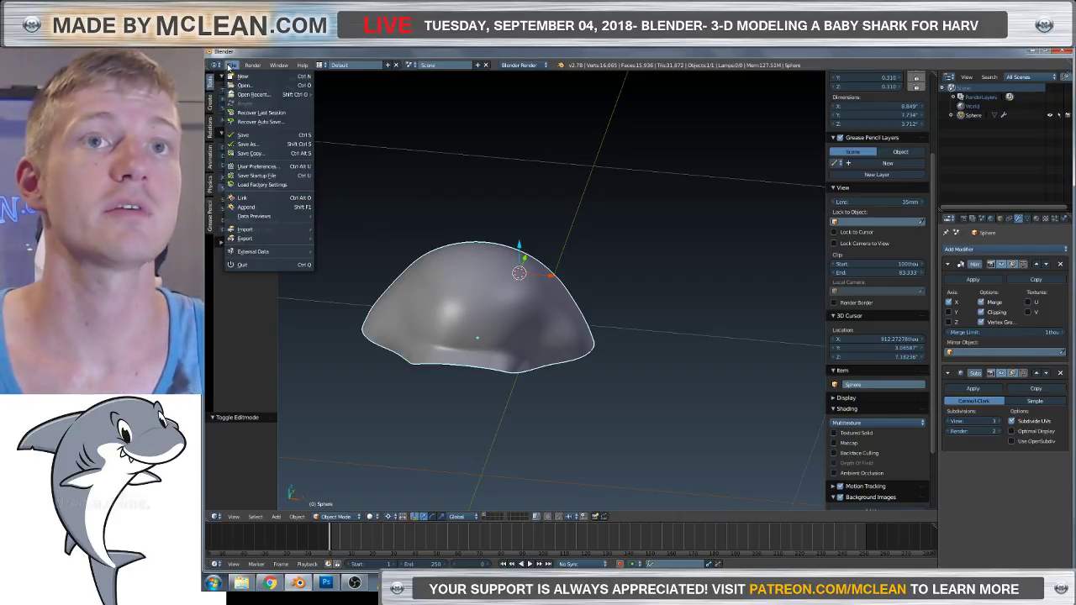
{"action": "left_click", "coordinate": [244, 144]}
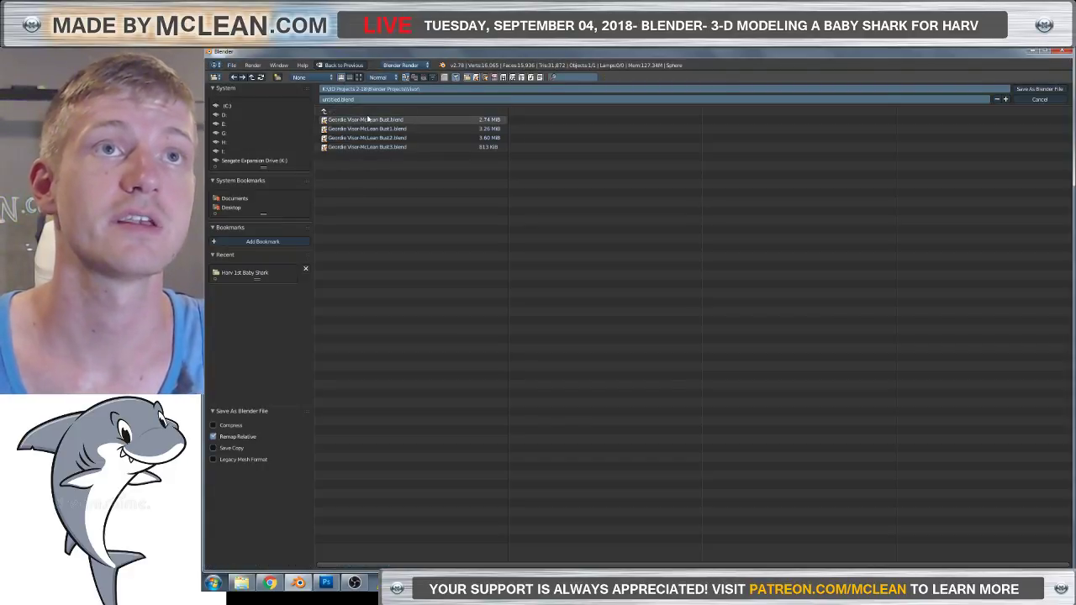
Save the model as 'Harv Baby Shark 1.blend' in the desktop baby shark folder.
{"action": "left_click", "coordinate": [231, 208]}
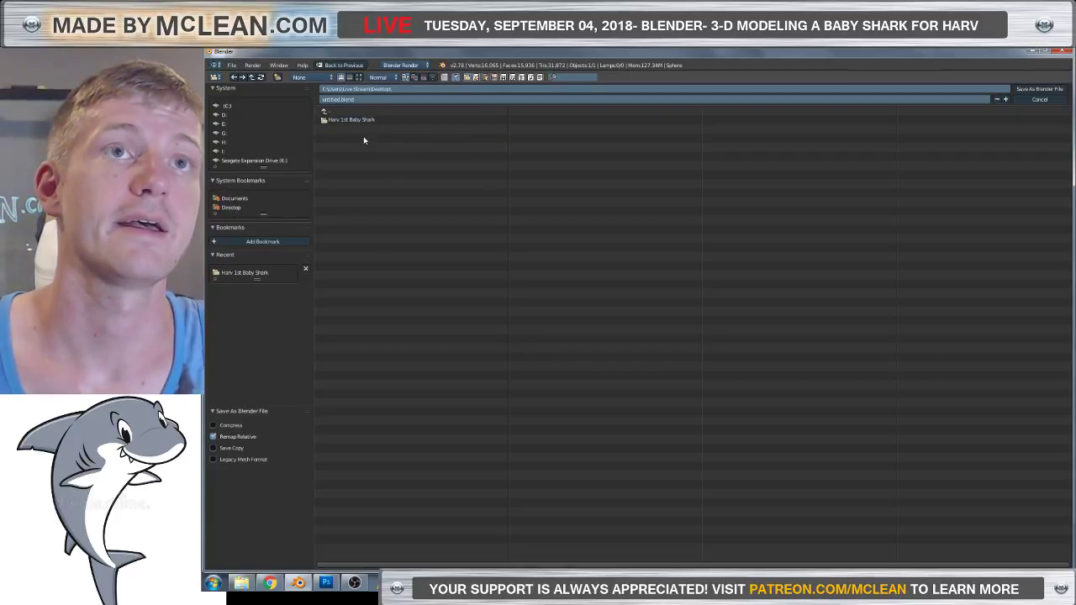
{"action": "double_click", "coordinate": [341, 120]}
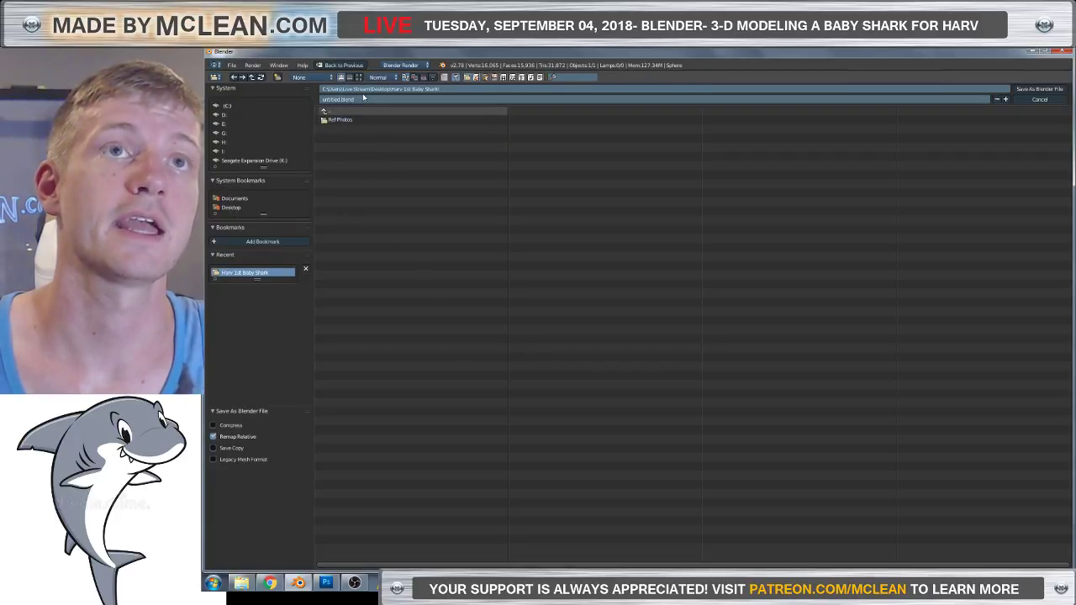
{"action": "left_click", "coordinate": [364, 98]}
{"action": "type", "text": "Har"}
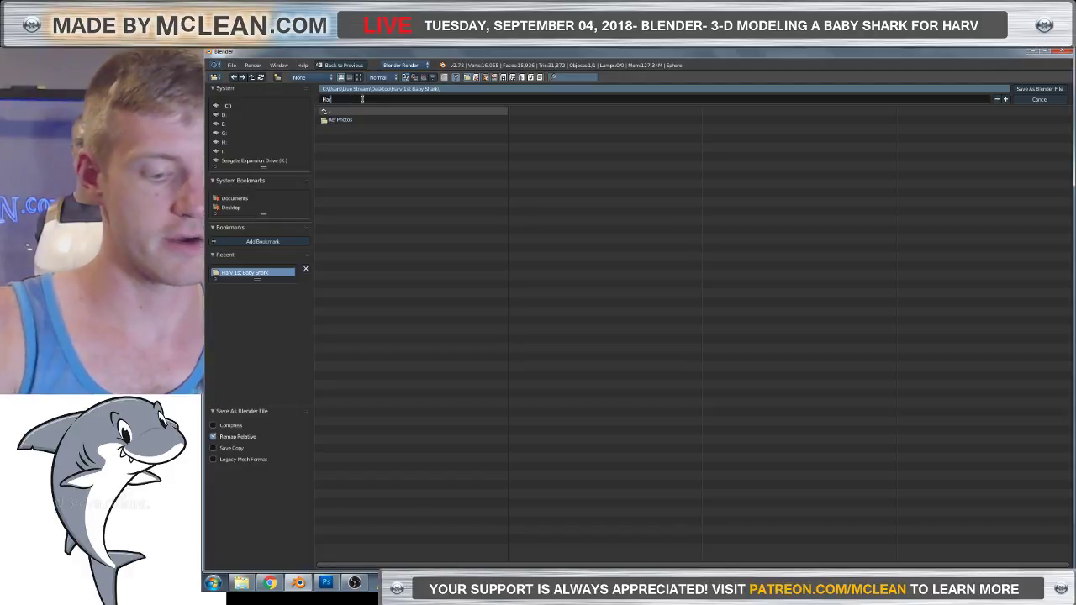
{"action": "type", "text": "v"}
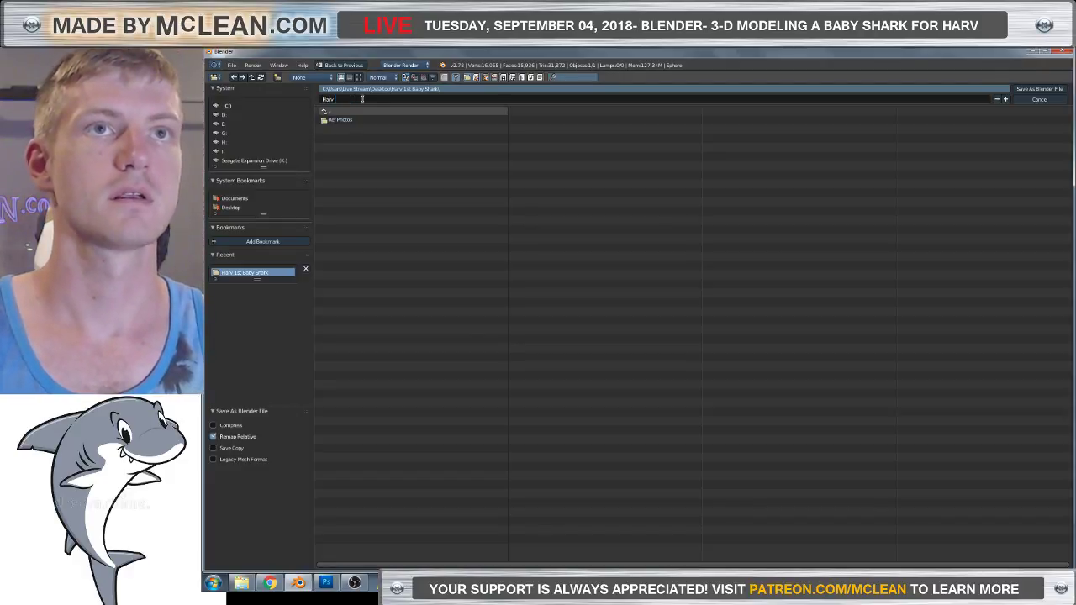
{"action": "type", "text": " B"}
{"action": "type", "text": "abo"}
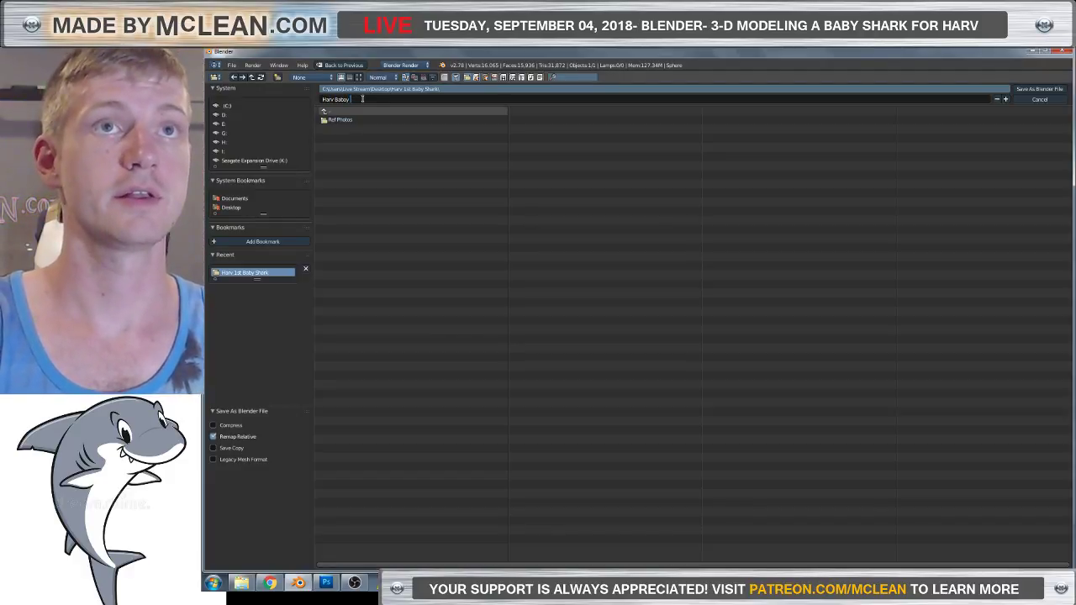
{"action": "key", "text": "BackSpace"}
{"action": "type", "text": "y"}
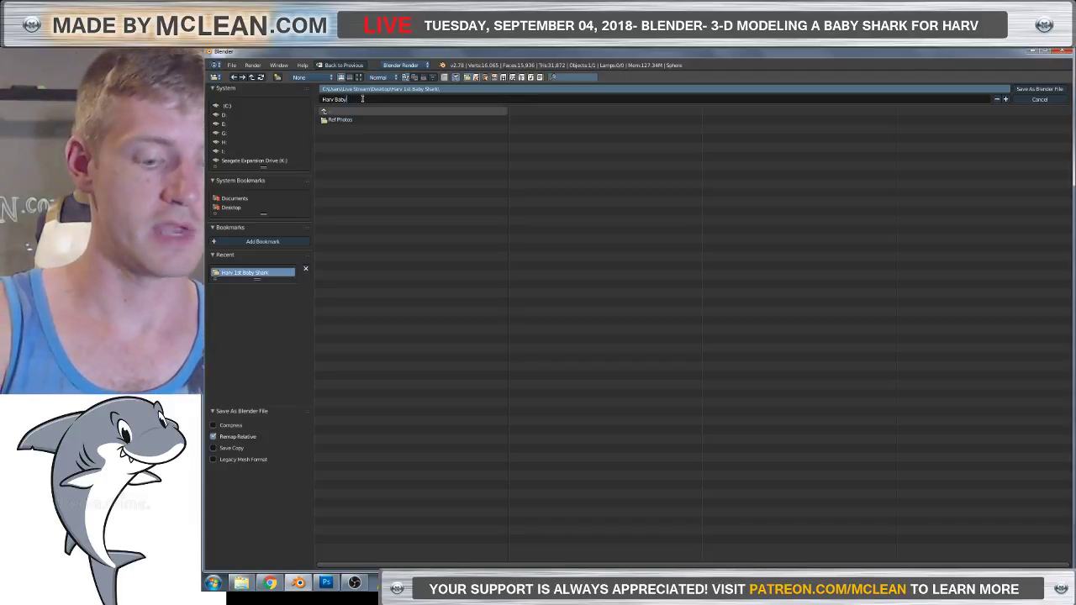
{"action": "type", "text": " Shark"}
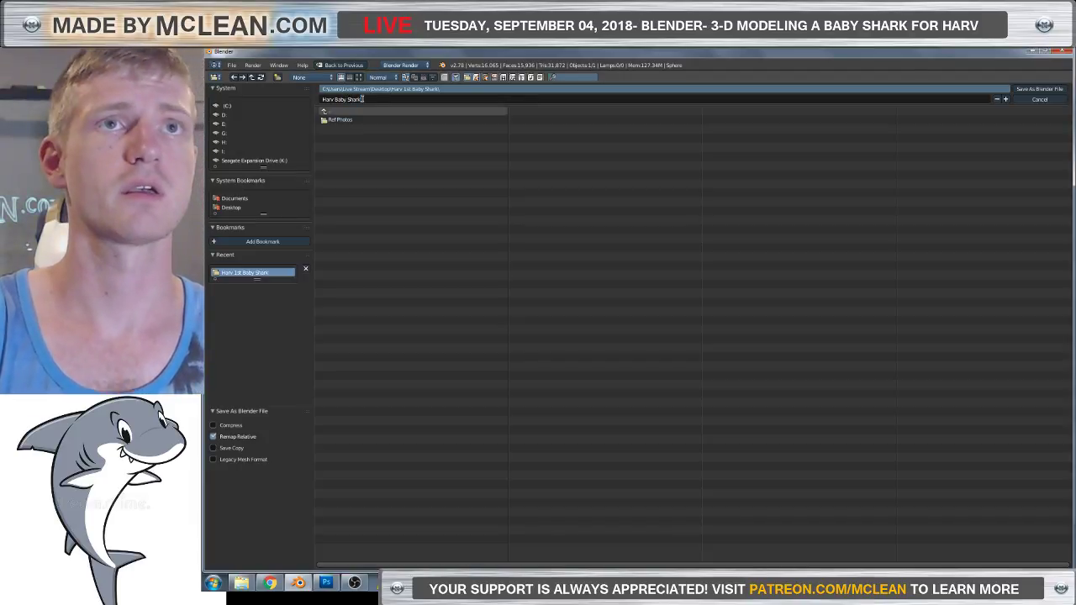
{"action": "type", "text": "1"}
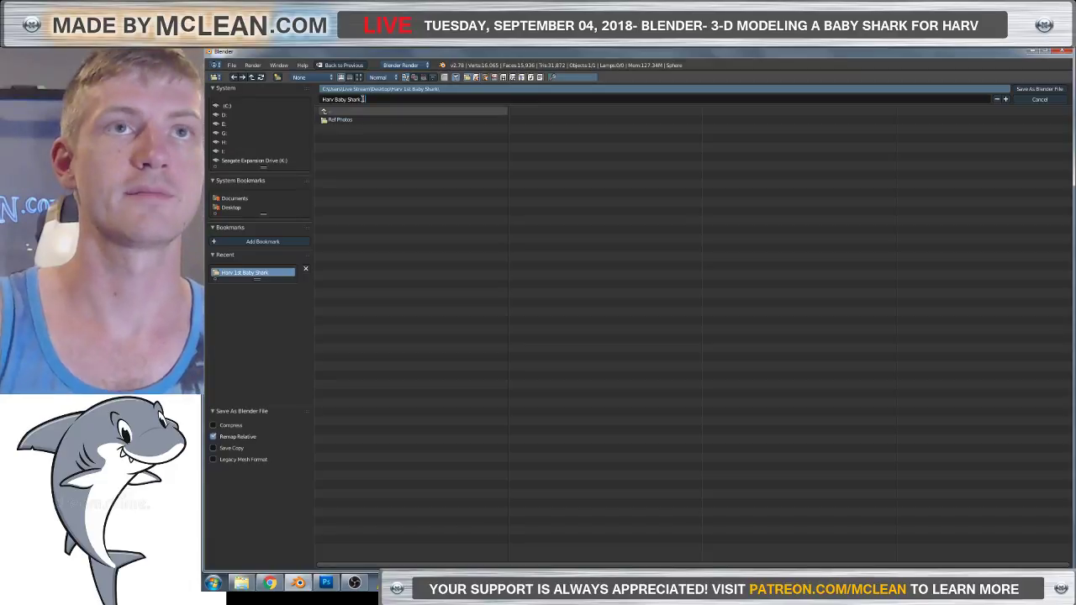
{"action": "key", "text": "BackSpace"}
{"action": "type", "text": "1"}
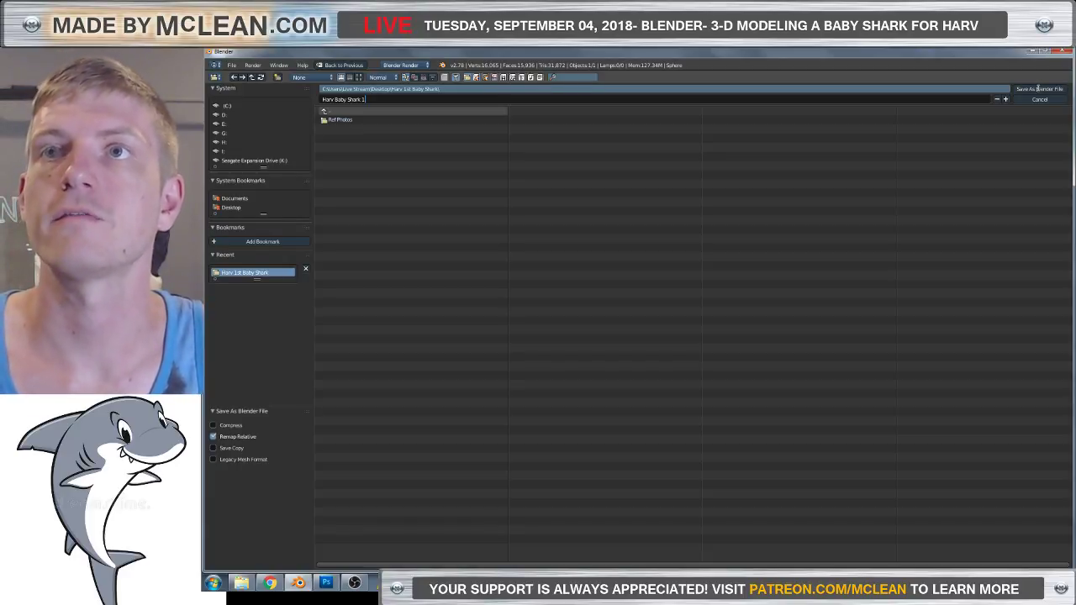
{"action": "key", "text": "Return"}
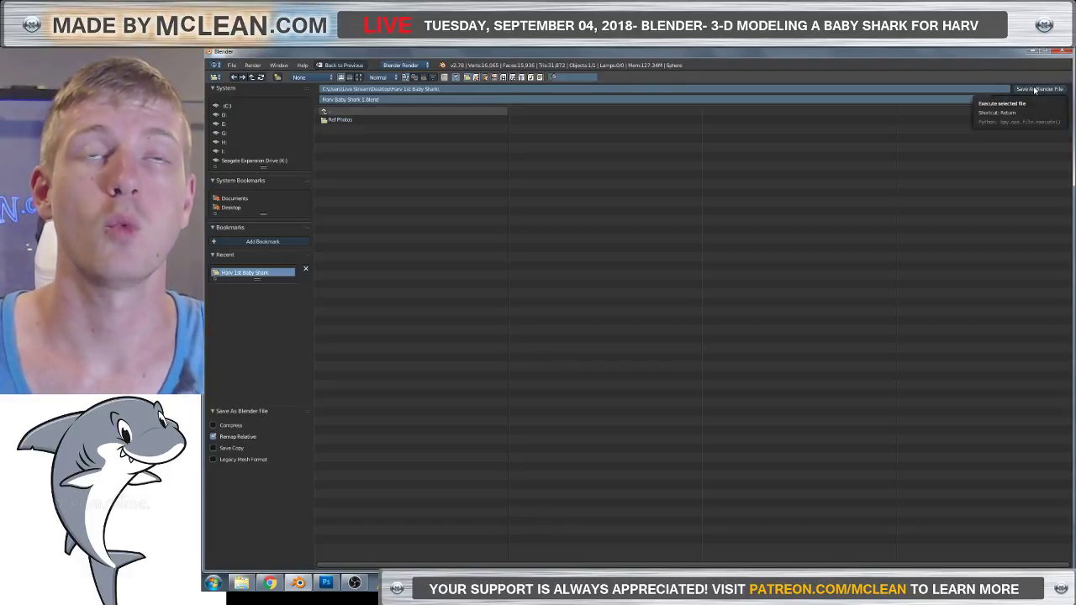
{"action": "left_click", "coordinate": [1036, 90]}
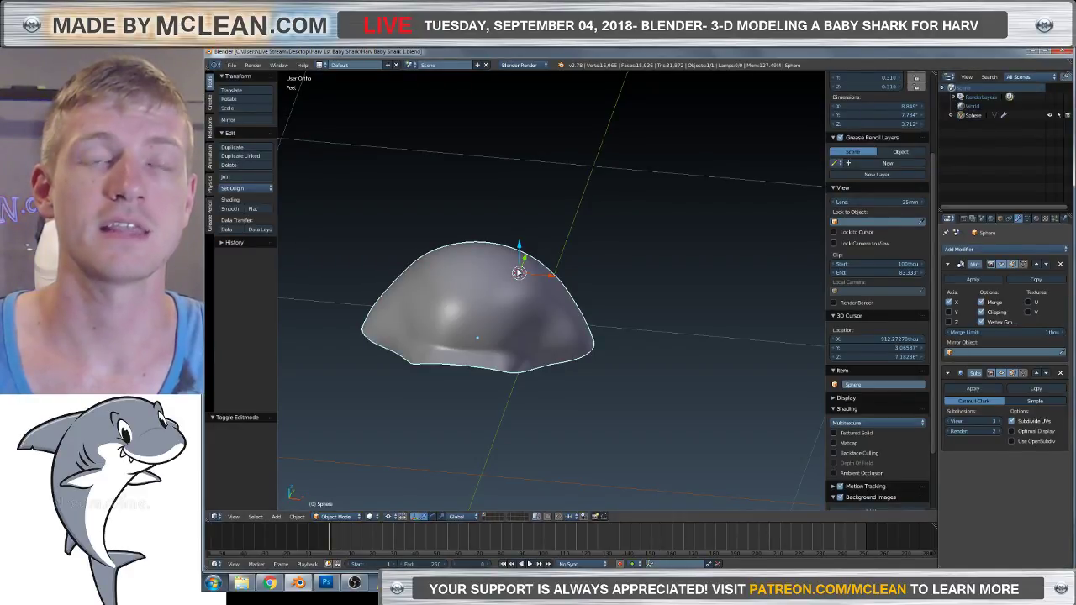
Orbit around the shark body to a side-on view and enter Edit Mode on the head mesh.
{"action": "scroll", "coordinate": [461, 300], "scroll_direction": "up", "scroll_amount": 1}
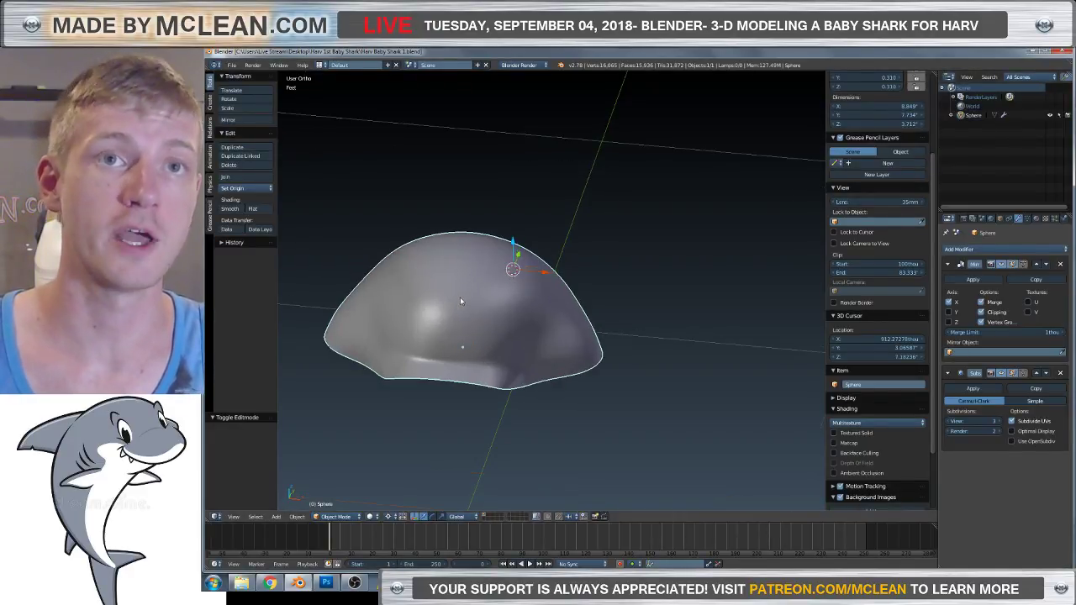
{"action": "middle_click_drag", "start_coordinate": [461, 301], "coordinate": [547, 325]}
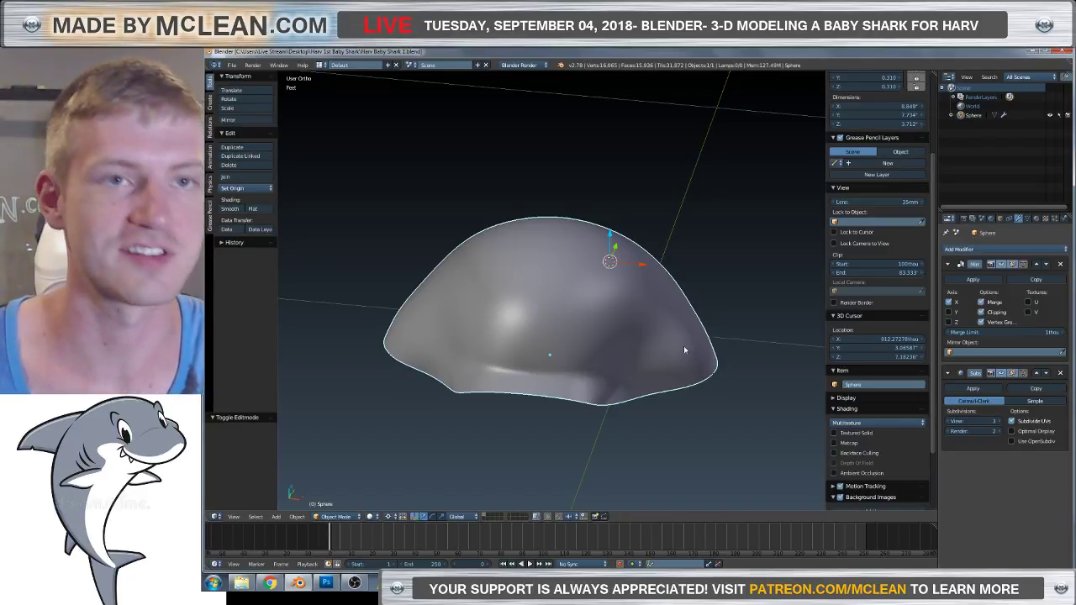
{"action": "middle_click_drag", "start_coordinate": [684, 350], "coordinate": [526, 226]}
{"action": "key", "text": "Tab"}
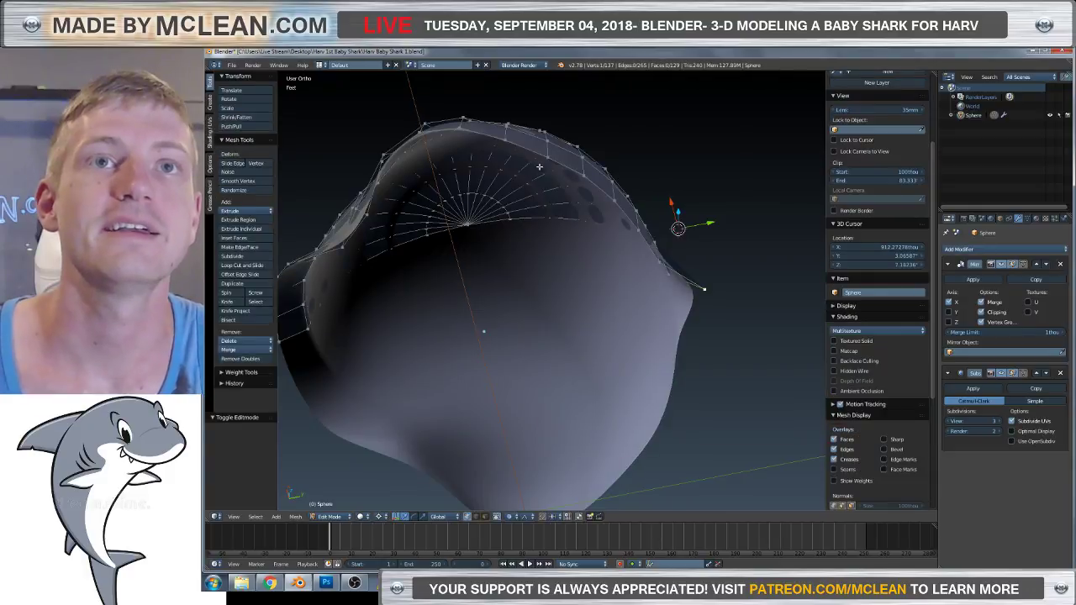
Move the upper-edge vertex along X with an enlarged proportional falloff.
{"action": "middle_click_drag", "start_coordinate": [648, 190], "coordinate": [699, 300]}
{"action": "key", "text": "g"}
{"action": "key", "text": "x"}
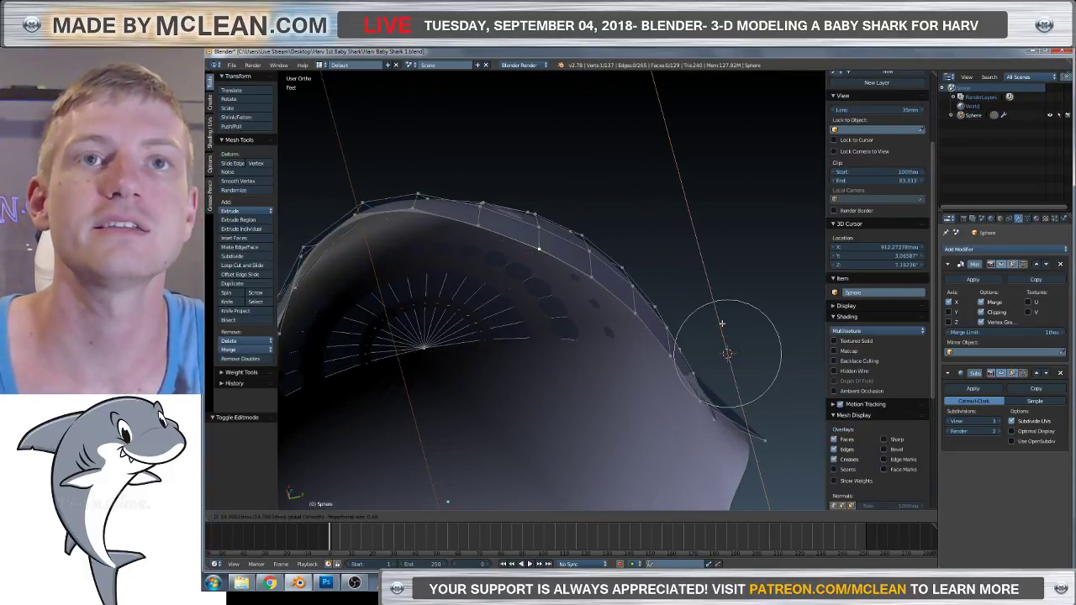
{"action": "scroll", "coordinate": [721, 323], "scroll_direction": "up", "scroll_amount": 3}
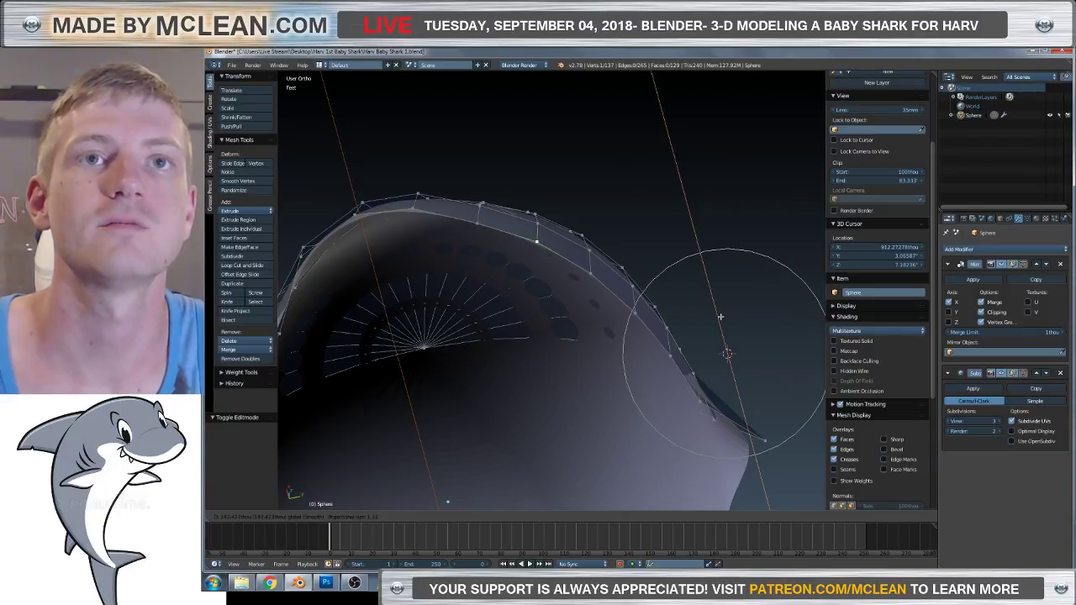
{"action": "left_click", "coordinate": [719, 322]}
Check the head in front view over the reference sketch, toggling the viewport shading.
{"action": "middle_click_drag", "start_coordinate": [719, 322], "coordinate": [636, 300]}
{"action": "scroll", "coordinate": [632, 307], "scroll_direction": "up", "scroll_amount": 3}
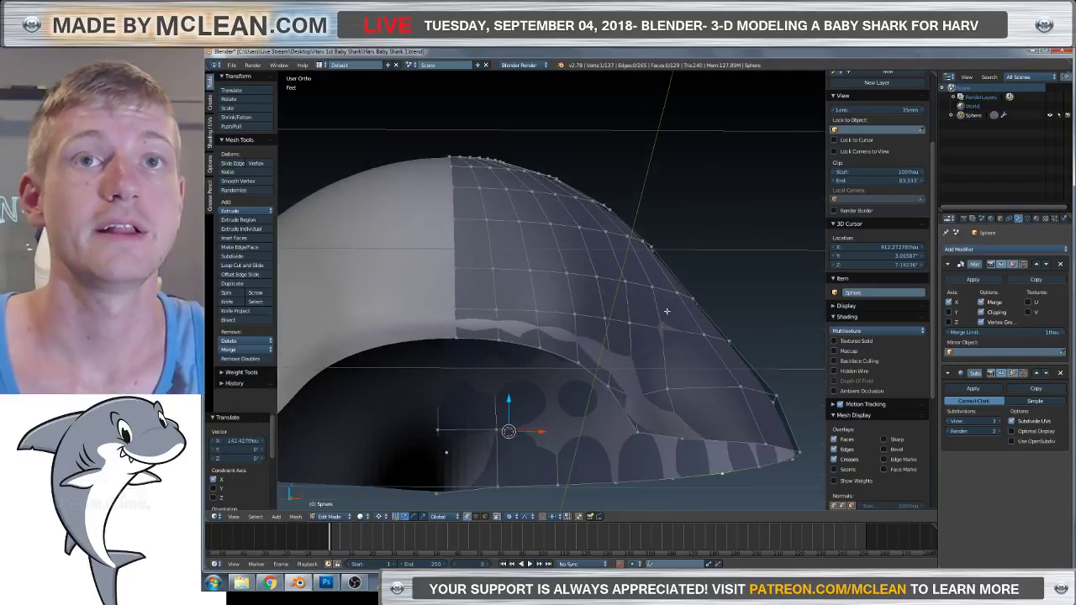
{"action": "key", "text": "KP_1"}
{"action": "scroll", "coordinate": [635, 352], "scroll_direction": "up", "scroll_amount": 4}
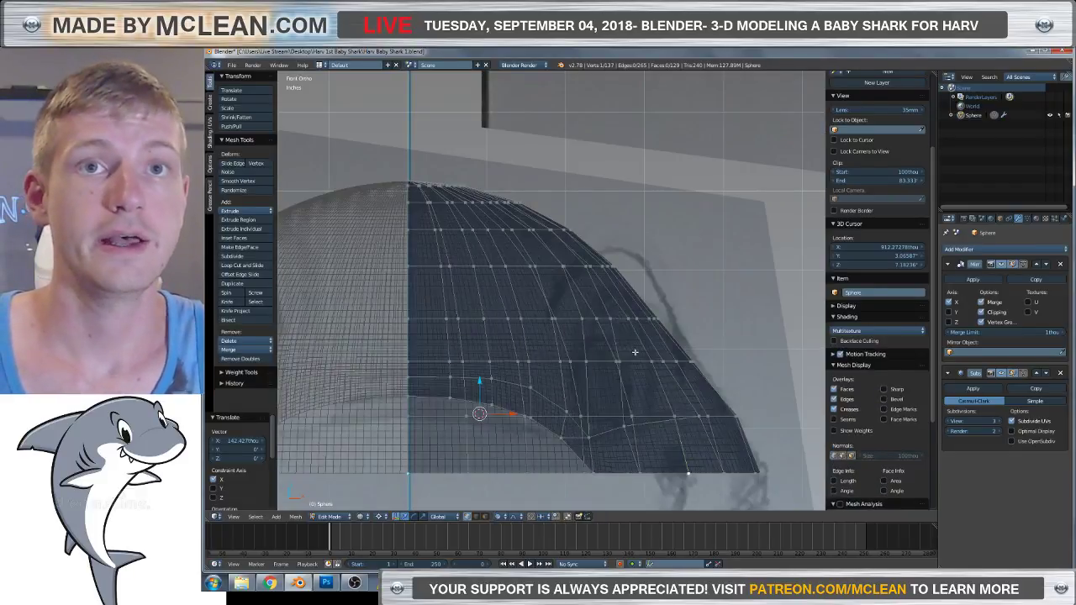
{"action": "scroll", "coordinate": [515, 364], "scroll_direction": "down", "scroll_amount": 2}
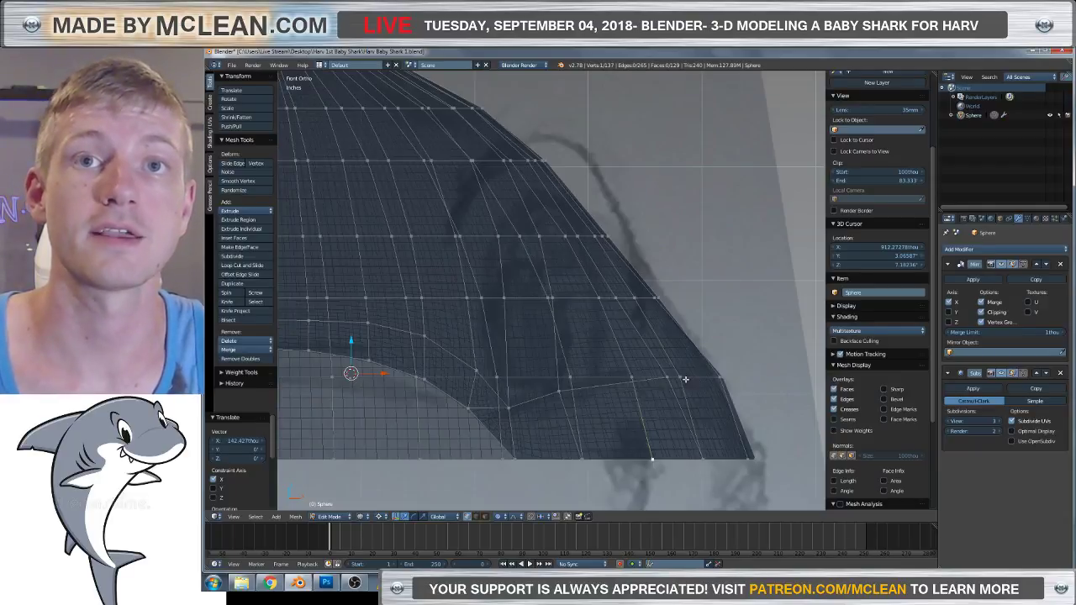
{"action": "key", "text": "alt+z"}
{"action": "key", "text": "alt+z"}
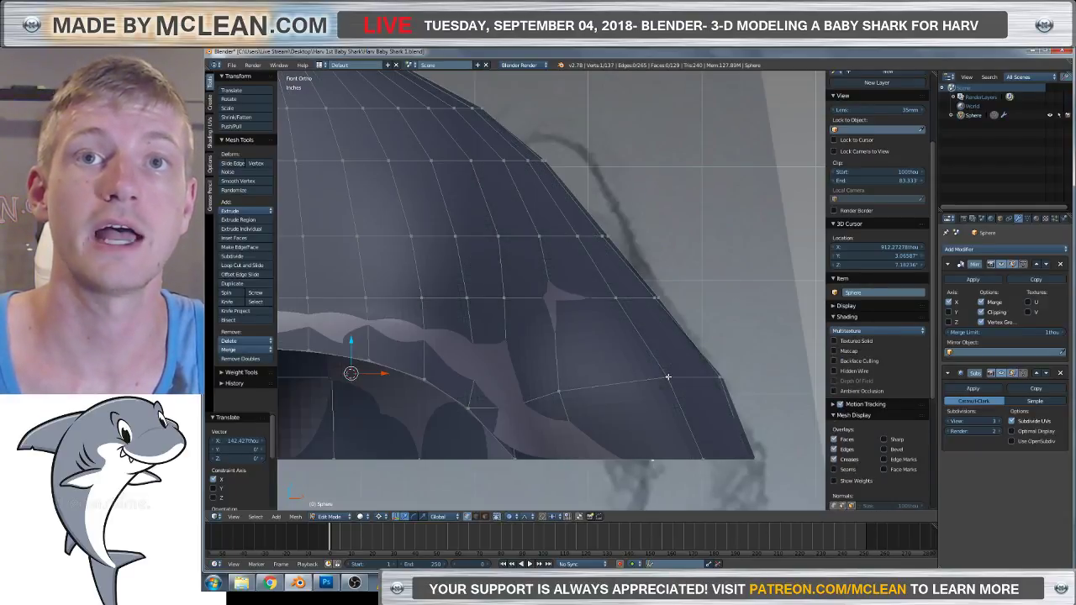
{"action": "key", "text": "alt+z"}
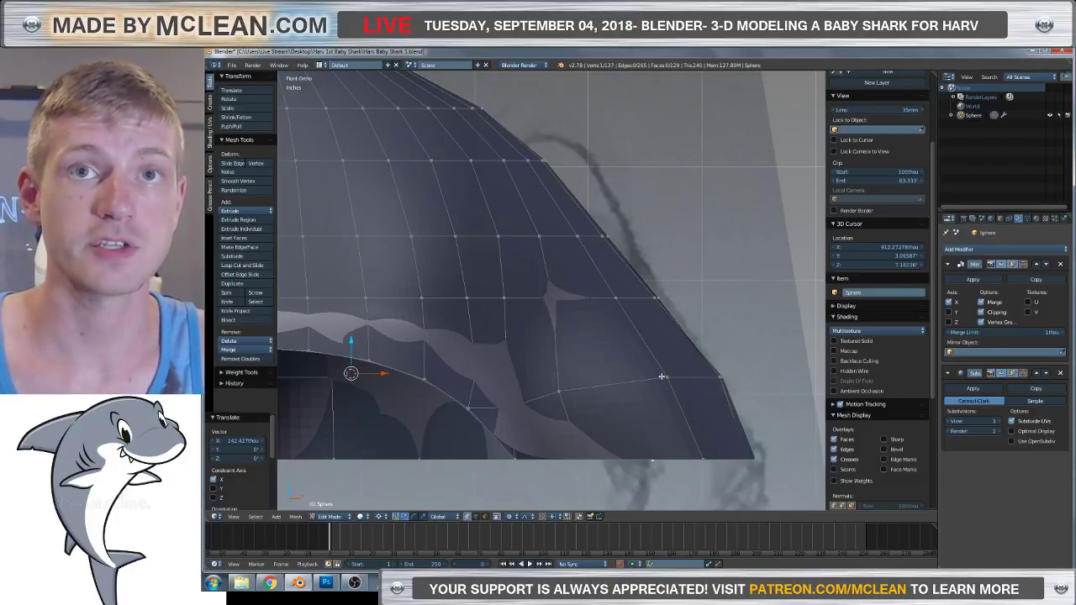
Knife-cut a three-point line from the lower edge up the side of the head.
{"action": "key", "text": "k"}
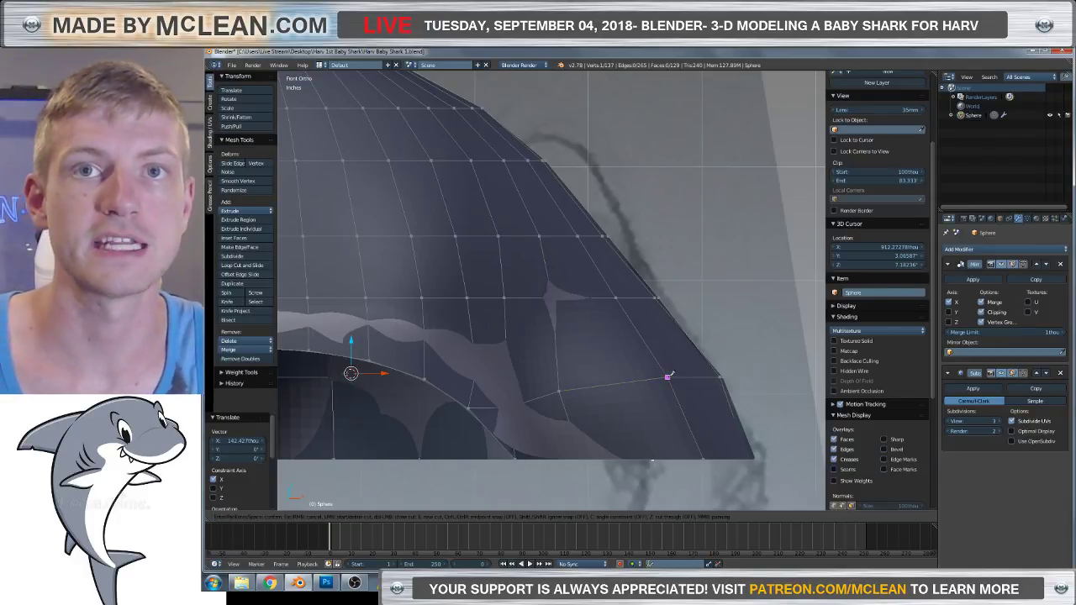
{"action": "left_click", "coordinate": [668, 375]}
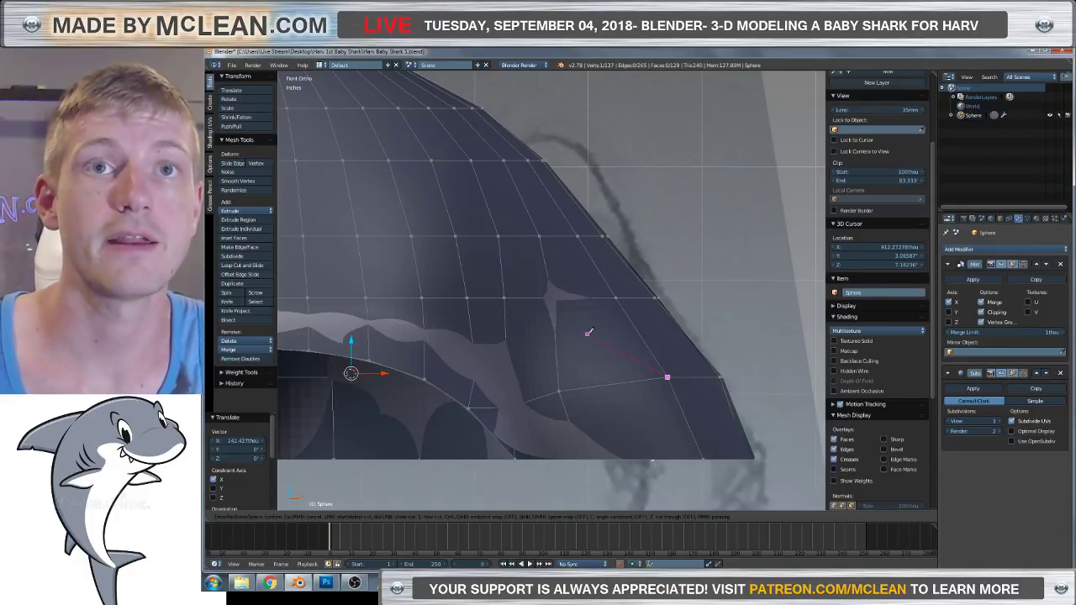
{"action": "left_click", "coordinate": [552, 297]}
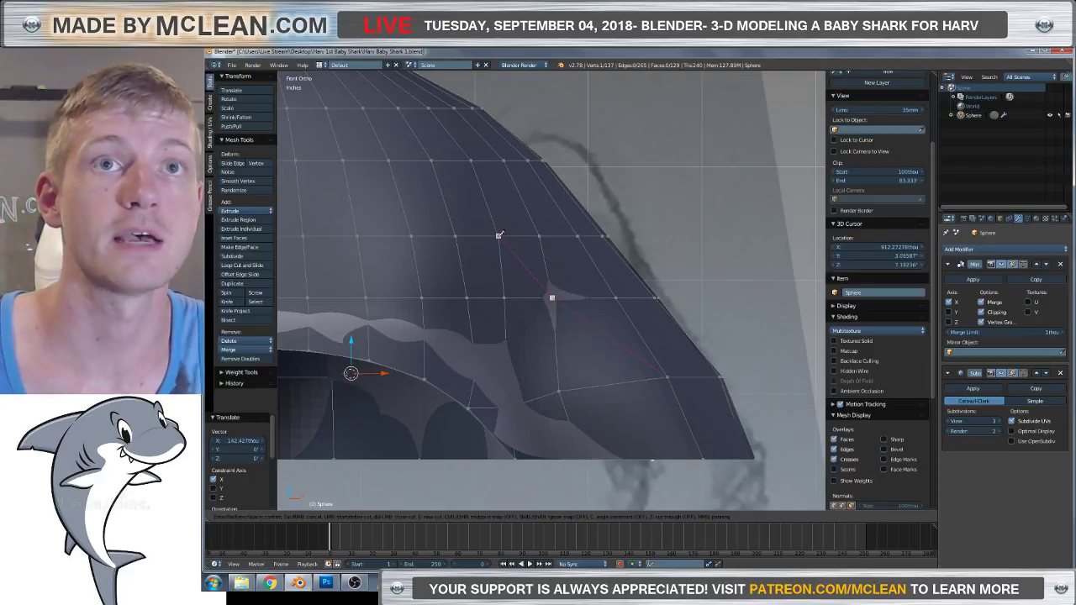
{"action": "left_click", "coordinate": [500, 235]}
{"action": "key", "text": "Return"}
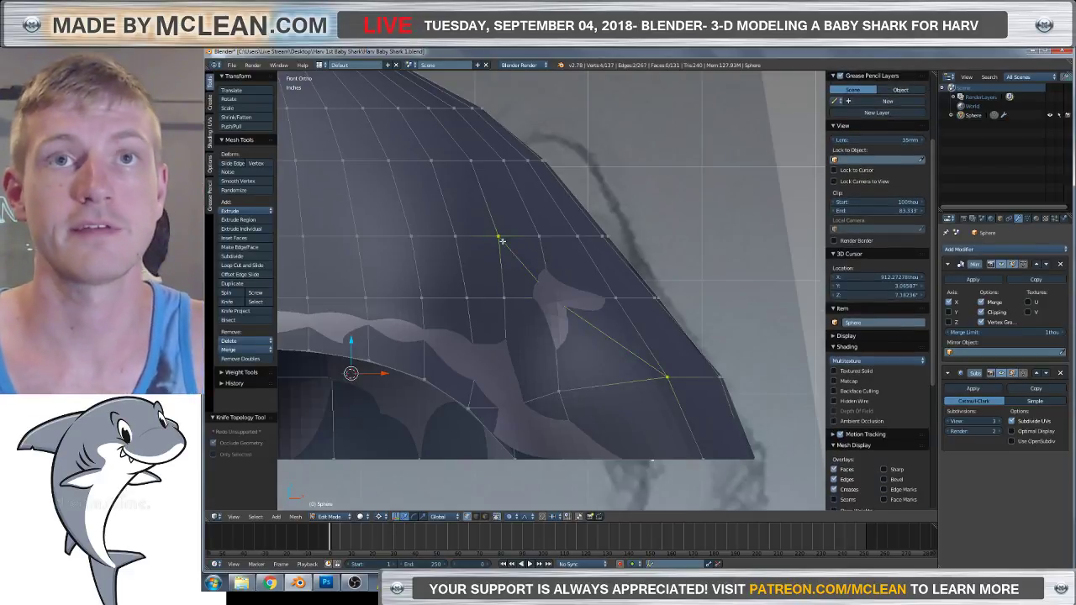
In face select mode, select the five eye-area faces including the triangle, then show wireframe.
{"action": "left_click", "coordinate": [485, 516]}
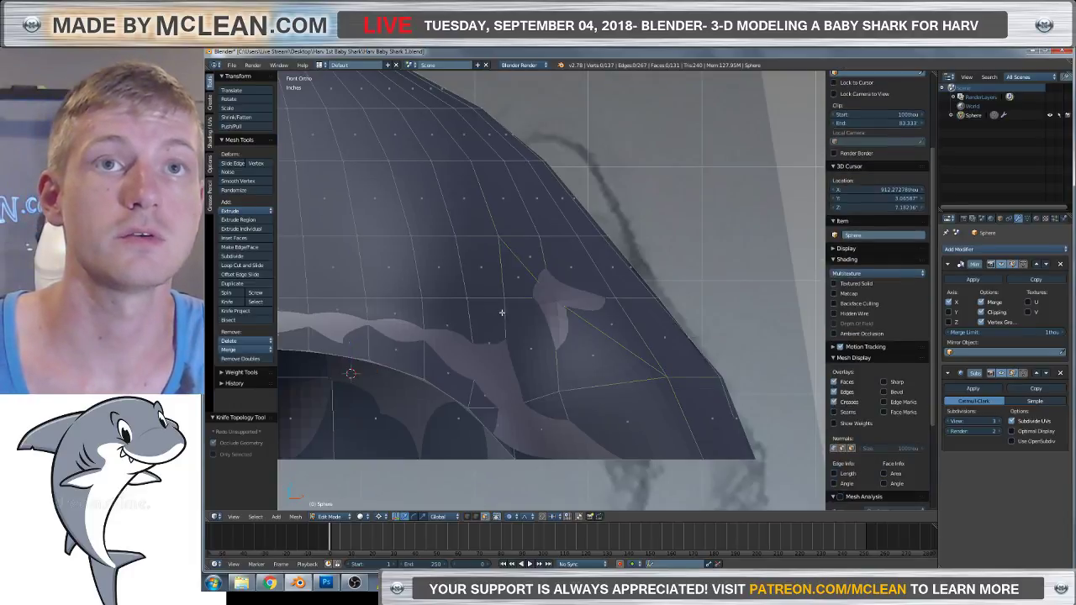
{"action": "right_click", "coordinate": [513, 278]}
{"action": "right_click", "coordinate": [518, 275], "text": "shift"}
{"action": "right_click", "coordinate": [489, 343], "text": "shift"}
{"action": "right_click", "coordinate": [530, 348], "text": "shift"}
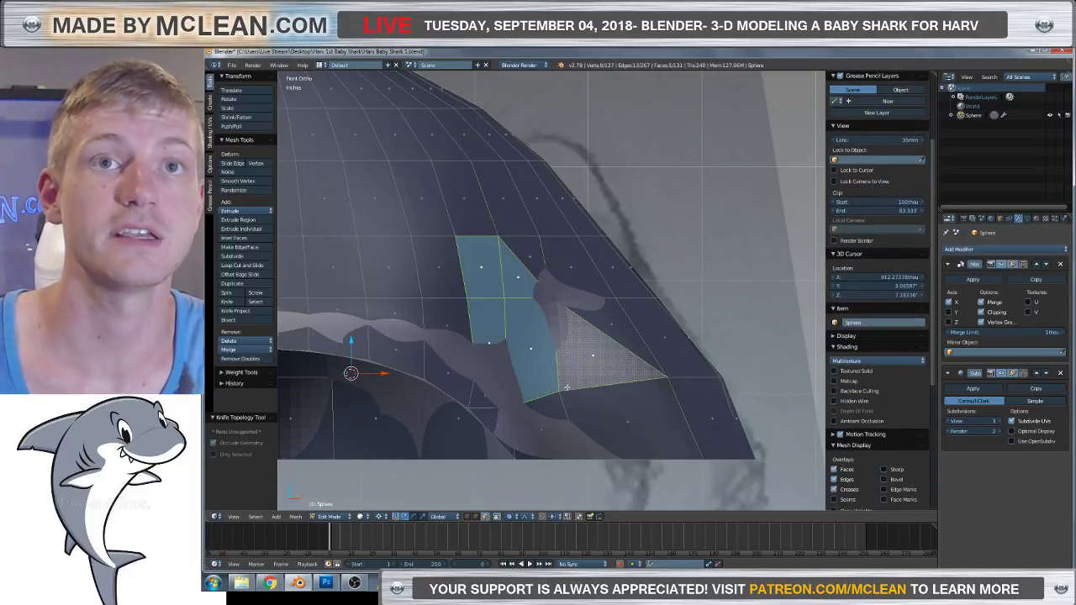
{"action": "right_click", "coordinate": [593, 355], "text": "shift"}
{"action": "key", "text": "z"}
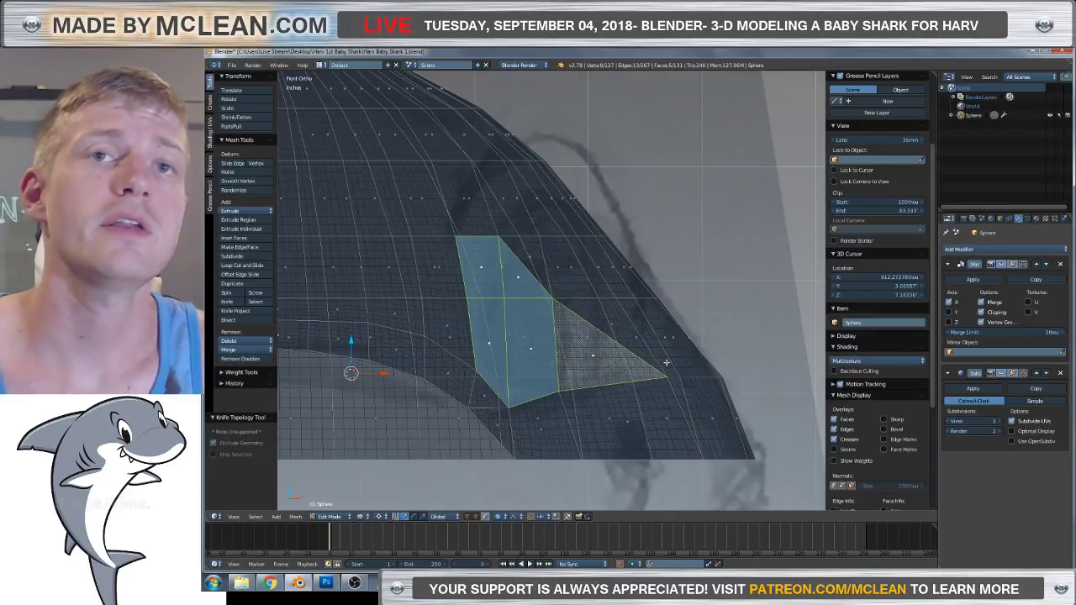
Frame the eye-area faces in solid view and extrude them outward.
{"action": "key", "text": "z"}
{"action": "middle_click_drag", "start_coordinate": [757, 389], "coordinate": [682, 360]}
{"action": "middle_click_drag", "start_coordinate": [533, 356], "coordinate": [491, 317]}
{"action": "key", "text": "KP_Decimal"}
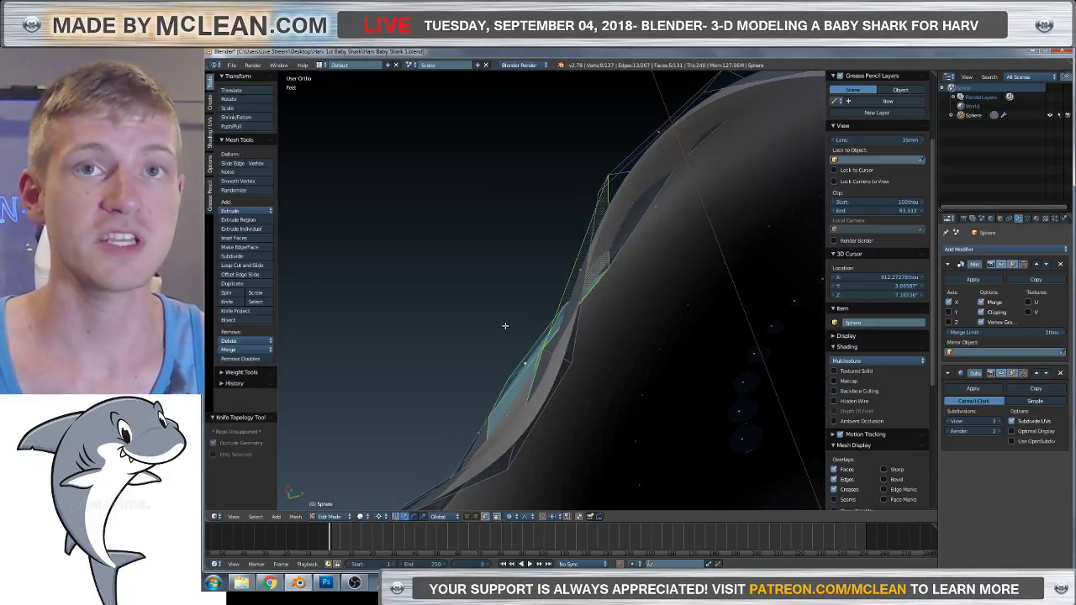
{"action": "key", "text": "e"}
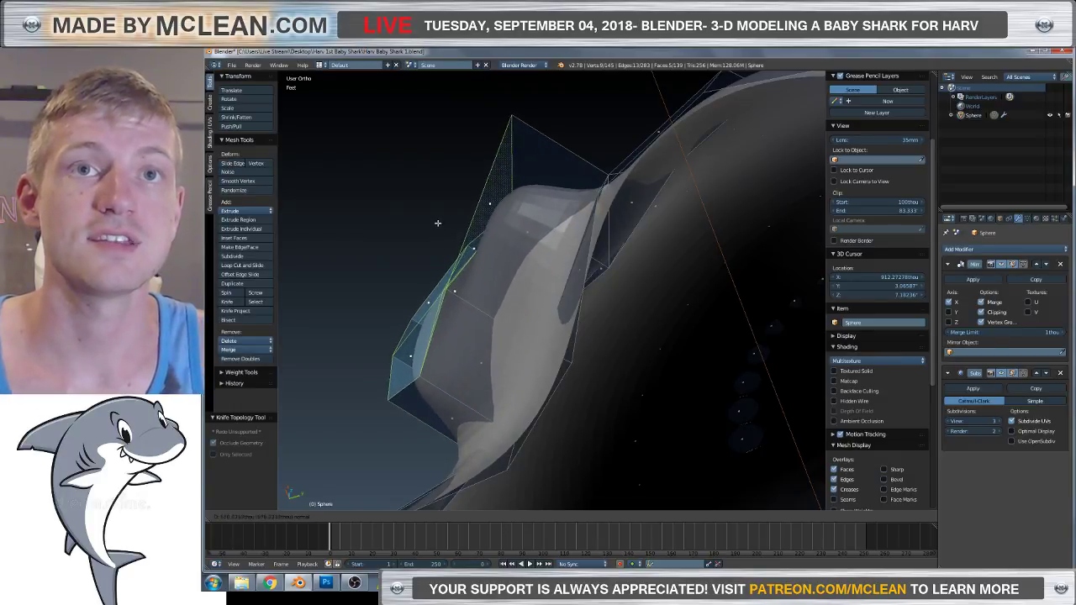
{"action": "left_click", "coordinate": [420, 173]}
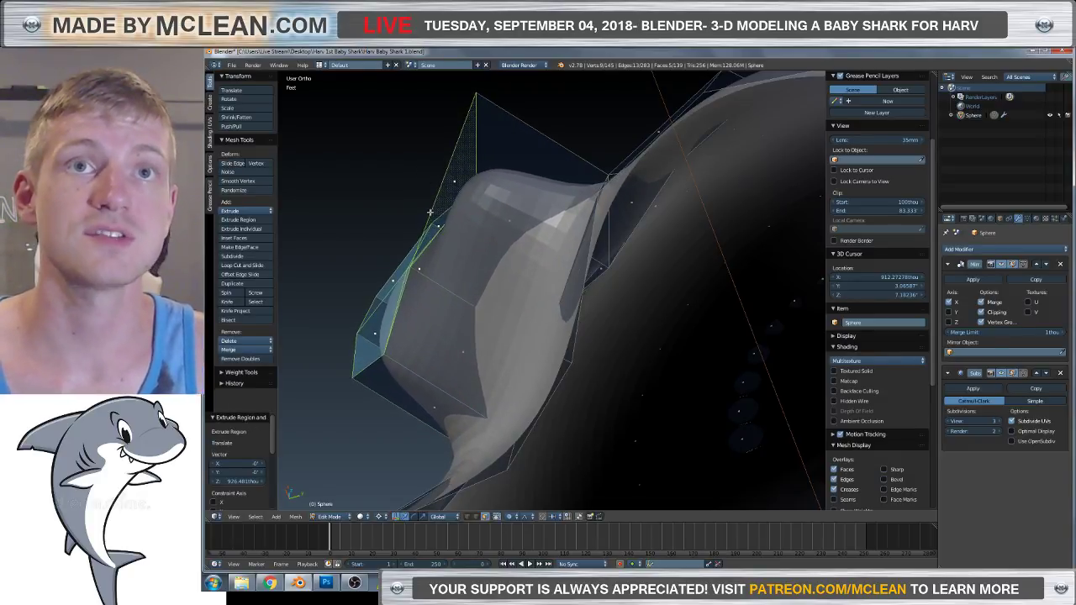
{"action": "middle_click_drag", "start_coordinate": [430, 212], "coordinate": [646, 354]}
{"action": "scroll", "coordinate": [548, 292], "scroll_direction": "down", "scroll_amount": 3}
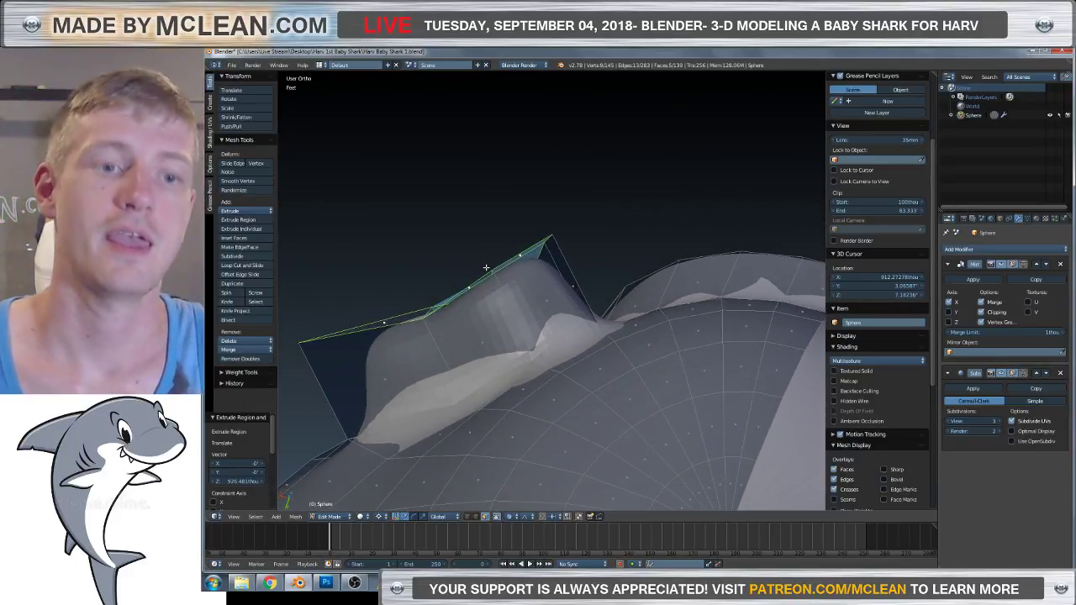
Reposition the outer edge loop and rotate it 11.493°.
{"action": "key", "text": "g"}
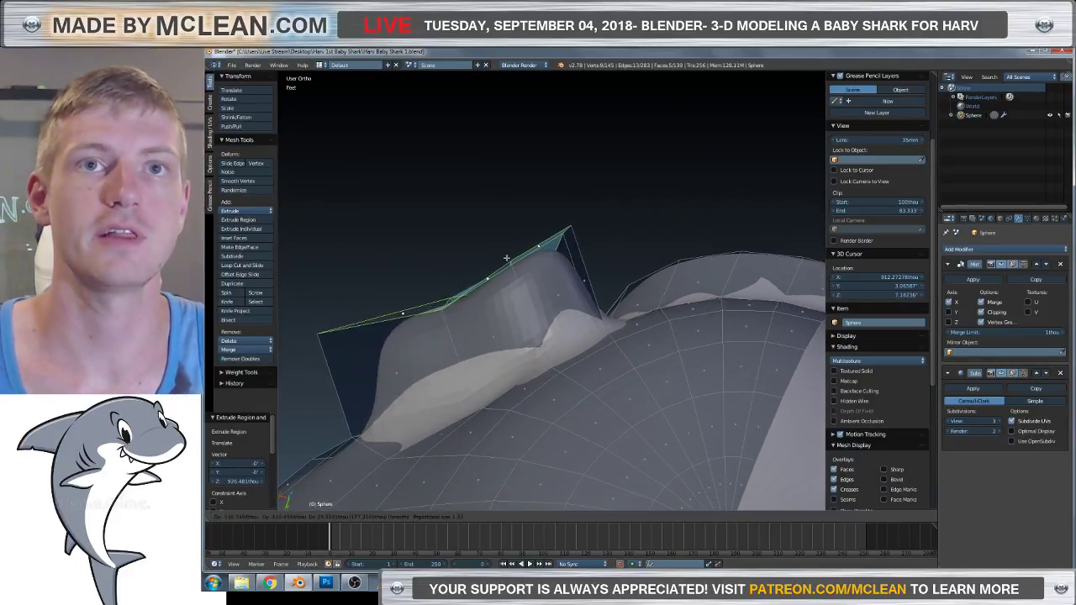
{"action": "left_click", "coordinate": [517, 250]}
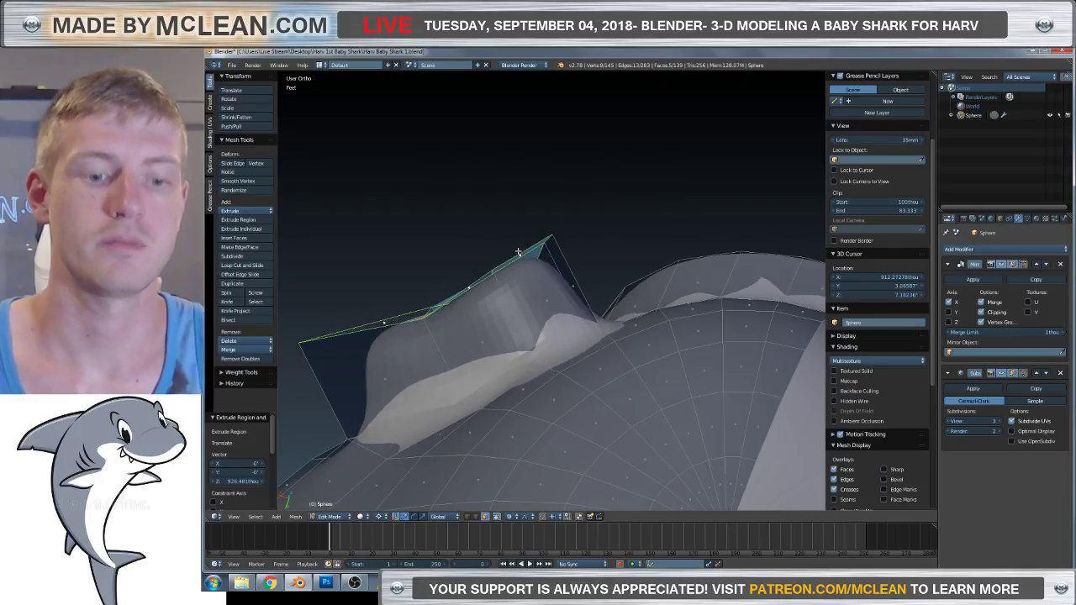
{"action": "key", "text": "g"}
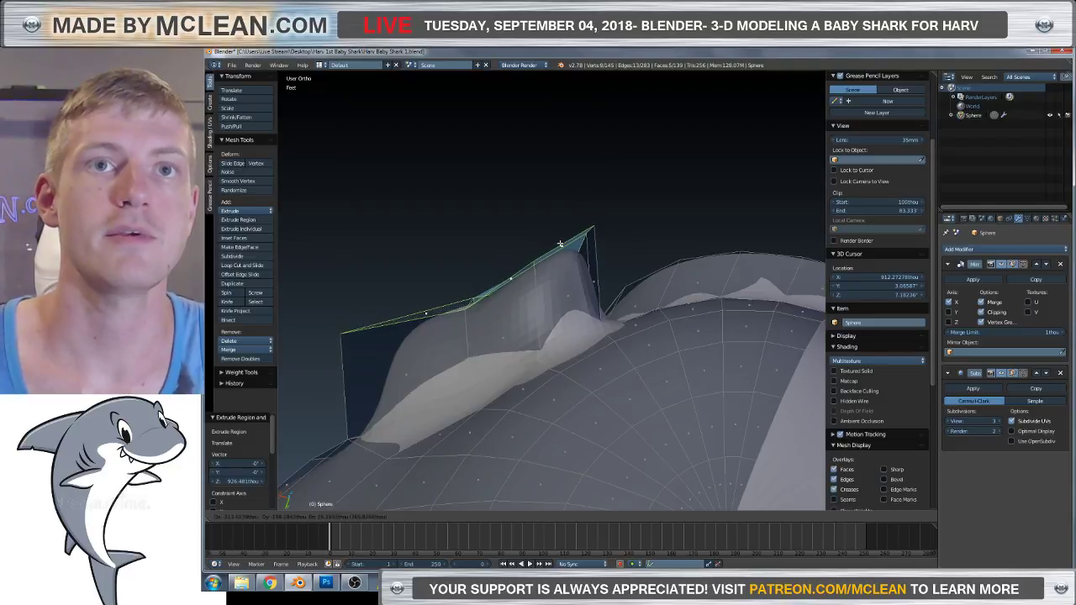
{"action": "left_click", "coordinate": [554, 255]}
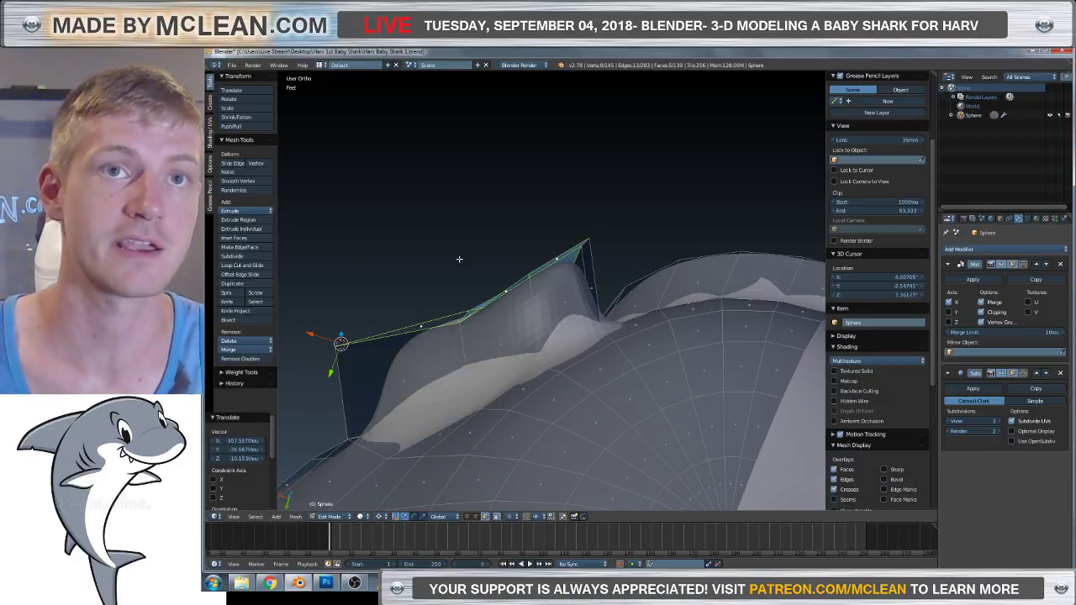
{"action": "key", "text": "g"}
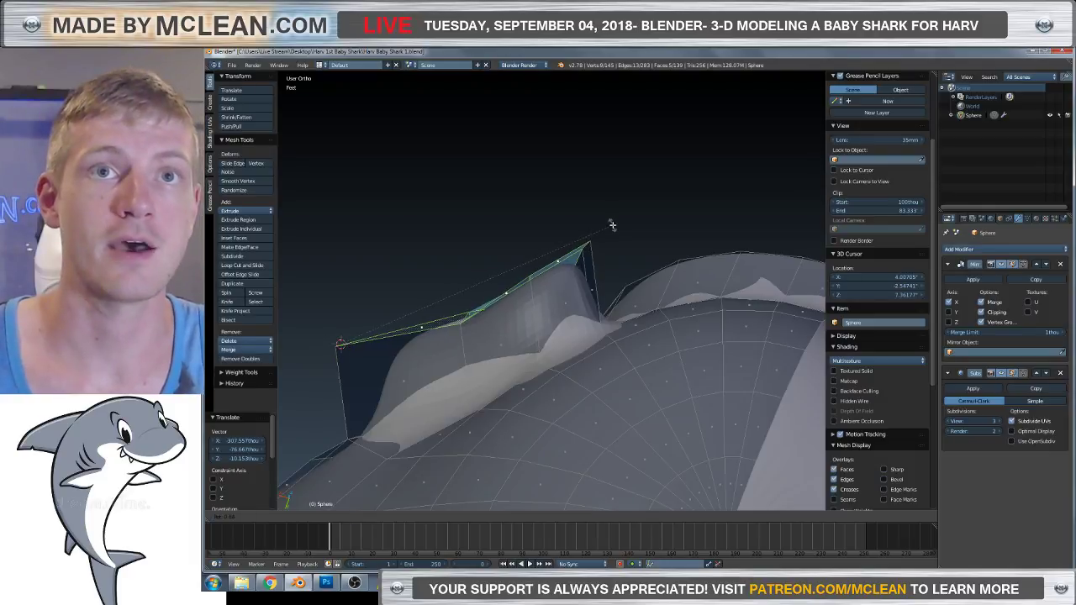
{"action": "key", "text": "r"}
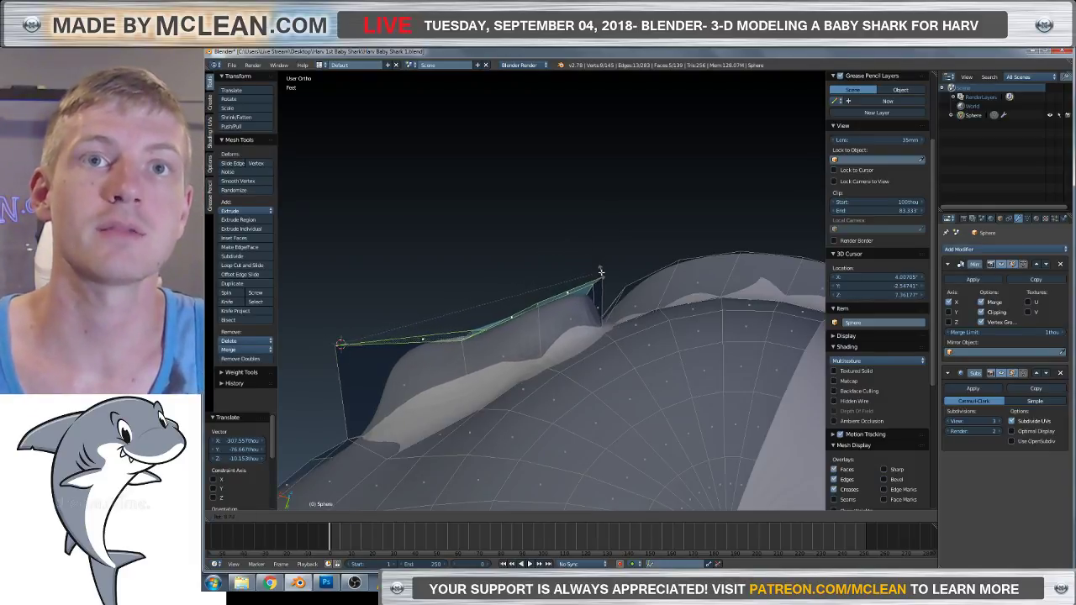
{"action": "left_click", "coordinate": [526, 267]}
{"action": "middle_click_drag", "start_coordinate": [525, 267], "coordinate": [872, 337]}
Shift the eye-area faces along Z, then Y, then Z again, ending at 132.524 along Z.
{"action": "key", "text": "g"}
{"action": "key", "text": "z"}
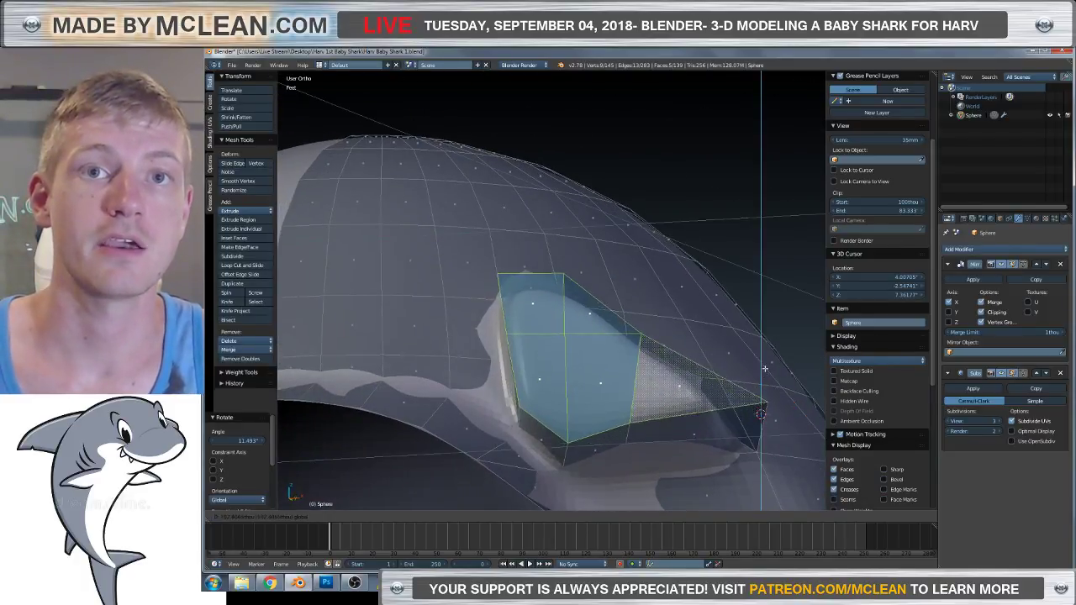
{"action": "left_click", "coordinate": [621, 329]}
{"action": "middle_click_drag", "start_coordinate": [621, 329], "coordinate": [560, 350]}
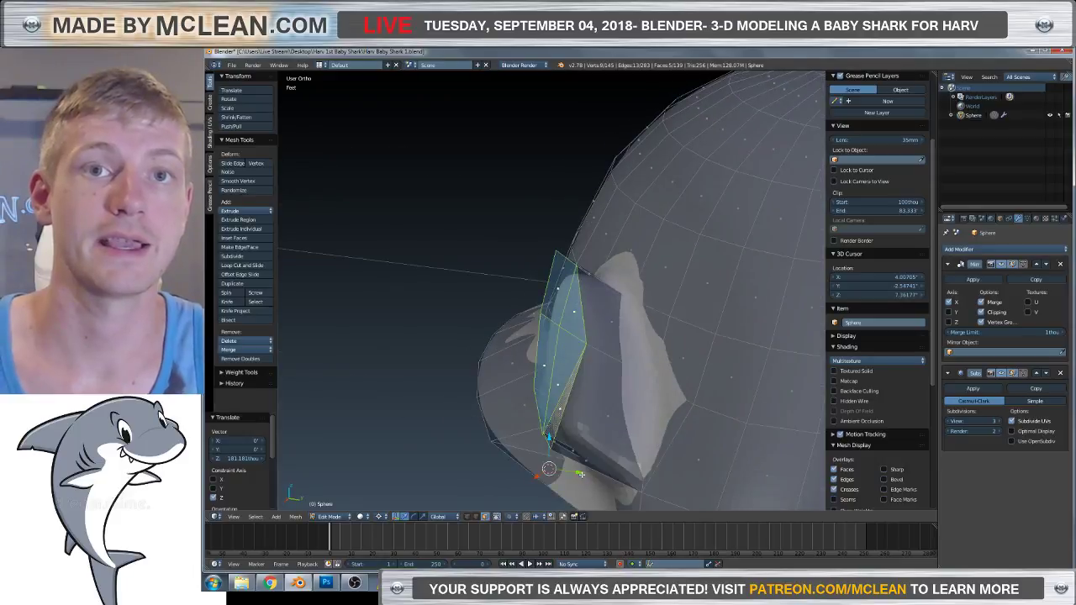
{"action": "key", "text": "g"}
{"action": "key", "text": "y"}
{"action": "left_click", "coordinate": [609, 471]}
{"action": "middle_click_drag", "start_coordinate": [609, 470], "coordinate": [799, 350]}
{"action": "key", "text": "g"}
{"action": "key", "text": "z"}
{"action": "left_click", "coordinate": [754, 371]}
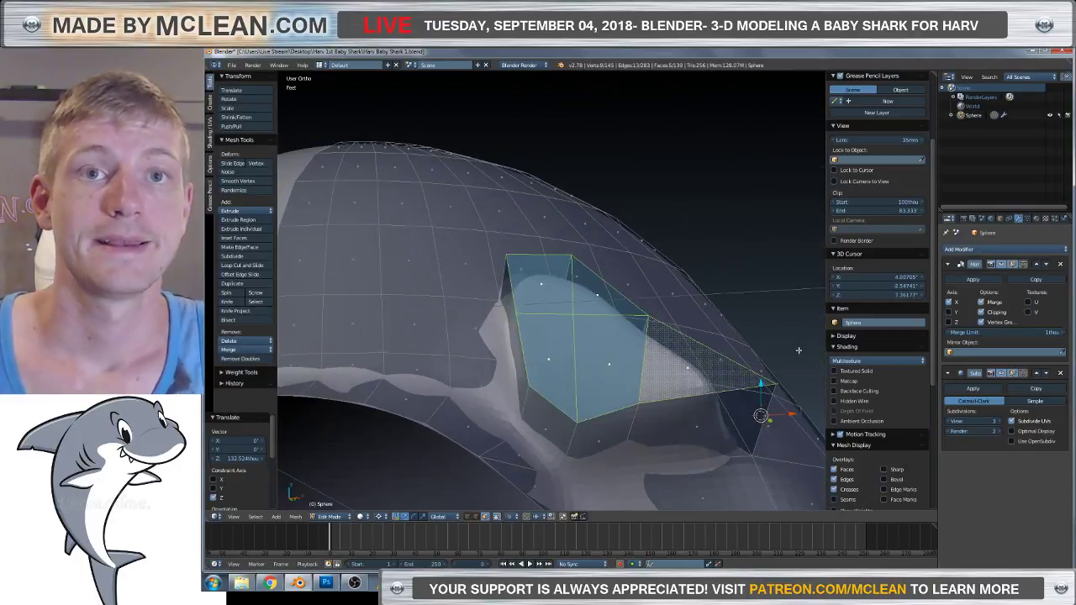
Deselect all the eye-socket faces and begin sliding the corner vertex along its edge.
{"action": "middle_click_drag", "start_coordinate": [697, 383], "coordinate": [715, 416]}
{"action": "middle_click_drag", "start_coordinate": [541, 333], "coordinate": [790, 379]}
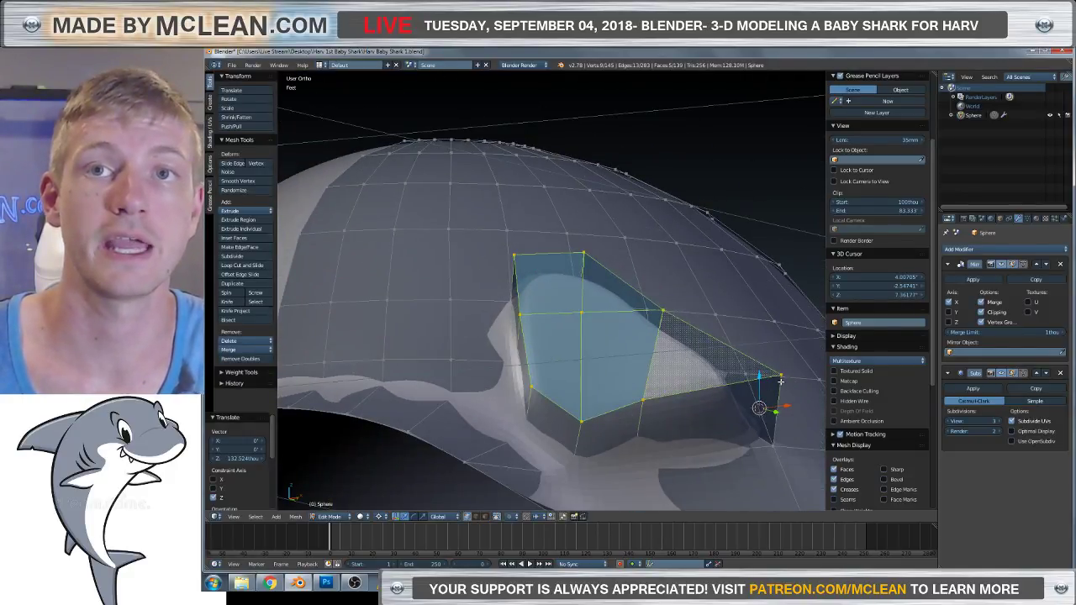
{"action": "key", "text": "a"}
{"action": "key", "text": "shift+v"}
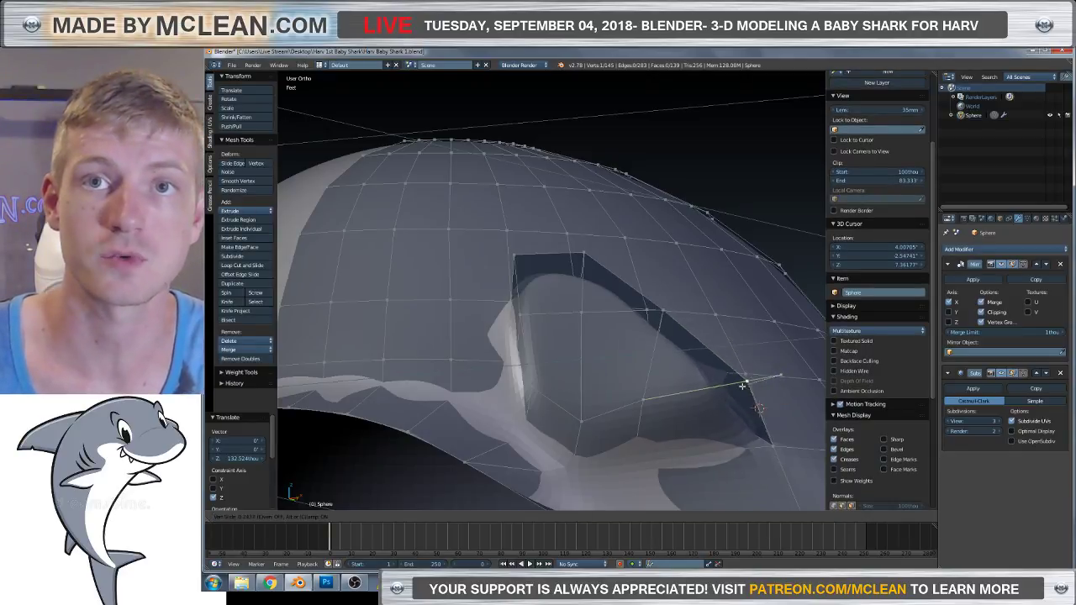
Slide the socket's corner vertex along its edge to factor 0.169.
{"action": "left_click", "coordinate": [733, 386]}
{"action": "key", "text": "shift+v"}
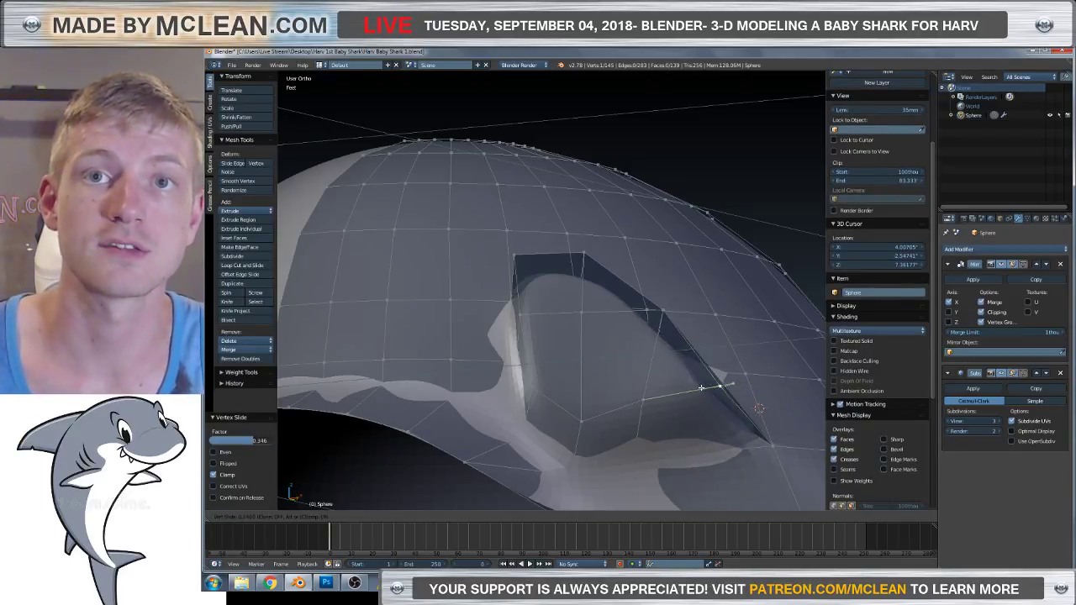
{"action": "left_click", "coordinate": [697, 382]}
{"action": "middle_click_drag", "start_coordinate": [698, 382], "coordinate": [618, 360]}
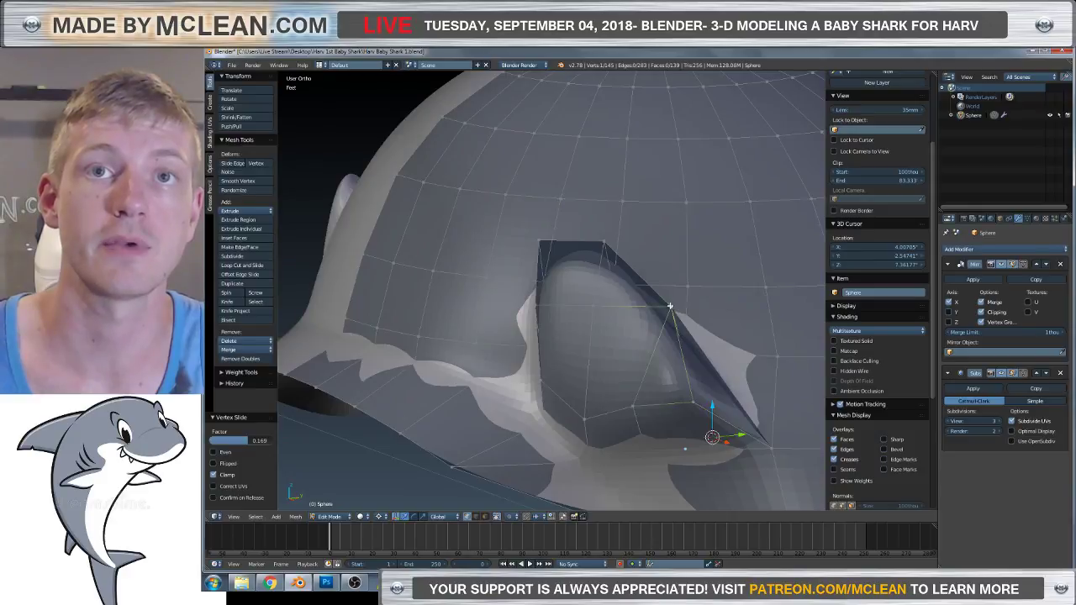
Place the 3D cursor on the socket rim and inspect it from the side.
{"action": "left_click", "coordinate": [663, 320]}
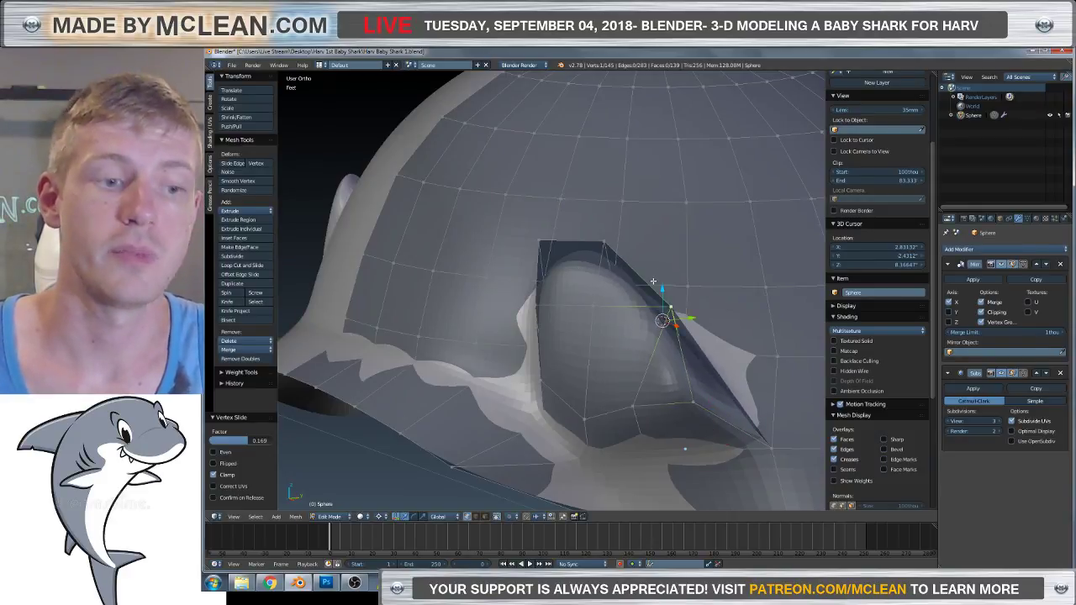
{"action": "middle_click_drag", "start_coordinate": [653, 282], "coordinate": [582, 318]}
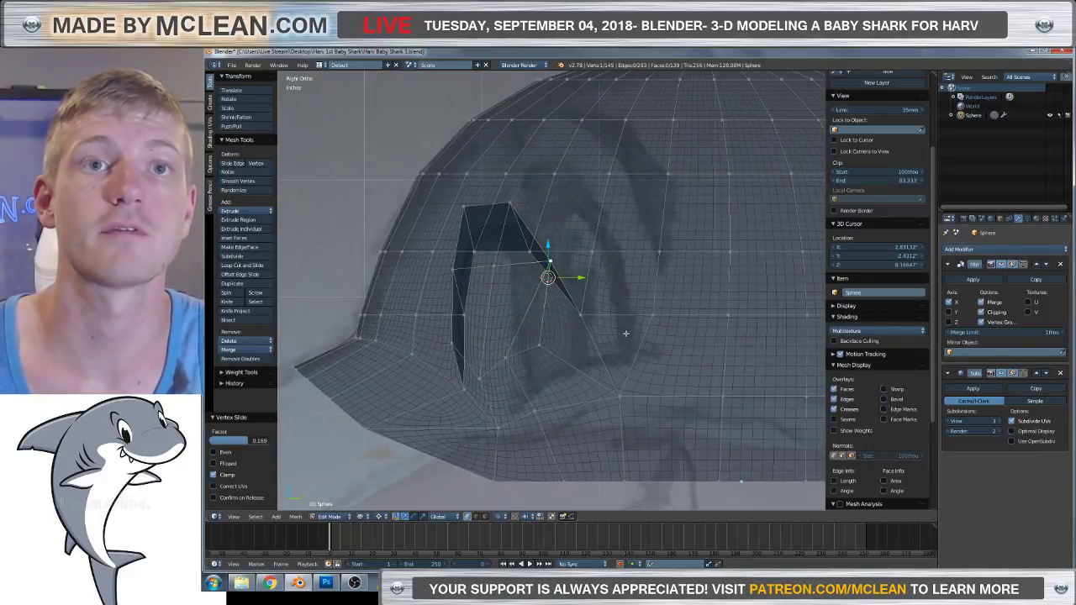
{"action": "scroll", "coordinate": [664, 340], "scroll_direction": "down", "scroll_amount": 2}
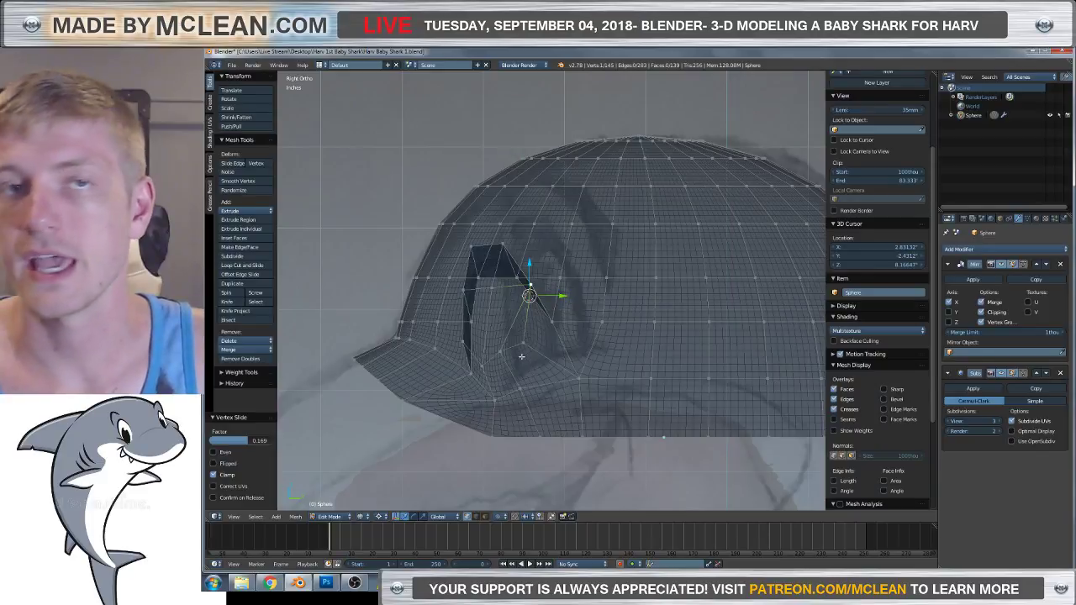
{"action": "scroll", "coordinate": [521, 357], "scroll_direction": "up", "scroll_amount": 2}
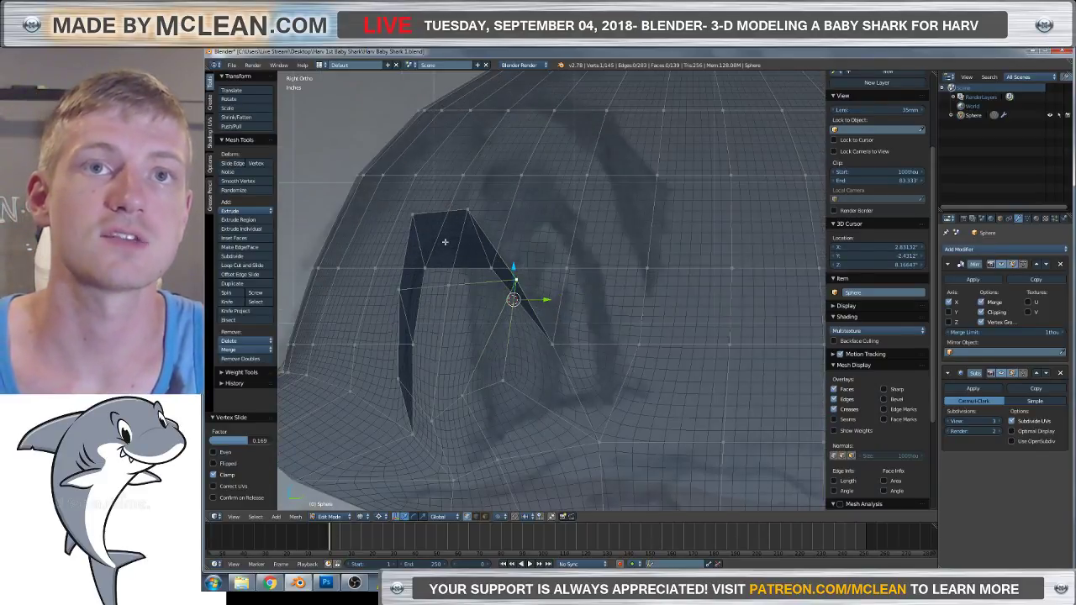
{"action": "scroll", "coordinate": [447, 243], "scroll_direction": "down", "scroll_amount": 3}
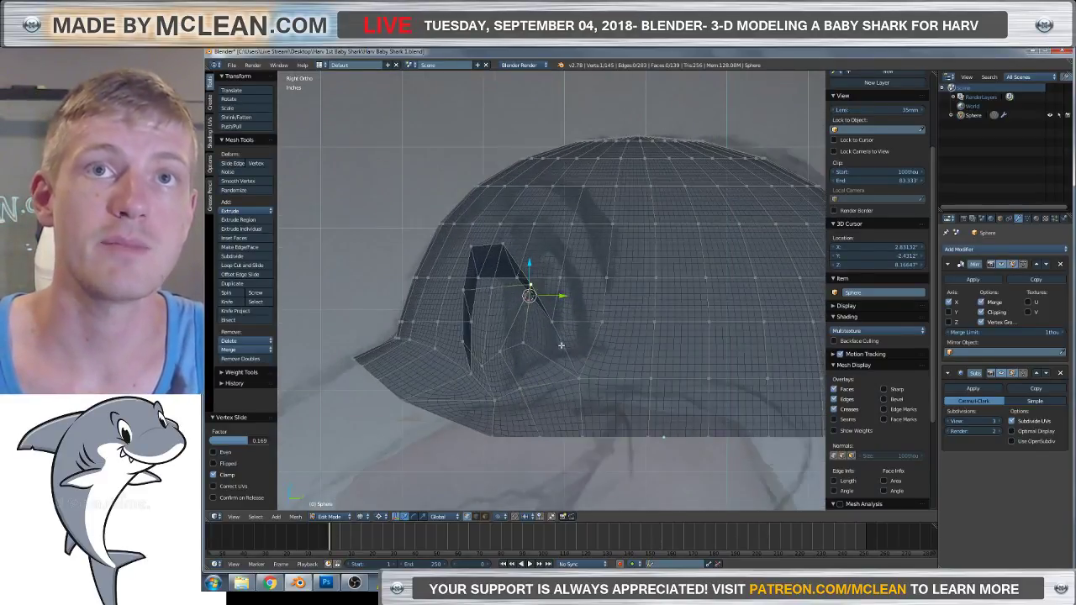
{"action": "scroll", "coordinate": [560, 344], "scroll_direction": "up", "scroll_amount": 2}
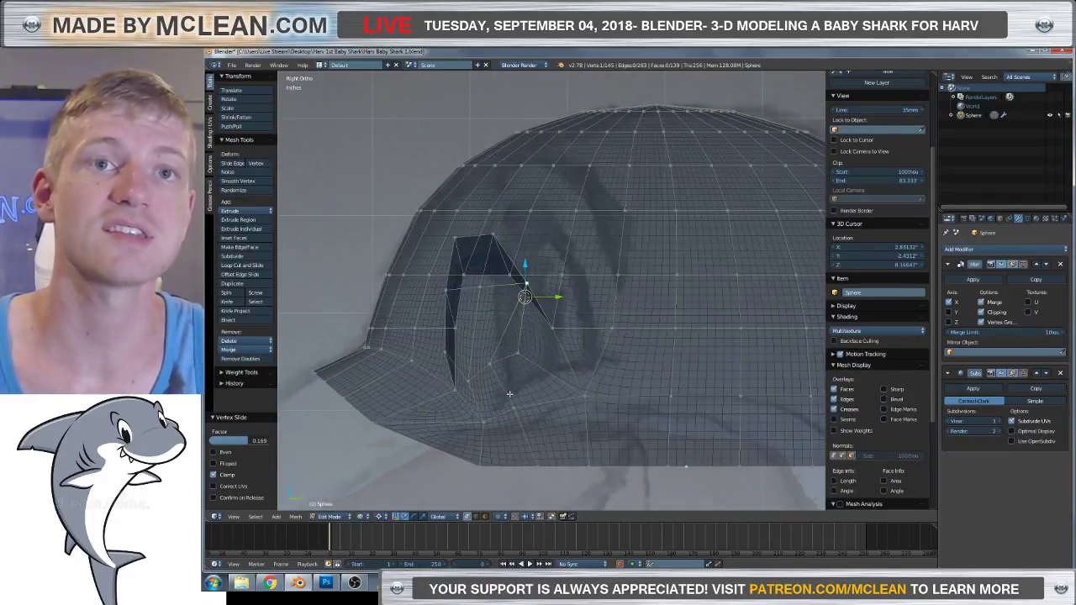
{"action": "scroll", "coordinate": [493, 409], "scroll_direction": "down", "scroll_amount": 2}
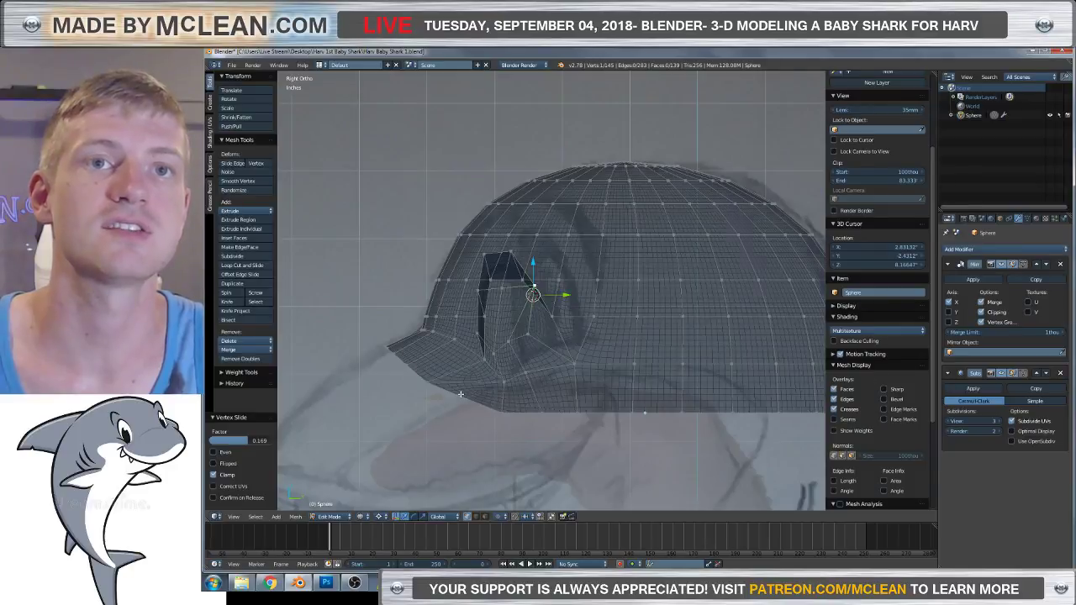
{"action": "middle_click_drag", "start_coordinate": [461, 393], "coordinate": [598, 414]}
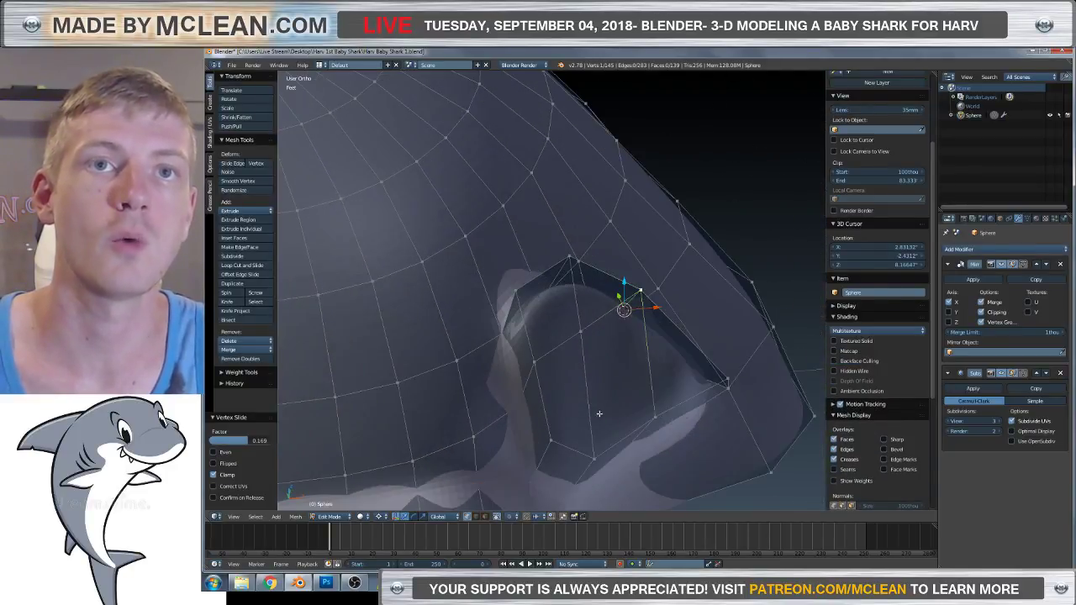
In wireframe, select the vertices around the eye socket and check them in side view.
{"action": "key", "text": "z"}
{"action": "mouse_move", "coordinate": [508, 360]}
{"action": "middle_mouse_down"}
{"action": "mouse_move", "coordinate": [579, 455]}
{"action": "mouse_move", "coordinate": [550, 425]}
{"action": "mouse_move", "coordinate": [497, 315]}
{"action": "mouse_move", "coordinate": [540, 281]}
{"action": "mouse_move", "coordinate": [607, 263]}
{"action": "middle_mouse_up"}
{"action": "right_click", "coordinate": [591, 245], "text": "shift"}
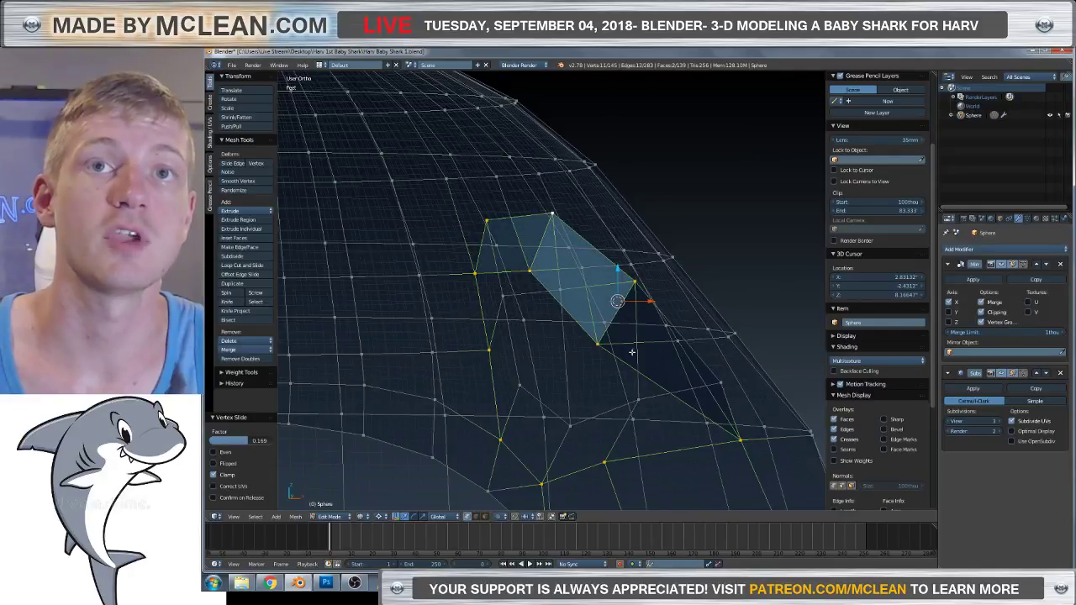
{"action": "middle_click_drag", "start_coordinate": [632, 351], "coordinate": [614, 433]}
{"action": "right_click", "coordinate": [611, 444], "text": "ctrl"}
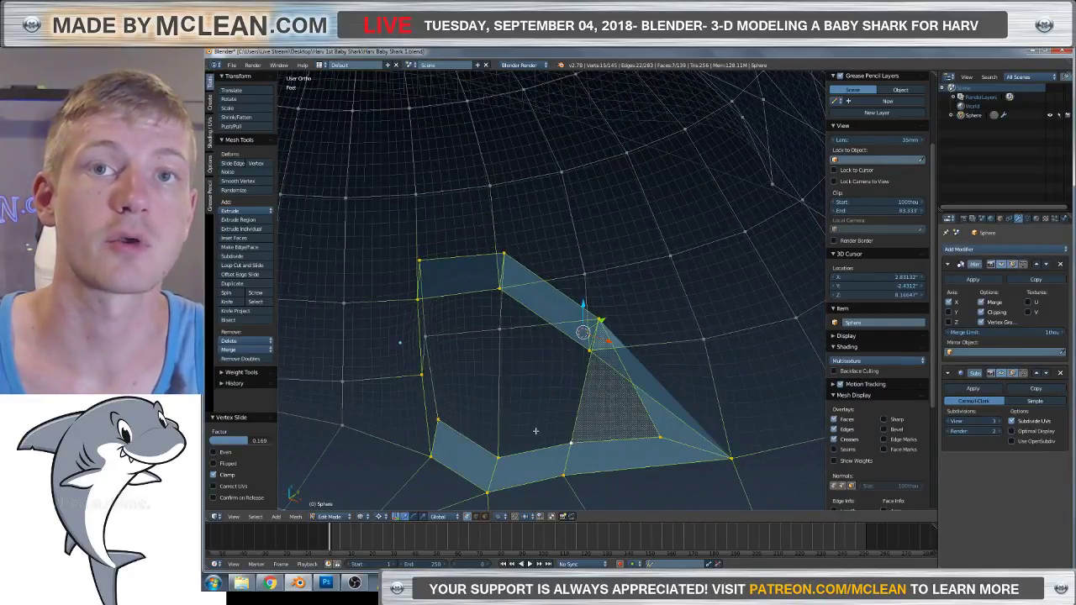
{"action": "middle_click_drag", "start_coordinate": [443, 340], "coordinate": [501, 353]}
{"action": "right_click", "coordinate": [539, 350], "text": "ctrl"}
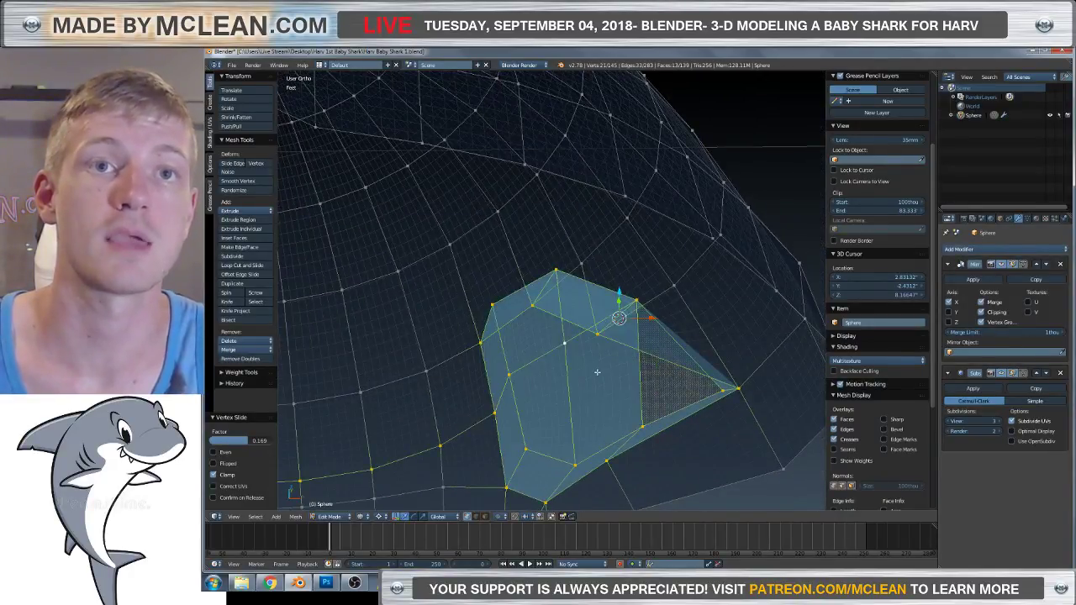
{"action": "scroll", "coordinate": [597, 371], "scroll_direction": "down", "scroll_amount": 3}
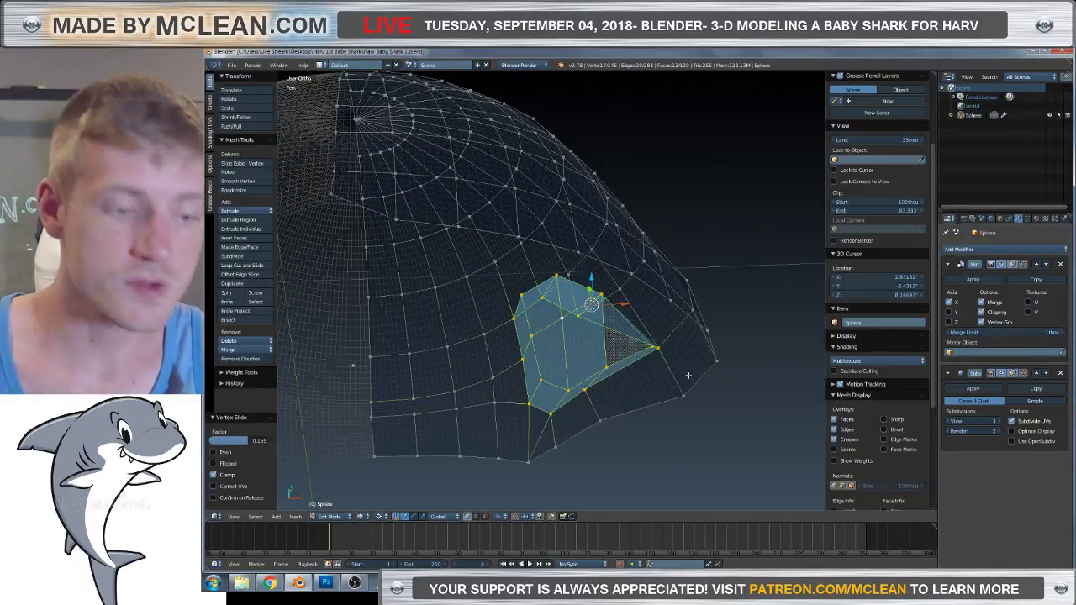
{"action": "key", "text": "KP_3"}
{"action": "scroll", "coordinate": [594, 372], "scroll_direction": "up", "scroll_amount": 3}
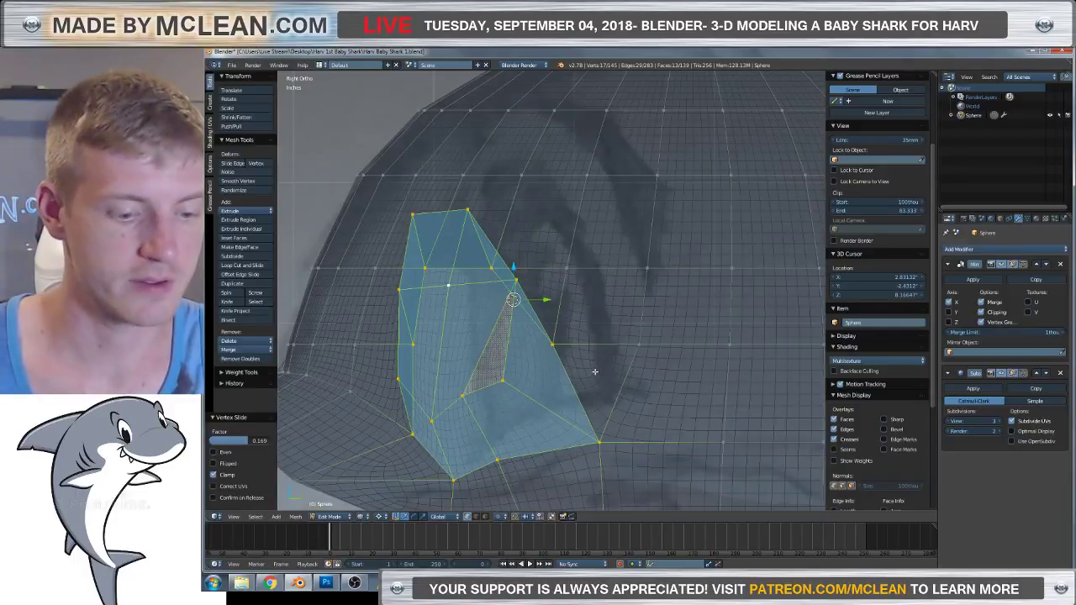
{"action": "scroll", "coordinate": [580, 378], "scroll_direction": "down", "scroll_amount": 3}
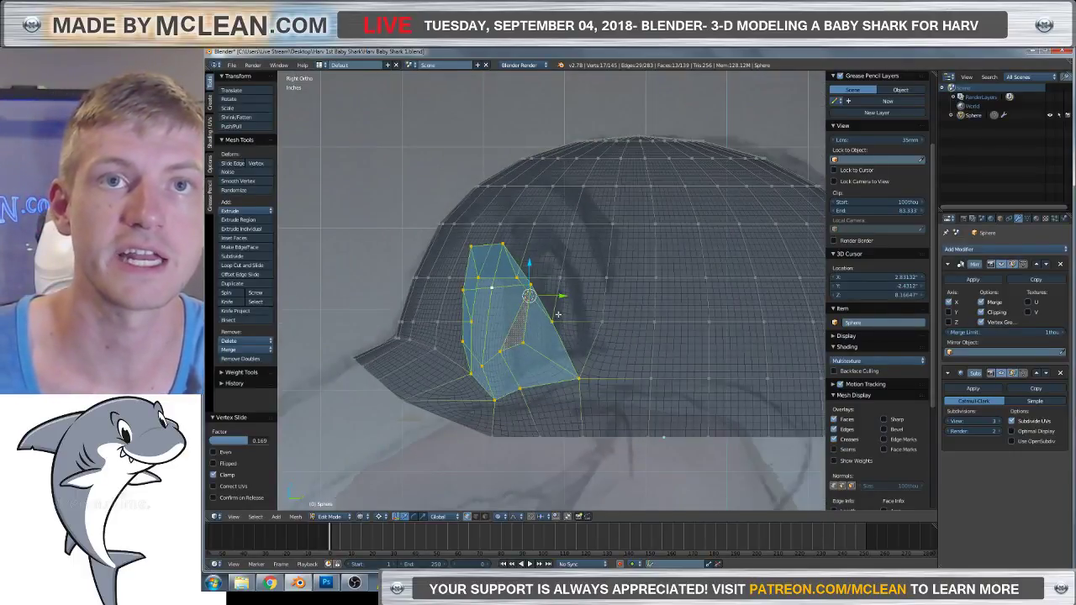
Try a smooth-falloff move of the socket faces, compare front and side sketches, then undo it.
{"action": "key", "text": "g"}
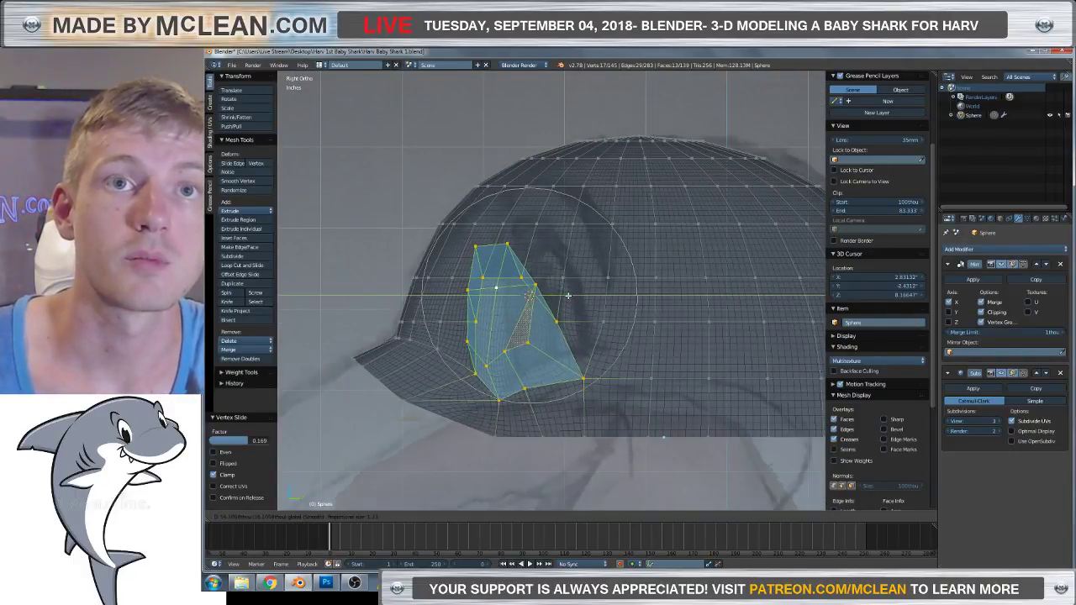
{"action": "scroll", "coordinate": [583, 293], "scroll_direction": "up", "scroll_amount": 1}
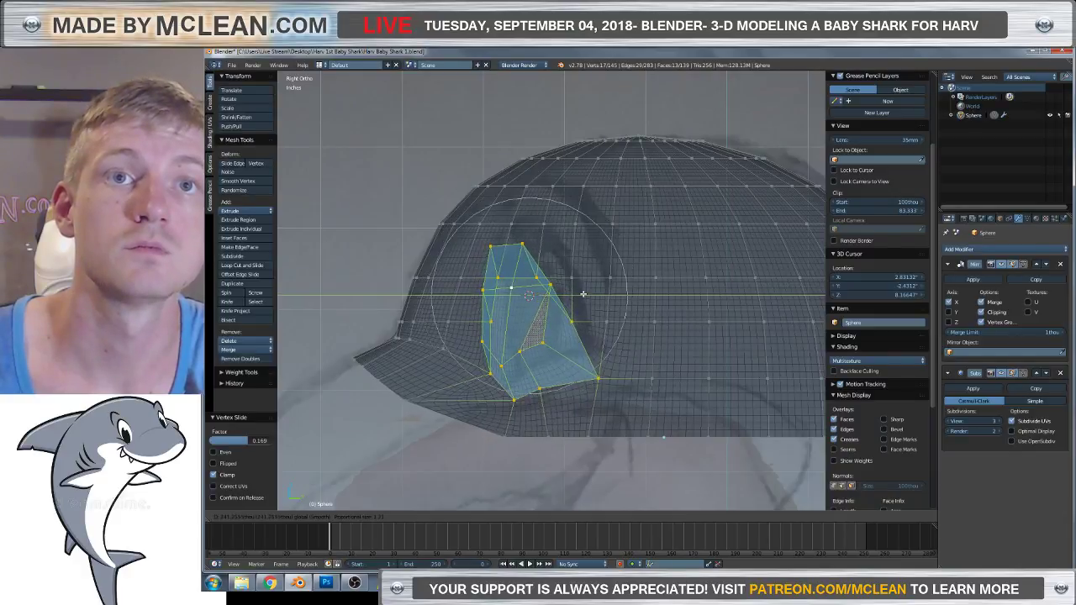
{"action": "scroll", "coordinate": [585, 293], "scroll_direction": "down", "scroll_amount": 2}
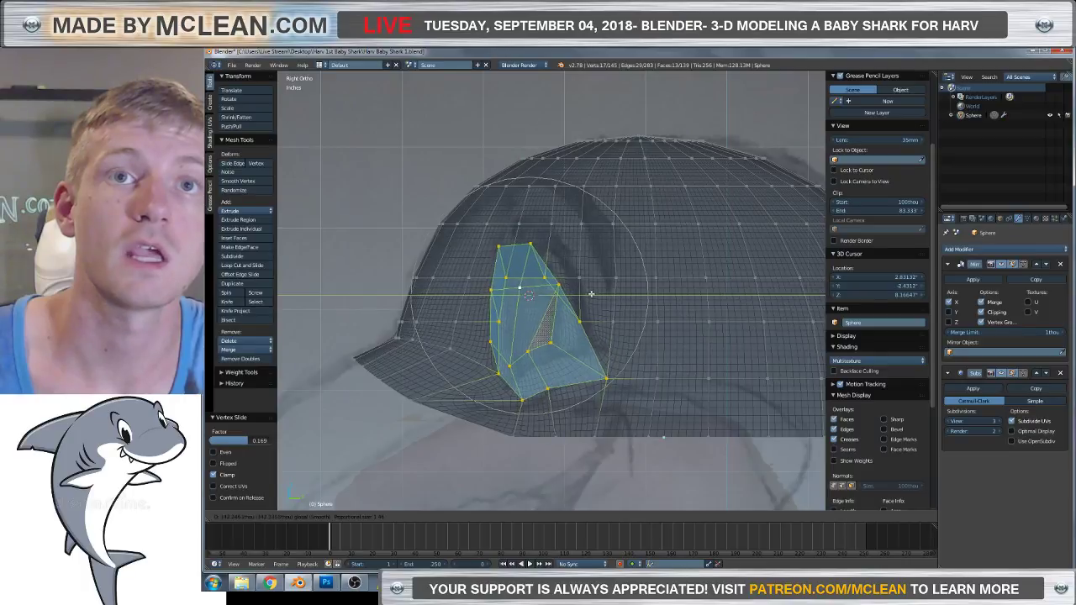
{"action": "scroll", "coordinate": [592, 294], "scroll_direction": "down", "scroll_amount": 1}
{"action": "scroll", "coordinate": [592, 293], "scroll_direction": "down", "scroll_amount": 1}
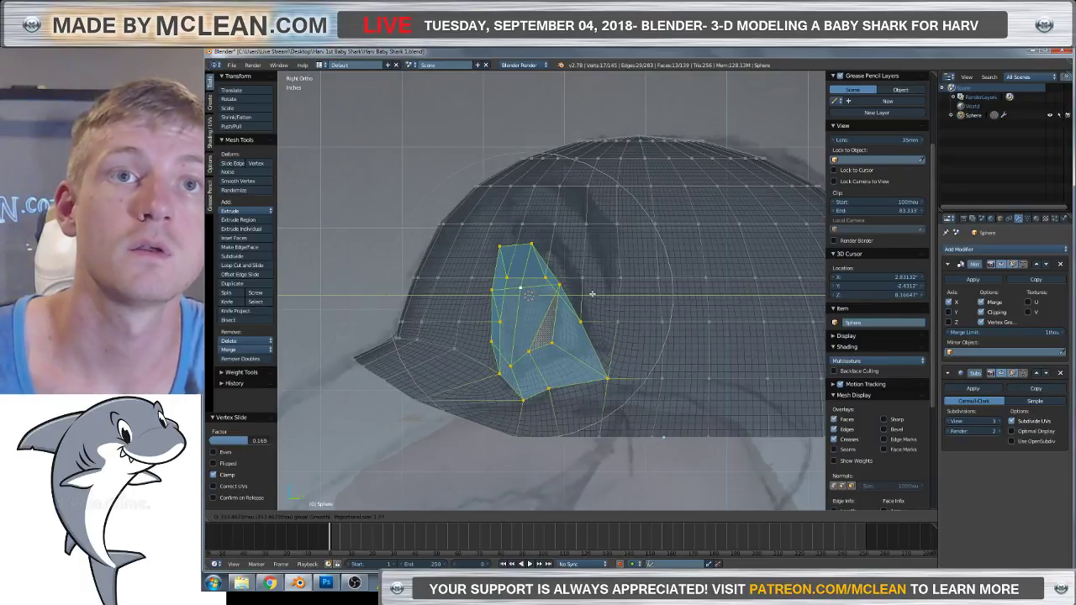
{"action": "scroll", "coordinate": [592, 294], "scroll_direction": "down", "scroll_amount": 1}
{"action": "scroll", "coordinate": [592, 294], "scroll_direction": "down", "scroll_amount": 1}
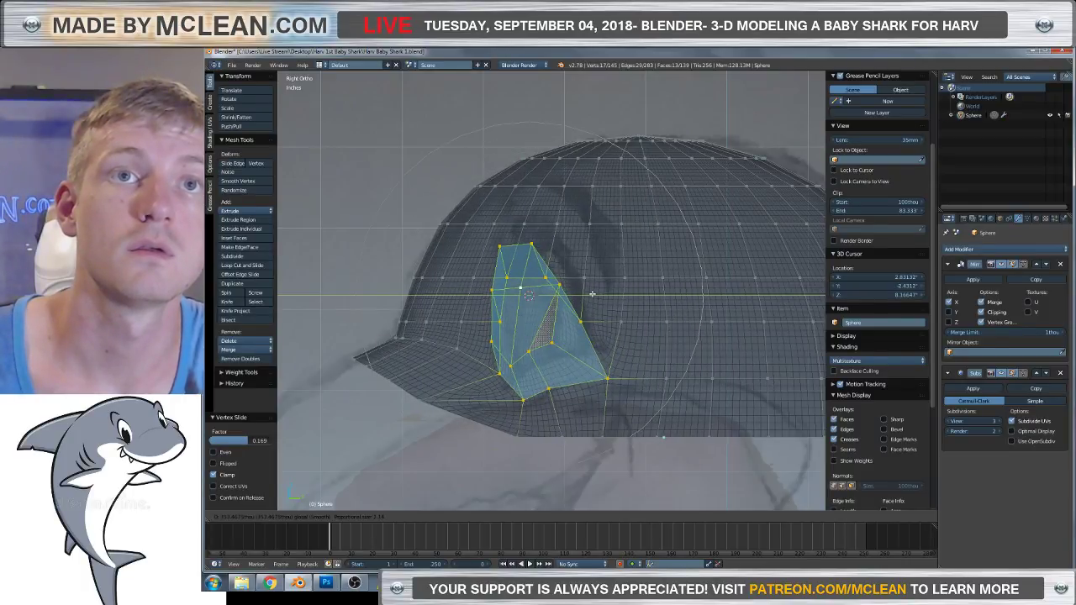
{"action": "scroll", "coordinate": [592, 293], "scroll_direction": "down", "scroll_amount": 2}
{"action": "left_click", "coordinate": [592, 293]}
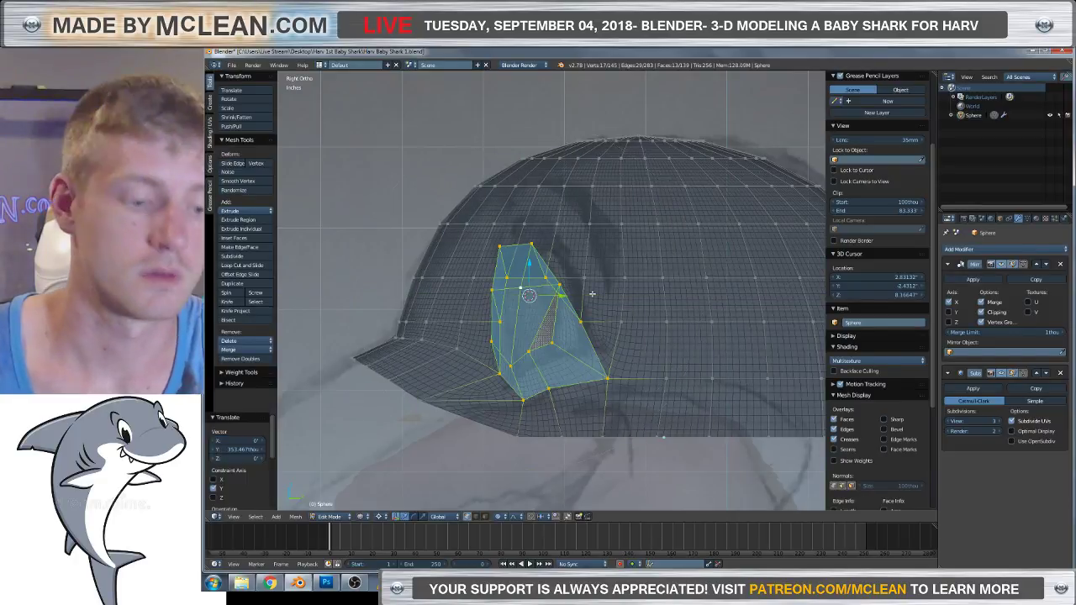
{"action": "middle_click_drag", "start_coordinate": [592, 293], "coordinate": [506, 325]}
{"action": "key", "text": "KP_1"}
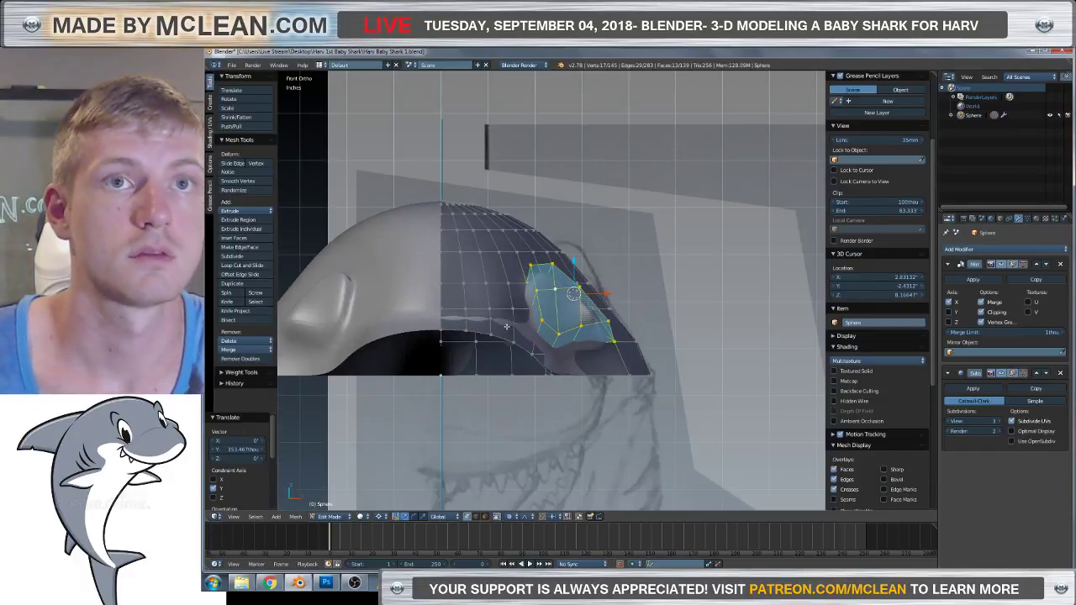
{"action": "scroll", "coordinate": [518, 335], "scroll_direction": "up", "scroll_amount": 1}
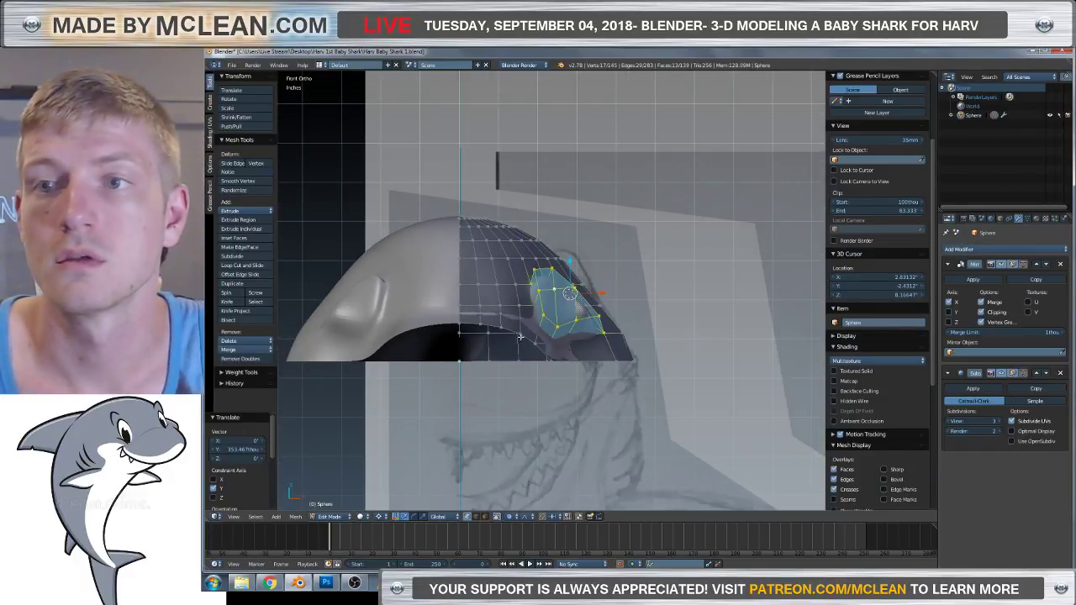
{"action": "scroll", "coordinate": [558, 337], "scroll_direction": "up", "scroll_amount": 1}
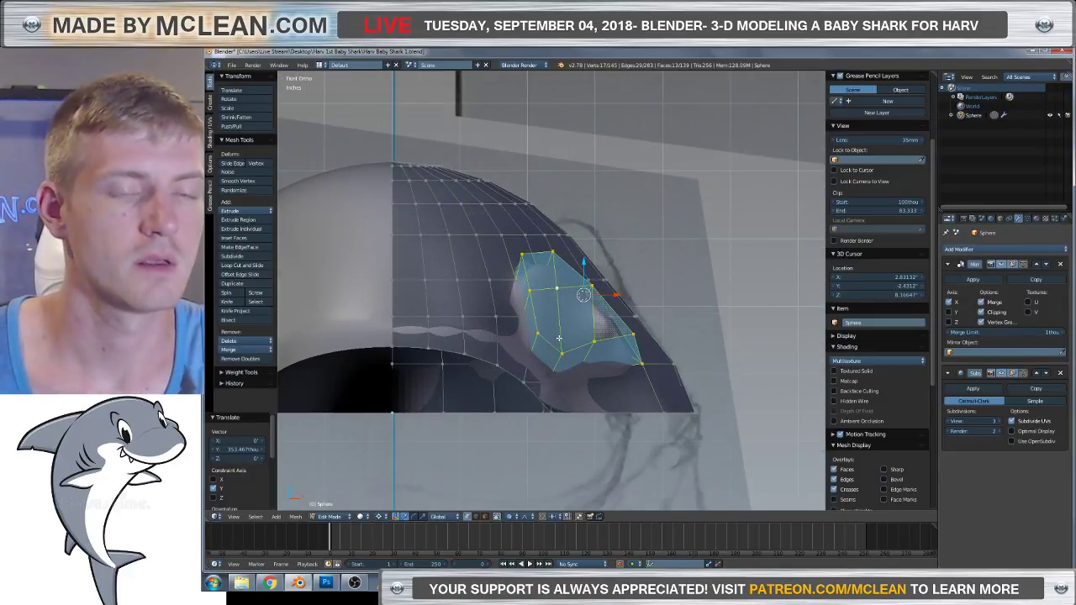
{"action": "key", "text": "KP_3"}
{"action": "key", "text": "ctrl+z"}
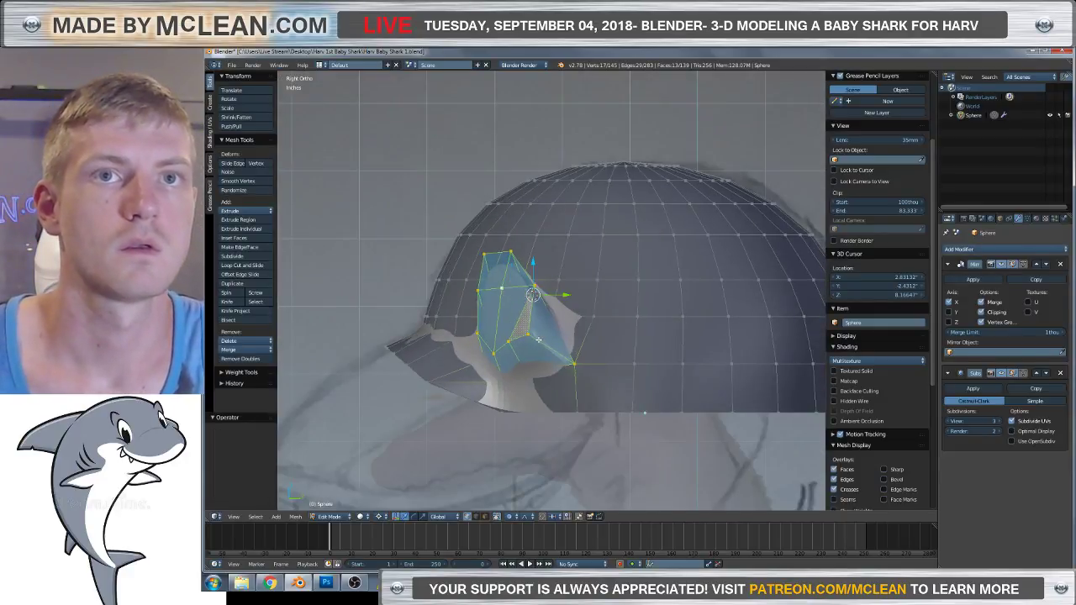
Shift the socket faces 93.51 along Y, then delete those faces to open the hole.
{"action": "scroll", "coordinate": [535, 330], "scroll_direction": "up", "scroll_amount": 2}
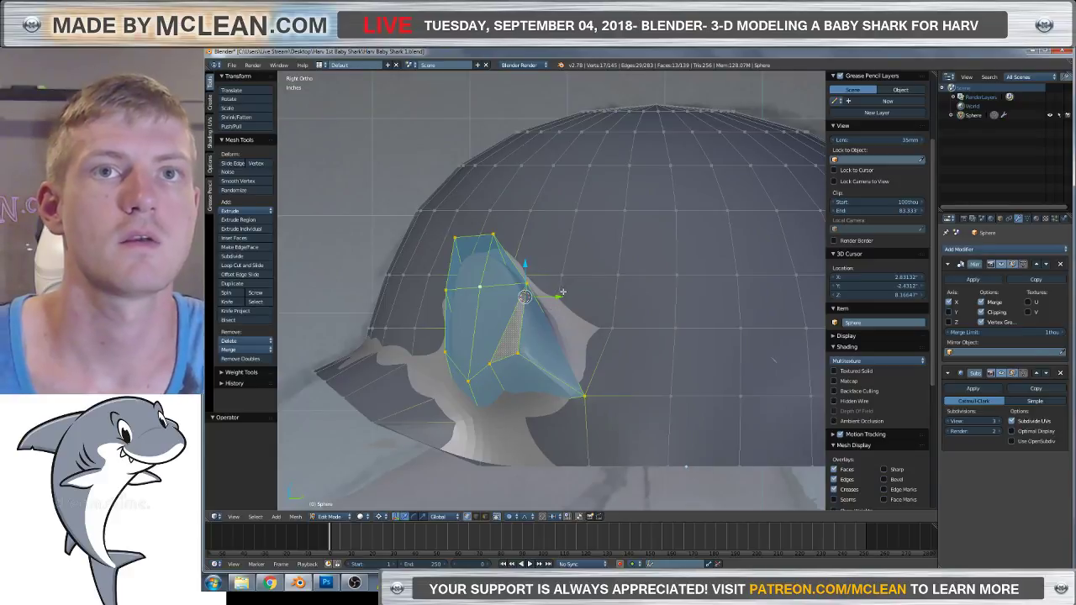
{"action": "key", "text": "g"}
{"action": "key", "text": "y"}
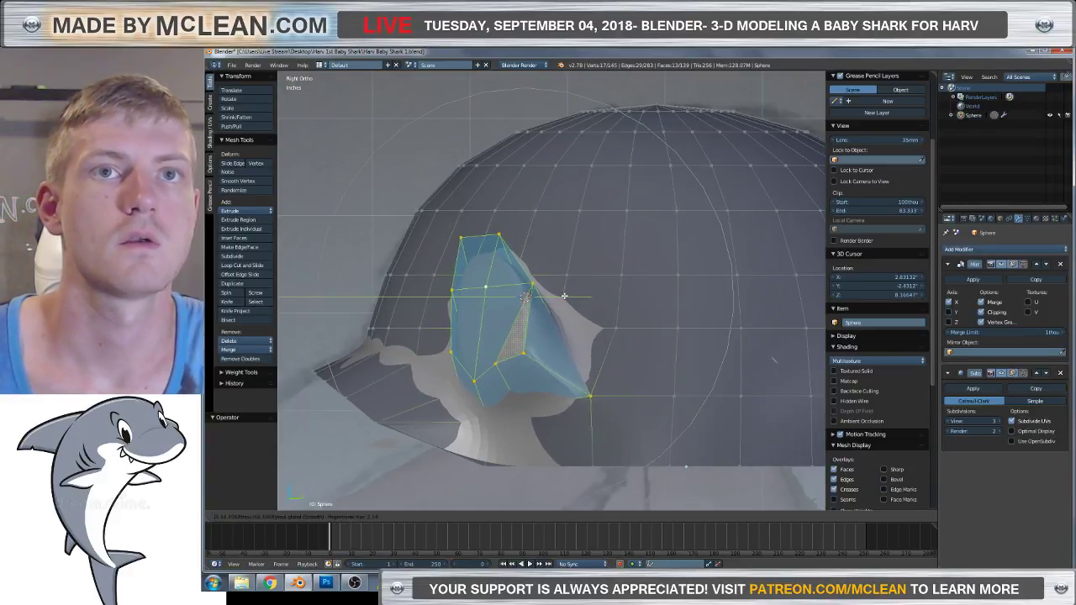
{"action": "left_click", "coordinate": [557, 296]}
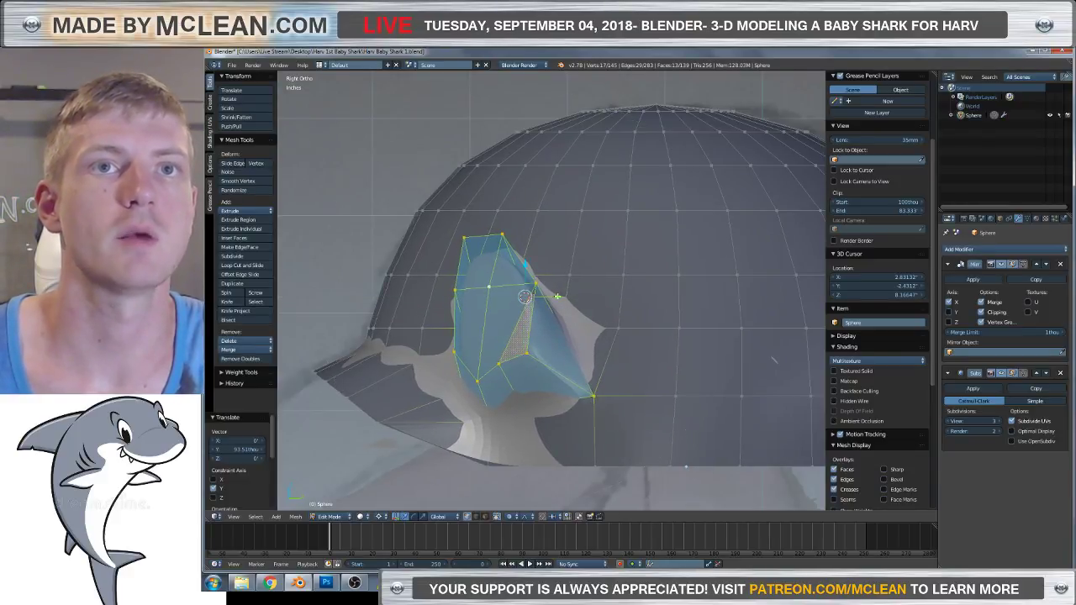
{"action": "key", "text": "x"}
{"action": "left_click", "coordinate": [367, 318]}
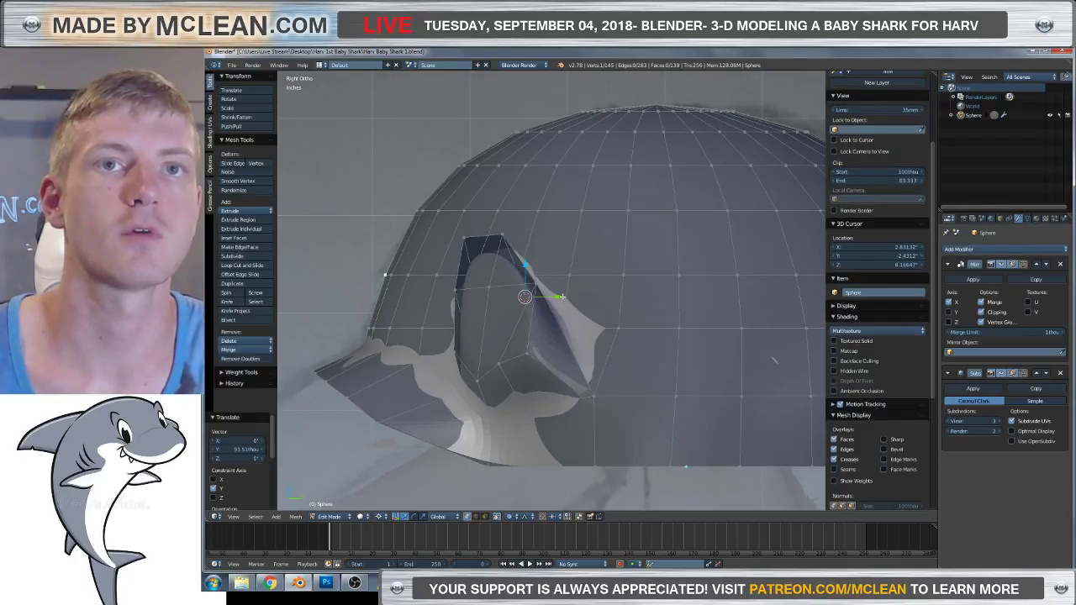
Nudge the selected part of the mesh along the Y axis.
{"action": "key", "text": "g"}
{"action": "key", "text": "y"}
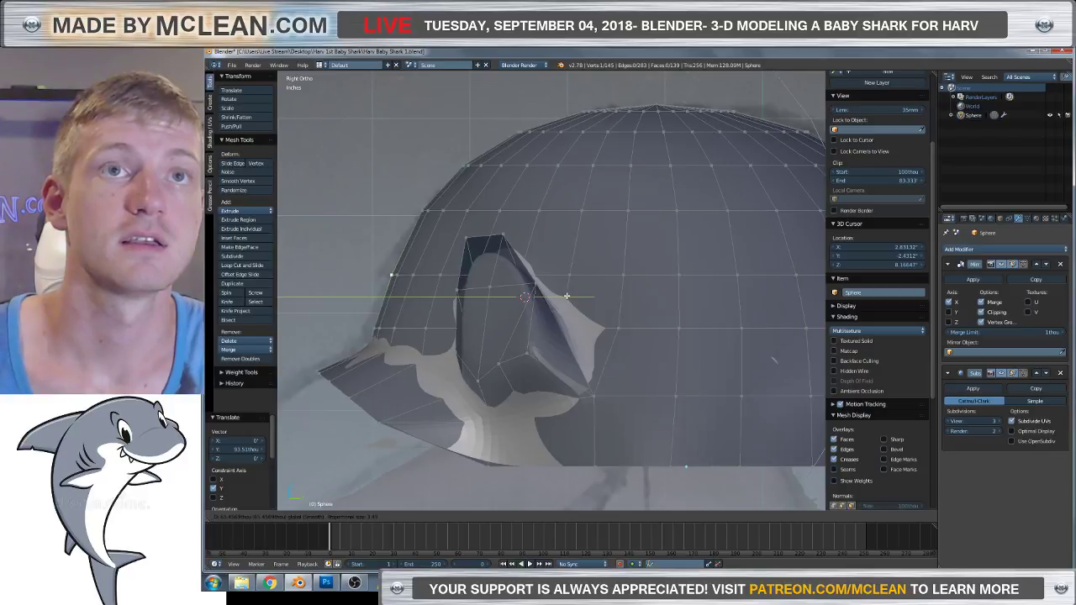
{"action": "left_click", "coordinate": [567, 296]}
In wireframe, edge-slide the loop below the eye socket further down the head.
{"action": "key", "text": "z"}
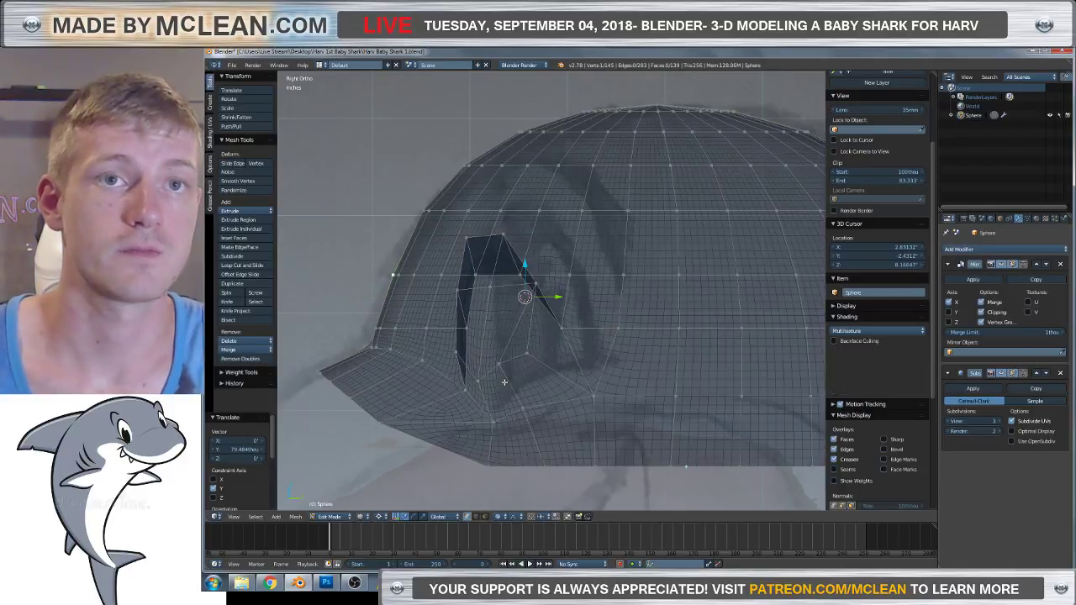
{"action": "scroll", "coordinate": [508, 369], "scroll_direction": "up", "scroll_amount": 1}
{"action": "right_click", "coordinate": [509, 366]}
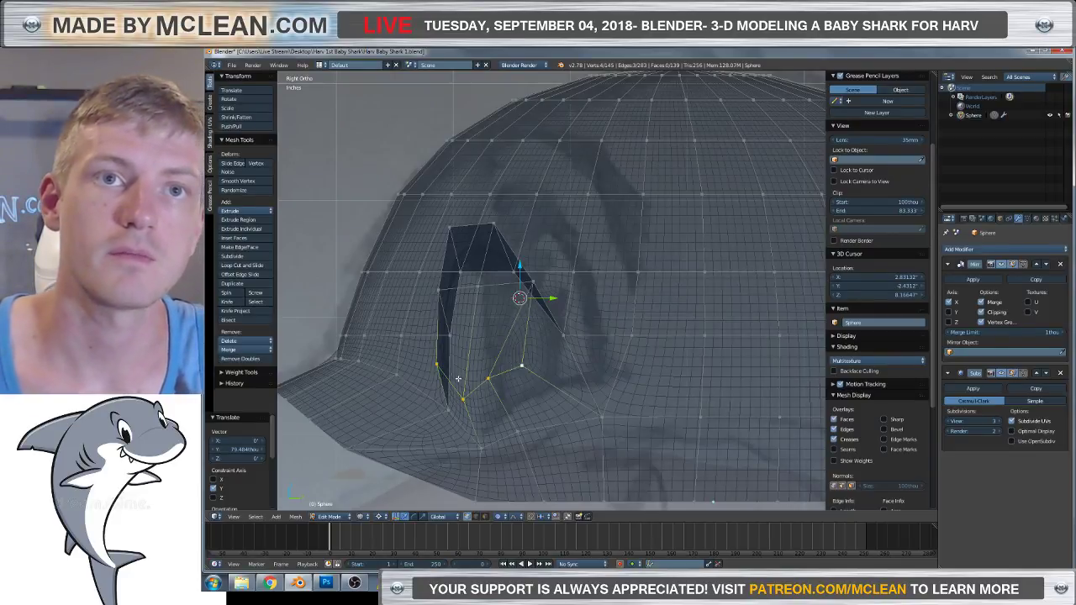
{"action": "key", "text": "g"}
{"action": "key", "text": "g"}
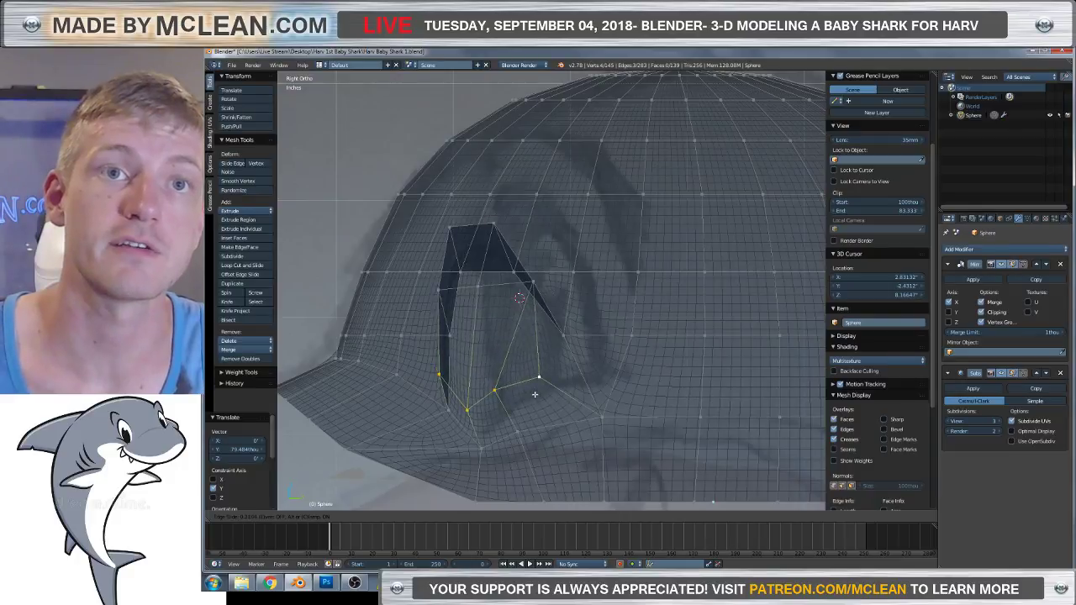
{"action": "left_click", "coordinate": [545, 413]}
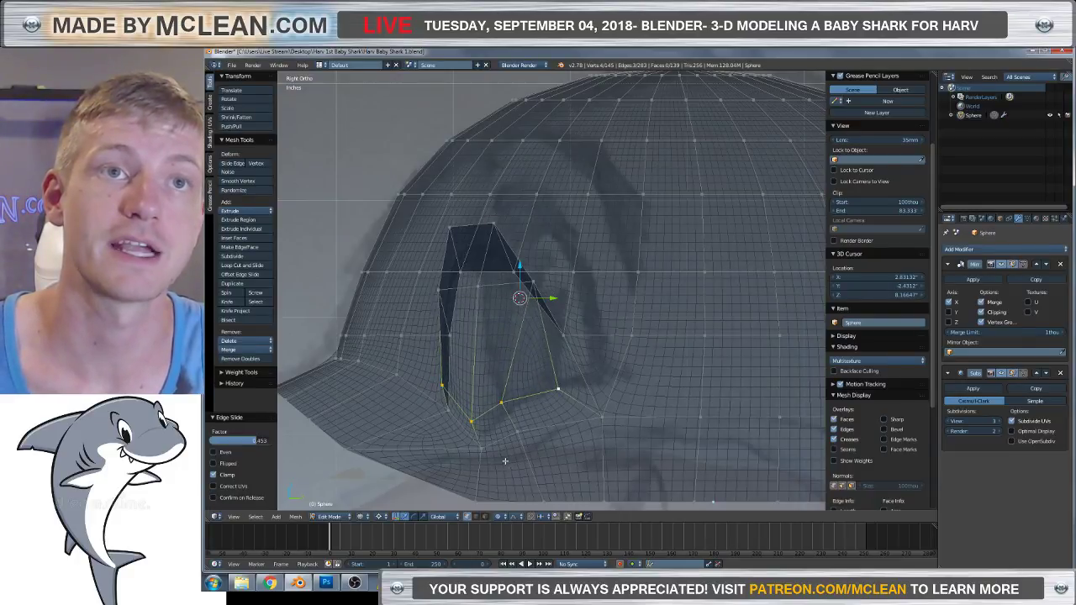
Show only camera-facing edges and orbit round to the eye socket.
{"action": "key", "text": "z"}
{"action": "middle_click_drag", "start_coordinate": [435, 404], "coordinate": [508, 415]}
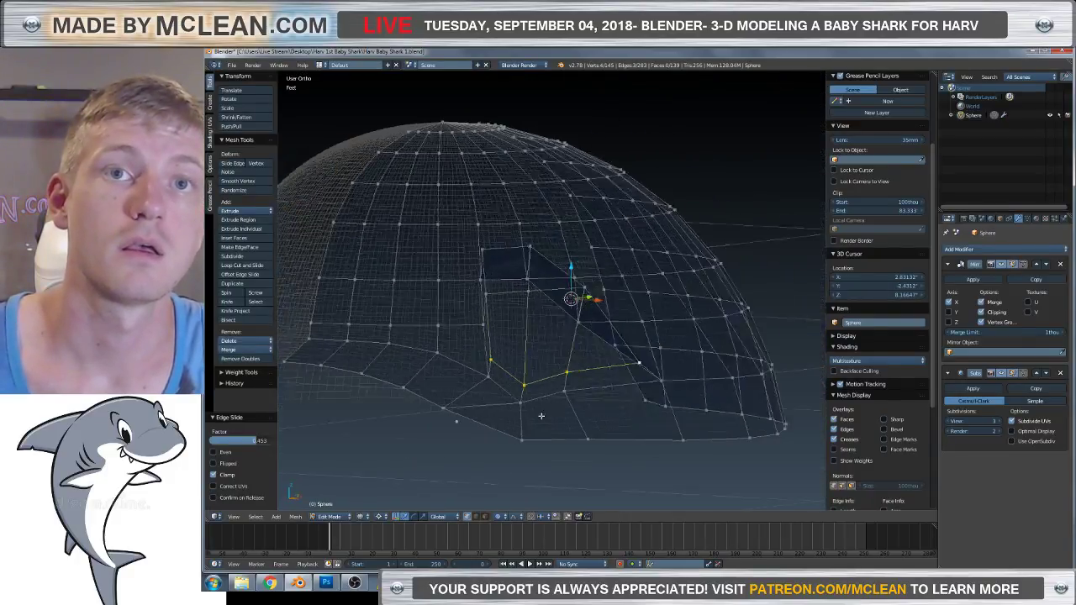
{"action": "scroll", "coordinate": [517, 418], "scroll_direction": "up", "scroll_amount": 3}
{"action": "left_click", "coordinate": [422, 517]}
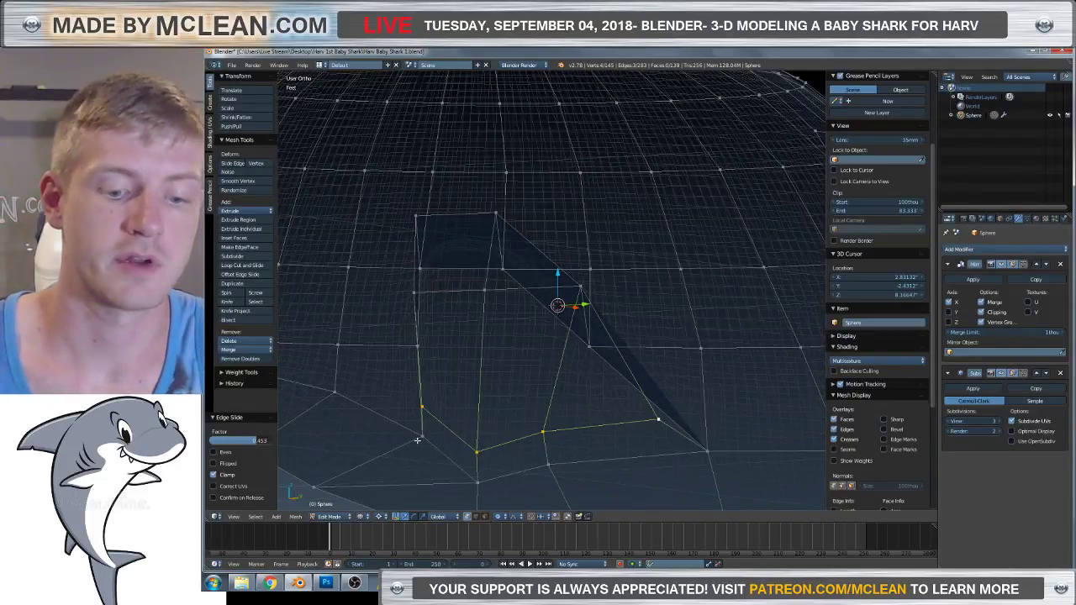
{"action": "middle_click_drag", "start_coordinate": [416, 440], "coordinate": [497, 310]}
Slide a vertex below the socket along its edge, then move it (20.444, -24.538, -27.794 thou).
{"action": "right_click", "coordinate": [489, 387]}
{"action": "key", "text": "g"}
{"action": "key", "text": "g"}
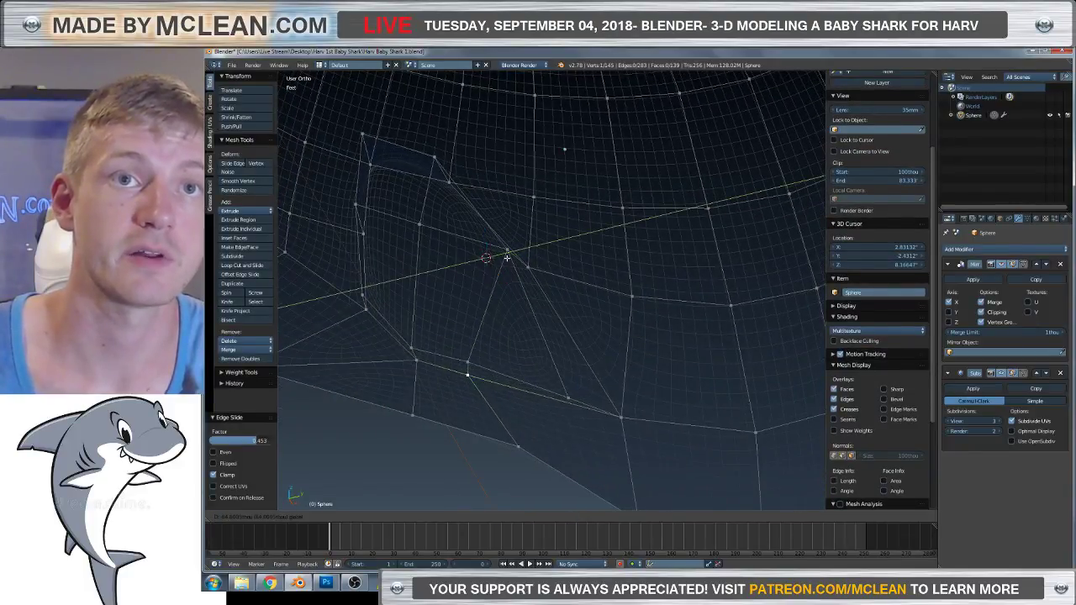
{"action": "right_click", "coordinate": [507, 258]}
{"action": "middle_click_drag", "start_coordinate": [506, 259], "coordinate": [471, 392]}
{"action": "key", "text": "g"}
{"action": "key", "text": "g"}
{"action": "left_click", "coordinate": [536, 376]}
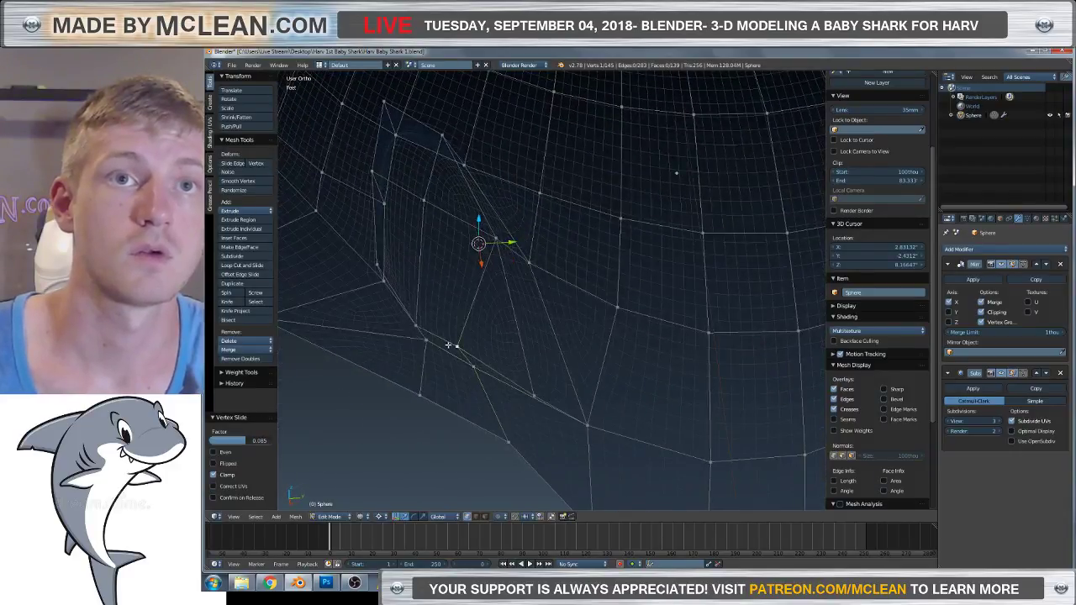
{"action": "key", "text": "g"}
{"action": "middle_click_drag", "start_coordinate": [482, 328], "coordinate": [580, 383]}
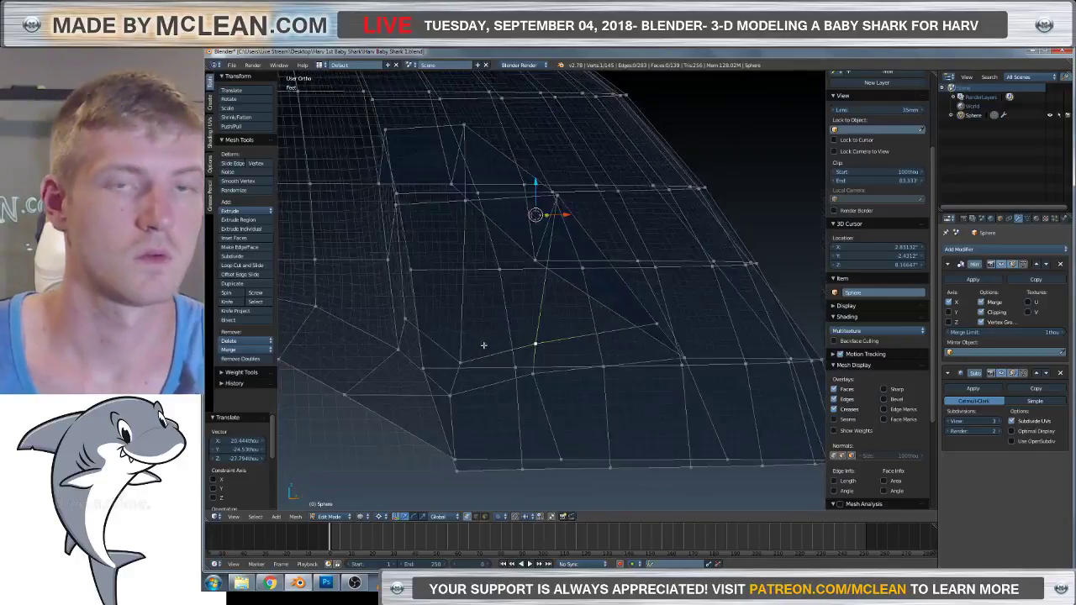
In front view, add a second vertex to the selection and lower both vertically.
{"action": "key", "text": "KP_1"}
{"action": "key", "text": "z"}
{"action": "key", "text": "z"}
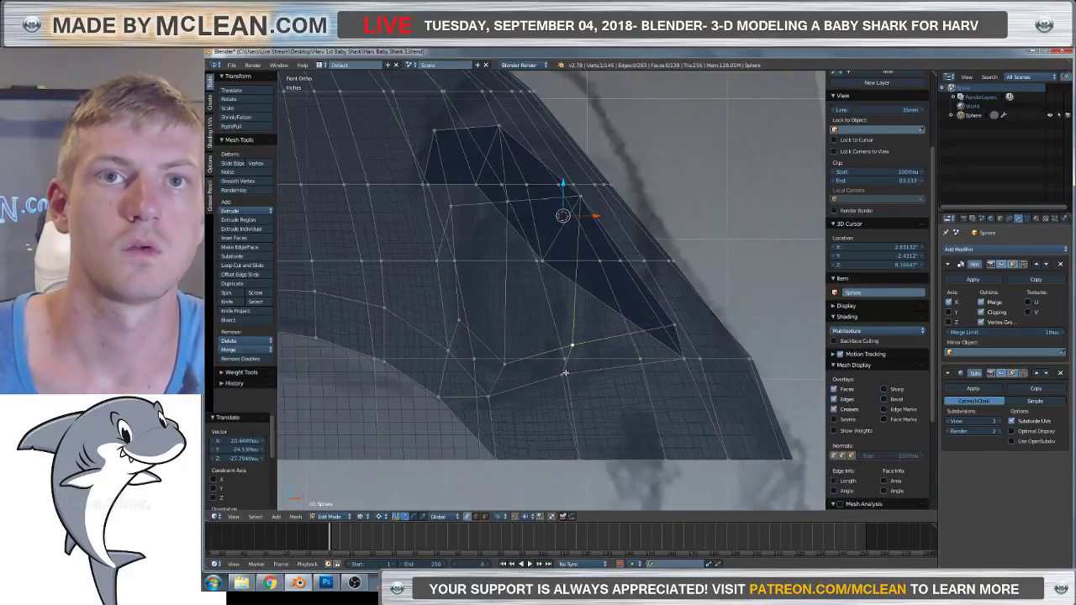
{"action": "right_click", "coordinate": [576, 270], "text": "shift"}
{"action": "key", "text": "z"}
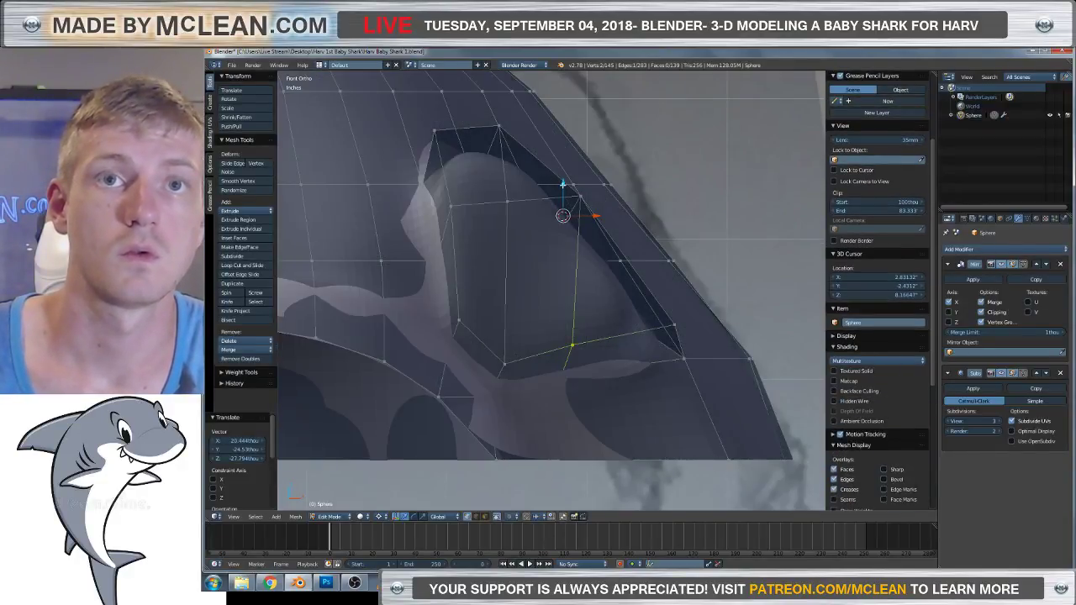
{"action": "left_click_drag", "start_coordinate": [562, 183], "coordinate": [563, 186]}
{"action": "left_click", "coordinate": [562, 190]}
{"action": "key", "text": "z"}
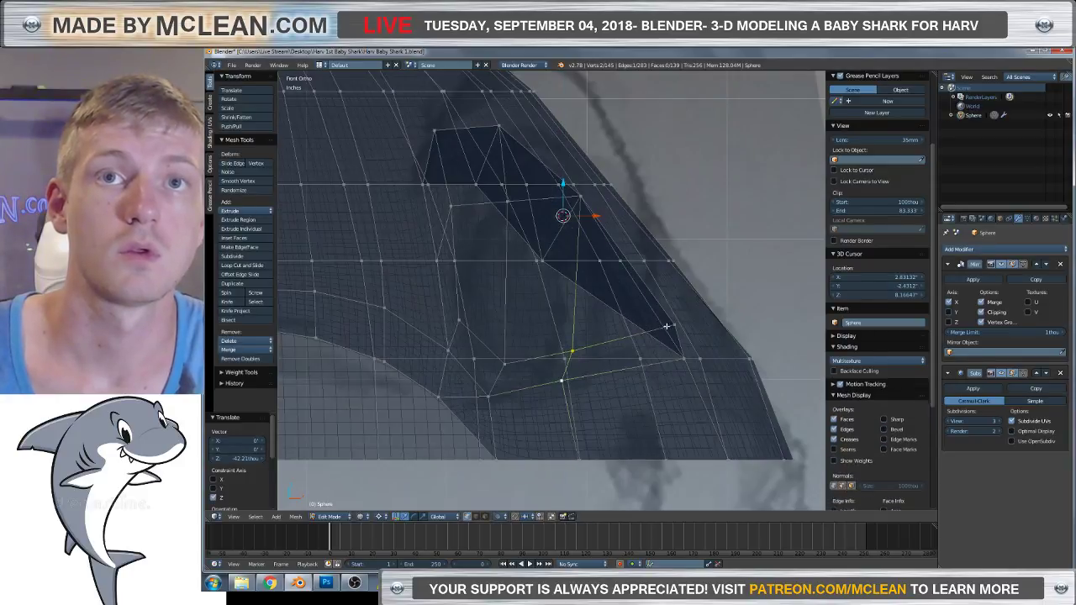
Vertex-slide a socket-bottom vertex (factor 0.269), then move it 163.54 thou along Y.
{"action": "right_click", "coordinate": [669, 326]}
{"action": "key", "text": "shift+v"}
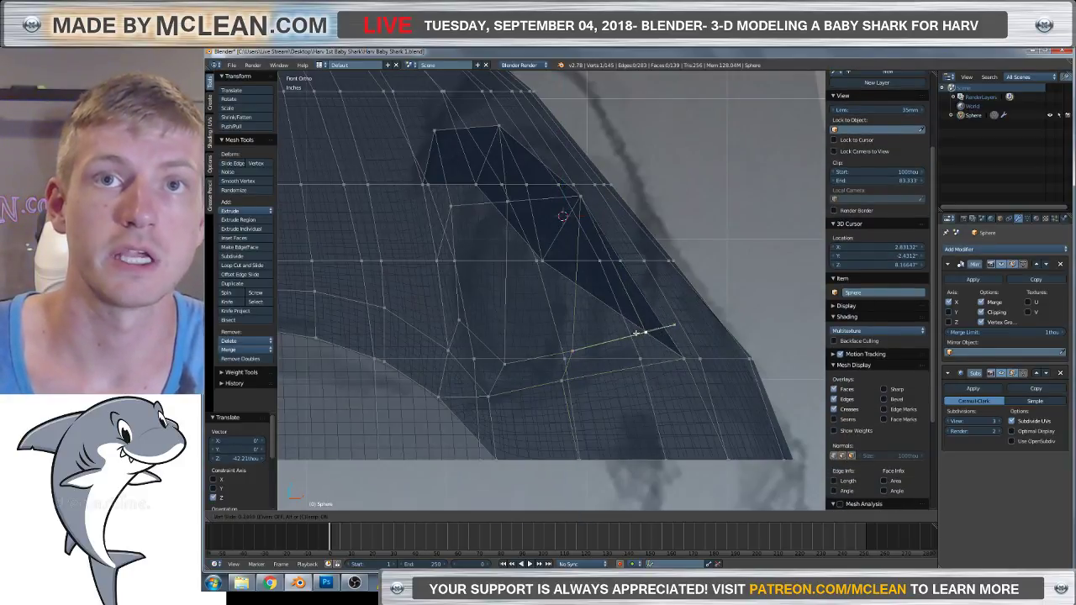
{"action": "left_click", "coordinate": [663, 350]}
{"action": "key", "text": "z"}
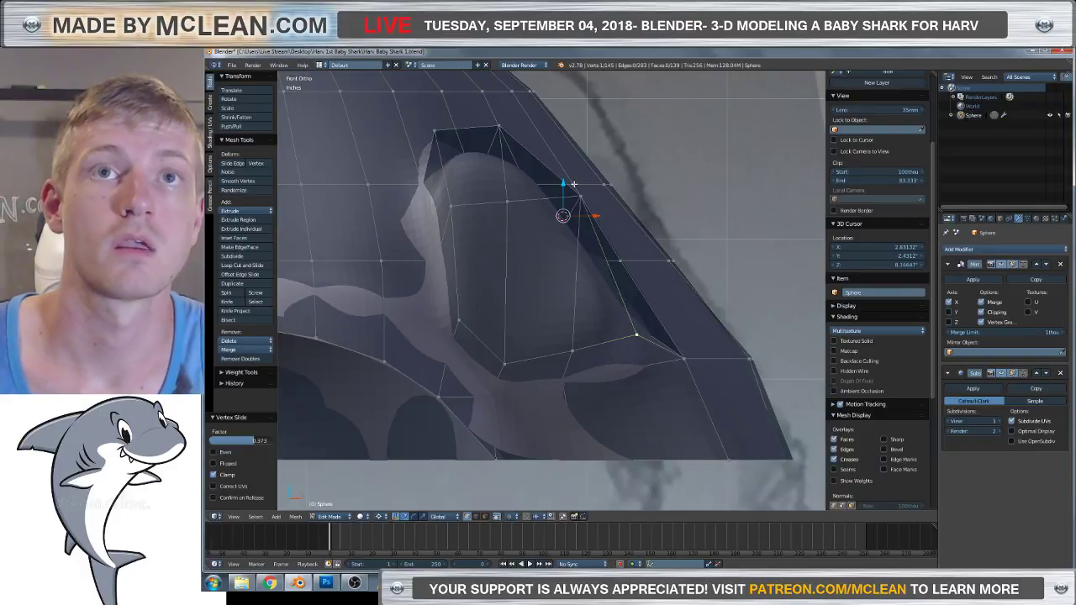
{"action": "key", "text": "shift+v"}
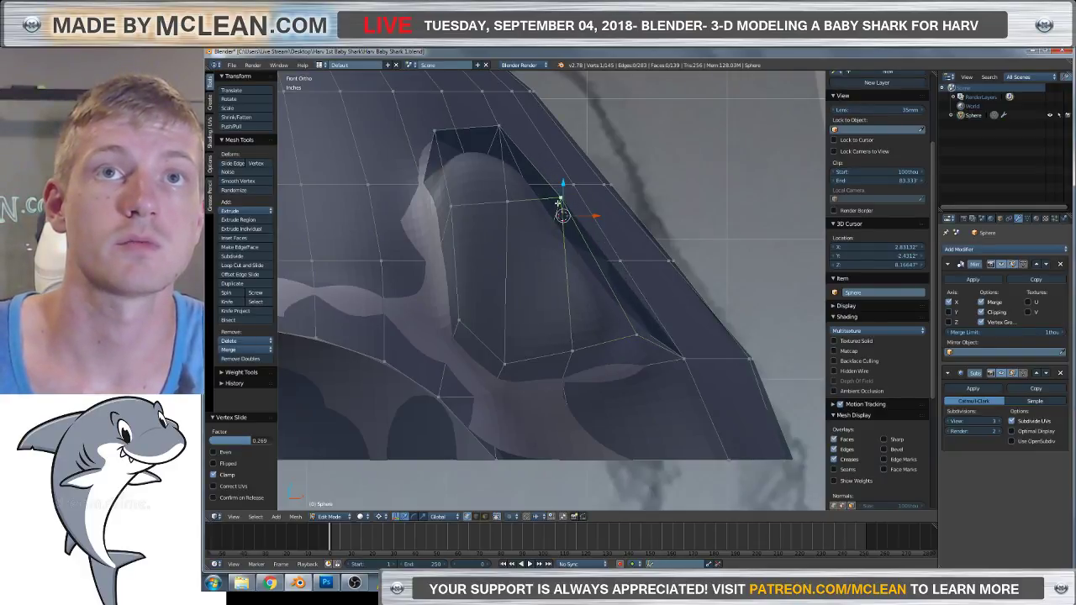
{"action": "left_click", "coordinate": [558, 204]}
{"action": "key", "text": "z"}
{"action": "key", "text": "z"}
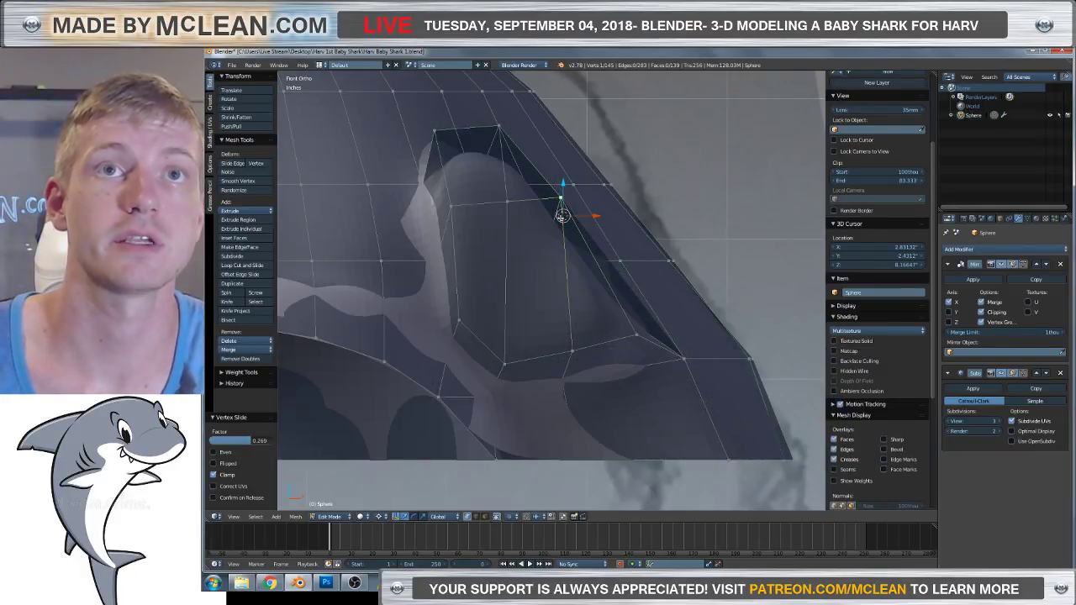
{"action": "middle_click_drag", "start_coordinate": [595, 216], "coordinate": [501, 94]}
{"action": "key", "text": "shift+v"}
Slide two socket-rim vertices along their edges.
{"action": "left_click", "coordinate": [528, 215]}
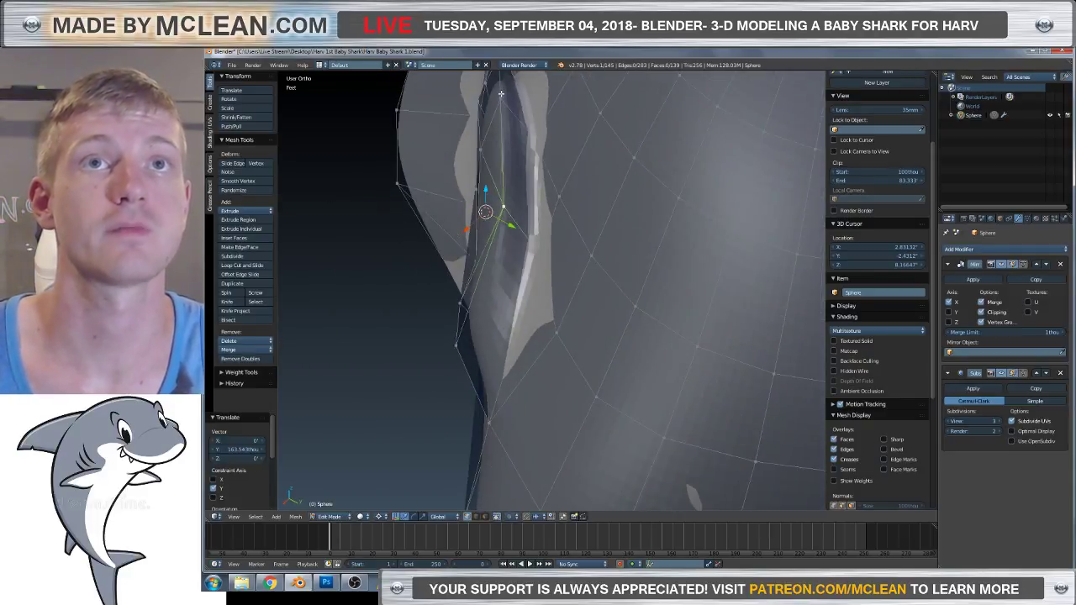
{"action": "middle_click_drag", "start_coordinate": [539, 146], "coordinate": [460, 224]}
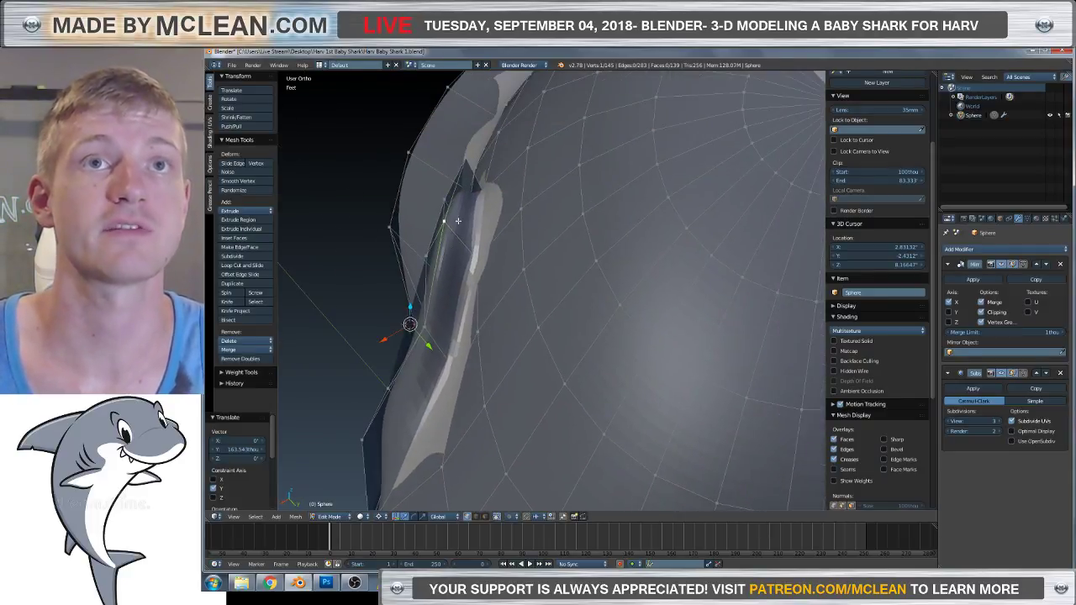
{"action": "key", "text": "shift+v"}
{"action": "left_click", "coordinate": [475, 229]}
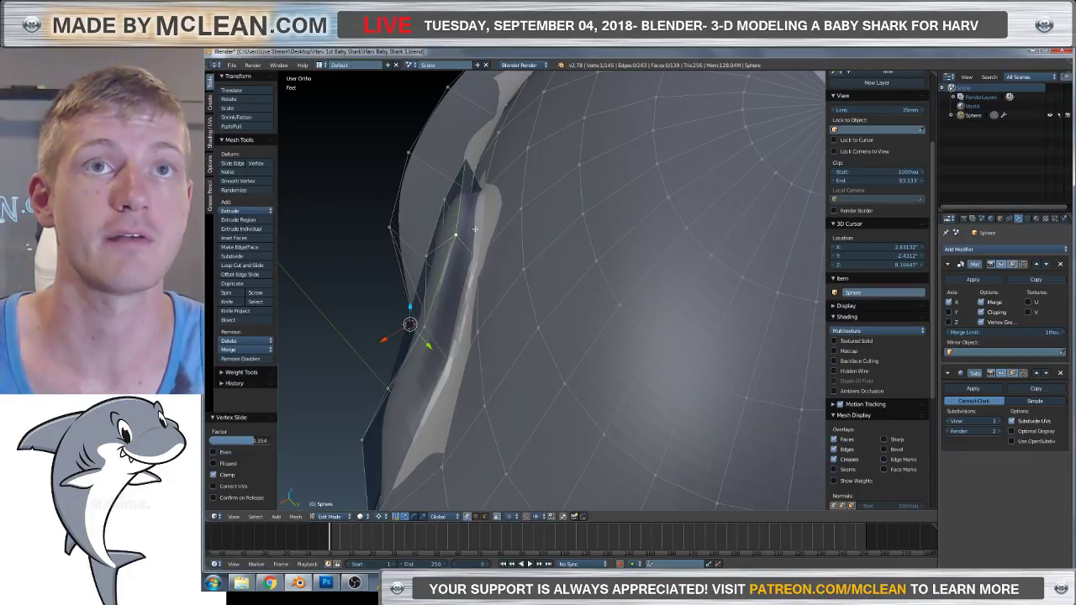
{"action": "right_click", "coordinate": [467, 158]}
{"action": "key", "text": "shift+v"}
{"action": "left_click", "coordinate": [474, 166]}
Reposition the selected rim vertex with a series of small moves from different angles.
{"action": "middle_click_drag", "start_coordinate": [473, 167], "coordinate": [620, 192]}
{"action": "middle_click_drag", "start_coordinate": [615, 299], "coordinate": [593, 370]}
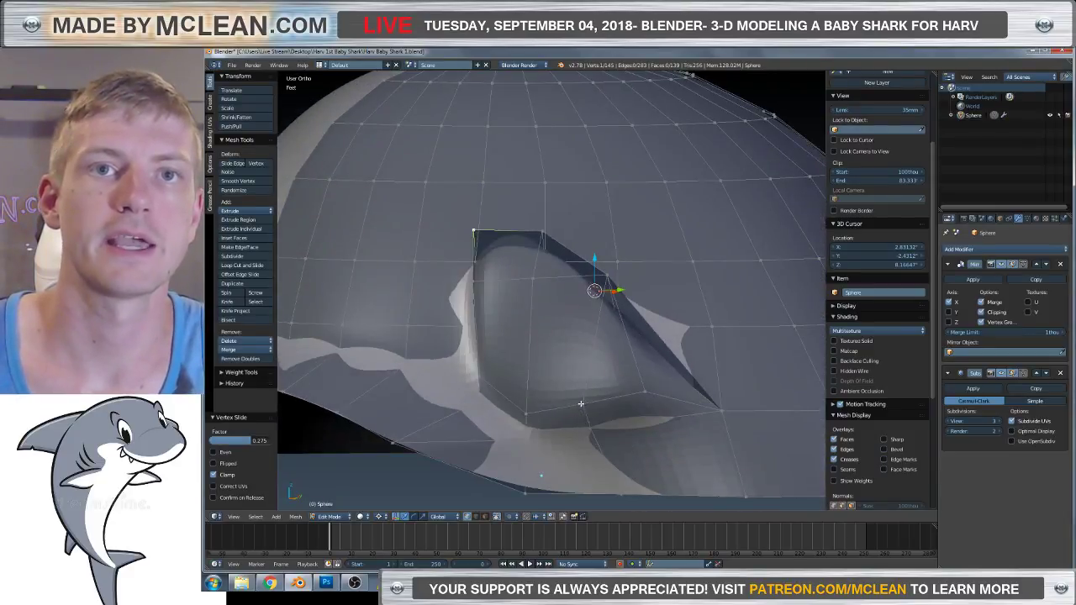
{"action": "key", "text": "g"}
{"action": "left_click", "coordinate": [582, 407]}
{"action": "middle_click_drag", "start_coordinate": [582, 407], "coordinate": [549, 434]}
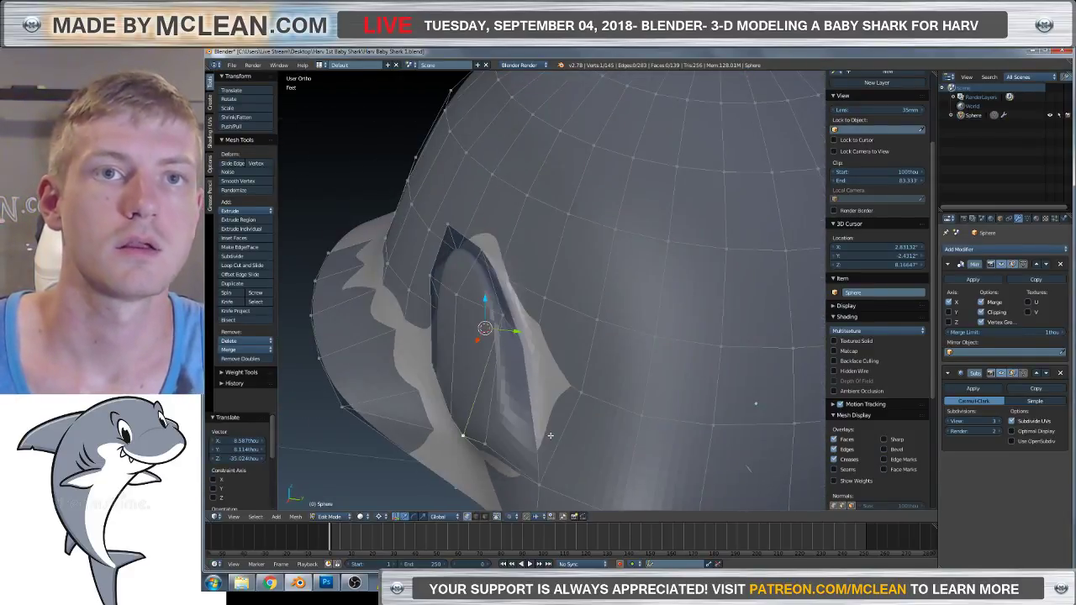
{"action": "key", "text": "g"}
{"action": "left_click", "coordinate": [447, 407]}
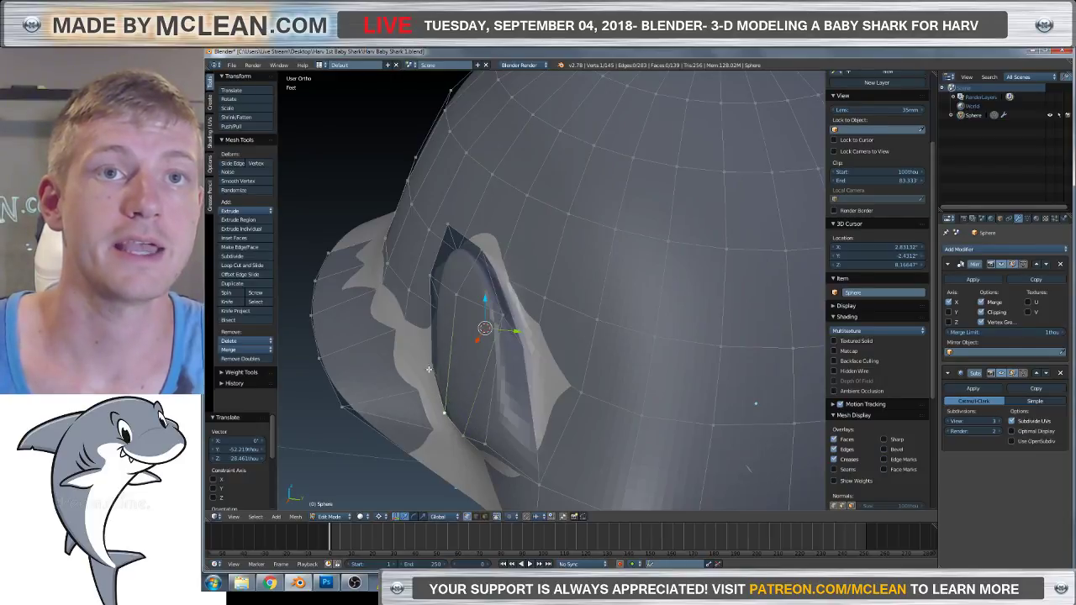
{"action": "middle_click_drag", "start_coordinate": [447, 406], "coordinate": [472, 353]}
{"action": "key", "text": "g"}
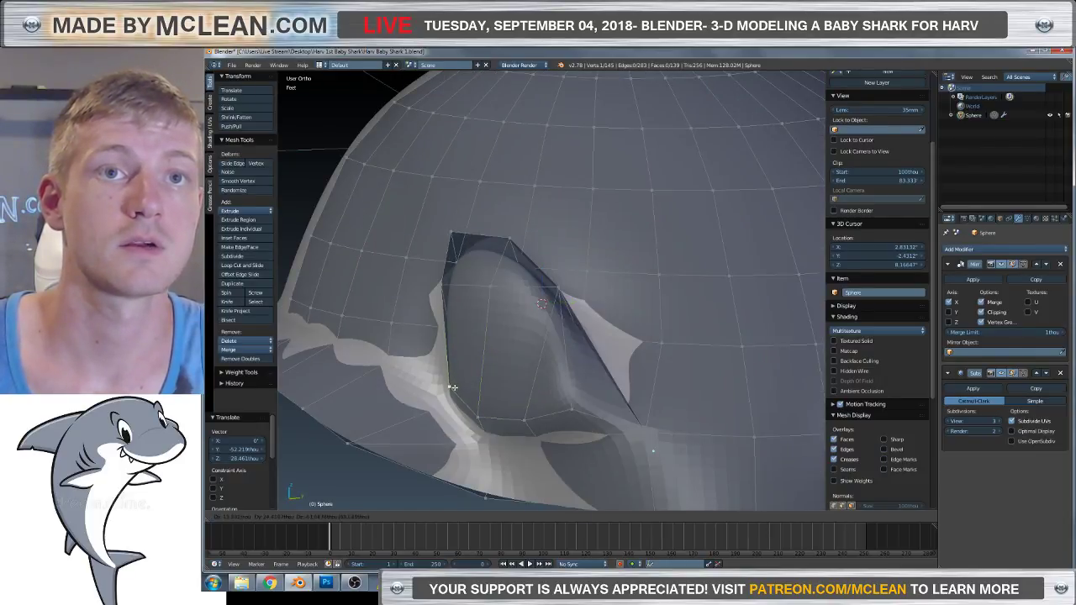
{"action": "left_click", "coordinate": [452, 386]}
{"action": "key", "text": "g"}
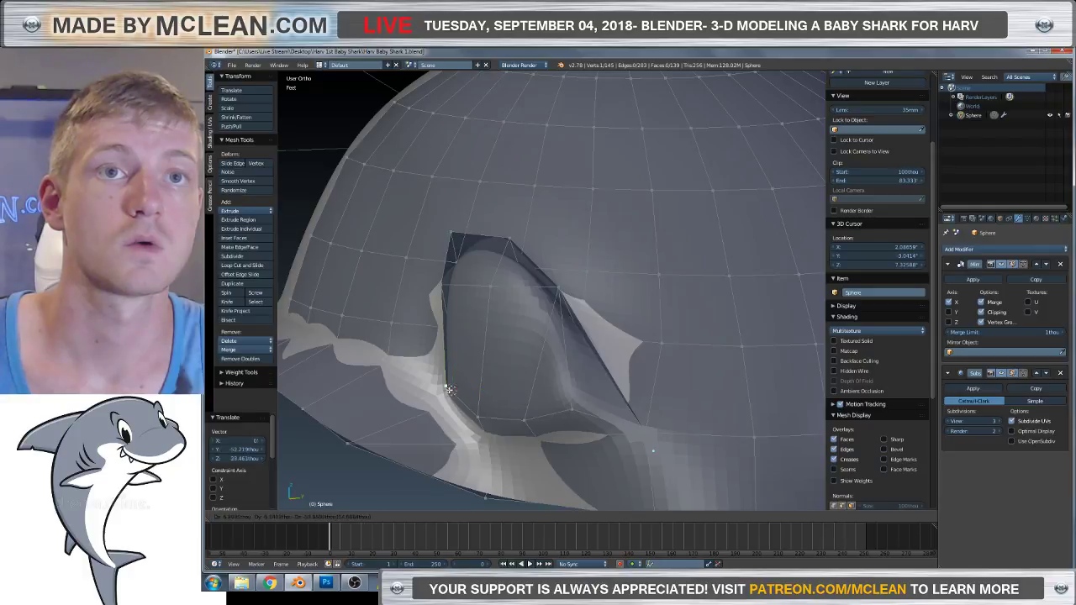
{"action": "left_click", "coordinate": [449, 389]}
Try pulling the vertex upward, then undo the raise.
{"action": "middle_click_drag", "start_coordinate": [512, 283], "coordinate": [462, 277]}
{"action": "key", "text": "g"}
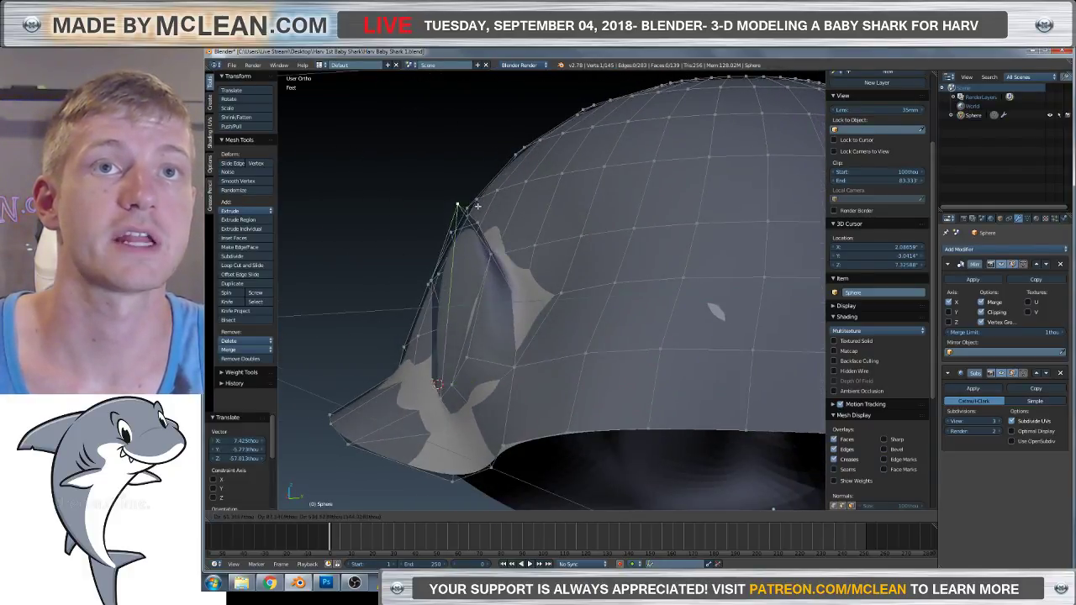
{"action": "left_click", "coordinate": [462, 225]}
{"action": "middle_click_drag", "start_coordinate": [462, 224], "coordinate": [561, 277]}
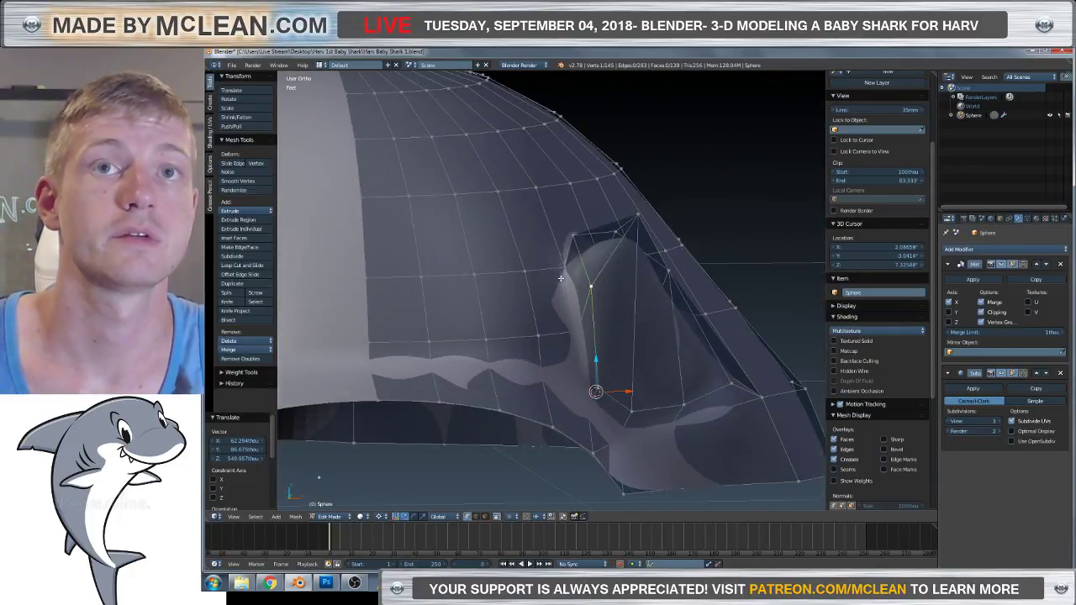
{"action": "key", "text": "ctrl+z"}
{"action": "middle_click_drag", "start_coordinate": [628, 284], "coordinate": [554, 287]}
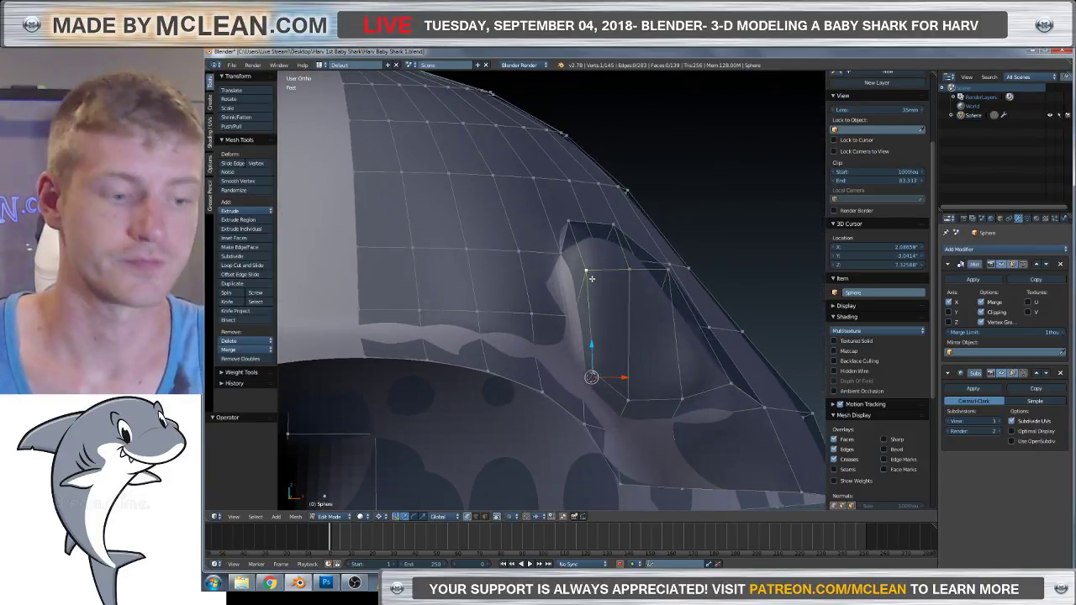
Against the front-view reference, shift the vertex left and move it again.
{"action": "key", "text": "KP_1"}
{"action": "key", "text": "z"}
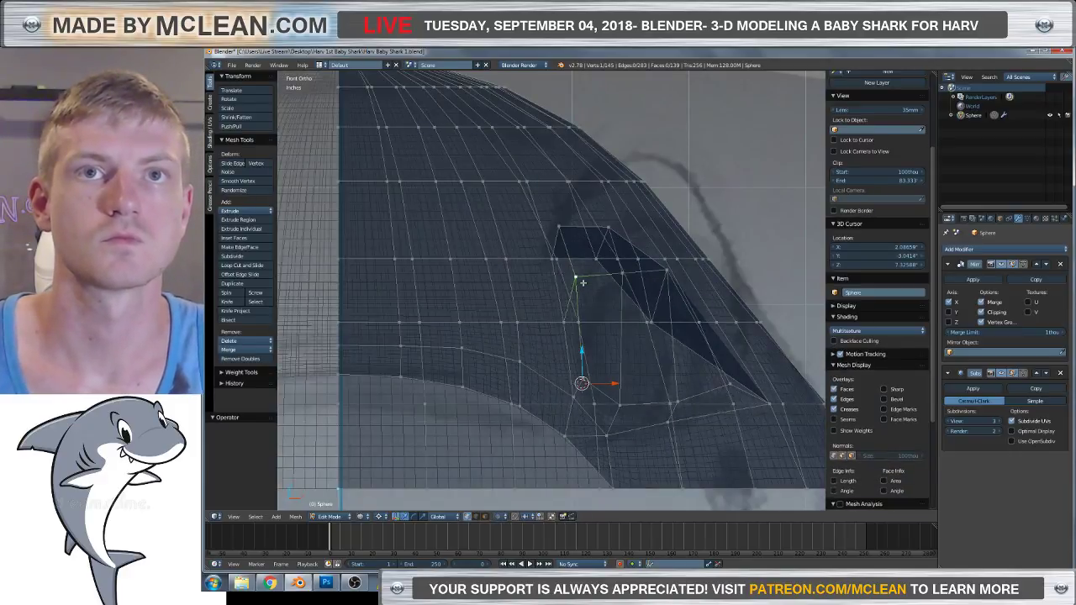
{"action": "key", "text": "g"}
{"action": "left_click", "coordinate": [576, 290]}
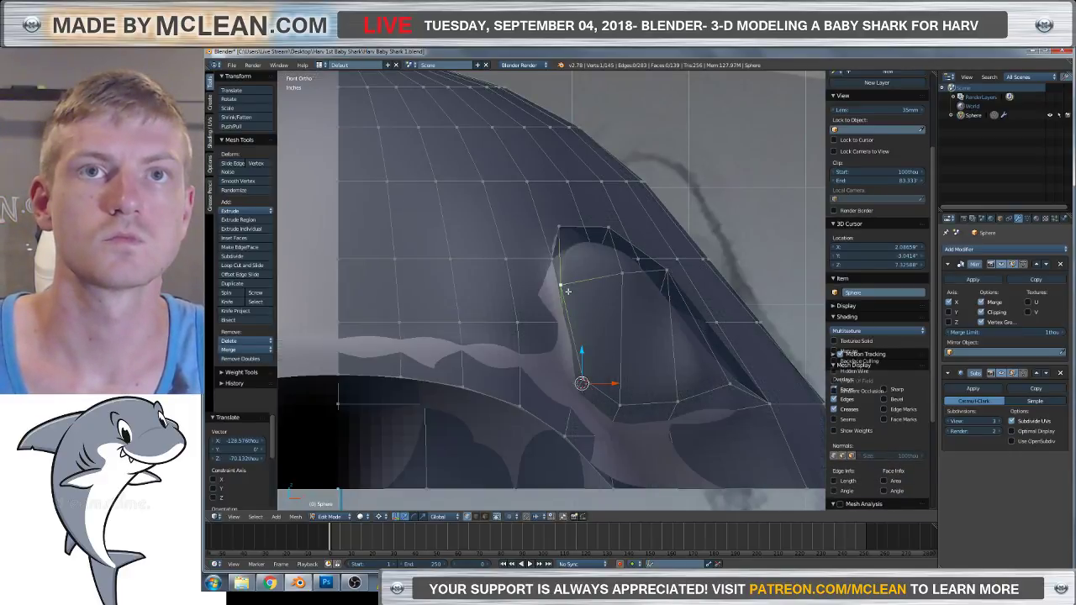
{"action": "key", "text": "z"}
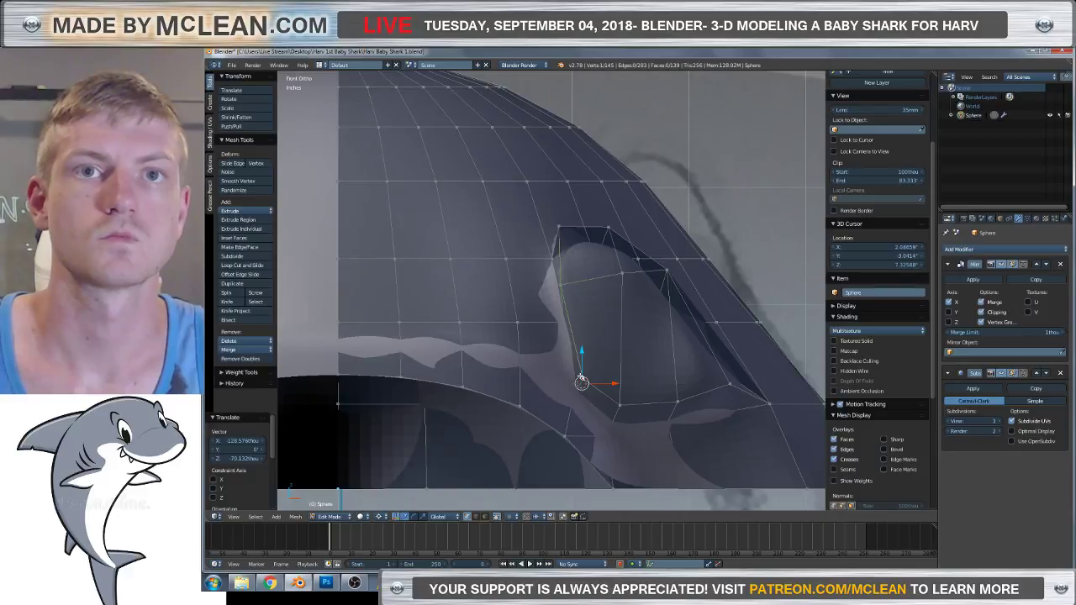
{"action": "key", "text": "g"}
{"action": "key", "text": "g"}
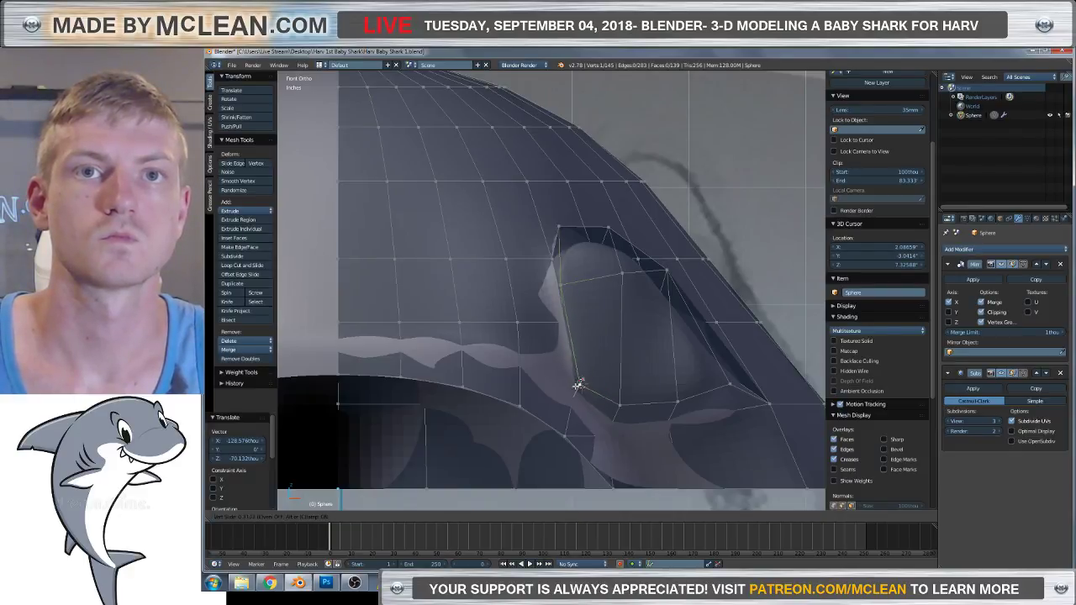
{"action": "left_click", "coordinate": [570, 402]}
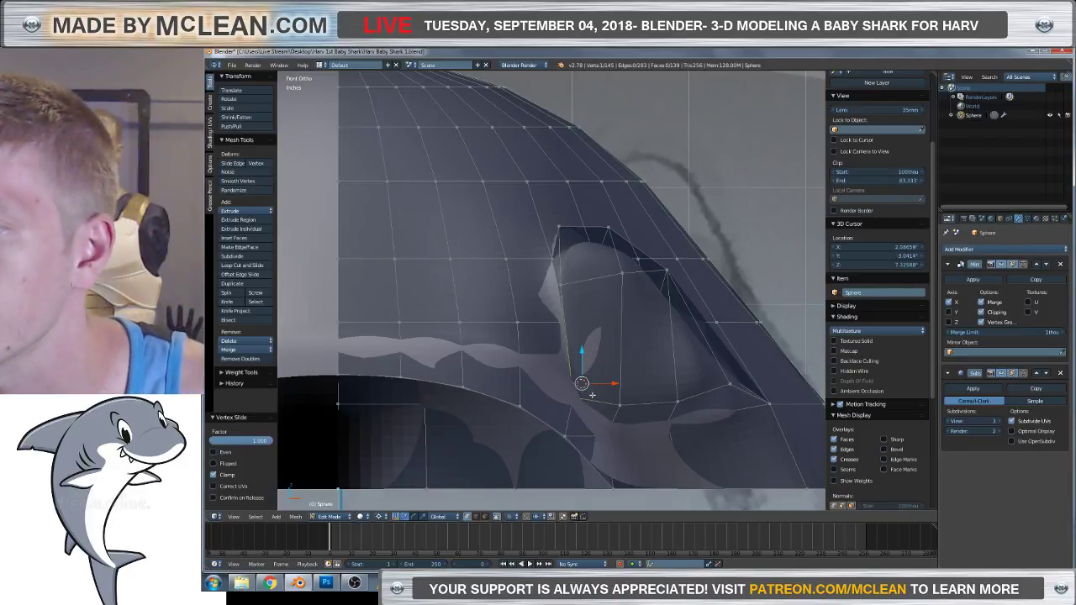
Zoom to the vertex in wireframe and slide it fully onto its neighbour (factor 1.000).
{"action": "scroll", "coordinate": [591, 395], "scroll_direction": "up", "scroll_amount": 3}
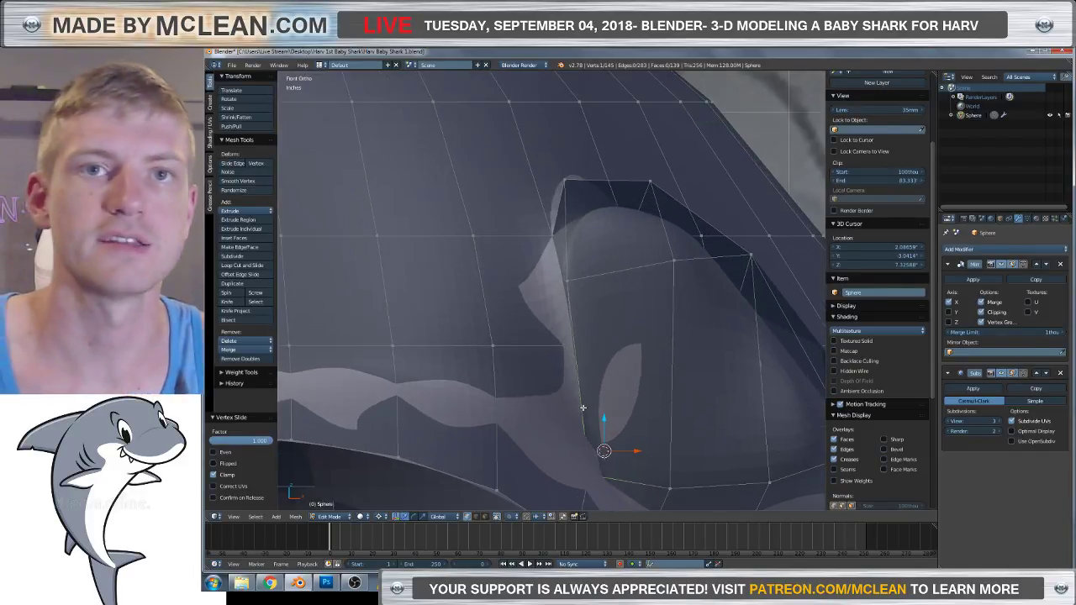
{"action": "key", "text": "alt+z"}
{"action": "key", "text": "KP_Decimal"}
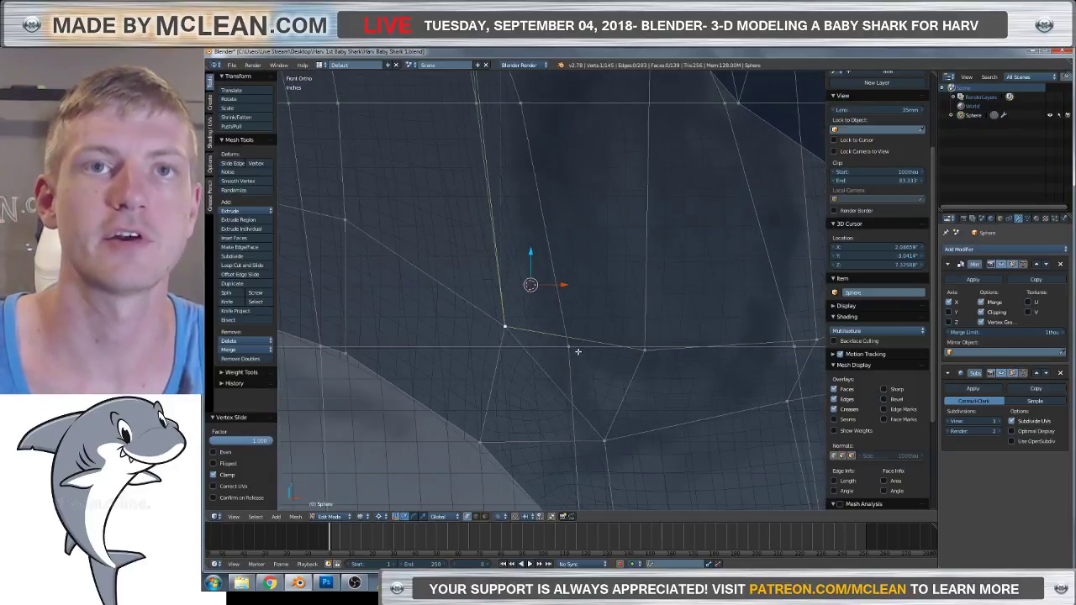
{"action": "key", "text": "shift+v"}
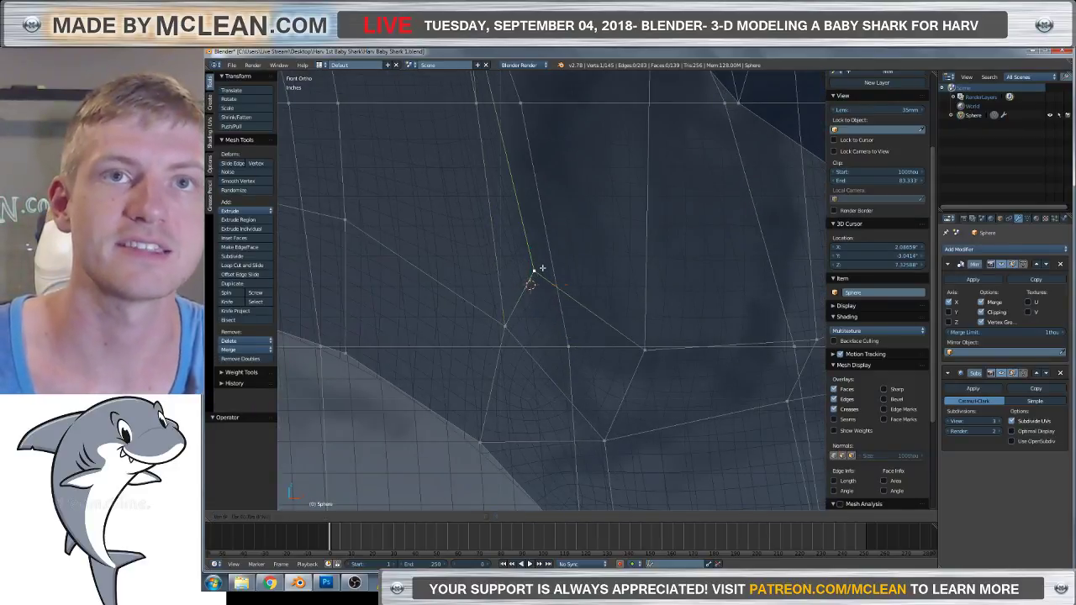
{"action": "left_click", "coordinate": [513, 341]}
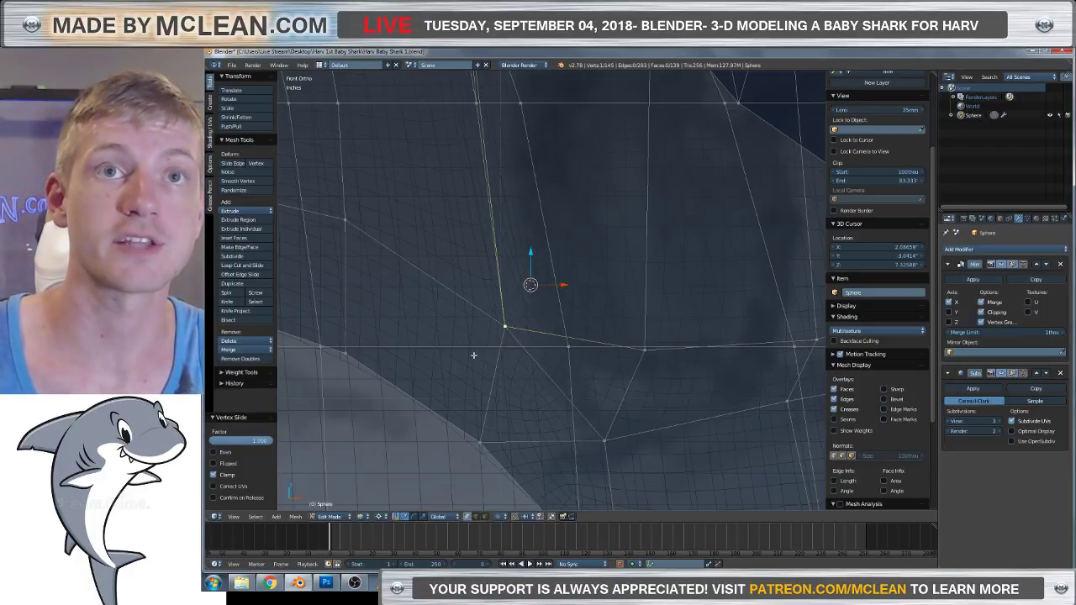
{"action": "middle_click_drag", "start_coordinate": [488, 299], "coordinate": [483, 317]}
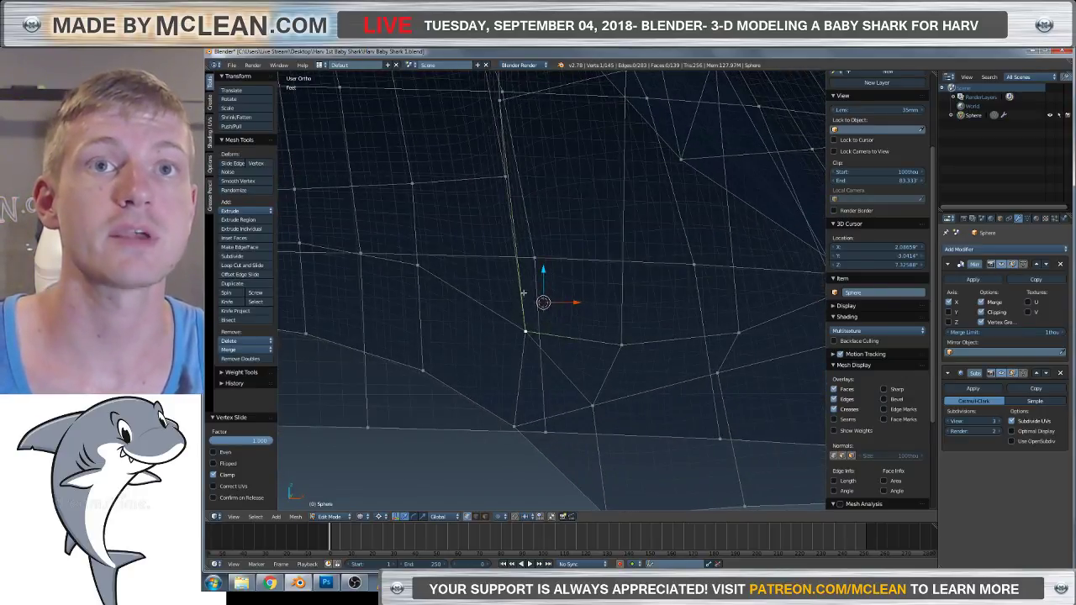
Remove doubles on the whole mesh, merging 145 vertices down to 144, then deselect.
{"action": "key", "text": "a"}
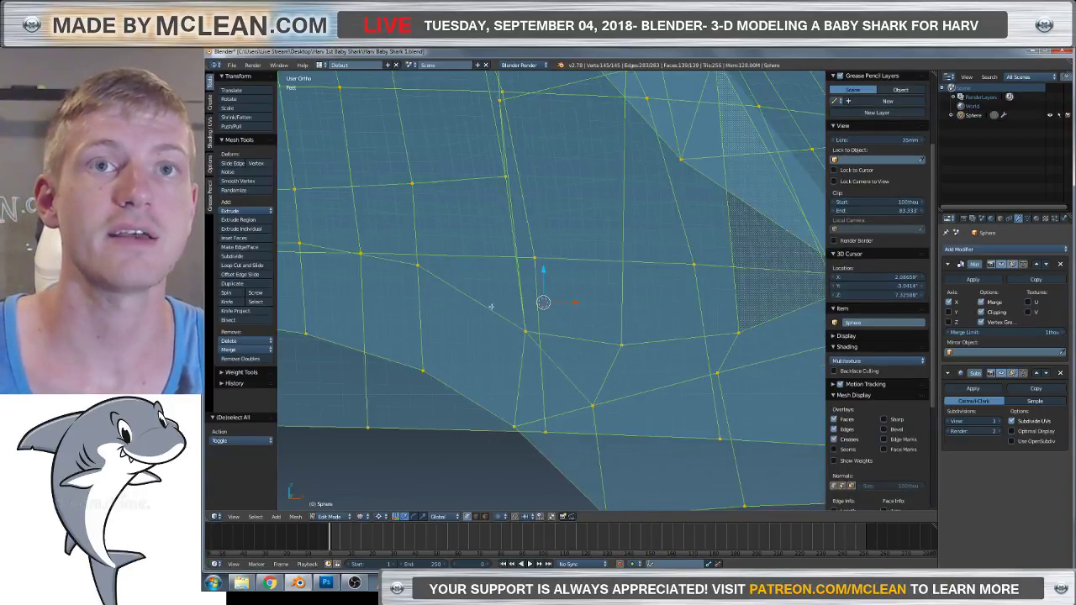
{"action": "left_click", "coordinate": [242, 359]}
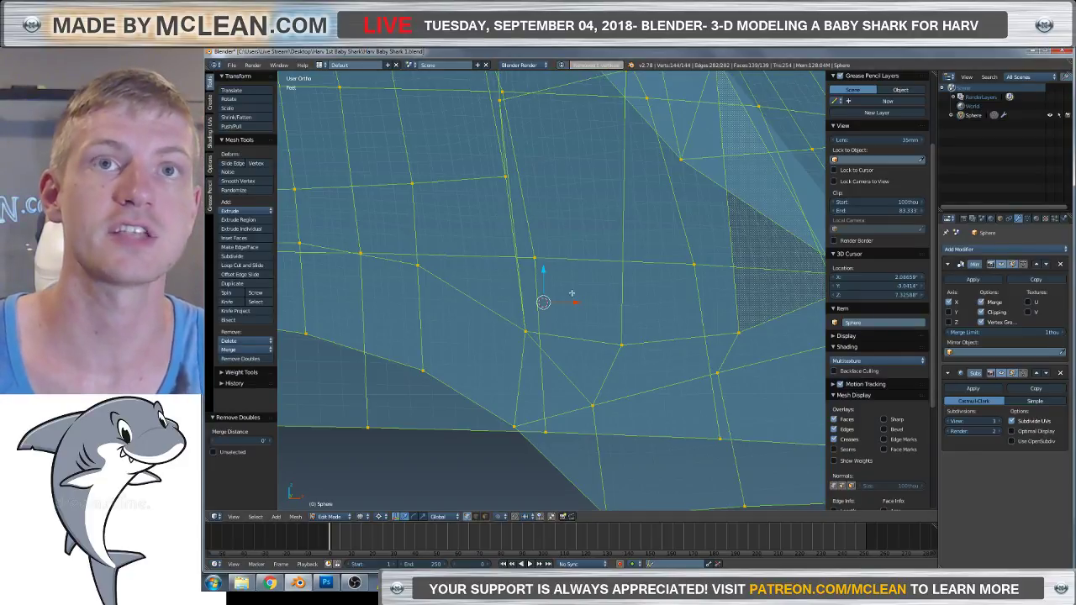
{"action": "key", "text": "a"}
{"action": "scroll", "coordinate": [878, 252], "scroll_direction": "down", "scroll_amount": 3}
{"action": "middle_click_drag", "start_coordinate": [504, 269], "coordinate": [584, 274]}
{"action": "scroll", "coordinate": [878, 252], "scroll_direction": "up", "scroll_amount": 2}
Slide and move rim vertices near the fin, placing the 3D cursor there.
{"action": "key", "text": "g"}
{"action": "key", "text": "g"}
{"action": "left_click", "coordinate": [630, 184]}
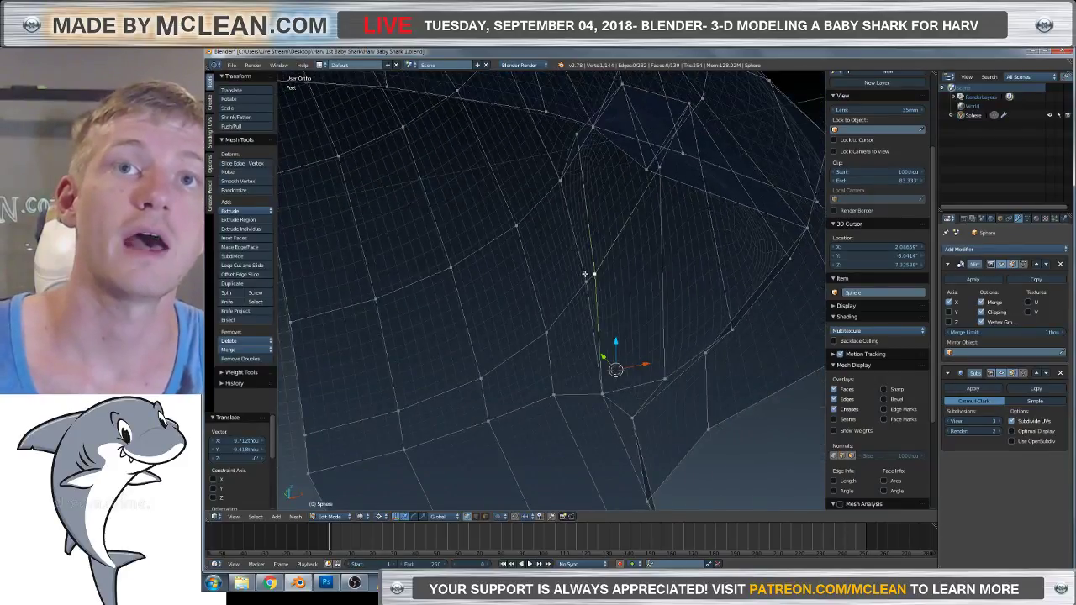
{"action": "key", "text": "g"}
{"action": "left_click", "coordinate": [575, 273]}
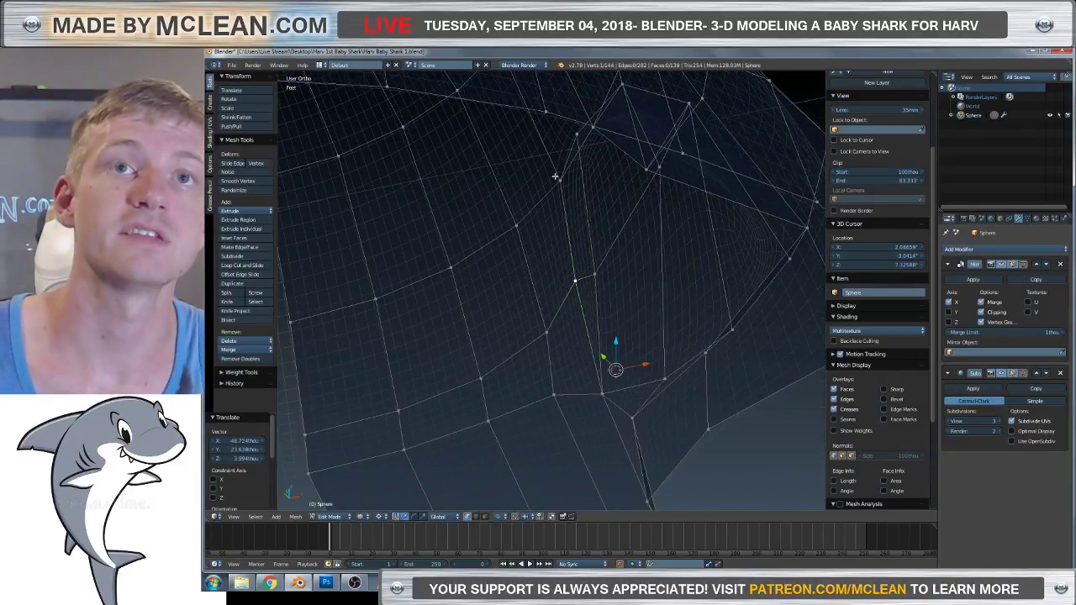
{"action": "left_click", "coordinate": [552, 179]}
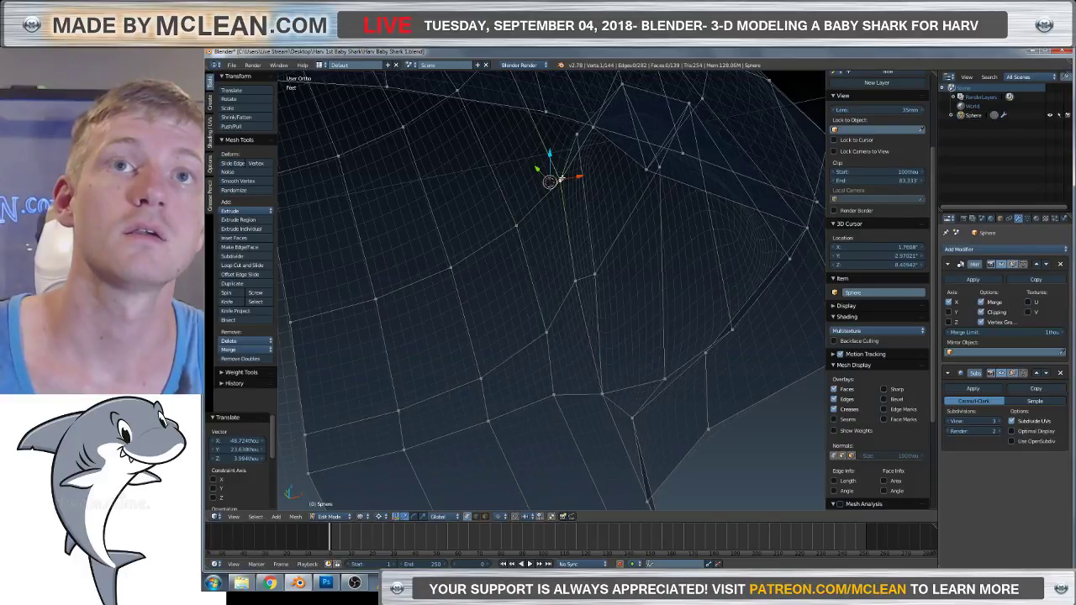
{"action": "key", "text": "shift+v"}
{"action": "left_click", "coordinate": [551, 178]}
{"action": "middle_click_drag", "start_coordinate": [550, 178], "coordinate": [507, 254]}
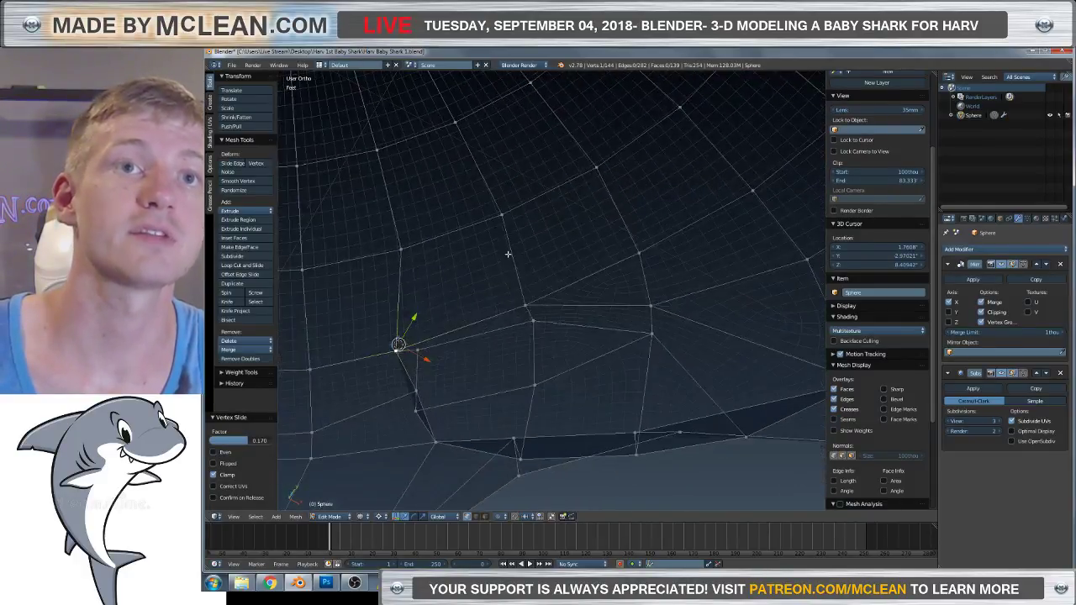
Move several rim vertices up and right, raising the last 100.191 thou along Z.
{"action": "key", "text": "g"}
{"action": "left_click", "coordinate": [425, 280]}
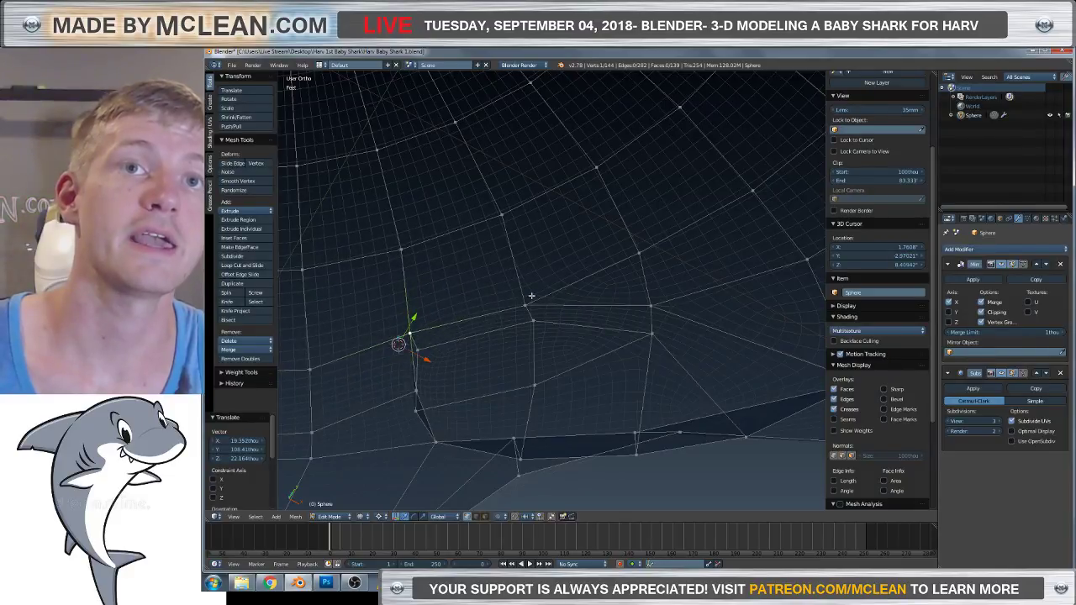
{"action": "key", "text": "g"}
{"action": "left_click", "coordinate": [535, 284]}
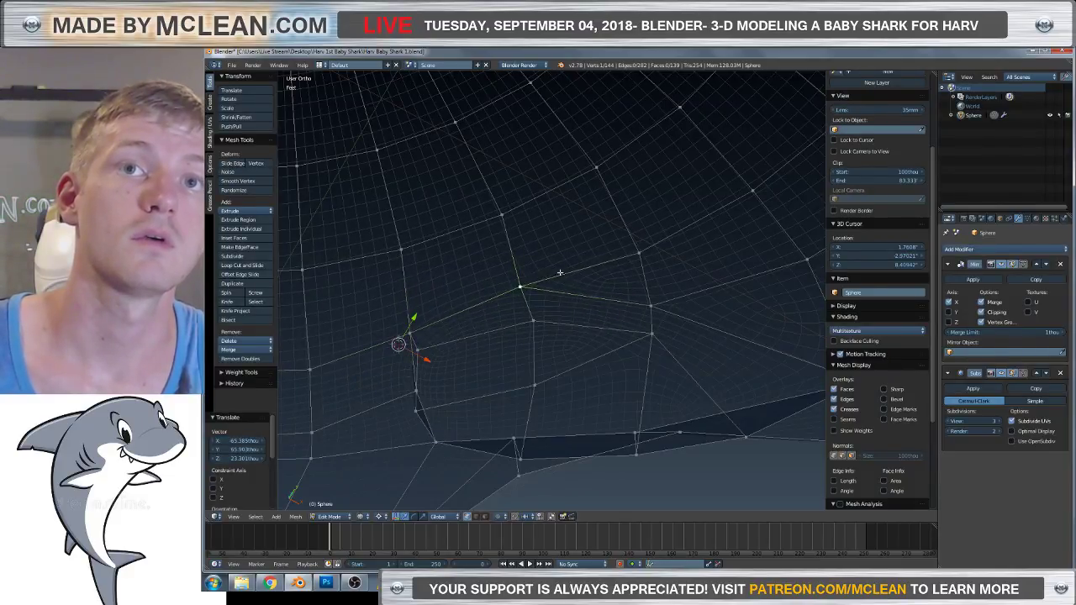
{"action": "key", "text": "g"}
{"action": "left_click", "coordinate": [803, 311]}
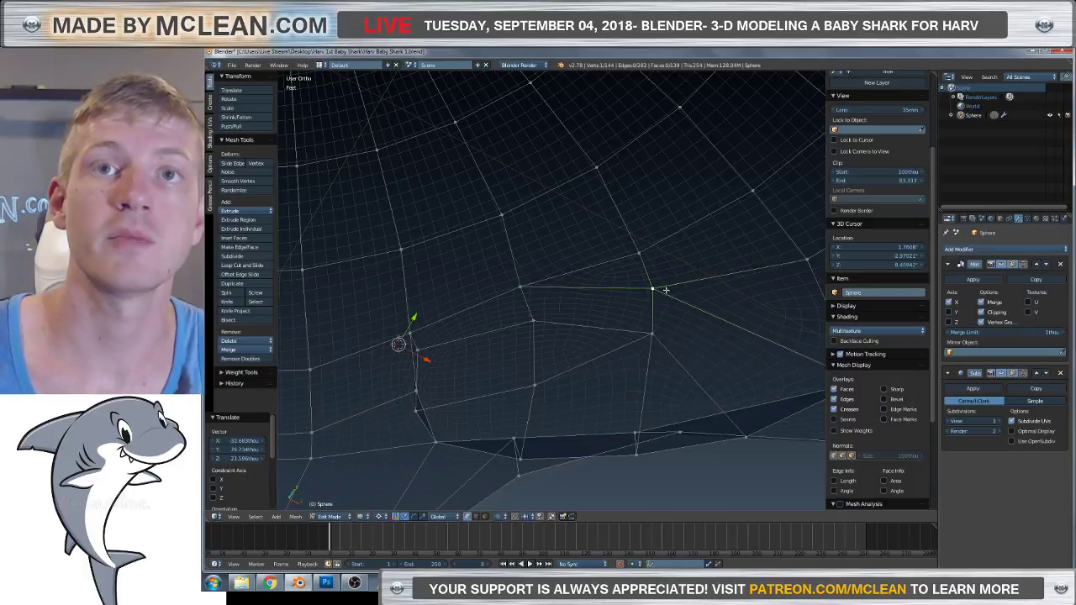
{"action": "middle_click_drag", "start_coordinate": [802, 311], "coordinate": [559, 125]}
{"action": "left_click_drag", "start_coordinate": [433, 126], "coordinate": [434, 109]}
Compare the socket with the reference sketch in front view, toggling wireframe.
{"action": "key", "text": "z"}
{"action": "middle_click_drag", "start_coordinate": [434, 109], "coordinate": [569, 257]}
{"action": "scroll", "coordinate": [570, 258], "scroll_direction": "up", "scroll_amount": 3}
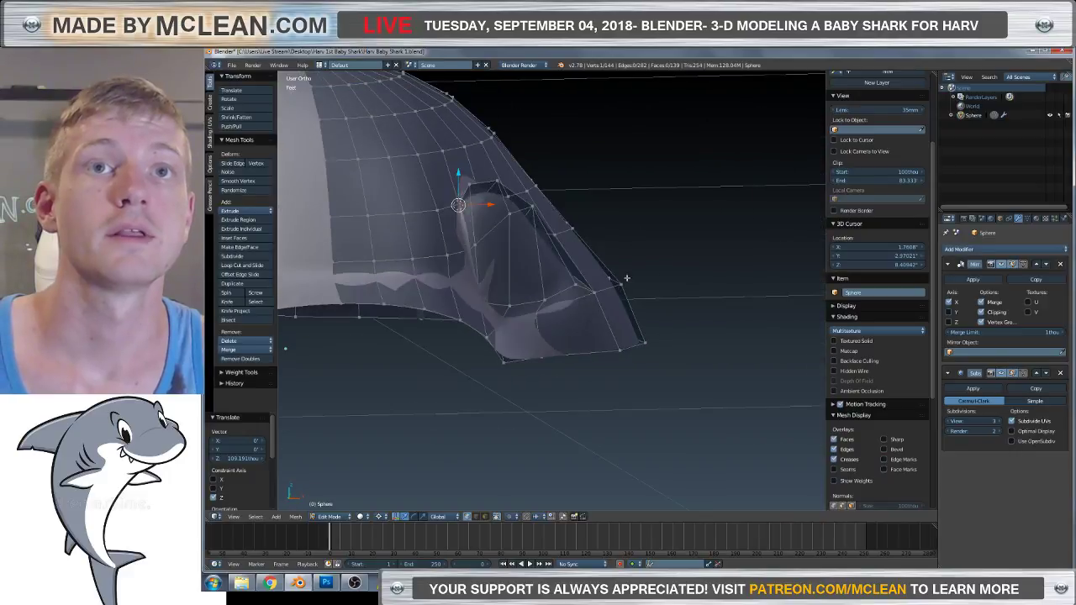
{"action": "scroll", "coordinate": [591, 284], "scroll_direction": "up", "scroll_amount": 3}
{"action": "scroll", "coordinate": [591, 284], "scroll_direction": "up", "scroll_amount": 1}
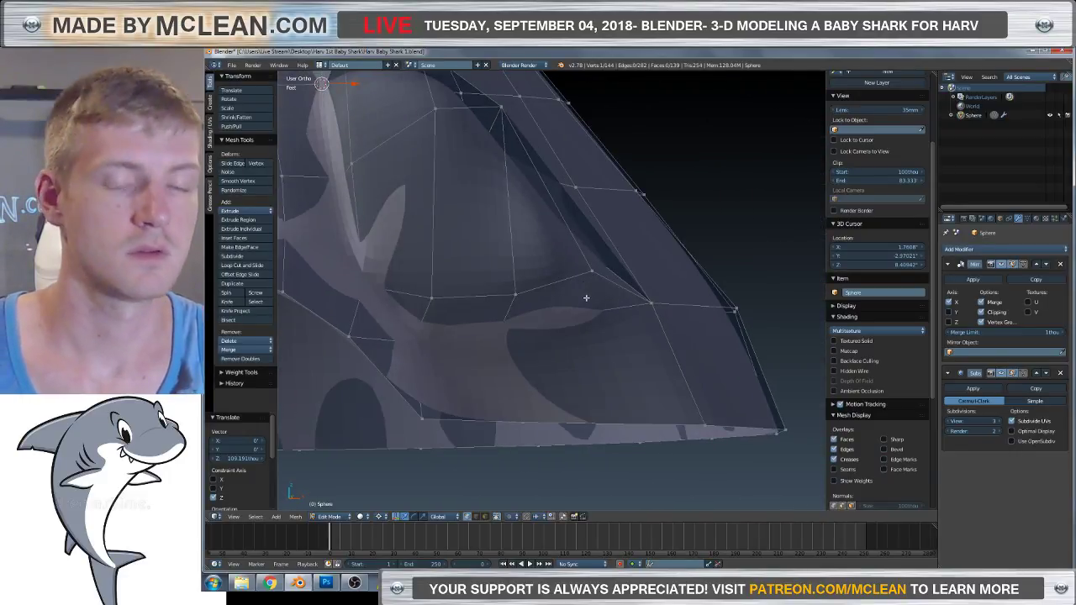
{"action": "key", "text": "KP_1"}
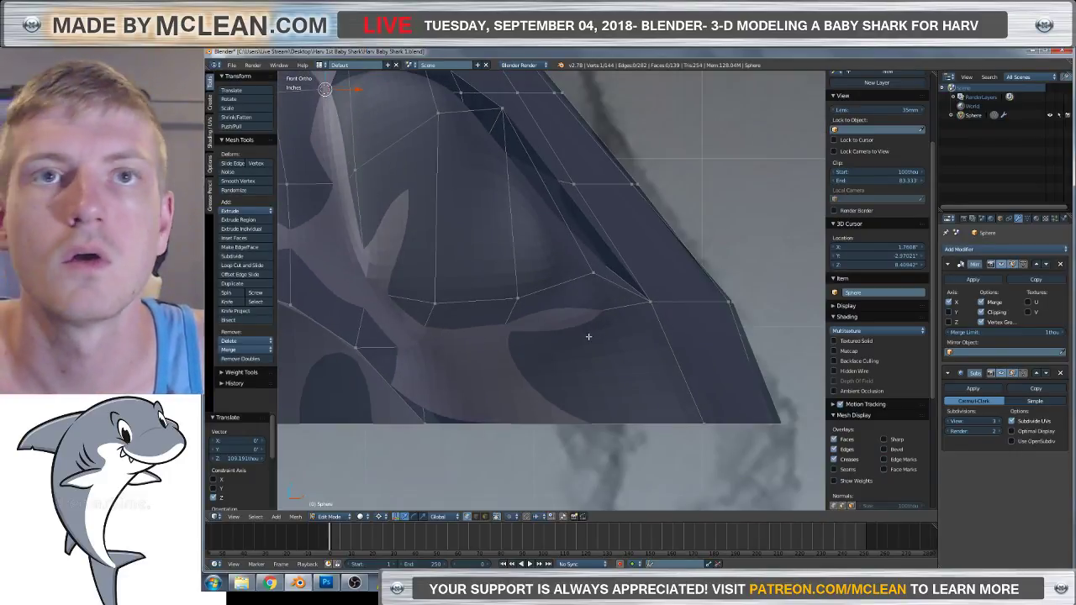
{"action": "key", "text": "z"}
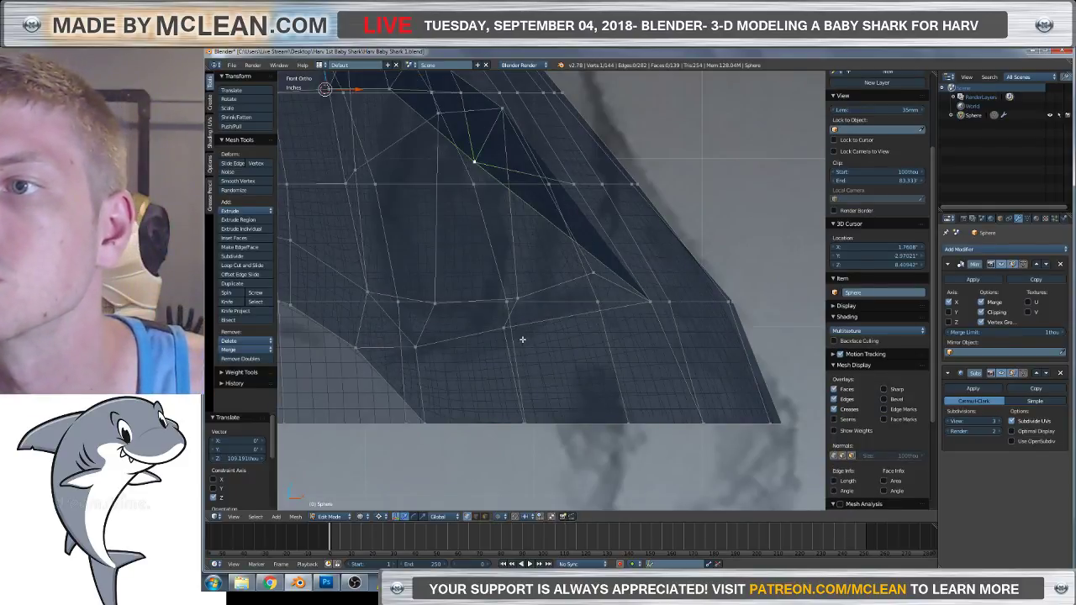
{"action": "key", "text": "z"}
{"action": "scroll", "coordinate": [518, 339], "scroll_direction": "down", "scroll_amount": 3}
{"action": "mouse_move", "coordinate": [519, 338]}
{"action": "middle_mouse_down"}
{"action": "mouse_move", "coordinate": [537, 313]}
{"action": "mouse_move", "coordinate": [520, 343]}
{"action": "middle_mouse_up"}
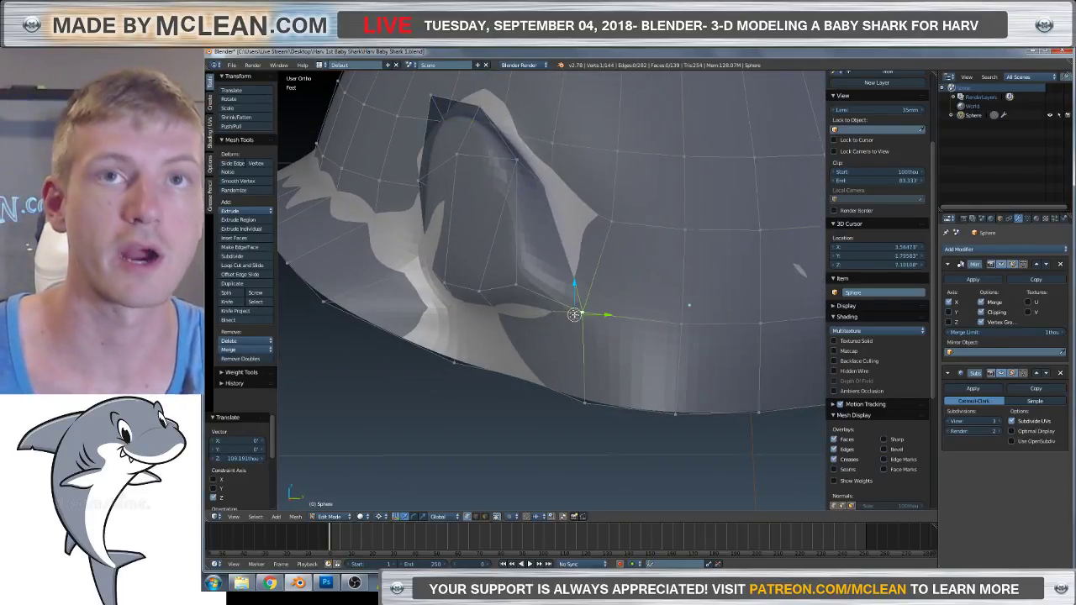
Shift a lower socket vertex along Y and slide it along its edge in small steps.
{"action": "left_click_drag", "start_coordinate": [608, 315], "coordinate": [513, 297]}
{"action": "middle_click_drag", "start_coordinate": [513, 297], "coordinate": [524, 309]}
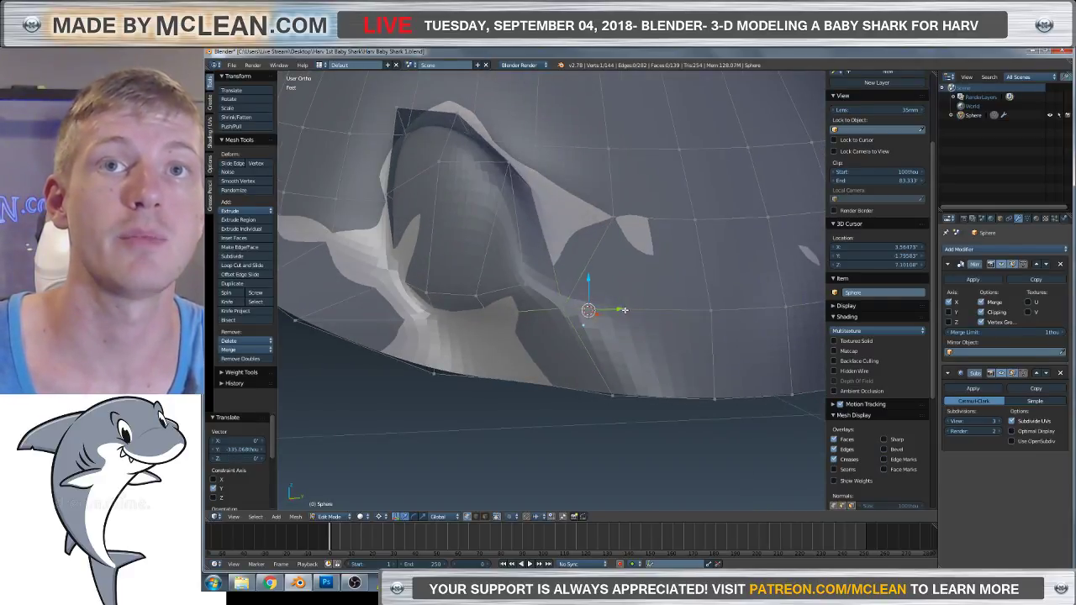
{"action": "mouse_move", "coordinate": [623, 310]}
{"action": "left_mouse_down"}
{"action": "mouse_move", "coordinate": [606, 310]}
{"action": "mouse_move", "coordinate": [638, 309]}
{"action": "left_mouse_up"}
{"action": "key", "text": "shift+v"}
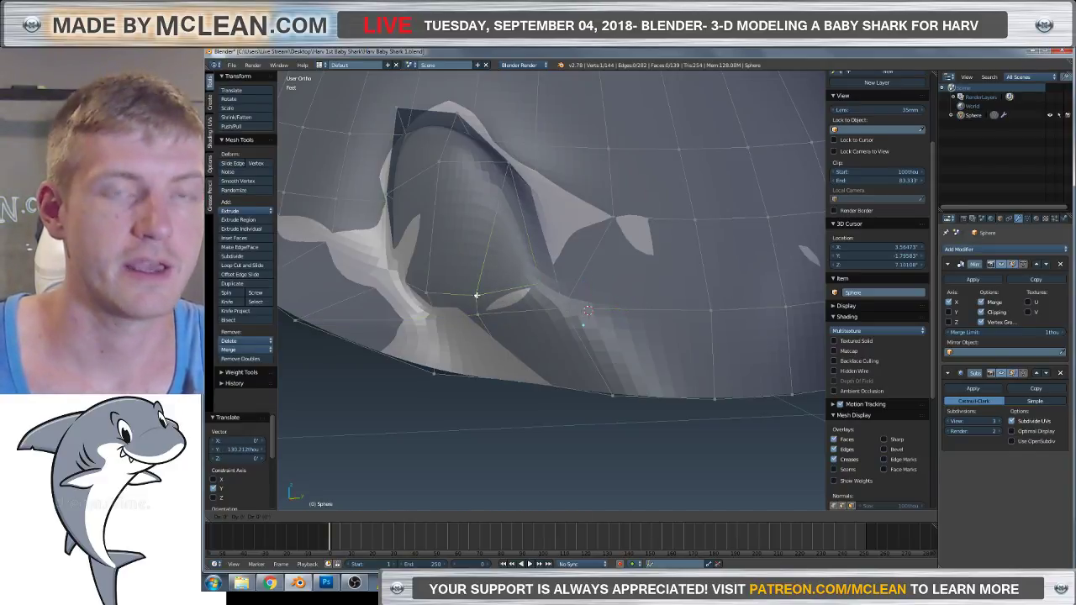
{"action": "left_click", "coordinate": [430, 321]}
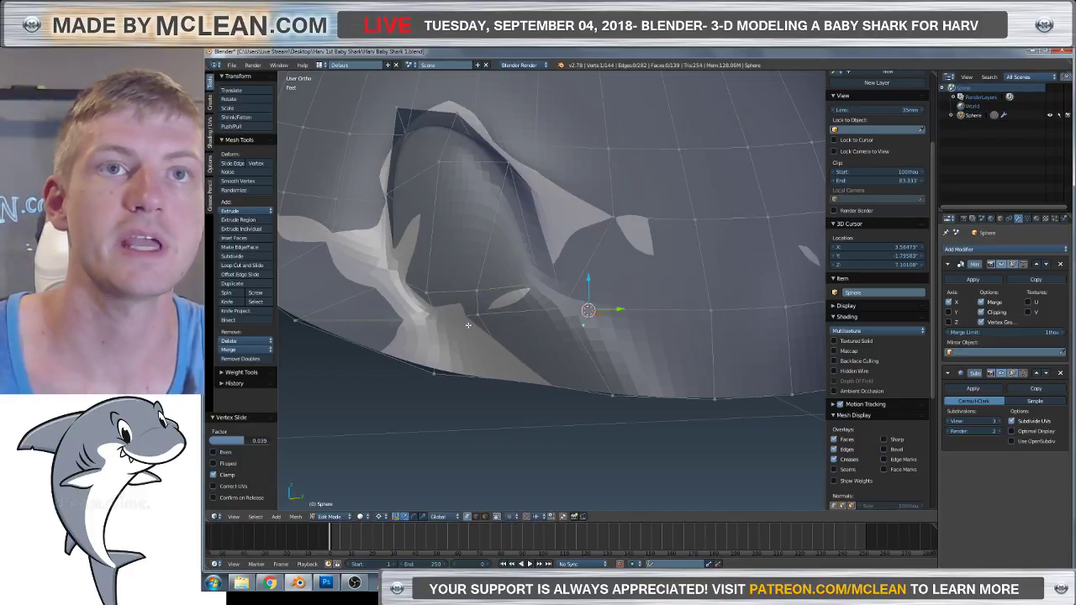
{"action": "key", "text": "z"}
{"action": "key", "text": "shift+v"}
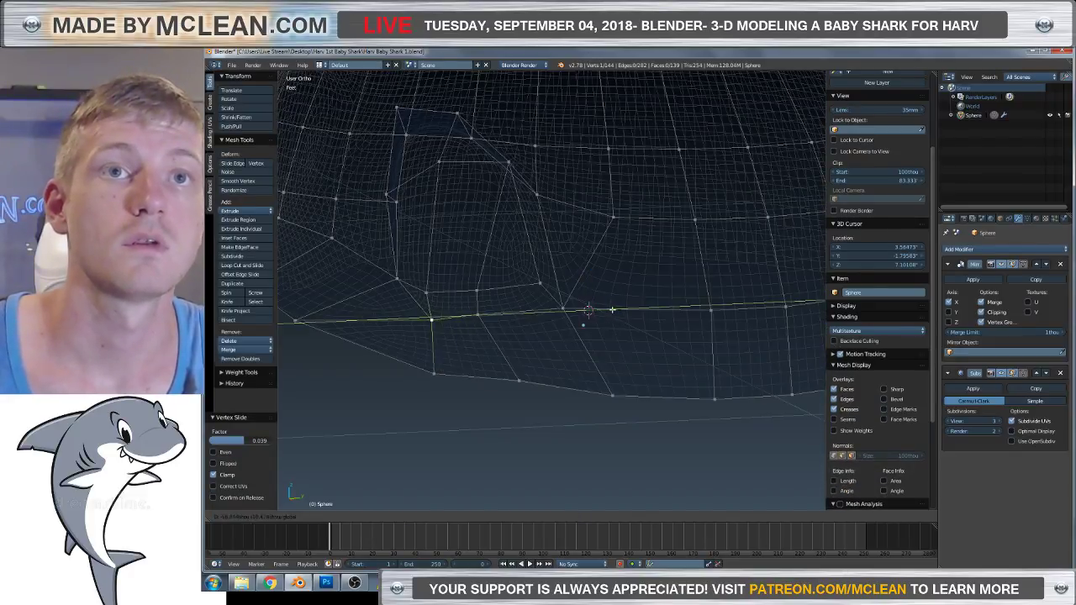
{"action": "left_click", "coordinate": [432, 316]}
{"action": "key", "text": "shift+v"}
{"action": "left_click", "coordinate": [443, 311]}
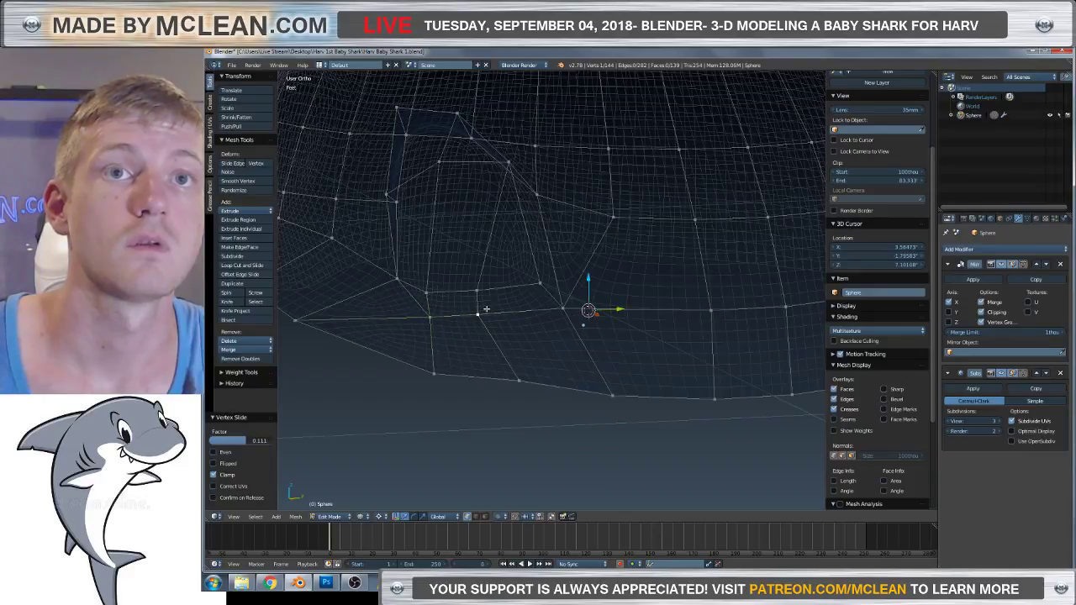
Lower the vertex, then slide it along its edge with factor 0.215.
{"action": "key", "text": "g"}
{"action": "left_click", "coordinate": [483, 320]}
{"action": "key", "text": "z"}
{"action": "scroll", "coordinate": [496, 326], "scroll_direction": "down", "scroll_amount": 6}
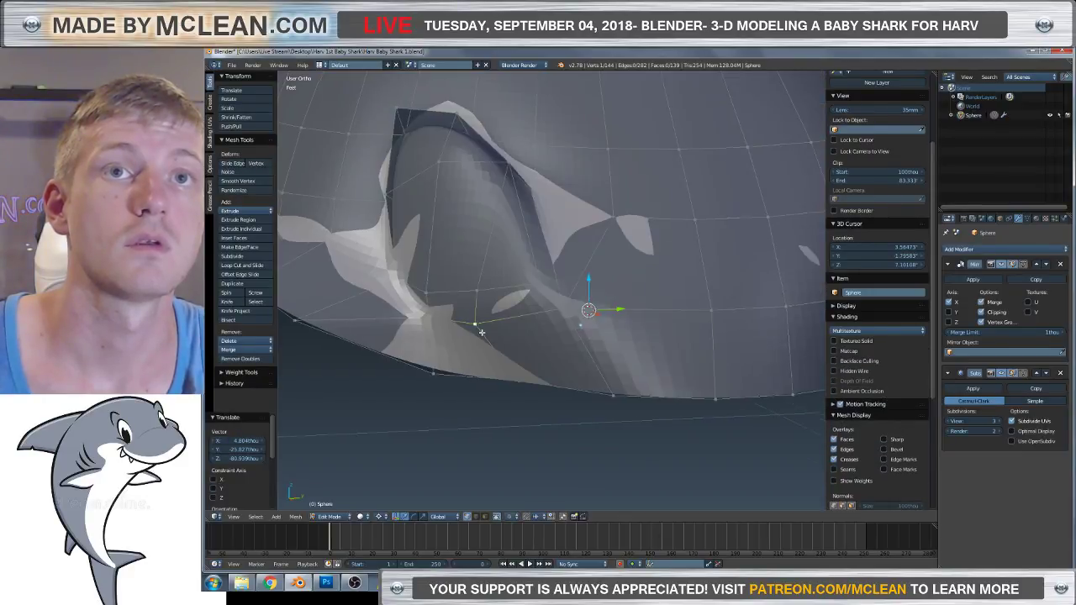
{"action": "middle_click_drag", "start_coordinate": [540, 329], "coordinate": [604, 343]}
{"action": "scroll", "coordinate": [571, 324], "scroll_direction": "up", "scroll_amount": 2}
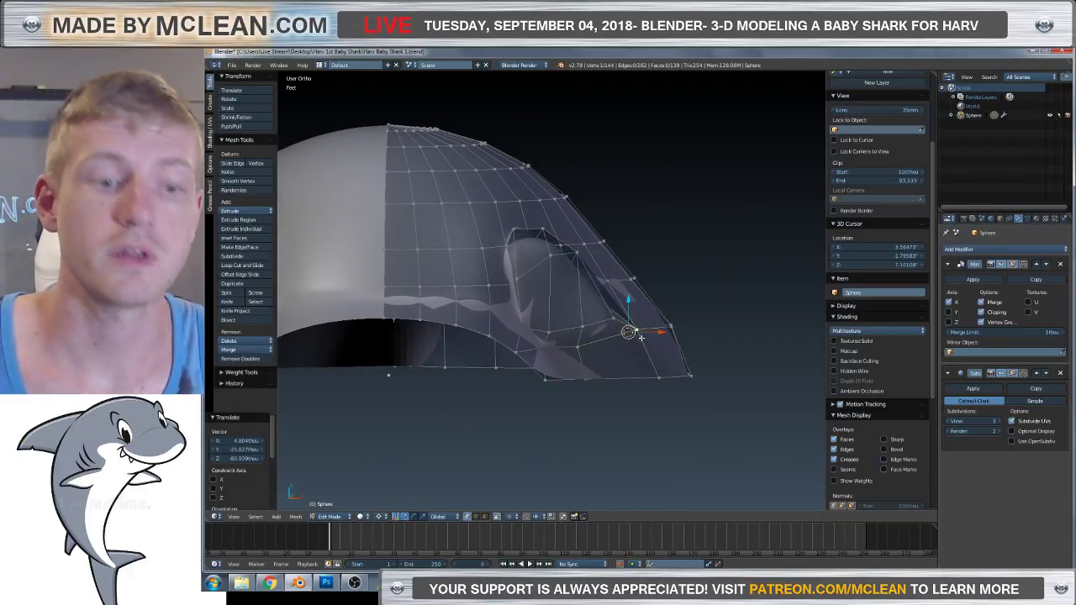
{"action": "key", "text": "g"}
{"action": "key", "text": "g"}
{"action": "left_click", "coordinate": [628, 339]}
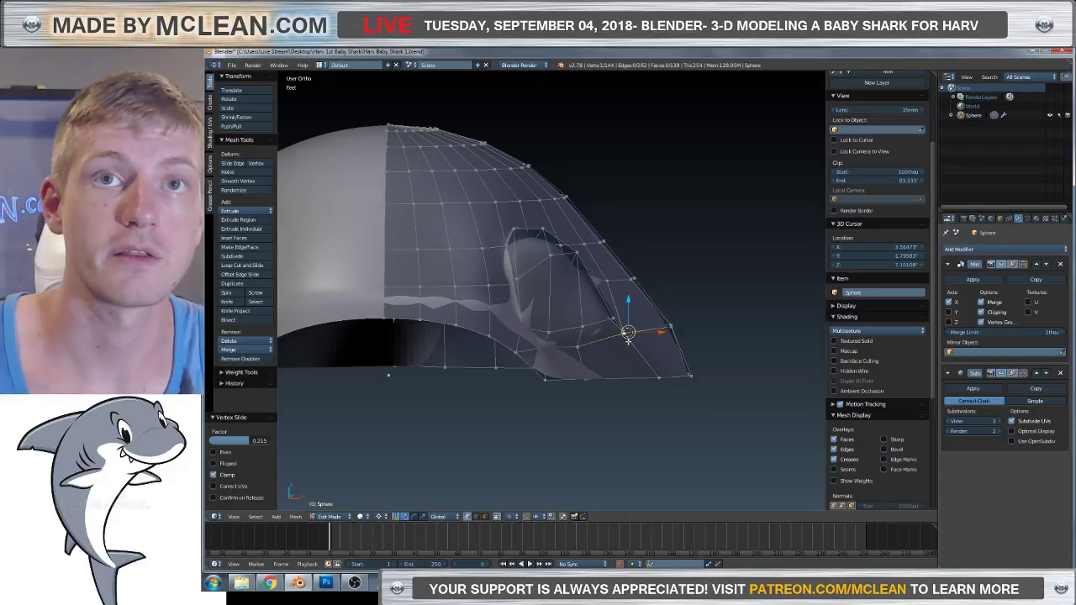
{"action": "middle_click_drag", "start_coordinate": [627, 329], "coordinate": [618, 370]}
{"action": "scroll", "coordinate": [625, 345], "scroll_direction": "up", "scroll_amount": 3}
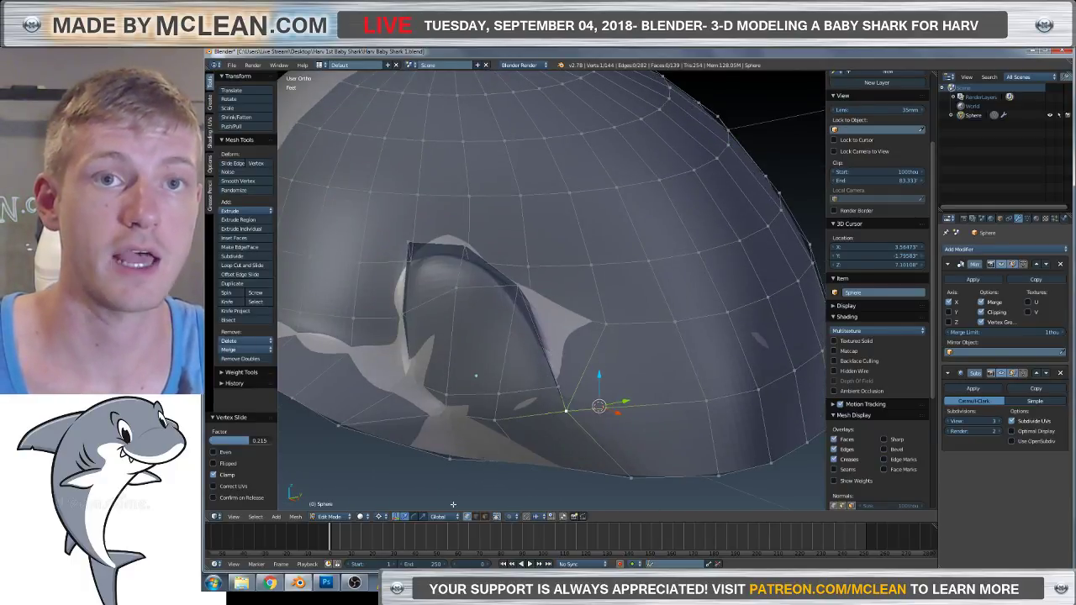
{"action": "right_click", "coordinate": [504, 336]}
{"action": "right_click", "coordinate": [429, 353], "text": "shift"}
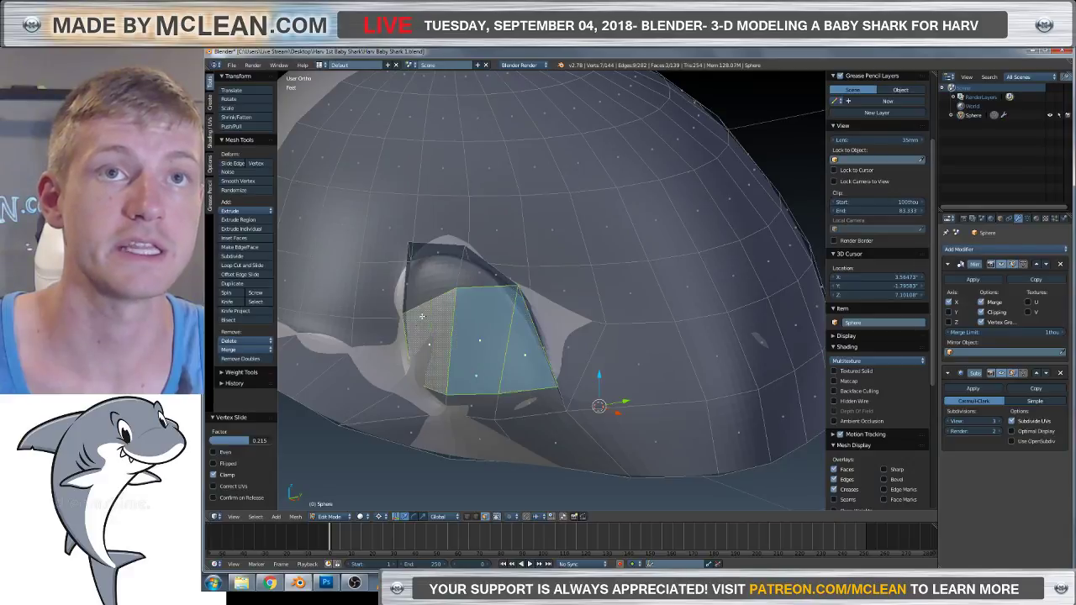
{"action": "right_click", "coordinate": [453, 269], "text": "shift"}
{"action": "right_click", "coordinate": [465, 269], "text": "shift"}
{"action": "key", "text": "x"}
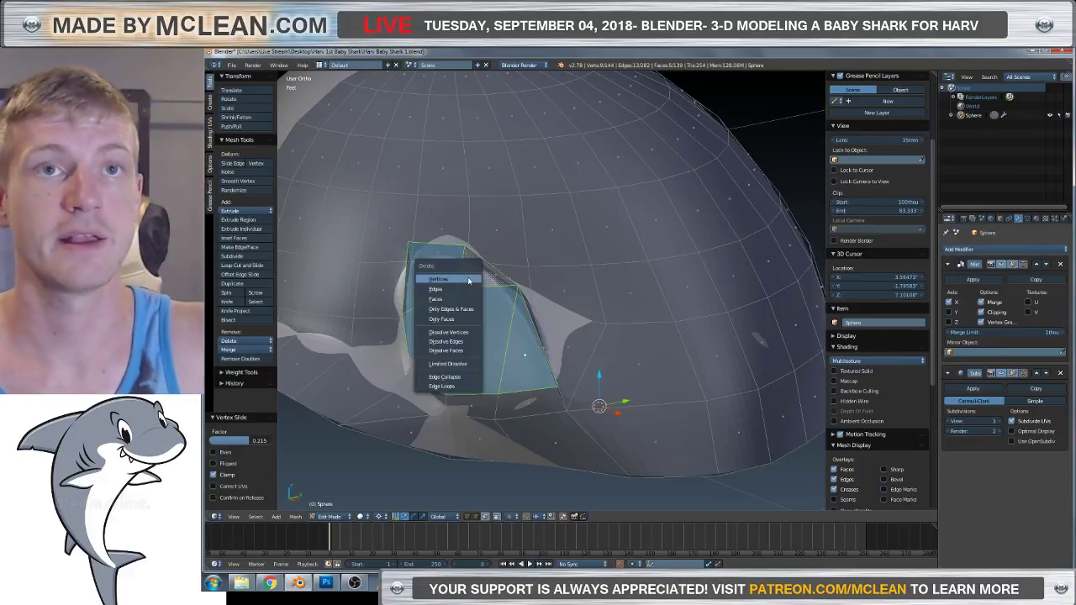
{"action": "left_click", "coordinate": [435, 299]}
{"action": "middle_click_drag", "start_coordinate": [435, 301], "coordinate": [437, 330]}
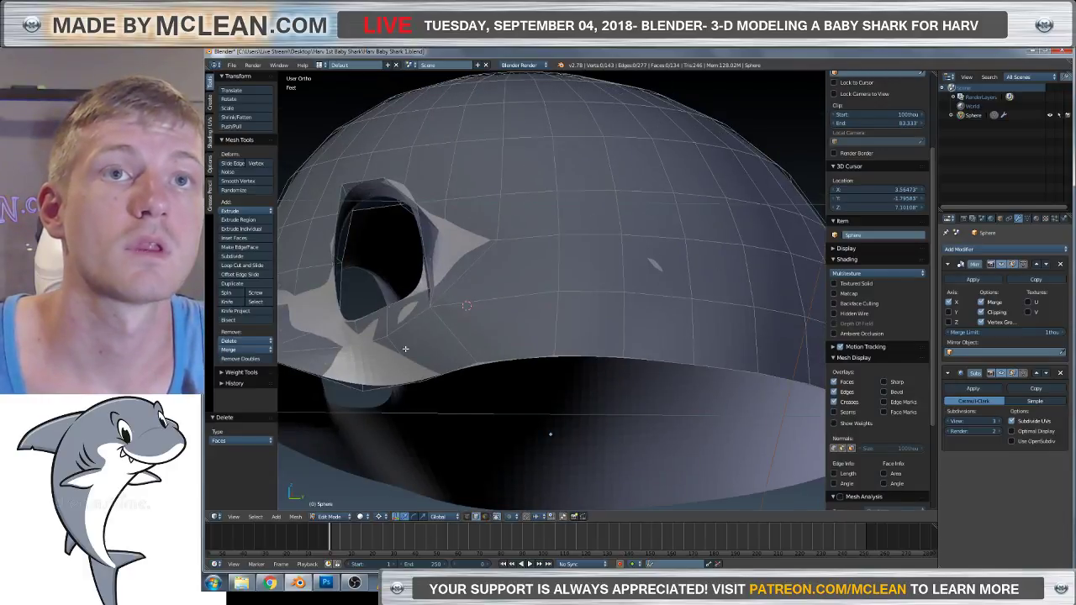
{"action": "middle_click_drag", "start_coordinate": [422, 285], "coordinate": [546, 376]}
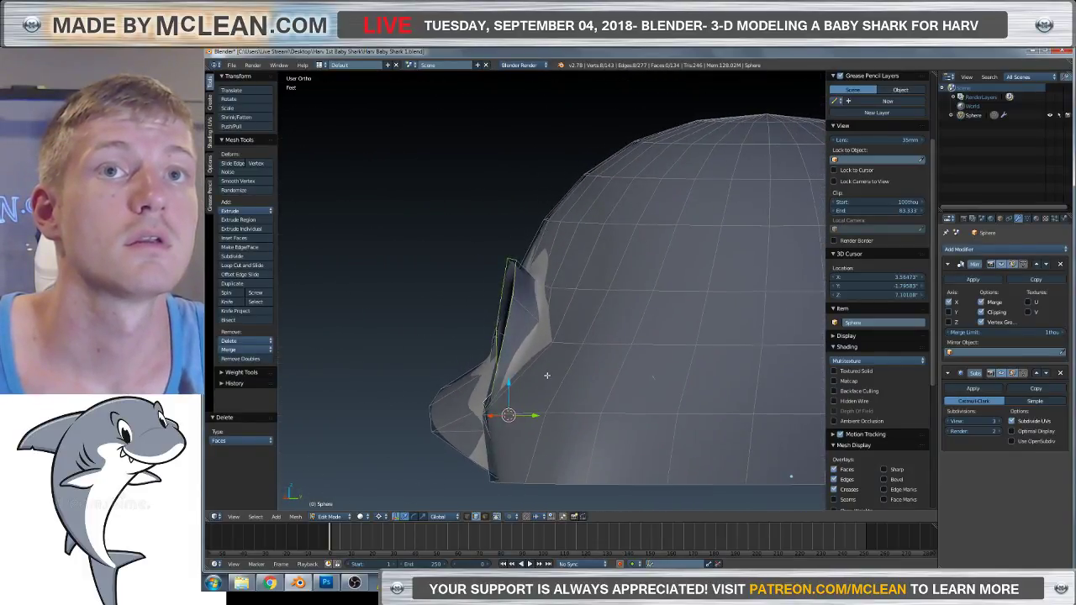
Extrude the eye opening's rim inward to start the socket.
{"action": "key", "text": "e"}
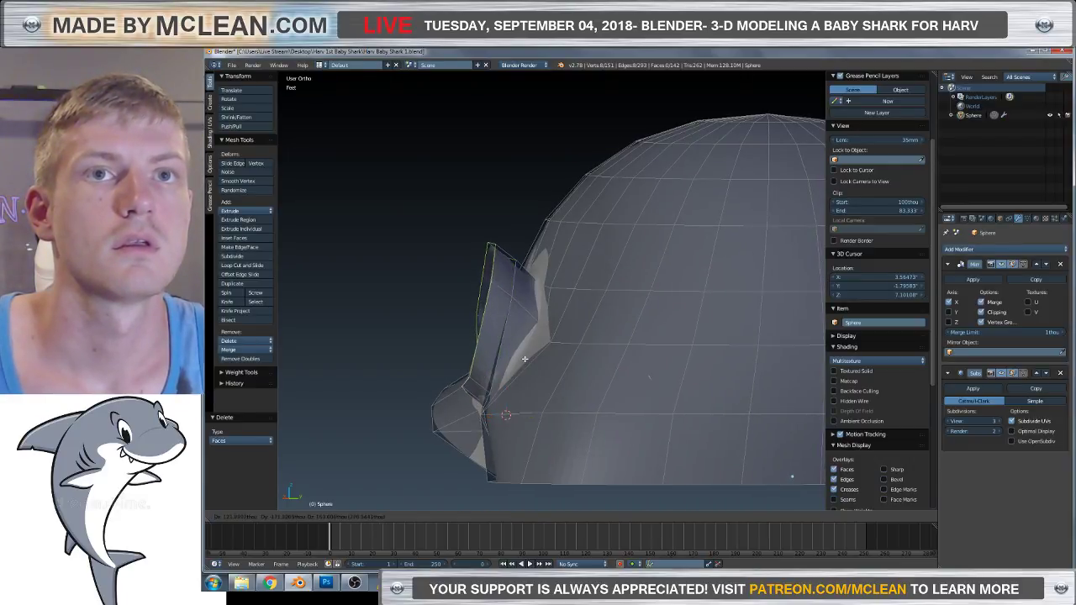
{"action": "left_click", "coordinate": [521, 353]}
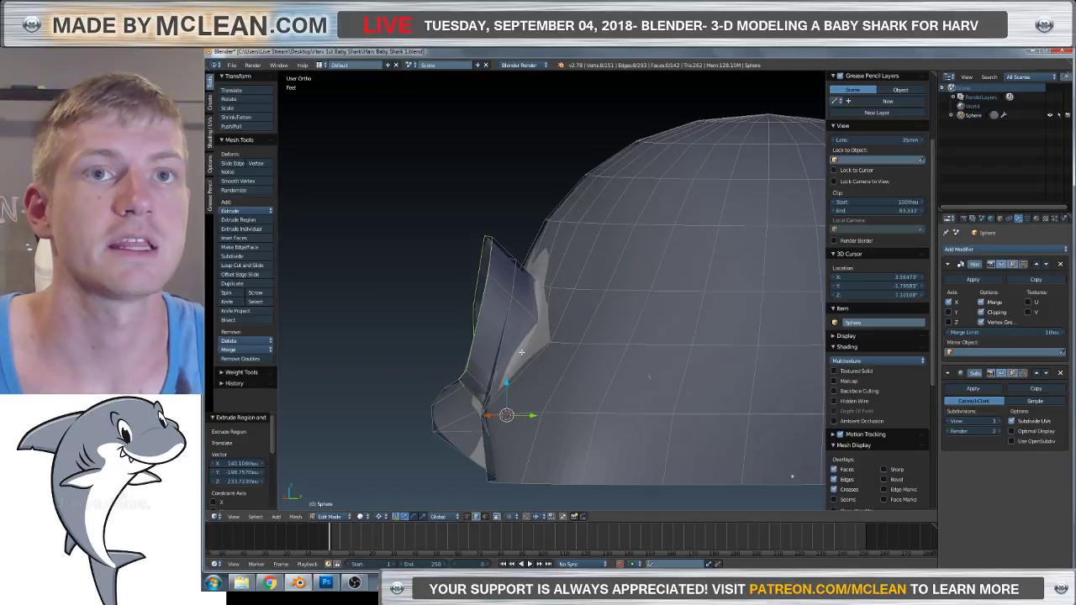
{"action": "middle_click_drag", "start_coordinate": [522, 353], "coordinate": [648, 346]}
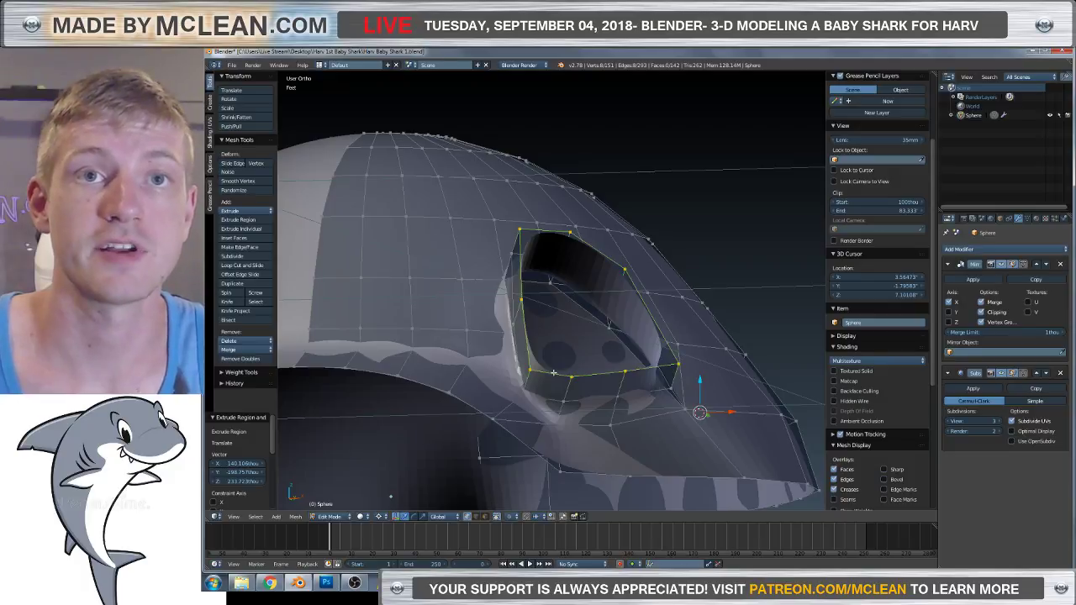
Select a vertex below the eye and slide it along its edges several times.
{"action": "right_click", "coordinate": [623, 370]}
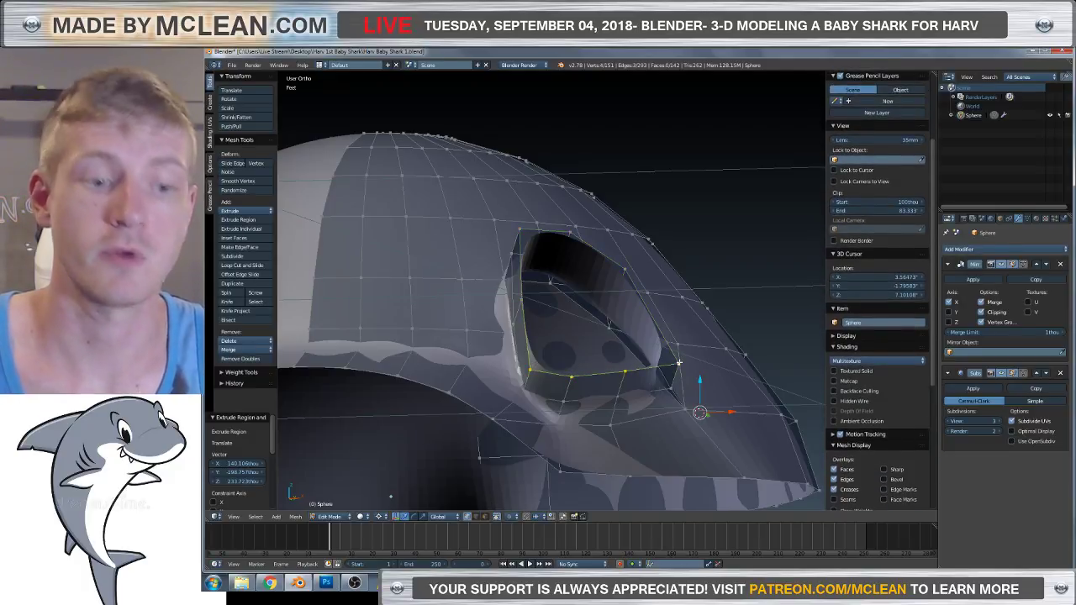
{"action": "key", "text": "g"}
{"action": "key", "text": "g"}
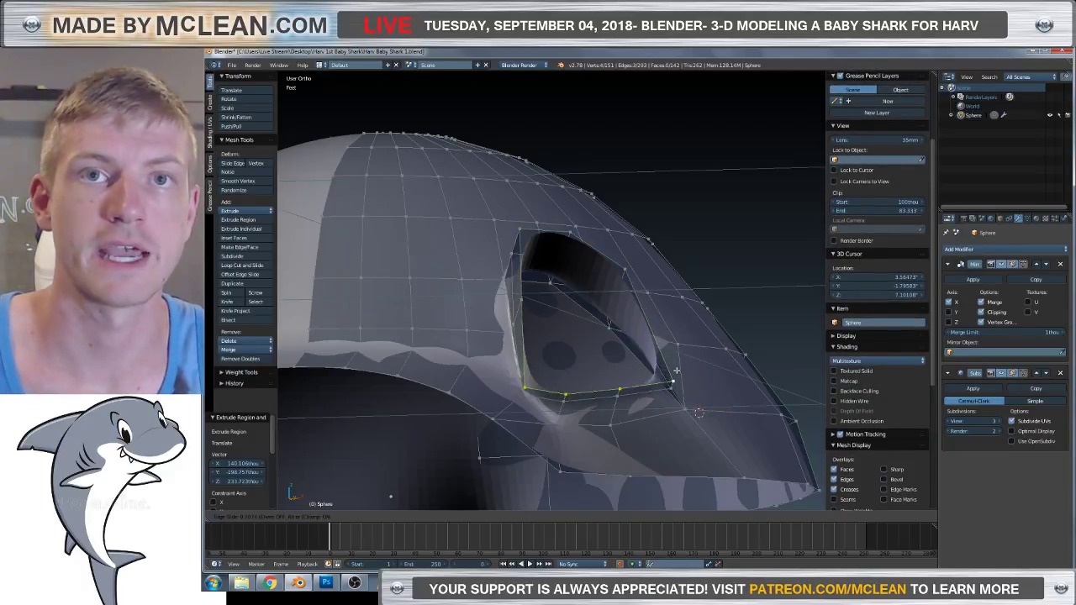
{"action": "left_click", "coordinate": [677, 378]}
{"action": "middle_click_drag", "start_coordinate": [677, 378], "coordinate": [610, 383]}
{"action": "key", "text": "g"}
{"action": "key", "text": "g"}
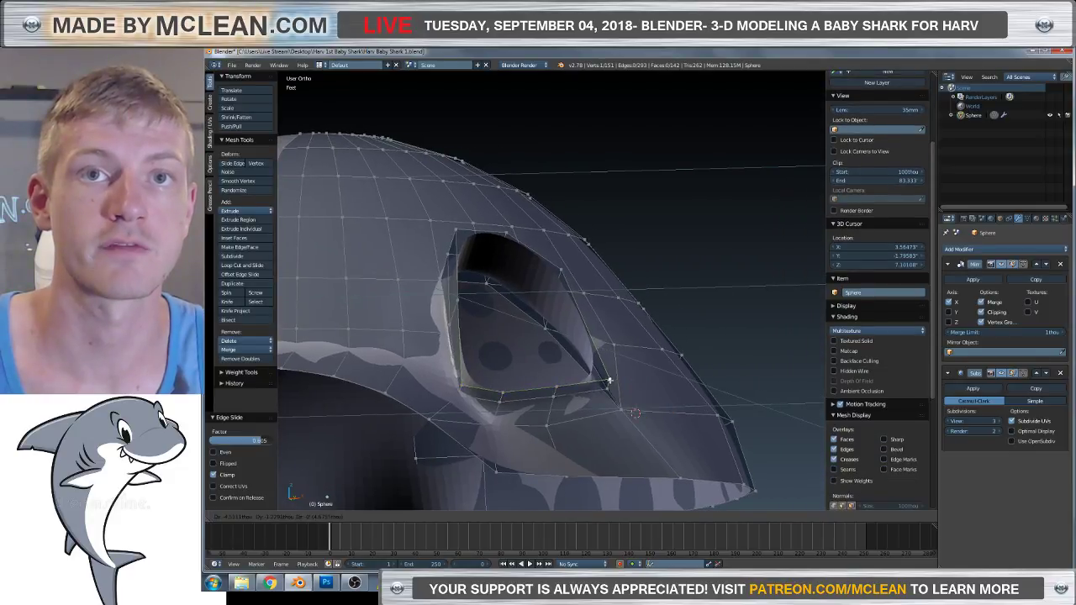
{"action": "left_click", "coordinate": [583, 385]}
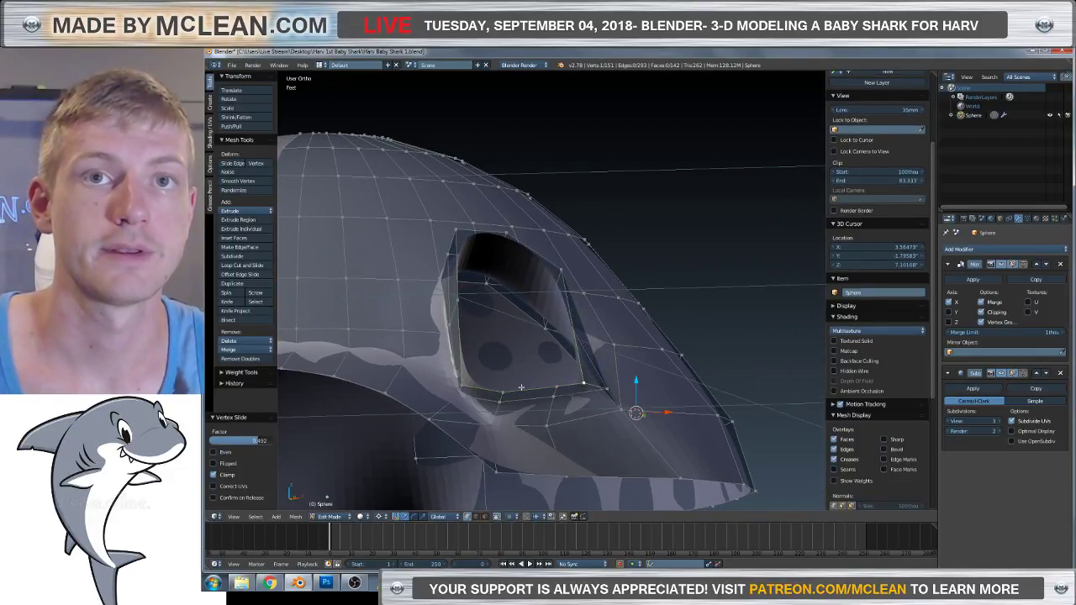
{"action": "key", "text": "g"}
{"action": "key", "text": "g"}
{"action": "left_click", "coordinate": [475, 388]}
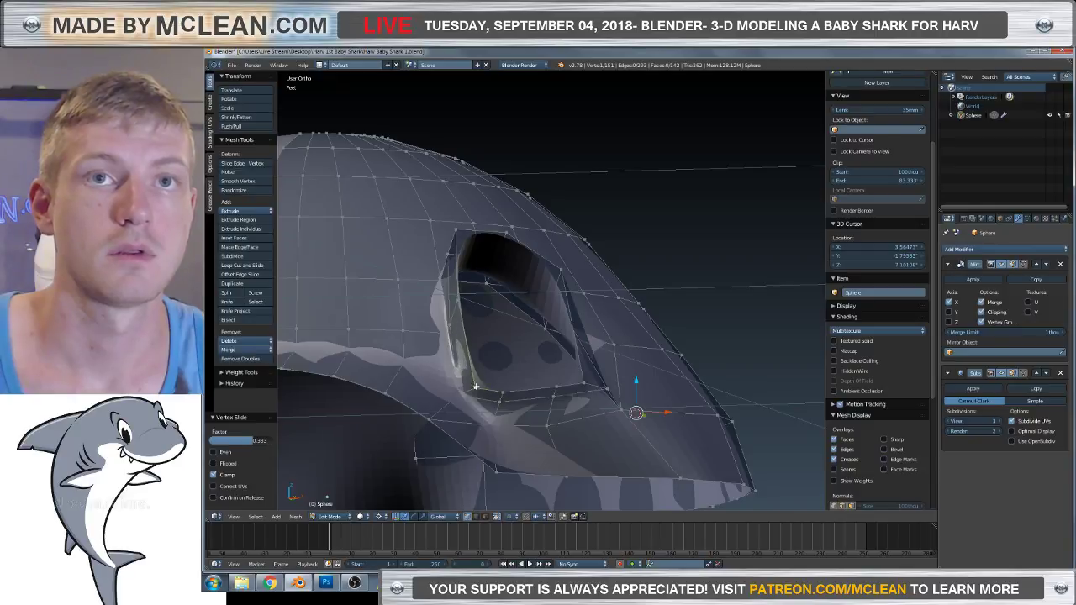
Reposition the selected vertices around the eye rim.
{"action": "scroll", "coordinate": [879, 294], "scroll_direction": "up", "scroll_amount": 3}
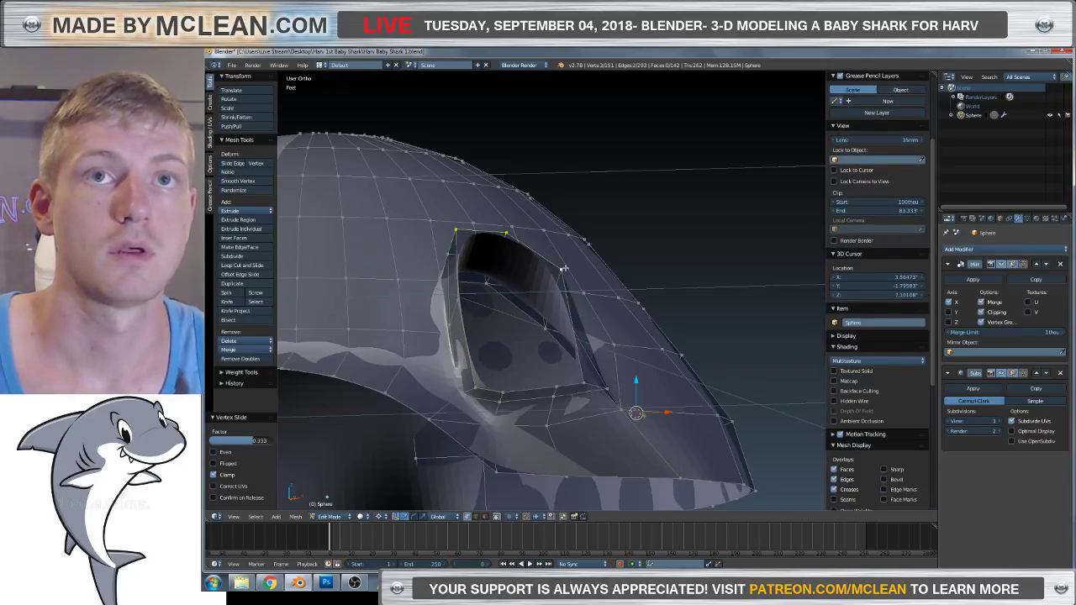
{"action": "mouse_move", "coordinate": [470, 278]}
{"action": "middle_mouse_down"}
{"action": "mouse_move", "coordinate": [496, 291]}
{"action": "mouse_move", "coordinate": [483, 291]}
{"action": "middle_mouse_up"}
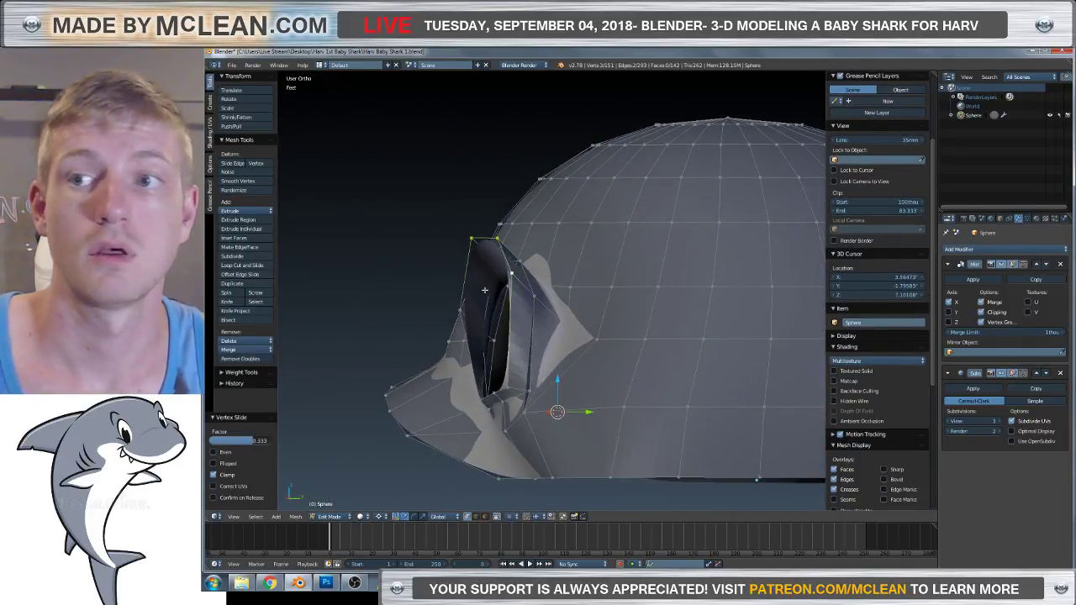
{"action": "scroll", "coordinate": [878, 295], "scroll_direction": "down", "scroll_amount": 2}
{"action": "key", "text": "g"}
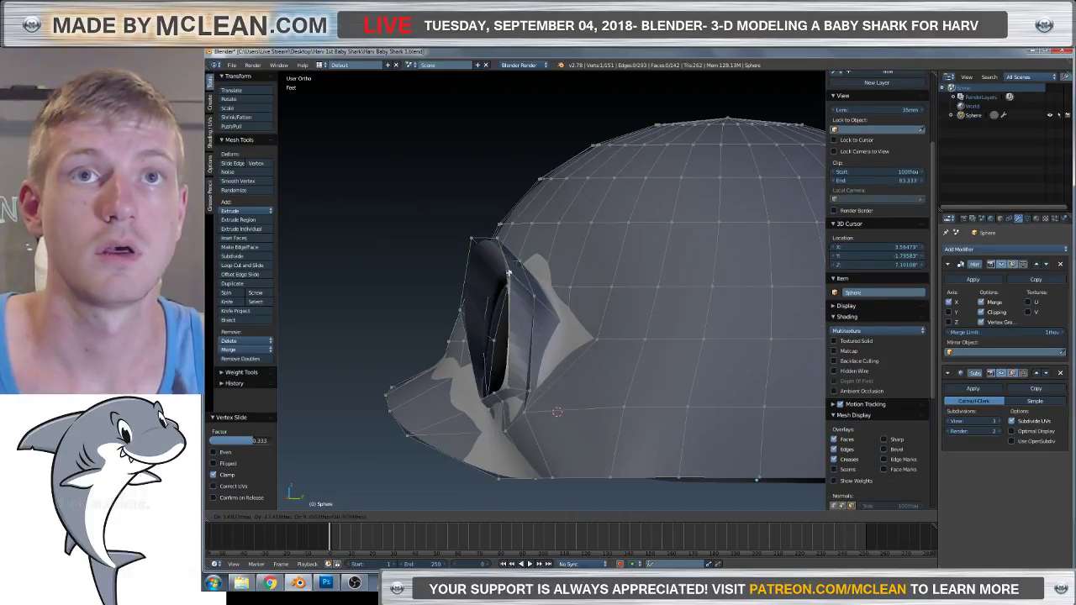
{"action": "left_click", "coordinate": [514, 276]}
{"action": "middle_click_drag", "start_coordinate": [514, 275], "coordinate": [575, 323]}
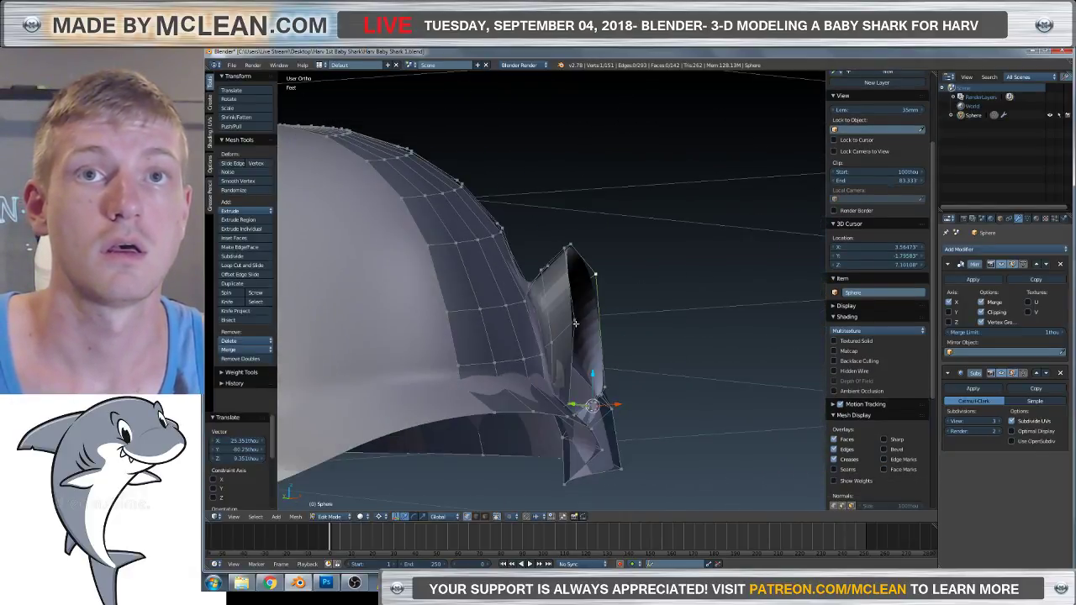
In right side view, move the selected rim vertices into a new position.
{"action": "key", "text": "KP_3"}
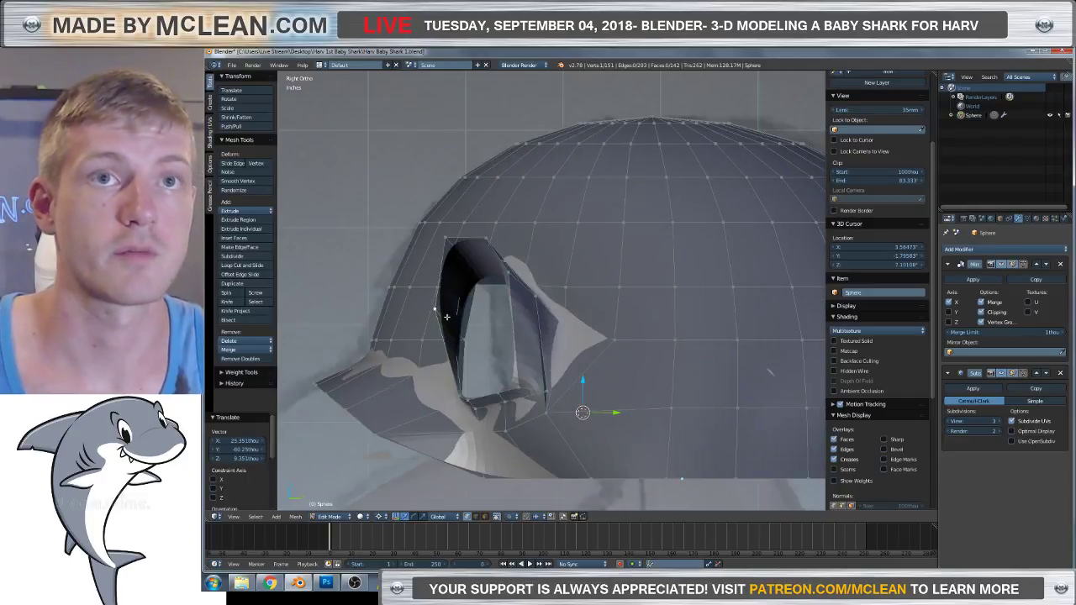
{"action": "left_click_drag", "start_coordinate": [628, 414], "coordinate": [533, 375]}
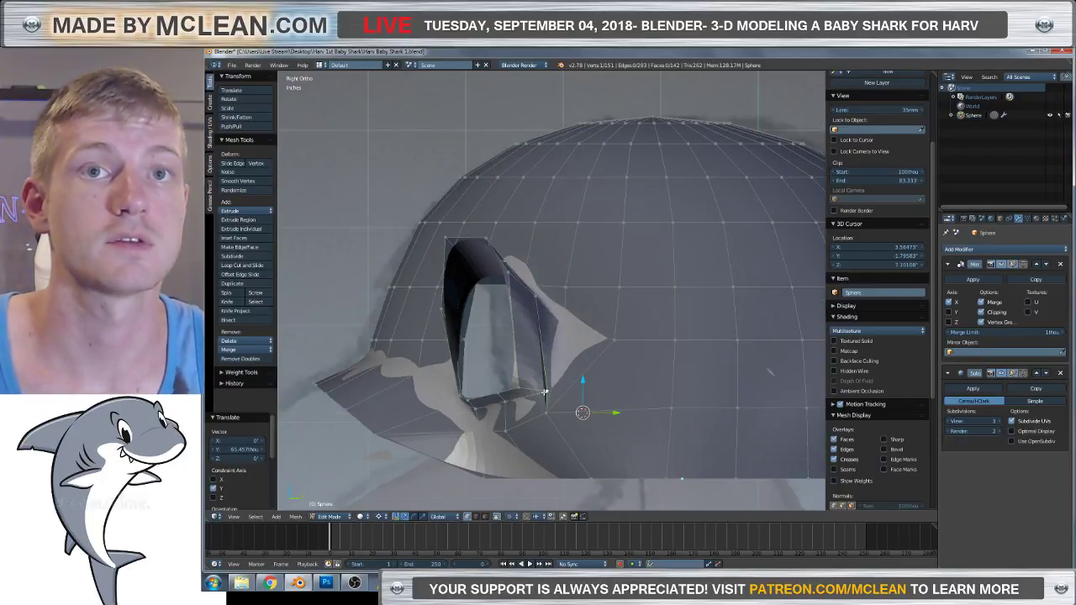
{"action": "key", "text": "g"}
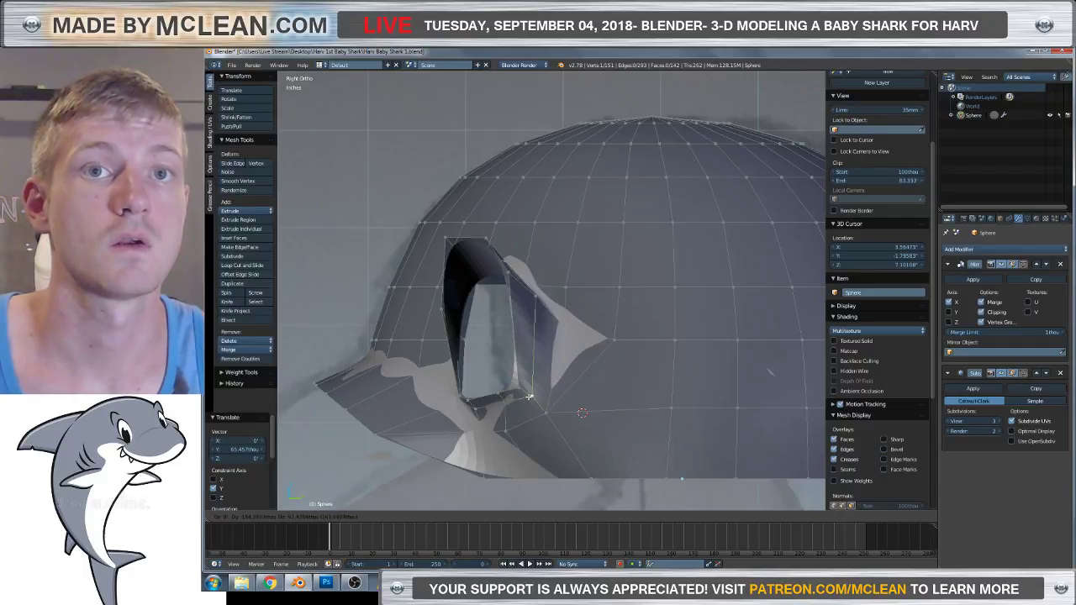
{"action": "left_click", "coordinate": [528, 395]}
{"action": "key", "text": "g"}
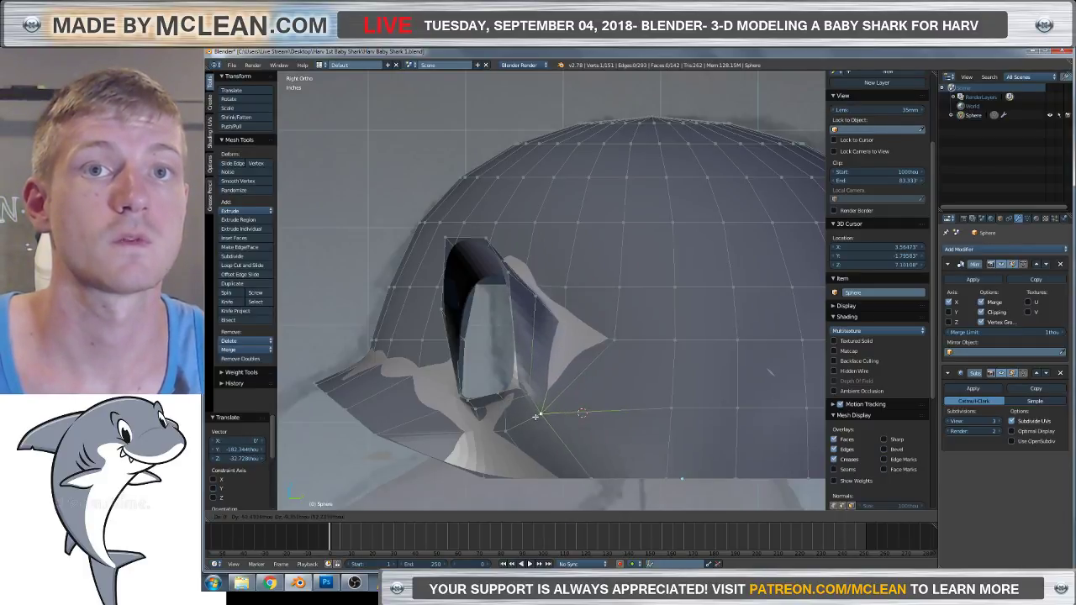
{"action": "left_click", "coordinate": [558, 316]}
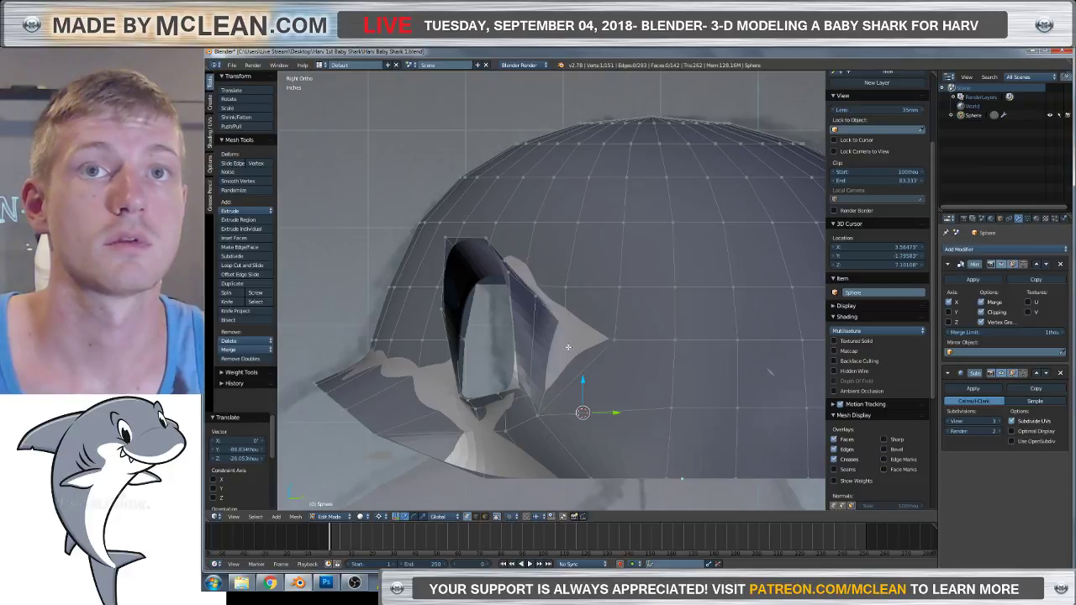
In see-through wireframe, slide the selected rim vertices to refine the socket edge.
{"action": "key", "text": "w"}
{"action": "key", "text": "z"}
{"action": "middle_click_drag", "start_coordinate": [617, 339], "coordinate": [567, 324]}
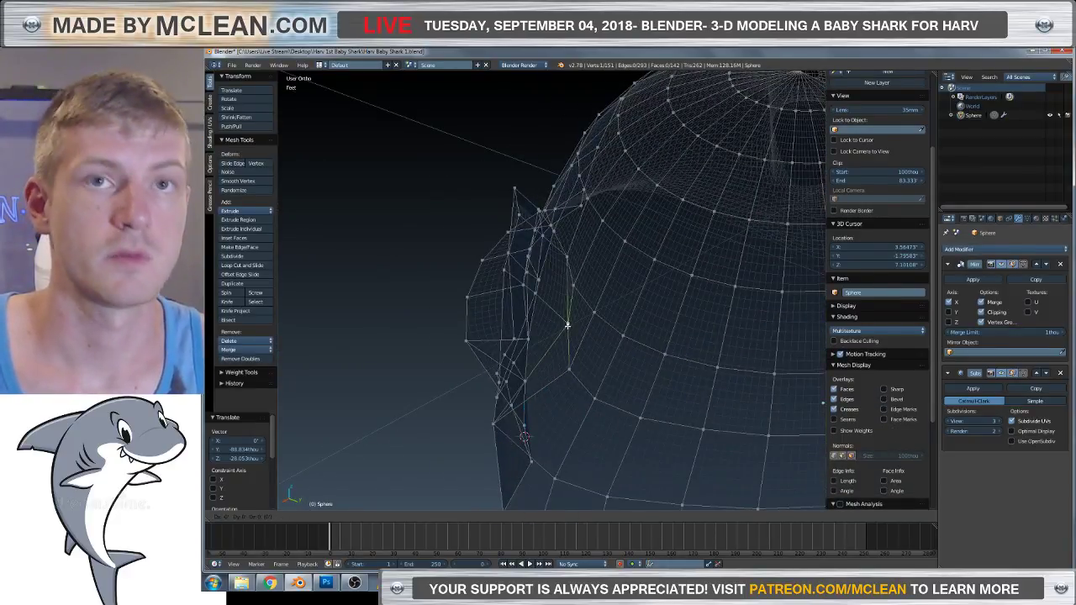
{"action": "key", "text": "g"}
{"action": "key", "text": "g"}
{"action": "left_click", "coordinate": [565, 331]}
{"action": "key", "text": "z"}
{"action": "mouse_move", "coordinate": [564, 331]}
{"action": "middle_mouse_down"}
{"action": "mouse_move", "coordinate": [602, 341]}
{"action": "mouse_move", "coordinate": [597, 349]}
{"action": "mouse_move", "coordinate": [587, 330]}
{"action": "mouse_move", "coordinate": [550, 361]}
{"action": "middle_mouse_up"}
{"action": "scroll", "coordinate": [600, 340], "scroll_direction": "down", "scroll_amount": 3}
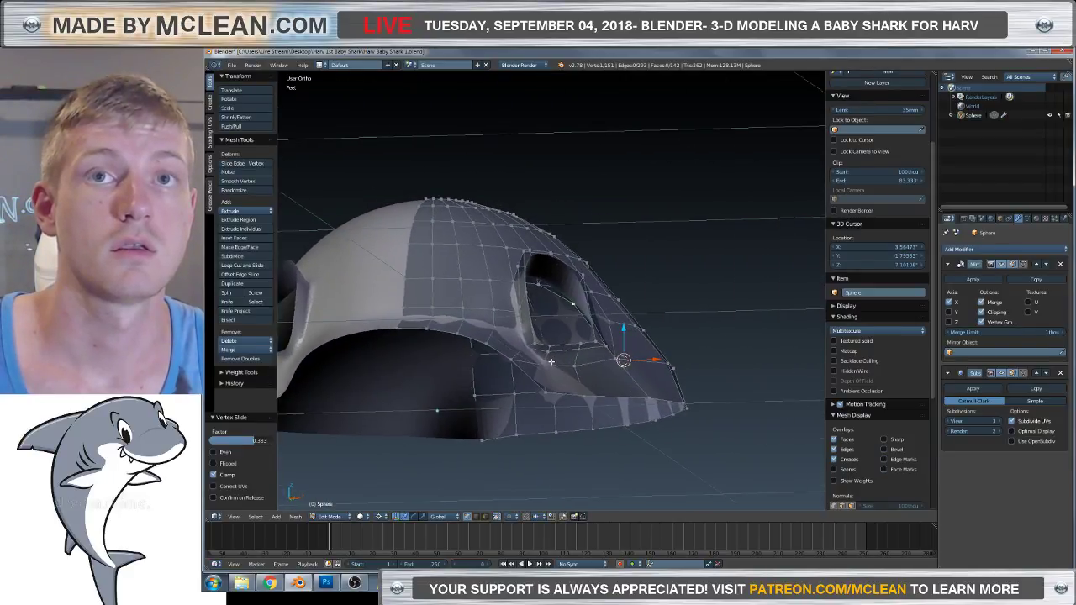
{"action": "scroll", "coordinate": [550, 361], "scroll_direction": "up", "scroll_amount": 3}
In right side view, select the bottom-right rim vertex and two left-edge vertices.
{"action": "key", "text": "KP_3"}
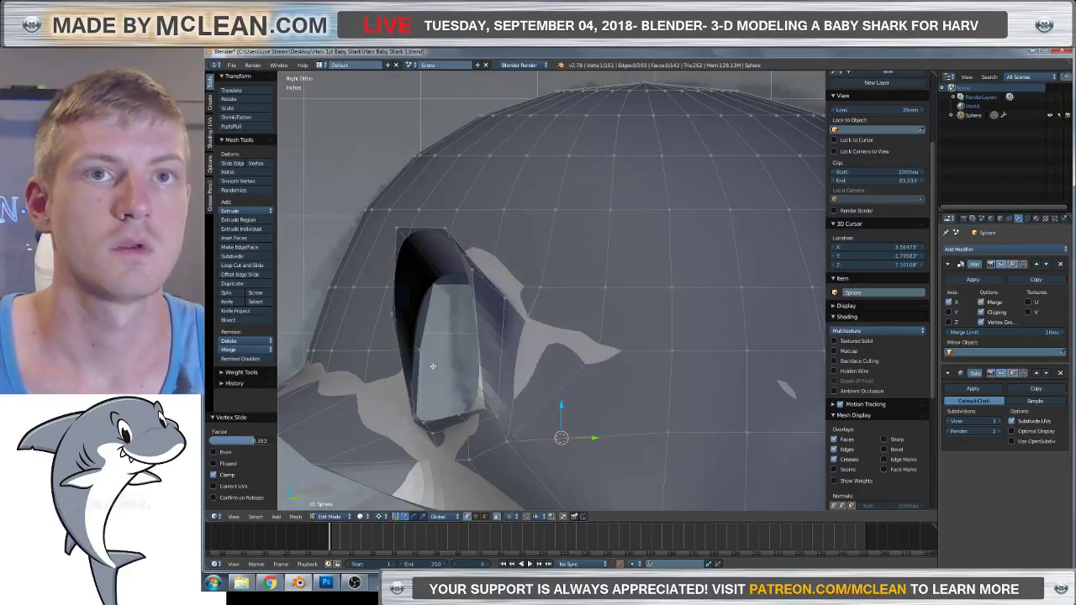
{"action": "middle_click_drag", "start_coordinate": [424, 388], "coordinate": [483, 390], "text": "shift"}
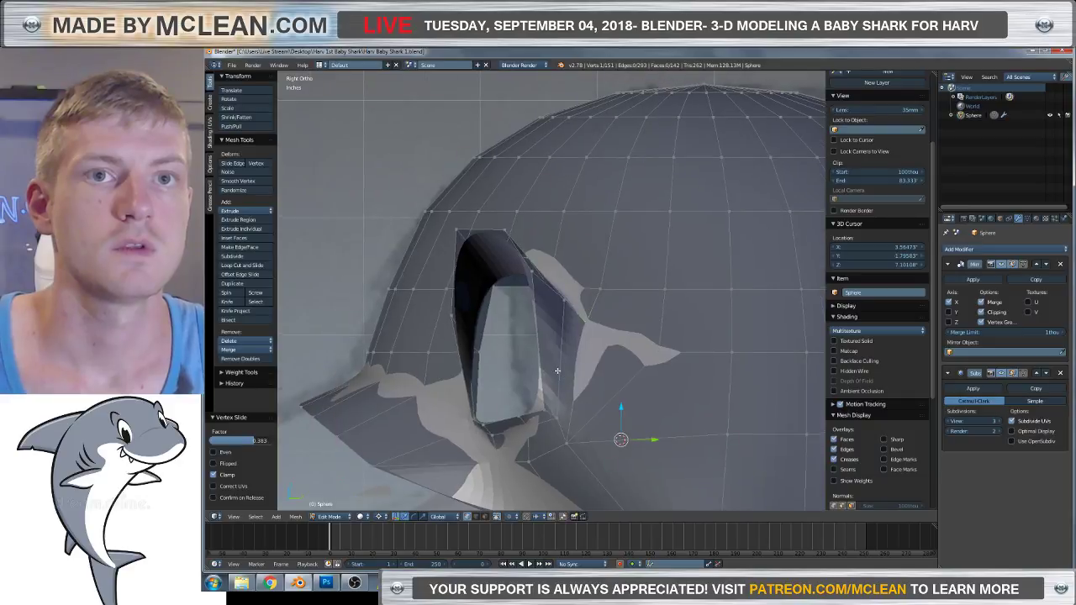
{"action": "right_click", "coordinate": [452, 311], "text": "shift"}
{"action": "right_click", "coordinate": [542, 410]}
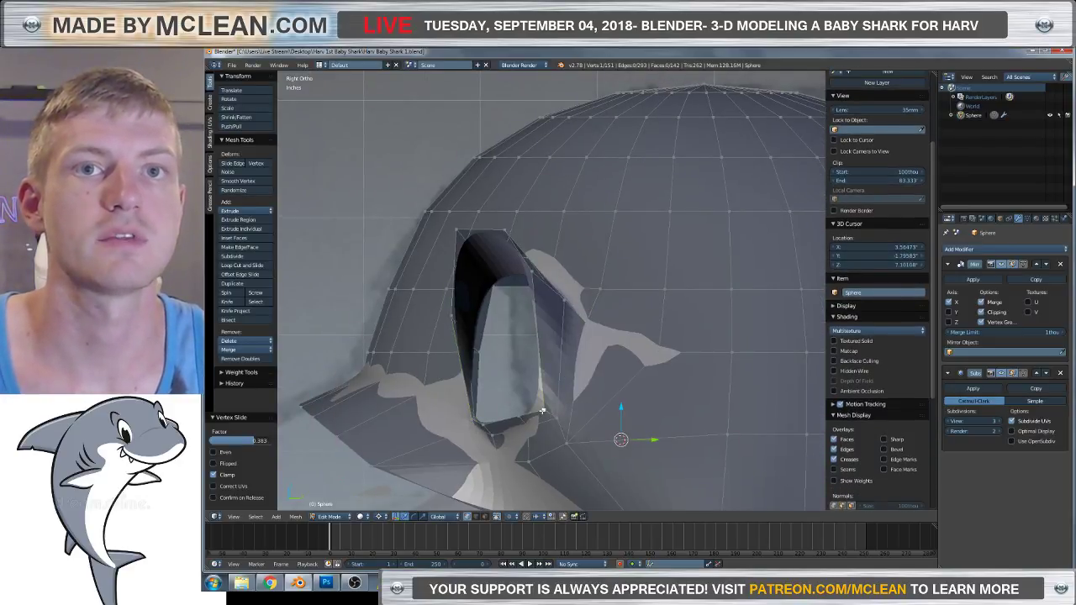
{"action": "key", "text": "z"}
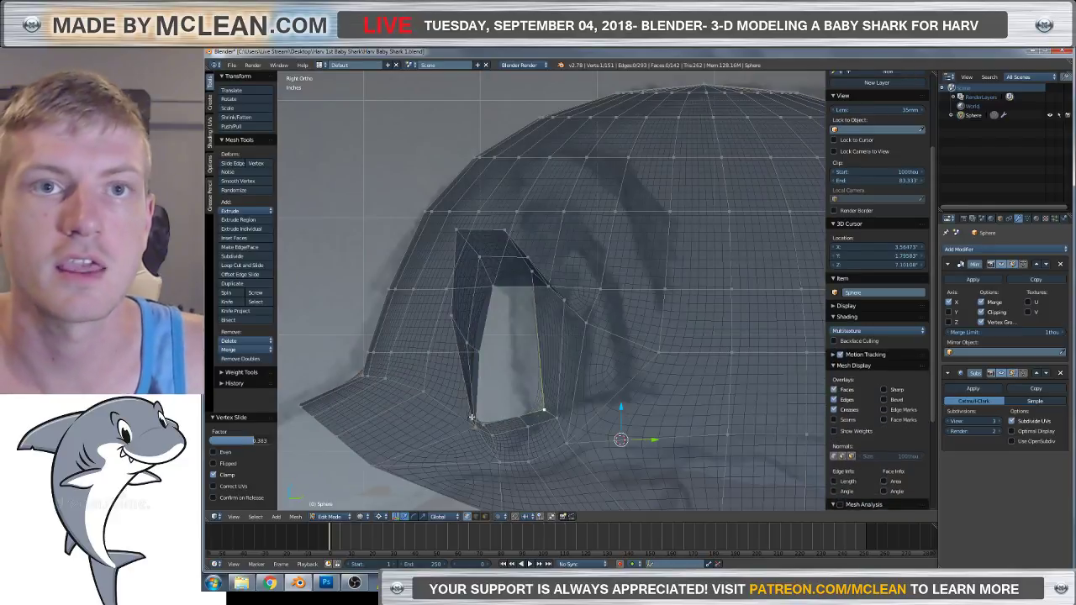
{"action": "right_click", "coordinate": [452, 316], "text": "shift"}
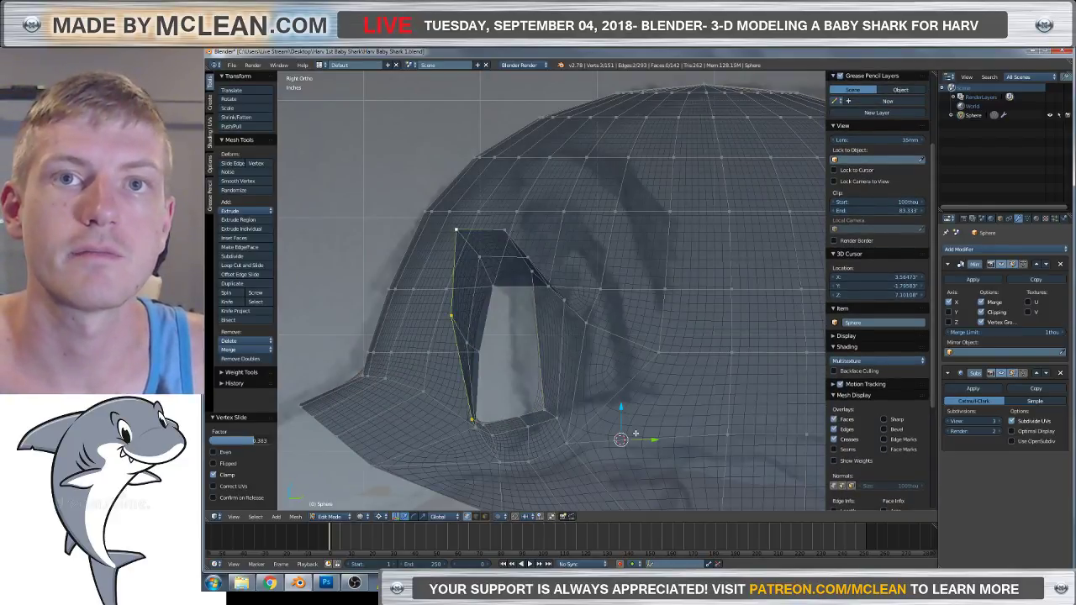
Push the eye loop along Y with proportional falloff, last move -62.34 thou, deepening the socket.
{"action": "key", "text": "g"}
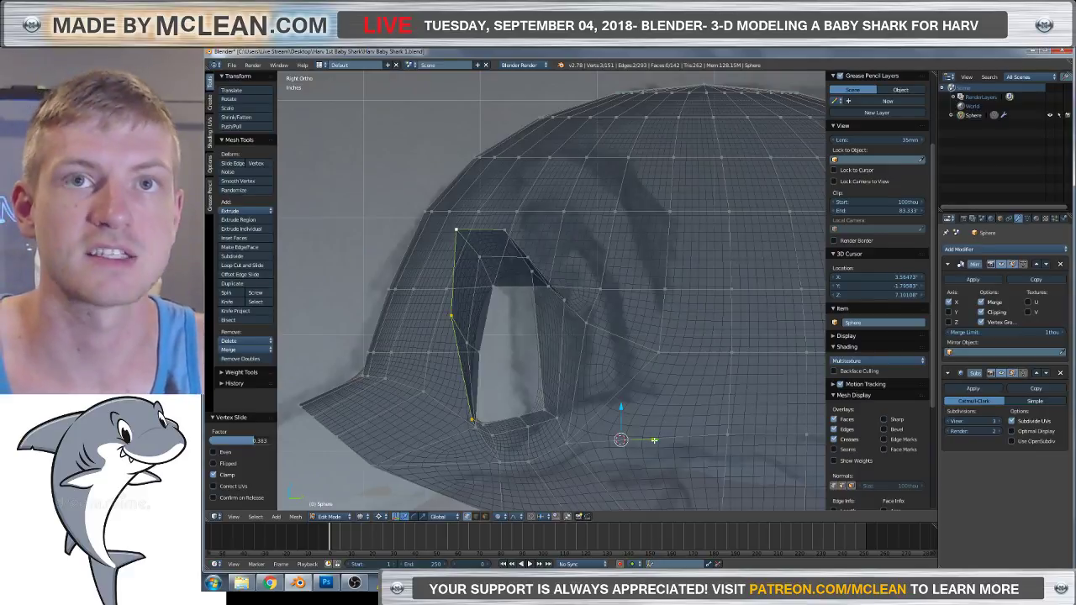
{"action": "key", "text": "y"}
{"action": "scroll", "coordinate": [656, 439], "scroll_direction": "down", "scroll_amount": 5}
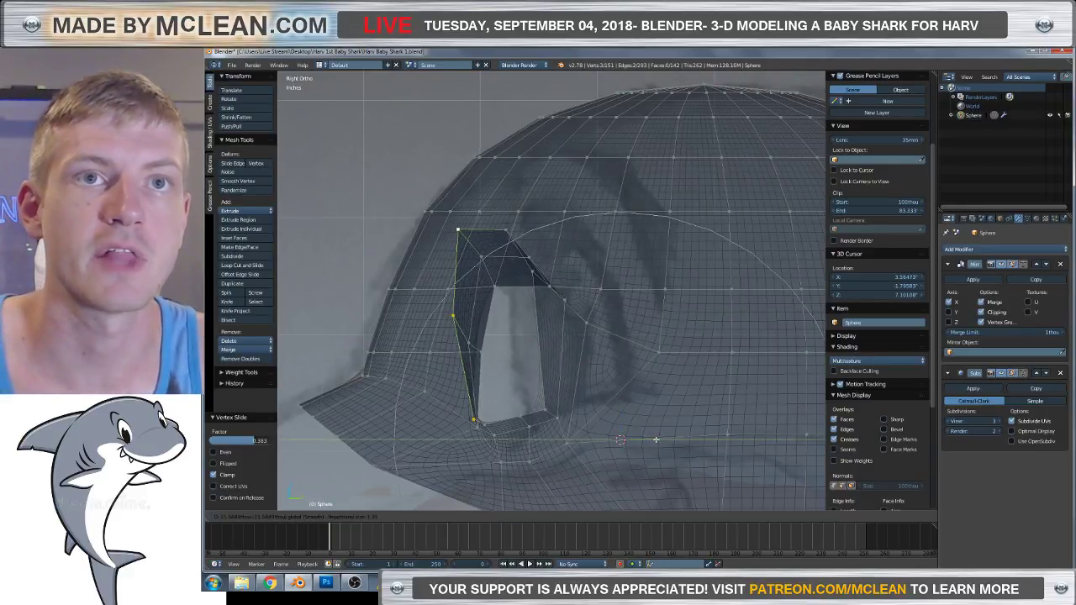
{"action": "scroll", "coordinate": [662, 436], "scroll_direction": "up", "scroll_amount": 3}
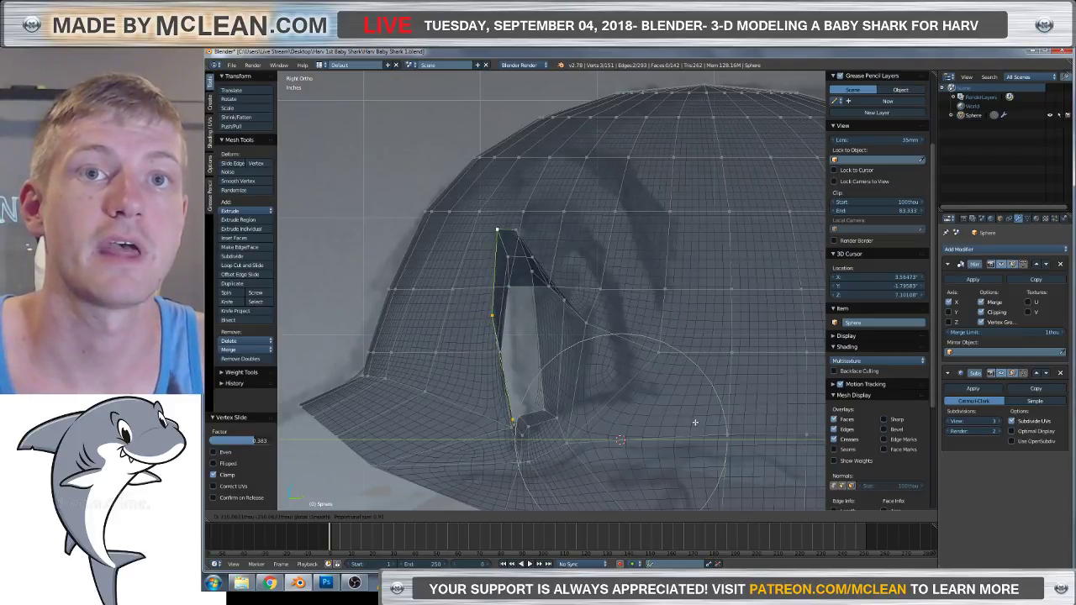
{"action": "scroll", "coordinate": [695, 422], "scroll_direction": "up", "scroll_amount": 2}
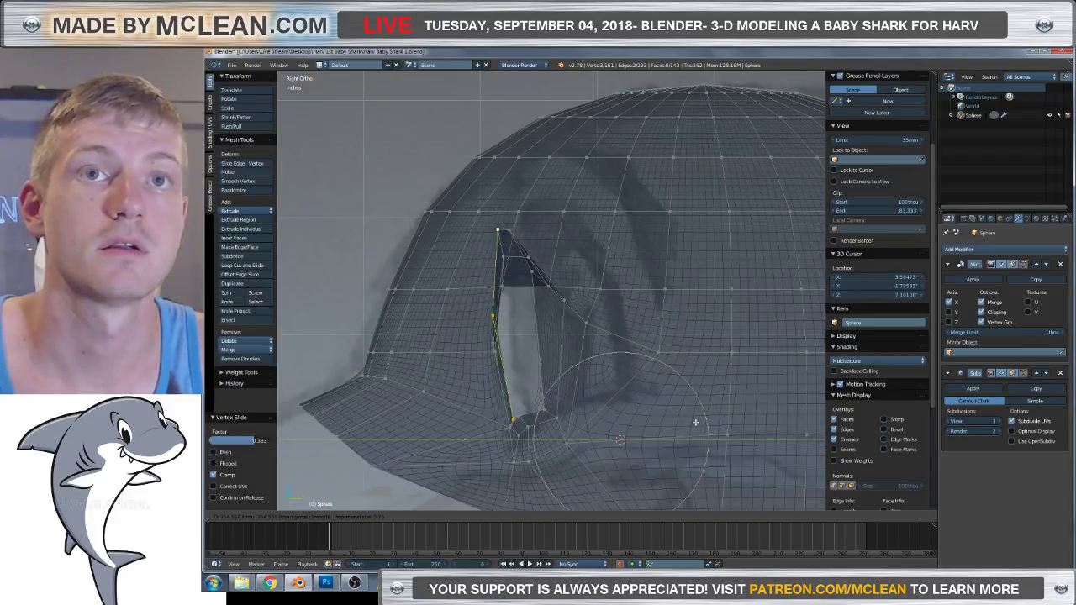
{"action": "left_click", "coordinate": [695, 422]}
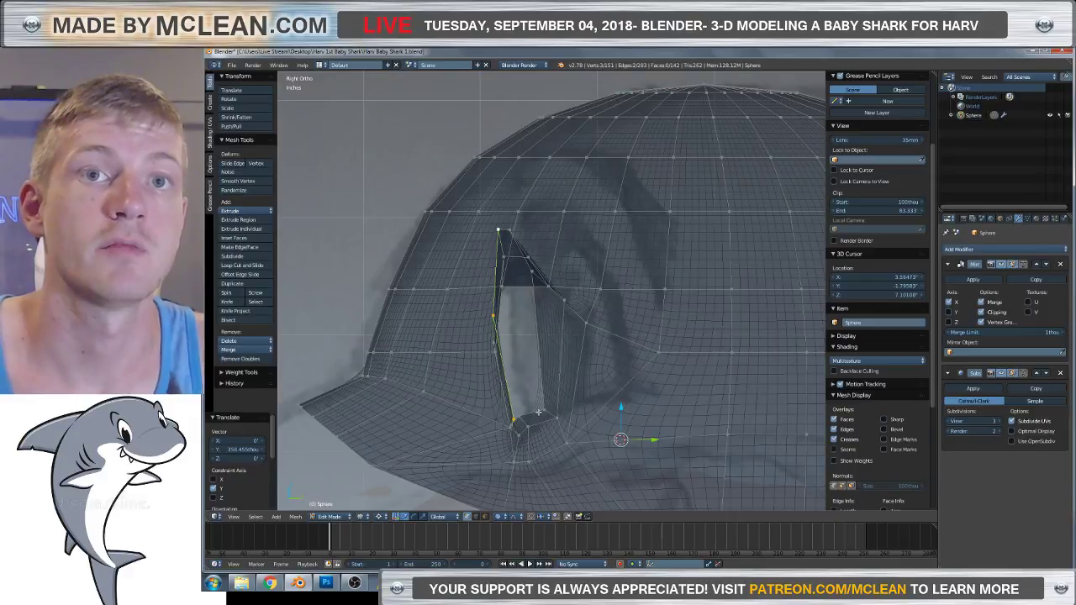
{"action": "left_click", "coordinate": [654, 438]}
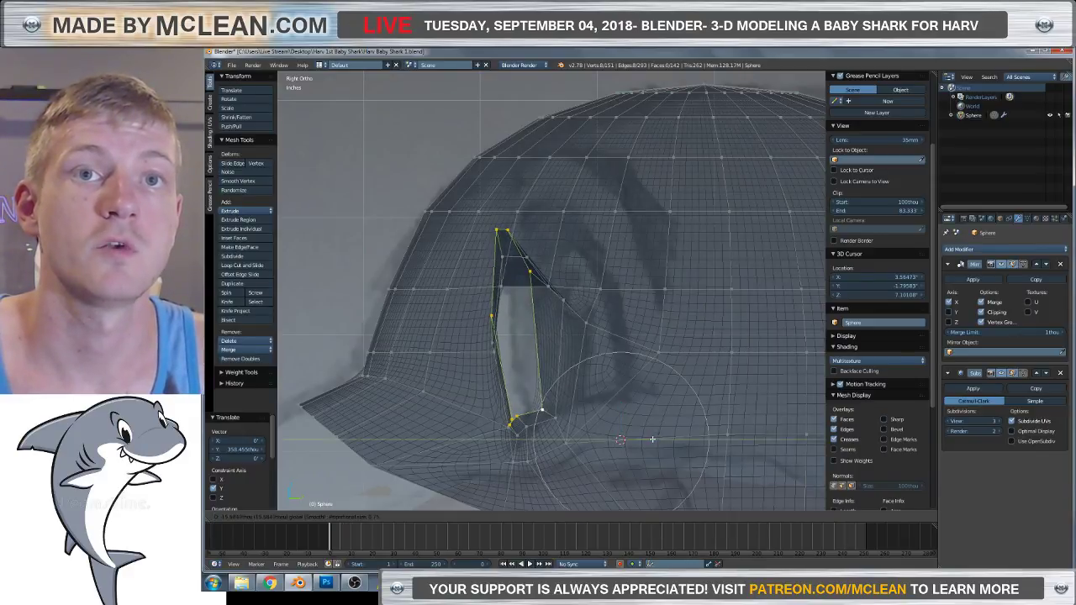
{"action": "scroll", "coordinate": [650, 439], "scroll_direction": "down", "scroll_amount": 4}
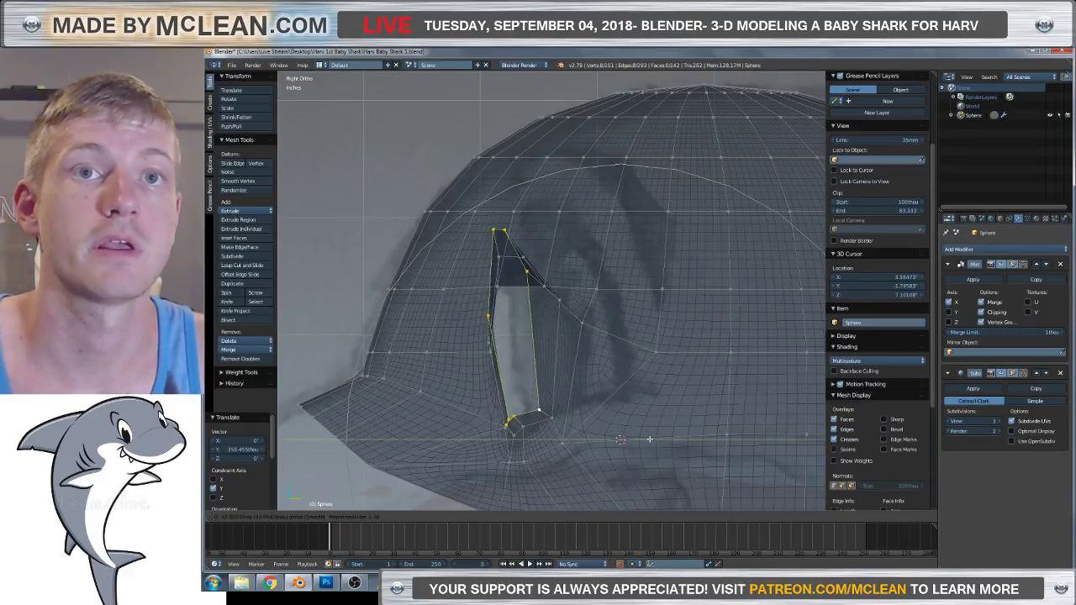
{"action": "left_click", "coordinate": [594, 428]}
{"action": "middle_click_drag", "start_coordinate": [592, 427], "coordinate": [573, 353]}
{"action": "scroll", "coordinate": [572, 387], "scroll_direction": "down", "scroll_amount": 2}
In Front view, select the vertices along the eye socket's bottom rim.
{"action": "key", "text": "KP_1"}
{"action": "scroll", "coordinate": [652, 402], "scroll_direction": "up", "scroll_amount": 5}
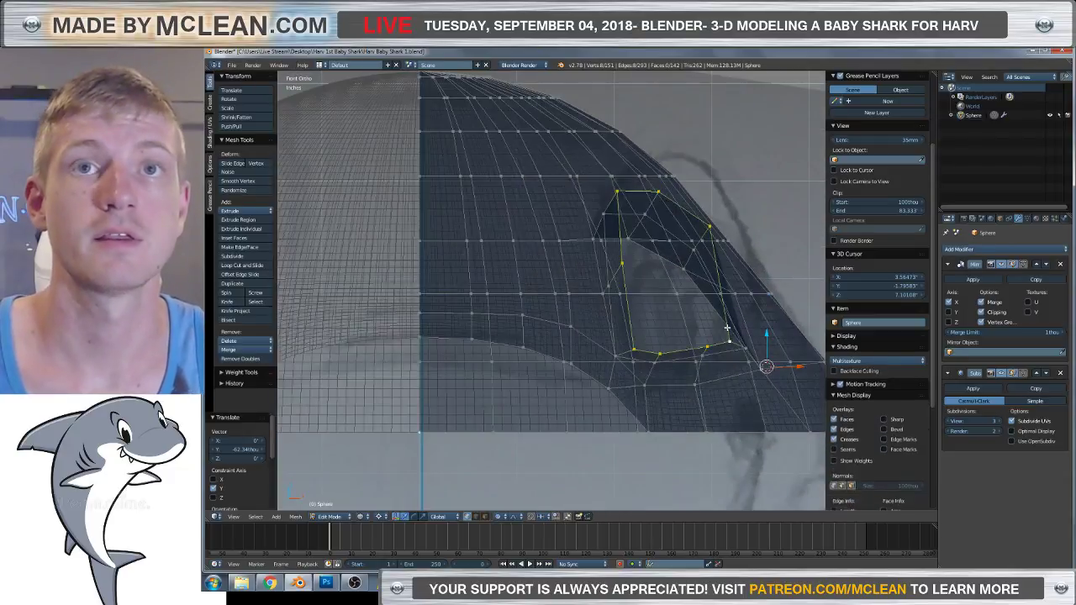
{"action": "middle_click_drag", "start_coordinate": [653, 403], "coordinate": [590, 298], "text": "shift"}
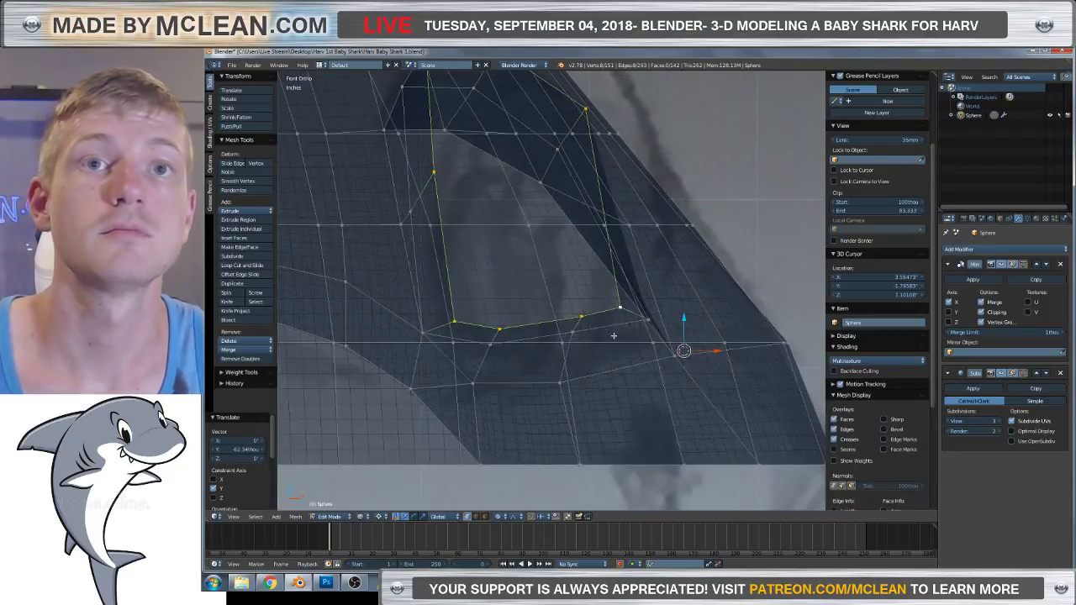
{"action": "key", "text": "z"}
{"action": "right_click", "coordinate": [580, 319]}
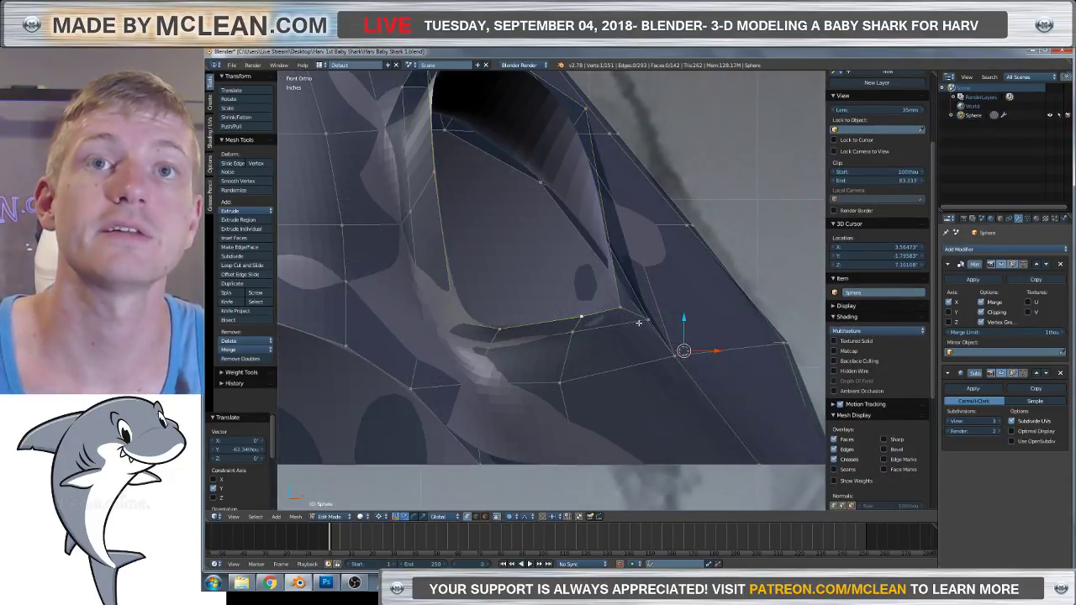
{"action": "right_click", "coordinate": [616, 308], "text": "shift"}
{"action": "right_click", "coordinate": [557, 329], "text": "shift"}
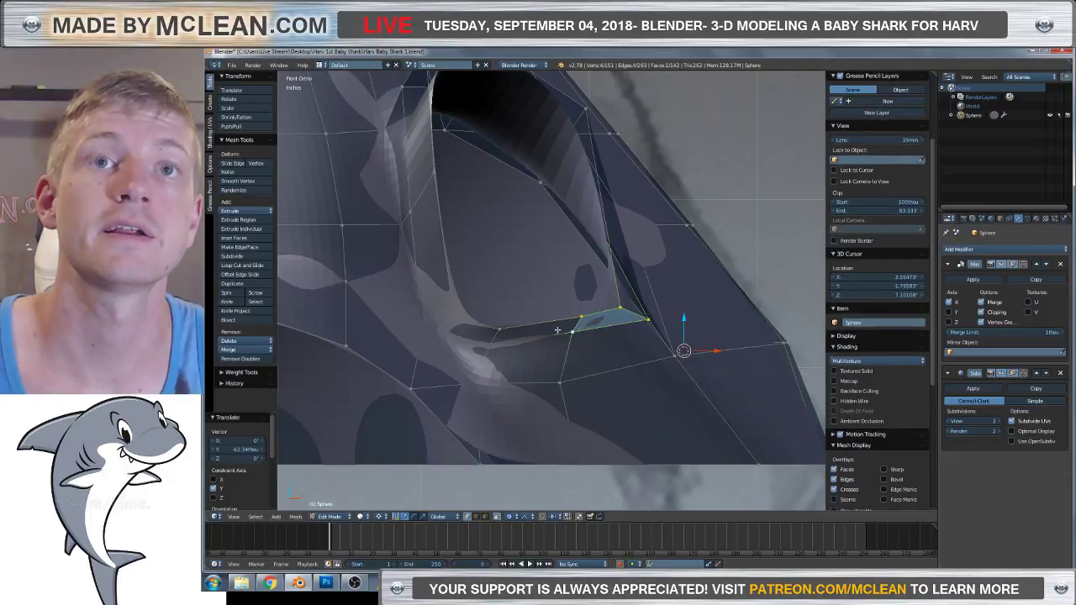
{"action": "right_click", "coordinate": [493, 340], "text": "shift"}
{"action": "key", "text": "z"}
{"action": "right_click", "coordinate": [454, 322], "text": "shift"}
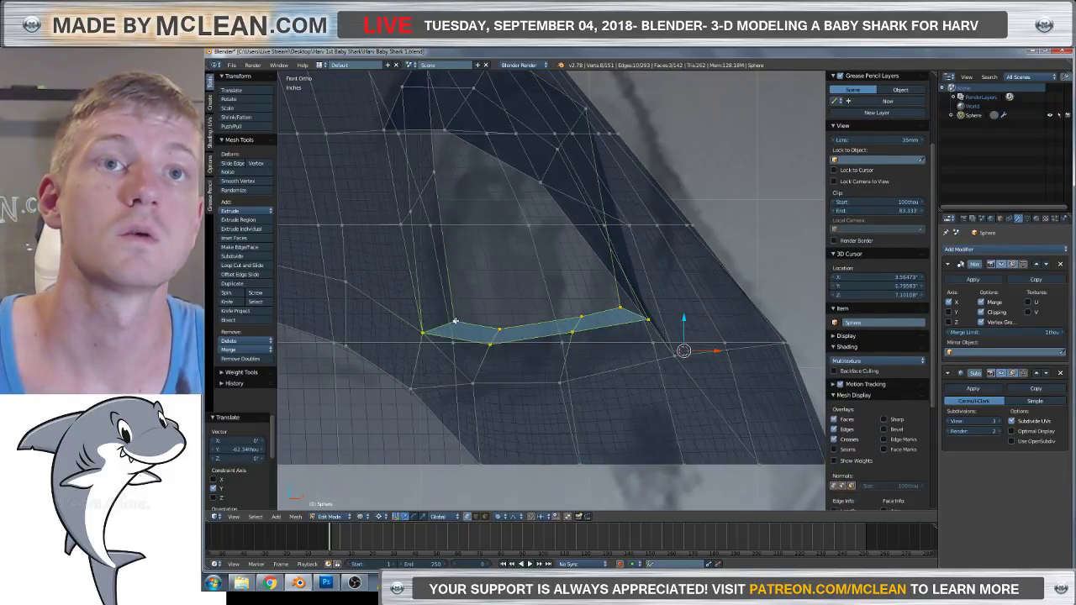
{"action": "key", "text": "z"}
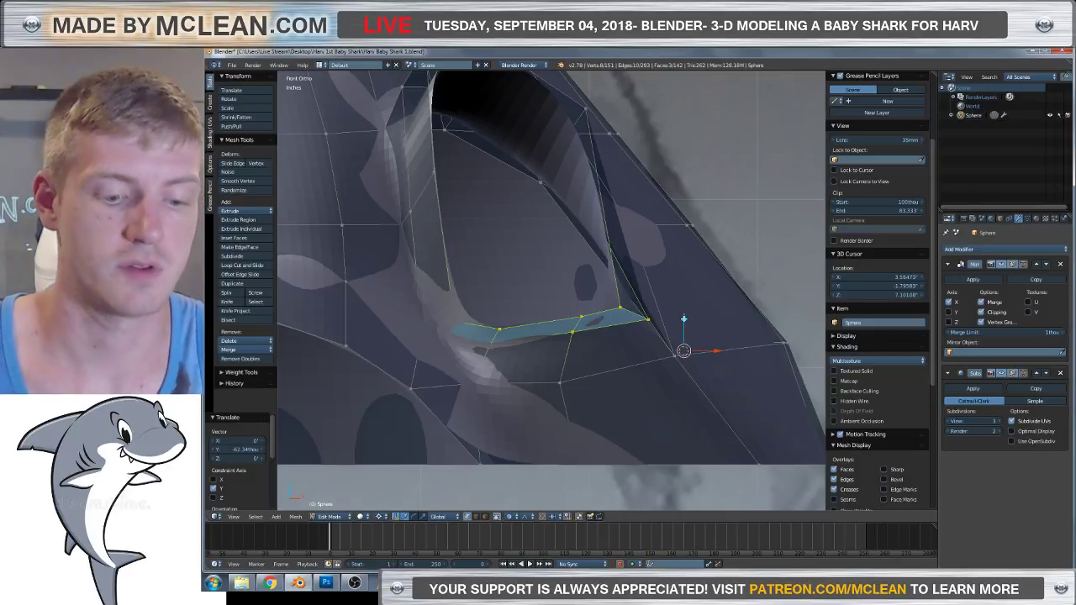
Lower the bottom rim faces along Z by -27.057 thou.
{"action": "key", "text": "g"}
{"action": "key", "text": "y"}
{"action": "key", "text": "z"}
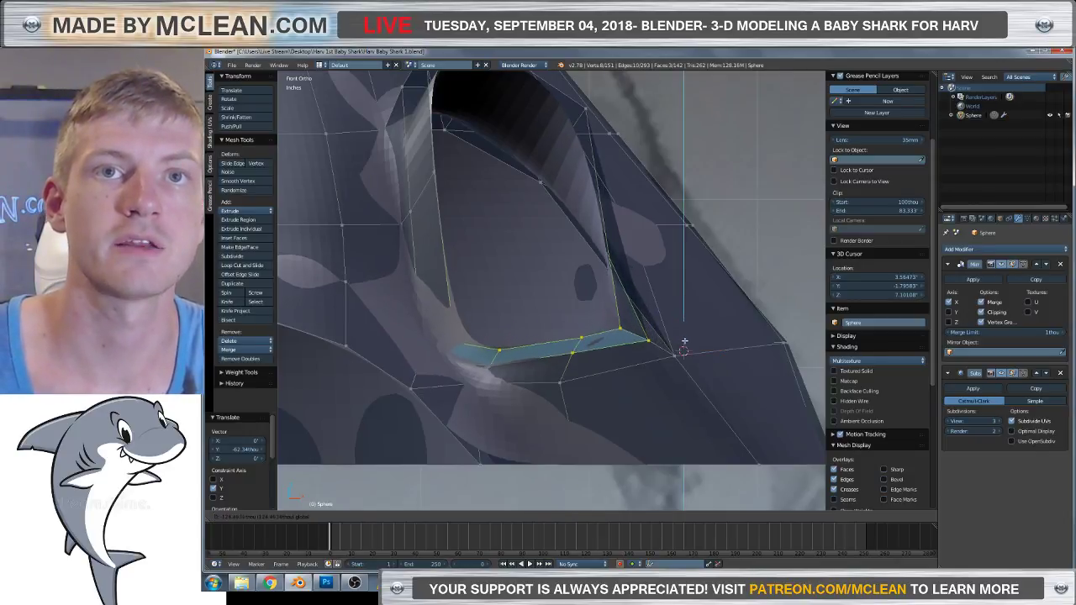
{"action": "left_click", "coordinate": [684, 340]}
{"action": "key", "text": "z"}
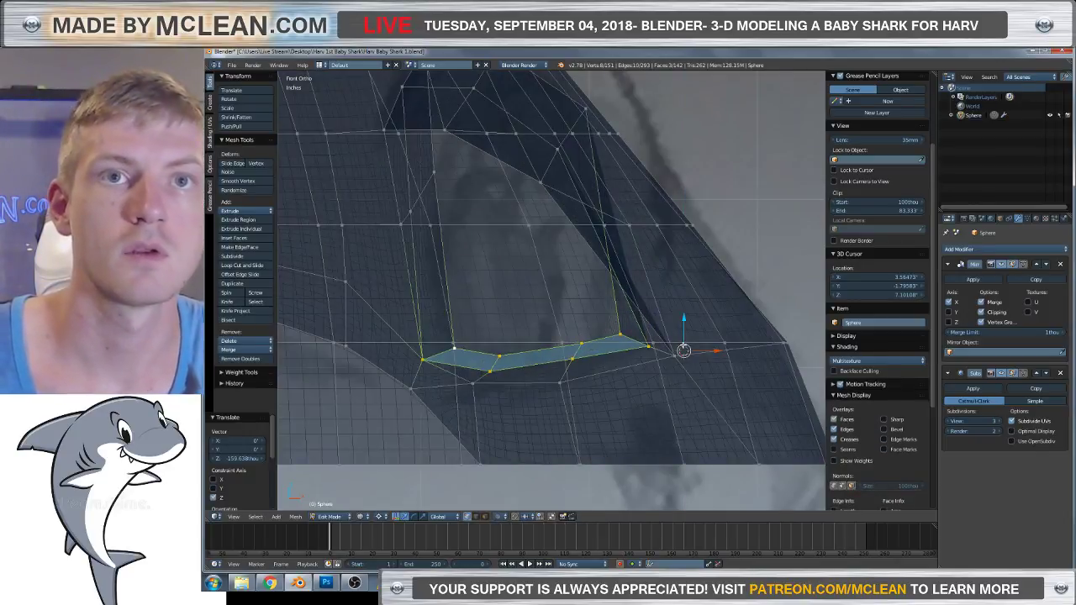
{"action": "key", "text": "g"}
{"action": "key", "text": "z"}
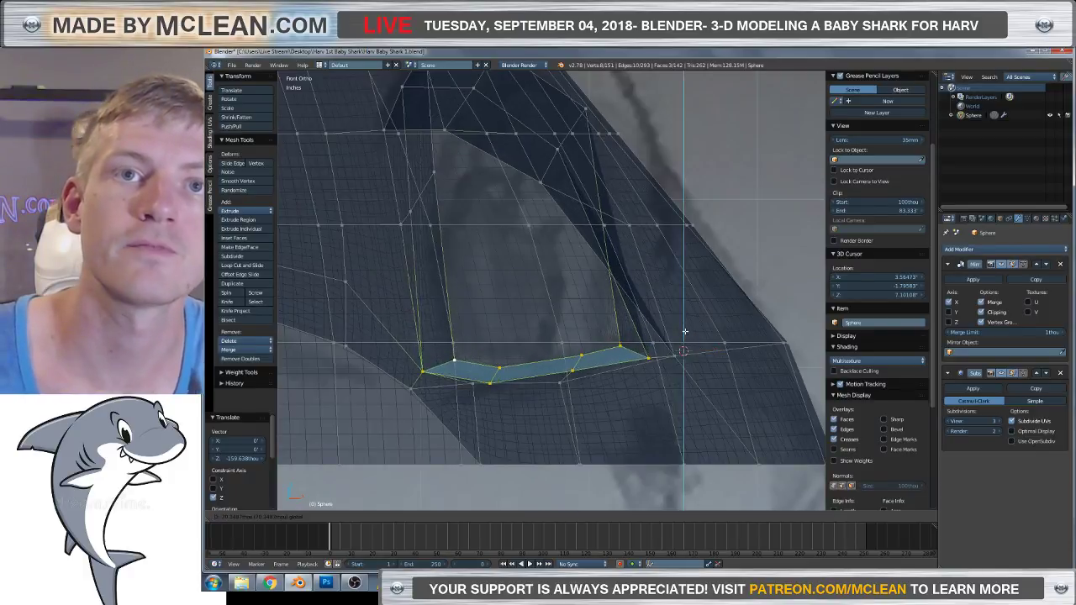
{"action": "left_click", "coordinate": [685, 323]}
{"action": "key", "text": "z"}
Slide a vertex below the socket along its edge to factor 0.273.
{"action": "right_click", "coordinate": [683, 351]}
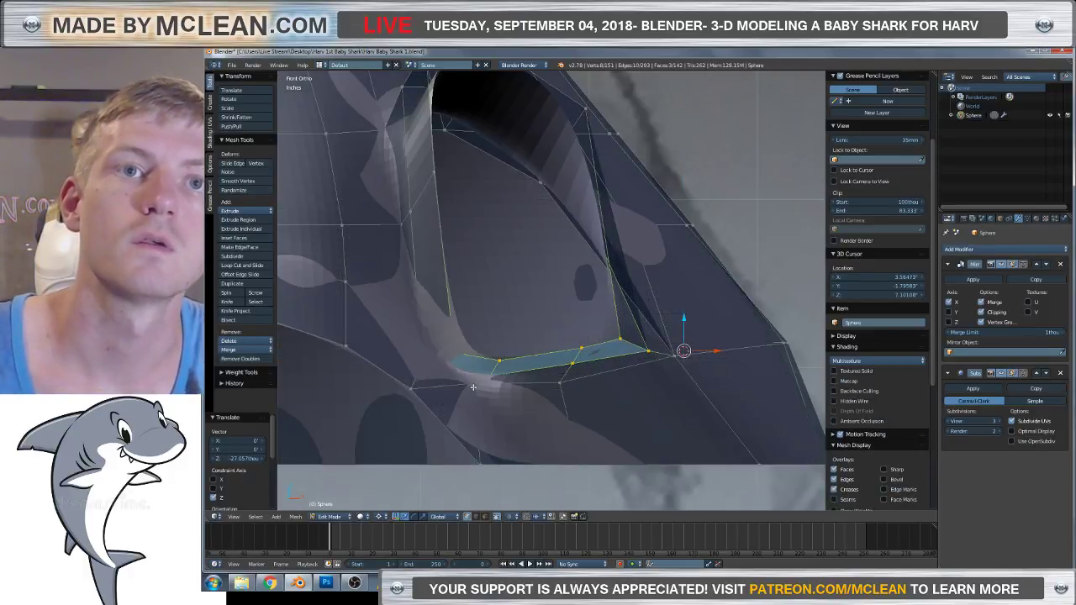
{"action": "key", "text": "shift+v"}
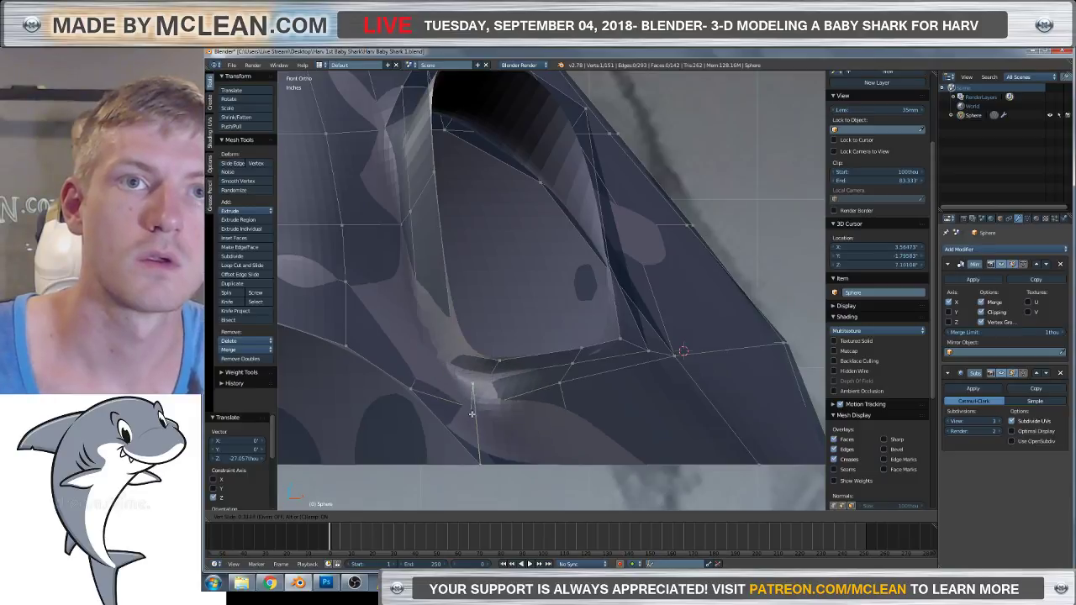
{"action": "left_click", "coordinate": [510, 406]}
{"action": "key", "text": "shift+v"}
{"action": "left_click", "coordinate": [565, 407]}
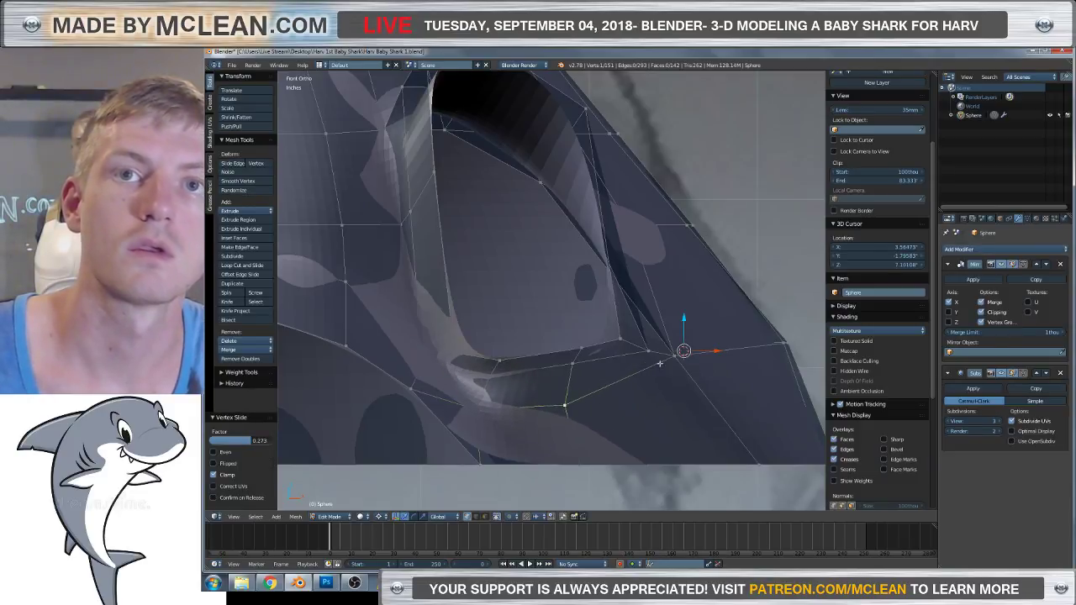
Slide the socket vertex along its edge to factors 0.259 and then 0.071.
{"action": "key", "text": "shift+v"}
{"action": "left_click", "coordinate": [677, 362]}
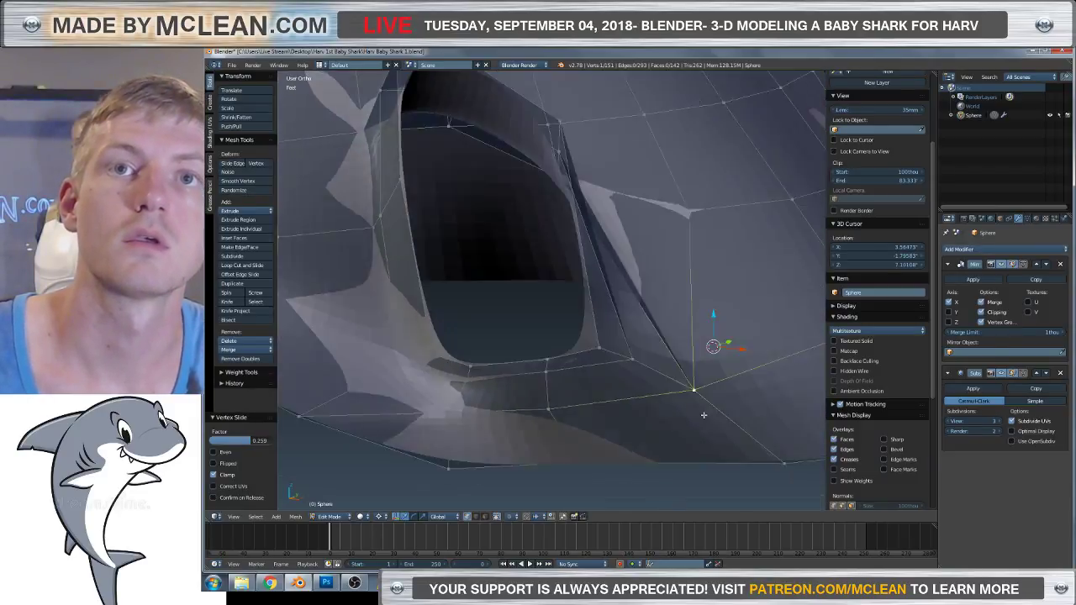
{"action": "middle_click_drag", "start_coordinate": [677, 362], "coordinate": [632, 407]}
{"action": "key", "text": "shift+v"}
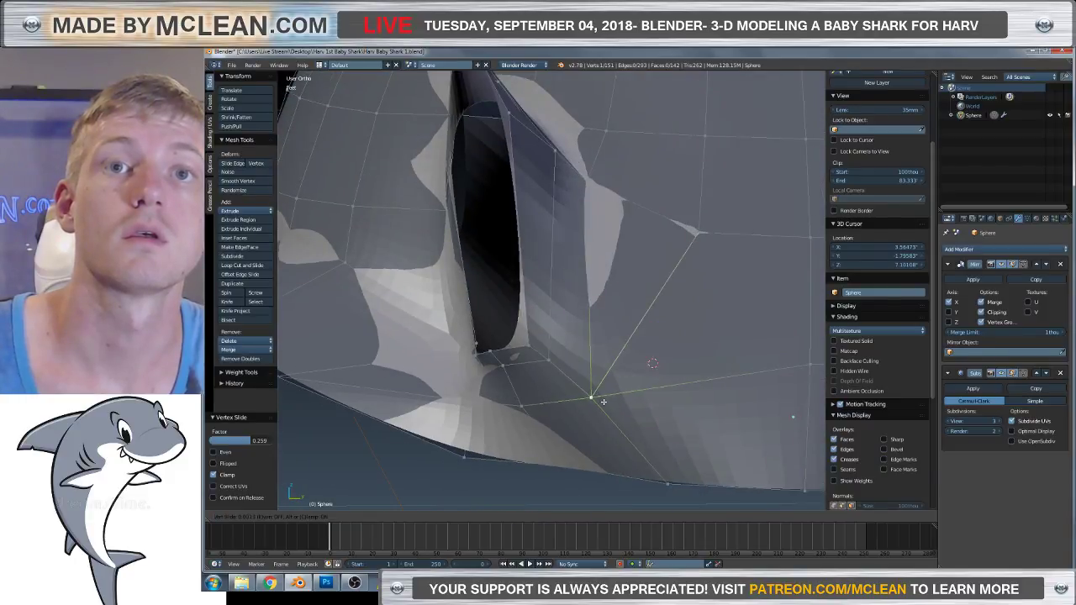
{"action": "left_click", "coordinate": [612, 399]}
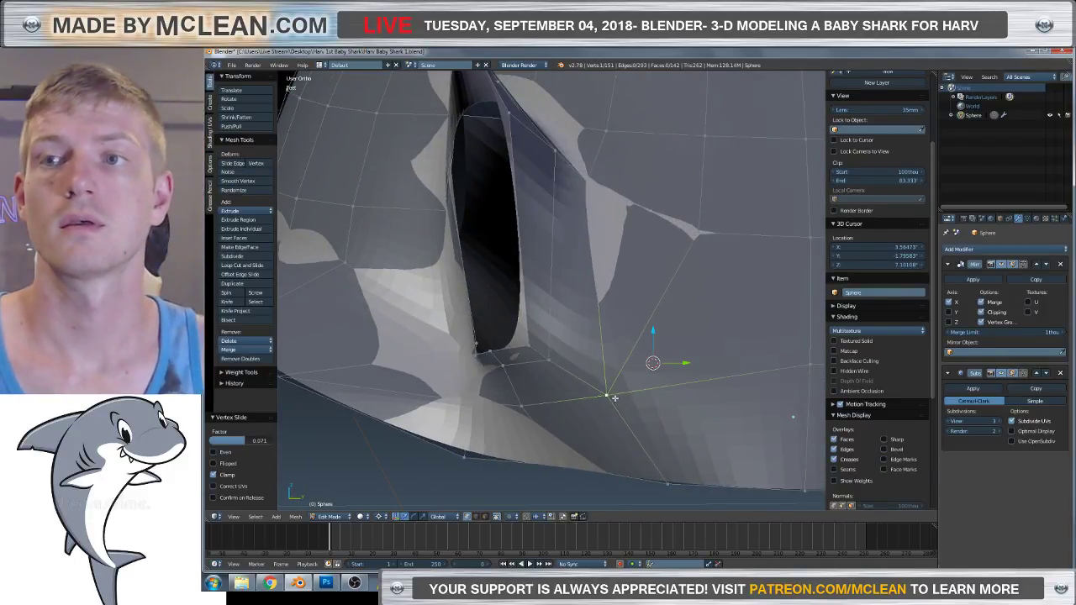
{"action": "middle_click_drag", "start_coordinate": [578, 337], "coordinate": [588, 338]}
In Front view, nudge the selected socket vertex to match the reference sketch.
{"action": "key", "text": "KP_1"}
{"action": "scroll", "coordinate": [531, 270], "scroll_direction": "up", "scroll_amount": 2}
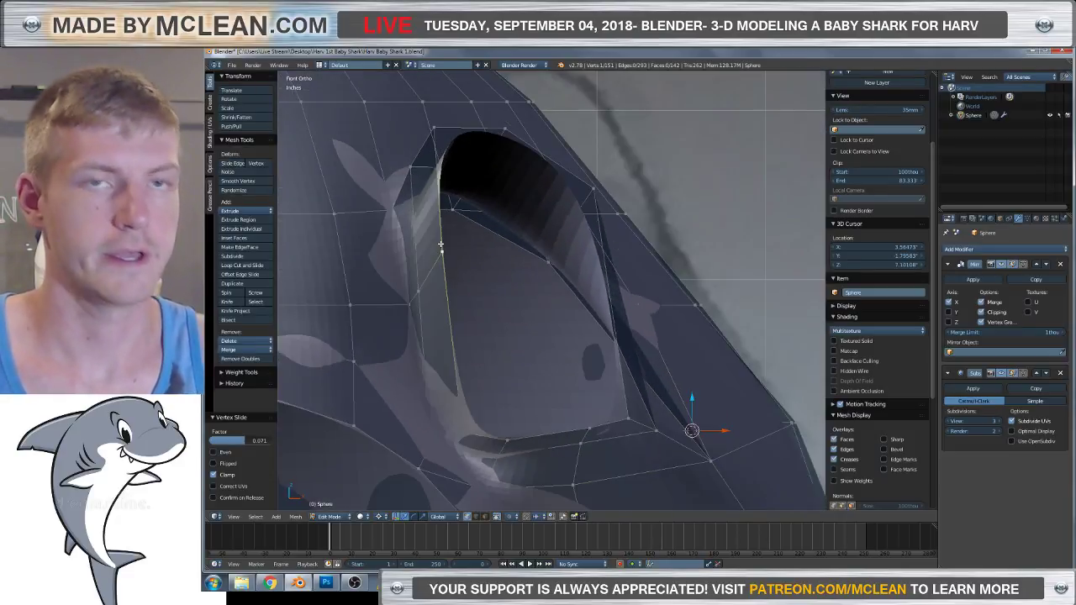
{"action": "key", "text": "z"}
{"action": "scroll", "coordinate": [516, 248], "scroll_direction": "down", "scroll_amount": 3}
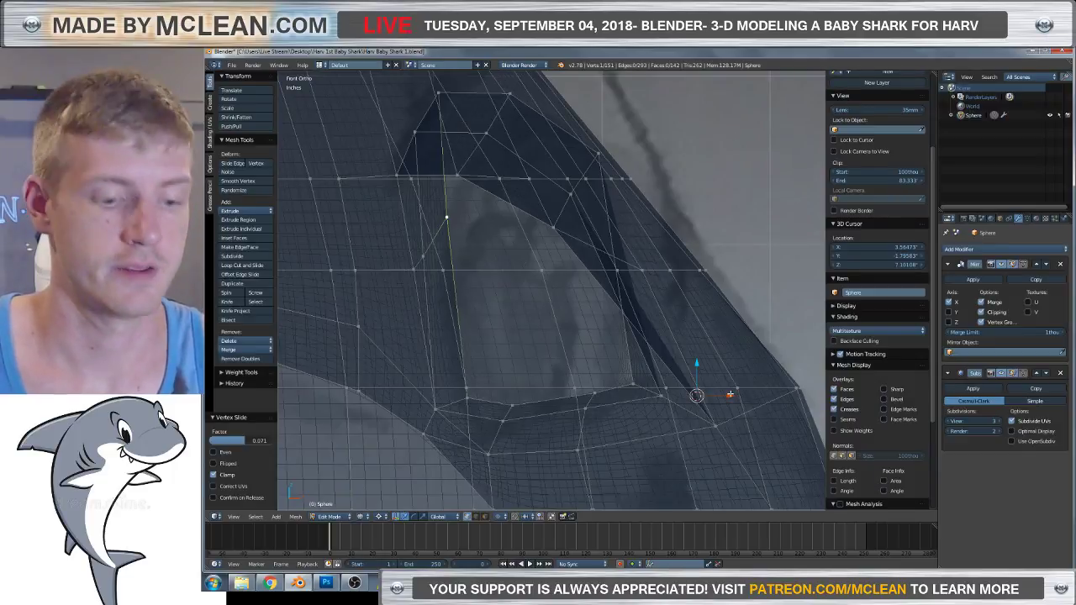
{"action": "key", "text": "g"}
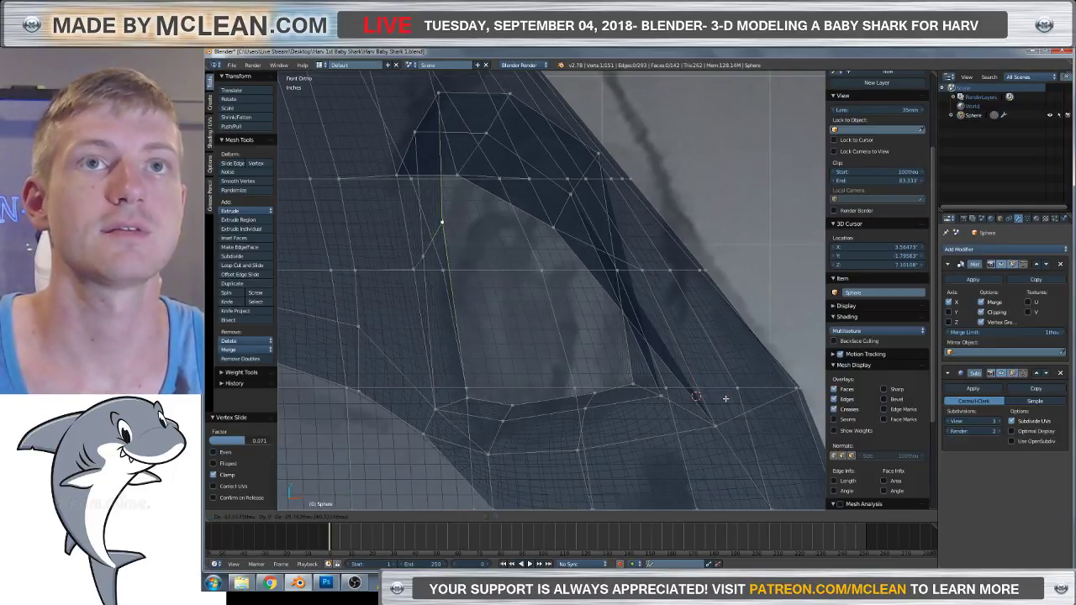
{"action": "left_click", "coordinate": [725, 398]}
{"action": "scroll", "coordinate": [726, 399], "scroll_direction": "down", "scroll_amount": 3}
Compare the socket with the sketch in wireframe, then exit Edit Mode and hide the Sphere.
{"action": "key", "text": "z"}
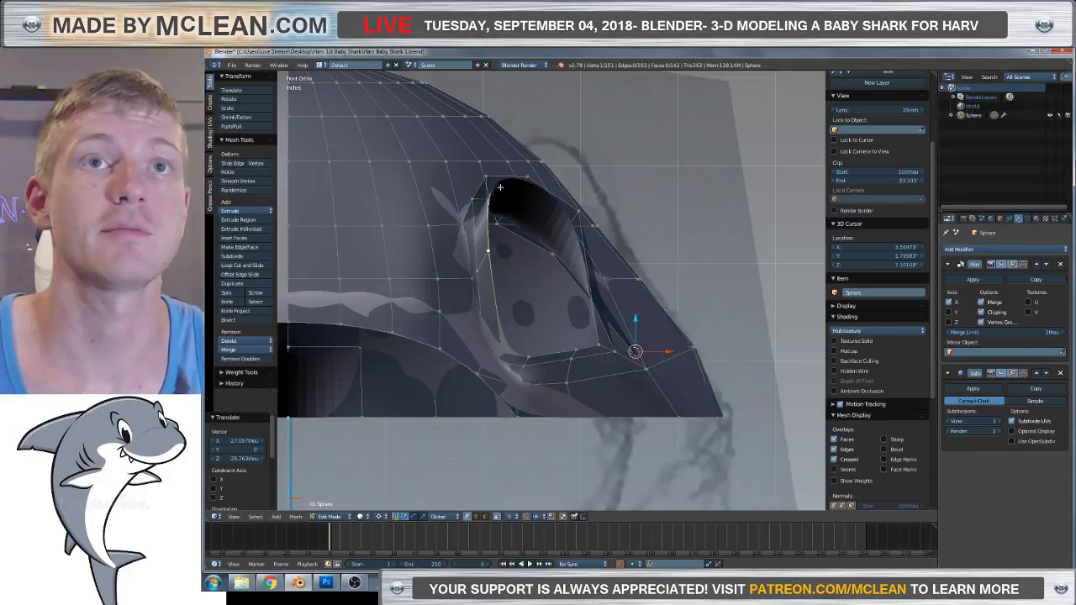
{"action": "key", "text": "z"}
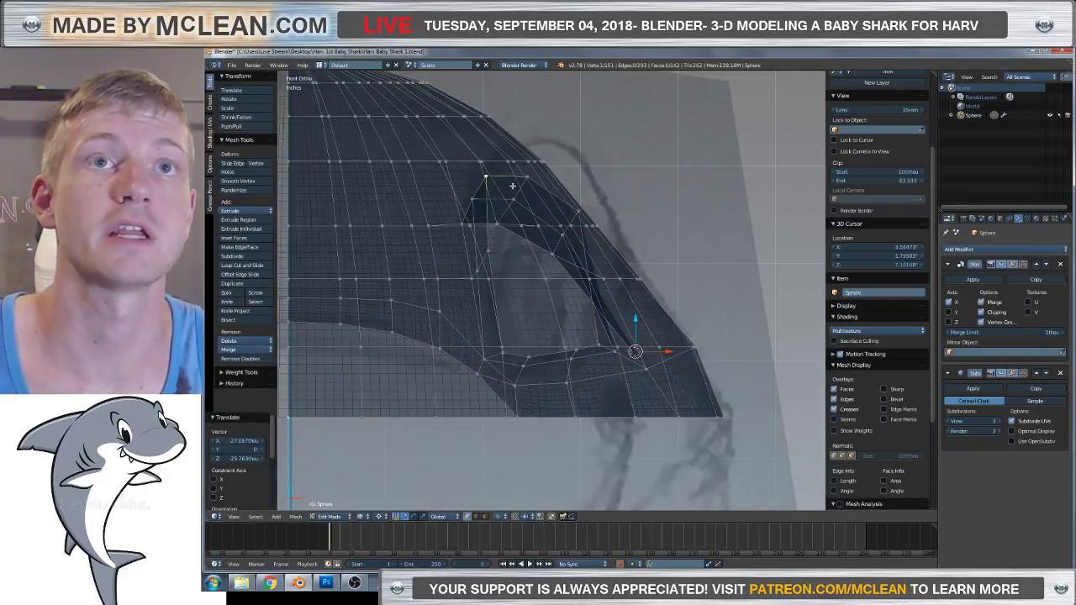
{"action": "key", "text": "z"}
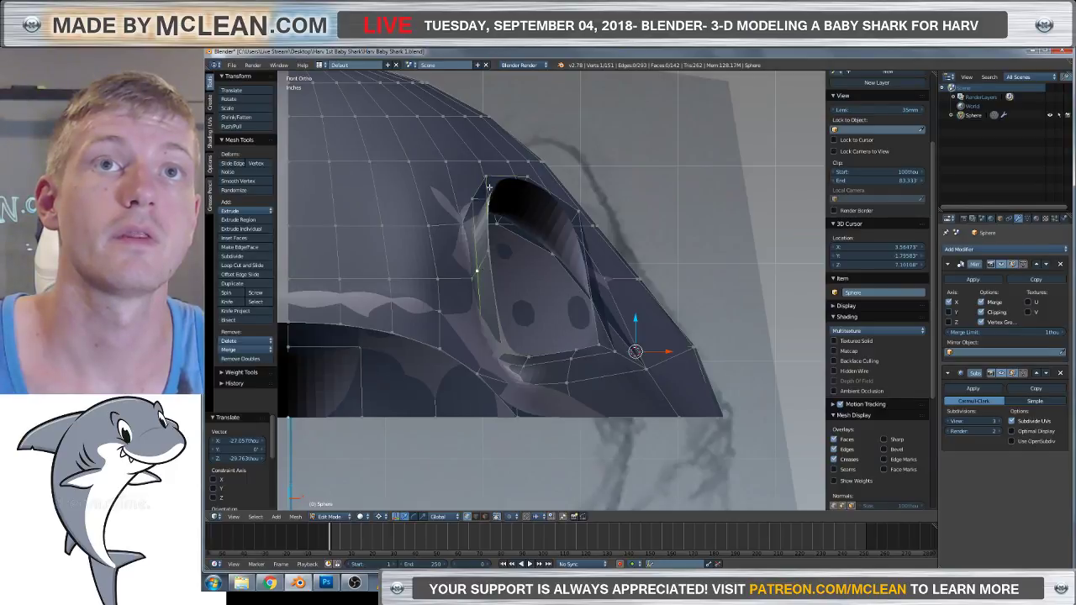
{"action": "key", "text": "z"}
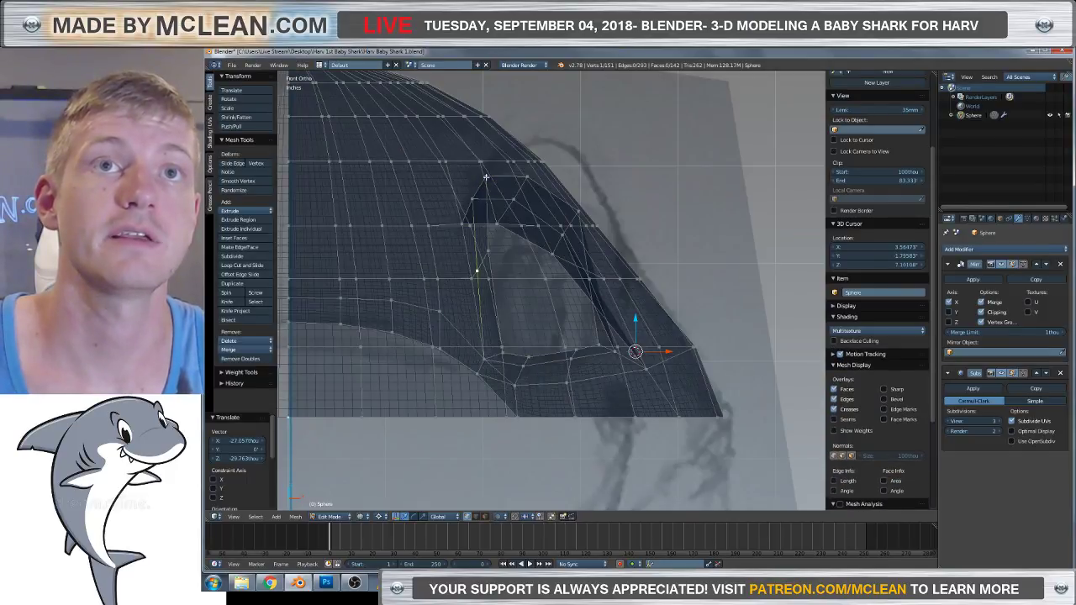
{"action": "scroll", "coordinate": [538, 227], "scroll_direction": "up", "scroll_amount": 4}
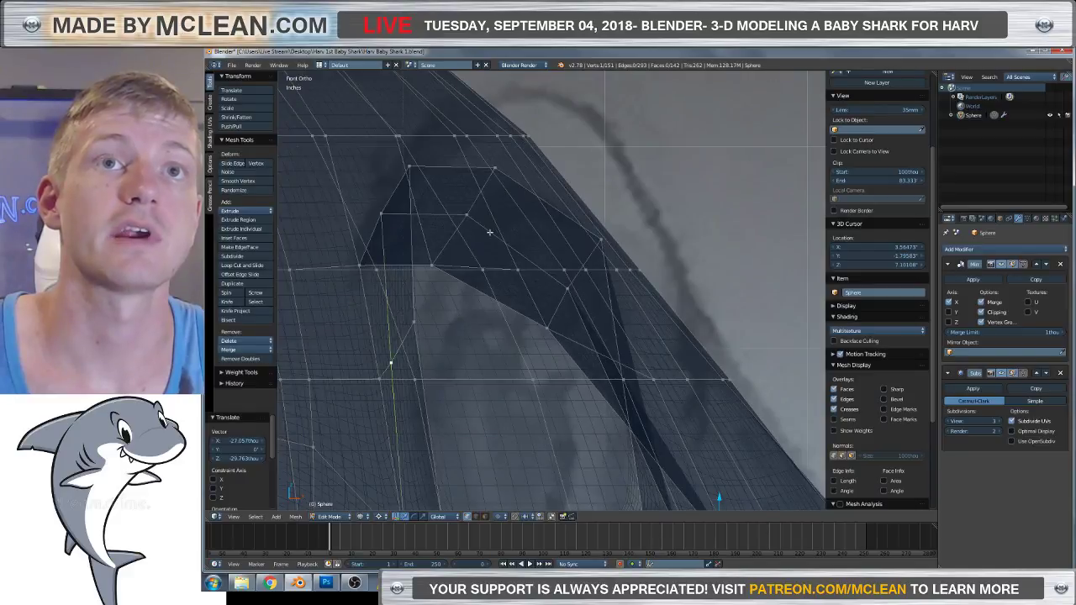
{"action": "scroll", "coordinate": [644, 288], "scroll_direction": "down", "scroll_amount": 2}
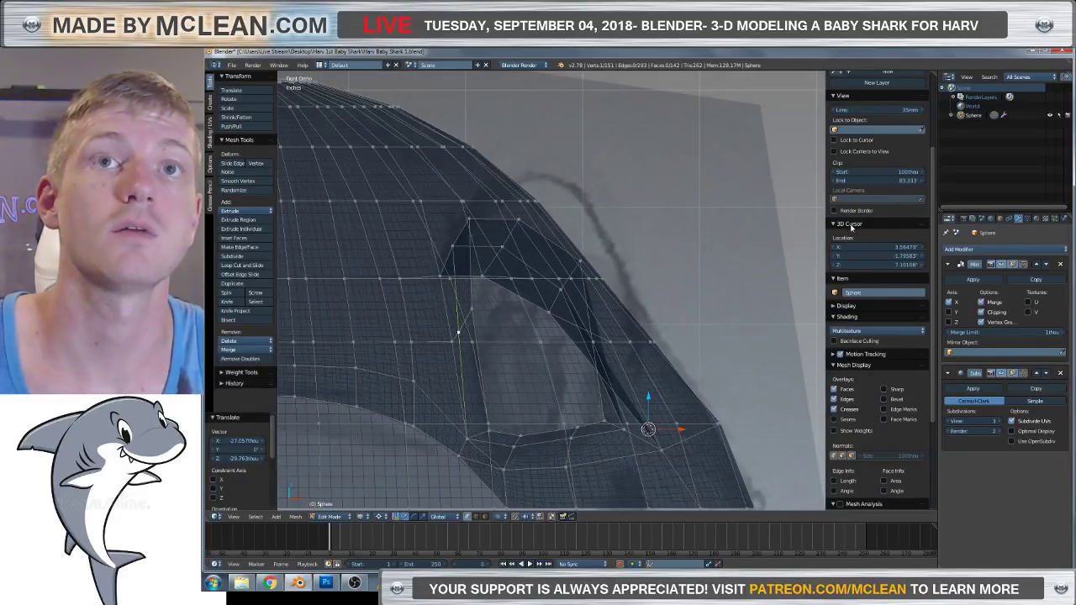
{"action": "key", "text": "z"}
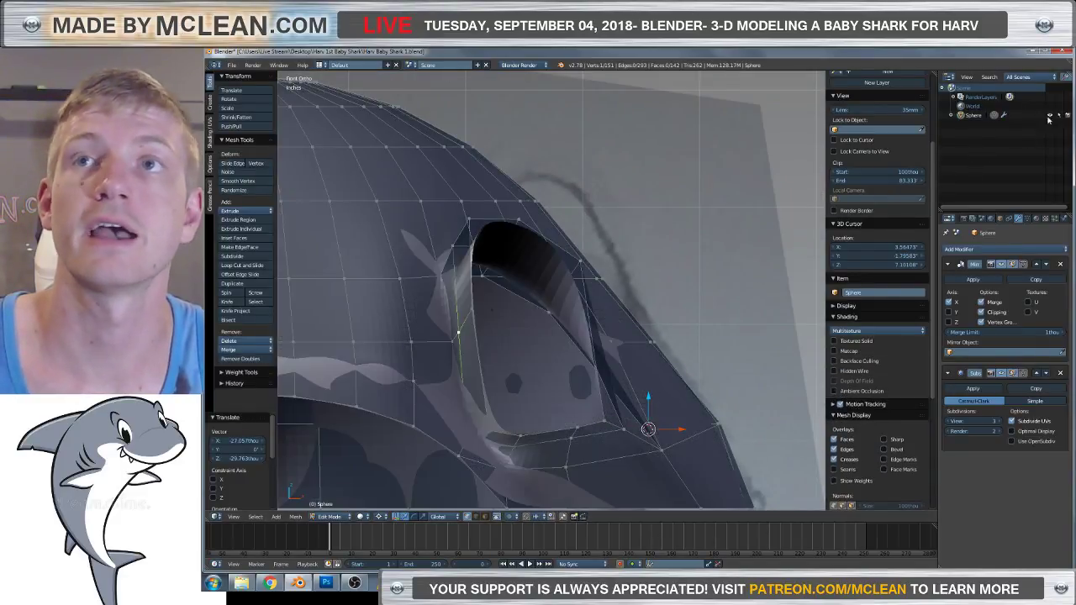
{"action": "key", "text": "Tab"}
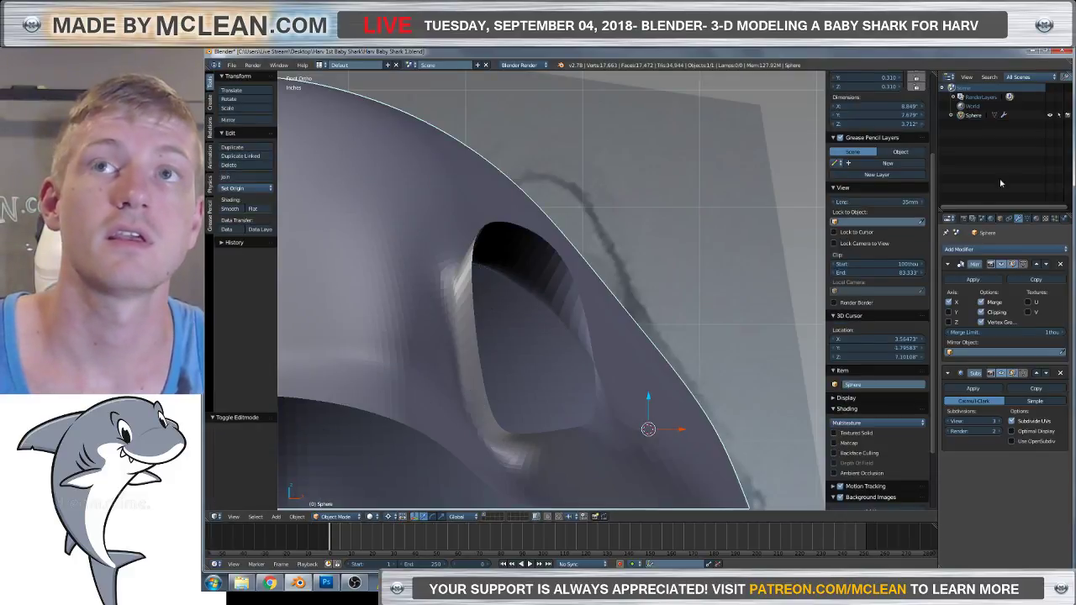
{"action": "left_click", "coordinate": [1050, 115]}
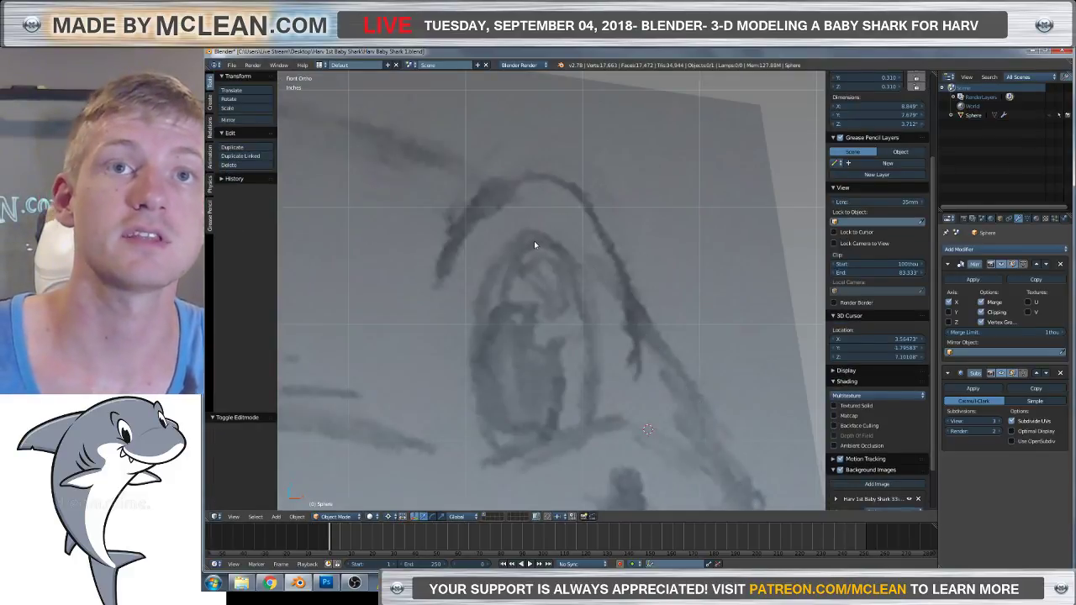
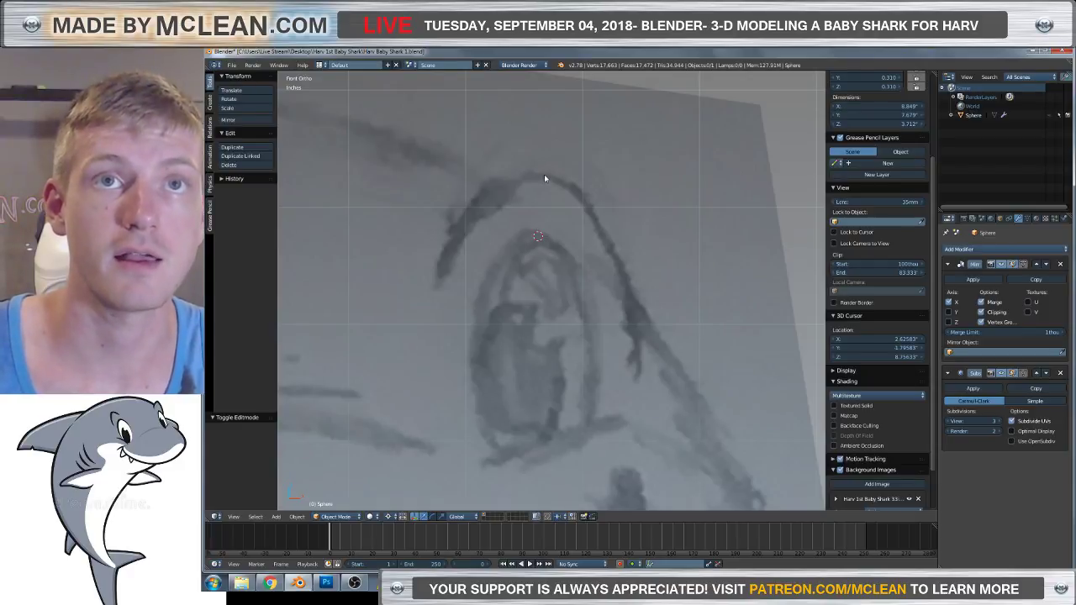
Unhide the shark head mesh and enter Edit Mode with a wireframe view over the sketch.
{"action": "key", "text": "alt+h"}
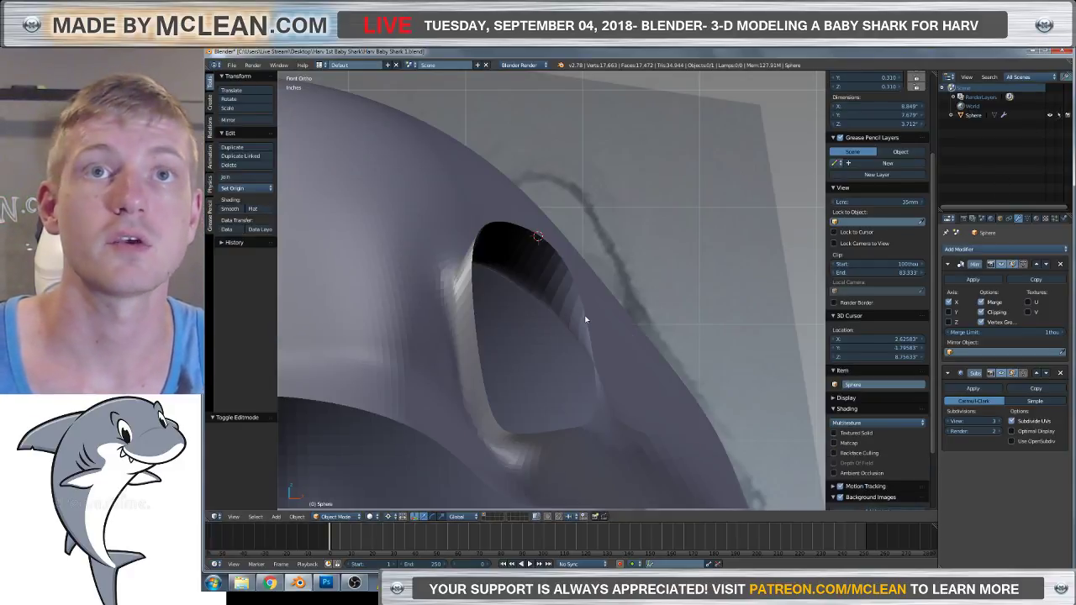
{"action": "key", "text": "z"}
{"action": "key", "text": "z"}
{"action": "key", "text": "Tab"}
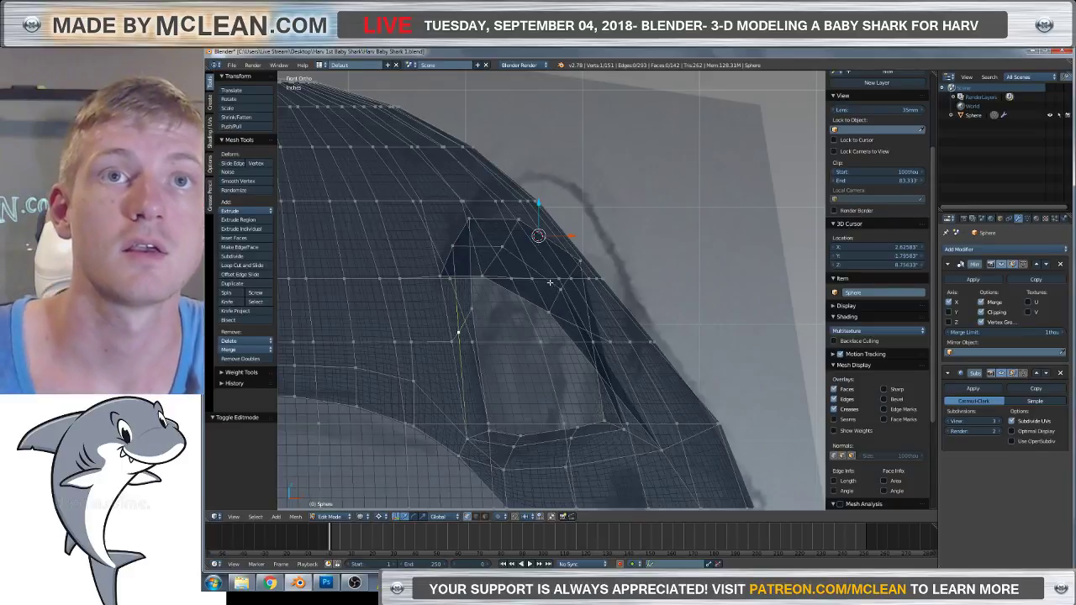
{"action": "key", "text": "z"}
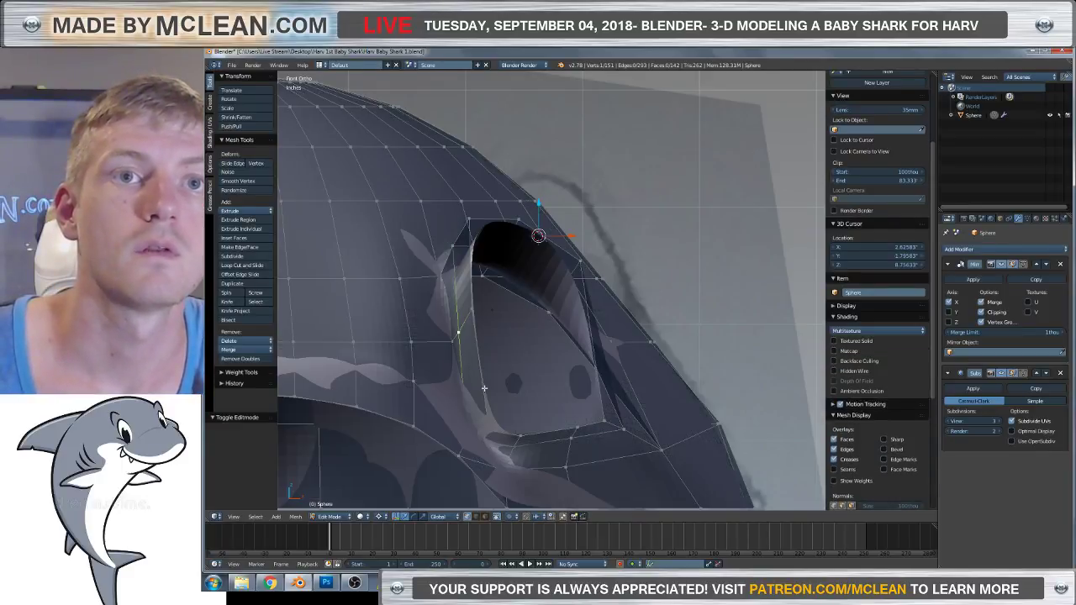
{"action": "key", "text": "z"}
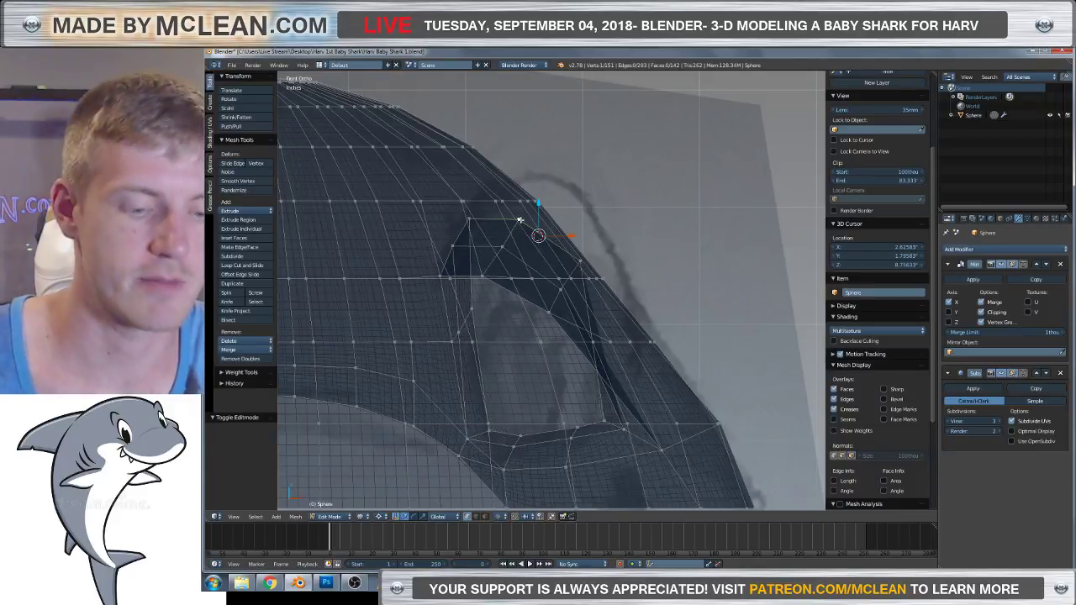
Move four eye-rim vertices onto the sketch lines around the eye opening.
{"action": "key", "text": "g"}
{"action": "left_click", "coordinate": [538, 235]}
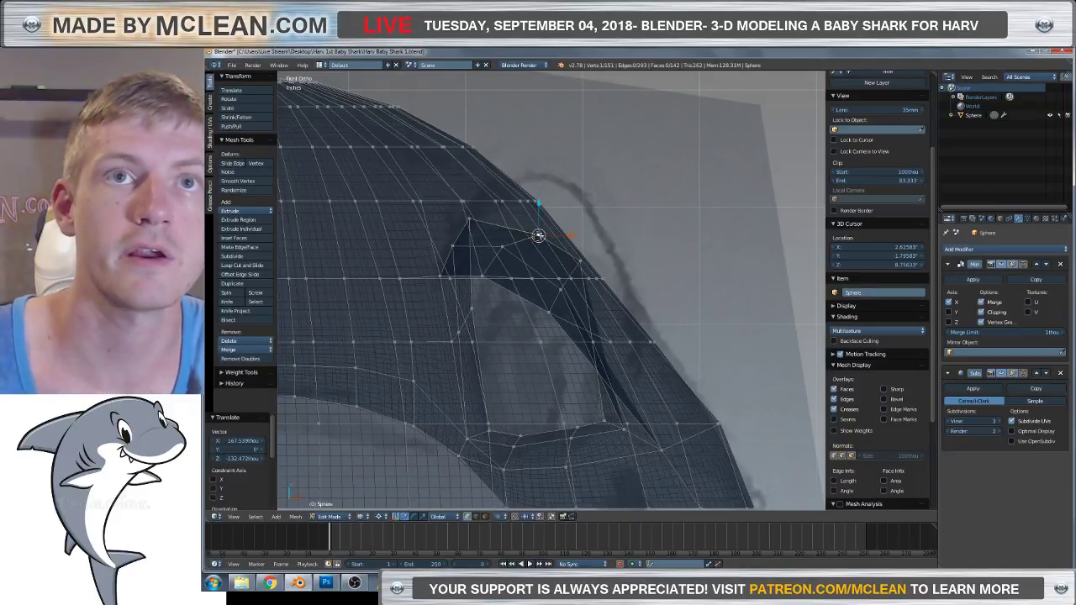
{"action": "right_click", "coordinate": [581, 261]}
{"action": "key", "text": "g"}
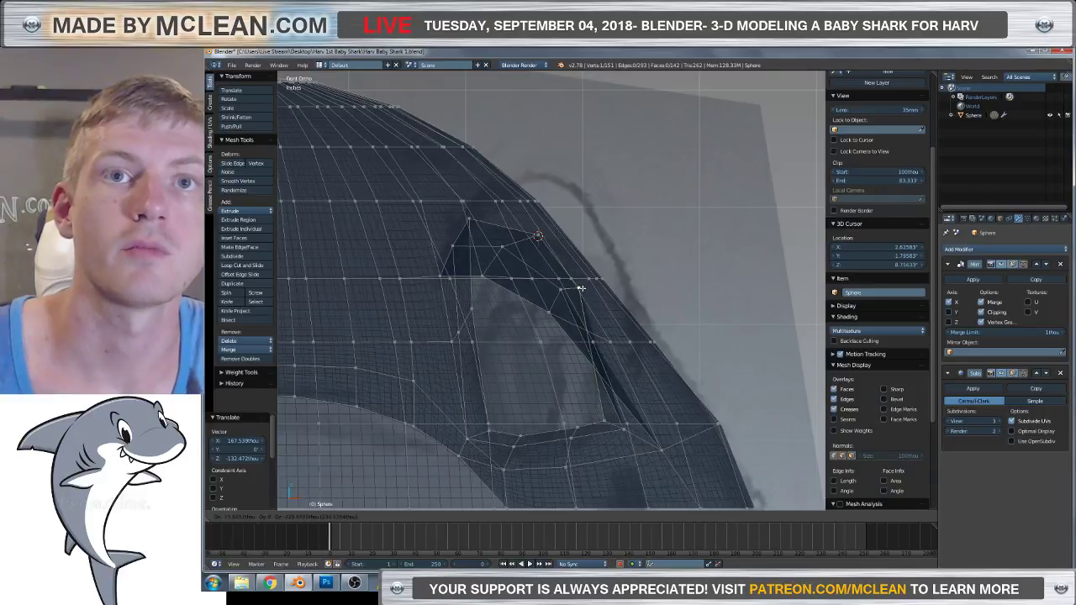
{"action": "left_click", "coordinate": [585, 286]}
{"action": "right_click", "coordinate": [471, 220]}
{"action": "key", "text": "g"}
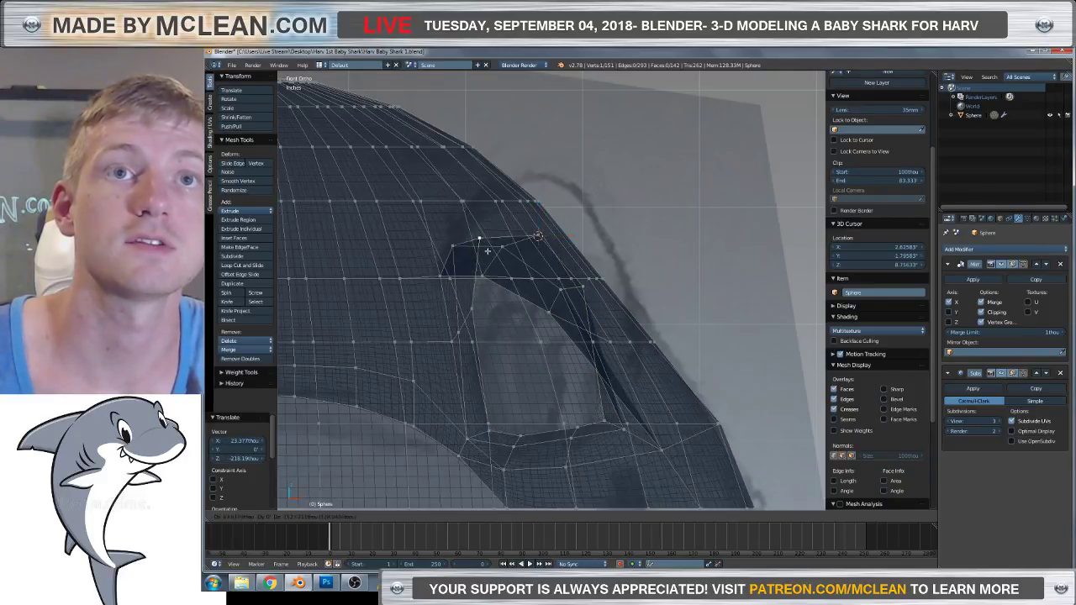
{"action": "left_click", "coordinate": [486, 265]}
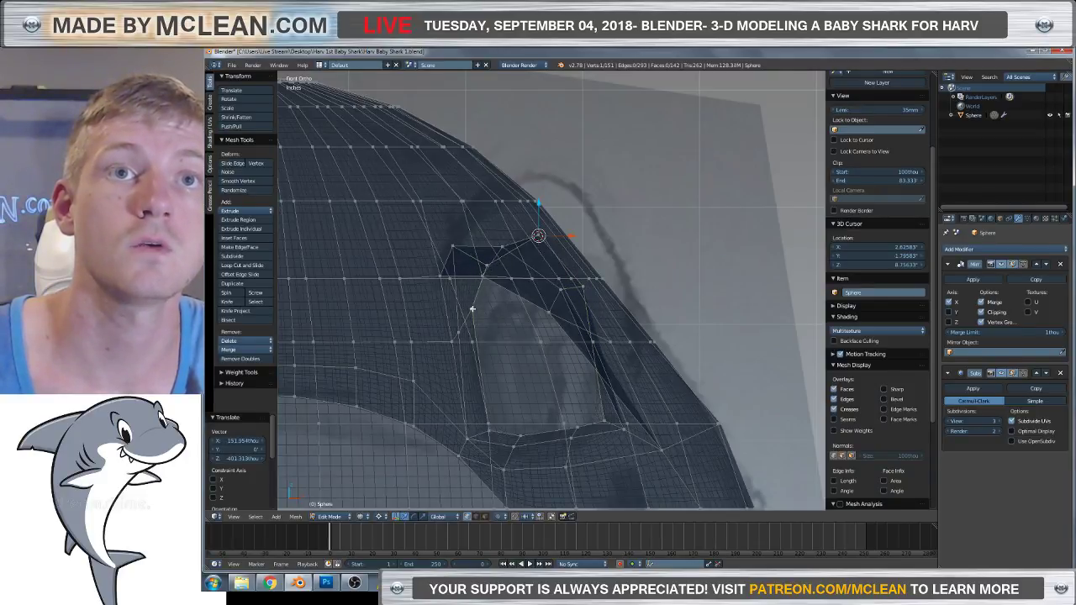
{"action": "right_click", "coordinate": [472, 309]}
{"action": "key", "text": "g"}
{"action": "left_click", "coordinate": [473, 329]}
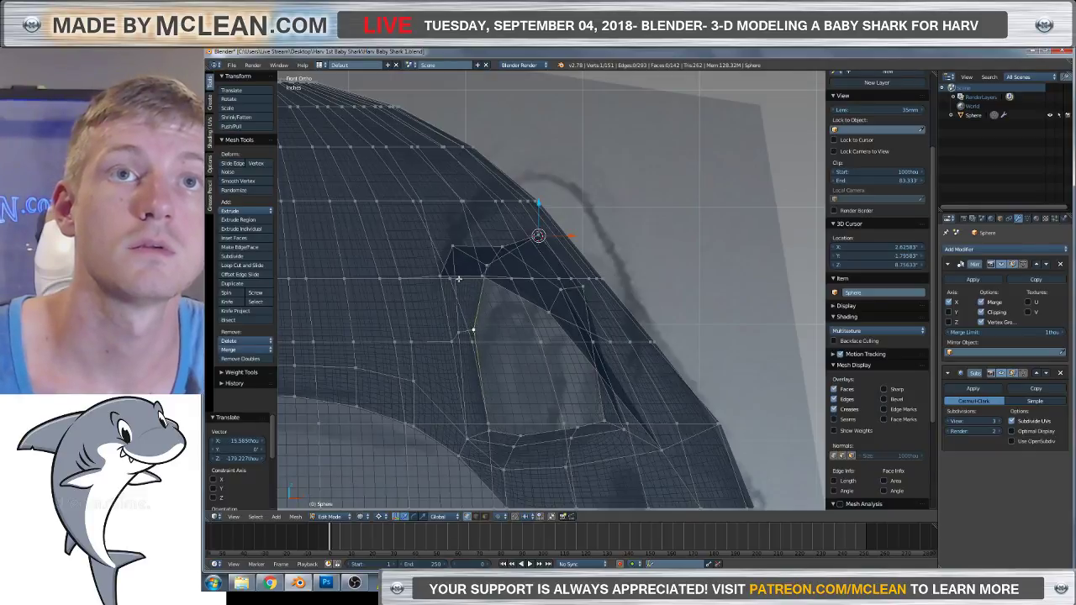
Raise a vertex and its left neighbour into a pointed bulge above the eye.
{"action": "right_click", "coordinate": [501, 244]}
{"action": "key", "text": "g"}
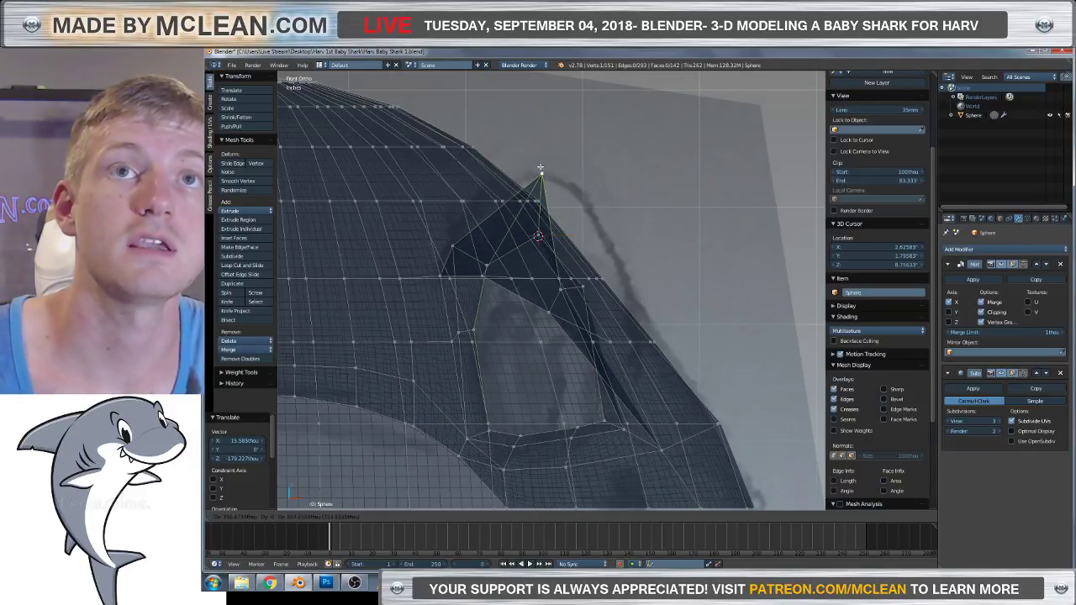
{"action": "left_click", "coordinate": [537, 165]}
{"action": "right_click", "coordinate": [451, 244]}
{"action": "key", "text": "g"}
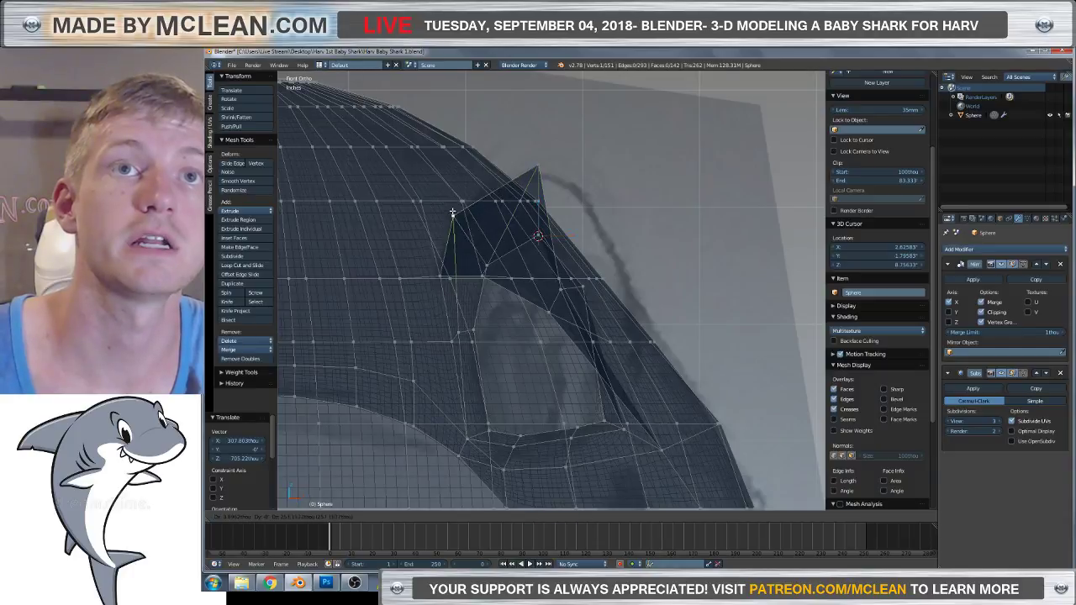
{"action": "left_click", "coordinate": [452, 202]}
{"action": "key", "text": "z"}
{"action": "middle_click_drag", "start_coordinate": [572, 286], "coordinate": [540, 308]}
In front view, move the selected peak vertex up and to the right.
{"action": "key", "text": "z"}
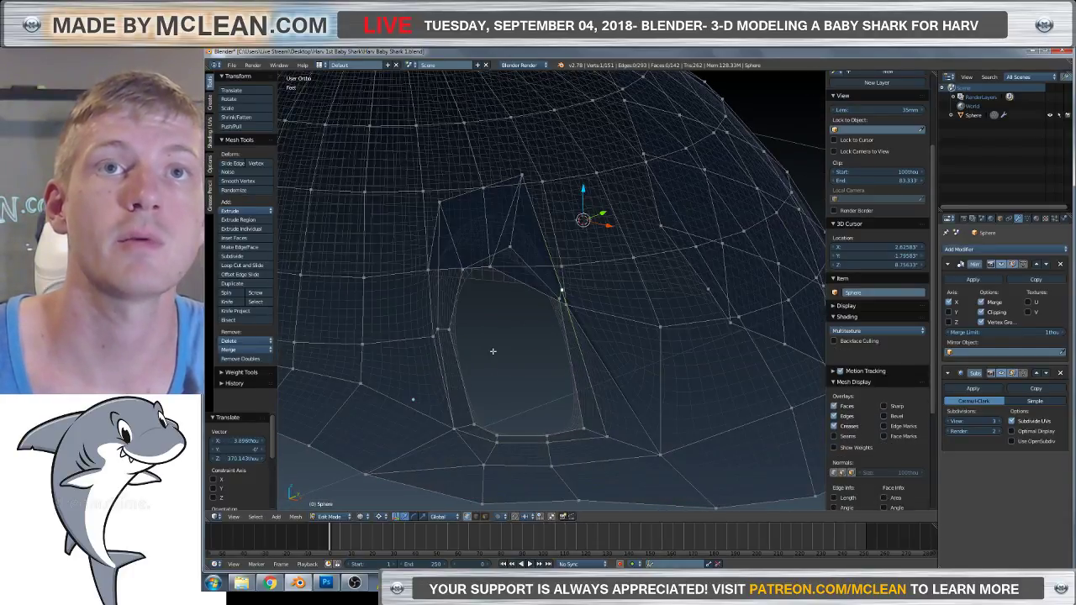
{"action": "key", "text": "KP_1"}
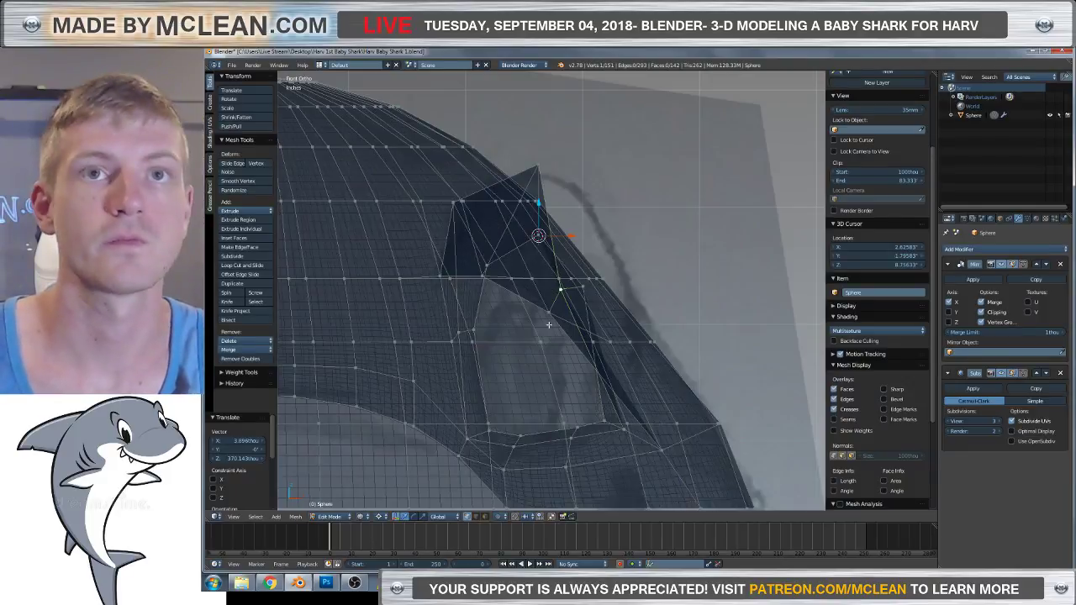
{"action": "key", "text": "g"}
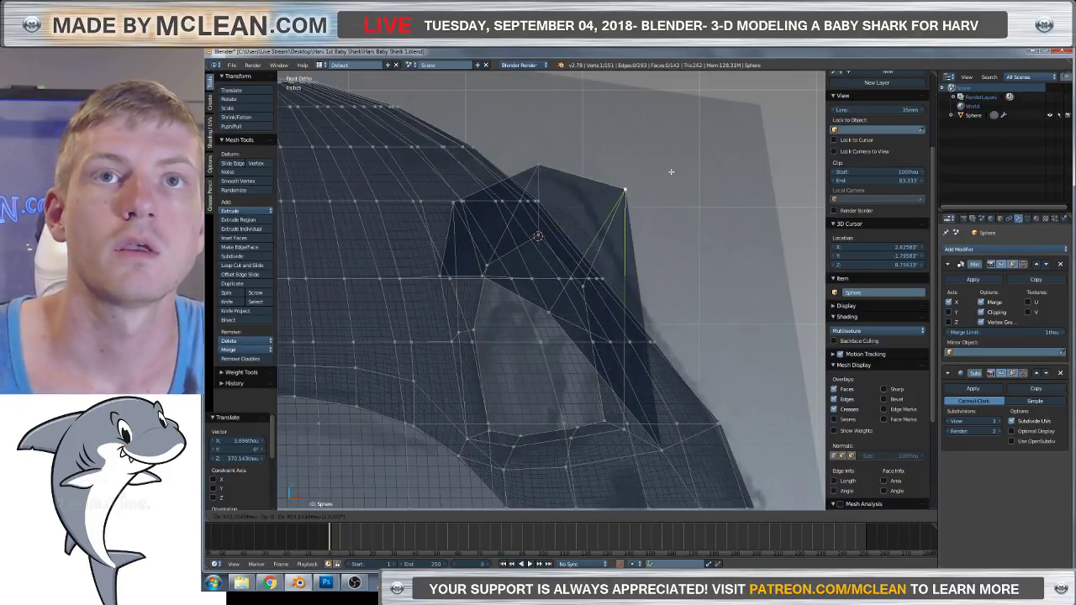
{"action": "left_click", "coordinate": [683, 141]}
{"action": "key", "text": "z"}
{"action": "middle_click_drag", "start_coordinate": [686, 317], "coordinate": [605, 312]}
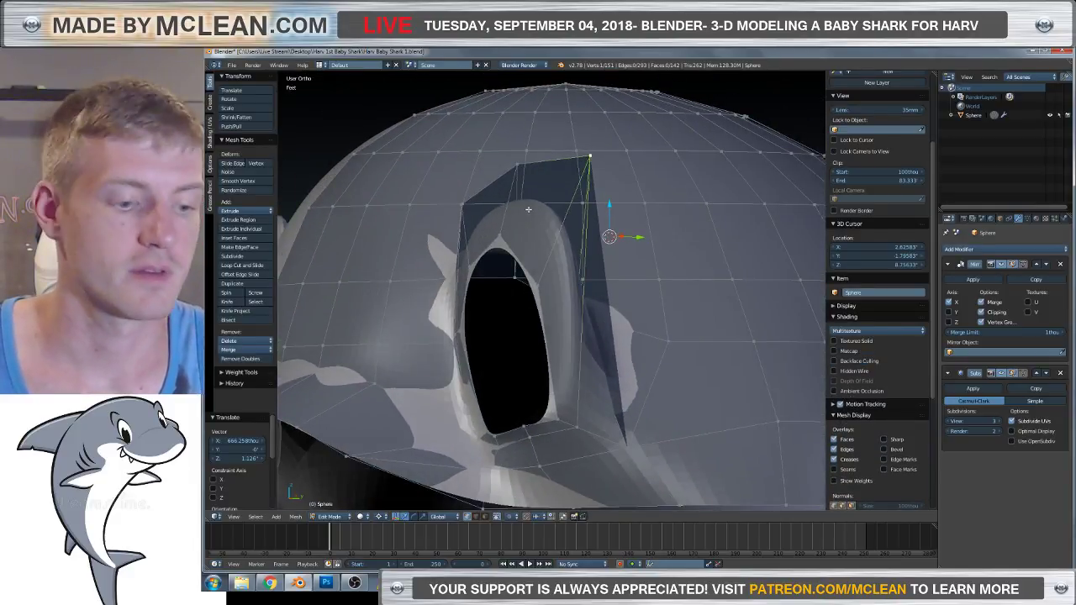
{"action": "key", "text": "KP_1"}
{"action": "key", "text": "z"}
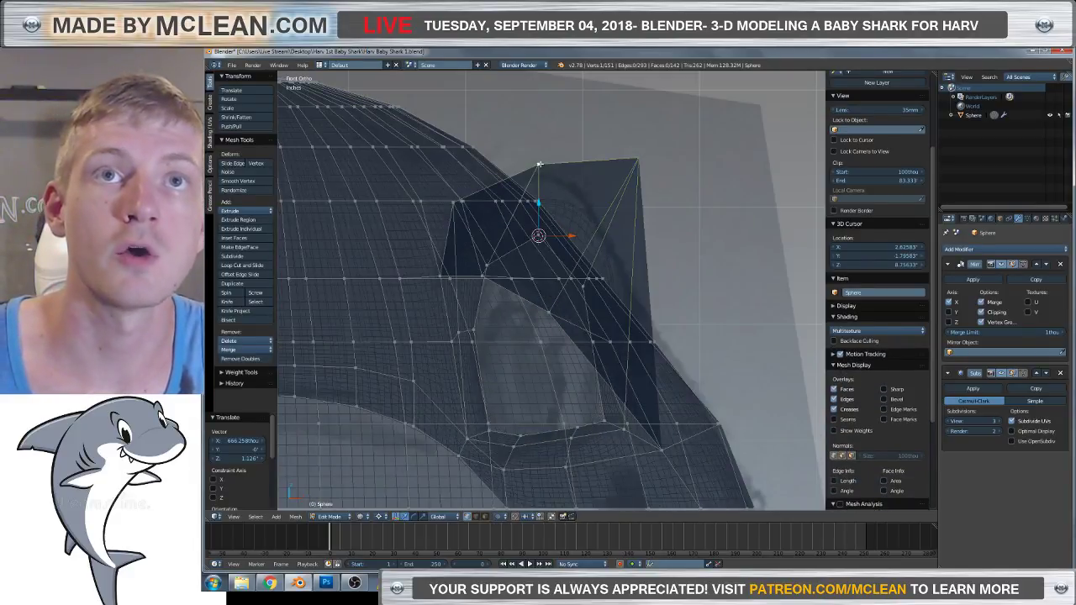
Raise the peak's top vertex much higher above the eye.
{"action": "scroll", "coordinate": [547, 163], "scroll_direction": "up", "scroll_amount": 2}
{"action": "key", "text": "g"}
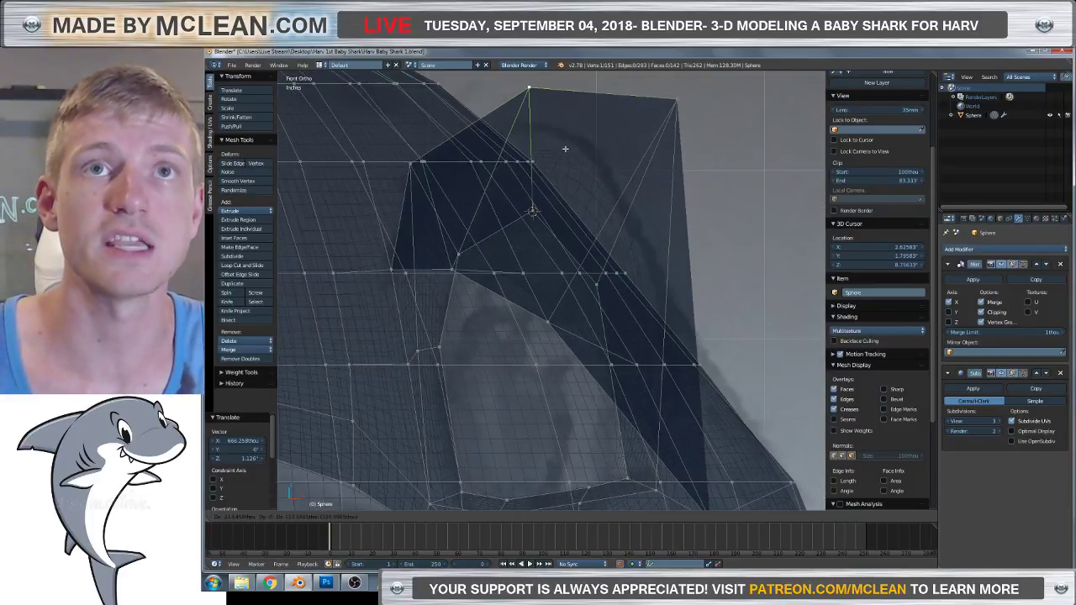
{"action": "left_click", "coordinate": [556, 104]}
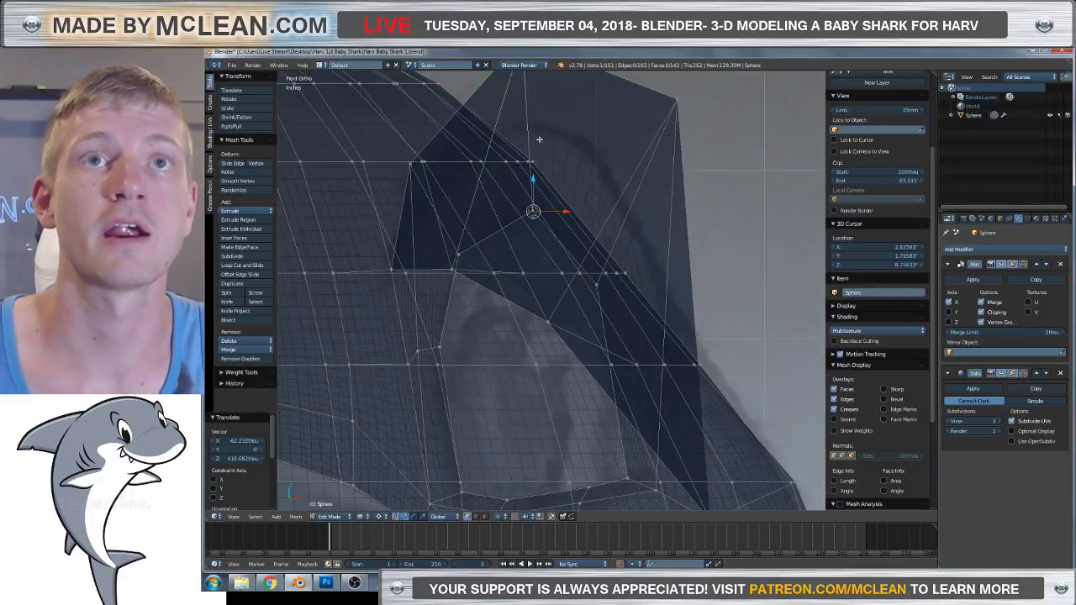
{"action": "scroll", "coordinate": [538, 139], "scroll_direction": "up", "scroll_amount": 2}
{"action": "middle_click_drag", "start_coordinate": [547, 124], "coordinate": [555, 303], "text": "shift"}
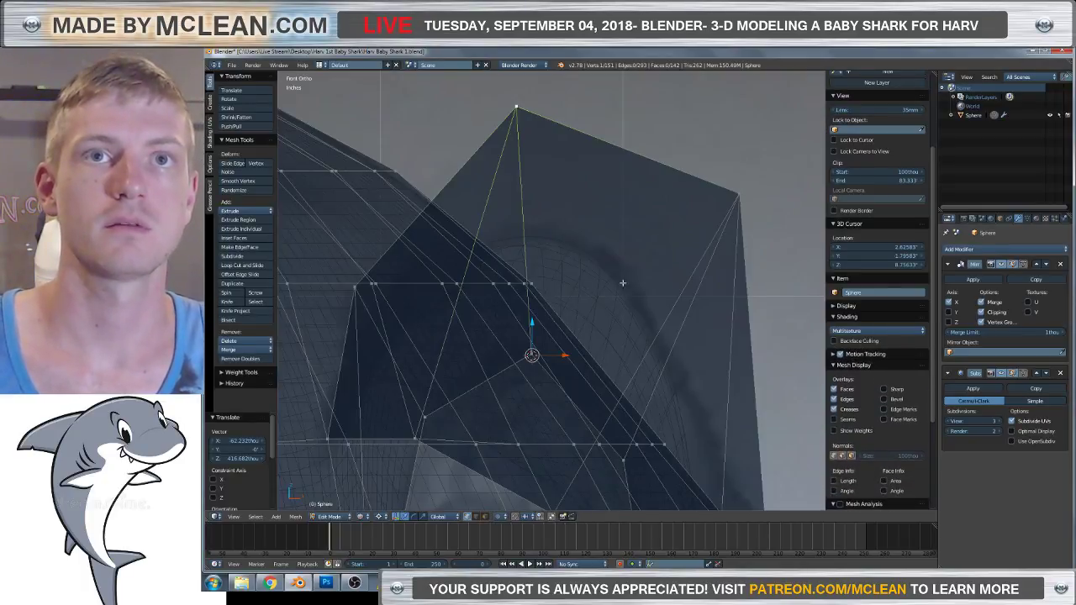
Pull the peak's top and right corner vertices further up, checking in solid shading.
{"action": "right_click", "coordinate": [741, 190], "text": "shift"}
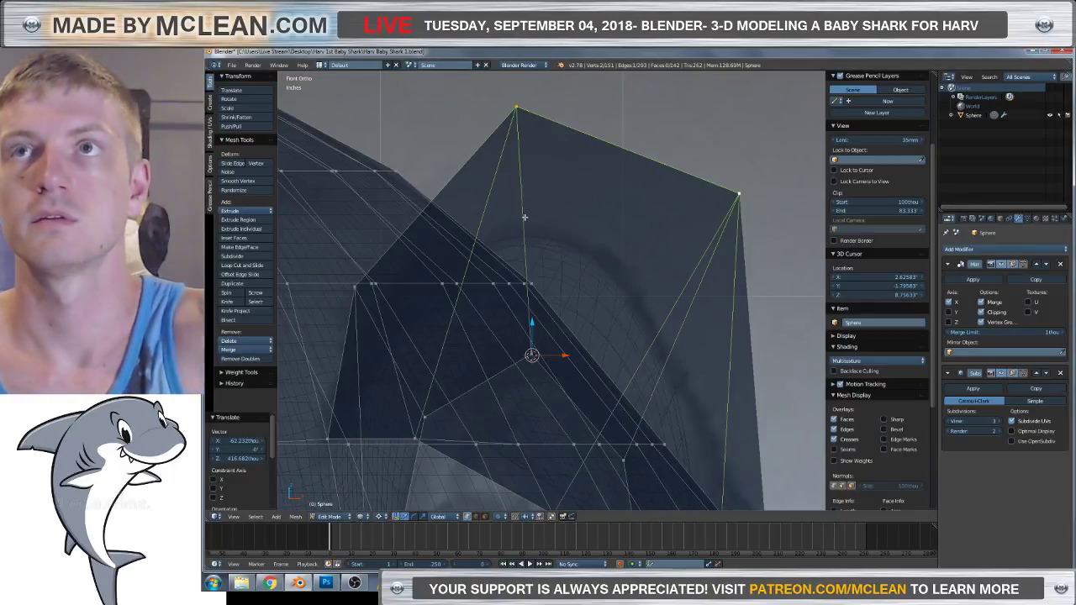
{"action": "right_click", "coordinate": [737, 195]}
{"action": "scroll", "coordinate": [878, 210], "scroll_direction": "down", "scroll_amount": 2}
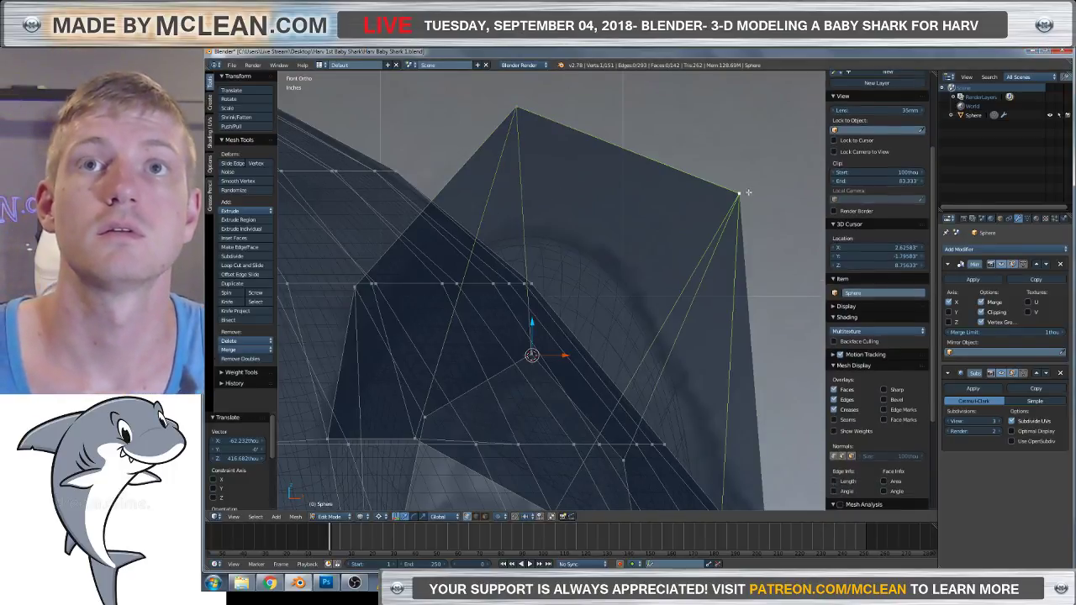
{"action": "key", "text": "z"}
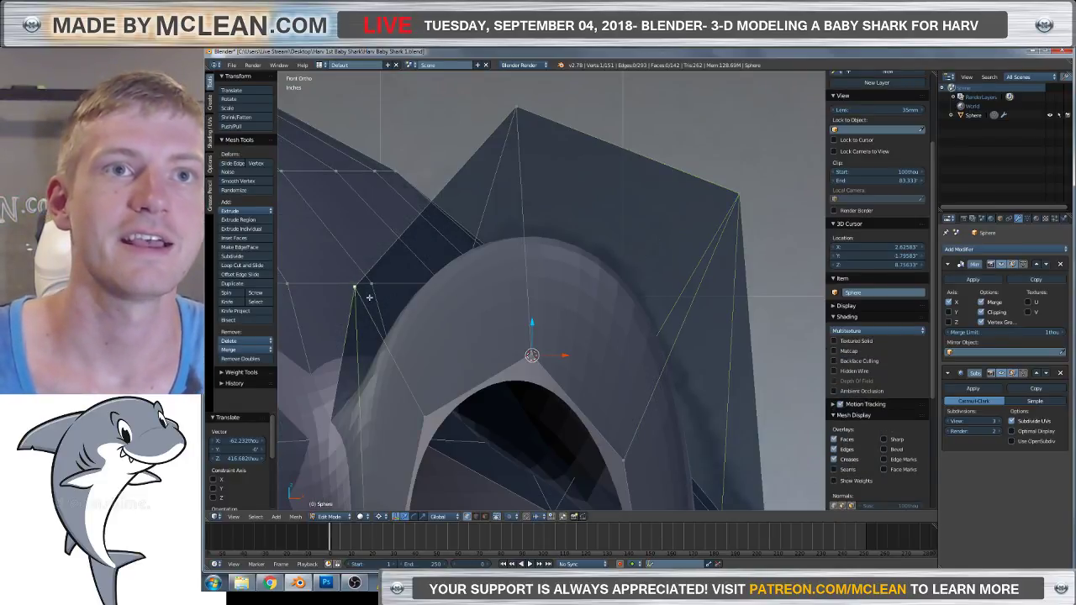
{"action": "key", "text": "z"}
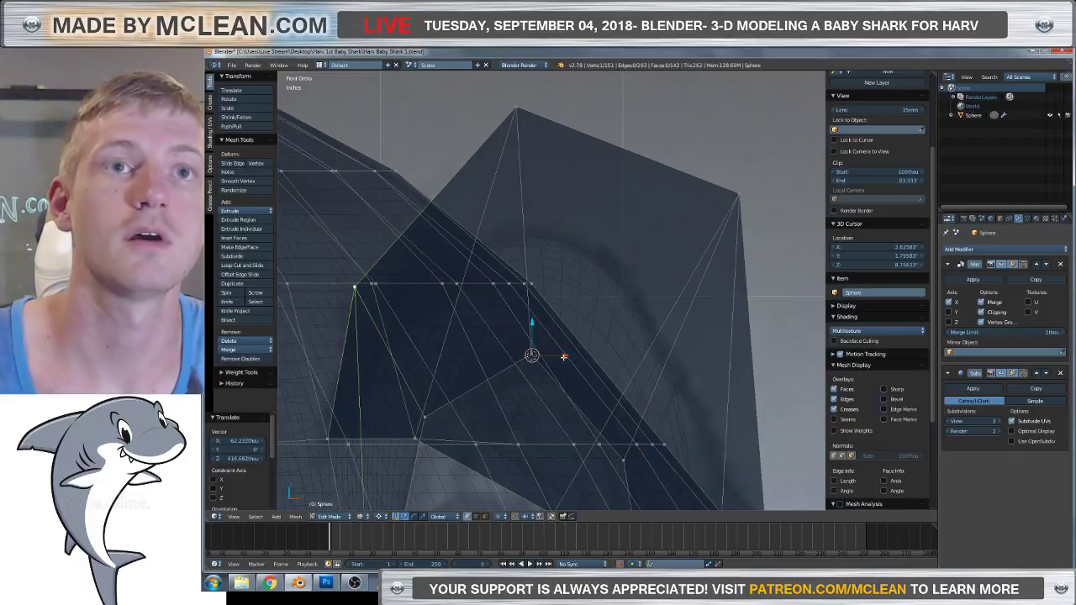
{"action": "key", "text": "z"}
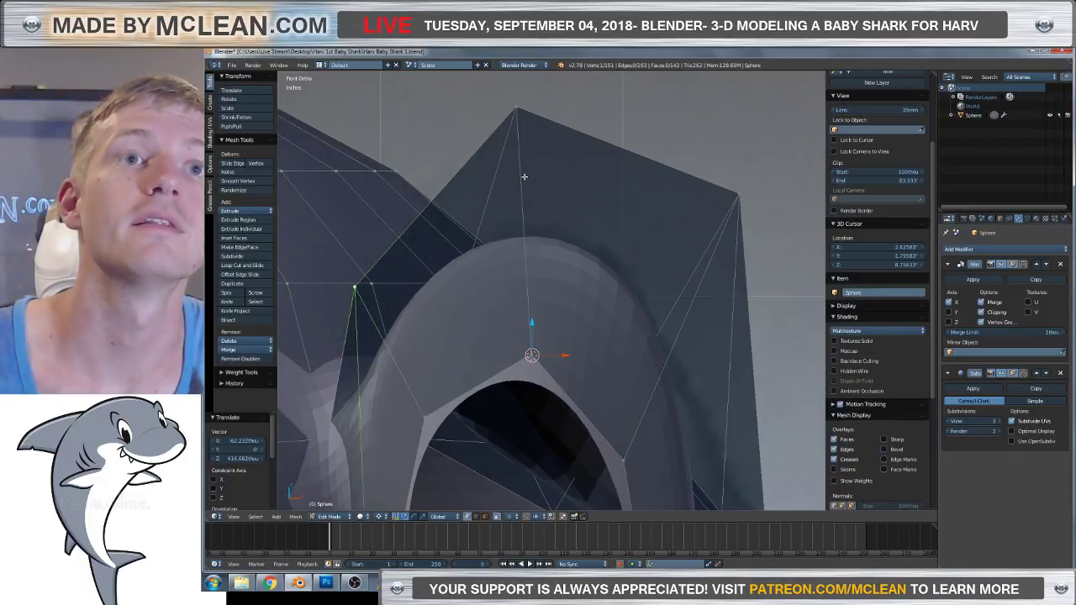
{"action": "key", "text": "g"}
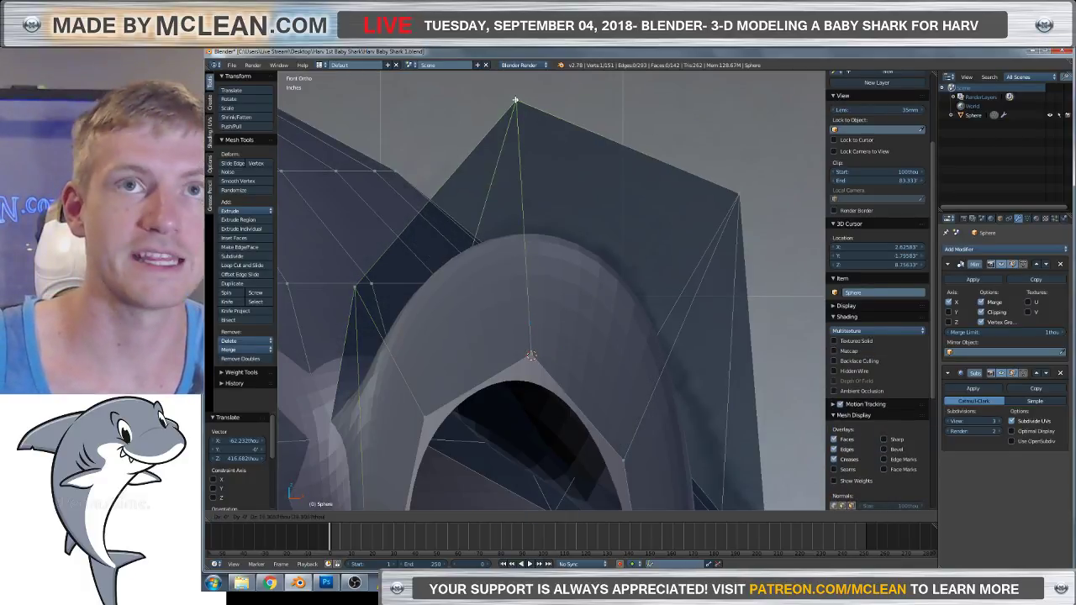
{"action": "left_click", "coordinate": [514, 99]}
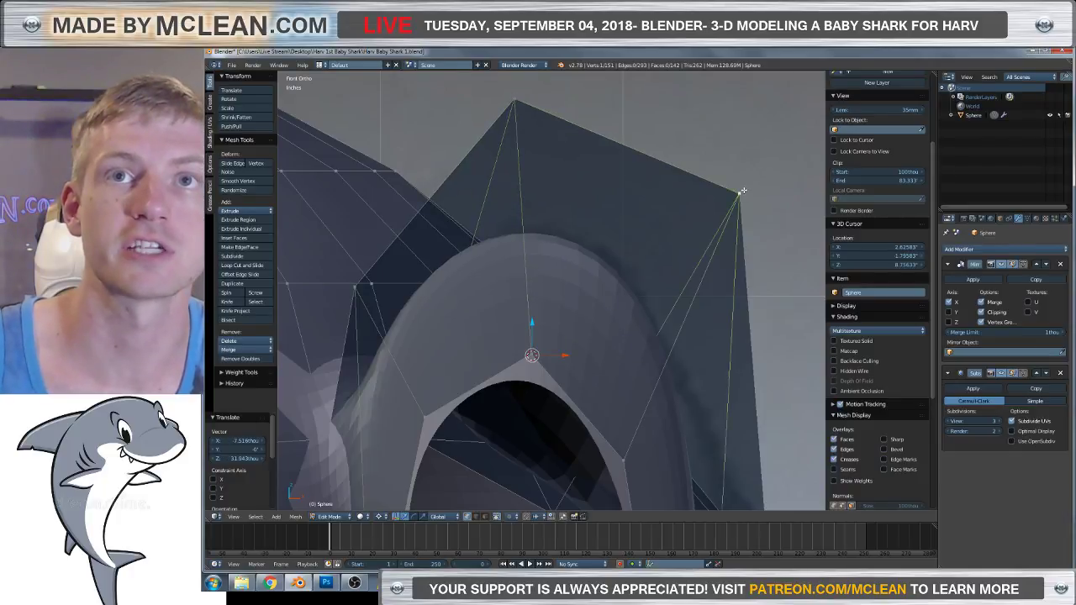
{"action": "key", "text": "g"}
{"action": "left_click", "coordinate": [745, 193]}
{"action": "scroll", "coordinate": [722, 278], "scroll_direction": "down", "scroll_amount": 3}
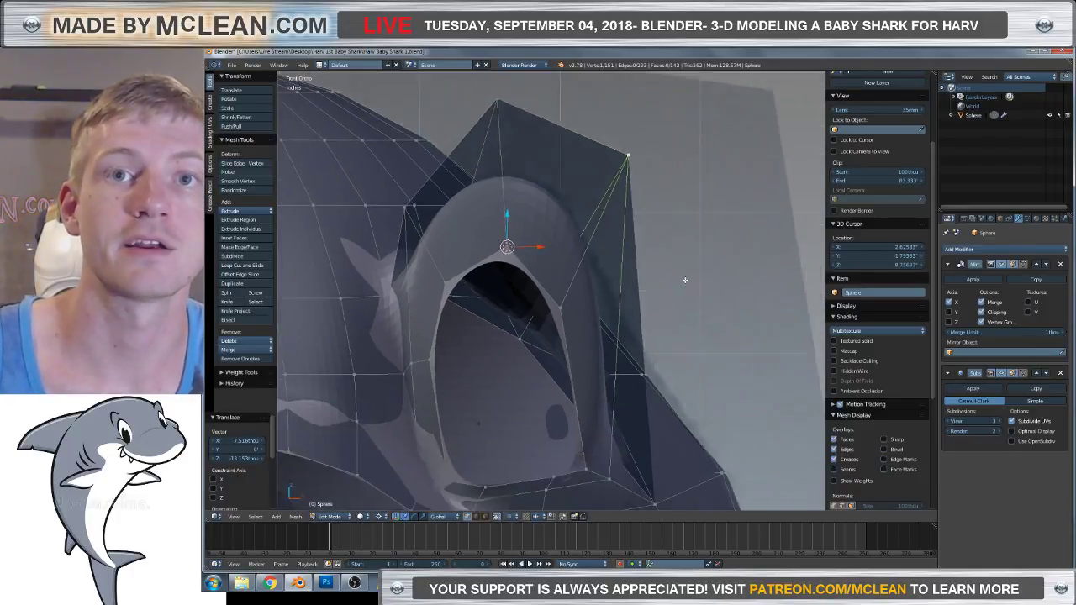
Move the lower outer eye-corner vertex outward, then slide it along its edge.
{"action": "scroll", "coordinate": [685, 280], "scroll_direction": "up", "scroll_amount": 2}
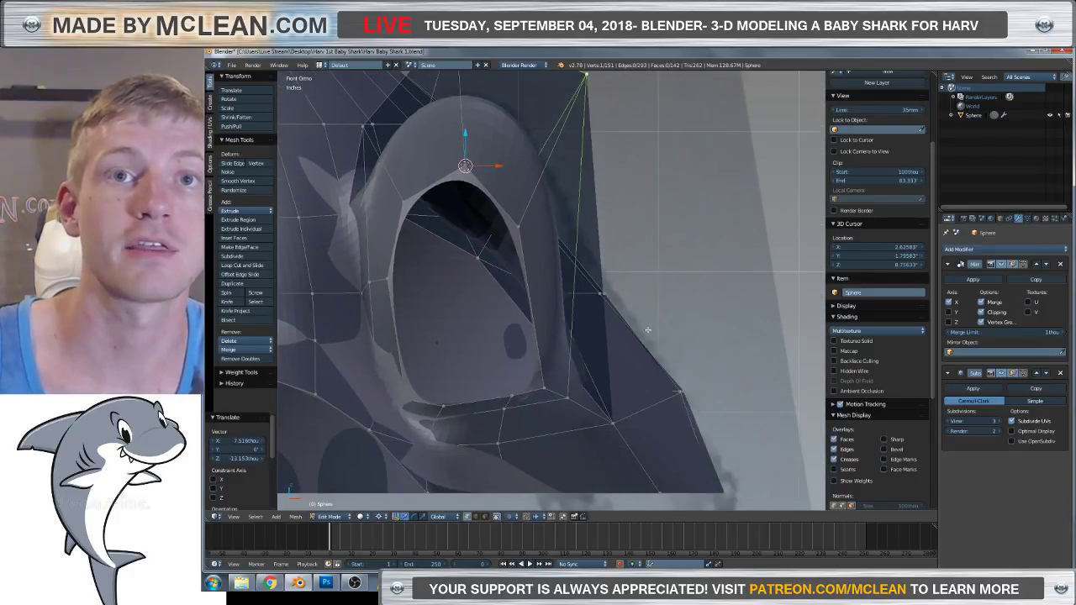
{"action": "key", "text": "g"}
{"action": "left_click", "coordinate": [590, 391]}
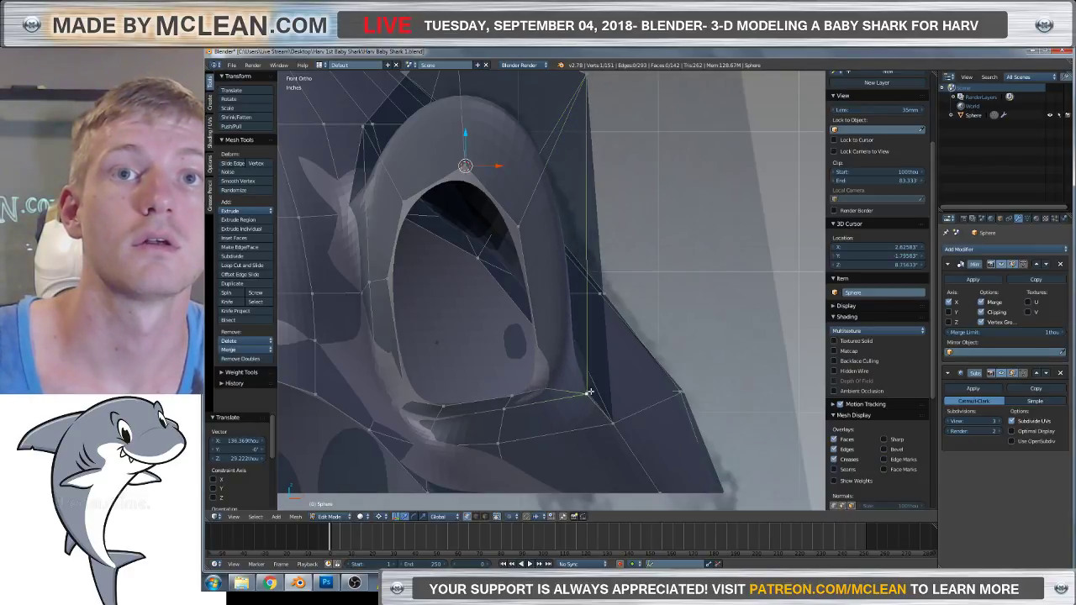
{"action": "key", "text": "g"}
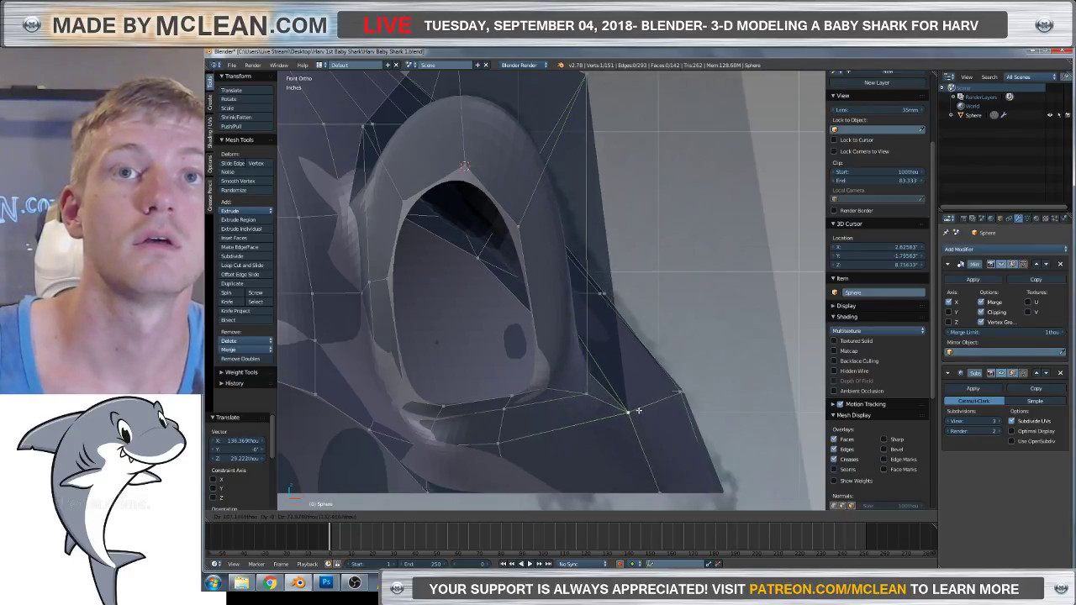
{"action": "left_click", "coordinate": [646, 409]}
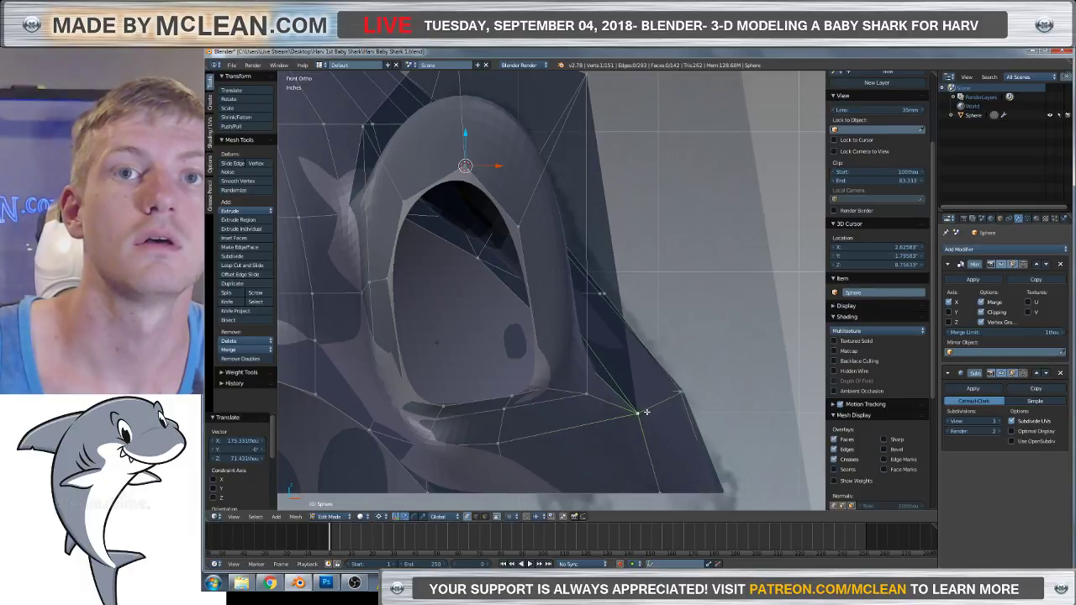
{"action": "middle_click_drag", "start_coordinate": [644, 408], "coordinate": [650, 425]}
{"action": "key", "text": "shift+v"}
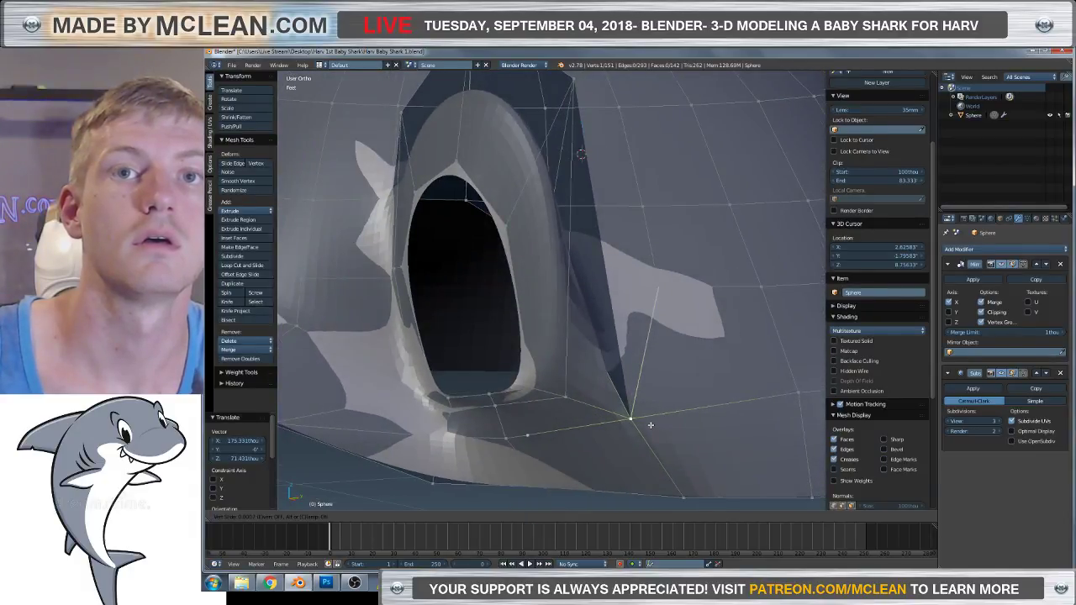
{"action": "left_click", "coordinate": [674, 419]}
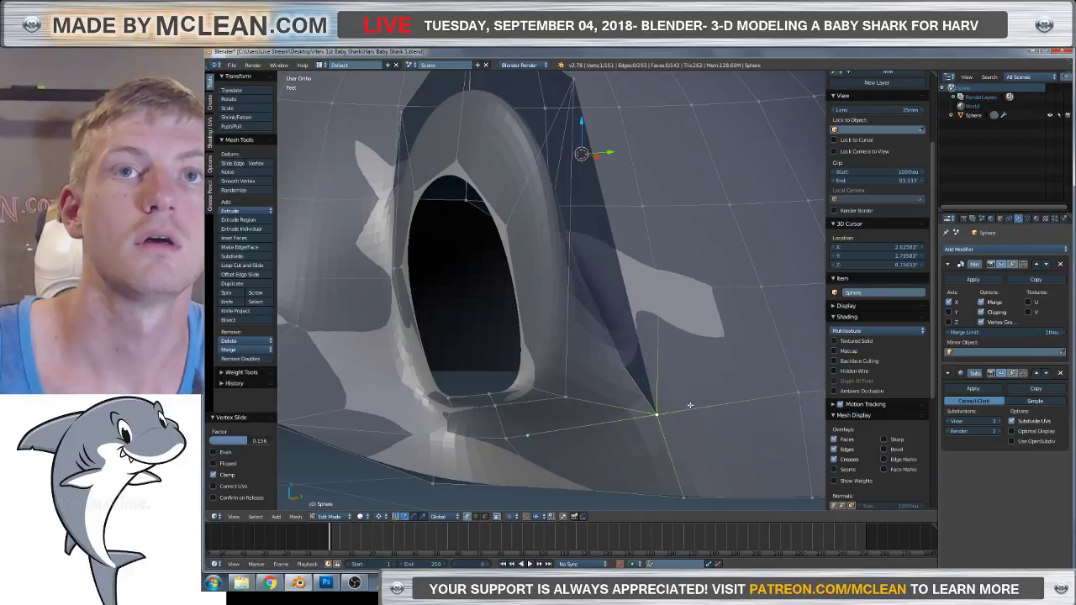
{"action": "middle_click_drag", "start_coordinate": [674, 419], "coordinate": [628, 290]}
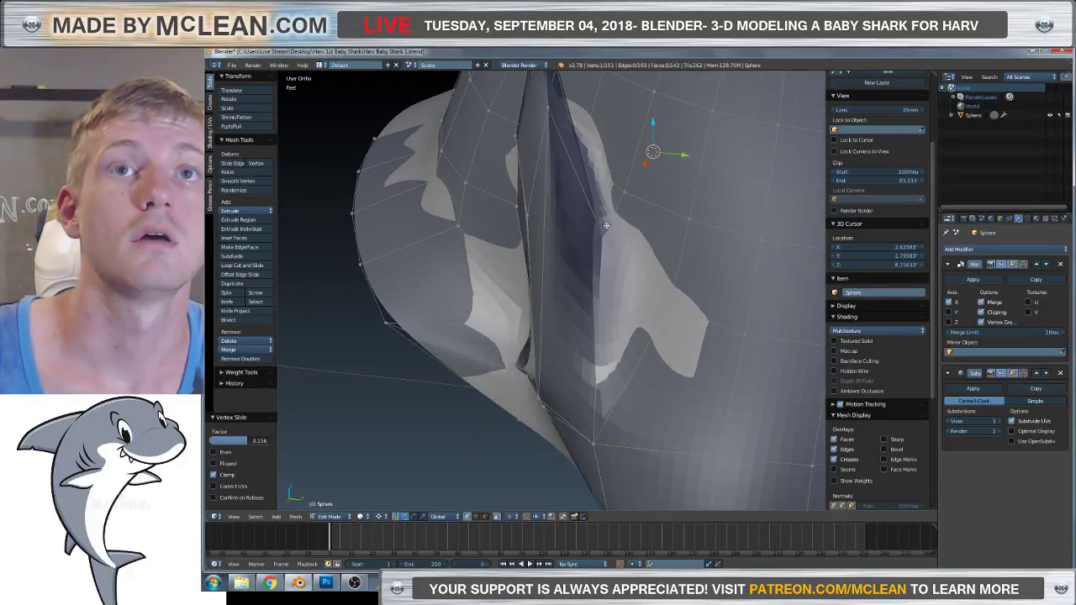
Reposition the fin bulge vertices, comparing against the sketch in wireframe.
{"action": "key", "text": "z"}
{"action": "mouse_move", "coordinate": [605, 225]}
{"action": "middle_mouse_down"}
{"action": "mouse_move", "coordinate": [622, 190]}
{"action": "mouse_move", "coordinate": [611, 248]}
{"action": "mouse_move", "coordinate": [626, 284]}
{"action": "middle_mouse_up"}
{"action": "key", "text": "g"}
{"action": "left_click", "coordinate": [624, 183]}
{"action": "key", "text": "z"}
{"action": "key", "text": "z"}
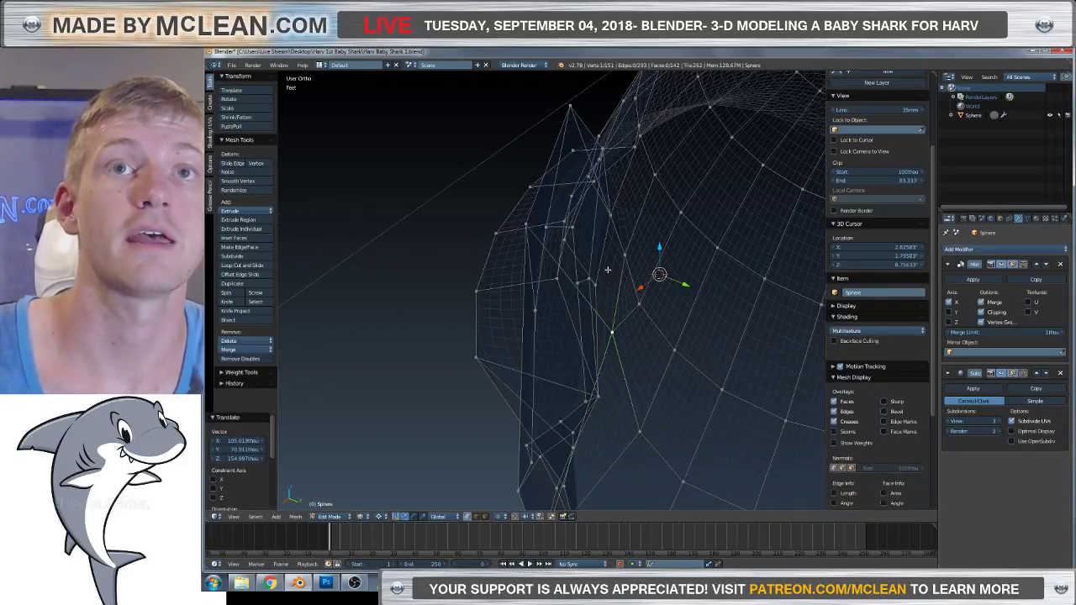
{"action": "key", "text": "z"}
{"action": "middle_click_drag", "start_coordinate": [632, 227], "coordinate": [651, 284]}
{"action": "key", "text": "g"}
{"action": "left_click", "coordinate": [656, 165]}
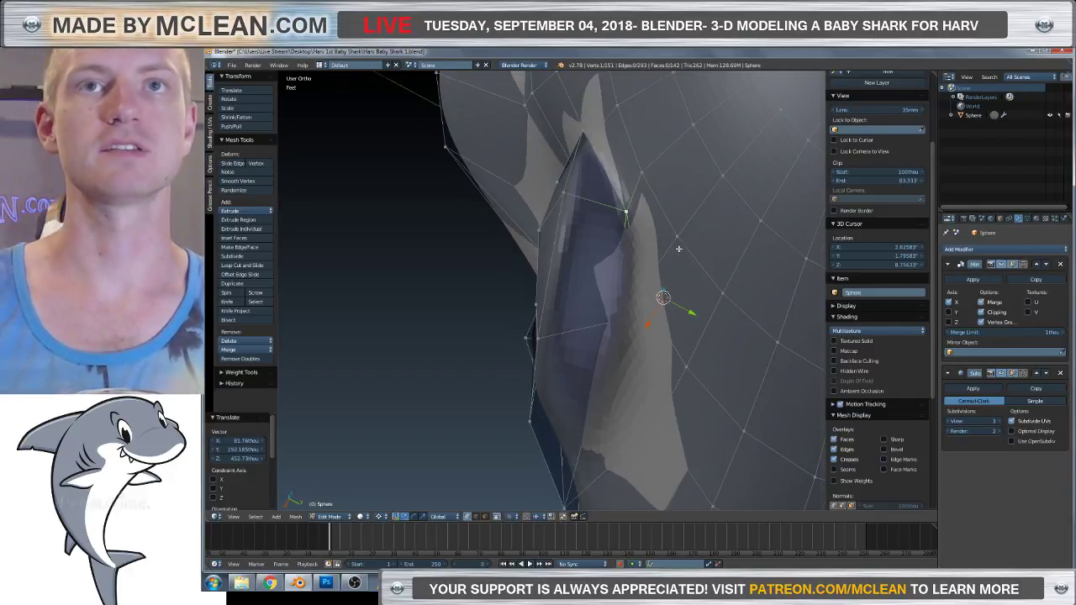
{"action": "key", "text": "g"}
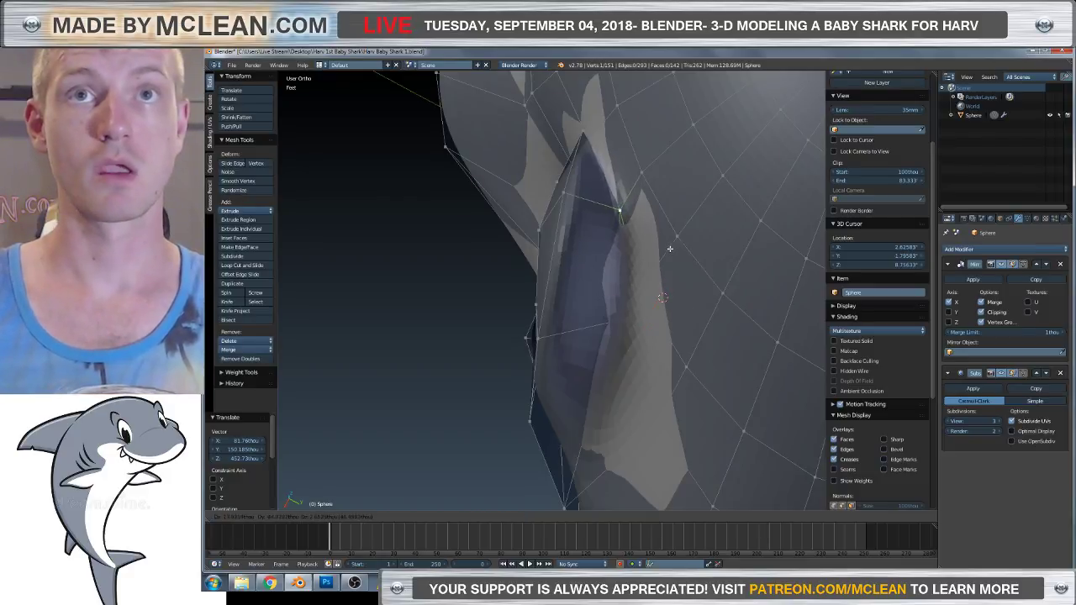
{"action": "left_click", "coordinate": [643, 275]}
Move a fin vertex lower and slide it along its edge.
{"action": "key", "text": "z"}
{"action": "key", "text": "z"}
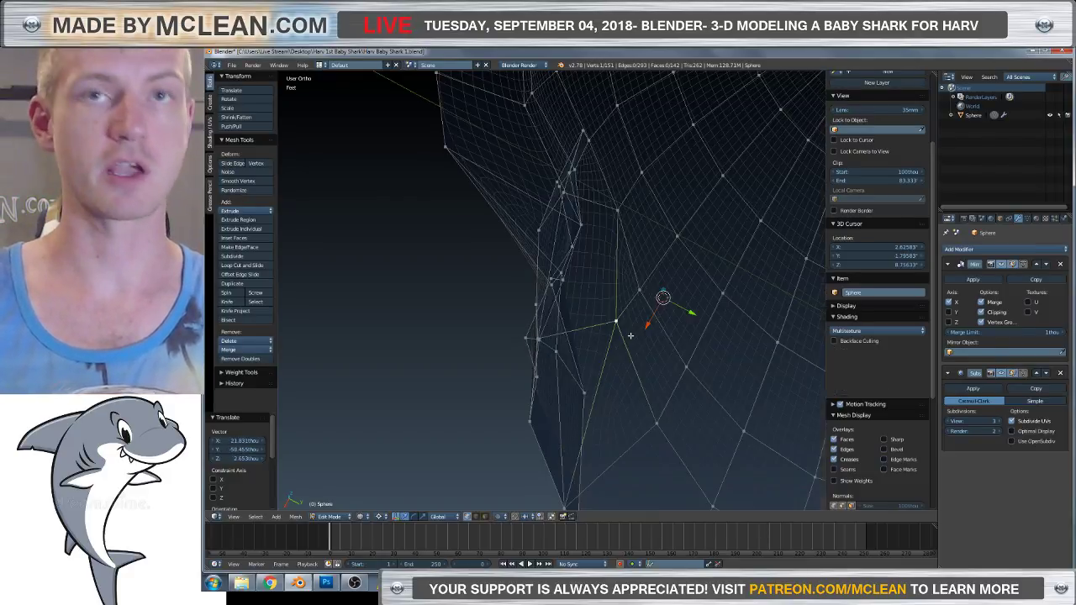
{"action": "key", "text": "g"}
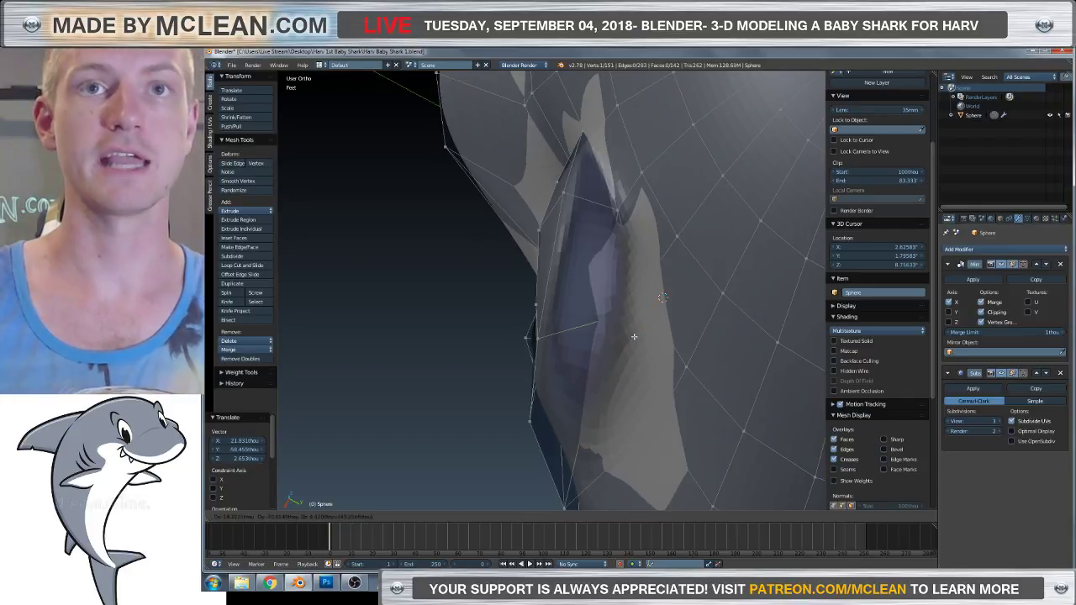
{"action": "left_click", "coordinate": [648, 328]}
{"action": "mouse_move", "coordinate": [647, 328]}
{"action": "middle_mouse_down"}
{"action": "mouse_move", "coordinate": [673, 303]}
{"action": "mouse_move", "coordinate": [659, 282]}
{"action": "mouse_move", "coordinate": [674, 276]}
{"action": "middle_mouse_up"}
{"action": "key", "text": "z"}
{"action": "key", "text": "shift+v"}
{"action": "left_click", "coordinate": [679, 275]}
{"action": "key", "text": "z"}
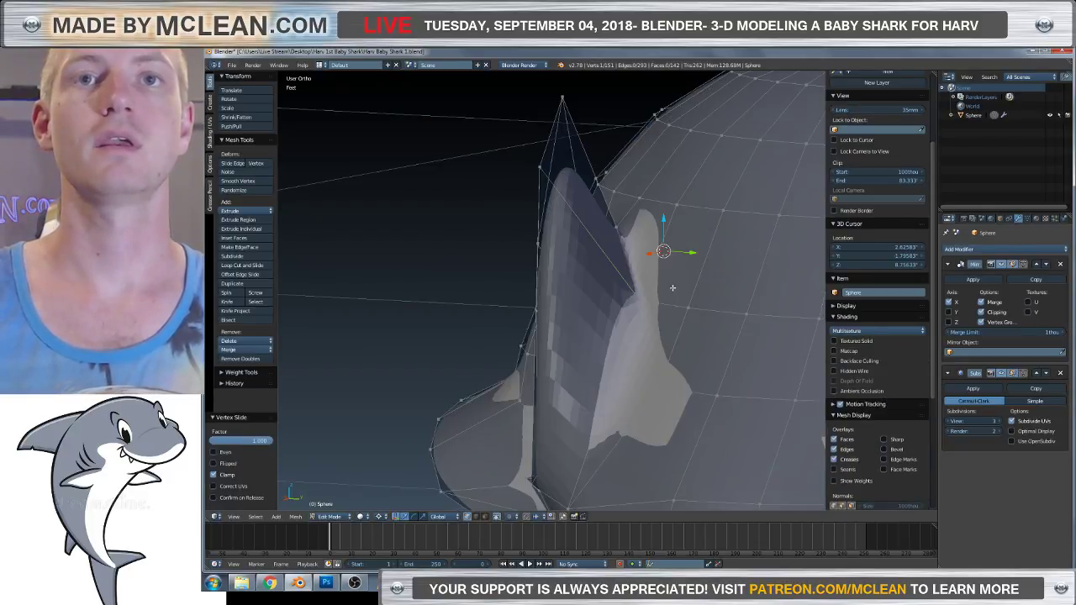
Run Remove Doubles on the whole mesh to merge the duplicate vertex.
{"action": "key", "text": "a"}
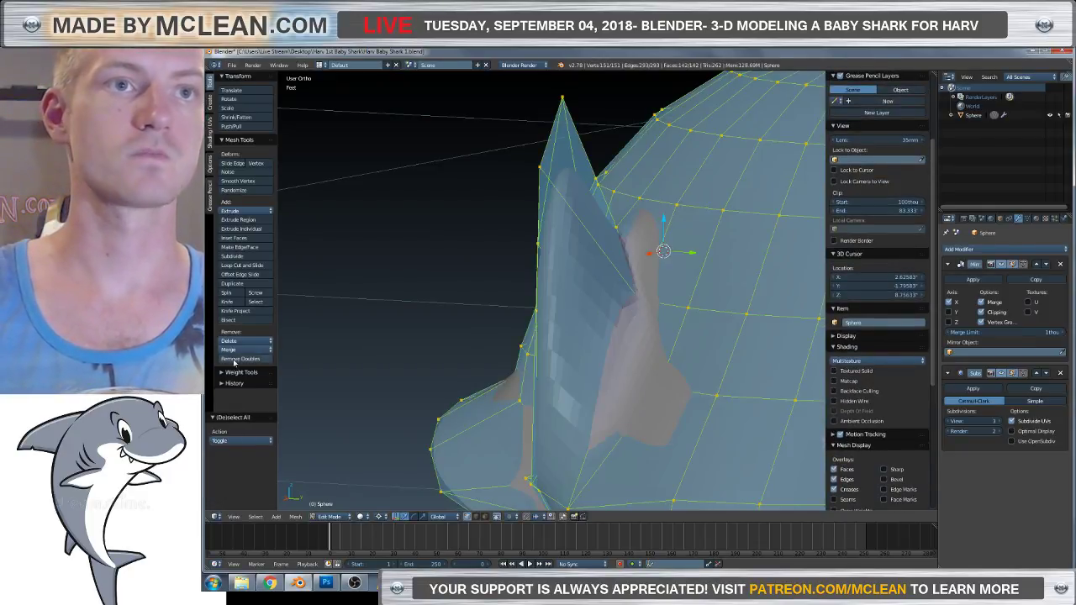
{"action": "left_click", "coordinate": [237, 359]}
{"action": "key", "text": "a"}
Slide a vertex at the fin's base along its edge.
{"action": "key", "text": "z"}
{"action": "middle_click_drag", "start_coordinate": [601, 363], "coordinate": [623, 361]}
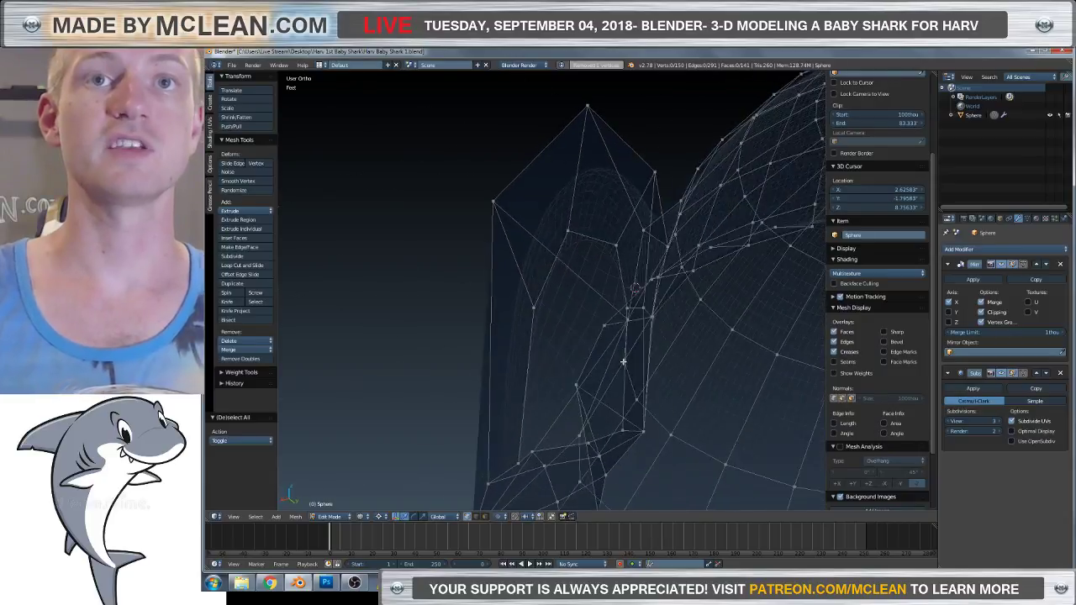
{"action": "scroll", "coordinate": [879, 294], "scroll_direction": "up", "scroll_amount": 3}
{"action": "right_click", "coordinate": [607, 302]}
{"action": "key", "text": "shift+v"}
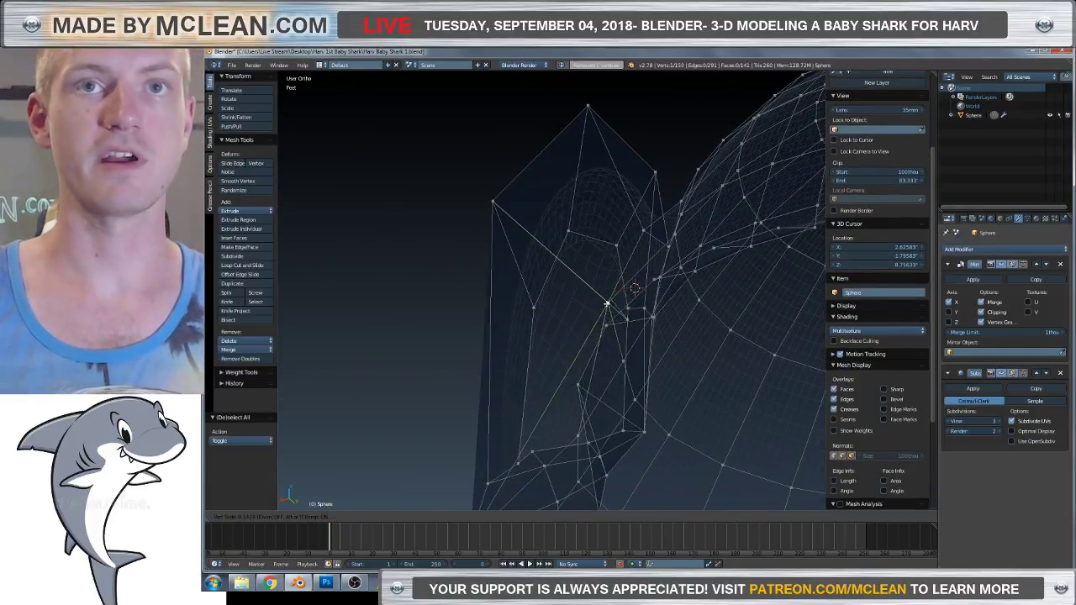
{"action": "left_click", "coordinate": [630, 292]}
{"action": "key", "text": "z"}
{"action": "middle_click_drag", "start_coordinate": [632, 294], "coordinate": [558, 376]}
{"action": "scroll", "coordinate": [603, 333], "scroll_direction": "up", "scroll_amount": 3}
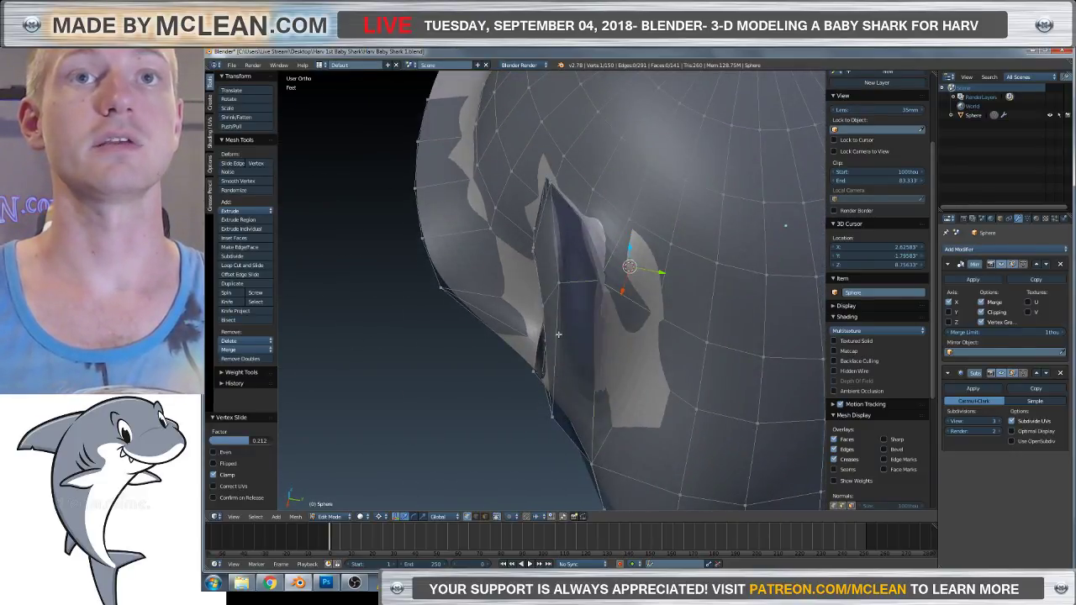
{"action": "middle_click_drag", "start_coordinate": [552, 328], "coordinate": [558, 280]}
Shift the fin-base vertex out and back along the Y axis.
{"action": "key", "text": "z"}
{"action": "middle_click_drag", "start_coordinate": [565, 328], "coordinate": [554, 395]}
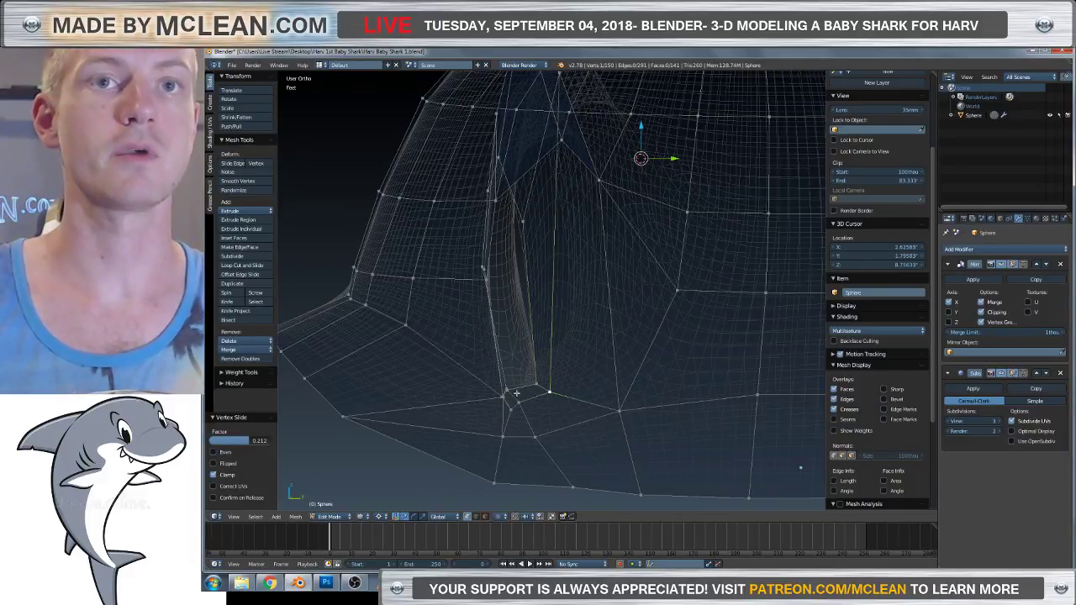
{"action": "left_click_drag", "start_coordinate": [568, 385], "coordinate": [546, 391]}
{"action": "middle_click_drag", "start_coordinate": [546, 390], "coordinate": [556, 420]}
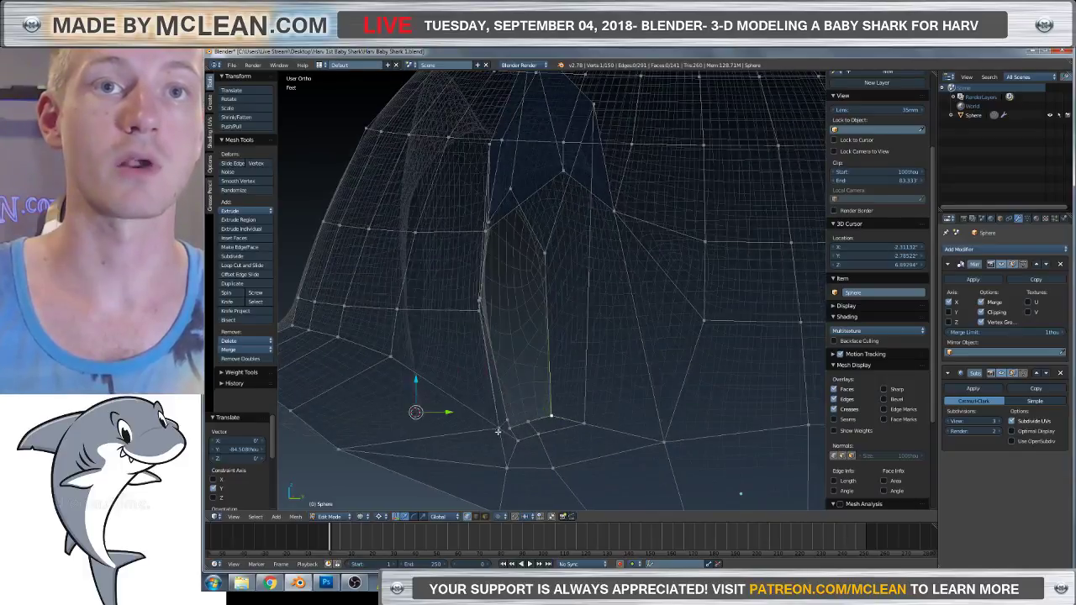
{"action": "left_click_drag", "start_coordinate": [449, 413], "coordinate": [454, 410]}
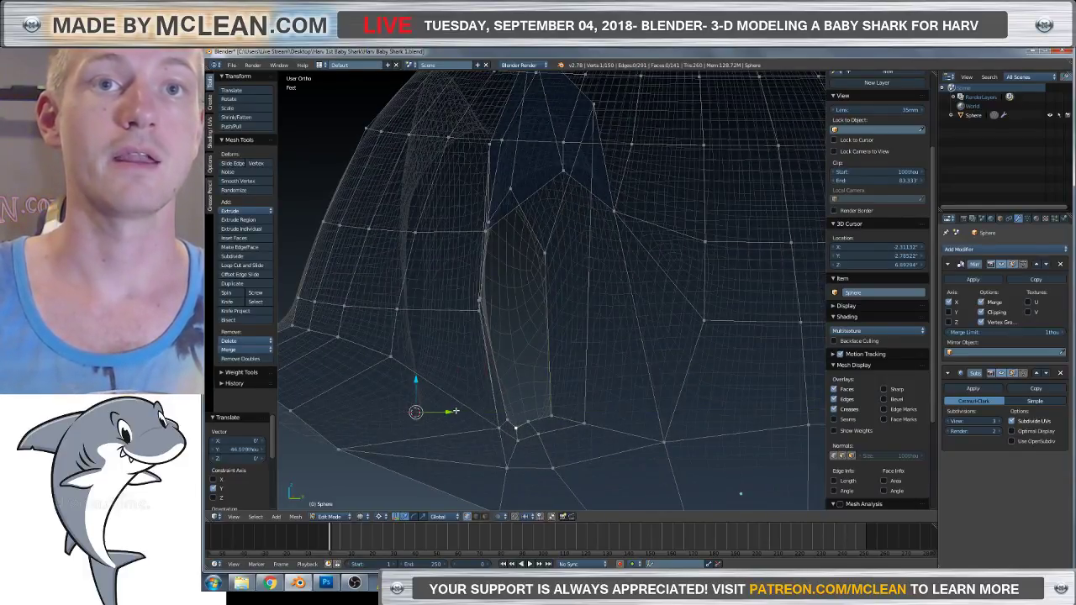
{"action": "key", "text": "KP_1"}
Lower the bottom rim vertices along Z to match the front reference sketch.
{"action": "scroll", "coordinate": [505, 395], "scroll_direction": "up", "scroll_amount": 2}
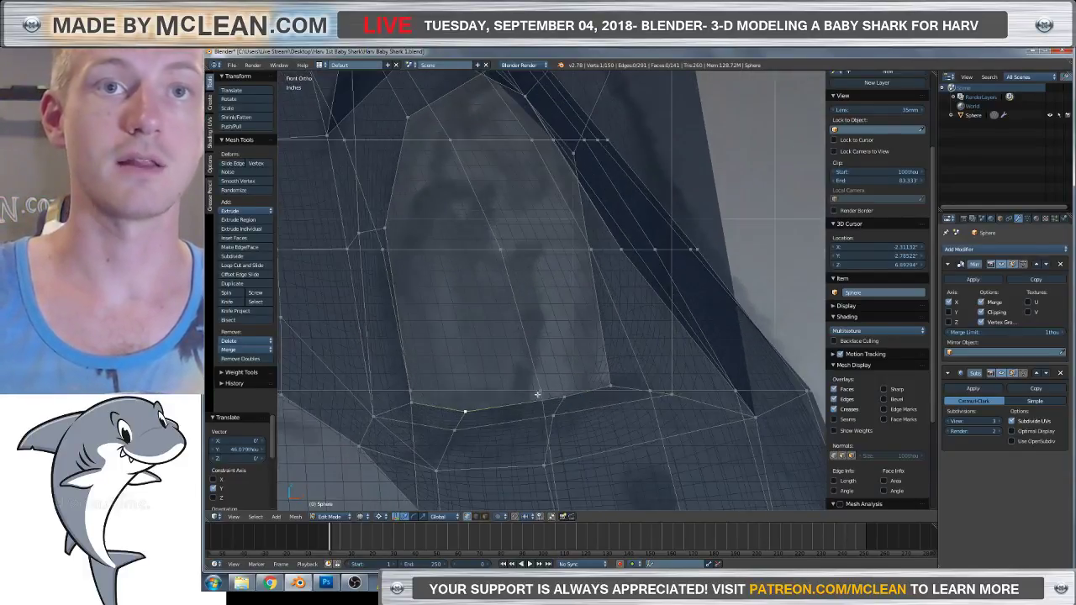
{"action": "right_click", "coordinate": [455, 428], "text": "shift"}
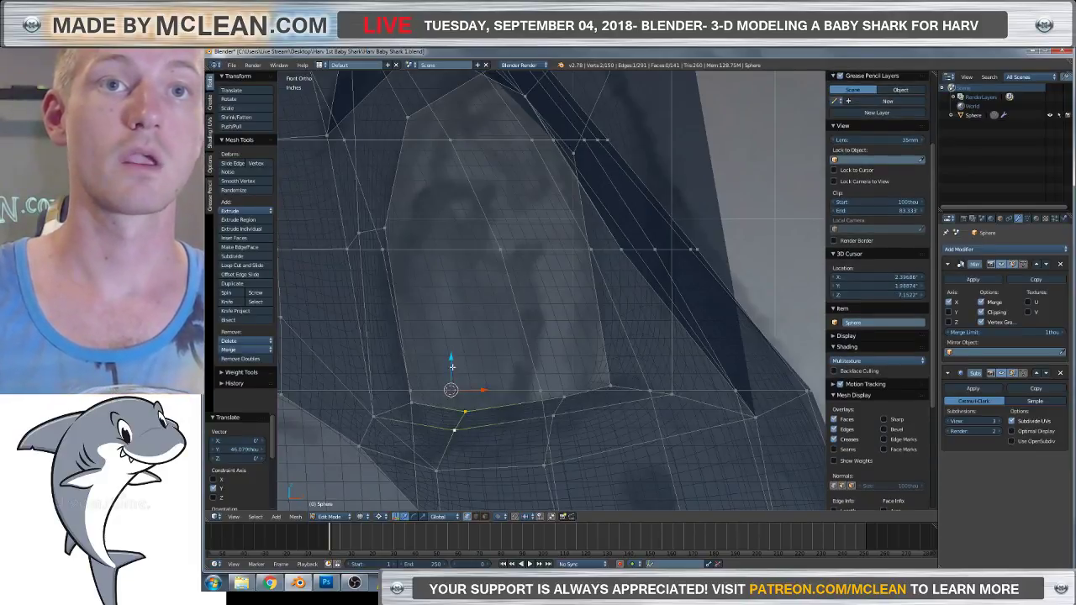
{"action": "mouse_move", "coordinate": [452, 361]}
{"action": "left_mouse_down"}
{"action": "mouse_move", "coordinate": [452, 390]}
{"action": "mouse_move", "coordinate": [452, 370]}
{"action": "left_mouse_up"}
{"action": "right_click", "coordinate": [556, 412], "text": "shift"}
{"action": "key", "text": "z"}
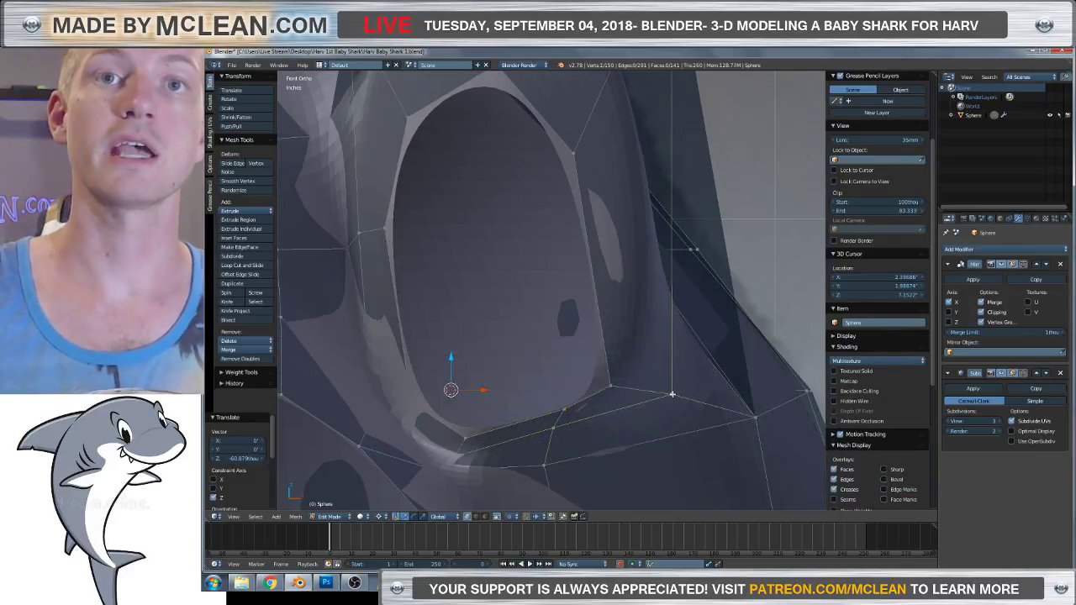
{"action": "key", "text": "z"}
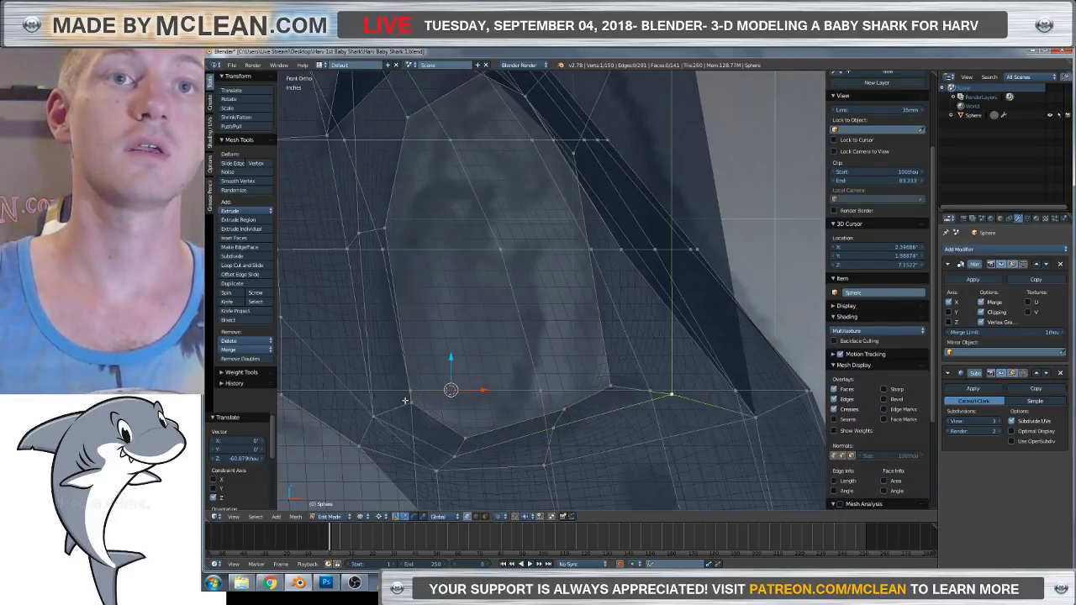
{"action": "key", "text": "z"}
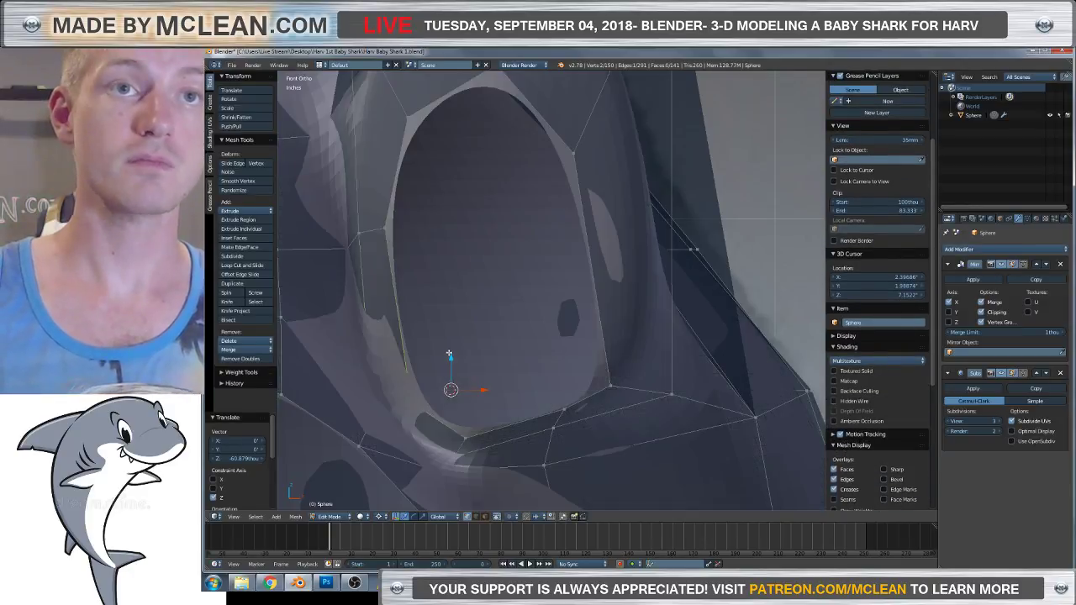
{"action": "key", "text": "z"}
{"action": "key", "text": "g"}
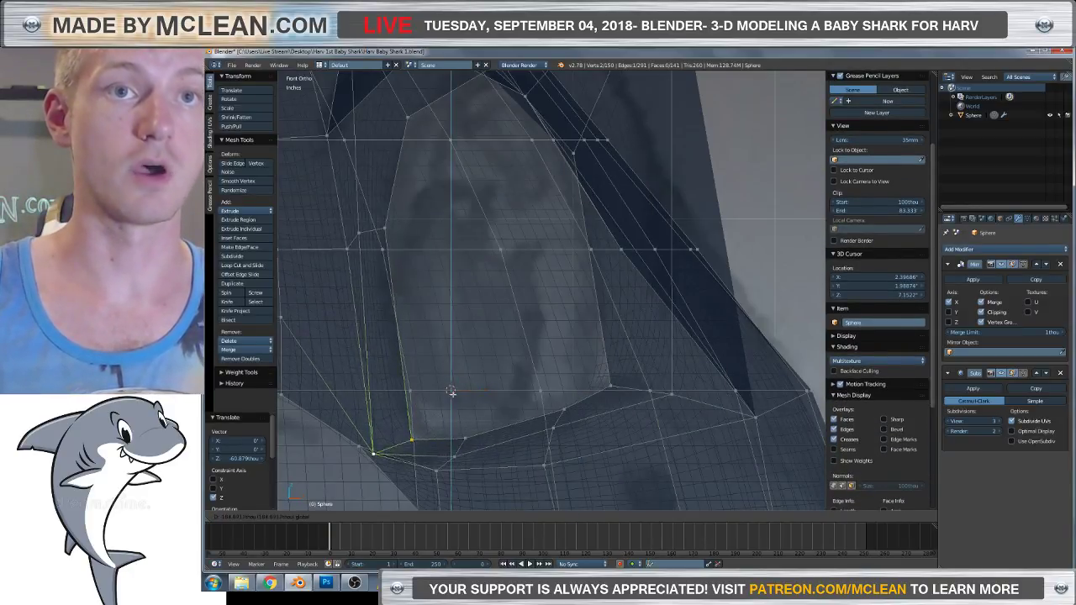
{"action": "left_click", "coordinate": [451, 389]}
{"action": "key", "text": "z"}
{"action": "mouse_move", "coordinate": [451, 388]}
{"action": "middle_mouse_down"}
{"action": "mouse_move", "coordinate": [434, 427]}
{"action": "mouse_move", "coordinate": [442, 366]}
{"action": "mouse_move", "coordinate": [399, 376]}
{"action": "middle_mouse_up"}
Slide the rim's corner vertex inward along its edge and adjust its position.
{"action": "key", "text": "z"}
{"action": "right_click", "coordinate": [442, 366]}
{"action": "key", "text": "shift+v"}
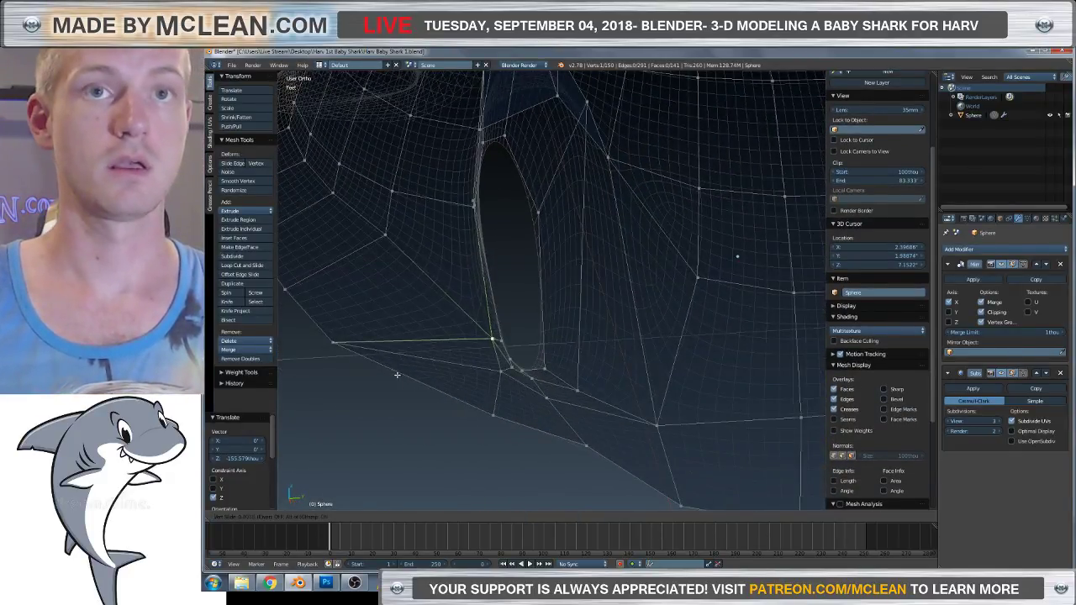
{"action": "left_click", "coordinate": [380, 372]}
{"action": "middle_click_drag", "start_coordinate": [584, 399], "coordinate": [538, 446]}
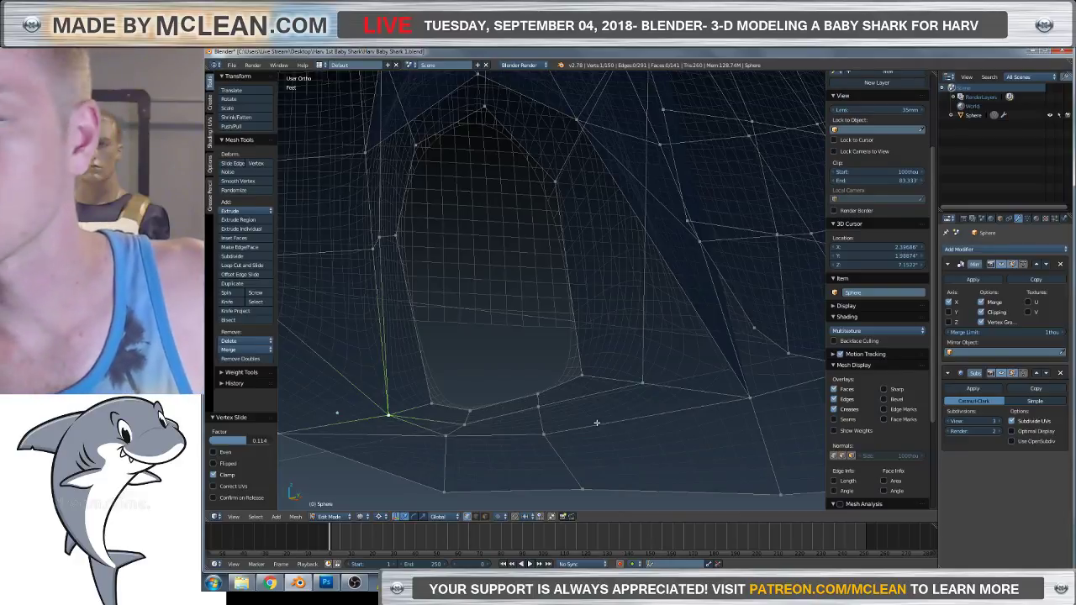
{"action": "mouse_move", "coordinate": [599, 424]}
{"action": "middle_mouse_down"}
{"action": "mouse_move", "coordinate": [528, 355]}
{"action": "mouse_move", "coordinate": [499, 387]}
{"action": "middle_mouse_up"}
{"action": "key", "text": "z"}
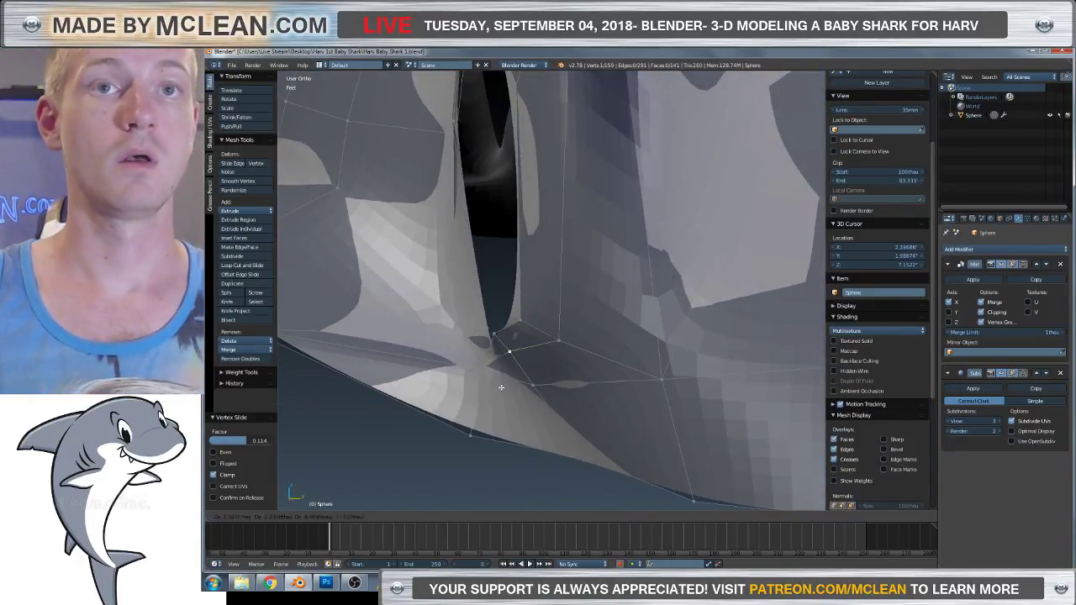
{"action": "left_click", "coordinate": [505, 356]}
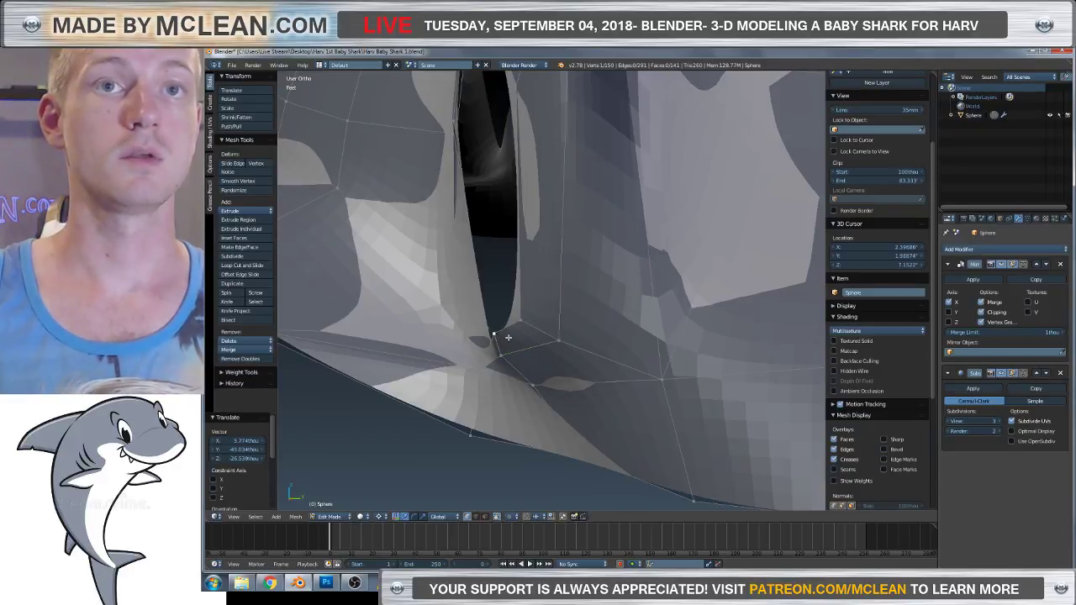
{"action": "key", "text": "z"}
{"action": "key", "text": "KP_3"}
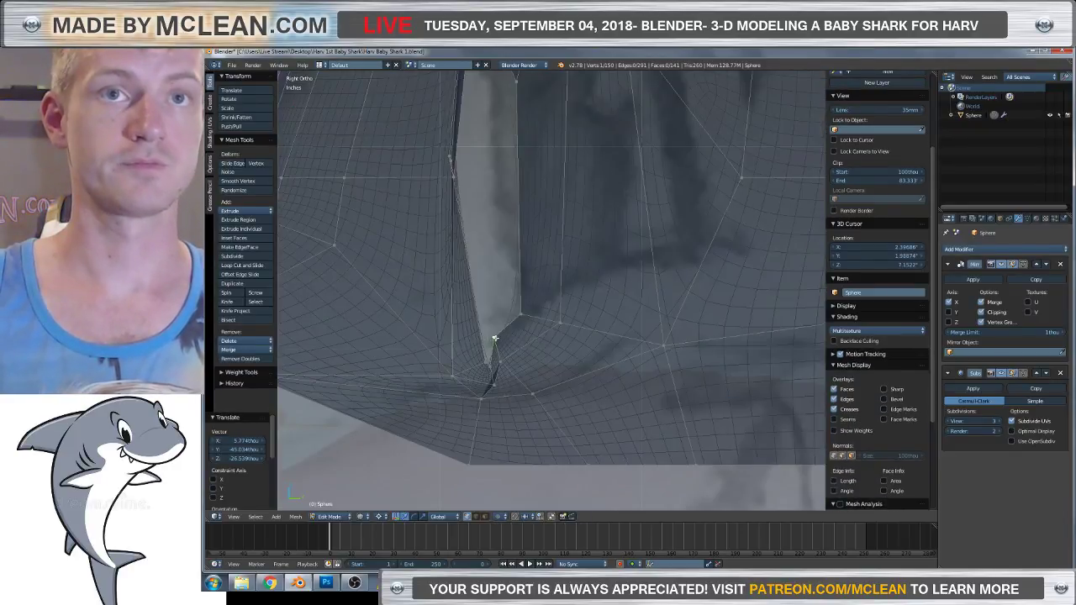
Move the fin's inner-corner vertex and the fin opening's base vertex to match the sketch.
{"action": "right_click", "coordinate": [521, 312], "text": "shift"}
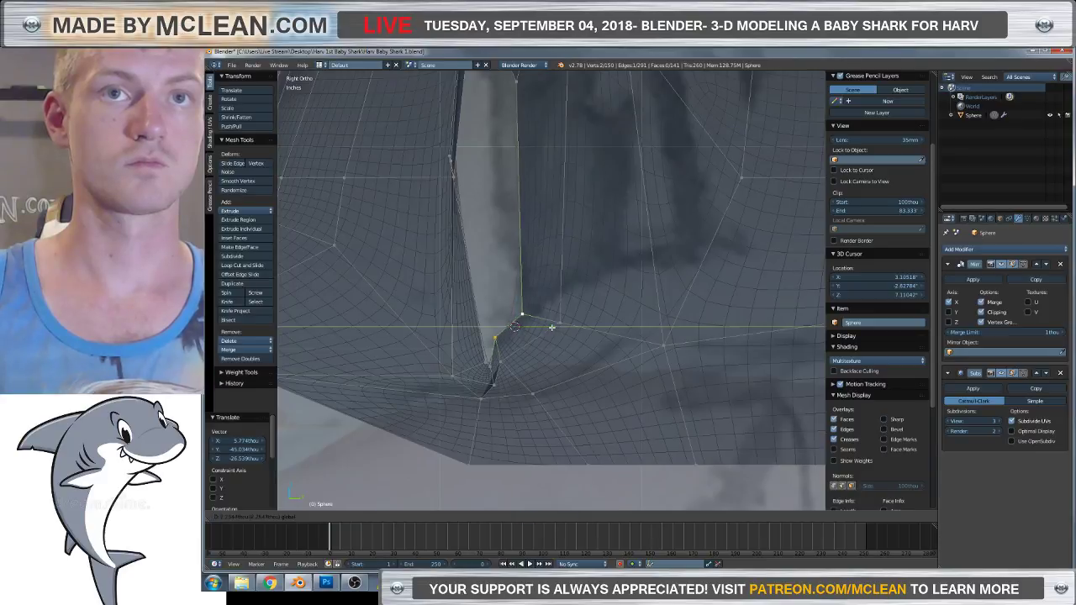
{"action": "left_click_drag", "start_coordinate": [546, 330], "coordinate": [565, 328]}
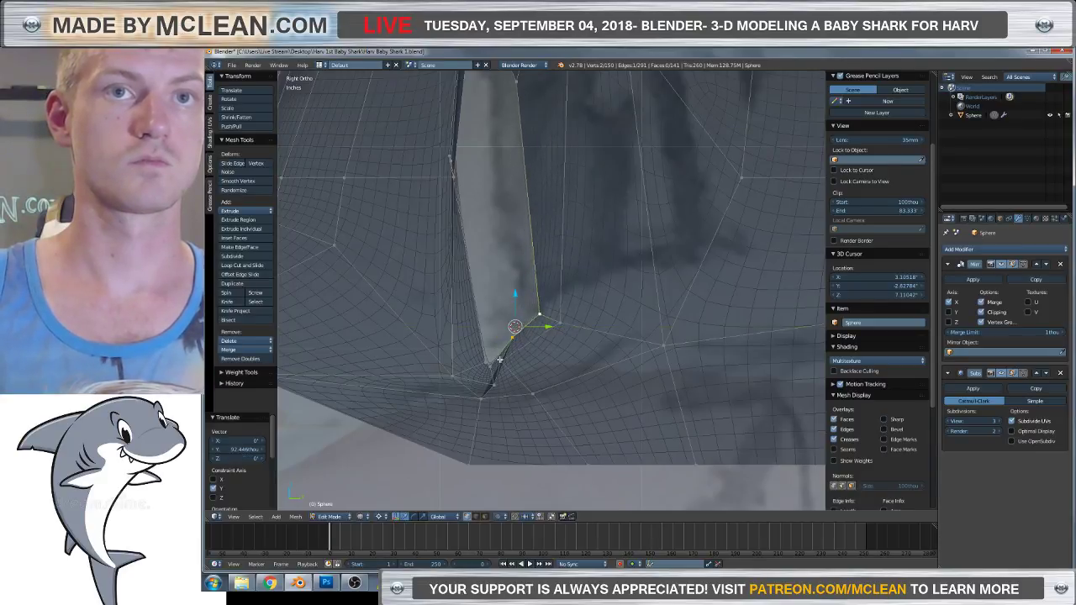
{"action": "right_click", "coordinate": [493, 365], "text": "shift"}
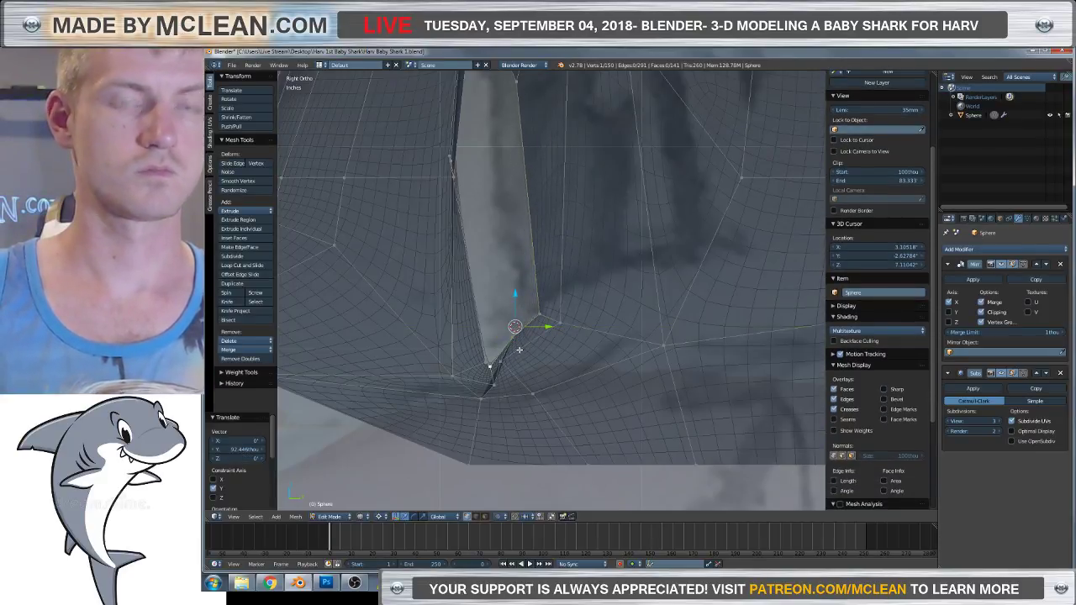
{"action": "key", "text": "g"}
{"action": "left_click", "coordinate": [527, 340]}
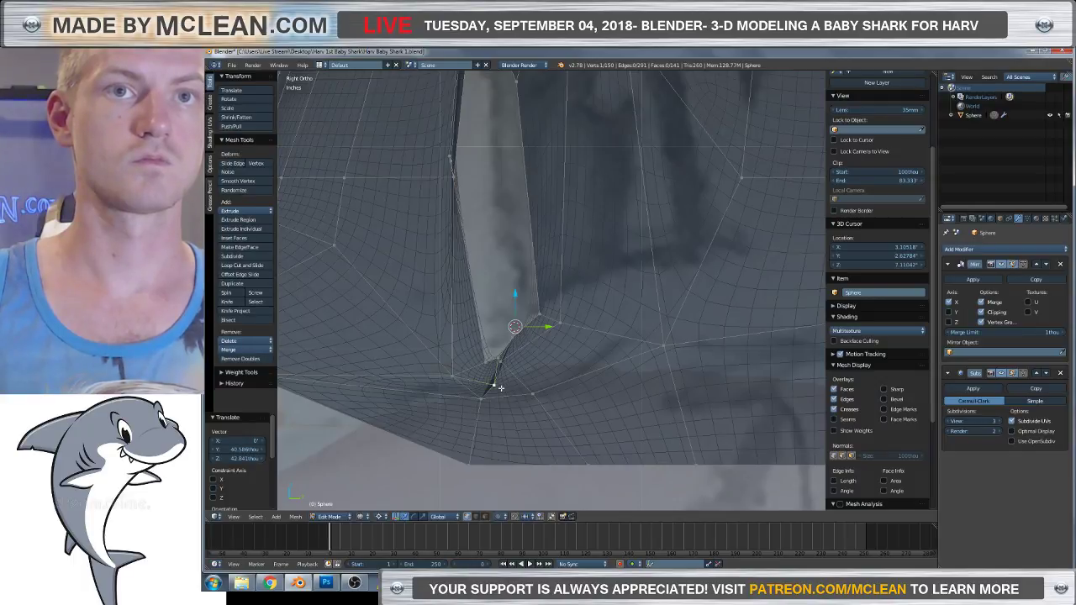
Refine the base vertex in side view and place its lower-edge neighbour on the sketch outline.
{"action": "mouse_move", "coordinate": [500, 388]}
{"action": "middle_mouse_down"}
{"action": "mouse_move", "coordinate": [512, 378]}
{"action": "mouse_move", "coordinate": [525, 390]}
{"action": "mouse_move", "coordinate": [501, 388]}
{"action": "middle_mouse_up"}
{"action": "key", "text": "KP_3"}
{"action": "key", "text": "g"}
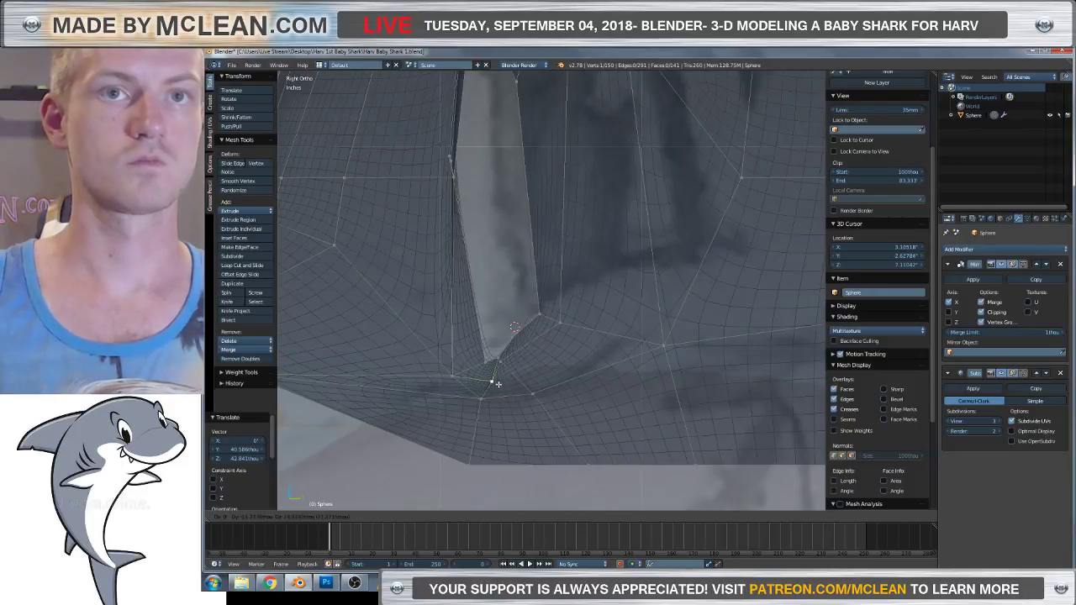
{"action": "left_click", "coordinate": [486, 378]}
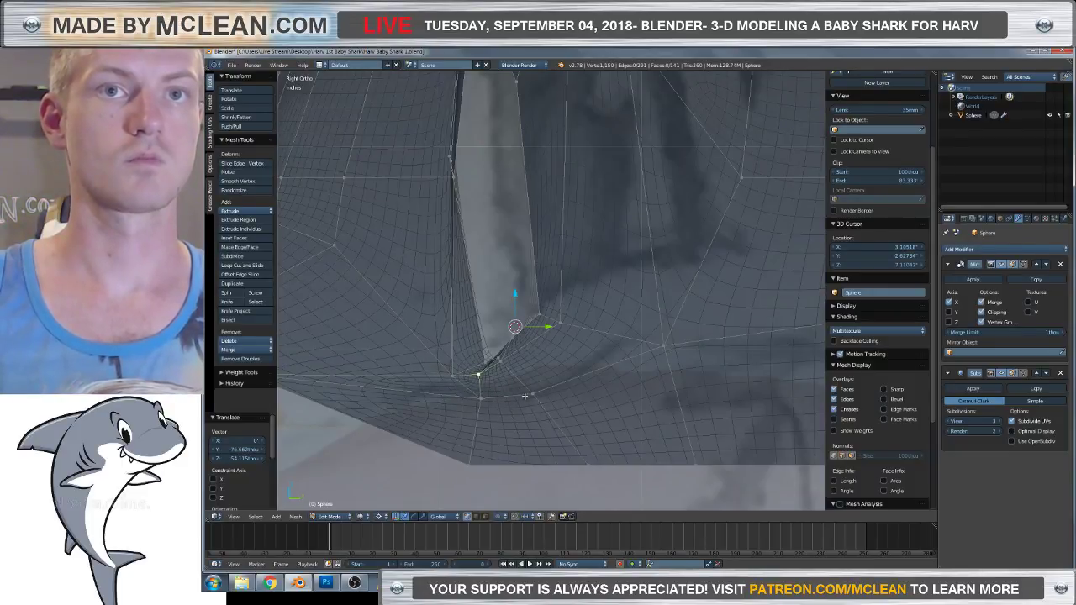
{"action": "right_click", "coordinate": [524, 396]}
{"action": "key", "text": "g"}
{"action": "left_click", "coordinate": [509, 400]}
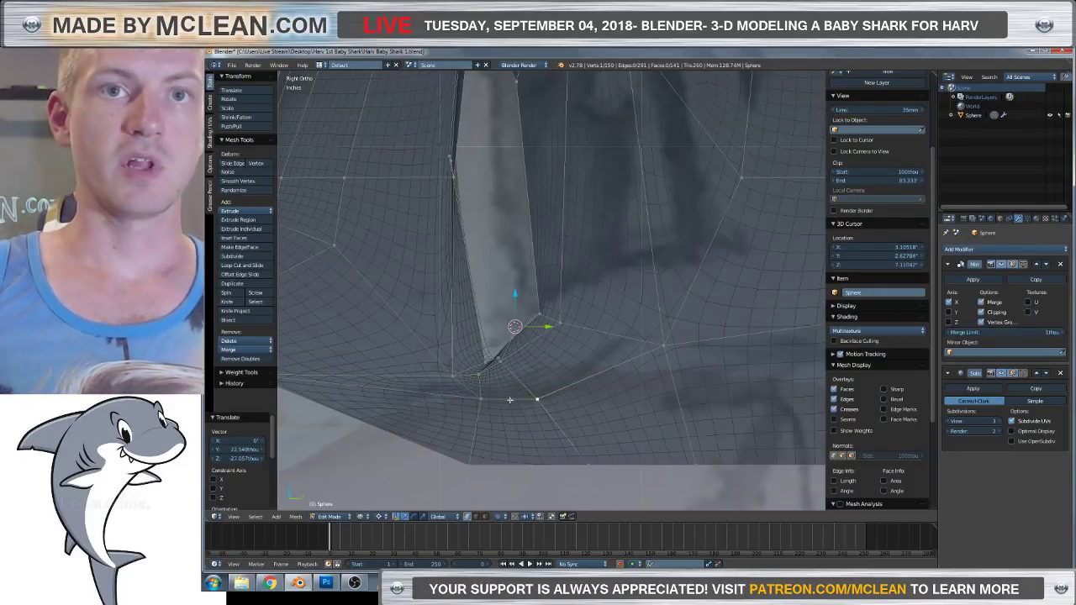
Shift the selected edge at the fin opening's base slightly right to follow the sketch.
{"action": "middle_click_drag", "start_coordinate": [483, 401], "coordinate": [438, 216]}
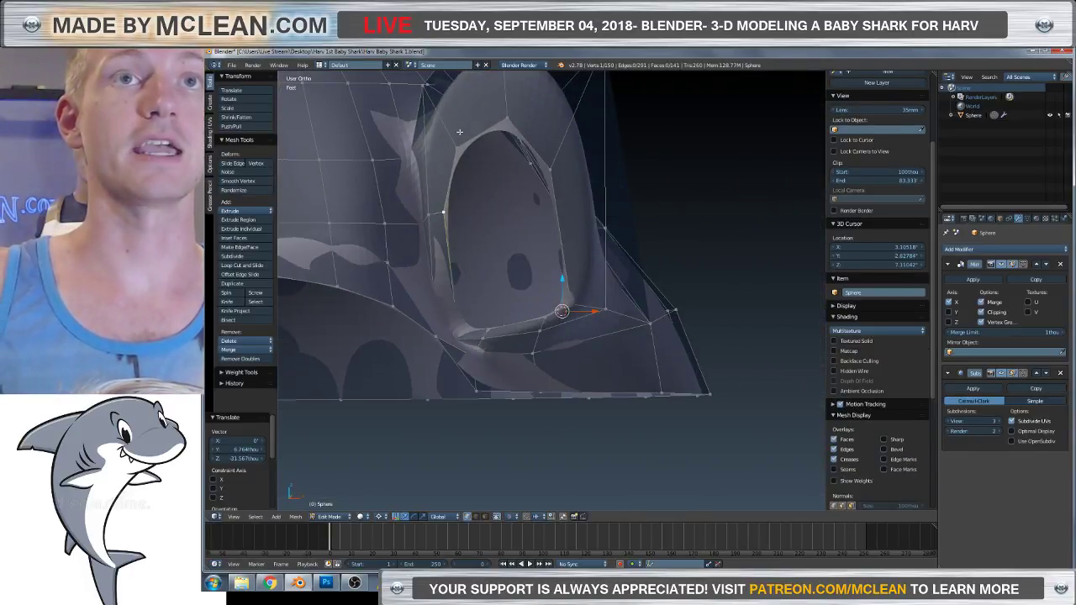
{"action": "key", "text": "KP_3"}
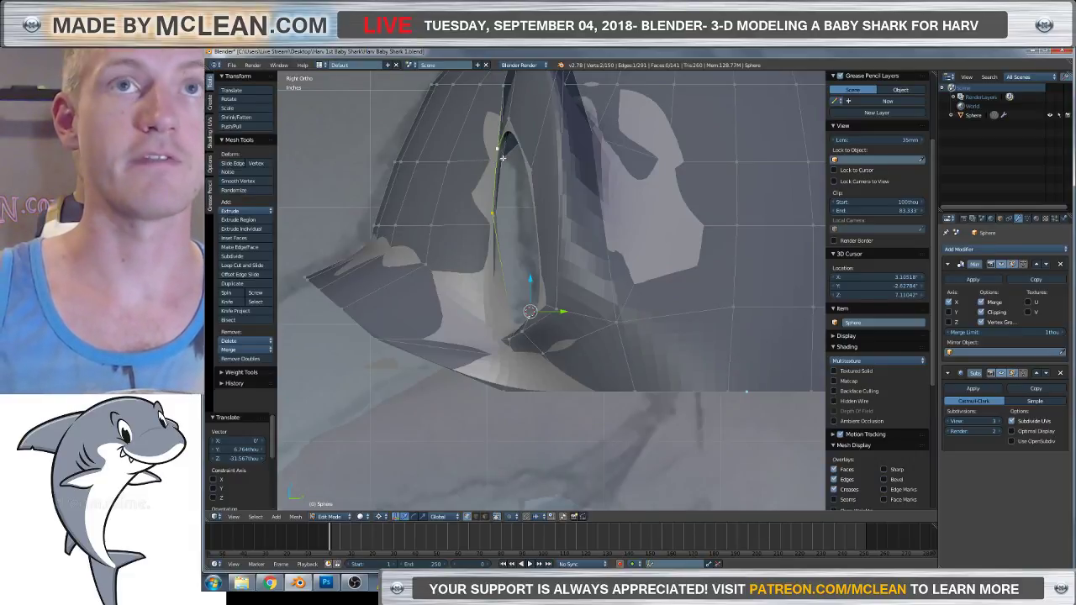
{"action": "key", "text": "g"}
{"action": "left_click", "coordinate": [510, 157]}
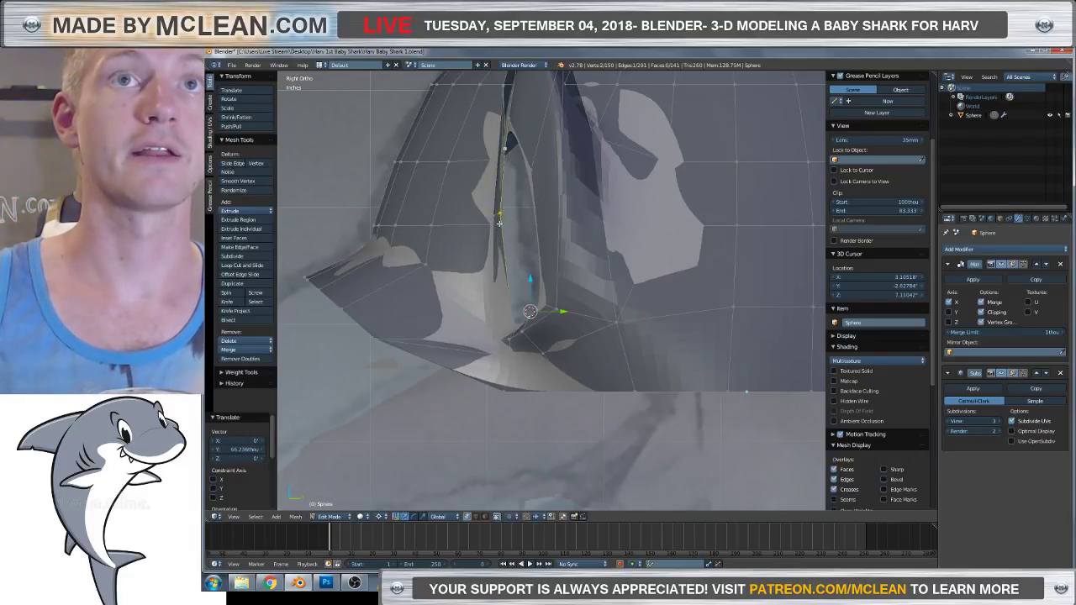
{"action": "key", "text": "g"}
{"action": "left_click", "coordinate": [548, 296]}
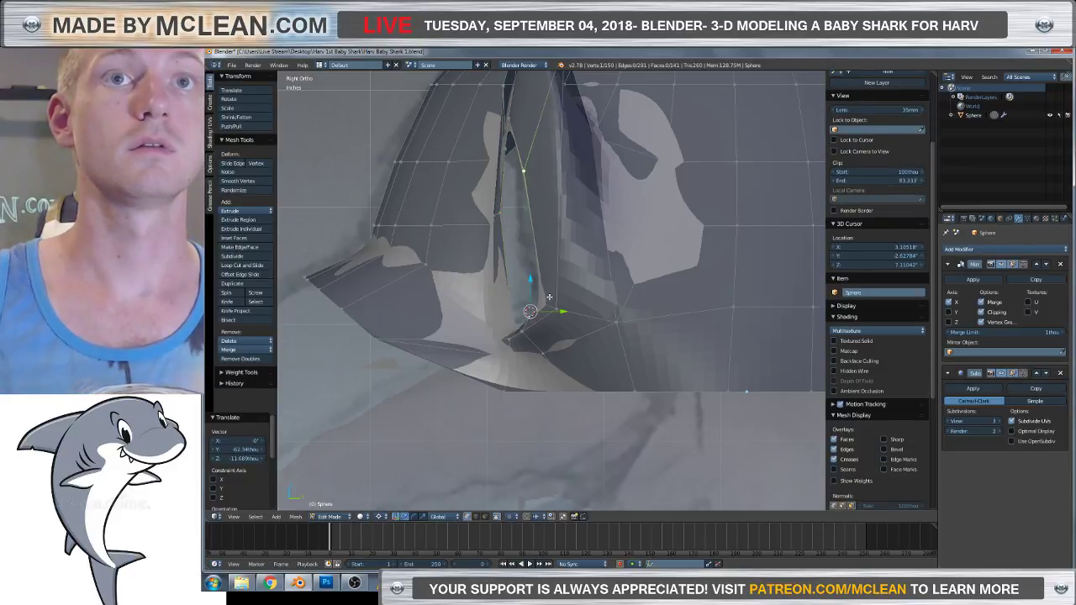
{"action": "key", "text": "g"}
{"action": "left_click", "coordinate": [526, 173]}
{"action": "scroll", "coordinate": [529, 202], "scroll_direction": "down", "scroll_amount": 4}
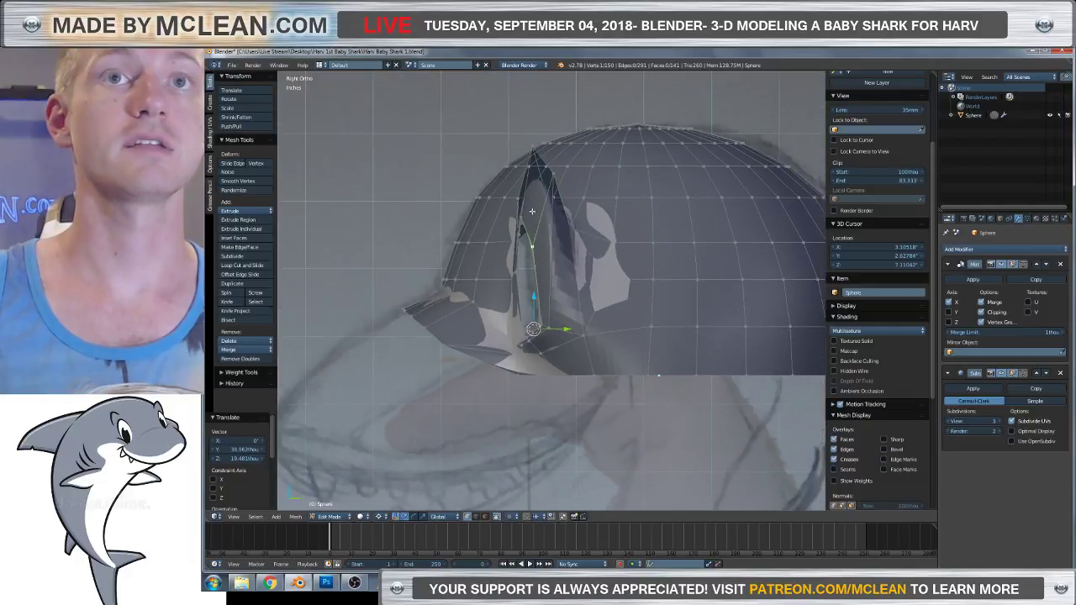
{"action": "scroll", "coordinate": [539, 333], "scroll_direction": "up", "scroll_amount": 1}
Vertex-slide the base vertex along its edge until it sits on its neighbour.
{"action": "key", "text": "shift+v"}
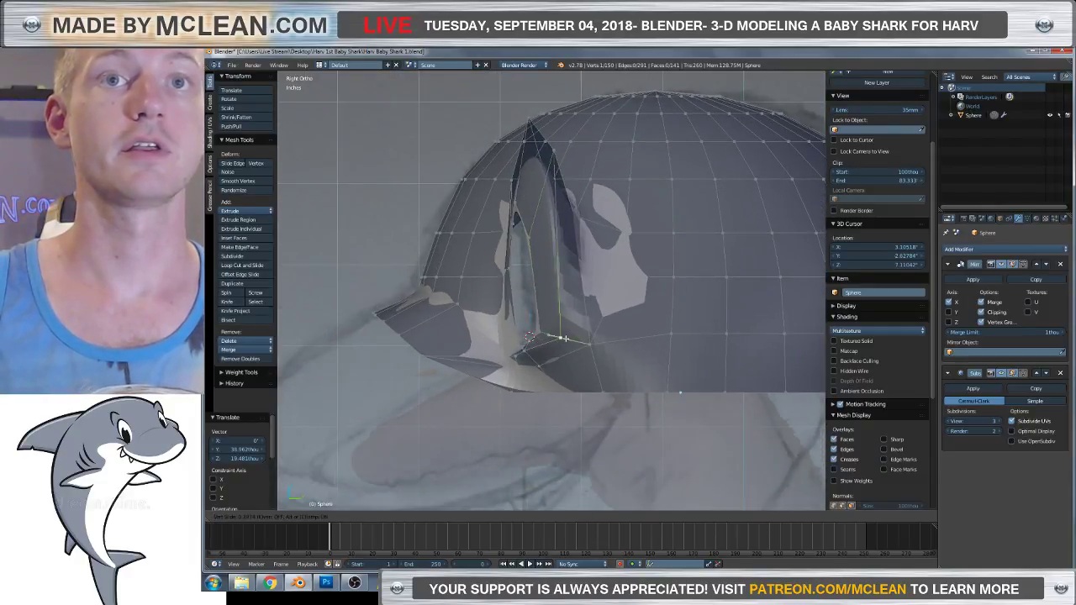
{"action": "left_click", "coordinate": [561, 337]}
{"action": "key", "text": "shift+v"}
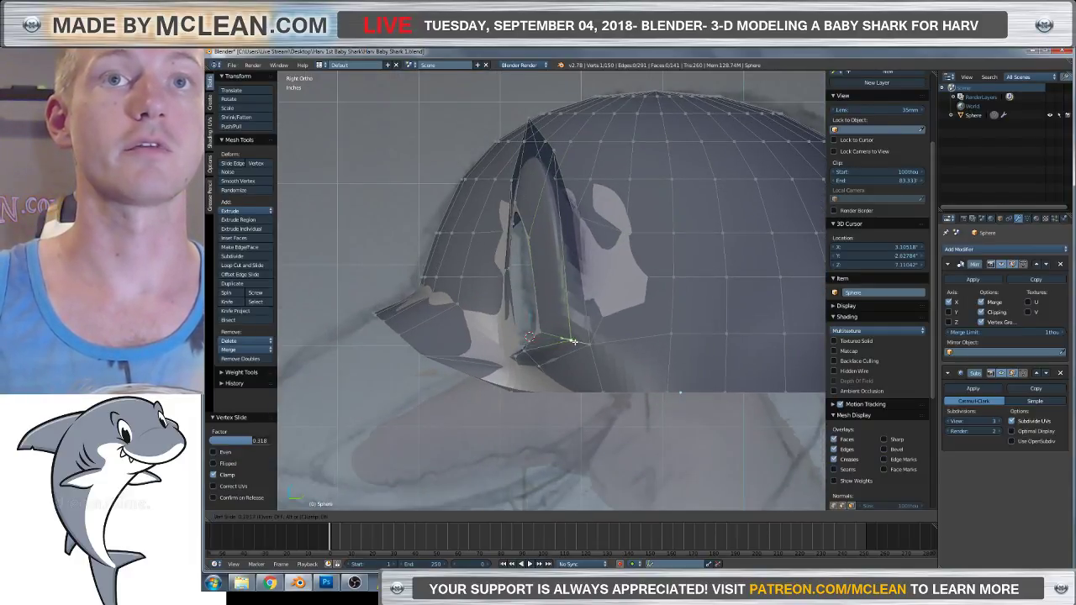
{"action": "left_click", "coordinate": [562, 340]}
{"action": "middle_click_drag", "start_coordinate": [561, 339], "coordinate": [605, 371]}
{"action": "key", "text": "shift+v"}
{"action": "left_click", "coordinate": [626, 348]}
Merge overlapping duplicate vertices across the whole head shell, then deselect everything.
{"action": "key", "text": "a"}
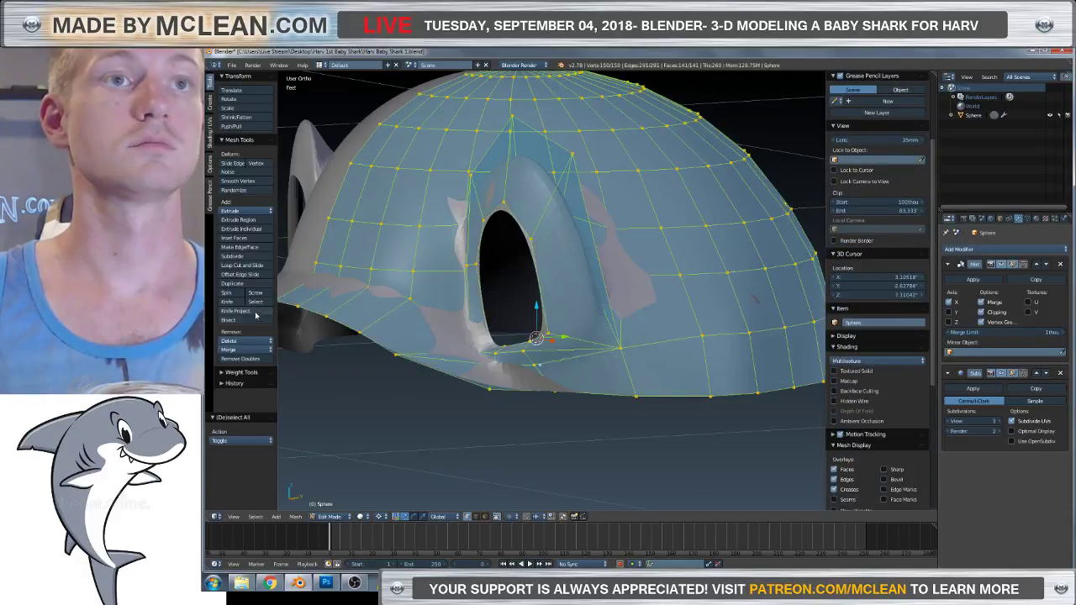
{"action": "left_click", "coordinate": [249, 358]}
{"action": "key", "text": "a"}
{"action": "middle_click_drag", "start_coordinate": [538, 338], "coordinate": [583, 362]}
{"action": "scroll", "coordinate": [562, 337], "scroll_direction": "up", "scroll_amount": 3}
{"action": "mouse_move", "coordinate": [551, 297]}
{"action": "middle_mouse_down"}
{"action": "mouse_move", "coordinate": [536, 282]}
{"action": "mouse_move", "coordinate": [641, 289]}
{"action": "mouse_move", "coordinate": [557, 293]}
{"action": "middle_mouse_up"}
{"action": "scroll", "coordinate": [536, 282], "scroll_direction": "down", "scroll_amount": 5}
{"action": "scroll", "coordinate": [641, 290], "scroll_direction": "up", "scroll_amount": 4}
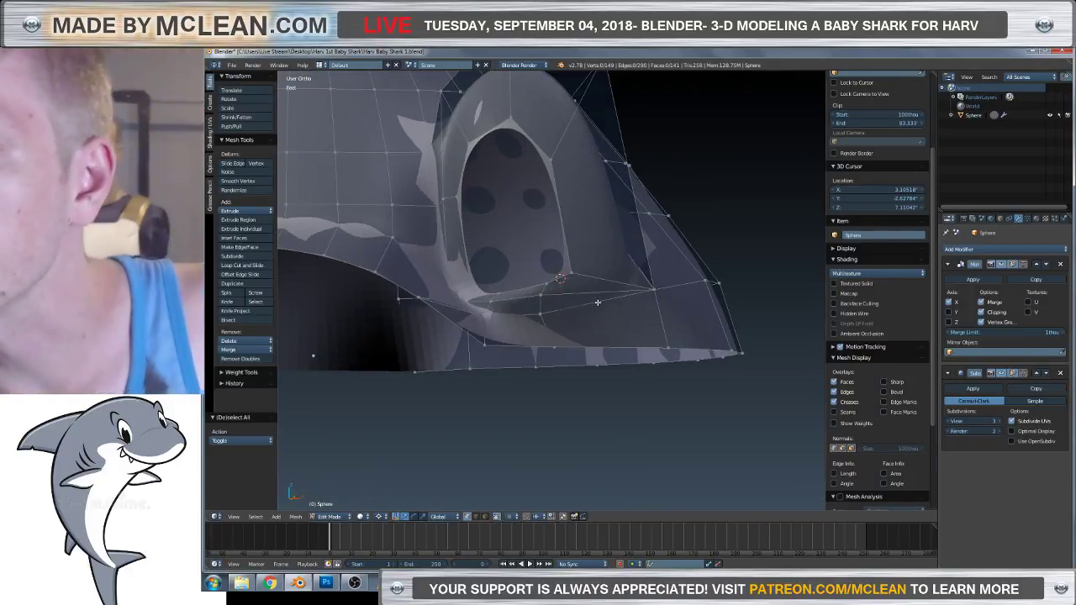
Move the vertex on the fin hole's lower lip along the Y axis.
{"action": "right_click", "coordinate": [540, 313]}
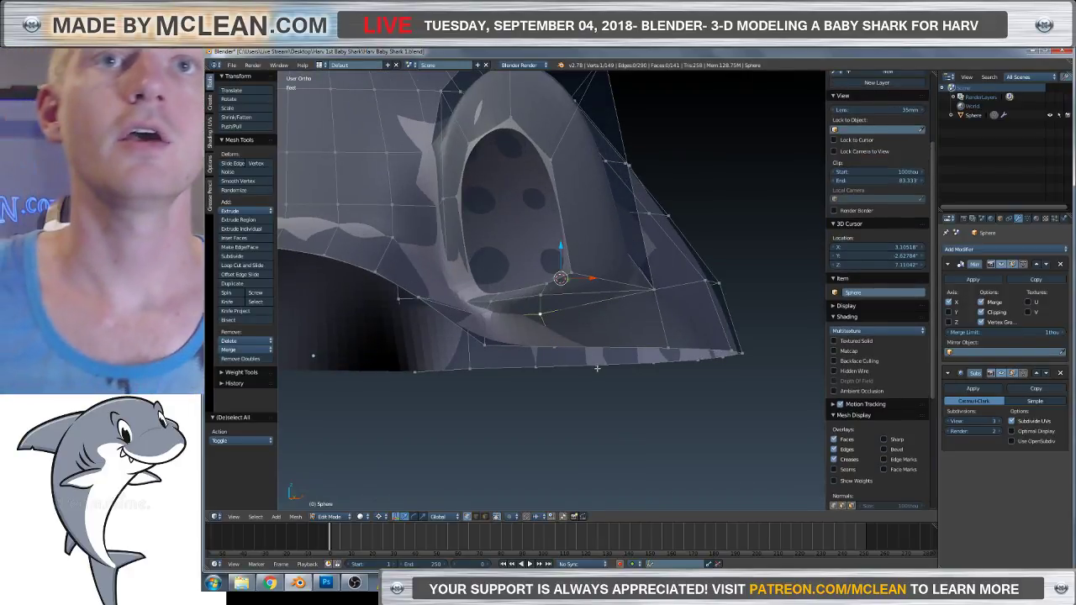
{"action": "middle_click_drag", "start_coordinate": [539, 314], "coordinate": [552, 275]}
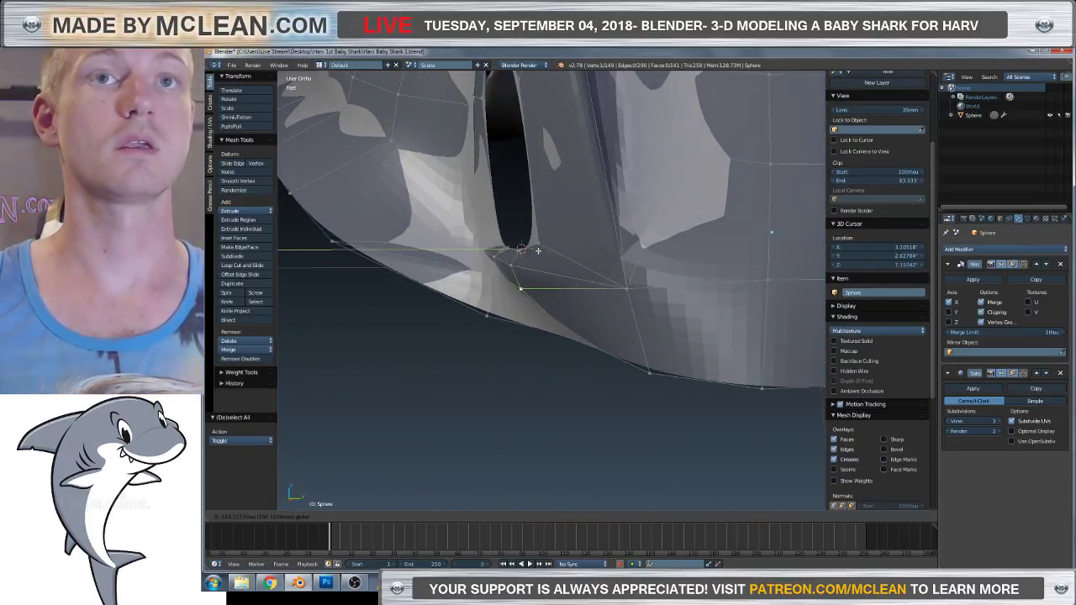
{"action": "left_click", "coordinate": [525, 289]}
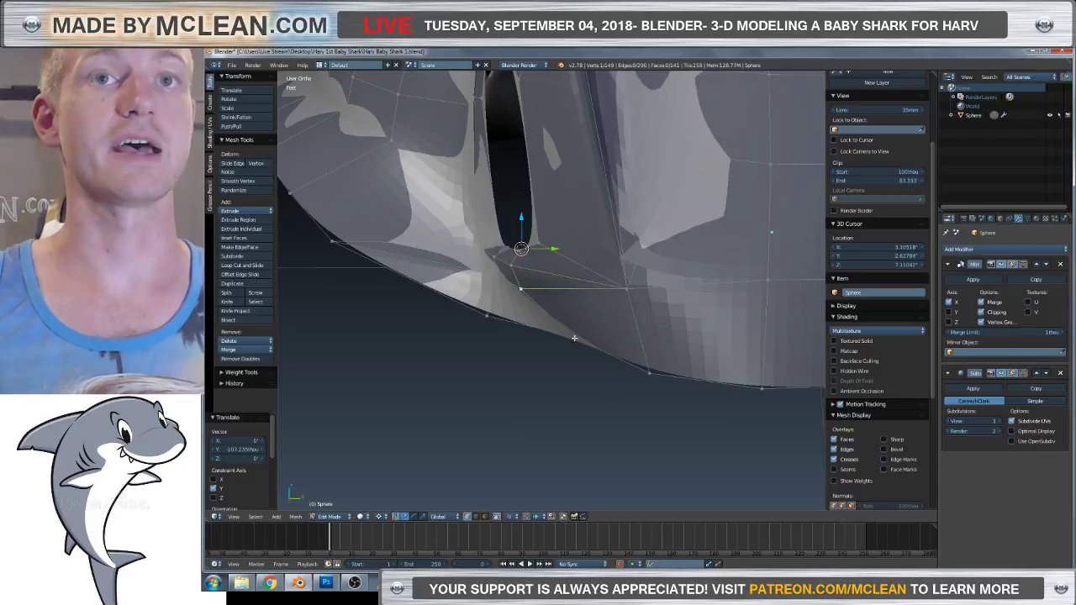
{"action": "right_click", "coordinate": [568, 291]}
{"action": "key", "text": "g"}
{"action": "key", "text": "y"}
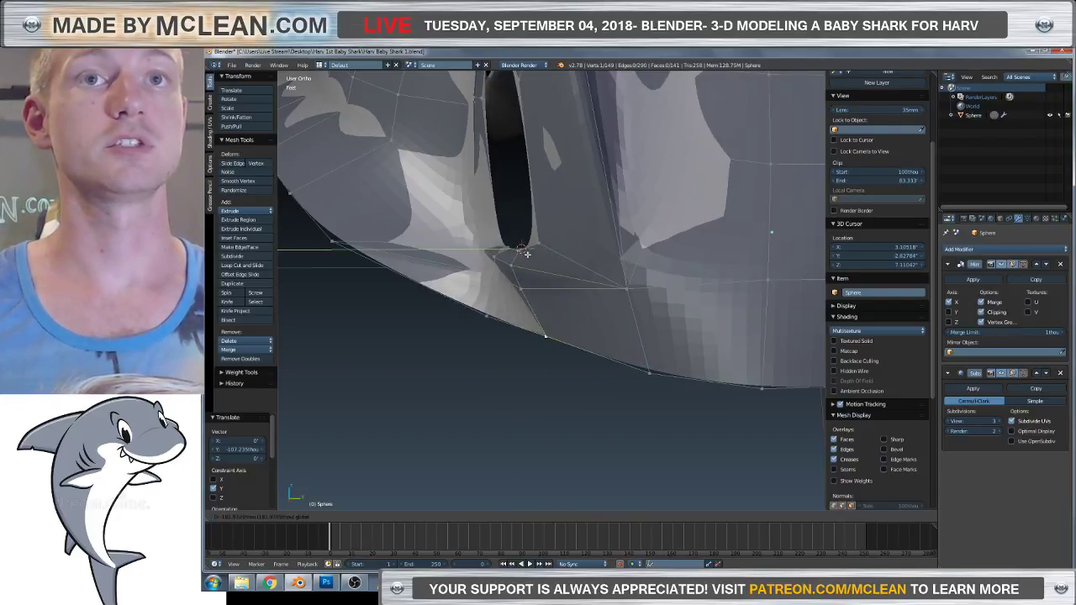
{"action": "key", "text": "Return"}
{"action": "key", "text": "g"}
{"action": "key", "text": "y"}
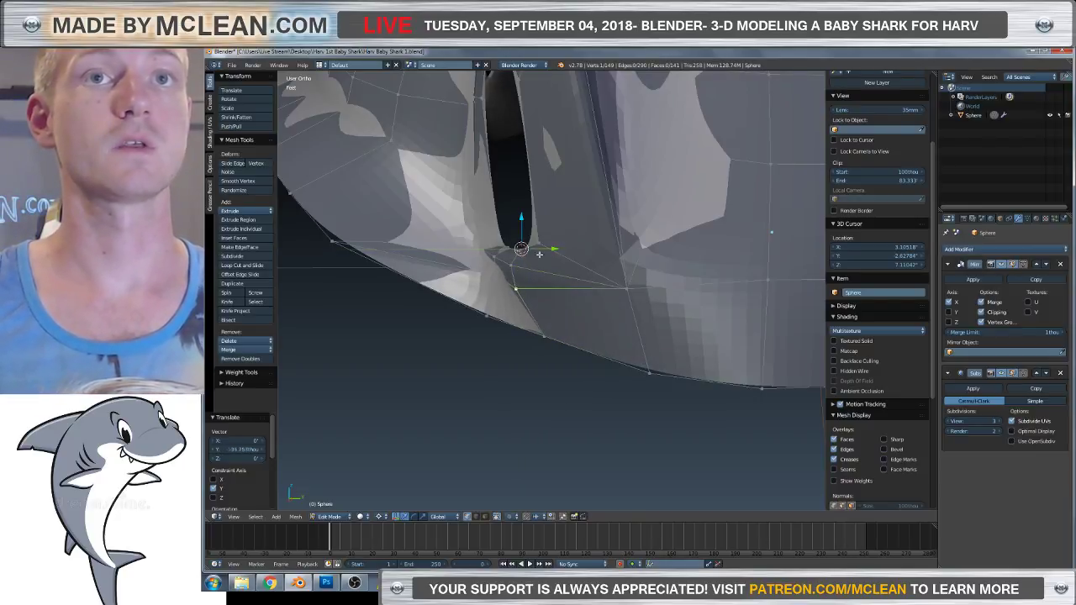
{"action": "key", "text": "Return"}
Nudge the lip vertex along Y twice more, checking its position in wireframe.
{"action": "key", "text": "z"}
{"action": "key", "text": "g"}
{"action": "key", "text": "y"}
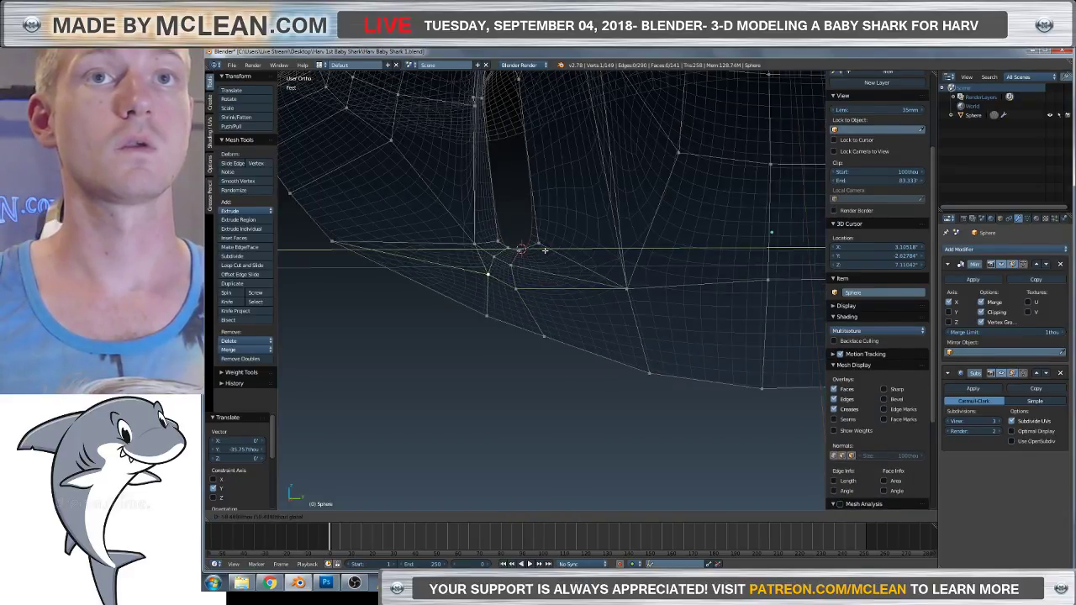
{"action": "key", "text": "Return"}
{"action": "key", "text": "z"}
{"action": "key", "text": "g"}
{"action": "key", "text": "y"}
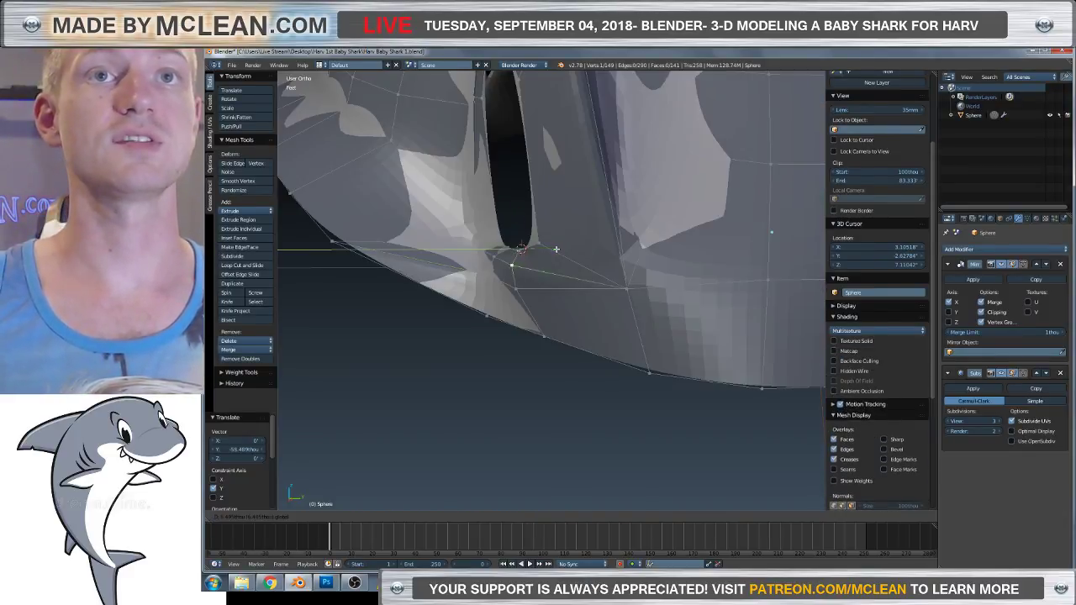
{"action": "key", "text": "Return"}
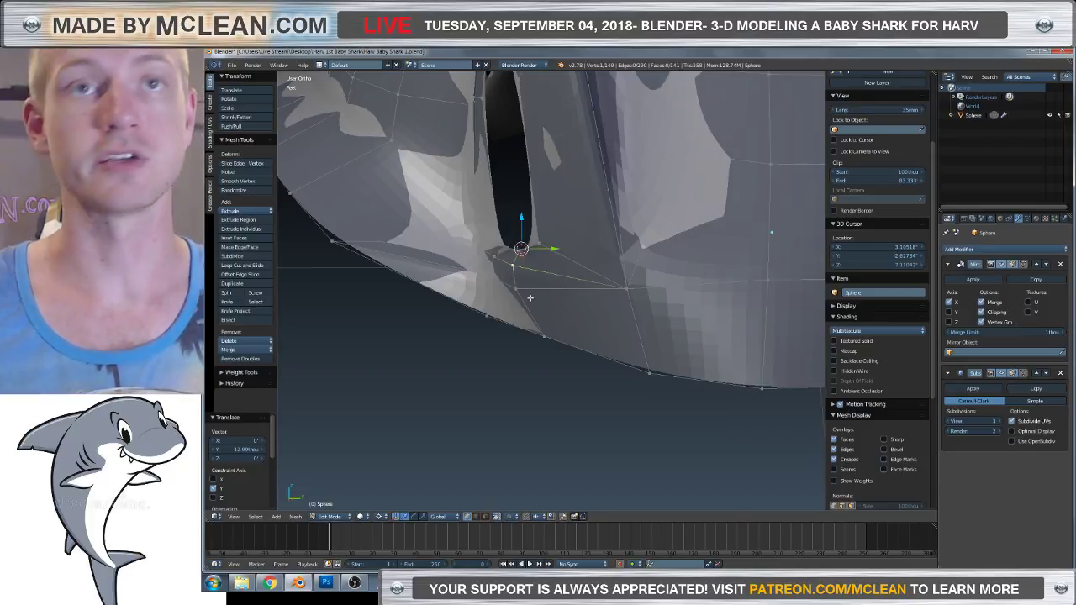
{"action": "middle_click_drag", "start_coordinate": [531, 297], "coordinate": [543, 277]}
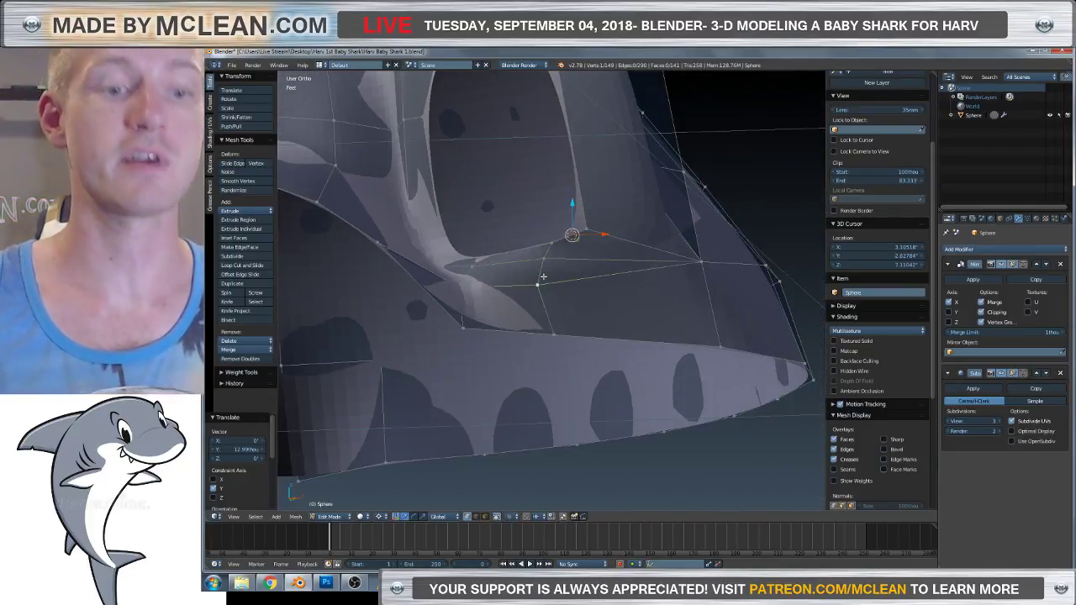
Vertex-slide the lower-lip vertex and a neighbouring lip vertex along their edges.
{"action": "key", "text": "shift+v"}
{"action": "left_click", "coordinate": [548, 279]}
{"action": "key", "text": "shift+v"}
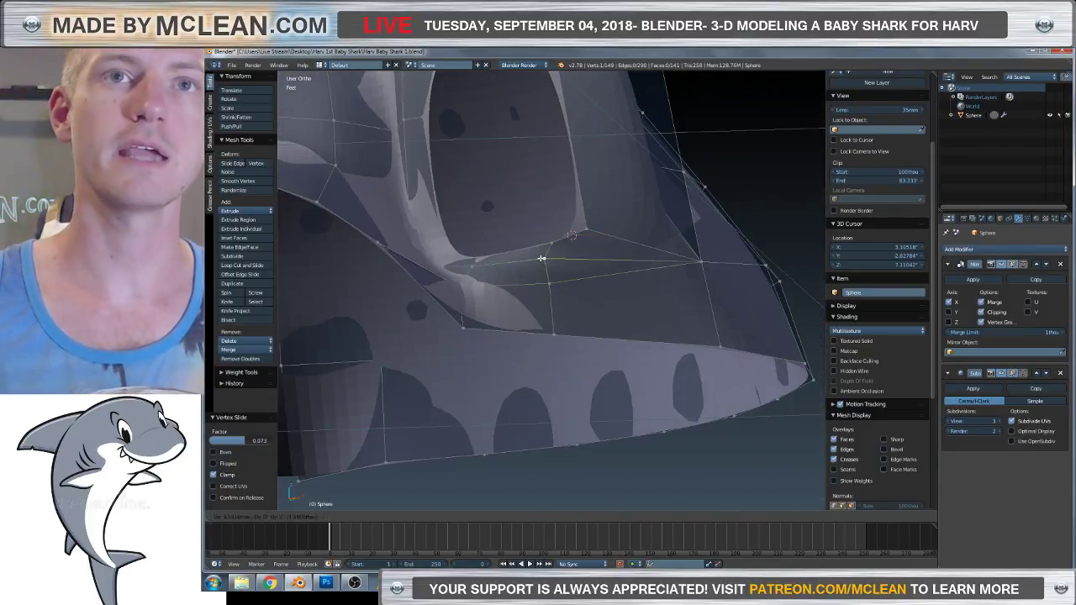
{"action": "left_click", "coordinate": [542, 260]}
{"action": "mouse_move", "coordinate": [542, 261]}
{"action": "middle_mouse_down"}
{"action": "mouse_move", "coordinate": [547, 299]}
{"action": "mouse_move", "coordinate": [550, 278]}
{"action": "middle_mouse_up"}
{"action": "right_click", "coordinate": [535, 248], "text": "shift"}
{"action": "key", "text": "shift+v"}
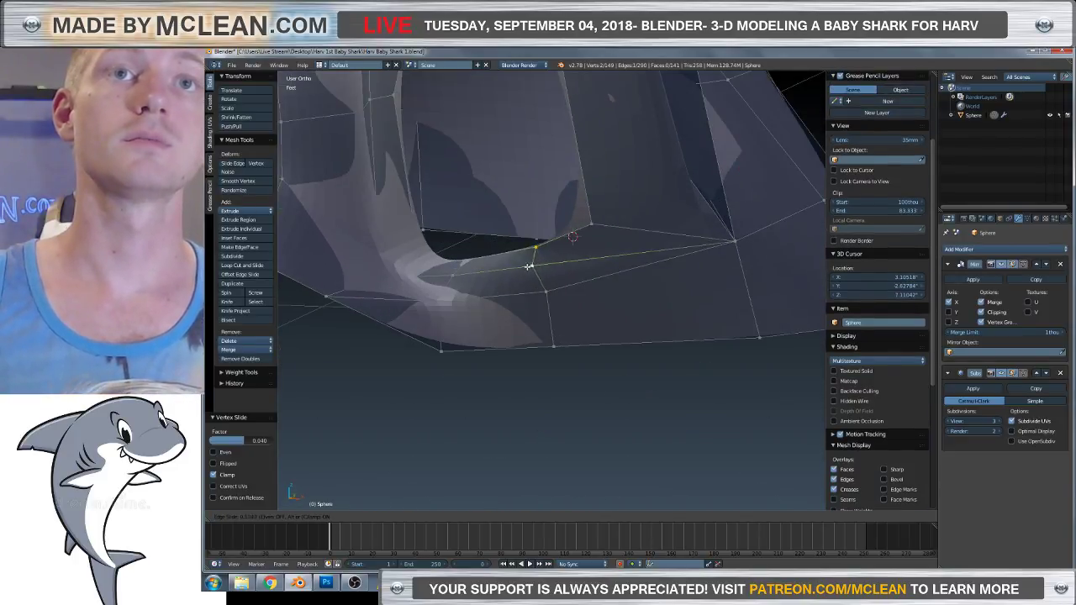
{"action": "left_click", "coordinate": [521, 267]}
{"action": "key", "text": "shift+v"}
{"action": "left_click", "coordinate": [592, 246]}
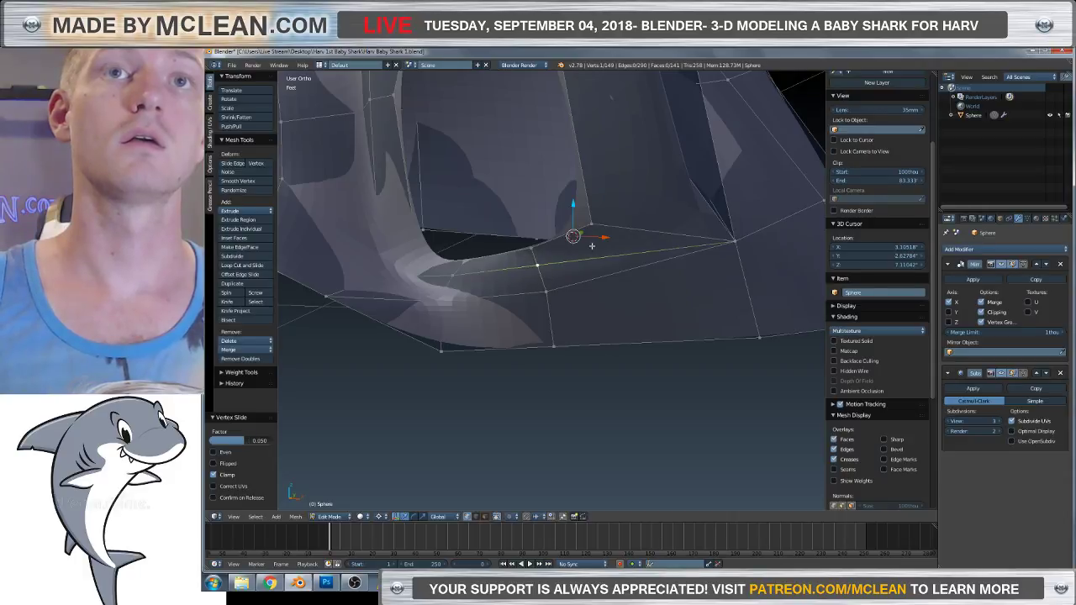
In side view, push the vertex farther out along Y to about 32.7.
{"action": "middle_click_drag", "start_coordinate": [591, 245], "coordinate": [533, 264]}
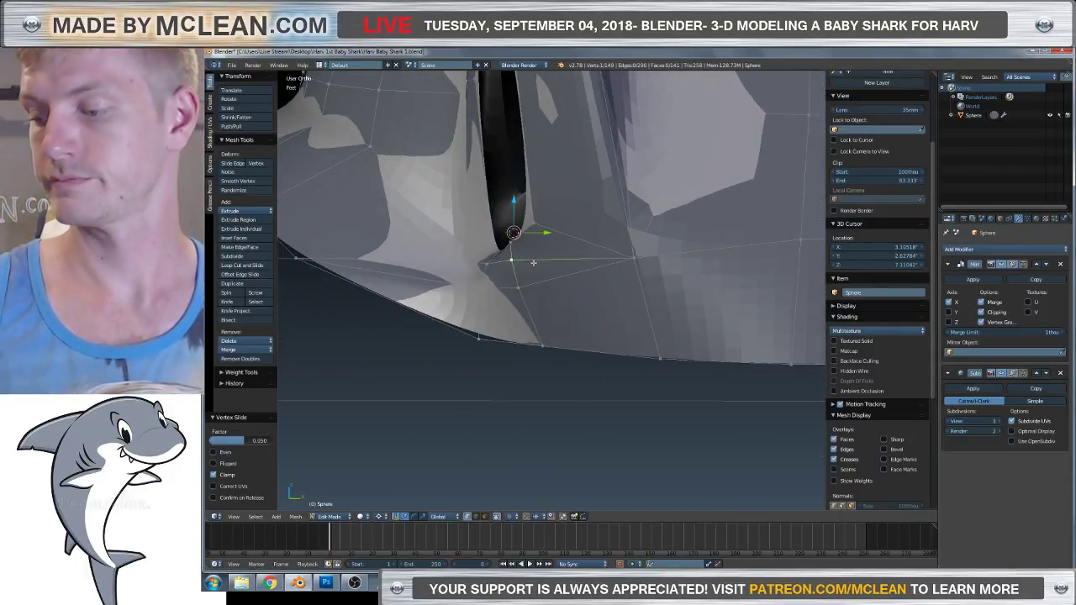
{"action": "middle_click_drag", "start_coordinate": [549, 252], "coordinate": [543, 304]}
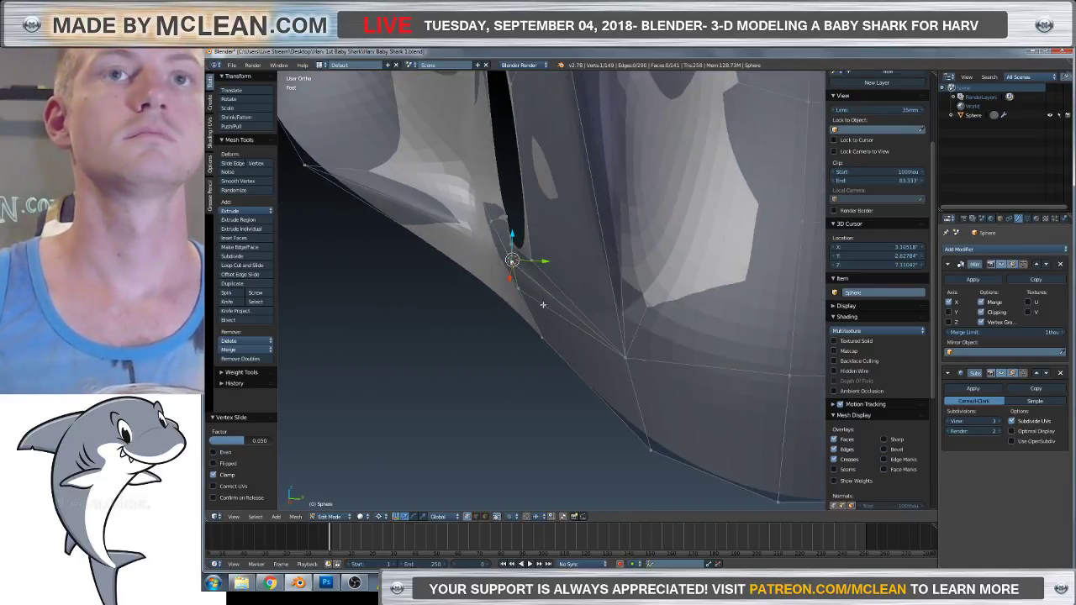
{"action": "left_click_drag", "start_coordinate": [546, 260], "coordinate": [548, 260]}
{"action": "key", "text": "KP_3"}
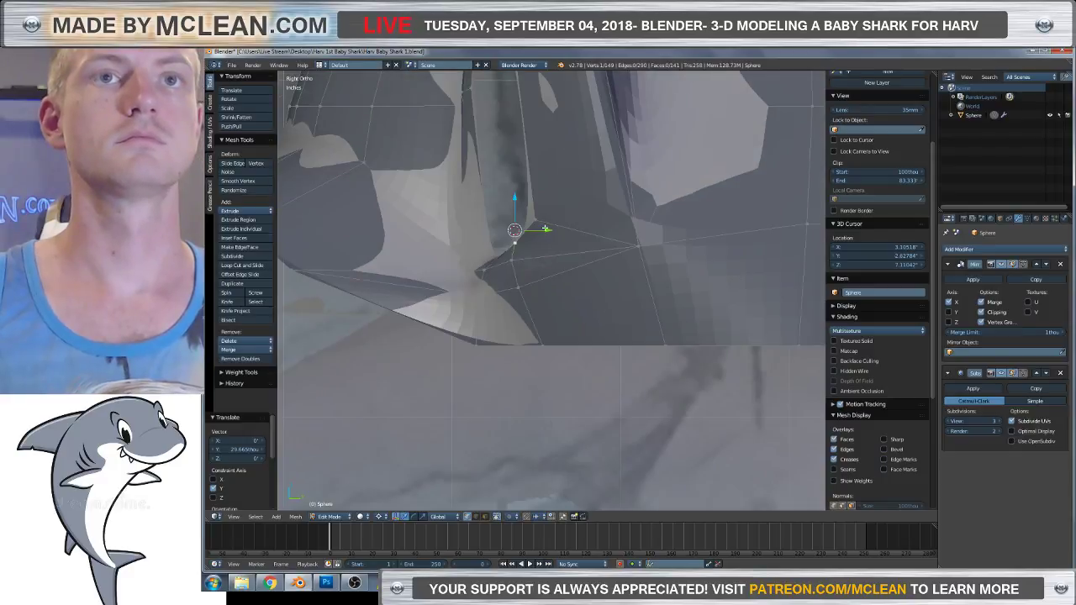
{"action": "scroll", "coordinate": [545, 228], "scroll_direction": "down", "scroll_amount": 3}
{"action": "middle_click_drag", "start_coordinate": [534, 253], "coordinate": [532, 277], "text": "shift"}
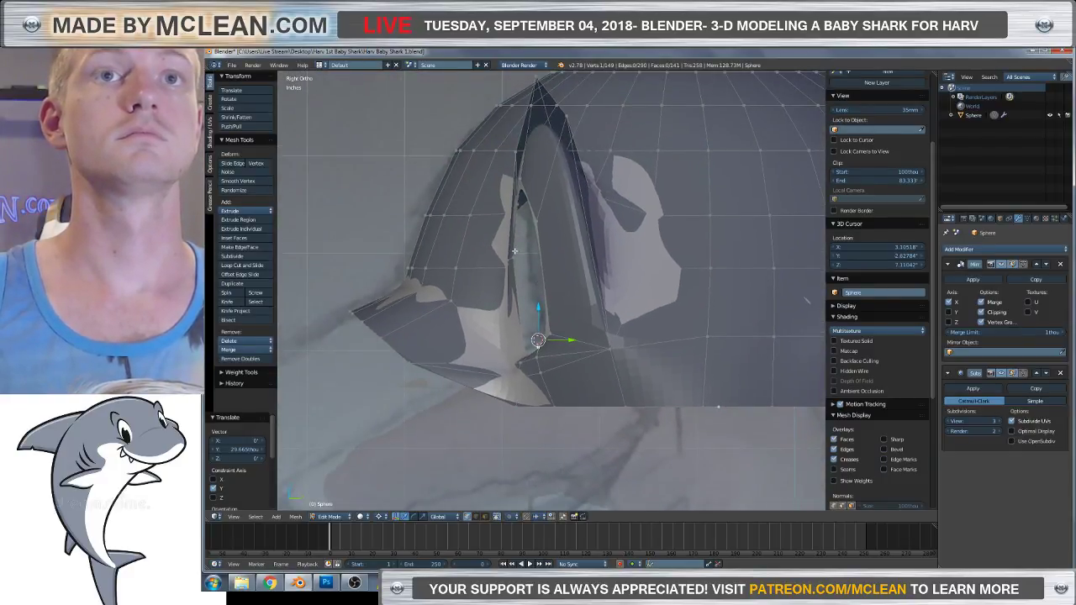
{"action": "left_click_drag", "start_coordinate": [571, 340], "coordinate": [588, 341]}
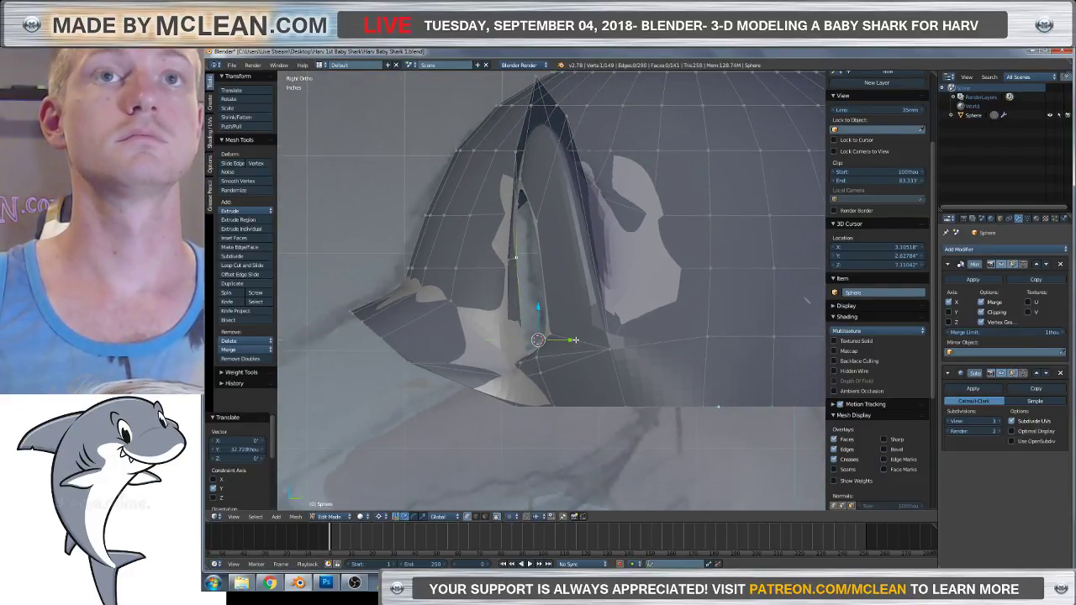
{"action": "middle_click_drag", "start_coordinate": [588, 340], "coordinate": [602, 278]}
{"action": "right_click", "coordinate": [638, 239], "text": "alt"}
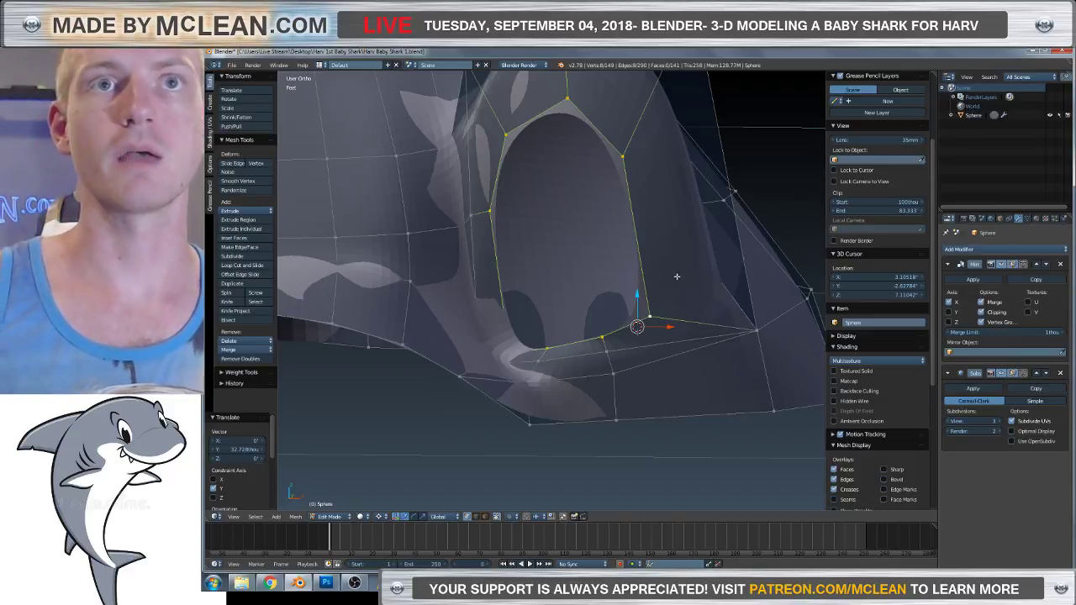
Frame the mouth opening and move its rim vertex out along Y.
{"action": "middle_click_drag", "start_coordinate": [676, 277], "coordinate": [642, 339], "text": "shift"}
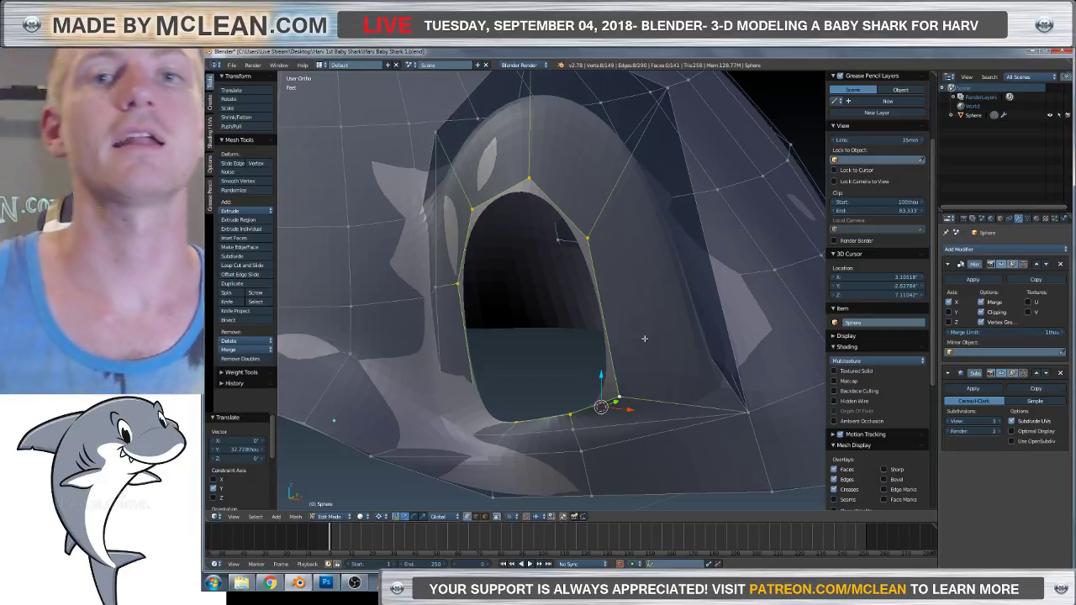
{"action": "middle_click_drag", "start_coordinate": [642, 340], "coordinate": [663, 214]}
{"action": "scroll", "coordinate": [878, 210], "scroll_direction": "down", "scroll_amount": 2}
{"action": "middle_click_drag", "start_coordinate": [588, 252], "coordinate": [488, 251]}
{"action": "key", "text": "g"}
{"action": "key", "text": "y"}
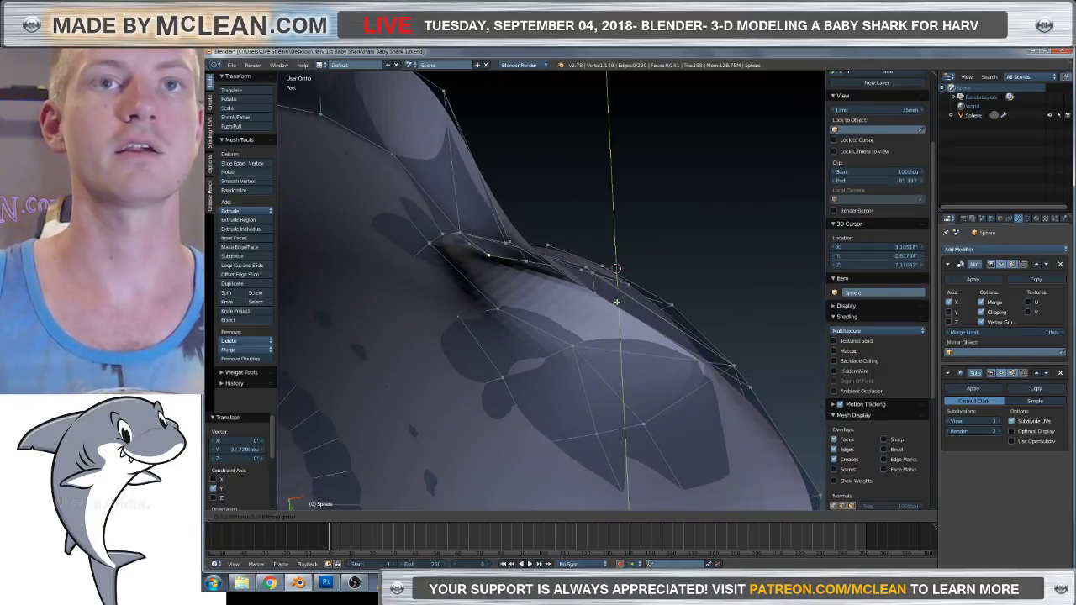
{"action": "left_click", "coordinate": [620, 303]}
Push the rim vertex farther out along Y to about 68.3.
{"action": "middle_click_drag", "start_coordinate": [620, 303], "coordinate": [603, 363]}
{"action": "key", "text": "g"}
{"action": "key", "text": "y"}
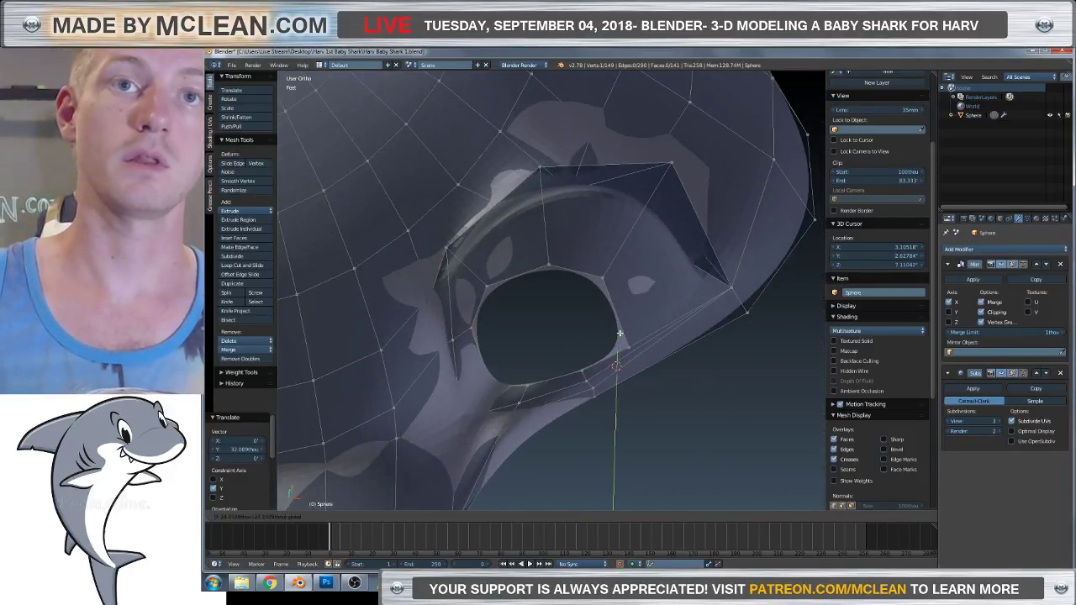
{"action": "left_click", "coordinate": [626, 354]}
{"action": "key", "text": "g"}
{"action": "key", "text": "y"}
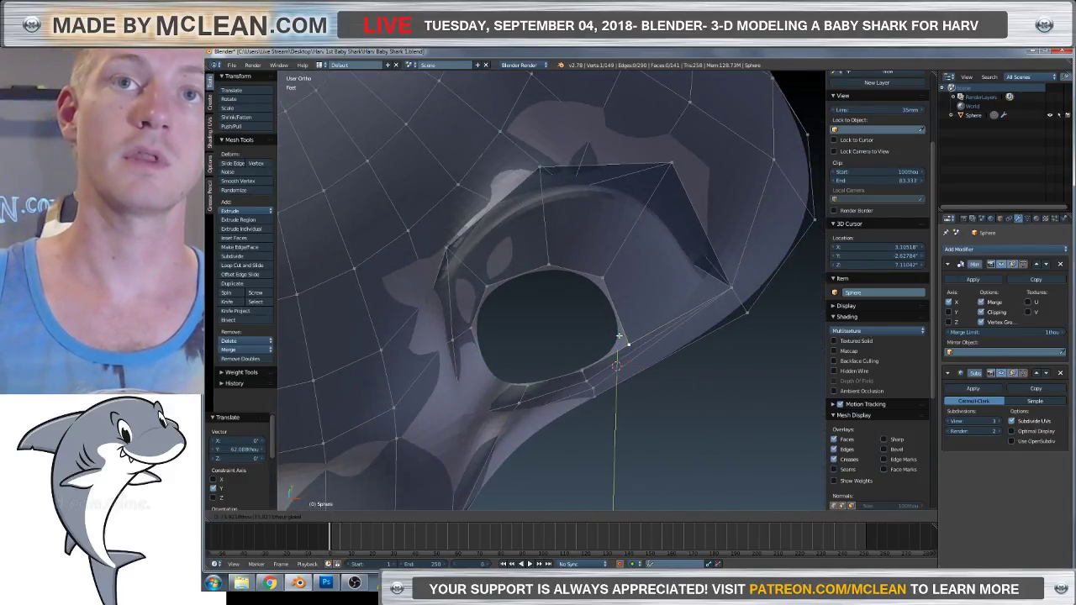
{"action": "left_click", "coordinate": [612, 294]}
Select the mouth opening's edge loop and extrude it in place, cancelling a trial scale.
{"action": "middle_click_drag", "start_coordinate": [612, 294], "coordinate": [542, 374]}
{"action": "right_click", "coordinate": [612, 279], "text": "alt"}
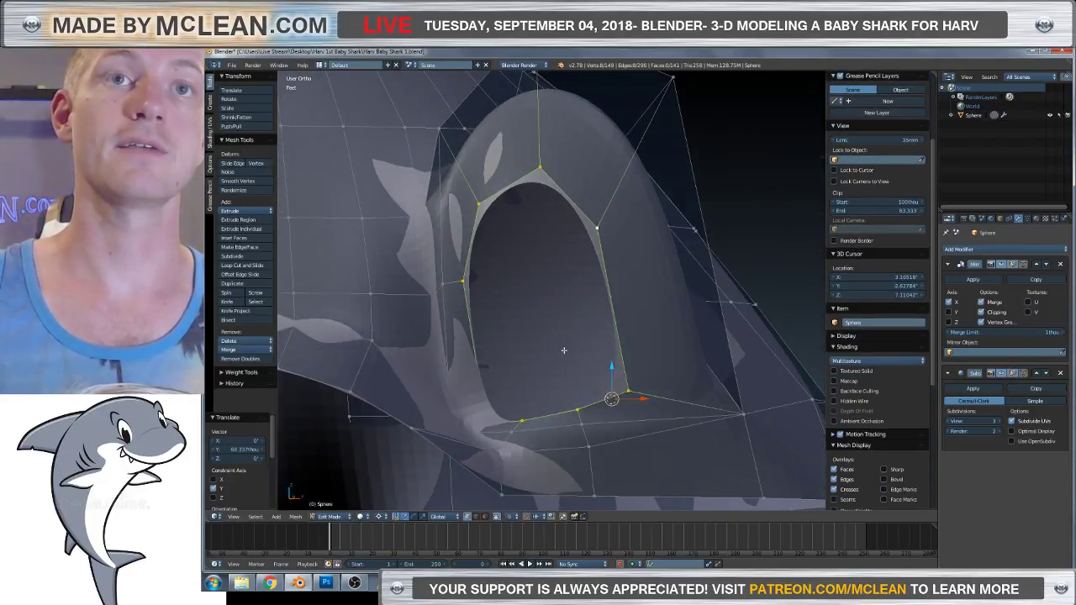
{"action": "key", "text": "e"}
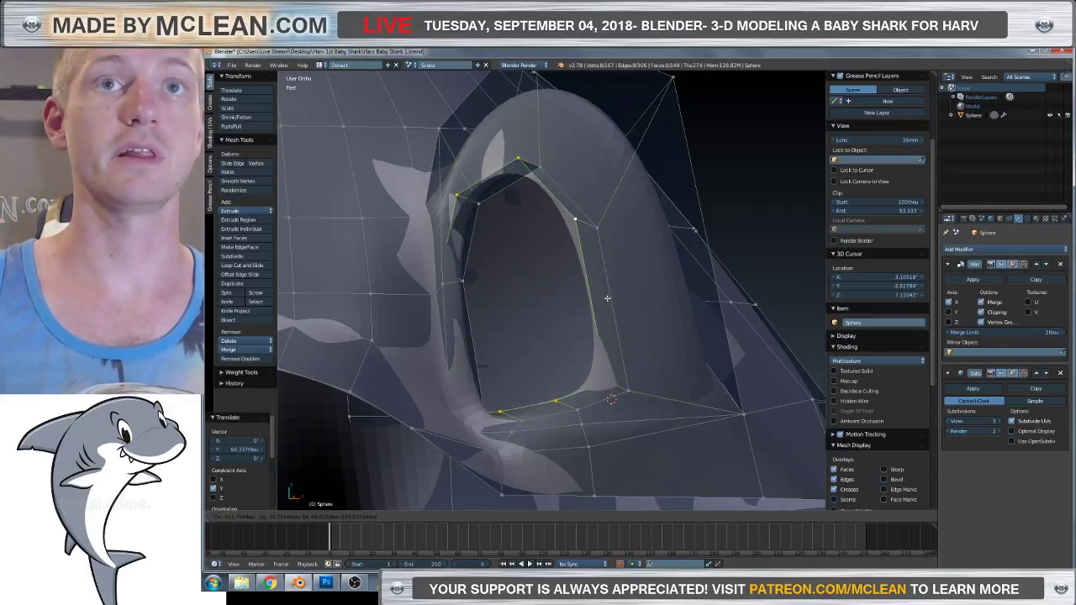
{"action": "right_click", "coordinate": [607, 298]}
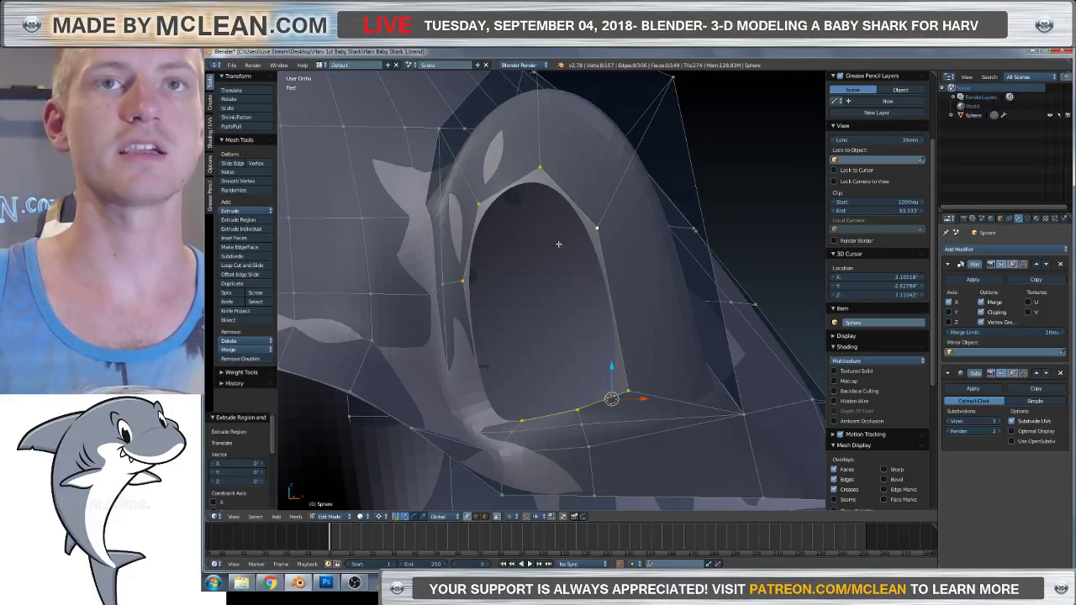
{"action": "key", "text": "s"}
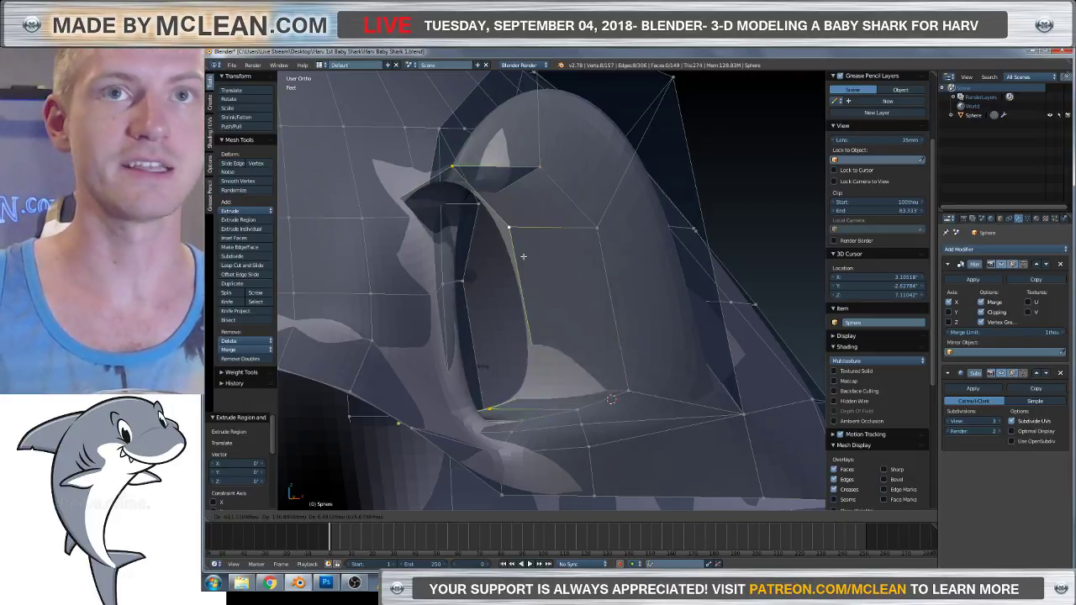
{"action": "right_click", "coordinate": [595, 209]}
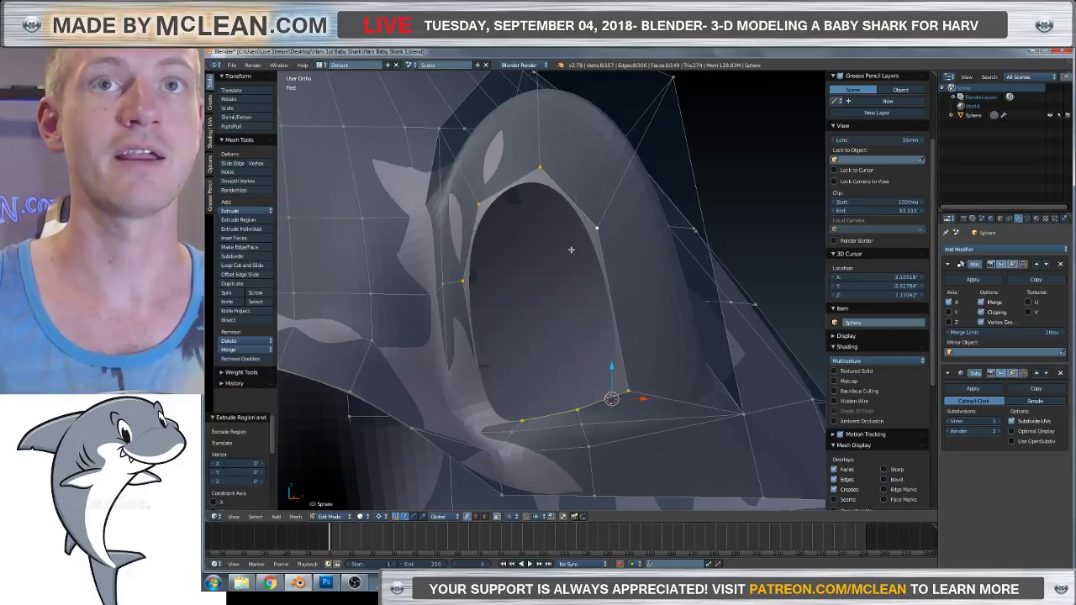
{"action": "key", "text": "shift+s"}
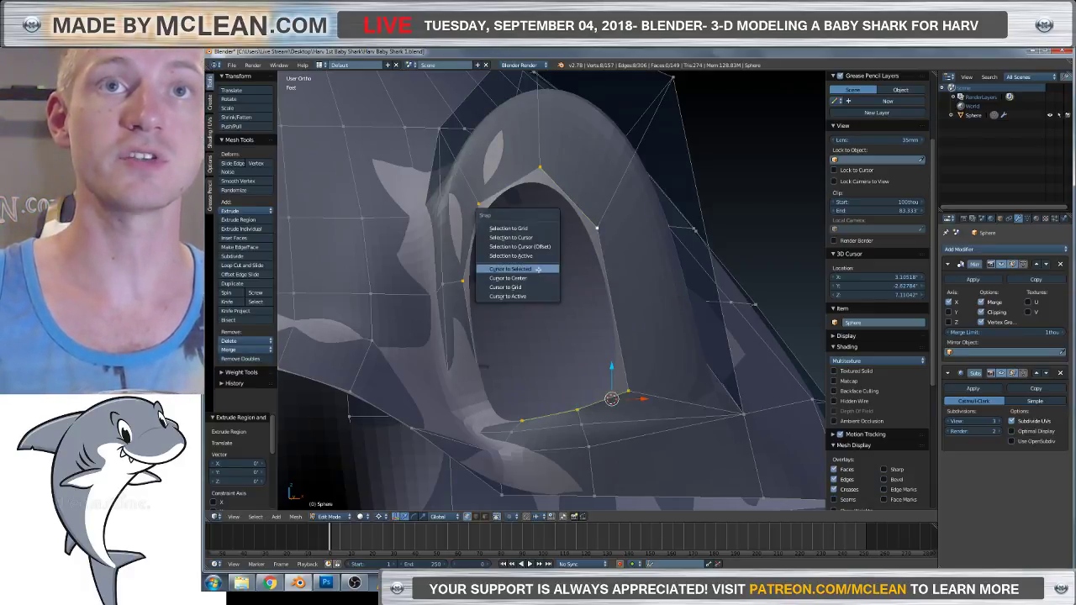
Snap the 3D cursor to the selected loop, shrink the loop, and extrude a ring in place.
{"action": "left_click", "coordinate": [538, 269]}
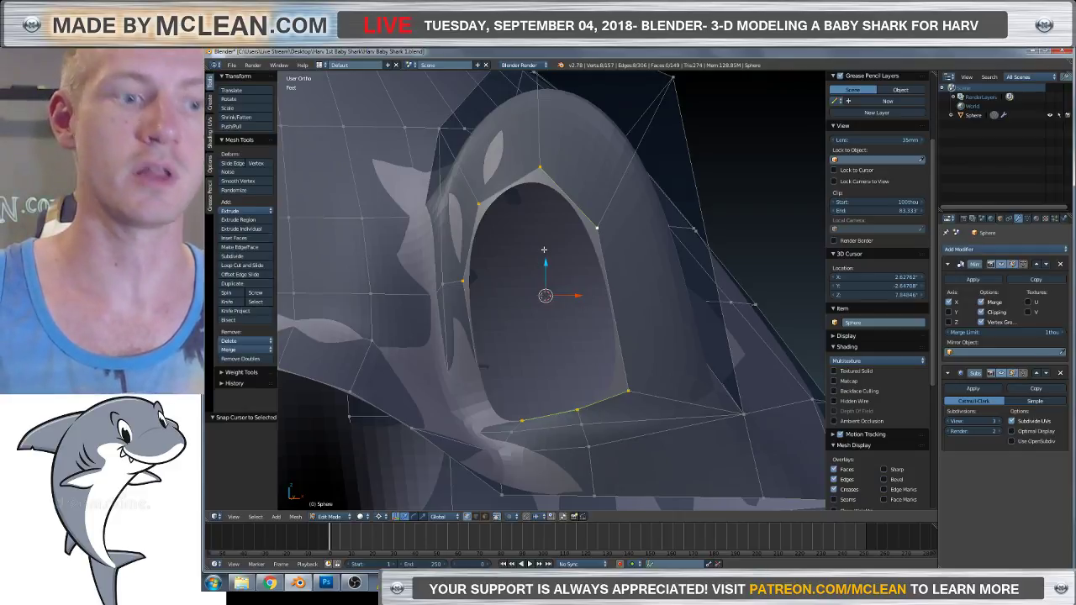
{"action": "key", "text": "s"}
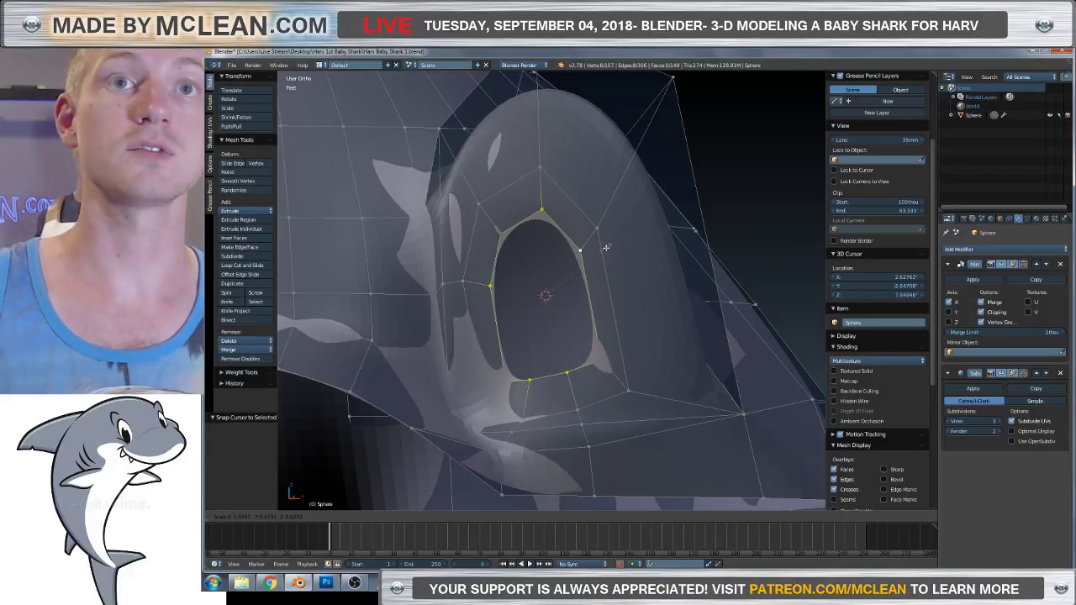
{"action": "left_click", "coordinate": [604, 248]}
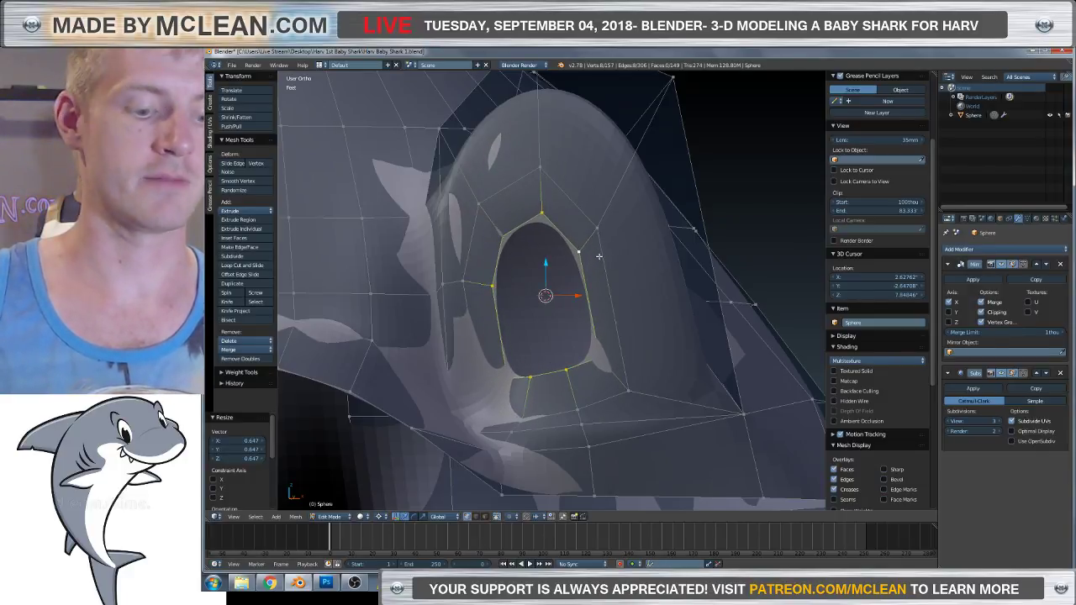
{"action": "key", "text": "e"}
{"action": "right_click", "coordinate": [586, 268]}
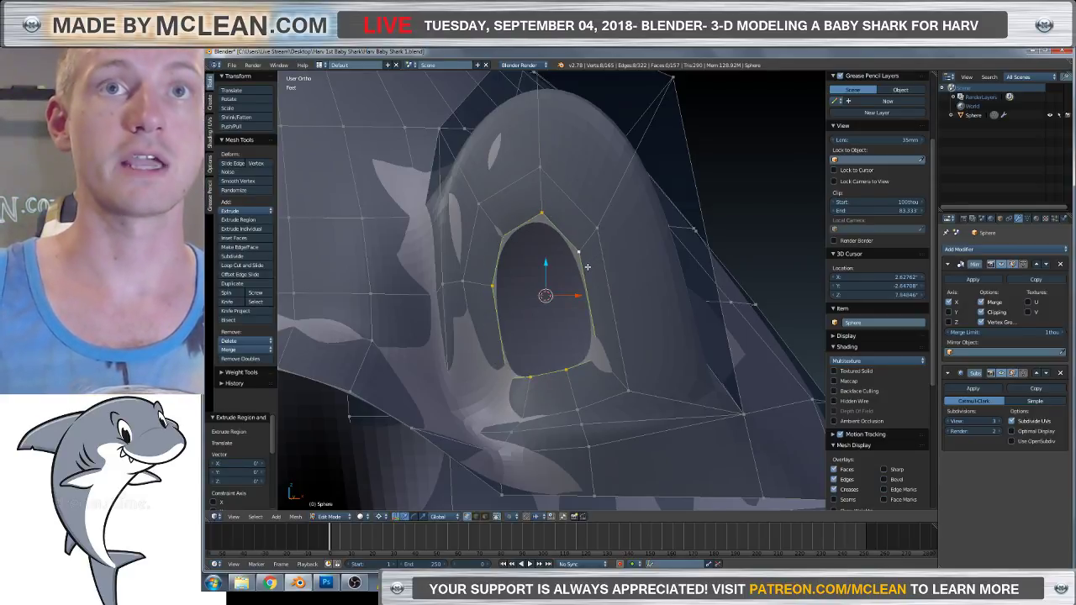
Shrink the ring to 0.415, extrude again, and merge it into one centre vertex.
{"action": "key", "text": "s"}
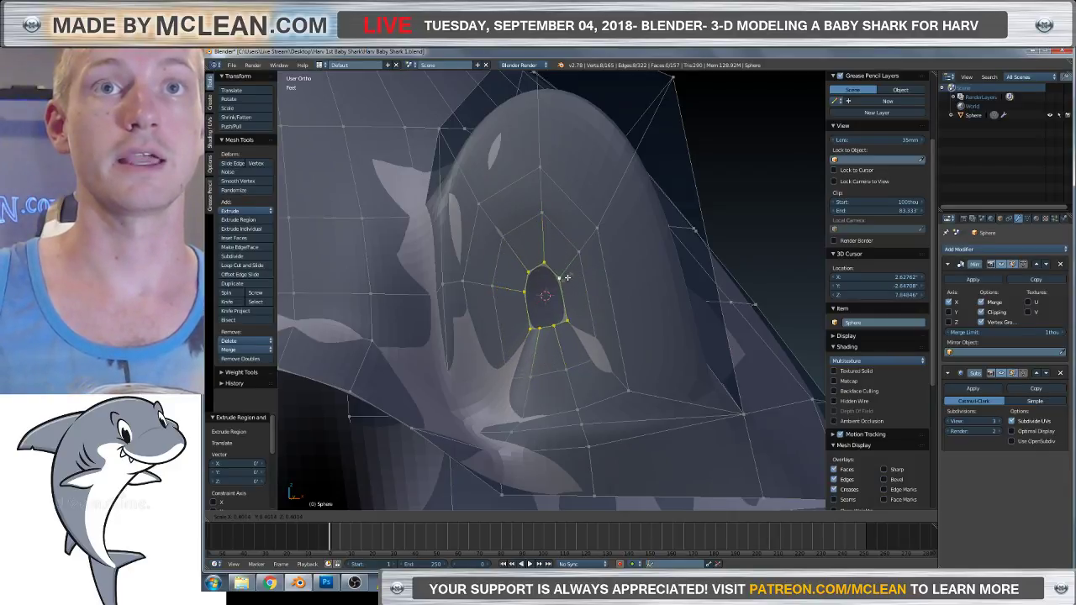
{"action": "left_click", "coordinate": [568, 276]}
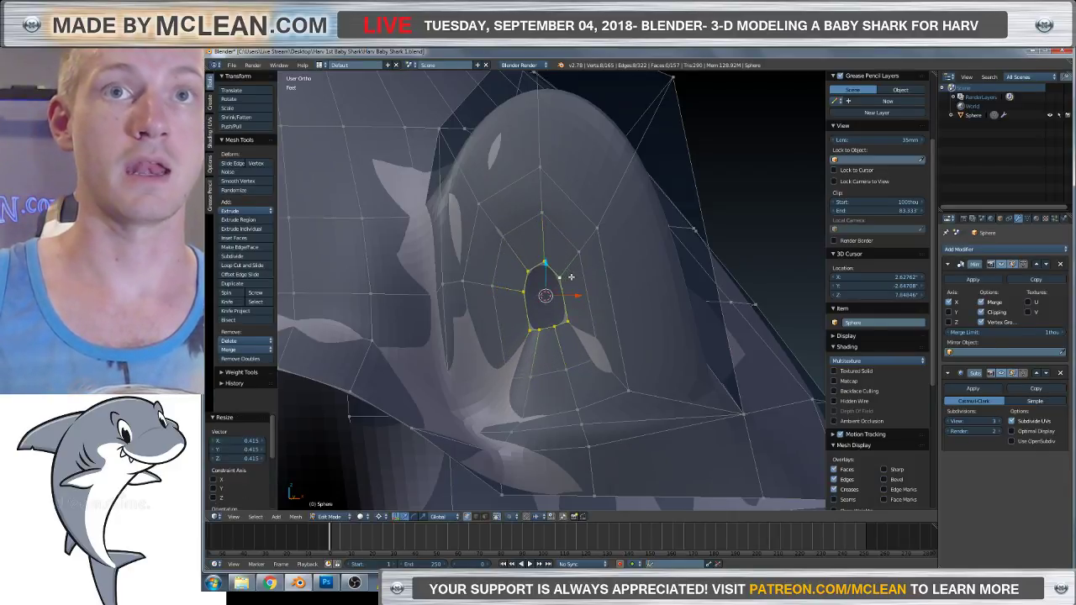
{"action": "key", "text": "e"}
{"action": "right_click", "coordinate": [562, 282]}
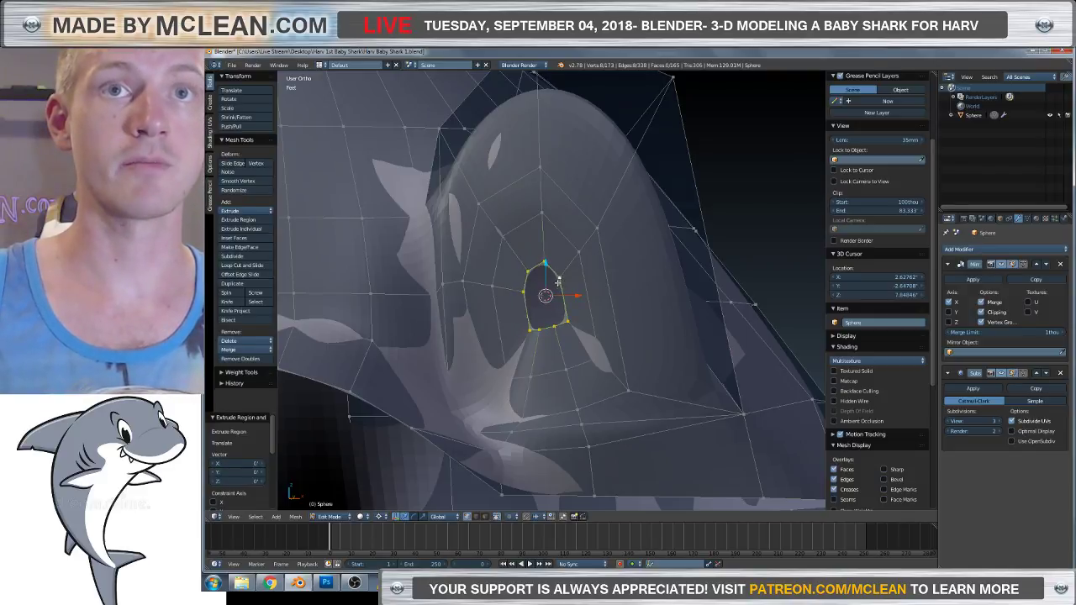
{"action": "left_click", "coordinate": [243, 349]}
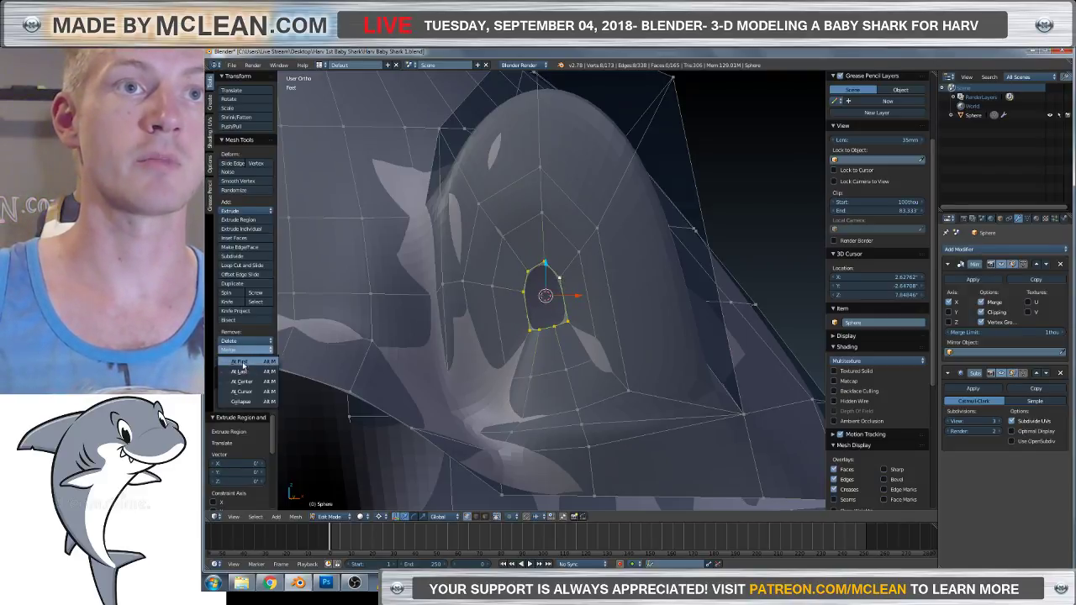
{"action": "left_click", "coordinate": [243, 382]}
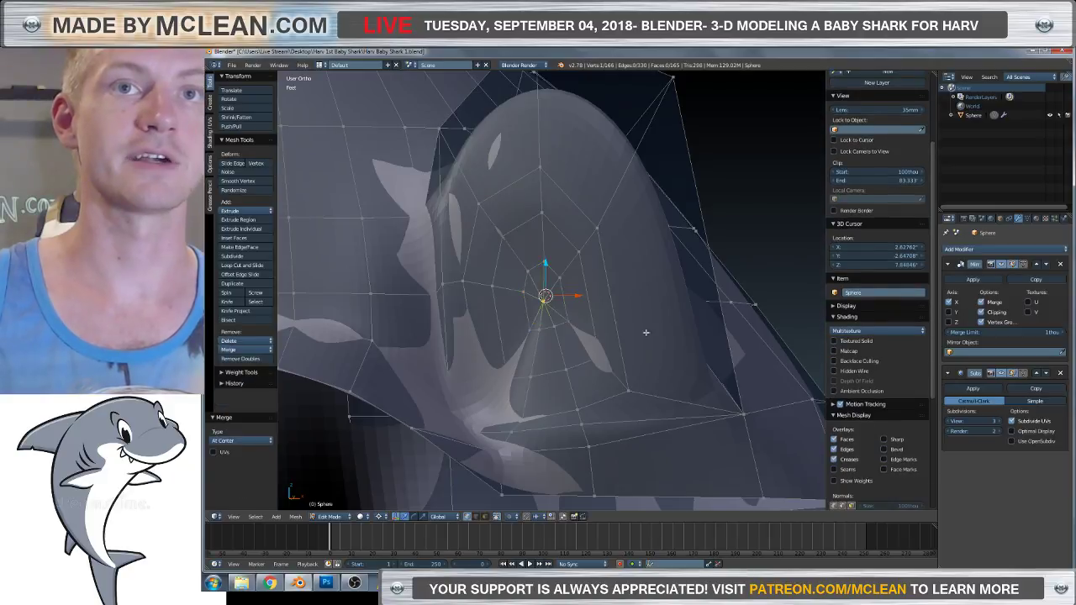
{"action": "middle_click_drag", "start_coordinate": [637, 319], "coordinate": [571, 264]}
Grow the selection around the centre vertex and push those faces along Y to about -72.06.
{"action": "key", "text": "ctrl+KP_Add"}
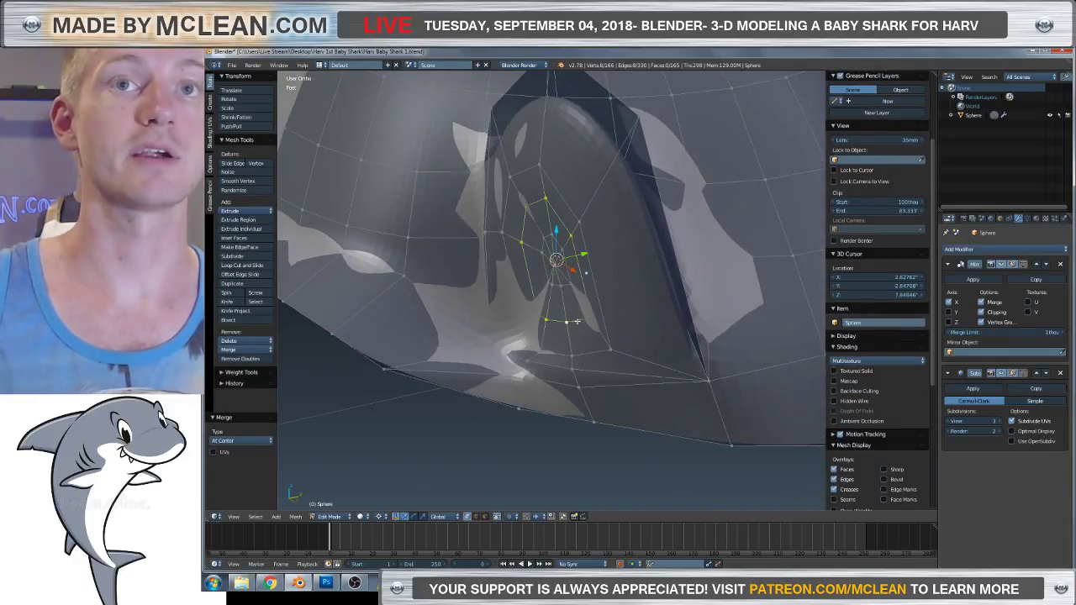
{"action": "key", "text": "ctrl+KP_Add"}
{"action": "key", "text": "ctrl+KP_Add"}
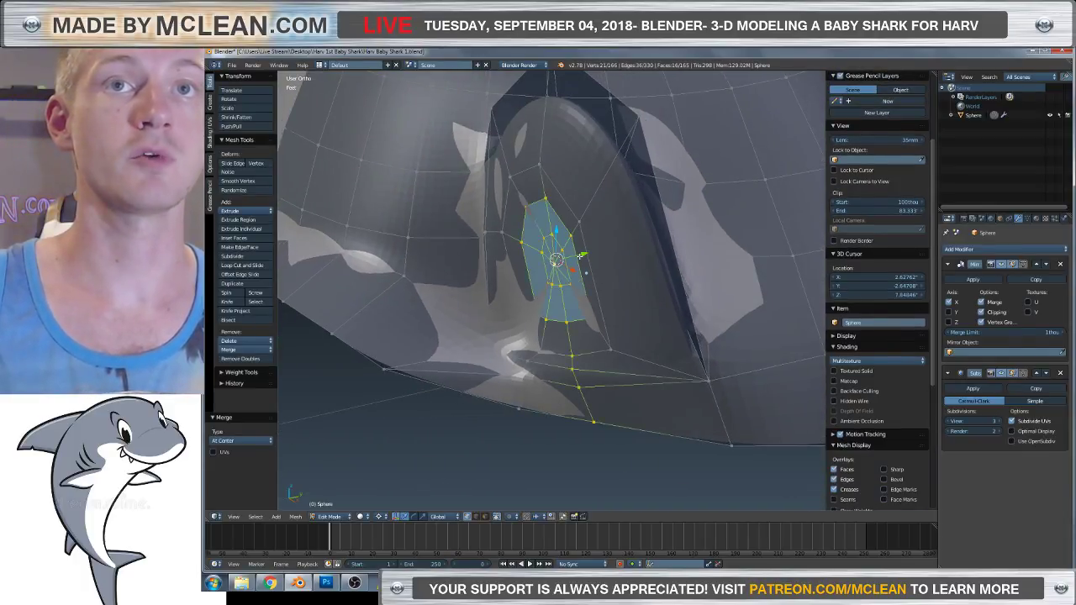
{"action": "middle_click_drag", "start_coordinate": [572, 306], "coordinate": [575, 313]}
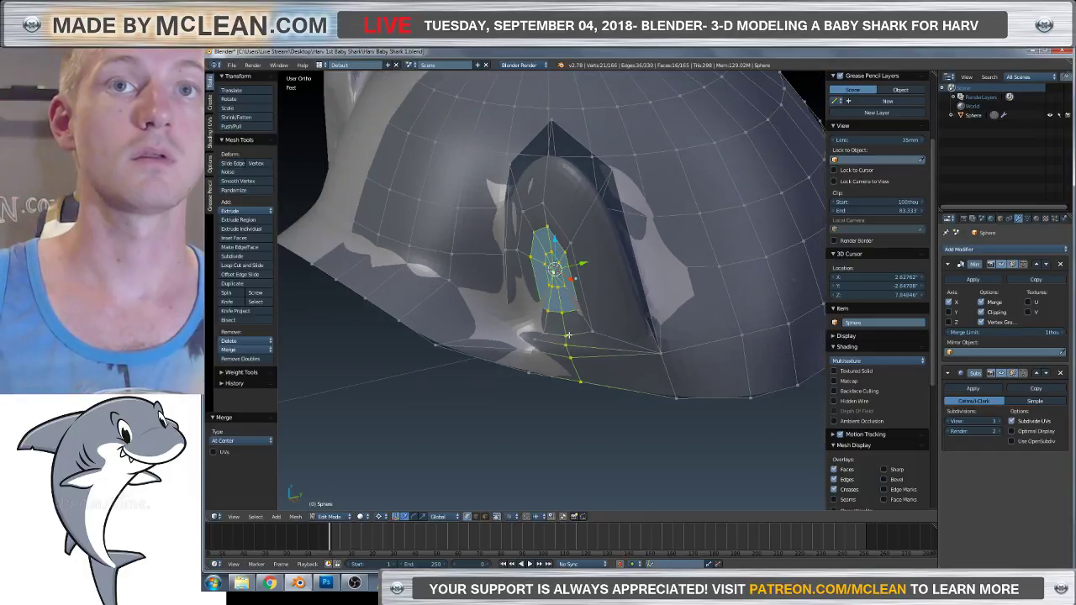
{"action": "middle_click_drag", "start_coordinate": [582, 384], "coordinate": [581, 253]}
{"action": "key", "text": "g"}
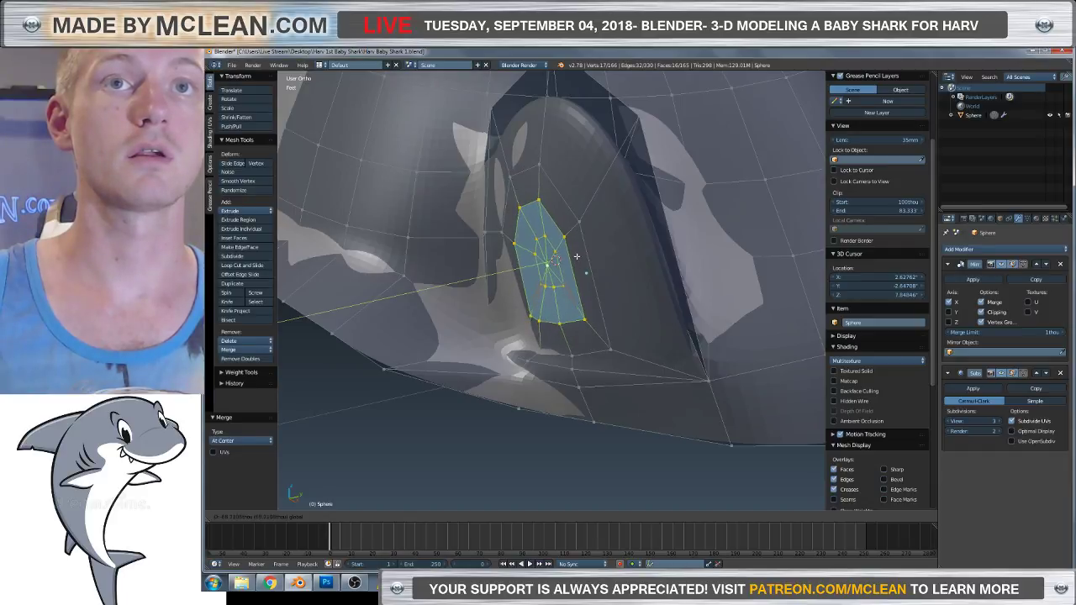
{"action": "left_click", "coordinate": [566, 262]}
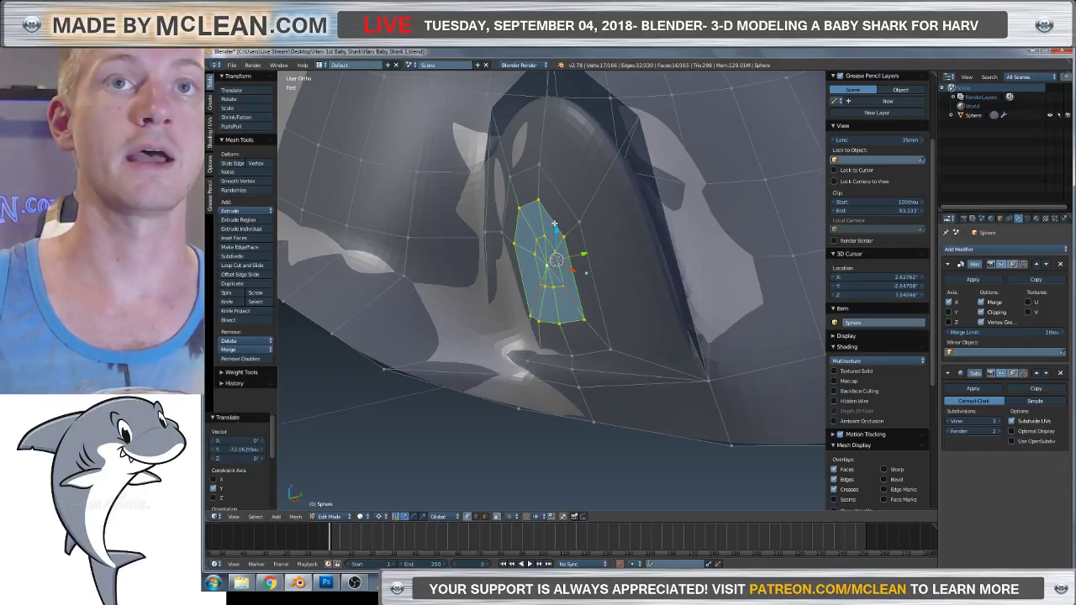
{"action": "key", "text": "ctrl+KP_Subtract"}
Push the capped inner faces of the fin bulge about 45.38 units along Y, checking from the side view.
{"action": "key", "text": "g"}
{"action": "key", "text": "y"}
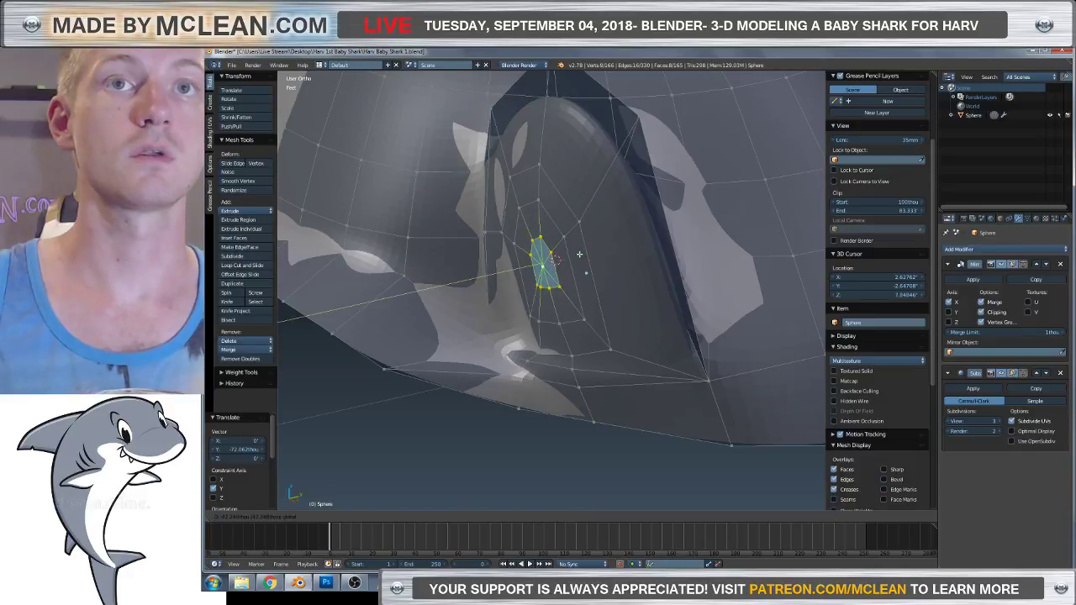
{"action": "left_click", "coordinate": [582, 266]}
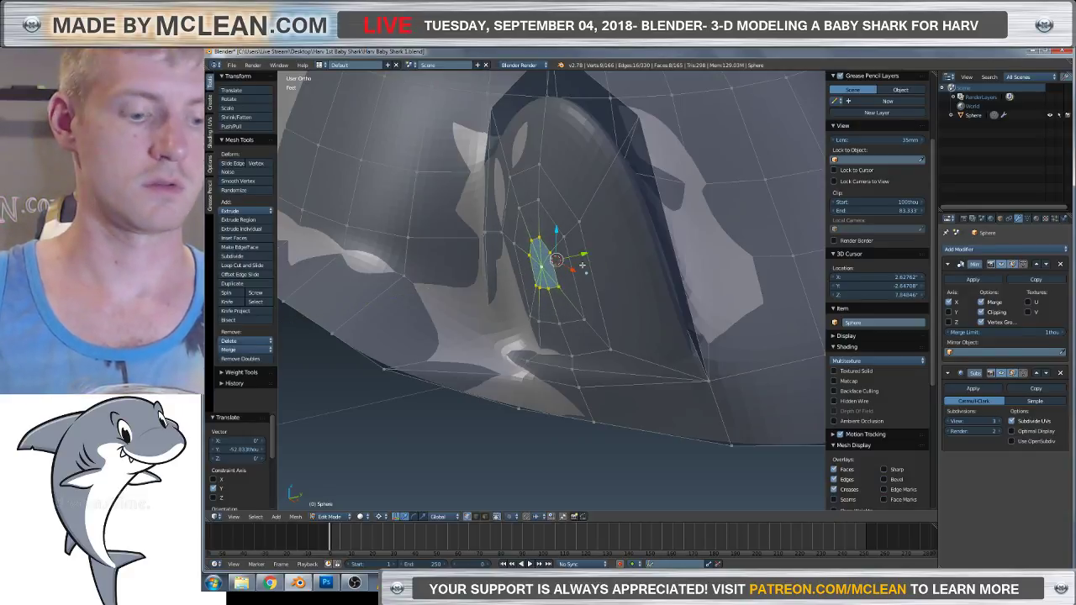
{"action": "key", "text": "KP_3"}
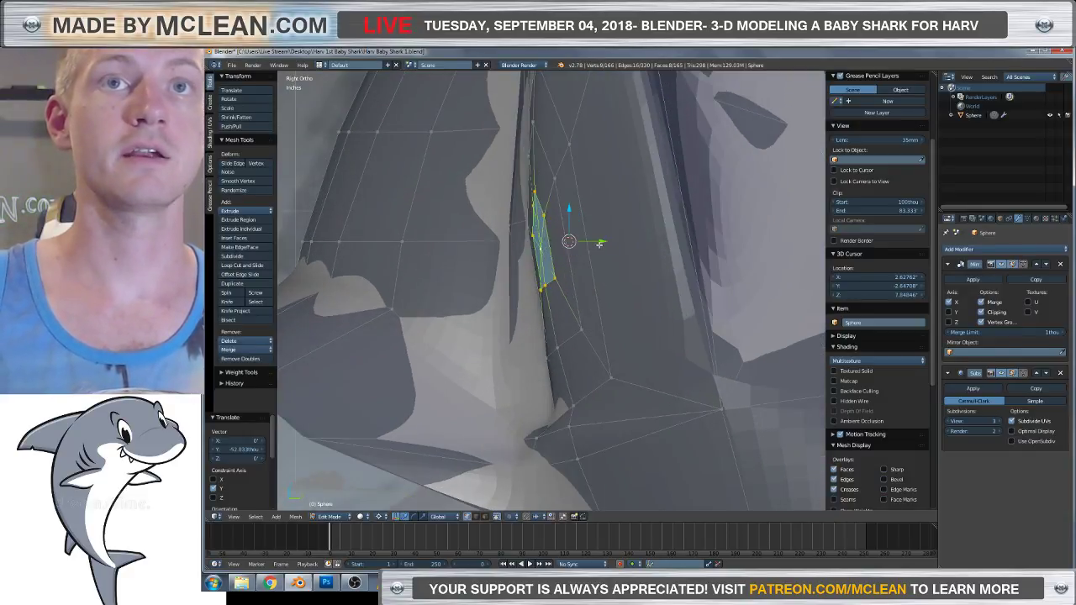
{"action": "key", "text": "g"}
{"action": "key", "text": "y"}
{"action": "left_click", "coordinate": [599, 242]}
Move a single fin vertex back and forth along Y until its position looks right.
{"action": "right_click", "coordinate": [540, 248]}
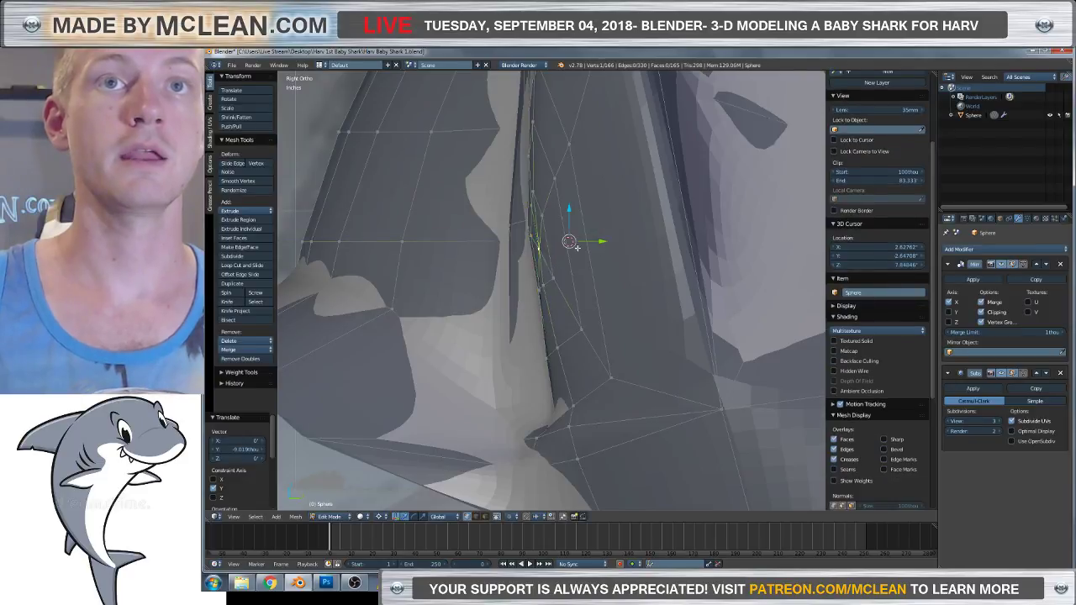
{"action": "key", "text": "g"}
{"action": "key", "text": "y"}
{"action": "left_click", "coordinate": [560, 273]}
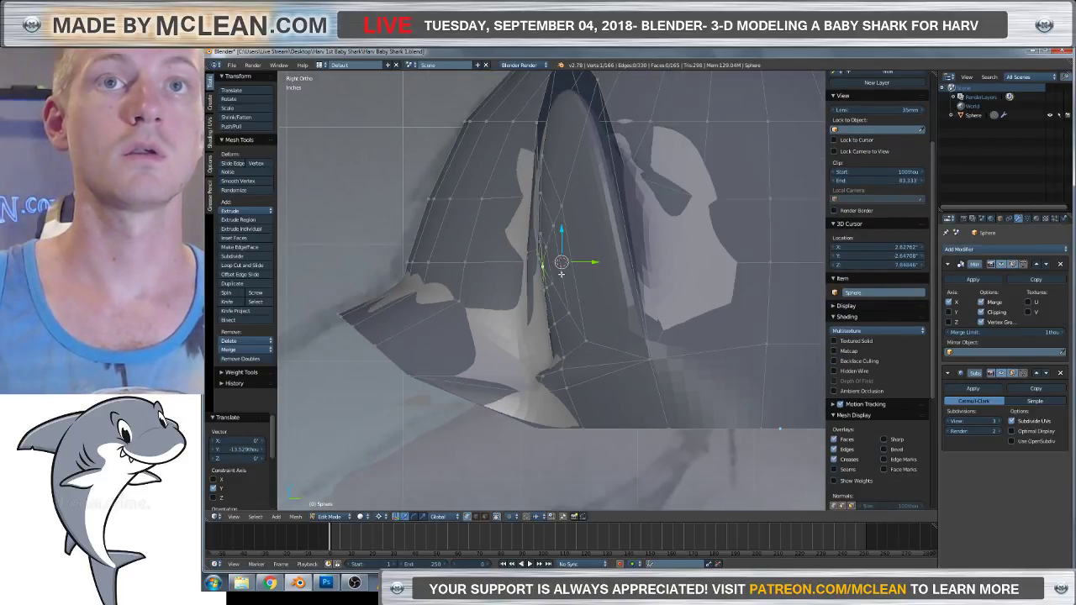
{"action": "scroll", "coordinate": [604, 265], "scroll_direction": "up", "scroll_amount": 2}
{"action": "key", "text": "g"}
{"action": "key", "text": "y"}
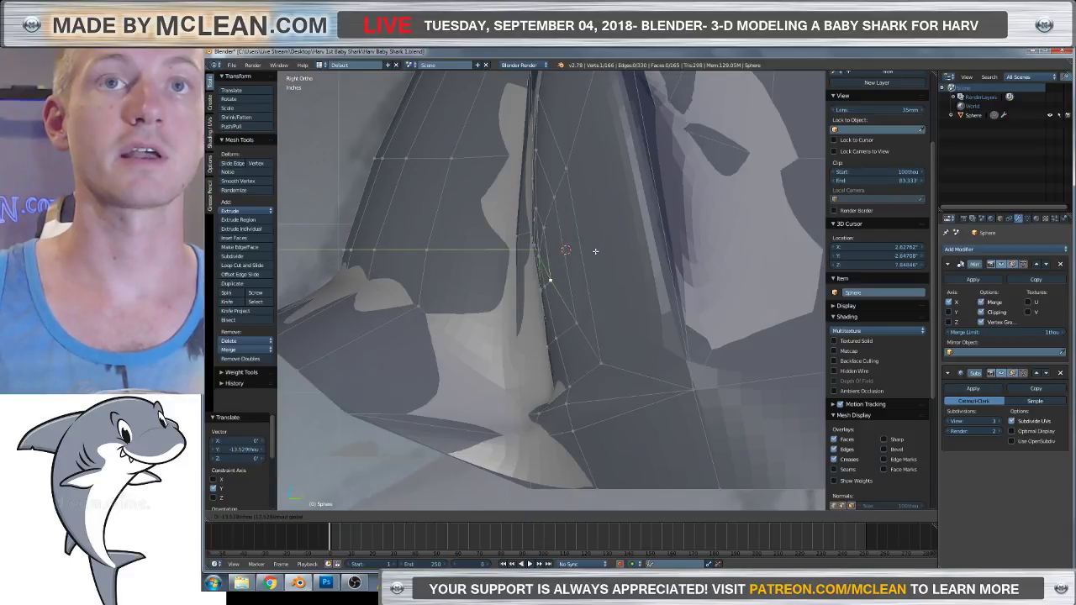
{"action": "left_click", "coordinate": [561, 311]}
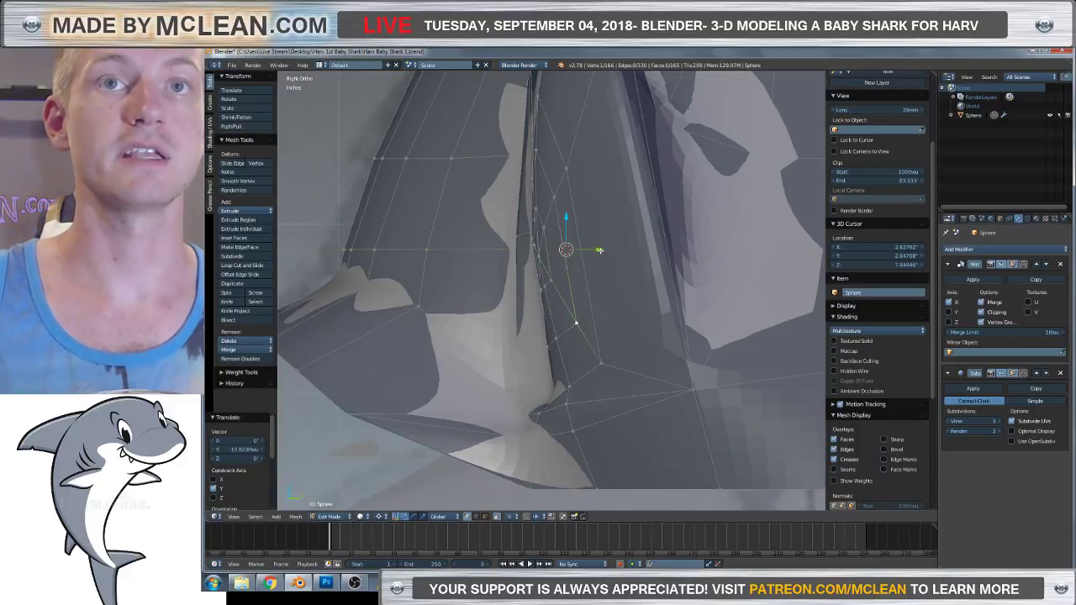
{"action": "key", "text": "g"}
{"action": "key", "text": "y"}
{"action": "left_click", "coordinate": [575, 323]}
Pull the vertex at the top of the fin further out along Y.
{"action": "right_click", "coordinate": [554, 198]}
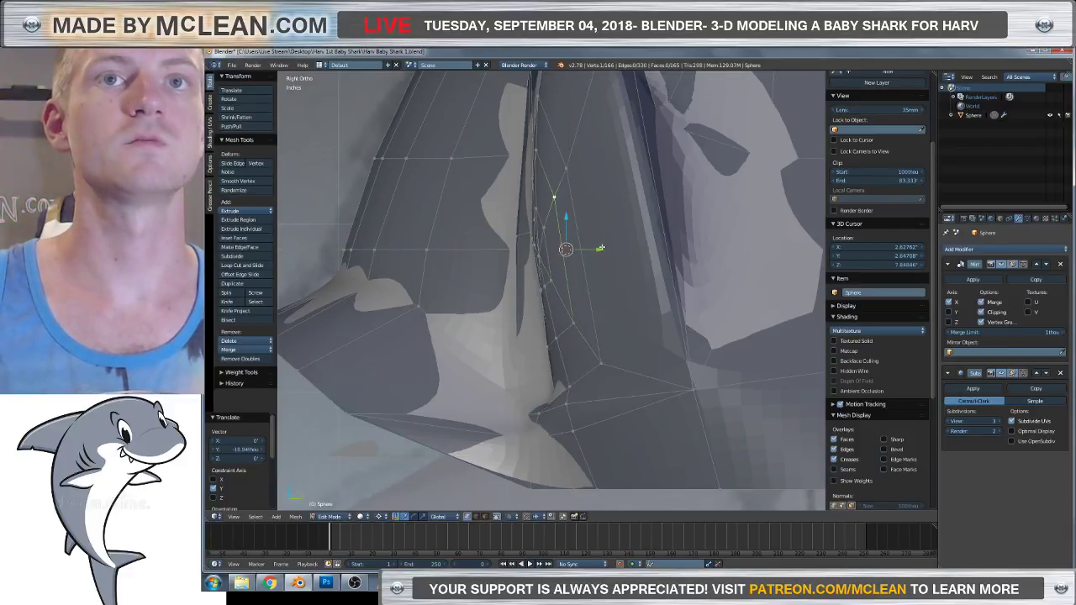
{"action": "mouse_move", "coordinate": [538, 252]}
{"action": "middle_mouse_down"}
{"action": "mouse_move", "coordinate": [473, 274]}
{"action": "mouse_move", "coordinate": [531, 252]}
{"action": "middle_mouse_up"}
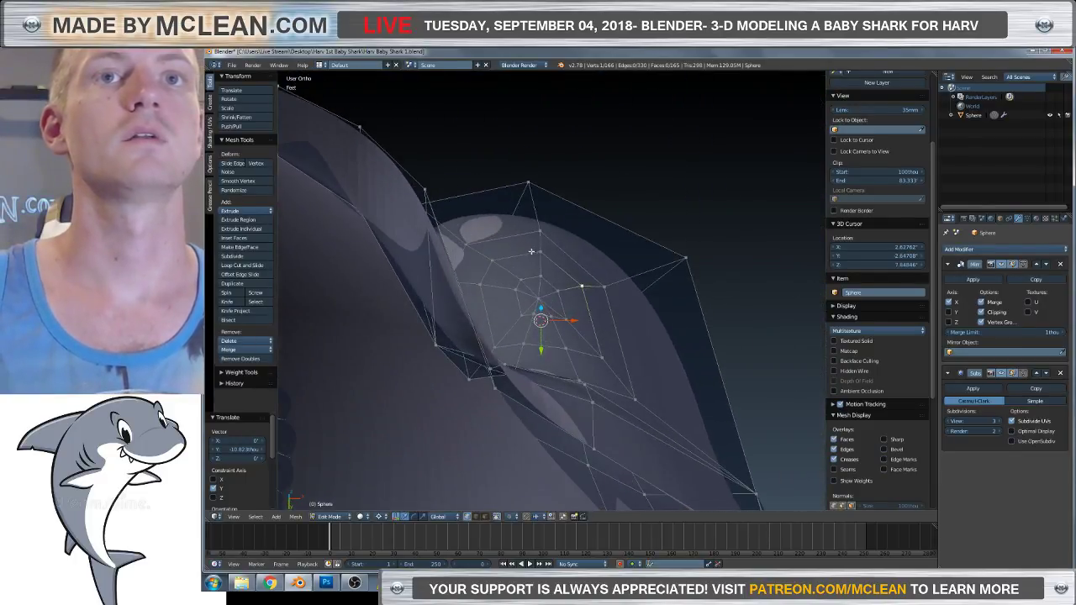
{"action": "middle_click_drag", "start_coordinate": [568, 300], "coordinate": [576, 338]}
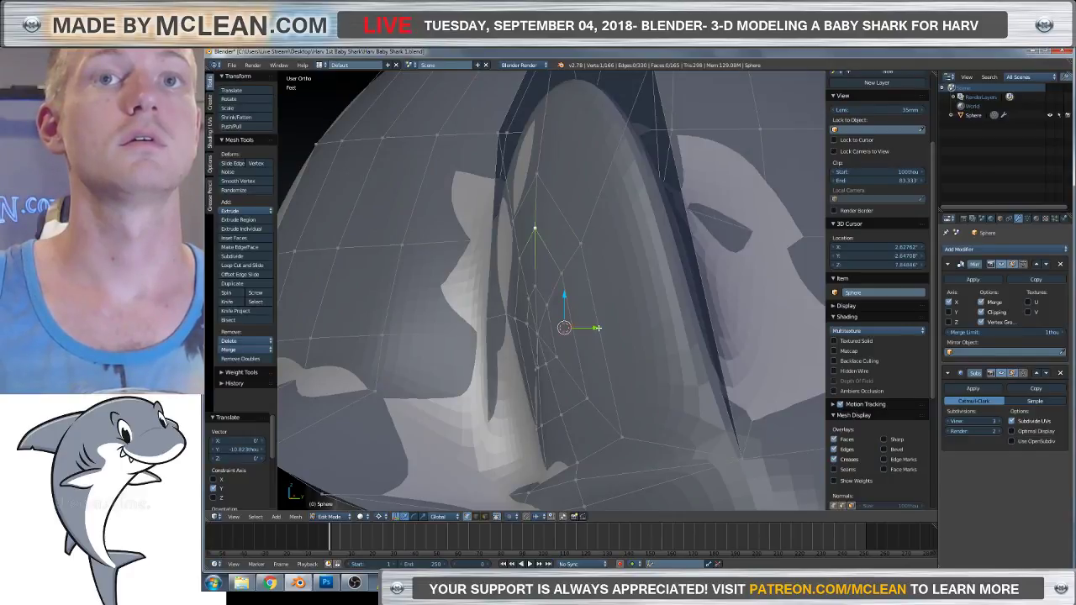
{"action": "left_click_drag", "start_coordinate": [597, 327], "coordinate": [612, 327]}
{"action": "middle_click_drag", "start_coordinate": [612, 327], "coordinate": [586, 298]}
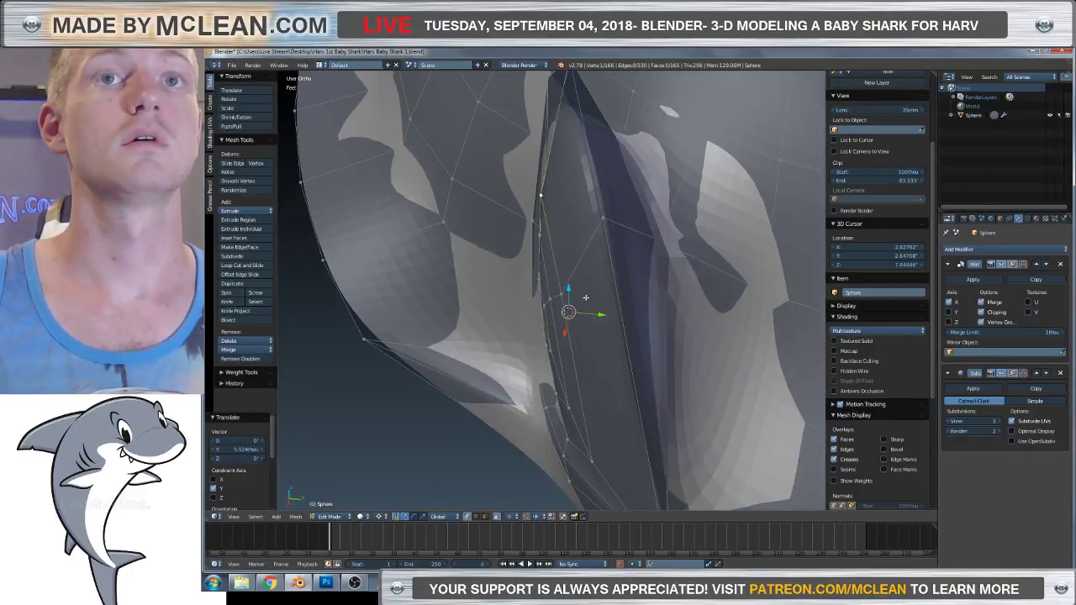
{"action": "left_click_drag", "start_coordinate": [601, 314], "coordinate": [626, 309]}
{"action": "scroll", "coordinate": [626, 285], "scroll_direction": "down", "scroll_amount": 5}
{"action": "middle_click_drag", "start_coordinate": [626, 286], "coordinate": [626, 448]}
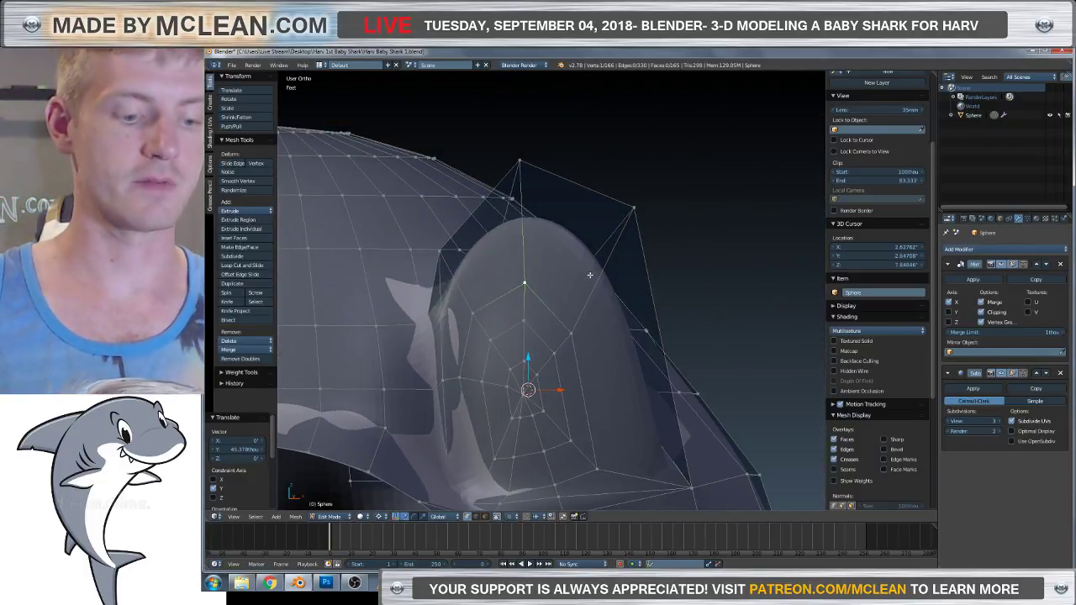
{"action": "key", "text": "ctrl+r"}
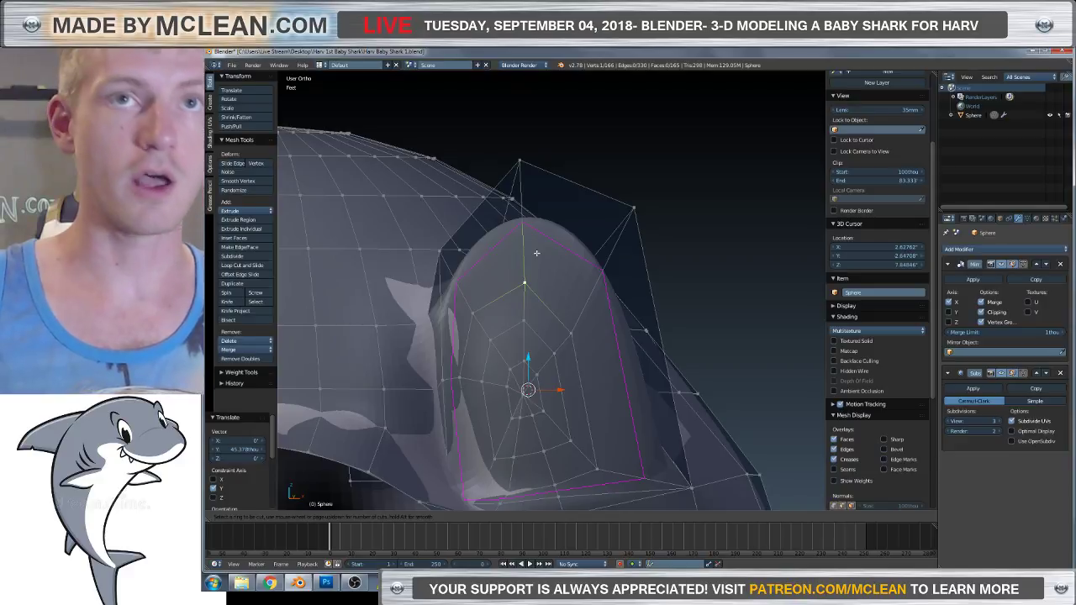
Add a new edge loop around the fin bulge and slide it into place.
{"action": "left_click", "coordinate": [588, 263]}
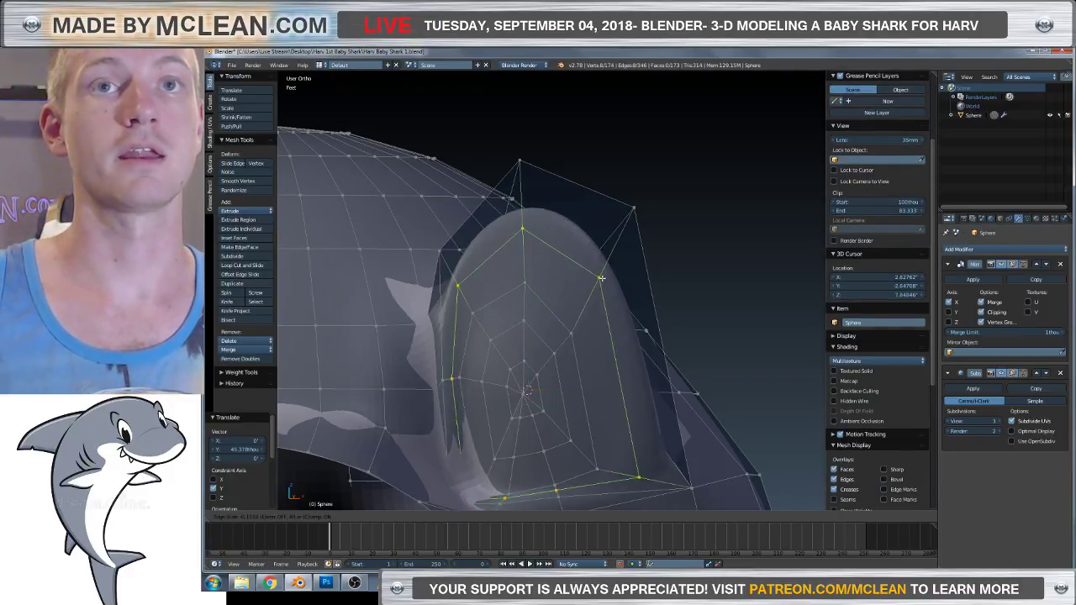
{"action": "left_click", "coordinate": [616, 265]}
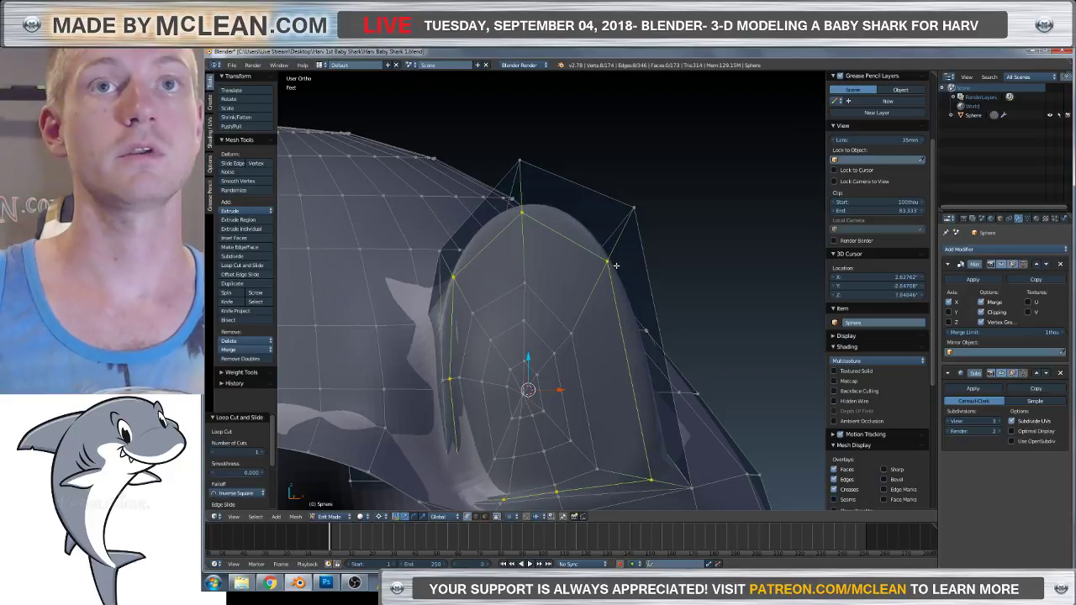
{"action": "middle_click_drag", "start_coordinate": [616, 264], "coordinate": [512, 264]}
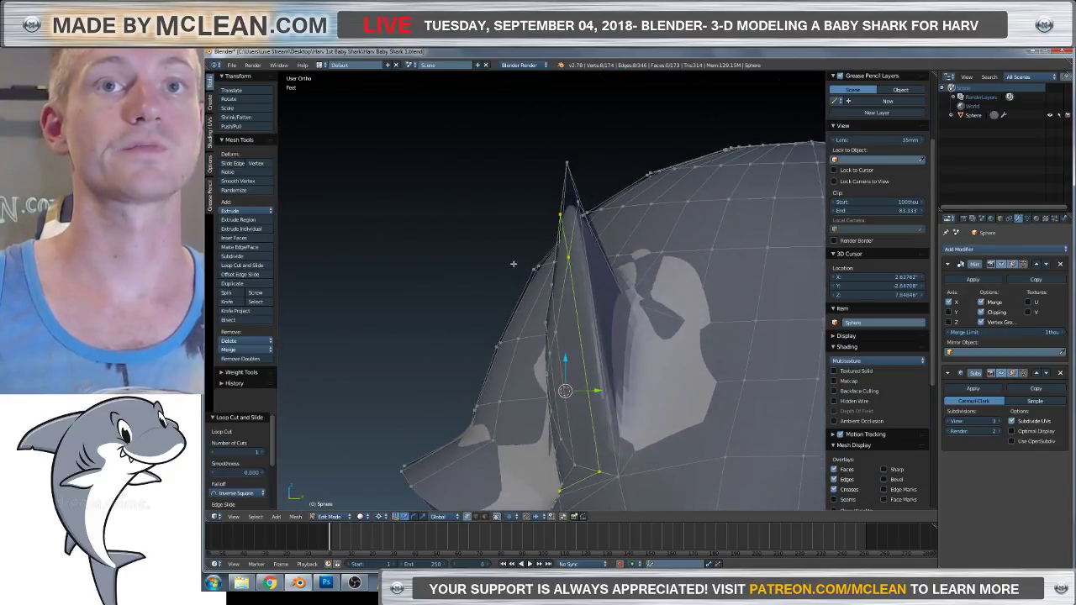
In the side view, place the 3D cursor at the fin's bottom vertex.
{"action": "key", "text": "KP_3"}
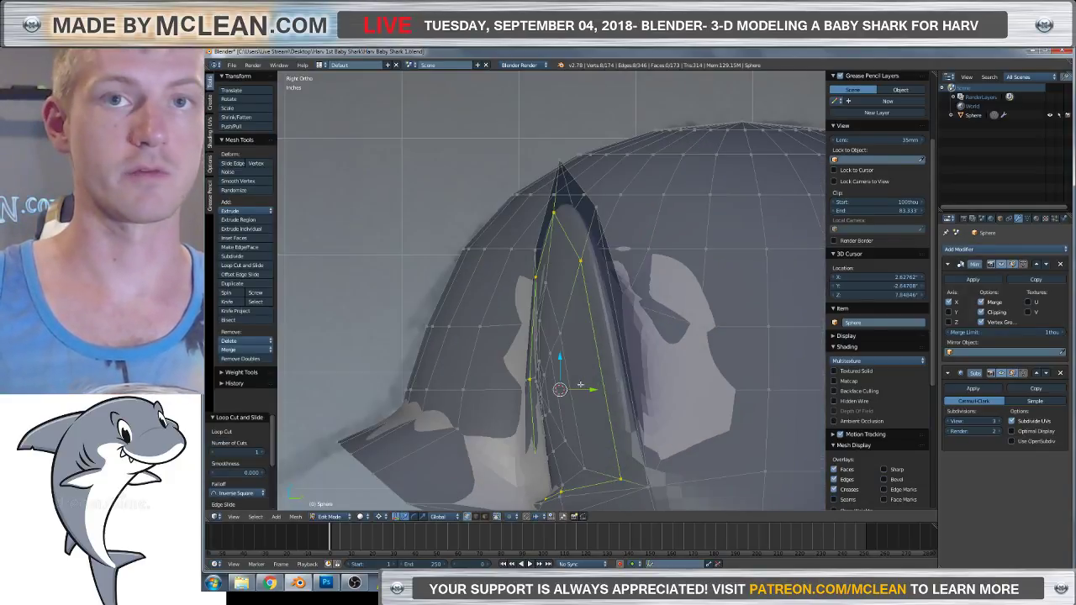
{"action": "left_click", "coordinate": [616, 482]}
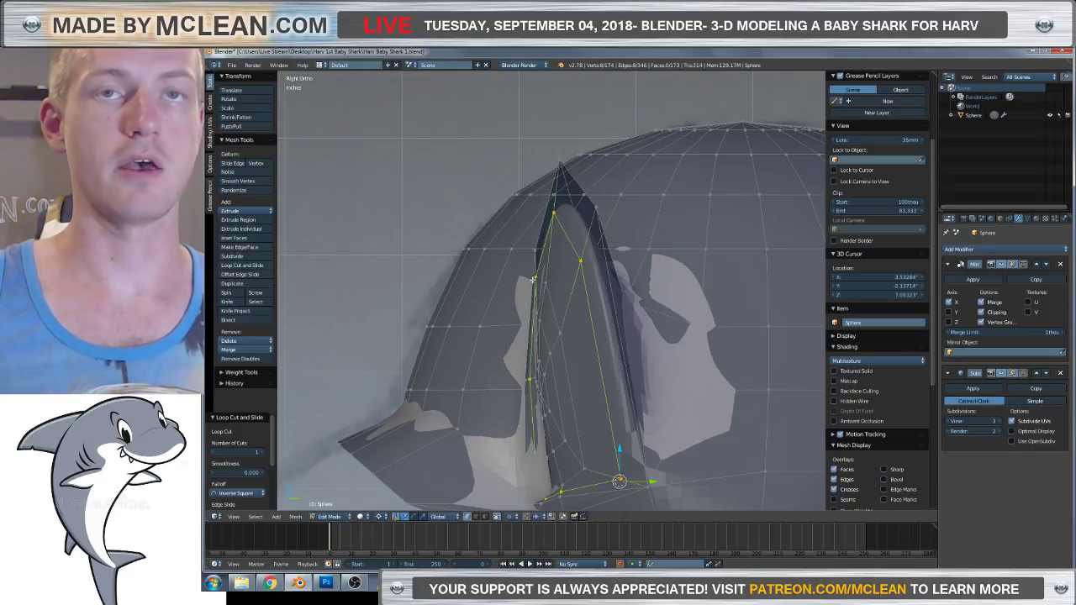
{"action": "key", "text": "s"}
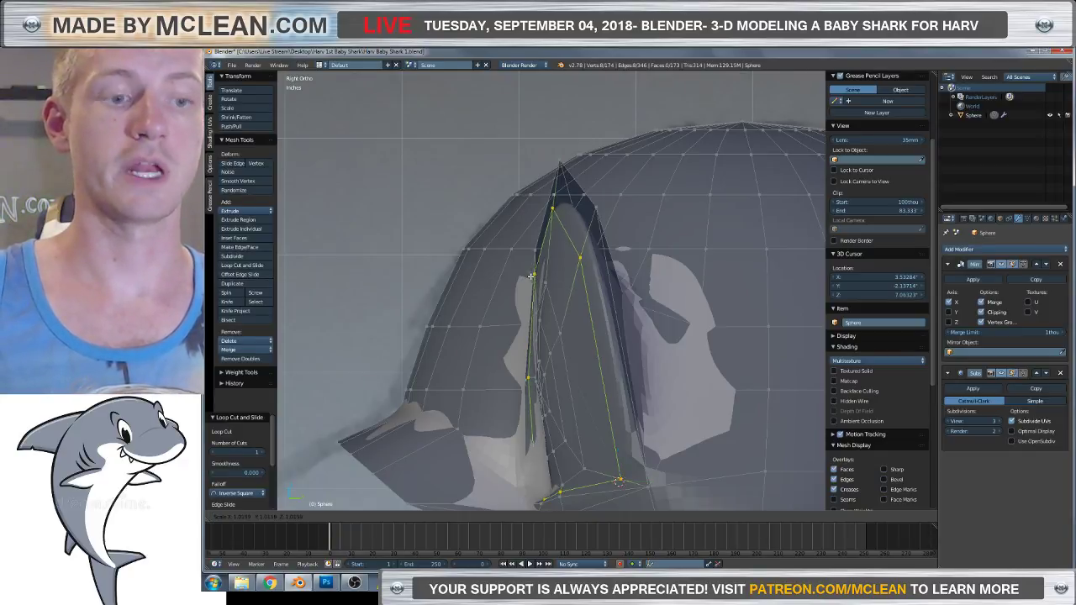
Scale the new fin loop along Y only to narrow the fin.
{"action": "key", "text": "y"}
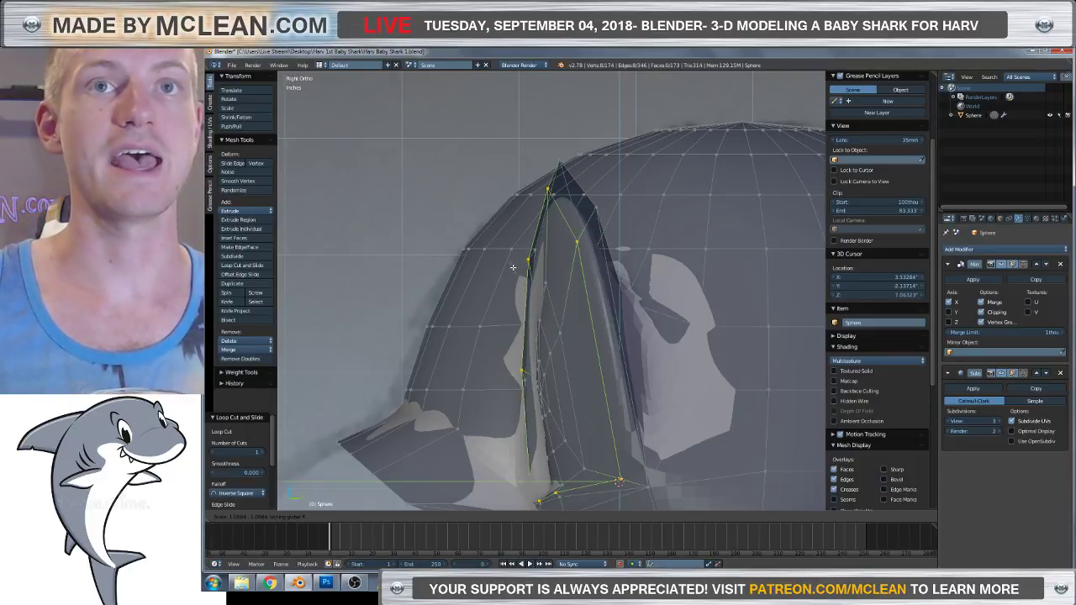
{"action": "left_click", "coordinate": [518, 292]}
{"action": "middle_click_drag", "start_coordinate": [451, 318], "coordinate": [533, 344]}
{"action": "scroll", "coordinate": [533, 344], "scroll_direction": "up", "scroll_amount": 5}
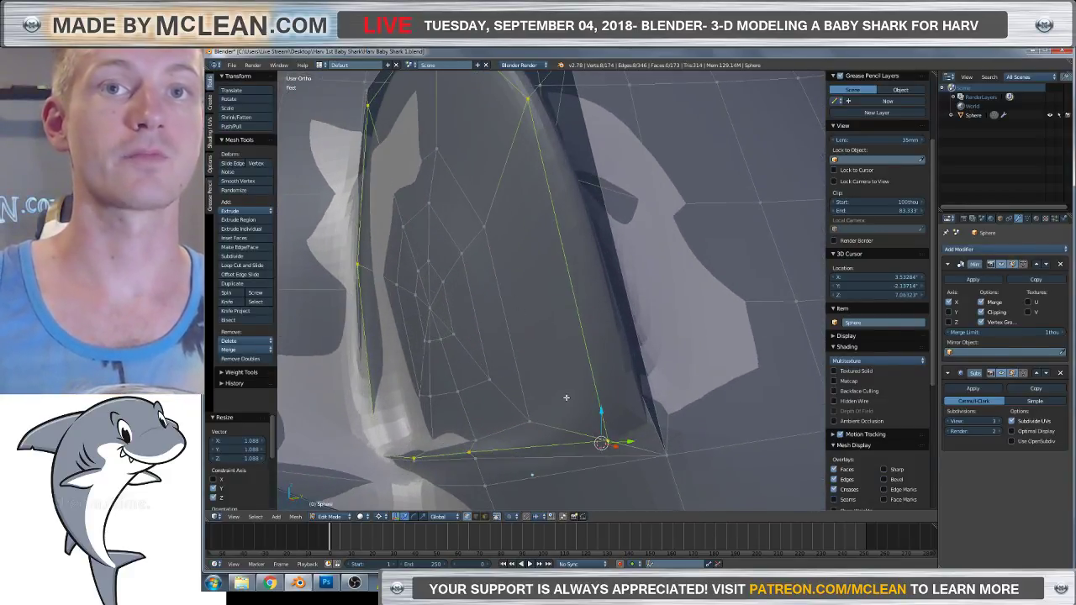
Vertex-slide a vertex at the fin base along its bottom edge, using wireframe to see it.
{"action": "right_click", "coordinate": [496, 392]}
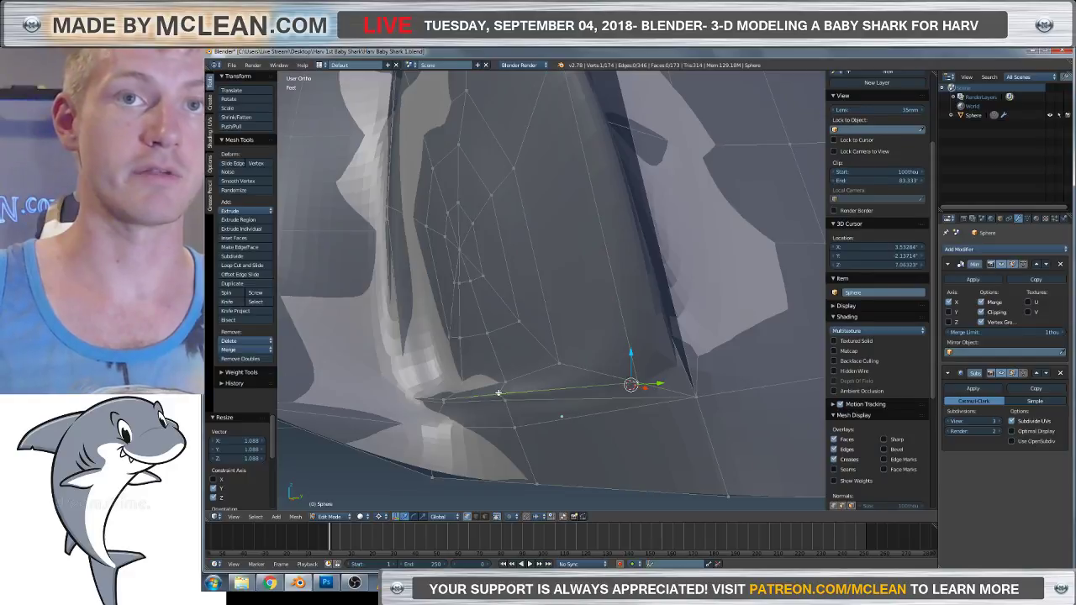
{"action": "key", "text": "shift+v"}
{"action": "left_click", "coordinate": [509, 420]}
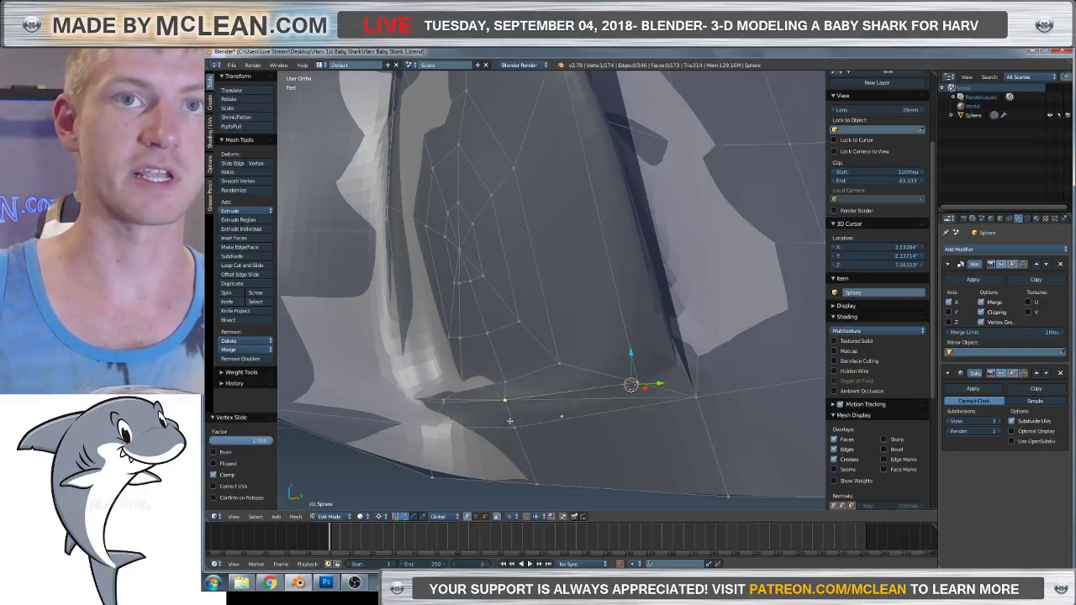
{"action": "key", "text": "shift+v"}
{"action": "left_click", "coordinate": [443, 398]}
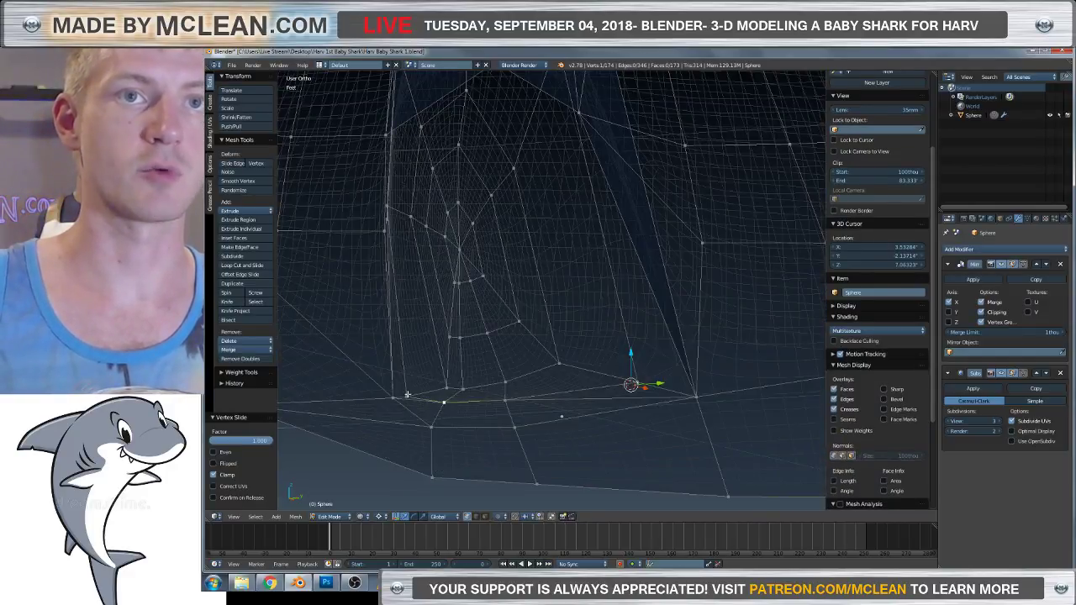
{"action": "key", "text": "z"}
{"action": "key", "text": "shift+v"}
{"action": "left_click", "coordinate": [395, 397]}
Reposition the selected fin-base vertices in wireframe, then return to solid shading.
{"action": "middle_click_drag", "start_coordinate": [389, 255], "coordinate": [457, 253]}
{"action": "middle_click_drag", "start_coordinate": [337, 255], "coordinate": [415, 317]}
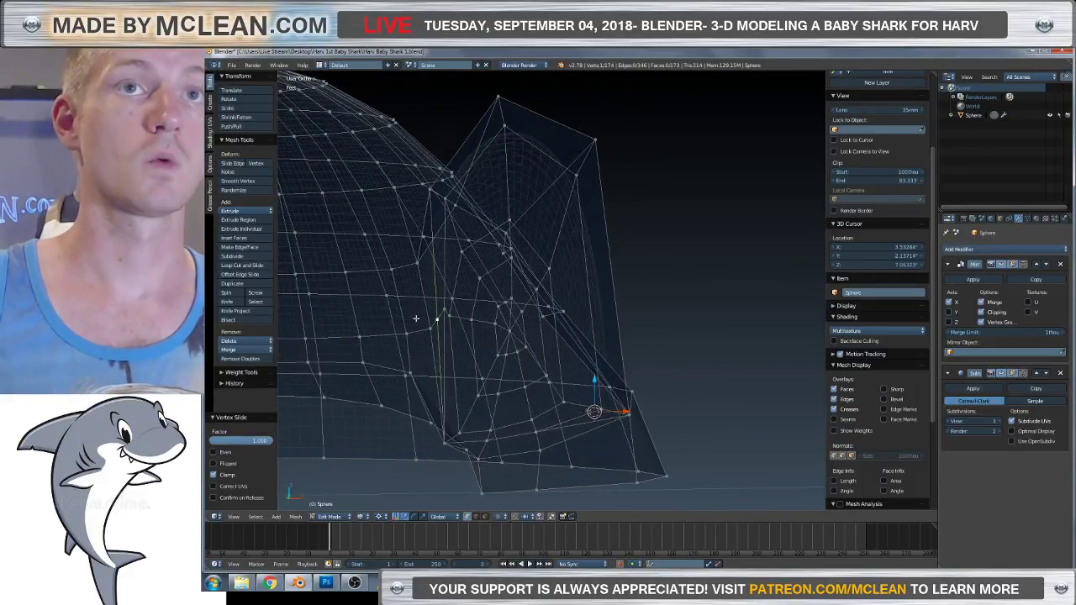
{"action": "scroll", "coordinate": [416, 319], "scroll_direction": "up", "scroll_amount": 2}
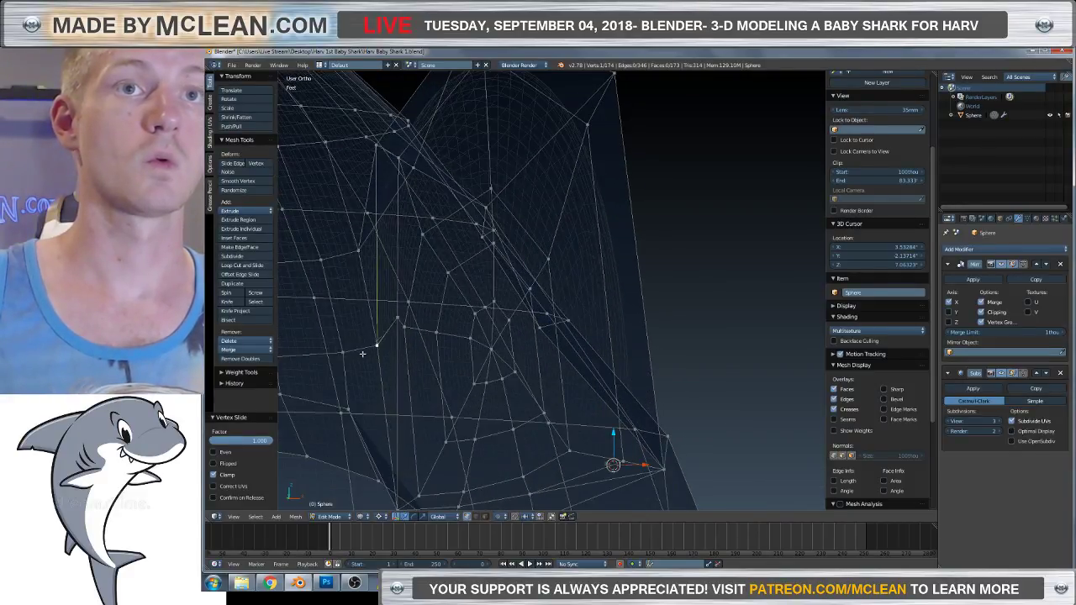
{"action": "middle_click_drag", "start_coordinate": [620, 402], "coordinate": [538, 391]}
{"action": "key", "text": "g"}
{"action": "left_click", "coordinate": [525, 391]}
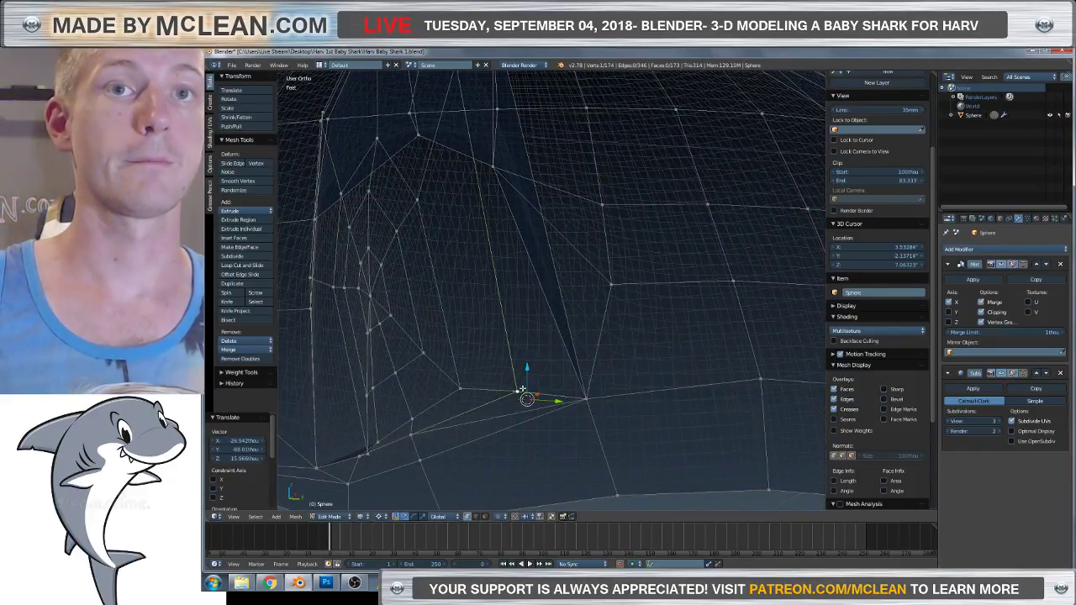
{"action": "scroll", "coordinate": [529, 403], "scroll_direction": "down", "scroll_amount": 3}
{"action": "key", "text": "z"}
{"action": "scroll", "coordinate": [498, 354], "scroll_direction": "up", "scroll_amount": 2}
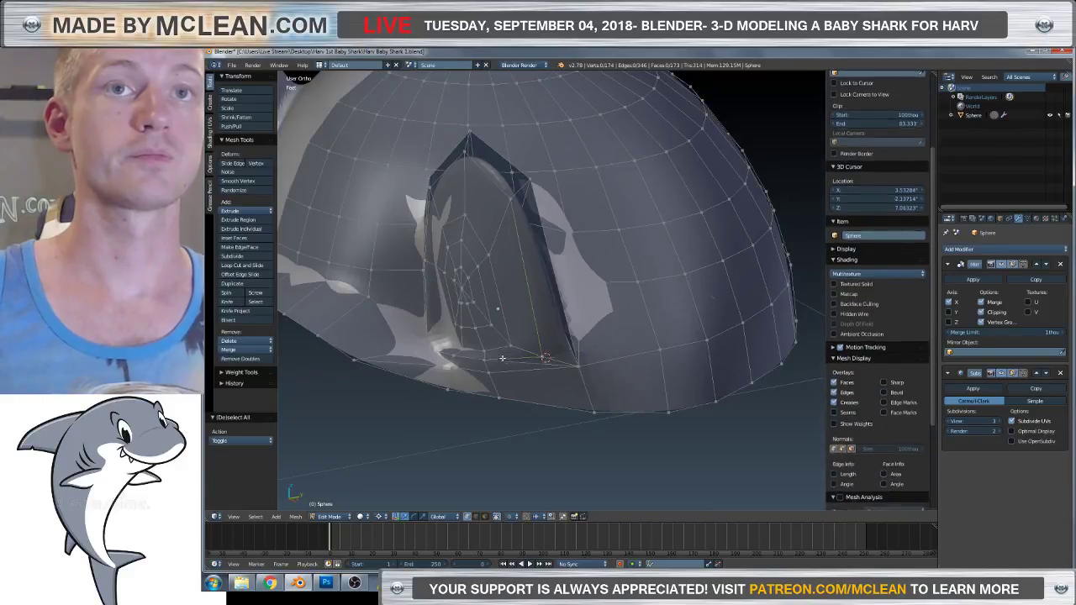
Remove doubles across the whole head mesh to merge overlapping vertices.
{"action": "key", "text": "a"}
{"action": "left_click", "coordinate": [239, 358]}
{"action": "key", "text": "a"}
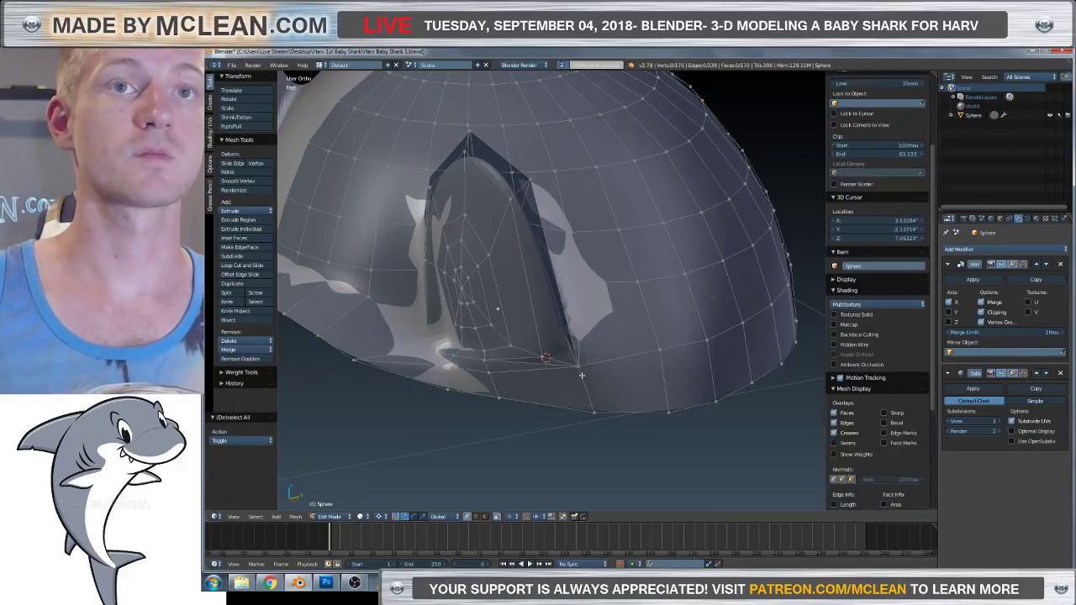
{"action": "middle_click_drag", "start_coordinate": [538, 362], "coordinate": [580, 270]}
{"action": "scroll", "coordinate": [575, 356], "scroll_direction": "up", "scroll_amount": 5}
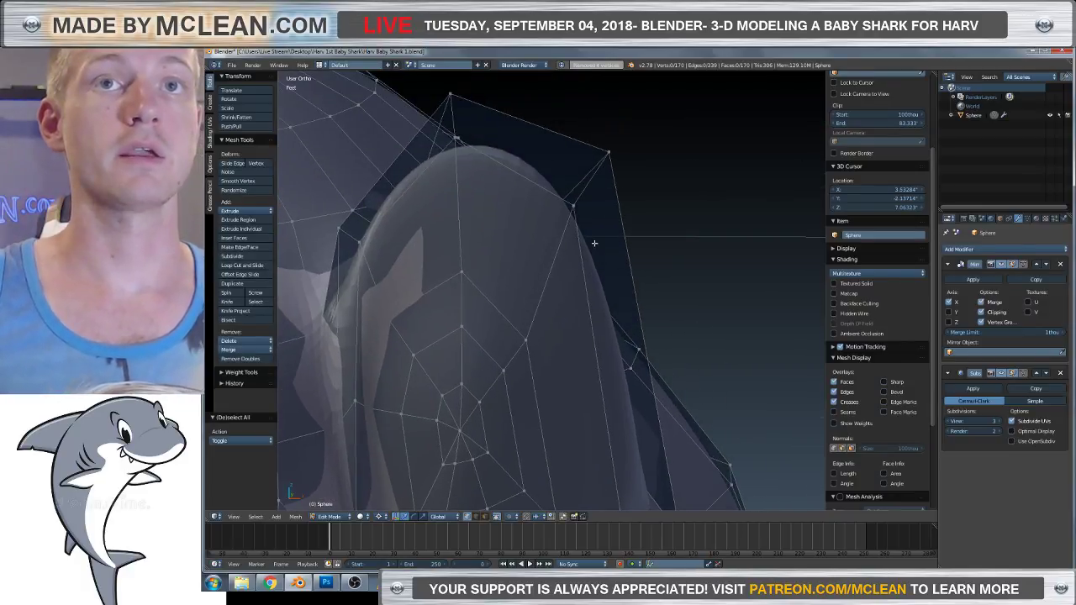
Select two vertices on the fin edge and rotate them about 4.211°.
{"action": "right_click", "coordinate": [580, 270], "text": "alt"}
{"action": "scroll", "coordinate": [580, 270], "scroll_direction": "up", "scroll_amount": 3}
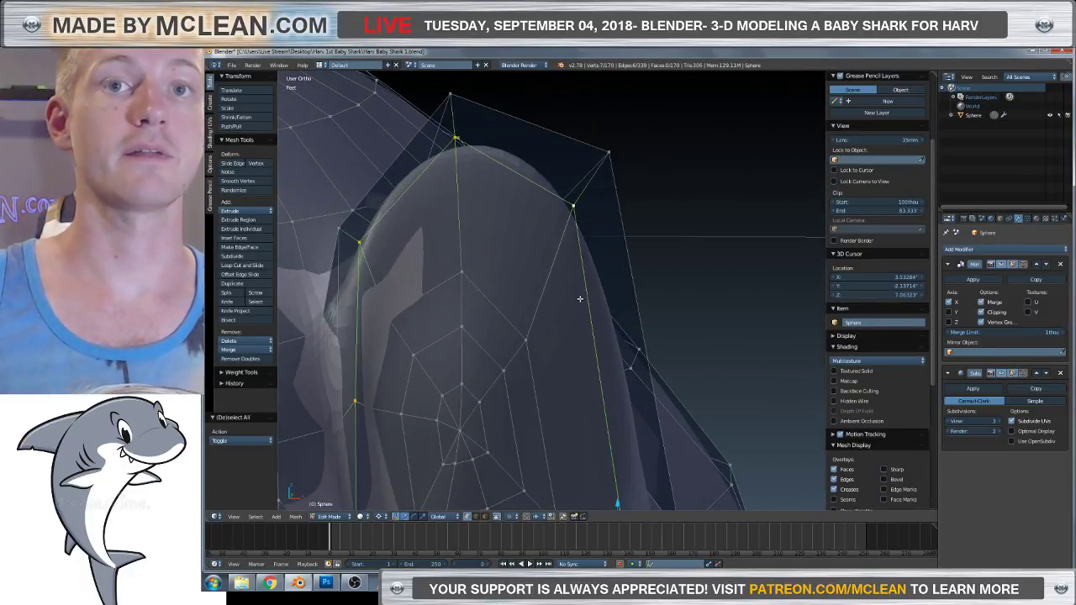
{"action": "right_click", "coordinate": [574, 205]}
{"action": "right_click", "coordinate": [455, 137], "text": "shift"}
{"action": "middle_click_drag", "start_coordinate": [508, 261], "coordinate": [543, 271]}
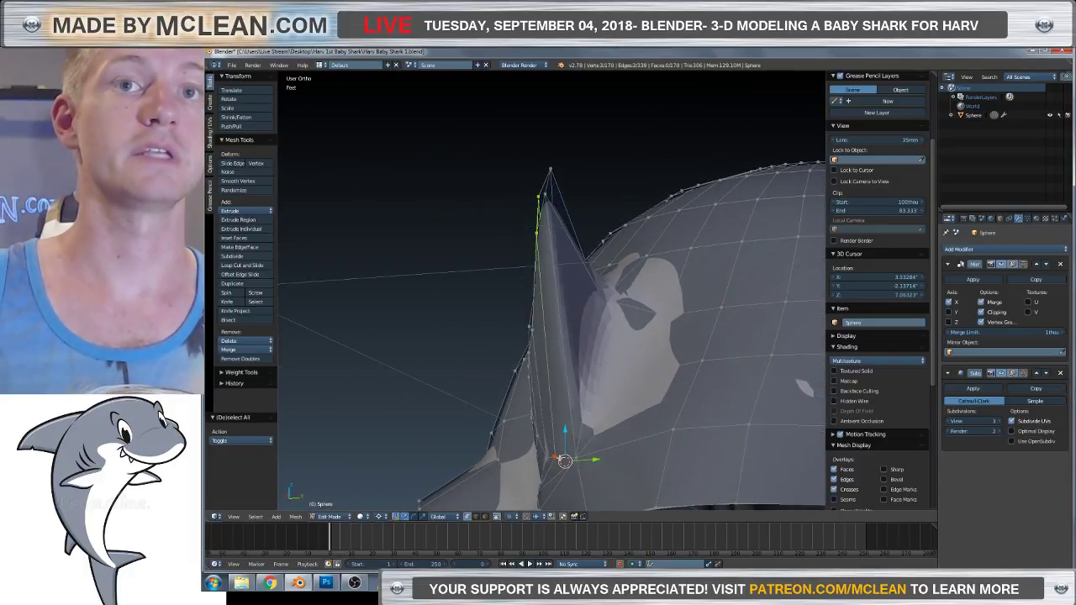
{"action": "left_click", "coordinate": [555, 456]}
{"action": "key", "text": "g"}
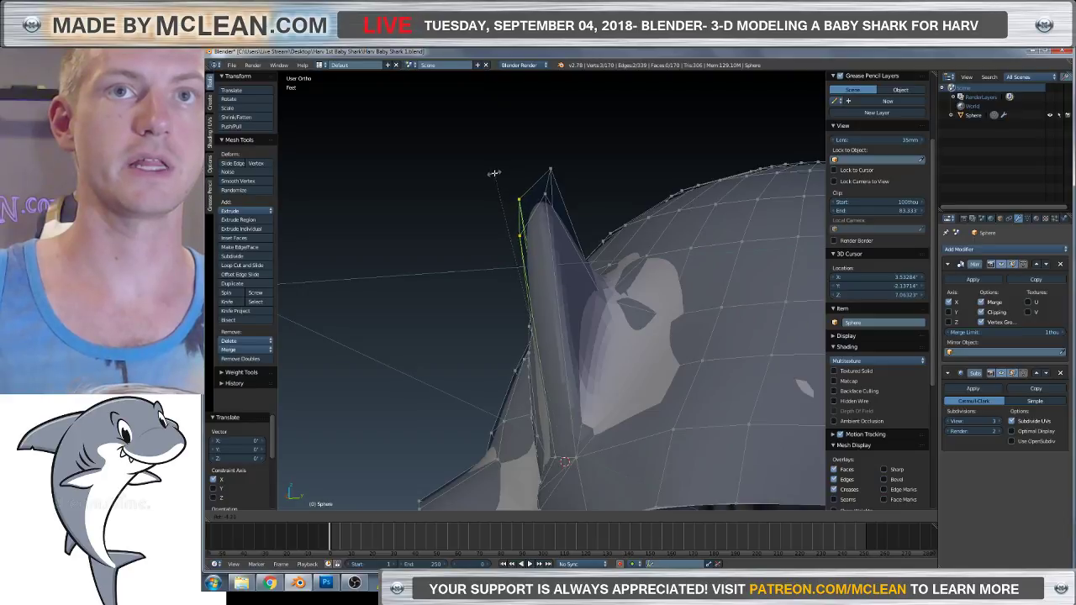
{"action": "left_click", "coordinate": [494, 172]}
{"action": "mouse_move", "coordinate": [494, 173]}
{"action": "middle_mouse_down"}
{"action": "mouse_move", "coordinate": [634, 211]}
{"action": "mouse_move", "coordinate": [521, 222]}
{"action": "mouse_move", "coordinate": [496, 188]}
{"action": "middle_mouse_up"}
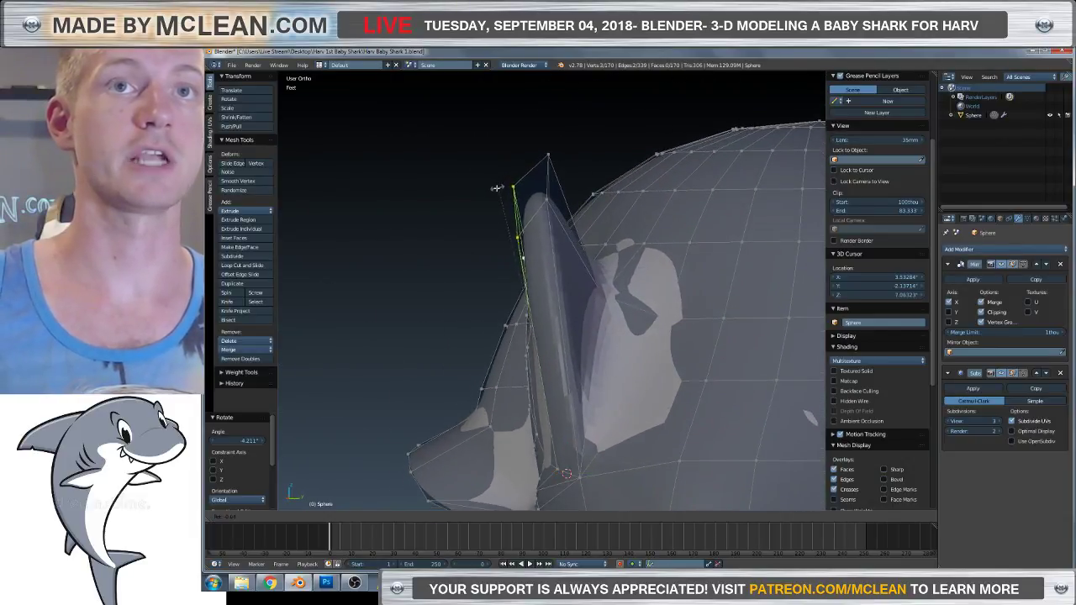
{"action": "left_click", "coordinate": [491, 192]}
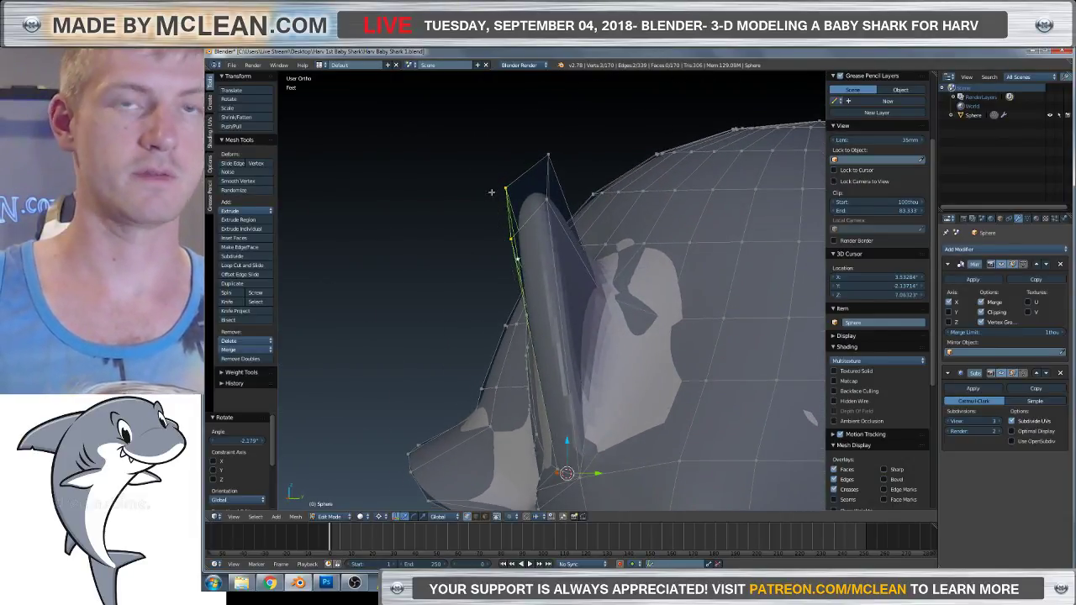
Scale the selected fin edge vertices down slightly.
{"action": "key", "text": "s"}
{"action": "left_click", "coordinate": [489, 199]}
{"action": "middle_click_drag", "start_coordinate": [488, 199], "coordinate": [608, 201]}
{"action": "scroll", "coordinate": [546, 296], "scroll_direction": "down", "scroll_amount": 4}
{"action": "middle_click_drag", "start_coordinate": [547, 297], "coordinate": [485, 330]}
{"action": "scroll", "coordinate": [398, 326], "scroll_direction": "up", "scroll_amount": 4}
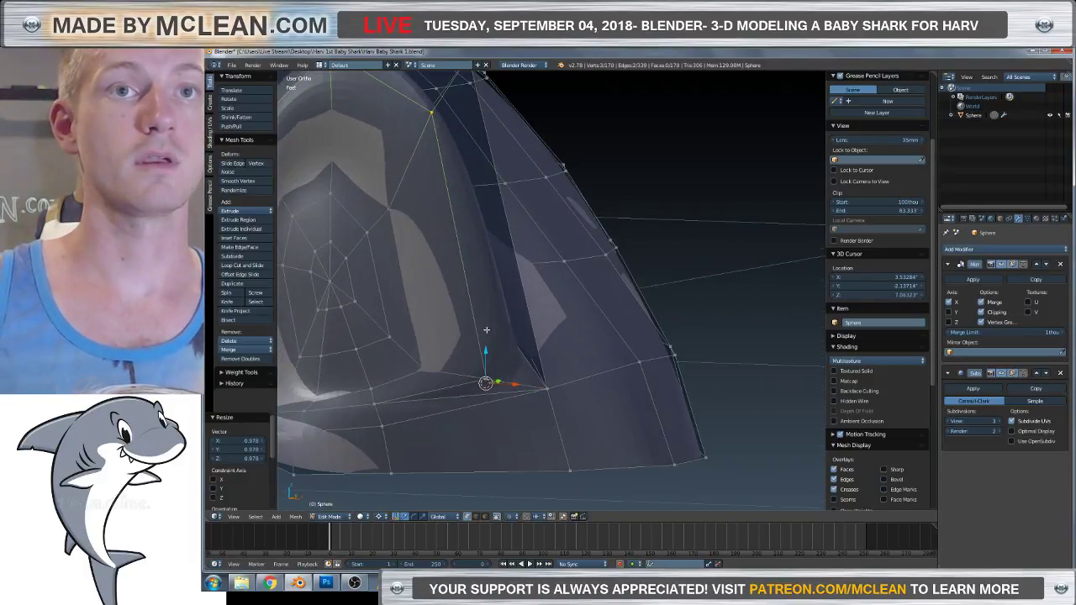
{"action": "mouse_move", "coordinate": [522, 365]}
{"action": "middle_mouse_down"}
{"action": "mouse_move", "coordinate": [477, 375]}
{"action": "mouse_move", "coordinate": [505, 358]}
{"action": "middle_mouse_up"}
Slide a fin-base vertex along its edge fully onto its neighbour.
{"action": "right_click", "coordinate": [483, 376]}
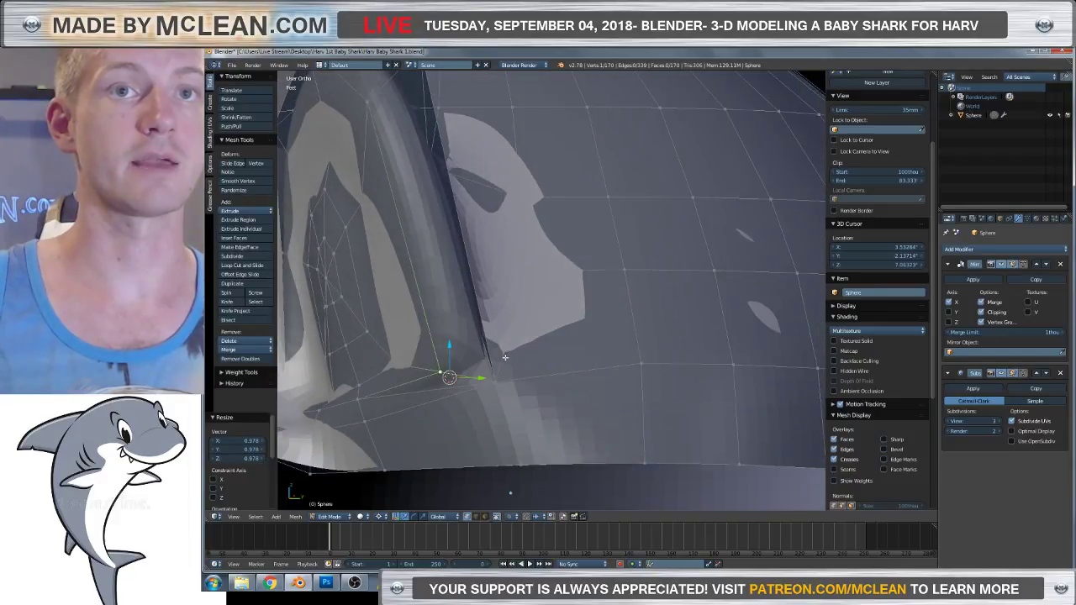
{"action": "key", "text": "shift+v"}
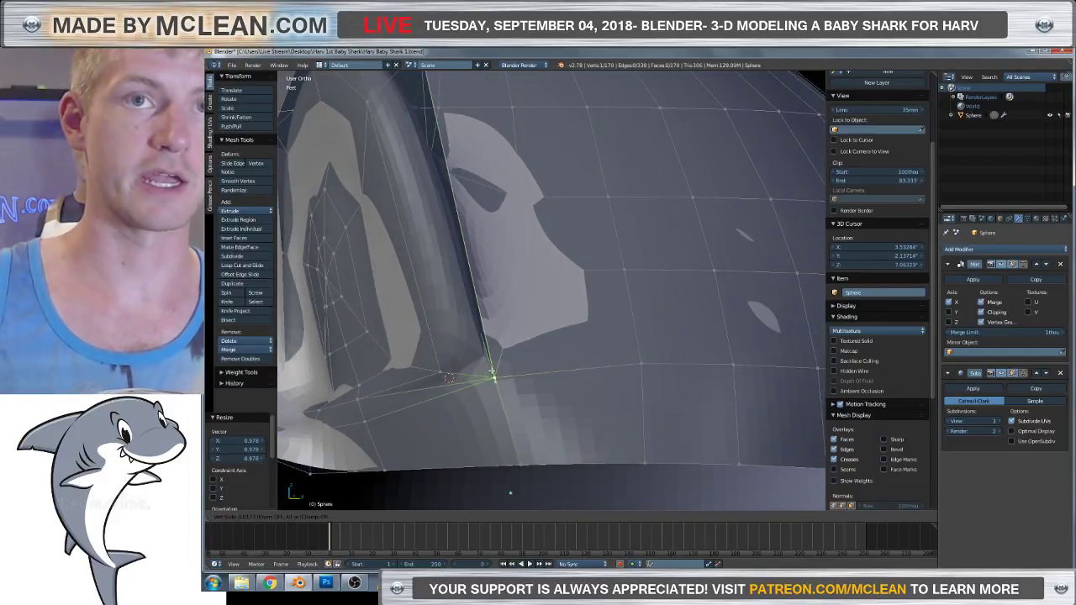
{"action": "left_click", "coordinate": [488, 356]}
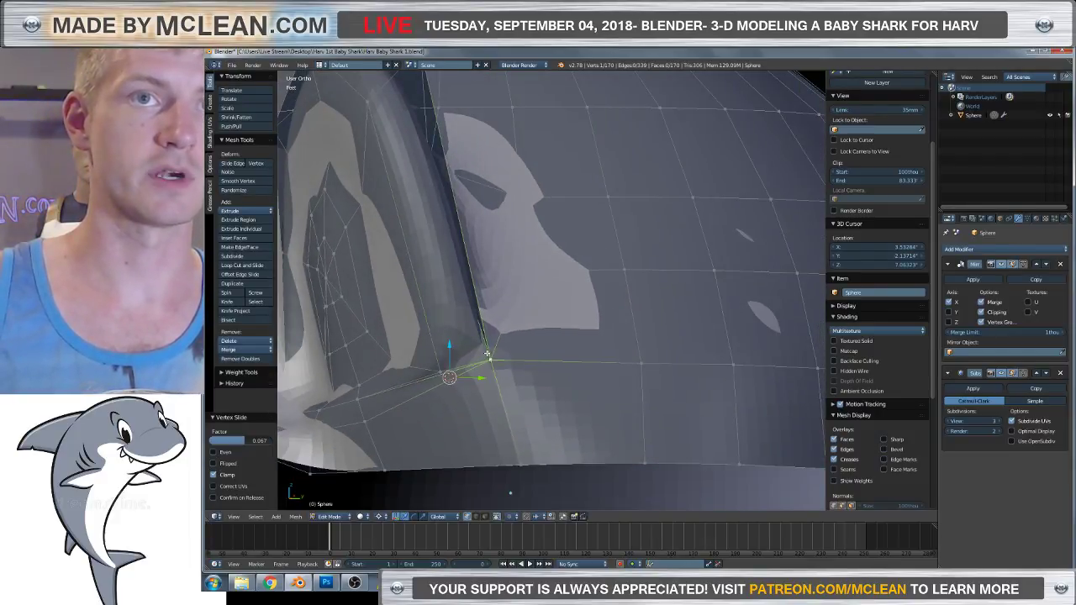
{"action": "key", "text": "shift+v"}
{"action": "left_click", "coordinate": [507, 356]}
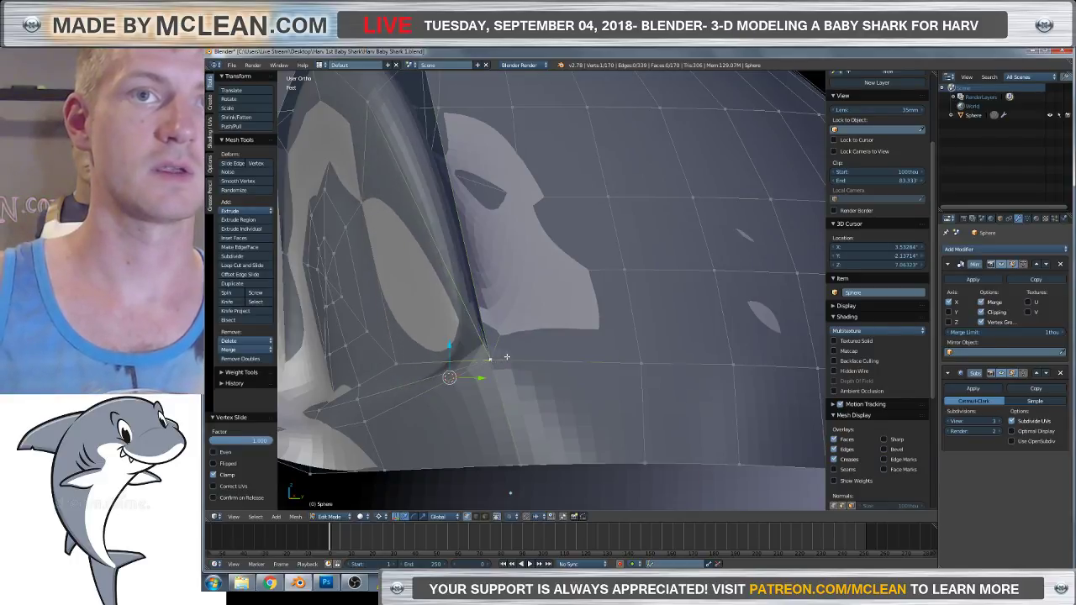
Run Remove Doubles on the whole mesh to merge the overlapping fin-base vertices.
{"action": "key", "text": "a"}
{"action": "key", "text": "a"}
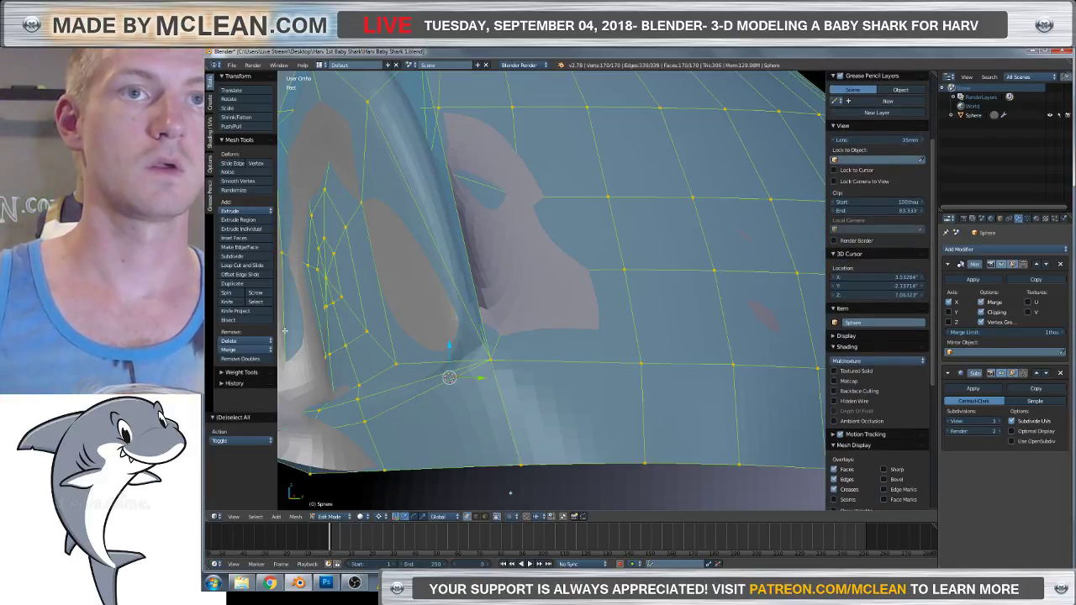
{"action": "left_click", "coordinate": [242, 359]}
{"action": "key", "text": "a"}
{"action": "scroll", "coordinate": [470, 353], "scroll_direction": "down", "scroll_amount": 4}
{"action": "middle_click_drag", "start_coordinate": [471, 353], "coordinate": [507, 335]}
{"action": "scroll", "coordinate": [478, 346], "scroll_direction": "up", "scroll_amount": 3}
{"action": "scroll", "coordinate": [513, 336], "scroll_direction": "down", "scroll_amount": 3}
{"action": "scroll", "coordinate": [529, 332], "scroll_direction": "up", "scroll_amount": 5}
Raise a vertex on the fin's lower edge to about 32.78 units along Z.
{"action": "right_click", "coordinate": [505, 334]}
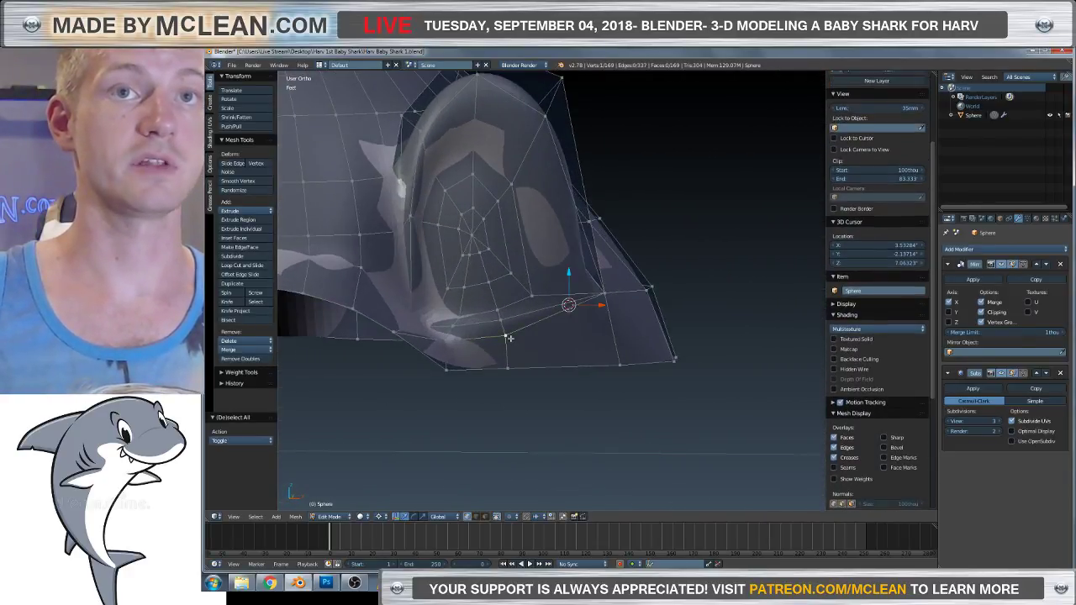
{"action": "key", "text": "g"}
{"action": "key", "text": "z"}
{"action": "left_click", "coordinate": [505, 330]}
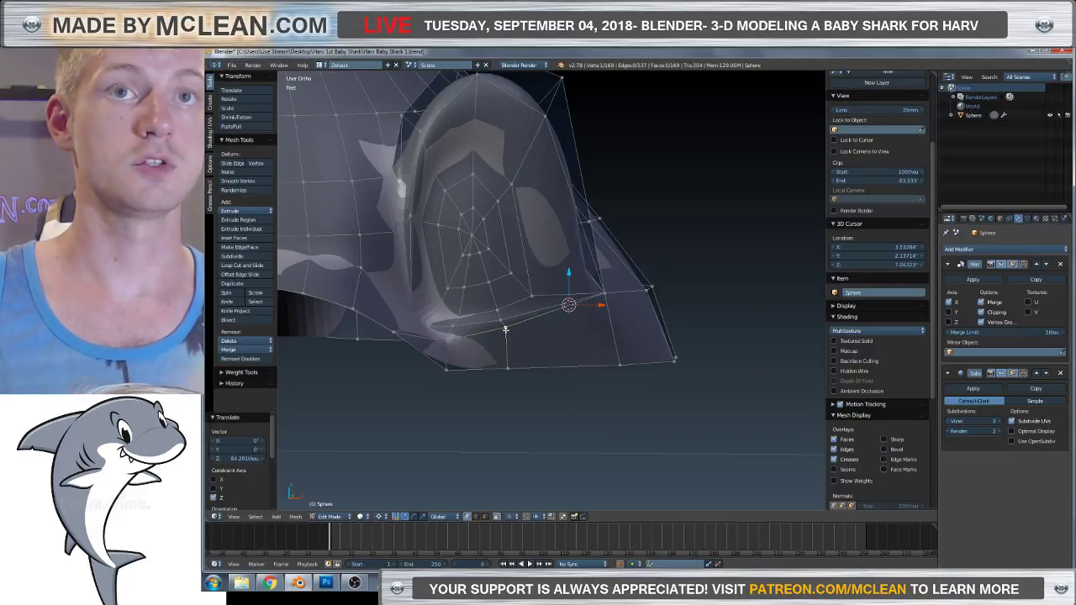
{"action": "mouse_move", "coordinate": [568, 272]}
{"action": "left_mouse_down"}
{"action": "mouse_move", "coordinate": [551, 275]}
{"action": "mouse_move", "coordinate": [568, 290]}
{"action": "left_mouse_up"}
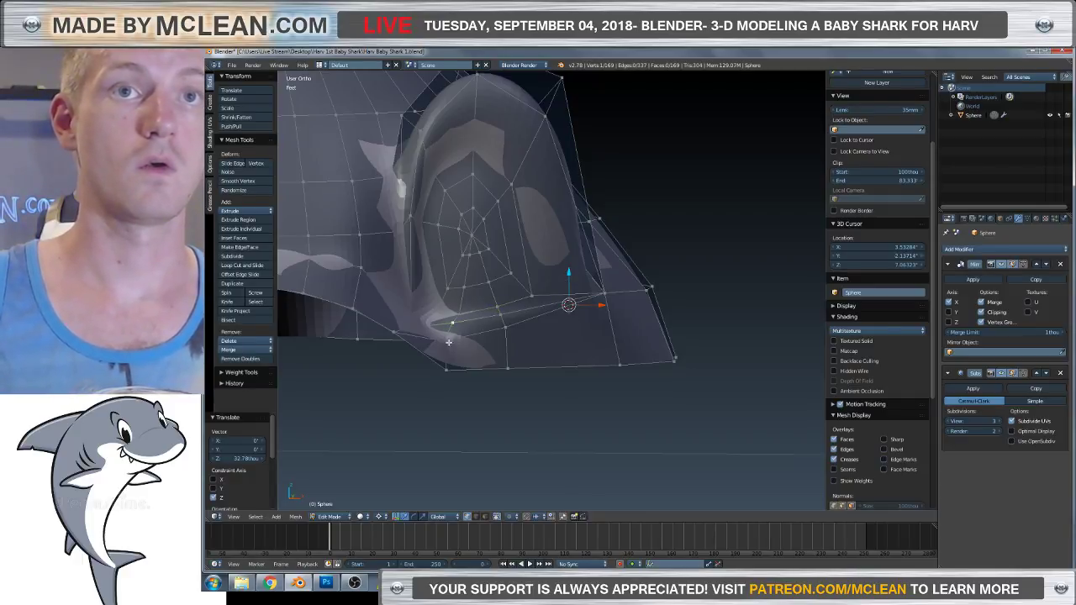
{"action": "middle_click_drag", "start_coordinate": [471, 353], "coordinate": [545, 370]}
{"action": "scroll", "coordinate": [497, 334], "scroll_direction": "up", "scroll_amount": 3}
{"action": "right_click", "coordinate": [604, 291], "text": "alt"}
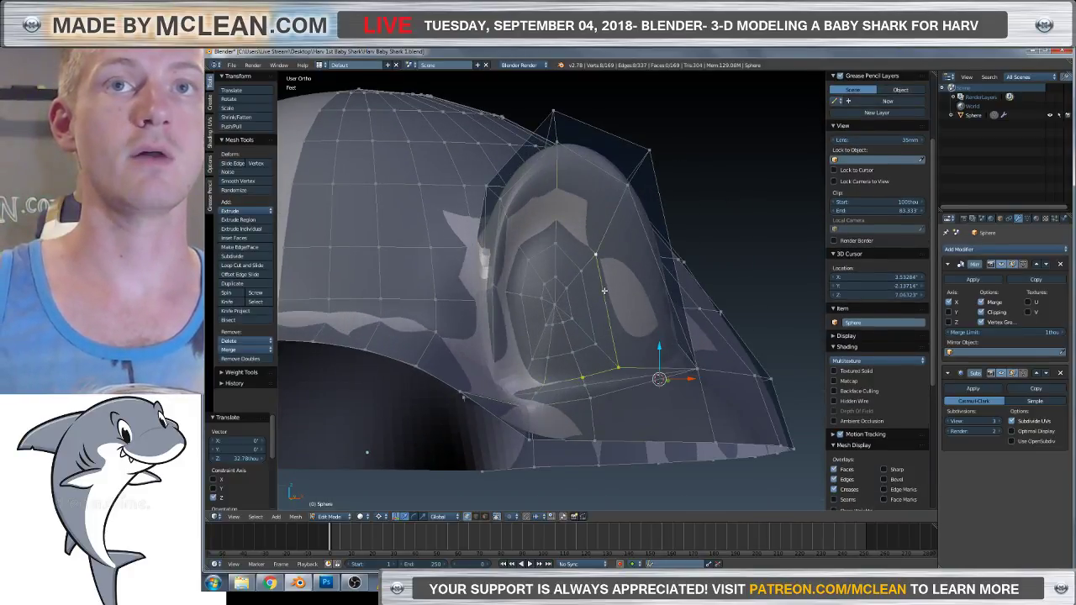
Check the bulge-base edge loop in wireframe, then set its Mean Crease to 0.5.
{"action": "key", "text": "z"}
{"action": "middle_click_drag", "start_coordinate": [603, 297], "coordinate": [513, 386]}
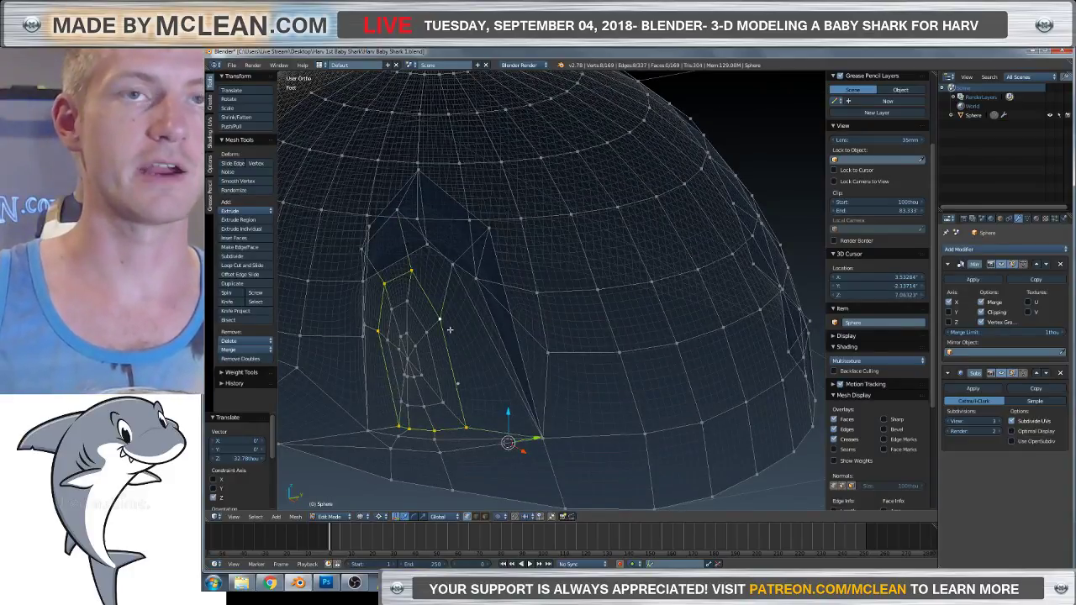
{"action": "key", "text": "z"}
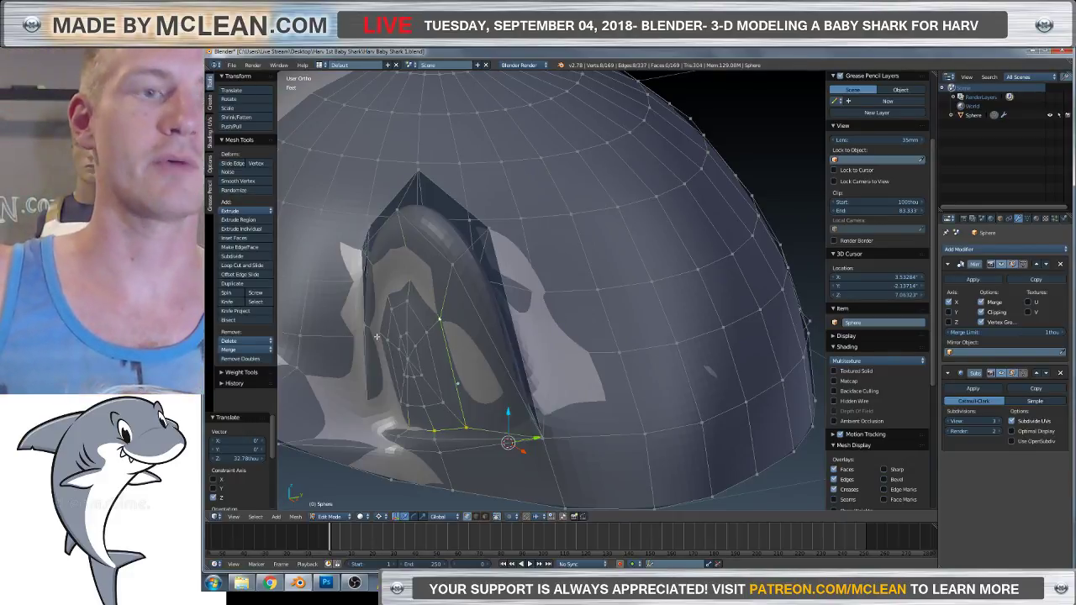
{"action": "middle_click_drag", "start_coordinate": [379, 303], "coordinate": [468, 321], "text": "shift"}
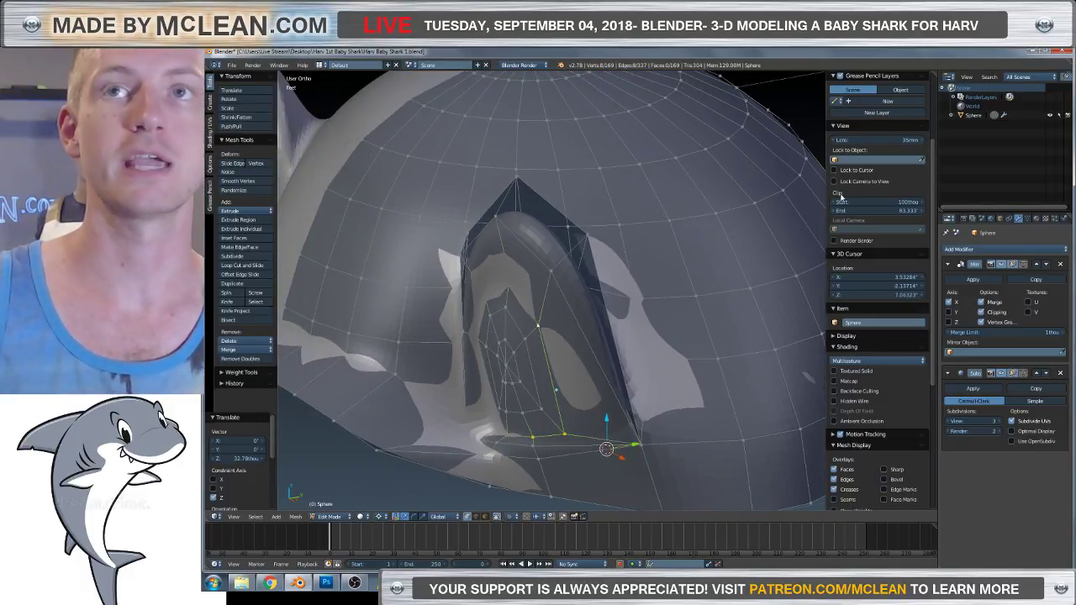
{"action": "scroll", "coordinate": [840, 195], "scroll_direction": "up", "scroll_amount": 5}
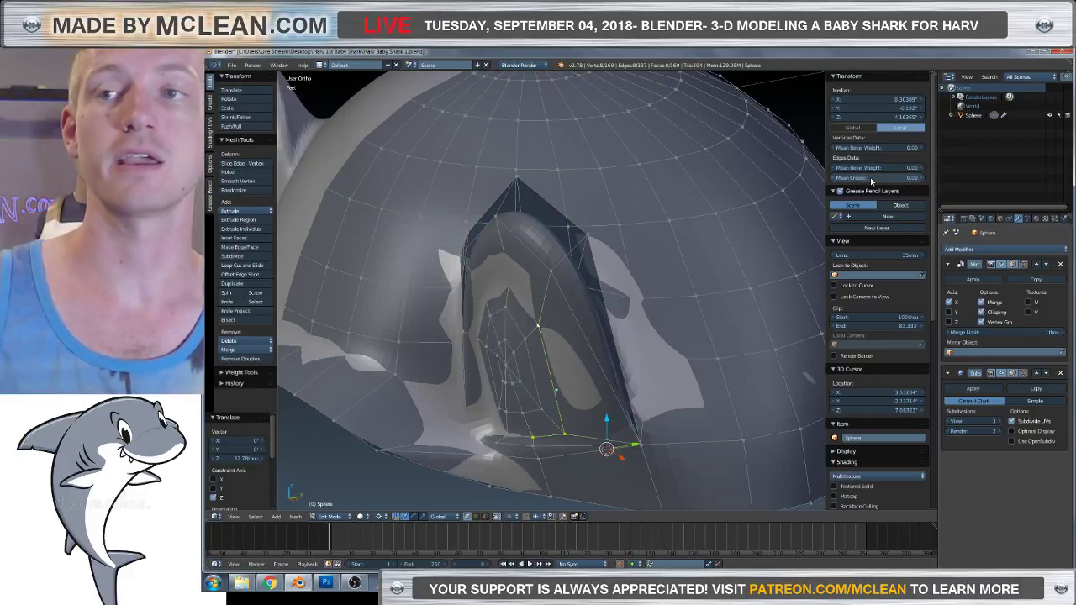
{"action": "left_click", "coordinate": [872, 179]}
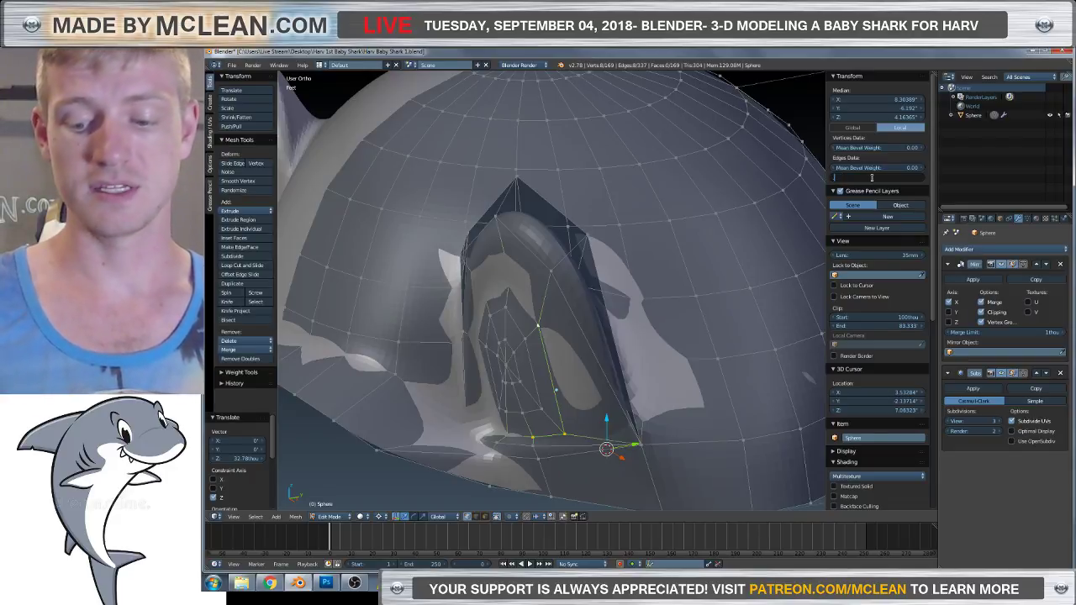
{"action": "key", "text": "Return"}
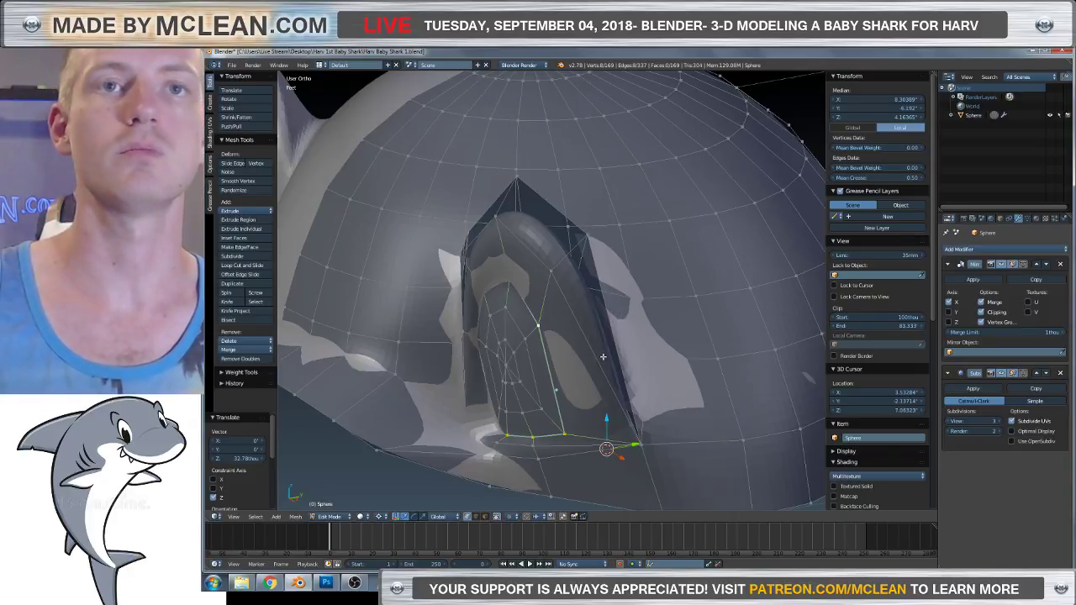
{"action": "middle_click_drag", "start_coordinate": [604, 368], "coordinate": [466, 362]}
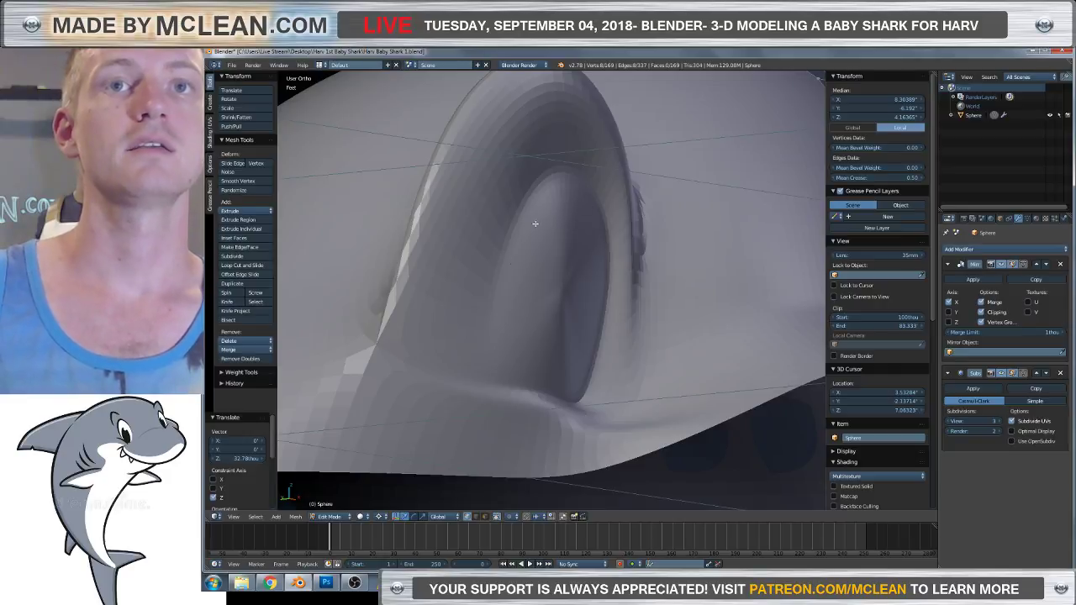
{"action": "scroll", "coordinate": [535, 223], "scroll_direction": "down", "scroll_amount": 5}
{"action": "middle_click_drag", "start_coordinate": [534, 222], "coordinate": [592, 323]}
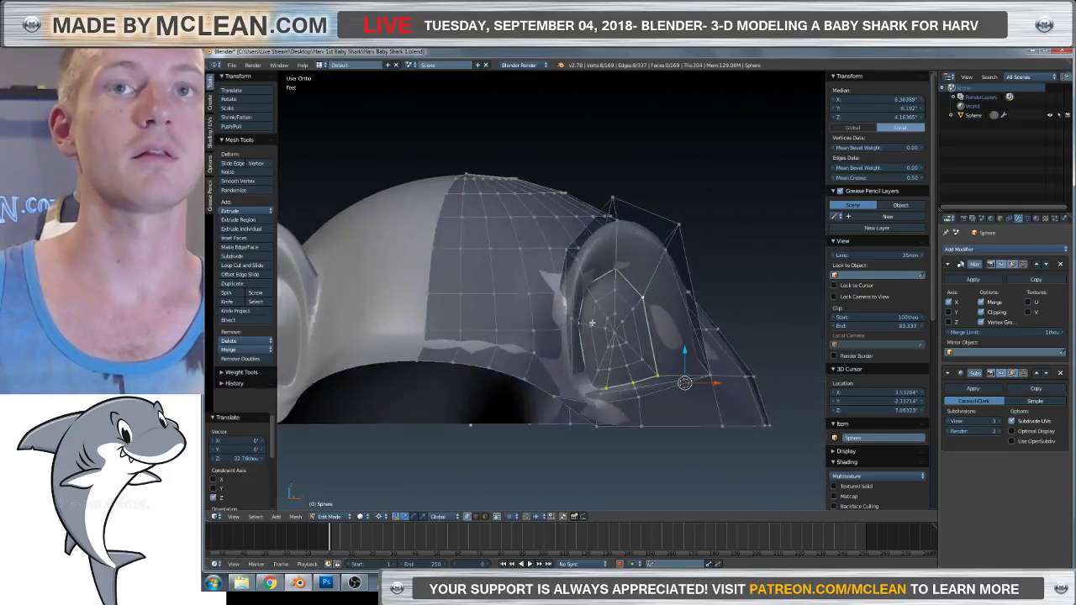
{"action": "scroll", "coordinate": [591, 323], "scroll_direction": "up", "scroll_amount": 6}
Select a vertex on the side bulge, push it out along X, then nudge it slightly back.
{"action": "key", "text": "z"}
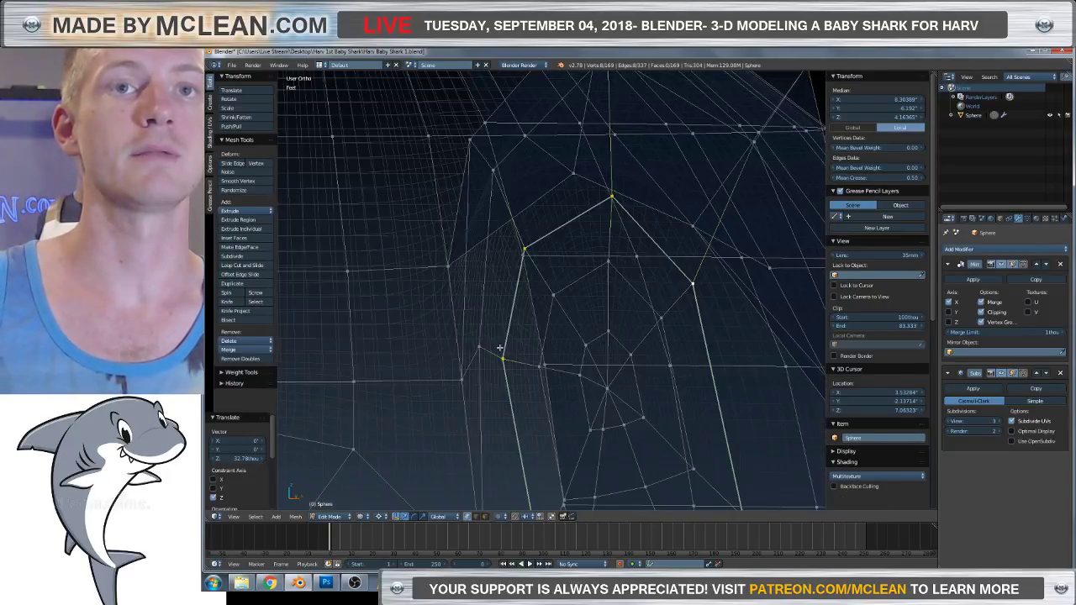
{"action": "right_click", "coordinate": [504, 359]}
{"action": "scroll", "coordinate": [513, 360], "scroll_direction": "down", "scroll_amount": 3}
{"action": "key", "text": "z"}
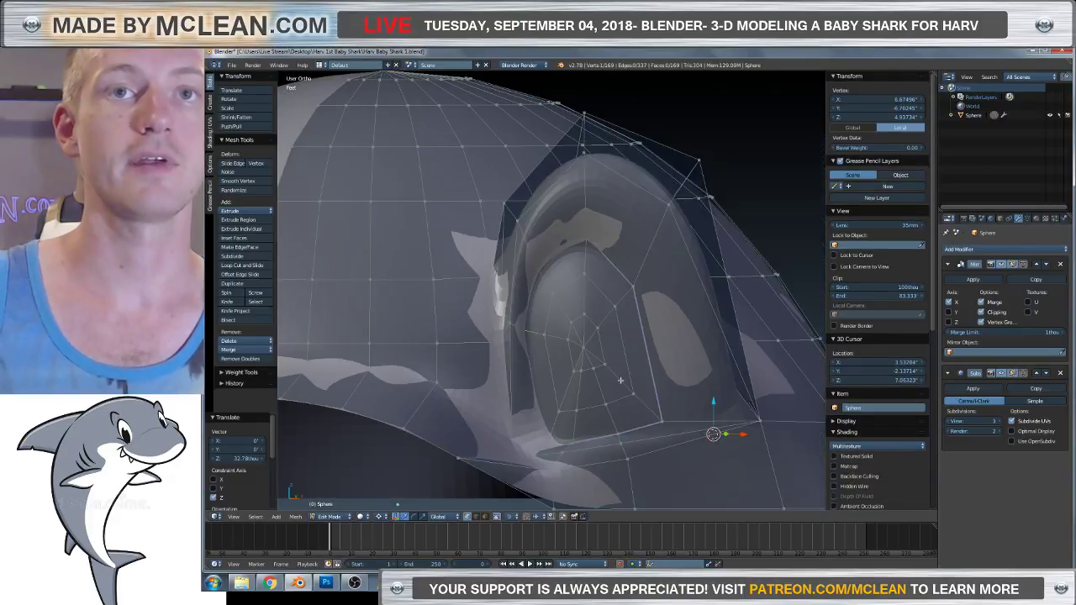
{"action": "left_click_drag", "start_coordinate": [746, 435], "coordinate": [750, 434]}
{"action": "middle_click_drag", "start_coordinate": [750, 433], "coordinate": [638, 370]}
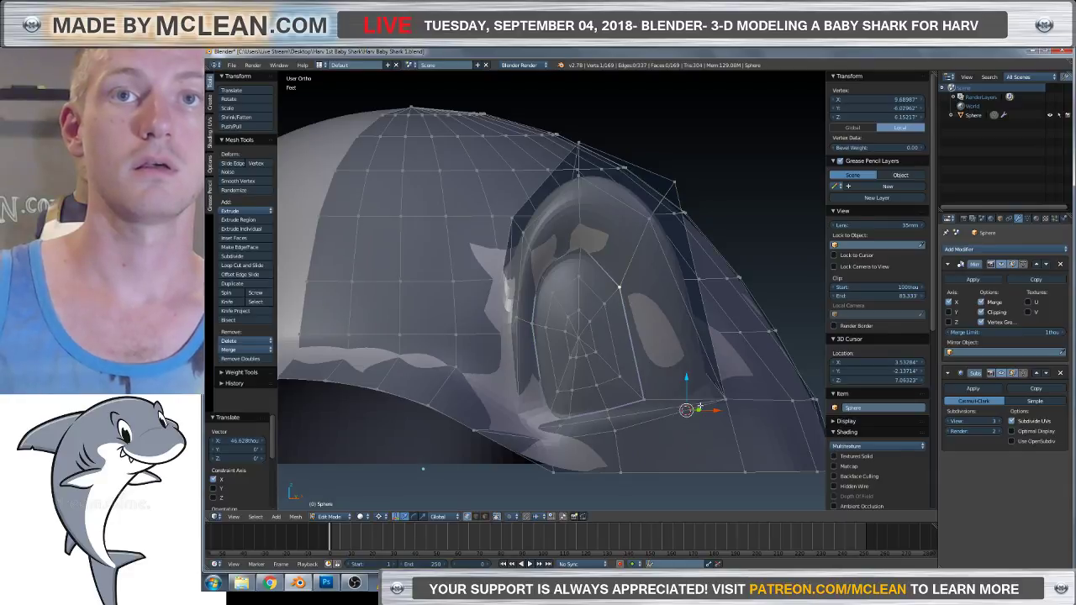
{"action": "left_click_drag", "start_coordinate": [715, 409], "coordinate": [715, 357]}
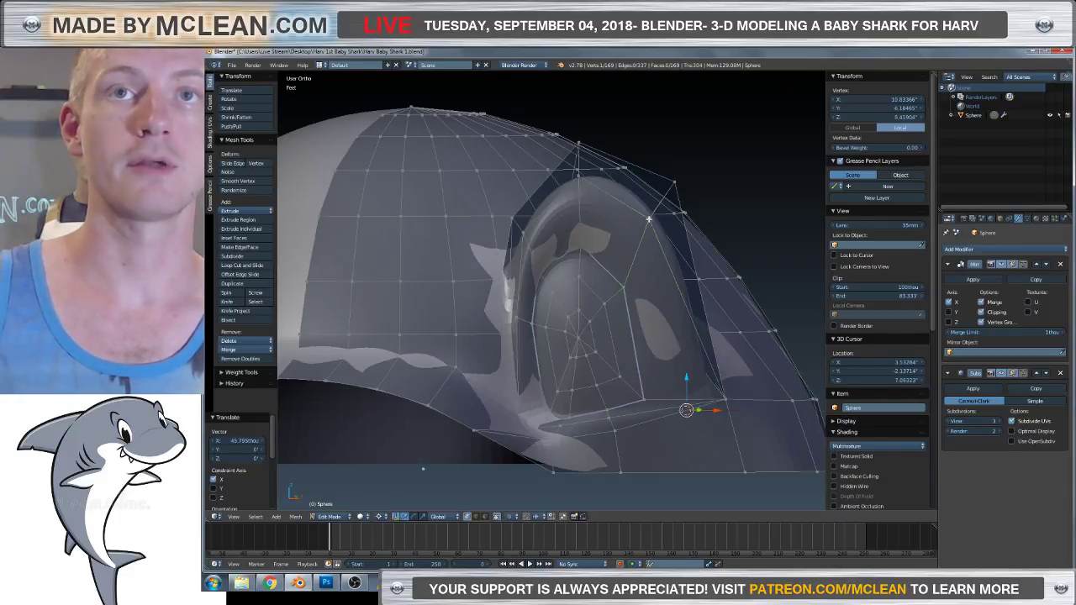
{"action": "middle_click_drag", "start_coordinate": [648, 218], "coordinate": [581, 265]}
Reposition the fin vertices with a series of small slide and grab moves.
{"action": "key", "text": "g"}
{"action": "key", "text": "g"}
{"action": "left_click", "coordinate": [618, 296]}
{"action": "key", "text": "g"}
{"action": "left_click", "coordinate": [581, 308]}
{"action": "middle_click_drag", "start_coordinate": [523, 187], "coordinate": [541, 245]}
{"action": "key", "text": "g"}
{"action": "left_click", "coordinate": [522, 248]}
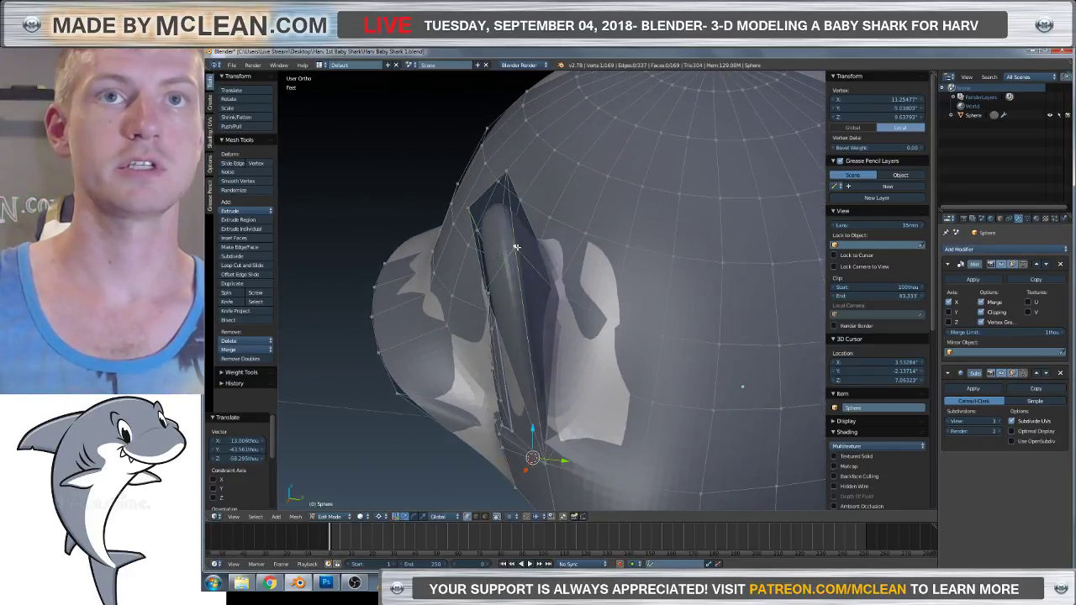
{"action": "key", "text": "g"}
{"action": "left_click", "coordinate": [530, 241]}
{"action": "key", "text": "g"}
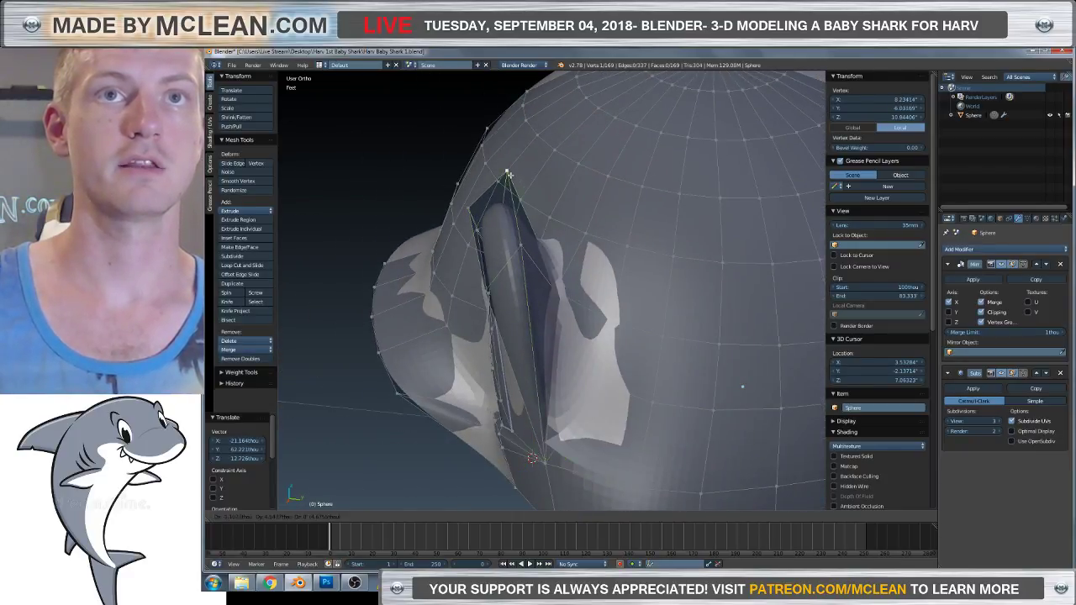
{"action": "left_click", "coordinate": [501, 187]}
Move the fin vertex toward the fin tip and place the 3D cursor on the fin's side.
{"action": "middle_click_drag", "start_coordinate": [500, 186], "coordinate": [454, 308]}
{"action": "key", "text": "g"}
{"action": "left_click", "coordinate": [716, 290]}
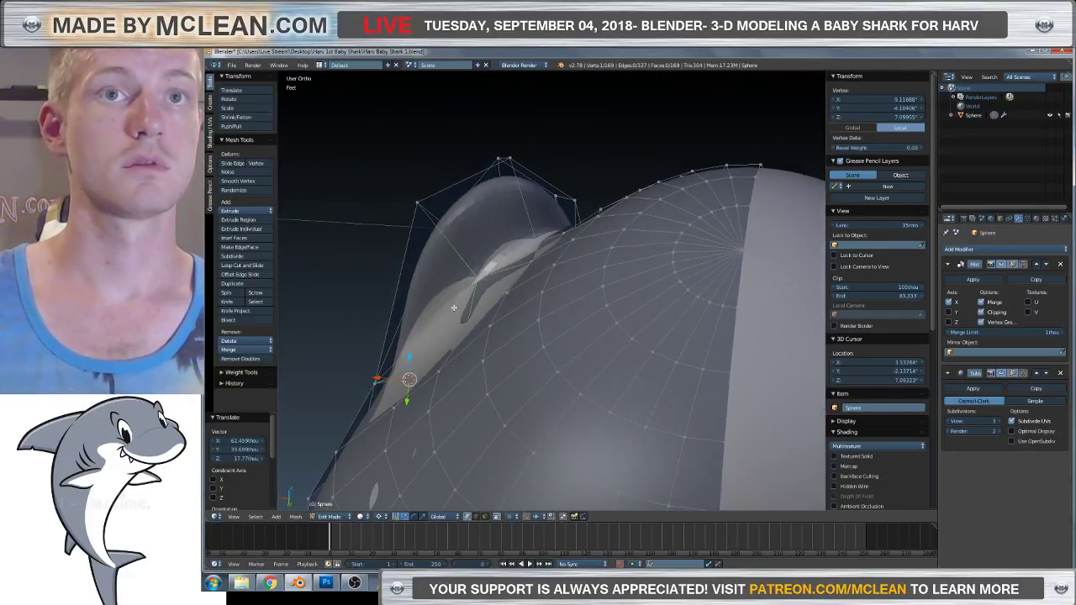
{"action": "key", "text": "g"}
{"action": "left_click", "coordinate": [461, 322]}
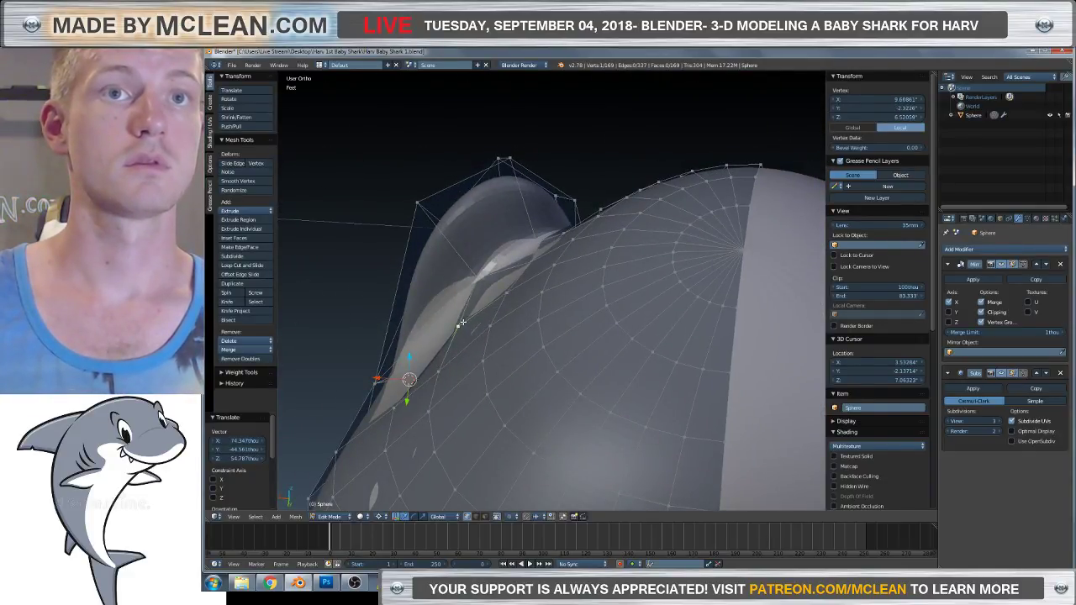
{"action": "left_click", "coordinate": [430, 346]}
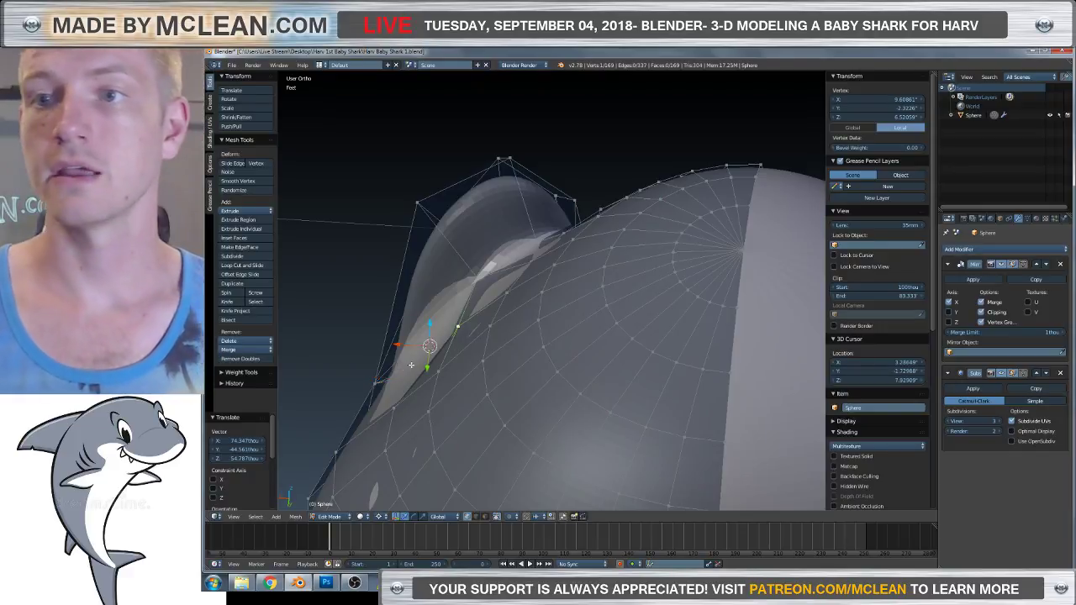
{"action": "middle_click_drag", "start_coordinate": [407, 369], "coordinate": [562, 263]}
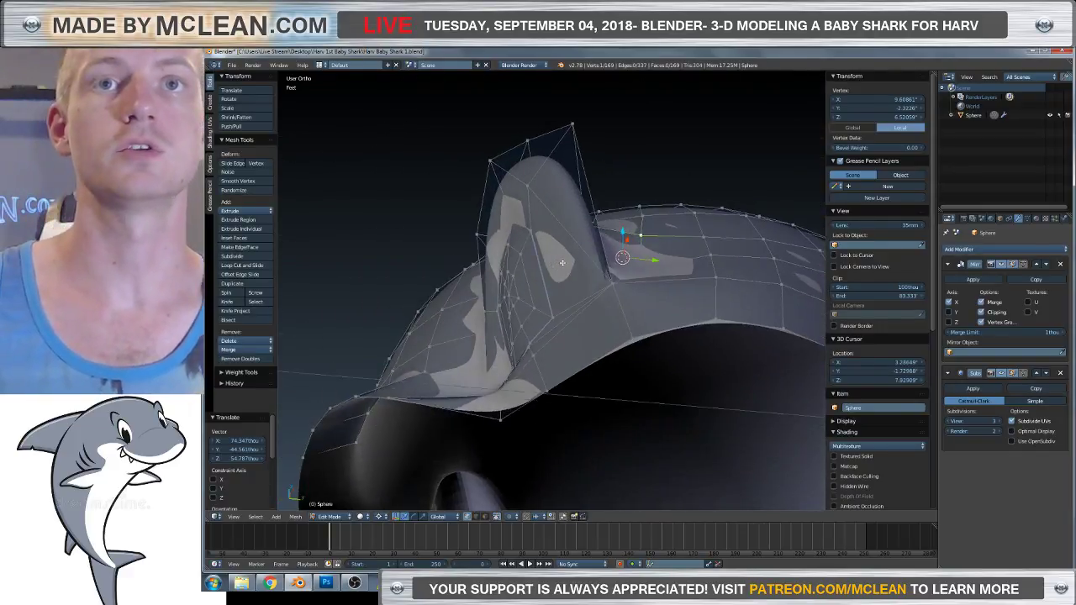
{"action": "middle_click_drag", "start_coordinate": [655, 239], "coordinate": [503, 372]}
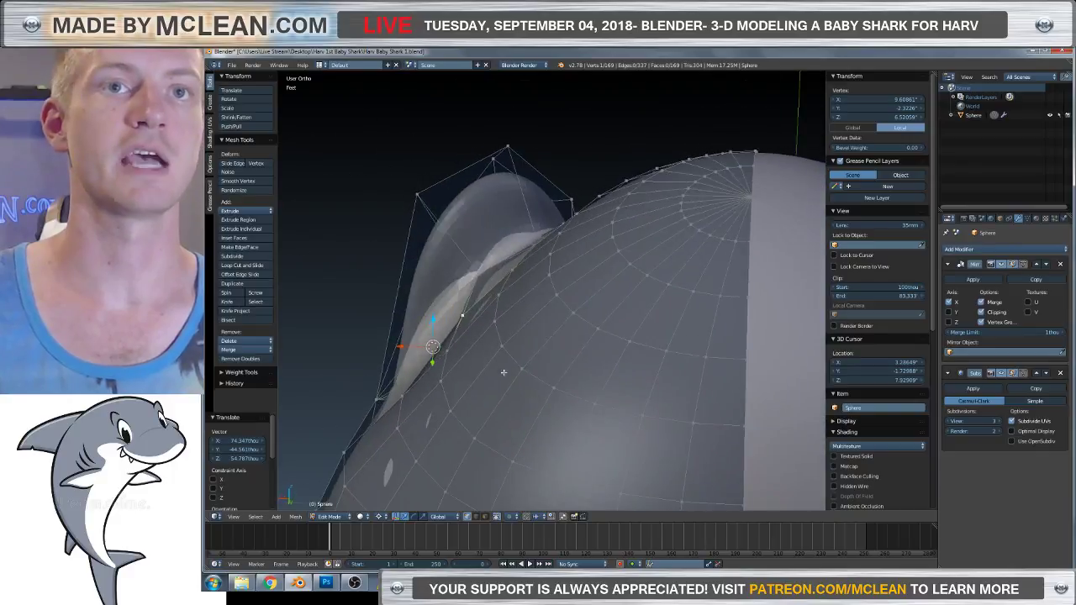
Move the bulge vertices out along X, about 244.7 units, and preview the shell.
{"action": "key", "text": "g"}
{"action": "key", "text": "x"}
{"action": "left_click", "coordinate": [418, 401]}
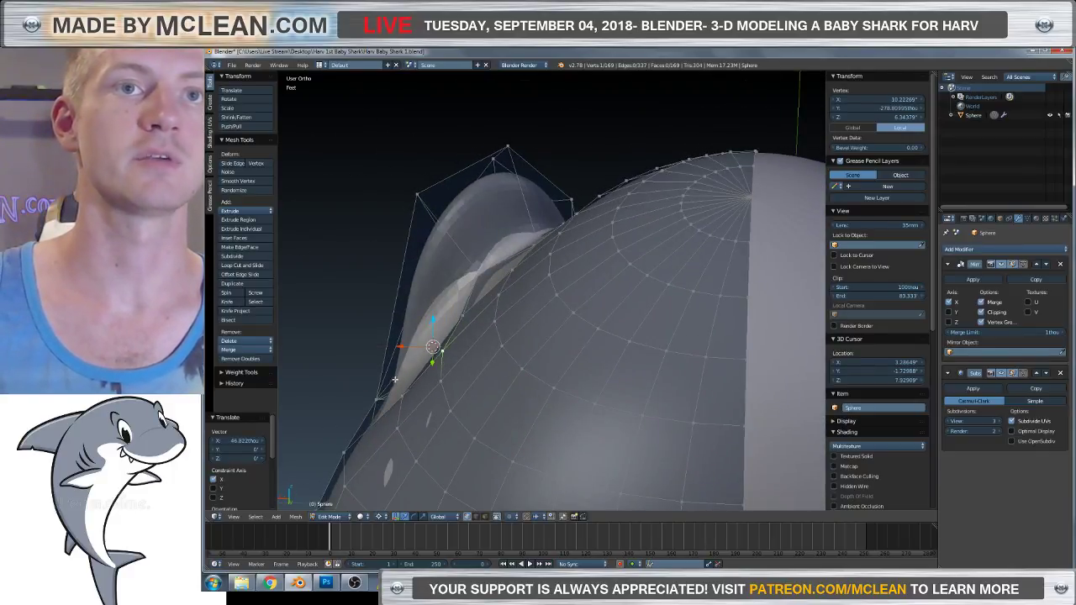
{"action": "key", "text": "shift+z"}
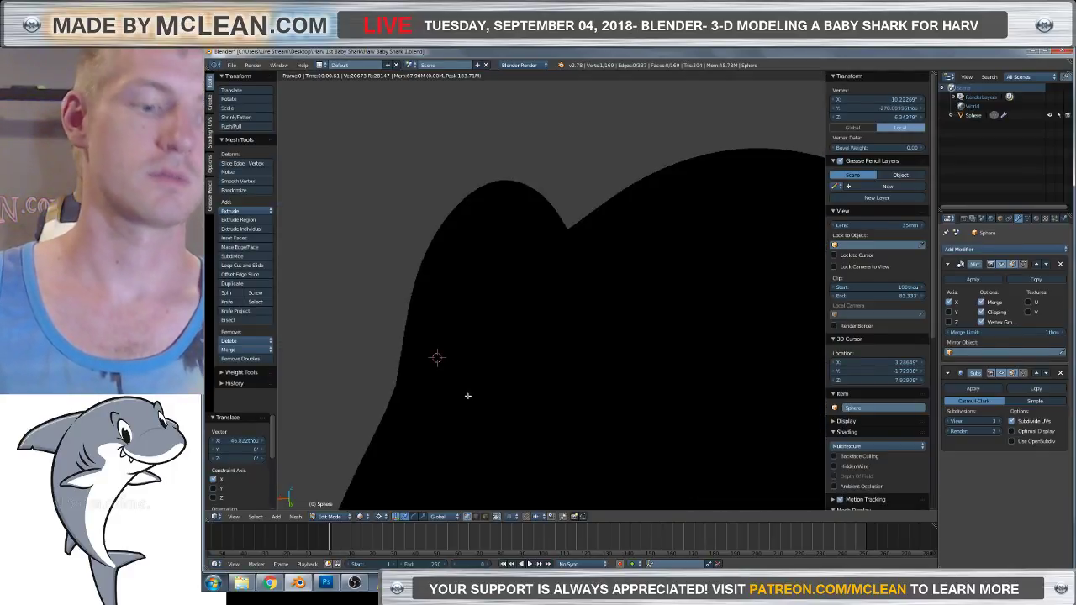
{"action": "key", "text": "z"}
{"action": "key", "text": "z"}
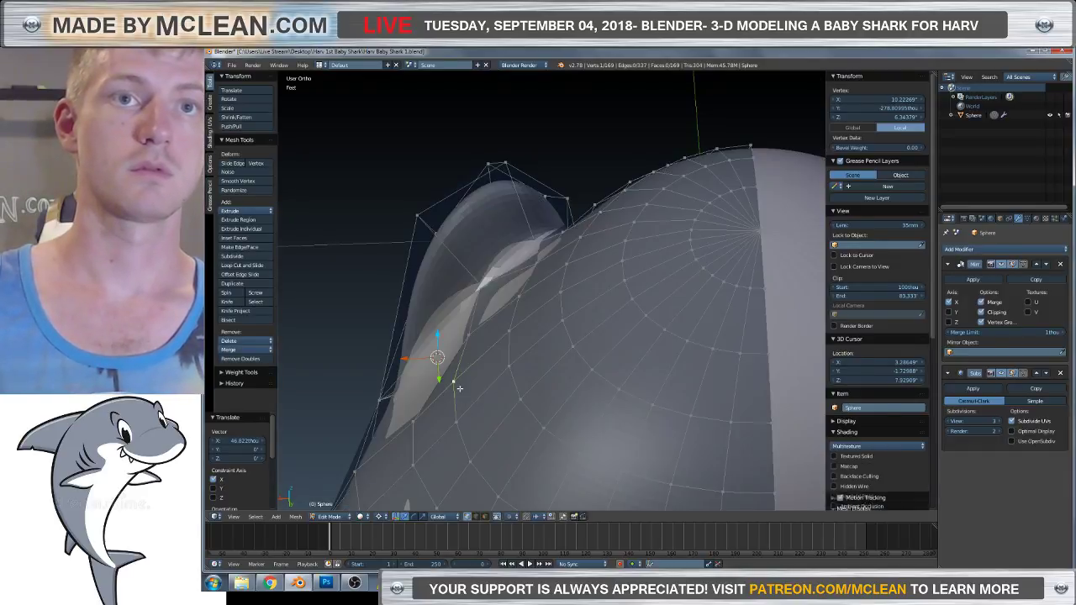
Check the fin bulge in wireframe and confirm the outward vertex move.
{"action": "key", "text": "z"}
{"action": "mouse_move", "coordinate": [462, 374]}
{"action": "middle_mouse_down"}
{"action": "mouse_move", "coordinate": [514, 372]}
{"action": "mouse_move", "coordinate": [394, 325]}
{"action": "middle_mouse_up"}
{"action": "key", "text": "z"}
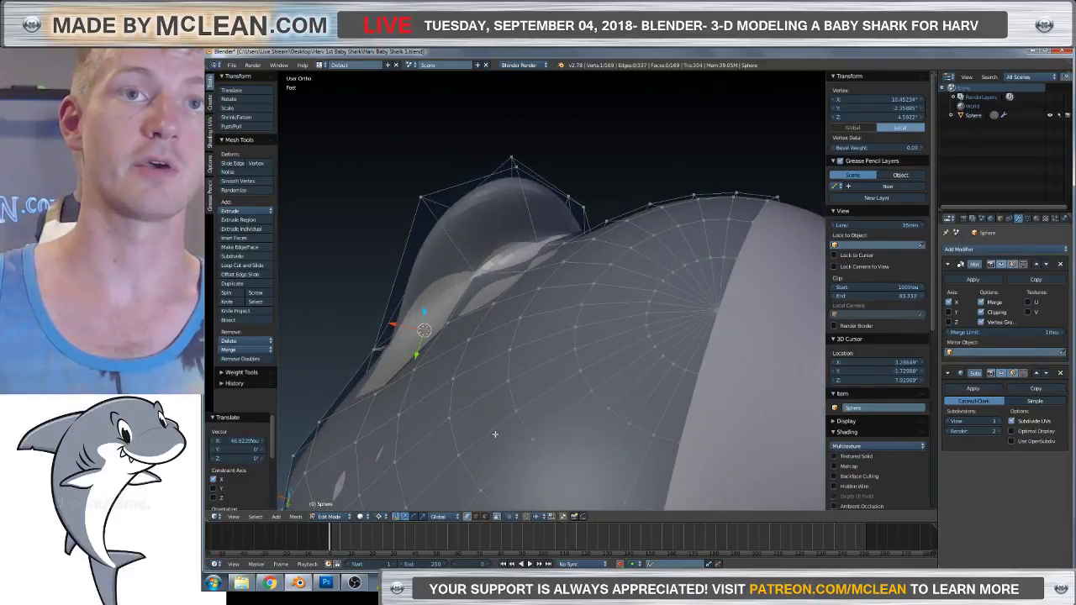
{"action": "left_click", "coordinate": [375, 315]}
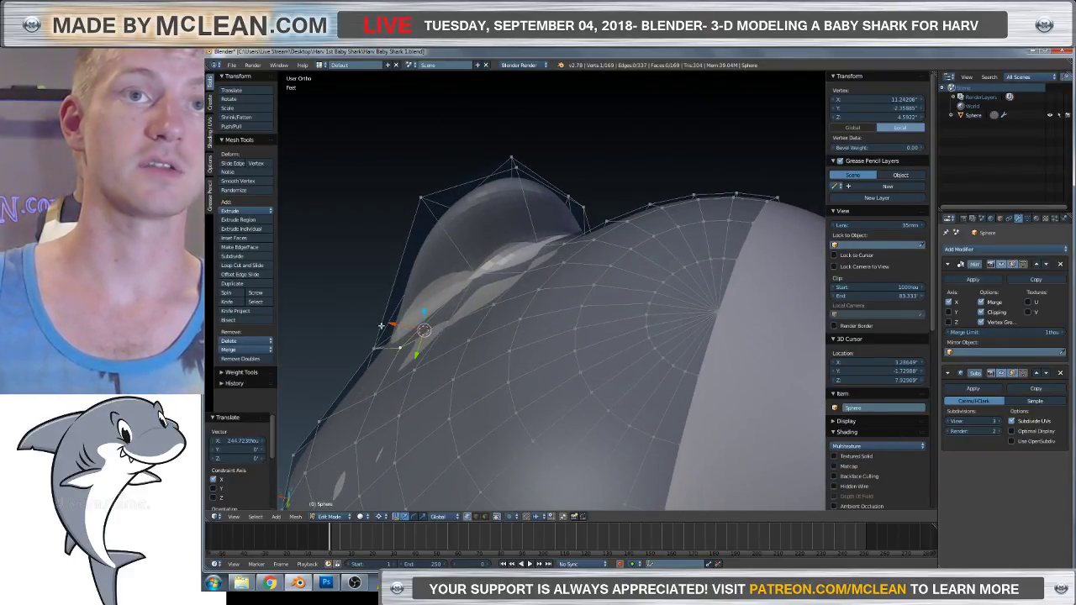
{"action": "middle_click_drag", "start_coordinate": [375, 314], "coordinate": [689, 337]}
{"action": "scroll", "coordinate": [689, 337], "scroll_direction": "down", "scroll_amount": 8}
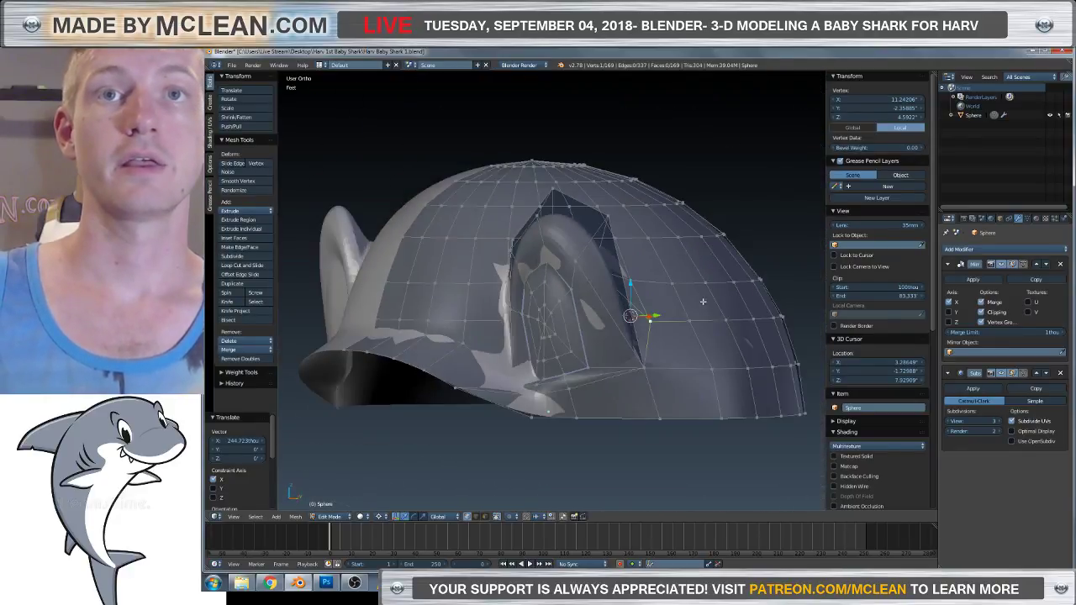
{"action": "scroll", "coordinate": [552, 341], "scroll_direction": "up", "scroll_amount": 2}
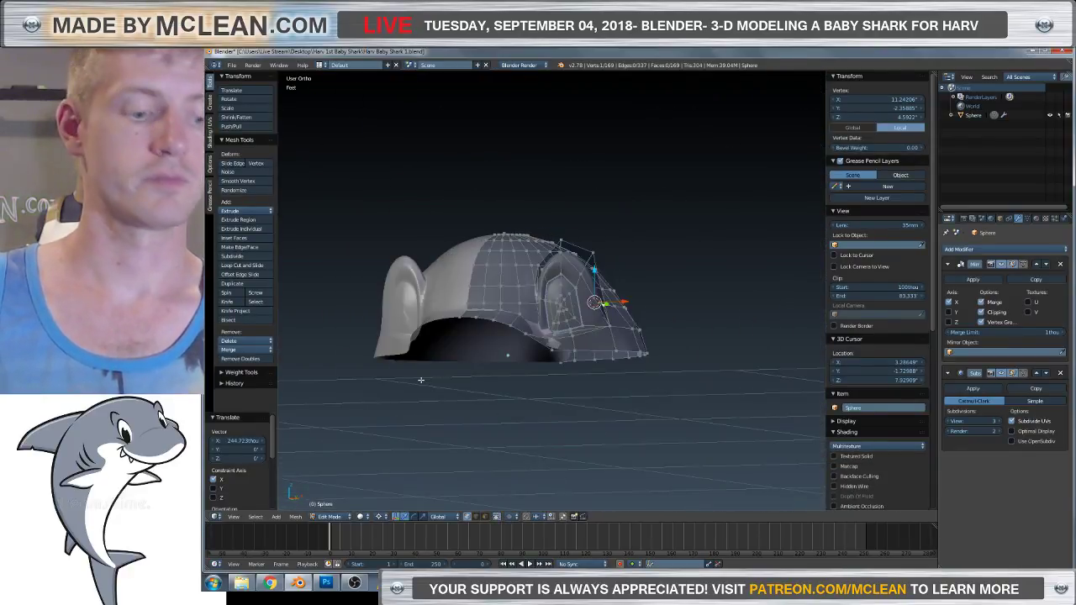
Check the smooth shell and switch to the front view over the reference sketch.
{"action": "key", "text": "Tab"}
{"action": "middle_click_drag", "start_coordinate": [421, 380], "coordinate": [572, 306]}
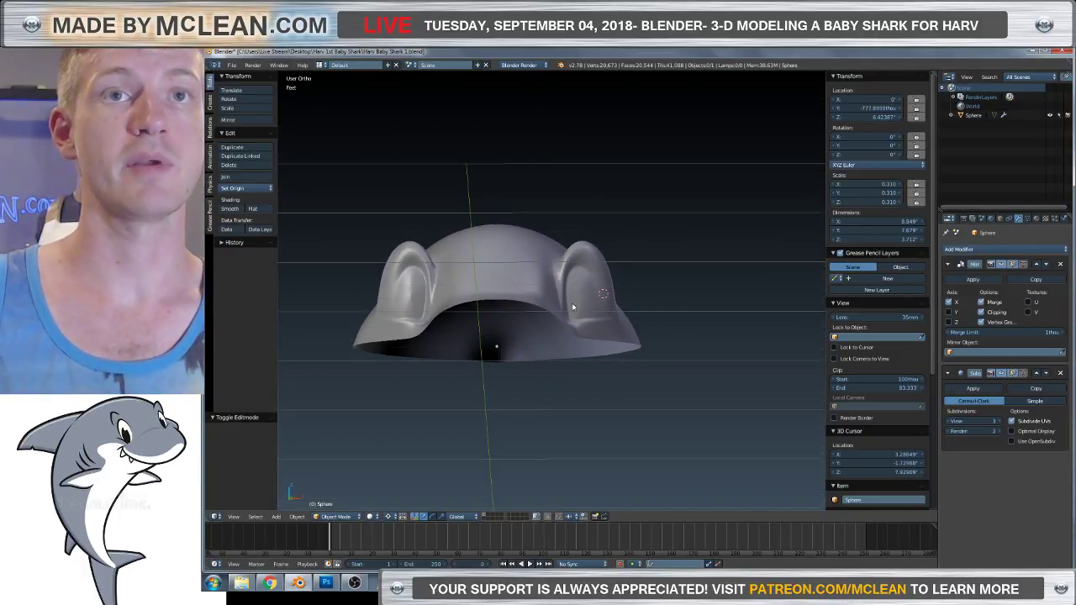
{"action": "key", "text": "KP_1"}
{"action": "scroll", "coordinate": [579, 339], "scroll_direction": "up", "scroll_amount": 2}
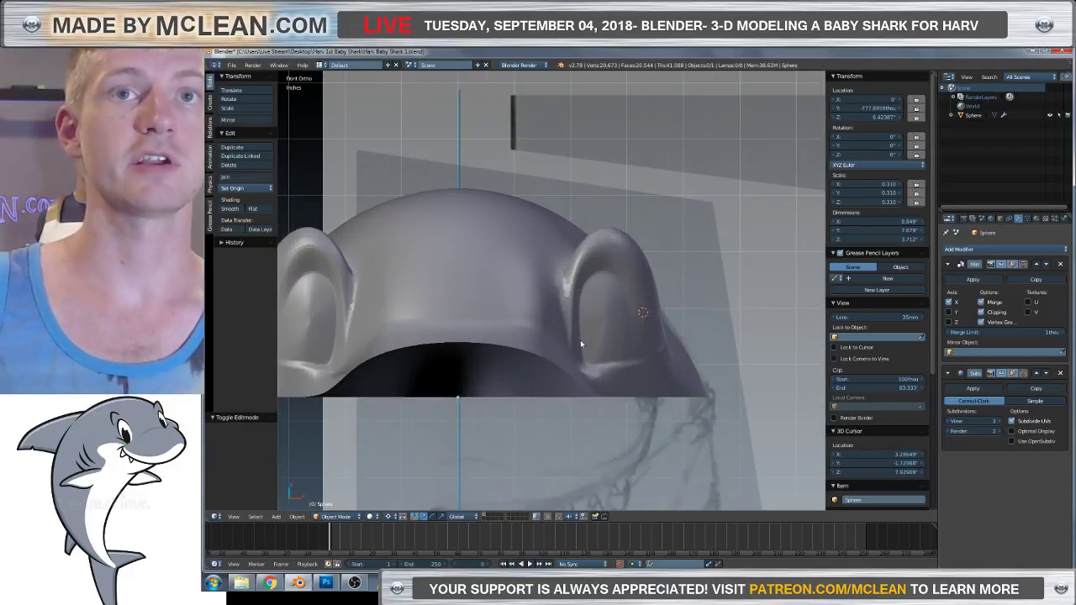
{"action": "scroll", "coordinate": [643, 333], "scroll_direction": "up", "scroll_amount": 1}
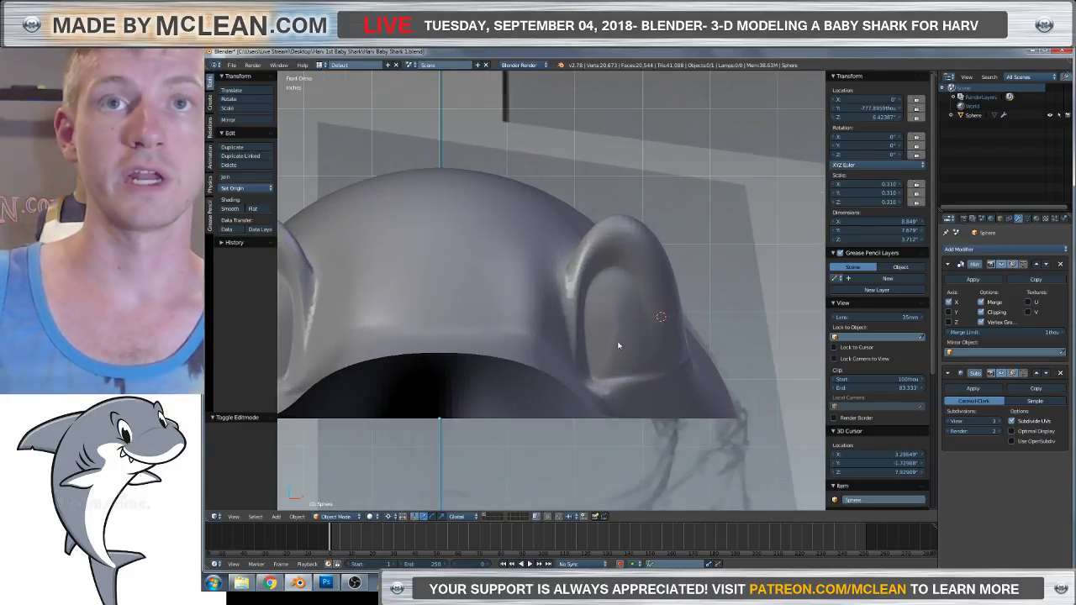
Select the right eye bulge's centre vertex plus its surrounding ring and shift them slightly.
{"action": "key", "text": "Tab"}
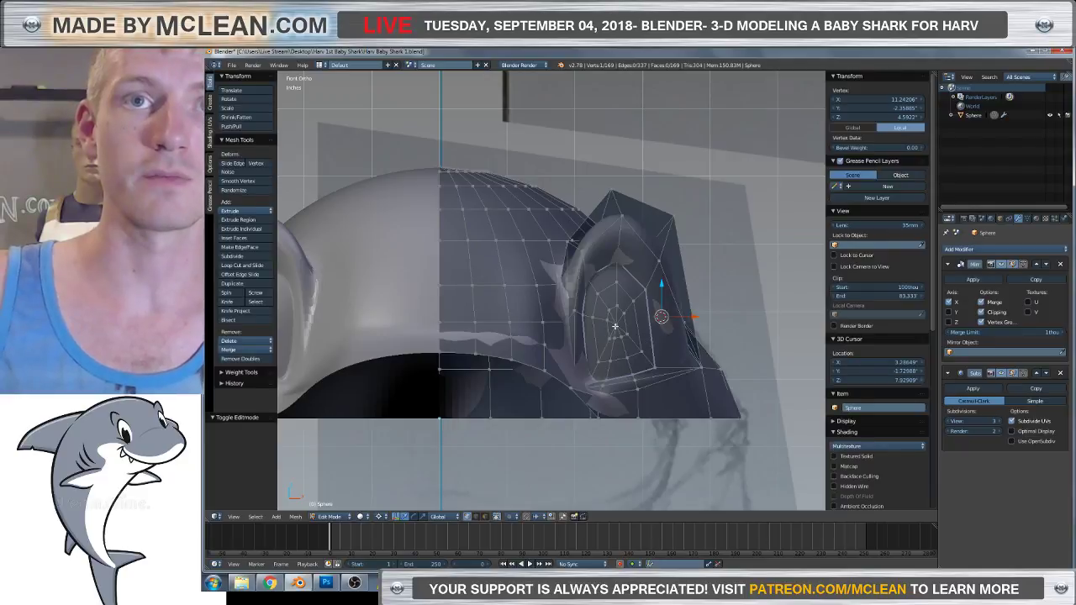
{"action": "right_click", "coordinate": [615, 325]}
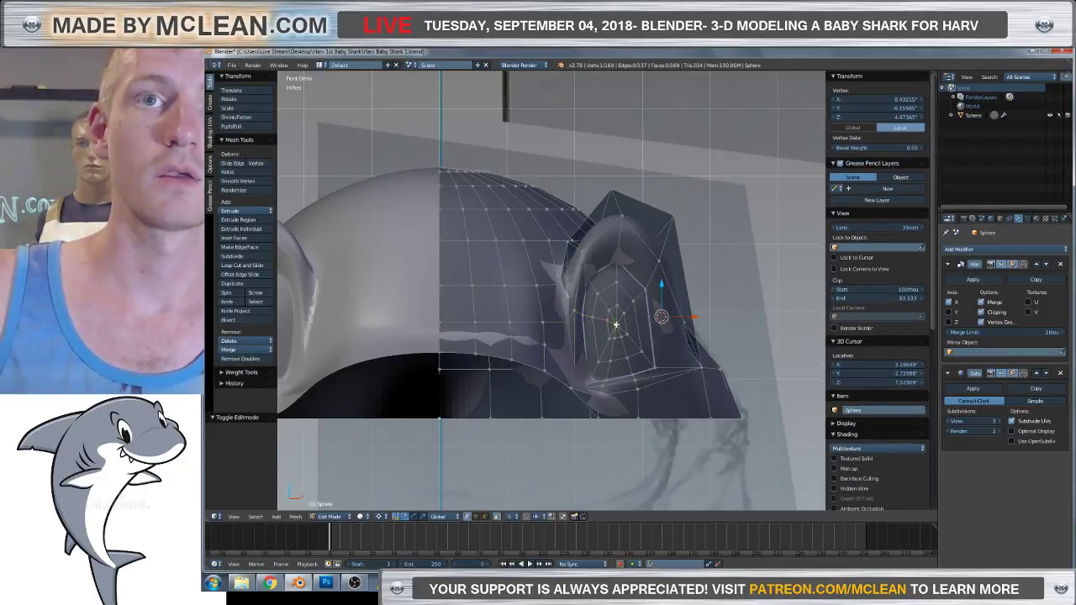
{"action": "key", "text": "ctrl+KP_Add"}
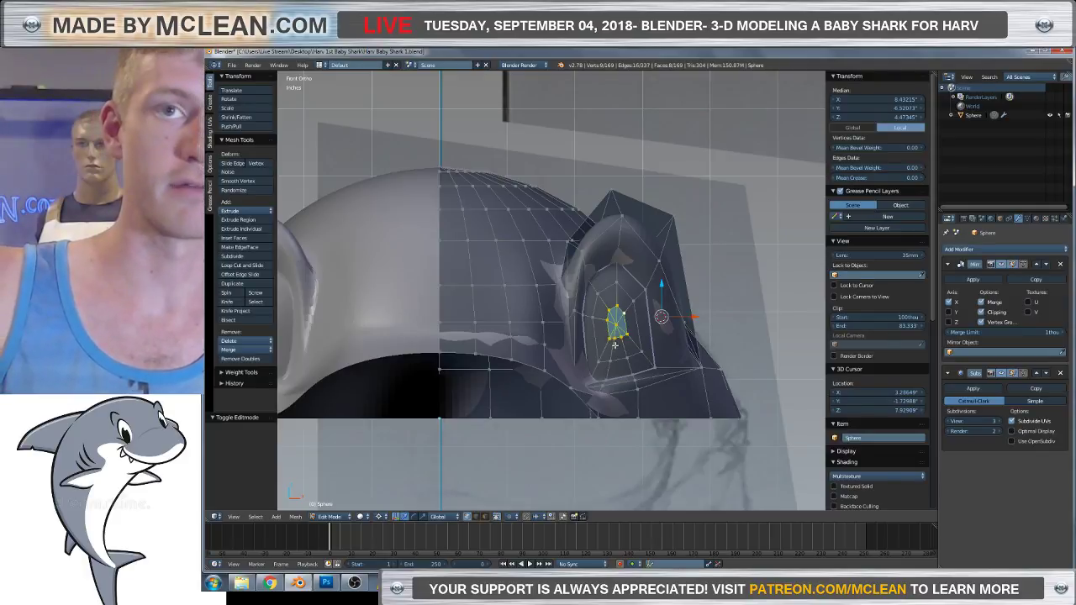
{"action": "key", "text": "g"}
{"action": "left_click", "coordinate": [612, 348]}
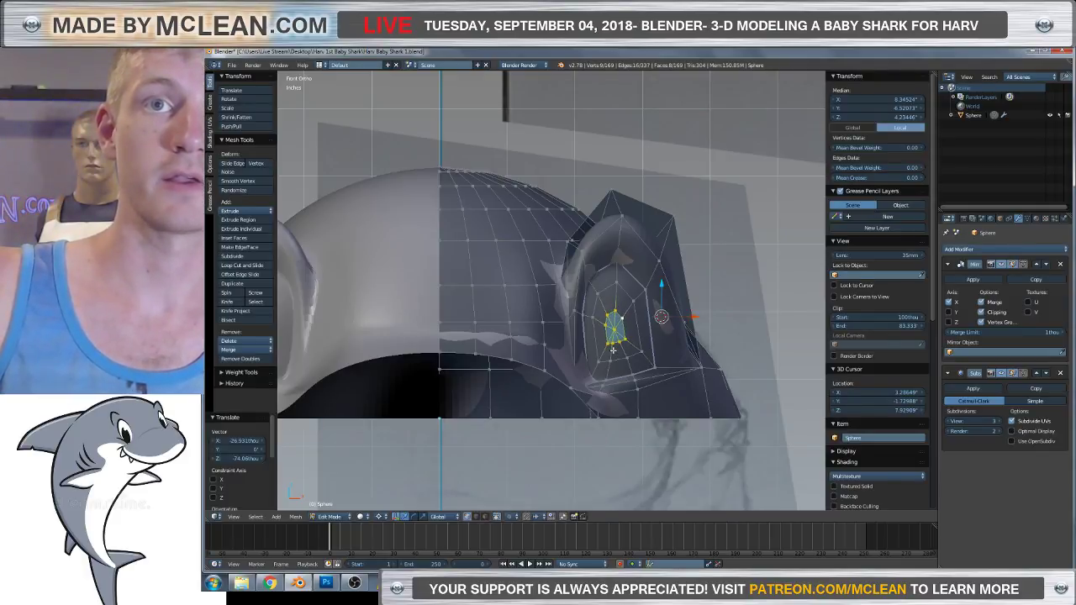
{"action": "key", "text": "g"}
{"action": "left_click", "coordinate": [618, 347]}
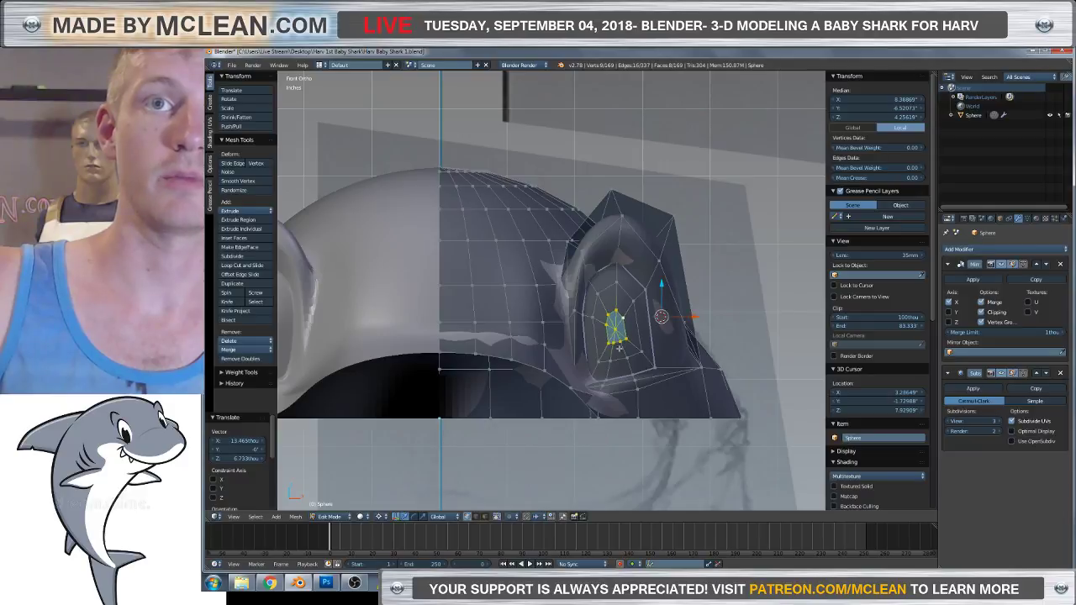
{"action": "key", "text": "space"}
{"action": "key", "text": "Escape"}
Grow the selection by another ring, shift it, and rotate it 2.729°.
{"action": "key", "text": "ctrl+KP_Add"}
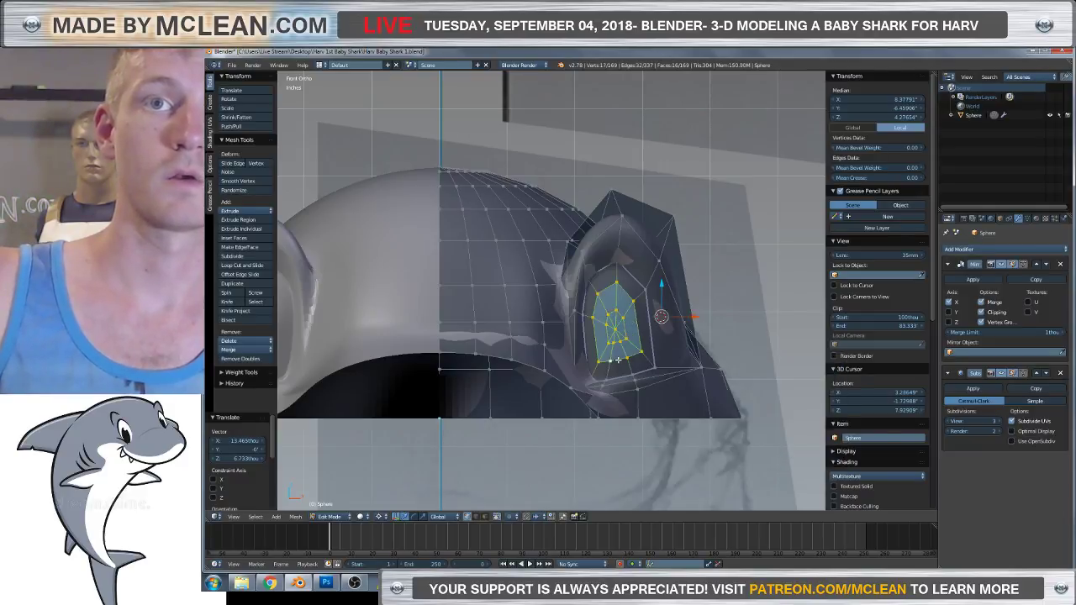
{"action": "key", "text": "g"}
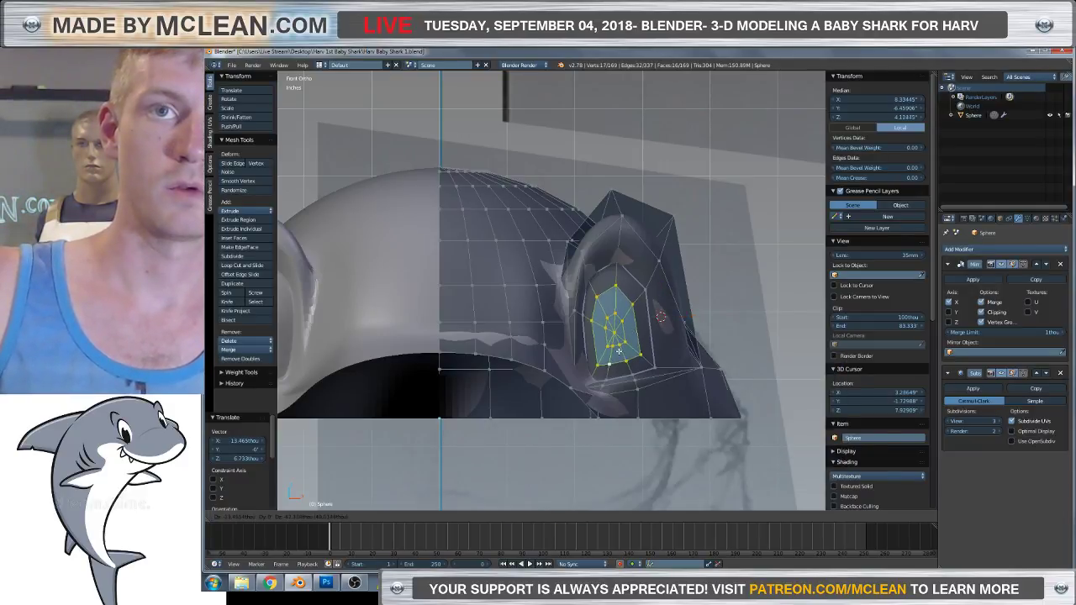
{"action": "left_click", "coordinate": [616, 353]}
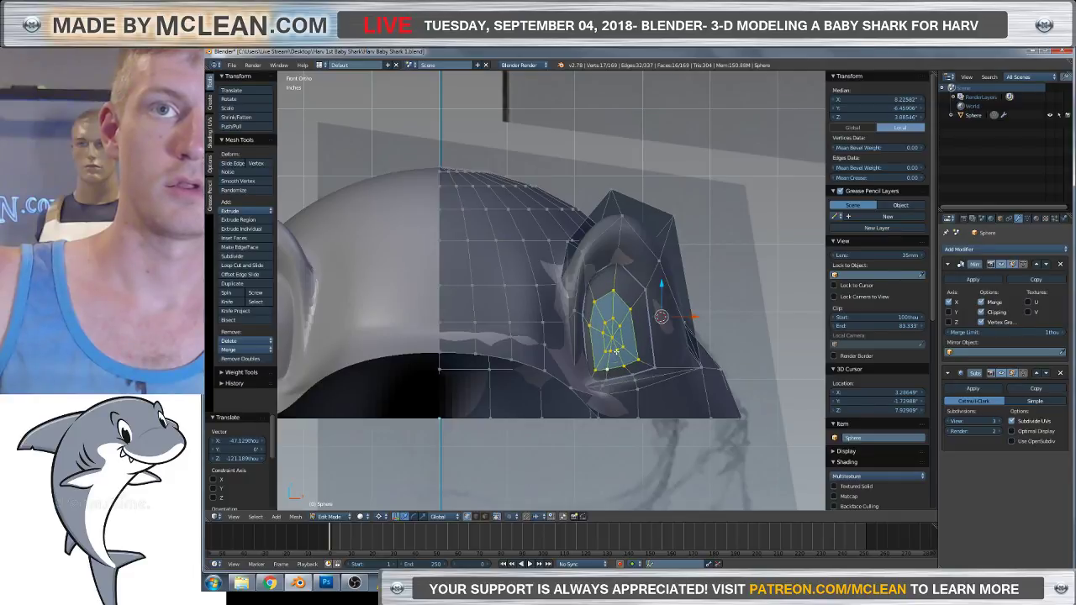
{"action": "key", "text": "g"}
{"action": "key", "text": "r"}
{"action": "left_click", "coordinate": [659, 263]}
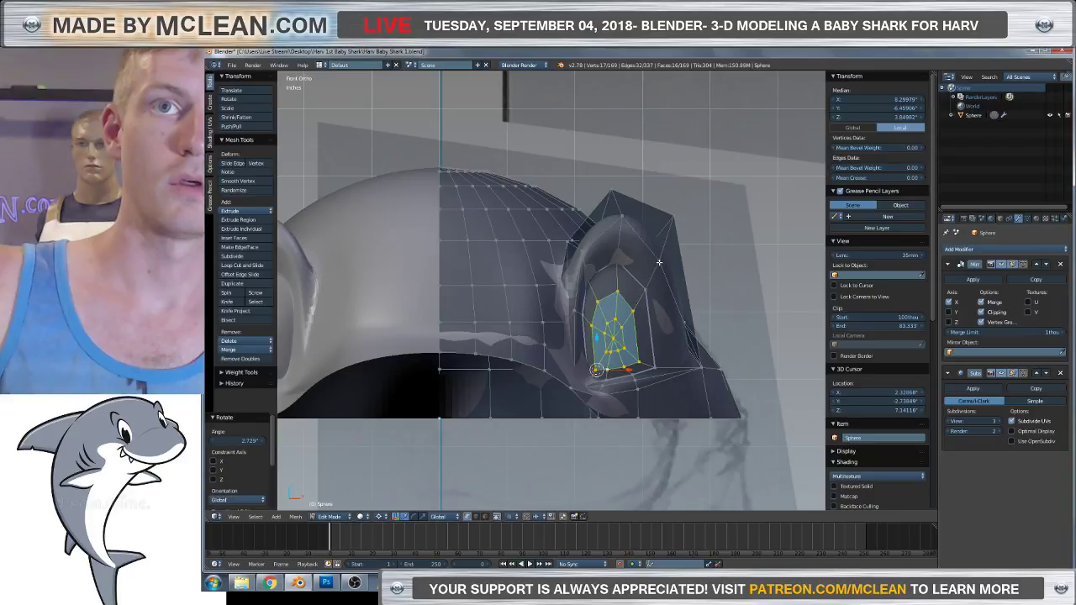
Inspect the smooth, mirrored bulges from several angles, then pick an edge beside the side bulge.
{"action": "scroll", "coordinate": [670, 309], "scroll_direction": "down", "scroll_amount": 3}
{"action": "key", "text": "z"}
{"action": "key", "text": "z"}
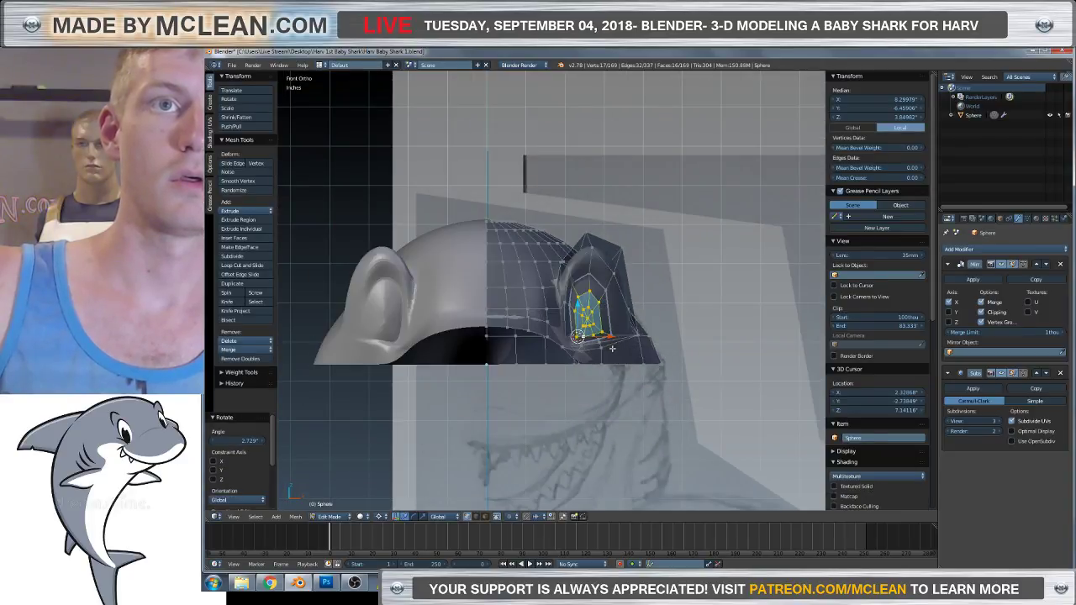
{"action": "key", "text": "Tab"}
{"action": "middle_click_drag", "start_coordinate": [607, 356], "coordinate": [587, 308]}
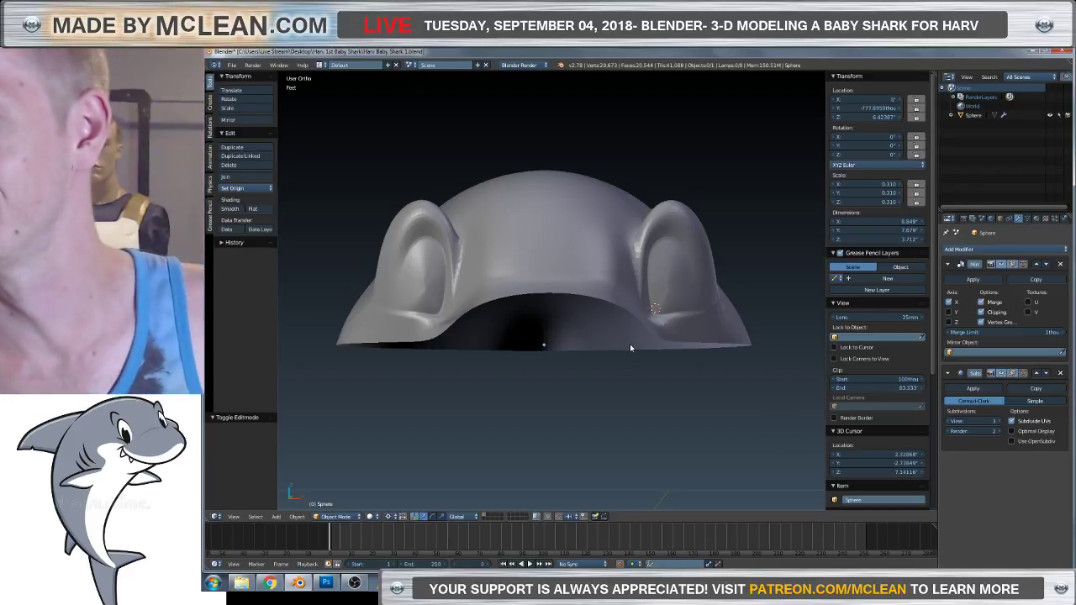
{"action": "middle_click_drag", "start_coordinate": [665, 359], "coordinate": [630, 359]}
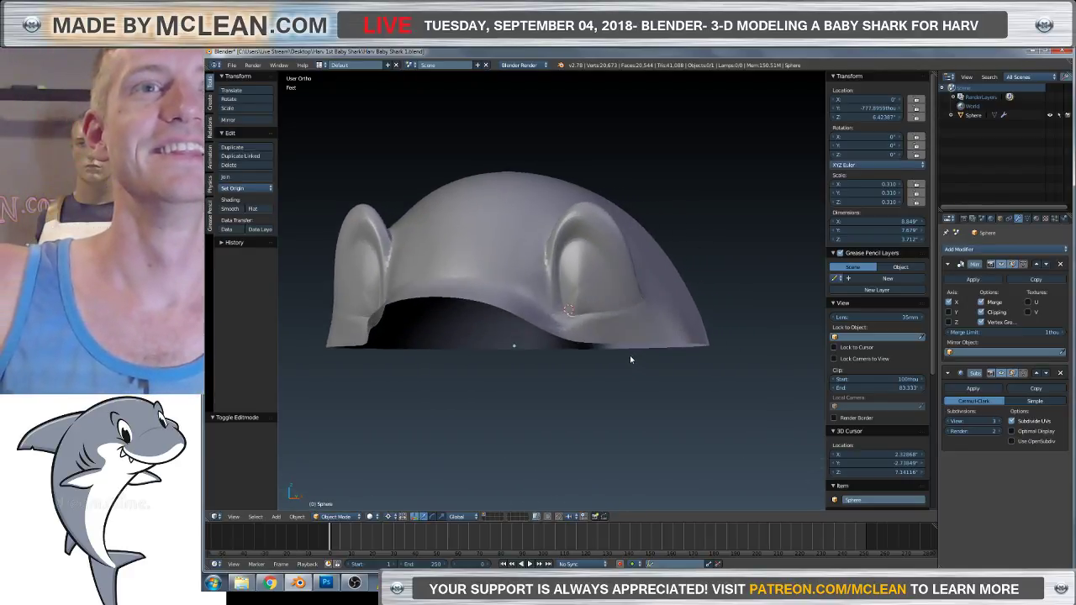
{"action": "middle_click_drag", "start_coordinate": [409, 318], "coordinate": [612, 256]}
{"action": "key", "text": "Tab"}
{"action": "scroll", "coordinate": [443, 315], "scroll_direction": "up", "scroll_amount": 2}
{"action": "right_click", "coordinate": [612, 257]}
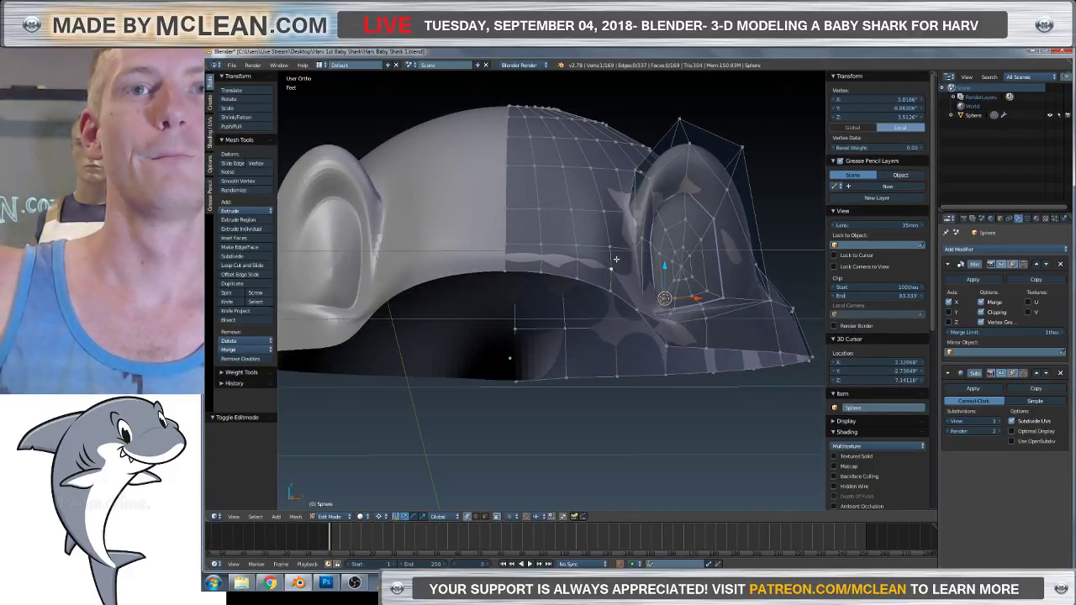
Slide the edge next to the side bulge along X.
{"action": "right_click", "coordinate": [609, 245], "text": "shift"}
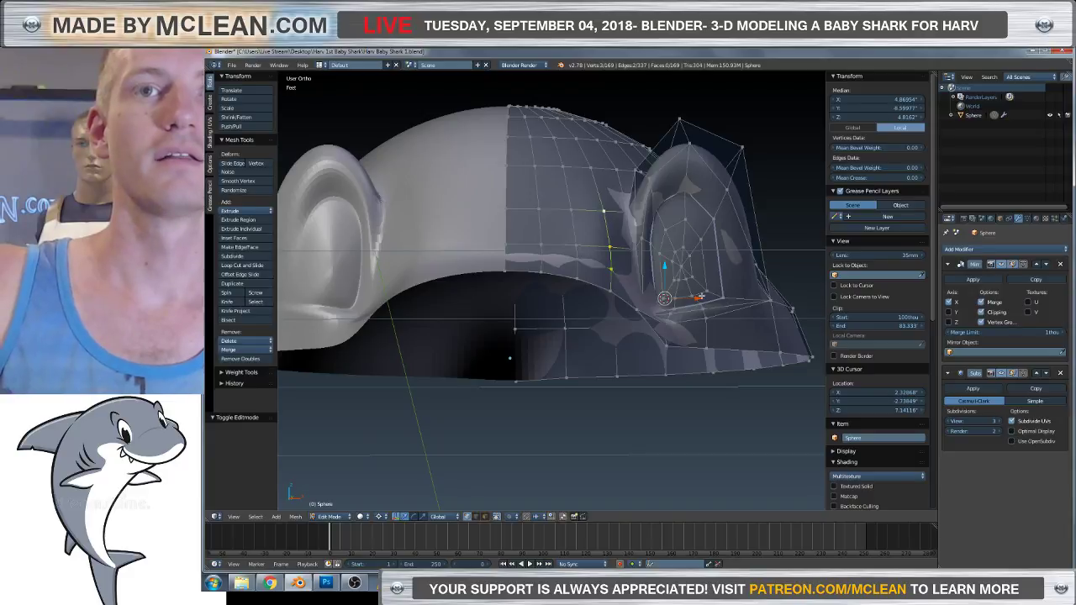
{"action": "left_click_drag", "start_coordinate": [699, 298], "coordinate": [690, 299]}
{"action": "middle_click_drag", "start_coordinate": [689, 299], "coordinate": [591, 303]}
{"action": "scroll", "coordinate": [643, 307], "scroll_direction": "down", "scroll_amount": 5}
{"action": "scroll", "coordinate": [505, 320], "scroll_direction": "up", "scroll_amount": 5}
Select a vertex at the bulge's lower edge and reposition it twice.
{"action": "right_click", "coordinate": [663, 277]}
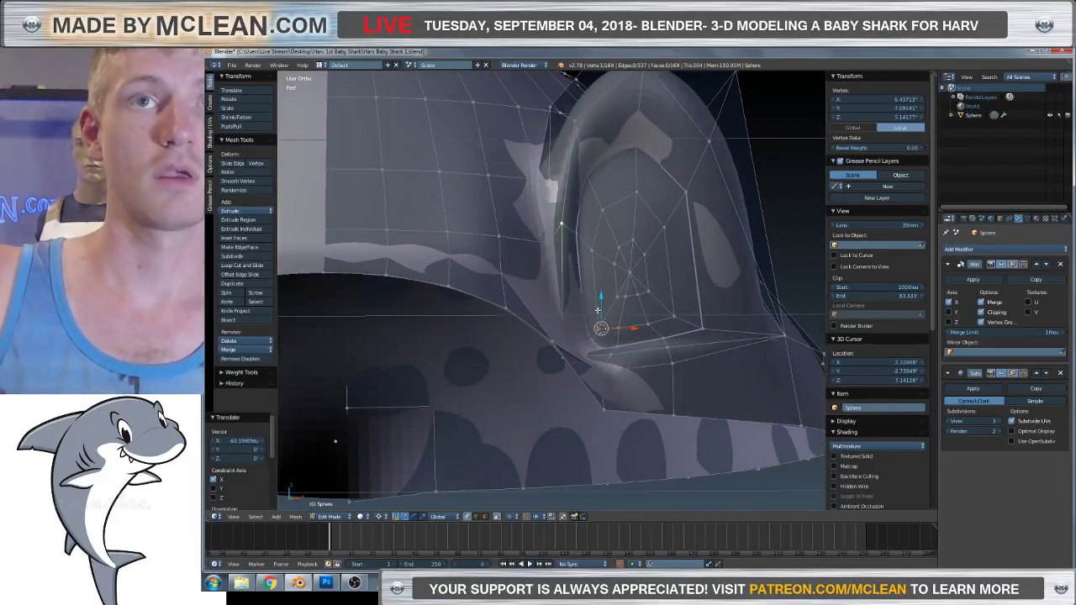
{"action": "key", "text": "g"}
{"action": "left_click", "coordinate": [586, 301]}
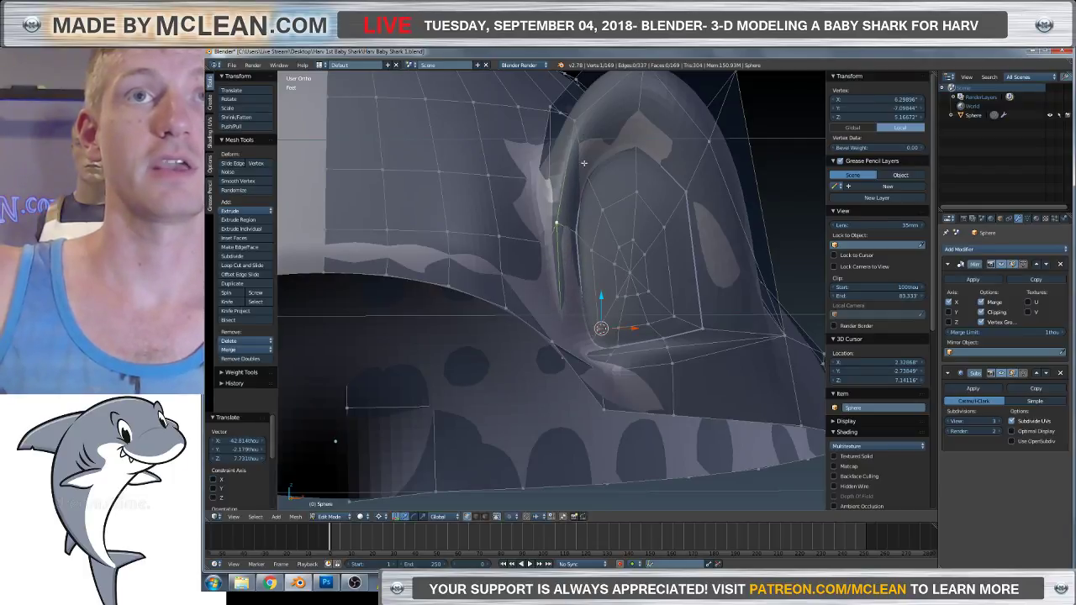
{"action": "key", "text": "g"}
{"action": "left_click", "coordinate": [578, 118]}
{"action": "scroll", "coordinate": [626, 233], "scroll_direction": "down", "scroll_amount": 5}
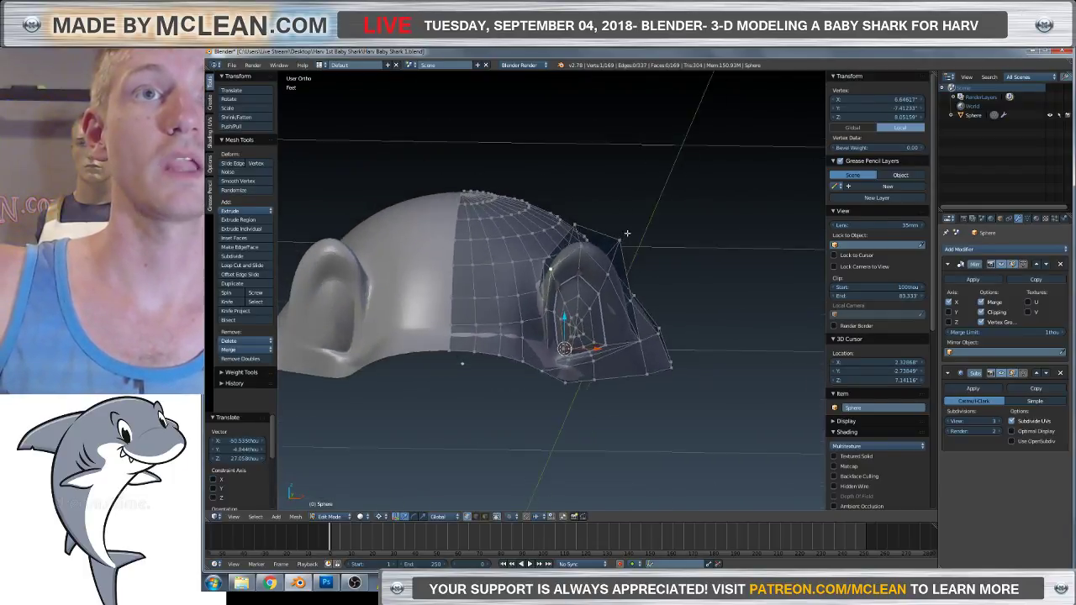
{"action": "middle_click_drag", "start_coordinate": [626, 232], "coordinate": [529, 270]}
{"action": "scroll", "coordinate": [529, 271], "scroll_direction": "up", "scroll_amount": 5}
In wireframe, move the vertex again, to about 24.8, 6.8 and 147.7 units.
{"action": "key", "text": "z"}
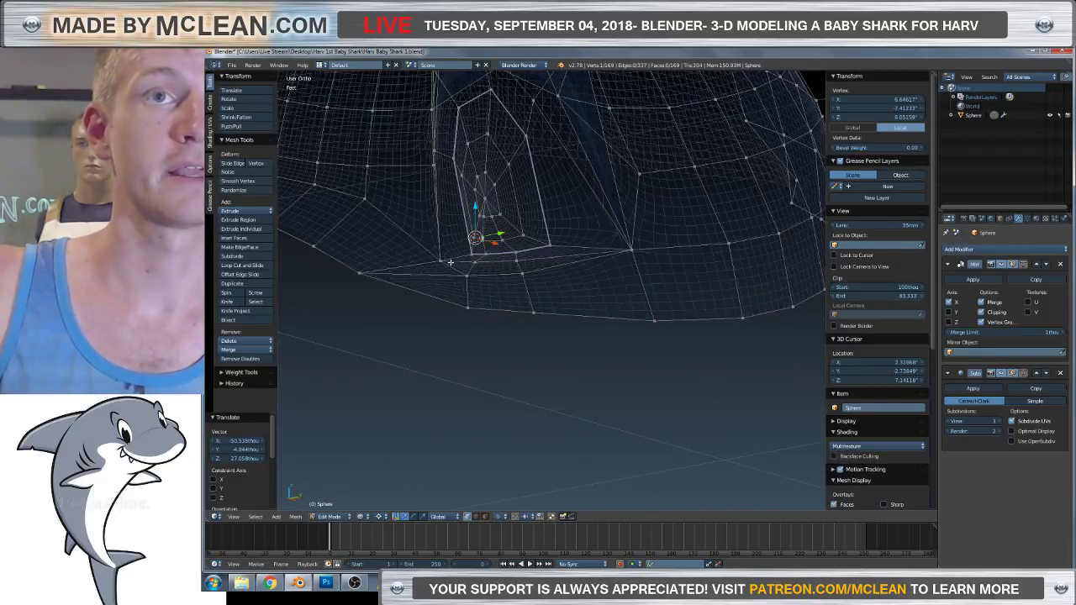
{"action": "middle_click_drag", "start_coordinate": [442, 259], "coordinate": [697, 305]}
{"action": "key", "text": "g"}
{"action": "left_click", "coordinate": [439, 219]}
{"action": "key", "text": "z"}
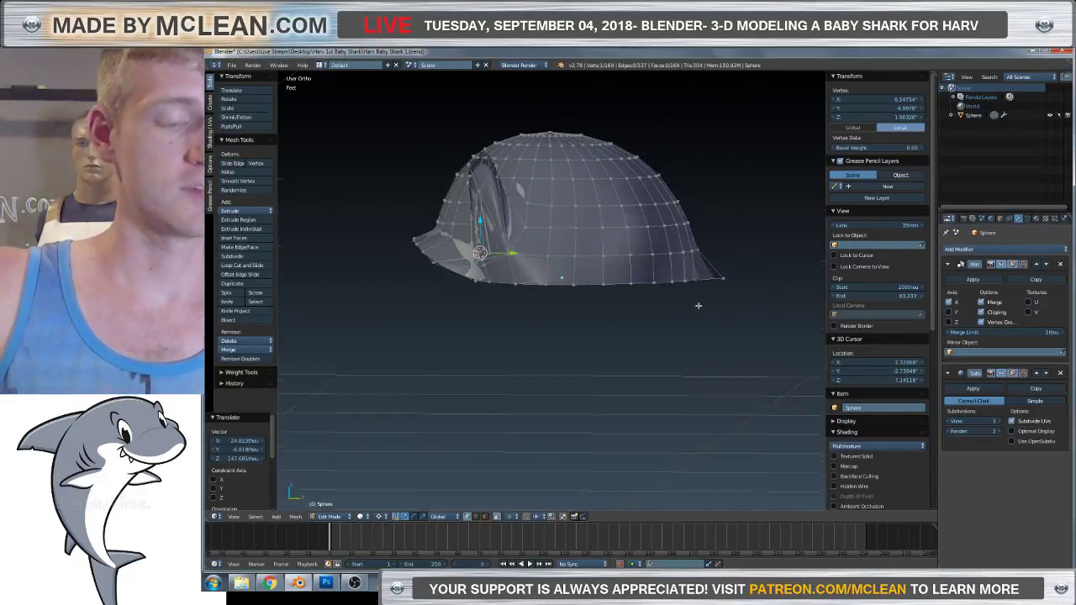
View the shark from the side over the reference and orbit to the eye bulge.
{"action": "key", "text": "KP_3"}
{"action": "scroll", "coordinate": [507, 260], "scroll_direction": "up", "scroll_amount": 3}
{"action": "scroll", "coordinate": [507, 259], "scroll_direction": "down", "scroll_amount": 5}
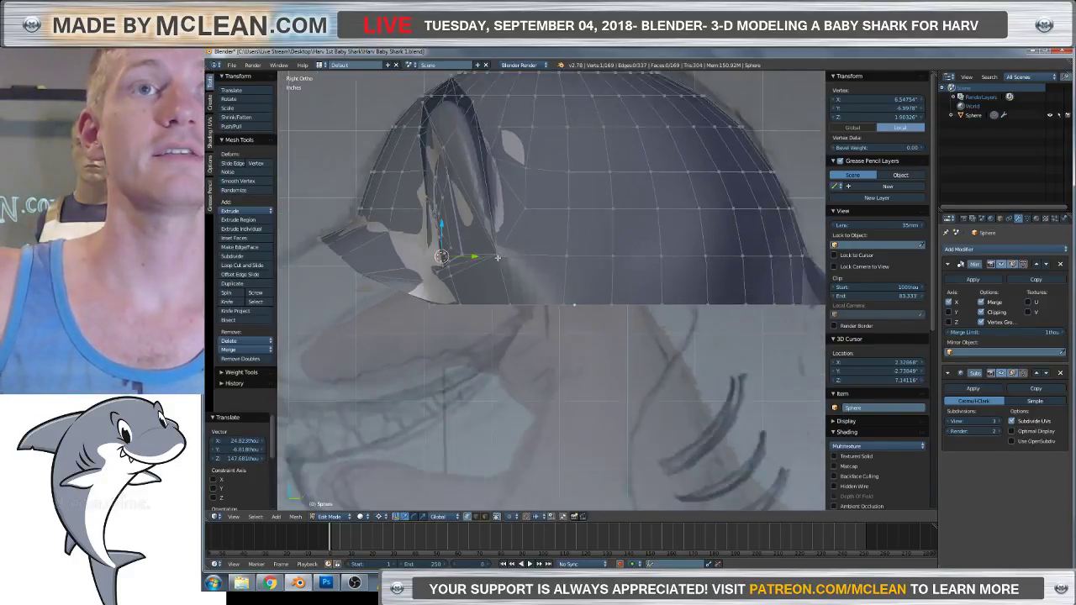
{"action": "key", "text": "z"}
{"action": "mouse_move", "coordinate": [507, 260]}
{"action": "middle_mouse_down"}
{"action": "mouse_move", "coordinate": [477, 316]}
{"action": "mouse_move", "coordinate": [521, 324]}
{"action": "mouse_move", "coordinate": [514, 386]}
{"action": "mouse_move", "coordinate": [518, 366]}
{"action": "middle_mouse_up"}
{"action": "key", "text": "z"}
{"action": "scroll", "coordinate": [521, 324], "scroll_direction": "up", "scroll_amount": 4}
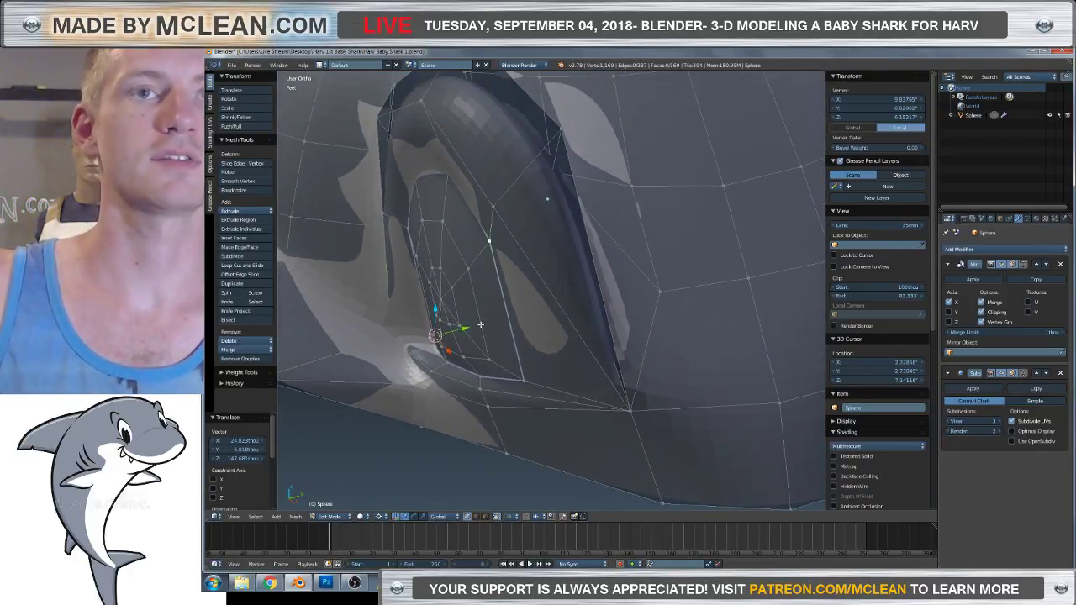
{"action": "middle_click_drag", "start_coordinate": [468, 327], "coordinate": [507, 316]}
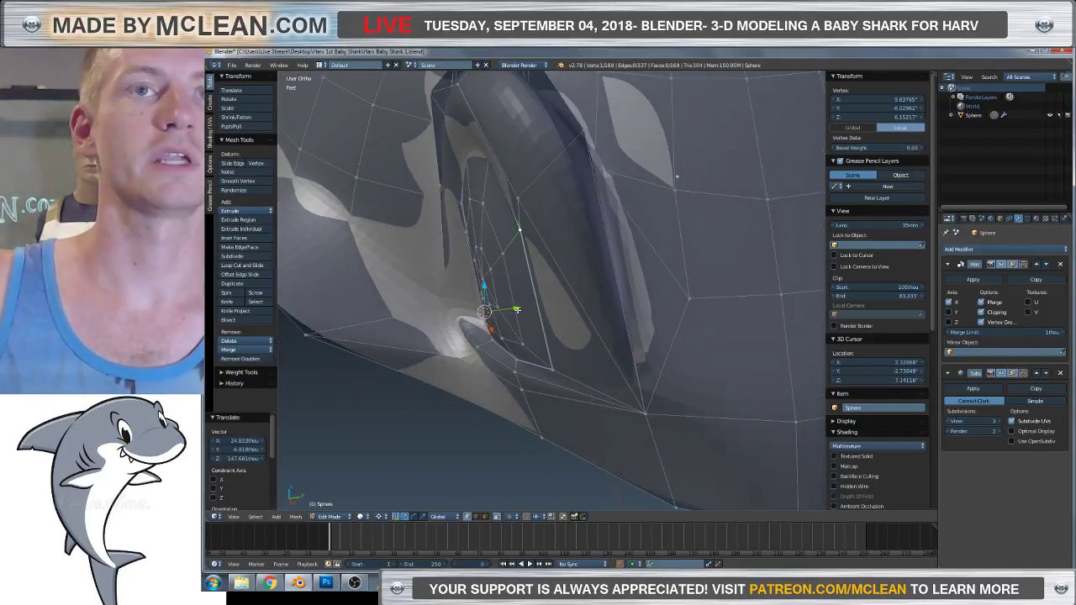
Slide the eye bulge's edge vertex along Y in three small moves.
{"action": "key", "text": "g"}
{"action": "key", "text": "y"}
{"action": "key", "text": "Return"}
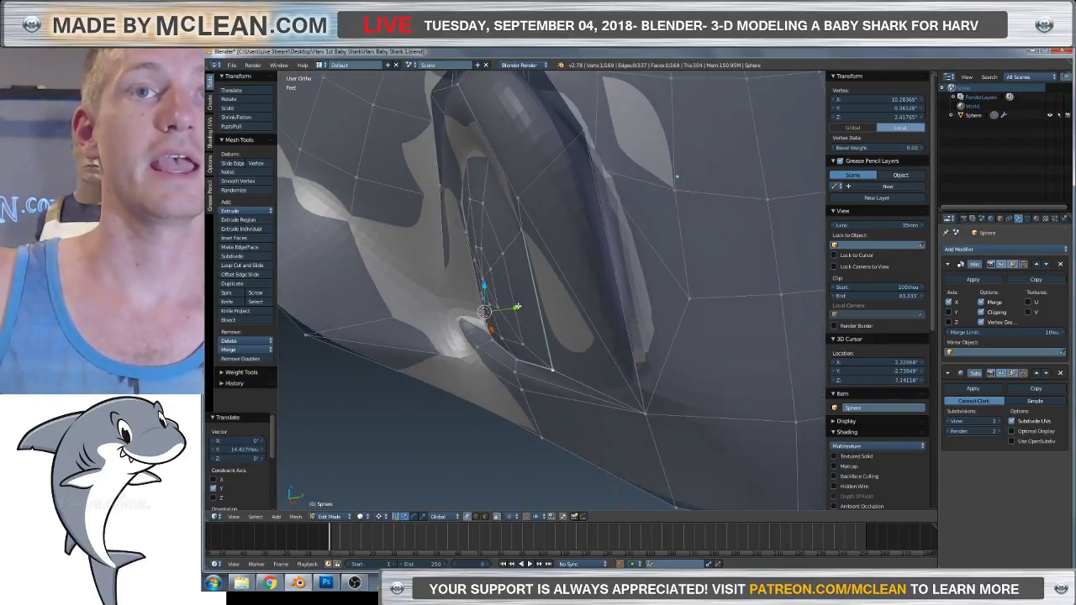
{"action": "key", "text": "g"}
{"action": "key", "text": "y"}
{"action": "key", "text": "Return"}
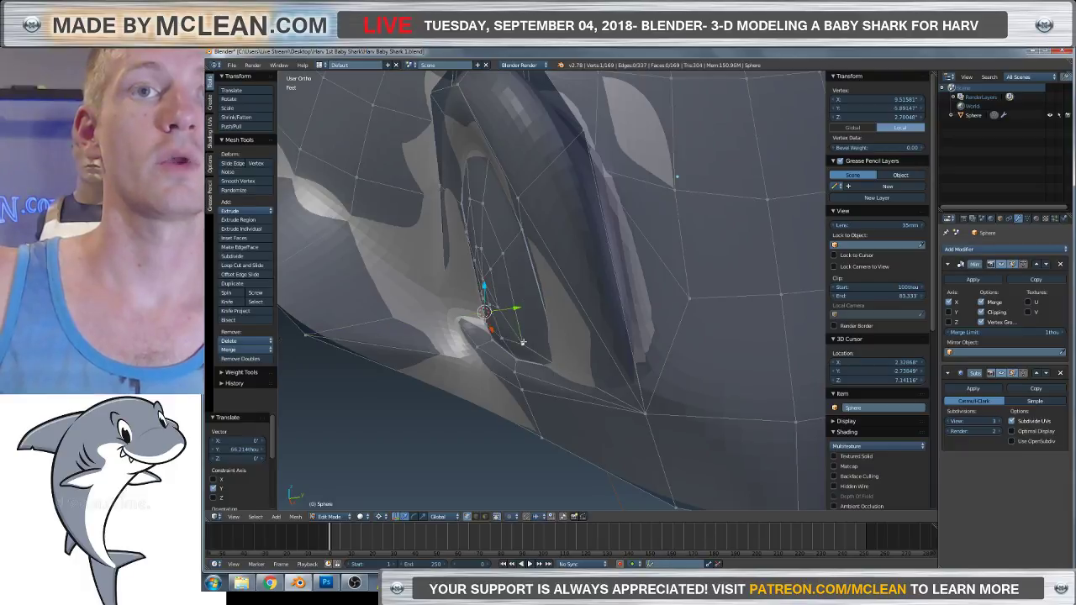
{"action": "key", "text": "g"}
{"action": "key", "text": "y"}
{"action": "key", "text": "Return"}
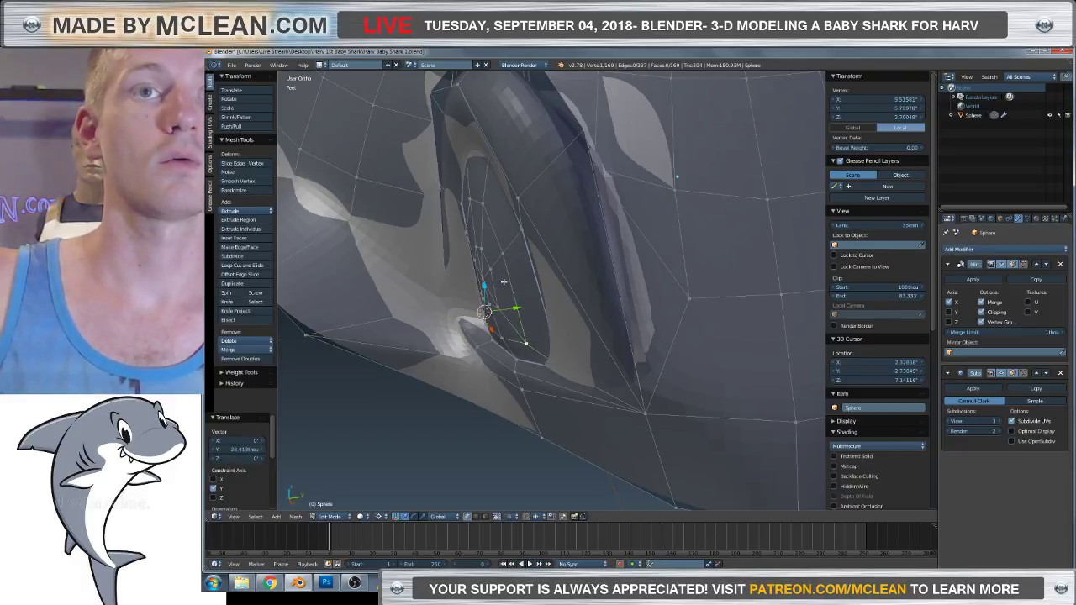
Keep nudging the vertex along Y until it sits at about -27.09.
{"action": "key", "text": "g"}
{"action": "key", "text": "y"}
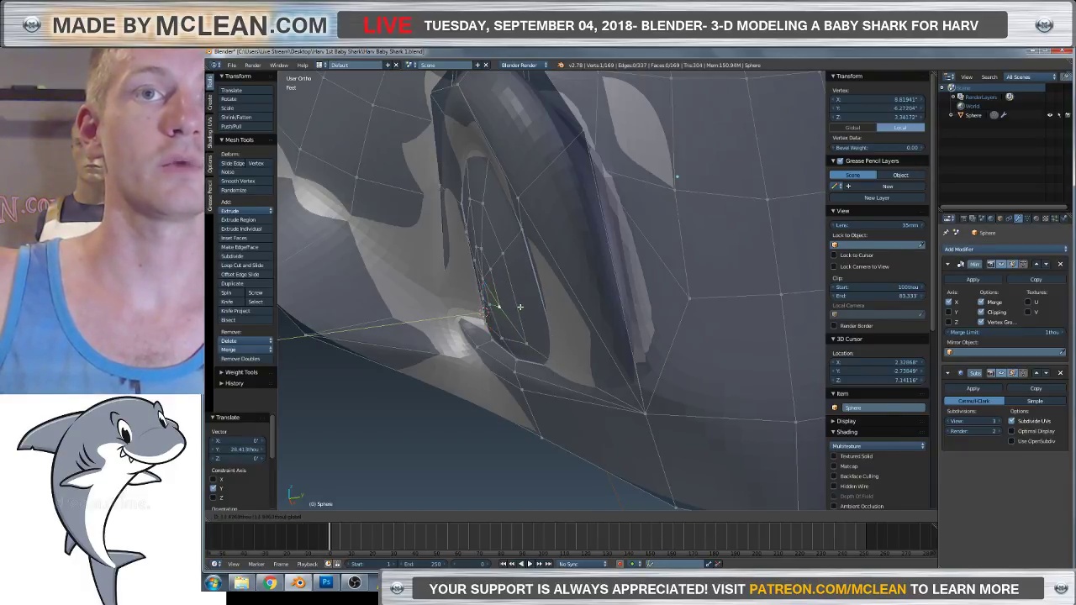
{"action": "key", "text": "Return"}
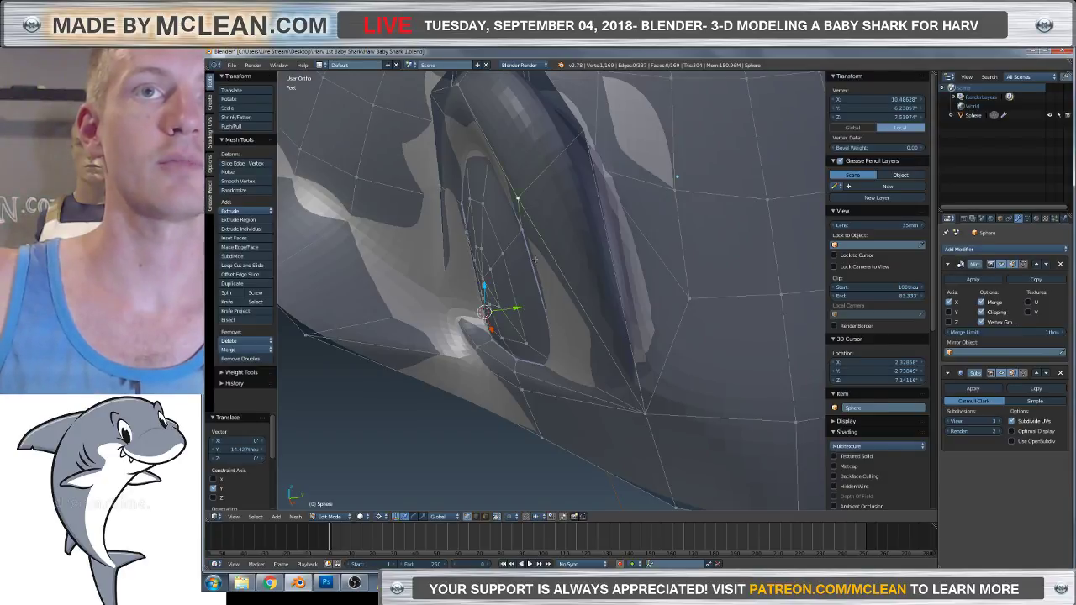
{"action": "key", "text": "g"}
{"action": "key", "text": "y"}
{"action": "key", "text": "Return"}
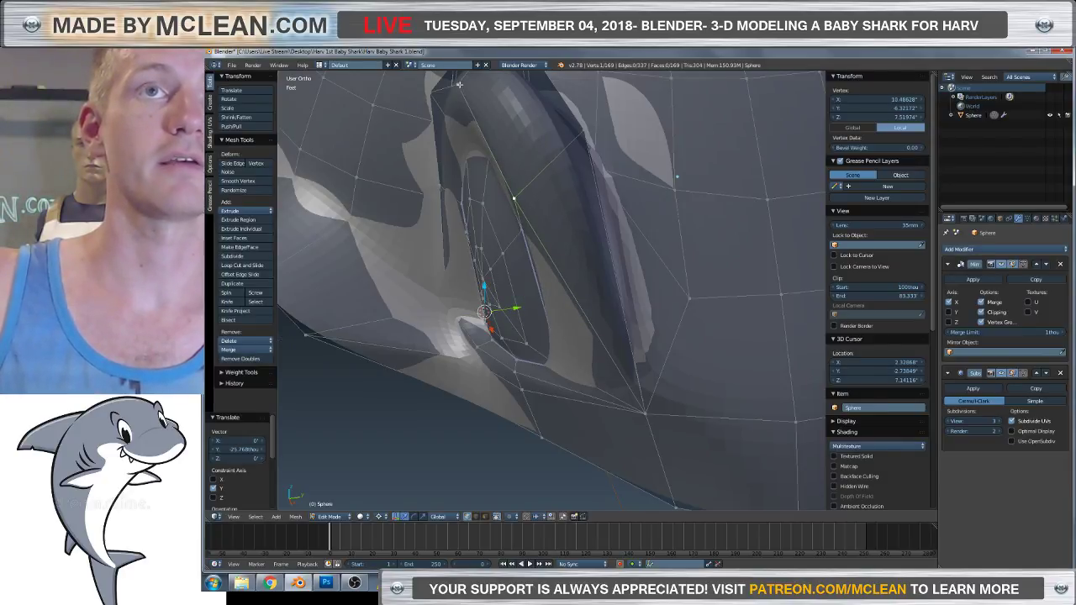
{"action": "key", "text": "g"}
{"action": "key", "text": "y"}
{"action": "key", "text": "Return"}
{"action": "middle_click_drag", "start_coordinate": [677, 181], "coordinate": [582, 295]}
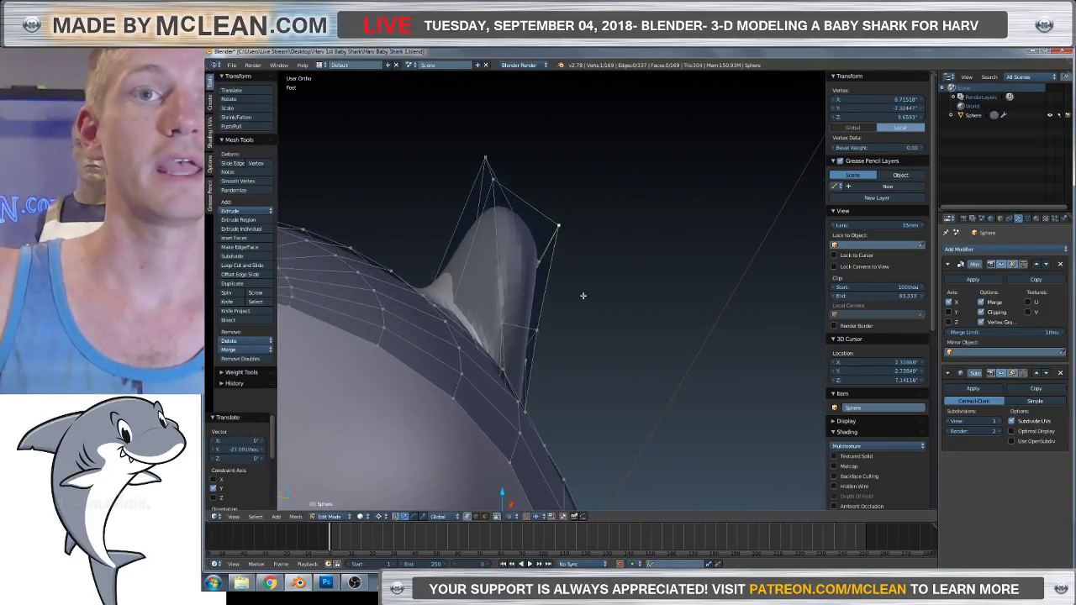
Push the fin vertex far out along Y, to about -191.52 units.
{"action": "middle_click_drag", "start_coordinate": [551, 443], "coordinate": [483, 409]}
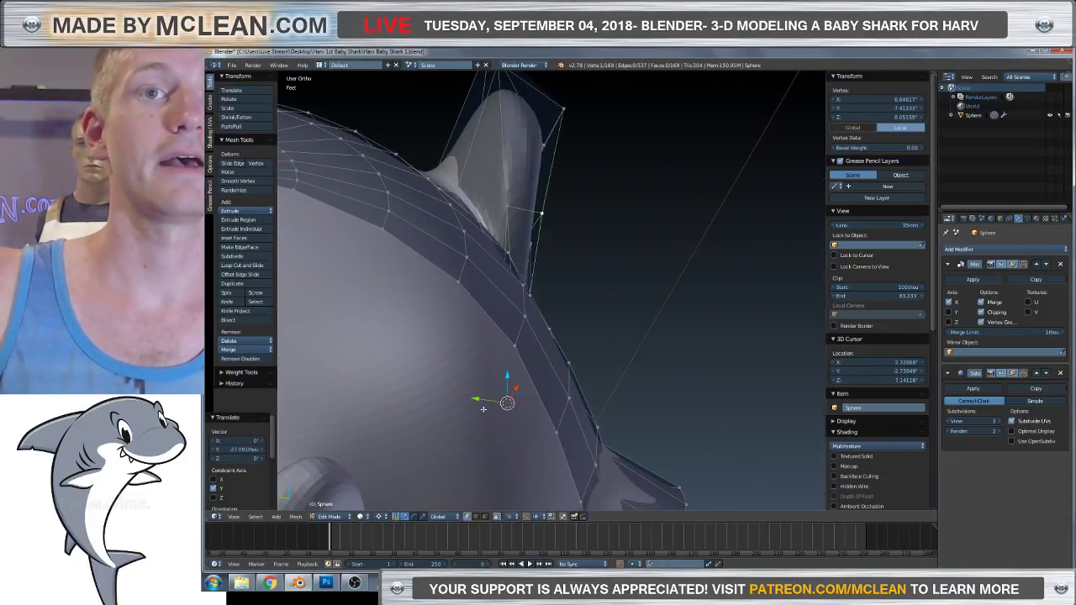
{"action": "key", "text": "g"}
{"action": "key", "text": "y"}
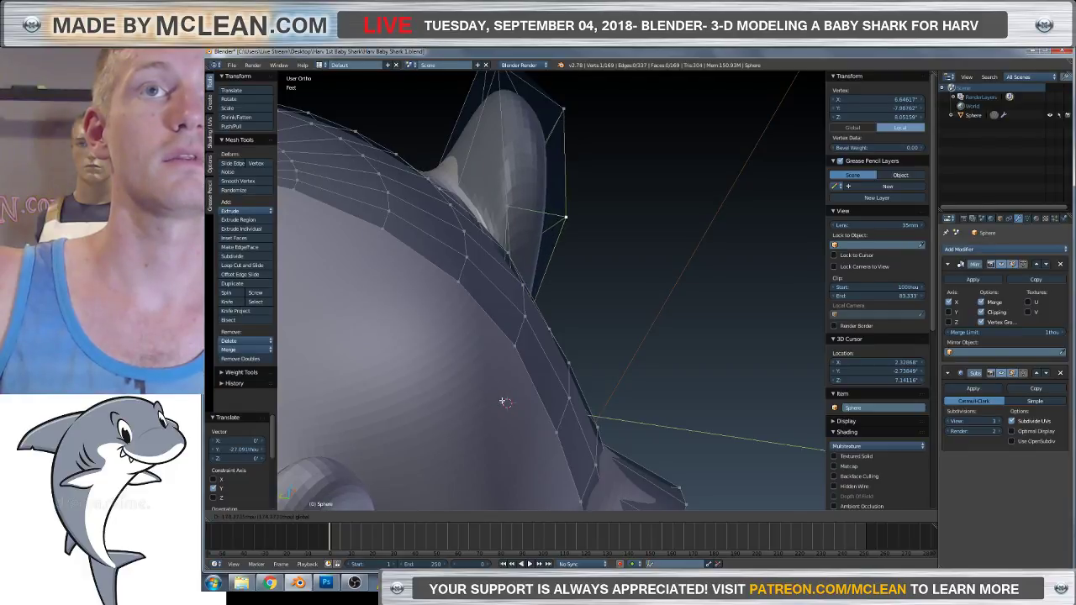
{"action": "left_click", "coordinate": [606, 338]}
{"action": "middle_click_drag", "start_coordinate": [606, 339], "coordinate": [652, 284]}
{"action": "scroll", "coordinate": [711, 307], "scroll_direction": "up", "scroll_amount": 3}
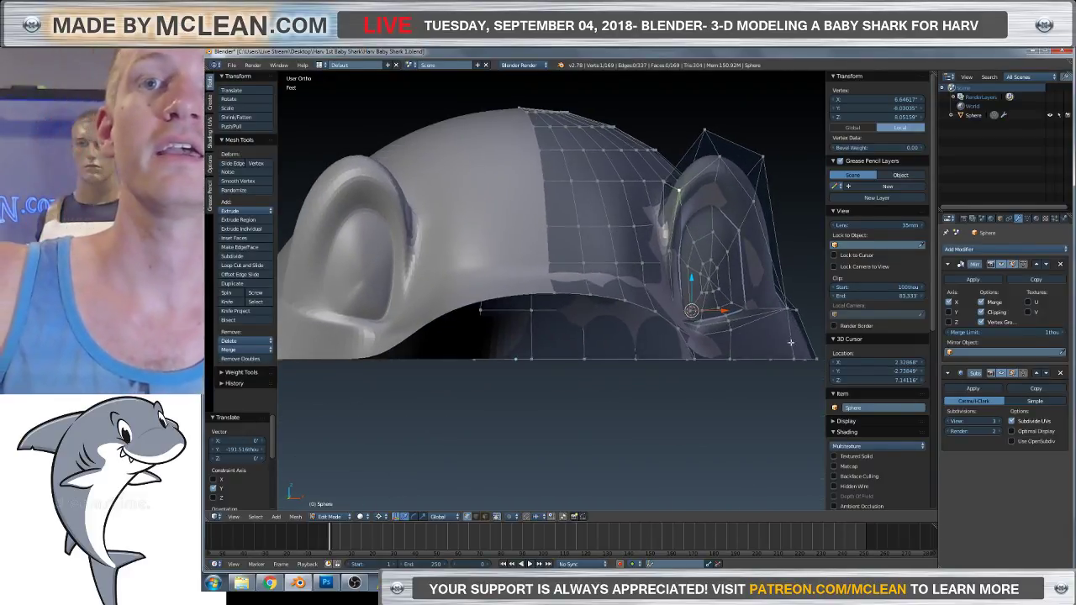
Drag the bulge base vertex down onto the shell's bottom edge.
{"action": "middle_click_drag", "start_coordinate": [711, 308], "coordinate": [429, 294]}
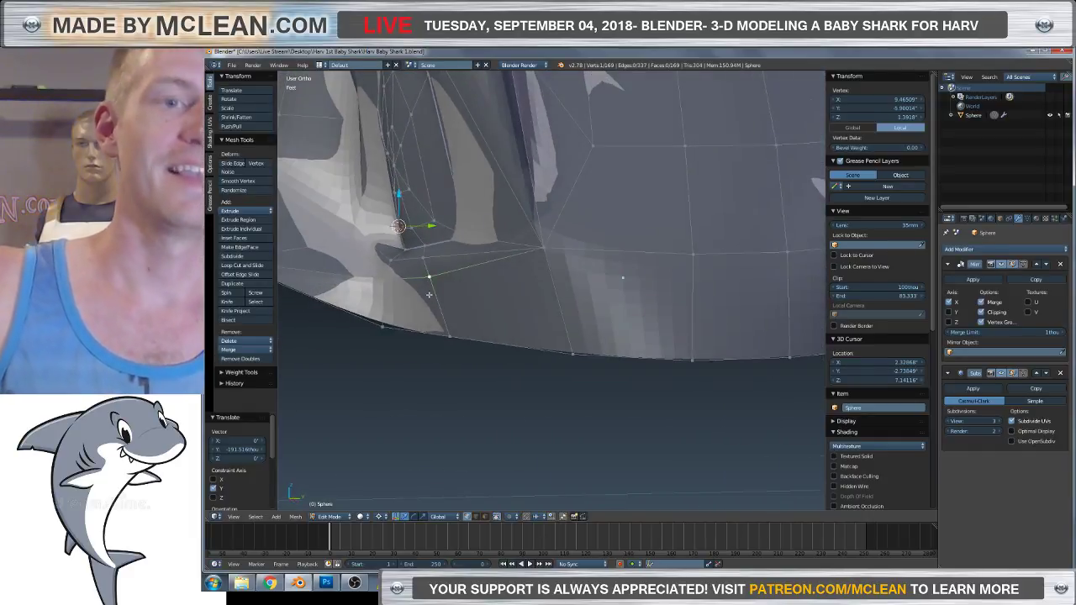
{"action": "key", "text": "g"}
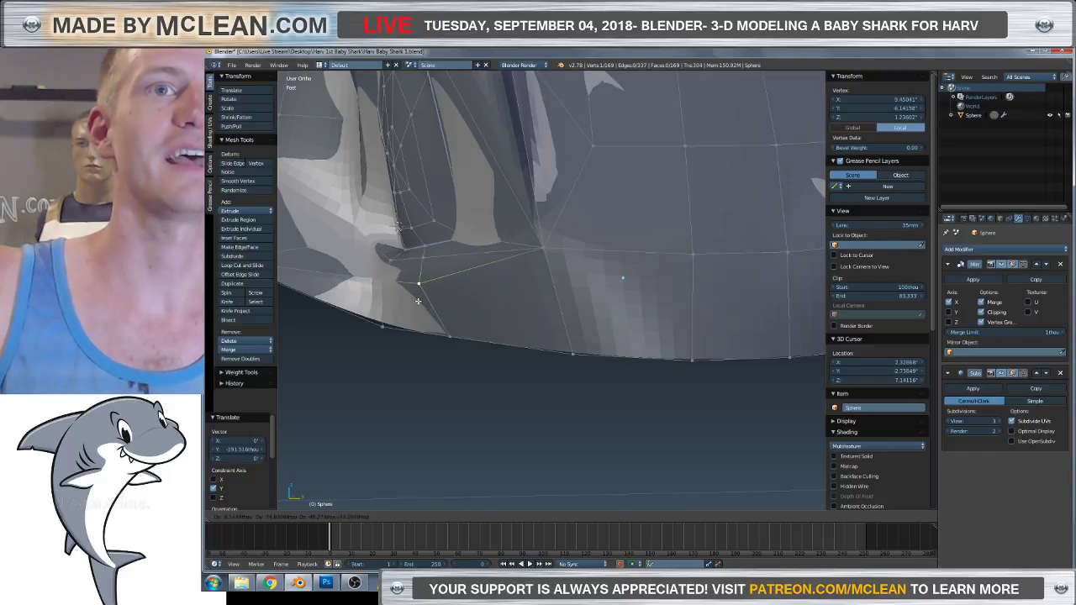
{"action": "left_click", "coordinate": [420, 266]}
{"action": "key", "text": "g"}
{"action": "left_click", "coordinate": [419, 263]}
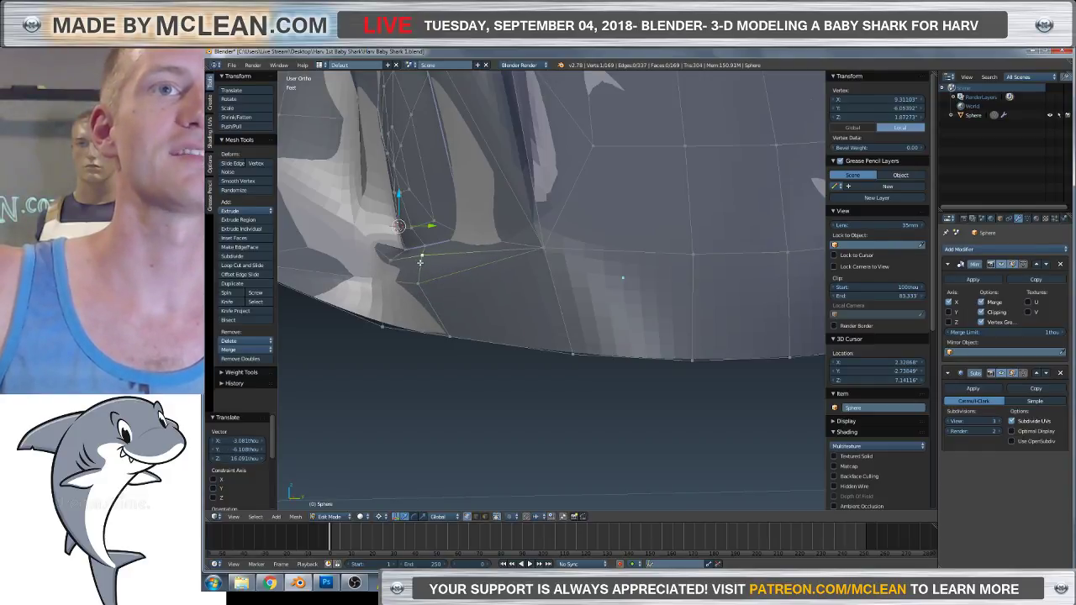
{"action": "key", "text": "g"}
{"action": "left_click", "coordinate": [428, 339]}
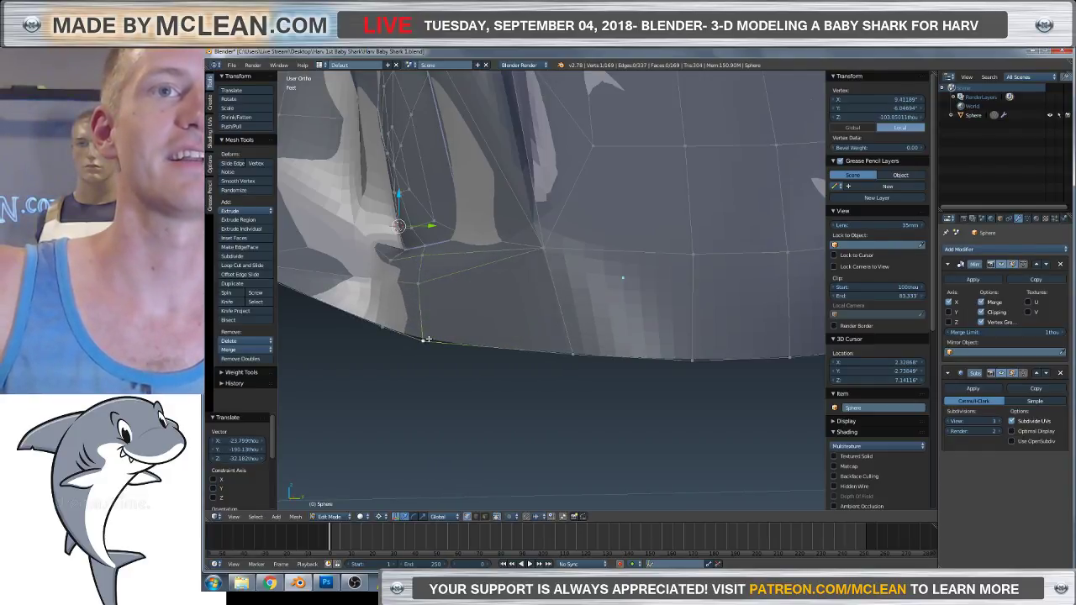
Fine-tune the vertex to about -12.97, -67.01, 22.53 and view the side fin.
{"action": "key", "text": "g"}
{"action": "left_click", "coordinate": [375, 328]}
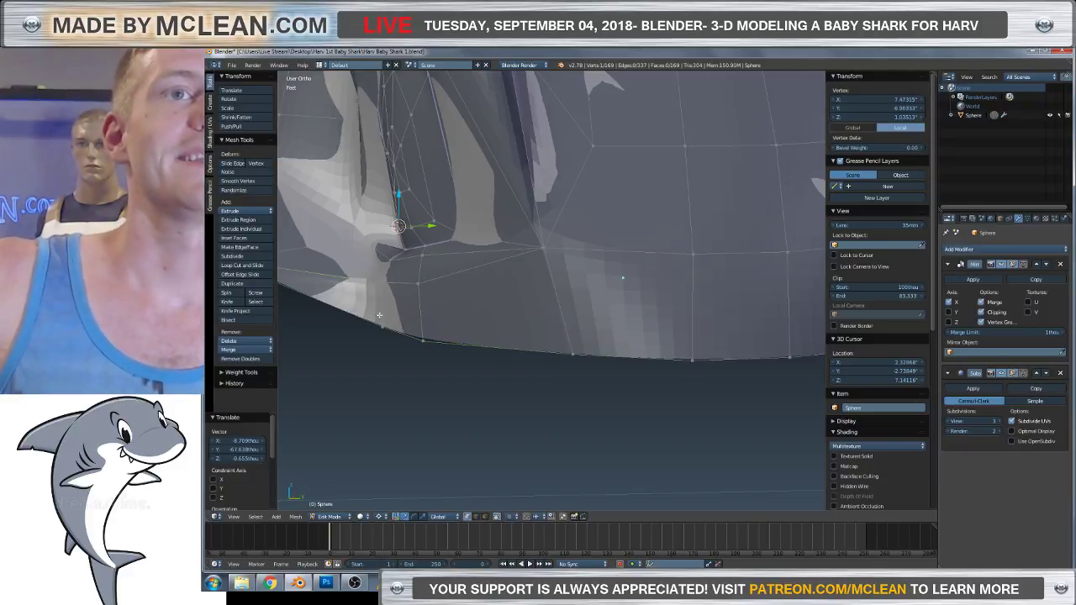
{"action": "key", "text": "g"}
{"action": "left_click", "coordinate": [371, 326]}
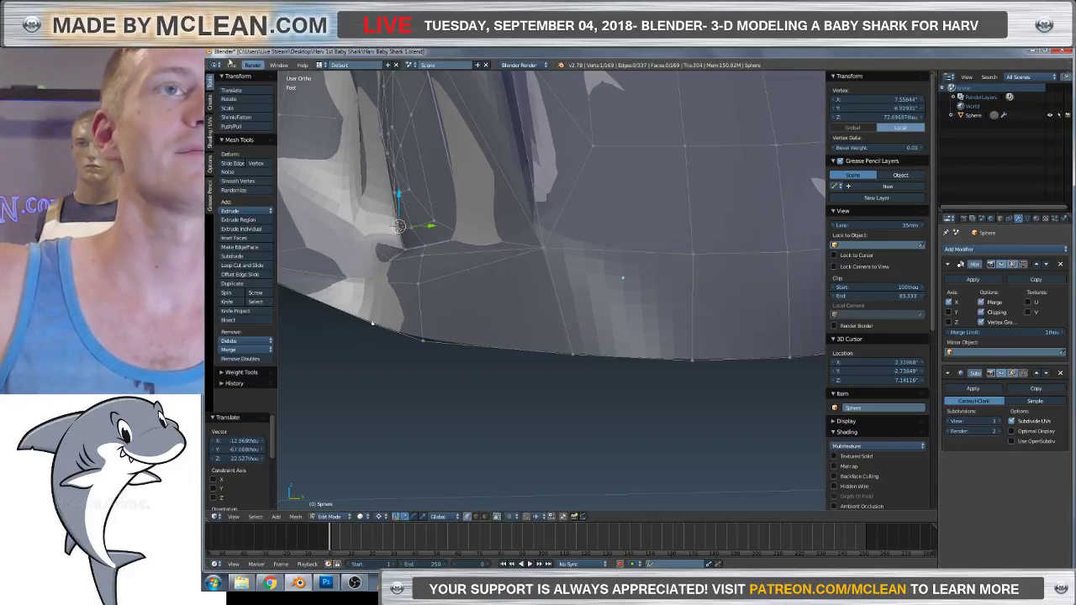
{"action": "scroll", "coordinate": [370, 327], "scroll_direction": "down", "scroll_amount": 6}
{"action": "middle_click_drag", "start_coordinate": [521, 336], "coordinate": [575, 335]}
{"action": "scroll", "coordinate": [575, 335], "scroll_direction": "down", "scroll_amount": 3}
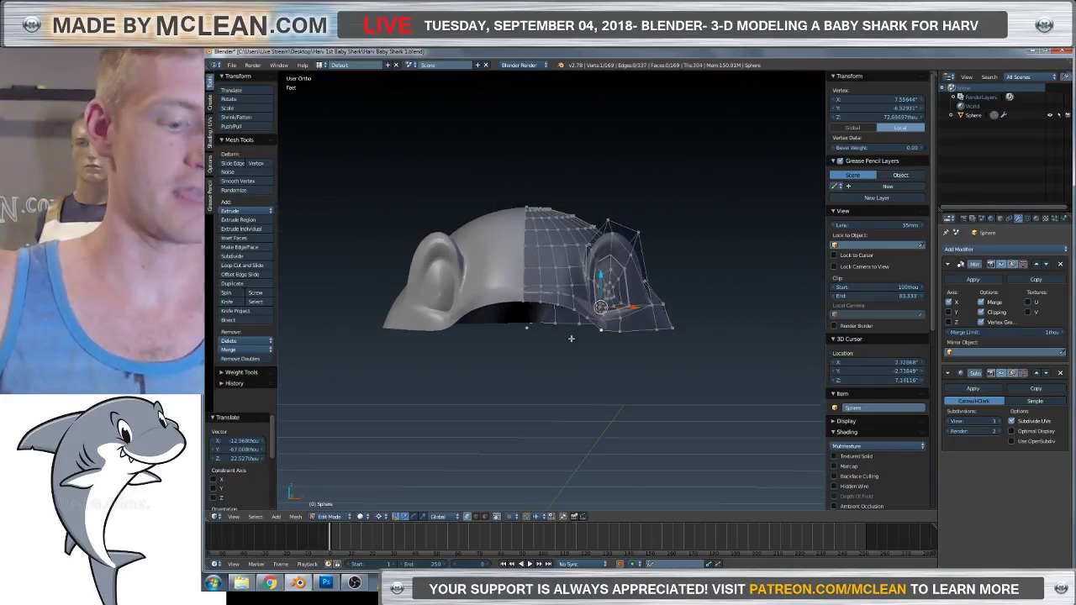
Return the head shell to Object Mode in front view and save the file.
{"action": "key", "text": "KP_1"}
{"action": "scroll", "coordinate": [569, 345], "scroll_direction": "up", "scroll_amount": 2}
{"action": "scroll", "coordinate": [570, 319], "scroll_direction": "down", "scroll_amount": 4}
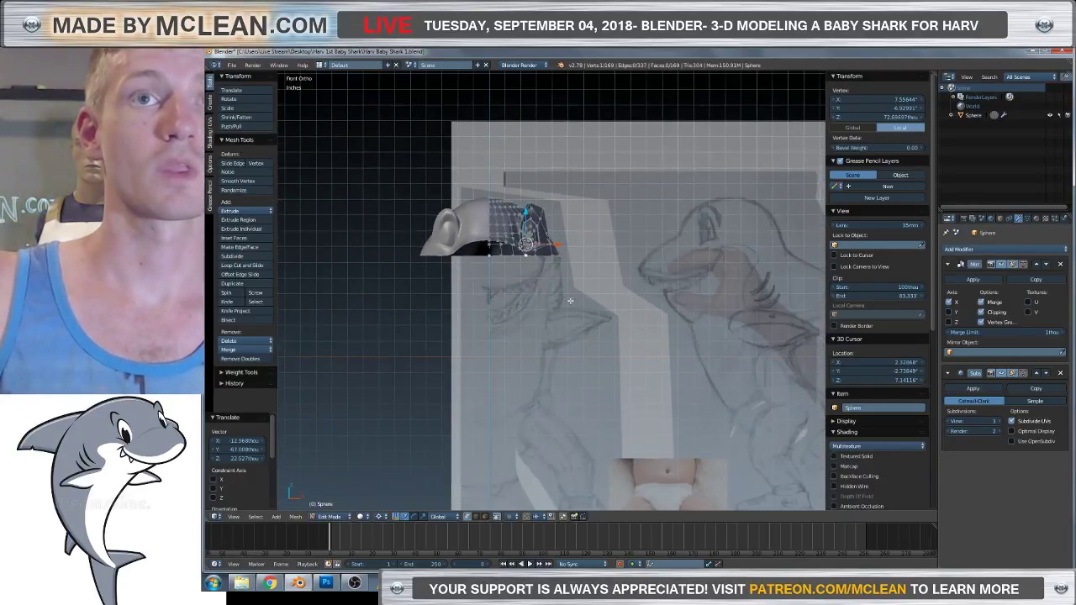
{"action": "key", "text": "Tab"}
{"action": "mouse_move", "coordinate": [579, 315]}
{"action": "middle_mouse_down", "text": "shift"}
{"action": "mouse_move", "coordinate": [587, 346]}
{"action": "mouse_move", "coordinate": [597, 329]}
{"action": "mouse_move", "coordinate": [579, 288]}
{"action": "middle_mouse_up", "text": "shift"}
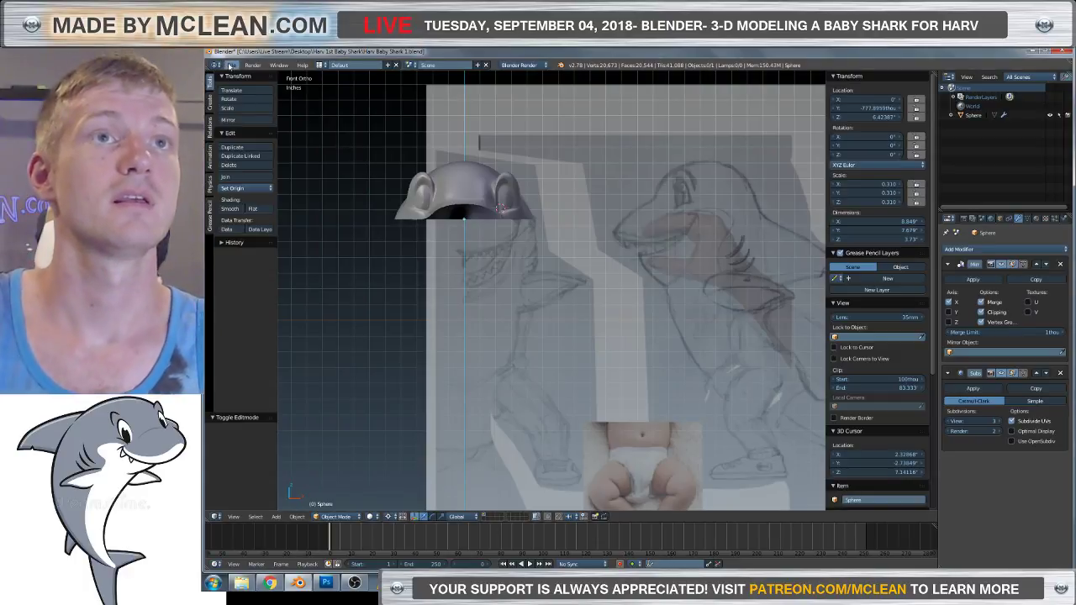
{"action": "left_click", "coordinate": [231, 65]}
{"action": "left_click", "coordinate": [246, 134]}
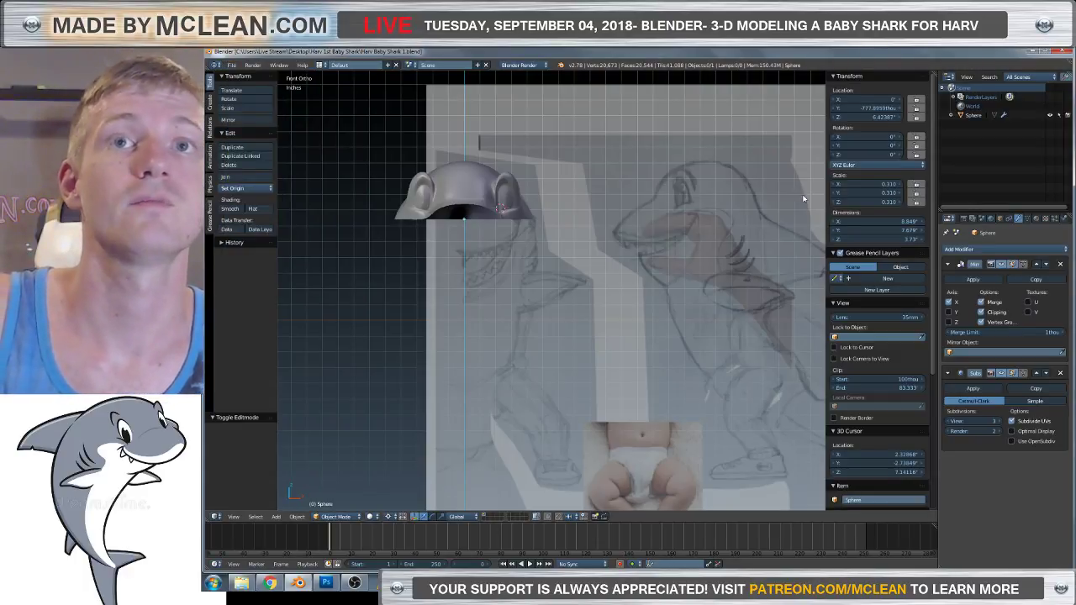
Compare the head shell against the side and front shark reference sketches.
{"action": "mouse_move", "coordinate": [803, 199]}
{"action": "middle_mouse_down", "text": "shift"}
{"action": "mouse_move", "coordinate": [697, 204]}
{"action": "mouse_move", "coordinate": [715, 204]}
{"action": "mouse_move", "coordinate": [665, 219]}
{"action": "middle_mouse_up", "text": "shift"}
{"action": "key", "text": "KP_3"}
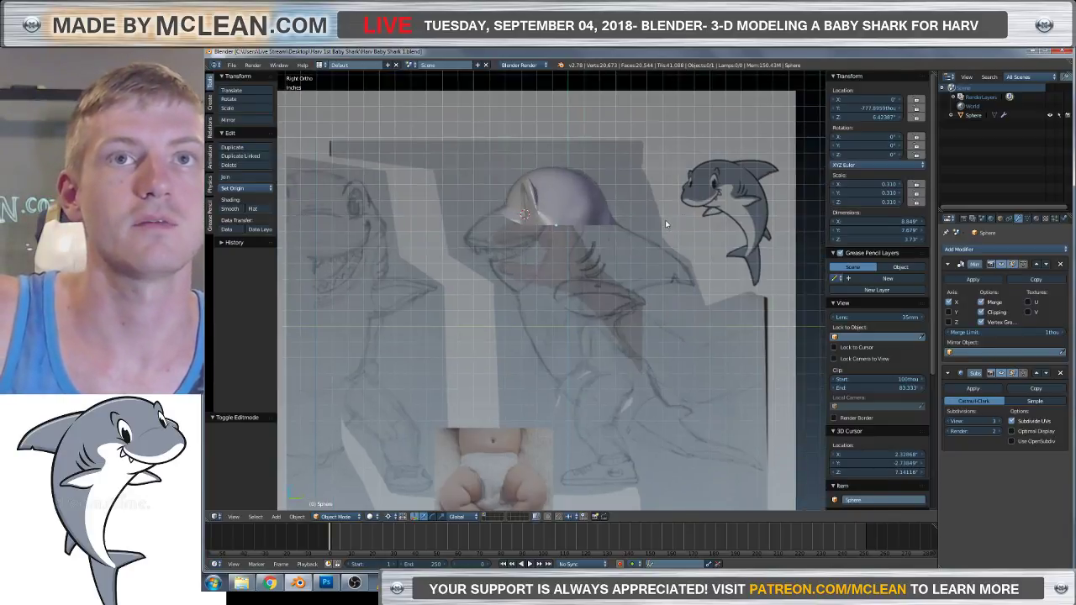
{"action": "scroll", "coordinate": [665, 219], "scroll_direction": "up", "scroll_amount": 6}
{"action": "scroll", "coordinate": [641, 423], "scroll_direction": "down", "scroll_amount": 3}
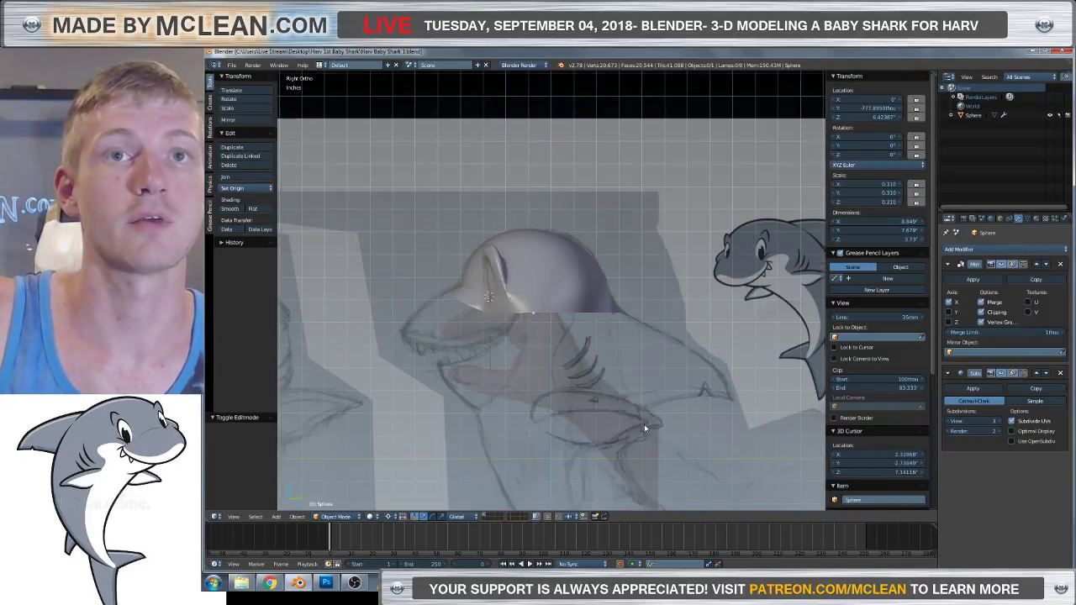
{"action": "middle_click_drag", "start_coordinate": [644, 423], "coordinate": [640, 332], "text": "shift"}
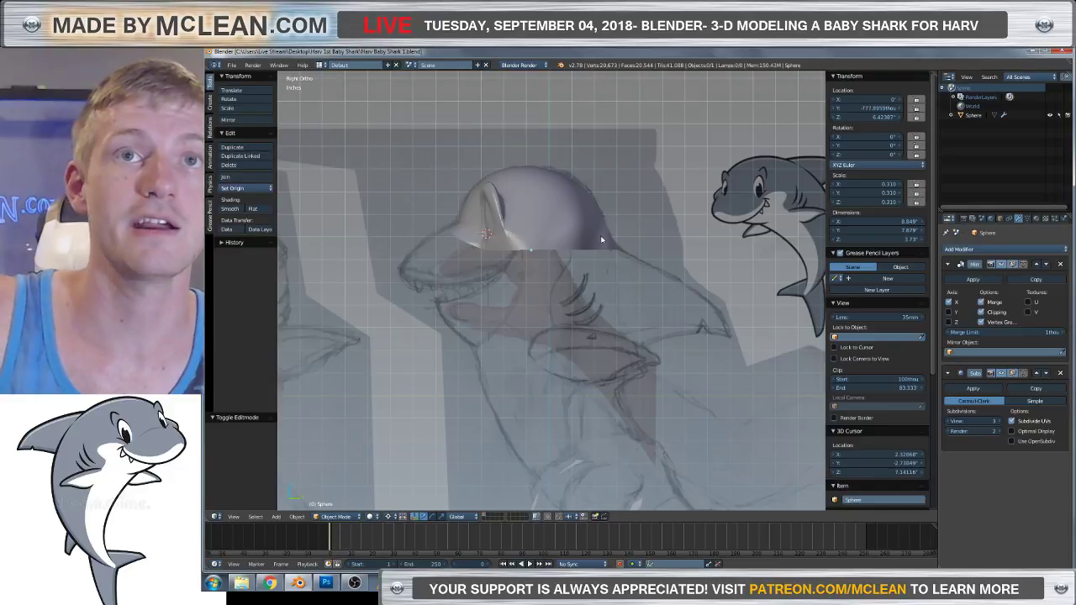
{"action": "key", "text": "KP_1"}
{"action": "middle_click_drag", "start_coordinate": [541, 291], "coordinate": [579, 297], "text": "shift"}
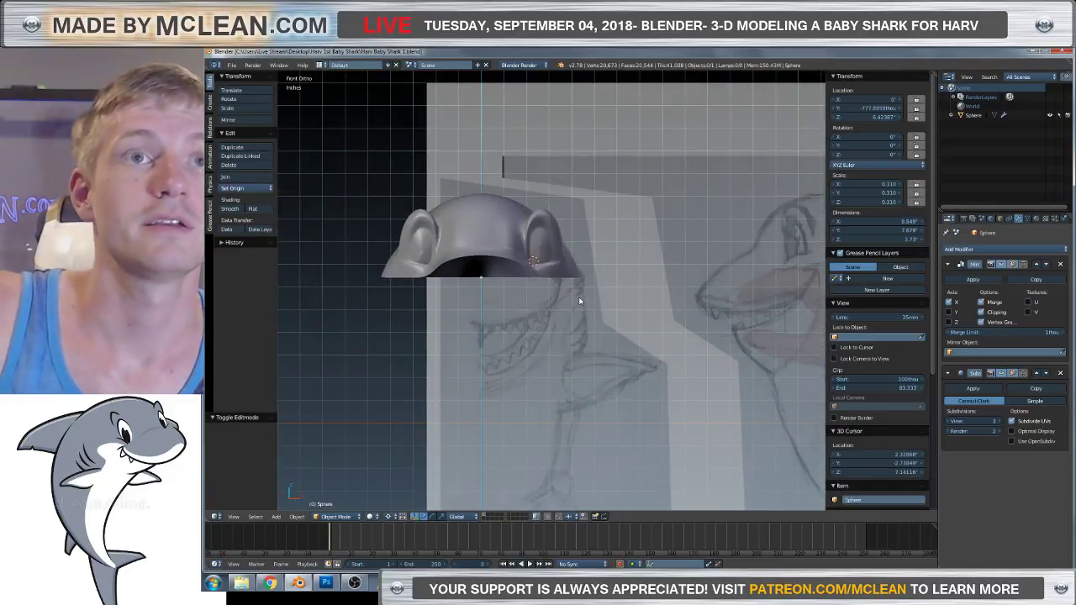
{"action": "scroll", "coordinate": [578, 297], "scroll_direction": "up", "scroll_amount": 2}
{"action": "scroll", "coordinate": [606, 352], "scroll_direction": "down", "scroll_amount": 4}
{"action": "scroll", "coordinate": [606, 332], "scroll_direction": "up", "scroll_amount": 2}
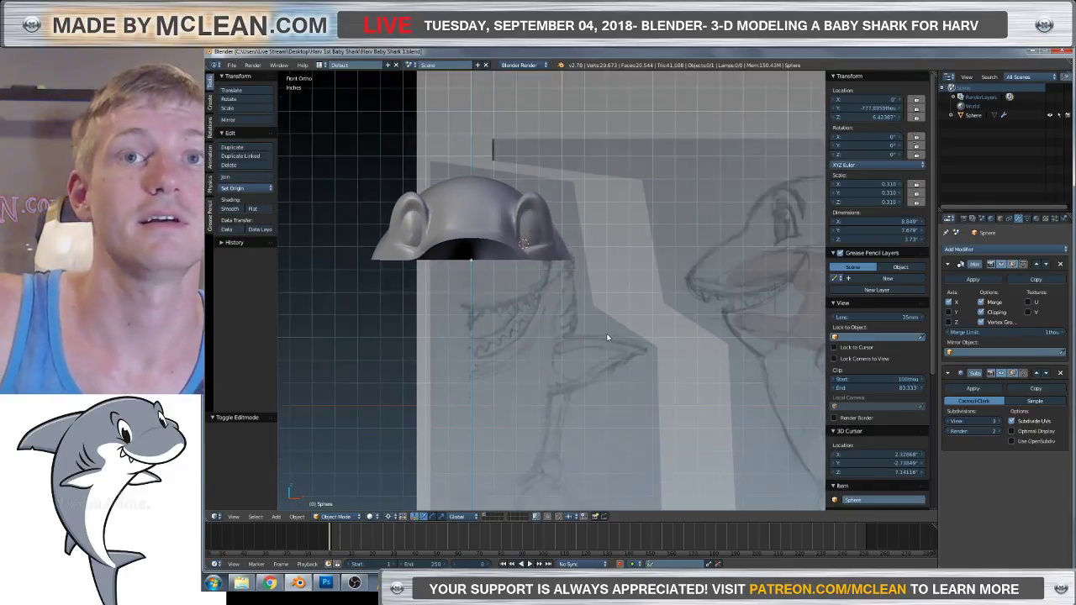
{"action": "middle_click_drag", "start_coordinate": [665, 333], "coordinate": [561, 321], "text": "shift"}
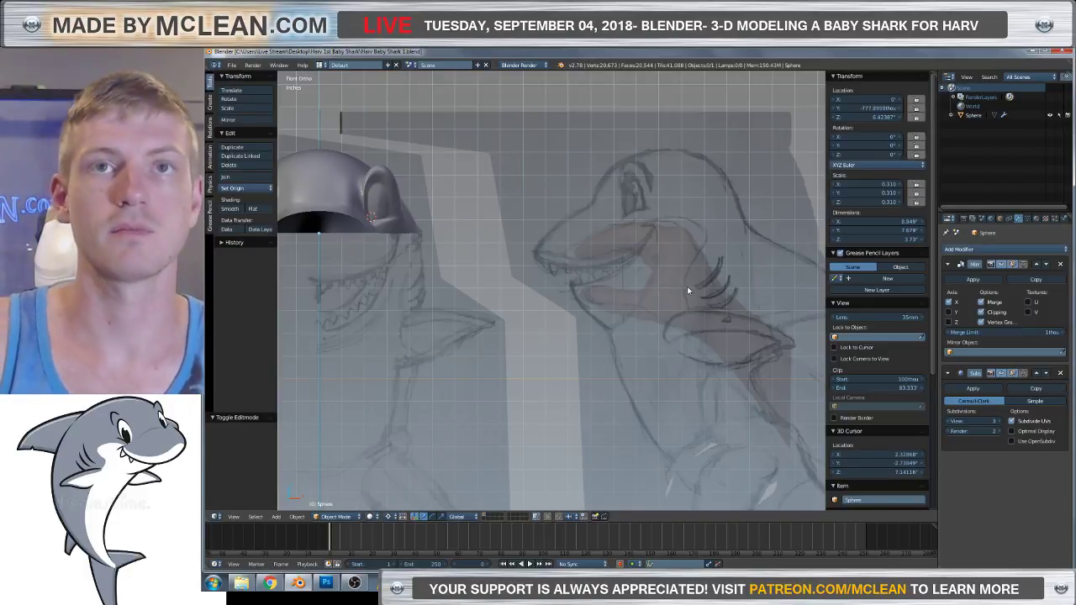
{"action": "scroll", "coordinate": [704, 288], "scroll_direction": "up", "scroll_amount": 3}
{"action": "scroll", "coordinate": [713, 307], "scroll_direction": "down", "scroll_amount": 3}
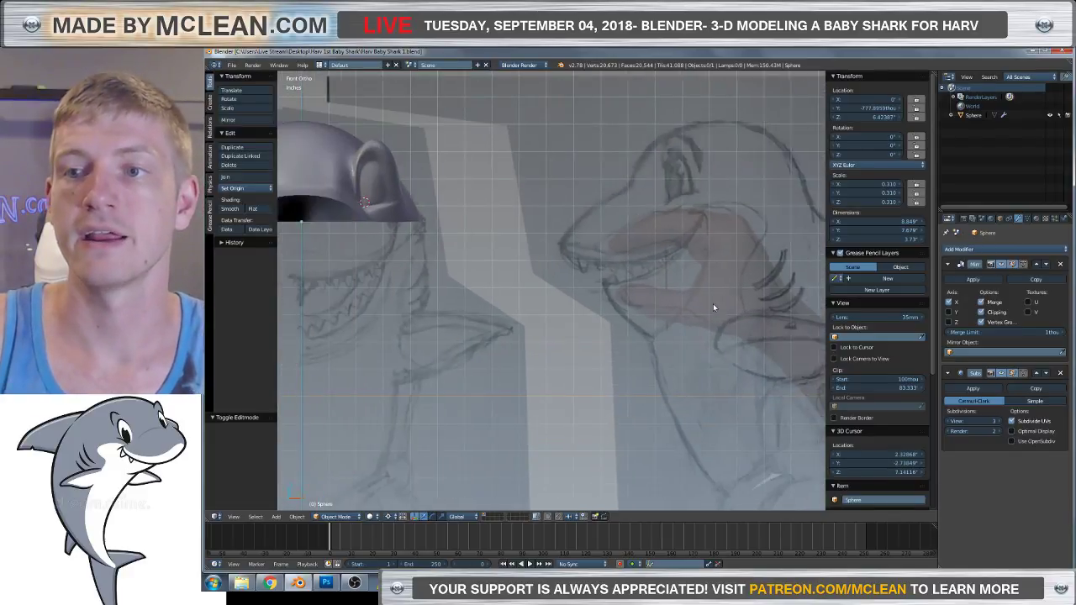
{"action": "scroll", "coordinate": [713, 303], "scroll_direction": "down", "scroll_amount": 5, "text": "ctrl"}
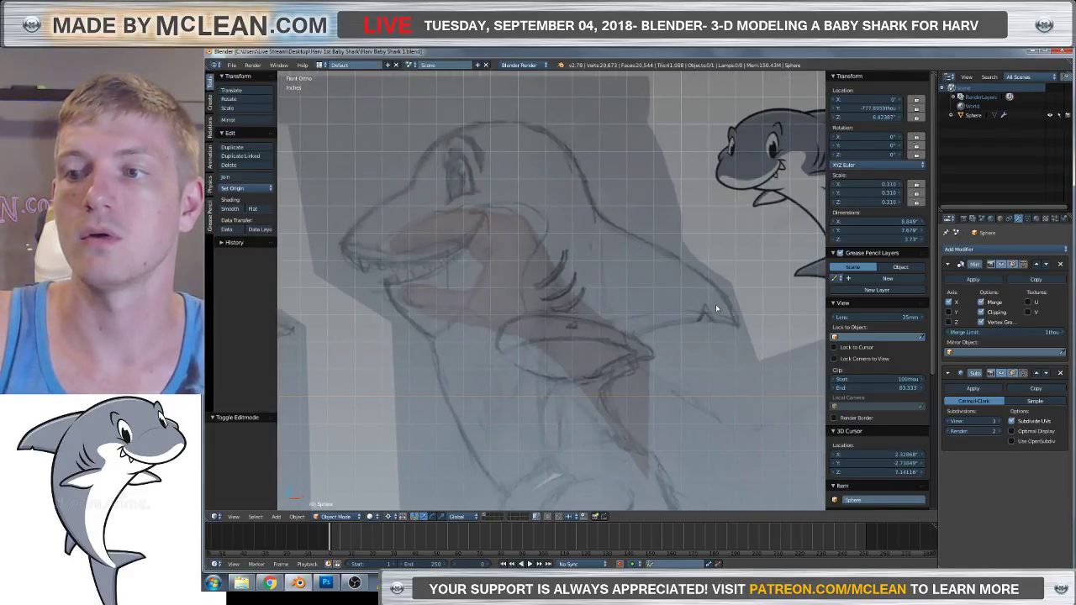
{"action": "scroll", "coordinate": [716, 307], "scroll_direction": "down", "scroll_amount": 3}
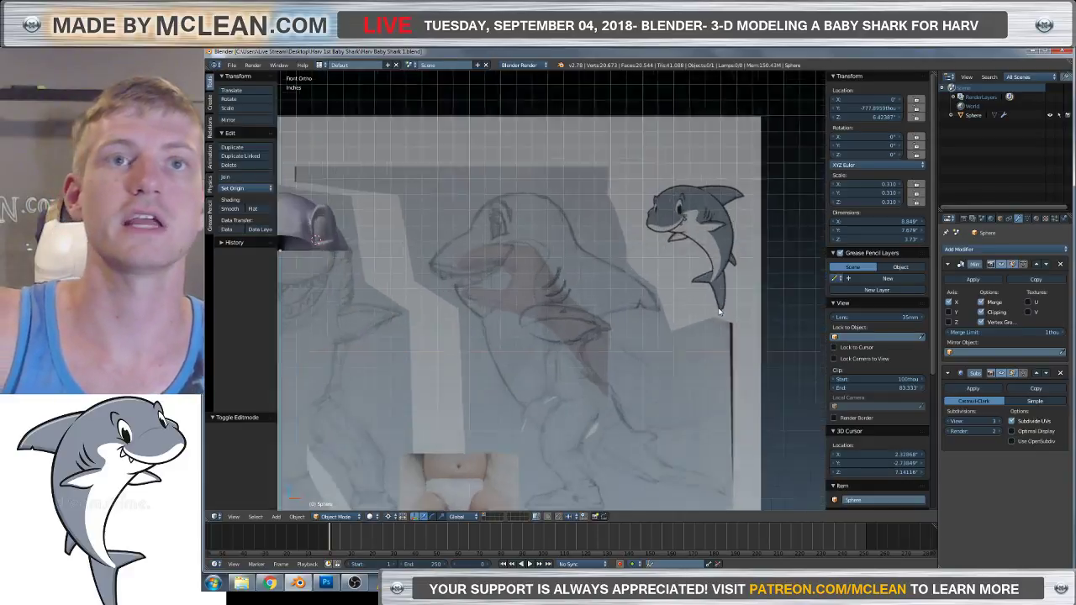
{"action": "scroll", "coordinate": [636, 314], "scroll_direction": "up", "scroll_amount": 3}
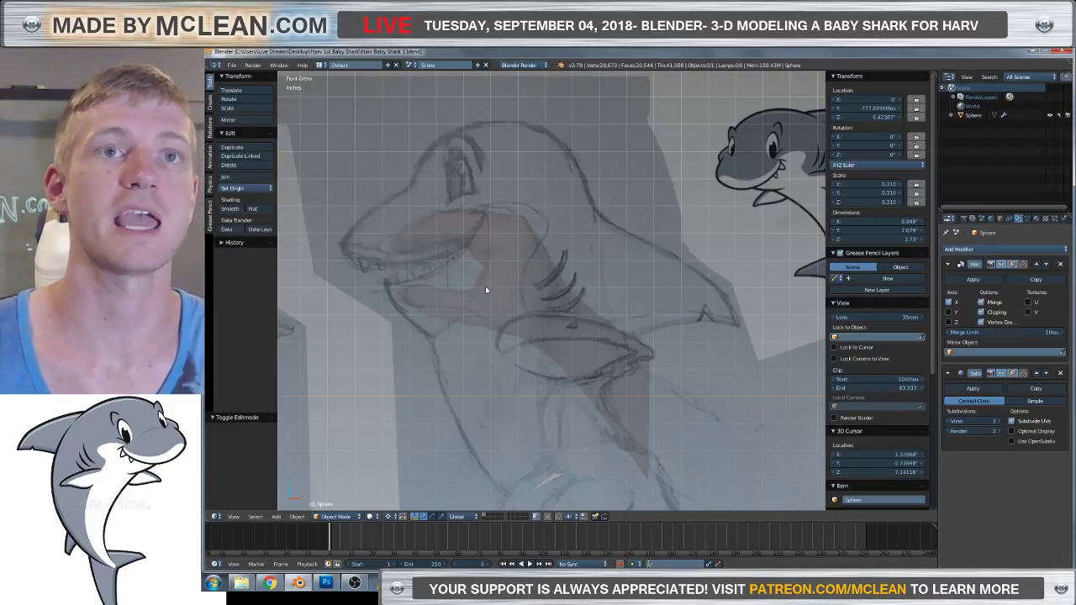
{"action": "scroll", "coordinate": [485, 287], "scroll_direction": "down", "scroll_amount": 4}
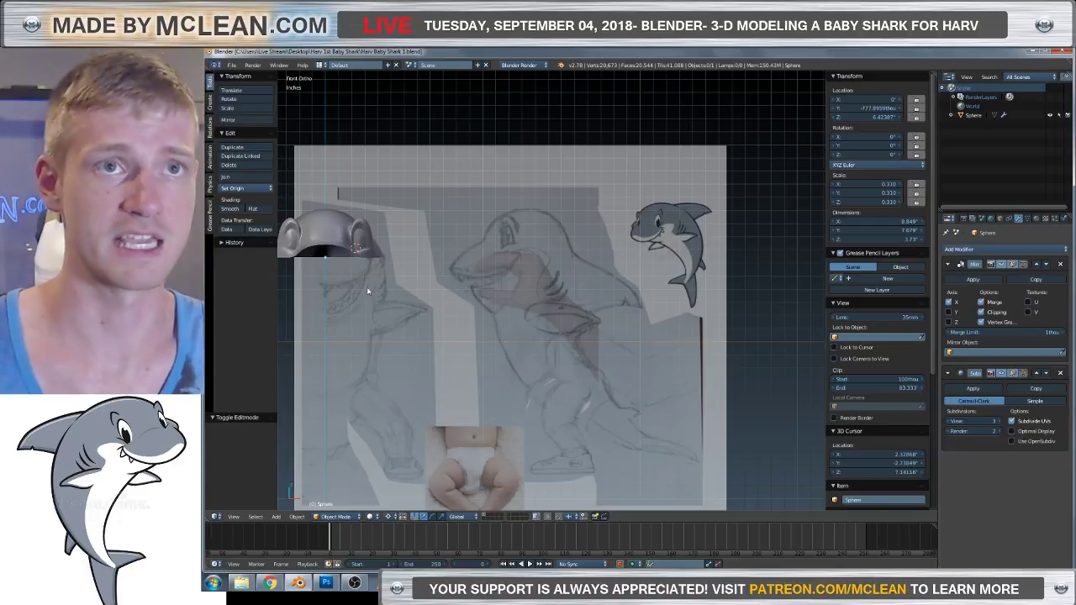
{"action": "scroll", "coordinate": [359, 294], "scroll_direction": "up", "scroll_amount": 2}
{"action": "scroll", "coordinate": [360, 297], "scroll_direction": "down", "scroll_amount": 3}
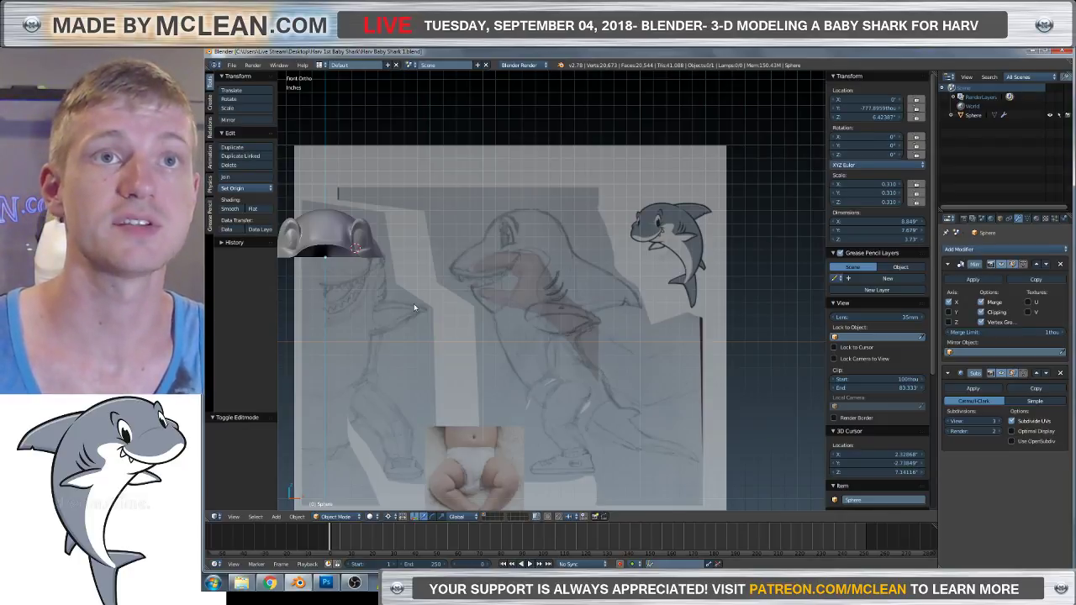
{"action": "scroll", "coordinate": [403, 297], "scroll_direction": "down", "scroll_amount": 2, "text": "ctrl"}
{"action": "scroll", "coordinate": [402, 298], "scroll_direction": "up", "scroll_amount": 4, "text": "ctrl"}
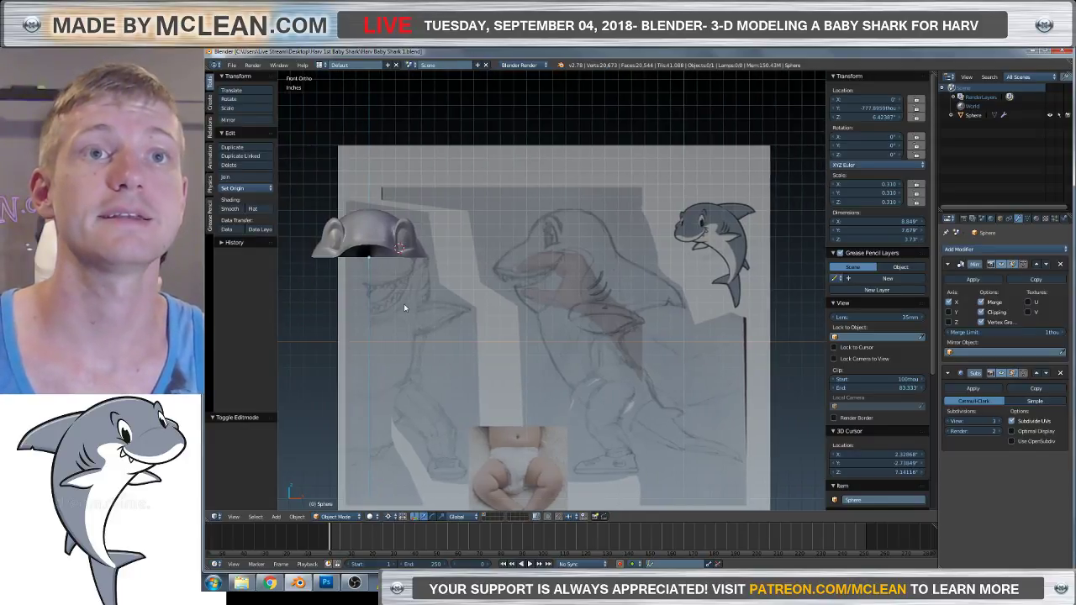
{"action": "scroll", "coordinate": [404, 303], "scroll_direction": "down", "scroll_amount": 3}
{"action": "scroll", "coordinate": [404, 304], "scroll_direction": "up", "scroll_amount": 3}
{"action": "scroll", "coordinate": [403, 308], "scroll_direction": "up", "scroll_amount": 1}
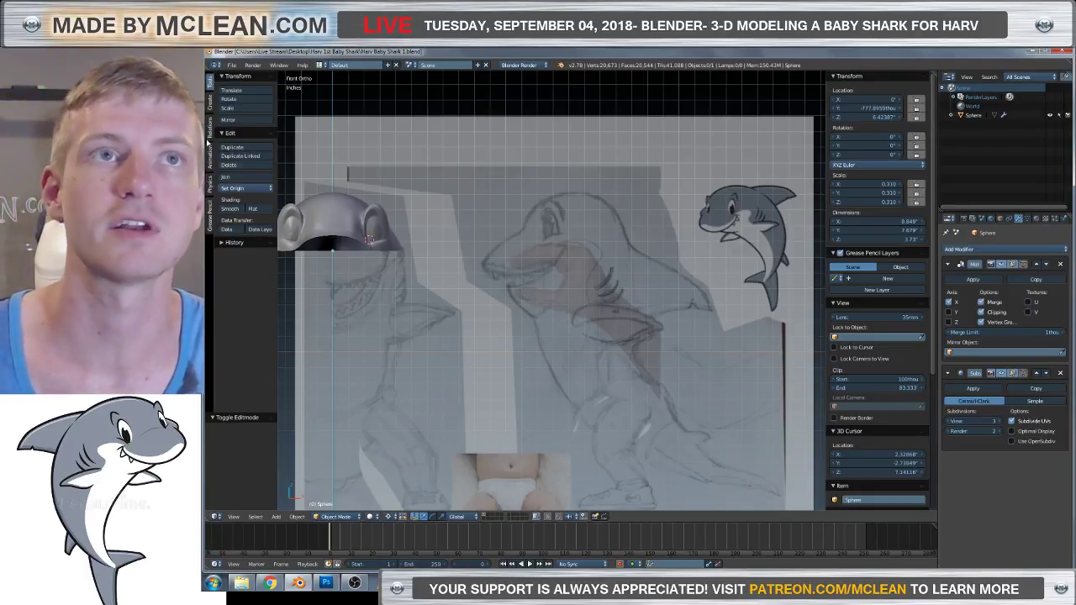
{"action": "left_click", "coordinate": [231, 65]}
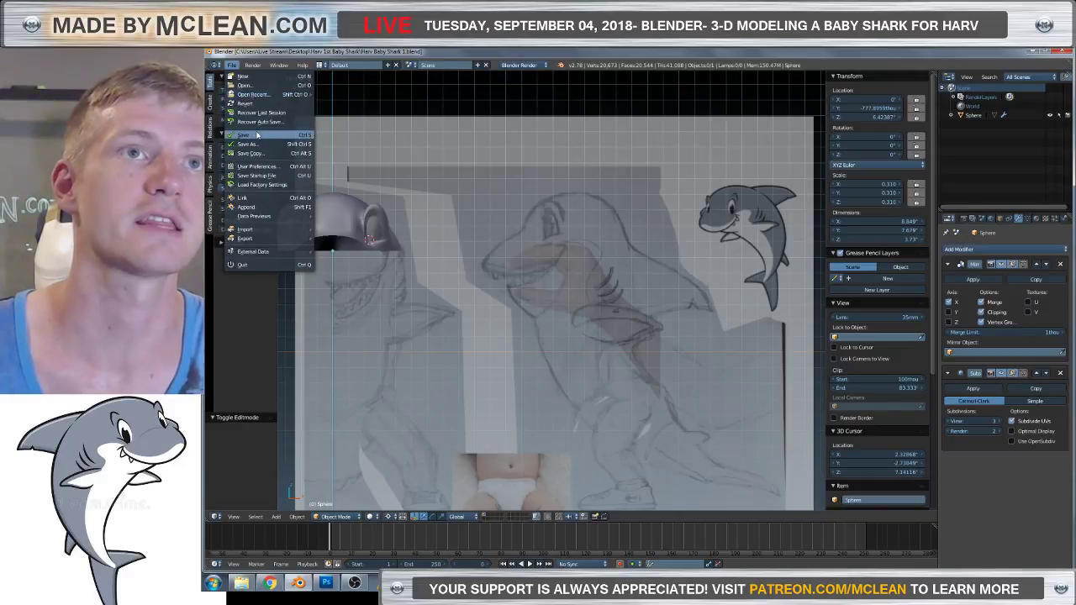
Save the baby shark file and put the head shell back into Edit Mode.
{"action": "left_click", "coordinate": [257, 134]}
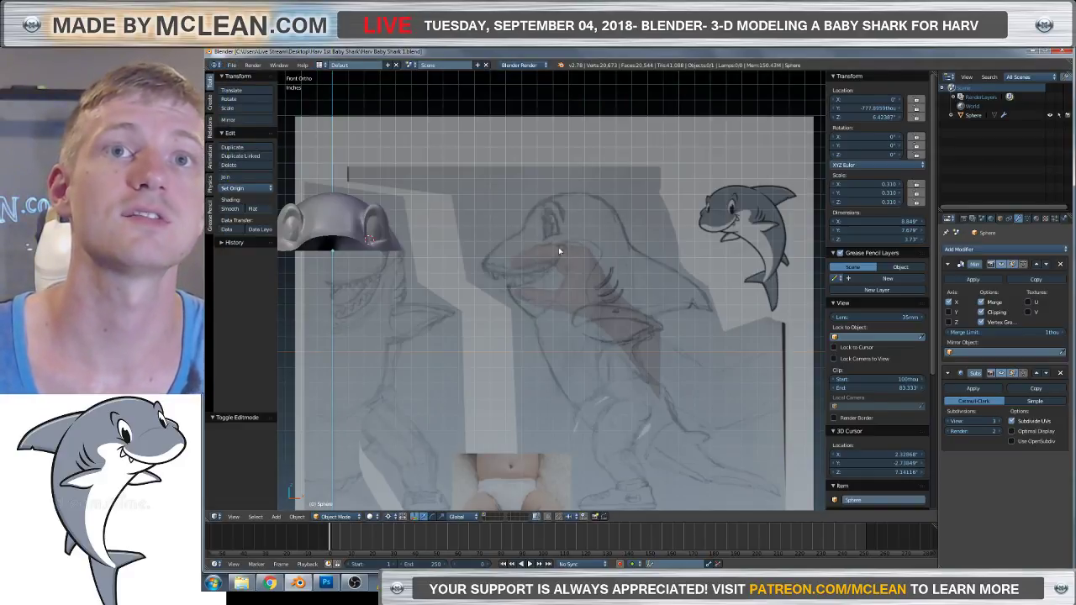
{"action": "middle_click_drag", "start_coordinate": [426, 253], "coordinate": [435, 305]}
{"action": "scroll", "coordinate": [583, 400], "scroll_direction": "up", "scroll_amount": 5}
{"action": "middle_click_drag", "start_coordinate": [583, 400], "coordinate": [528, 385]}
{"action": "key", "text": "Tab"}
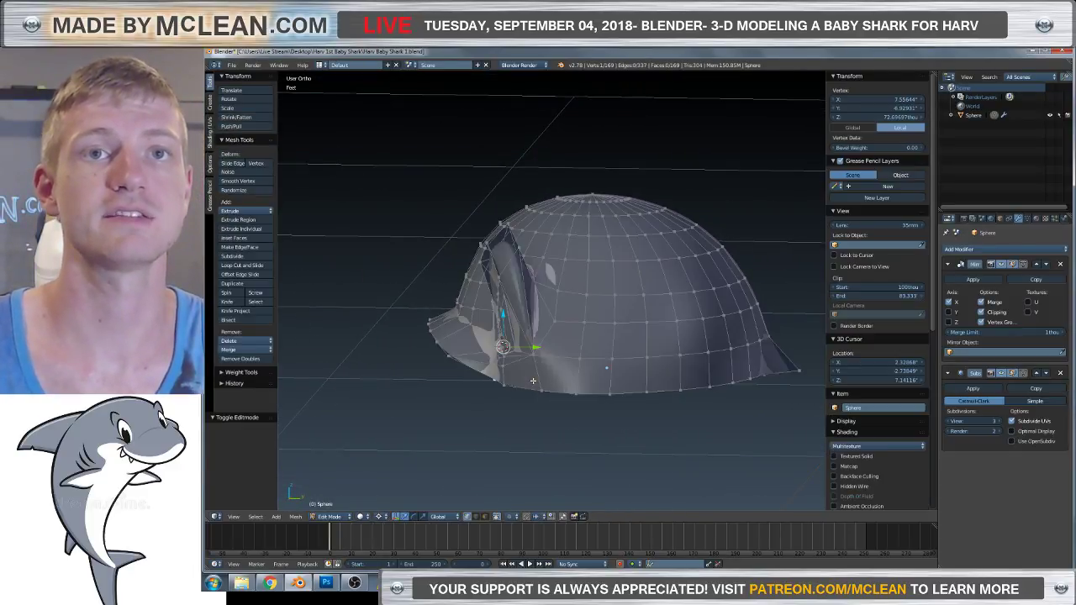
Move a vertex at the base of the side bulge and preview the smooth shell.
{"action": "scroll", "coordinate": [533, 381], "scroll_direction": "up", "scroll_amount": 2}
{"action": "right_click", "coordinate": [528, 389], "text": "shift"}
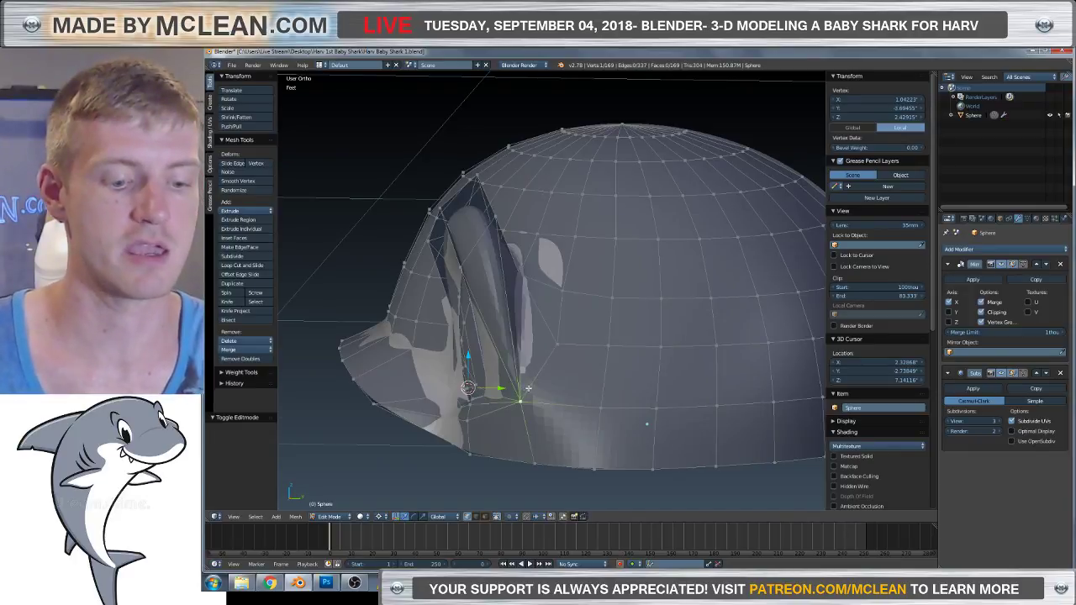
{"action": "key", "text": "g"}
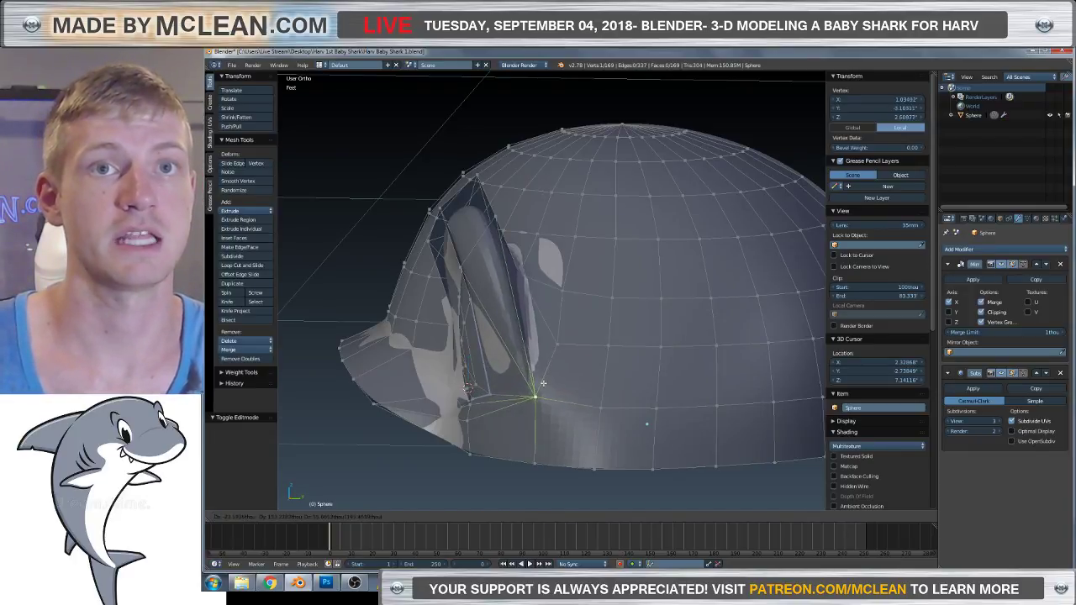
{"action": "left_click", "coordinate": [543, 383]}
{"action": "mouse_move", "coordinate": [543, 382]}
{"action": "middle_mouse_down"}
{"action": "mouse_move", "coordinate": [569, 408]}
{"action": "mouse_move", "coordinate": [648, 395]}
{"action": "mouse_move", "coordinate": [635, 405]}
{"action": "mouse_move", "coordinate": [572, 398]}
{"action": "middle_mouse_up"}
{"action": "key", "text": "Tab"}
{"action": "scroll", "coordinate": [651, 401], "scroll_direction": "down", "scroll_amount": 2}
Lower another bulge vertex along Z and return to Object Mode.
{"action": "key", "text": "Tab"}
{"action": "scroll", "coordinate": [572, 399], "scroll_direction": "up", "scroll_amount": 4}
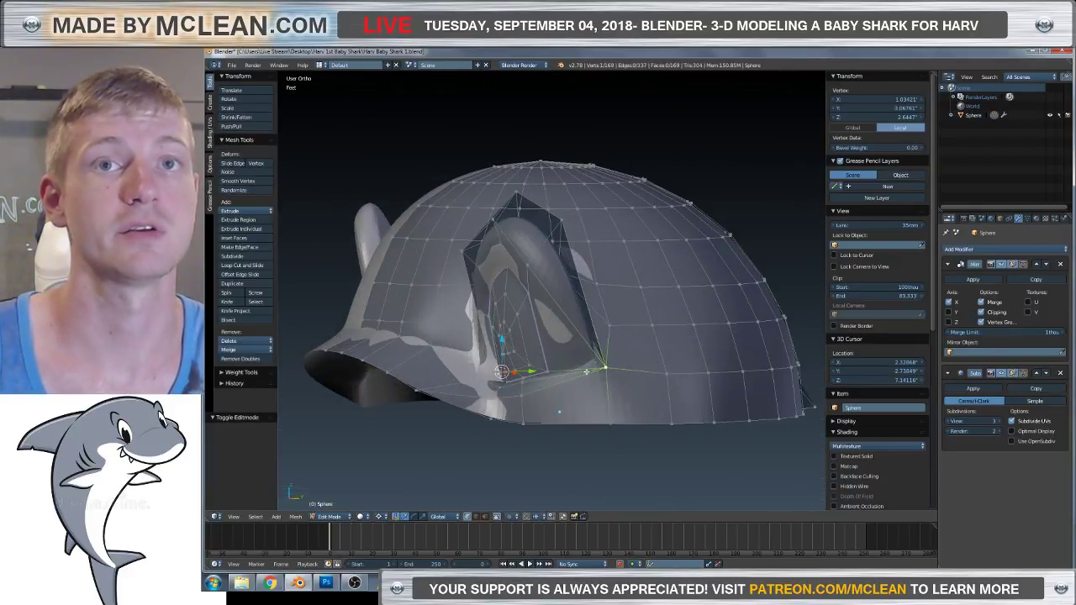
{"action": "key", "text": "g"}
{"action": "key", "text": "z"}
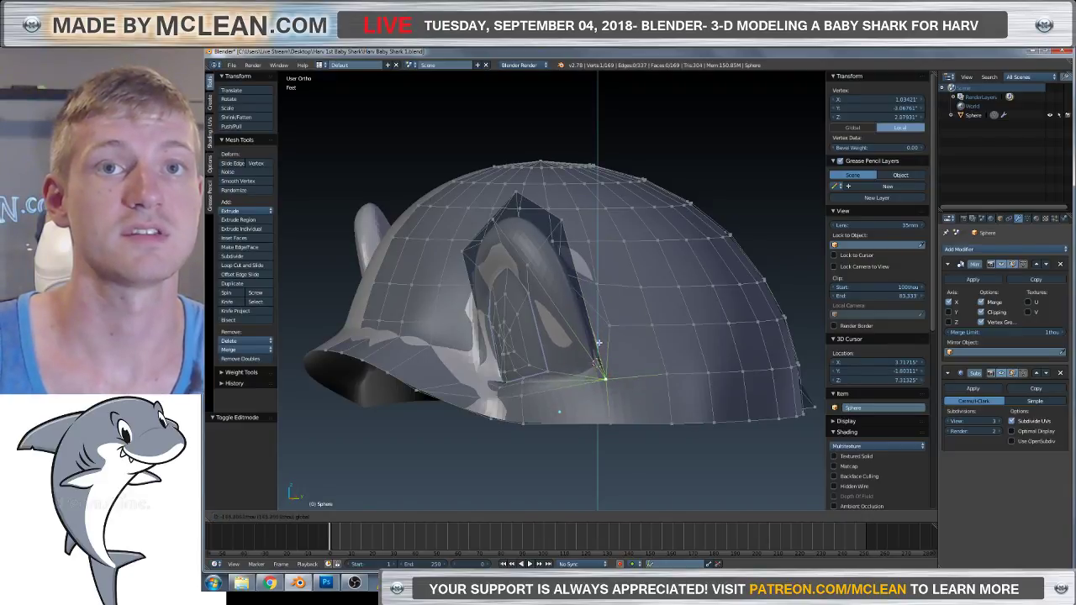
{"action": "left_click", "coordinate": [602, 370]}
{"action": "key", "text": "Tab"}
{"action": "scroll", "coordinate": [588, 378], "scroll_direction": "down", "scroll_amount": 6}
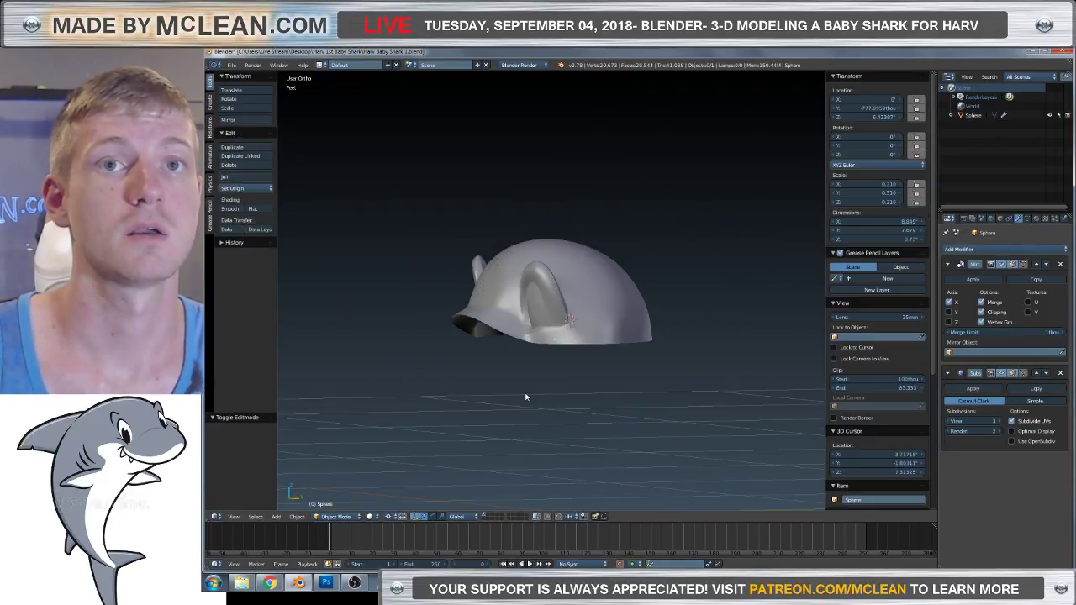
Orbit around the finished shark head shell to inspect both side bulges.
{"action": "middle_click_drag", "start_coordinate": [526, 396], "coordinate": [558, 453]}
{"action": "scroll", "coordinate": [585, 389], "scroll_direction": "up", "scroll_amount": 4}
{"action": "scroll", "coordinate": [558, 445], "scroll_direction": "down", "scroll_amount": 2}
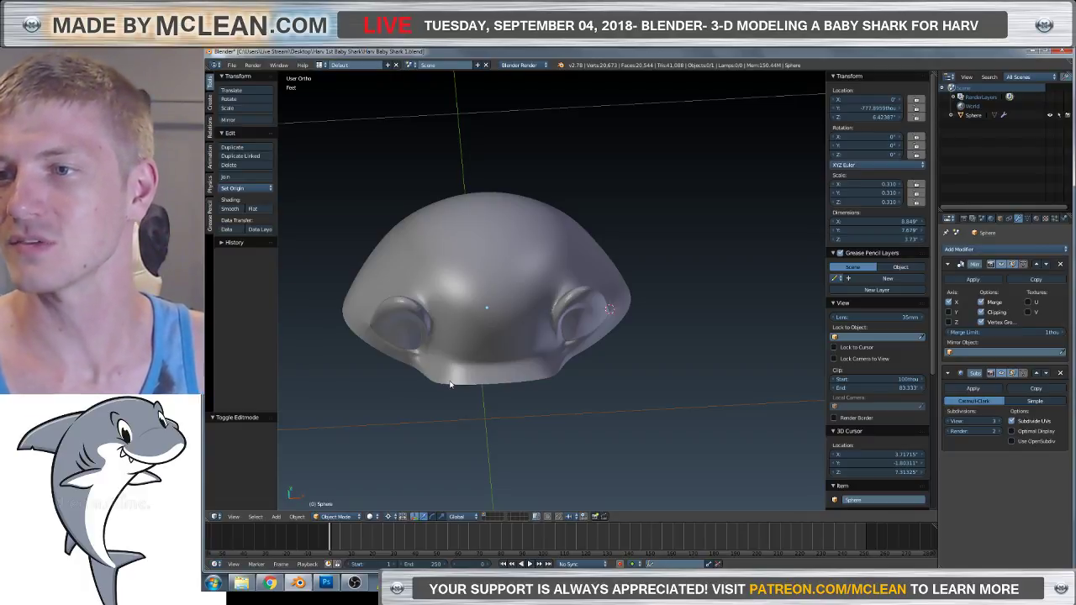
Show and hide OBS, then bring the YouTube Baby Shark Dance window forward.
{"action": "left_click", "coordinate": [355, 583]}
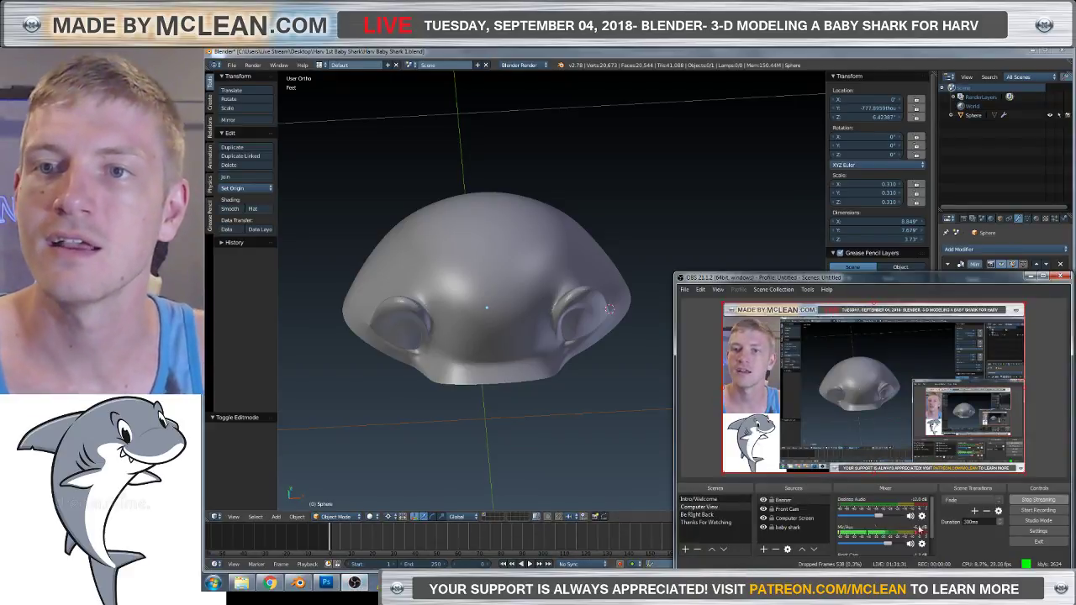
{"action": "left_click", "coordinate": [1031, 276]}
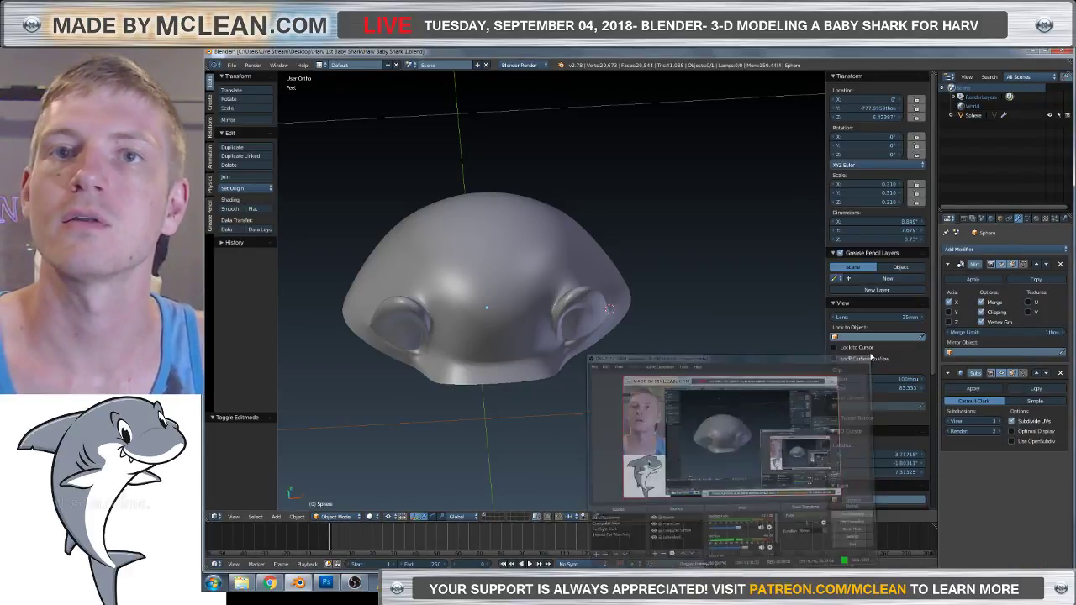
{"action": "mouse_move", "coordinate": [270, 582]}
{"action": "left_click", "coordinate": [340, 499]}
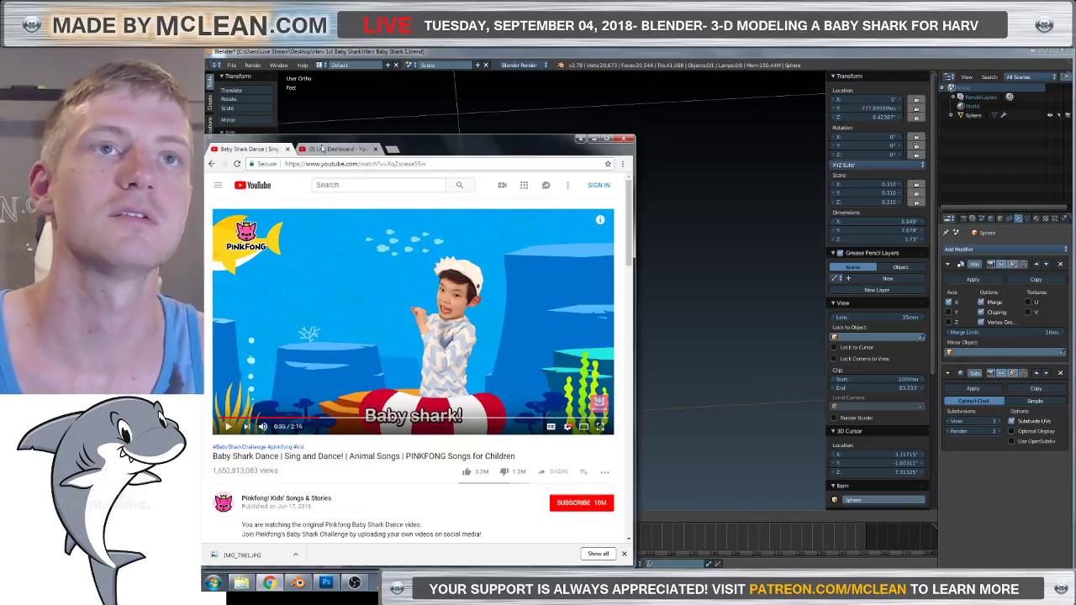
Open the YouTube Live Dashboard and review stream status and Top chat messages.
{"action": "left_click", "coordinate": [328, 148]}
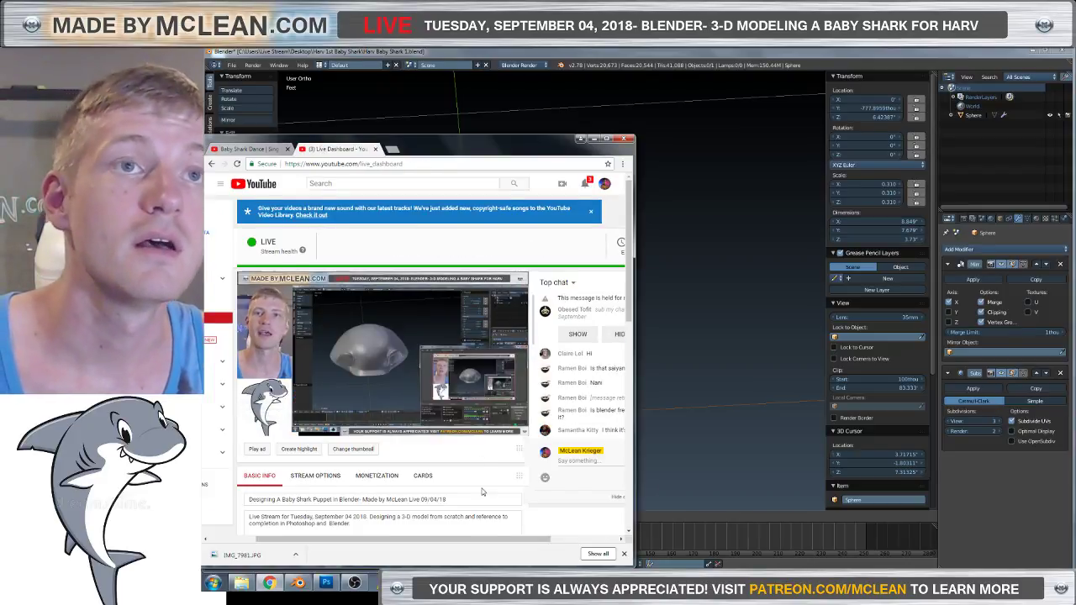
{"action": "scroll", "coordinate": [480, 492], "scroll_direction": "down", "scroll_amount": 3}
{"action": "scroll", "coordinate": [483, 491], "scroll_direction": "up", "scroll_amount": 5}
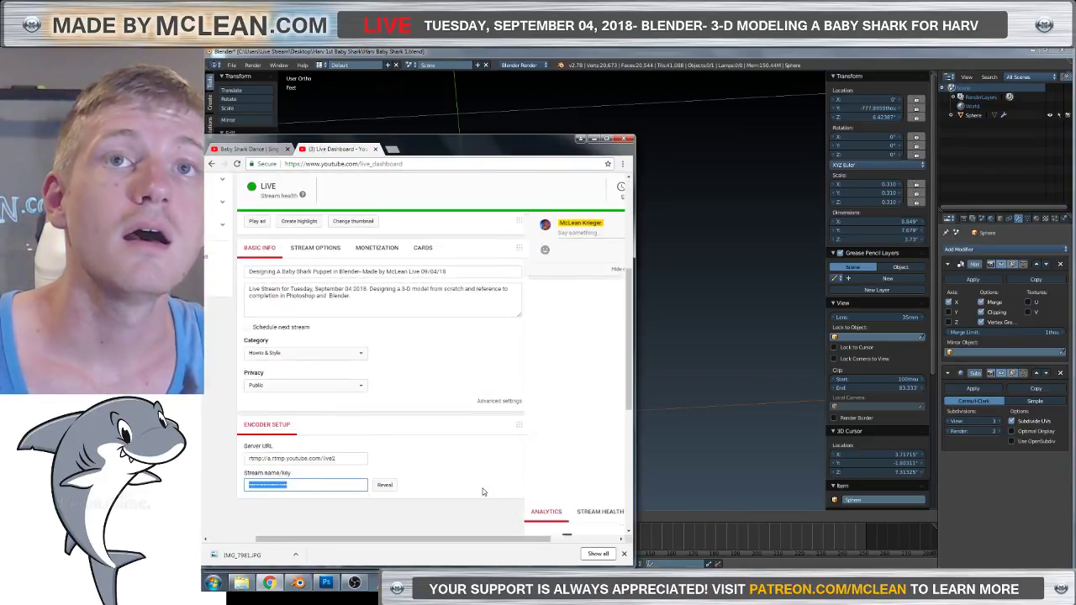
{"action": "left_click_drag", "start_coordinate": [462, 538], "coordinate": [528, 544]}
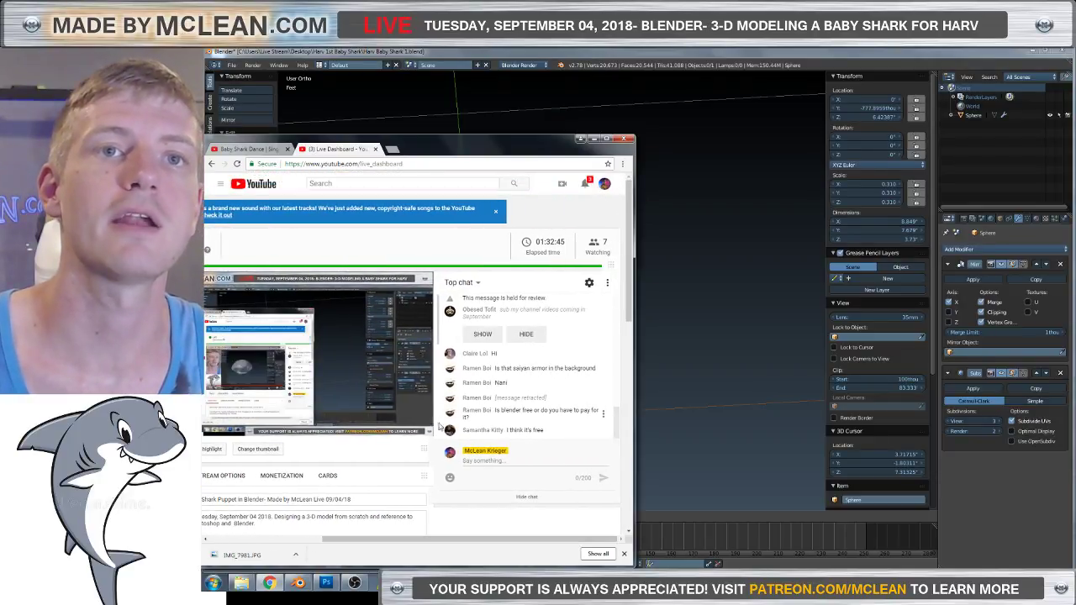
{"action": "left_click_drag", "start_coordinate": [445, 541], "coordinate": [399, 541]}
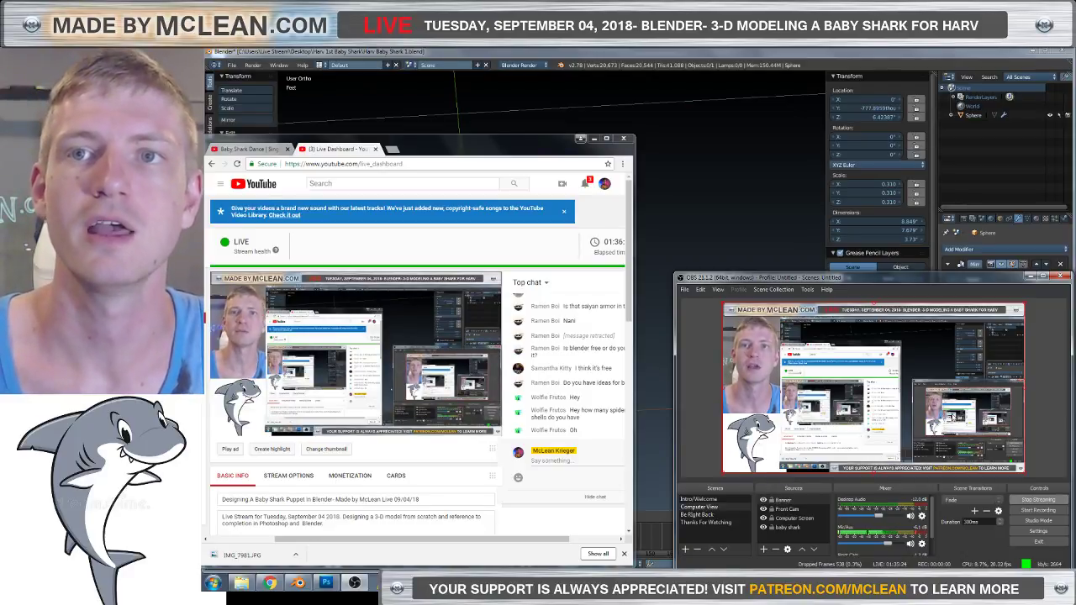
Enlarge the OBS window and reposition it higher over the other windows.
{"action": "left_click_drag", "start_coordinate": [833, 287], "coordinate": [734, 114]}
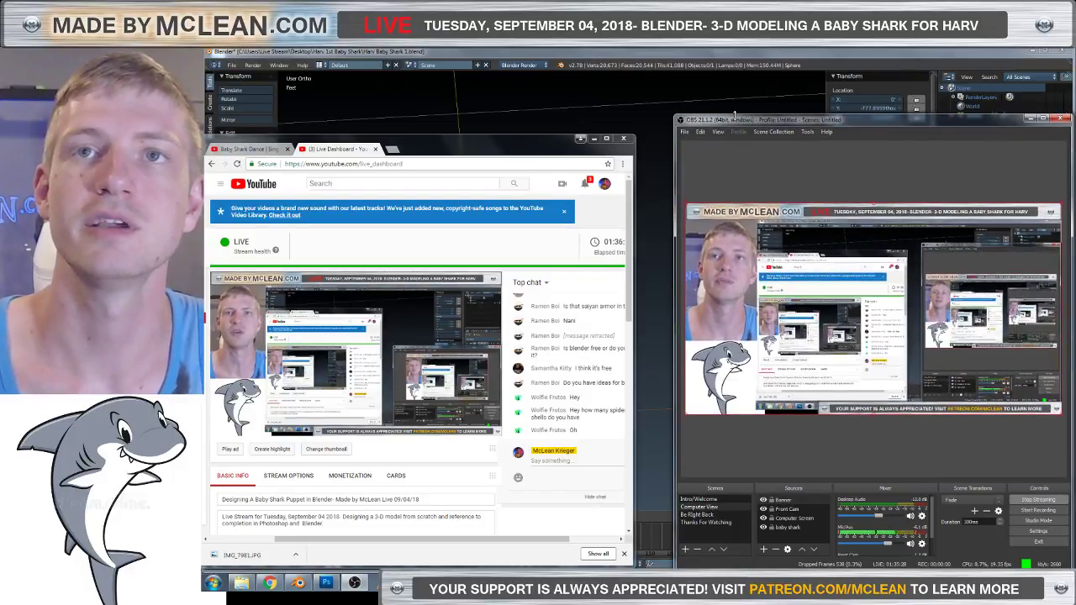
{"action": "left_click_drag", "start_coordinate": [673, 130], "coordinate": [384, 131]}
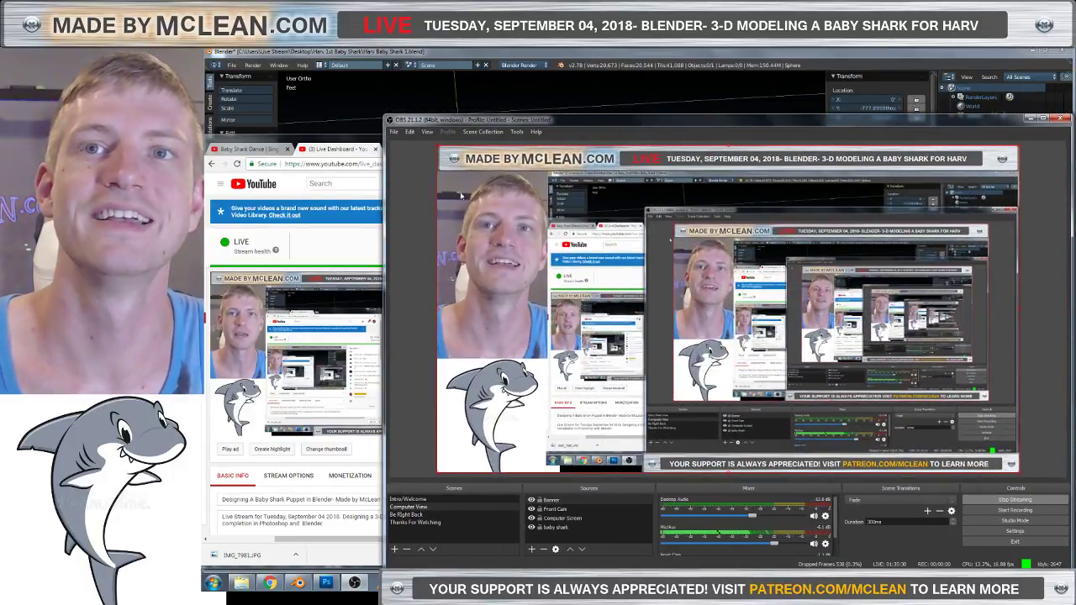
{"action": "left_click_drag", "start_coordinate": [600, 124], "coordinate": [624, 209]}
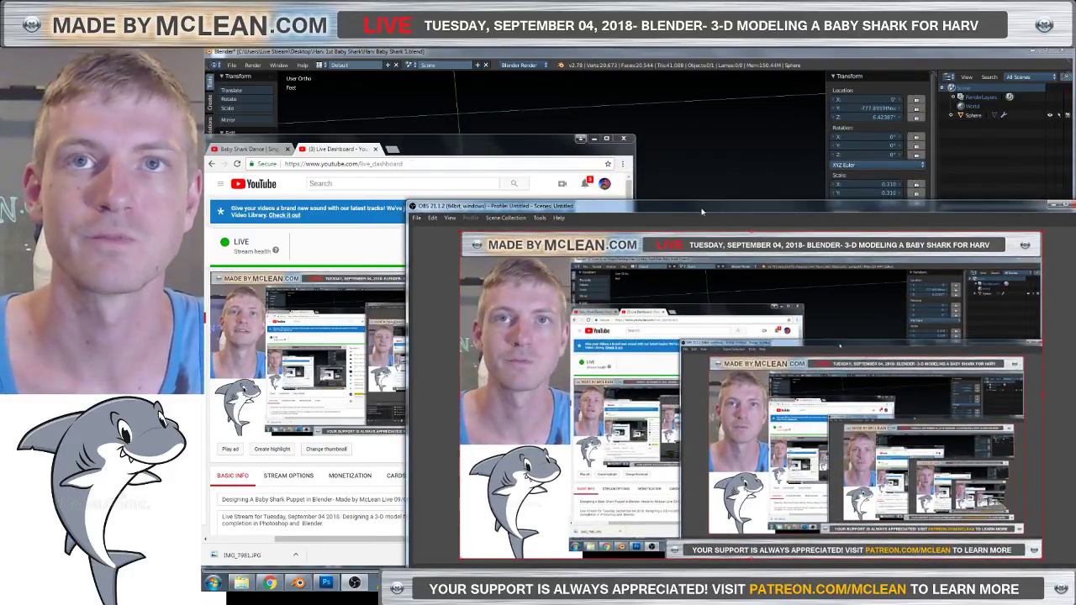
{"action": "left_click_drag", "start_coordinate": [701, 206], "coordinate": [739, 141]}
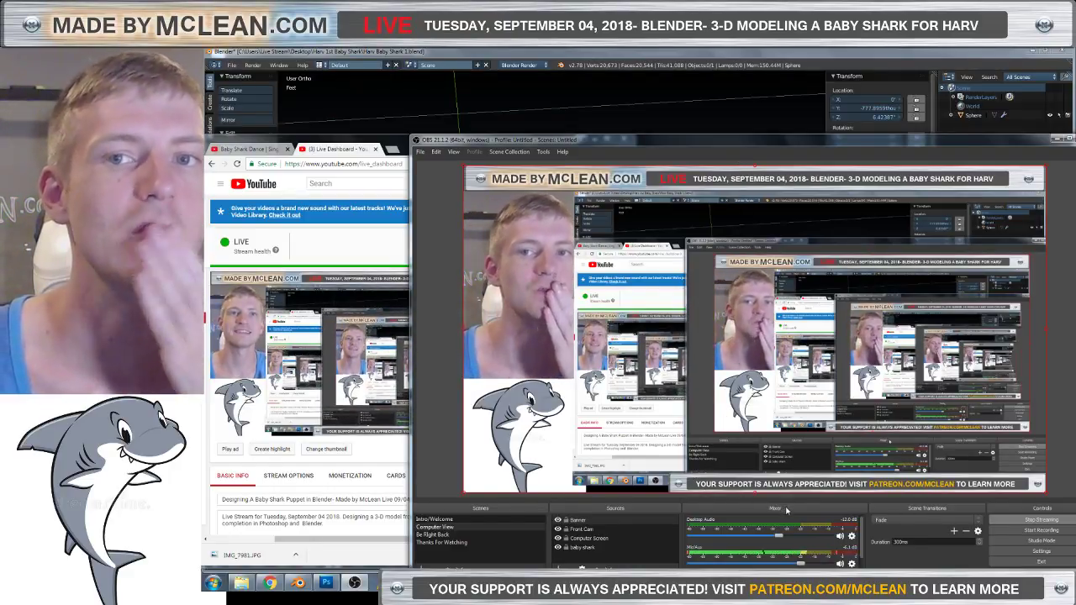
Switch the stream to the Thanks For Watching scene.
{"action": "left_click", "coordinate": [589, 538]}
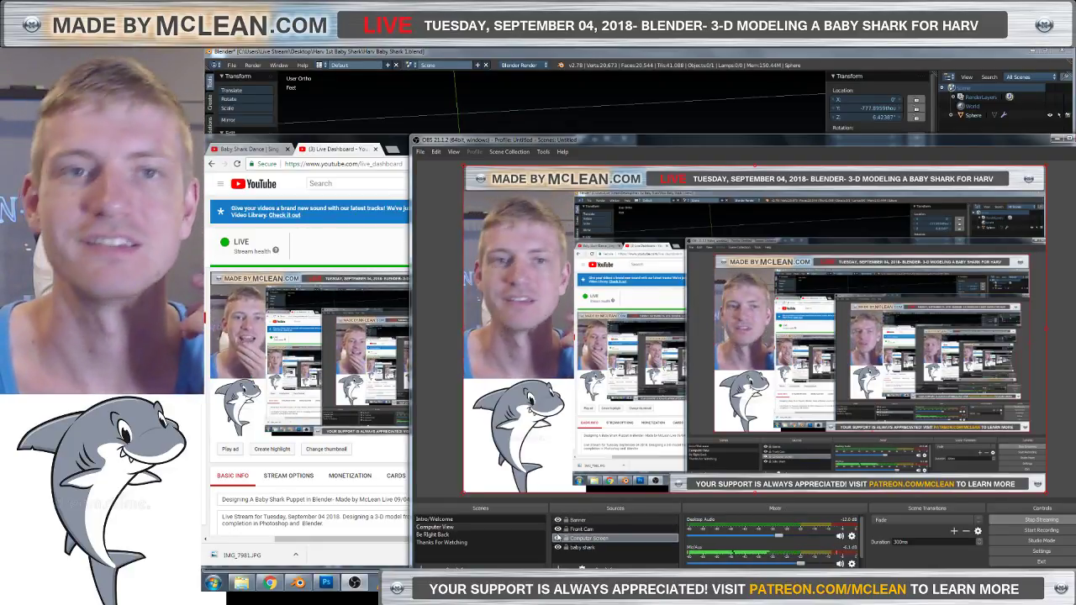
{"action": "left_click", "coordinate": [460, 536]}
{"action": "left_click", "coordinate": [461, 542]}
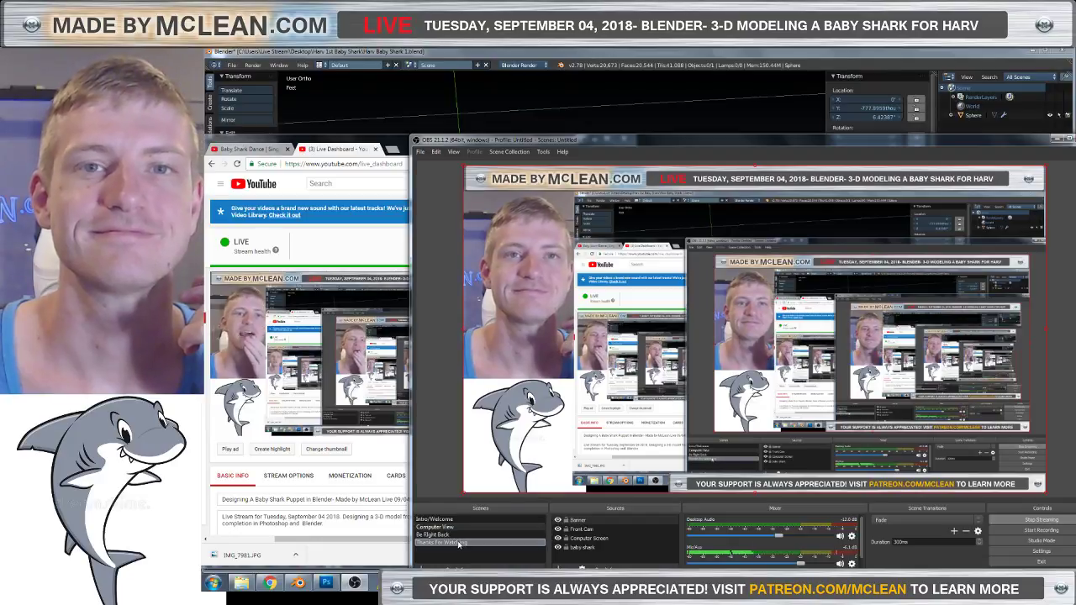